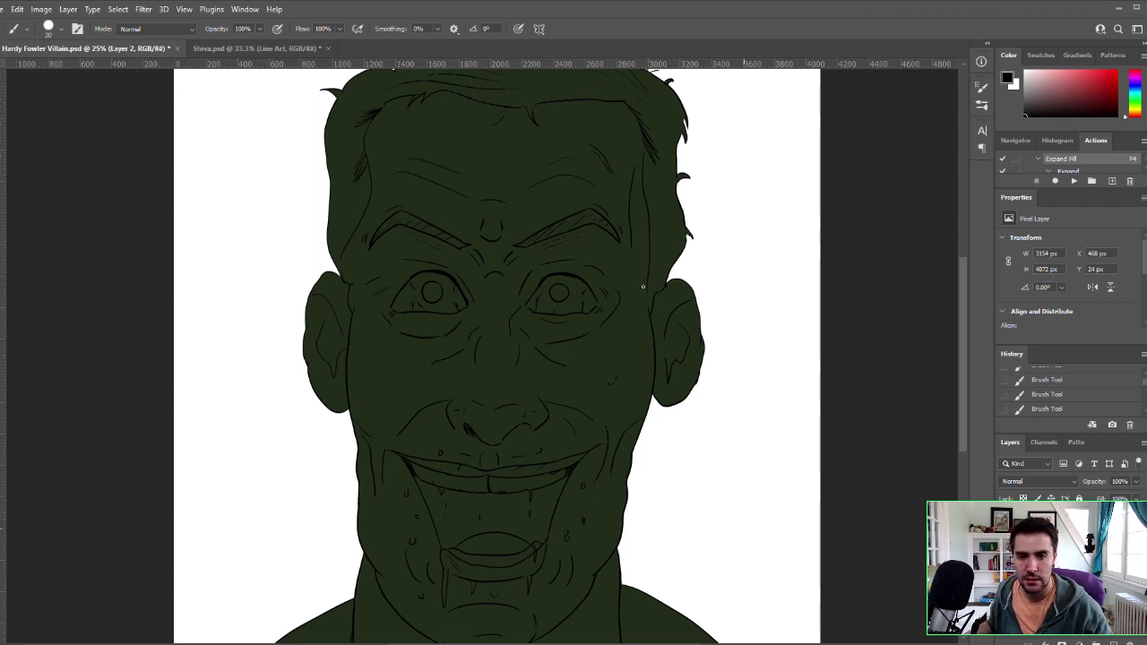
Step: Toggle the visibility of the fill, line art and sketch layers of the villain portrait to compare the drawing stages
key(z)
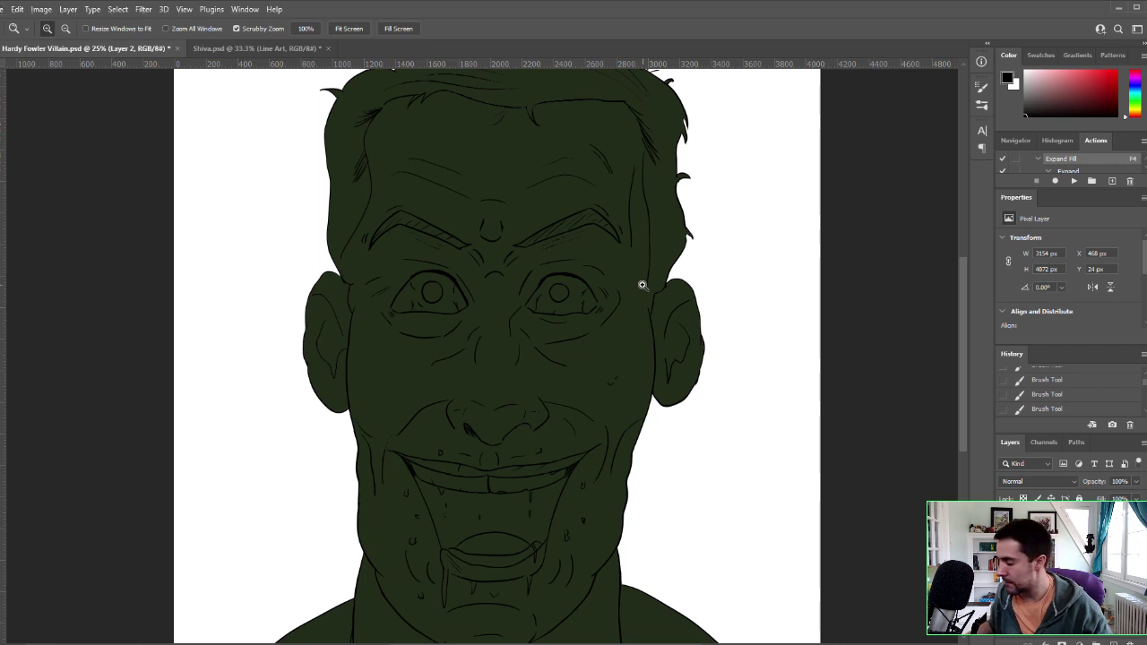
alt+click(643, 286)
alt+click(642, 285)
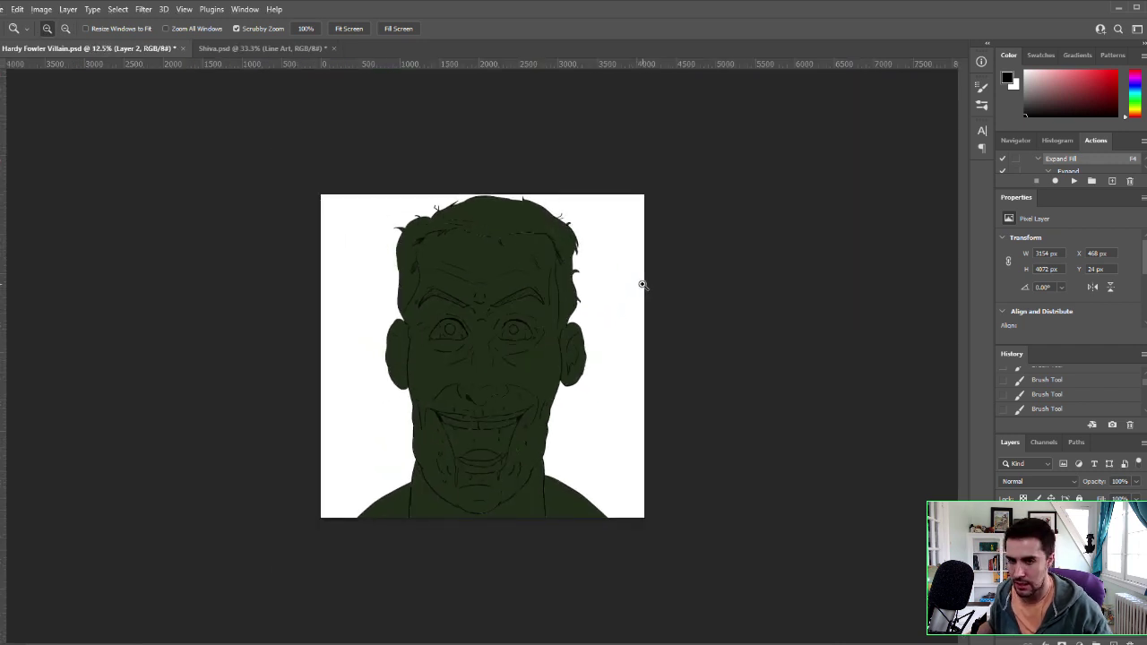
click(580, 293)
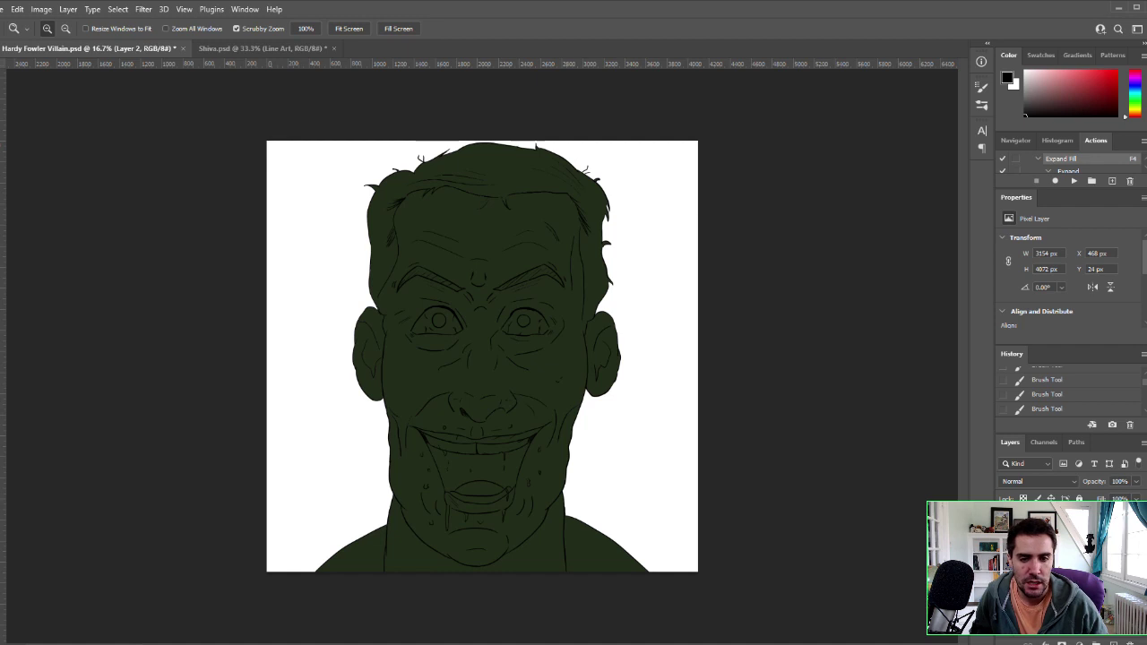
key(ctrl+comma)
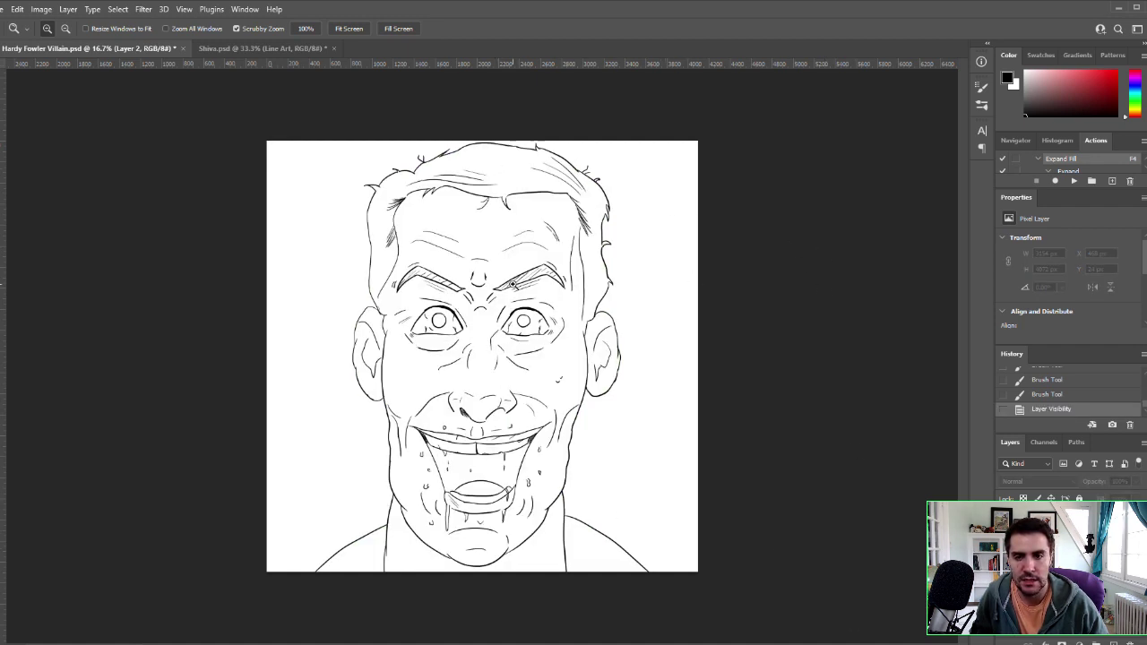
key(ctrl+comma)
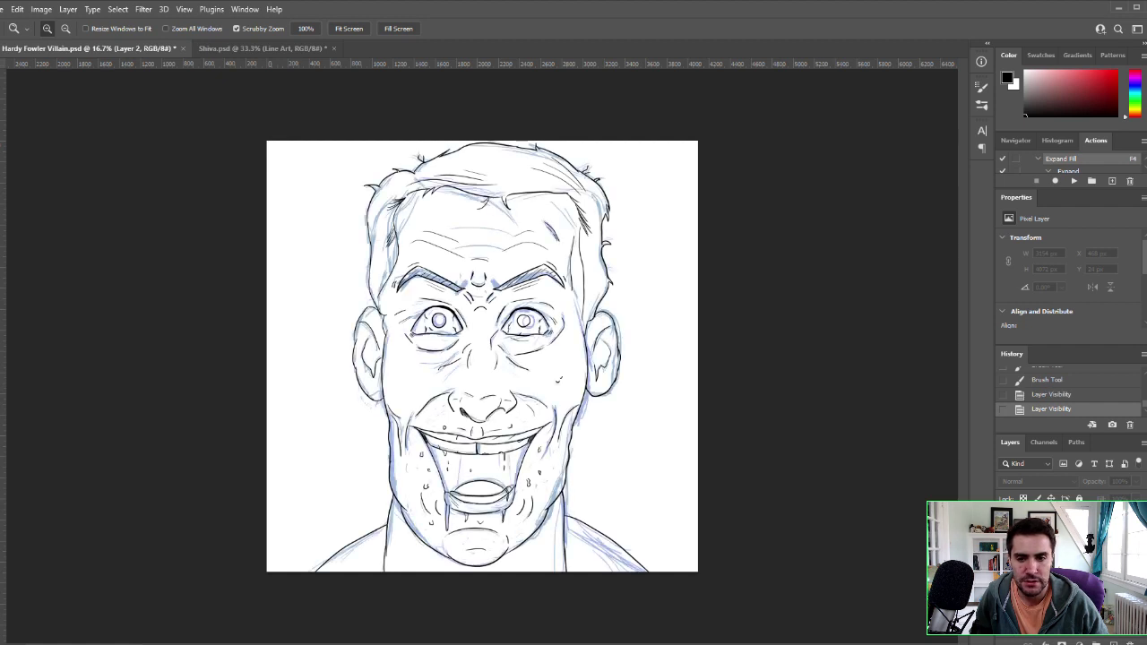
key(ctrl+comma)
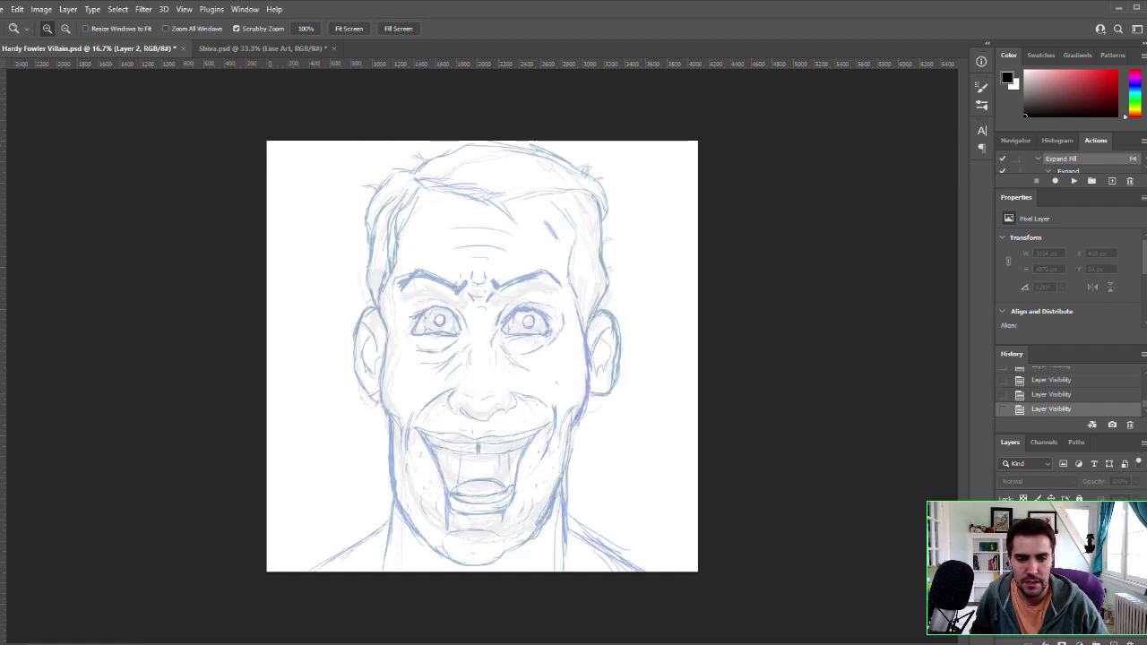
key(ctrl+comma)
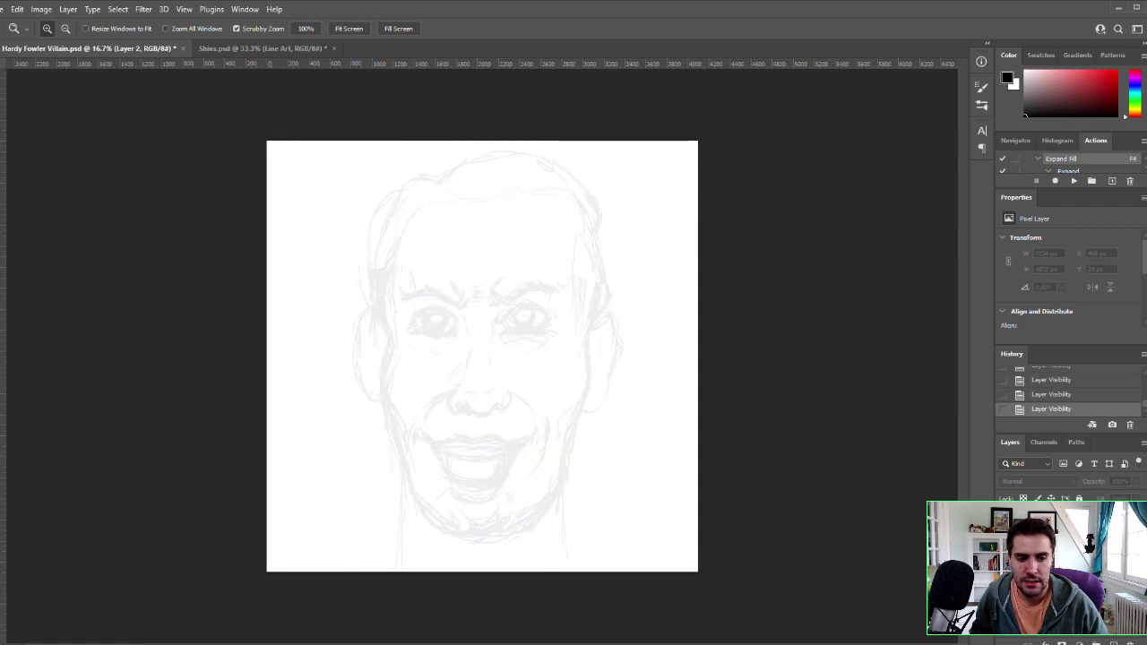
key(ctrl+comma)
key(ctrl+comma)
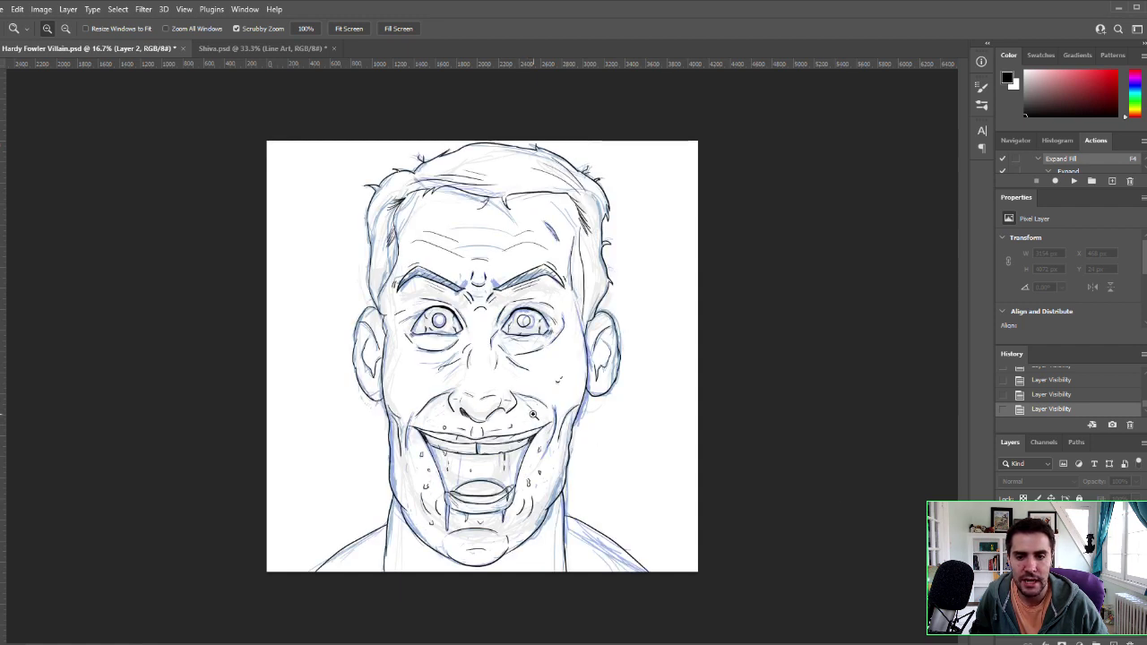
key(ctrl+comma)
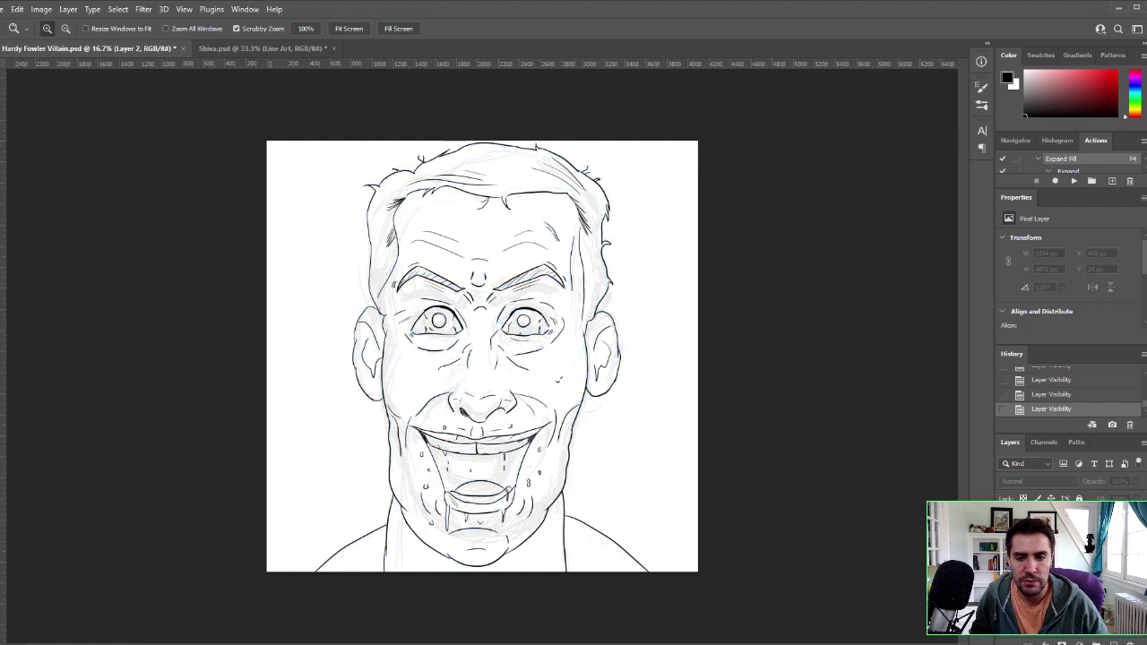
key(ctrl+comma)
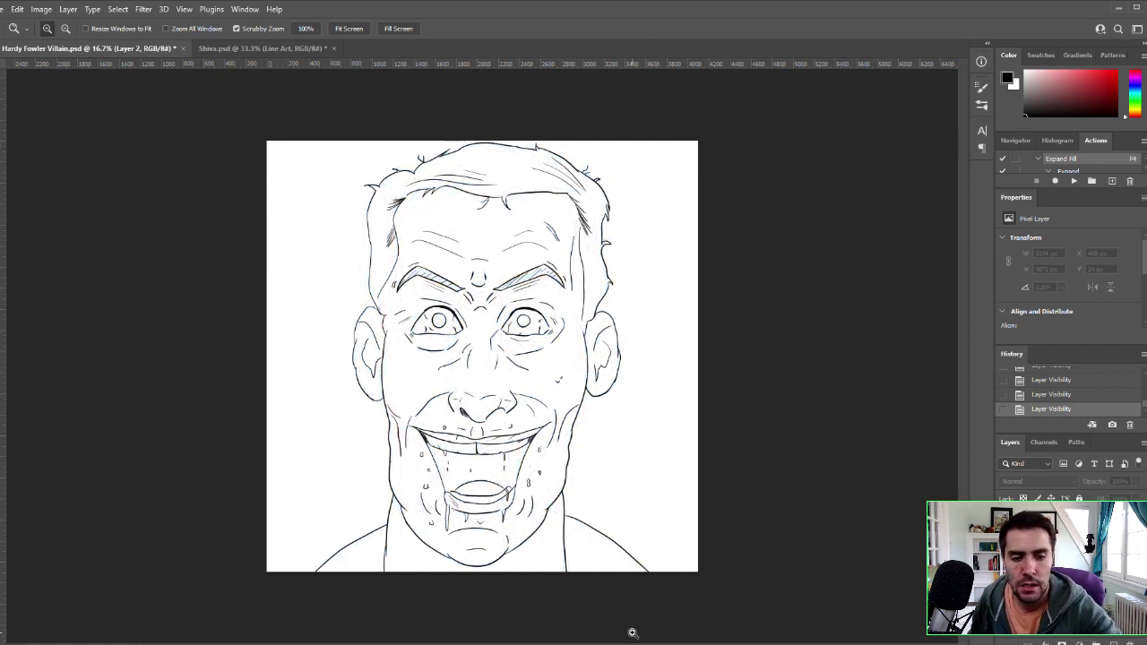
key(ctrl+comma)
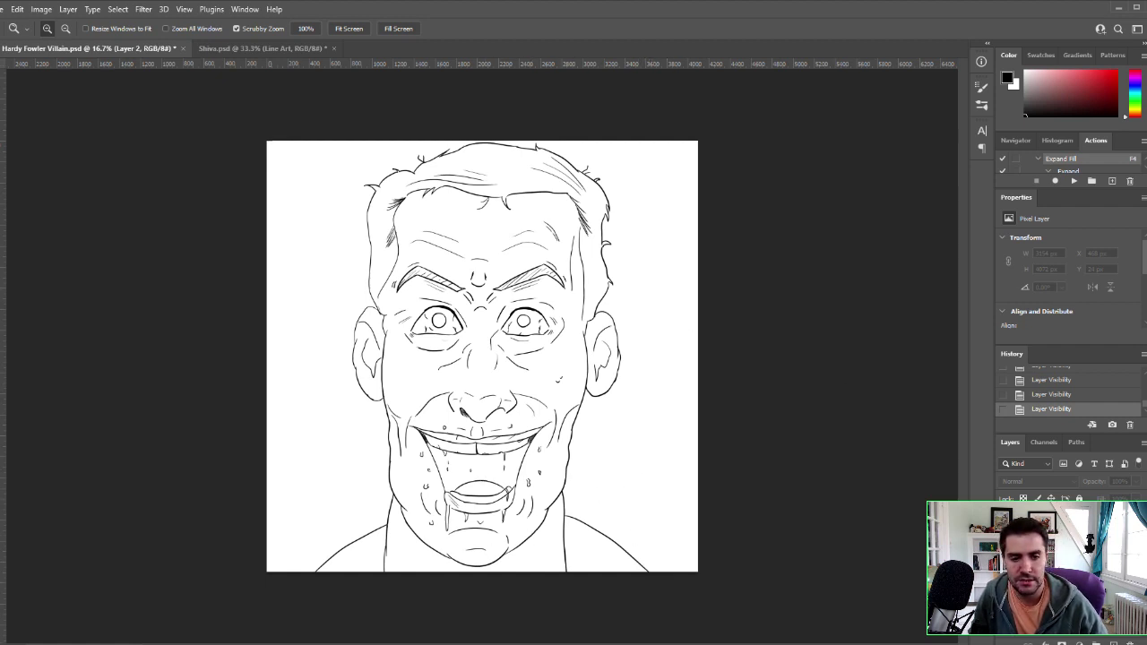
key(F4)
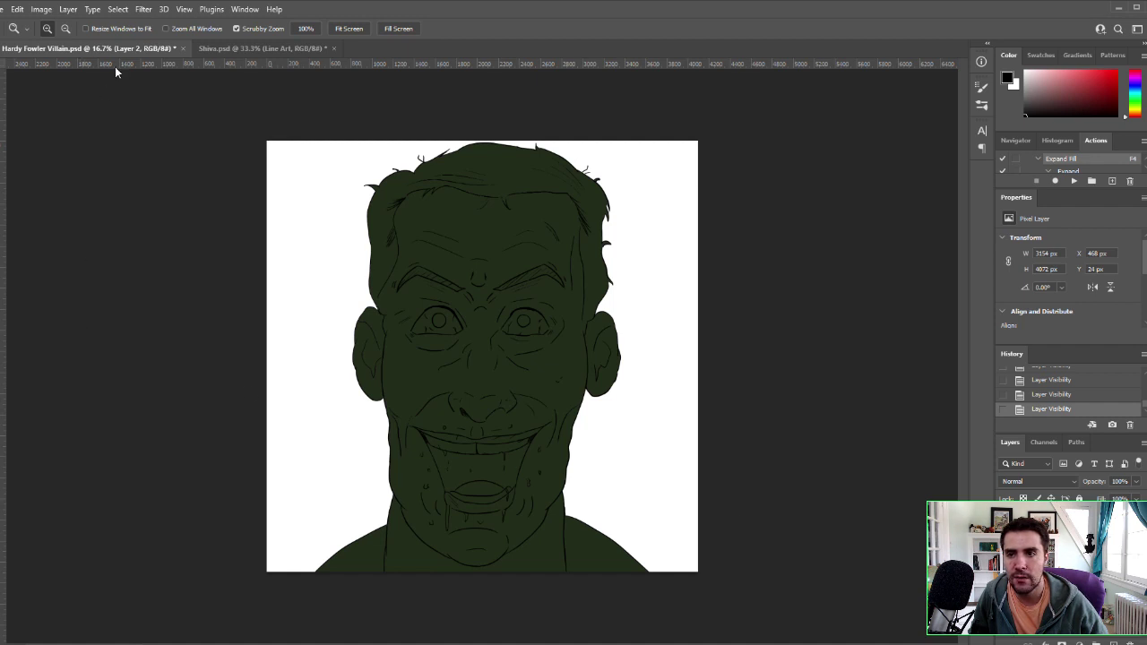
Step: Switch to the Shiva.psd document and bring the whole line drawing into view
click(253, 49)
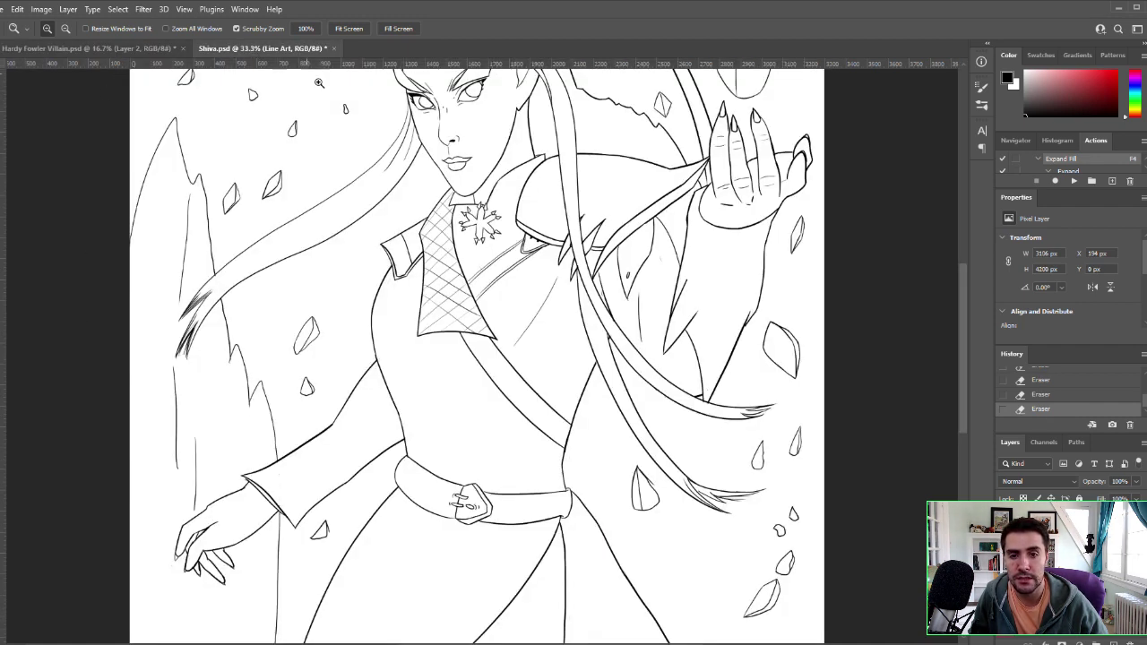
alt+click(630, 273)
alt+click(630, 274)
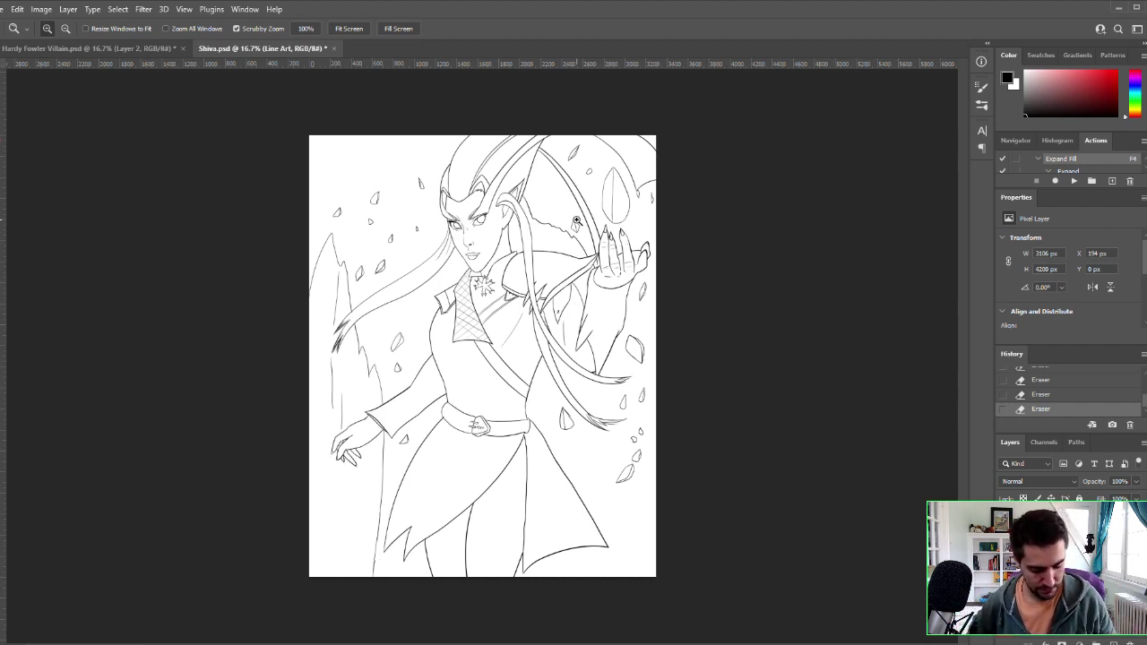
Step: Try a zigzag stroke with the 20 px brush on the character's torso above the belt, and undo it
key(b)
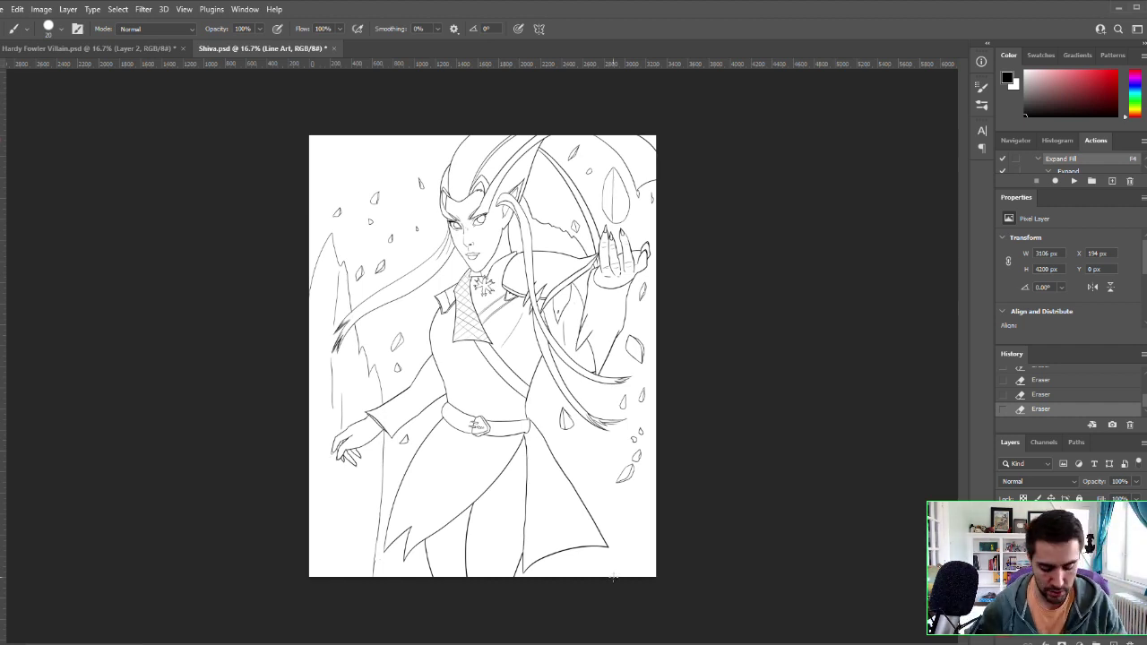
key(z)
click(568, 387)
click(569, 388)
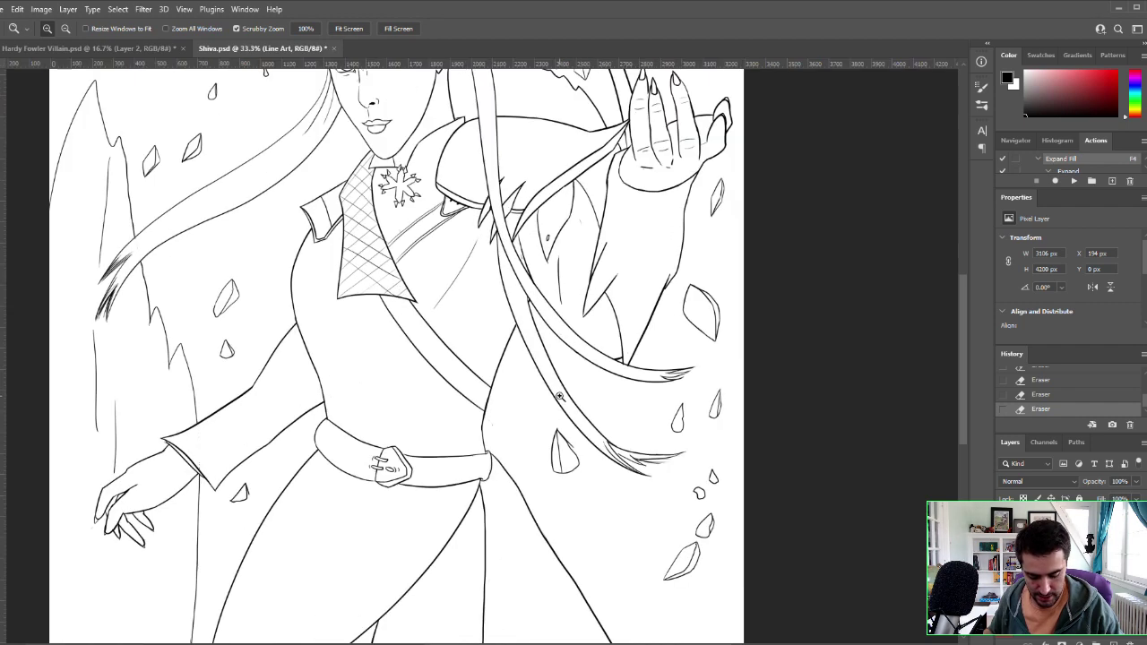
key(z)
click(478, 407)
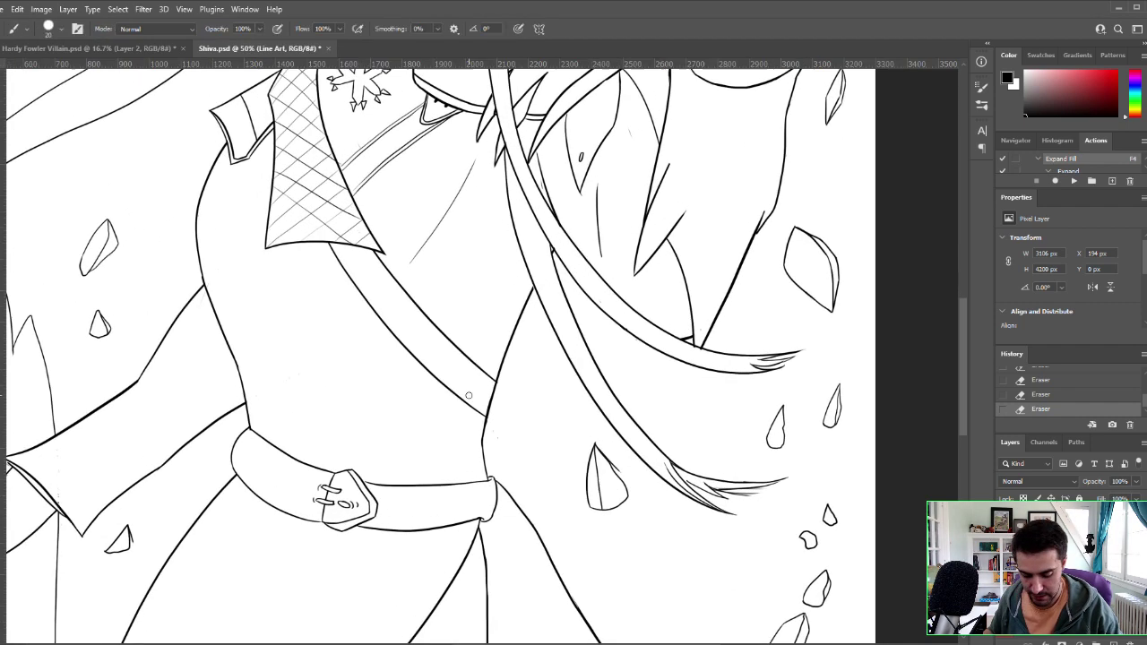
drag(446, 380, 524, 417)
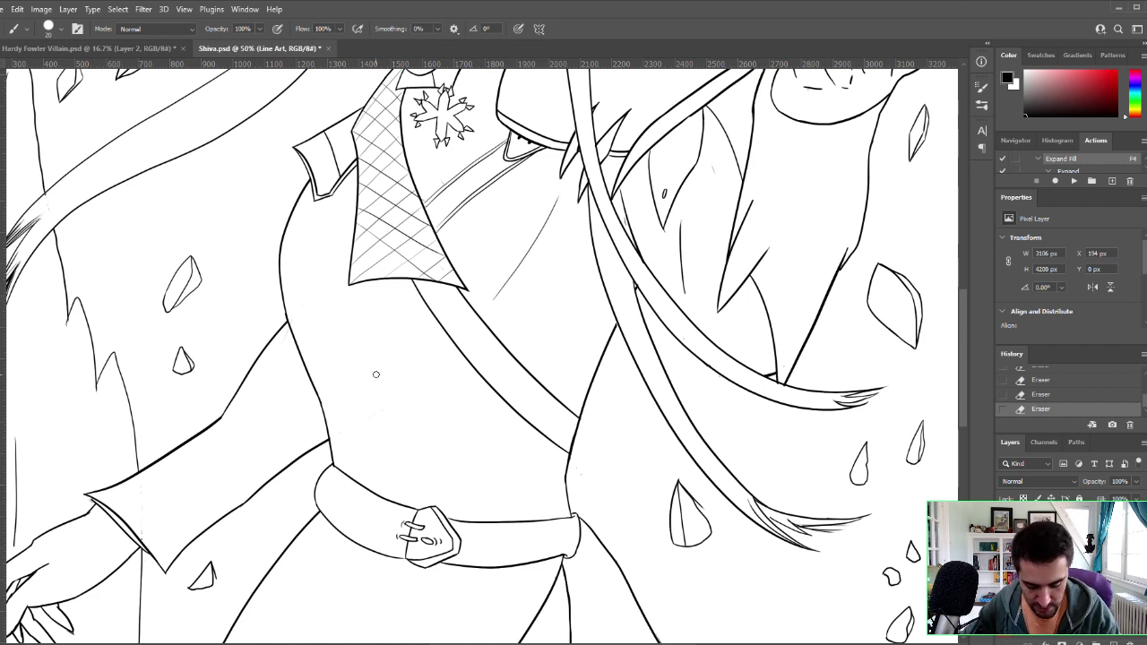
mouse_move(376, 373)
mouse_down()
mouse_move(386, 405)
mouse_move(427, 388)
mouse_up()
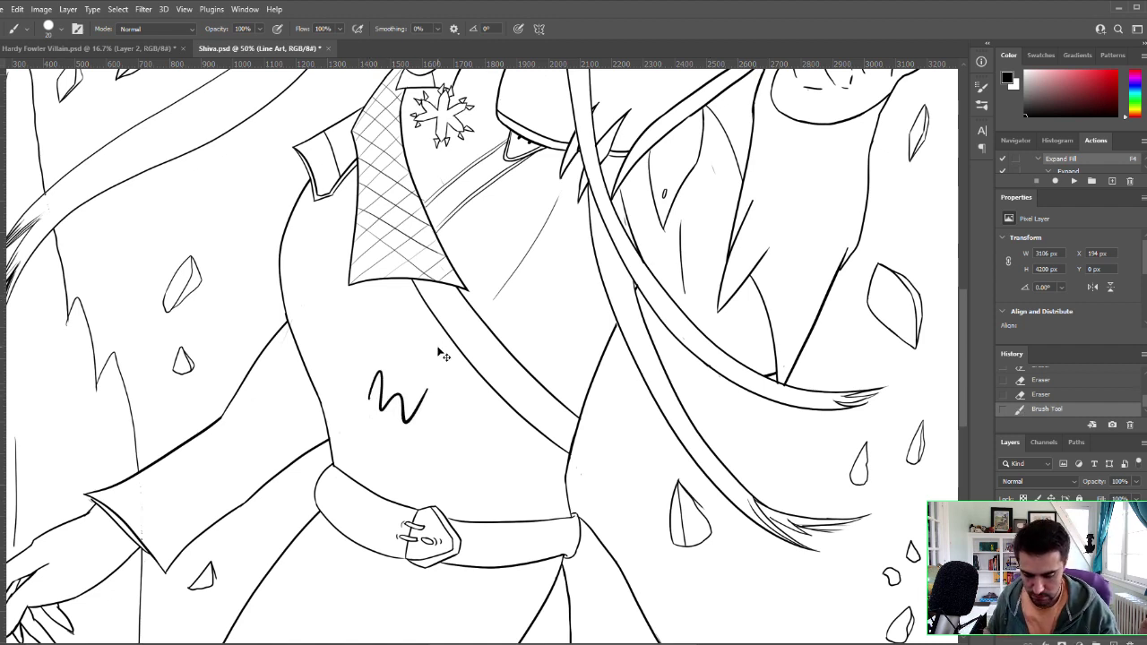
key(ctrl+z)
Step: Reduce the brush size to about 5 px, checking the line width with a short stroke on the torso that is undone
key(bracketleft)
key(bracketleft)
key(bracketleft)
key(bracketleft)
key(bracketleft)
key(bracketleft)
key(bracketleft)
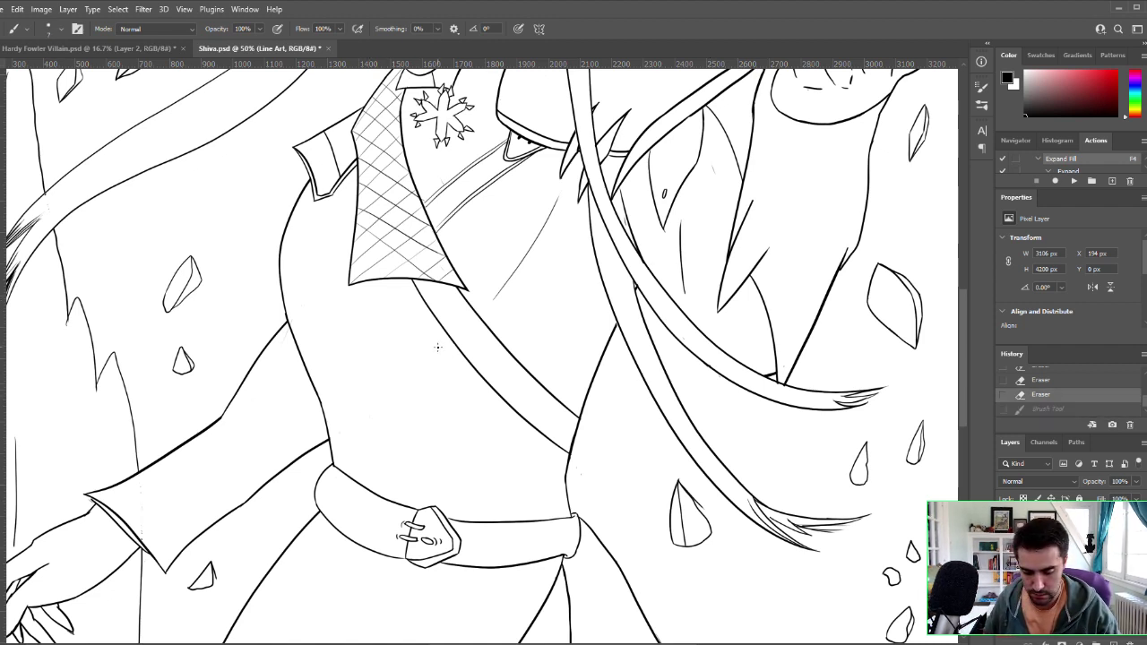
drag(389, 362, 427, 388)
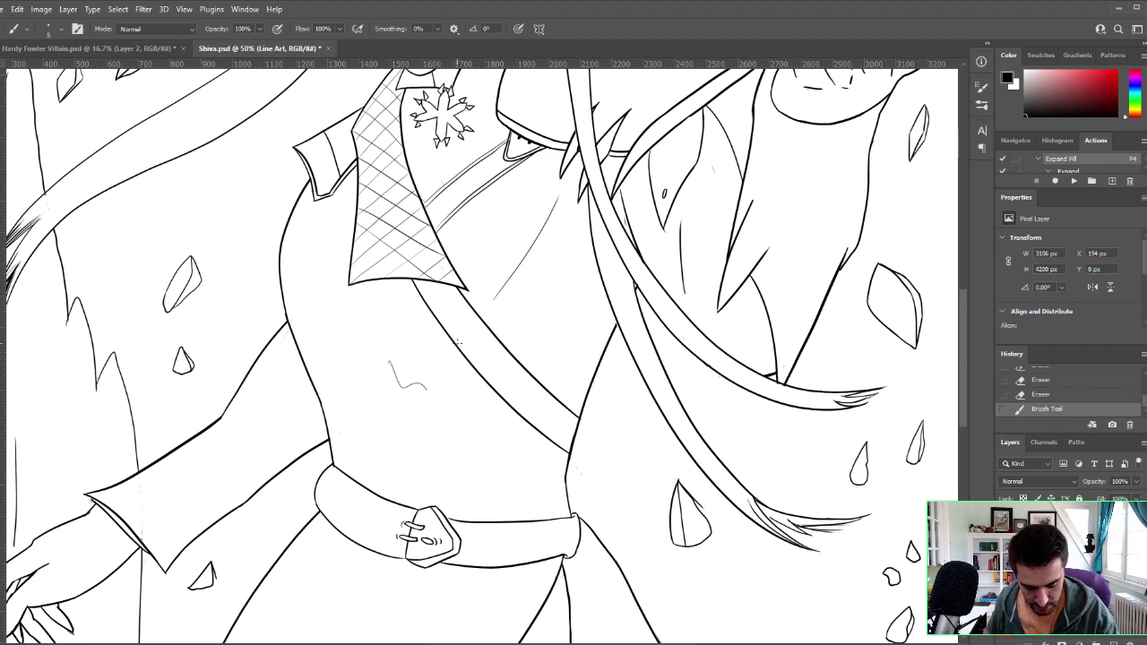
key(ctrl+z)
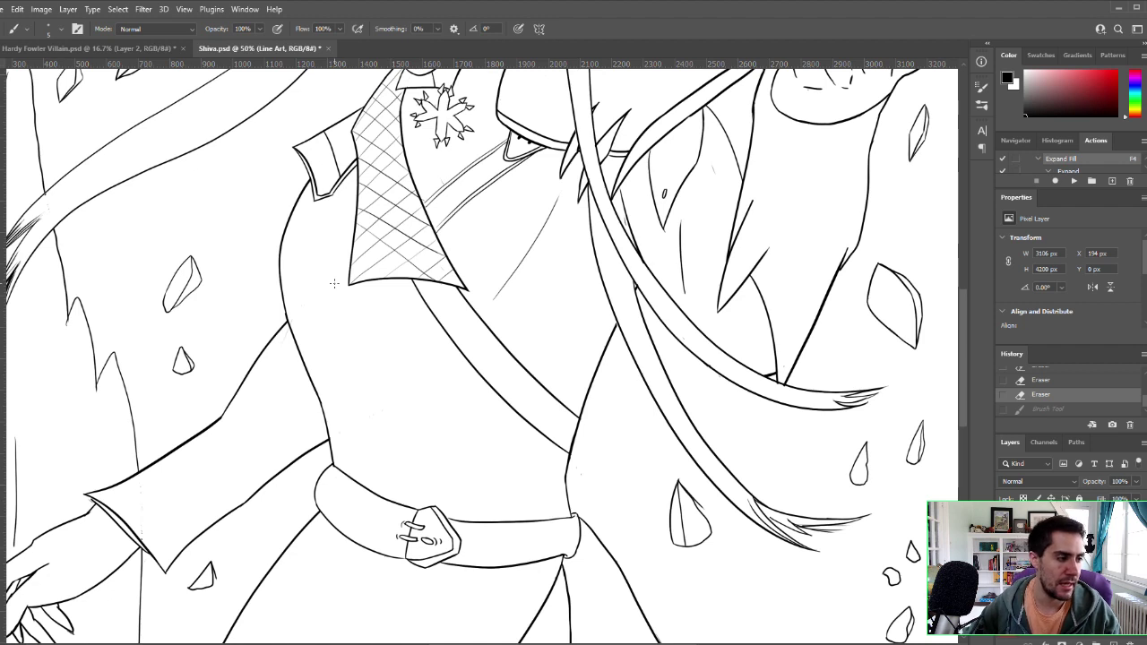
Step: Draw the pointed top and rounded sides of a small teardrop outline on the torso below the crosshatched collar, redoing unsatisfactory strokes
mouse_move(364, 321)
mouse_down()
mouse_move(352, 345)
mouse_move(374, 346)
mouse_up()
key(ctrl+z)
key(ctrl+z)
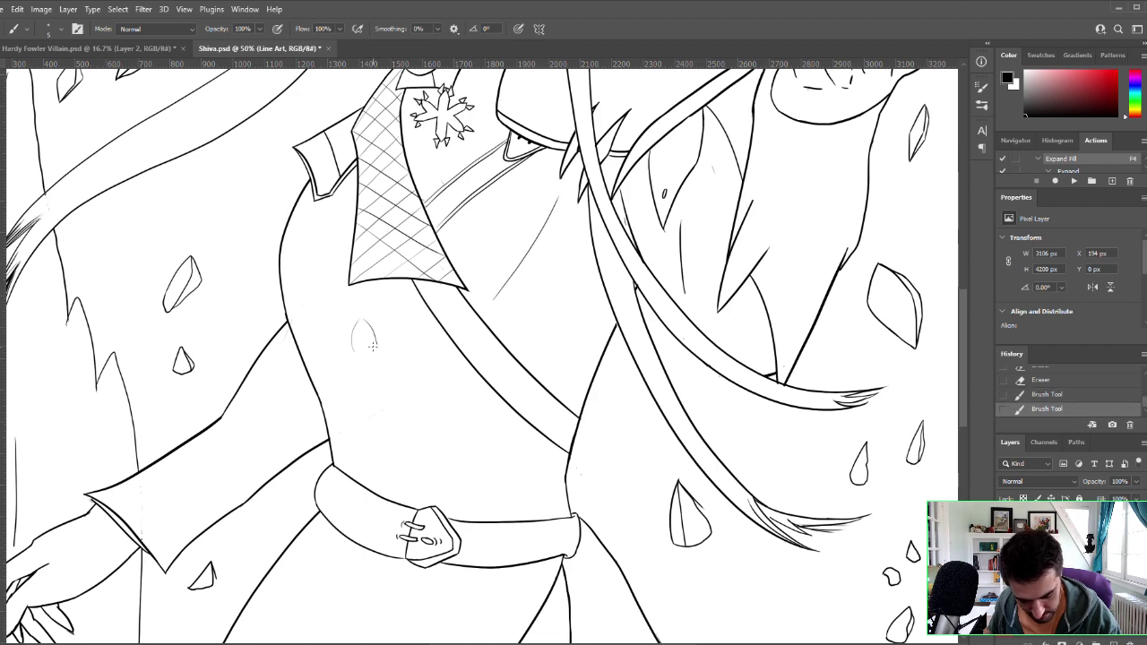
key(ctrl+z)
key(ctrl+space)
click(428, 363)
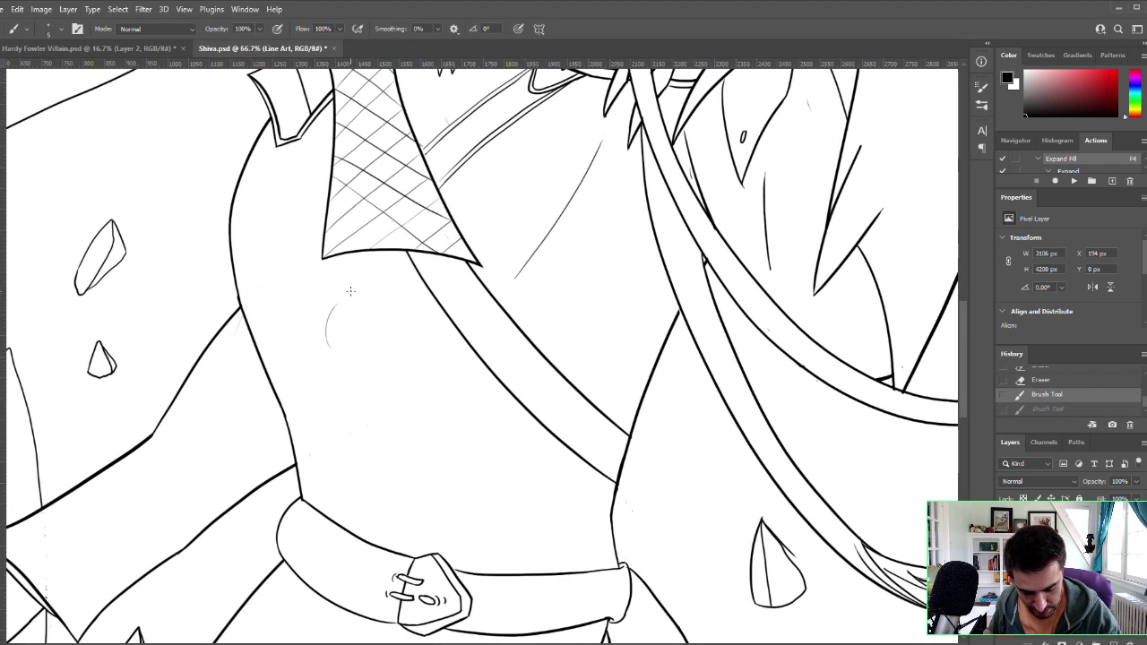
drag(335, 307, 356, 324)
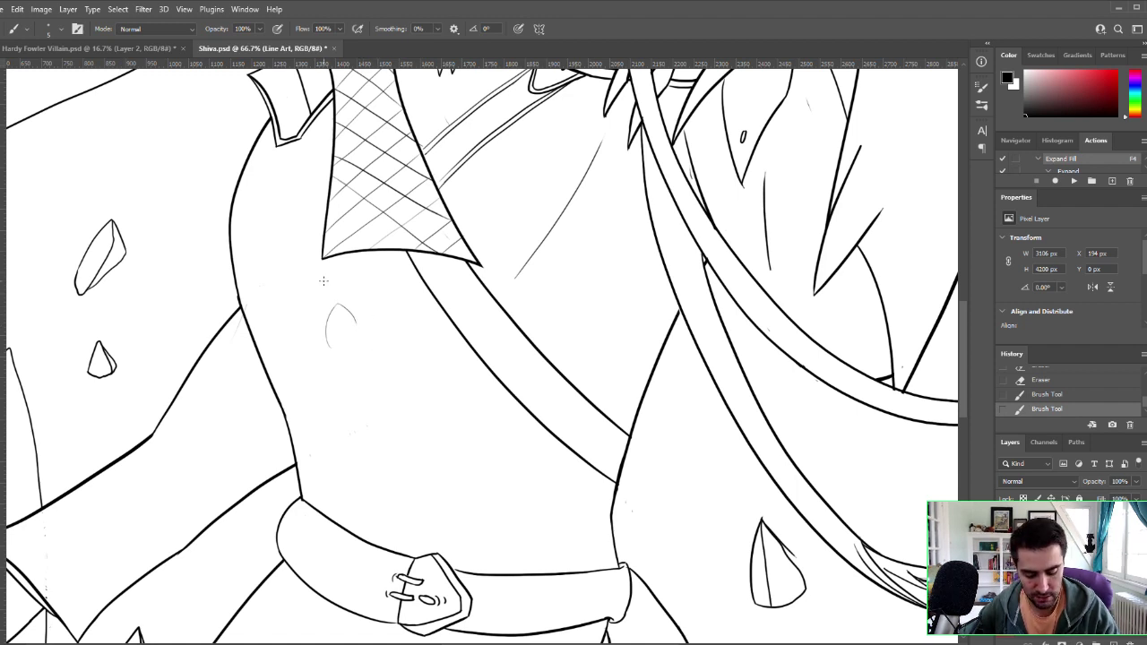
mouse_move(355, 318)
mouse_down()
mouse_move(355, 348)
mouse_move(328, 343)
mouse_move(342, 347)
mouse_up()
key(ctrl+z)
key(ctrl+z)
key(ctrl+z)
key(ctrl+z)
key(ctrl+z)
key(ctrl+z)
key(ctrl+z)
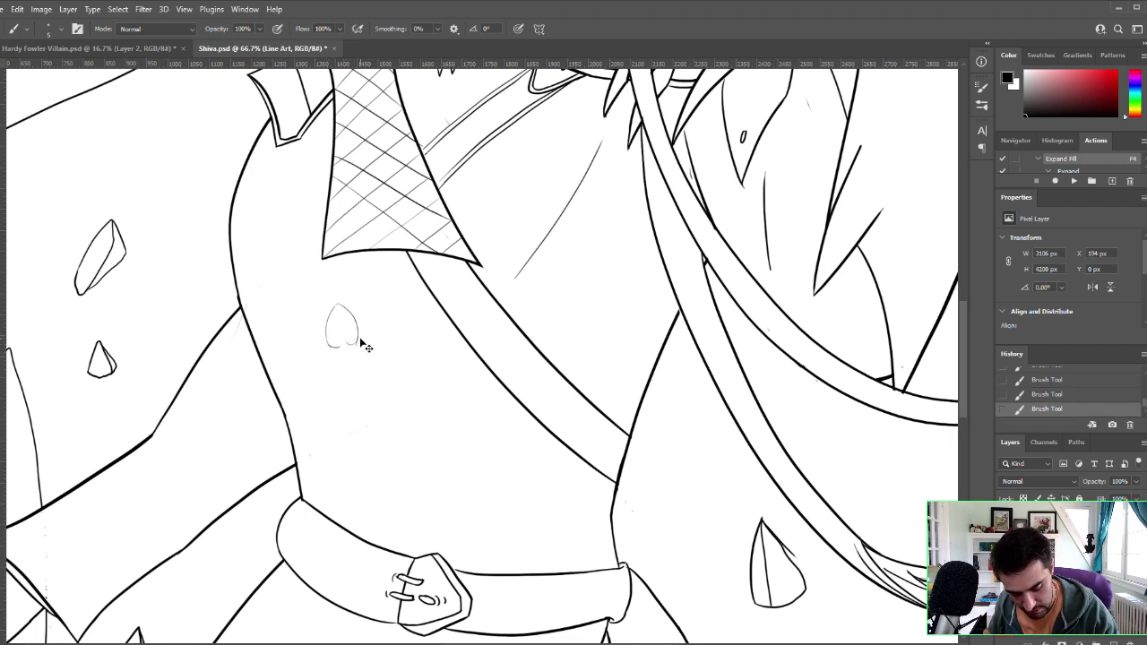
Step: Close the base of the small teardrop outline and add a short two-line stem beneath it
key(ctrl+z)
key(ctrl+shift+z)
key(ctrl+z)
key(ctrl+shift+z)
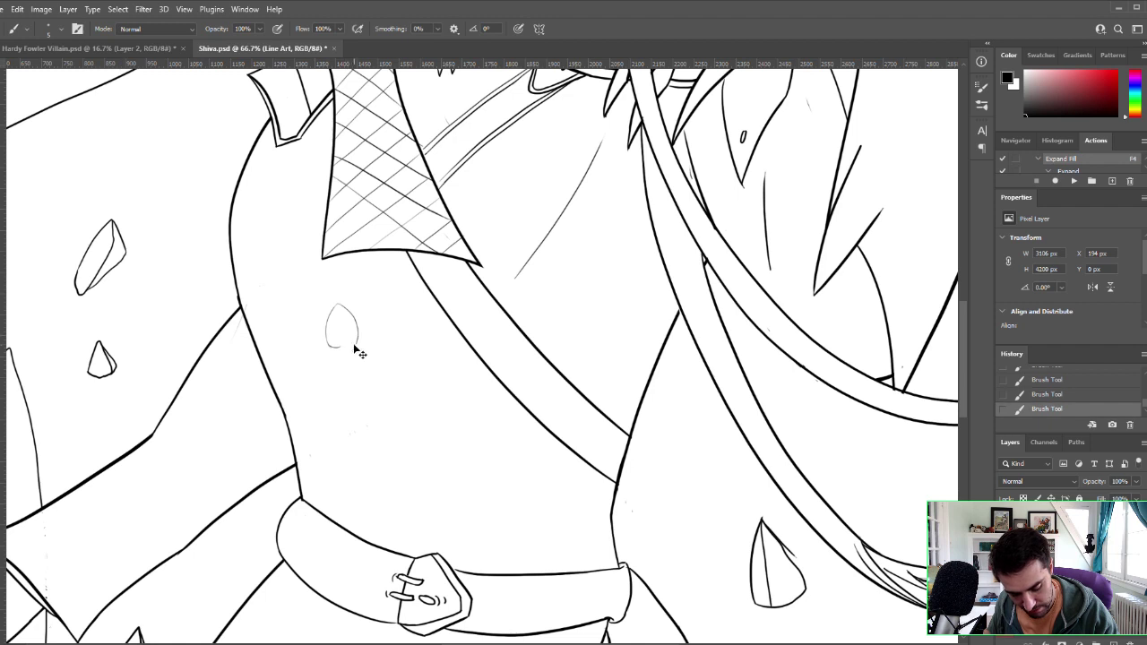
key(ctrl+z)
key(ctrl+shift+z)
key(ctrl+z)
key(ctrl+shift+z)
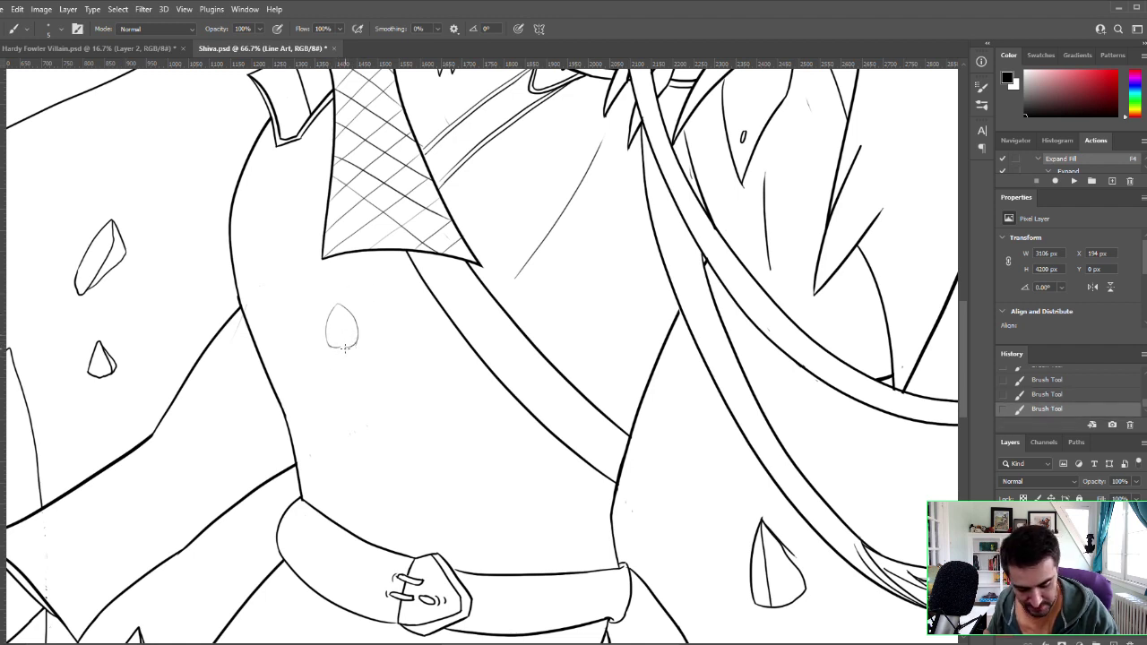
key(ctrl+z)
key(ctrl+shift+z)
key(ctrl+z)
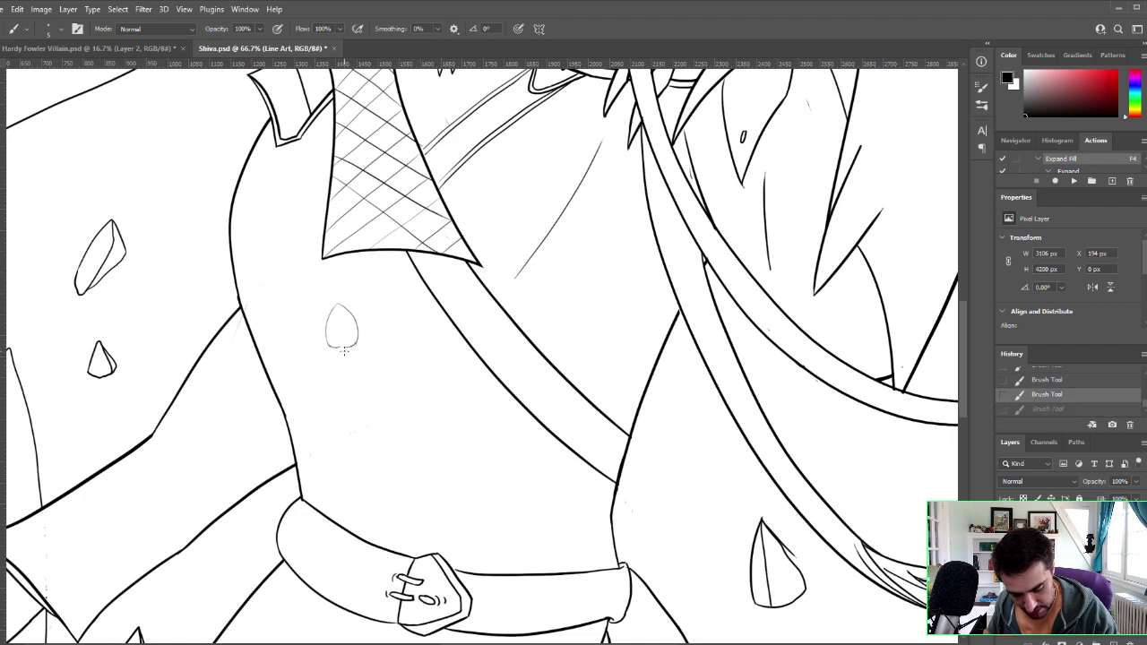
drag(341, 346, 347, 360)
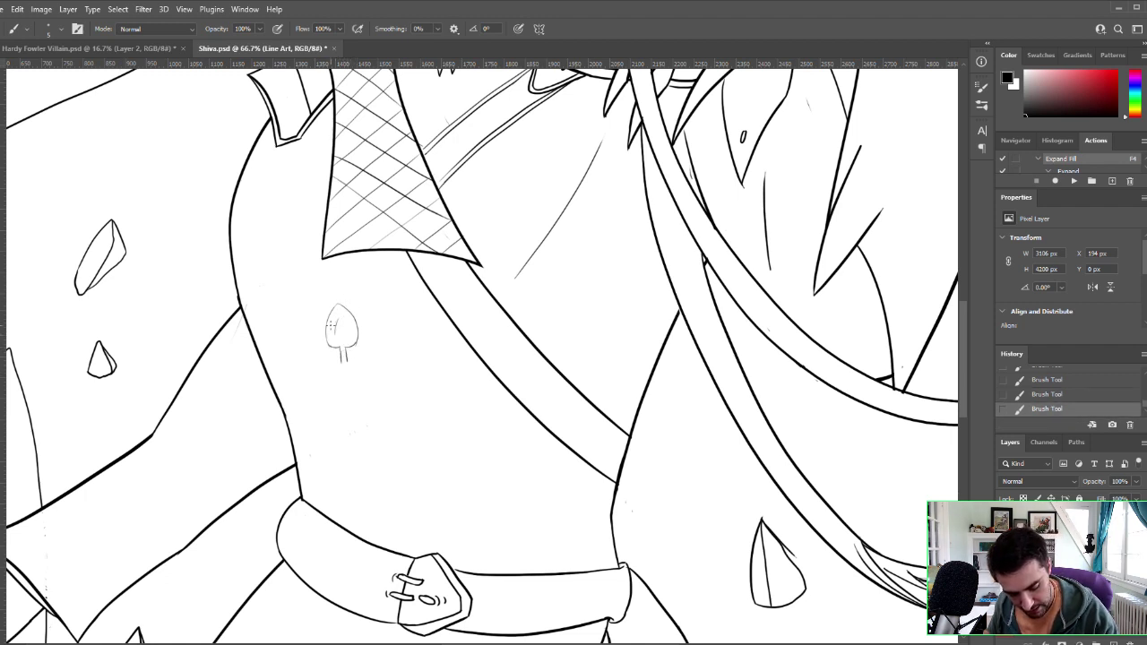
Step: Draw the curved left side of a smaller teardrop inside the outline, refining the stroke with undo and redo
key(ctrl+z)
key(ctrl+shift+z)
key(ctrl+z)
key(ctrl+shift+z)
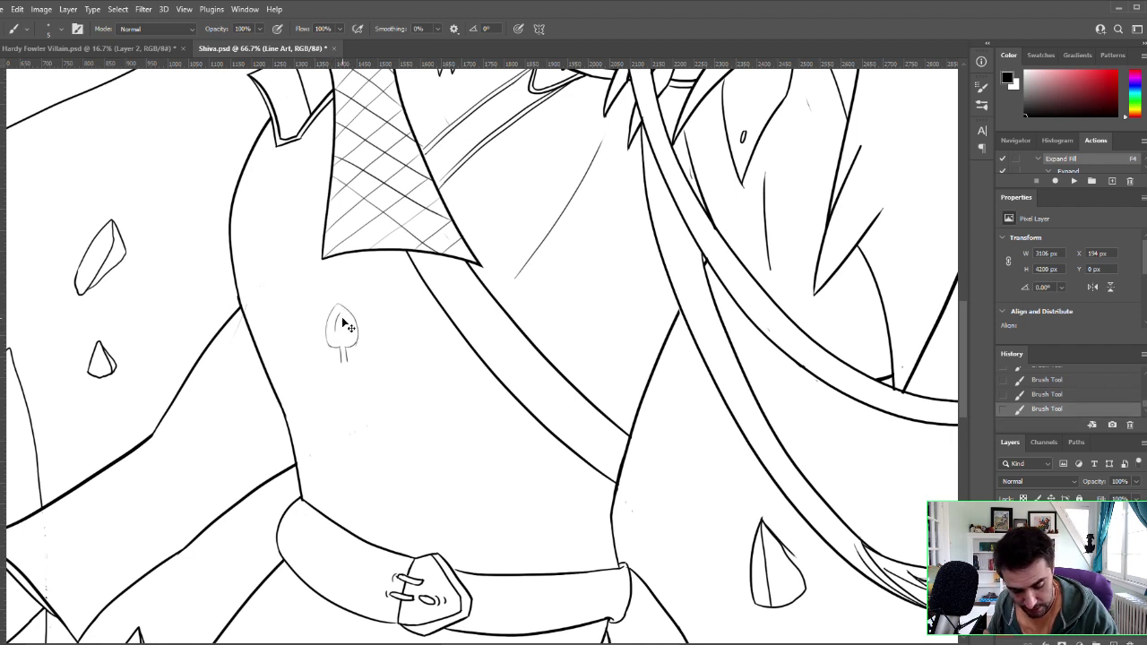
key(ctrl+z)
key(ctrl+shift+z)
key(ctrl+z)
key(ctrl+shift+z)
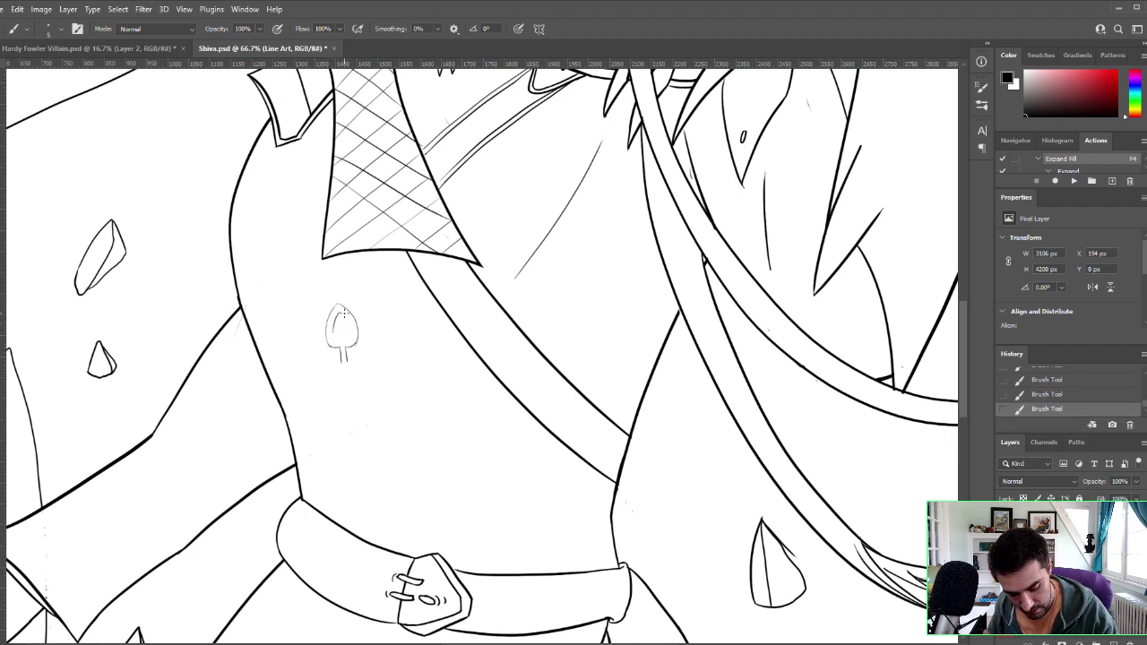
Step: Complete the inner teardrop by drawing its right side and rounded base
drag(341, 313, 349, 336)
key(ctrl+z)
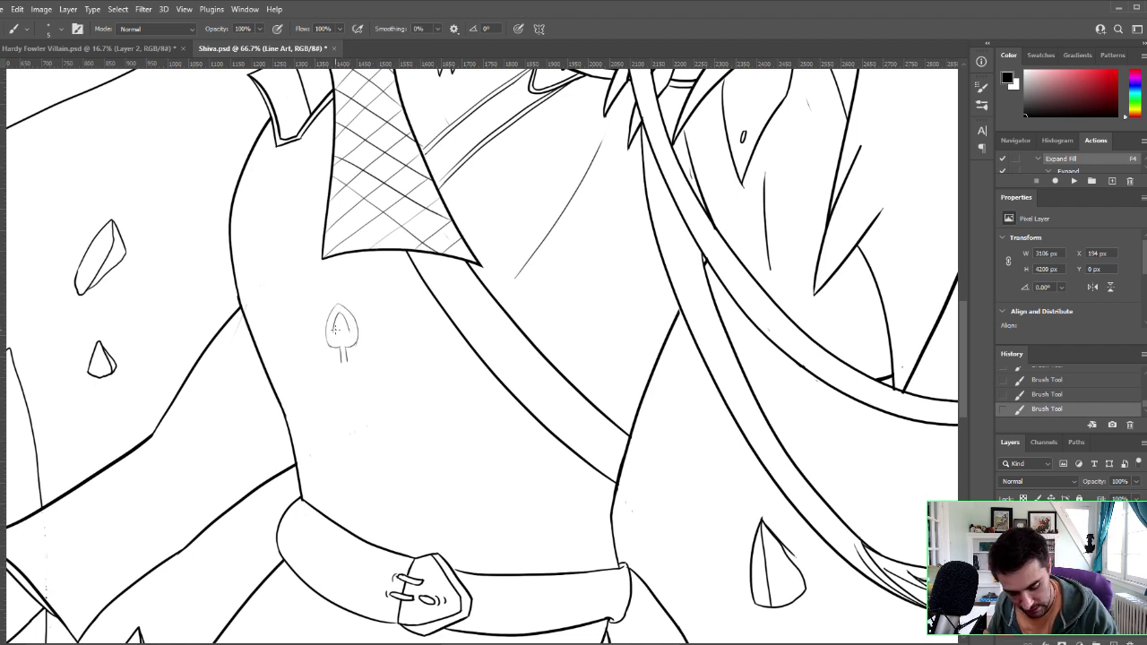
key(ctrl+z)
drag(335, 333, 350, 334)
key(ctrl+z)
key(ctrl+z)
key(ctrl+shift+z)
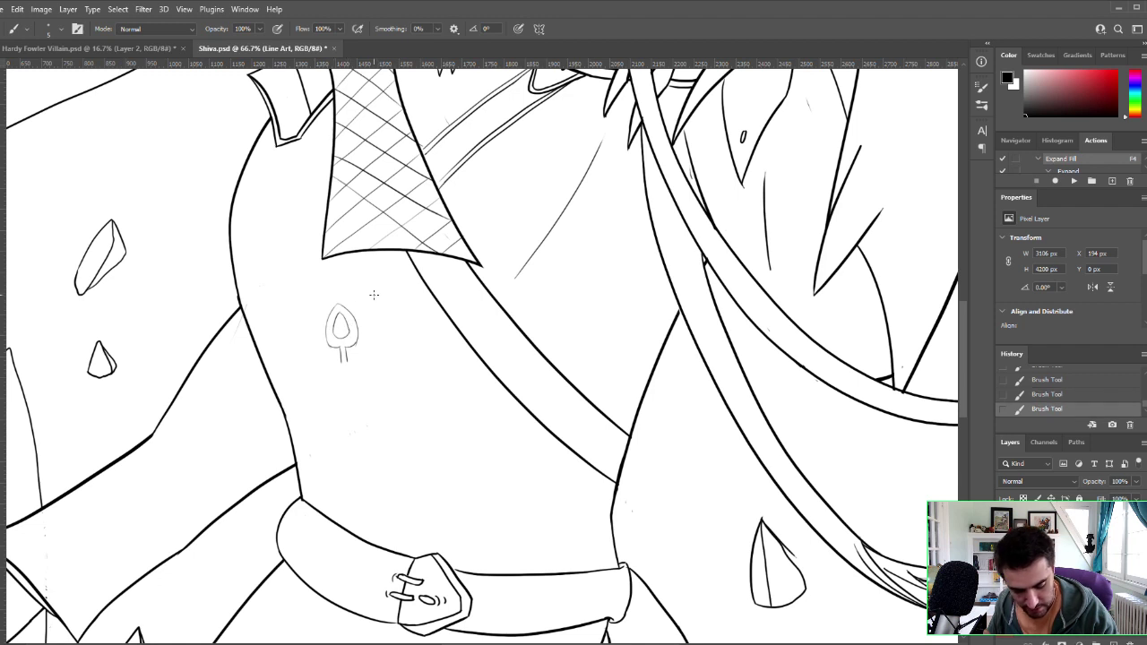
Step: Erase the stray mark beside the lower-right edge of the teardrop outline, restoring the Brush tool for drawing
key(e)
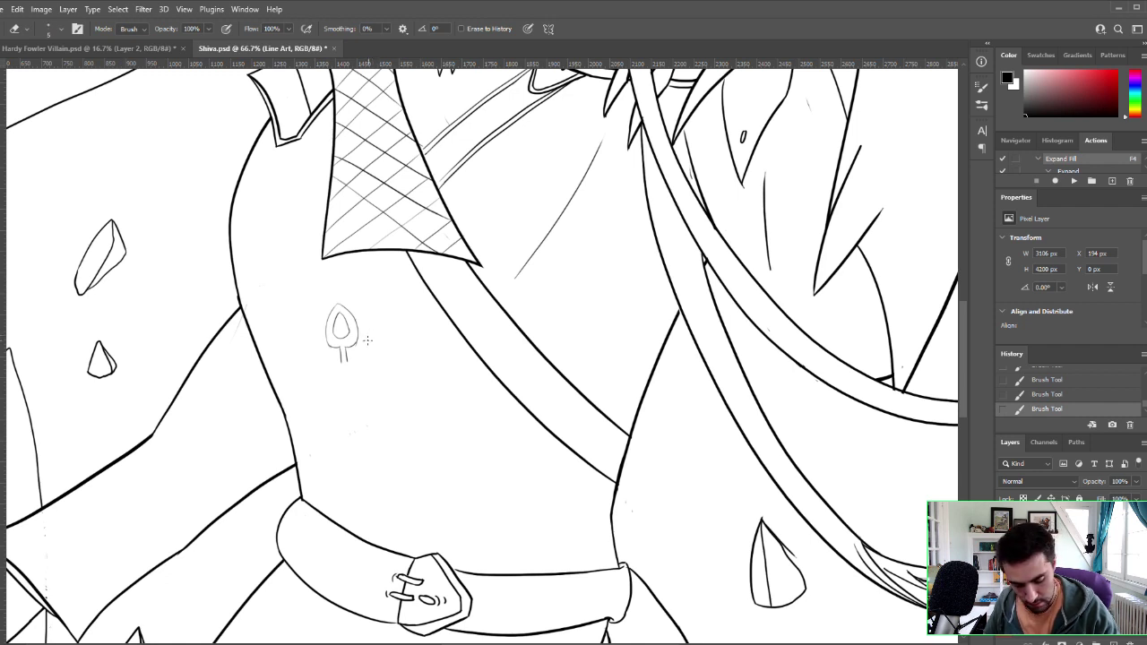
drag(356, 343, 379, 317)
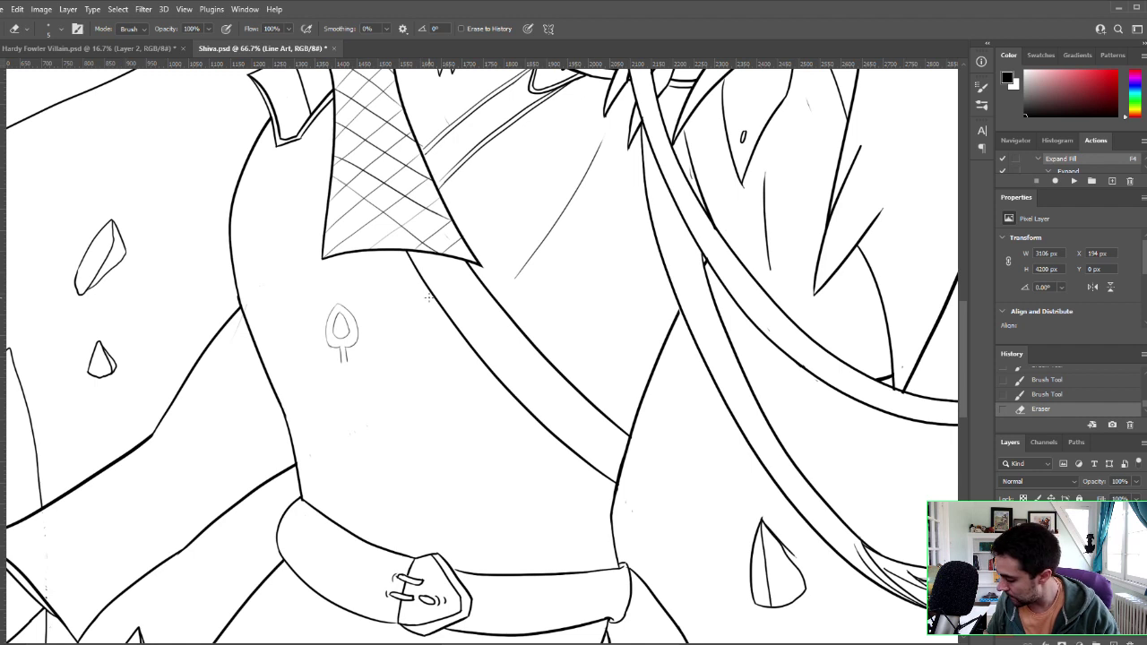
key(b)
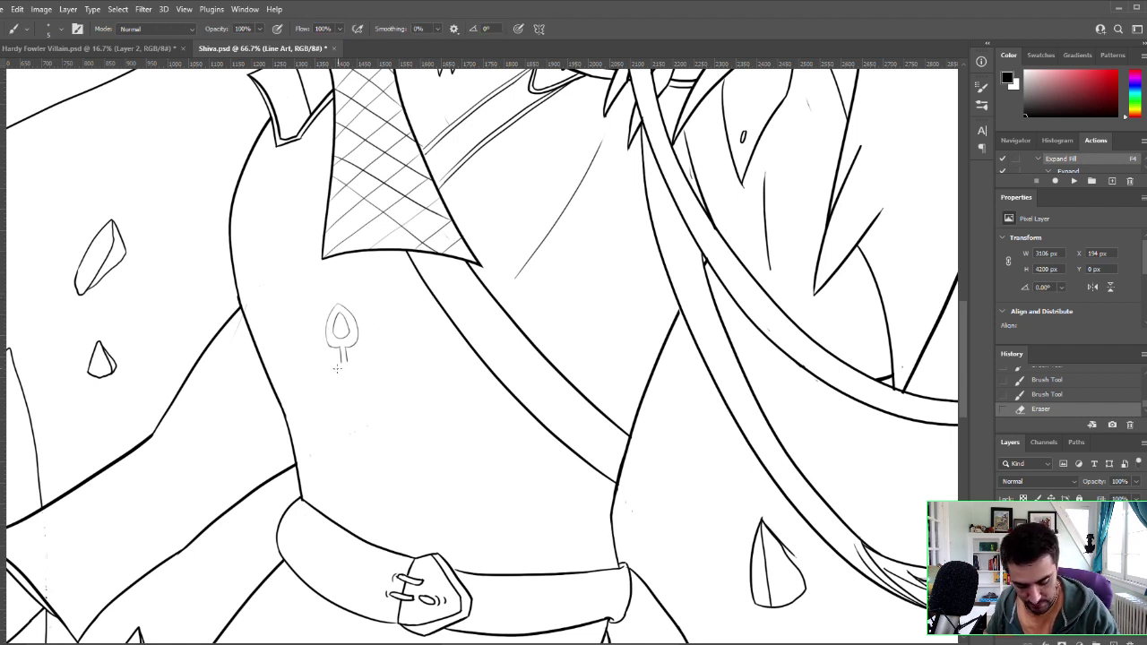
Step: Draw two short slanted lines spreading outward from the foot of the teardrop's stem, redoing unsatisfactory strokes
drag(337, 369, 363, 366)
key(ctrl+z)
key(ctrl+z)
key(ctrl+z)
key(ctrl+z)
key(ctrl+z)
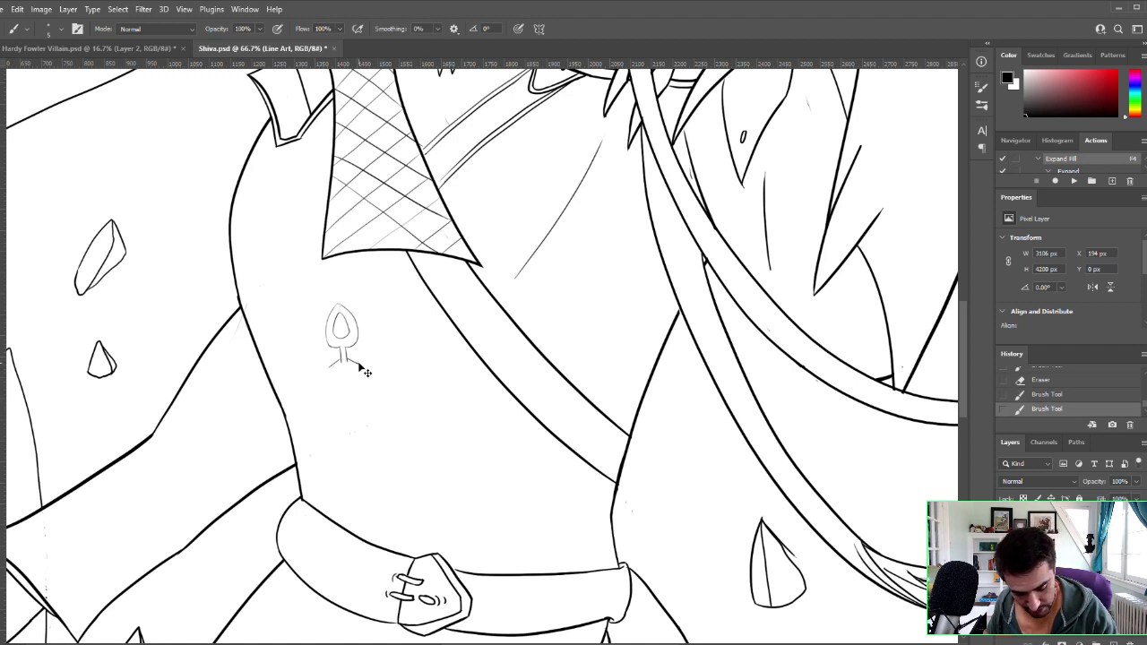
key(ctrl+z)
key(ctrl+z)
drag(348, 358, 359, 364)
key(ctrl+z)
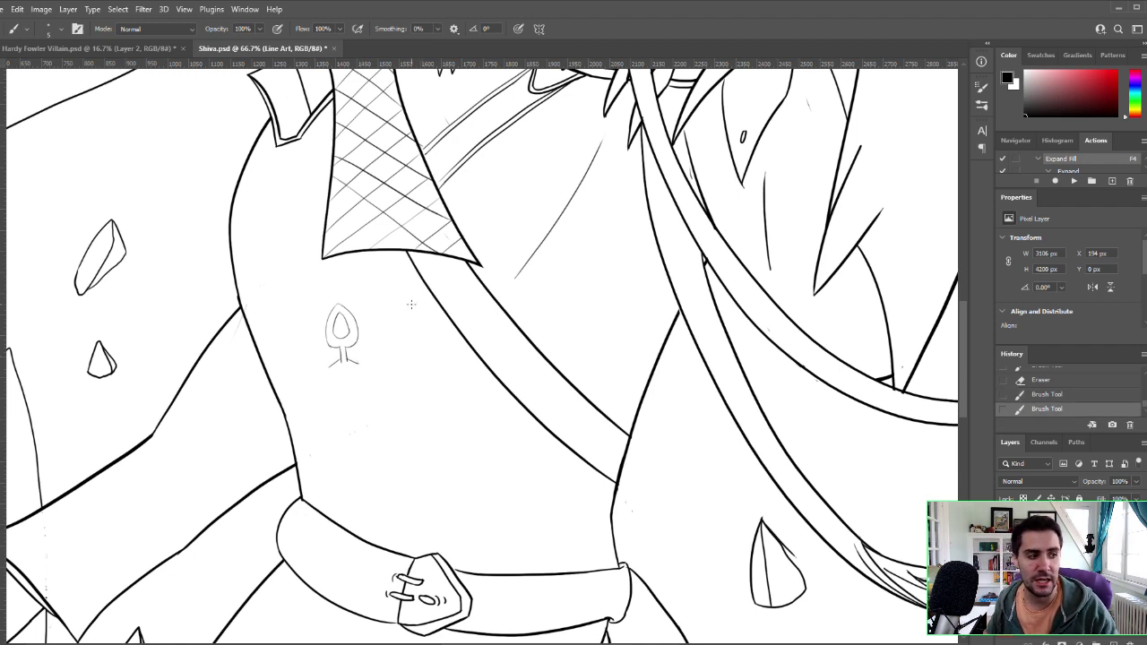
Step: Draw a short line rising diagonally from the outer end of the right-hand slanted line, redoing it until it fits
drag(358, 364, 371, 356)
key(ctrl+z)
key(ctrl+z)
key(ctrl+z)
key(ctrl+z)
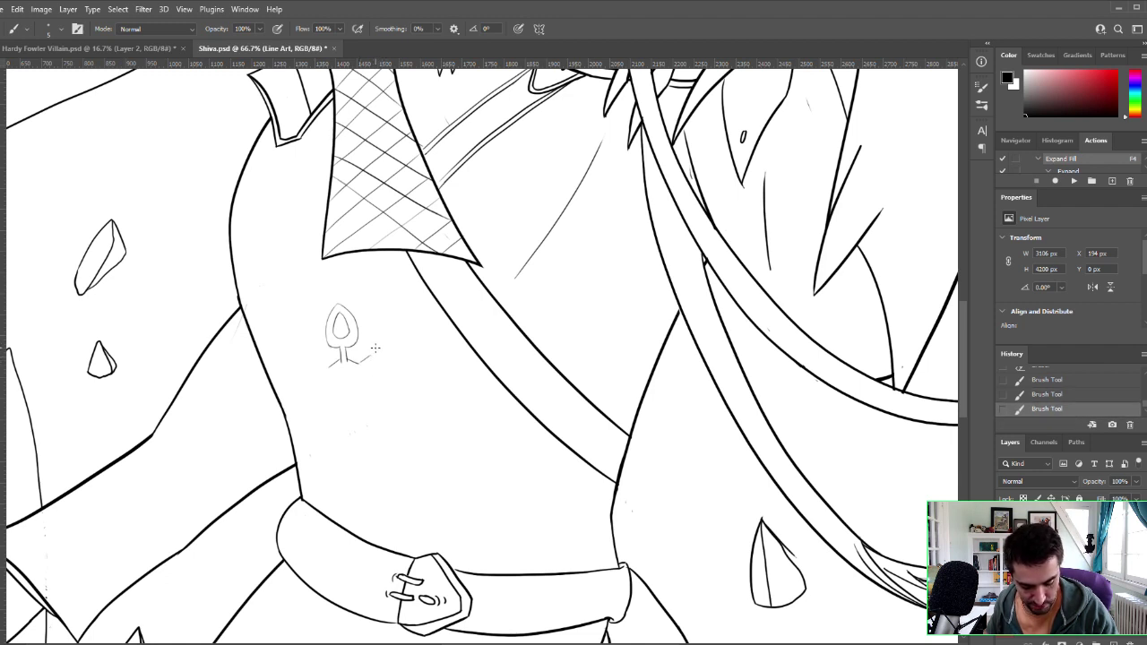
key(ctrl+z)
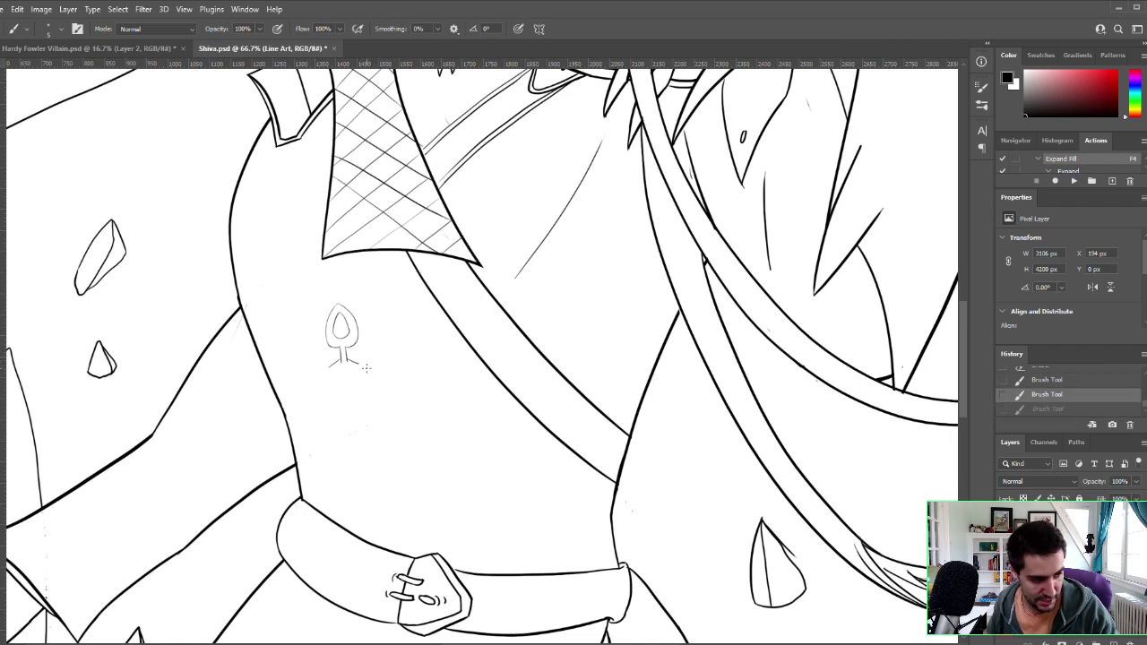
drag(358, 363, 371, 355)
key(ctrl+z)
key(ctrl+z)
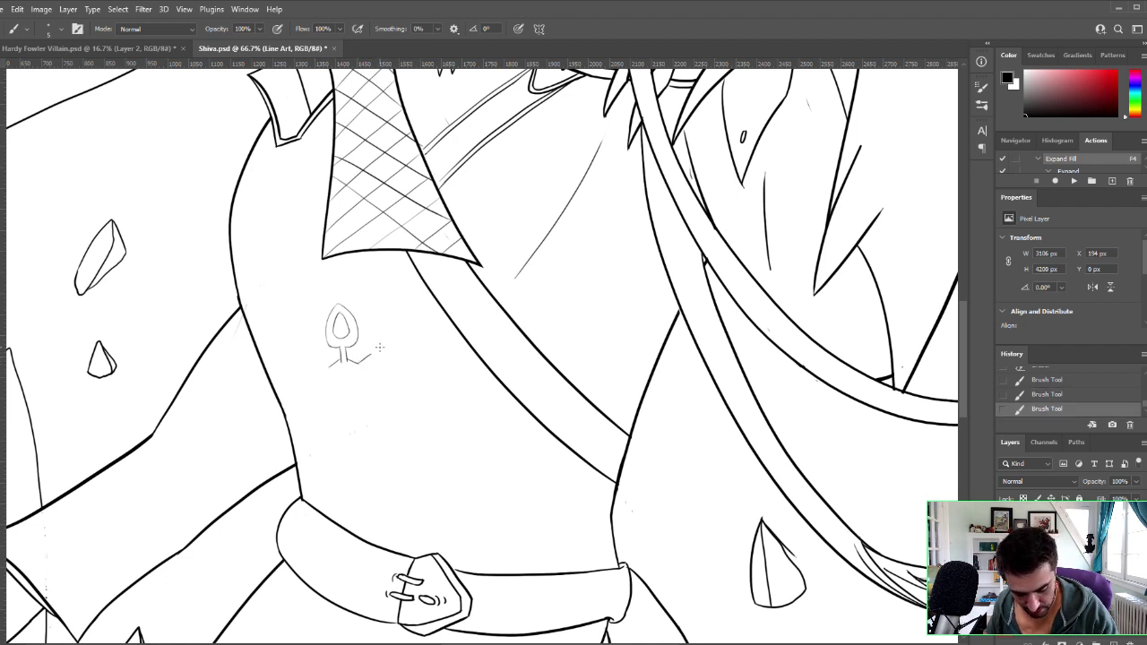
Step: Add a second parallel line beside the rising diagonal to form a slanted two-line stem, refining it with undo and redo
key(ctrl+z)
key(ctrl+shift+z)
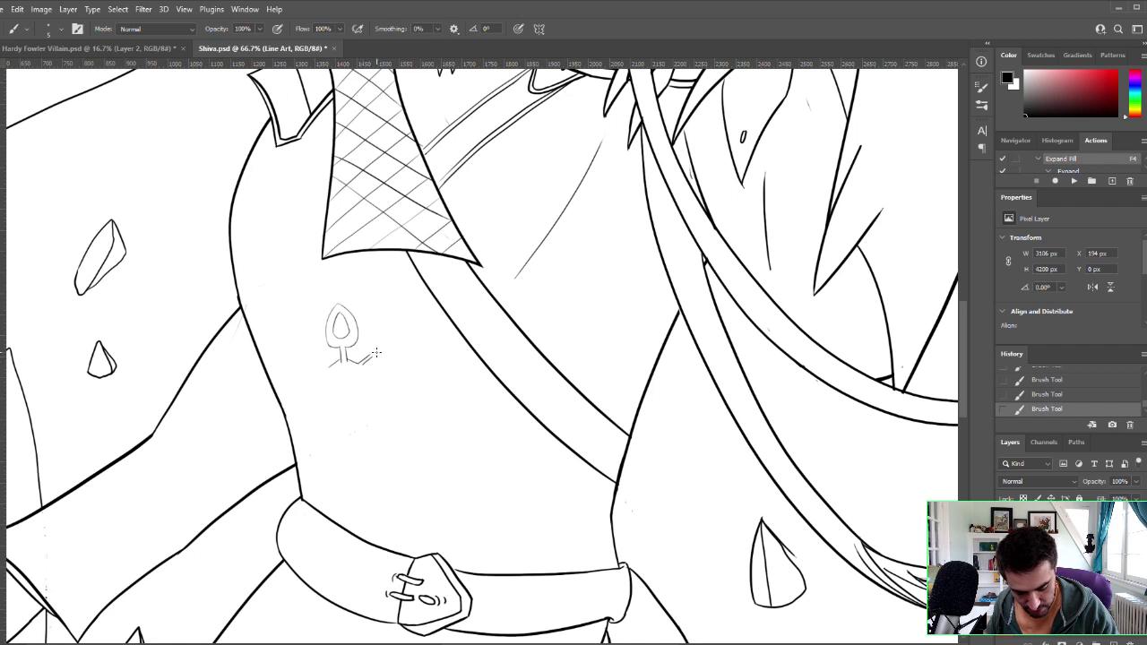
key(ctrl+z)
key(ctrl+shift+z)
key(ctrl+z)
key(ctrl+shift+z)
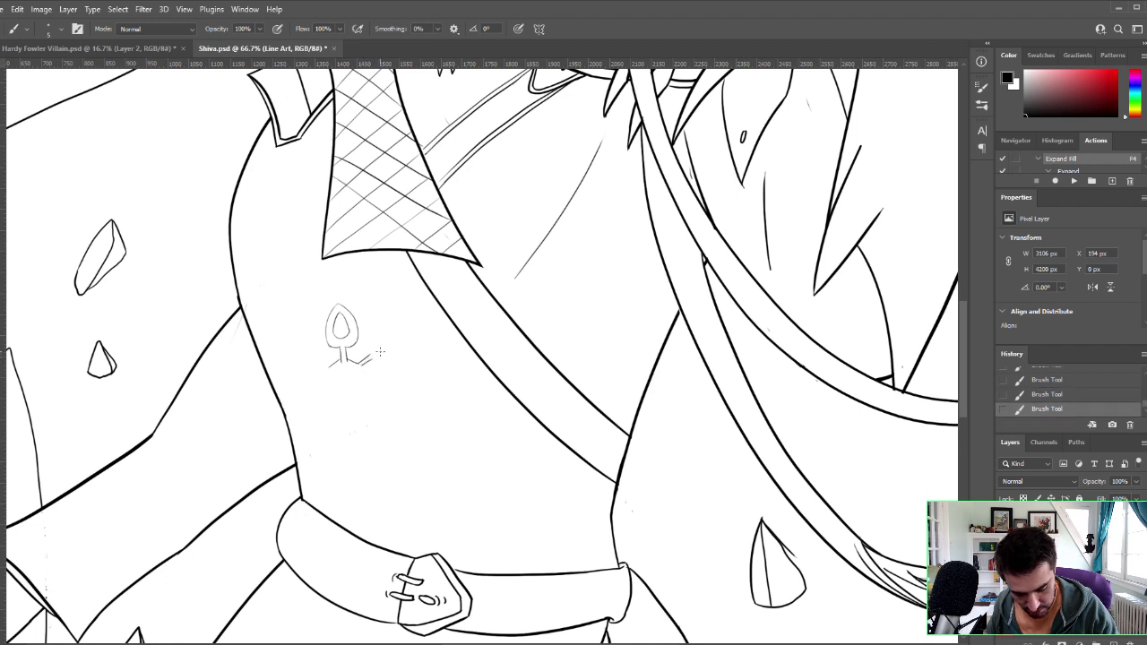
key(ctrl+z)
key(ctrl+shift+z)
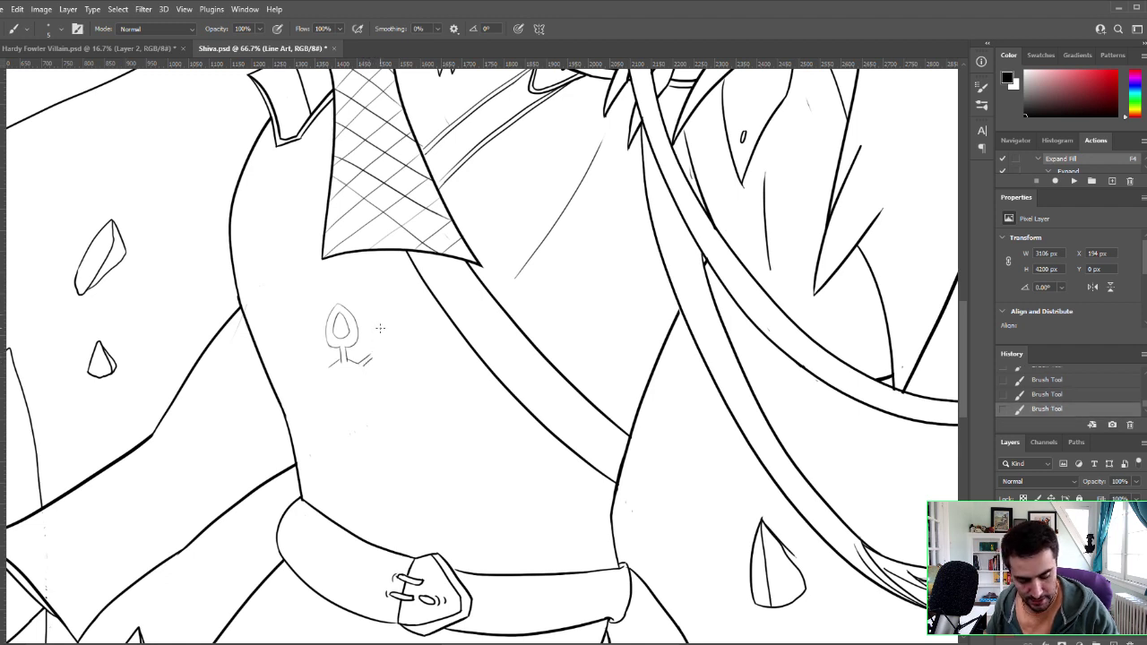
Step: Draw the curved upper-left side of a second, tilted teardrop above the slanted stem, redoing unsatisfactory strokes
drag(370, 357, 384, 329)
key(ctrl+z)
key(ctrl+z)
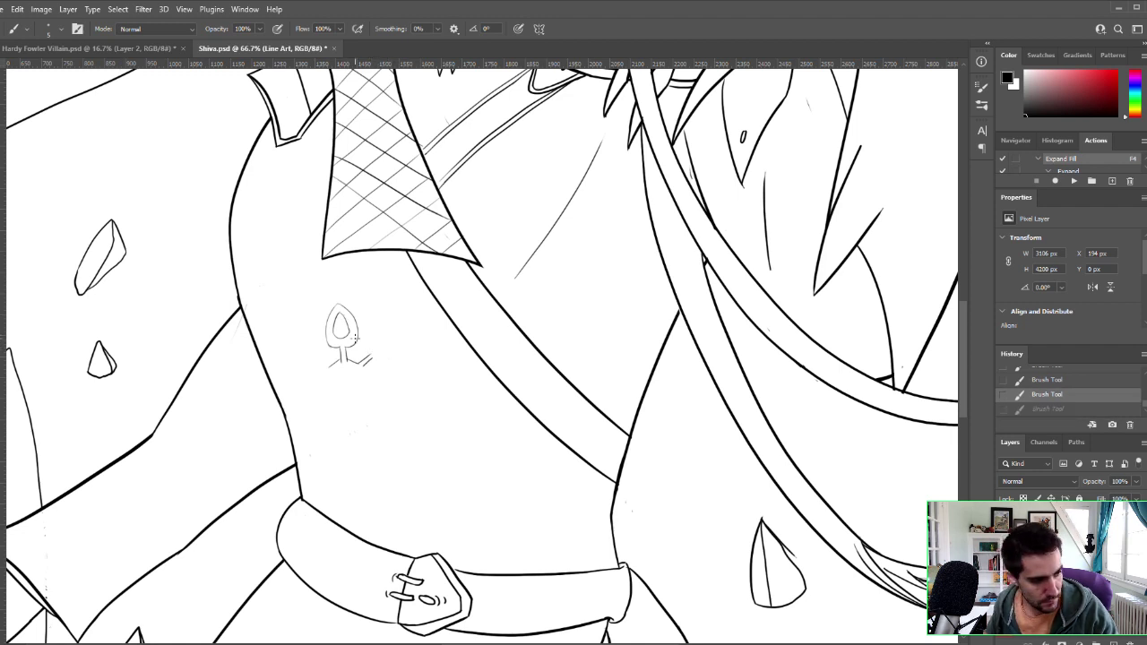
key(ctrl+z)
mouse_move(368, 355)
mouse_down()
mouse_move(412, 324)
mouse_move(394, 361)
mouse_move(398, 331)
mouse_move(387, 359)
mouse_up()
key(ctrl+z)
key(ctrl+z)
key(ctrl+z)
key(ctrl+z)
key(ctrl+z)
key(ctrl+z)
key(ctrl+z)
key(ctrl+z)
key(ctrl+z)
key(ctrl+z)
key(ctrl+z)
key(ctrl+z)
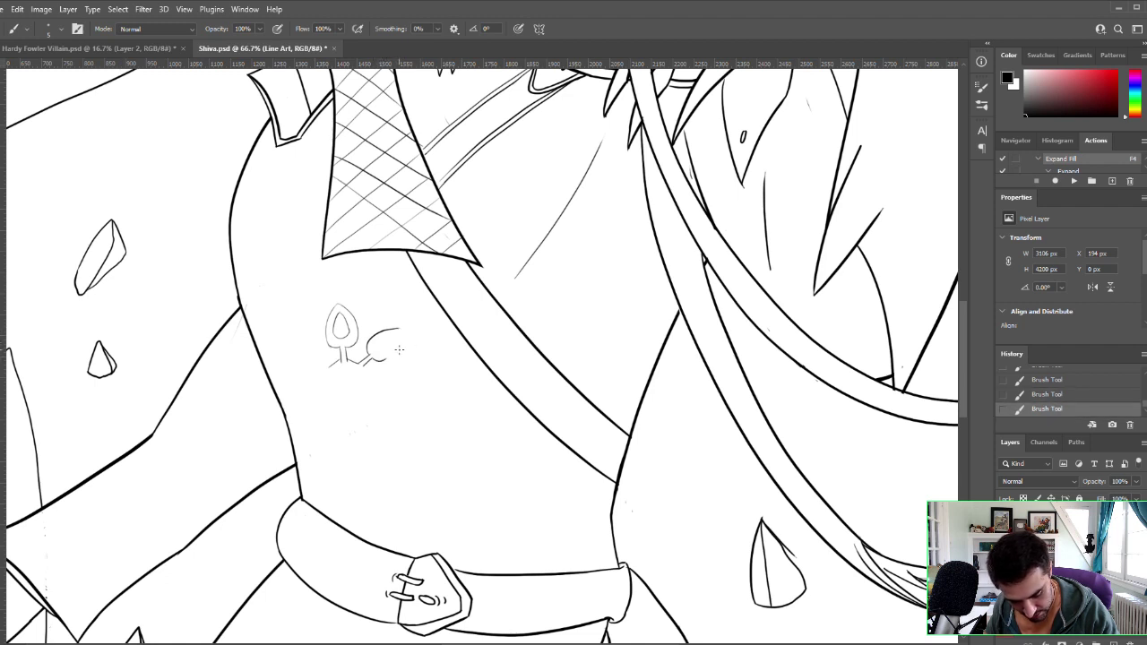
Step: Refine the short rounded base of the tilted teardrop where it meets the slanted stem
key(ctrl+z)
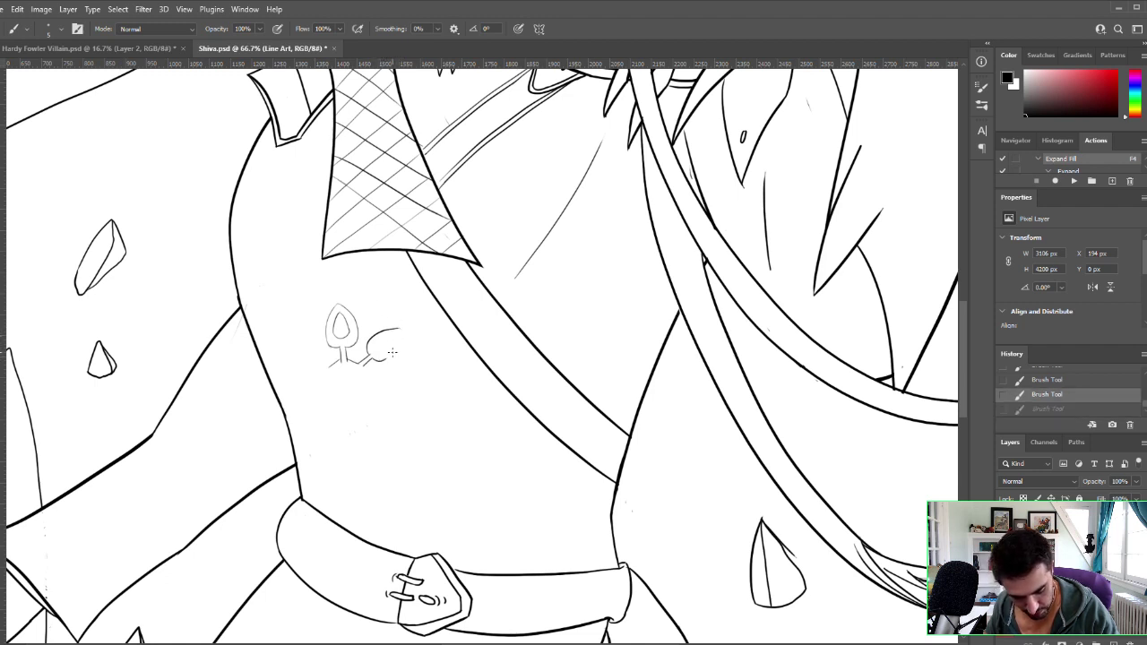
key(ctrl+z)
drag(367, 350, 387, 359)
key(ctrl+z)
key(ctrl+z)
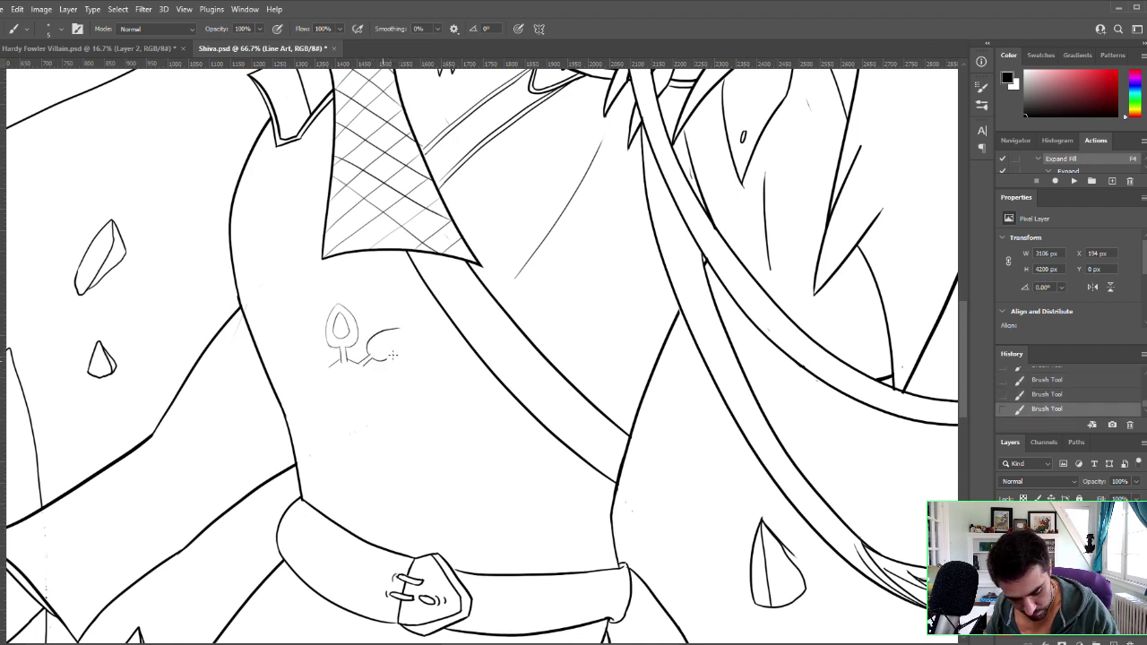
key(ctrl+z)
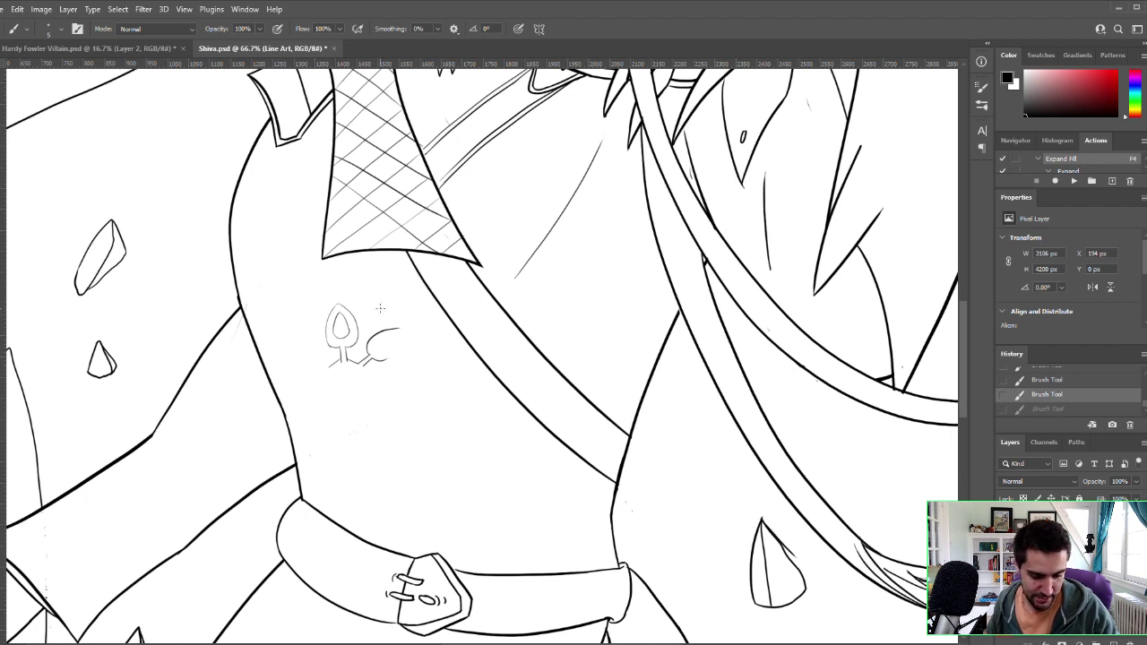
Step: Close the tilted teardrop by drawing its lower-right side from the base up to the tip, redoing the stroke
key(ctrl+shift+z)
key(ctrl+z)
key(ctrl+shift+z)
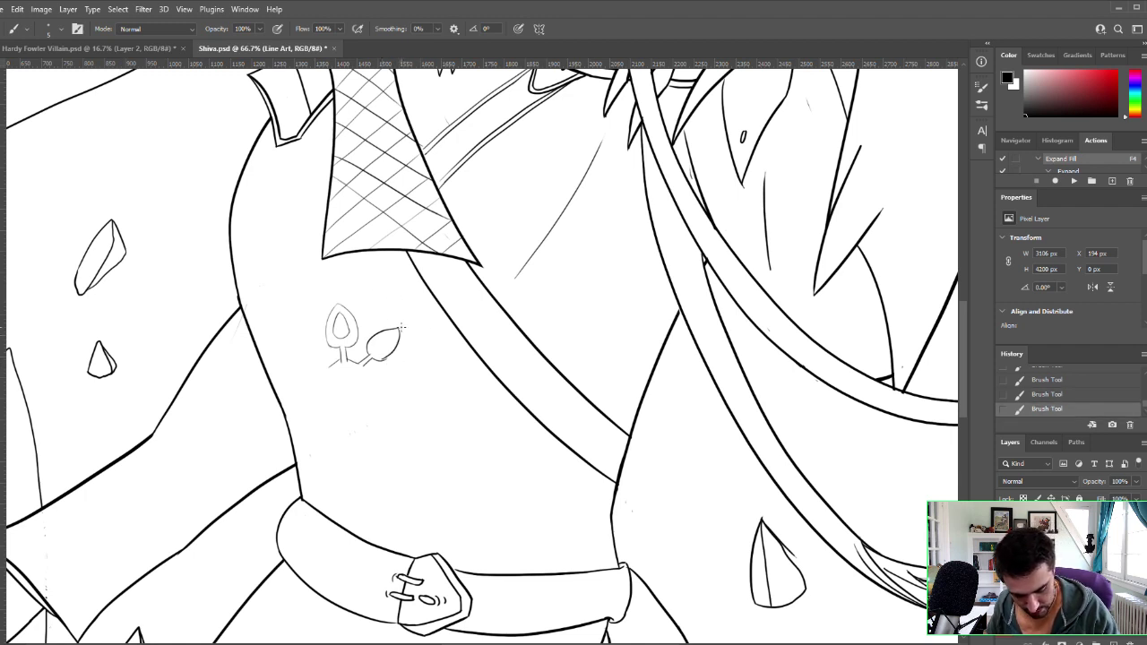
key(ctrl+z)
key(ctrl+shift+z)
key(ctrl+z)
key(ctrl+shift+z)
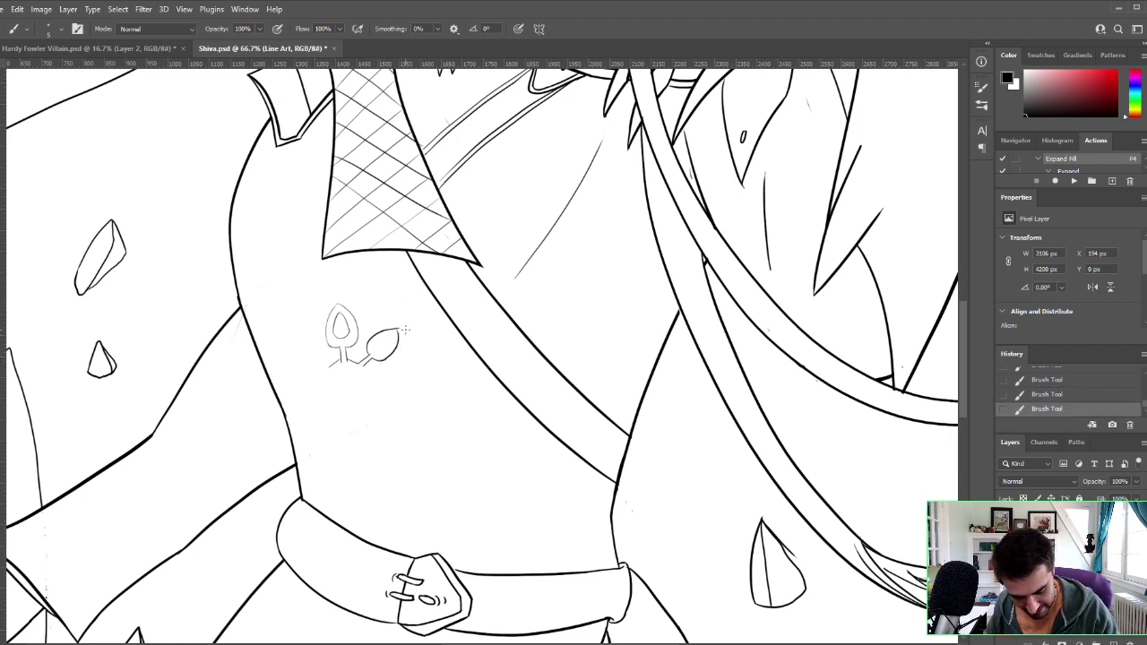
key(ctrl+z)
drag(382, 359, 400, 328)
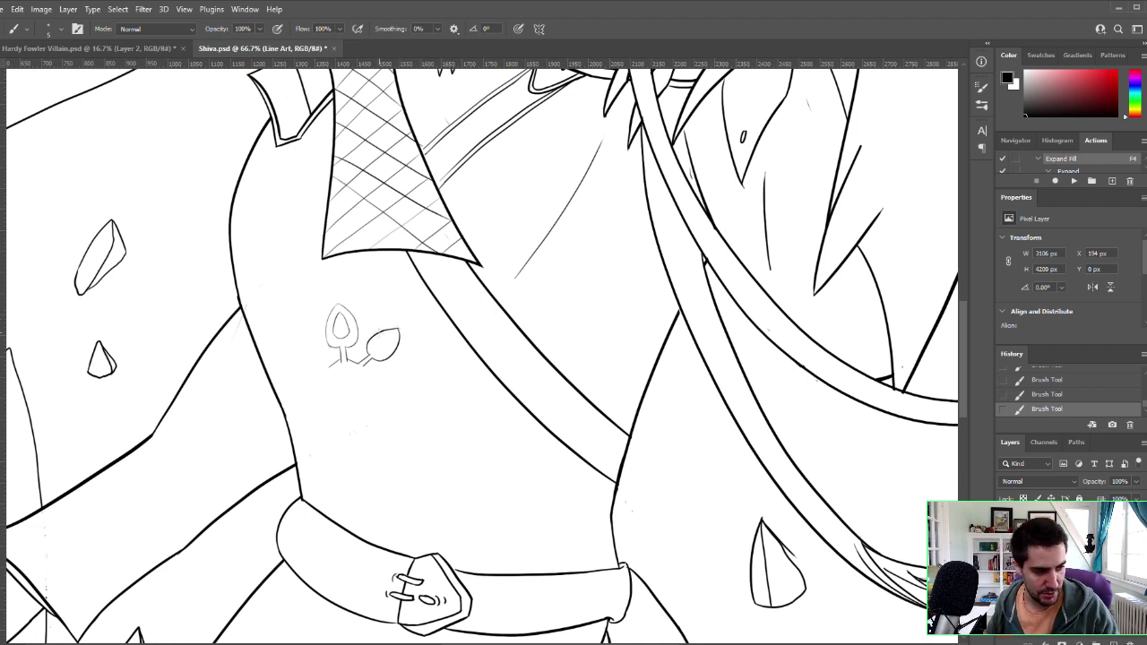
Step: Try to draw a smaller teardrop inside the tilted outline, then undo its strokes
key(ctrl+z)
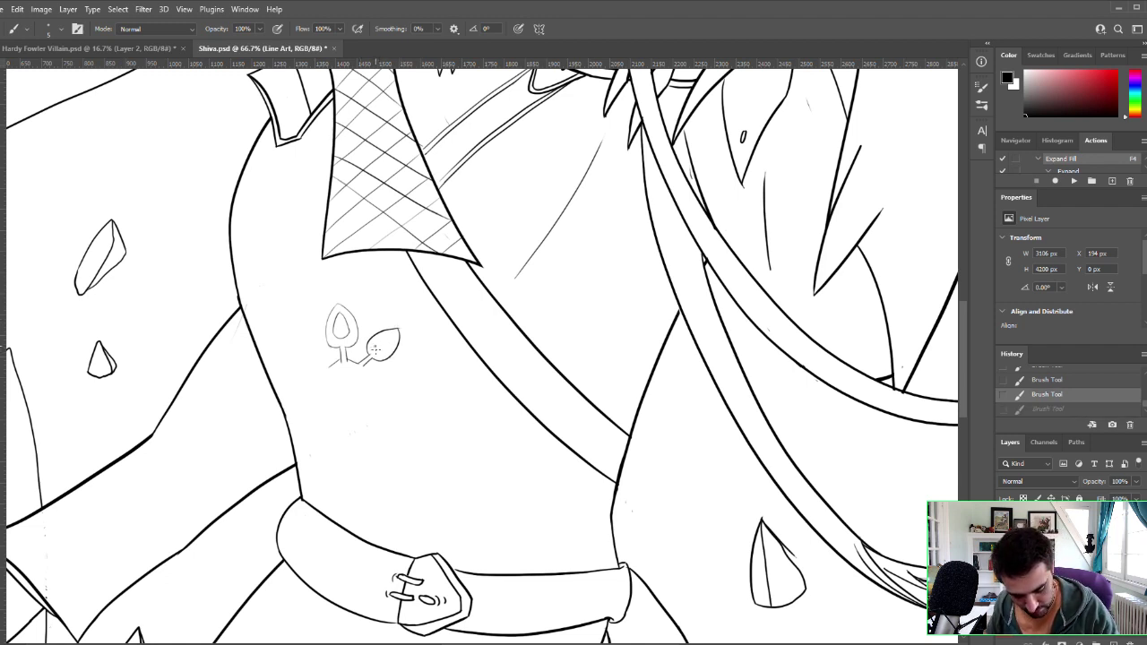
key(ctrl+shift+z)
key(ctrl+z)
drag(376, 347, 394, 335)
key(ctrl+z)
key(ctrl+z)
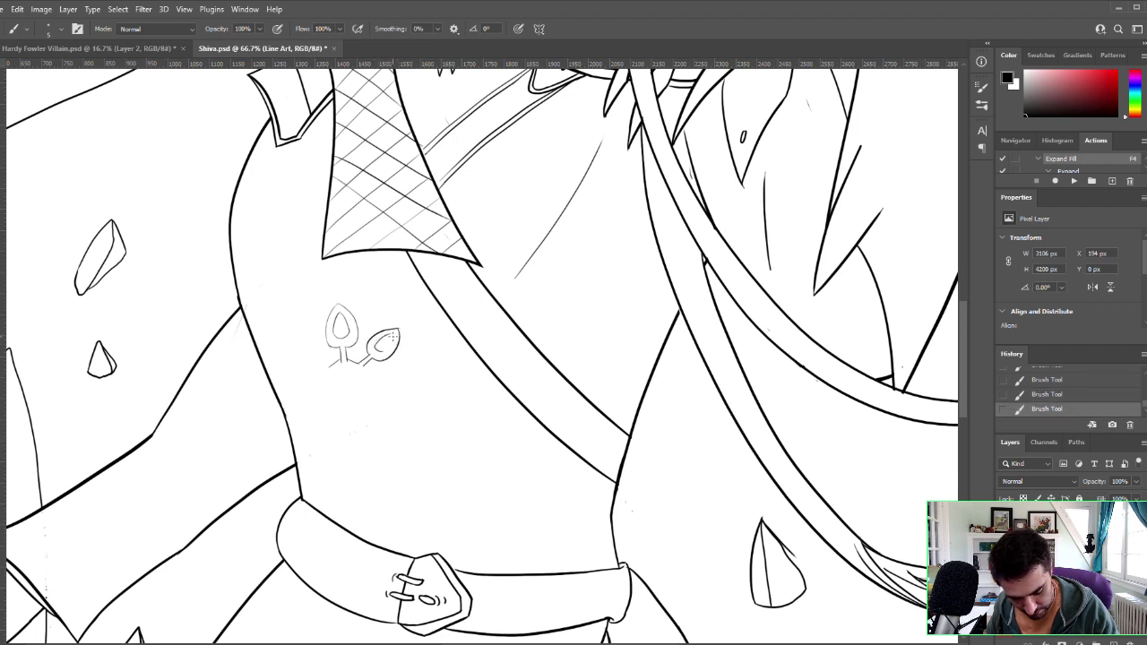
key(ctrl+z)
key(ctrl+shift+z)
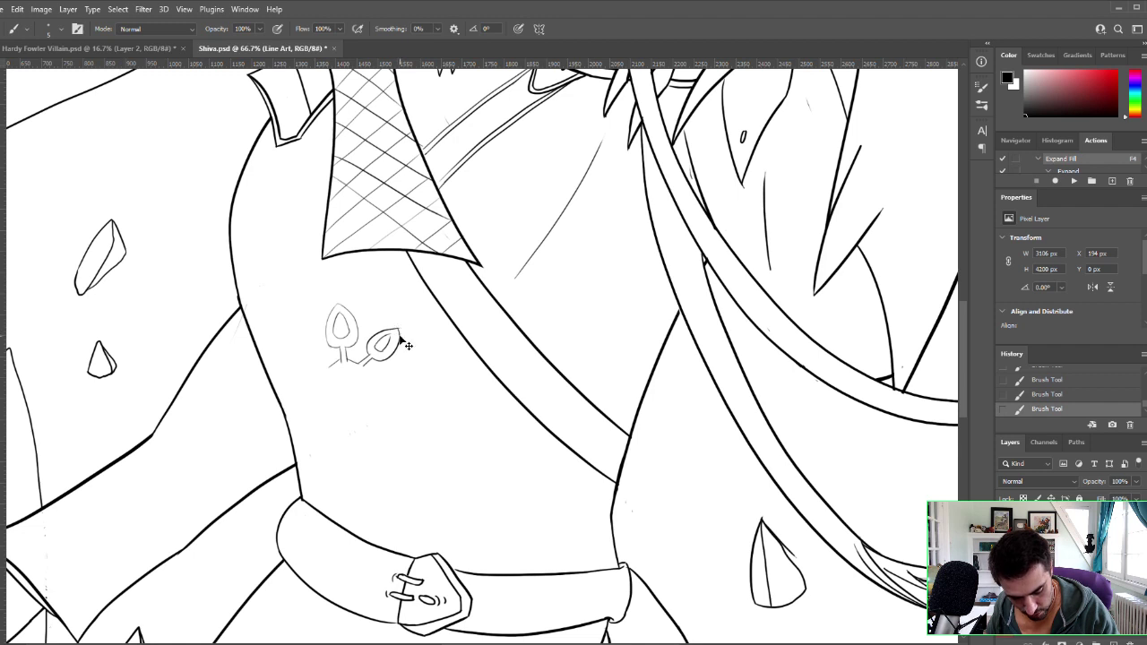
key(ctrl+z)
key(ctrl+z)
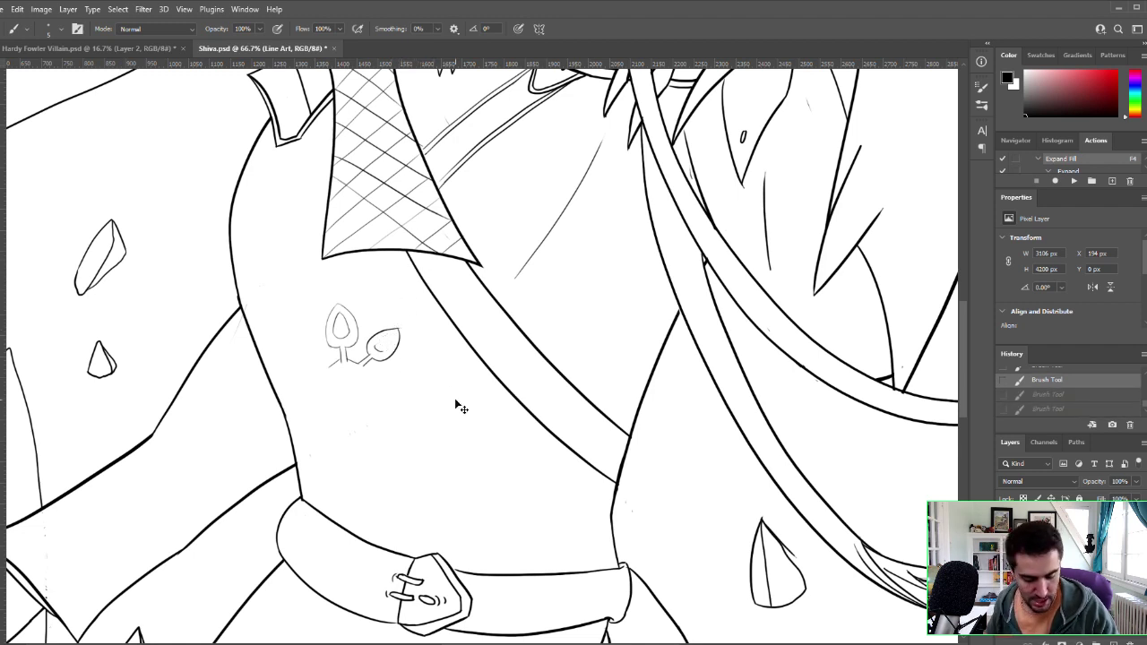
key(ctrl+z)
Step: Draw the small rounded base of an inner teardrop within the tilted outline, repeatedly undoing and redoing the stroke
key(ctrl+shift+z)
key(ctrl+shift+z)
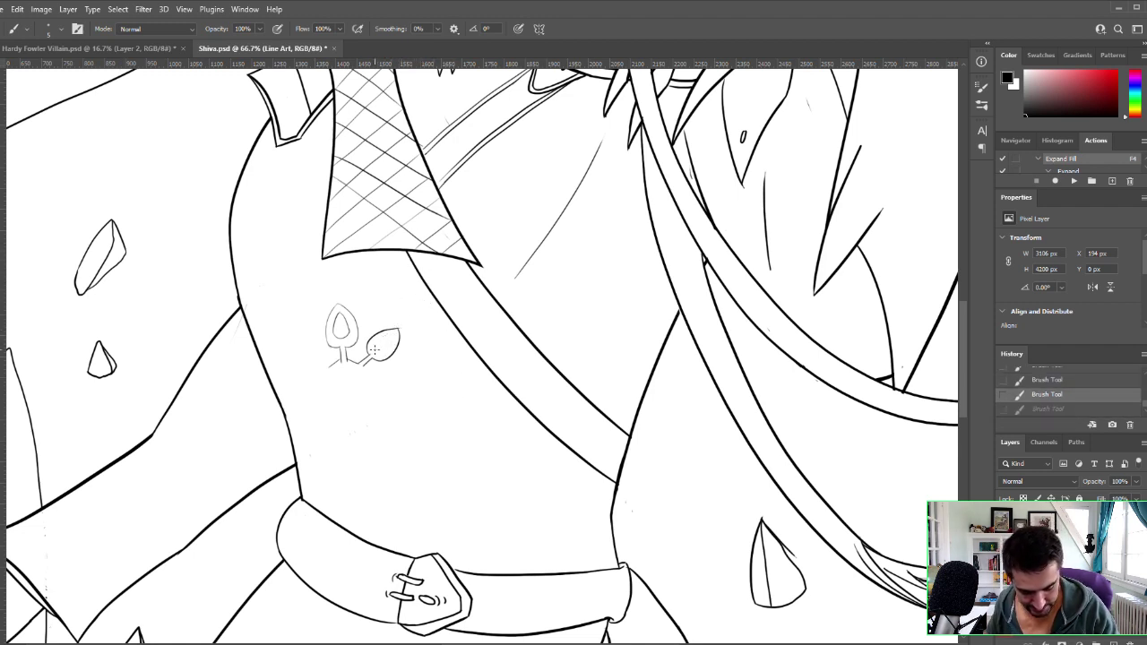
key(ctrl+shift+z)
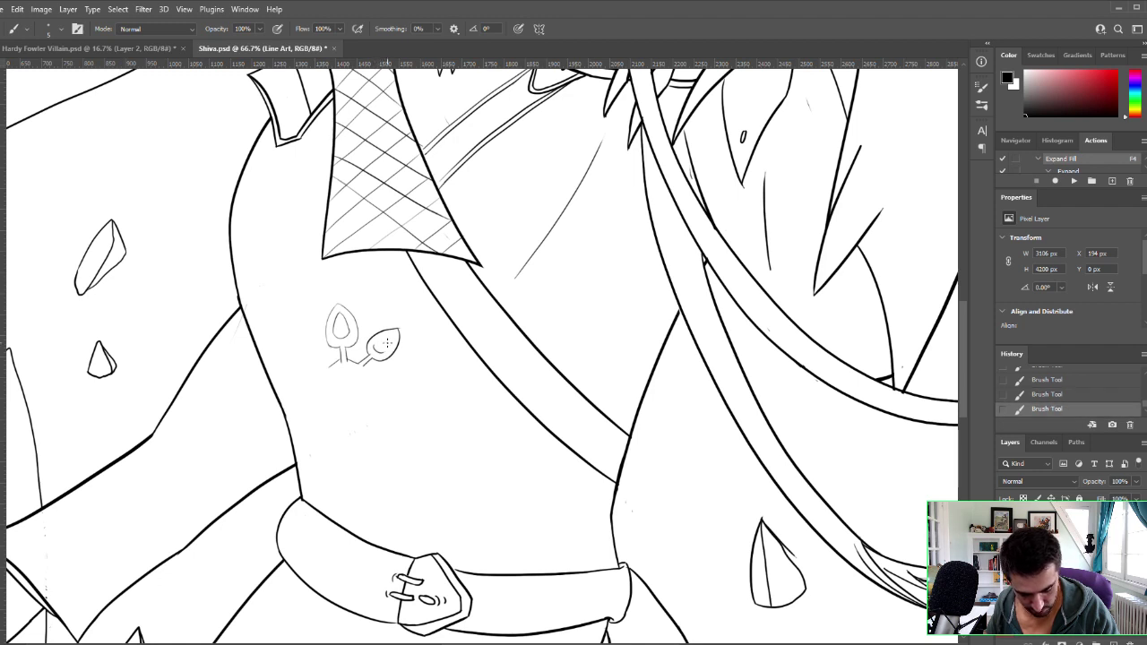
key(ctrl+z)
key(ctrl+shift+z)
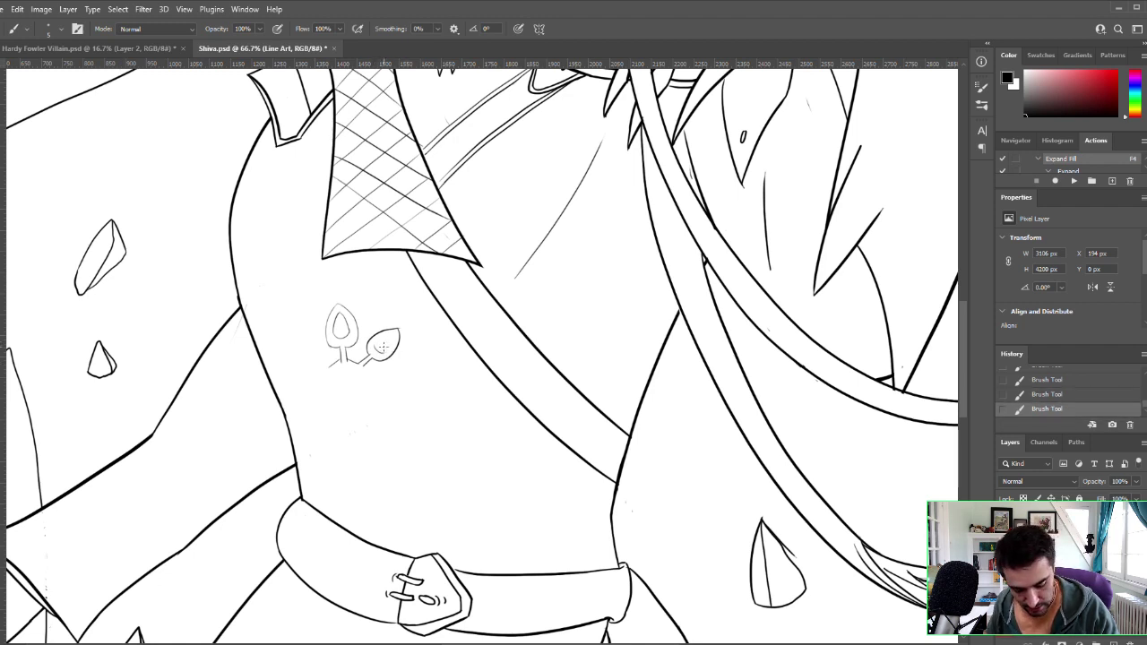
key(ctrl+z)
key(ctrl+shift+z)
key(ctrl+z)
key(ctrl+shift+z)
key(ctrl+z)
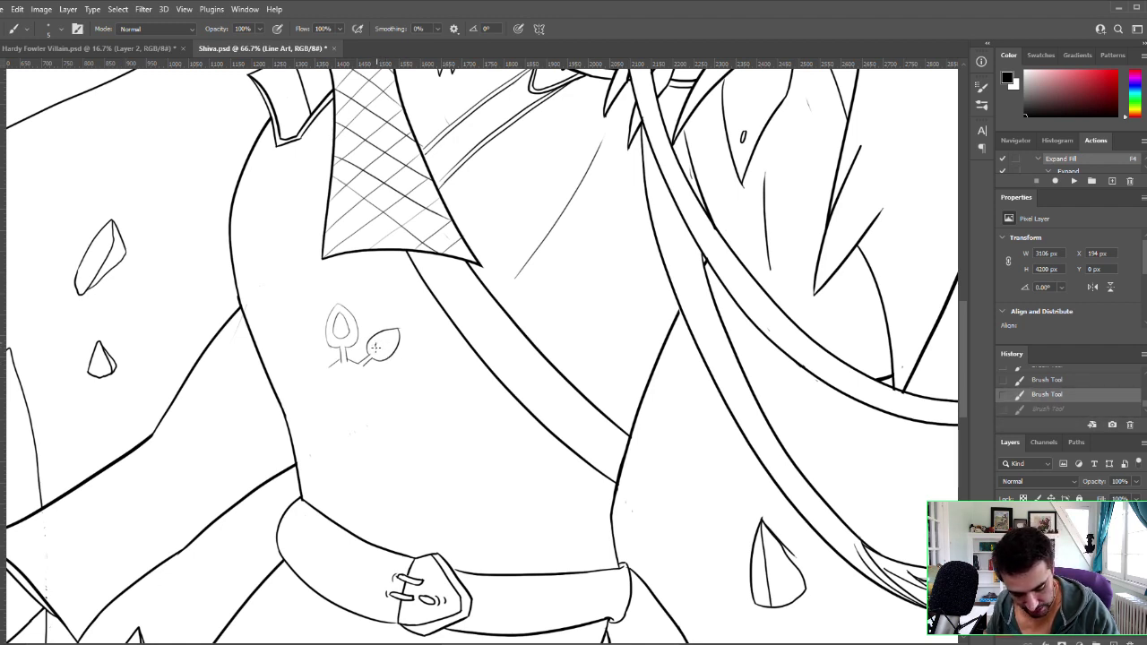
key(ctrl+shift+z)
key(ctrl+z)
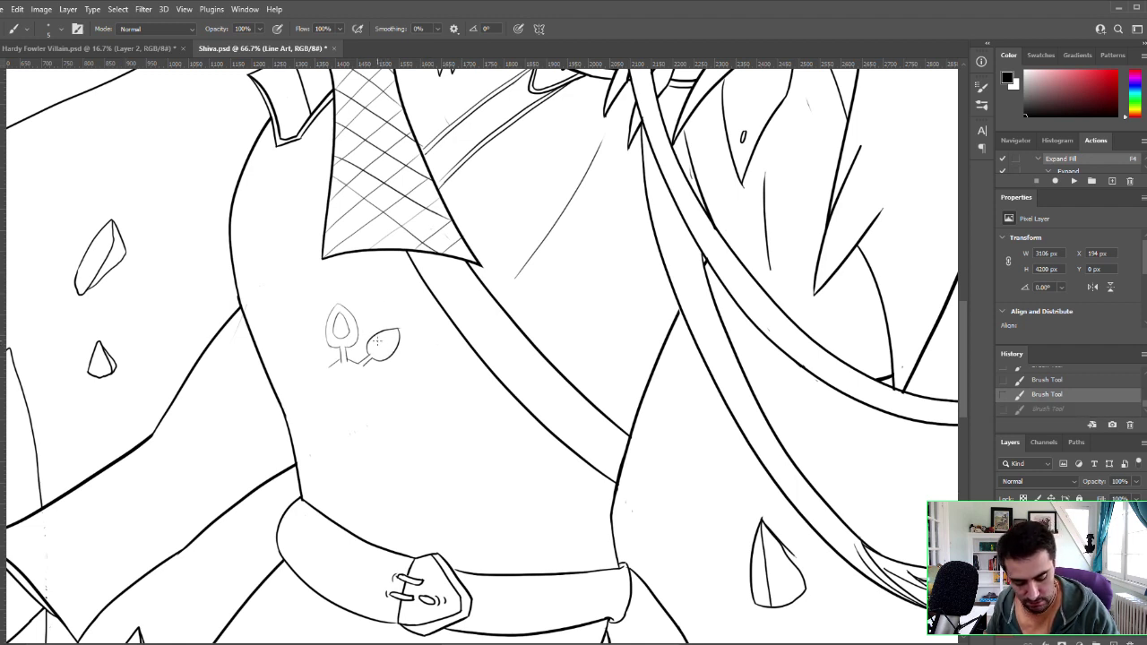
key(ctrl+shift+z)
key(ctrl+z)
key(ctrl+shift+z)
key(ctrl+z)
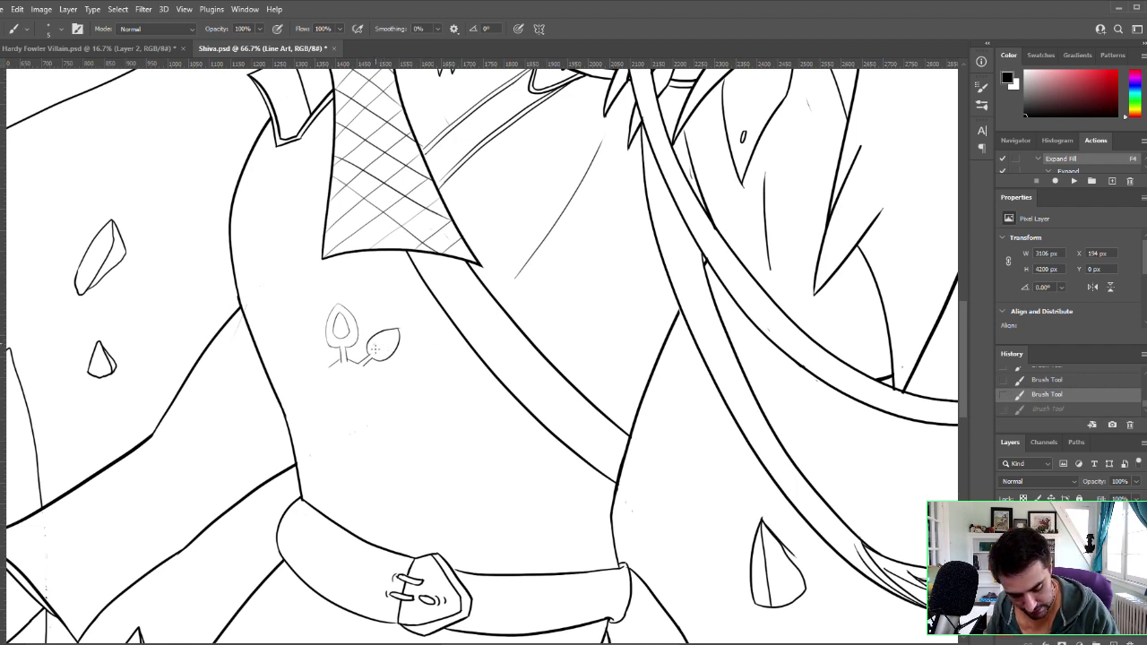
key(ctrl+shift+z)
key(ctrl+z)
key(ctrl+shift+z)
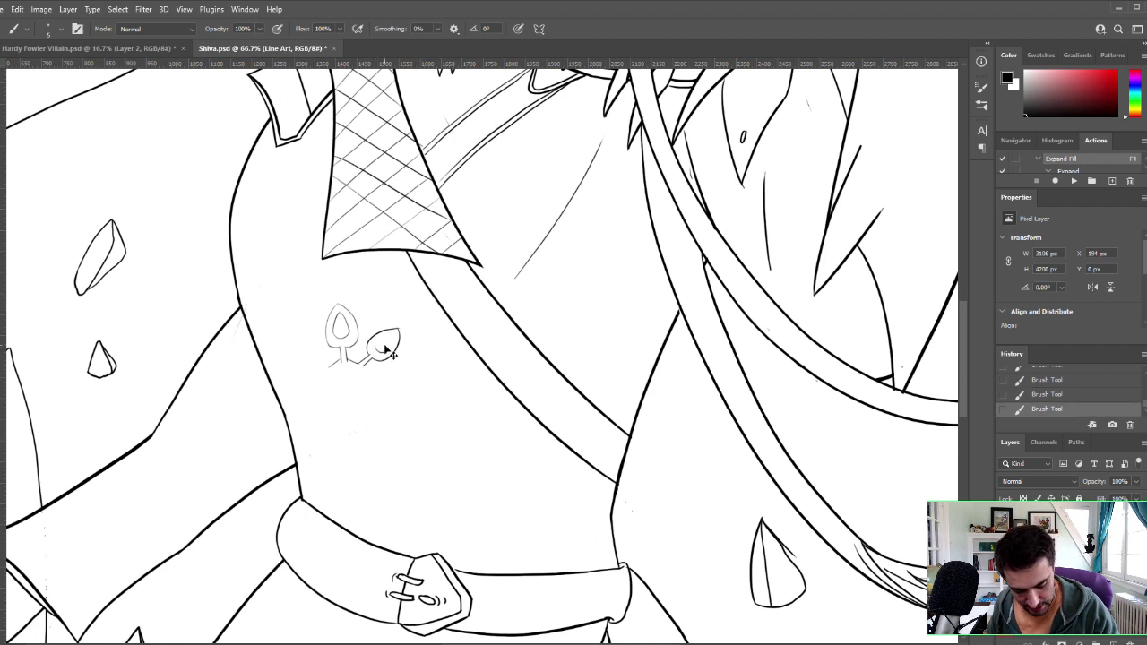
Step: Draw the curved upper-left side of the inner teardrop from its base toward the tip, refining it with undo and redo
key(ctrl+z)
key(ctrl+shift+z)
key(ctrl+z)
key(ctrl+shift+z)
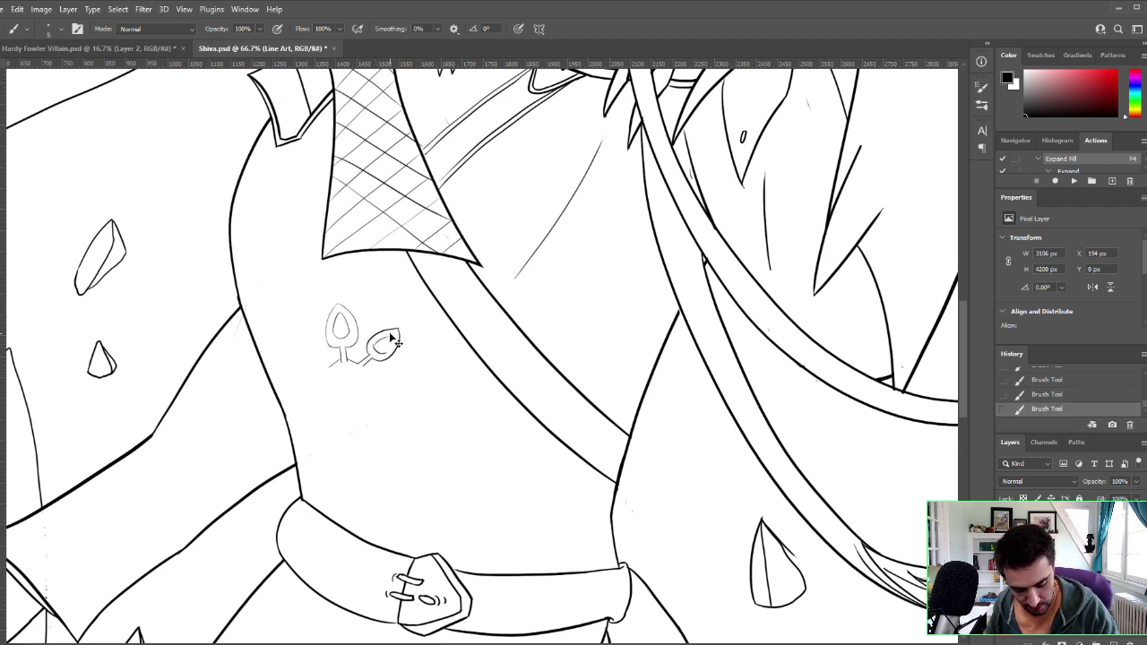
key(ctrl+z)
key(ctrl+shift+z)
key(ctrl+z)
key(ctrl+shift+z)
key(ctrl+z)
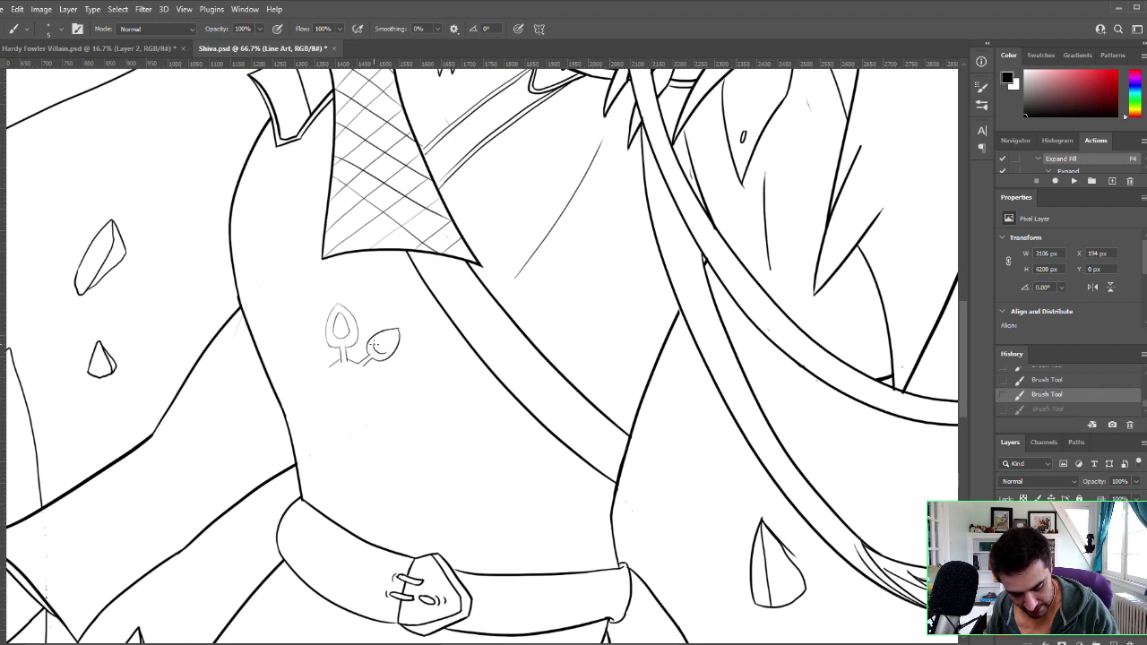
key(ctrl+shift+z)
key(ctrl+z)
key(ctrl+shift+z)
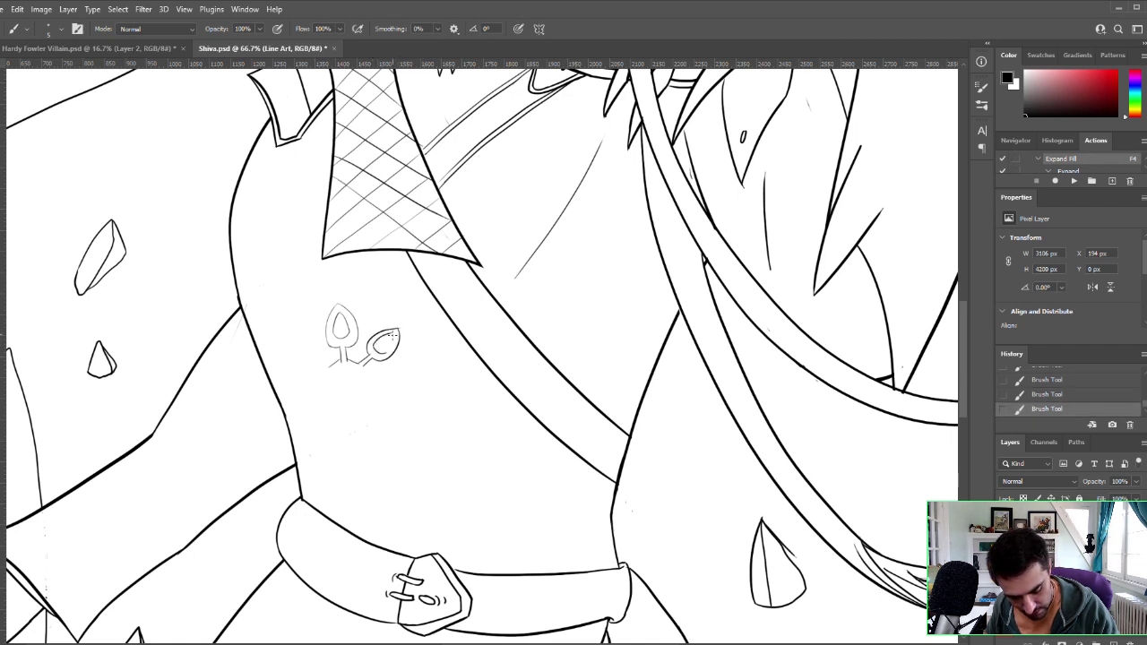
Step: Draw the lower-right side of the inner teardrop within the tilted outline, repeatedly undoing and redoing the stroke
key(ctrl+z)
key(ctrl+shift+z)
key(ctrl+z)
key(ctrl+shift+z)
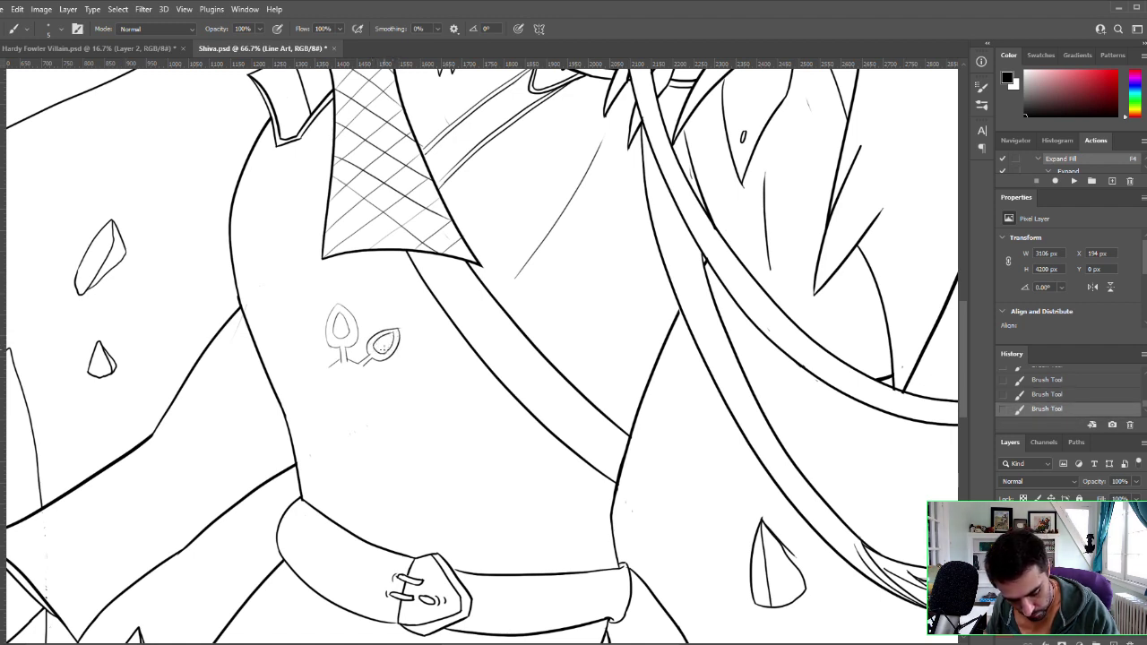
key(ctrl+z)
key(ctrl+shift+z)
key(ctrl+z)
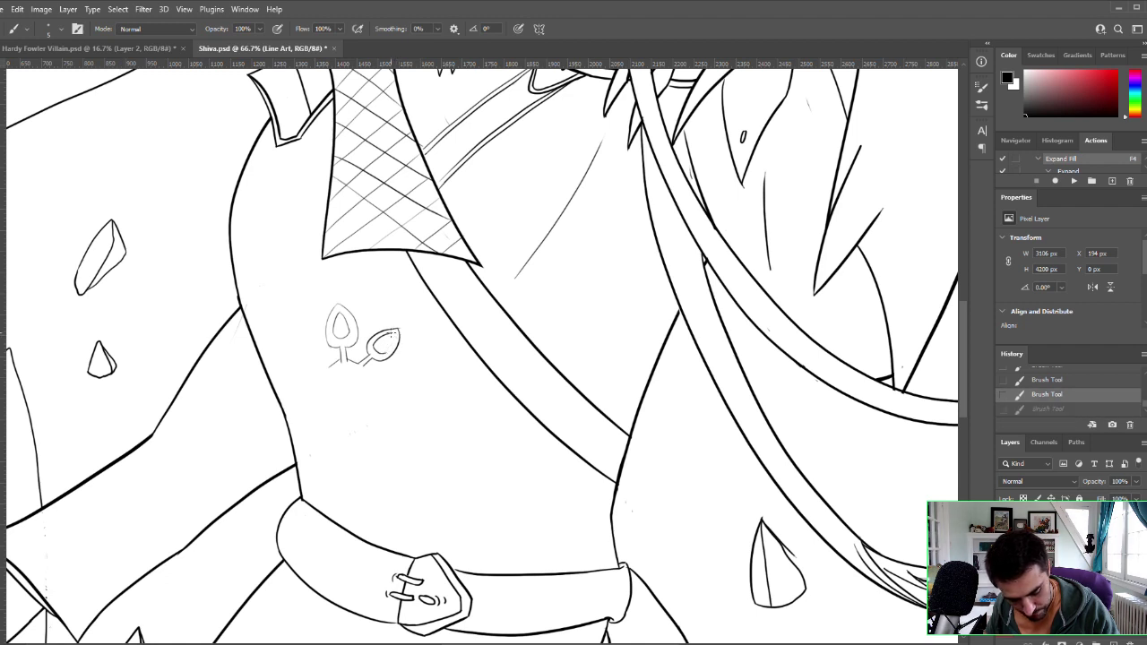
key(ctrl+shift+z)
key(ctrl+z)
key(ctrl+shift+z)
key(ctrl+z)
key(ctrl+shift+z)
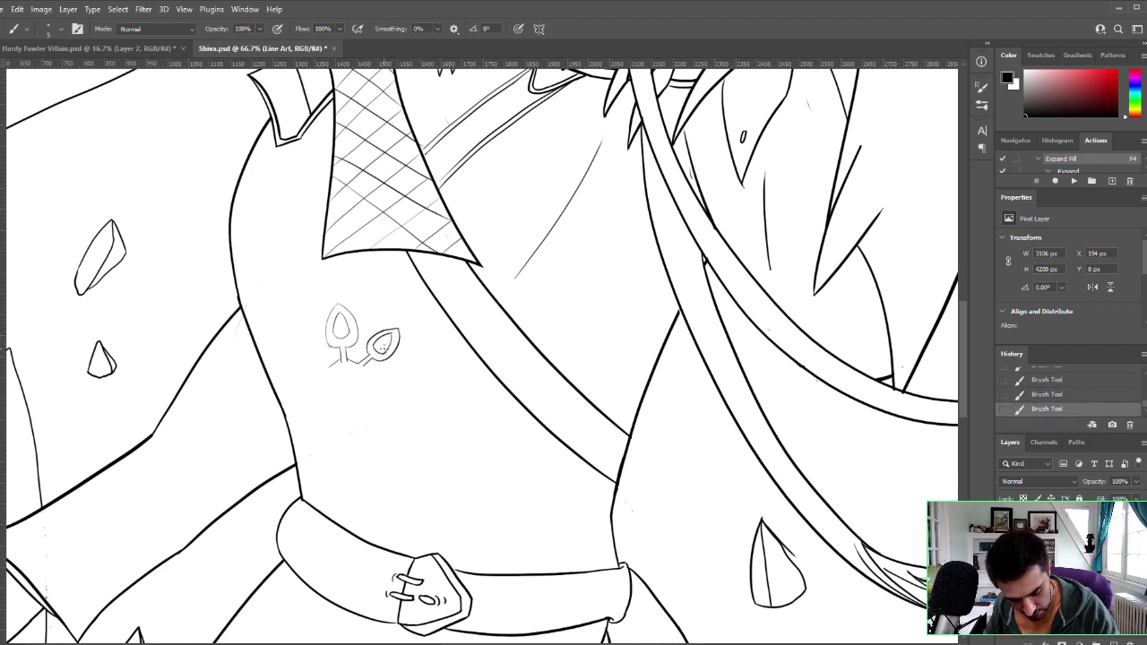
Step: Close the inner teardrop of the tilted shape between its tip and rounded base, refining the stroke with undo and redo
key(ctrl+z)
key(ctrl+shift+z)
drag(392, 342, 381, 354)
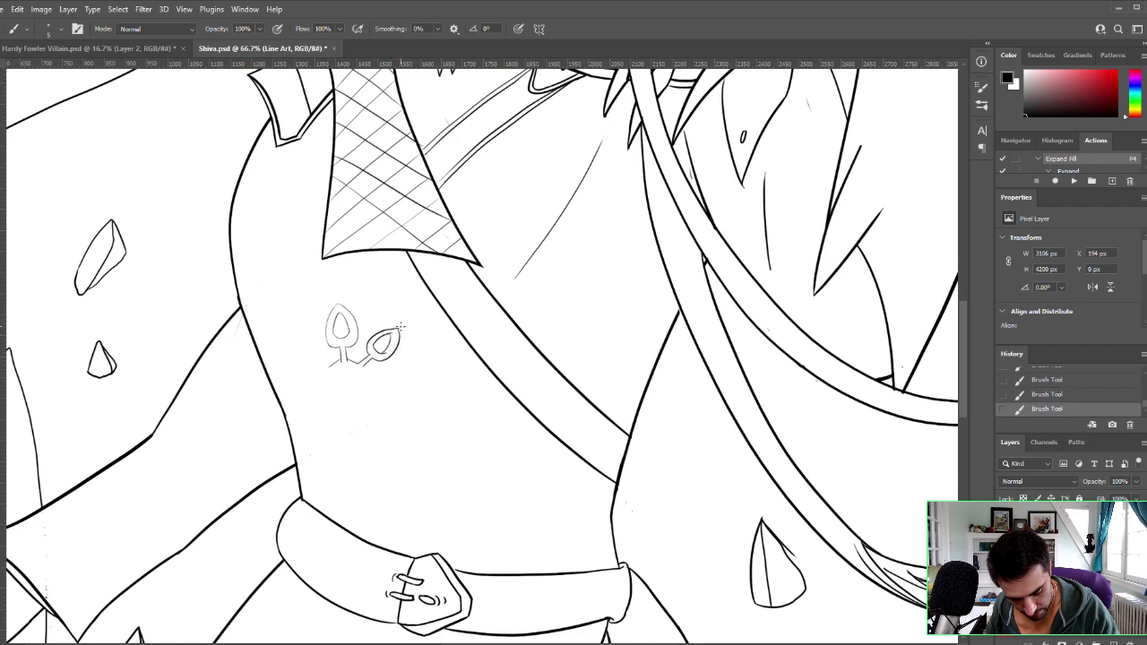
key(ctrl+z)
key(ctrl+shift+z)
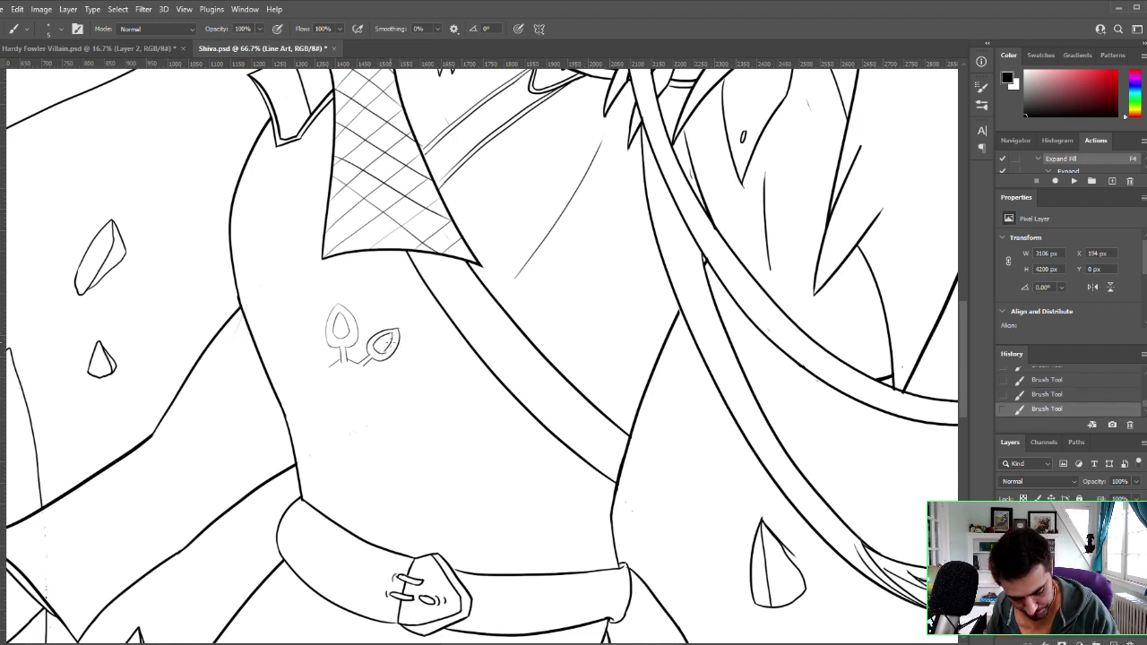
key(ctrl+z)
key(ctrl+shift+z)
key(ctrl+z)
key(ctrl+shift+z)
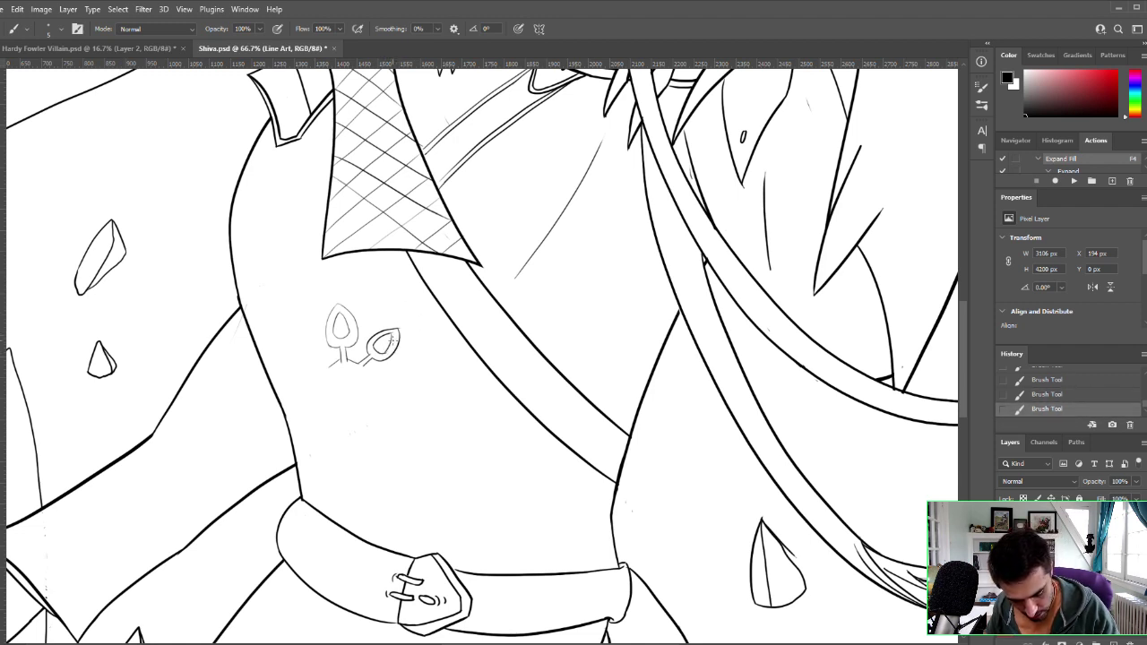
key(ctrl+z)
key(ctrl+shift+z)
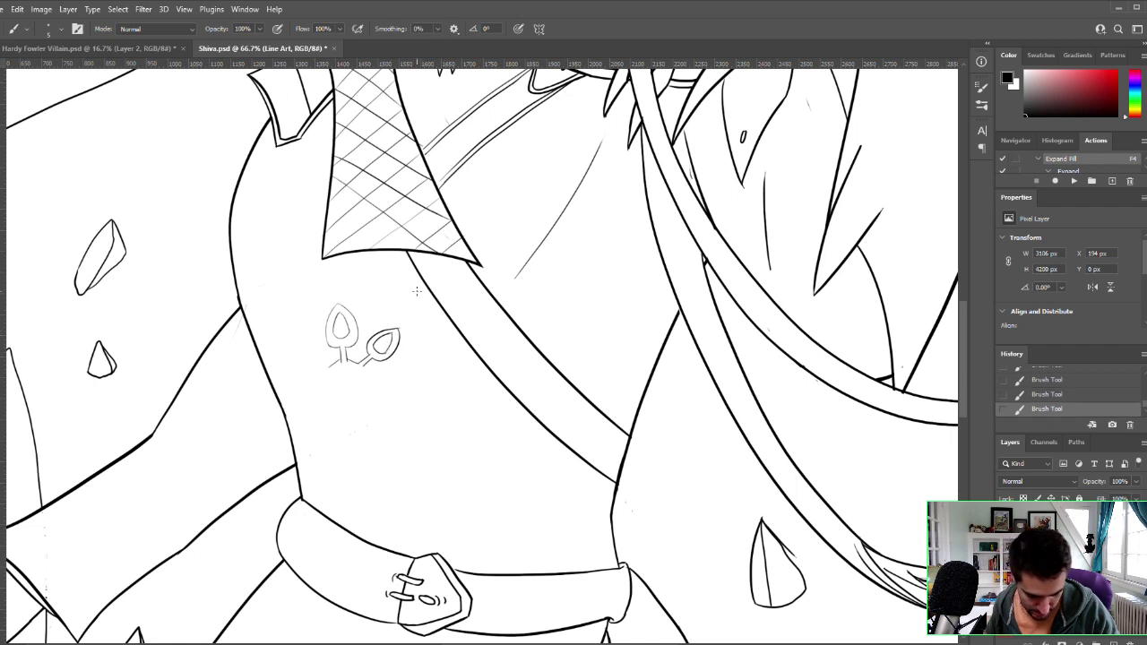
Step: Erase the stray line end at the tilted teardrop's tip and draw a short vertical stem down from the branch beneath it
key(e)
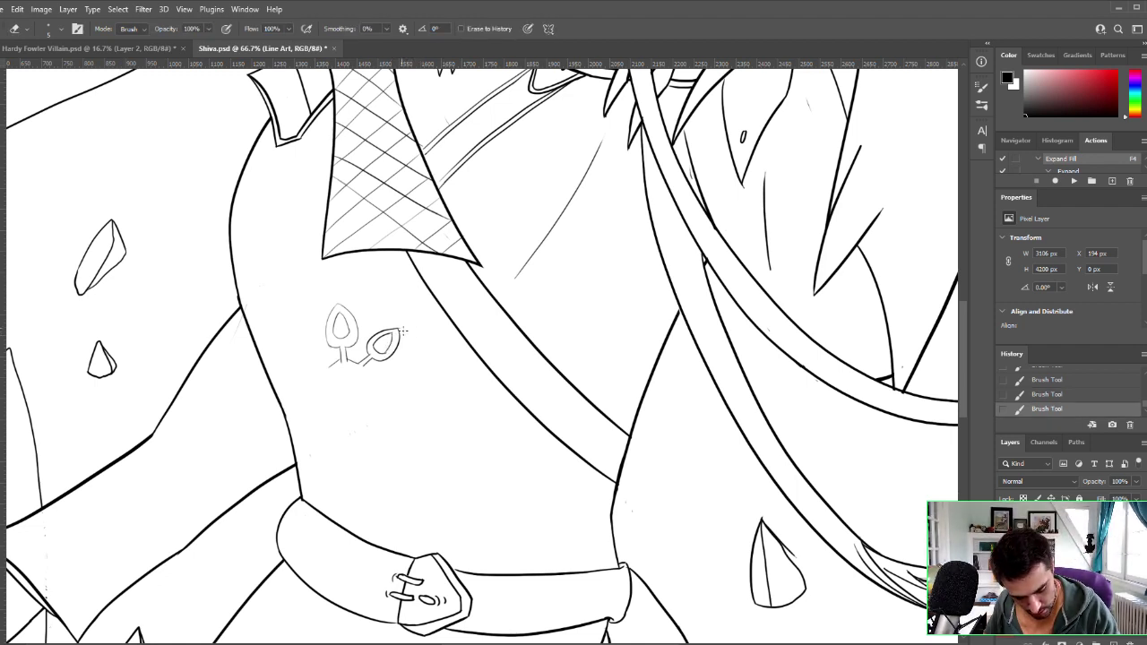
click(403, 331)
key(b)
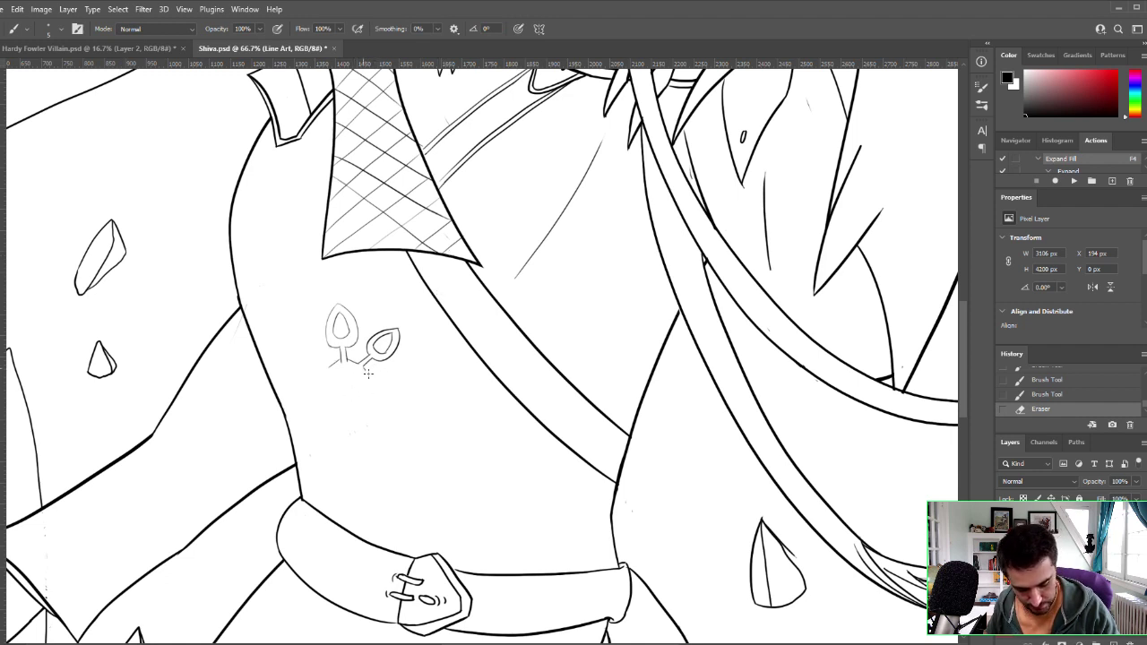
drag(368, 374, 363, 377)
key(ctrl+z)
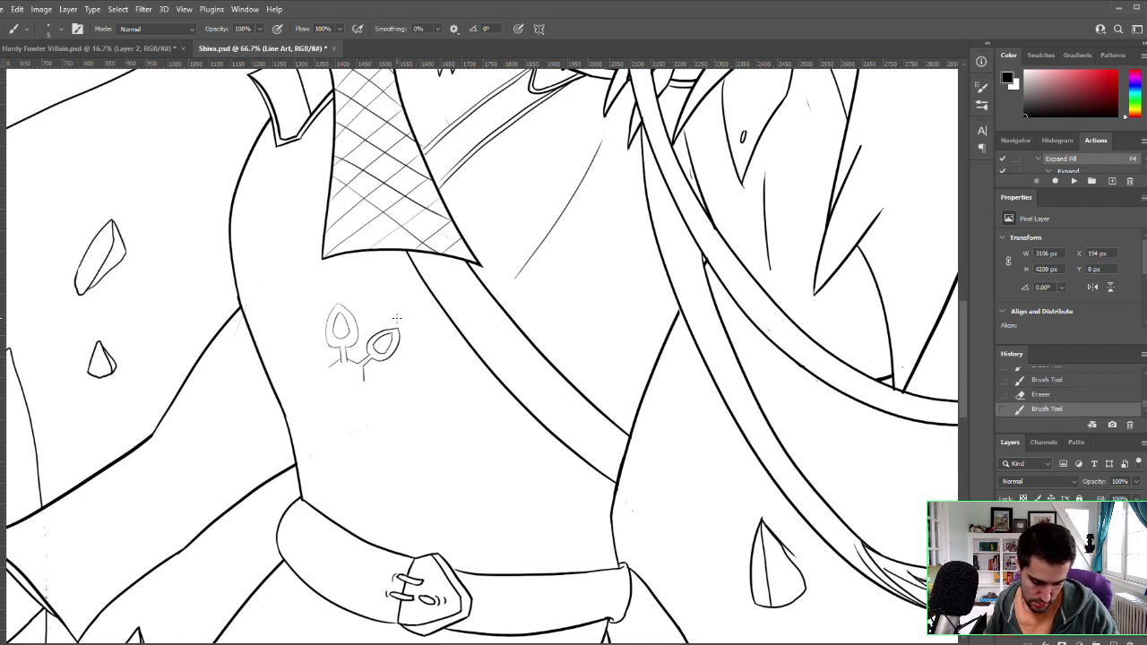
Step: Try to draw the opposite branch beside the upright teardrop's stem, then undo its strokes
drag(325, 364, 327, 371)
key(ctrl+z)
key(ctrl+z)
key(ctrl+z)
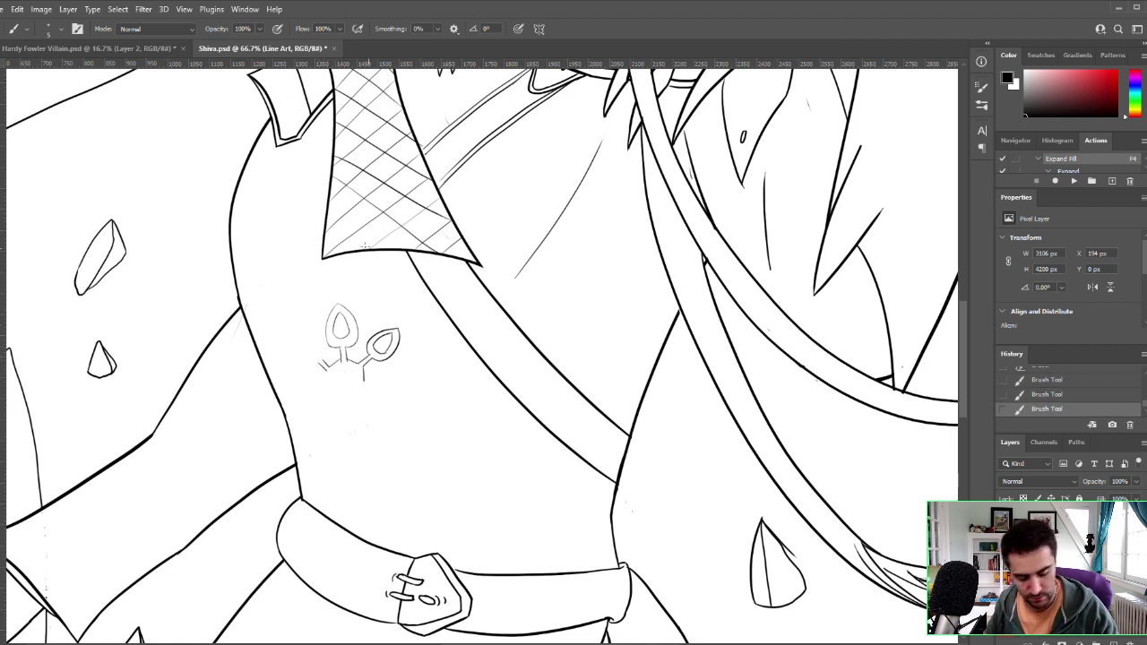
mouse_move(307, 360)
mouse_down()
mouse_move(320, 365)
mouse_move(322, 343)
mouse_up()
key(ctrl+z)
key(ctrl+z)
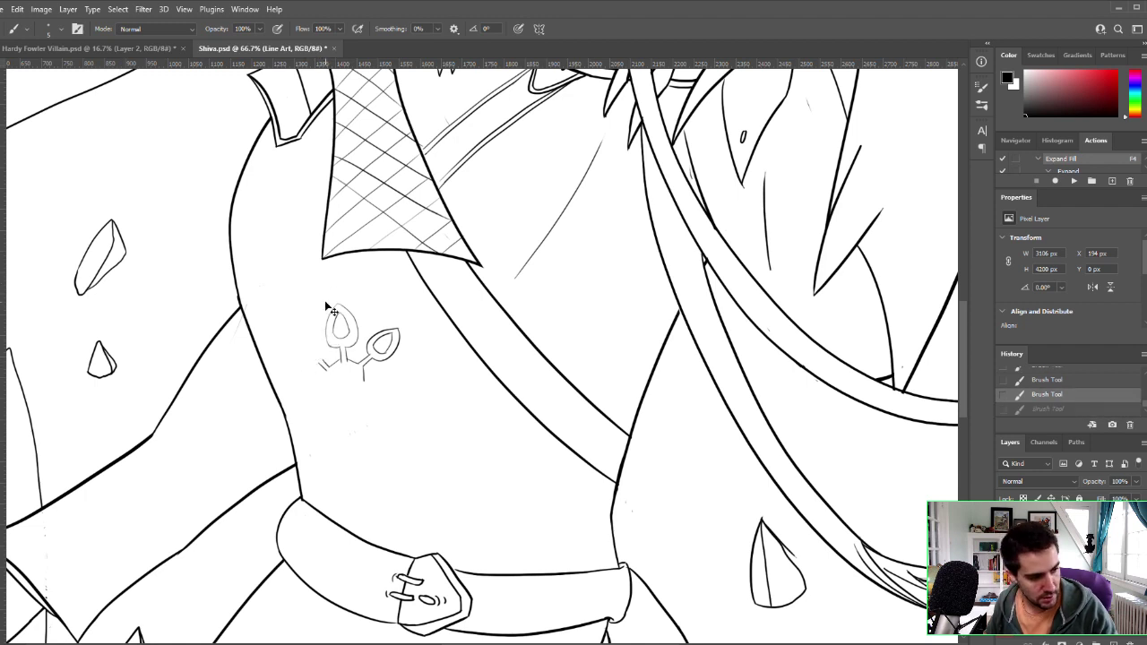
key(ctrl+z)
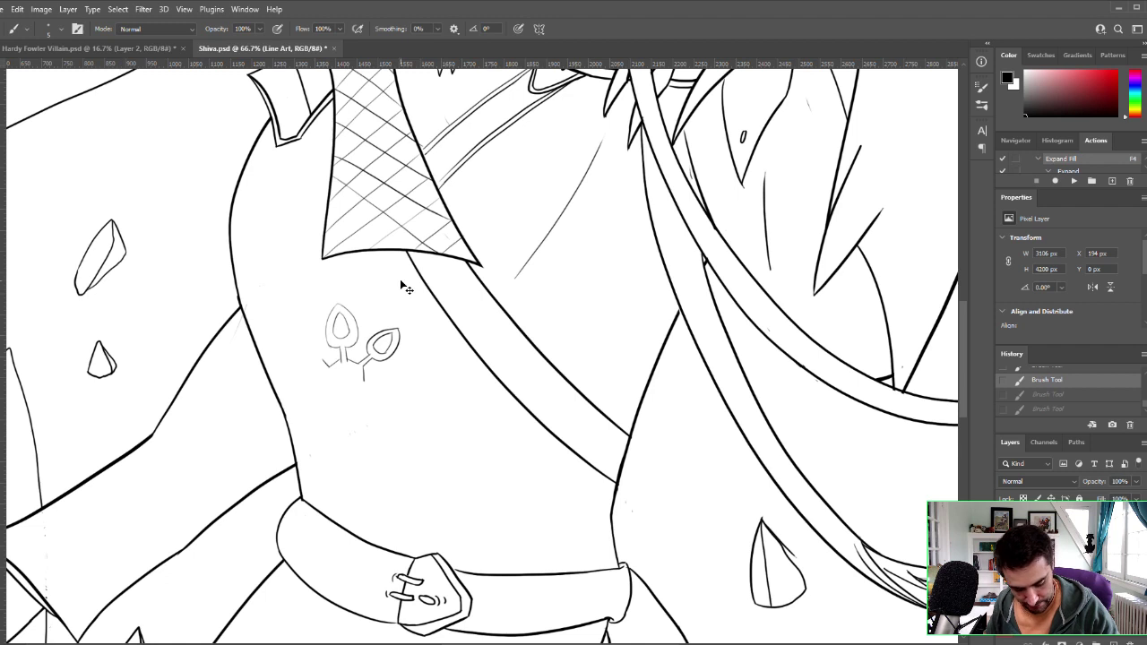
key(ctrl+z)
drag(326, 367, 343, 357)
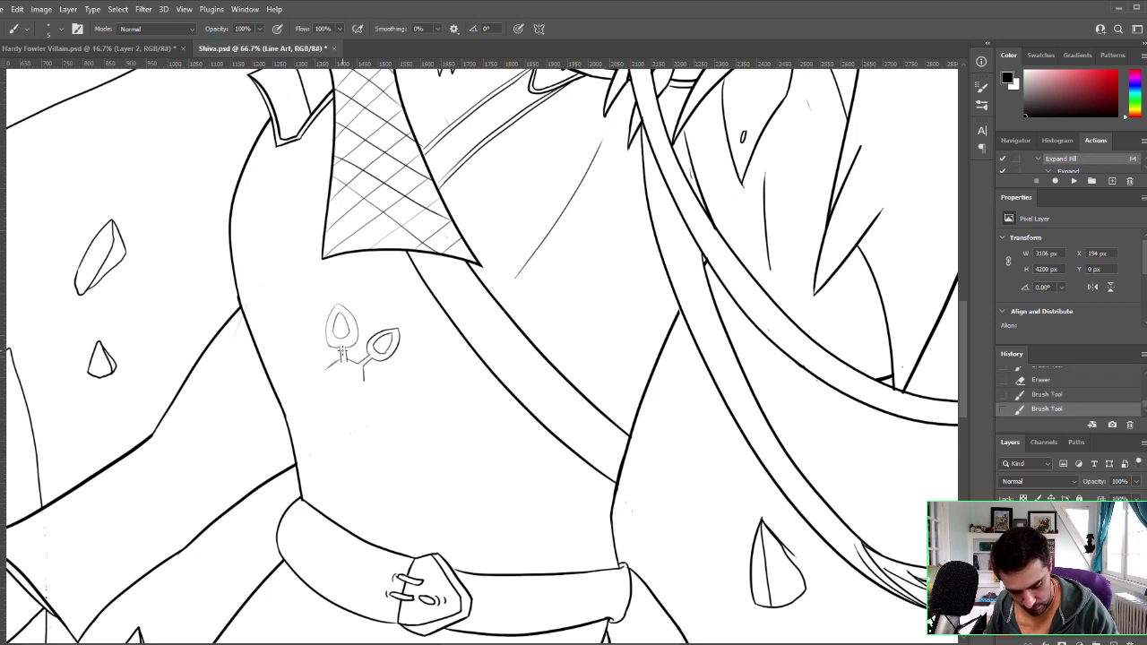
key(ctrl+z)
Step: Flip the canvas horizontally and sketch a short branch line rising outward from the unfinished side of the emblem
key(h)
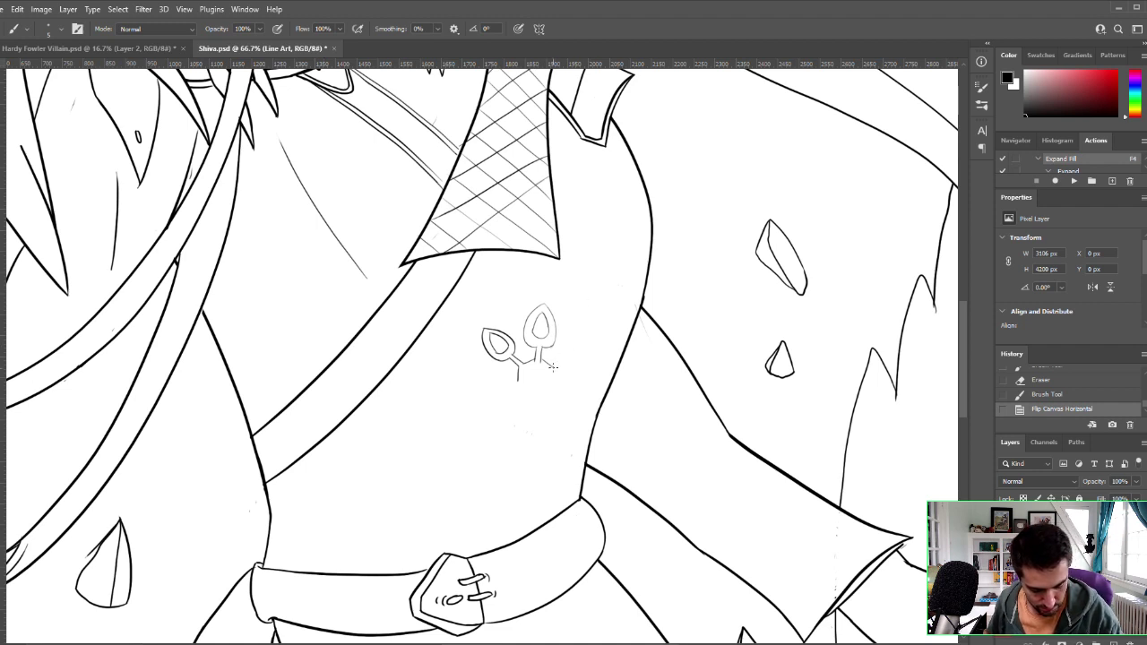
drag(553, 366, 567, 356)
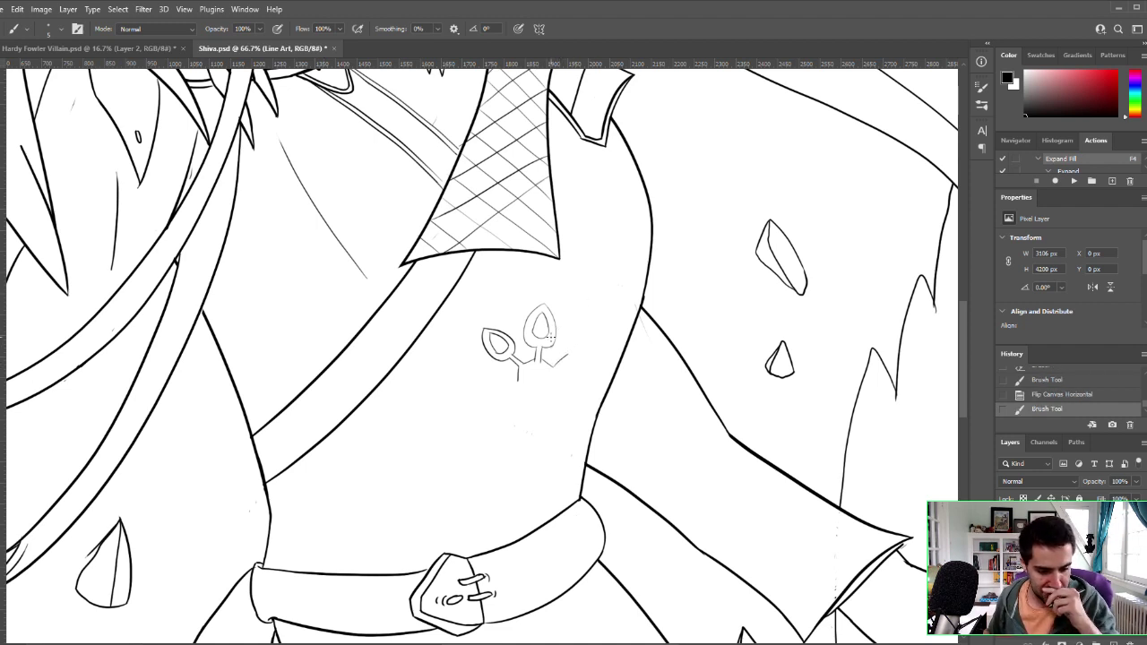
key(ctrl+z)
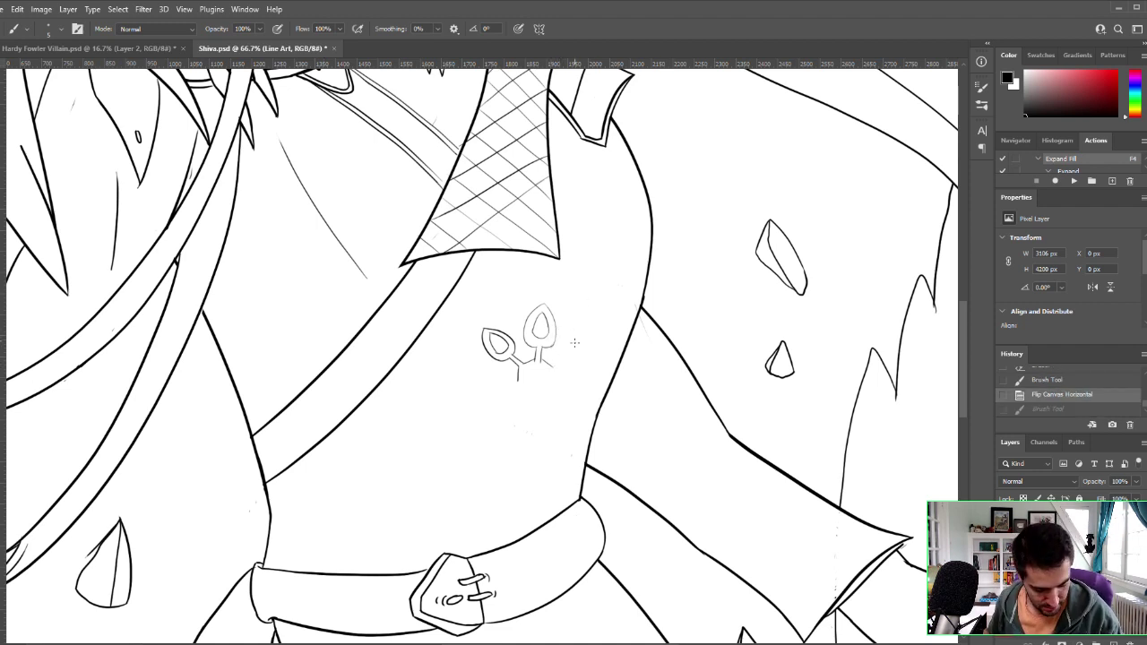
key(ctrl+z)
drag(563, 358, 564, 354)
key(ctrl+z)
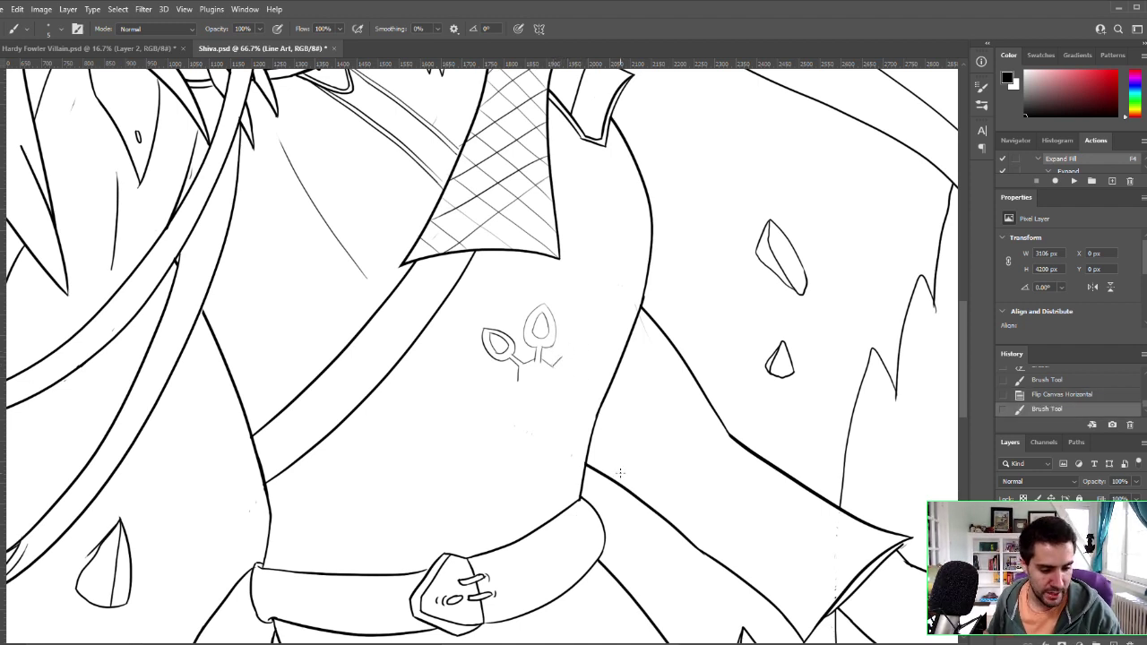
Step: Redraw the rising branch on the unfinished side as two short parallel stem lines, comparing strokes with undo and redo
key(ctrl+z)
drag(554, 366, 570, 355)
key(ctrl+z)
key(ctrl+shift+z)
key(ctrl+z)
key(ctrl+shift+z)
key(ctrl+z)
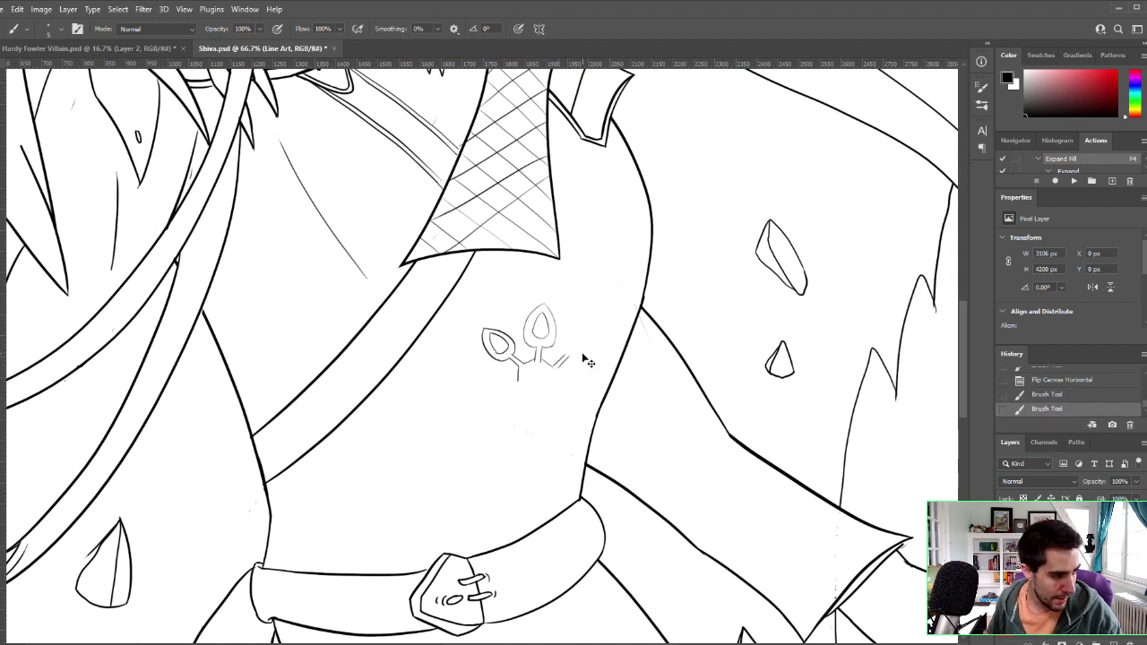
key(ctrl+z)
key(ctrl+shift+z)
key(ctrl+z)
Step: Draw a tilted teardrop outline at the end of the new stem, mirroring the one on the opposite side, redoing strokes as needed
mouse_move(557, 368)
mouse_down()
mouse_move(576, 327)
mouse_move(565, 346)
mouse_move(593, 328)
mouse_move(608, 341)
mouse_move(568, 362)
mouse_move(592, 340)
mouse_up()
key(ctrl+z)
key(ctrl+z)
key(ctrl+z)
key(ctrl+z)
key(ctrl+z)
key(ctrl+z)
key(ctrl+z)
key(ctrl+z)
key(ctrl+z)
key(ctrl+z)
key(ctrl+z)
key(ctrl+z)
key(ctrl+z)
key(ctrl+z)
key(ctrl+z)
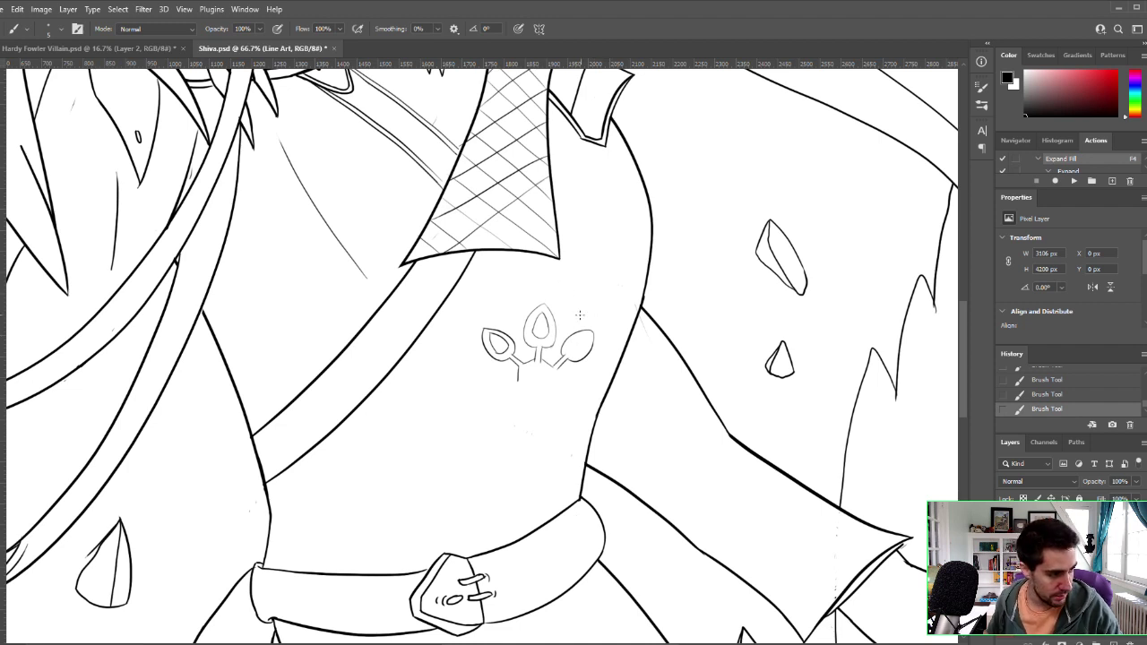
Step: Draw a smaller teardrop inside the new tilted outline, refining its strokes with undo and redo
key(ctrl+z)
key(ctrl+shift+z)
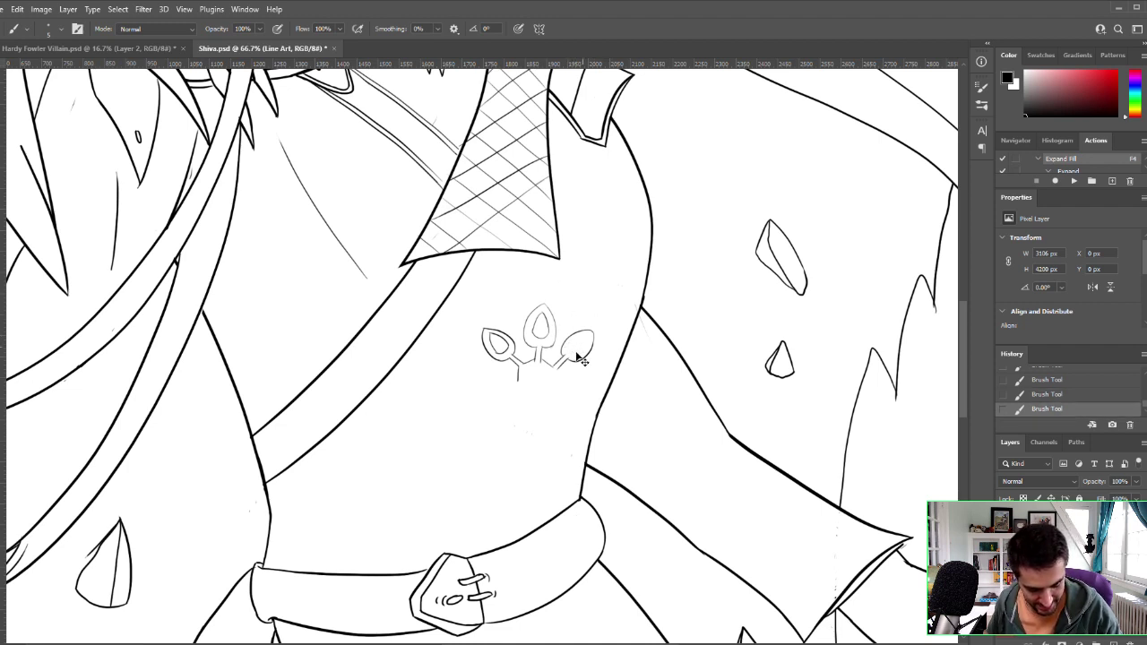
key(ctrl+z)
key(ctrl+shift+z)
key(ctrl+z)
key(ctrl+shift+z)
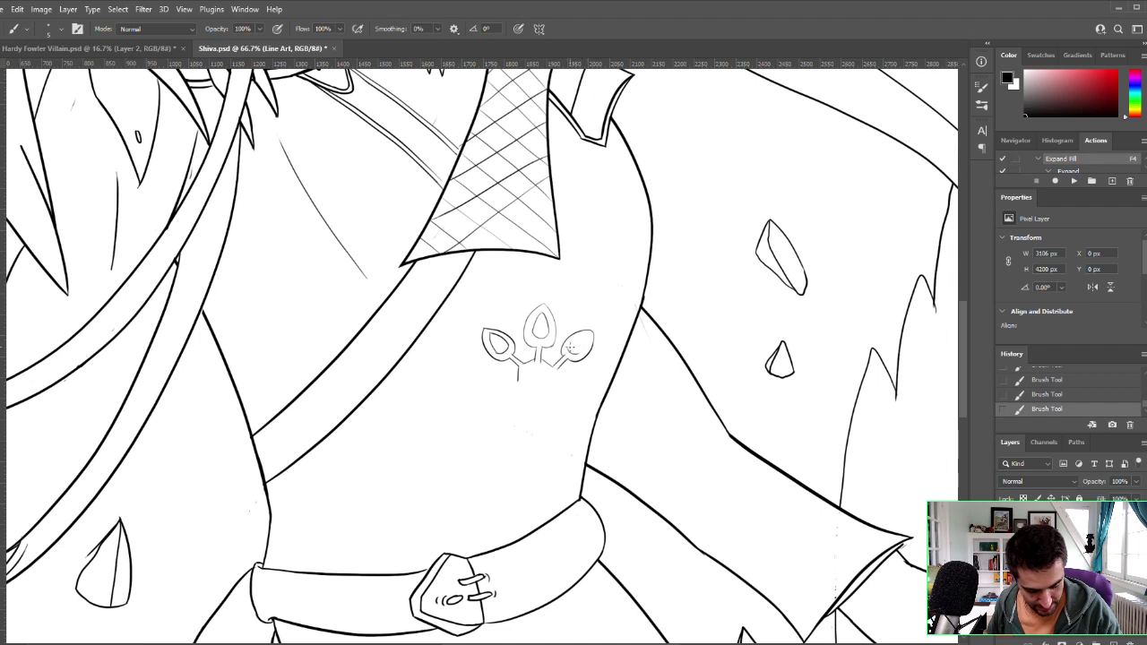
key(ctrl+z)
key(ctrl+shift+z)
key(ctrl+z)
key(ctrl+shift+z)
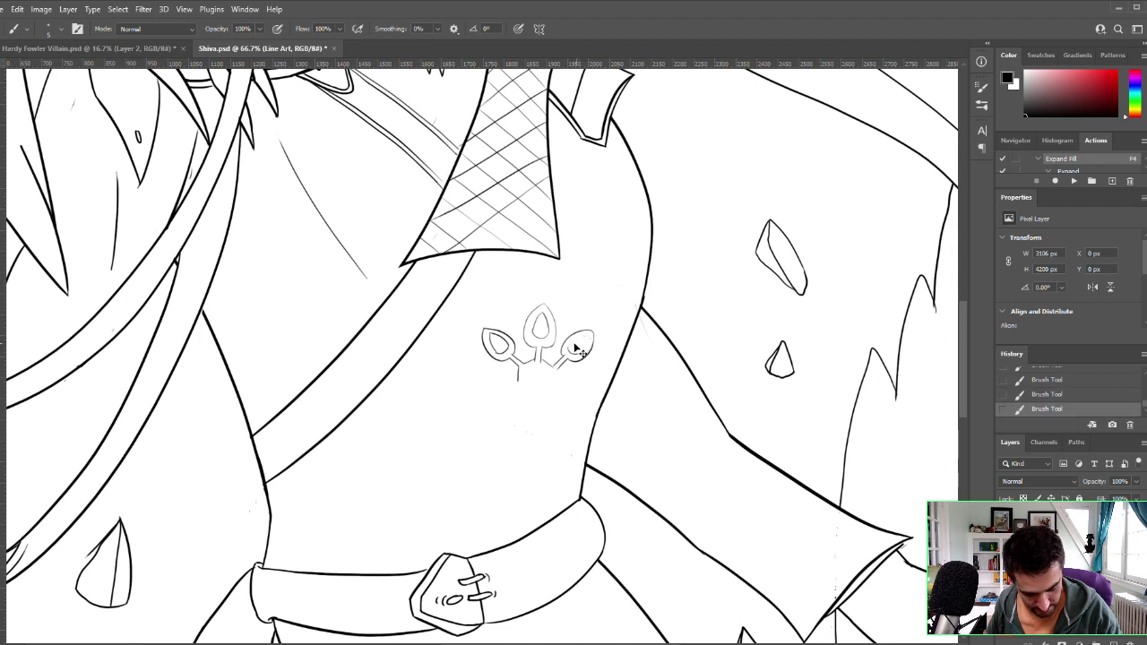
key(ctrl+z)
key(ctrl+shift+z)
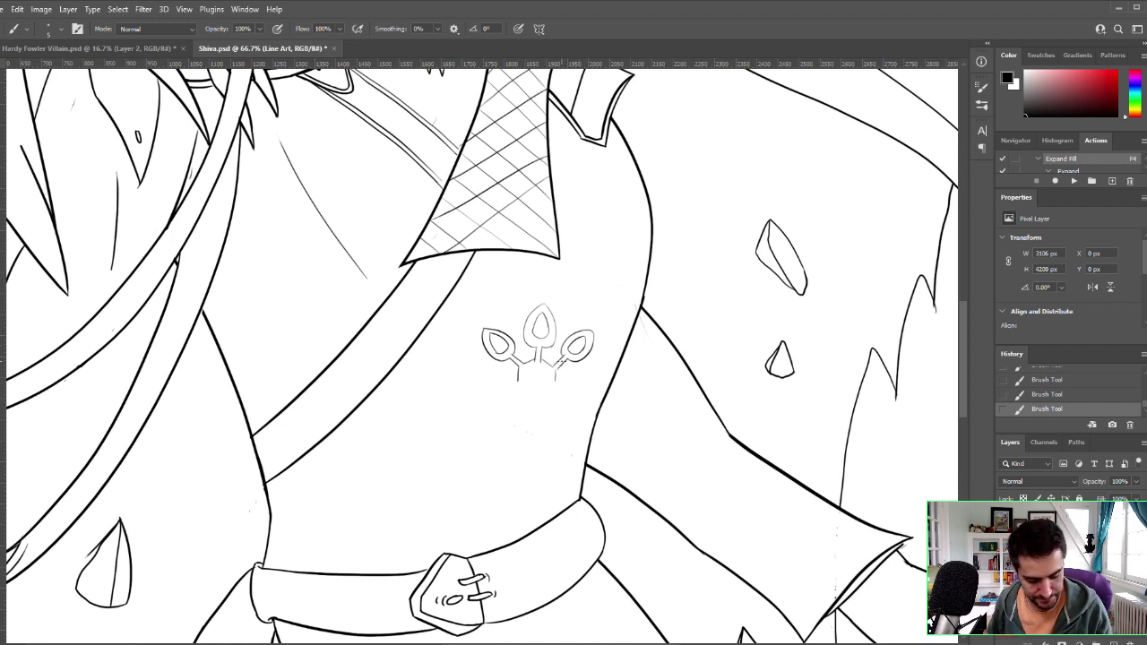
Step: Draw a short vertical stem down from the new branch to match the stem on the opposite side
key(ctrl+z)
drag(555, 368, 557, 381)
key(ctrl+z)
key(ctrl+z)
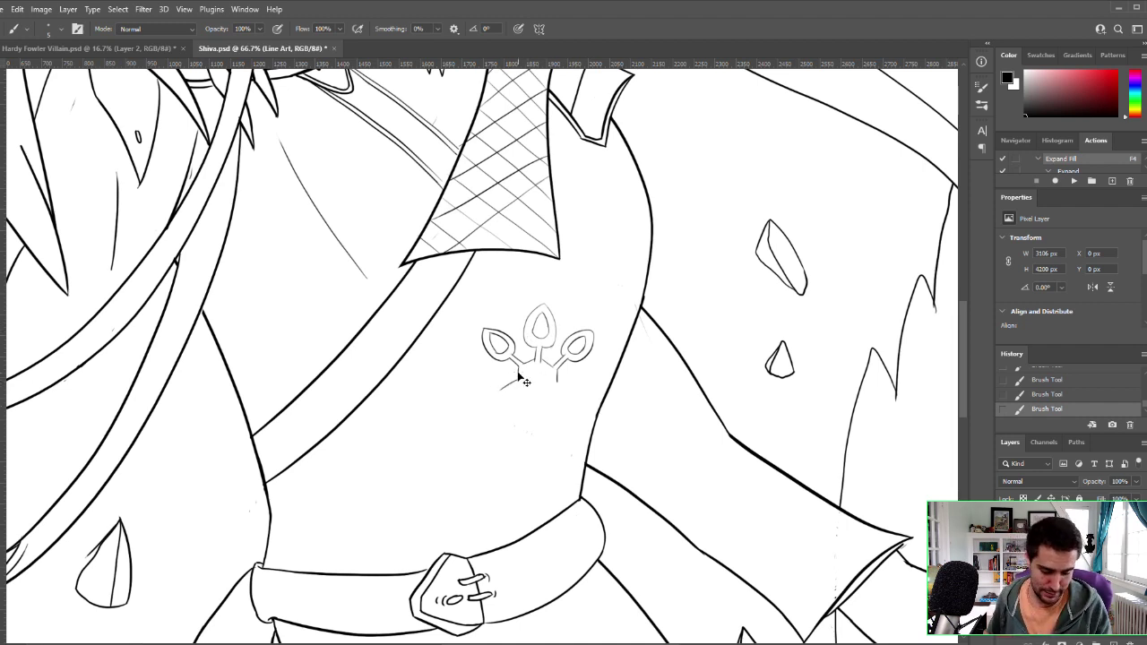
Step: Draw a short diagonal line running outward and down from the base of the left vertical stem, redoing the stroke
key(ctrl+z)
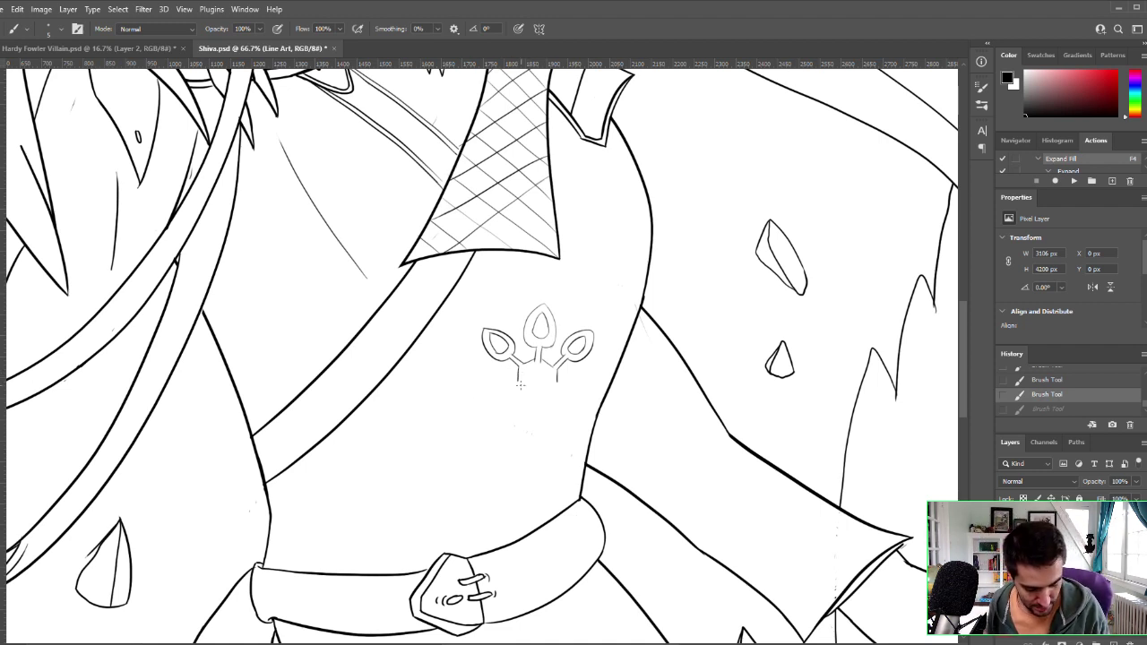
mouse_move(518, 381)
mouse_down()
mouse_move(501, 391)
mouse_move(522, 384)
mouse_up()
key(ctrl+z)
key(ctrl+z)
key(ctrl+z)
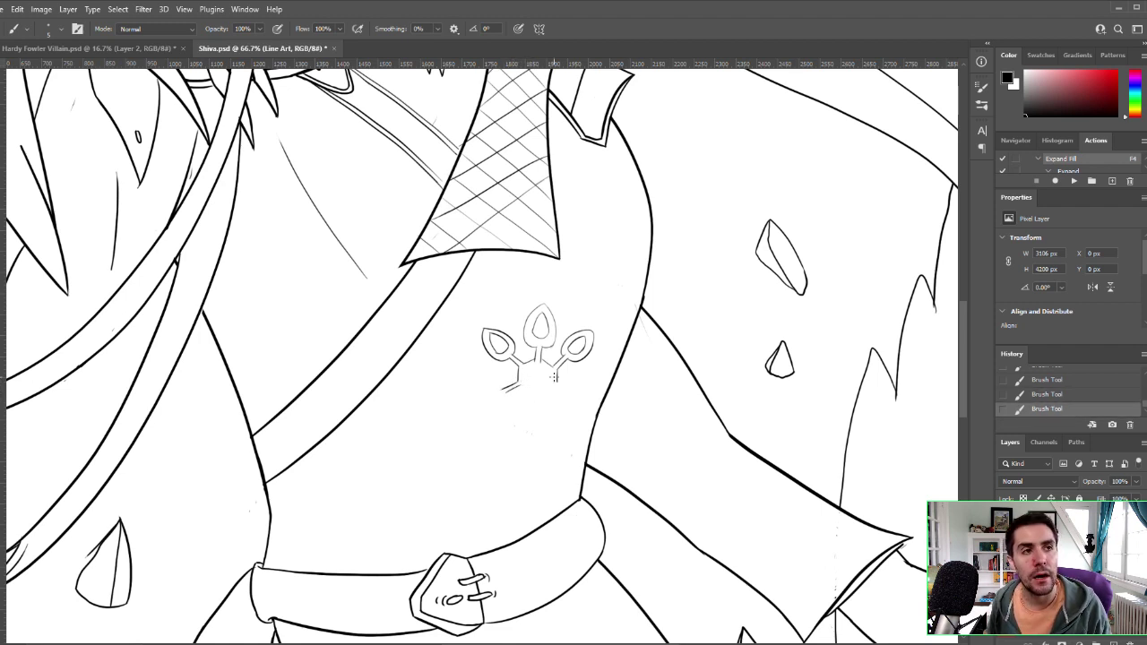
key(ctrl+z)
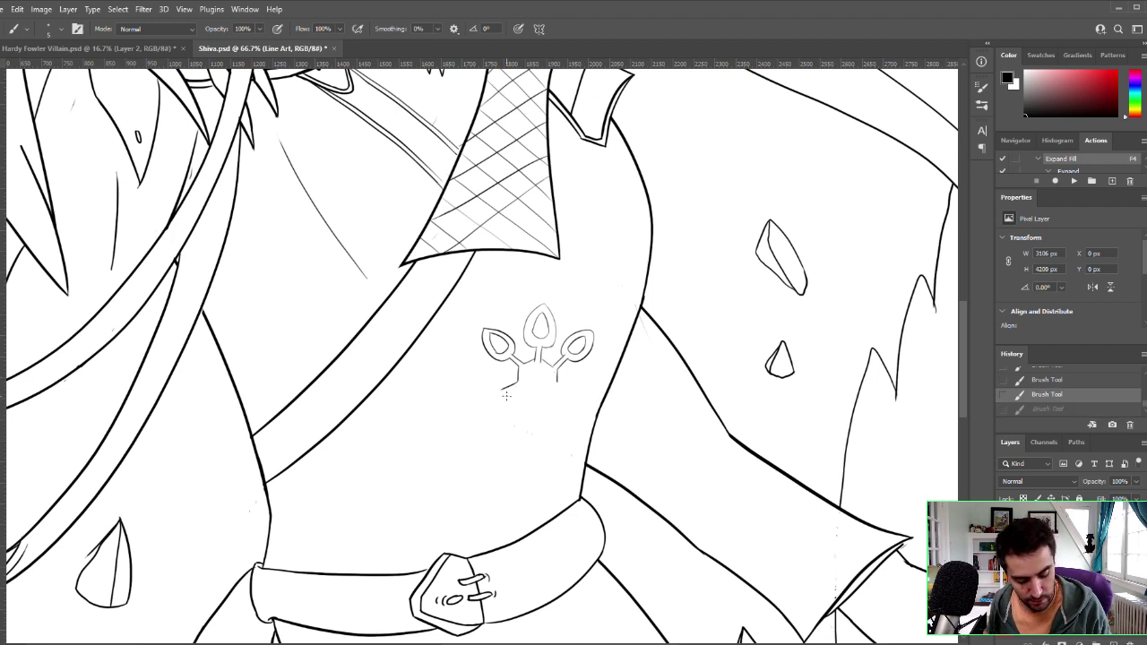
Step: Add a parallel line to the lower-left branch and draw the matching pair of diagonal lines below the right stem
mouse_move(503, 390)
mouse_down()
mouse_move(522, 382)
mouse_move(571, 392)
mouse_up()
key(ctrl+z)
key(ctrl+z)
key(ctrl+z)
key(ctrl+z)
key(ctrl+z)
key(ctrl+z)
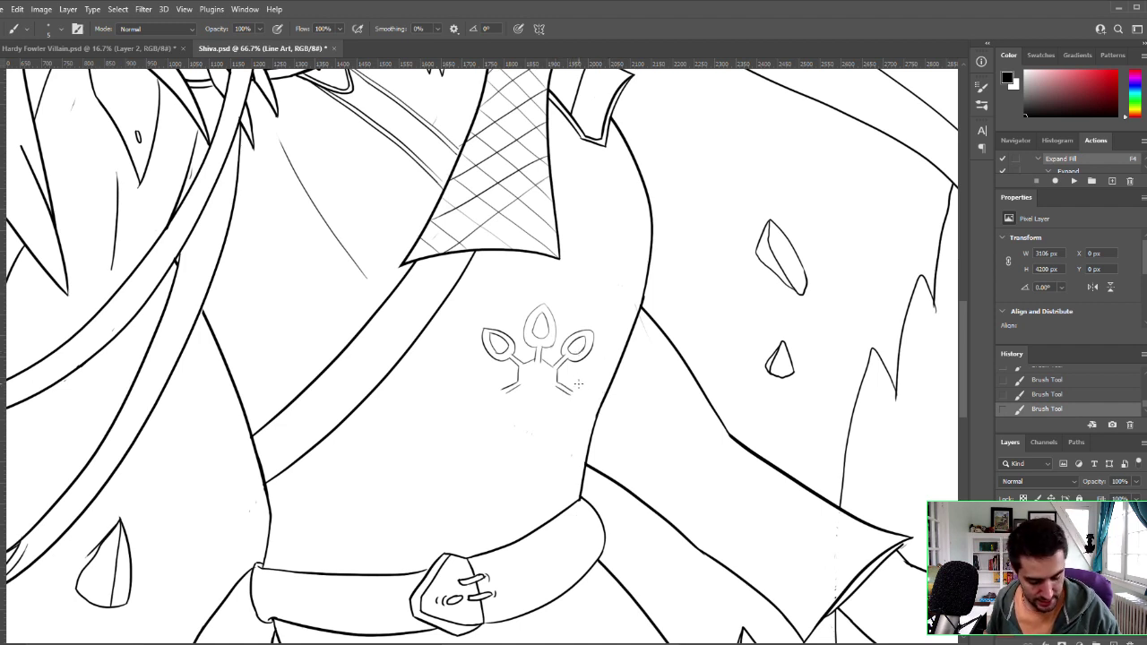
Step: Draw a small arch at the end of the lower-right branch as the rounded start of another teardrop, redoing the stroke
key(ctrl+z)
mouse_move(587, 392)
mouse_down()
mouse_move(598, 392)
mouse_move(595, 376)
mouse_move(597, 398)
mouse_move(575, 408)
mouse_move(589, 408)
mouse_up()
key(ctrl+z)
key(ctrl+z)
key(ctrl+z)
key(ctrl+z)
key(ctrl+z)
key(ctrl+z)
key(l)
mouse_move(524, 295)
mouse_down()
mouse_move(502, 427)
mouse_move(586, 412)
mouse_up()
key(b)
key(ctrl+d)
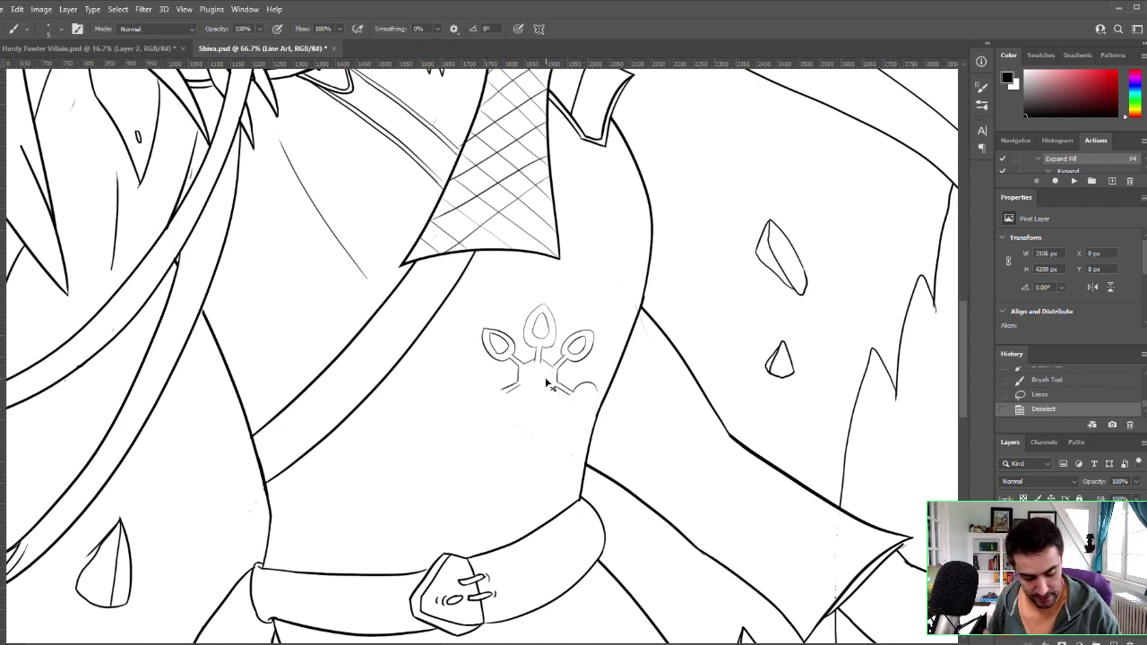
Step: Lasso the whole emblem, move it slightly up and to the left on the torso, and deselect it
key(l)
mouse_move(522, 285)
mouse_down()
mouse_move(499, 452)
mouse_move(560, 432)
mouse_move(598, 400)
mouse_move(611, 345)
mouse_move(546, 272)
mouse_up()
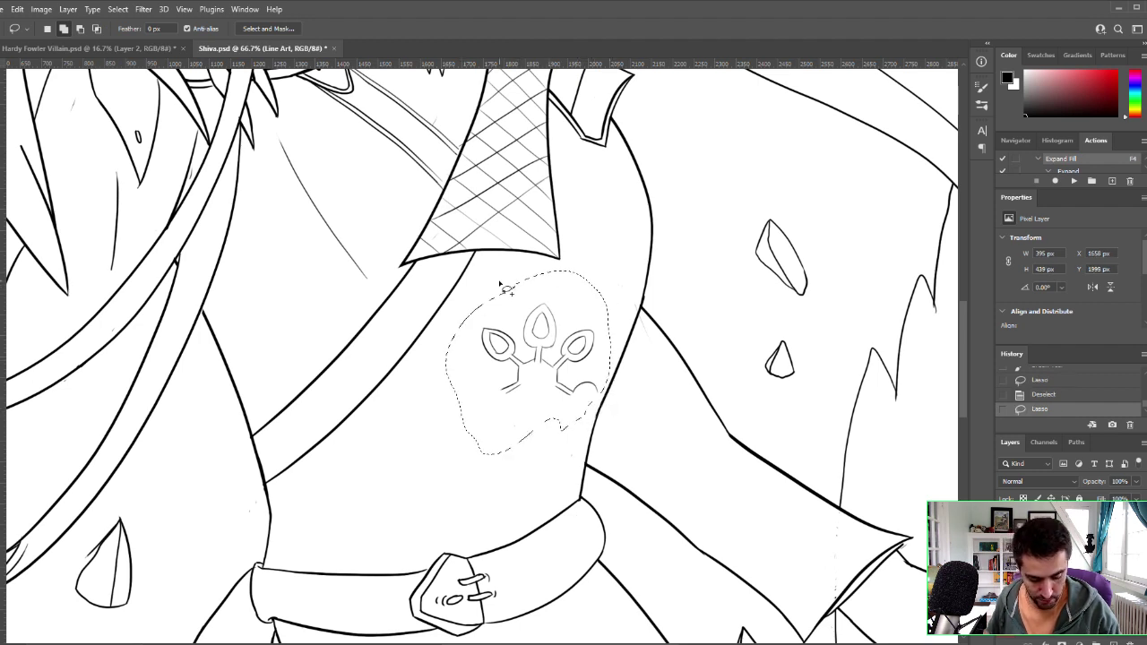
key(v)
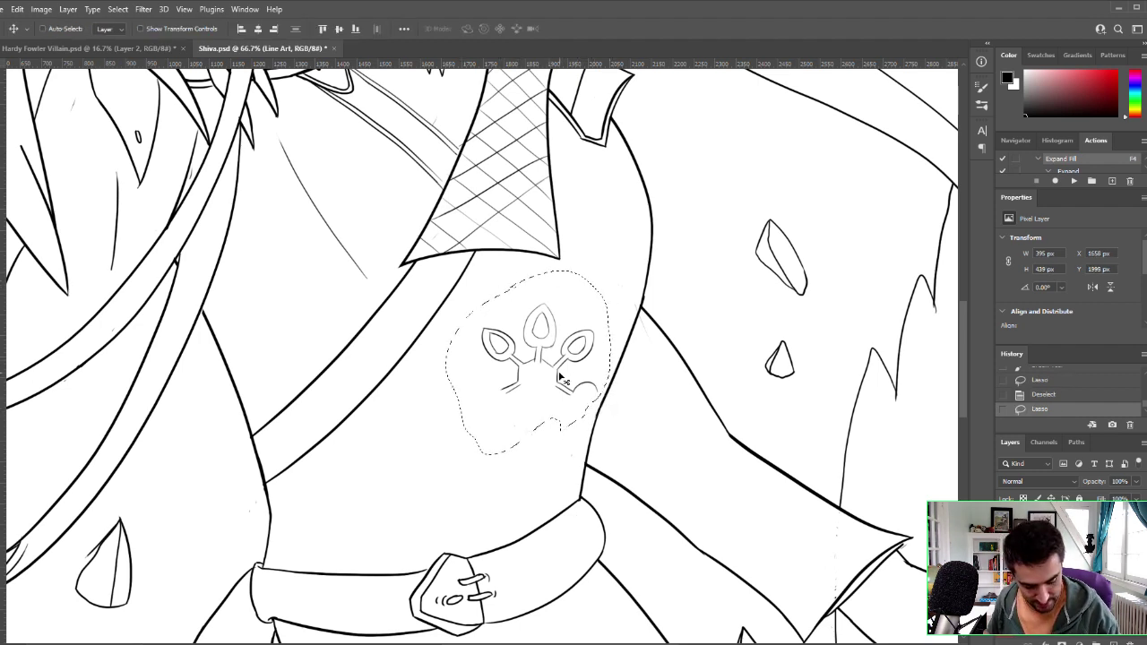
mouse_move(556, 377)
mouse_down()
mouse_move(529, 369)
mouse_move(526, 352)
mouse_up()
key(ctrl+d)
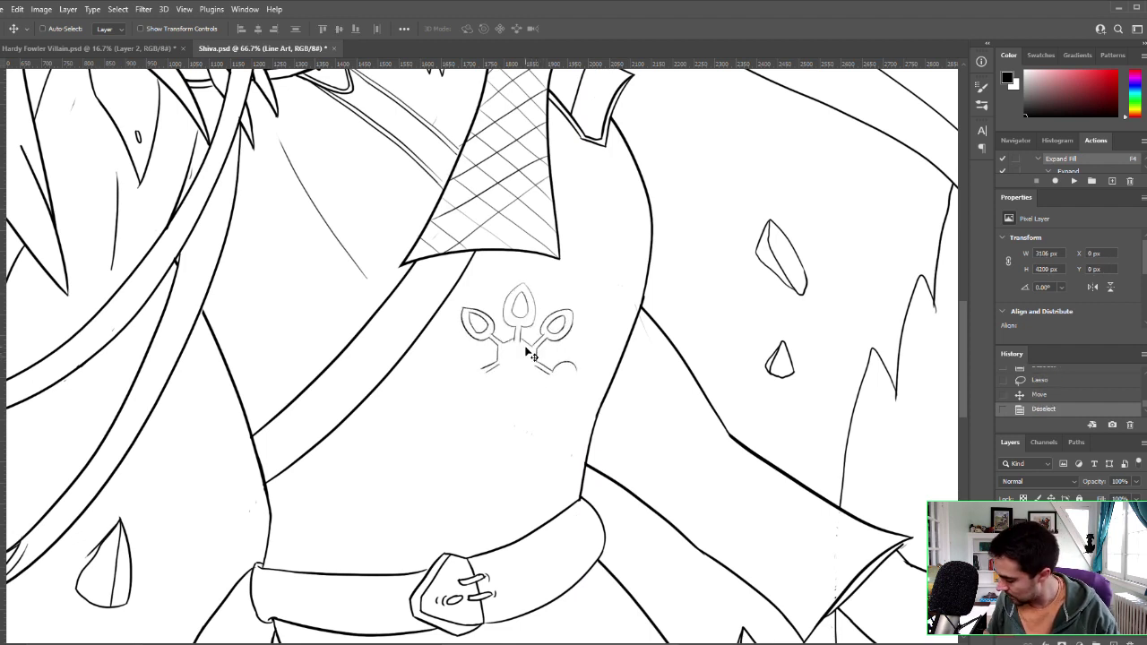
Step: Complete the downward-tilted teardrop outline at the end of the lower-right branch with the Brush, redoing strokes
key(b)
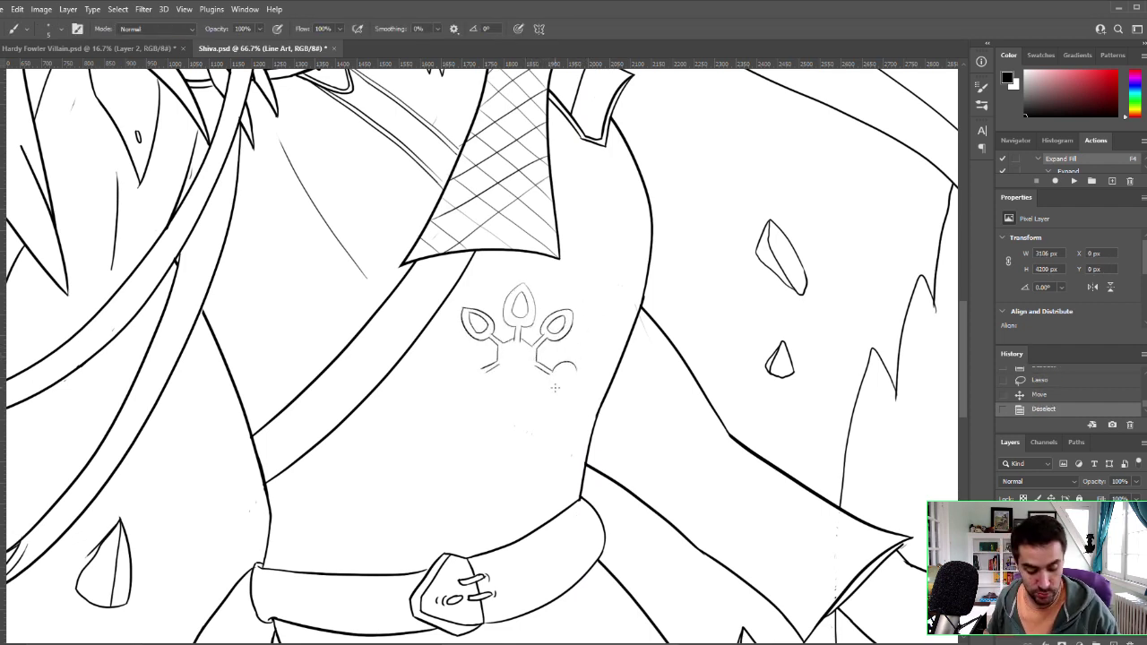
mouse_move(553, 394)
mouse_down()
mouse_move(552, 336)
mouse_move(567, 390)
mouse_move(578, 380)
mouse_move(565, 400)
mouse_move(551, 390)
mouse_move(580, 386)
mouse_move(551, 394)
mouse_move(583, 388)
mouse_move(587, 365)
mouse_move(574, 360)
mouse_move(578, 394)
mouse_up()
key(ctrl+z)
key(ctrl+z)
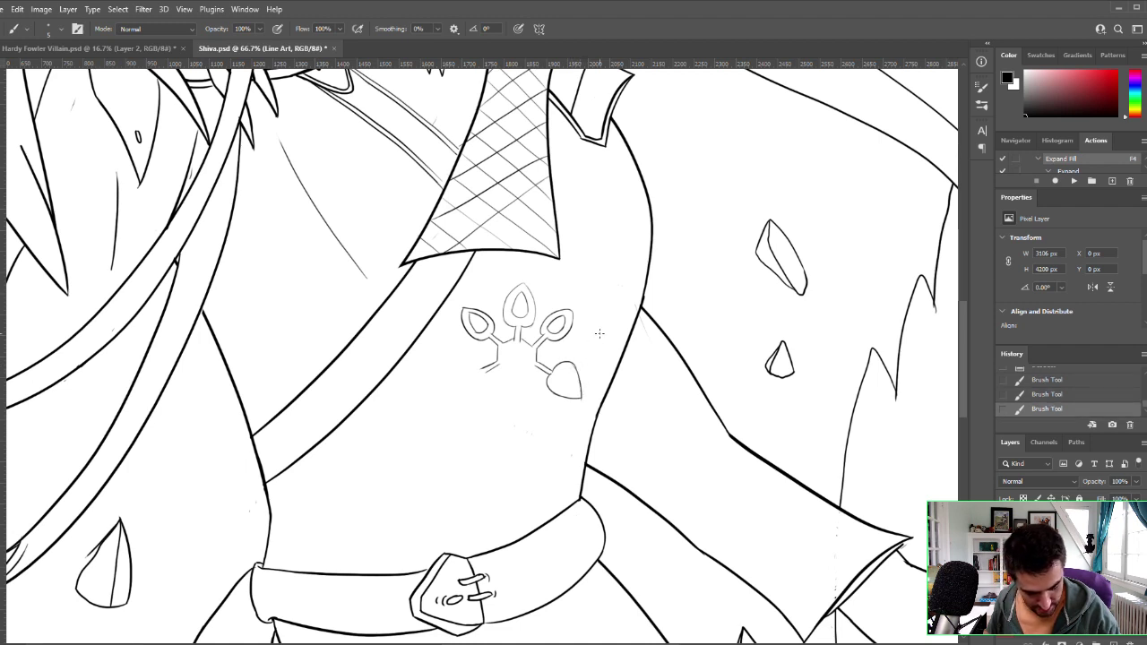
Step: Undo the last strokes of the lower-right teardrop and try redrawing its pointed lower end with the Brush
key(ctrl+z)
key(ctrl+z)
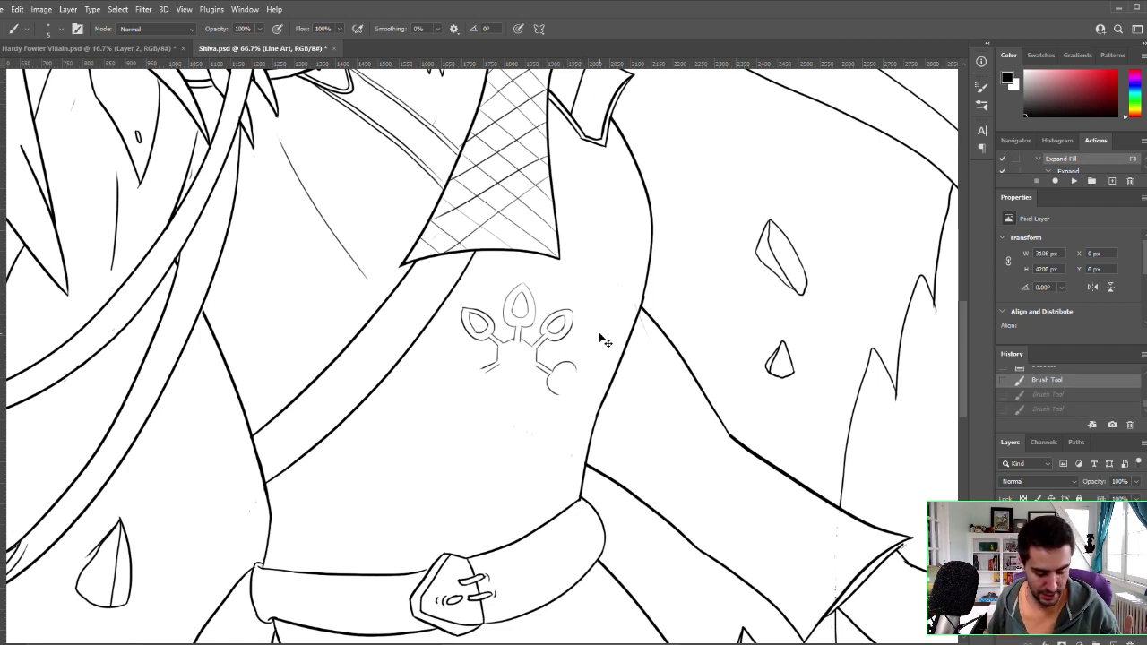
drag(562, 395, 573, 391)
key(ctrl+z)
key(ctrl+z)
key(ctrl+z)
key(ctrl+z)
key(ctrl+z)
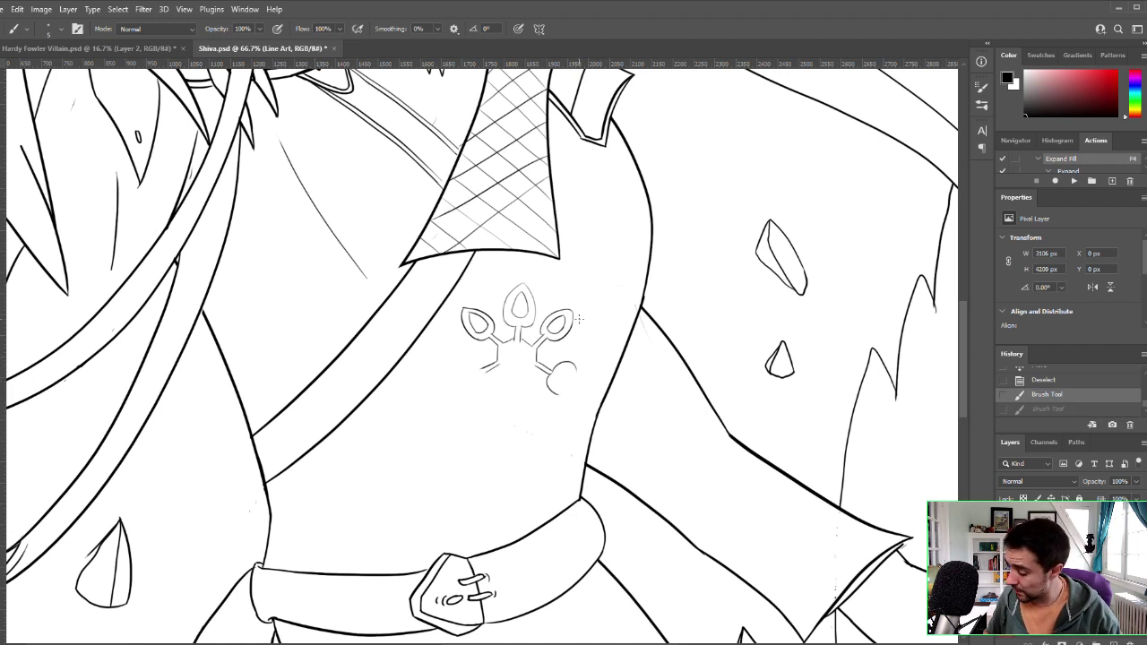
Step: Erase the outer parts of the lower-right teardrop's curves and try brushing a new outline stroke
key(e)
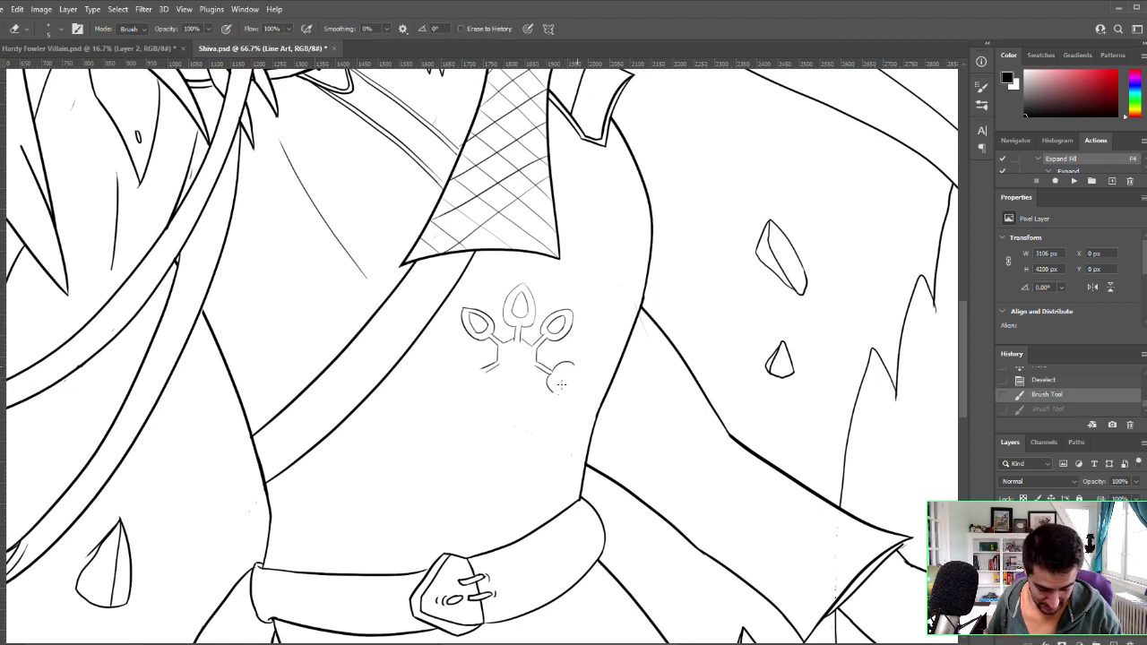
drag(565, 363, 568, 389)
key(b)
key(ctrl+z)
key(ctrl+z)
key(ctrl+z)
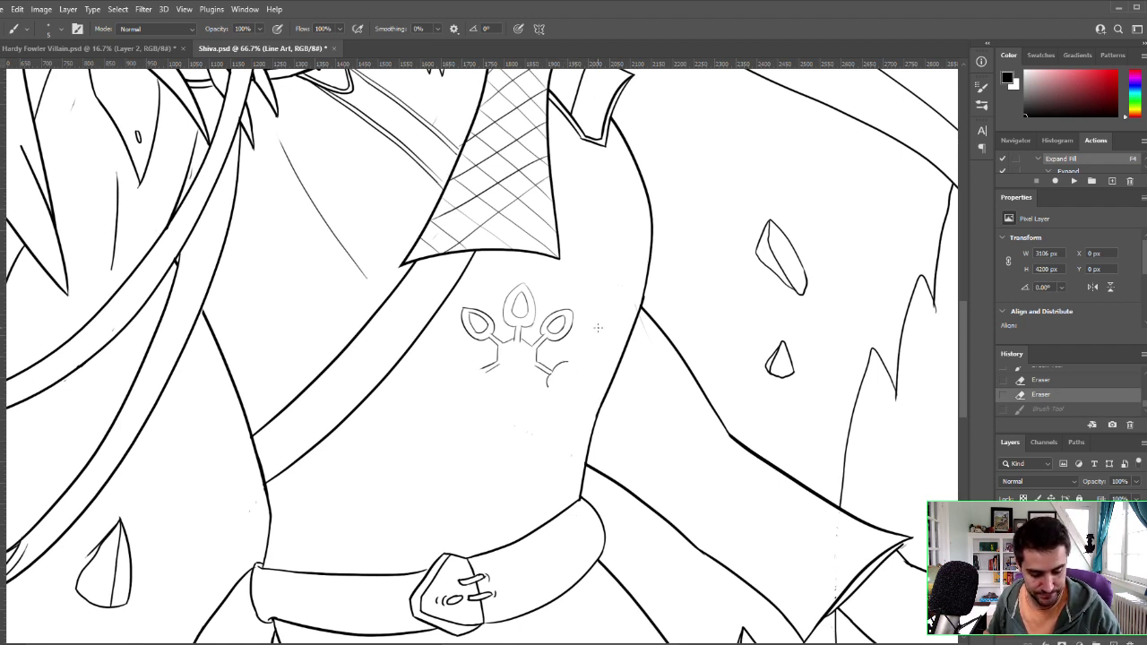
Step: Undo the recent eraser and brush strokes along with the emblem's last move, and clear the restored selection
key(ctrl+z)
key(ctrl+z)
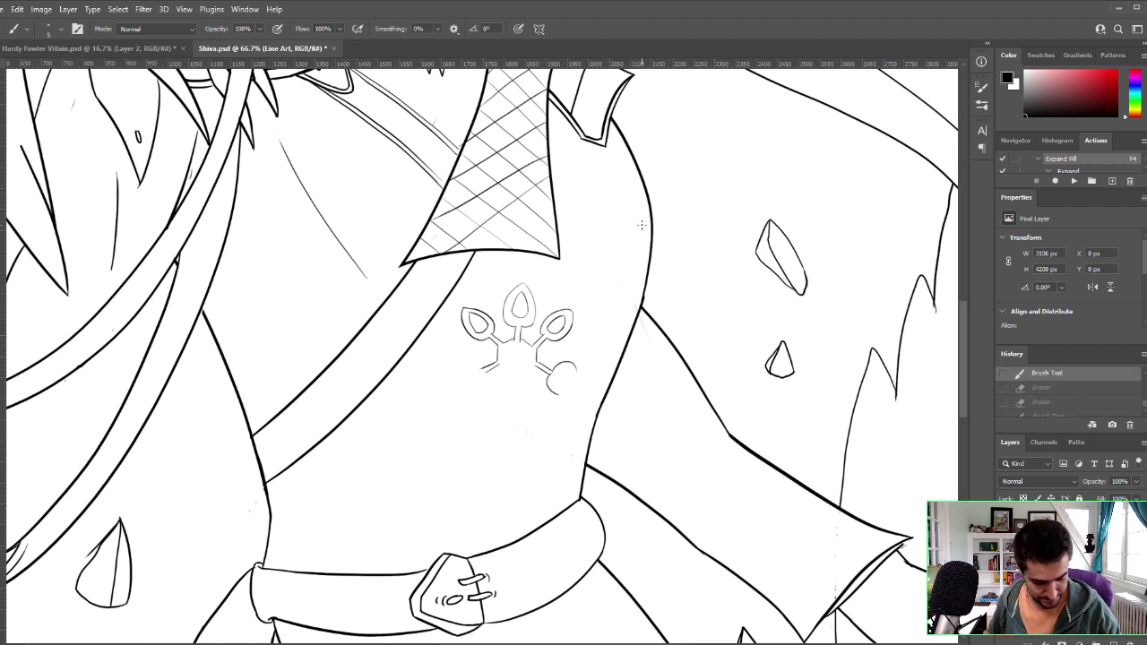
key(ctrl+z)
key(ctrl+z)
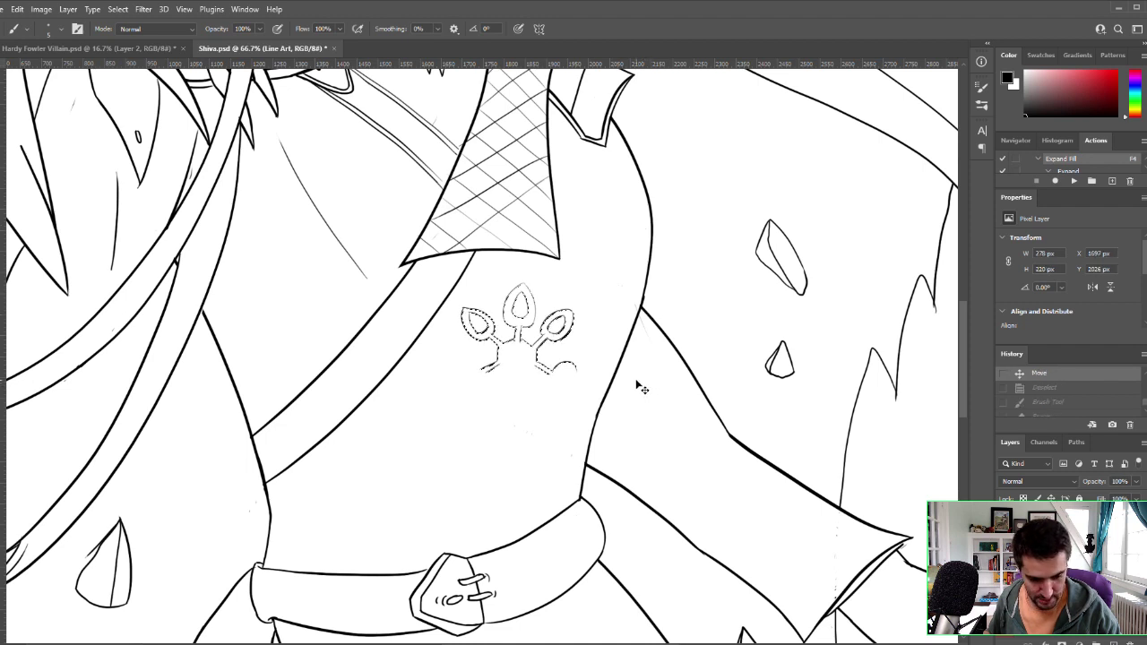
key(ctrl+z)
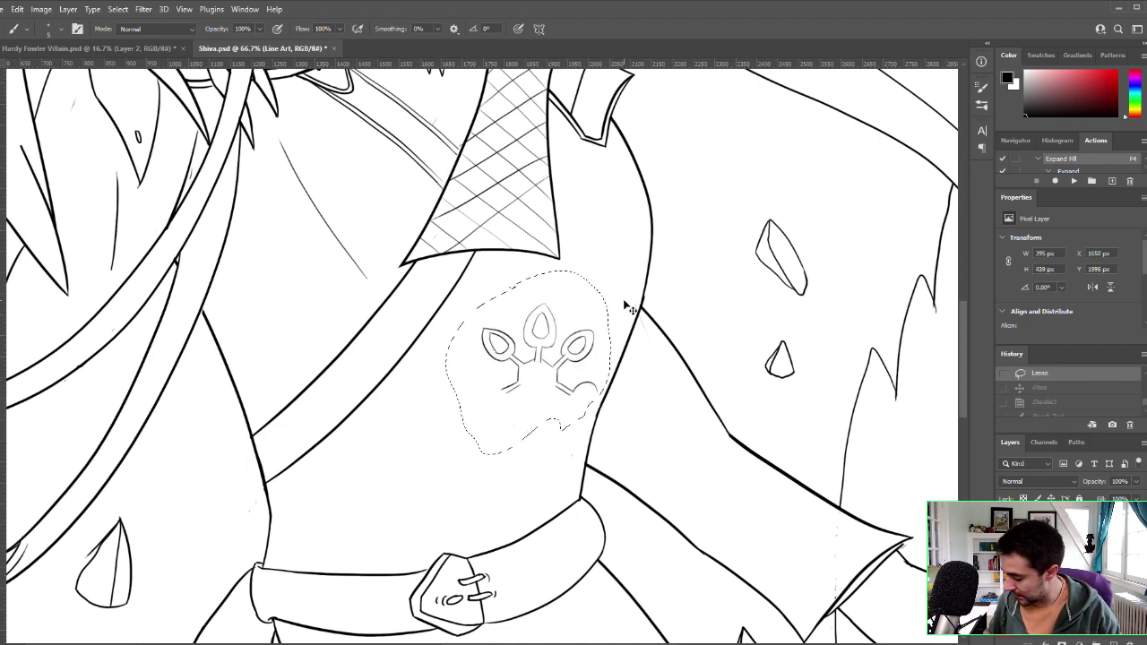
key(ctrl+d)
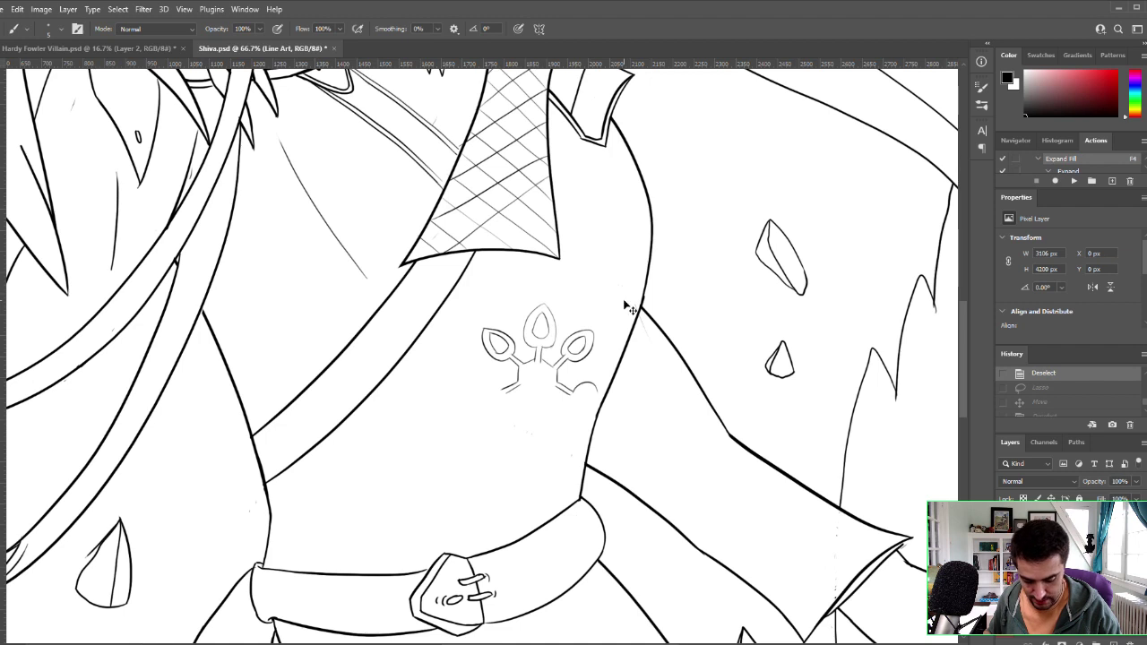
key(l)
mouse_move(536, 284)
mouse_down()
mouse_move(479, 399)
mouse_move(560, 386)
mouse_up()
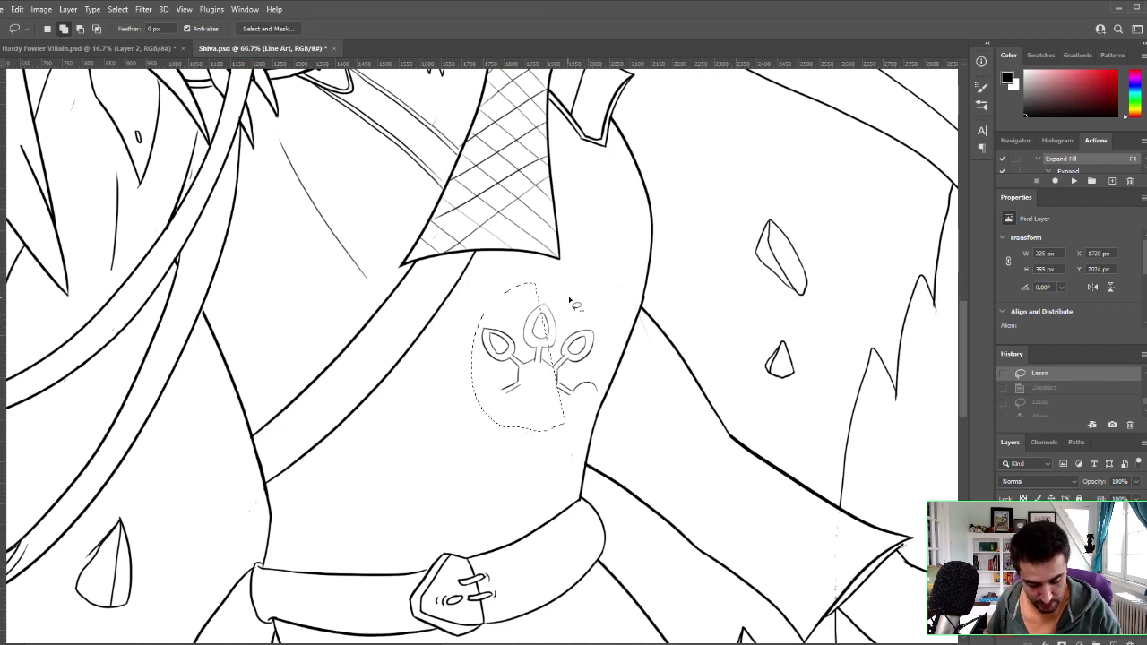
key(ctrl+d)
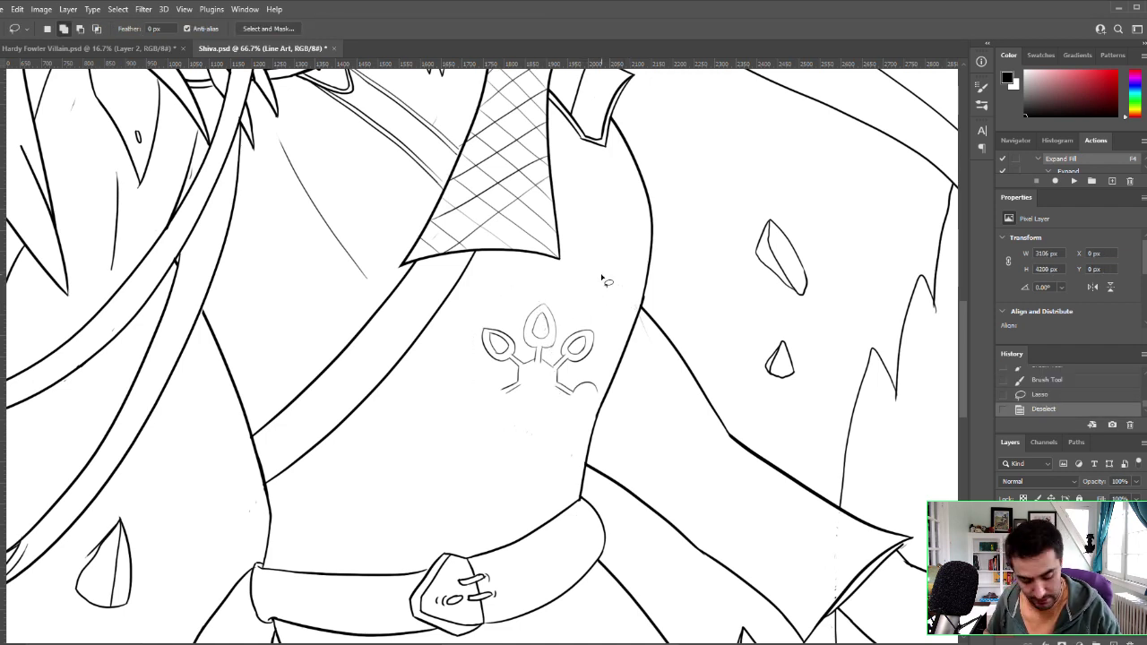
Step: Lasso the whole emblem, move it up and to the left on the torso, and deselect it
mouse_move(525, 291)
mouse_down()
mouse_move(523, 439)
mouse_move(576, 417)
mouse_move(605, 385)
mouse_move(556, 283)
mouse_up()
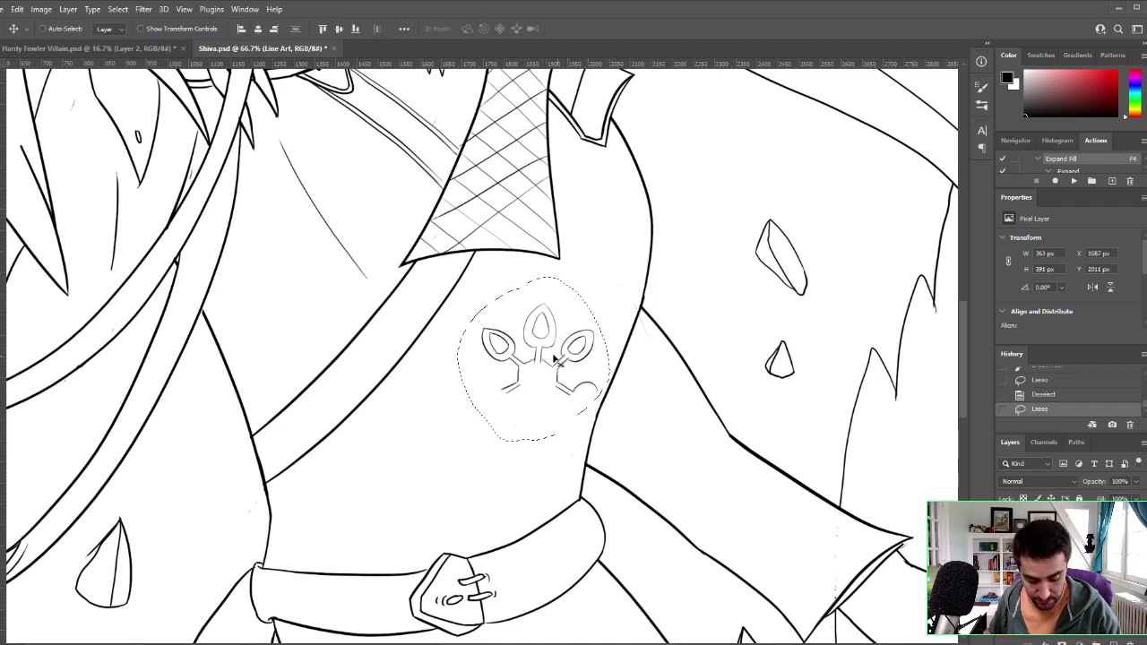
drag(587, 345, 557, 331)
key(l)
key(ctrl+d)
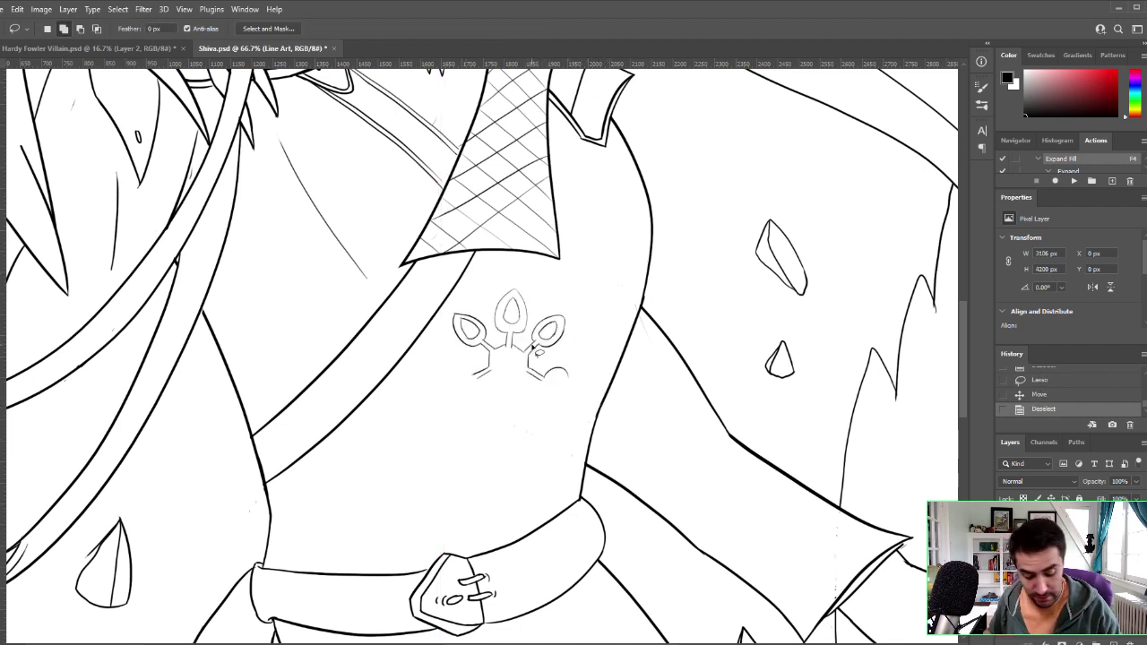
Step: Try to brush the lower curve and sides of the teardrop at the end of the lower-right branch
key(b)
mouse_move(542, 380)
mouse_down()
mouse_move(552, 401)
mouse_move(579, 403)
mouse_up()
key(ctrl+z)
key(ctrl+z)
key(ctrl+z)
key(ctrl+z)
key(ctrl+z)
key(ctrl+z)
key(ctrl+z)
key(ctrl+z)
key(ctrl+z)
key(ctrl+z)
key(ctrl+z)
key(ctrl+z)
key(ctrl+z)
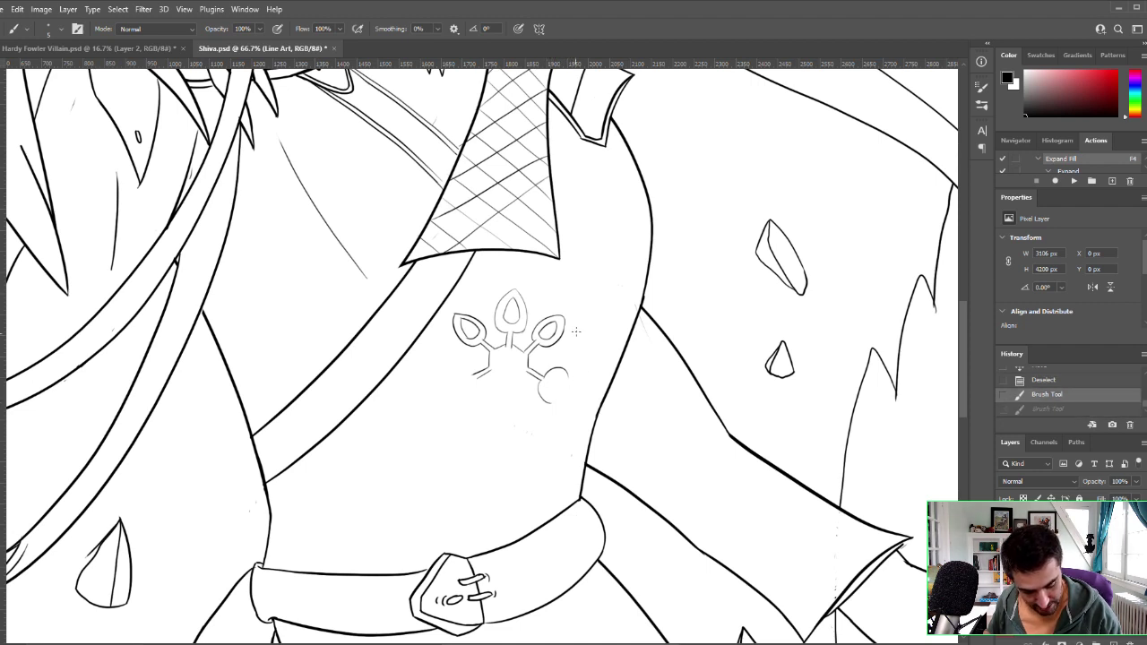
key(ctrl+z)
Step: Erase the outer end of the arch on the lower-right branch and try a short curve below the stem
key(e)
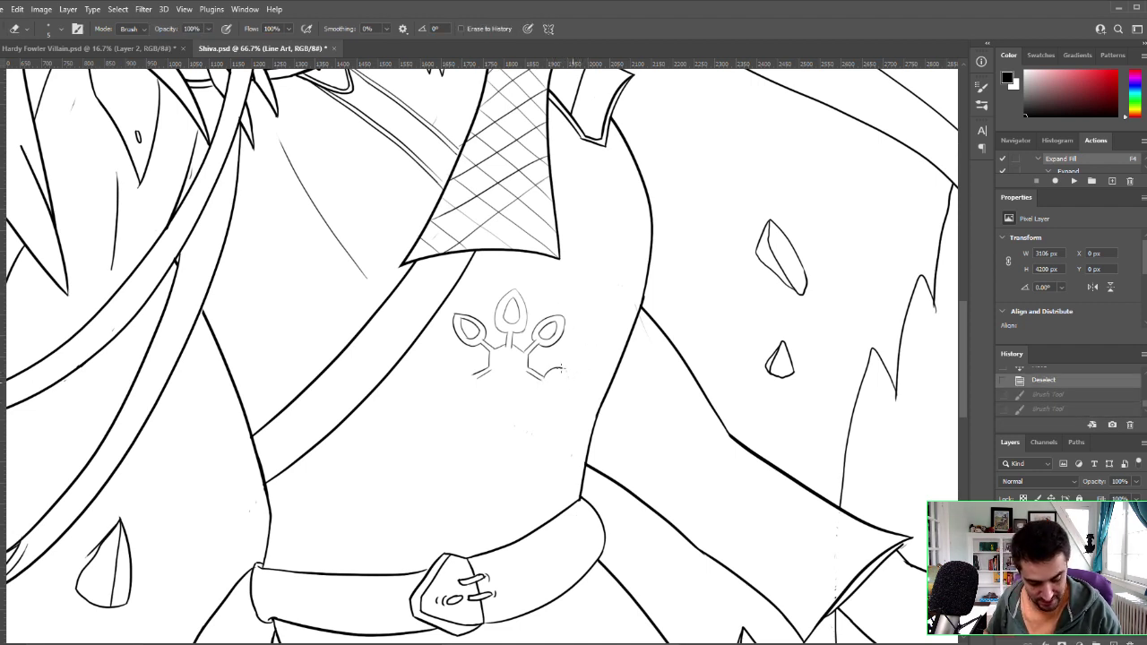
mouse_move(558, 369)
mouse_down()
mouse_move(574, 381)
mouse_move(557, 374)
mouse_up()
key(b)
key(ctrl+z)
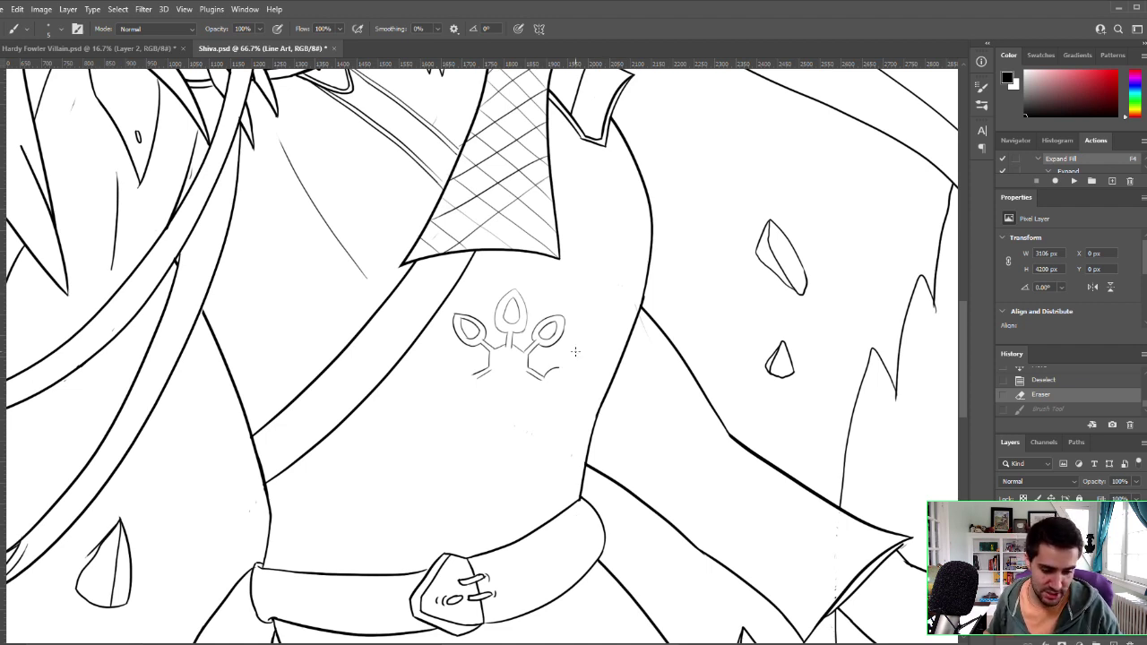
drag(538, 382, 543, 397)
key(ctrl+z)
key(ctrl+z)
key(ctrl+z)
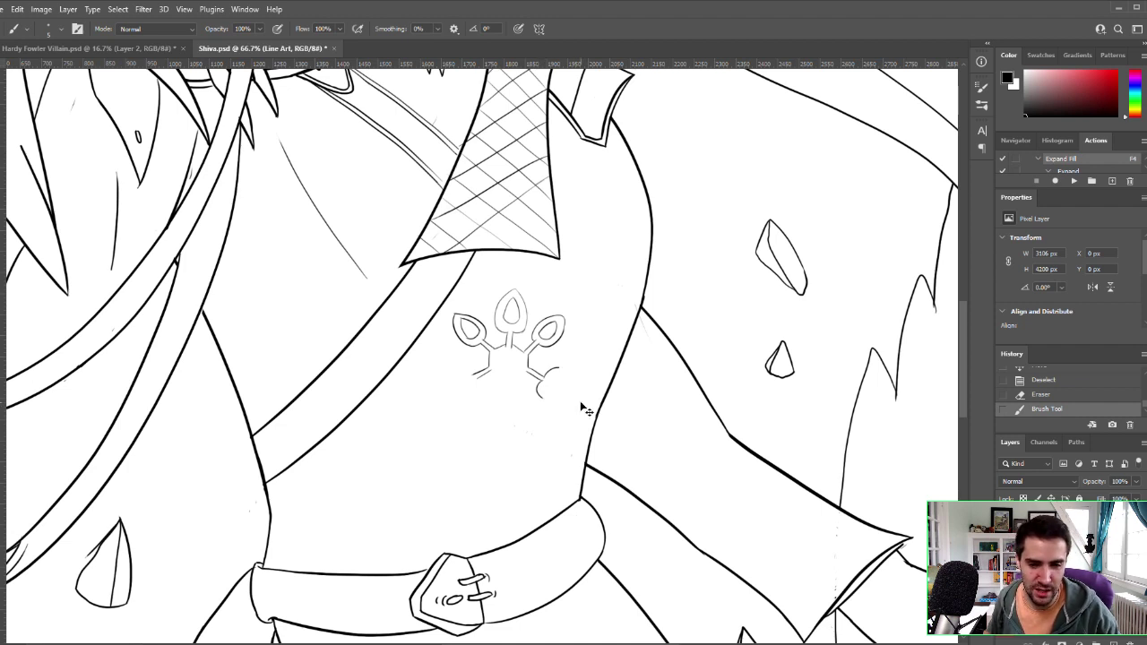
key(ctrl+z)
Step: Try longer versions of the curve below the lower-right stem, and undo them together with the arch's erasure
drag(540, 380, 548, 400)
key(ctrl+z)
key(ctrl+z)
key(ctrl+z)
key(ctrl+z)
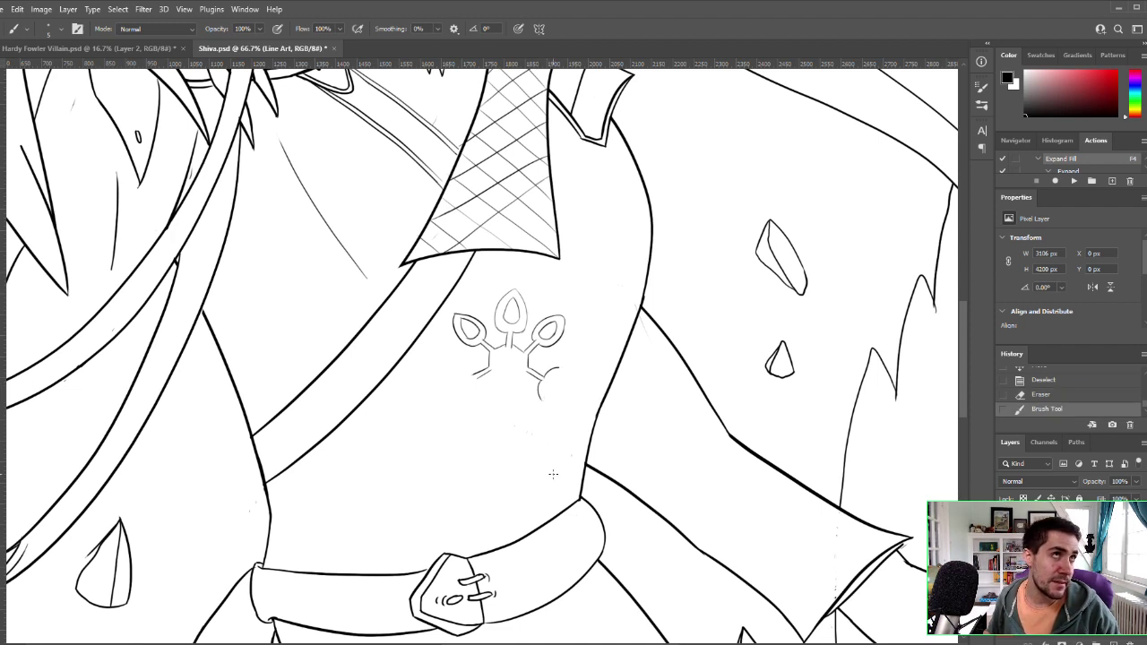
key(ctrl+z)
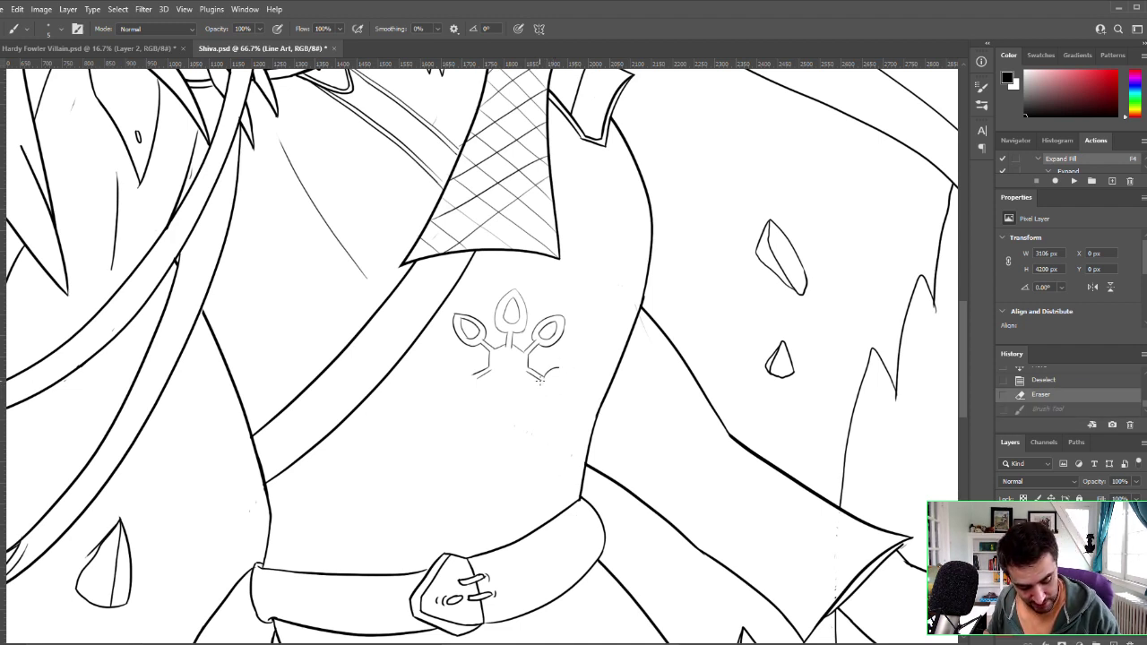
drag(541, 380, 545, 403)
key(ctrl+z)
key(ctrl+z)
key(ctrl+z)
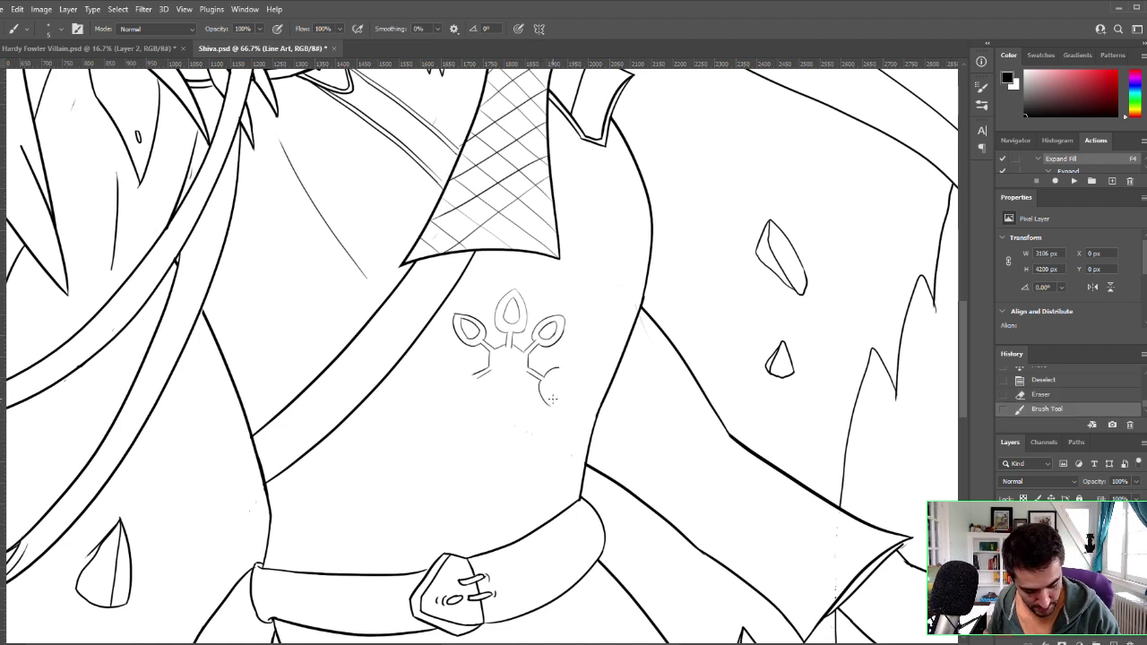
key(ctrl+z)
key(ctrl+z)
Step: Erase the small arch at the end of the lower-right branch
key(e)
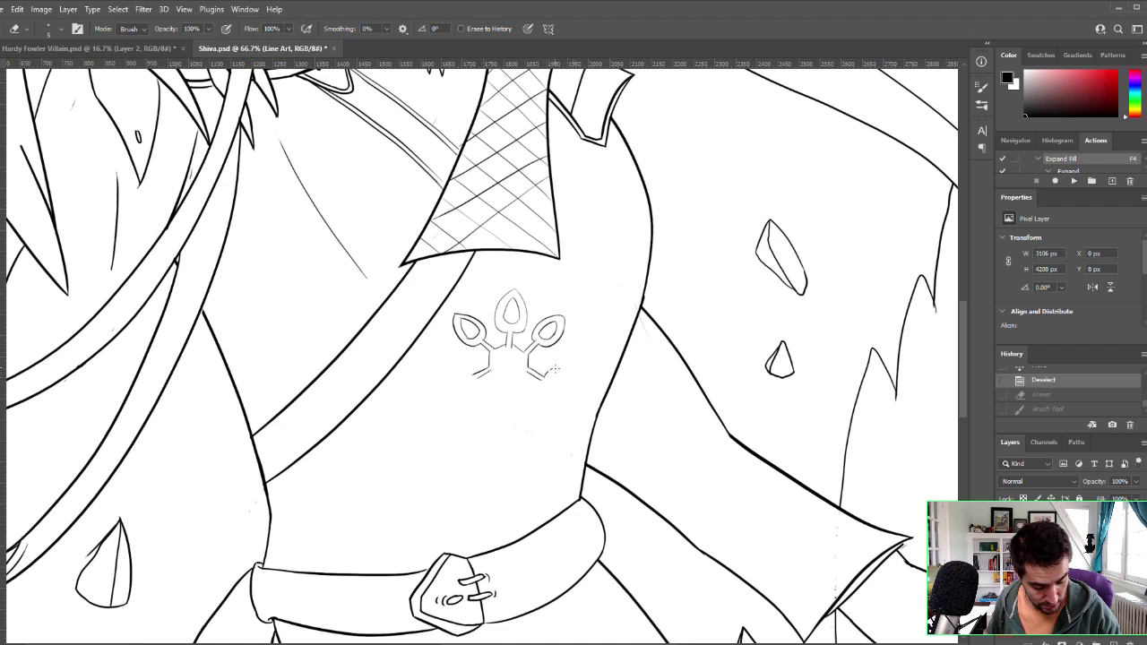
click(549, 377)
key(b)
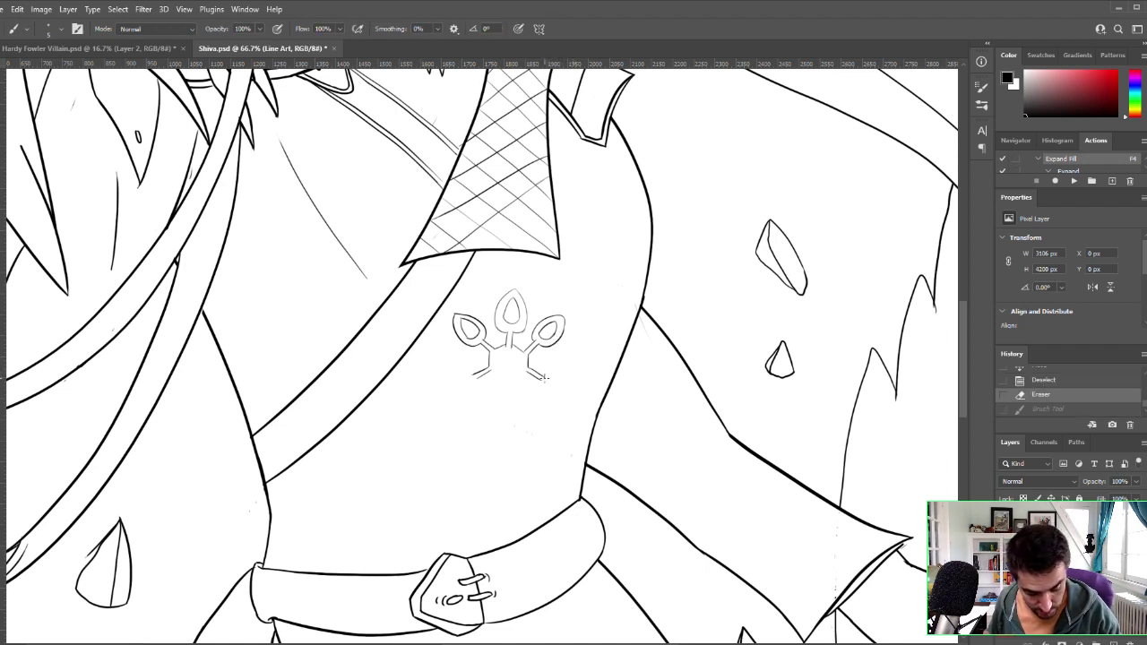
Step: Try a wider arch at the end of the lower-right branch with a matching curve below the stem
drag(542, 377, 572, 386)
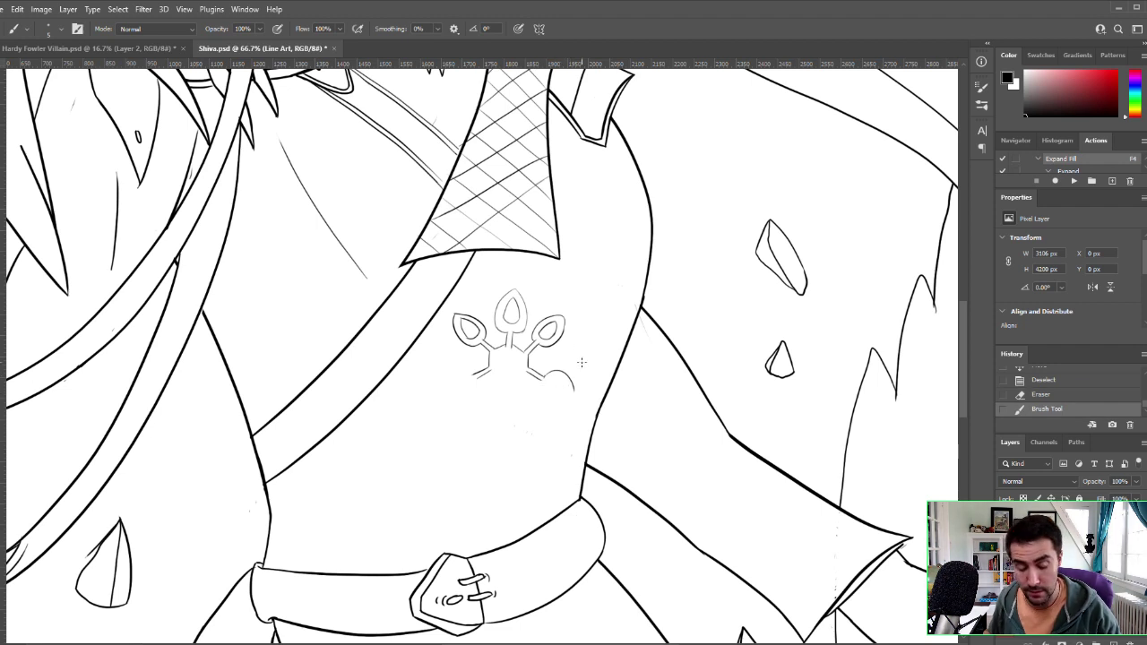
click(542, 384)
key(ctrl+z)
mouse_move(541, 381)
mouse_down()
mouse_move(554, 397)
mouse_move(571, 387)
mouse_move(553, 403)
mouse_up()
key(ctrl+z)
key(ctrl+z)
key(ctrl+z)
key(ctrl+z)
key(ctrl+z)
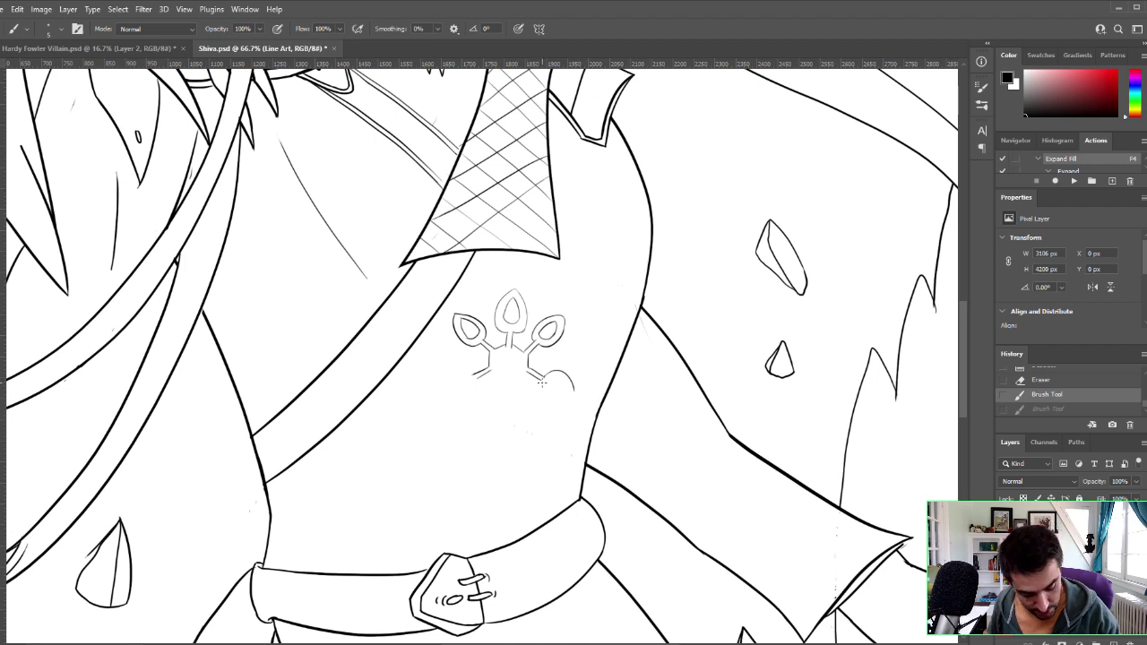
Step: Try to close the wide arch into a rounded teardrop with lower strokes, comparing it by undoing and redoing
key(ctrl+z)
mouse_move(542, 382)
mouse_down()
mouse_move(550, 400)
mouse_move(575, 394)
mouse_up()
key(ctrl+z)
key(ctrl+z)
key(ctrl+z)
key(ctrl+z)
key(ctrl+shift+z)
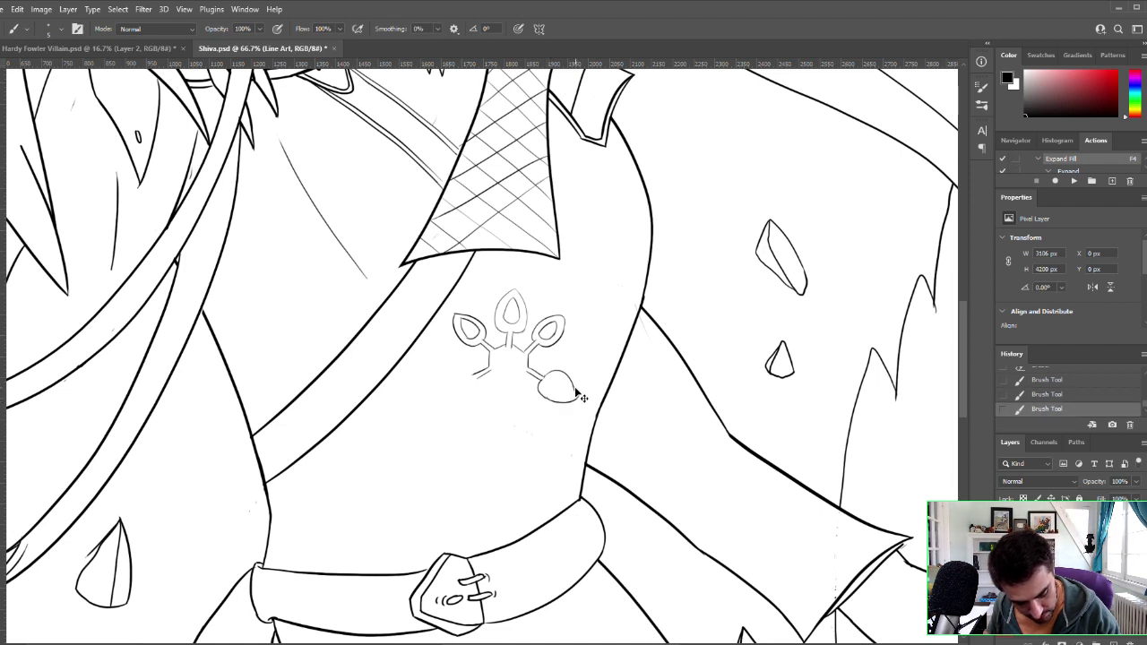
key(ctrl+z)
key(ctrl+shift+z)
key(ctrl+z)
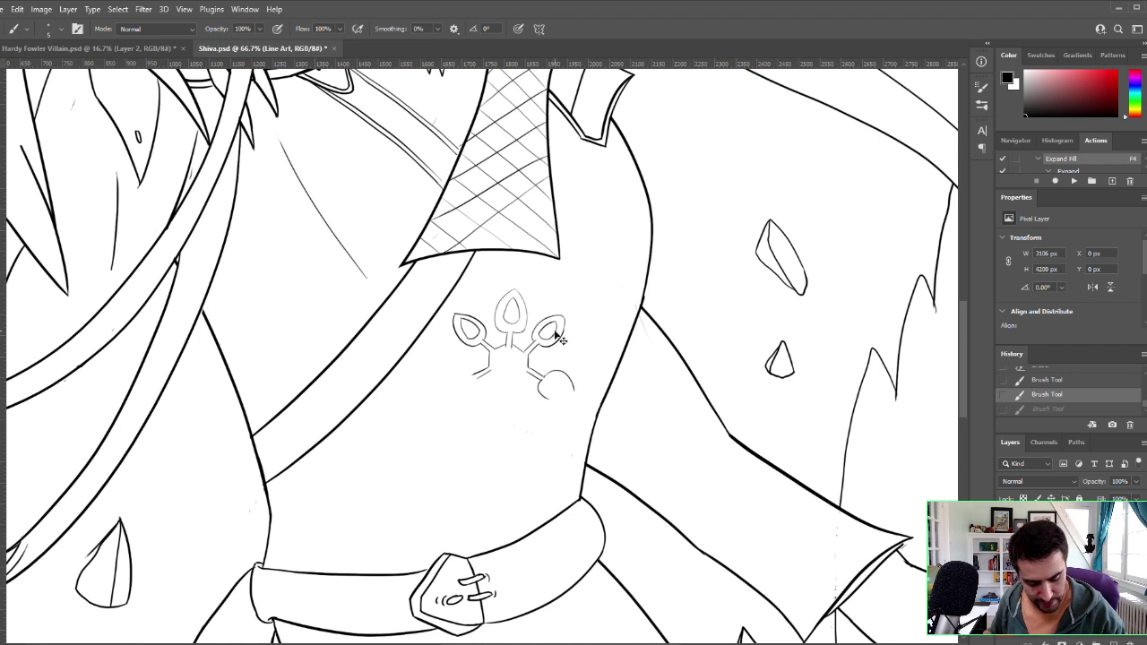
Step: Try a different lower curve beneath the wide arch, comparing the emblem with and without the stroke
key(ctrl+z)
drag(542, 382, 557, 394)
key(ctrl+z)
key(ctrl+z)
key(ctrl+shift+z)
key(ctrl+z)
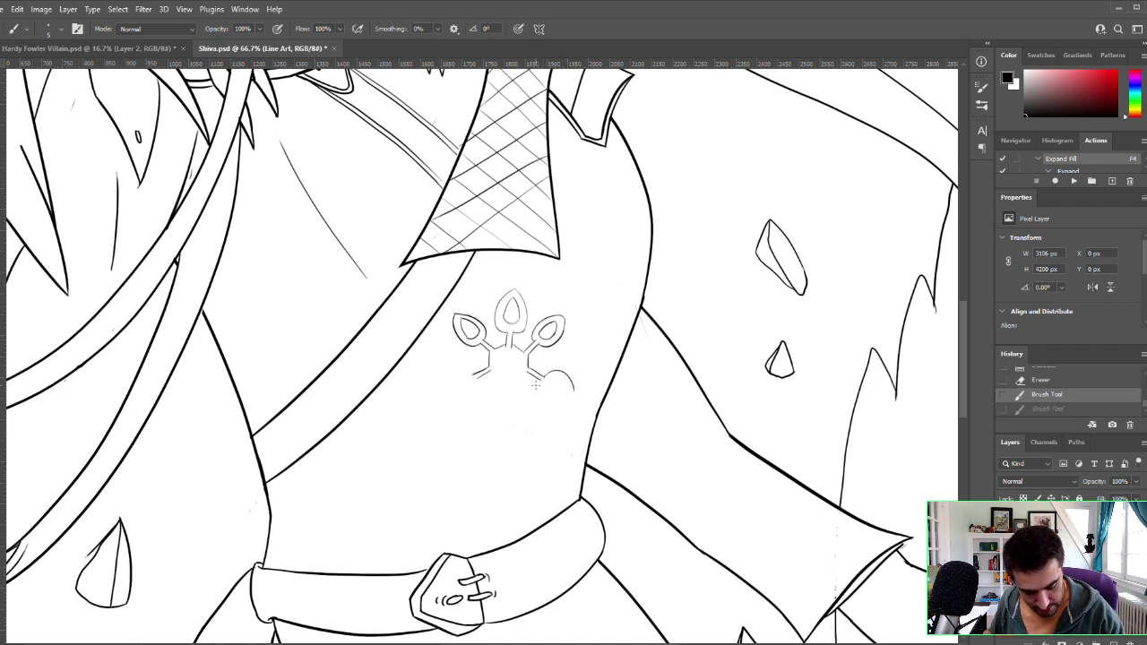
key(ctrl+shift+z)
key(ctrl+z)
key(ctrl+shift+z)
key(ctrl+z)
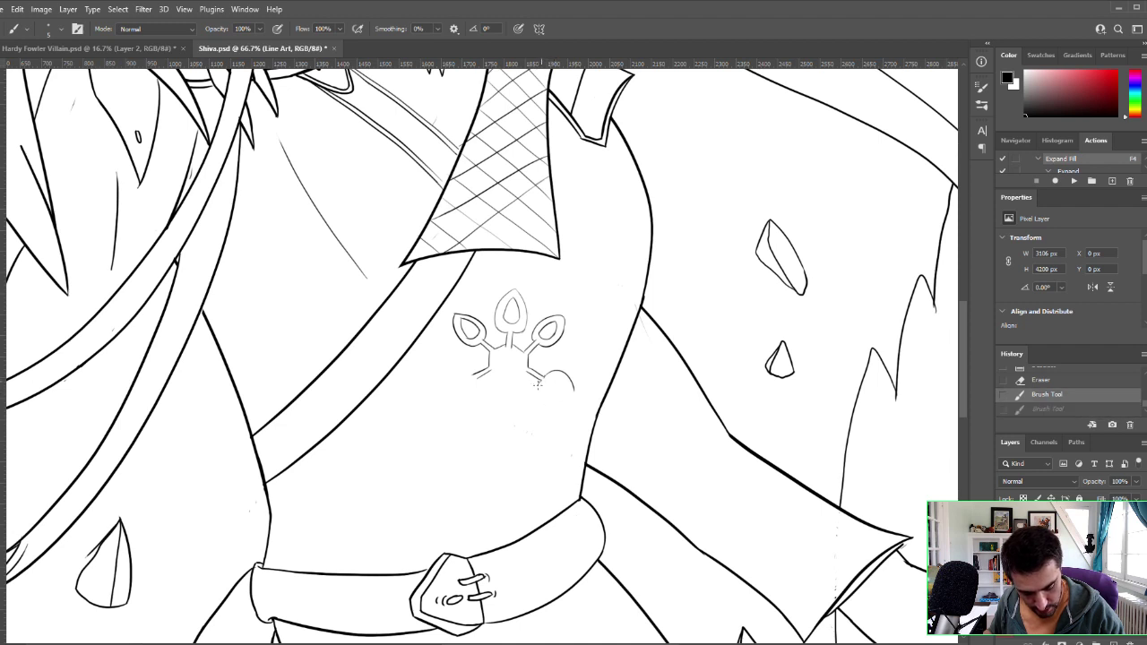
key(ctrl+shift+z)
Step: Try a closing stroke and a rounder lower curve on the wide teardrop, and undo them along with the arch
drag(549, 401, 572, 391)
key(ctrl+z)
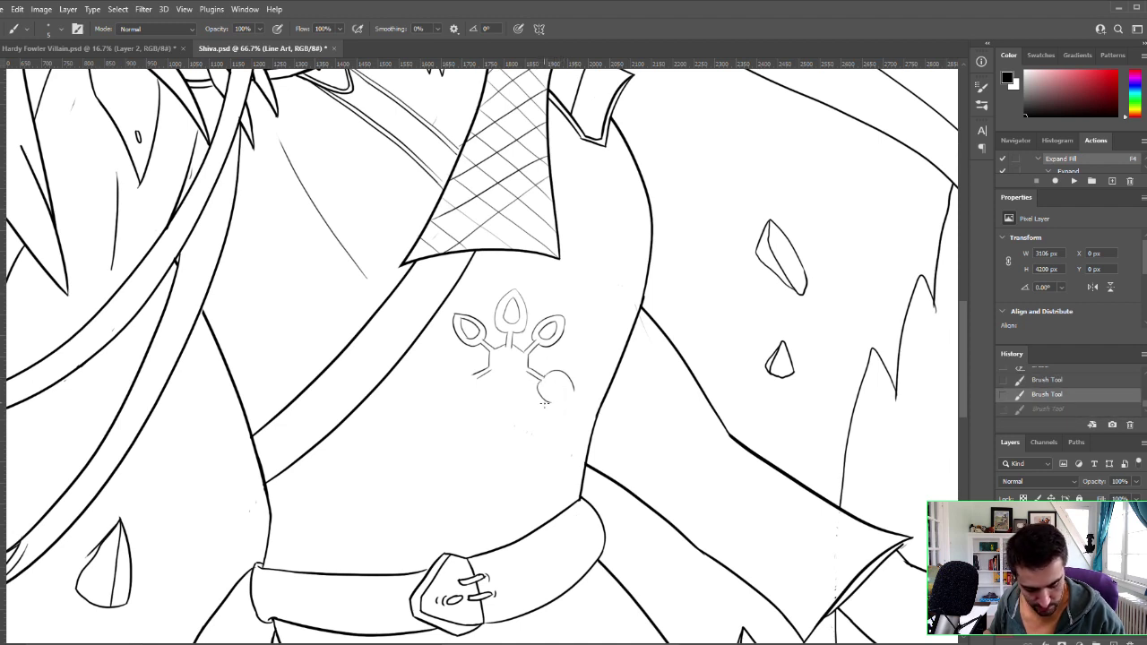
key(ctrl+shift+z)
key(ctrl+z)
key(ctrl+z)
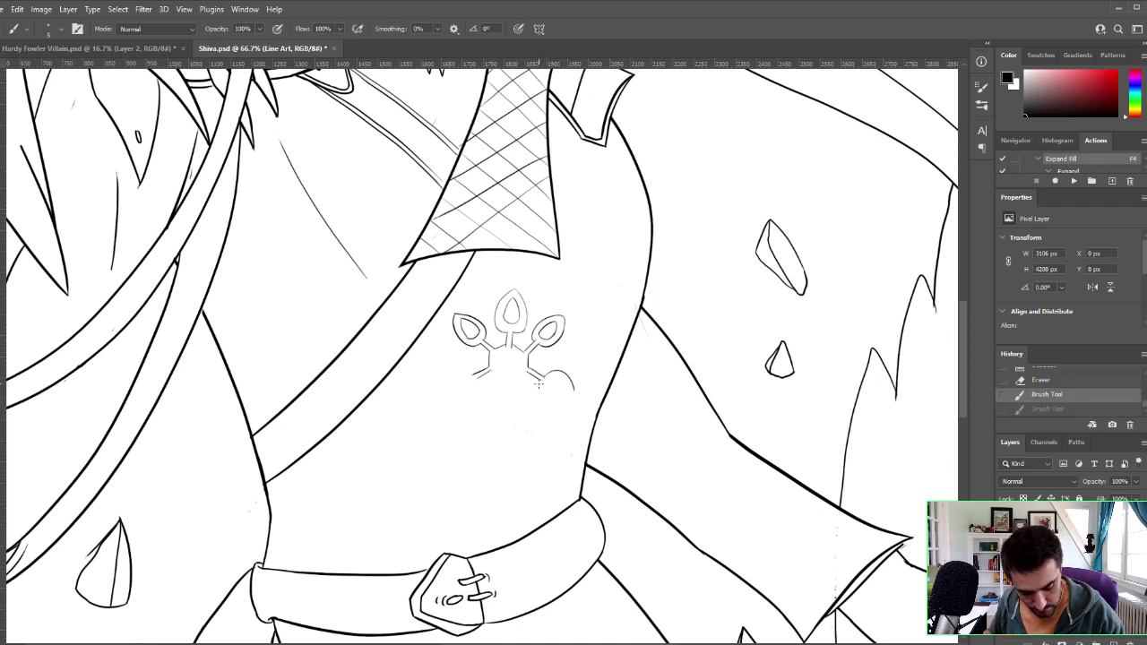
drag(538, 383, 557, 400)
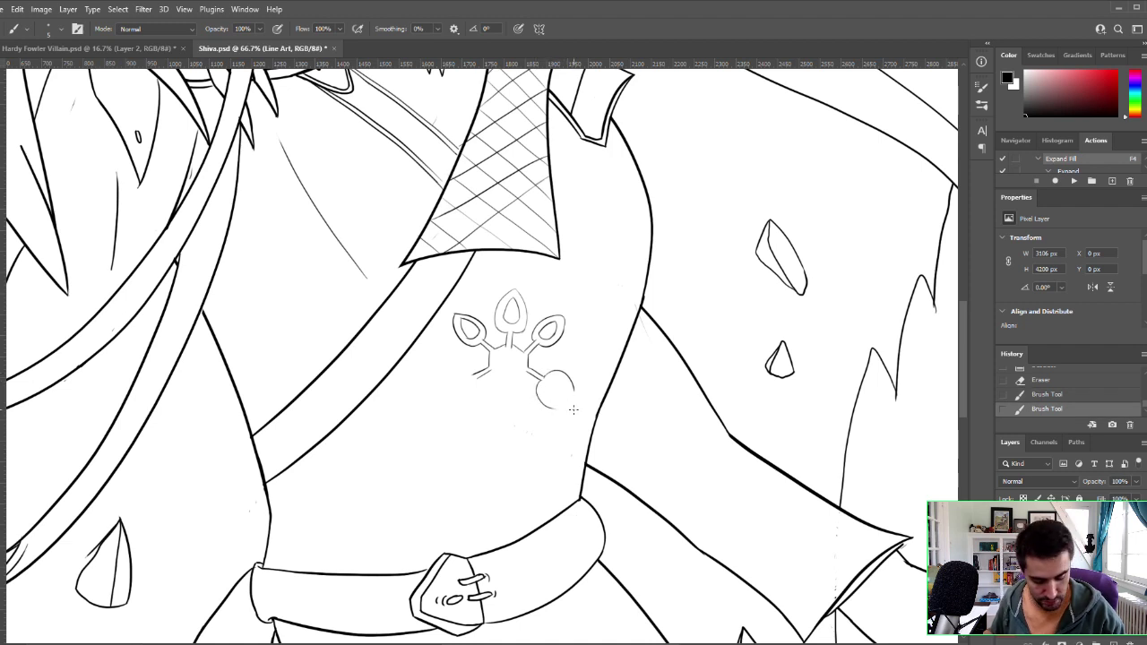
key(ctrl+z)
key(ctrl+z)
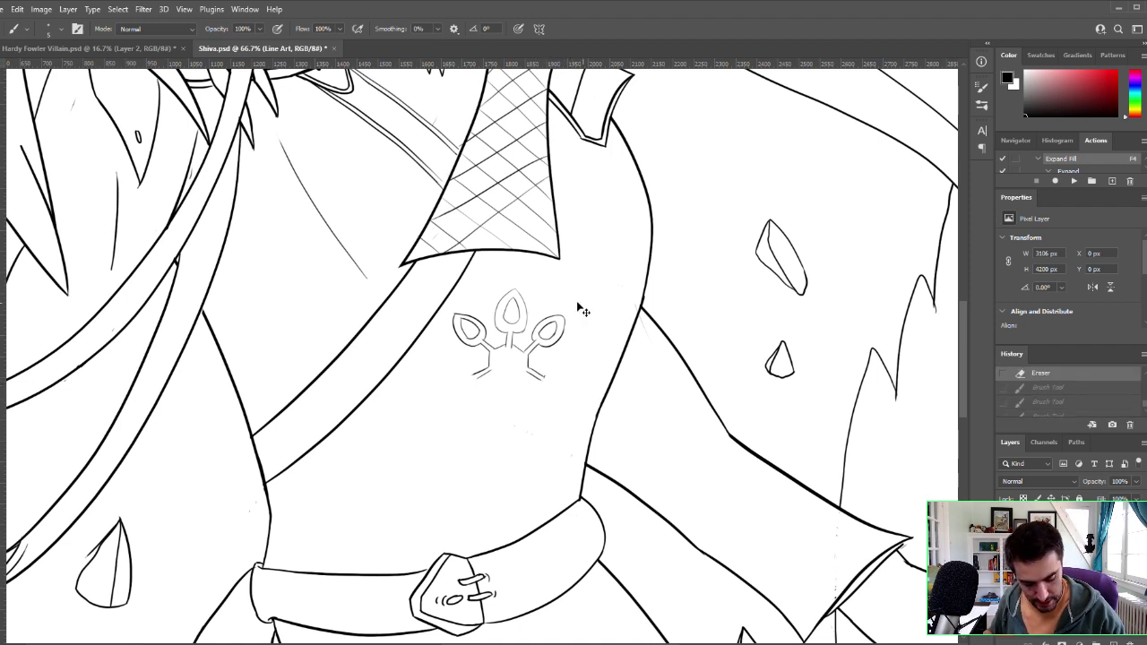
Step: Draw a narrower downward-tilted teardrop with a smaller one nested inside at the end of the lower-right branch, redoing strokes
mouse_move(543, 377)
mouse_down()
mouse_move(570, 393)
mouse_move(574, 372)
mouse_move(560, 374)
mouse_move(570, 405)
mouse_up()
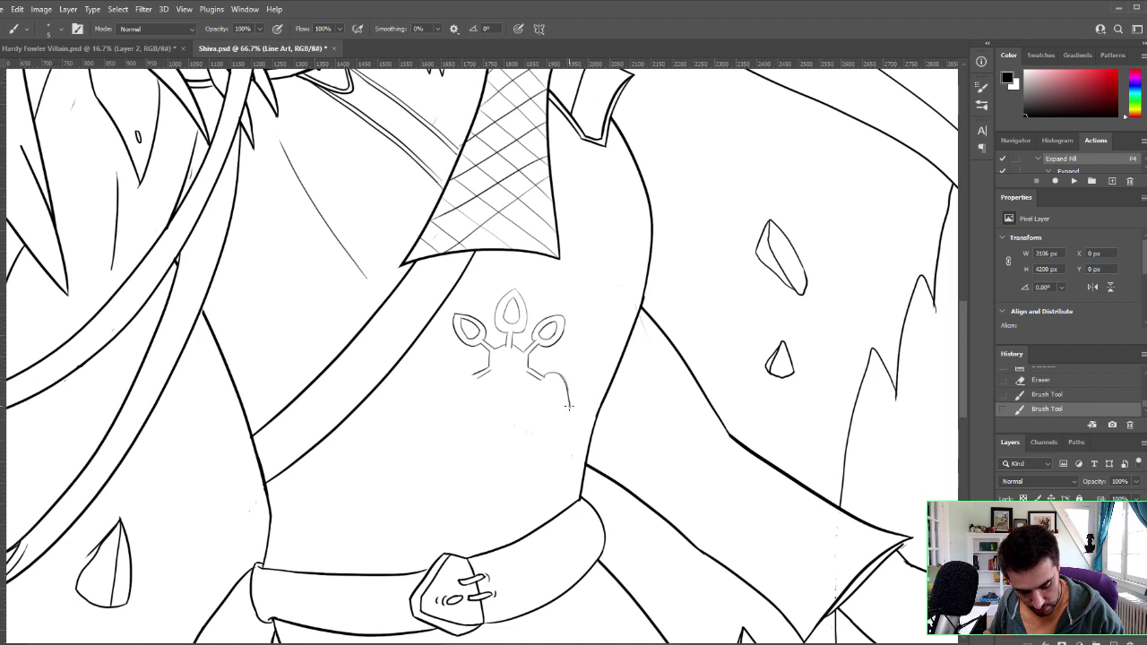
key(ctrl+z)
key(ctrl+z)
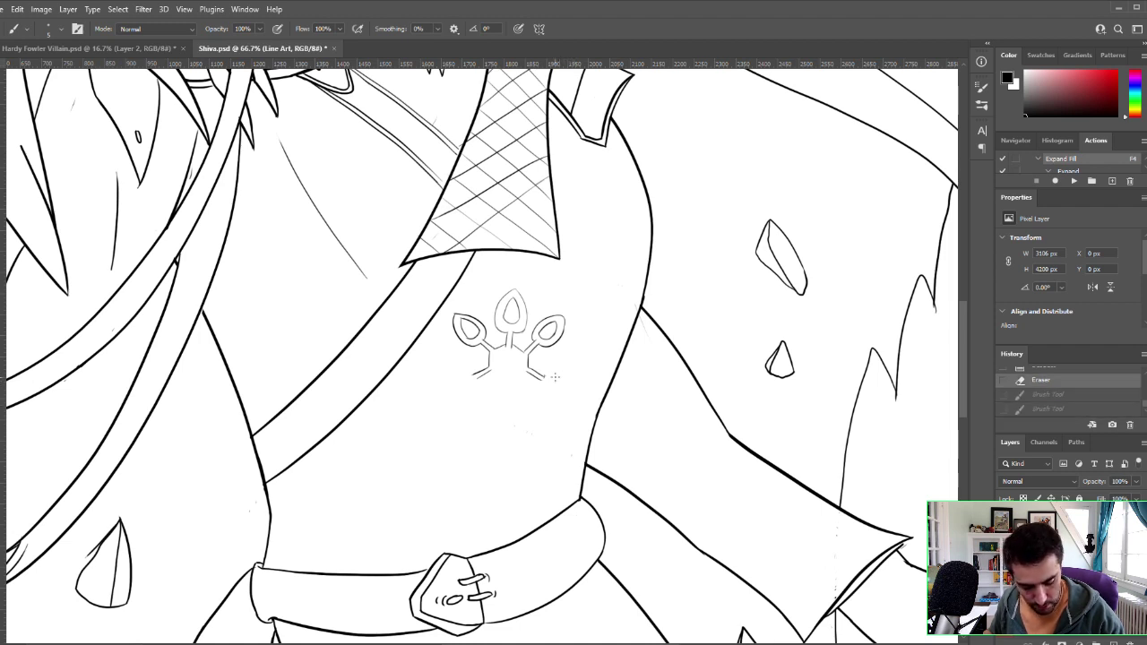
mouse_move(572, 401)
mouse_down()
mouse_move(545, 400)
mouse_move(574, 407)
mouse_move(558, 377)
mouse_move(564, 399)
mouse_up()
key(ctrl+z)
key(ctrl+z)
key(ctrl+z)
key(ctrl+z)
key(ctrl+z)
key(ctrl+z)
key(ctrl+z)
key(ctrl+z)
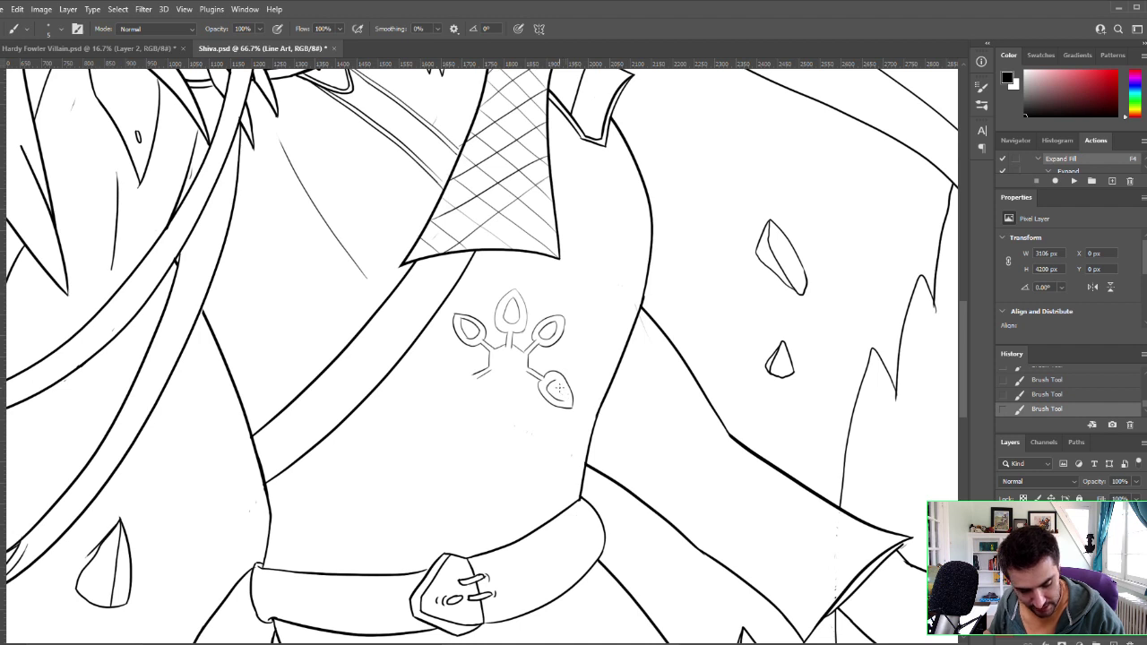
key(ctrl+z)
key(ctrl+shift+z)
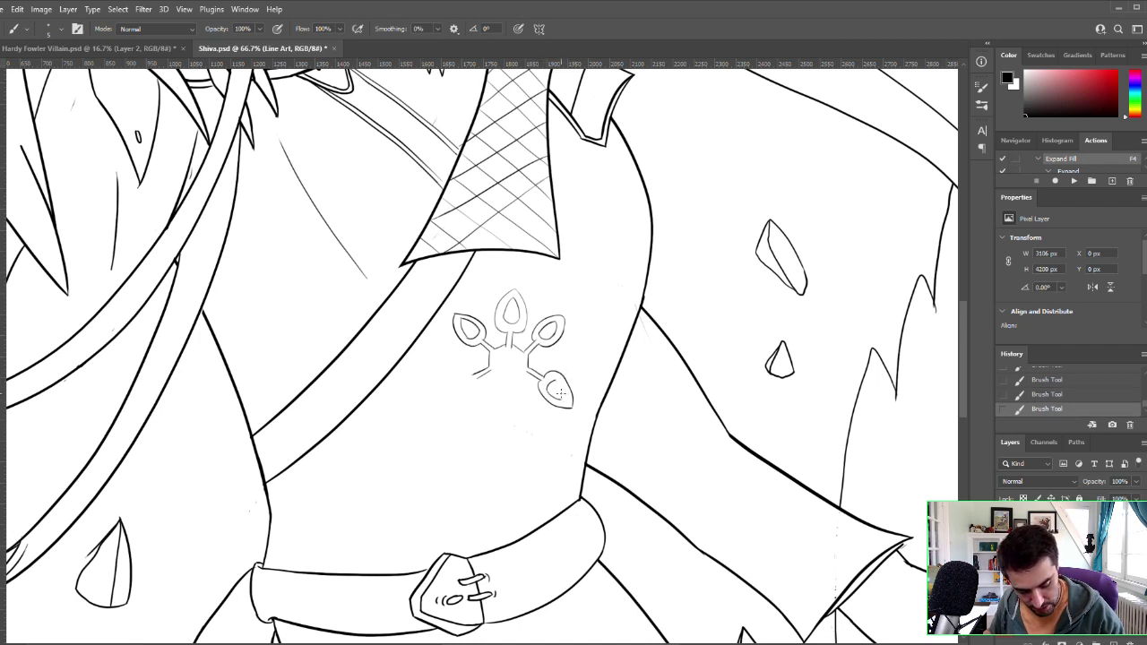
Step: Finish the small teardrop nested in the lower-right teardrop, checking its last stroke by undoing and redoing it
key(ctrl+z)
key(ctrl+shift+z)
key(ctrl+z)
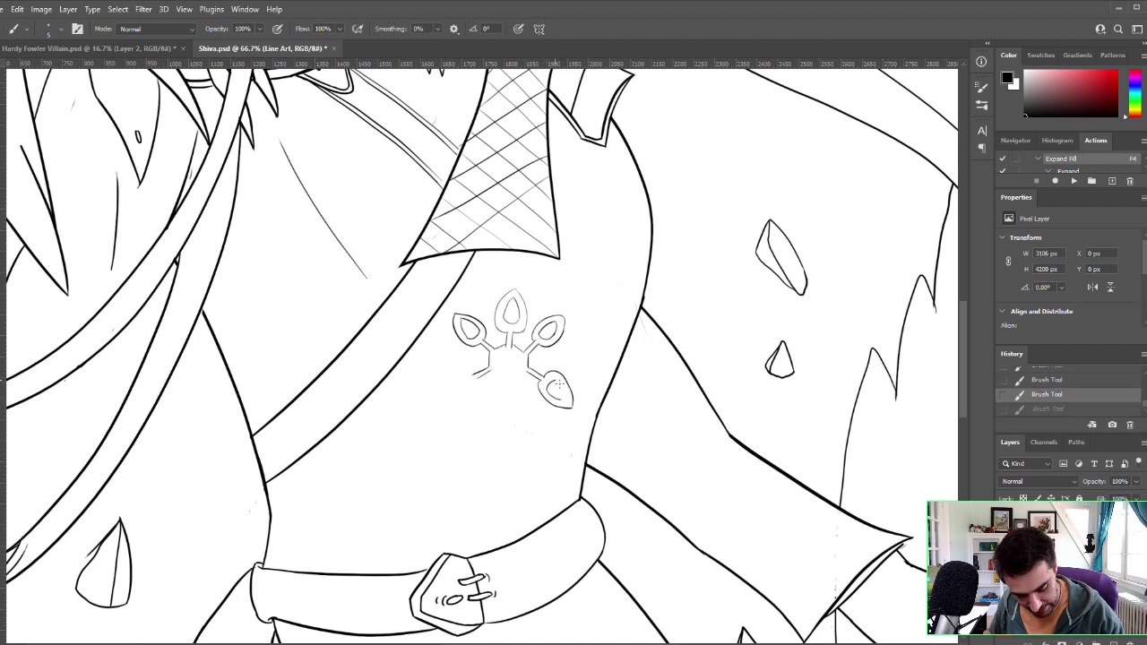
key(ctrl+shift+z)
key(ctrl+z)
key(ctrl+shift+z)
key(ctrl+z)
key(ctrl+shift+z)
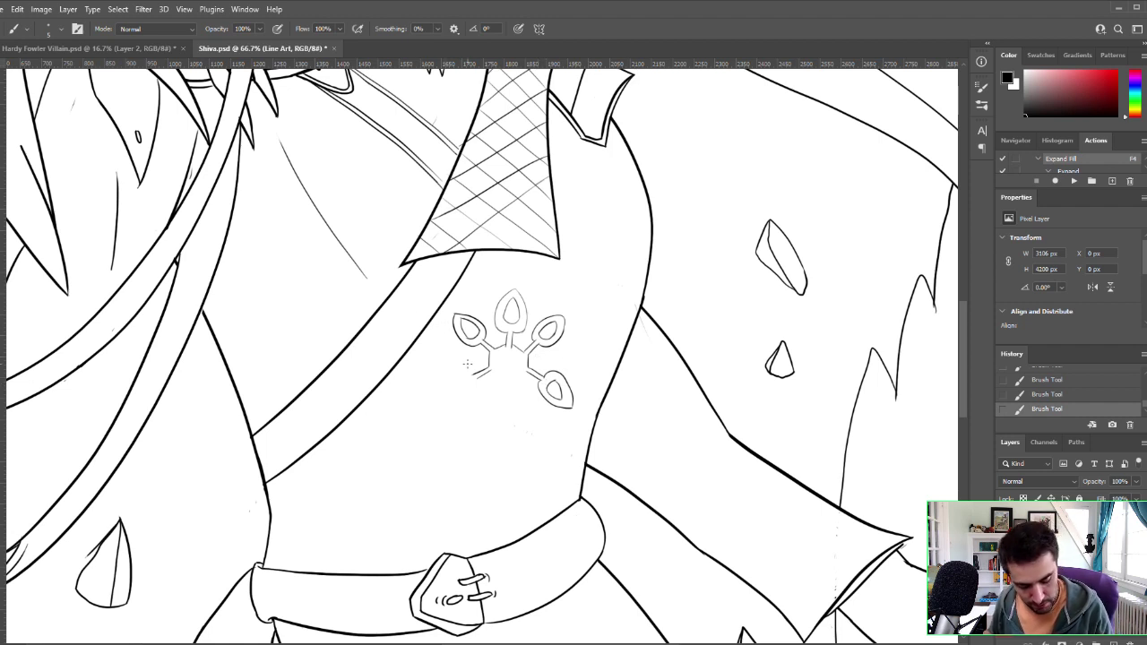
Step: Draw a short curved tip stroke at the outer end of the lower-left branch, redoing it to refine its angle
key(ctrl+z)
key(ctrl+shift+z)
key(ctrl+z)
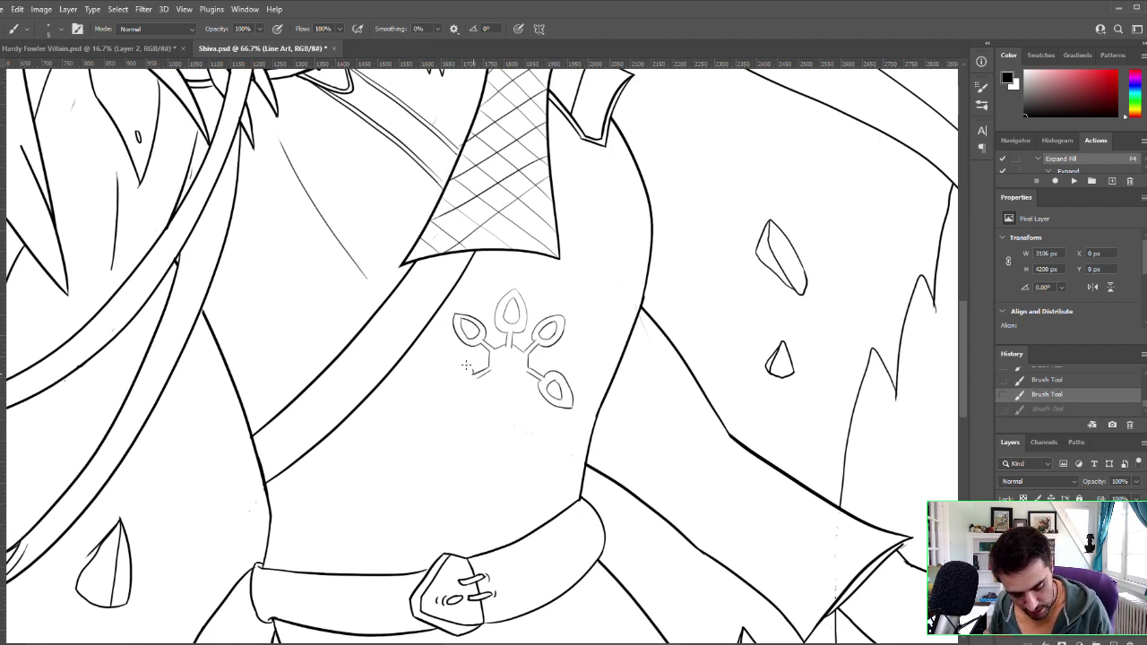
drag(465, 363, 477, 367)
key(ctrl+z)
key(ctrl+z)
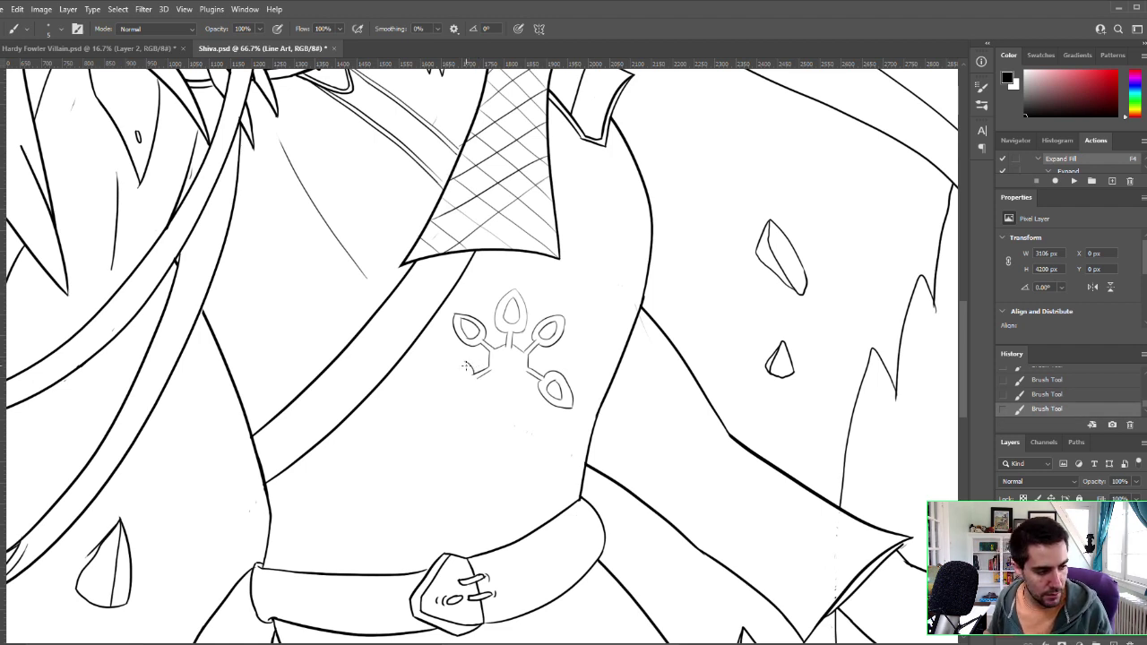
Step: Try a wide rounded teardrop outline sloping down from the end of the lower-left branch, redrawing its strokes
mouse_move(464, 364)
mouse_down()
mouse_move(449, 388)
mouse_move(469, 376)
mouse_move(436, 406)
mouse_move(465, 378)
mouse_move(434, 395)
mouse_move(461, 372)
mouse_move(433, 390)
mouse_move(451, 374)
mouse_move(436, 387)
mouse_move(484, 452)
mouse_move(434, 387)
mouse_move(476, 373)
mouse_up()
key(ctrl+z)
key(ctrl+z)
key(ctrl+z)
key(ctrl+z)
key(ctrl+z)
key(ctrl+z)
key(ctrl+z)
key(ctrl+z)
key(ctrl+z)
key(ctrl+z)
key(ctrl+z)
key(ctrl+z)
key(ctrl+z)
key(ctrl+z)
key(ctrl+z)
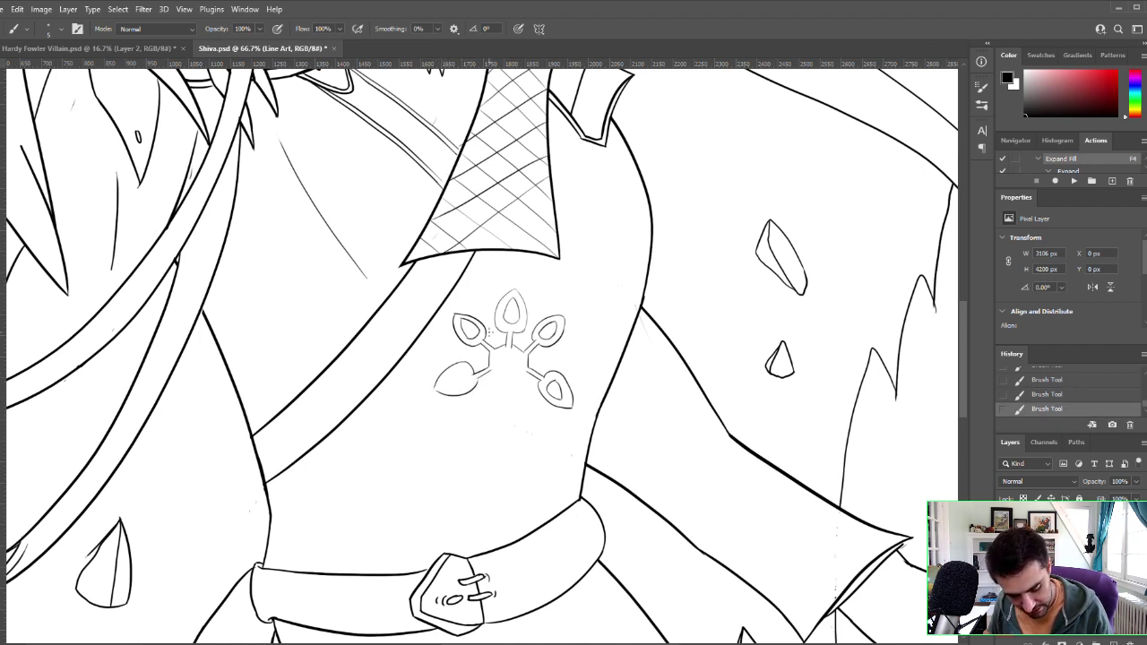
Step: Undo the wide teardrop back to its tip stroke and test a short stroke along the underside of the lower-left branch
key(ctrl+z)
key(ctrl+z)
key(ctrl+shift+z)
key(ctrl+shift+z)
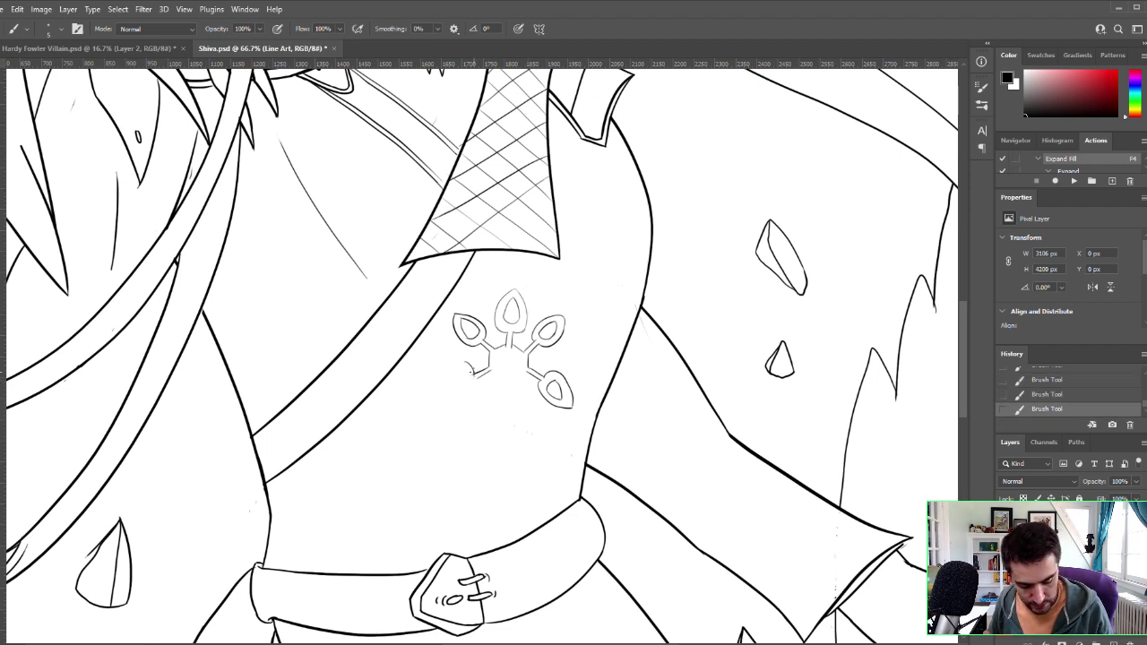
key(ctrl+z)
drag(475, 381, 491, 367)
key(ctrl+z)
key(ctrl+z)
key(ctrl+z)
key(ctrl+shift+z)
key(ctrl+shift+z)
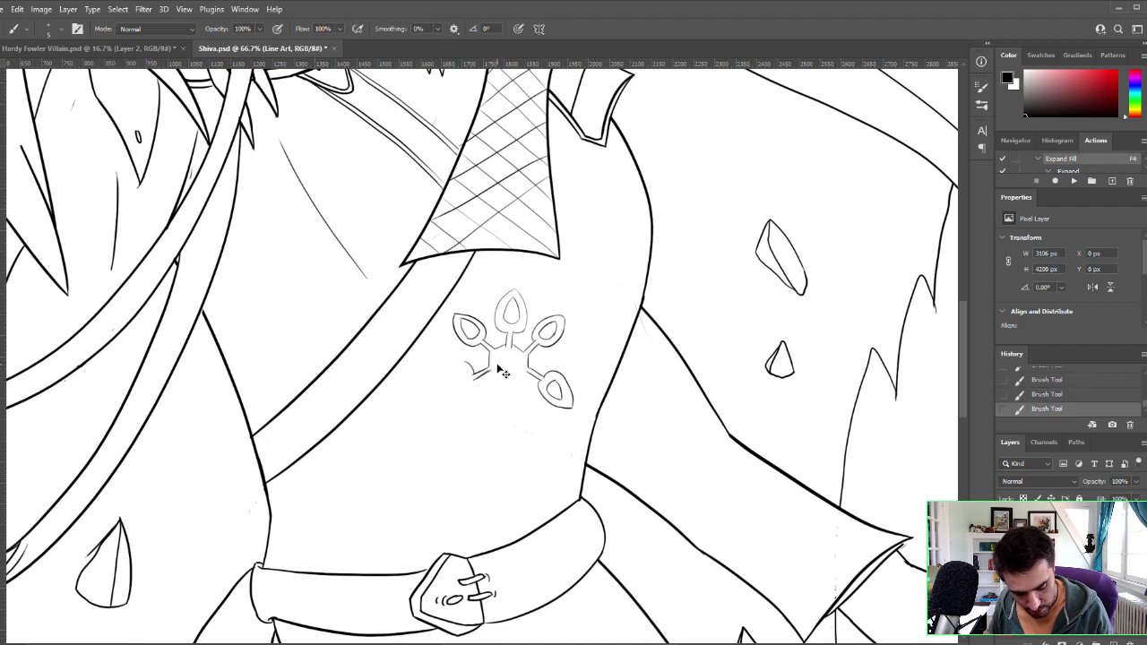
key(ctrl+z)
key(ctrl+z)
key(ctrl+shift+z)
key(ctrl+shift+z)
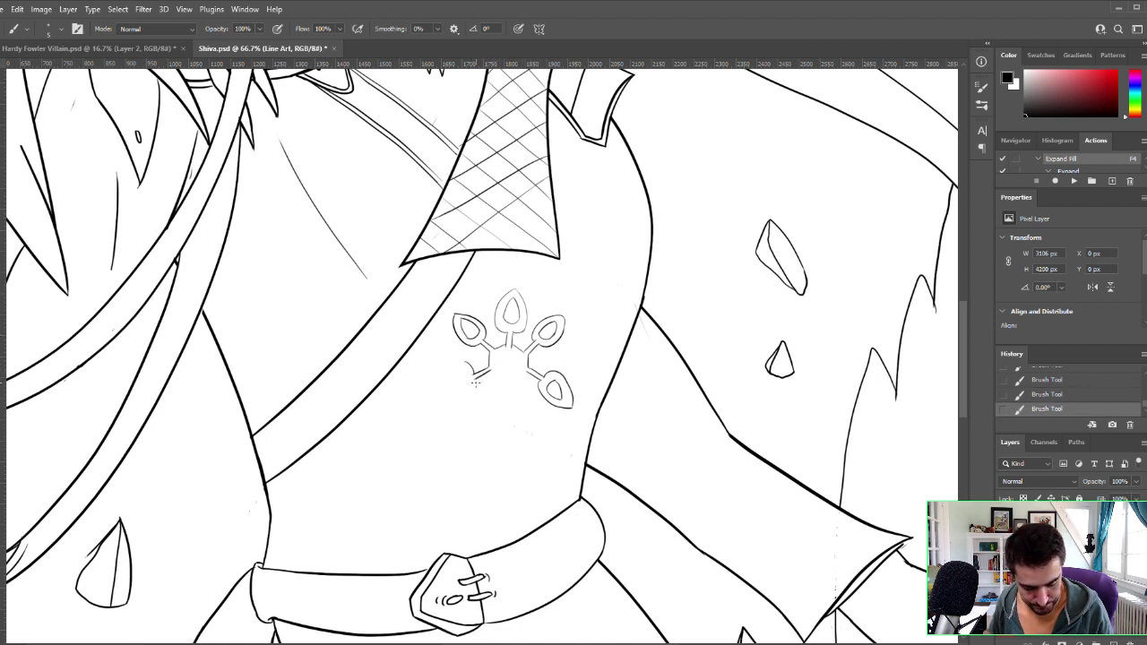
Step: Try a shorter lower-left teardrop built from a curve below the branch, an outer arch and a closing bottom stroke
key(ctrl+z)
drag(474, 378, 481, 390)
key(ctrl+z)
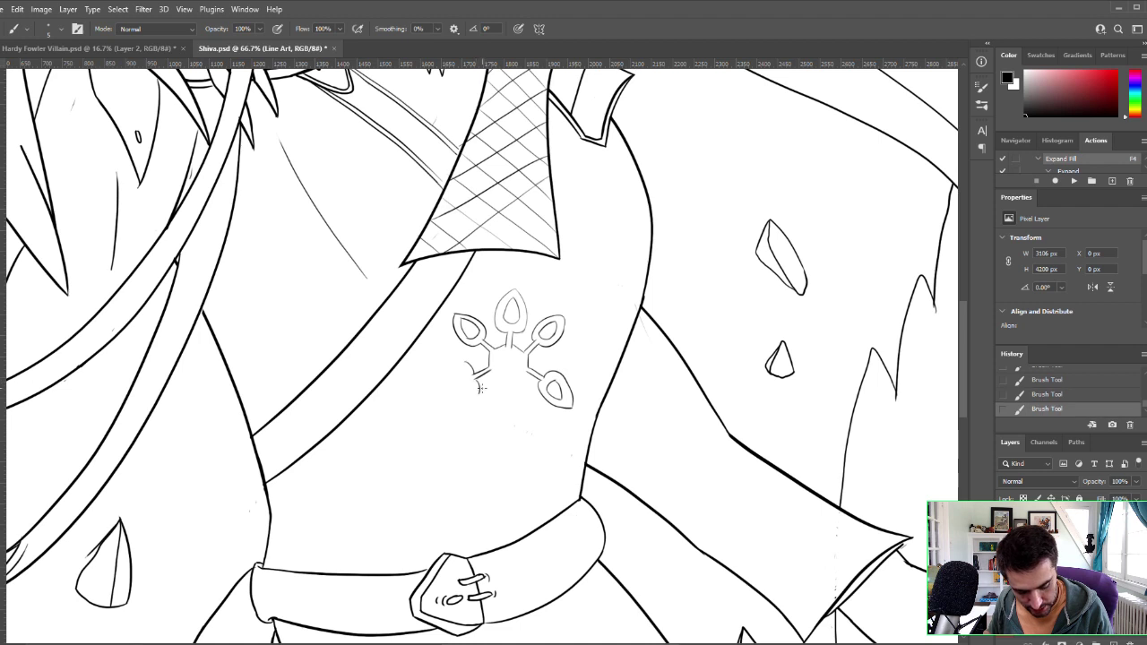
key(ctrl+z)
key(ctrl+shift+z)
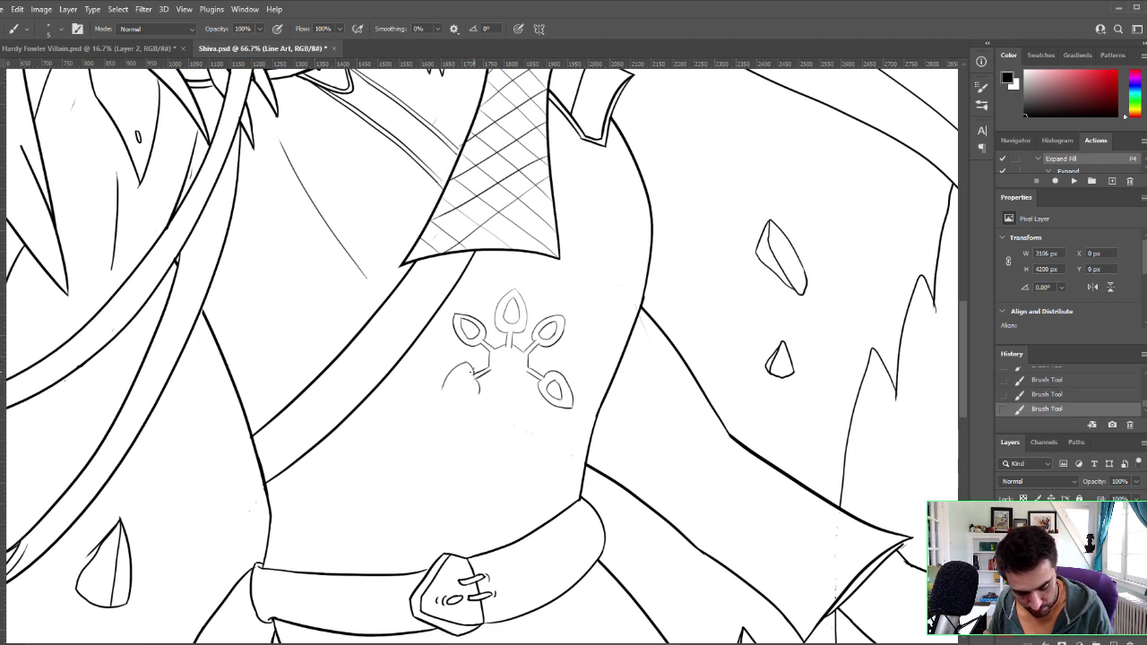
key(ctrl+z)
mouse_move(452, 370)
mouse_down()
mouse_move(447, 399)
mouse_move(457, 366)
mouse_move(464, 360)
mouse_move(443, 395)
mouse_move(480, 361)
mouse_move(451, 404)
mouse_move(442, 400)
mouse_move(468, 386)
mouse_move(441, 400)
mouse_move(479, 390)
mouse_up()
key(ctrl+z)
key(ctrl+z)
key(ctrl+z)
key(ctrl+z)
key(ctrl+z)
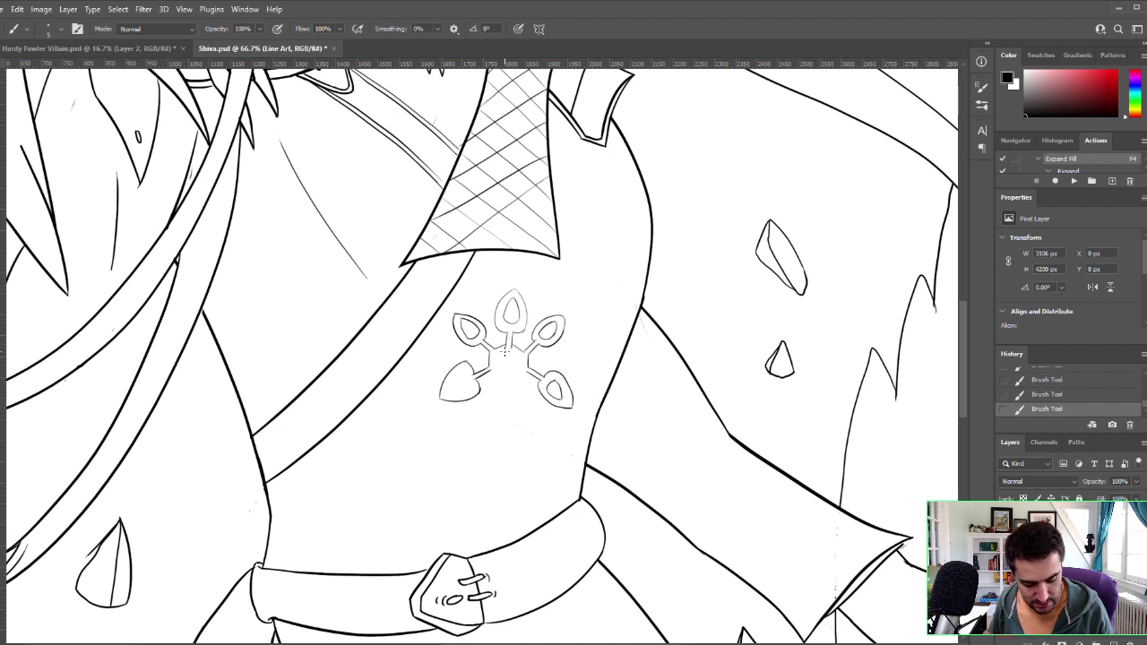
Step: Undo the outer arch and bottom stroke of the lower-left teardrop and redraw them narrower
key(ctrl+z)
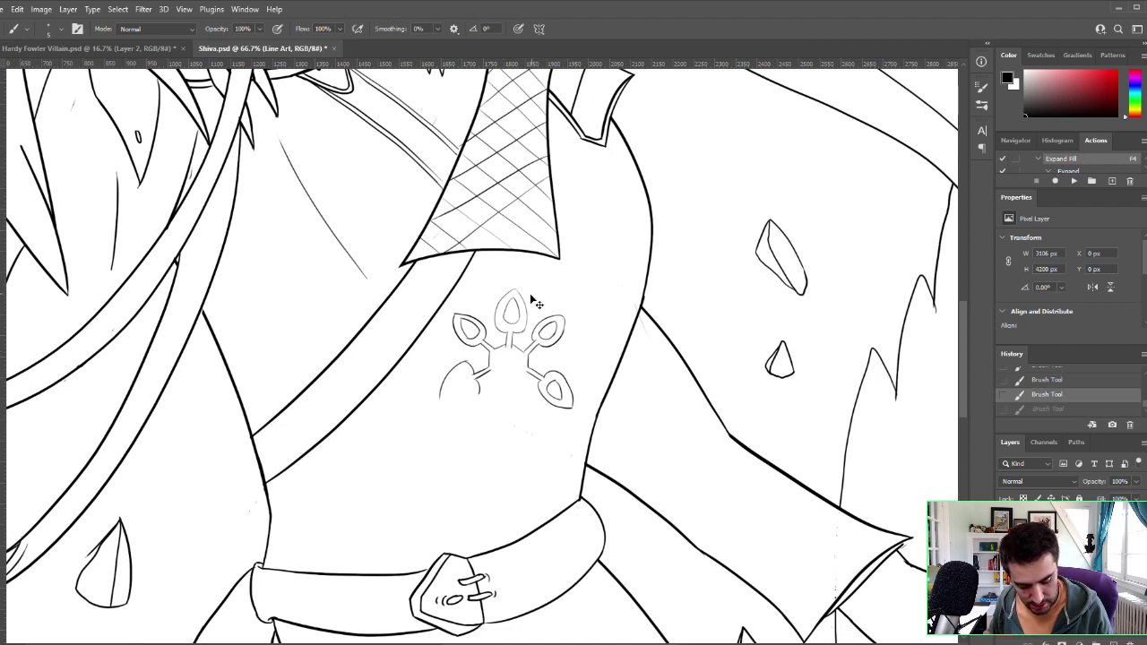
key(ctrl+z)
drag(468, 362, 457, 387)
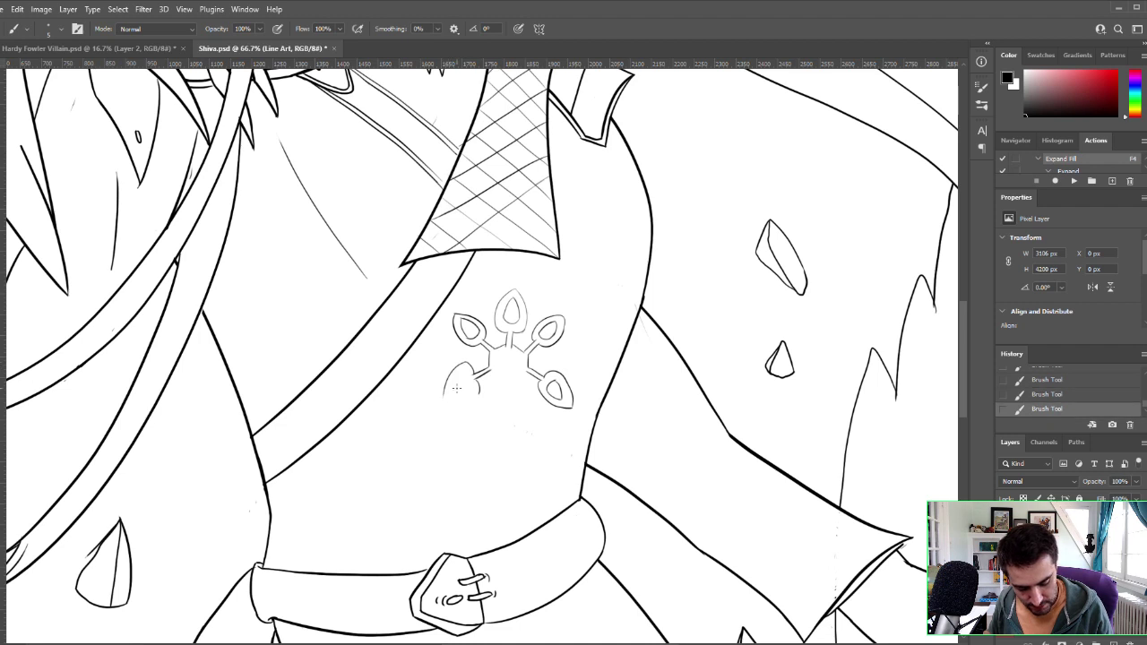
key(ctrl+z)
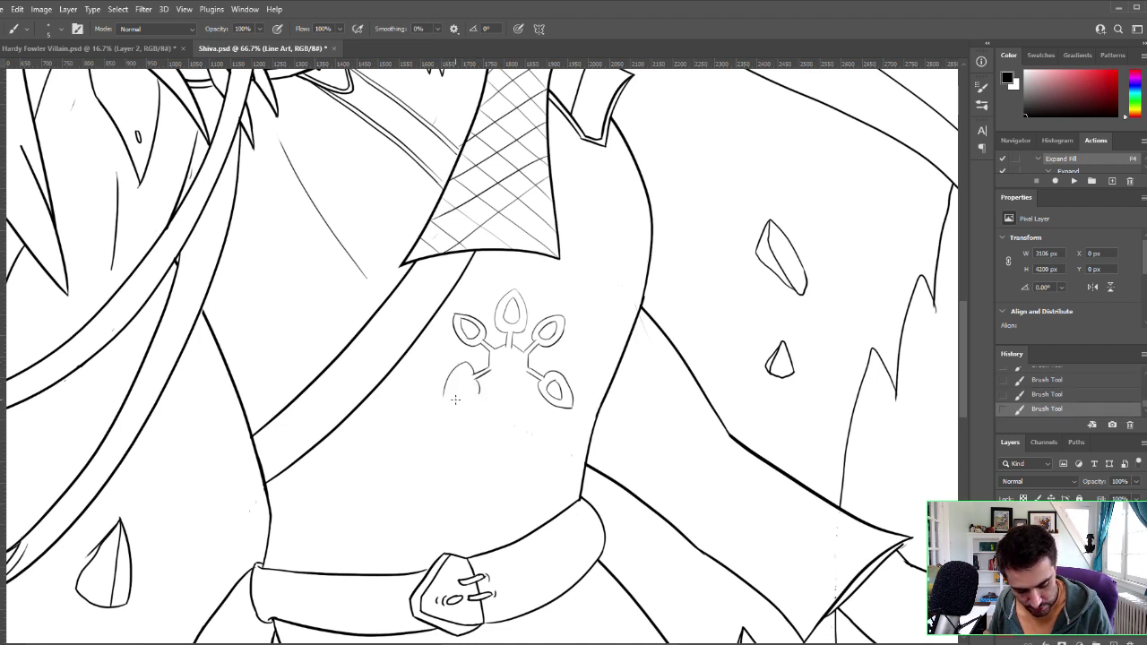
key(ctrl+z)
mouse_move(465, 365)
mouse_down()
mouse_move(451, 405)
mouse_move(465, 364)
mouse_move(449, 400)
mouse_move(476, 380)
mouse_move(454, 397)
mouse_move(478, 391)
mouse_move(495, 349)
mouse_move(467, 400)
mouse_move(449, 398)
mouse_move(476, 391)
mouse_move(461, 395)
mouse_move(483, 375)
mouse_move(467, 378)
mouse_move(466, 363)
mouse_move(442, 398)
mouse_move(479, 370)
mouse_move(445, 375)
mouse_move(477, 384)
mouse_move(445, 394)
mouse_move(474, 389)
mouse_up()
key(ctrl+z)
key(ctrl+z)
key(ctrl+z)
key(ctrl+z)
key(ctrl+z)
key(ctrl+z)
key(ctrl+z)
key(ctrl+z)
key(ctrl+z)
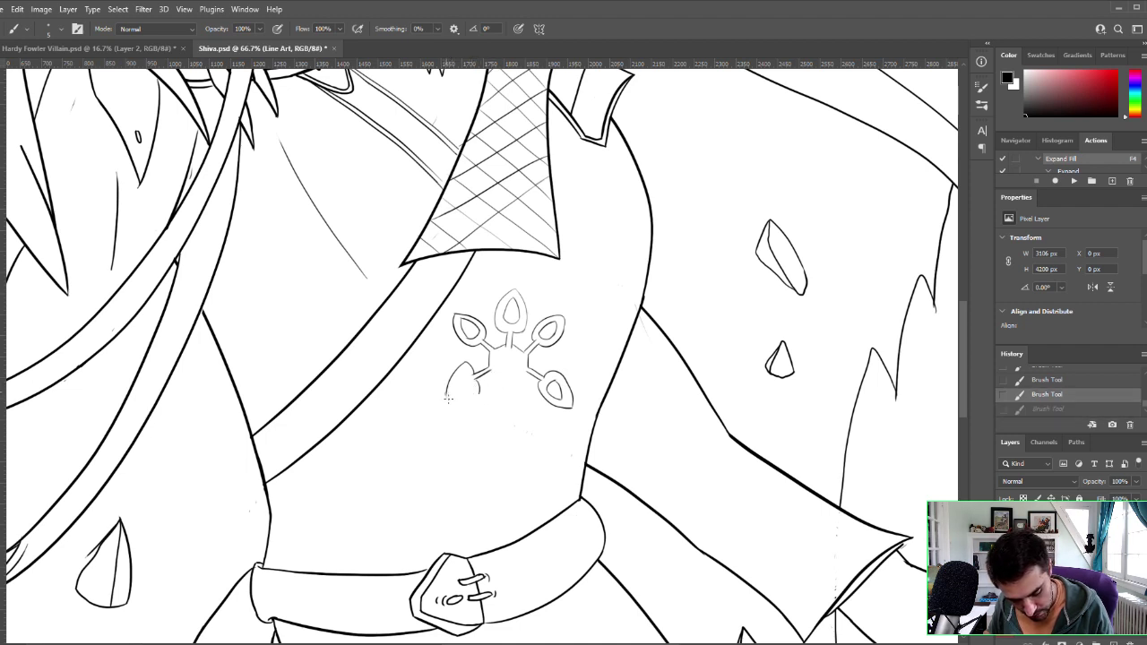
key(ctrl+shift+z)
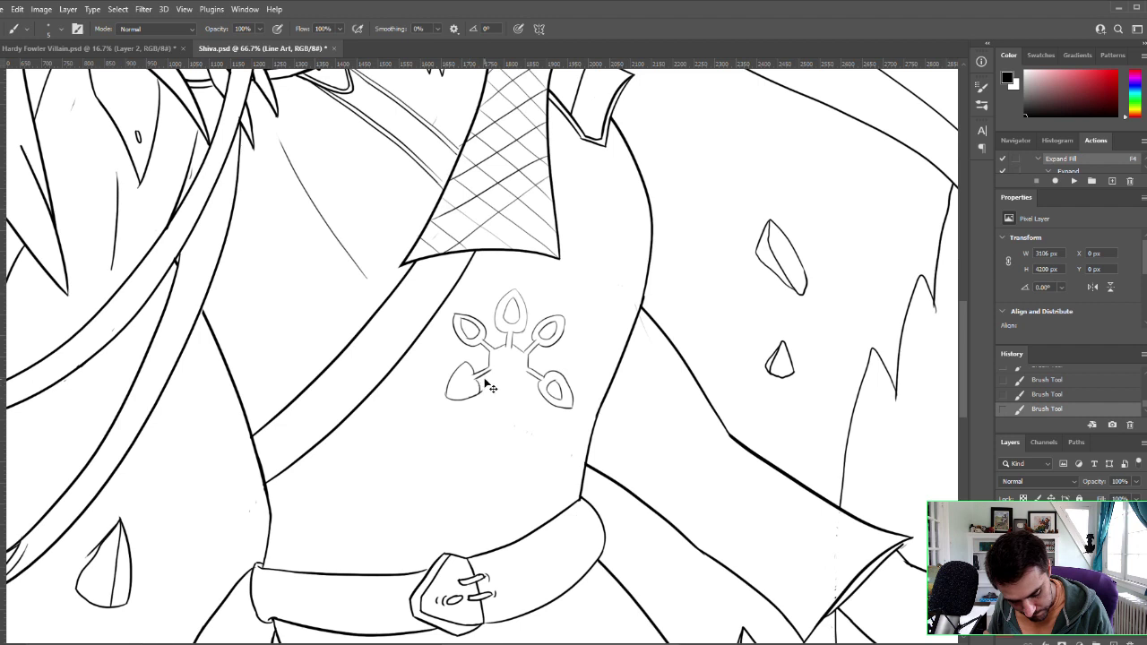
Step: Redraw the bottom curve that closes the narrower lower-left teardrop
key(ctrl+z)
key(ctrl+z)
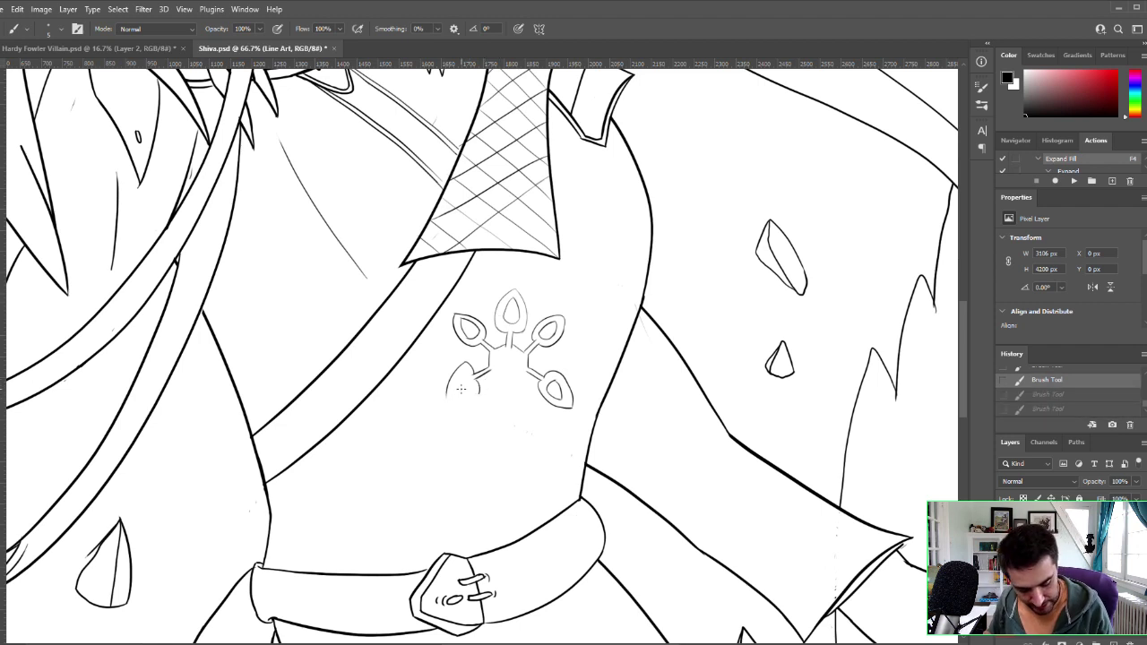
drag(448, 391, 480, 393)
key(ctrl+z)
key(ctrl+z)
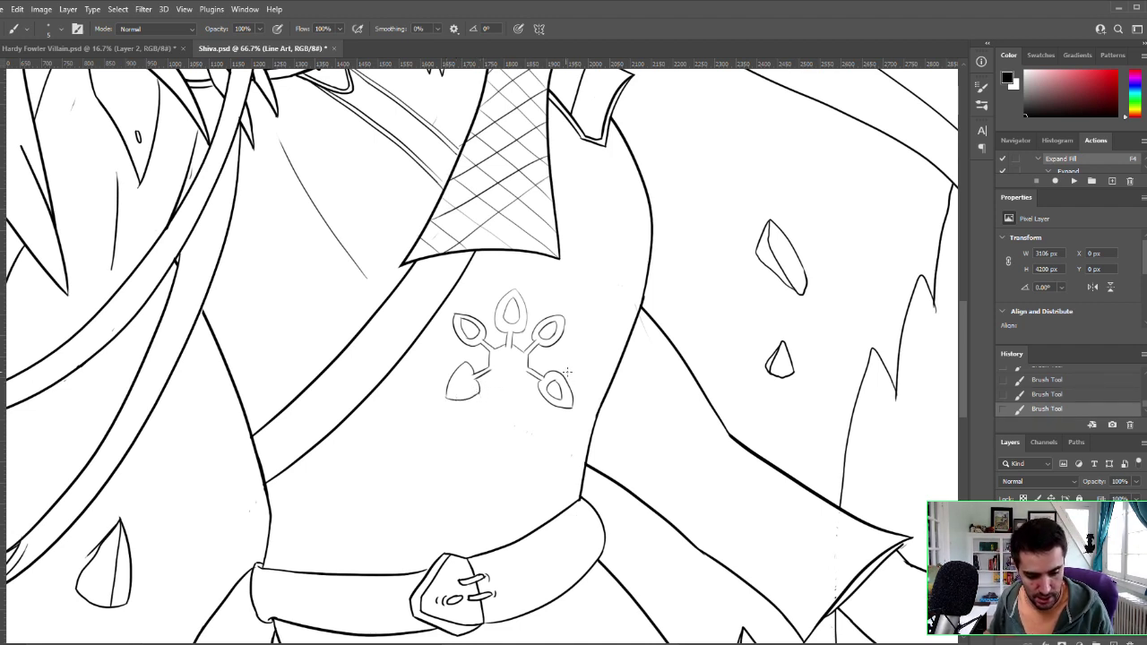
Step: Draw a smaller teardrop nested inside the lower-left teardrop, redoing its strokes to fit the outline
key(ctrl+z)
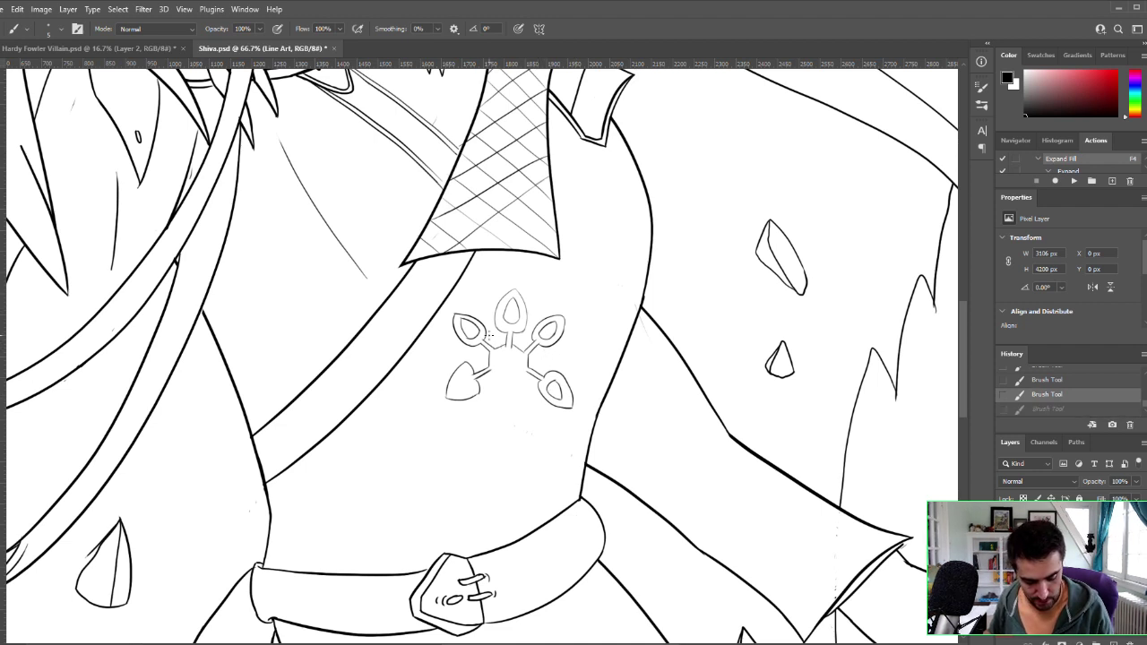
key(ctrl+z)
mouse_move(447, 398)
mouse_down()
mouse_move(469, 398)
mouse_move(479, 386)
mouse_move(452, 392)
mouse_move(472, 384)
mouse_up()
key(ctrl+z)
key(ctrl+z)
key(ctrl+z)
key(ctrl+z)
key(ctrl+z)
key(ctrl+z)
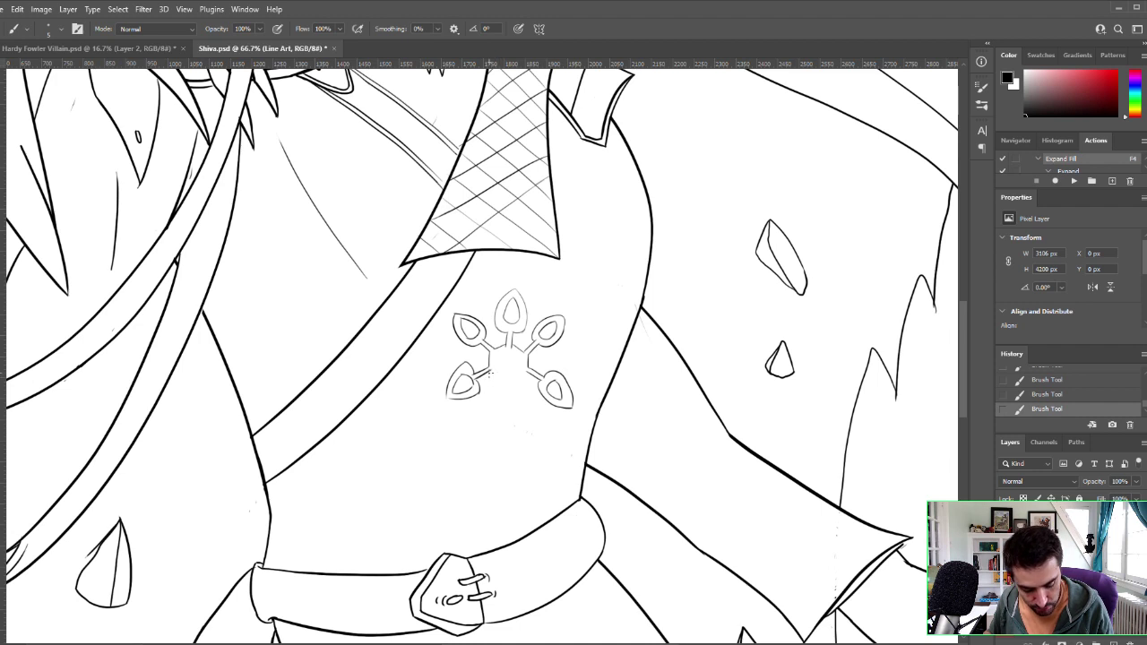
Step: Try short strokes running inward from the lower-left corner of the emblem's central hub
key(ctrl+z)
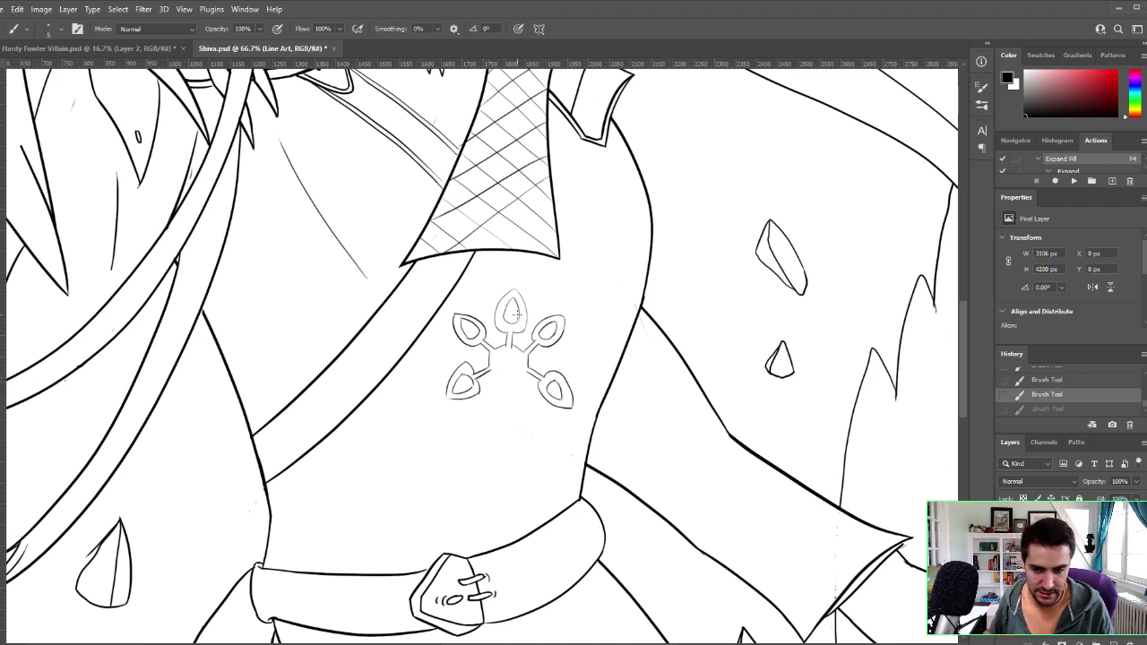
drag(490, 370, 498, 381)
key(ctrl+z)
key(ctrl+z)
key(ctrl+z)
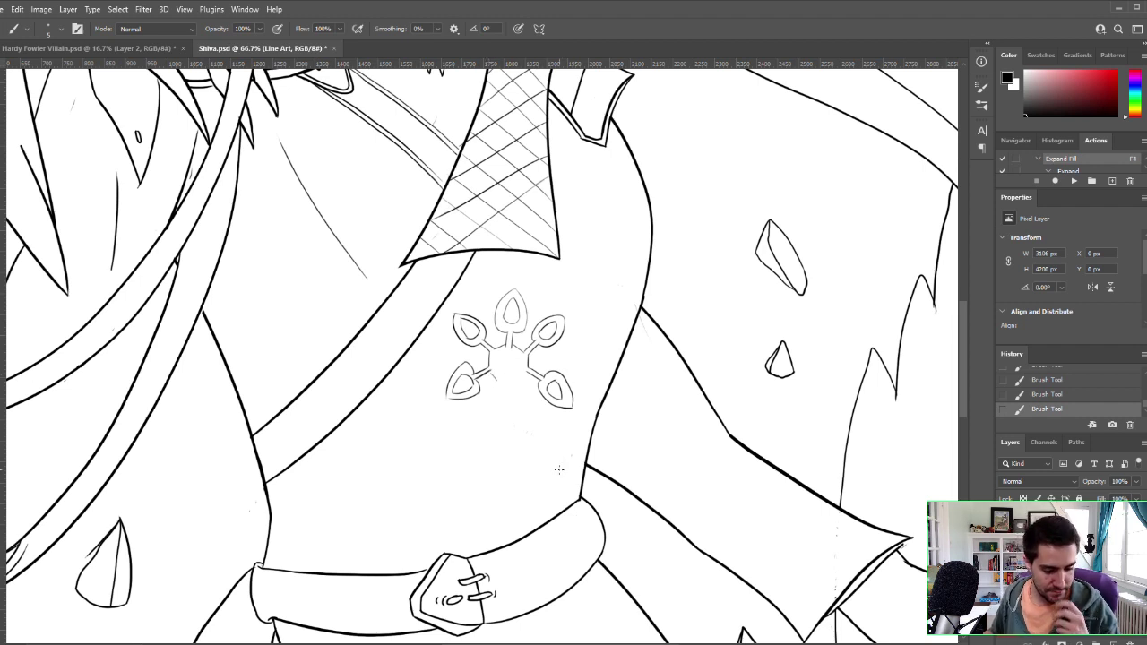
key(ctrl+z)
mouse_move(490, 372)
mouse_down()
mouse_move(496, 386)
mouse_move(502, 371)
mouse_up()
key(ctrl+z)
key(ctrl+z)
key(ctrl+z)
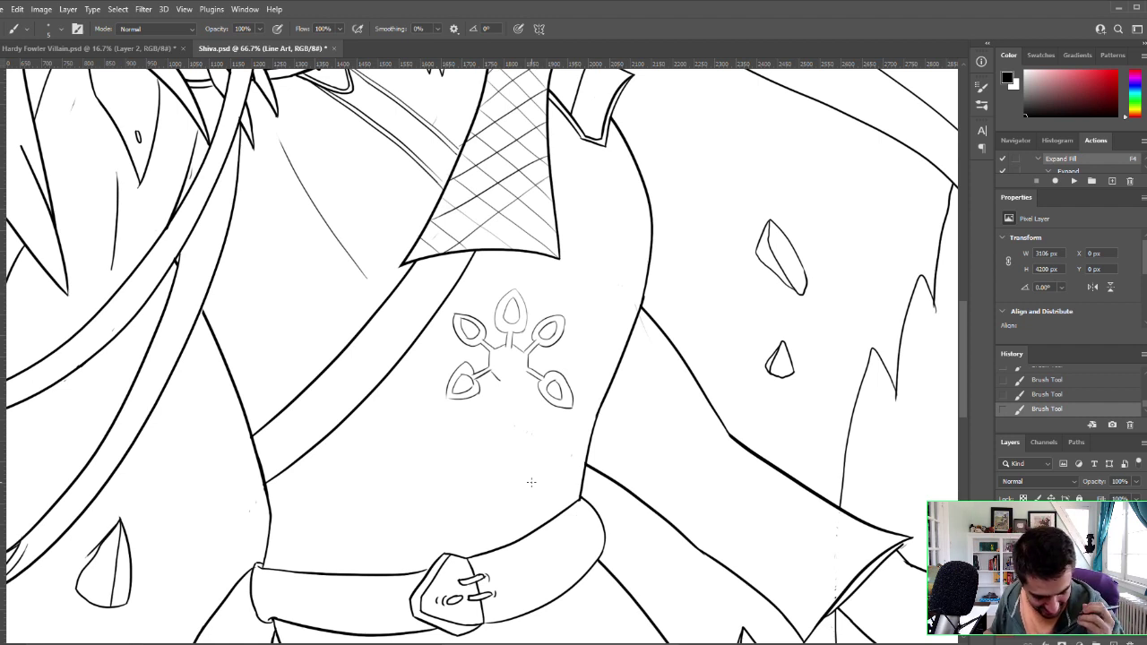
Step: Undo the central hub strokes and the lower-left nested teardrops back to the short tip stroke
key(ctrl+z)
key(ctrl+z)
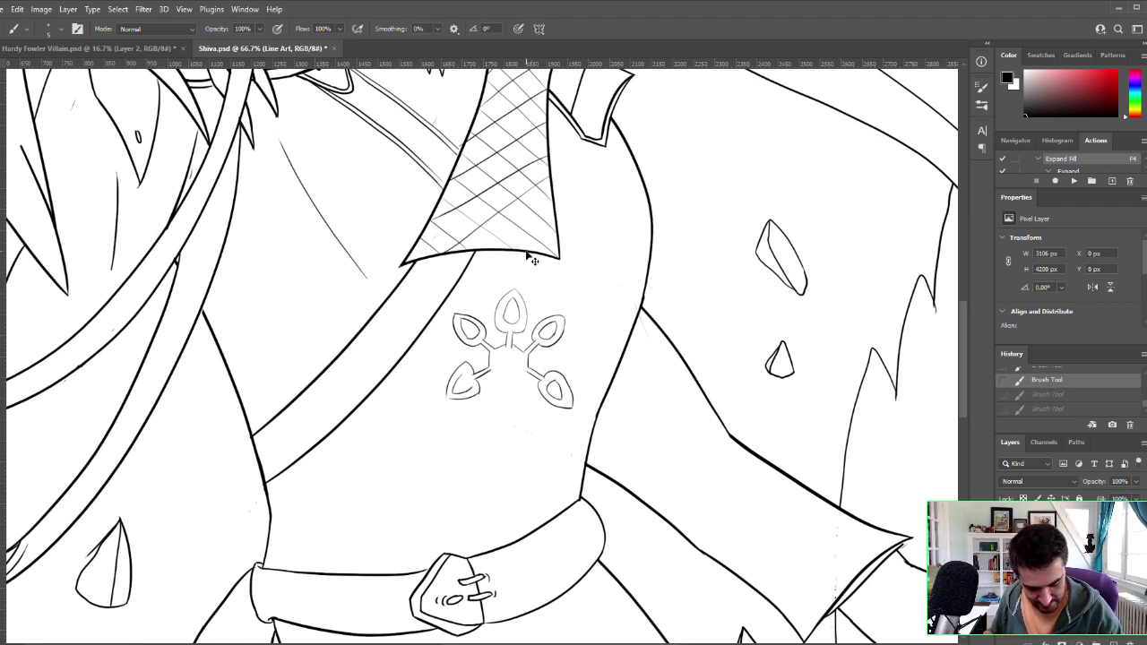
key(ctrl+z)
key(ctrl+z)
key(ctrl+z)
key(ctrl+z)
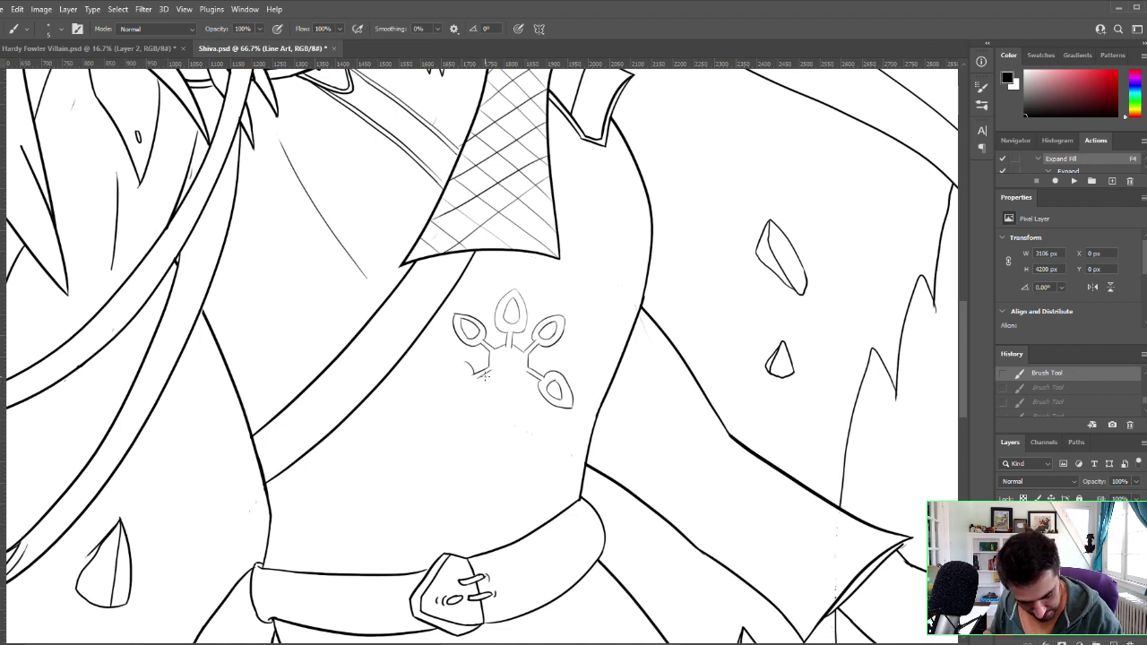
Step: Erase the leftover tip stroke at the end of the lower-left branch and return to the Brush tool
key(e)
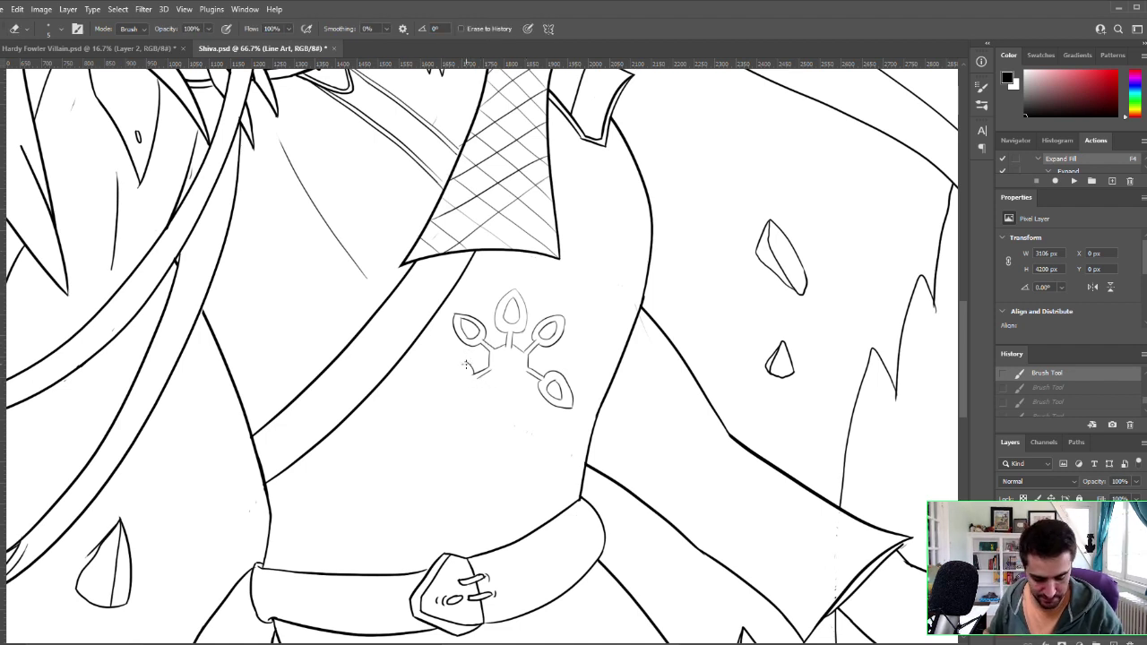
drag(473, 365, 477, 369)
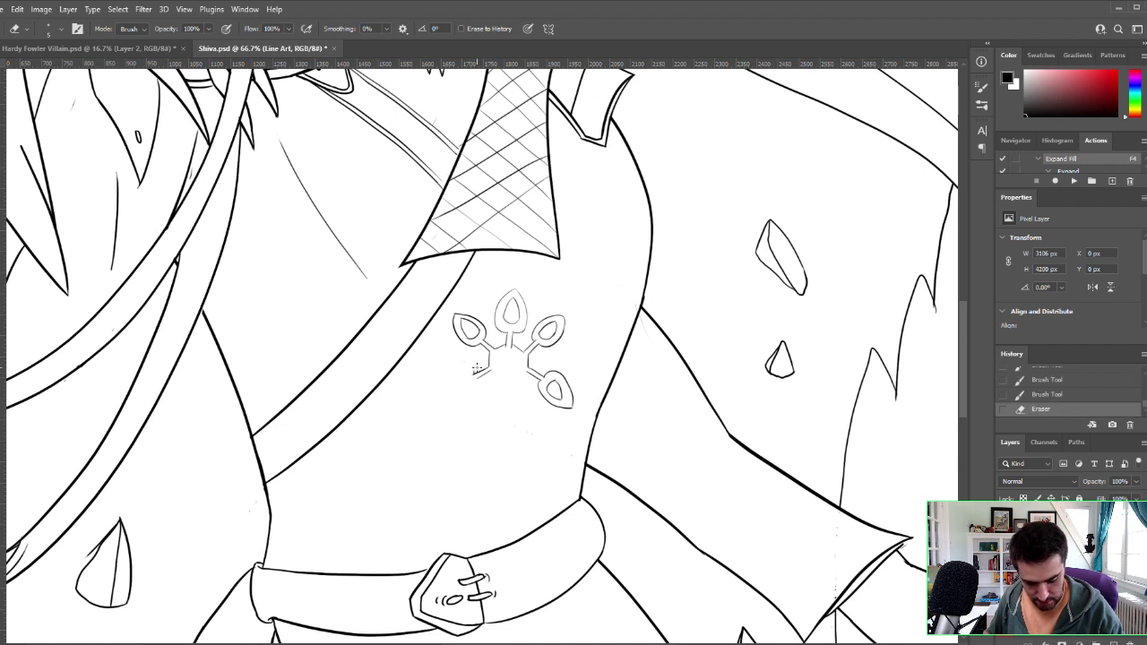
click(466, 381)
key(b)
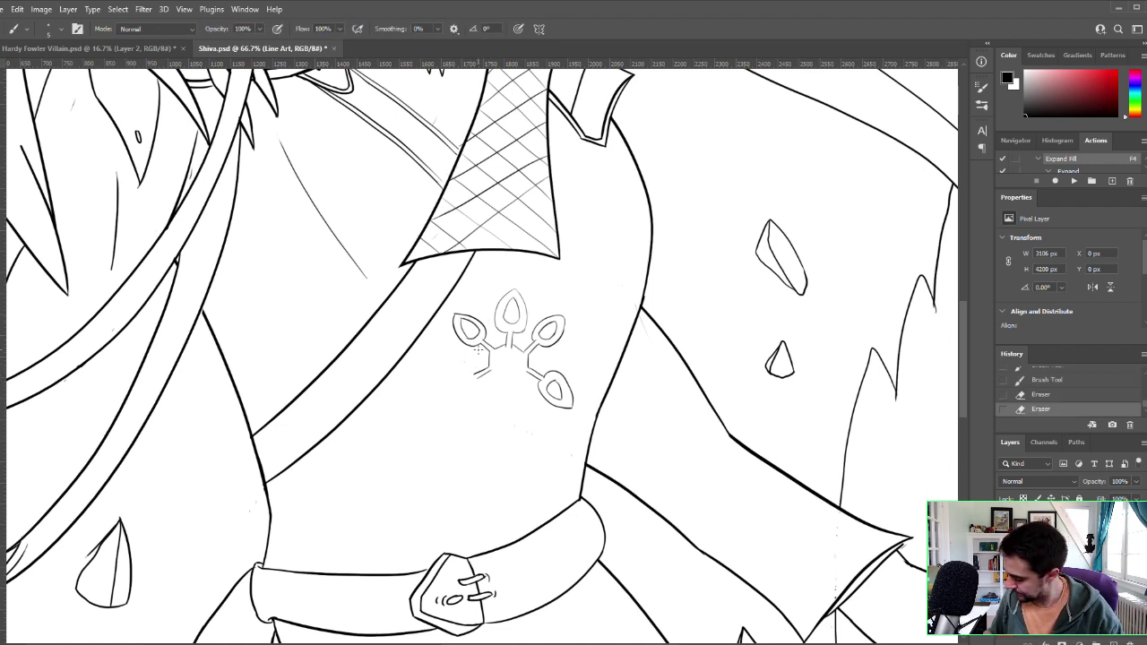
Step: Draw short curves on both sides of the lower-left branch's end to start a new downward-tilted teardrop
mouse_move(478, 379)
mouse_down()
mouse_move(484, 396)
mouse_move(475, 374)
mouse_up()
key(ctrl+z)
key(ctrl+z)
key(ctrl+z)
key(ctrl+z)
key(ctrl+z)
key(ctrl+z)
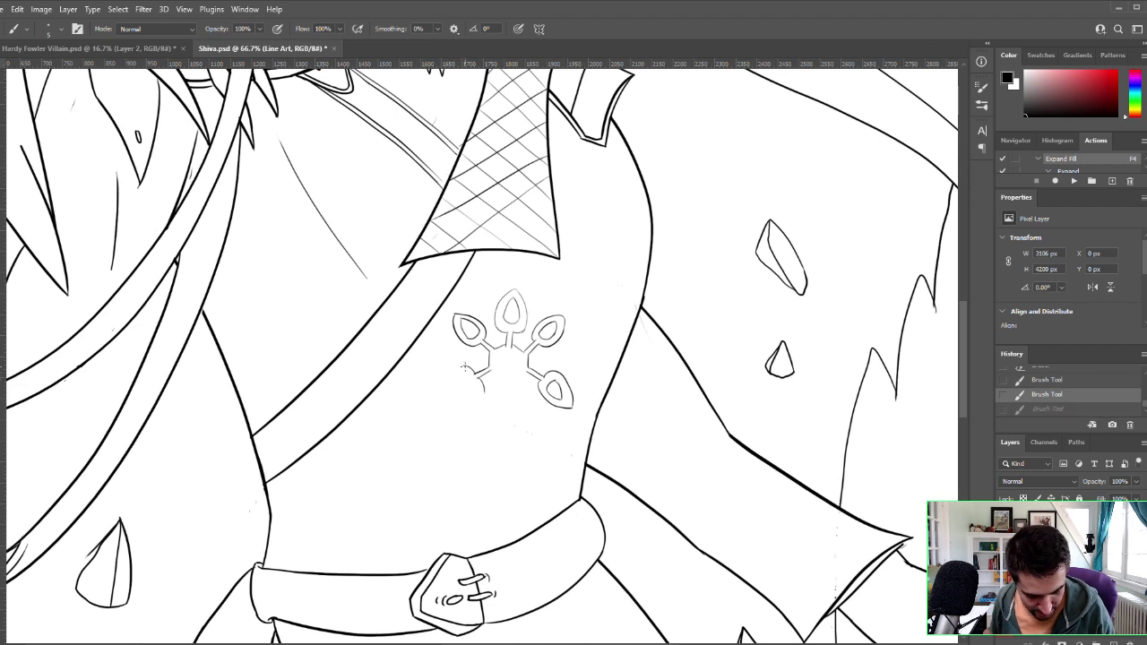
Step: Try different outer arches for the lower-left teardrop, comparing the emblem with and without the stroke
drag(462, 366, 447, 400)
key(ctrl+z)
key(ctrl+z)
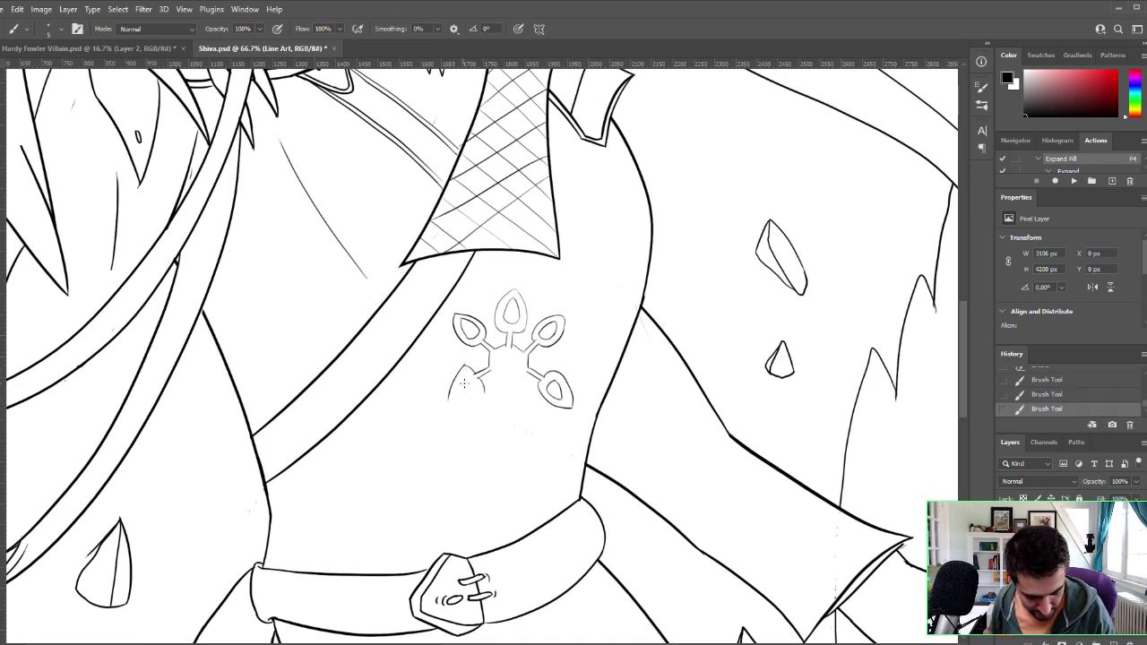
key(ctrl+z)
key(ctrl+shift+z)
key(ctrl+z)
key(ctrl+shift+z)
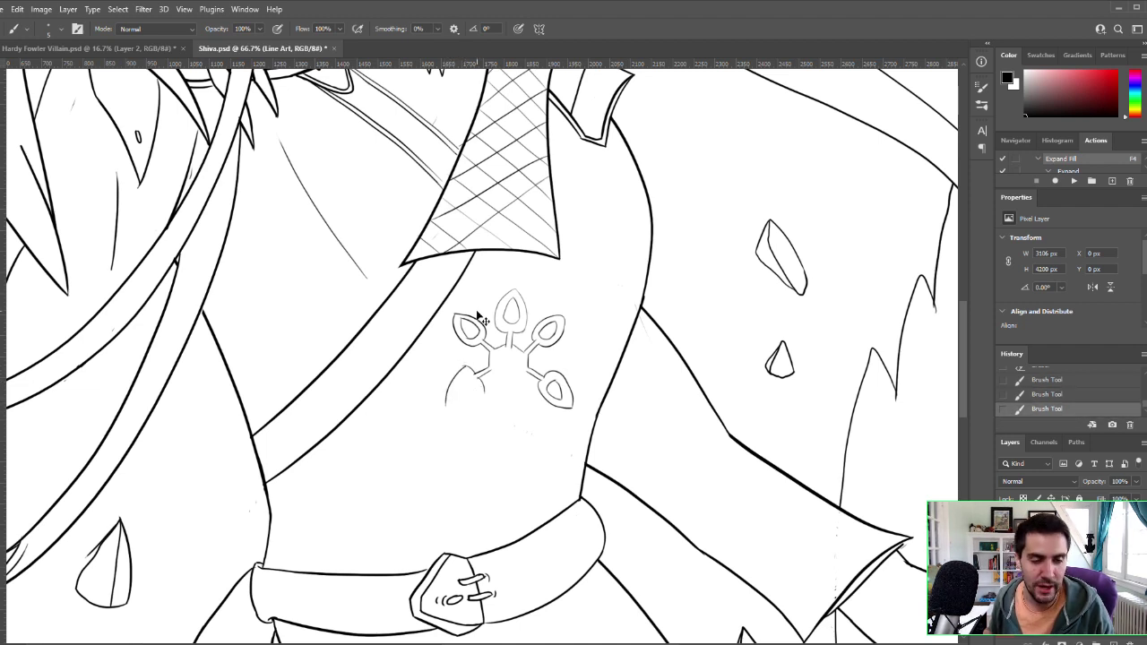
key(ctrl+z)
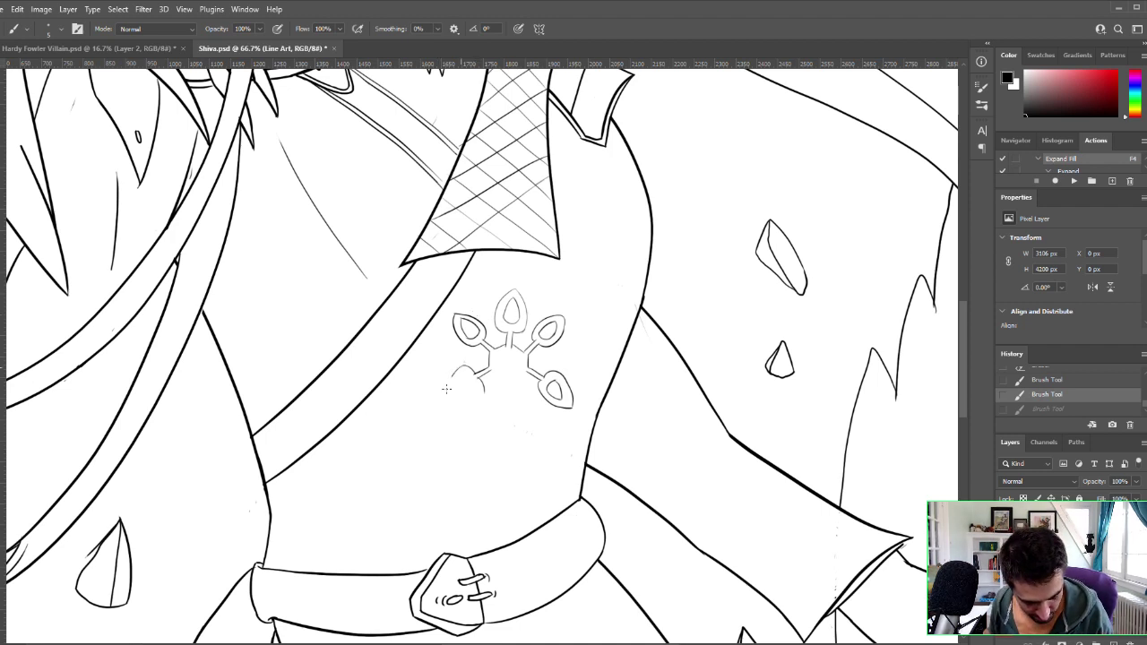
key(ctrl+shift+z)
key(ctrl+z)
key(ctrl+shift+z)
key(ctrl+z)
key(ctrl+shift+z)
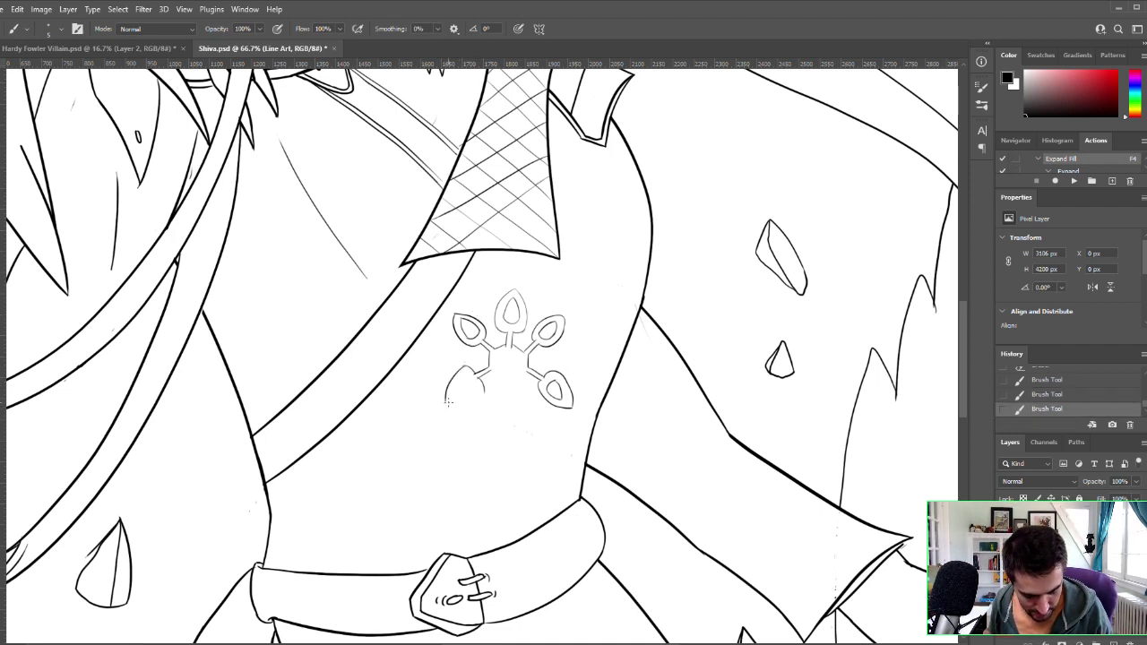
key(ctrl+z)
key(ctrl+shift+z)
key(ctrl+z)
Step: Draw the teardrop's outer arch and close it with a bottom curve into a narrow shape pointing down and outward
mouse_move(464, 366)
mouse_down()
mouse_move(446, 402)
mouse_move(480, 392)
mouse_move(472, 400)
mouse_up()
key(ctrl+z)
key(ctrl+z)
key(ctrl+z)
key(ctrl+z)
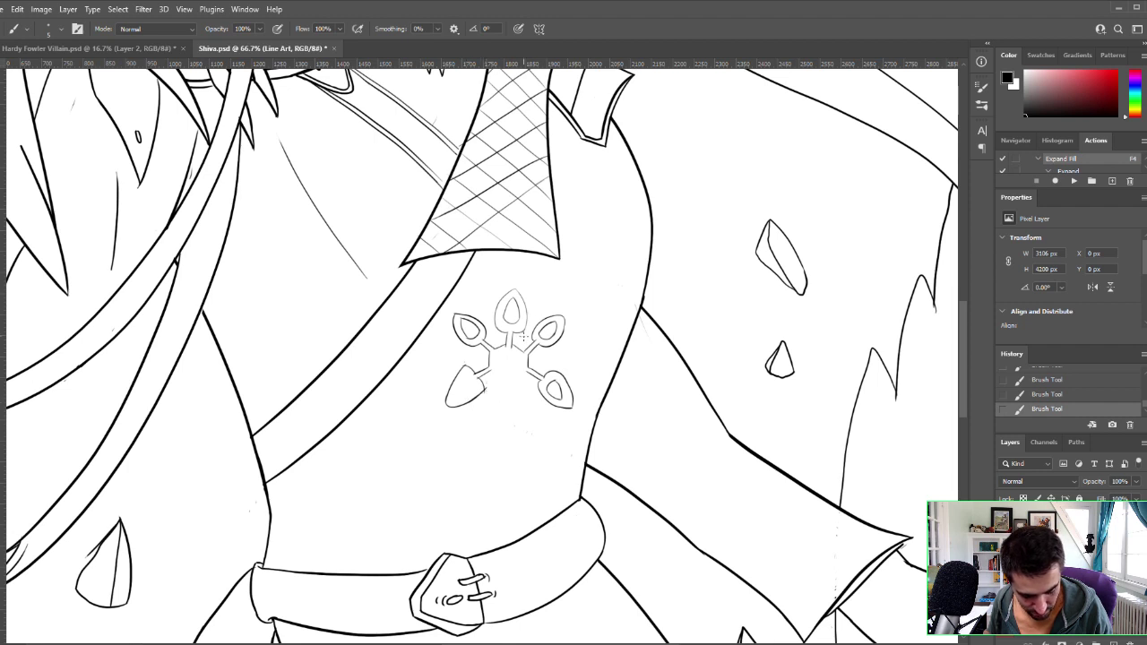
Step: Redraw the closing curve of the lower-left teardrop and erase the stray line where the strokes meet
key(ctrl+z)
mouse_move(469, 401)
mouse_down()
mouse_move(484, 379)
mouse_move(484, 390)
mouse_up()
key(ctrl+z)
key(e)
key(b)
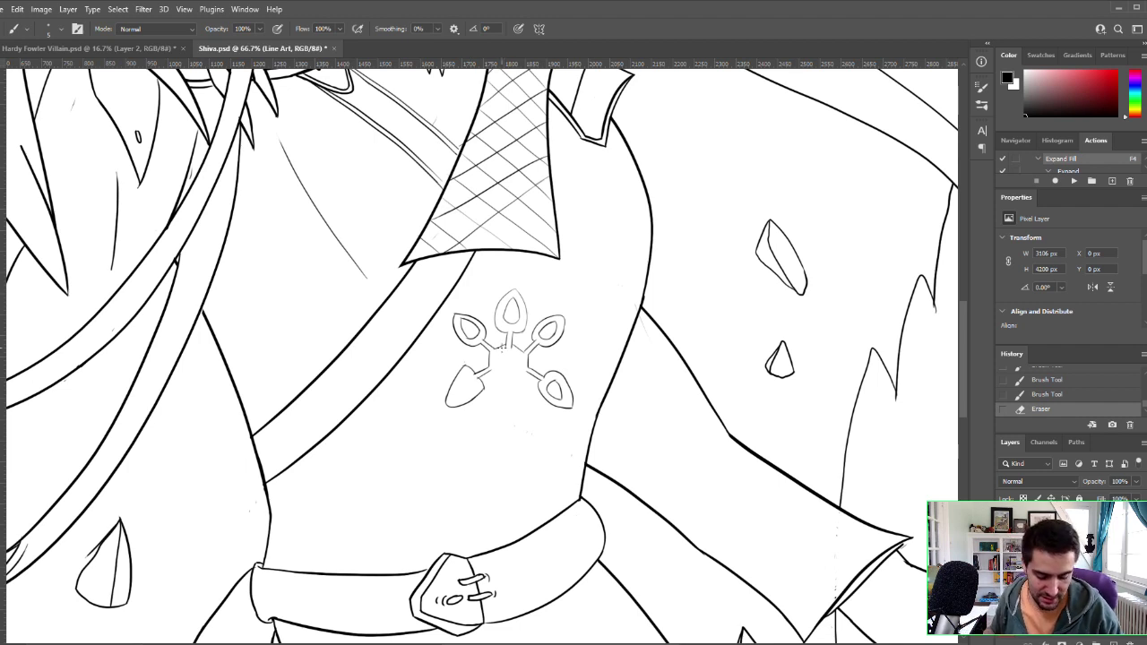
Step: Erase the closing curve of the lower-left teardrop beside its branch and try new strokes in its place
key(ctrl+z)
key(e)
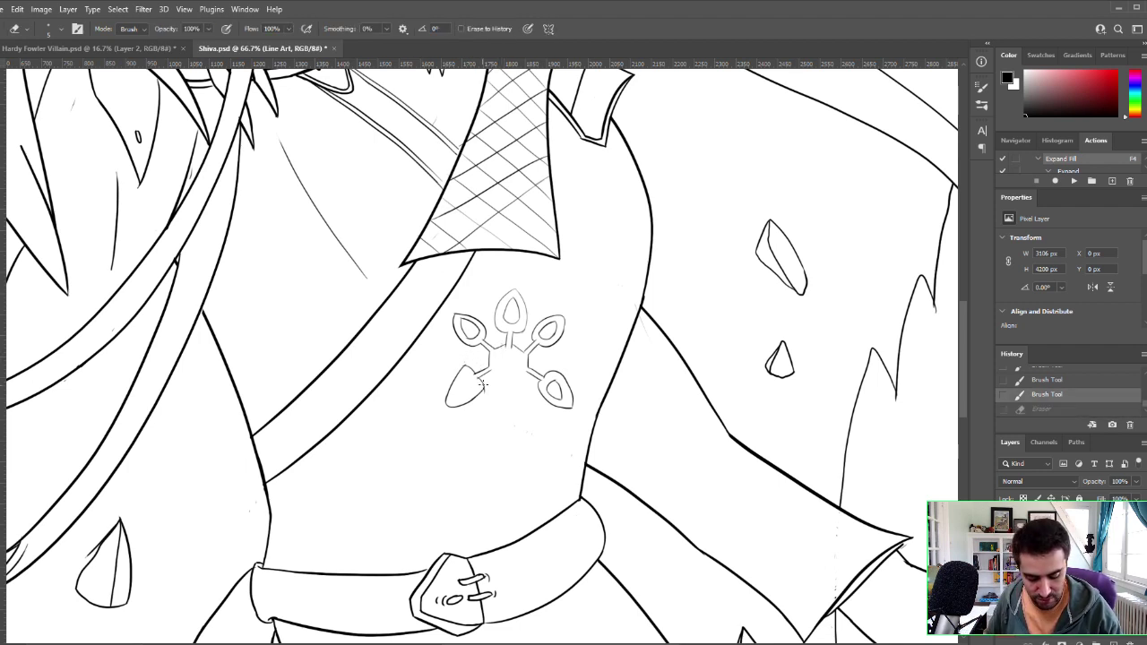
mouse_move(485, 391)
mouse_down()
mouse_move(469, 367)
mouse_move(479, 375)
mouse_up()
key(b)
key(ctrl+z)
key(ctrl+z)
key(ctrl+z)
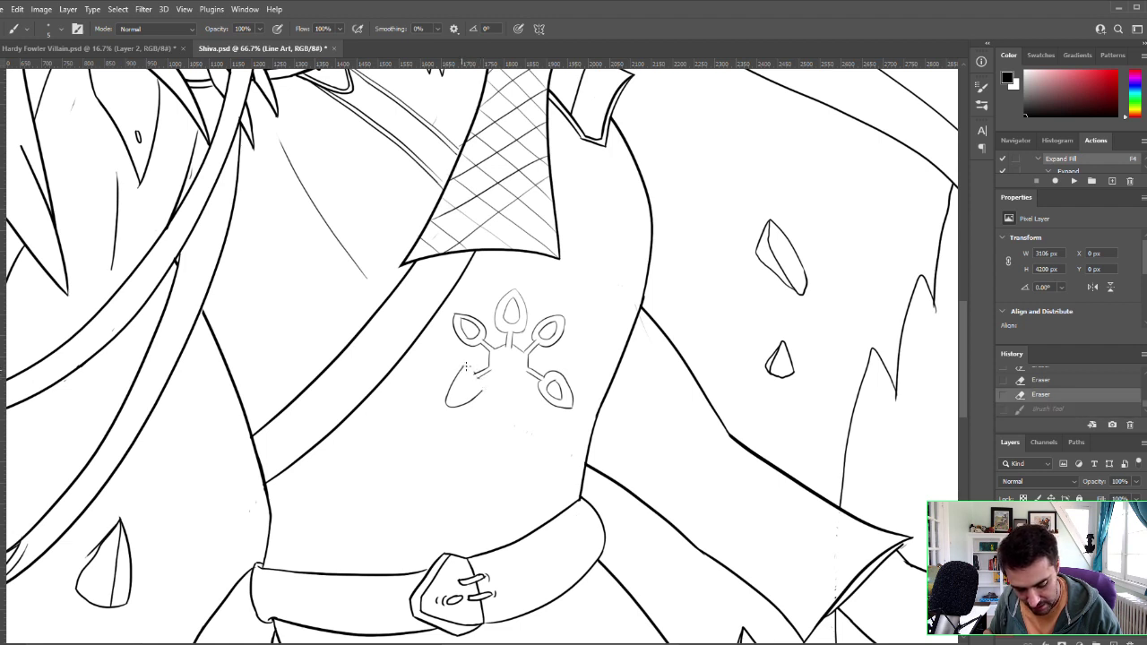
Step: Compare the lower-left teardrop with and without the newest stroke on its upper side
key(ctrl+shift+z)
key(ctrl+z)
key(ctrl+shift+z)
key(ctrl+z)
key(ctrl+shift+z)
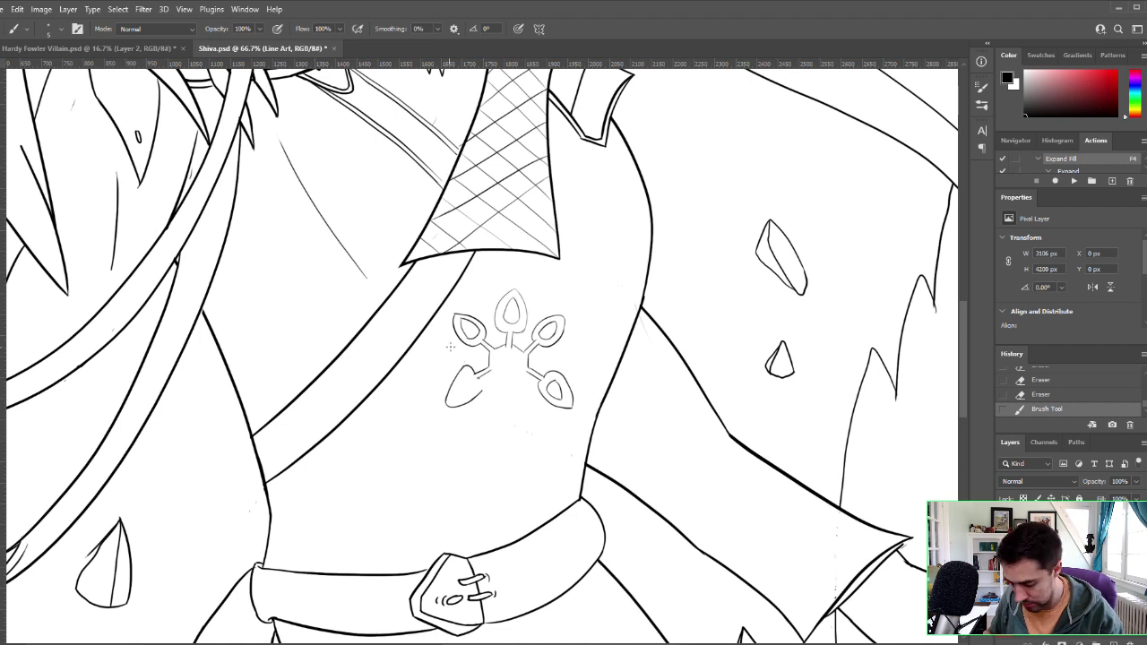
Step: Erase the whole lower-left teardrop outline and clean up the end of its branch
key(e)
drag(469, 370, 466, 364)
key(b)
key(e)
key(b)
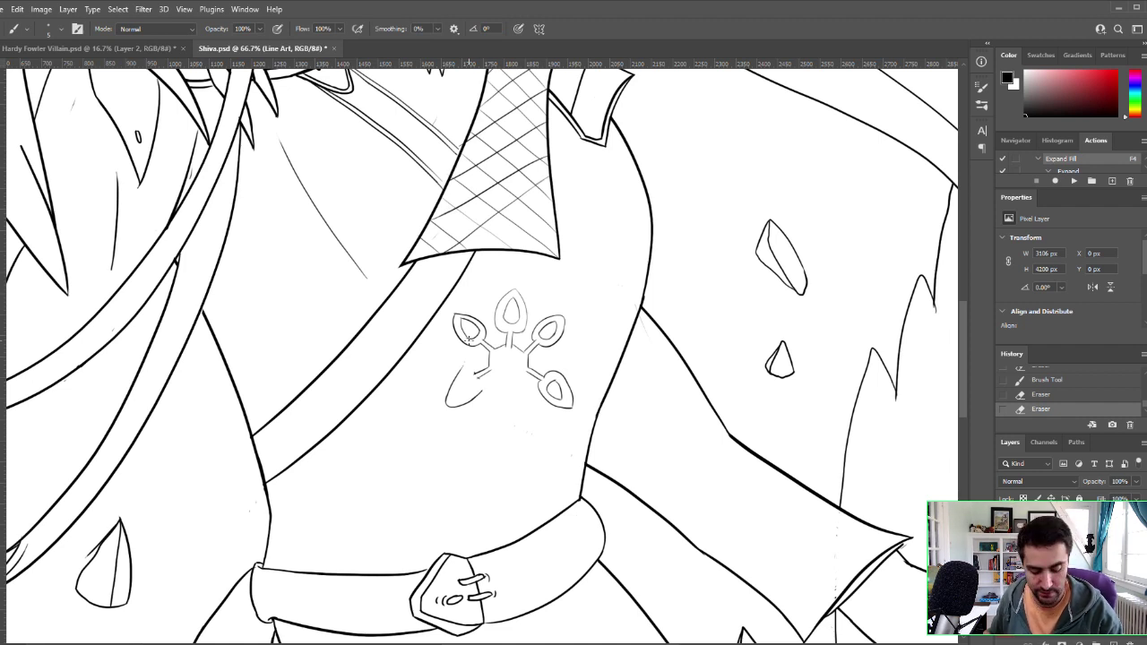
key(e)
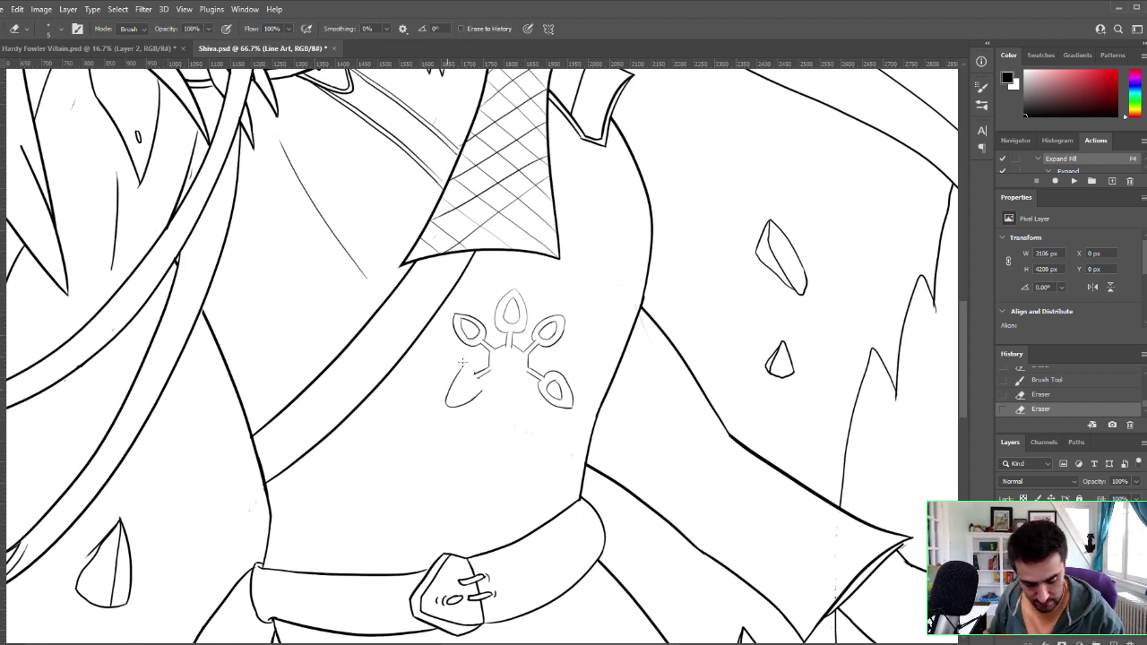
mouse_move(466, 358)
mouse_down()
mouse_move(450, 381)
mouse_move(456, 411)
mouse_move(479, 387)
mouse_up()
key(b)
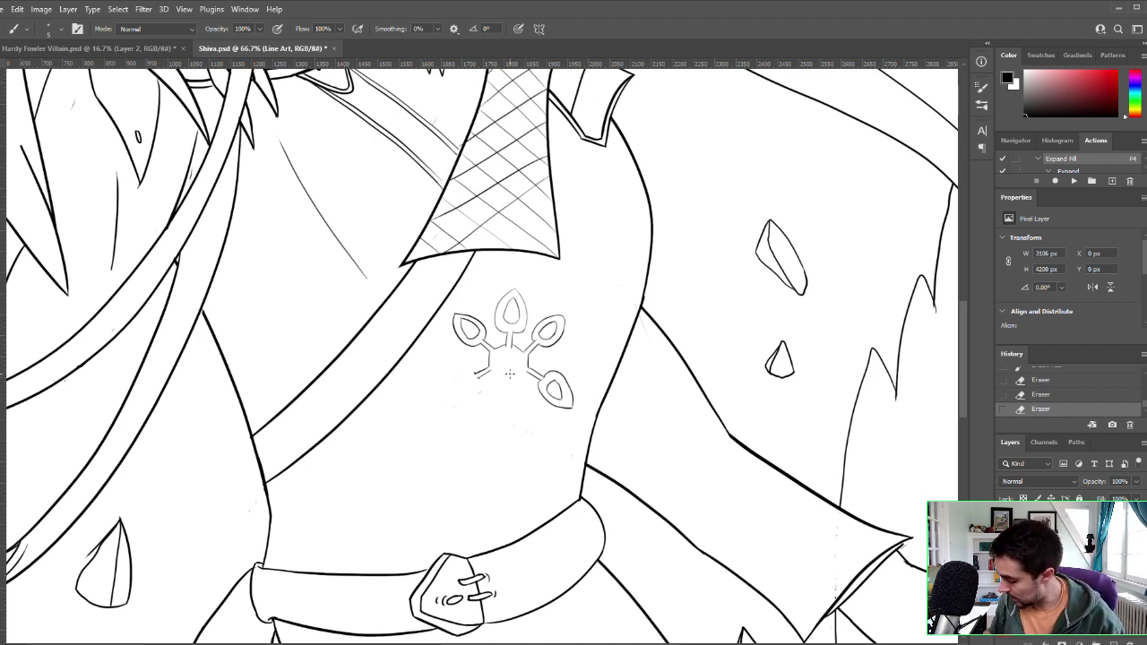
key(e)
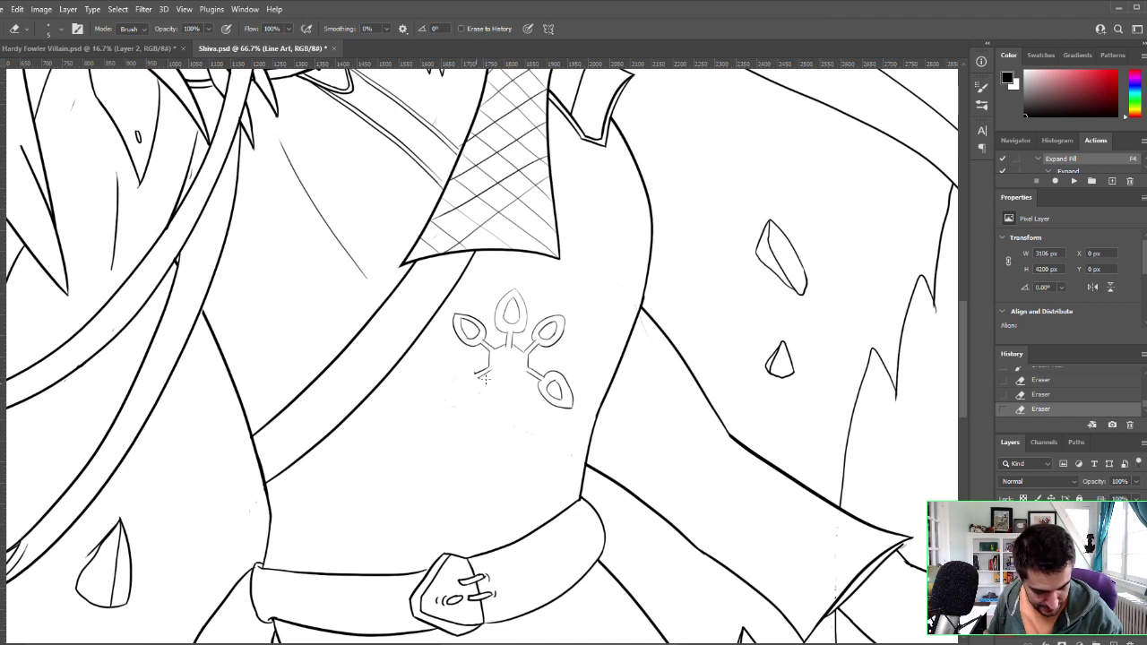
drag(482, 380, 478, 369)
key(b)
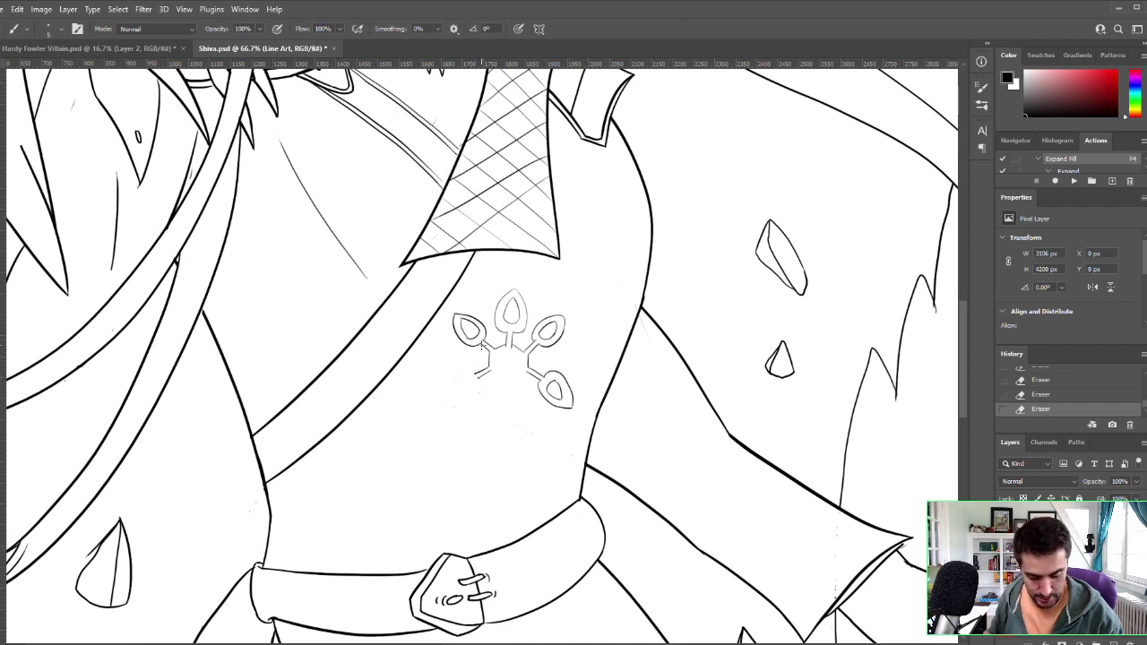
Step: Redraw the lower-left teardrop's outline as a fuller shape pointing down and outward from the branch end
mouse_move(465, 365)
mouse_down()
mouse_move(481, 387)
mouse_move(490, 379)
mouse_move(470, 353)
mouse_move(466, 377)
mouse_move(463, 364)
mouse_move(442, 397)
mouse_move(482, 370)
mouse_move(450, 403)
mouse_move(482, 383)
mouse_move(446, 404)
mouse_move(479, 391)
mouse_up()
key(ctrl+z)
key(ctrl+z)
key(ctrl+z)
key(ctrl+z)
key(ctrl+z)
key(ctrl+z)
key(ctrl+z)
key(ctrl+z)
key(ctrl+z)
key(ctrl+z)
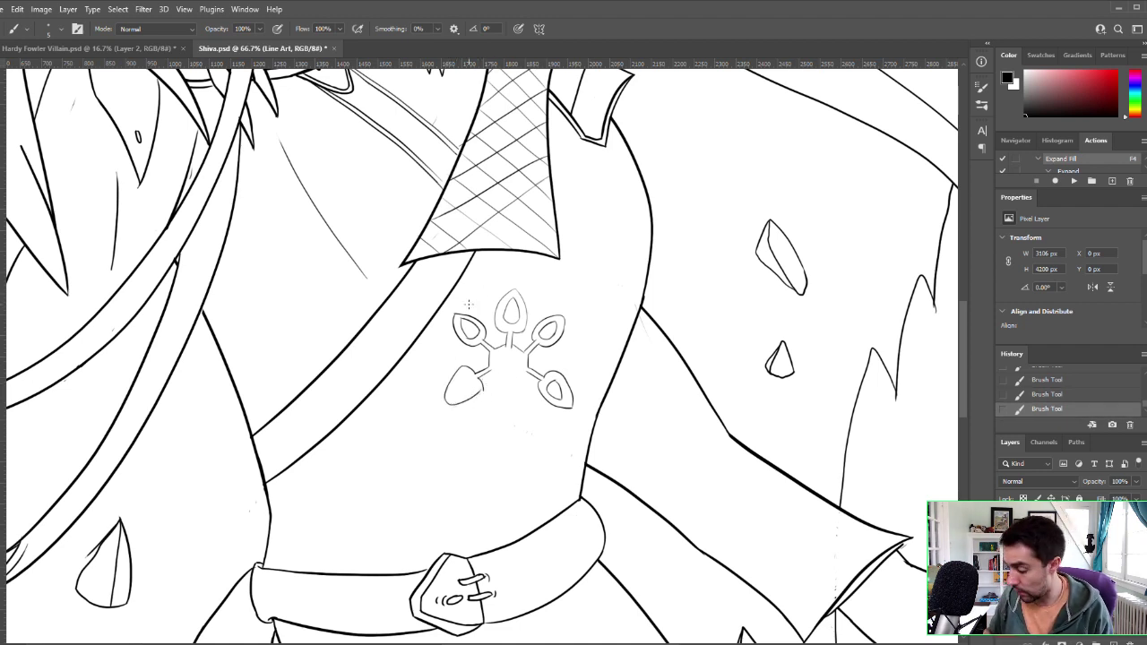
Step: Touch up the lower-left teardrop's inner corner beside the branch with a short connecting stroke
key(e)
drag(482, 383, 479, 392)
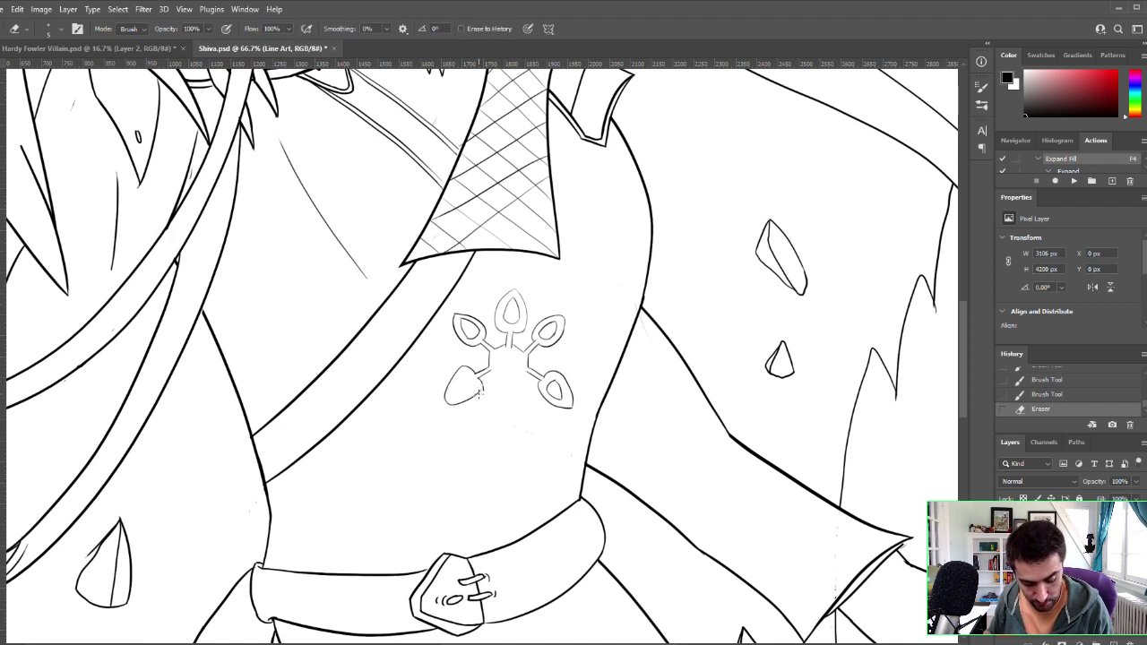
key(ctrl+z)
key(b)
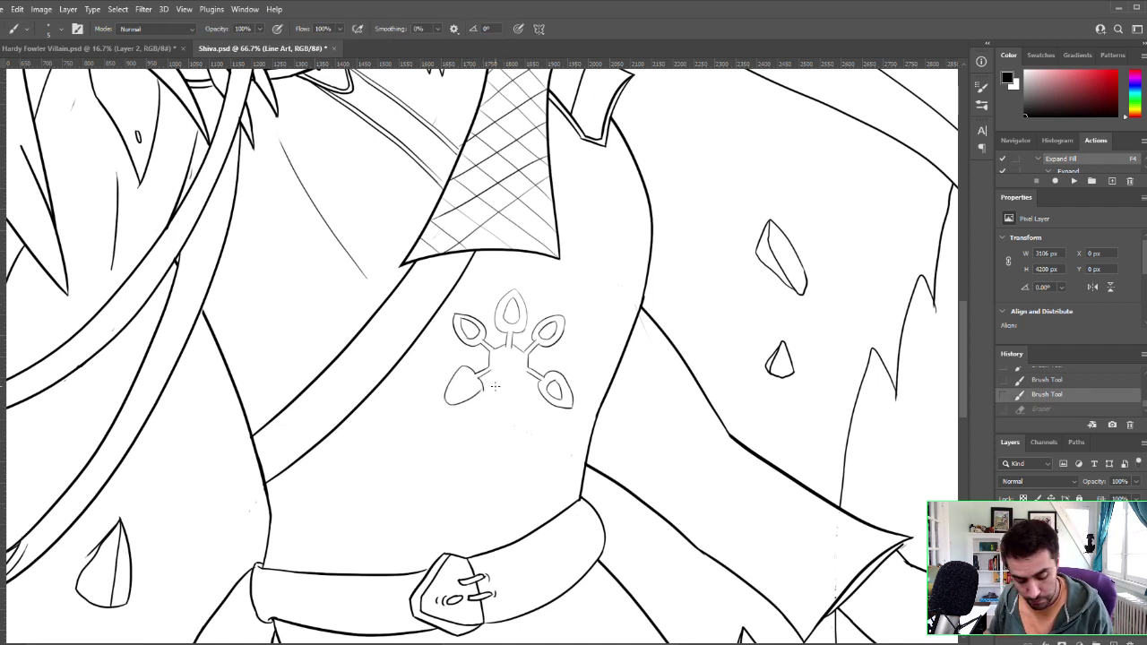
drag(477, 391, 482, 385)
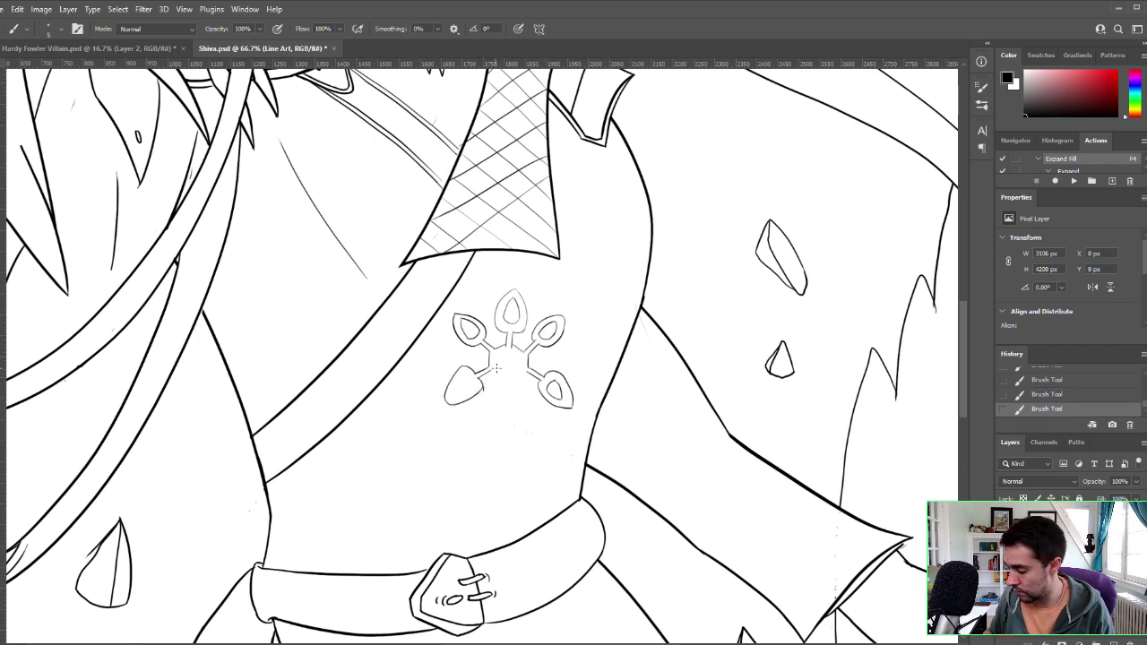
Step: Draw a smaller nested teardrop inside the lower-left teardrop to match the other petals
key(e)
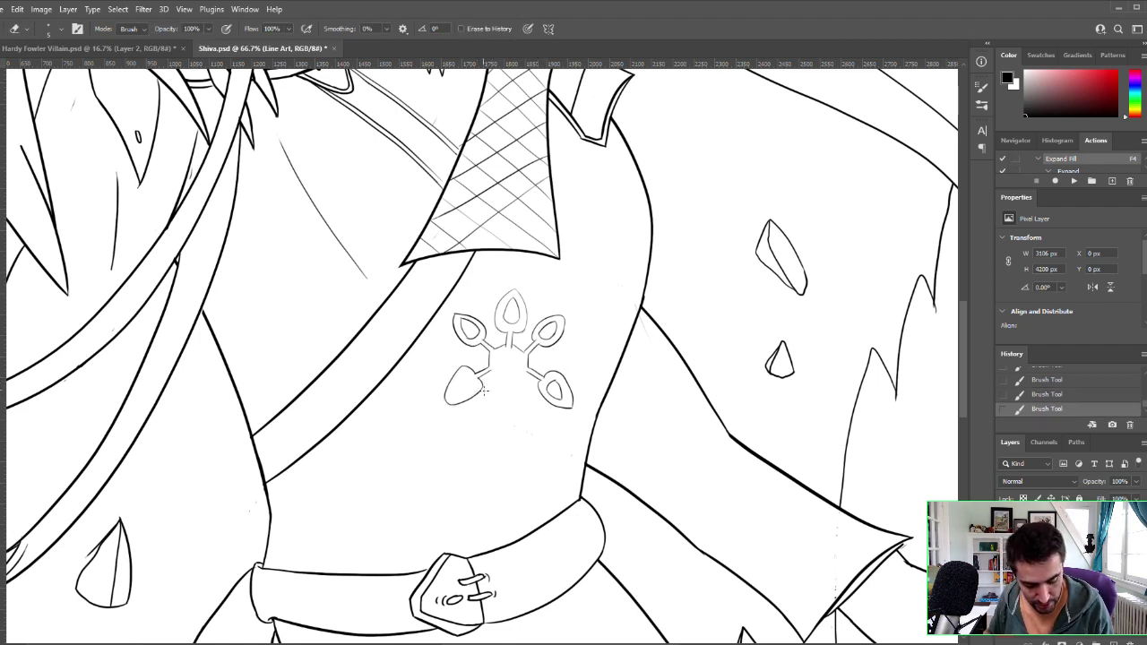
key(b)
mouse_move(483, 391)
mouse_down()
mouse_move(453, 395)
mouse_move(473, 382)
mouse_up()
key(ctrl+z)
key(ctrl+z)
key(ctrl+z)
key(ctrl+z)
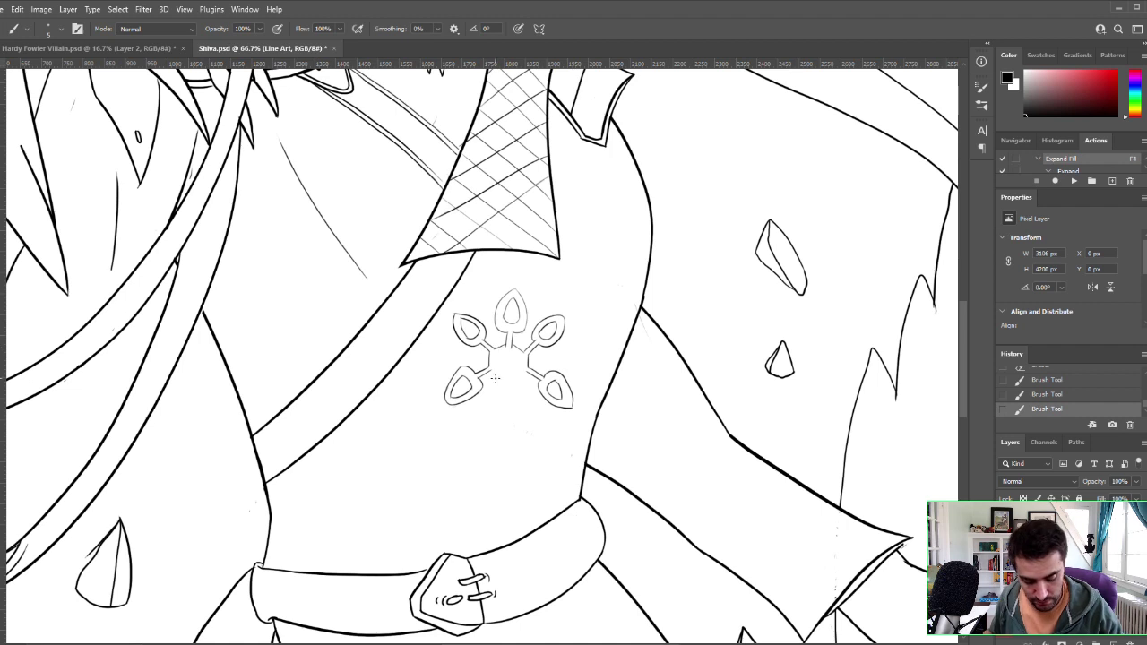
Step: Draw a short diagonal line from the lower-left branch toward the bottom of the emblem's central hub
drag(491, 371, 499, 379)
key(ctrl+z)
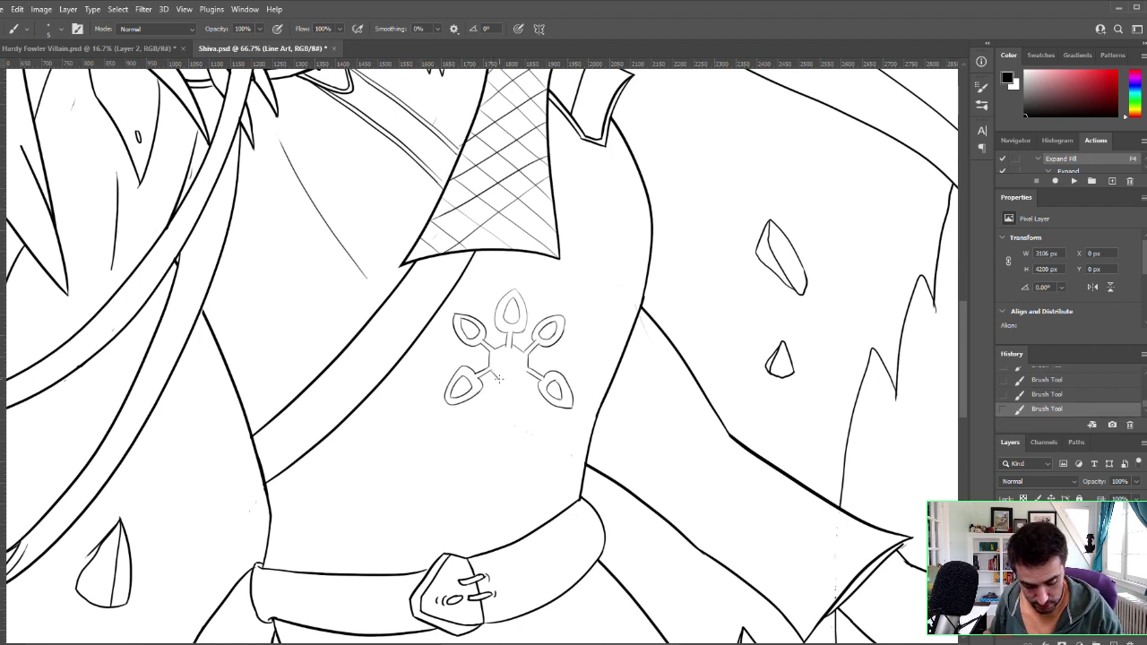
key(ctrl+z)
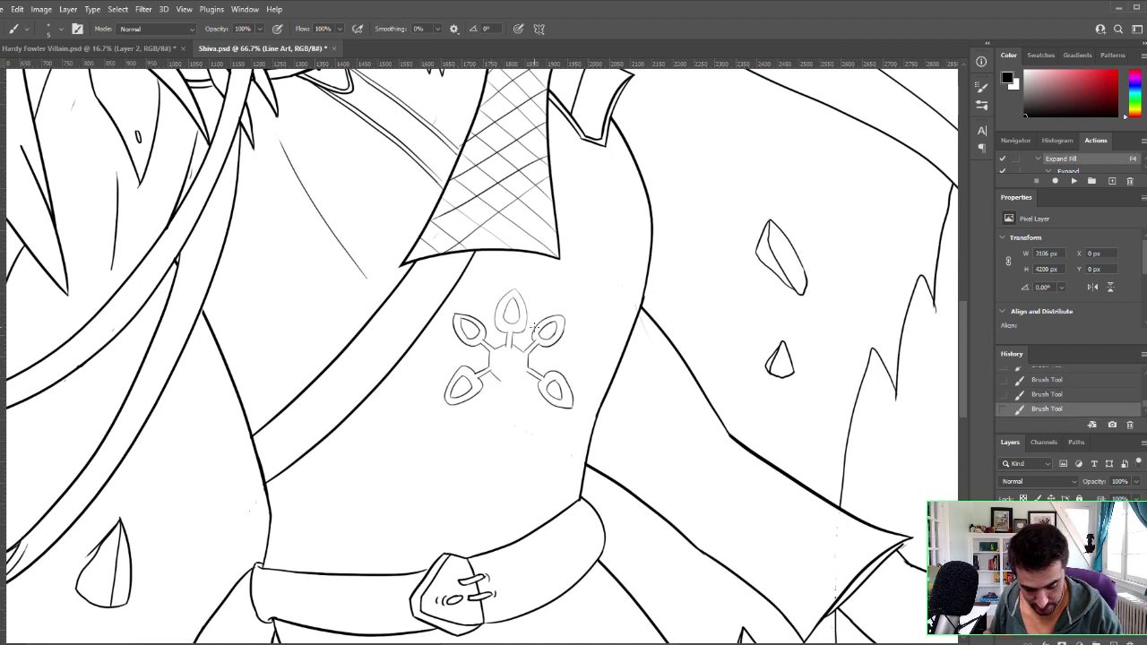
Step: Draw the mirrored short diagonal line from the lower-right branch toward the bottom of the hub
drag(521, 379, 527, 372)
key(ctrl+z)
key(ctrl+z)
key(ctrl+z)
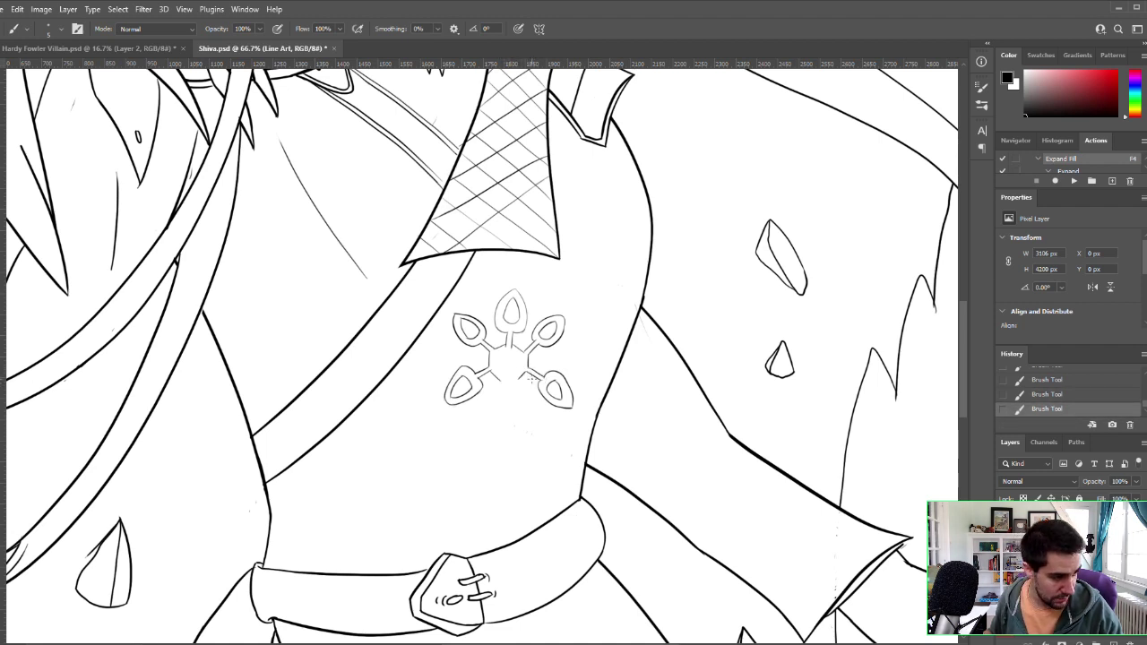
key(ctrl+z)
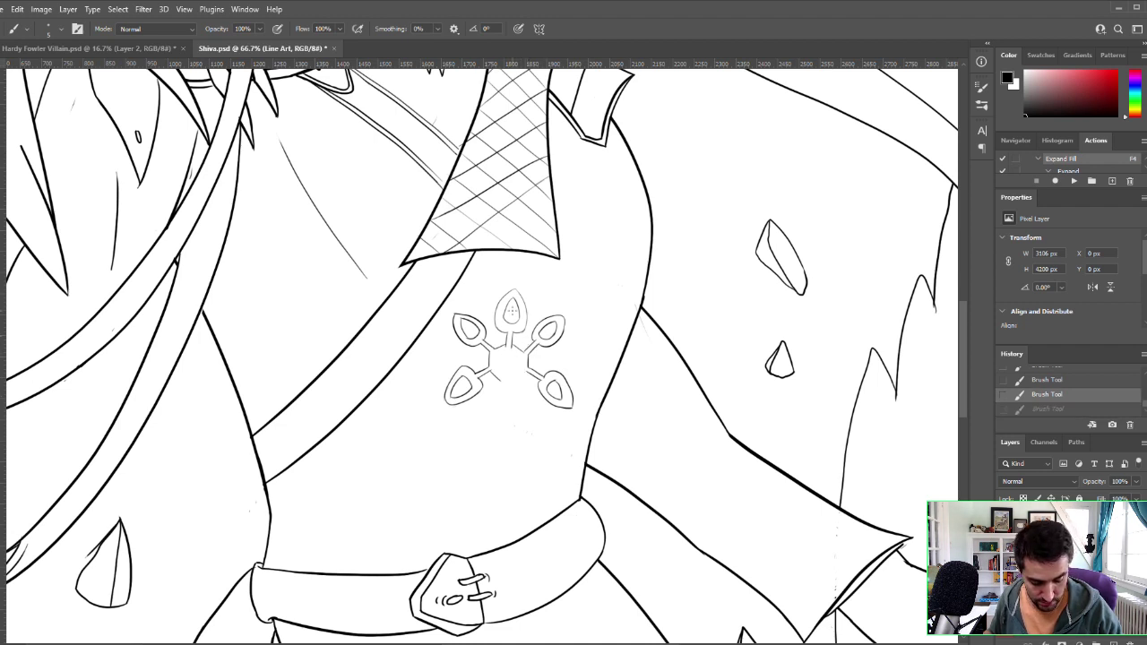
drag(516, 381, 525, 372)
key(ctrl+z)
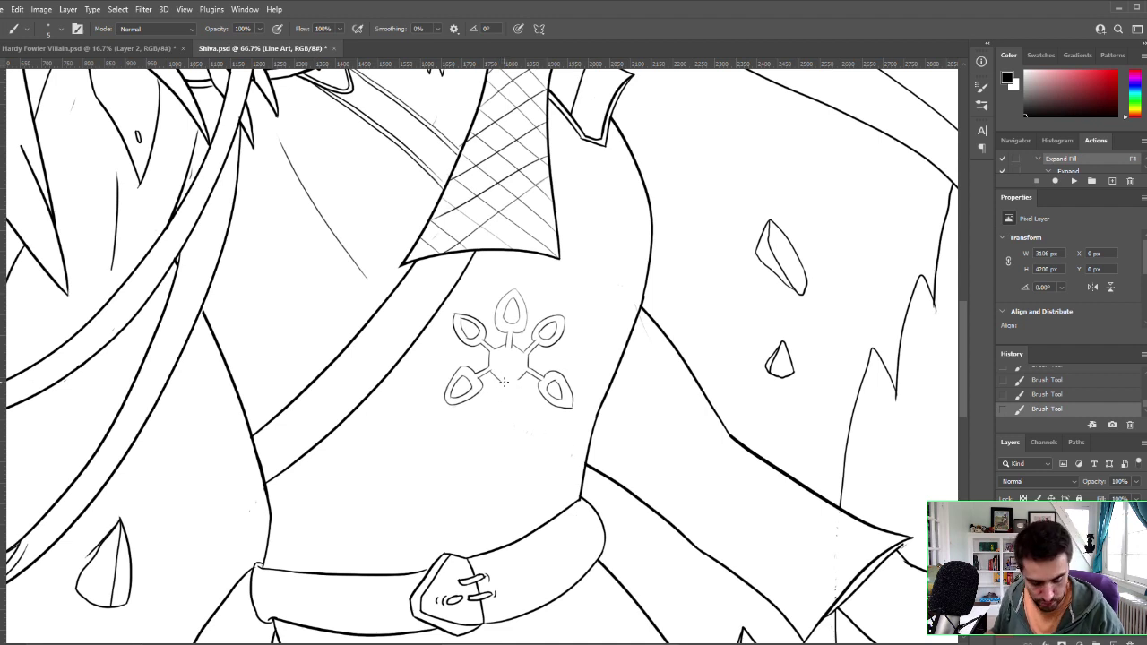
Step: Draw the left line of the bottom stem straight down from the hub's lower-left diagonal
key(ctrl+z)
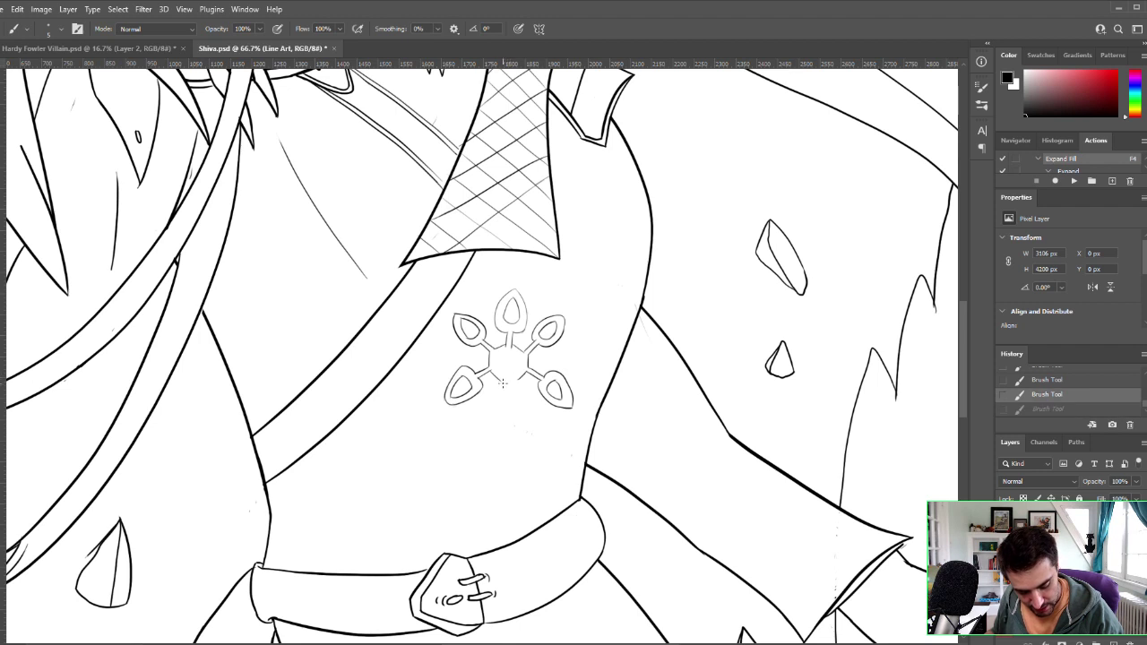
drag(495, 376, 504, 381)
key(ctrl+z)
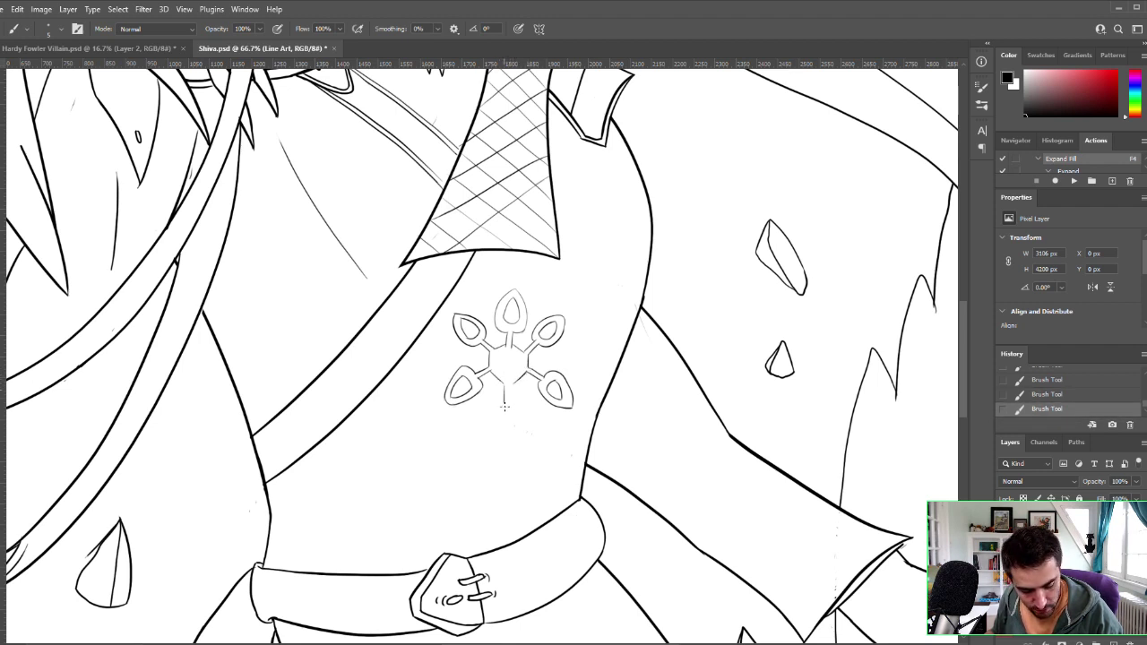
key(ctrl+z)
key(ctrl+shift+z)
key(ctrl+z)
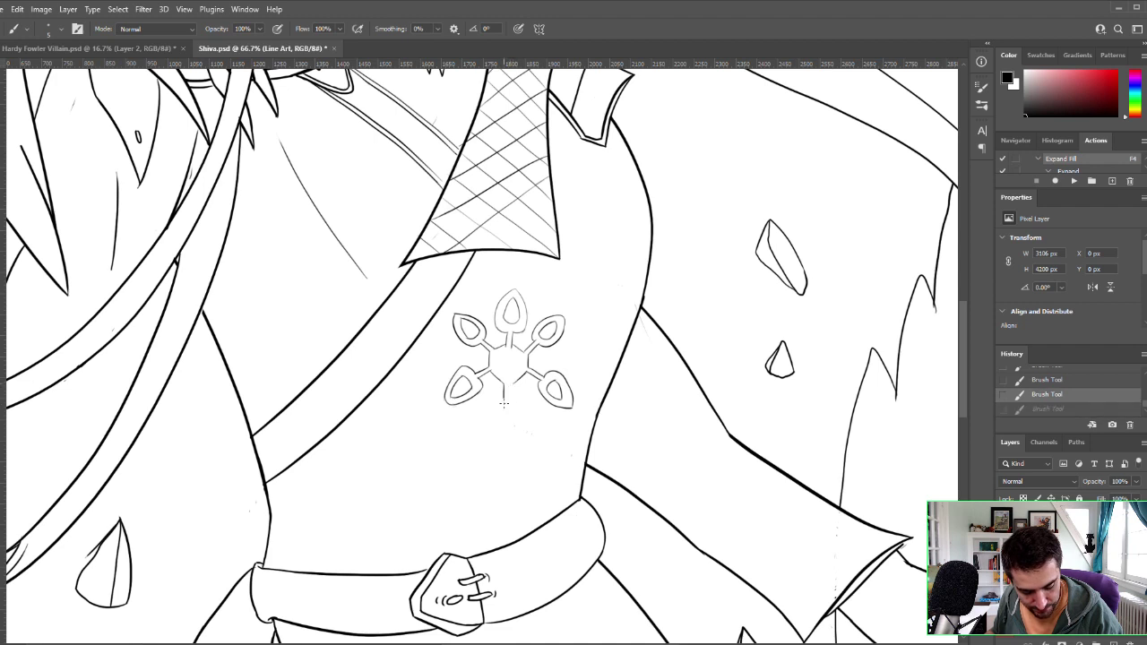
key(ctrl+shift+z)
key(ctrl+z)
key(ctrl+shift+z)
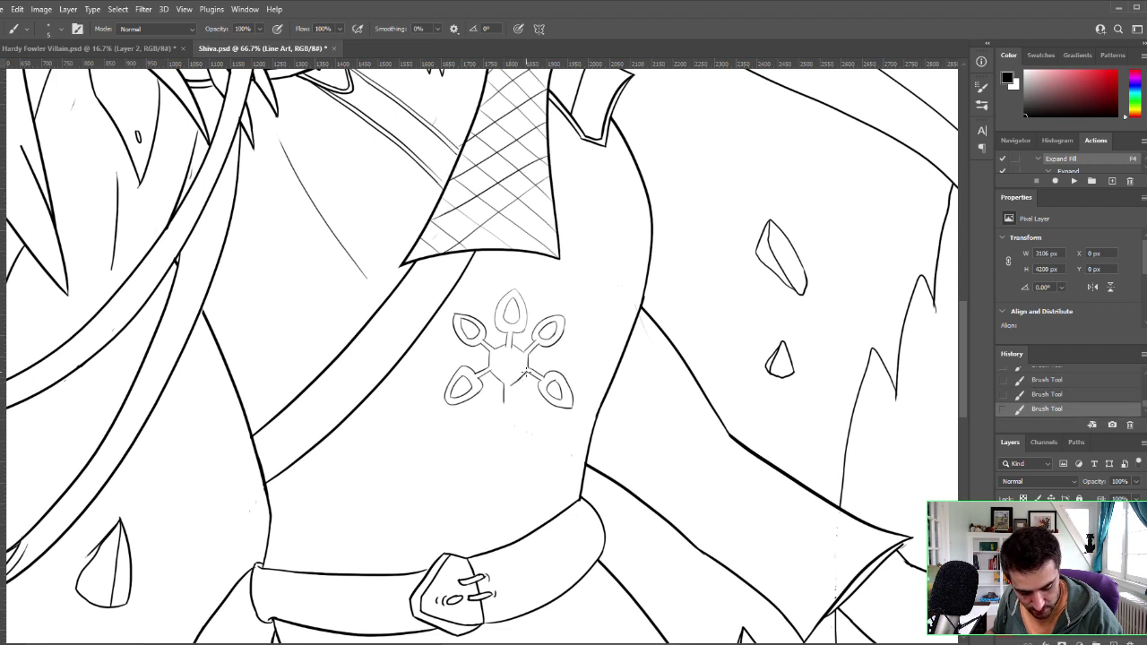
Step: Rework the hub's lower-right diagonal so it reaches the bottom stem, comparing versions of the stroke
key(ctrl+z)
key(ctrl+shift+z)
key(ctrl+z)
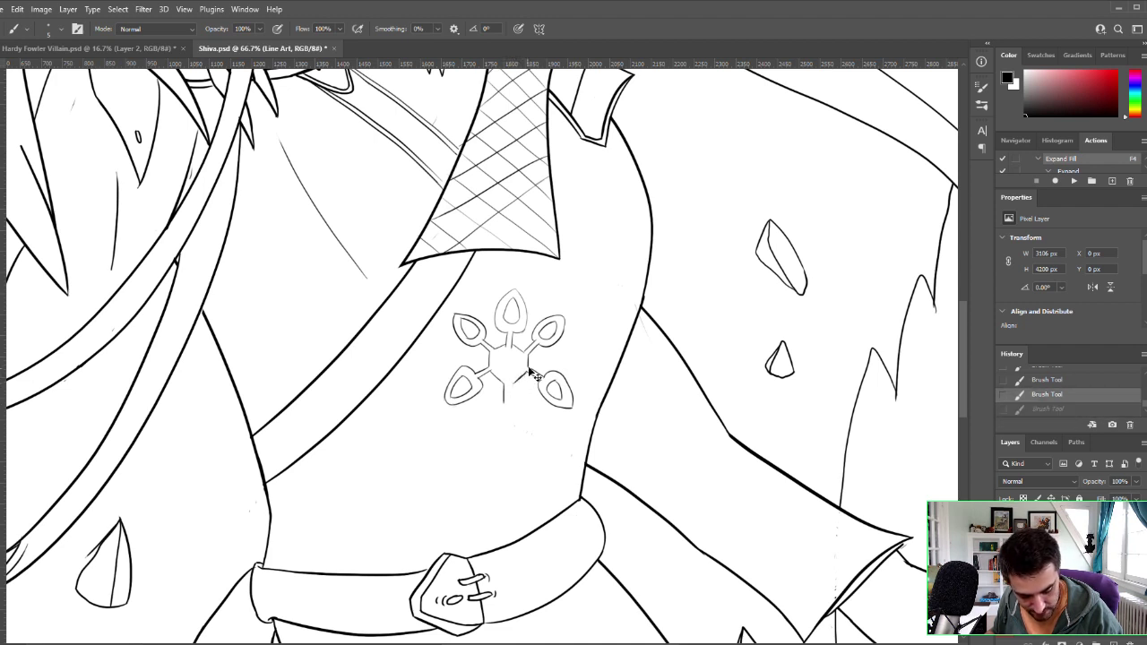
key(ctrl+z)
key(ctrl+shift+z)
key(ctrl+shift+z)
key(ctrl+z)
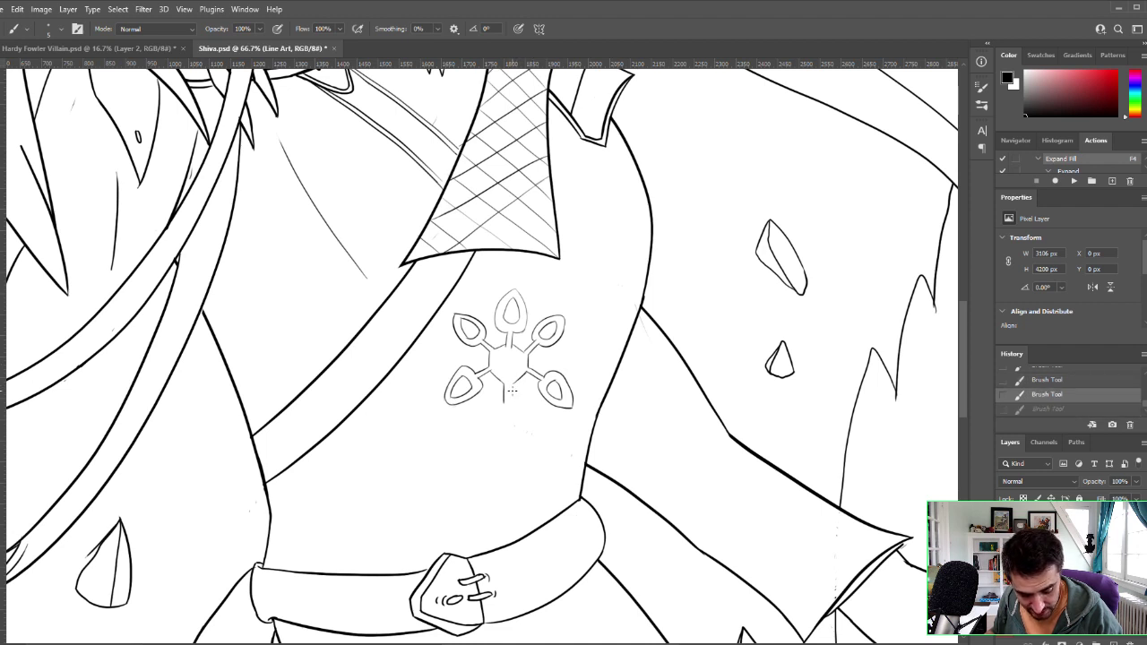
key(ctrl+shift+z)
key(ctrl+z)
key(ctrl+shift+z)
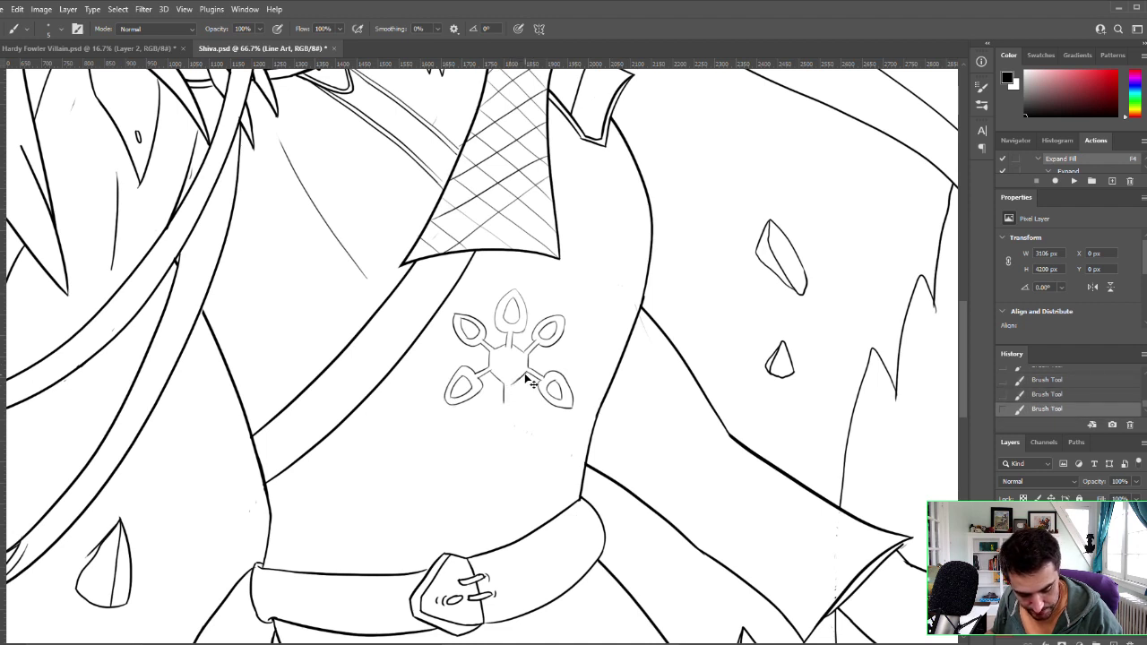
Step: Draw the right line of the bottom stem parallel to the left one
key(ctrl+z)
key(ctrl+shift+z)
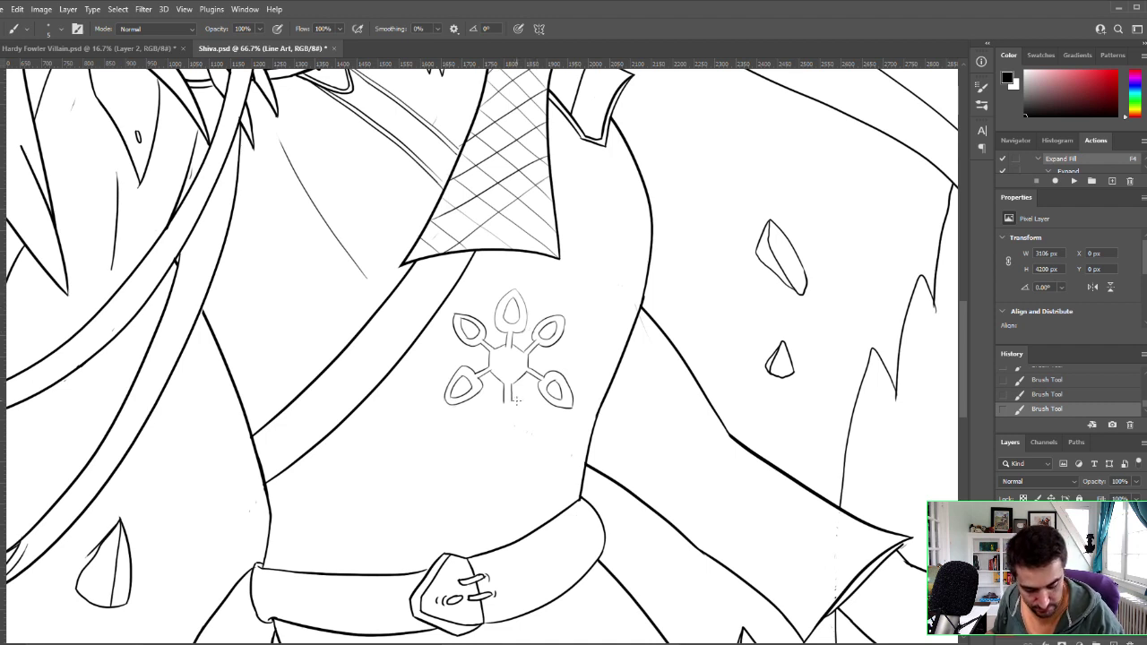
key(ctrl+z)
key(ctrl+shift+z)
key(ctrl+z)
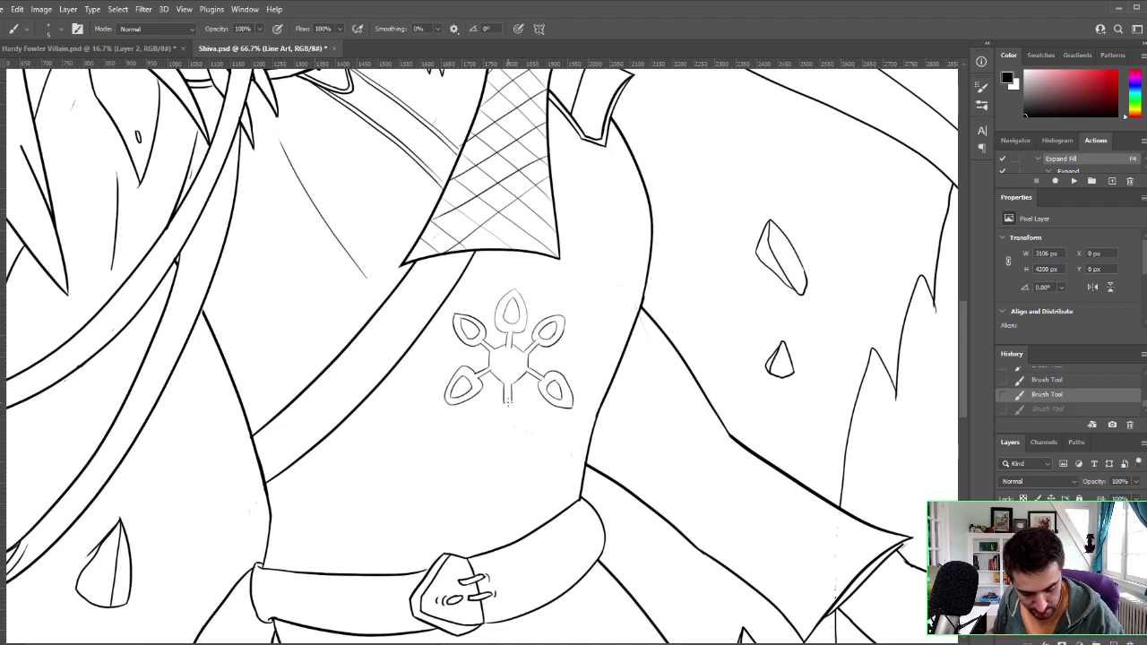
Step: Draw the left curve of a downward-pointing teardrop below the bottom stem
mouse_move(506, 402)
mouse_down()
mouse_move(491, 415)
mouse_move(518, 447)
mouse_move(507, 442)
mouse_up()
key(ctrl+z)
key(ctrl+z)
key(ctrl+z)
key(ctrl+z)
key(ctrl+z)
key(ctrl+z)
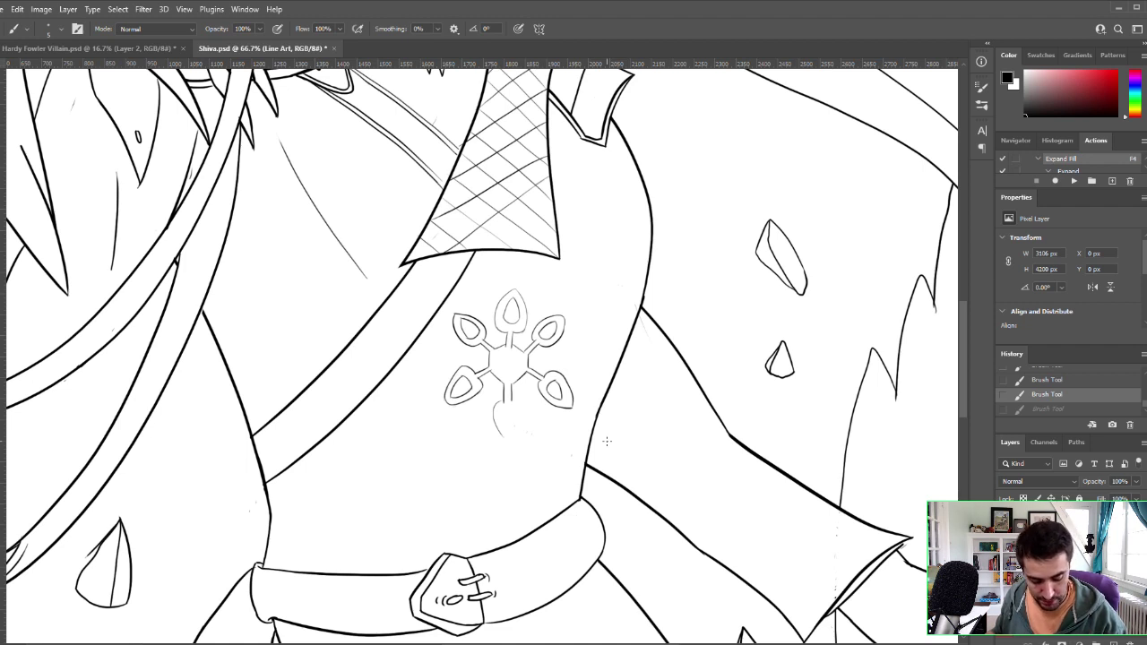
Step: Try a mirrored right curve for the bottom teardrop
mouse_move(510, 402)
mouse_down()
mouse_move(523, 407)
mouse_move(520, 426)
mouse_up()
key(ctrl+z)
key(ctrl+z)
key(ctrl+z)
key(ctrl+z)
key(ctrl+z)
key(ctrl+z)
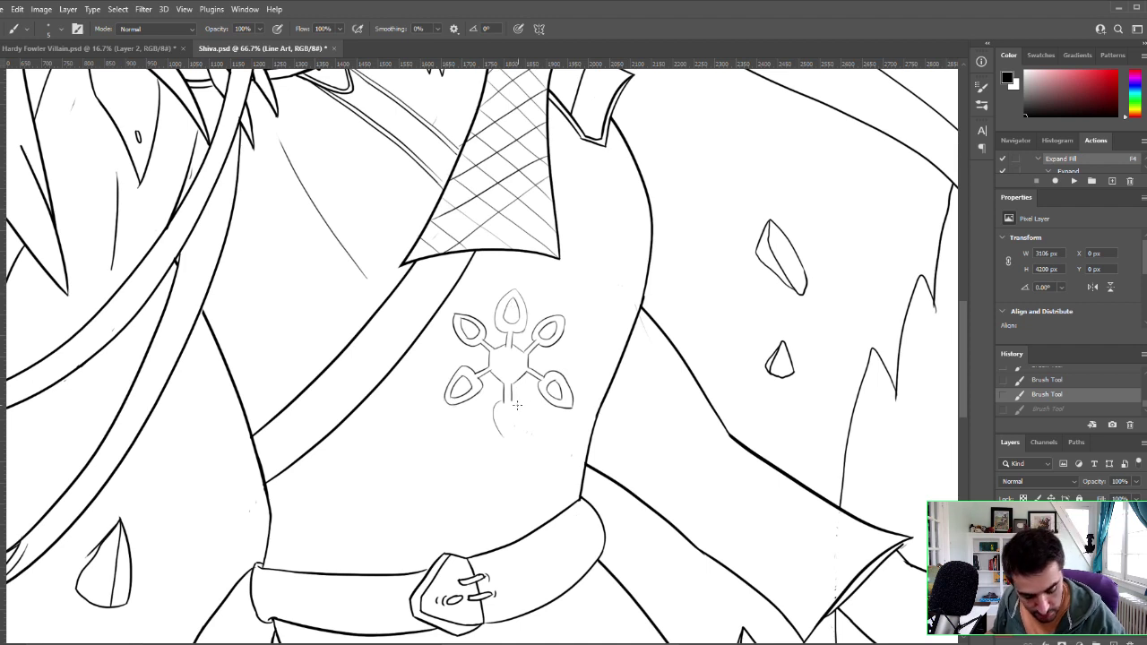
Step: Complete the bottom teardrop with its right curve and pointed tip, and draw a smaller teardrop nested inside
mouse_move(511, 401)
mouse_down()
mouse_move(523, 420)
mouse_move(518, 439)
mouse_move(505, 439)
mouse_move(516, 442)
mouse_move(510, 407)
mouse_up()
key(ctrl+z)
key(ctrl+z)
key(ctrl+z)
key(ctrl+z)
key(ctrl+z)
key(ctrl+z)
key(ctrl+z)
key(ctrl+z)
key(ctrl+z)
key(ctrl+z)
key(ctrl+z)
key(ctrl+z)
key(ctrl+z)
key(ctrl+z)
key(ctrl+z)
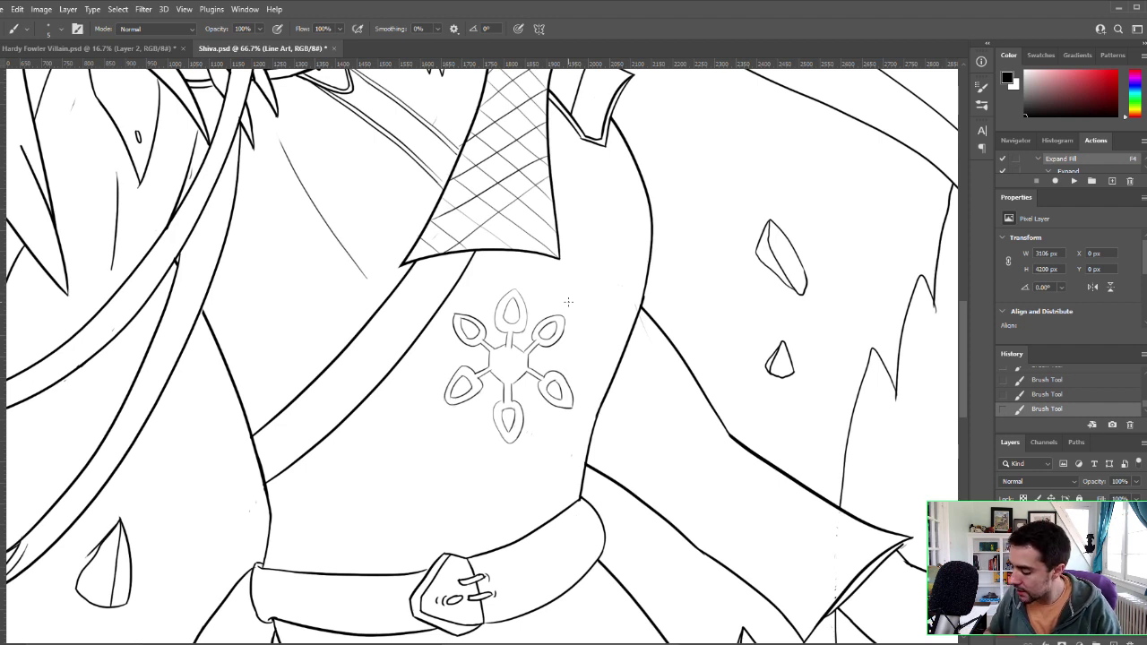
Step: Lasso the whole emblem, scale it down proportionally to about 58.66% and deselect it
key(l)
mouse_move(488, 288)
mouse_down()
mouse_move(431, 367)
mouse_move(453, 455)
mouse_move(523, 475)
mouse_move(572, 453)
mouse_move(595, 359)
mouse_move(521, 276)
mouse_move(478, 285)
mouse_up()
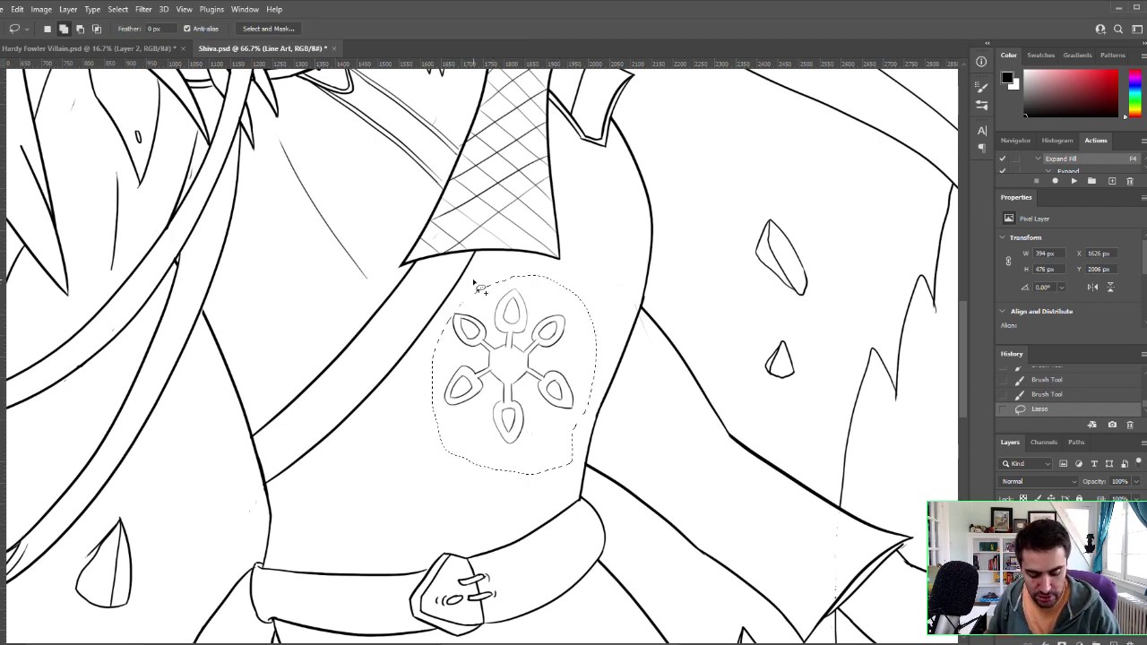
key(ctrl+t)
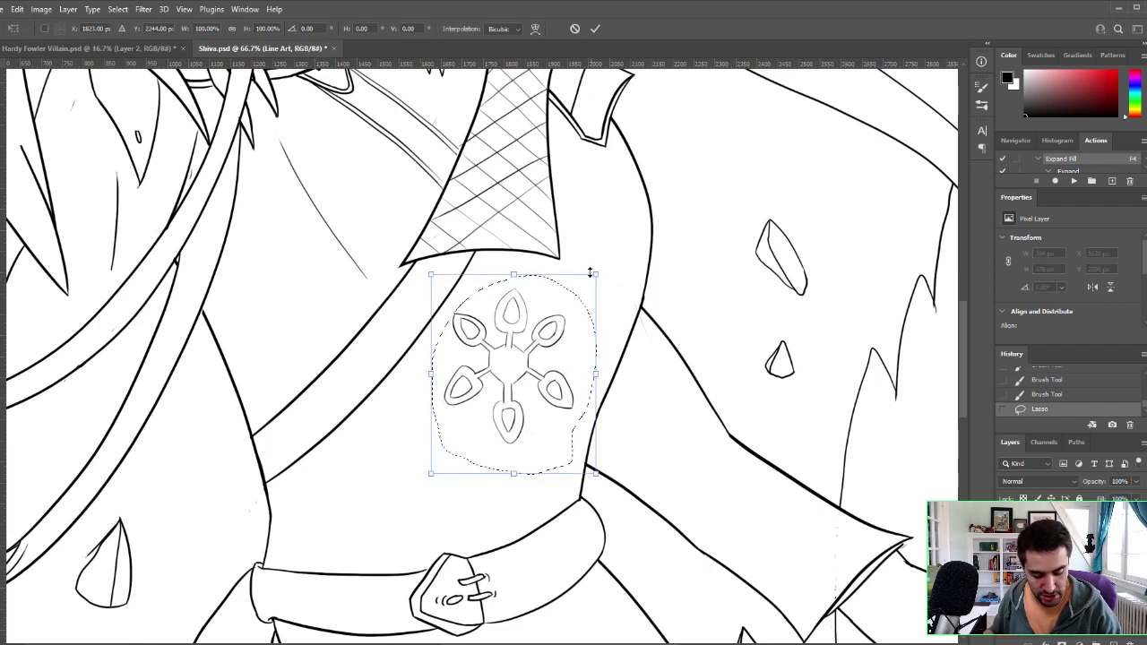
drag(595, 274, 527, 357)
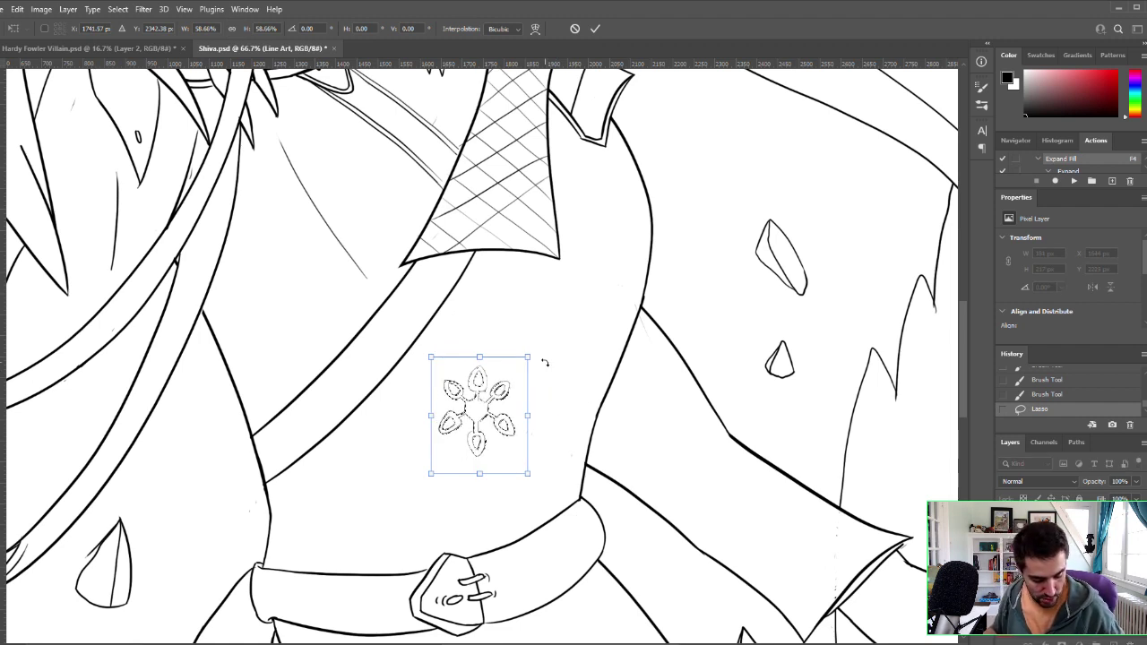
key(Return)
key(ctrl+d)
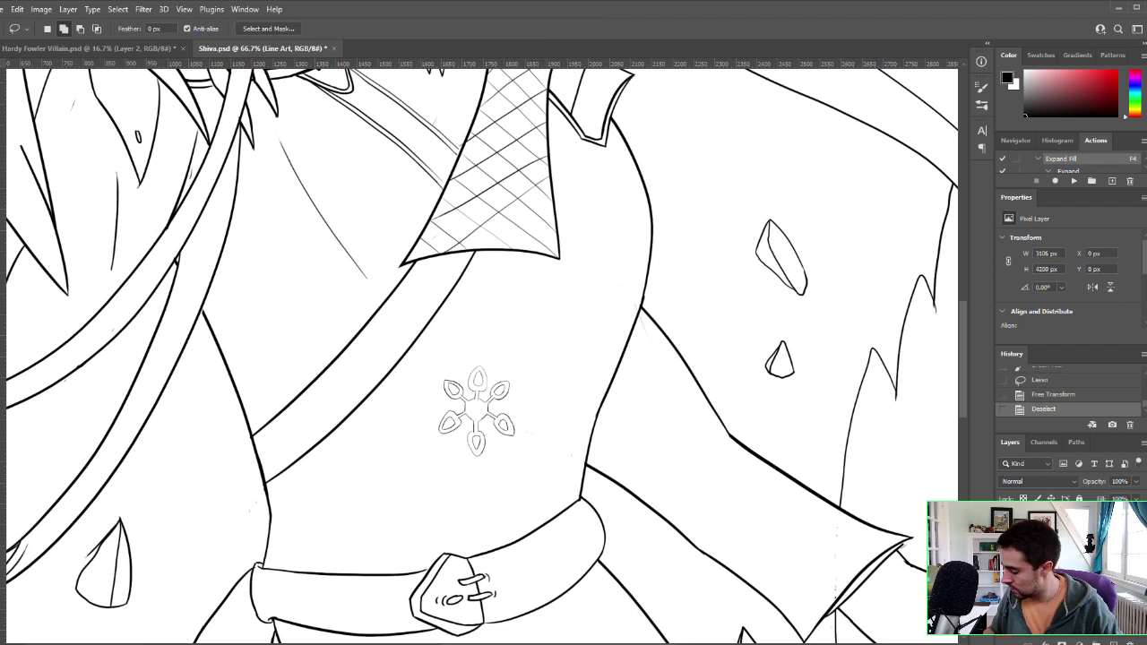
Step: Flip the canvas horizontally and erase the small stray mark inside the pointed hair lock
key(F2)
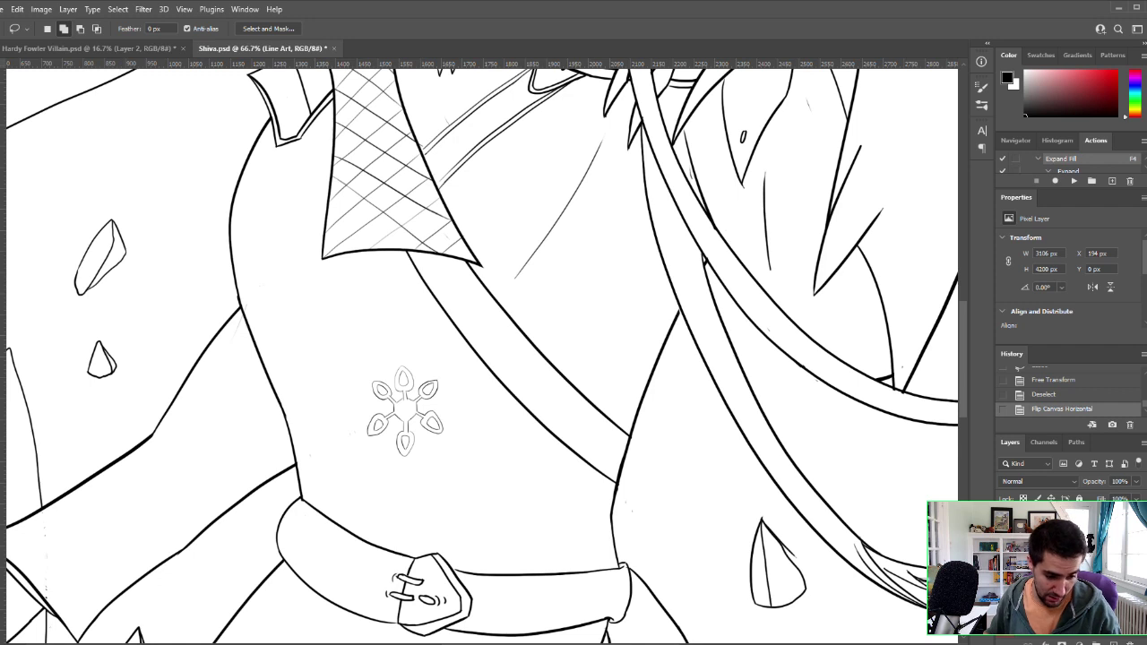
key(e)
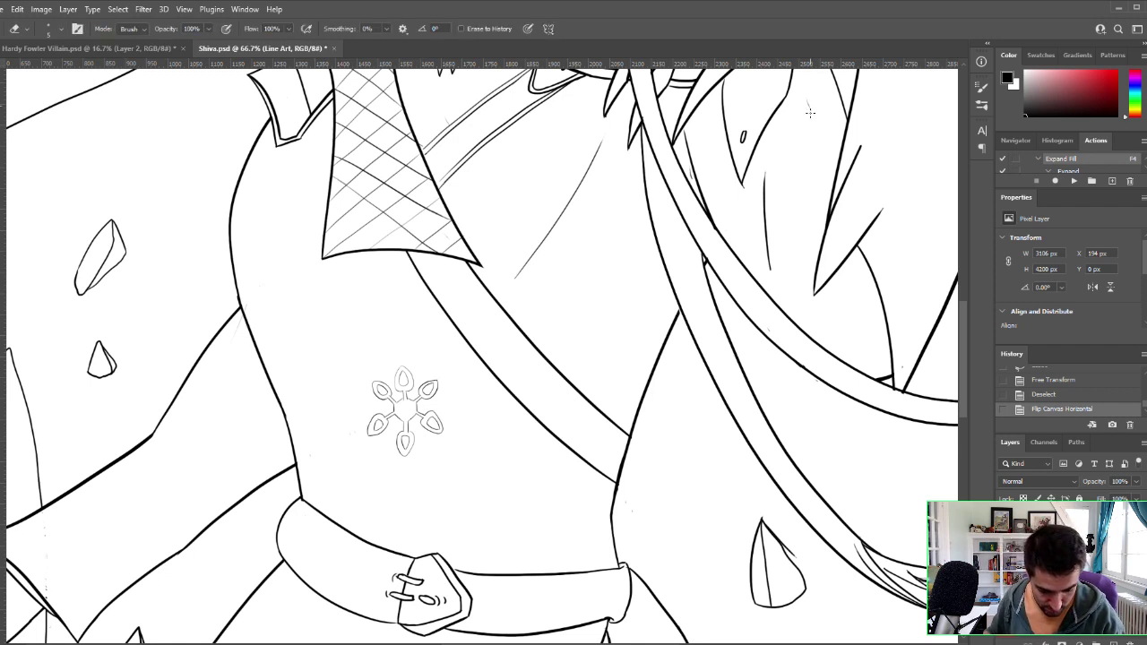
drag(806, 107, 809, 82)
Step: Lasso the emblem, move it up to the torso's outer side, rotate it about -20.94° and scale it to 99.45% by 90.32%
key(l)
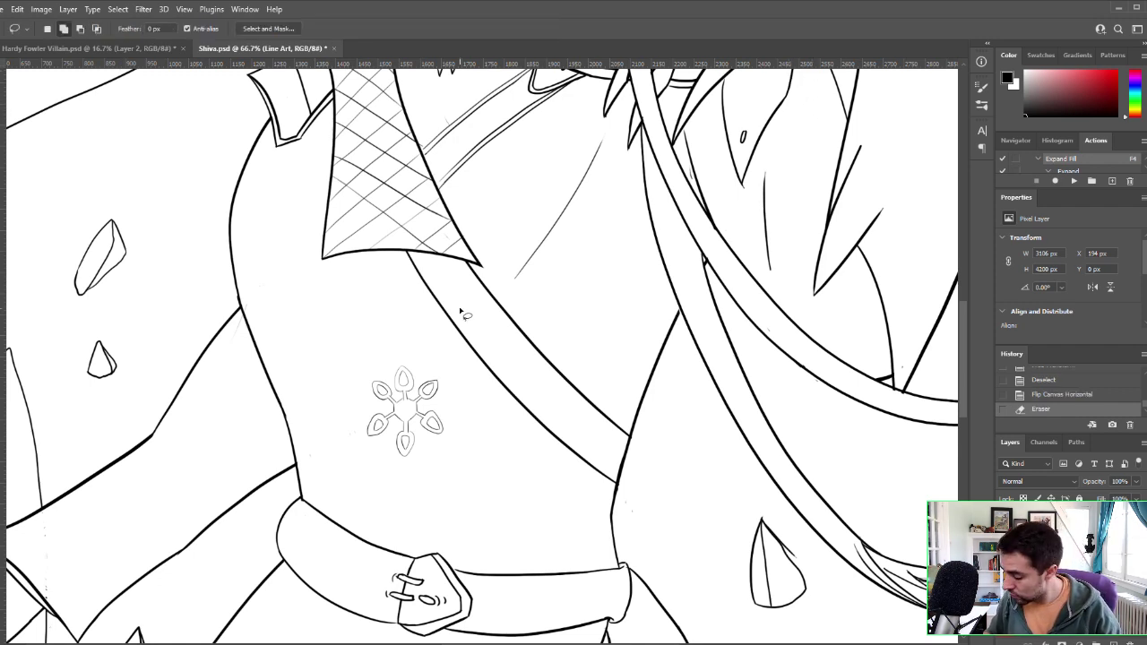
mouse_move(388, 352)
mouse_down()
mouse_move(366, 468)
mouse_move(451, 382)
mouse_move(387, 345)
mouse_up()
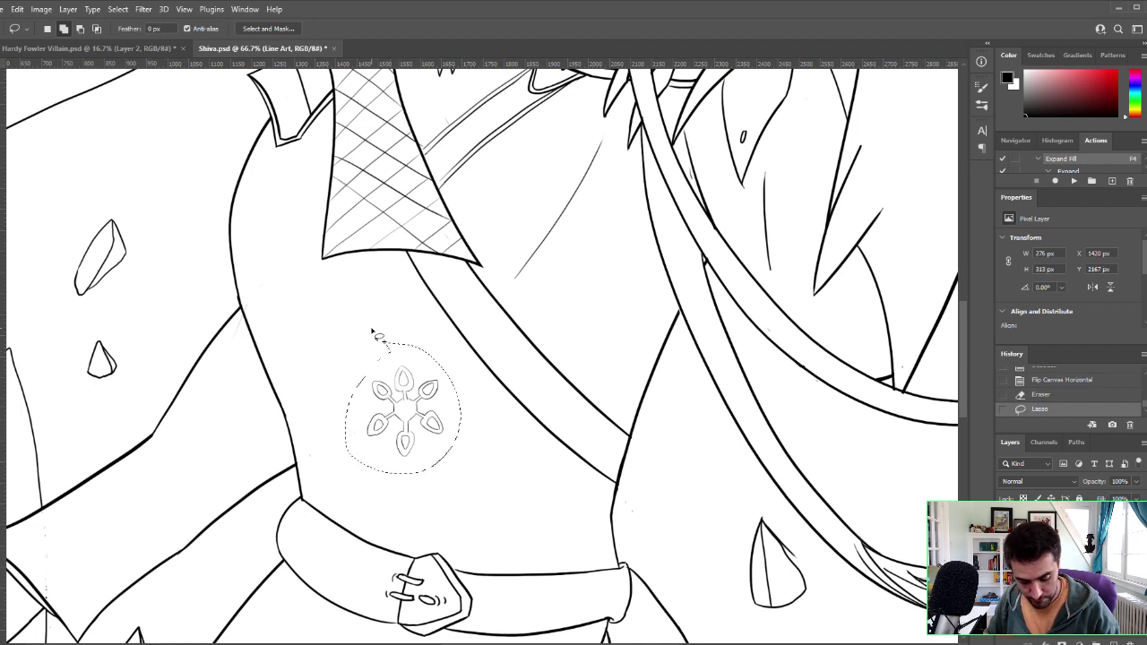
key(v)
drag(435, 389, 335, 311)
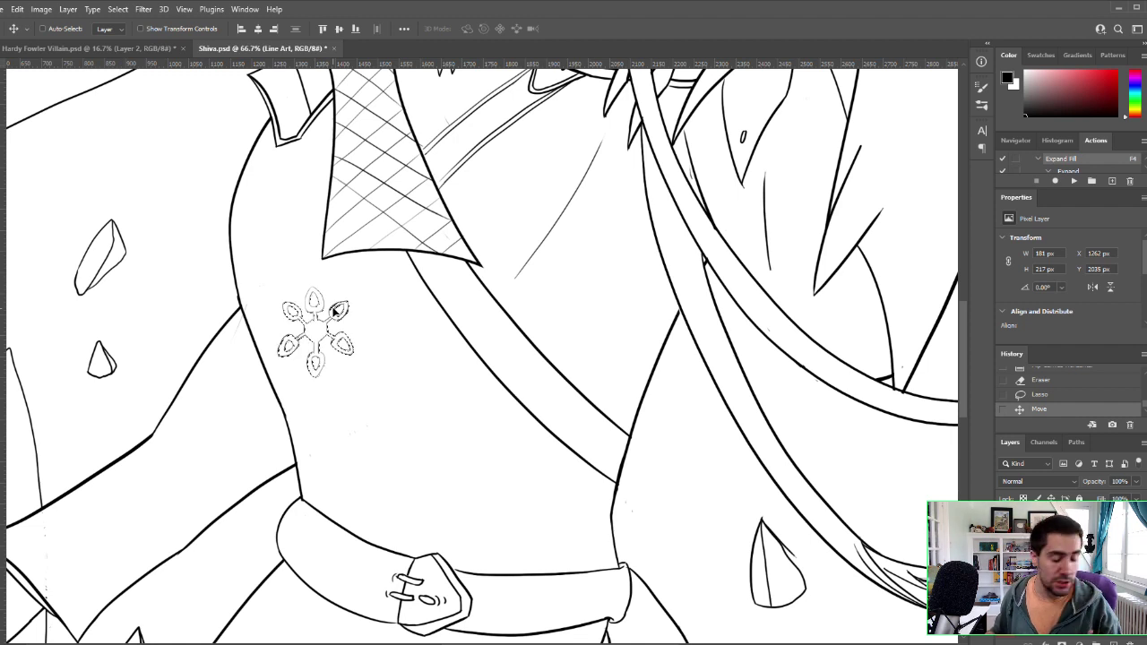
key(ctrl+t)
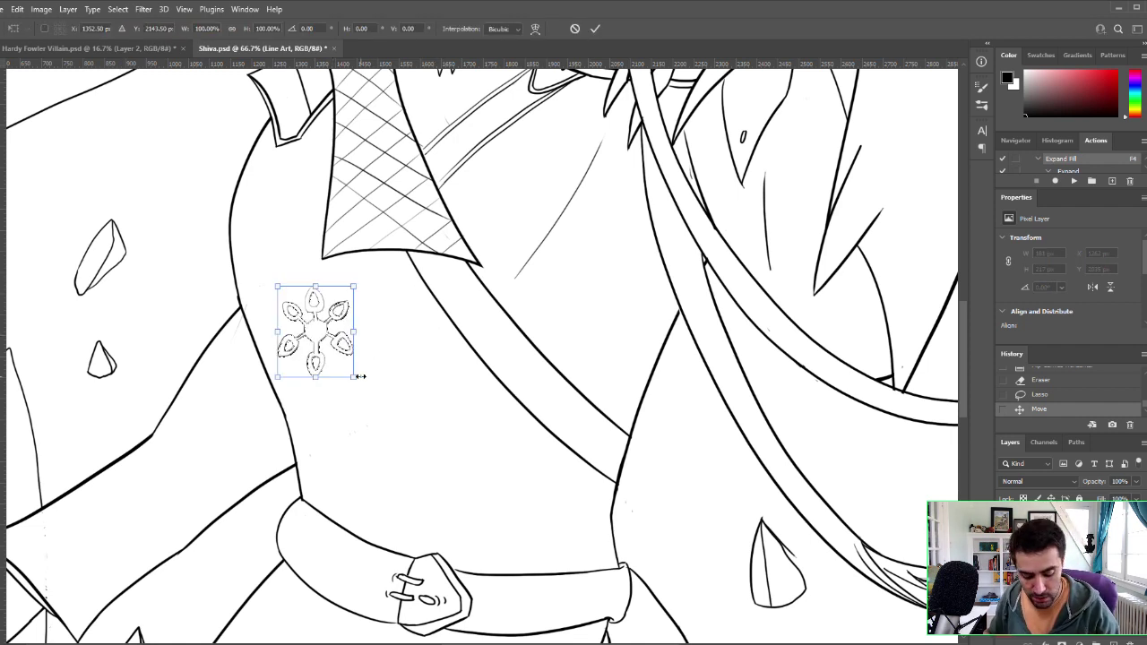
drag(354, 377, 377, 358)
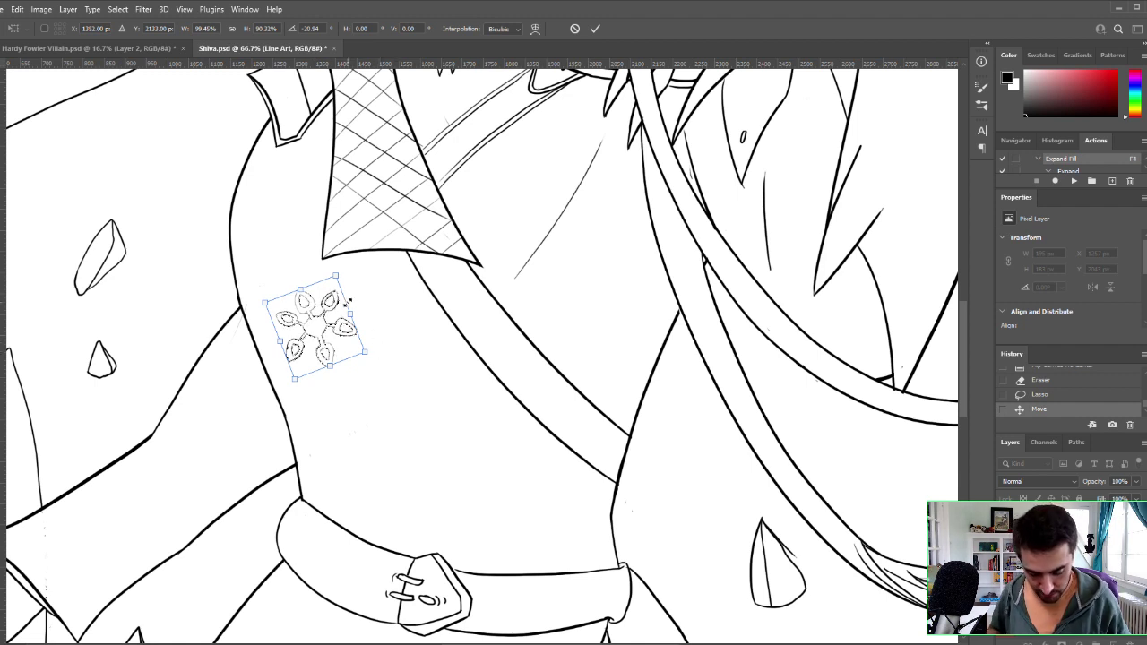
Step: Warp the emblem by pulling its corners and edge curves outward to suit the torso's form, then deselect it
key(ctrl+shift+w)
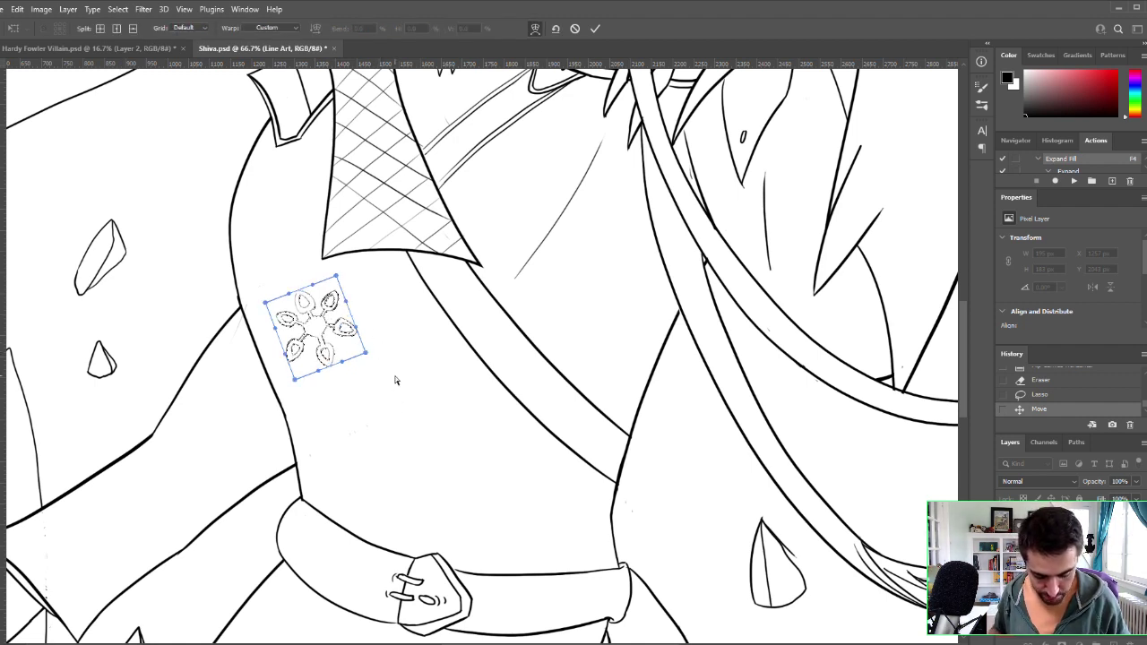
drag(365, 354, 377, 348)
drag(346, 301, 351, 294)
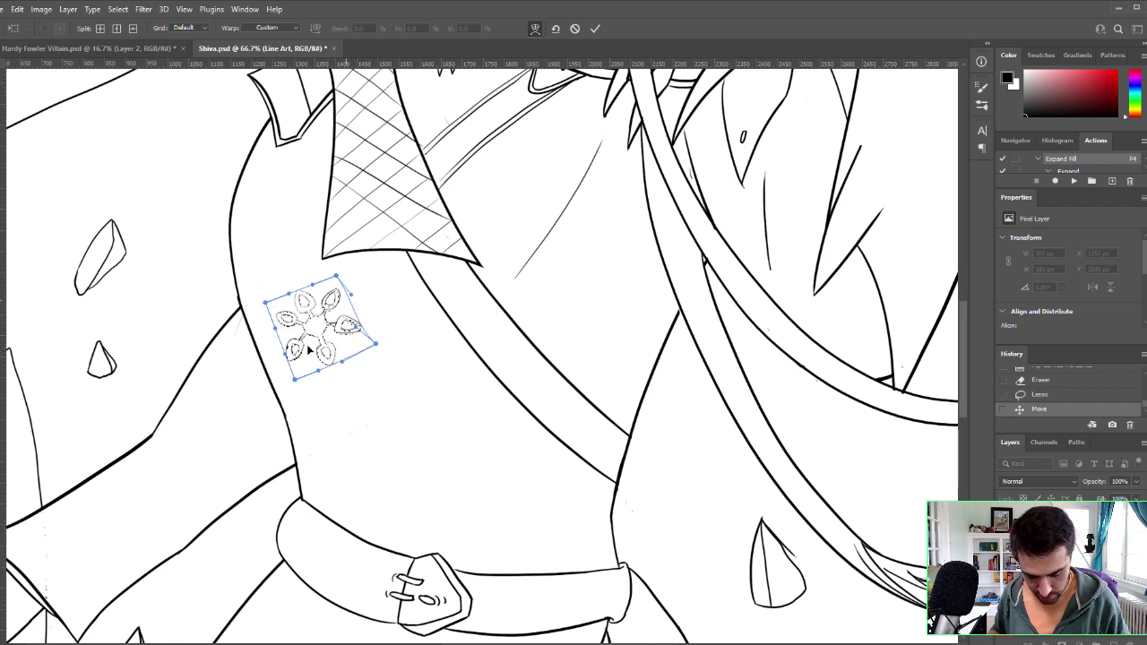
drag(295, 380, 290, 388)
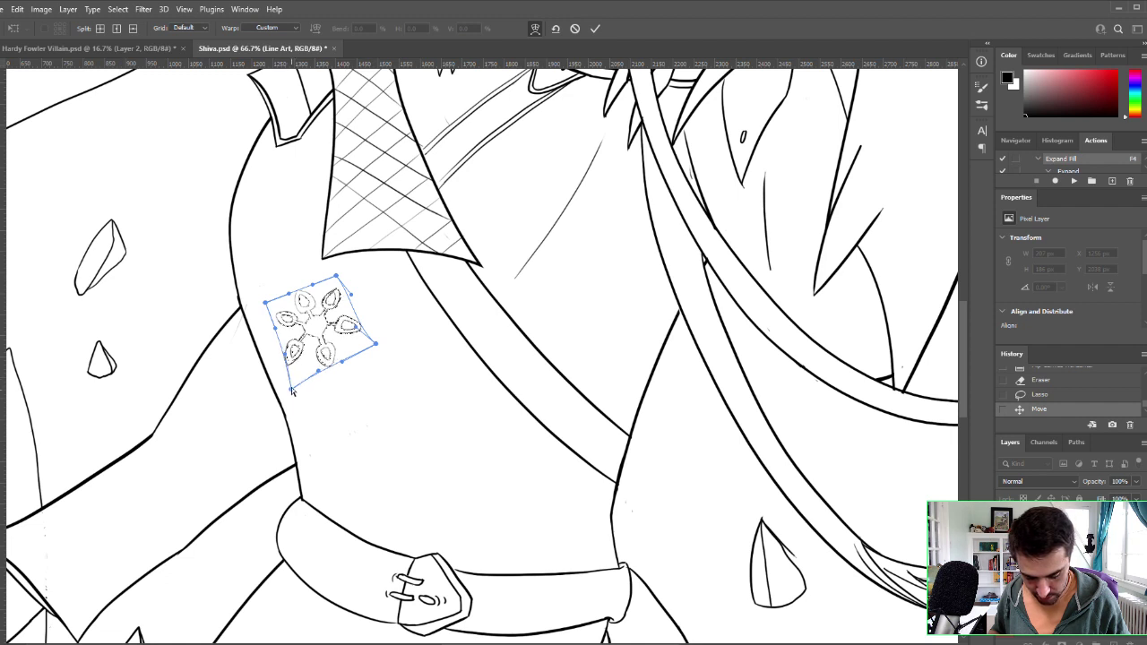
drag(278, 314, 312, 274)
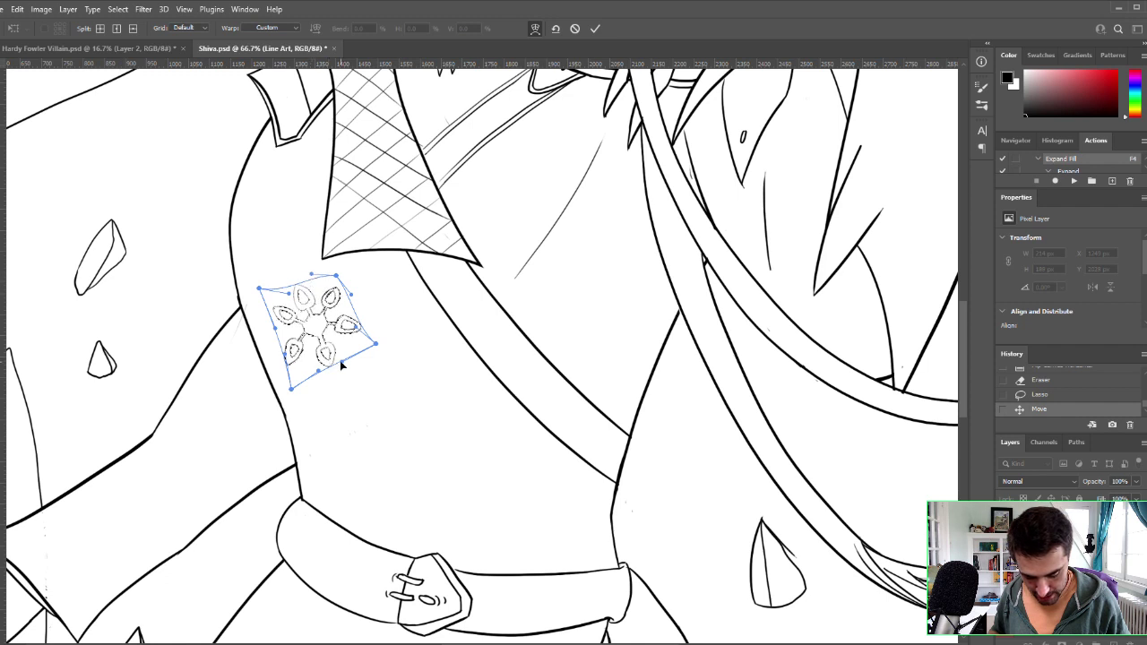
drag(342, 361, 357, 356)
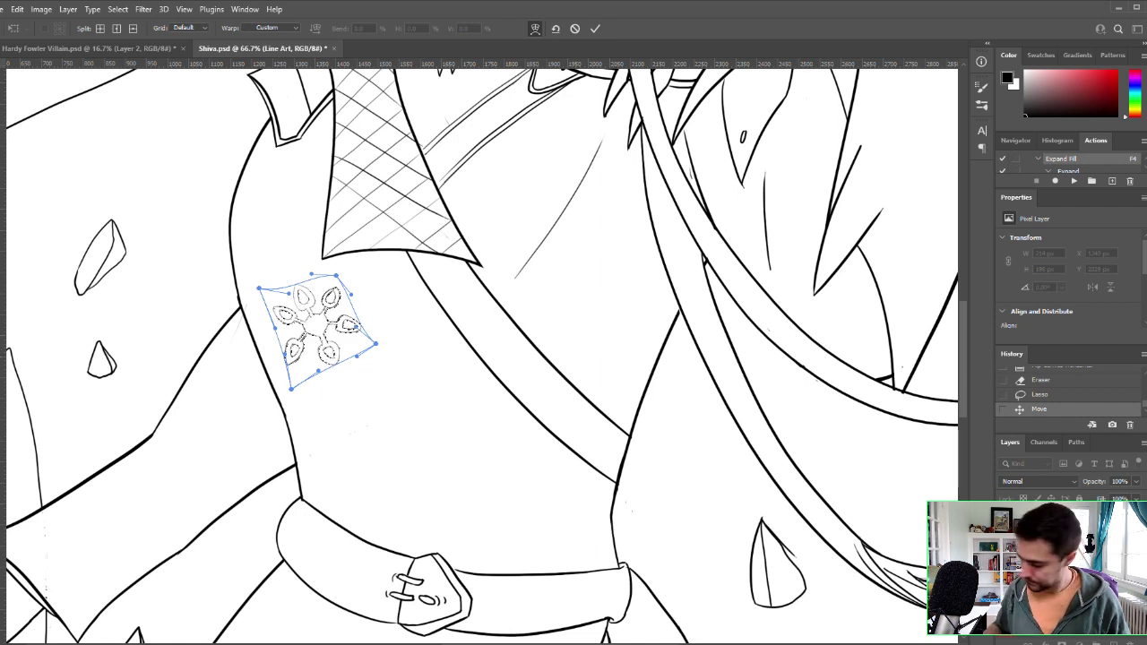
key(Return)
key(ctrl+d)
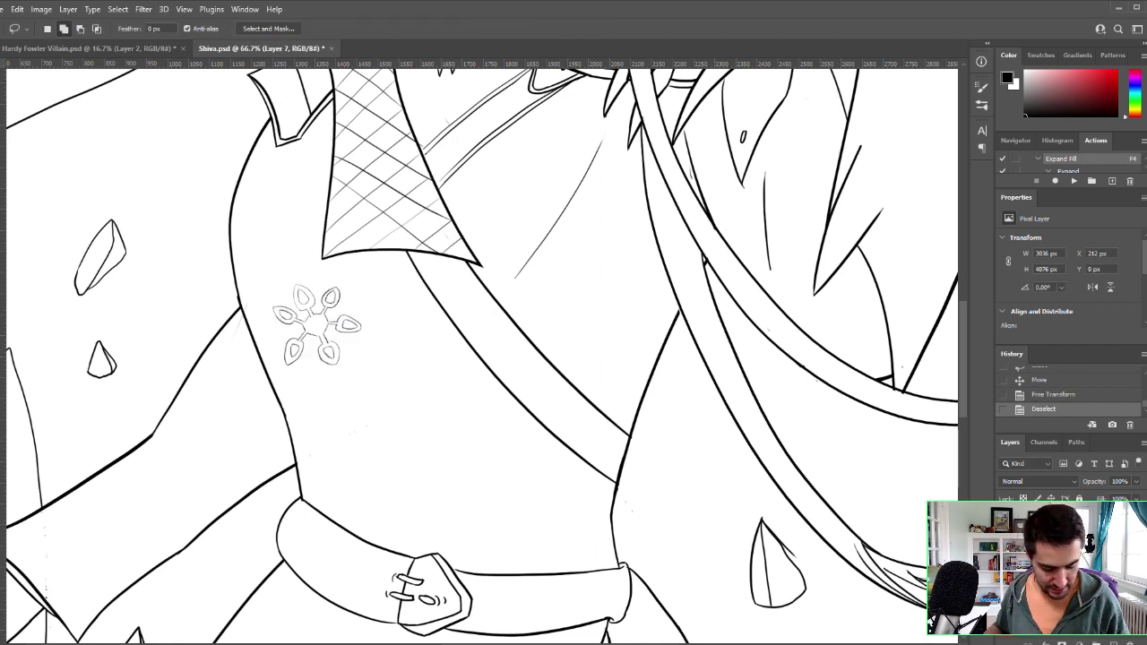
Step: Copy the emblem from the Line Art layer, paste it and move the copy to the lower torso
key(alt+[)
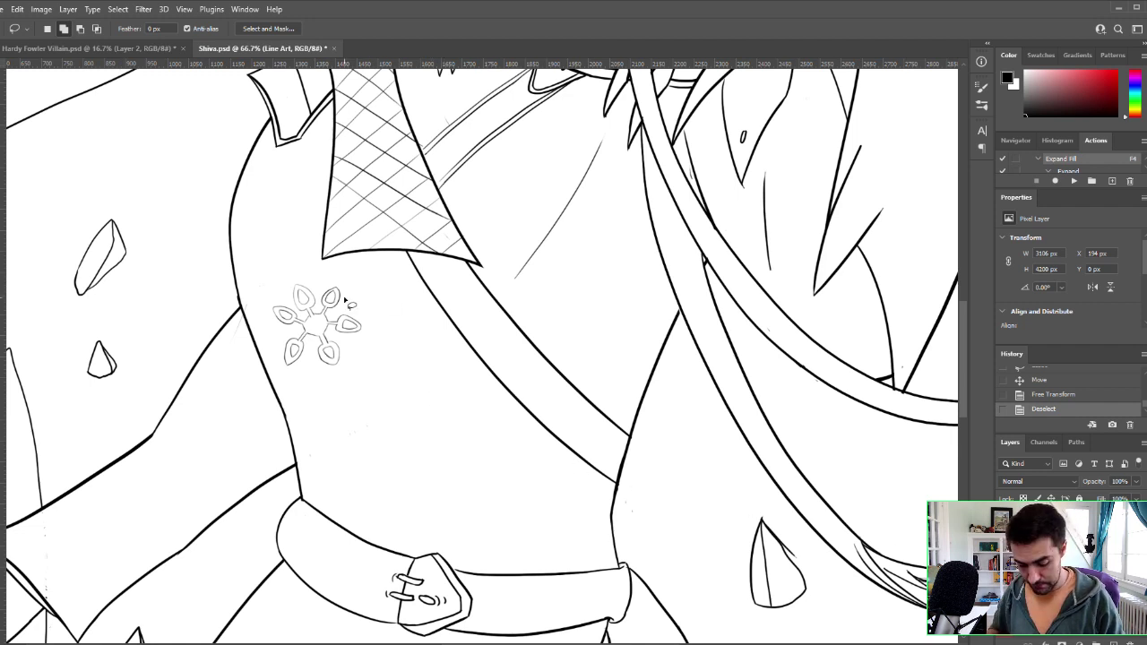
mouse_move(300, 268)
mouse_down()
mouse_move(343, 382)
mouse_move(381, 327)
mouse_move(301, 265)
mouse_up()
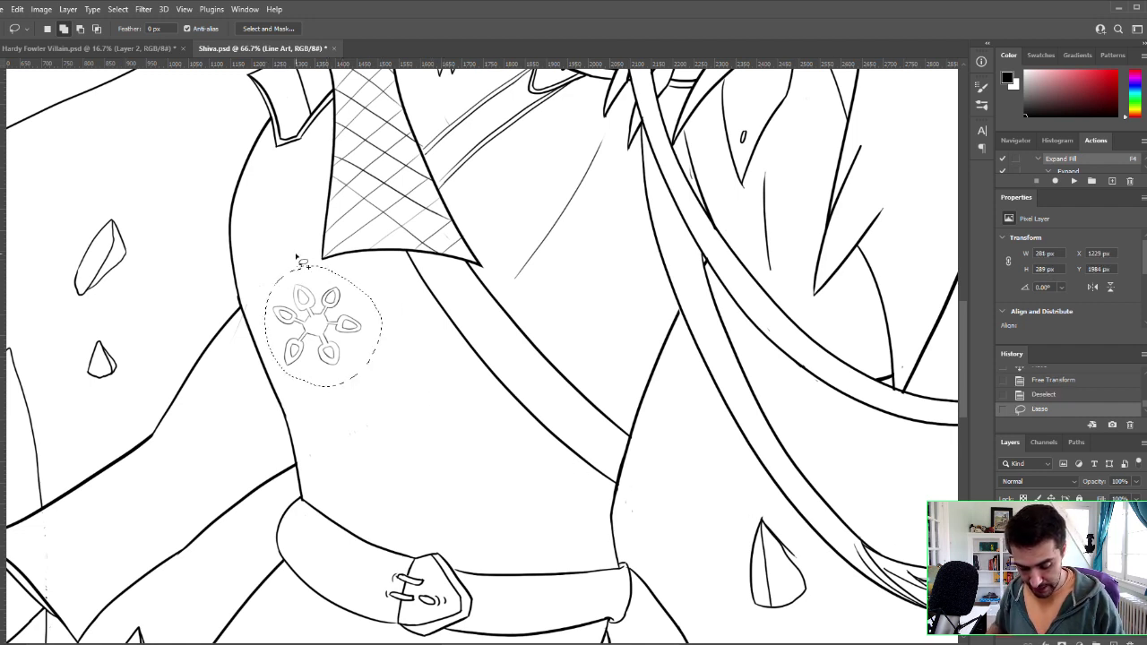
key(ctrl+c)
key(ctrl+v)
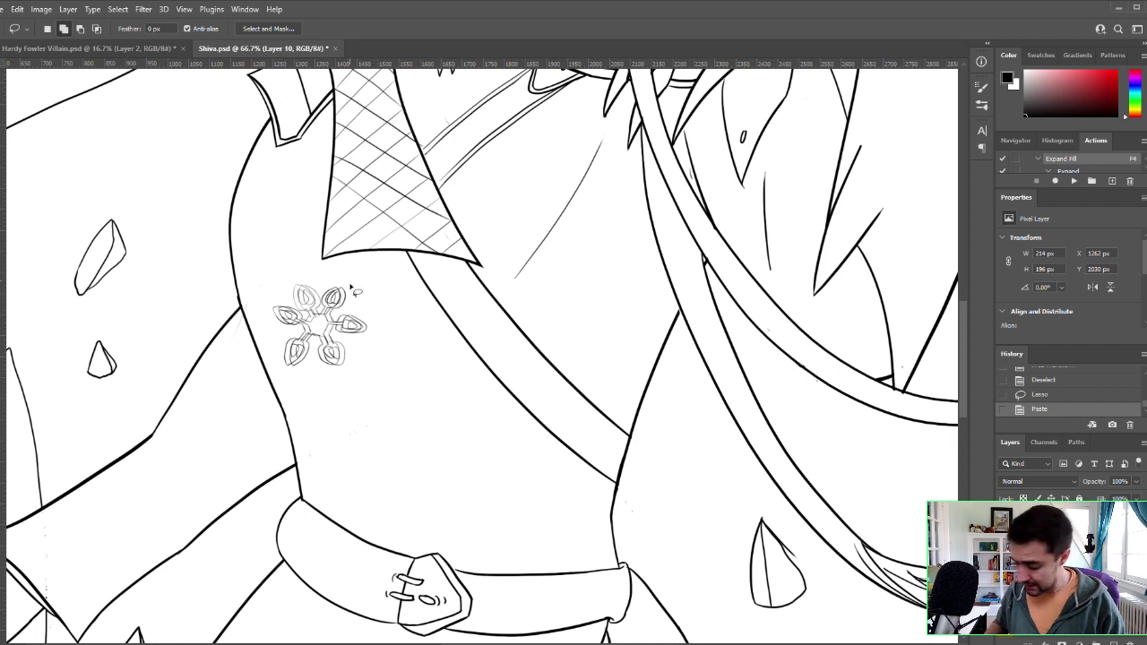
key(v)
drag(359, 328, 454, 428)
Step: Rotate the copied emblem 22.53° and place it just above the belt
key(l)
key(ctrl+t)
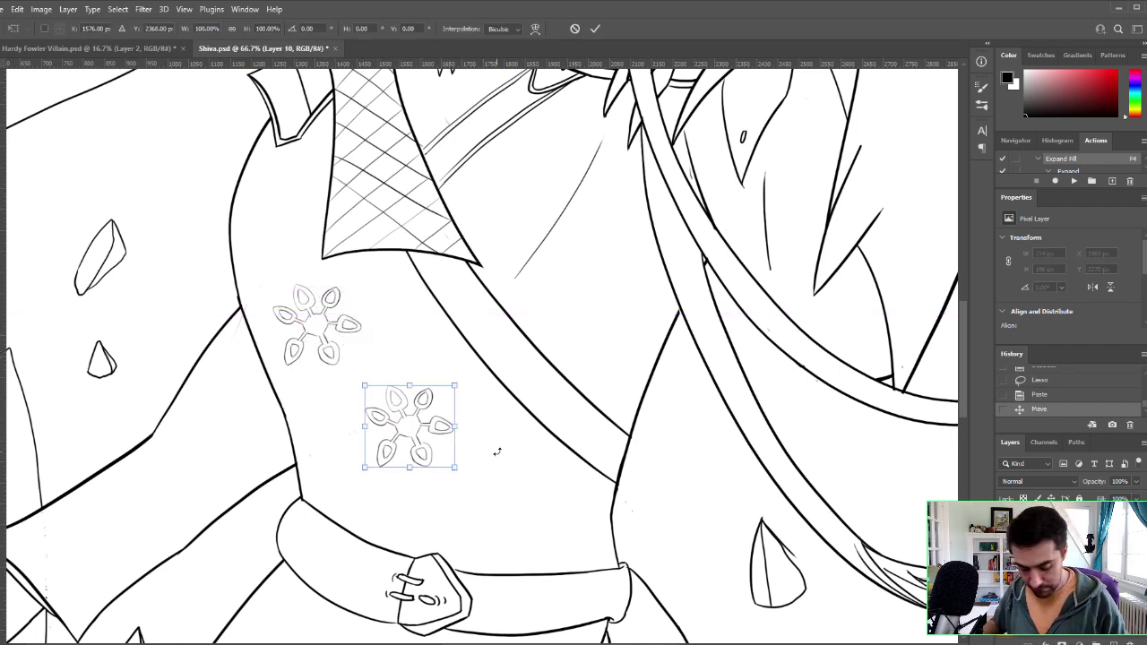
drag(464, 474, 439, 491)
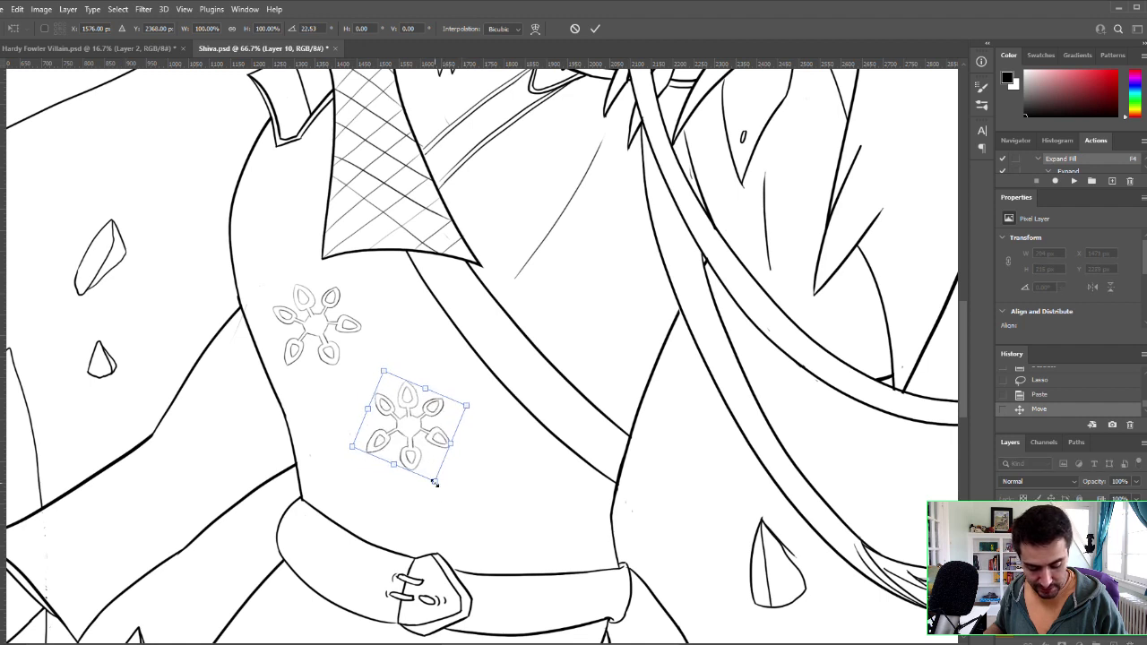
drag(418, 435, 377, 460)
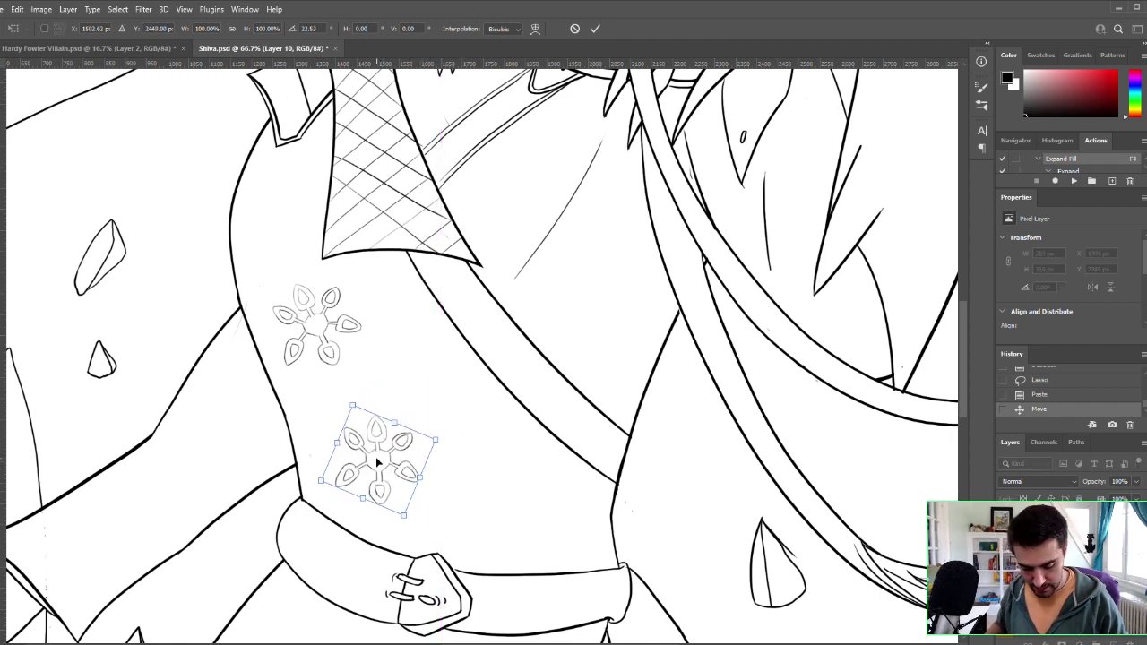
key(Return)
key(l)
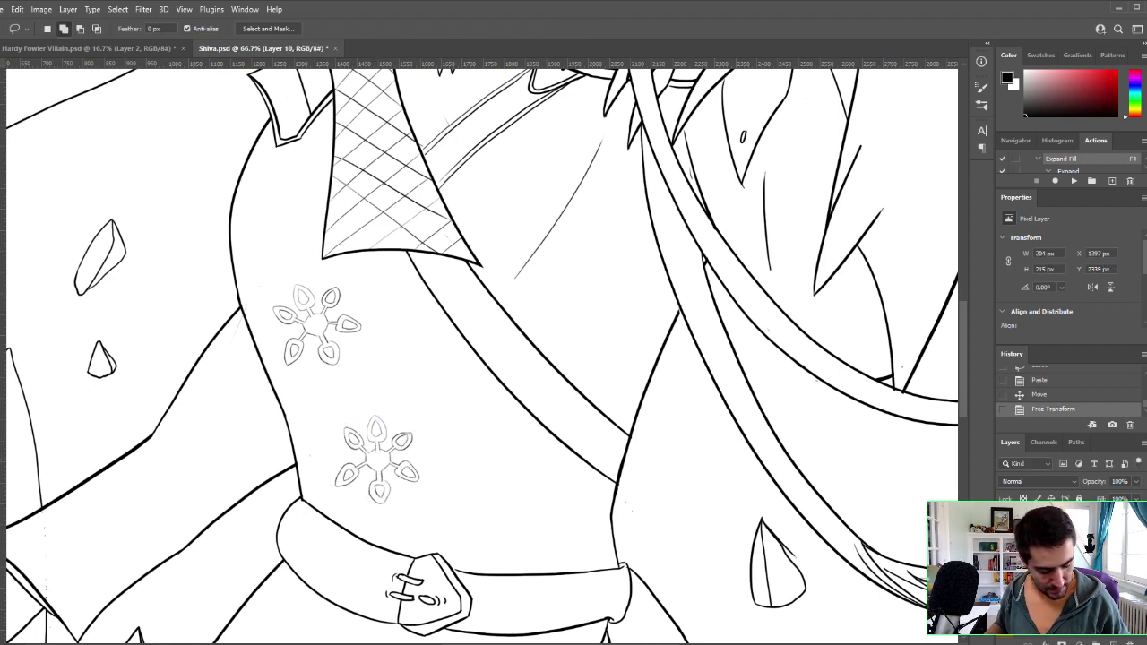
Step: Copy the upper emblem from the Line Art layer again and place the pasted copy beside the diagonal strap
key(alt+[)
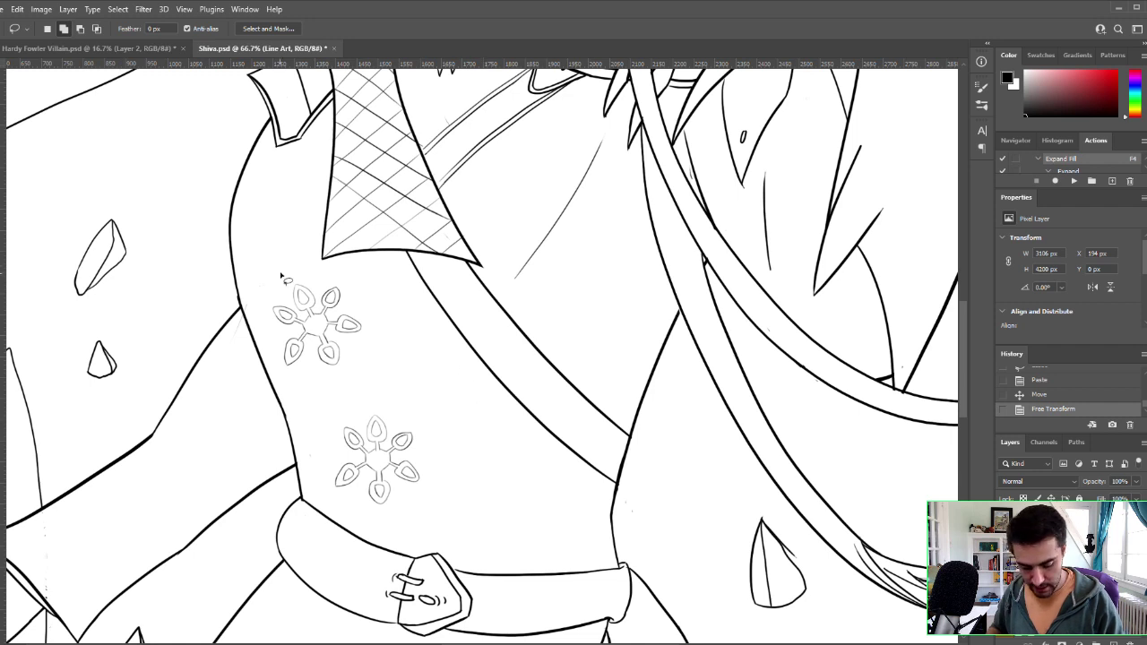
mouse_move(300, 264)
mouse_down()
mouse_move(261, 349)
mouse_move(300, 390)
mouse_move(356, 377)
mouse_move(366, 296)
mouse_move(295, 258)
mouse_up()
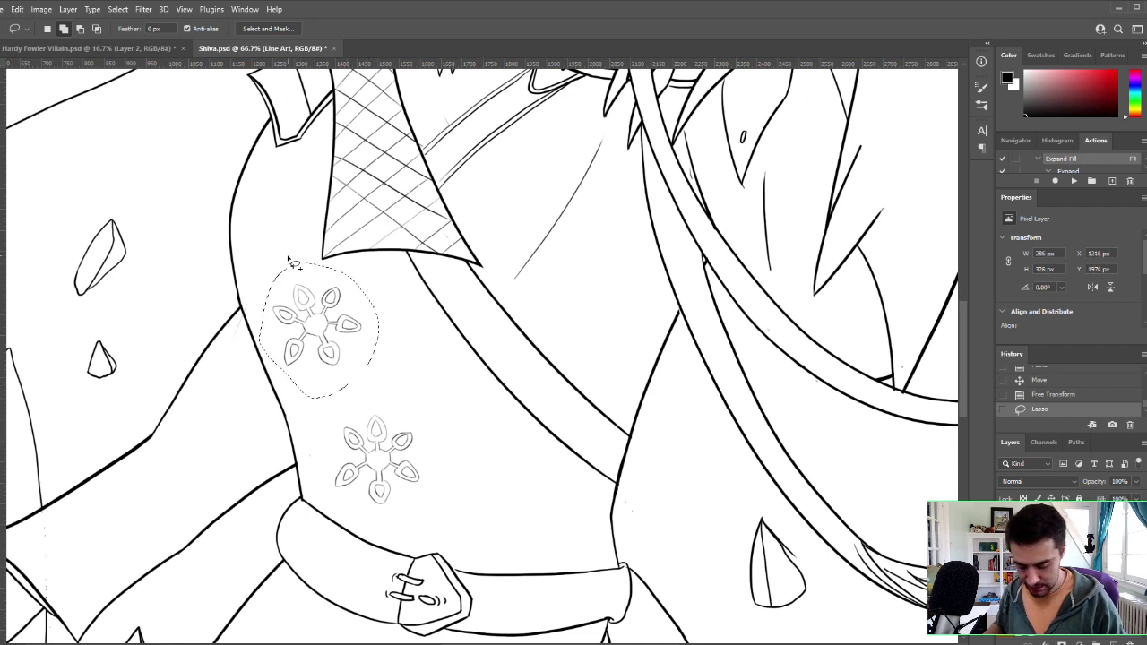
key(ctrl+c)
key(ctrl+v)
key(v)
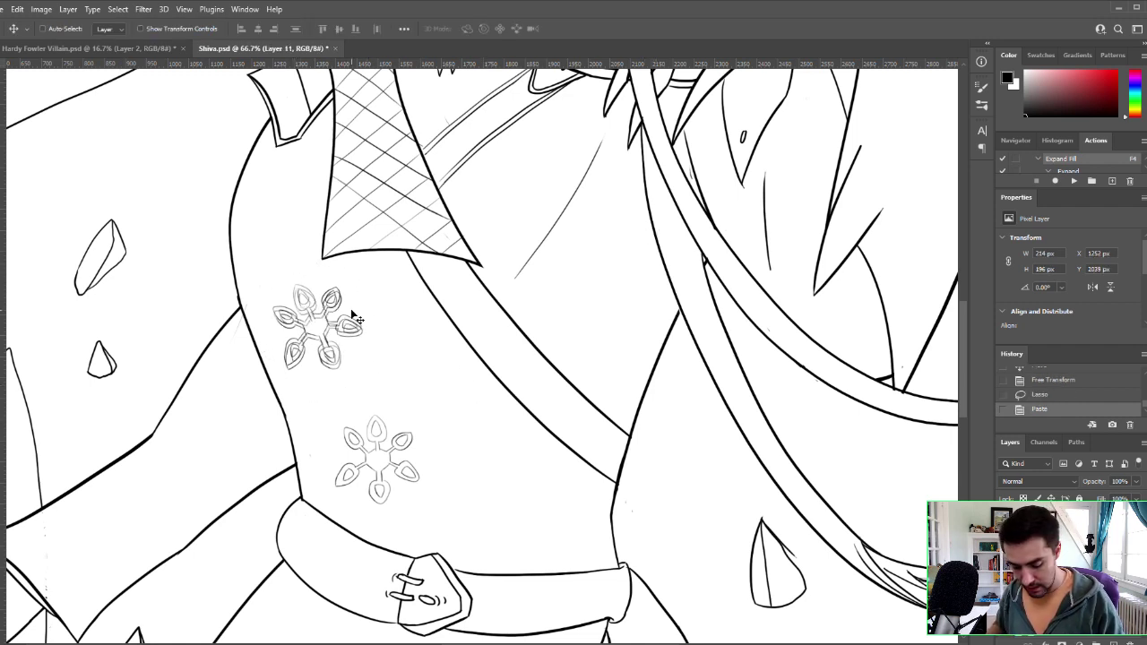
mouse_move(353, 320)
mouse_down()
mouse_move(422, 328)
mouse_move(428, 348)
mouse_up()
key(l)
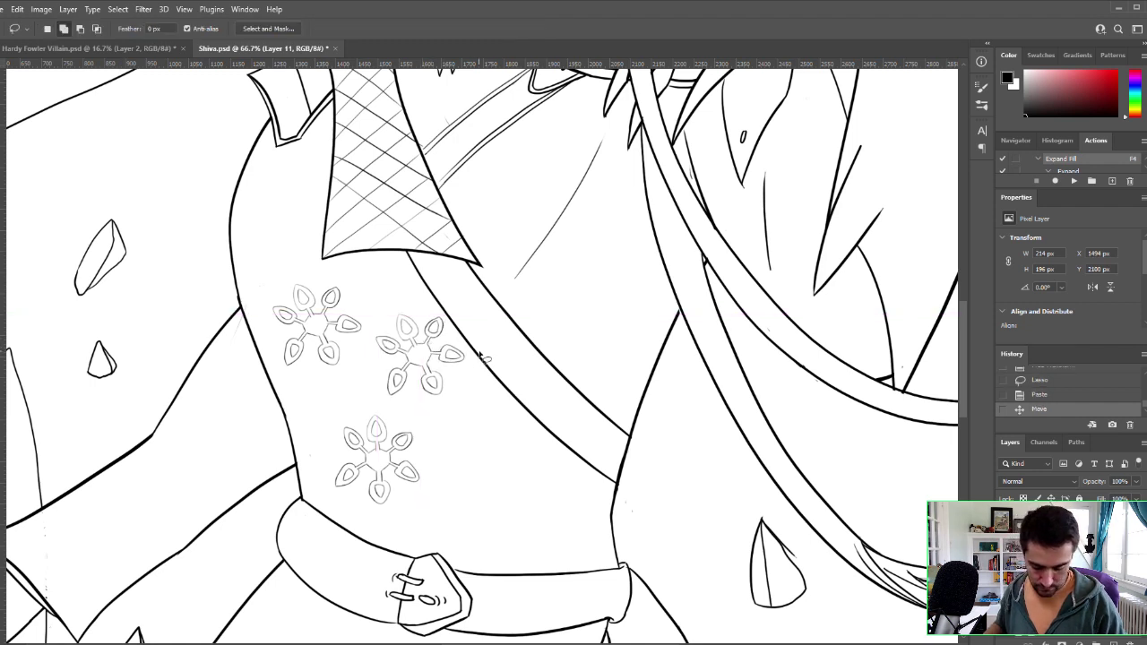
Step: Rotate the emblem beside the strap -22.62° and shrink it to 86.68% width and 93.07% height
key(ctrl+t)
drag(473, 405, 481, 358)
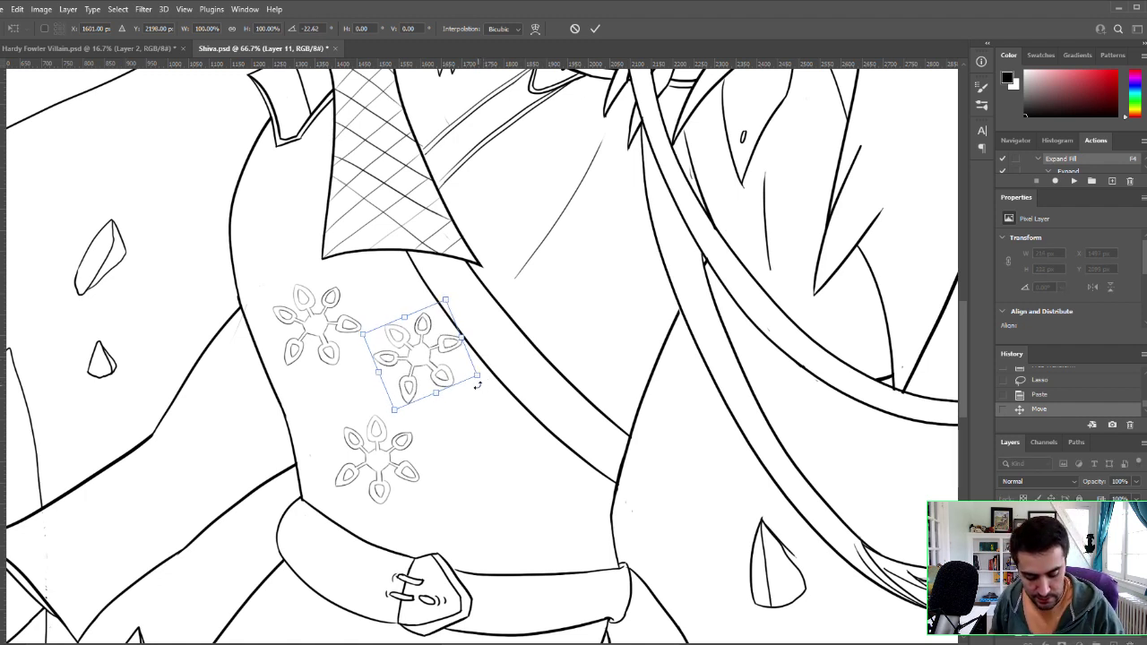
drag(476, 376, 464, 357)
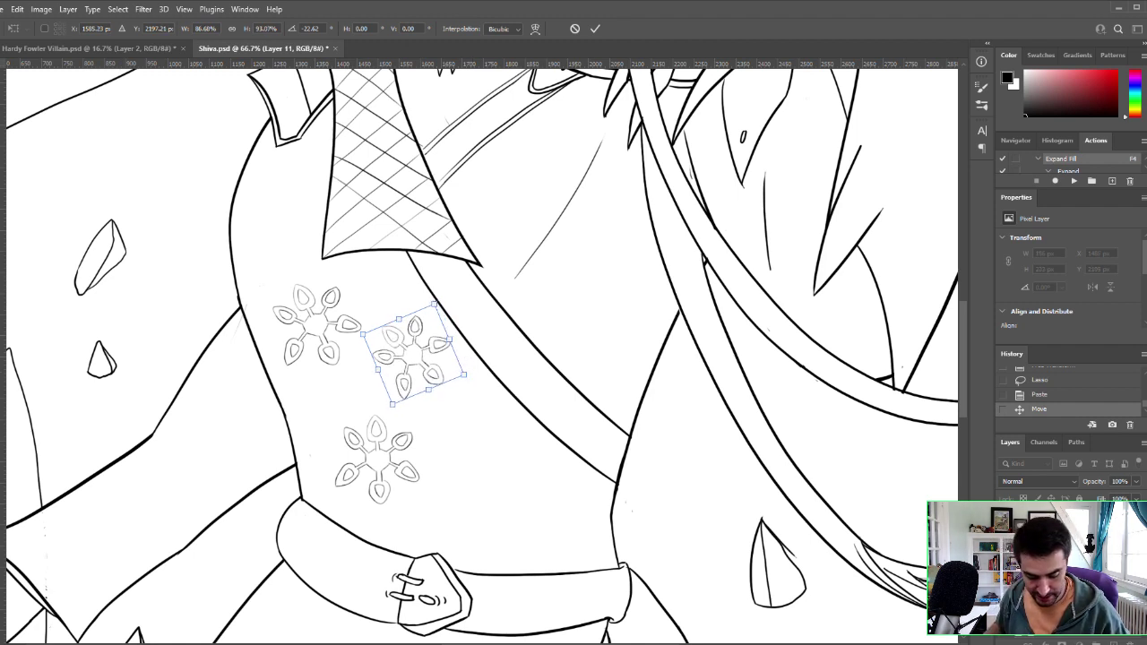
key(Return)
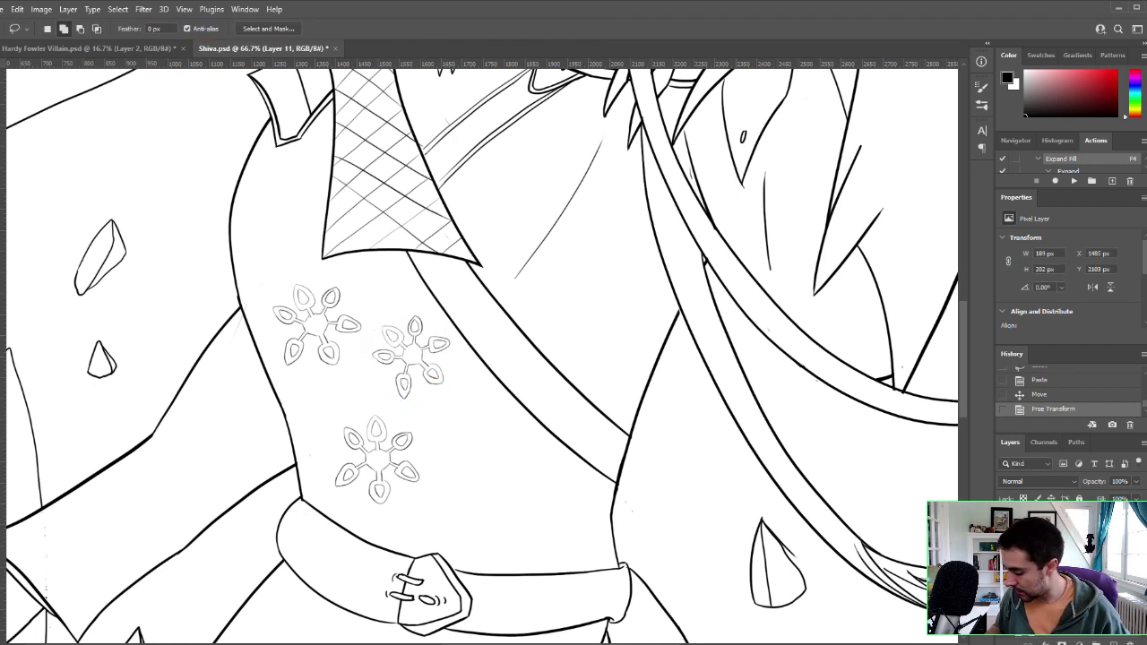
Step: Duplicate the emblem beside the strap, place the copy between the strap and the belt, and rotate it about 18° counterclockwise
drag(414, 355, 519, 462)
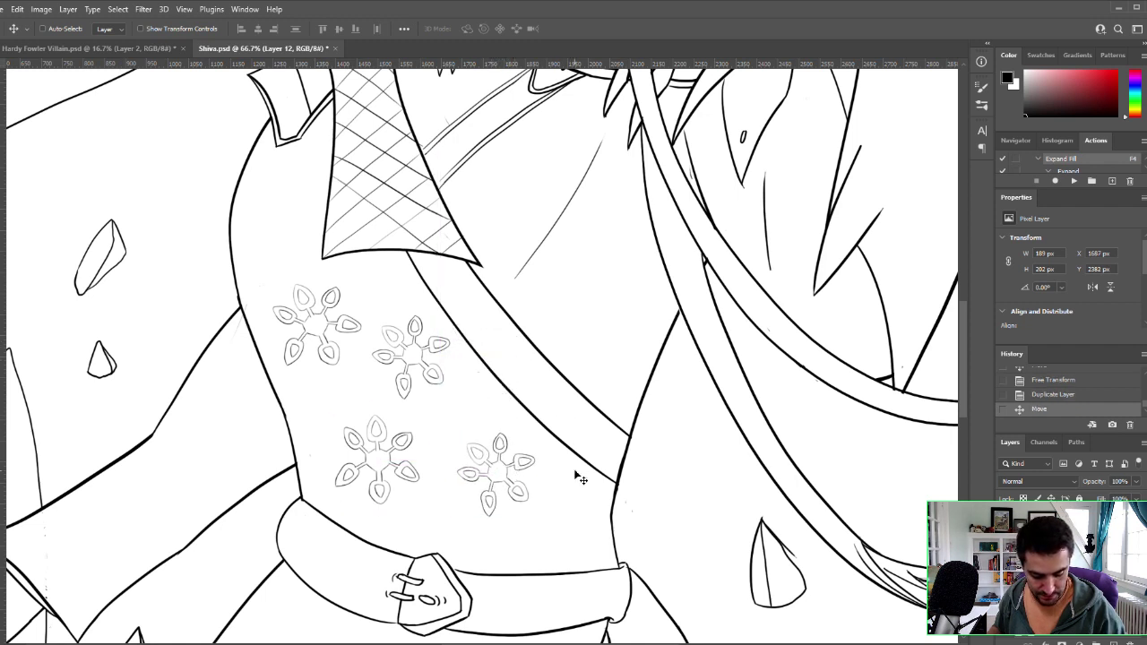
key(ctrl+t)
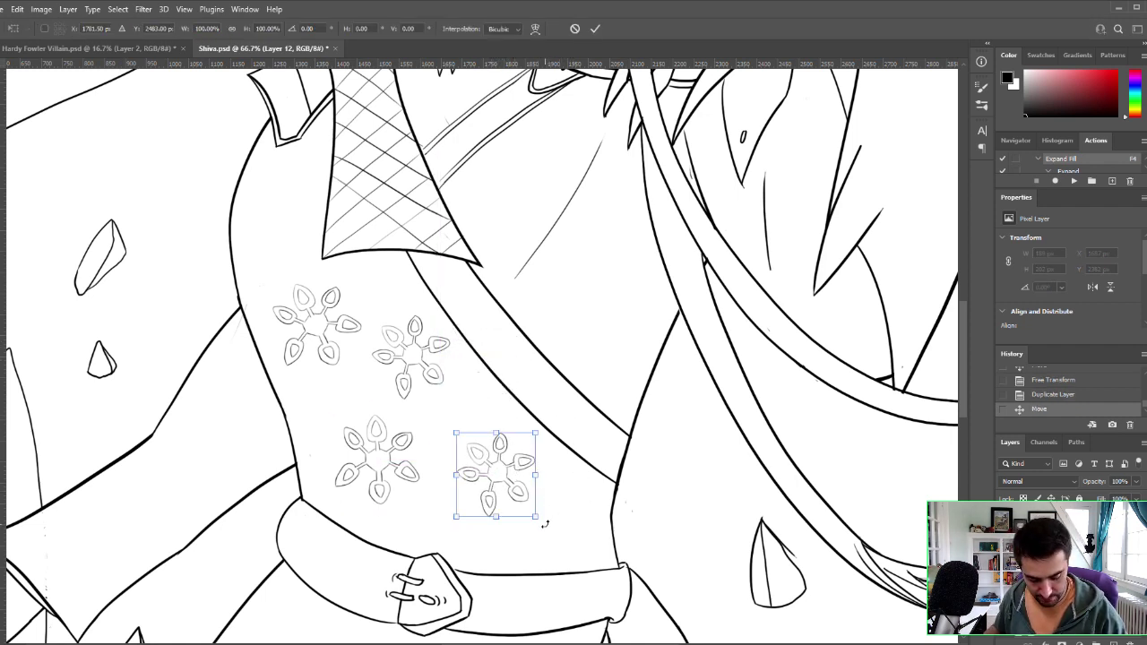
drag(544, 524, 568, 521)
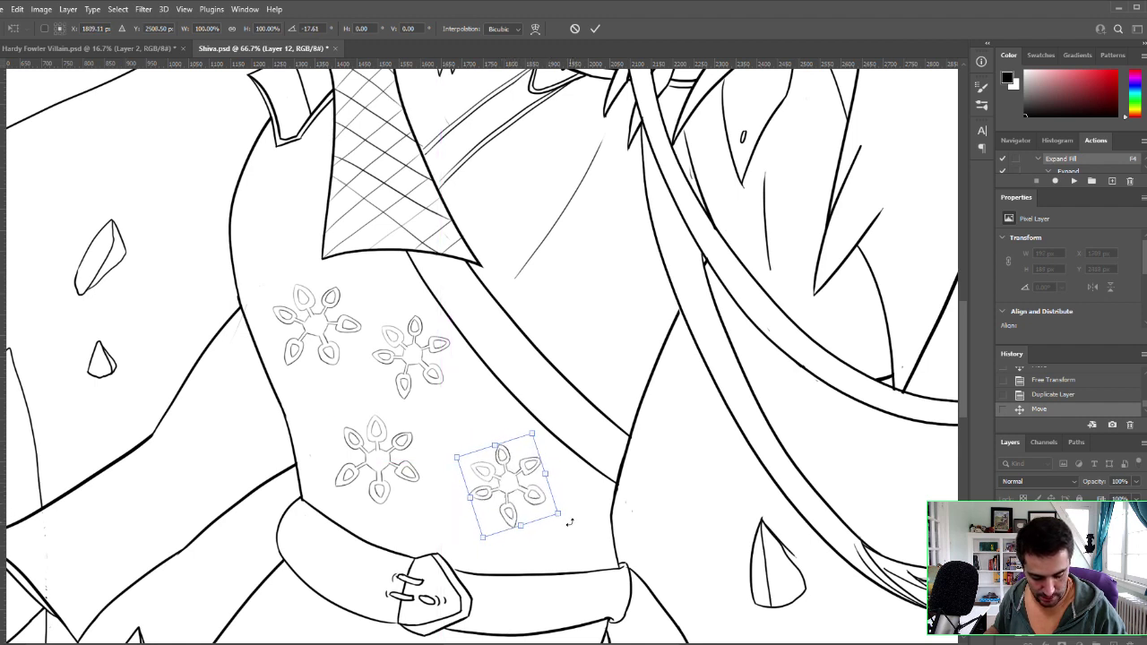
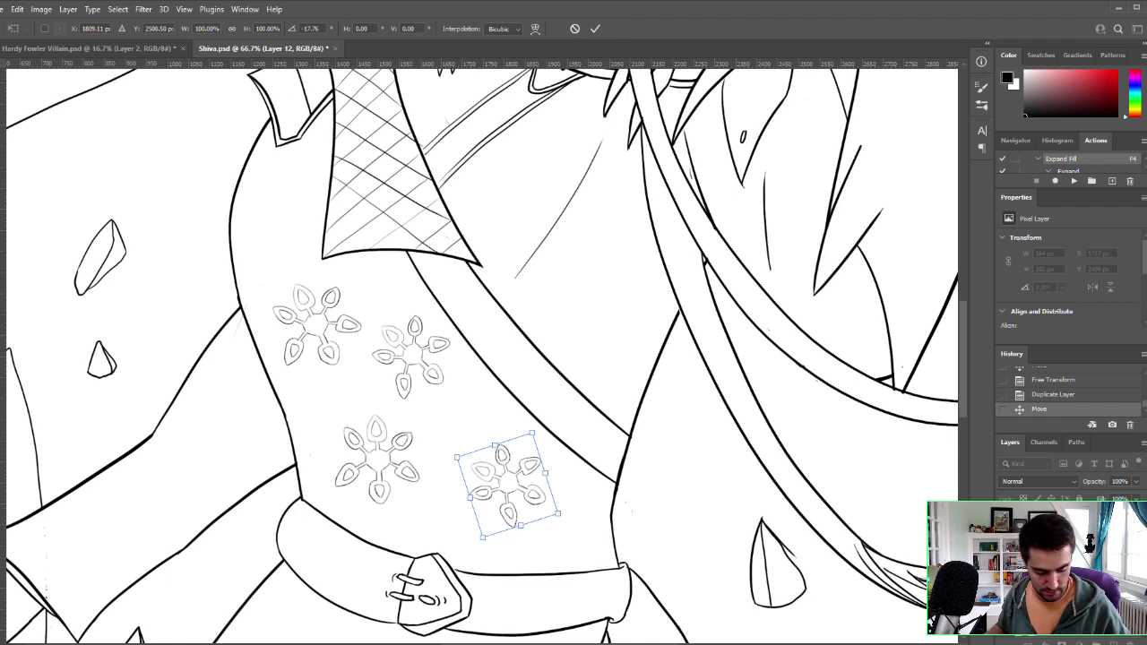
key(Return)
key(l)
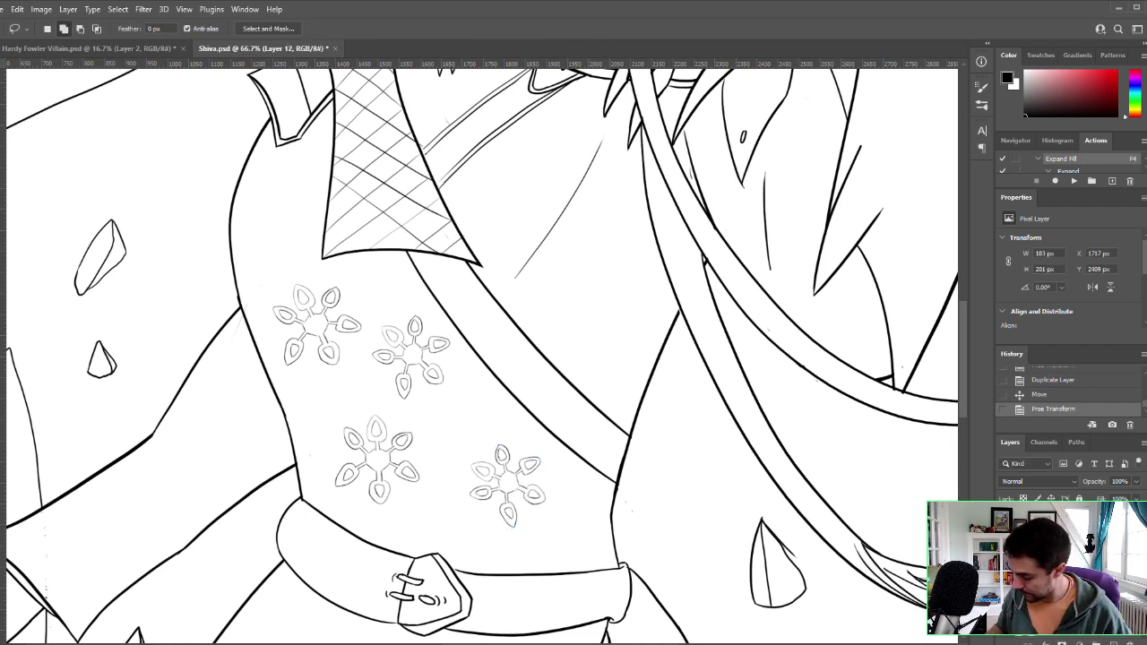
Step: Duplicate the emblem between the strap and the belt, place the copy beside the cross-hatched panel, and warp it to follow the torso
mouse_move(507, 484)
mouse_down()
mouse_move(484, 354)
mouse_move(439, 357)
mouse_move(297, 205)
mouse_move(304, 213)
mouse_up()
key(v)
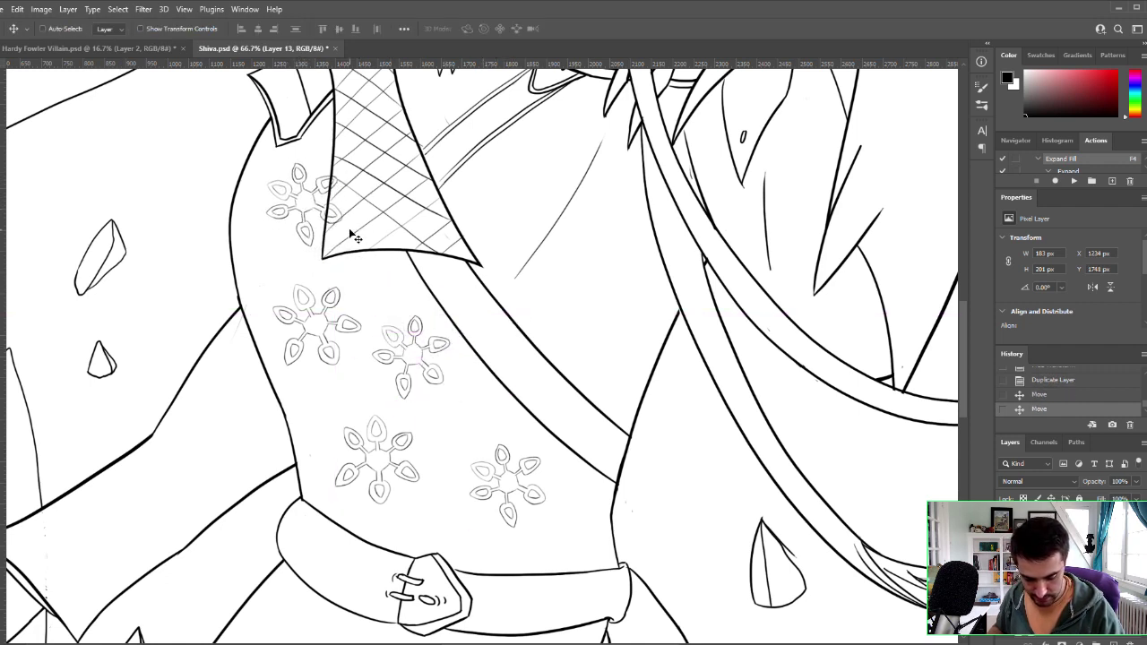
key(ctrl+t)
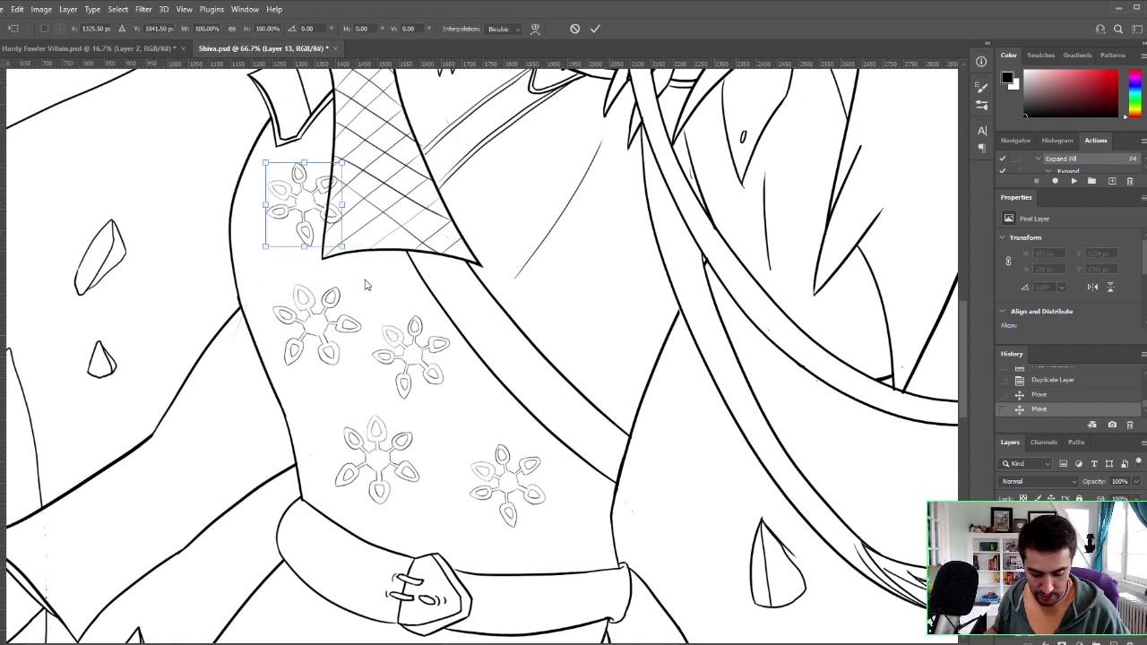
key(ctrl+shift+w)
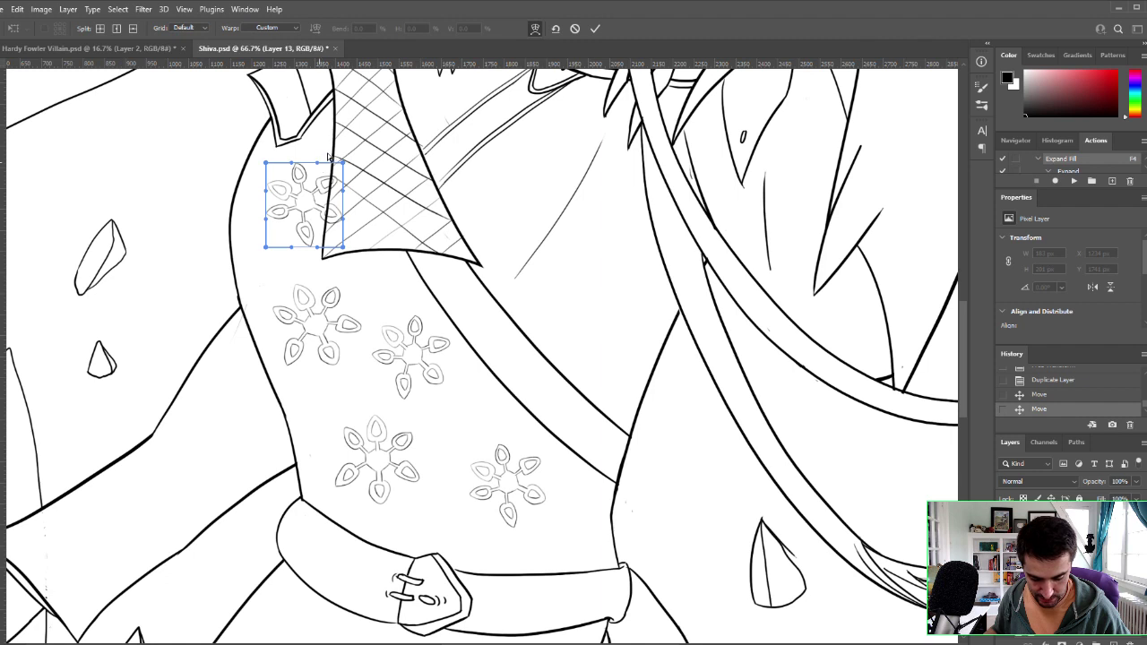
drag(322, 167, 329, 156)
mouse_move(267, 192)
mouse_down()
mouse_move(246, 190)
mouse_move(249, 209)
mouse_move(274, 183)
mouse_up()
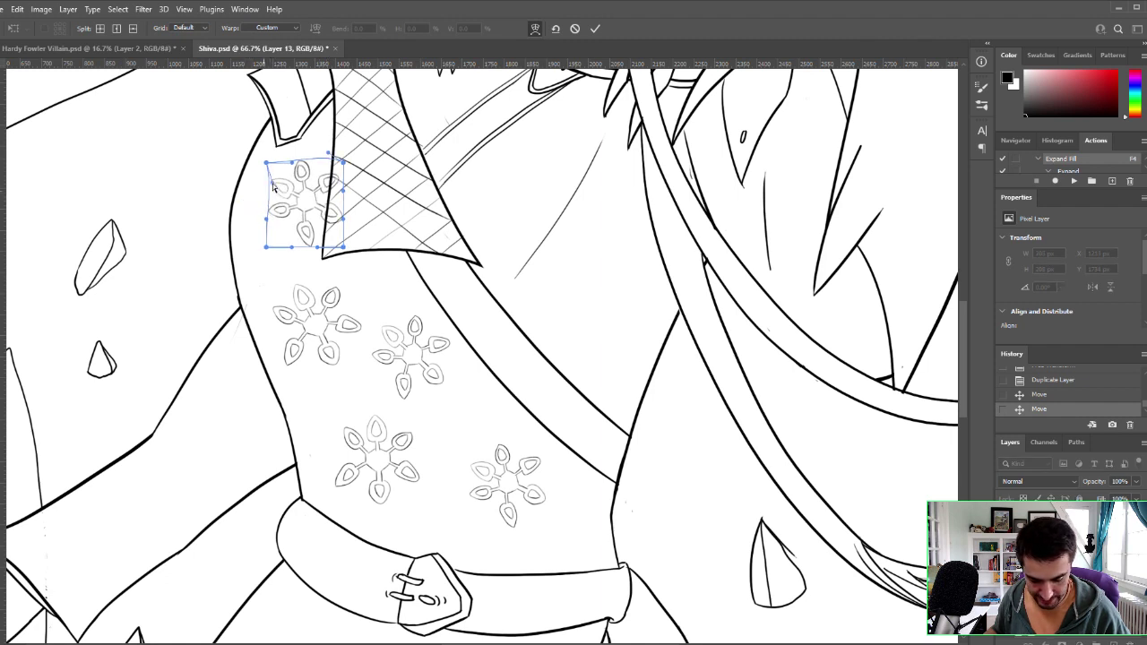
drag(317, 246, 262, 254)
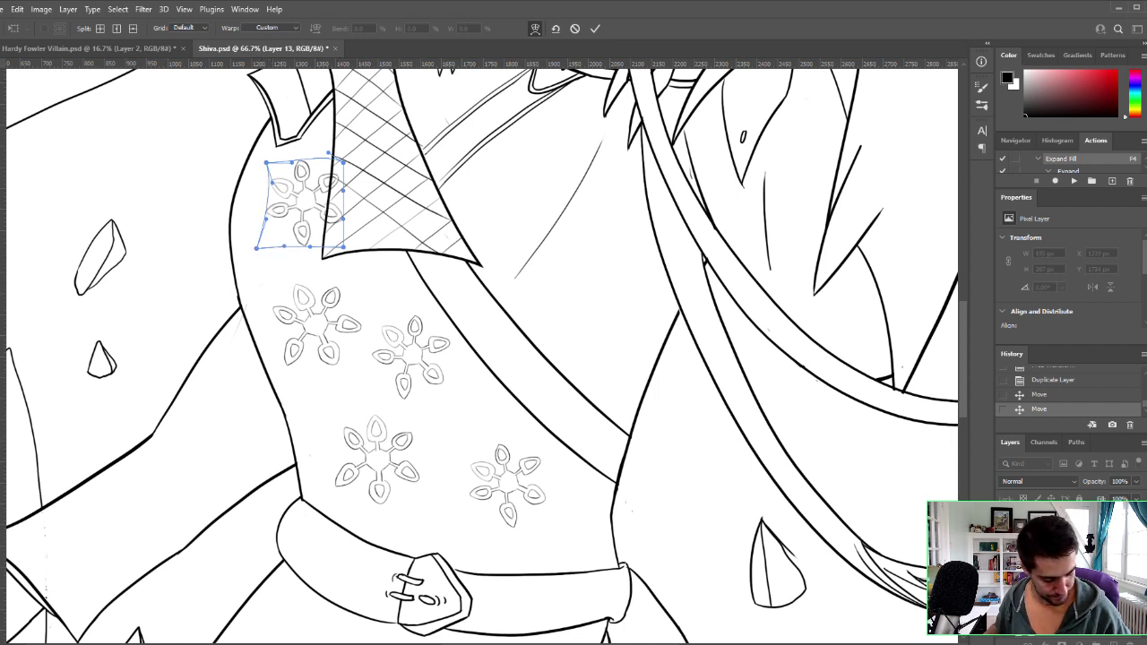
key(Return)
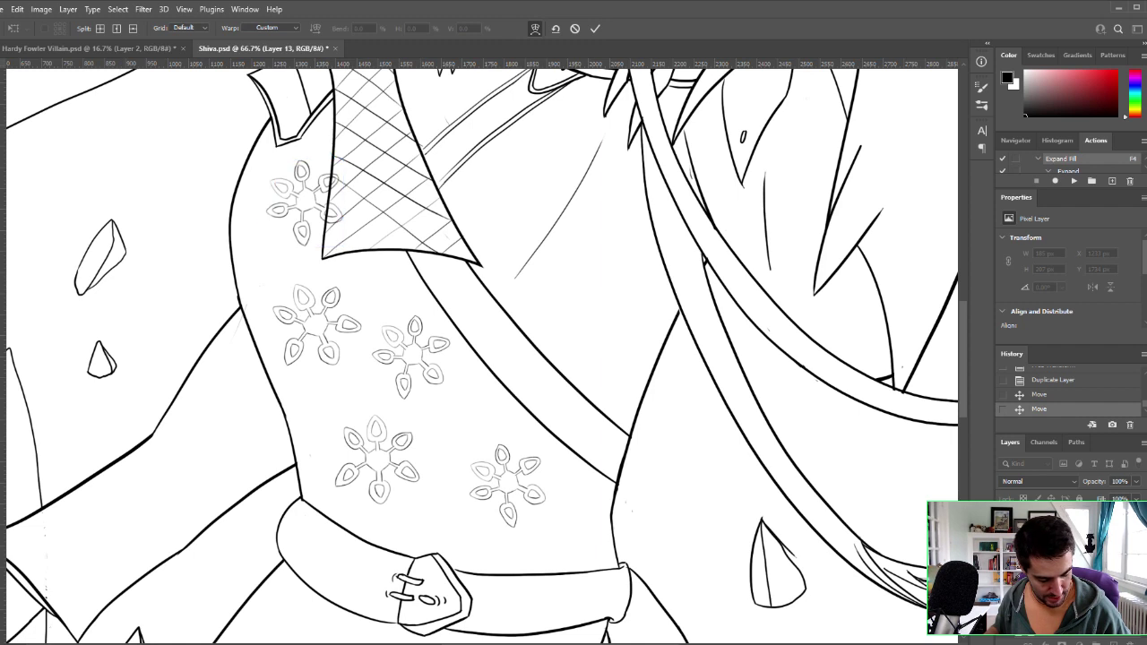
Step: Erase the part of the warped emblem that overlaps the cross-hatched panel
key(e)
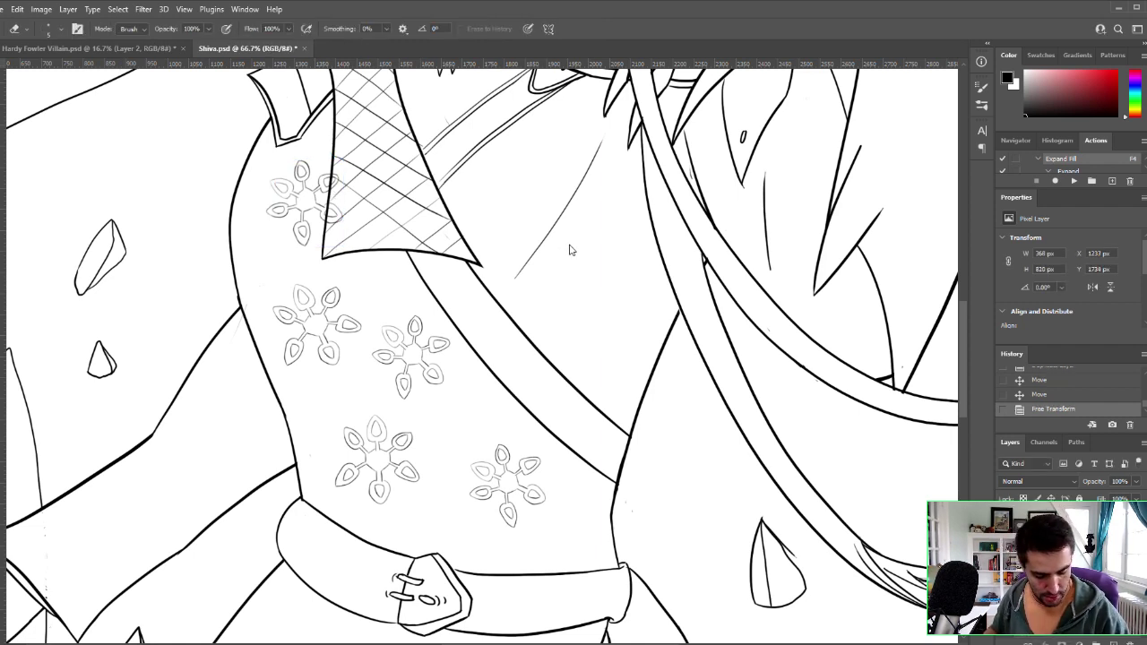
key(l)
click(1057, 537)
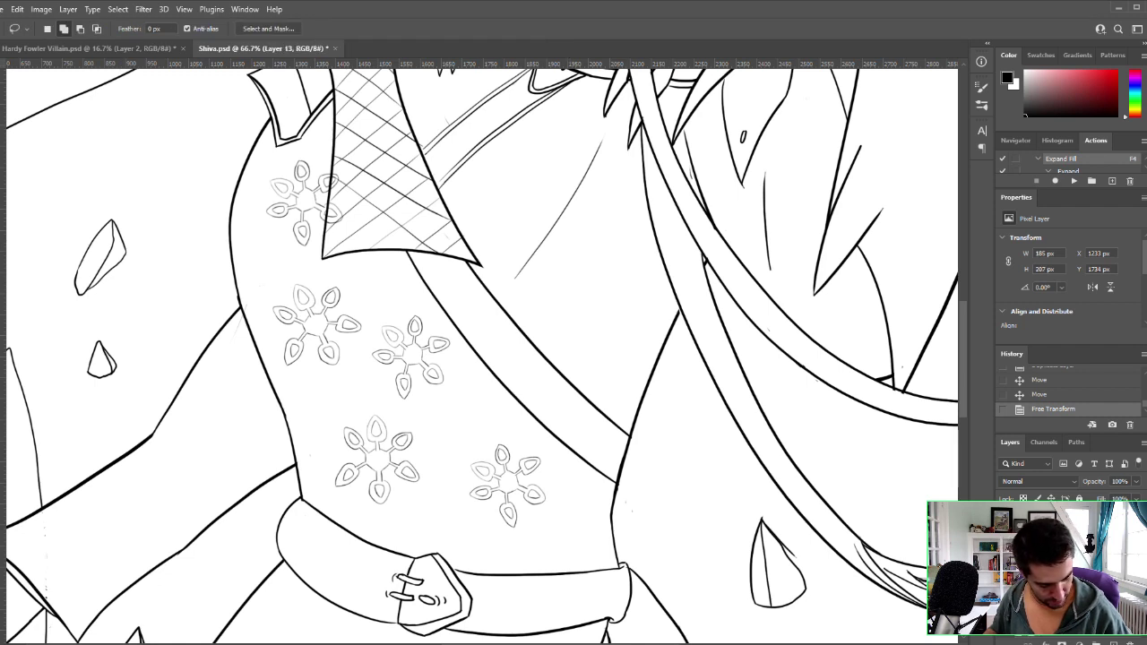
key(e)
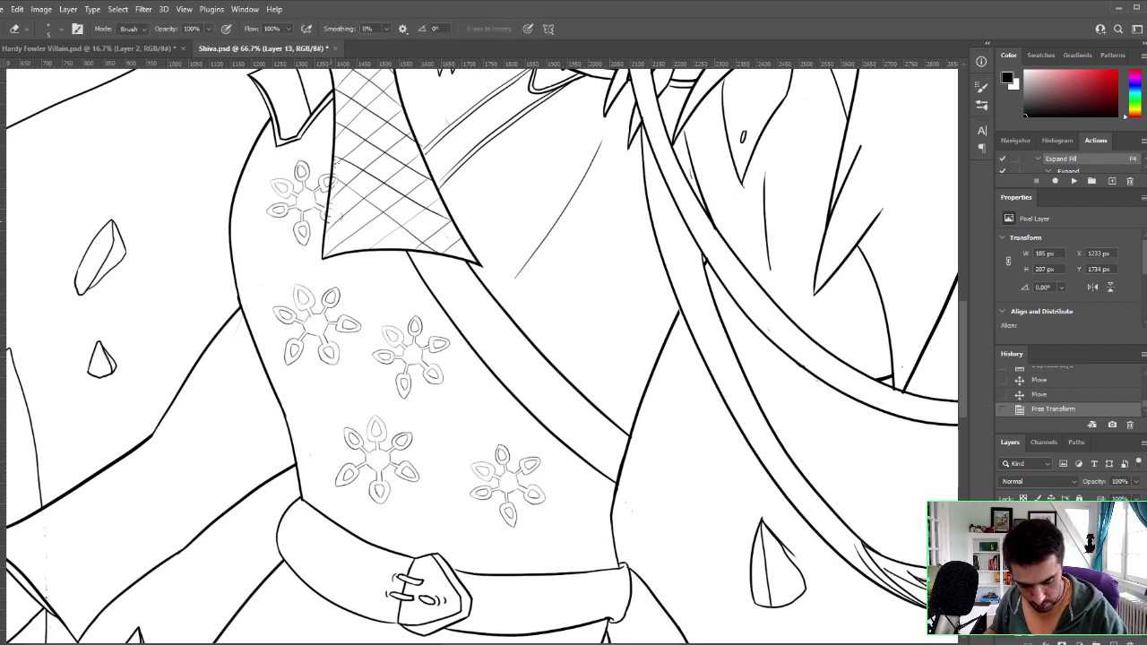
click(334, 206)
key(l)
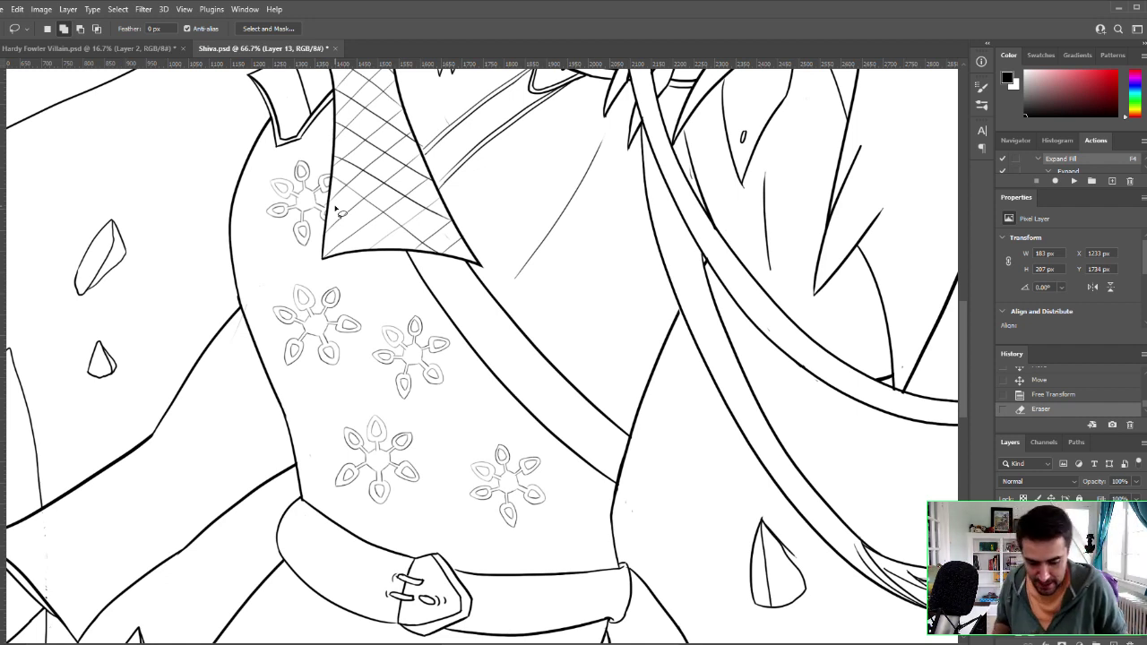
drag(463, 440, 506, 345)
drag(475, 414, 451, 384)
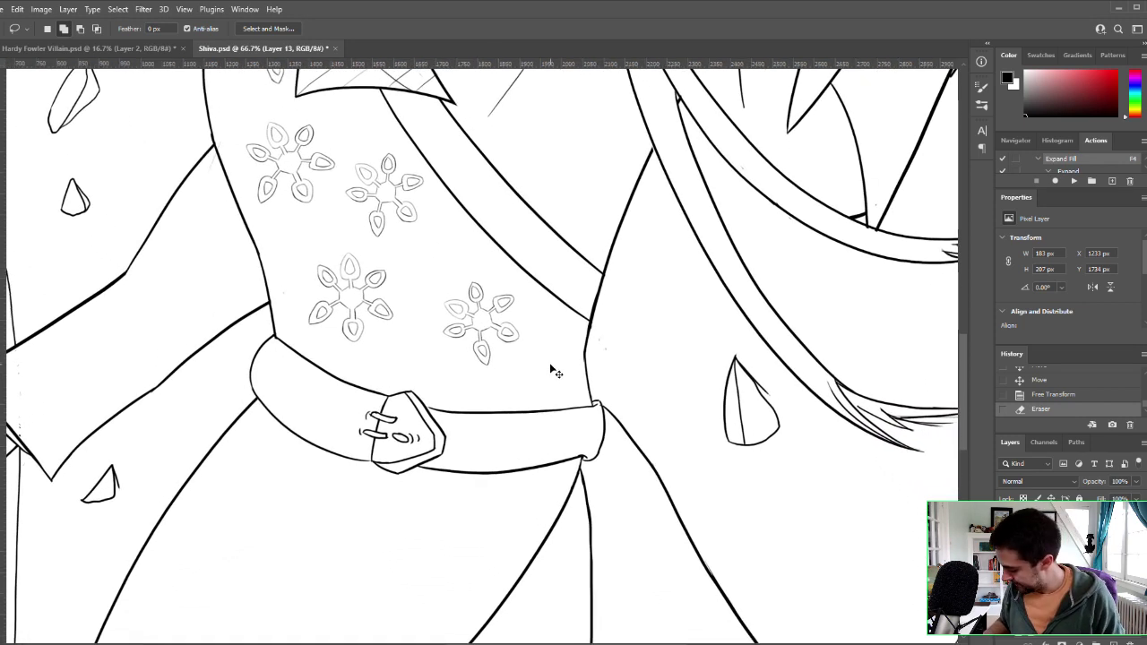
key(ctrl+j)
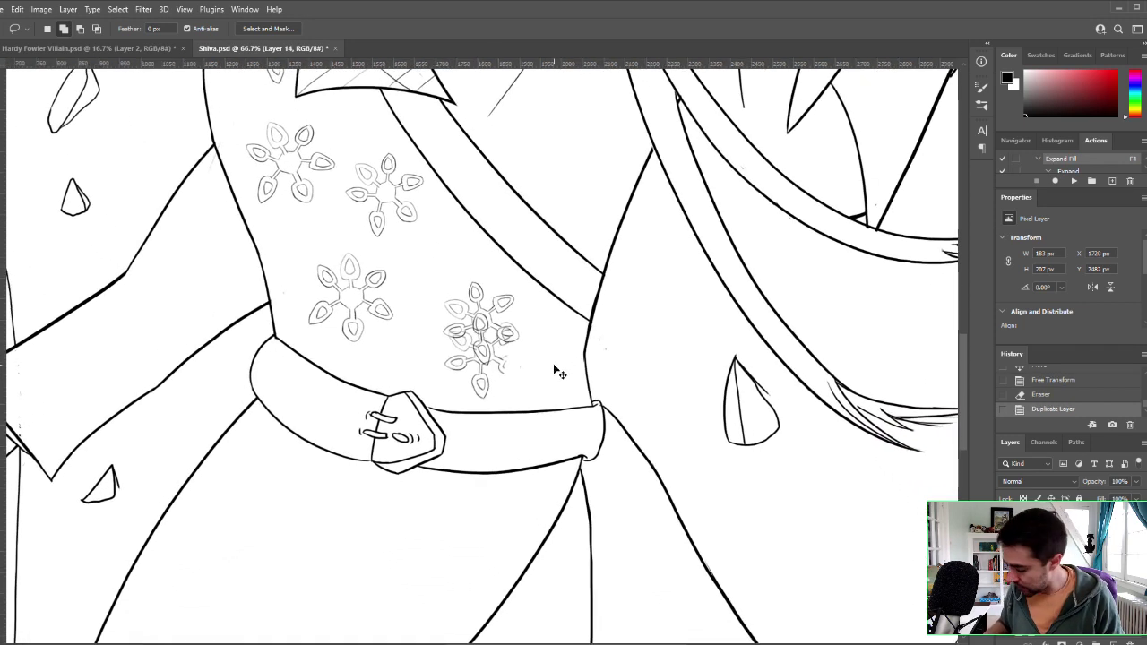
key(ctrl+z)
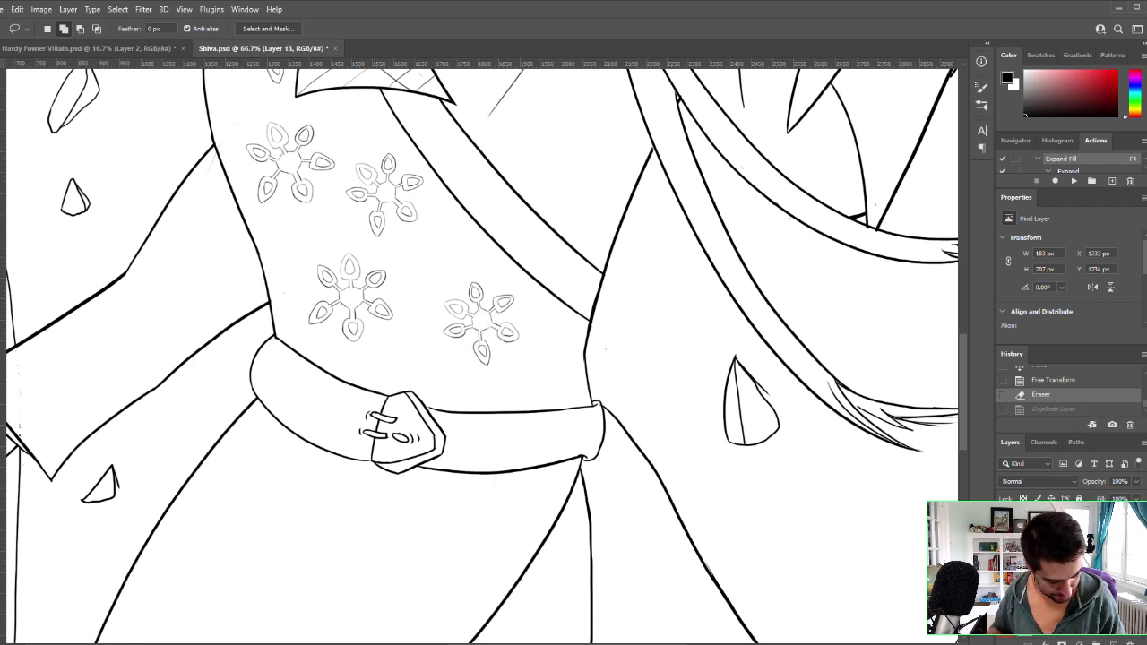
key(alt+bracketleft)
key(alt+bracketleft)
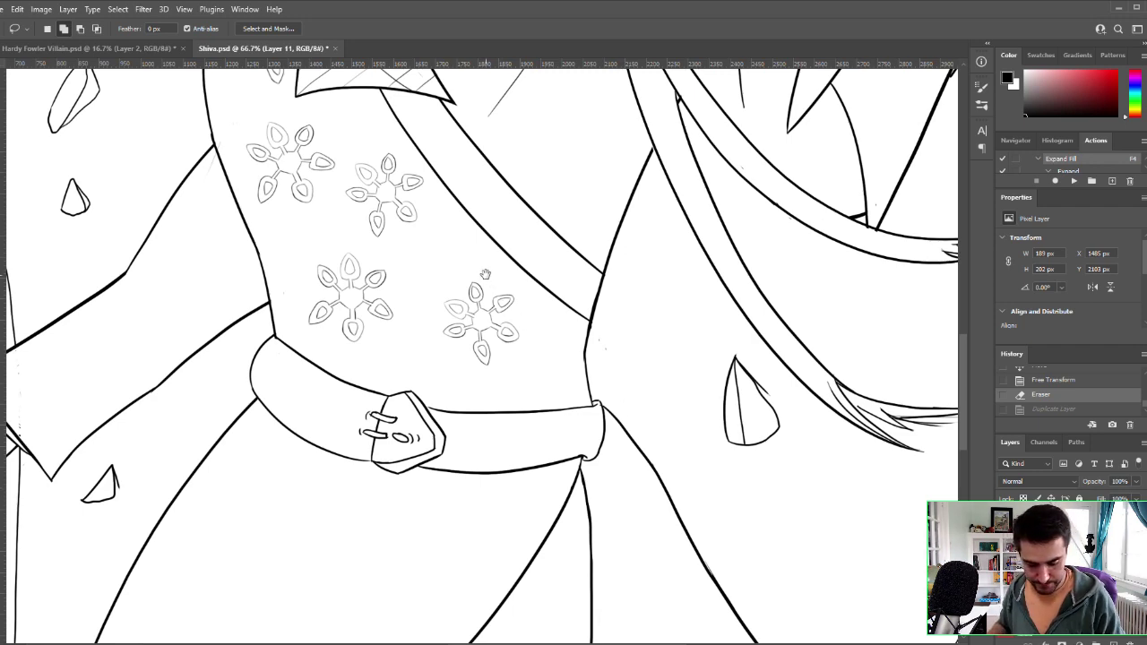
drag(484, 273, 582, 409)
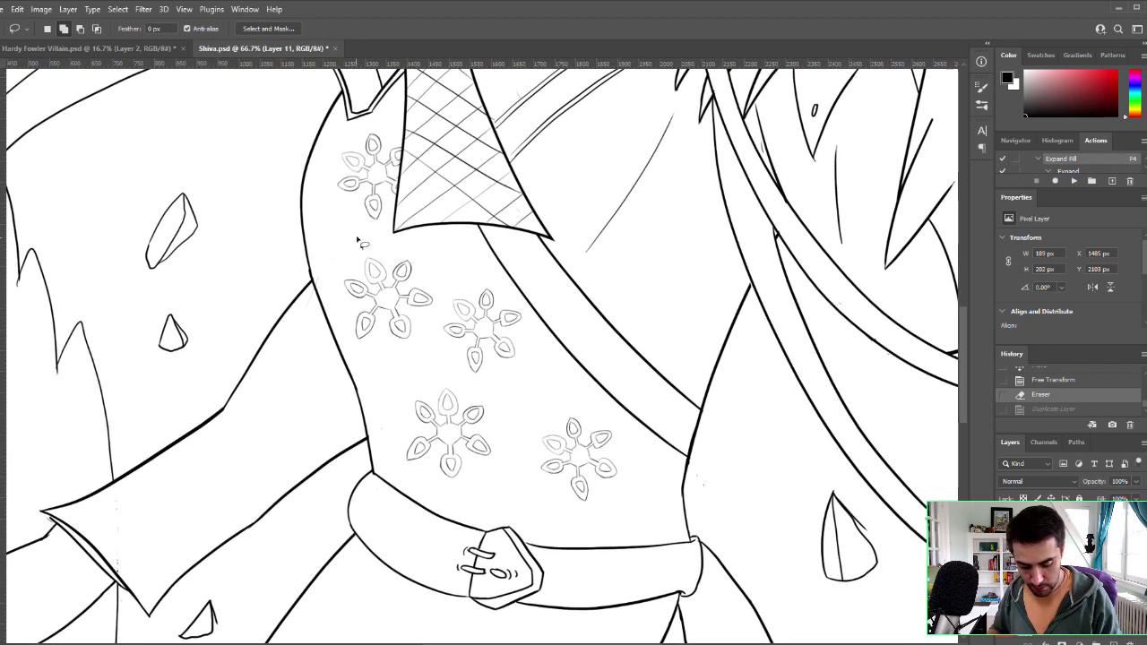
mouse_move(365, 233)
mouse_down()
mouse_move(336, 259)
mouse_move(338, 327)
mouse_move(354, 358)
mouse_move(407, 367)
mouse_move(436, 332)
mouse_move(438, 274)
mouse_move(349, 235)
mouse_up()
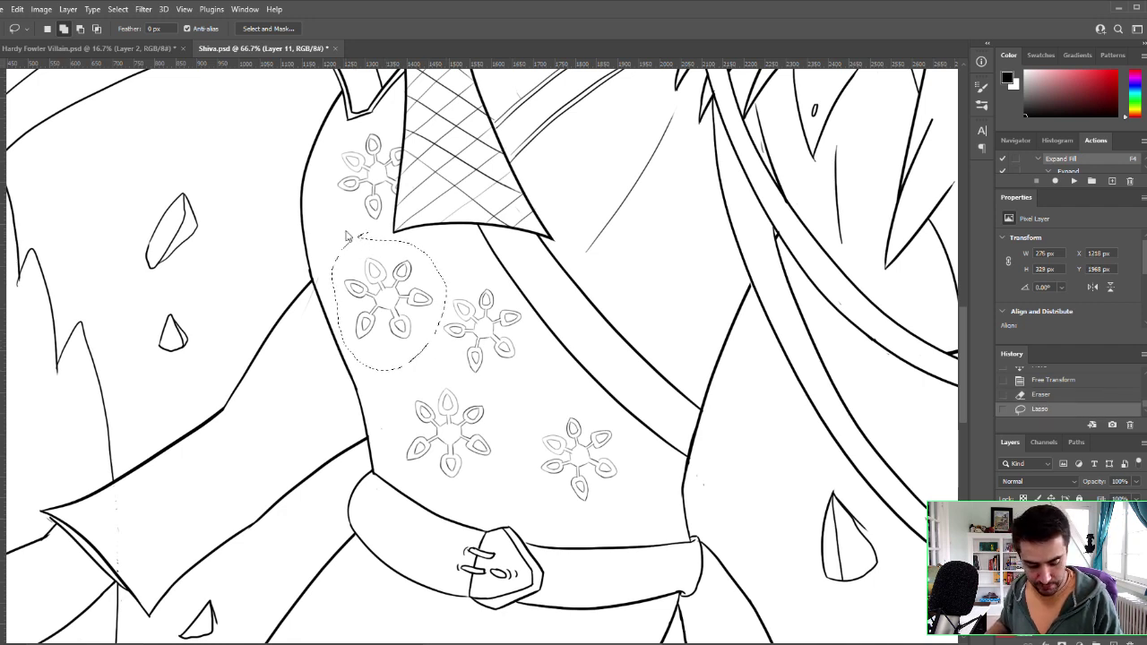
Step: Copy the upper torso emblem from the Line Art layer and place the pasted copy on the hip just below the belt
click(1067, 573)
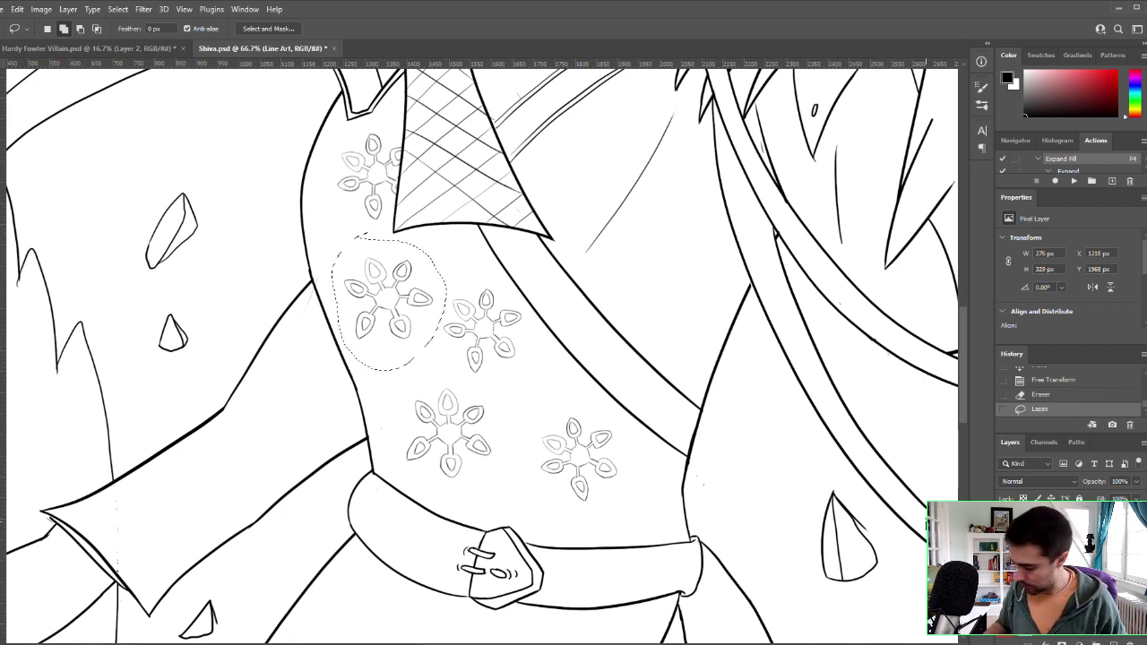
key(ctrl+d)
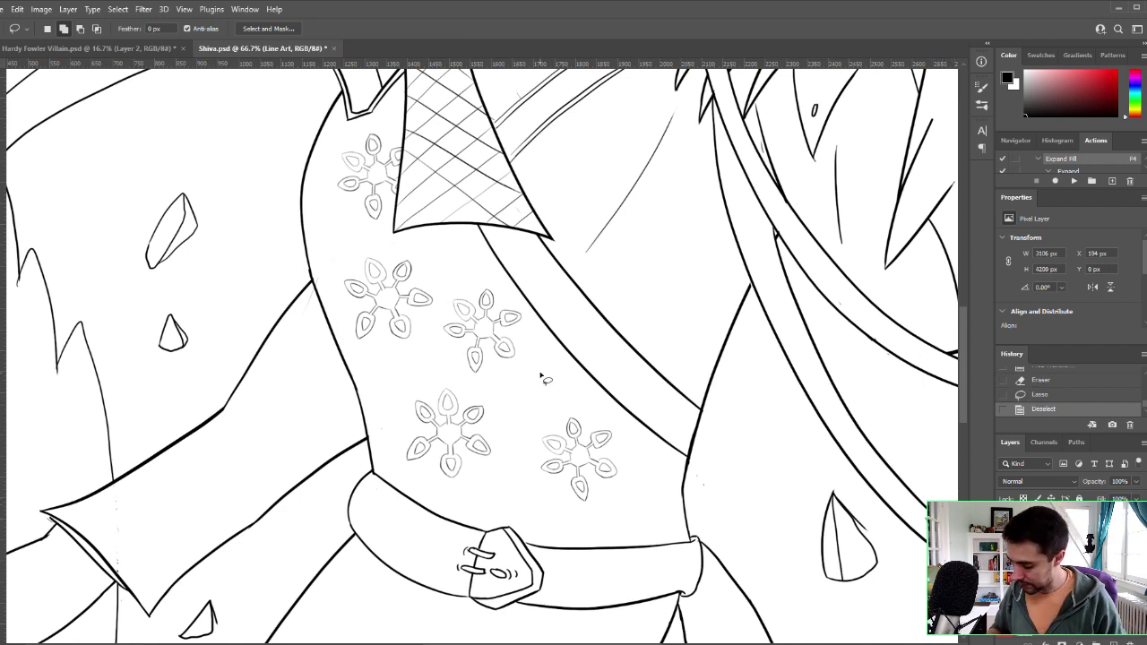
mouse_move(365, 251)
mouse_down()
mouse_move(342, 325)
mouse_move(360, 357)
mouse_move(398, 363)
mouse_move(427, 332)
mouse_move(443, 279)
mouse_move(377, 240)
mouse_up()
key(ctrl+c)
key(ctrl+v)
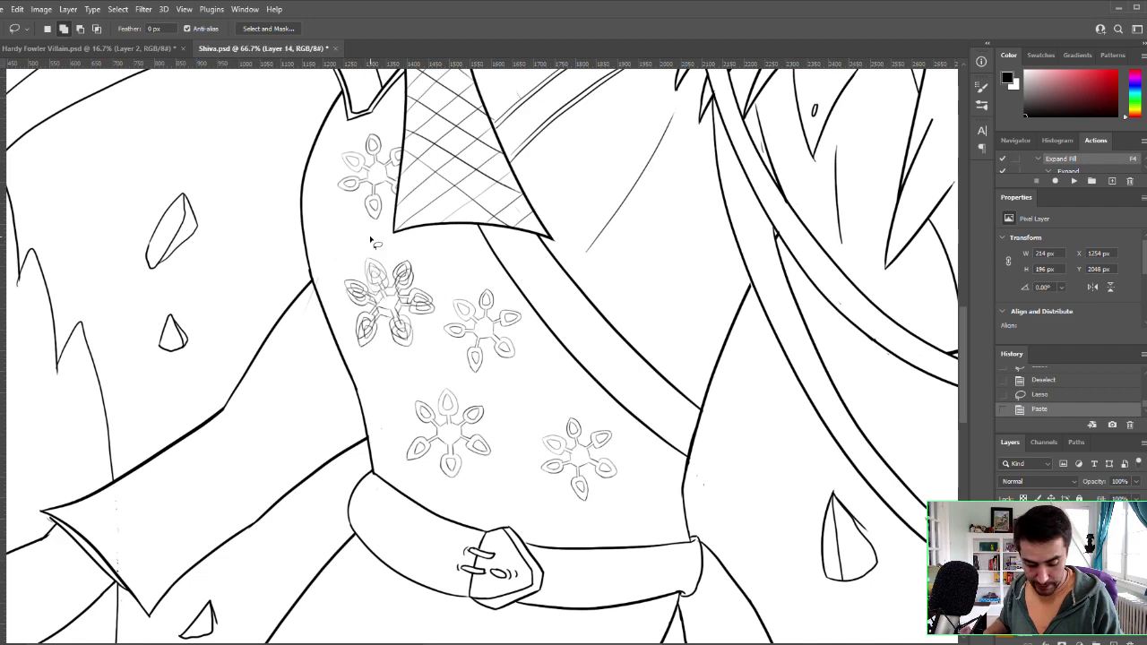
key(v)
mouse_move(410, 304)
mouse_down()
mouse_move(502, 385)
mouse_move(548, 498)
mouse_move(412, 616)
mouse_move(379, 614)
mouse_up()
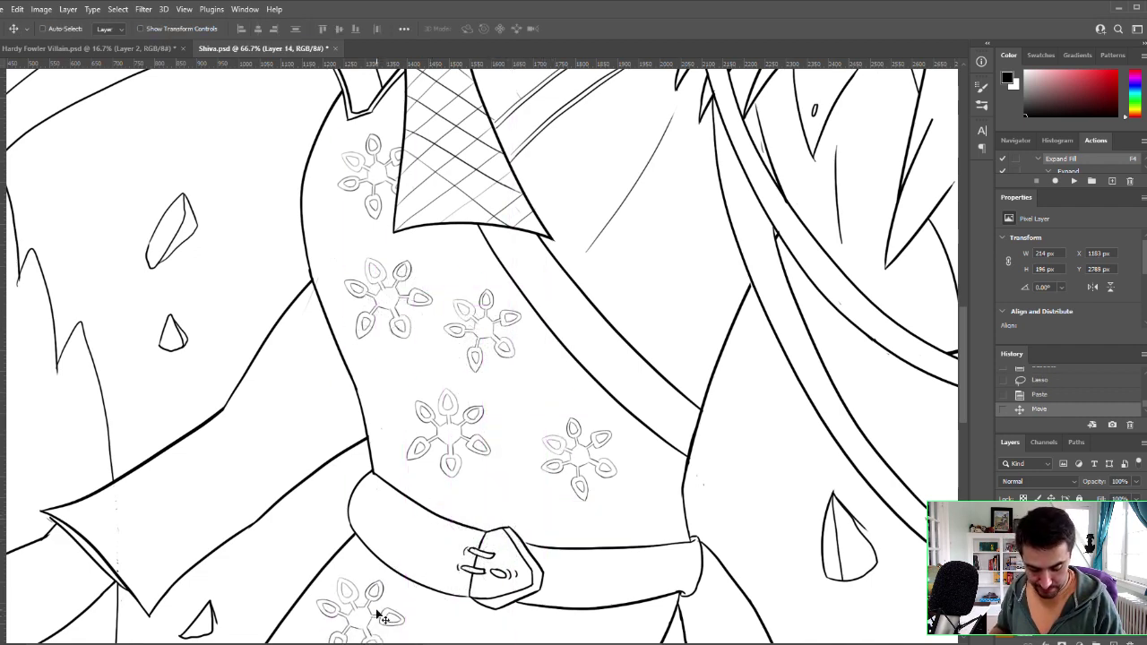
Step: Duplicate the hip emblem toward the skirt's wrap edge, rotate the copy -23.26°, and scale it to 94.86% width and 90.82% height
drag(541, 516, 550, 255)
key(l)
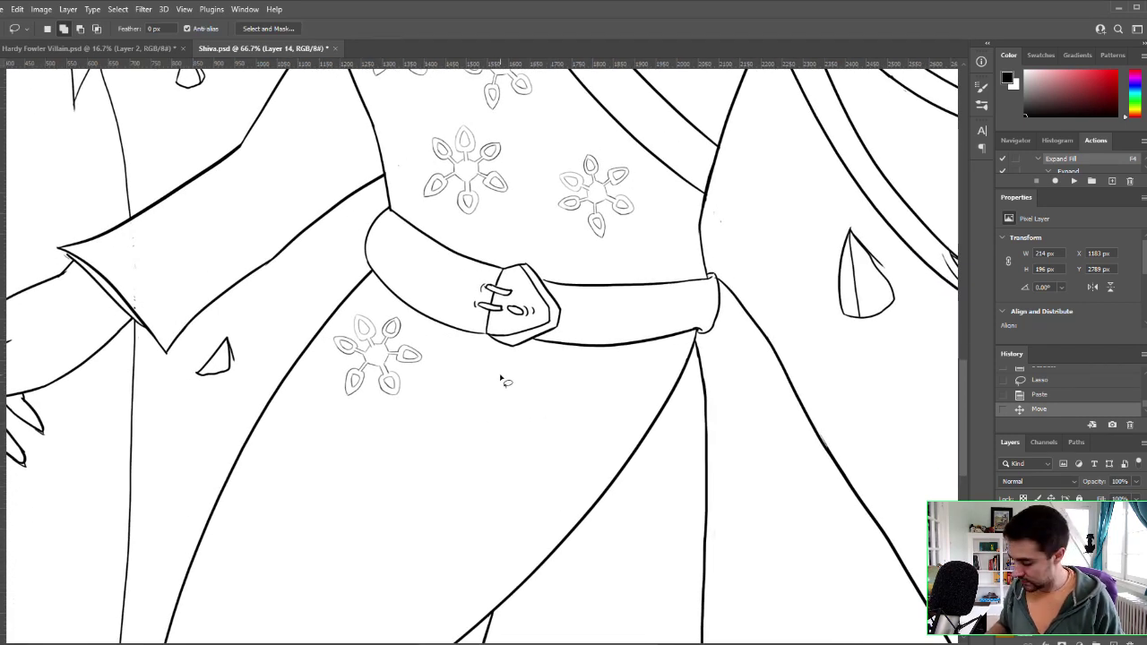
ctrl+alt+drag(531, 358, 636, 359)
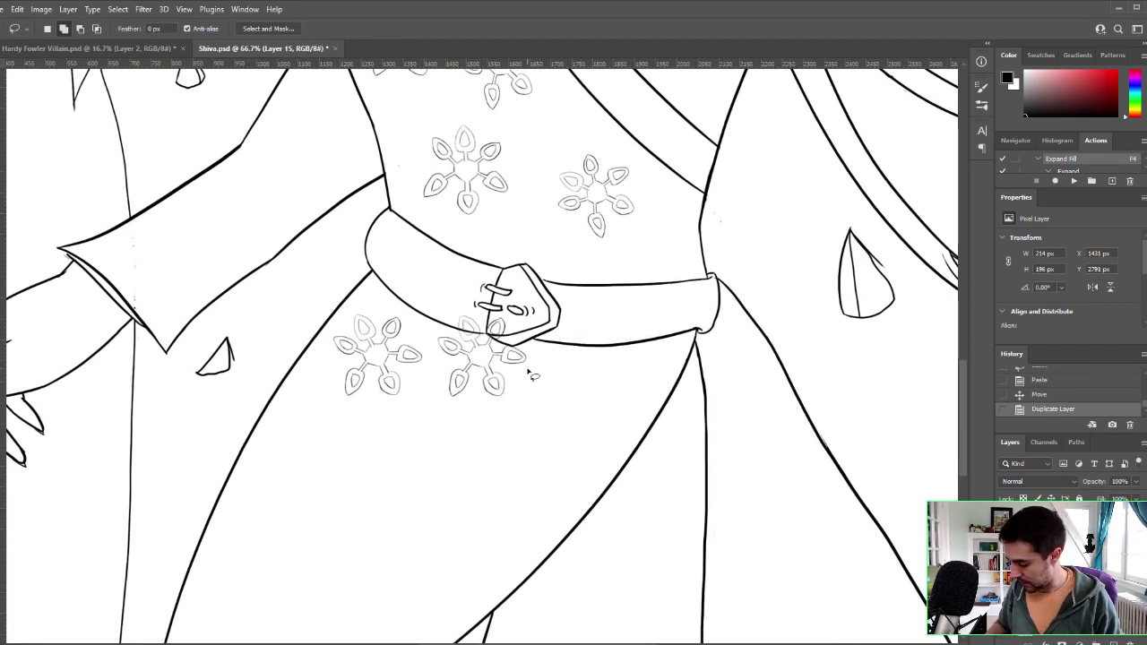
key(v)
drag(499, 357, 536, 459)
key(ctrl+t)
drag(603, 394, 643, 326)
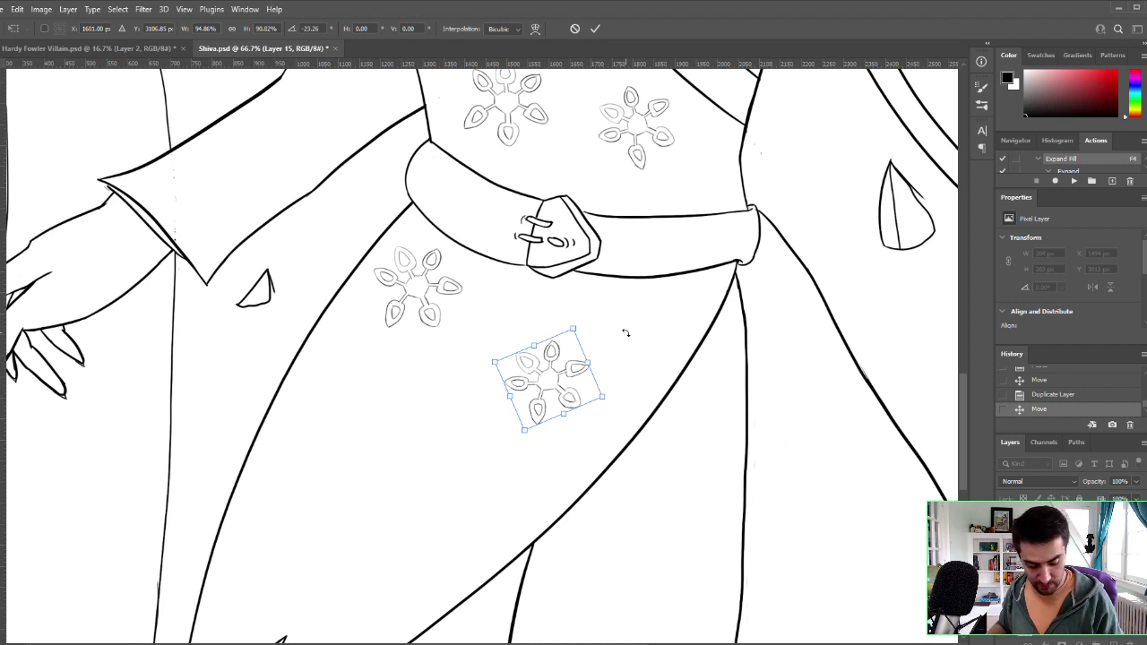
key(Return)
key(l)
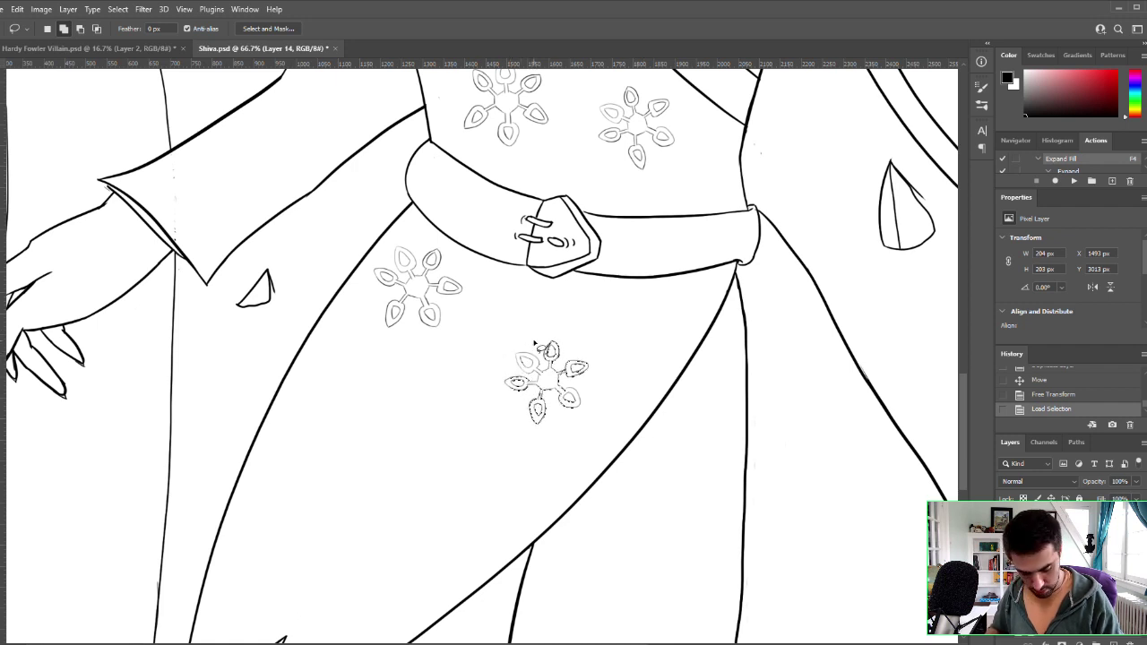
mouse_move(535, 338)
mouse_down()
mouse_move(473, 405)
mouse_move(556, 439)
mouse_move(618, 371)
mouse_move(512, 330)
mouse_up()
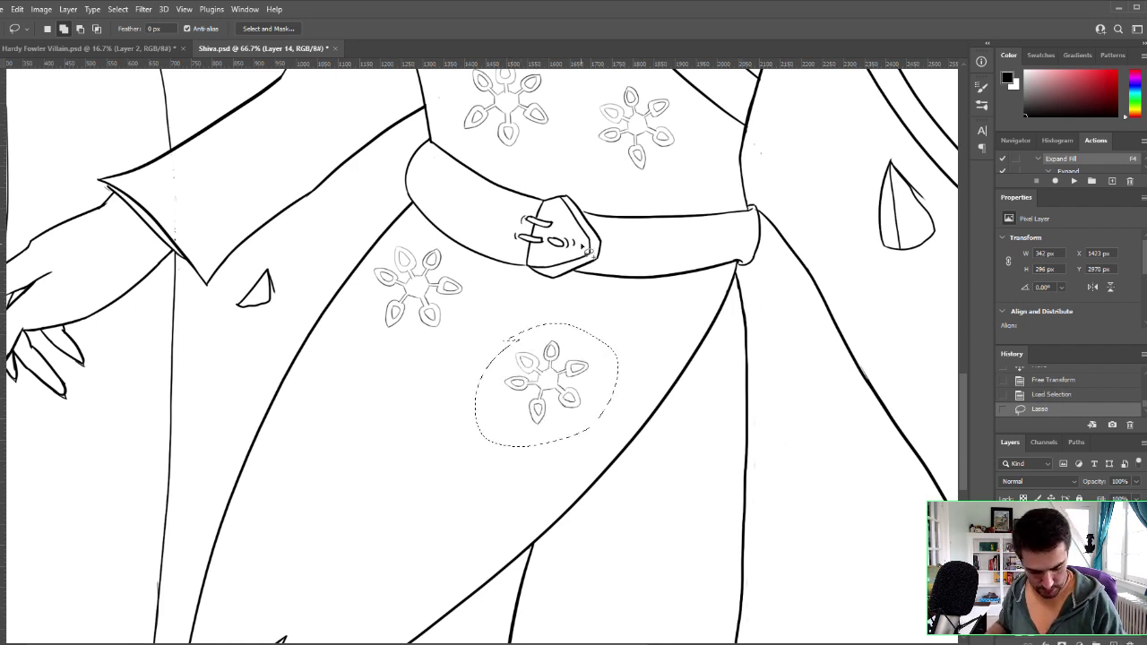
key(ctrl+d)
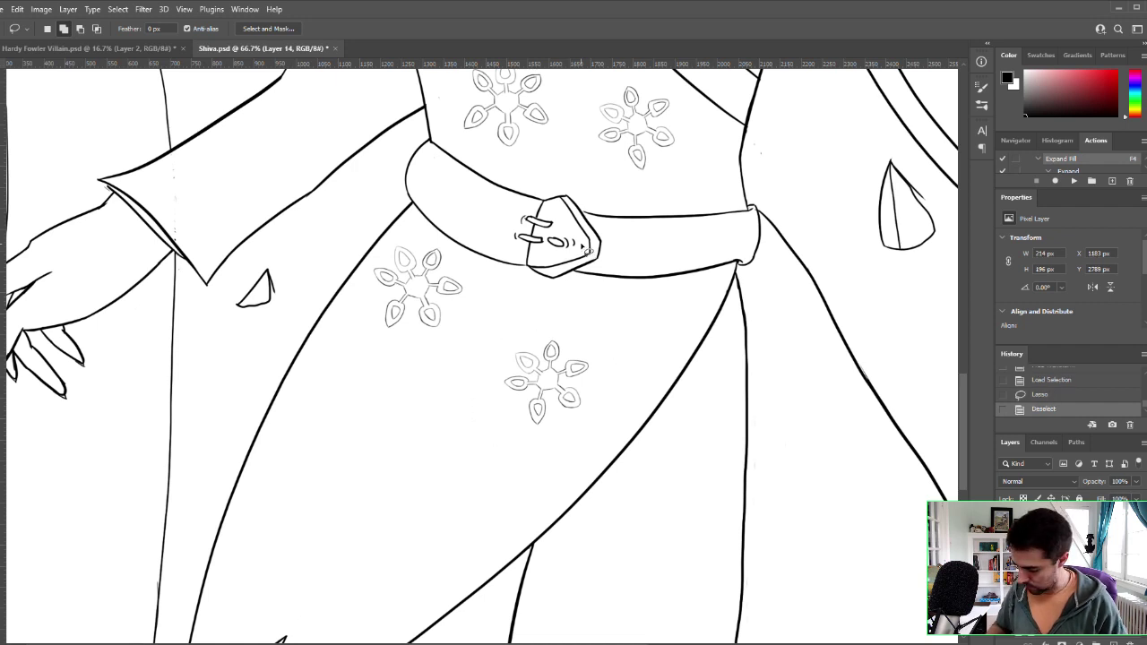
drag(525, 335, 529, 332)
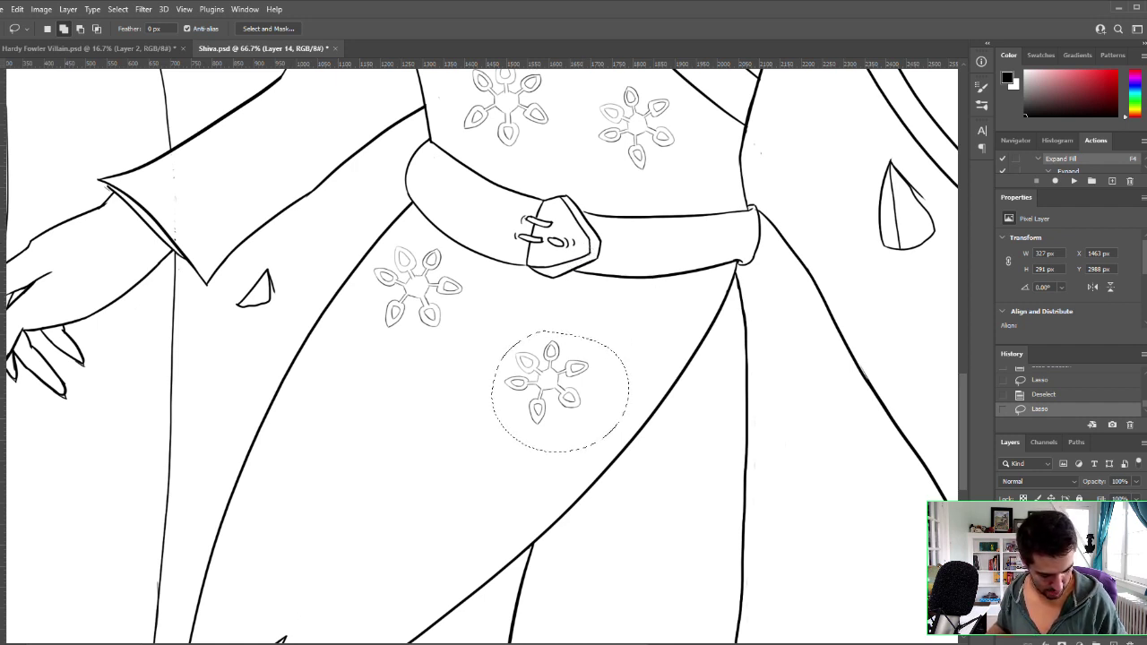
Step: Copy the upper torso emblem from the Line Art layer again and paste it as a new layer
click(1057, 537)
key(ctrl+d)
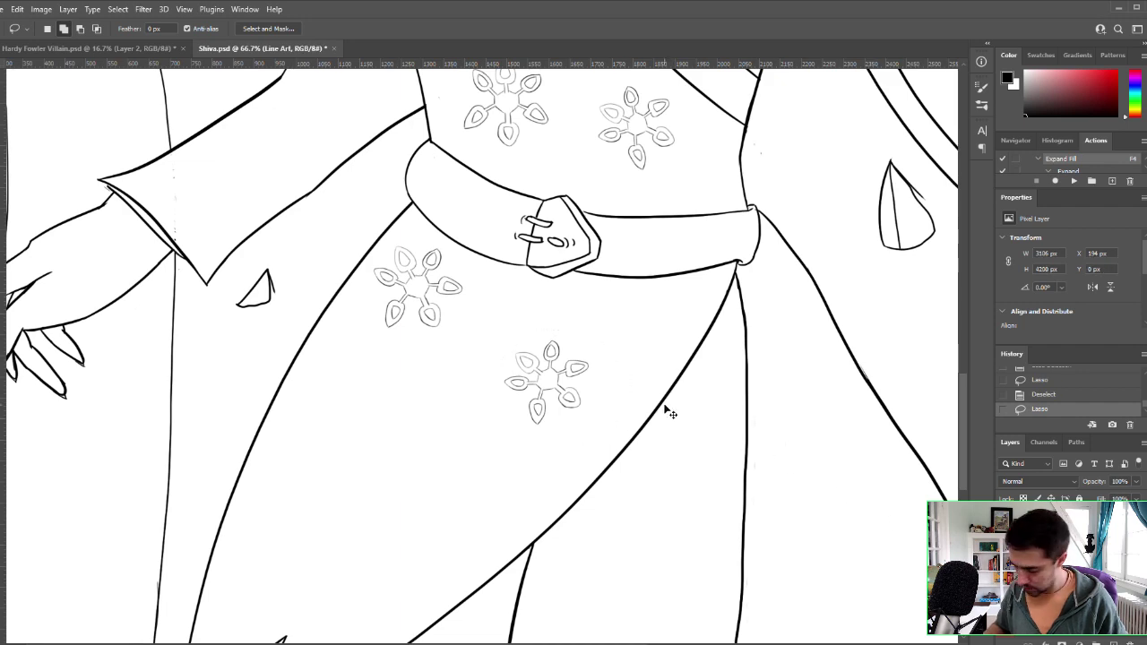
key(ctrl+d)
scroll(587, 421, up, 5)
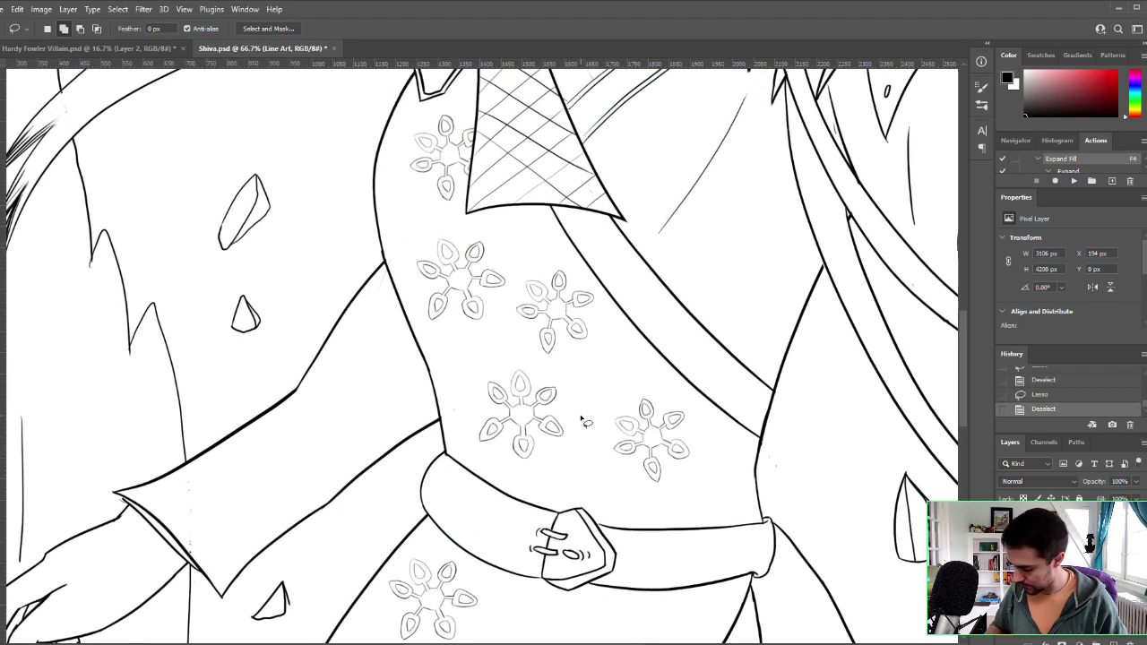
mouse_move(439, 218)
mouse_down()
mouse_move(407, 291)
mouse_move(440, 341)
mouse_move(485, 338)
mouse_move(513, 302)
mouse_move(506, 244)
mouse_move(448, 219)
mouse_up()
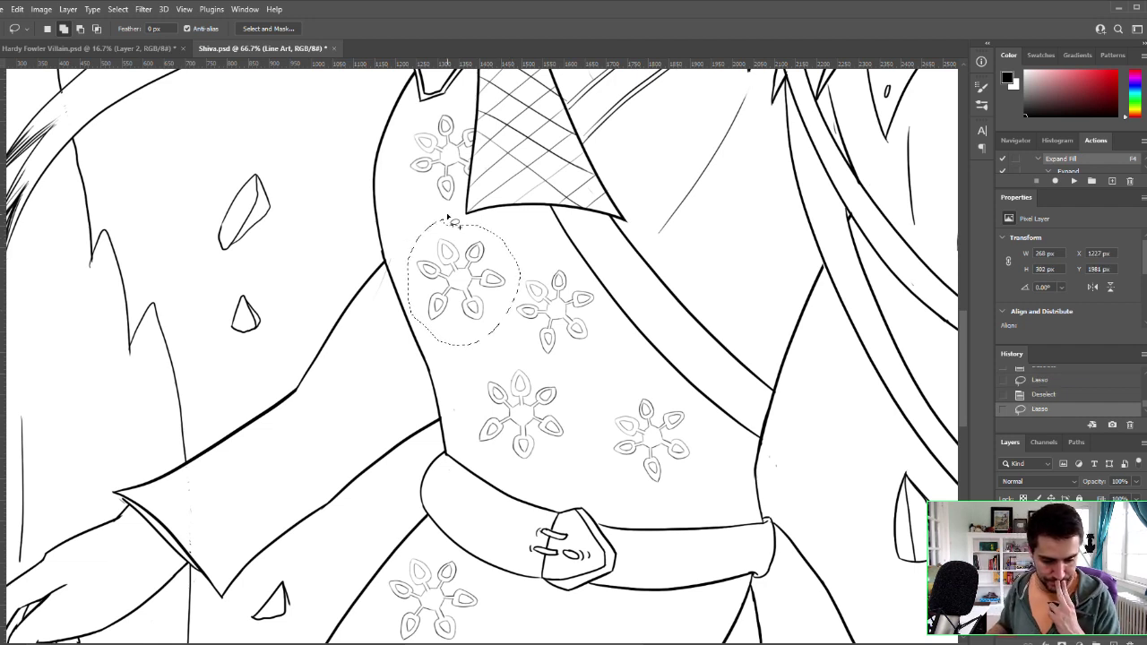
key(ctrl+c)
key(ctrl+v)
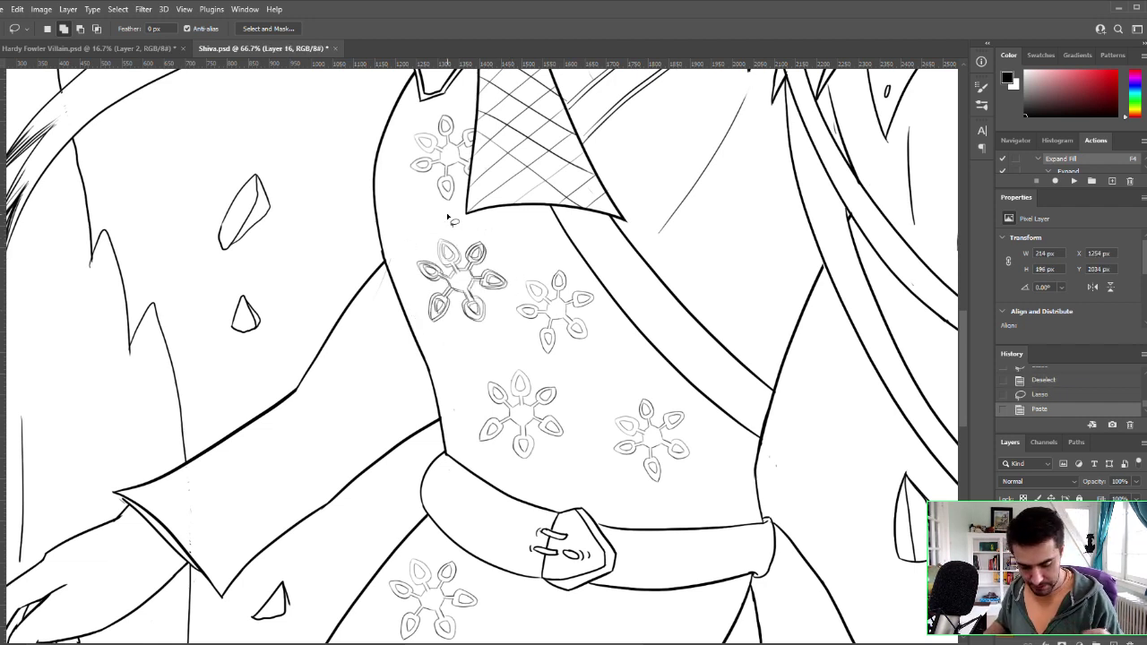
key(v)
drag(479, 292, 480, 254)
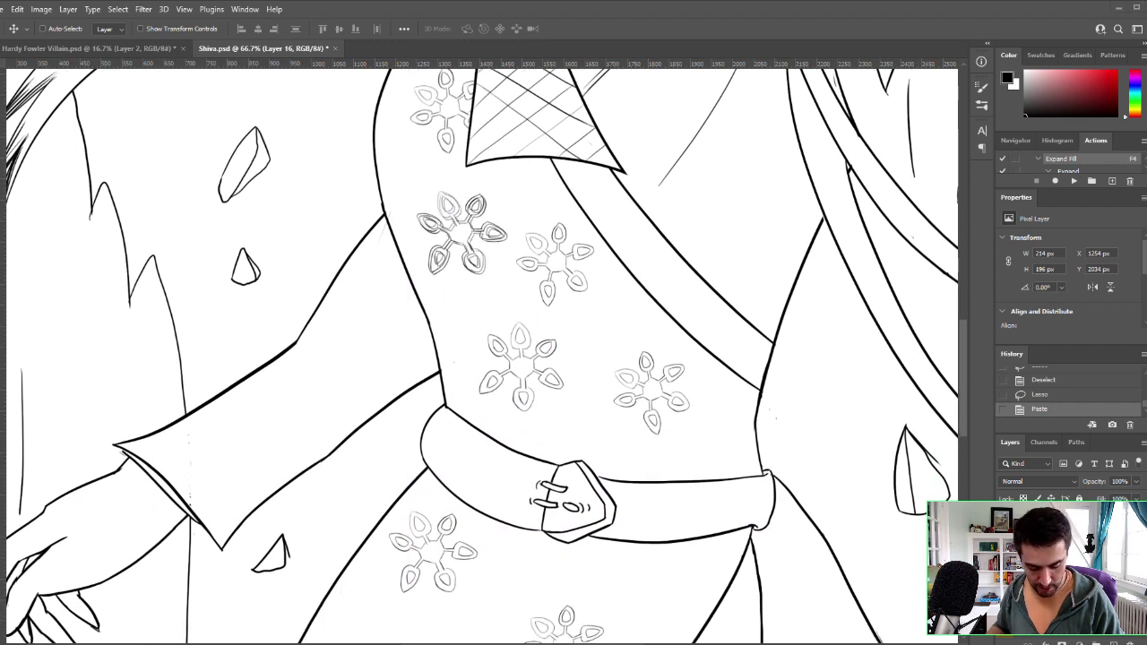
Step: Duplicate the pasted emblem and place the copy on the skirt below the hip emblem, near the outer thigh line
drag(594, 544, 603, 376)
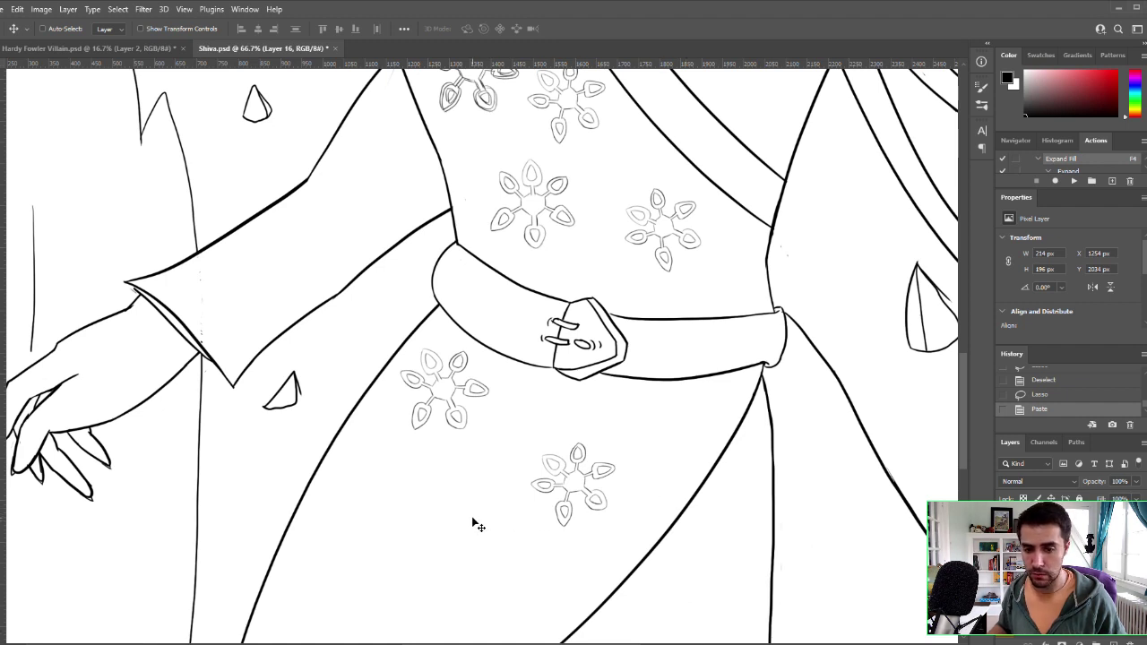
key(ctrl)
key(ctrl+v)
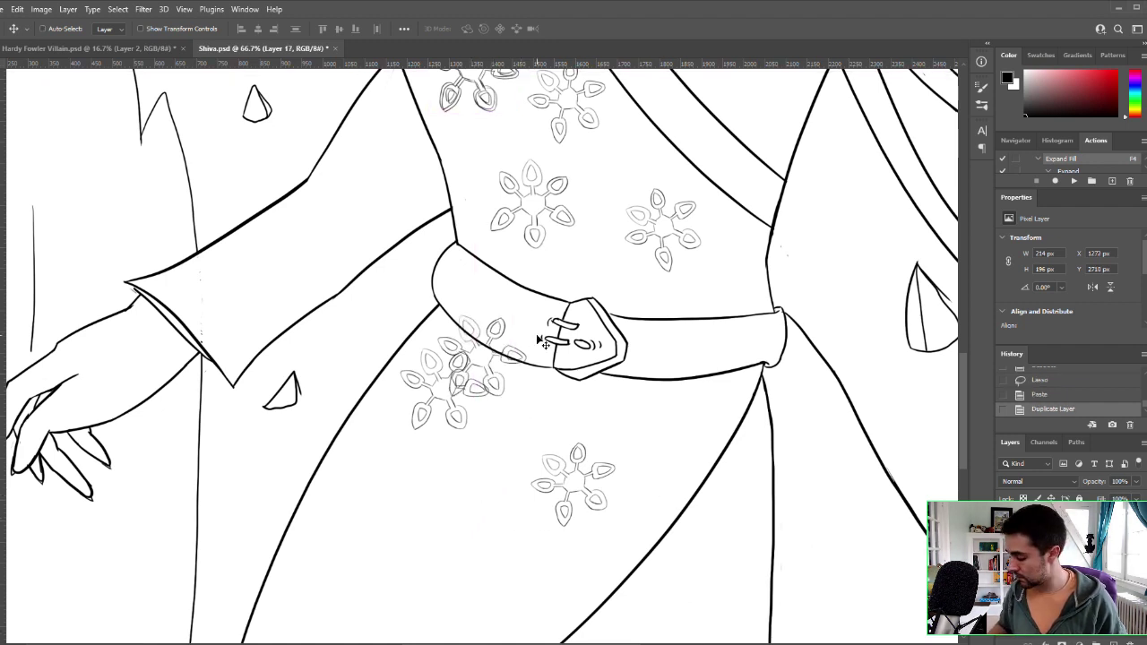
drag(498, 357, 398, 514)
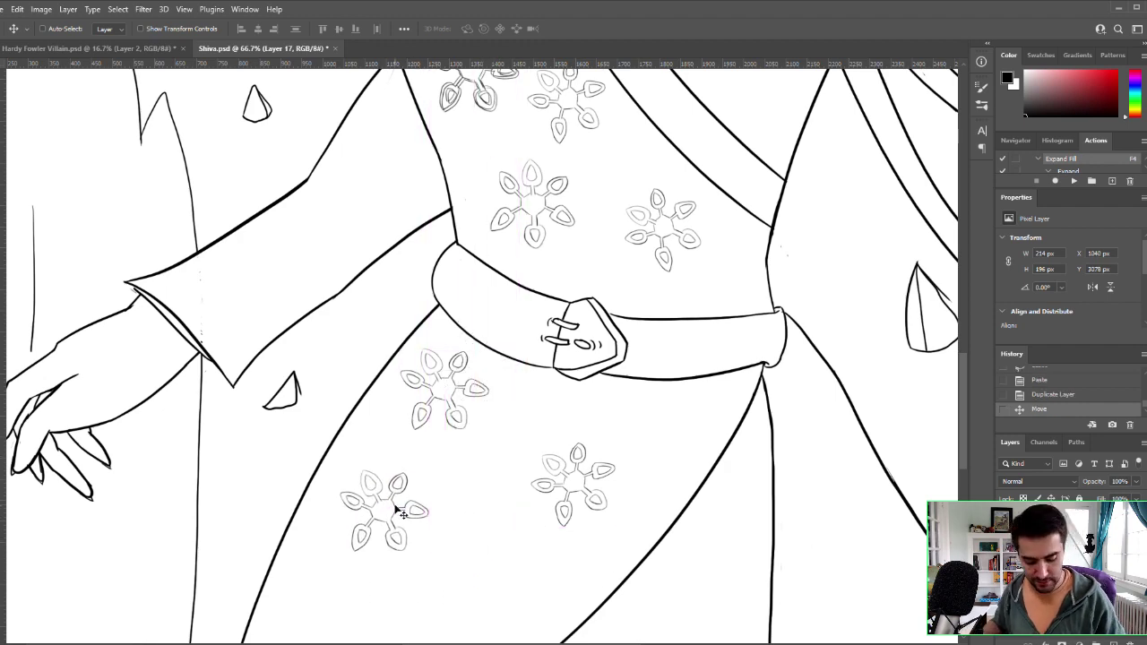
Step: Copy the emblem near the outer thigh line onto a new layer and place the copy below it, toward the wrap's lower edge
drag(583, 475, 621, 307)
key(ctrl+t)
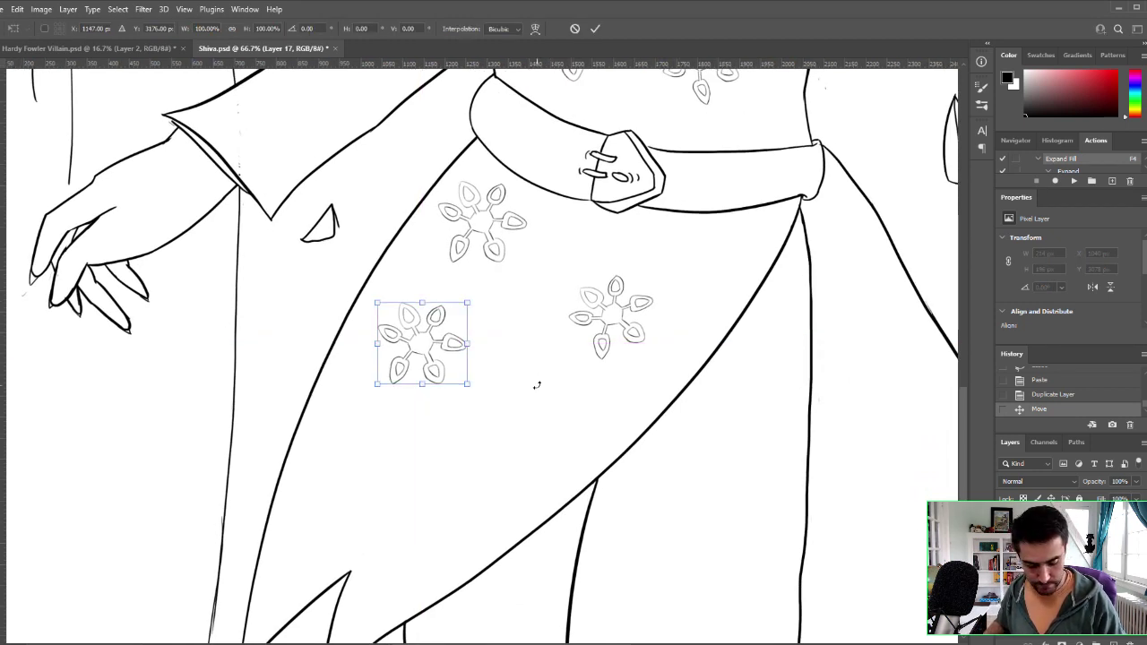
key(Return)
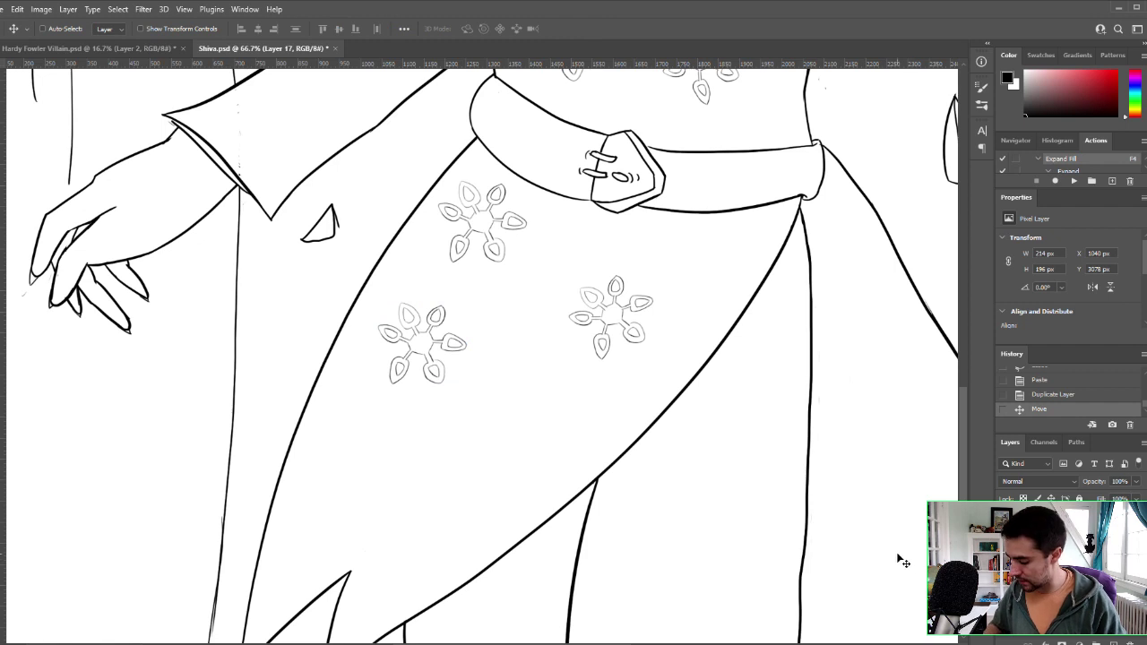
key(l)
mouse_move(414, 294)
mouse_down()
mouse_move(349, 352)
mouse_move(491, 402)
mouse_move(394, 296)
mouse_up()
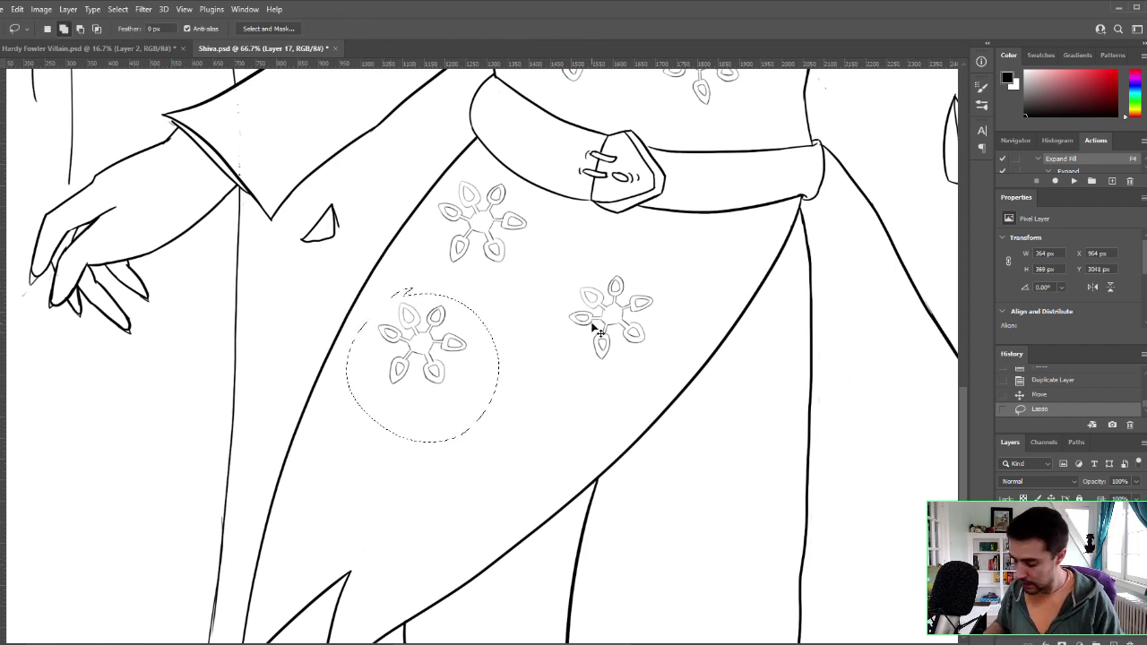
key(ctrl+c)
key(ctrl+v)
key(v)
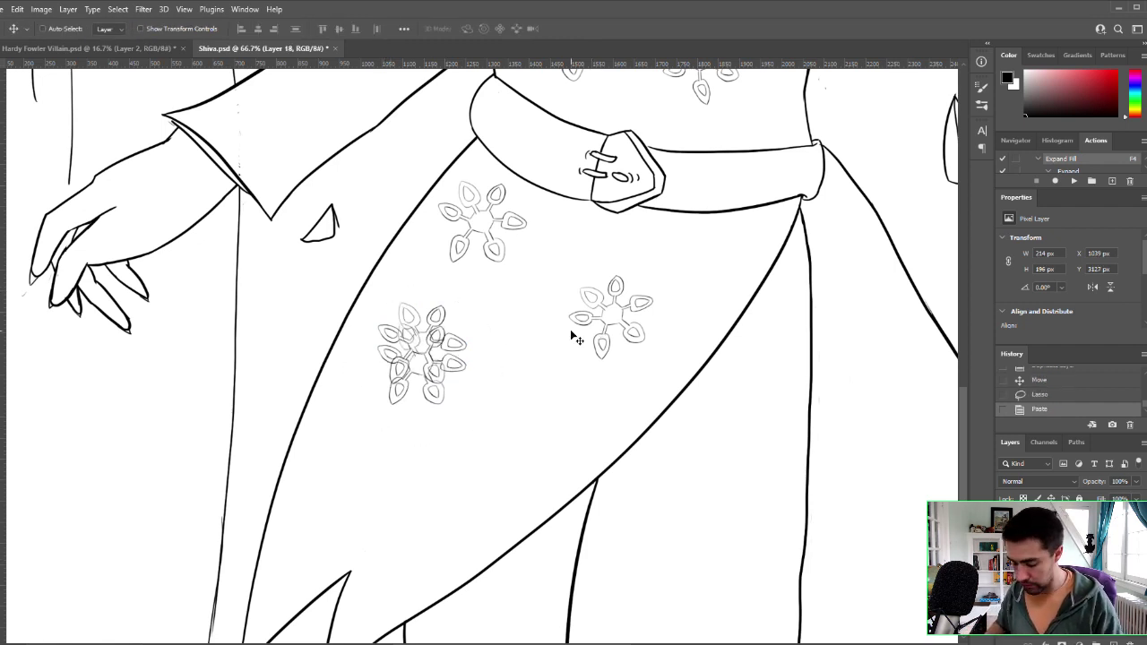
drag(434, 392, 498, 459)
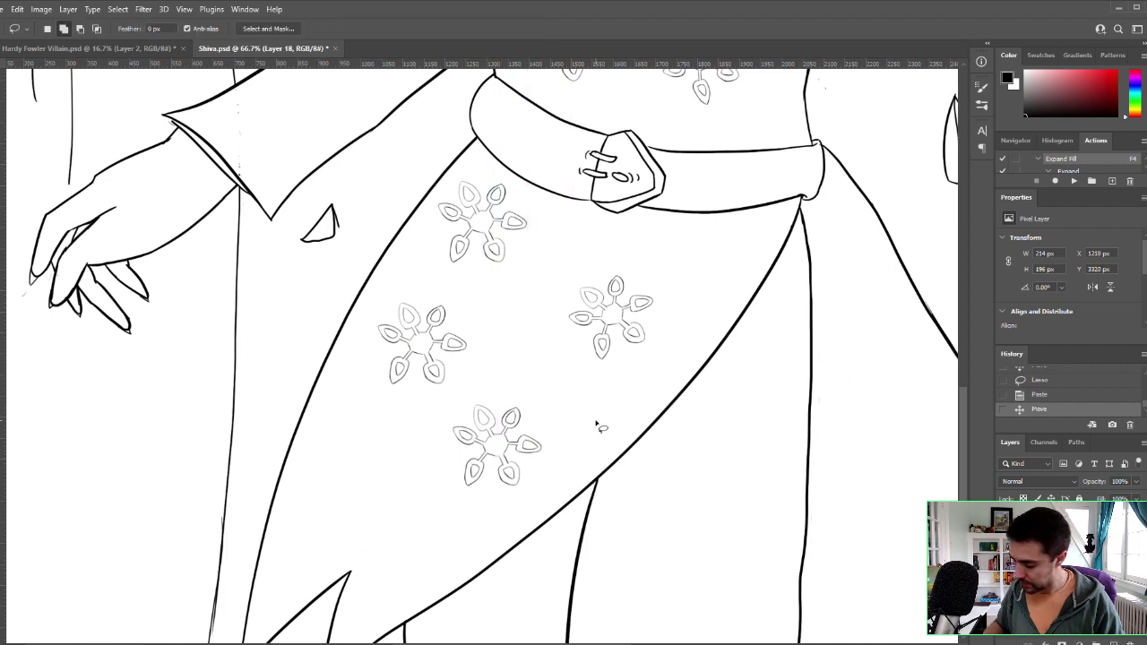
Step: Narrow the upper side of the lowest skirt emblem in perspective, with a horizontal skew of 1.75
key(ctrl+t)
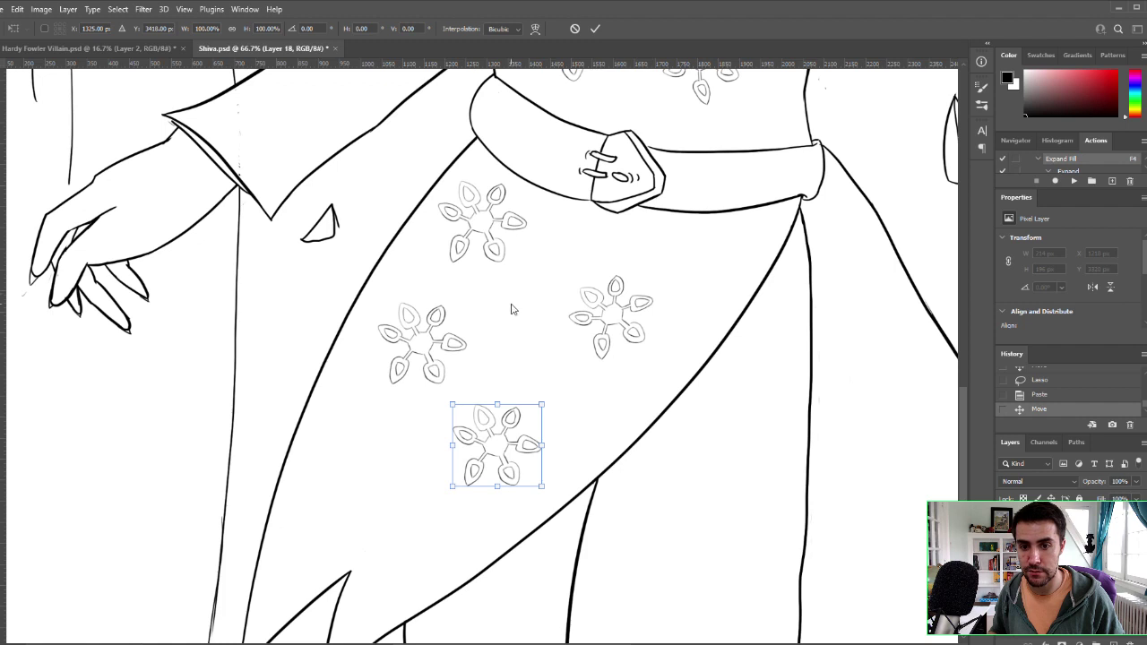
mouse_move(542, 406)
mouse_down()
mouse_move(557, 403)
mouse_move(546, 405)
mouse_up()
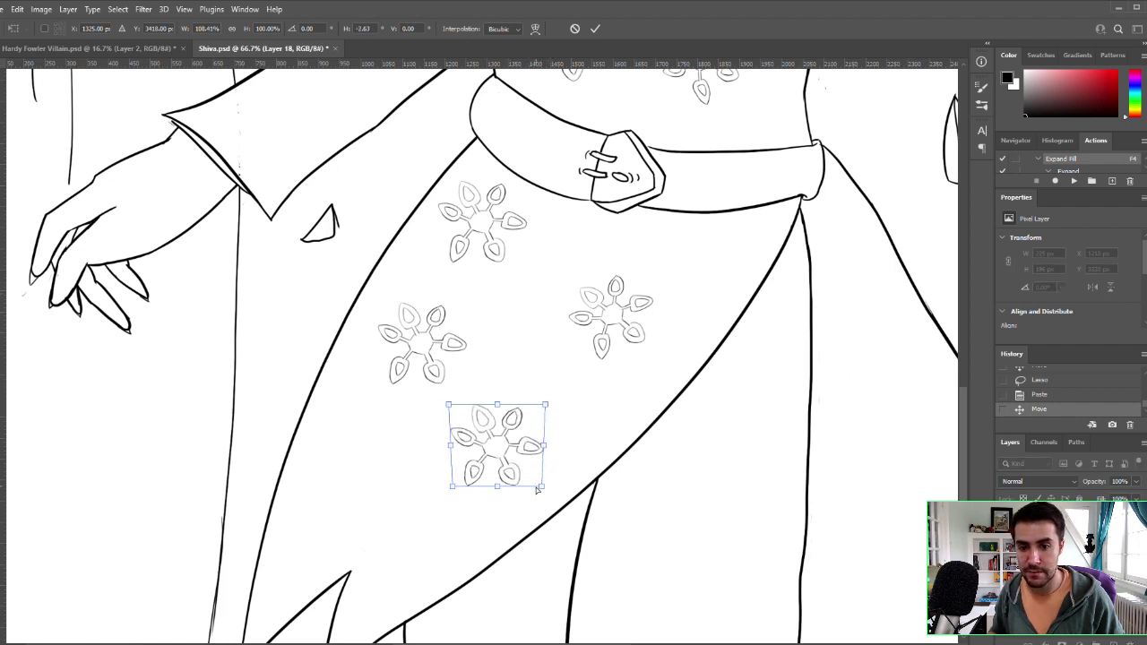
drag(542, 492, 511, 456)
key(ctrl+z)
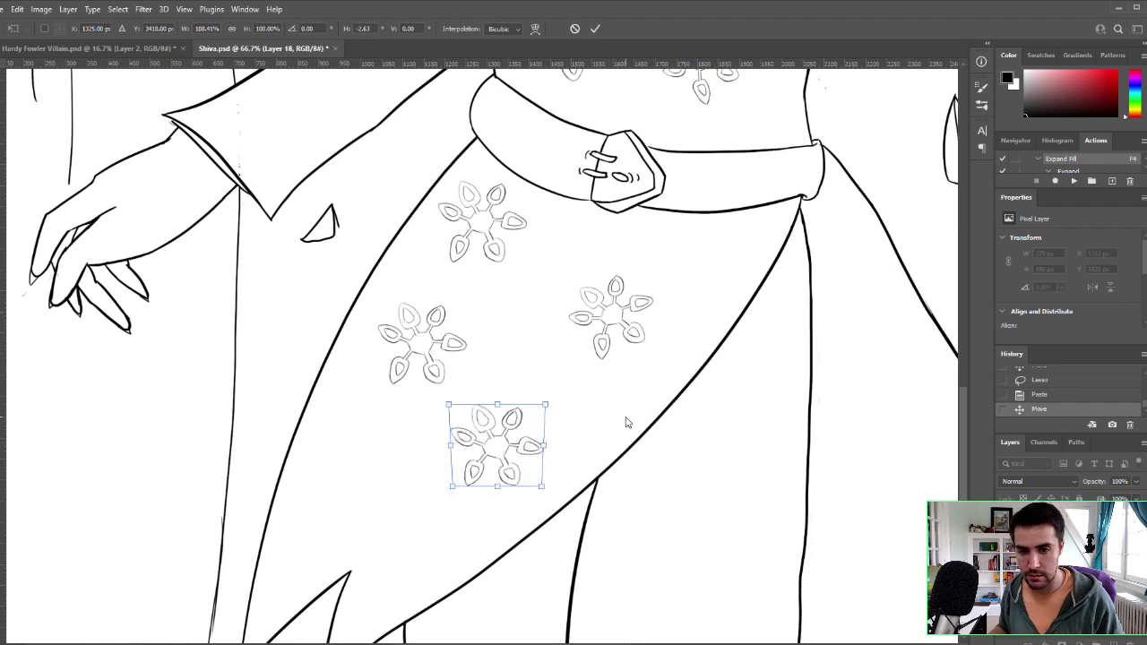
drag(542, 405, 536, 406)
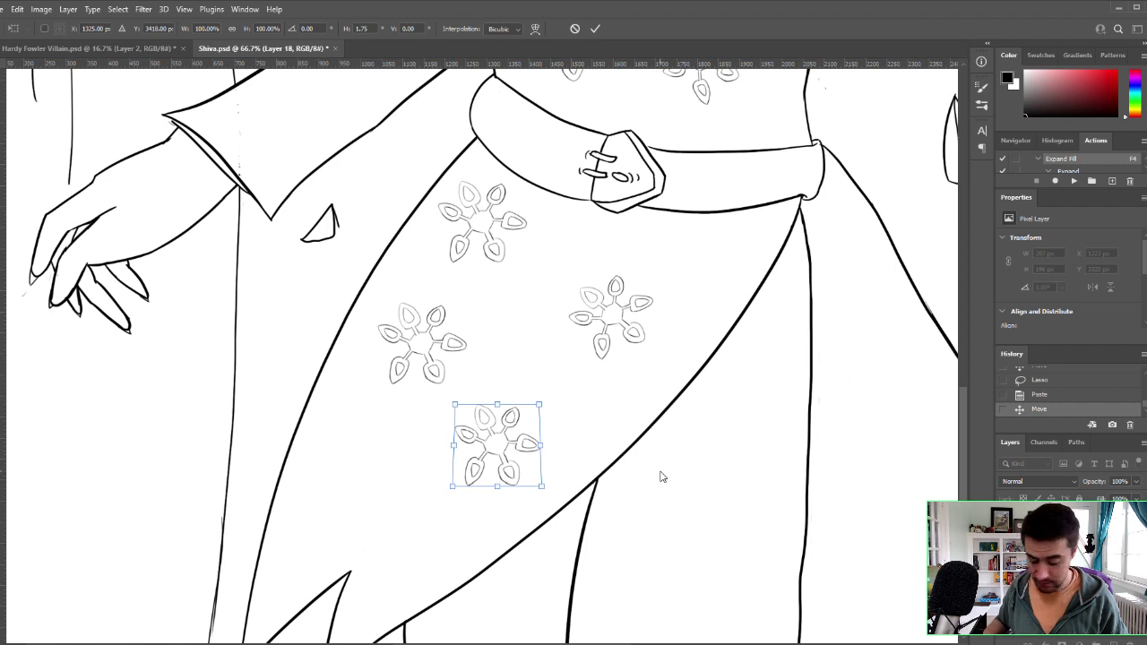
key(Return)
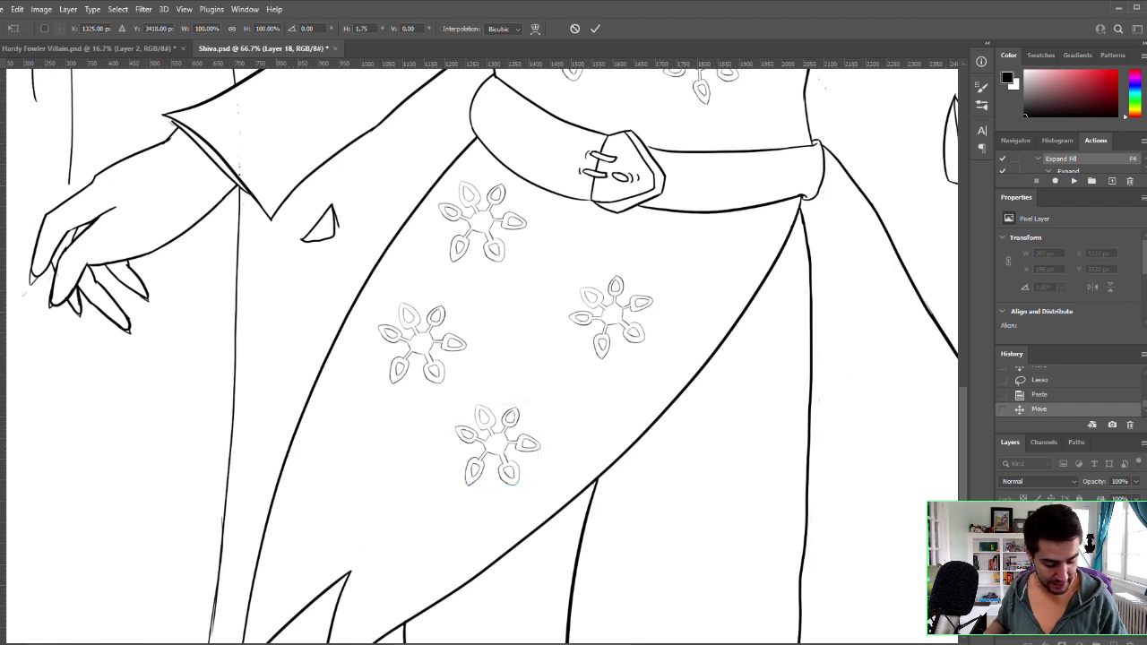
Step: Duplicate the lowest skirt emblem and place the copy beside it, near the skirt's outer edge
key(l)
mouse_move(496, 445)
ctrl+alt+mouse_down()
mouse_move(481, 355)
mouse_move(369, 475)
mouse_move(380, 492)
ctrl+alt+mouse_up()
key(v)
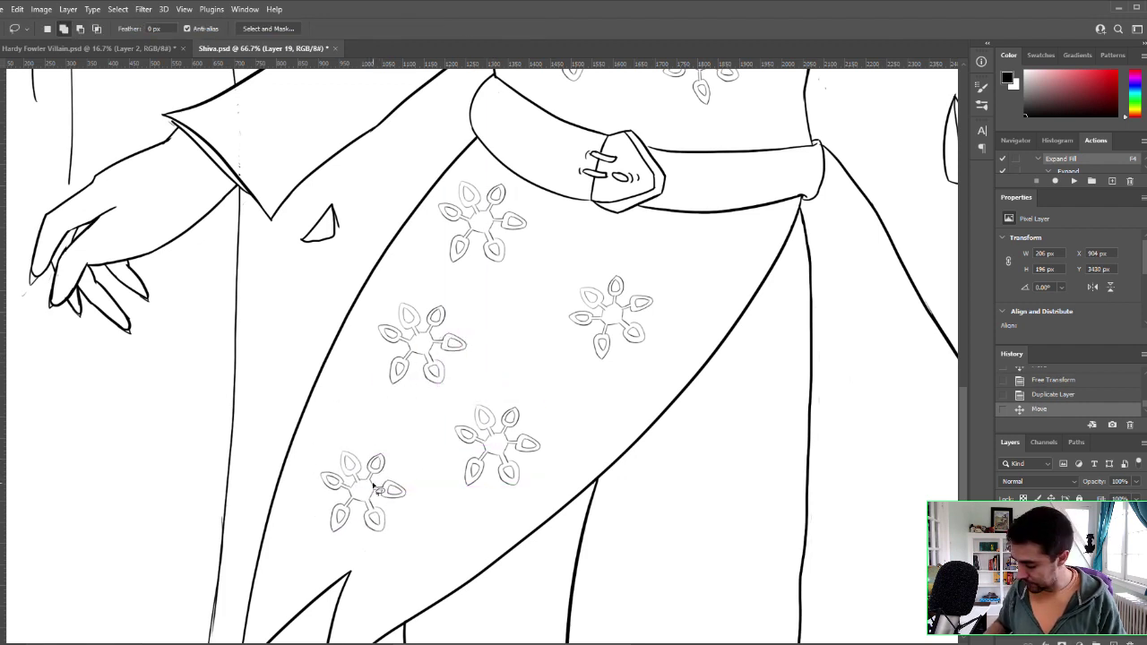
Step: Warp the outer-edge emblem by pulling its right corners outward, bulging its left edge, and bending its upper and lower edges inward
key(ctrl+t)
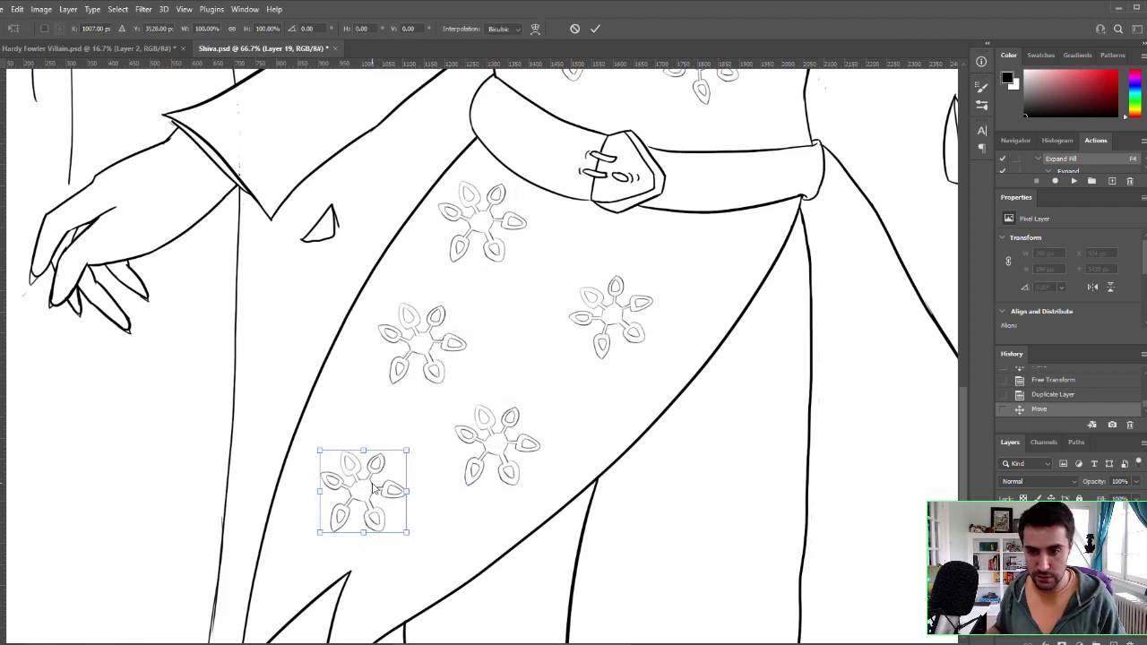
key(w)
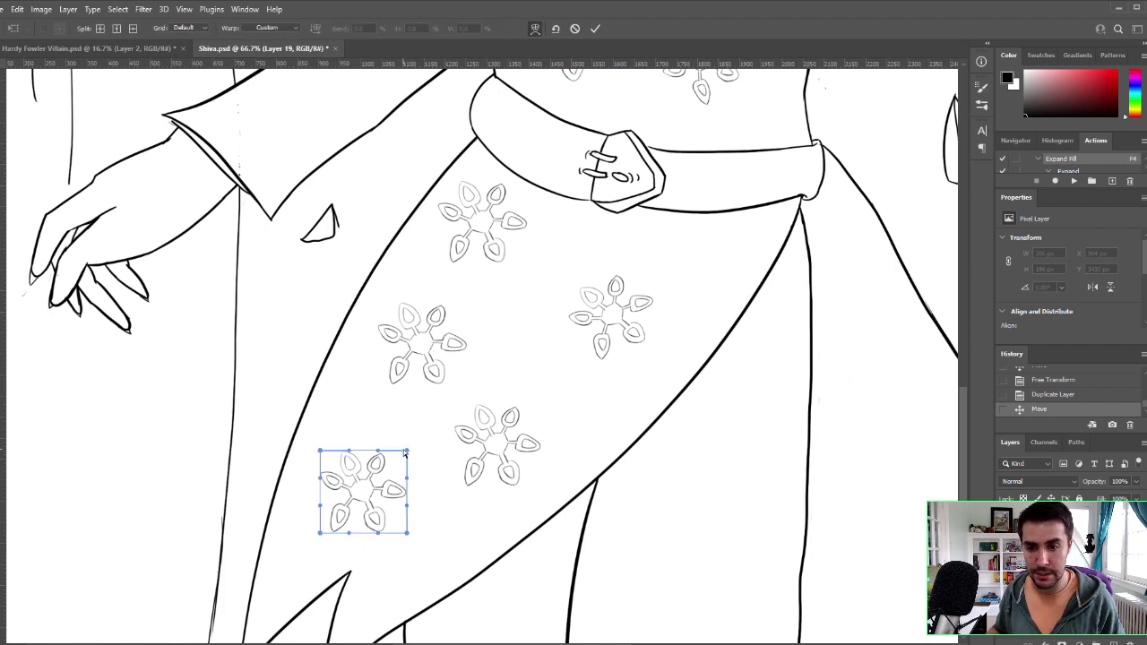
drag(405, 452, 417, 458)
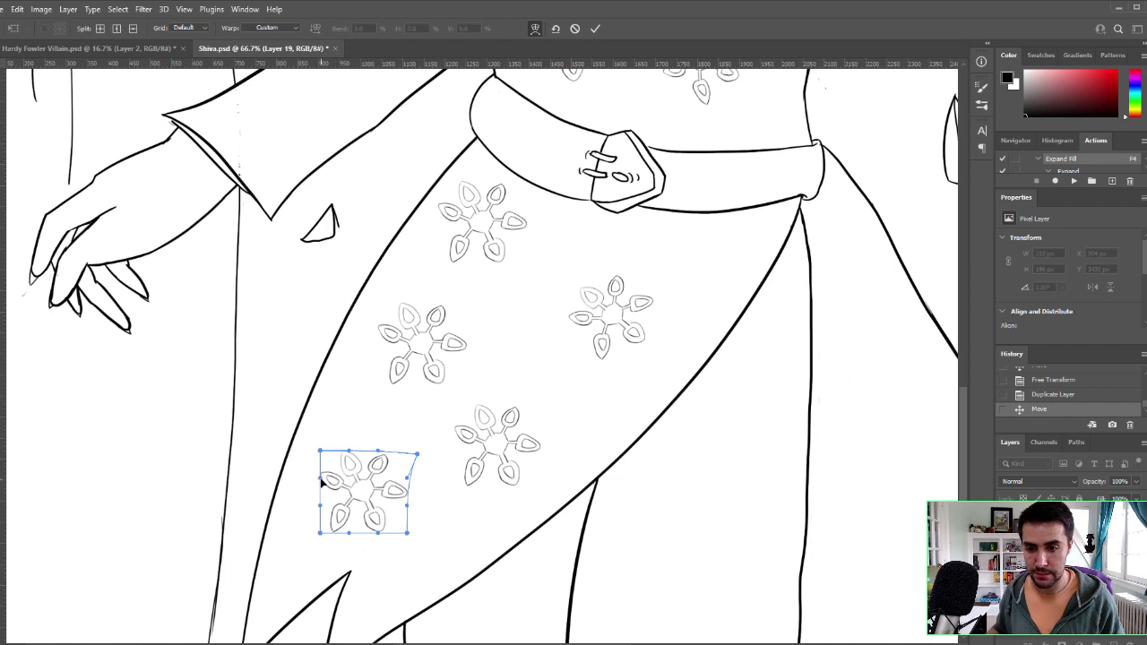
drag(321, 482, 306, 483)
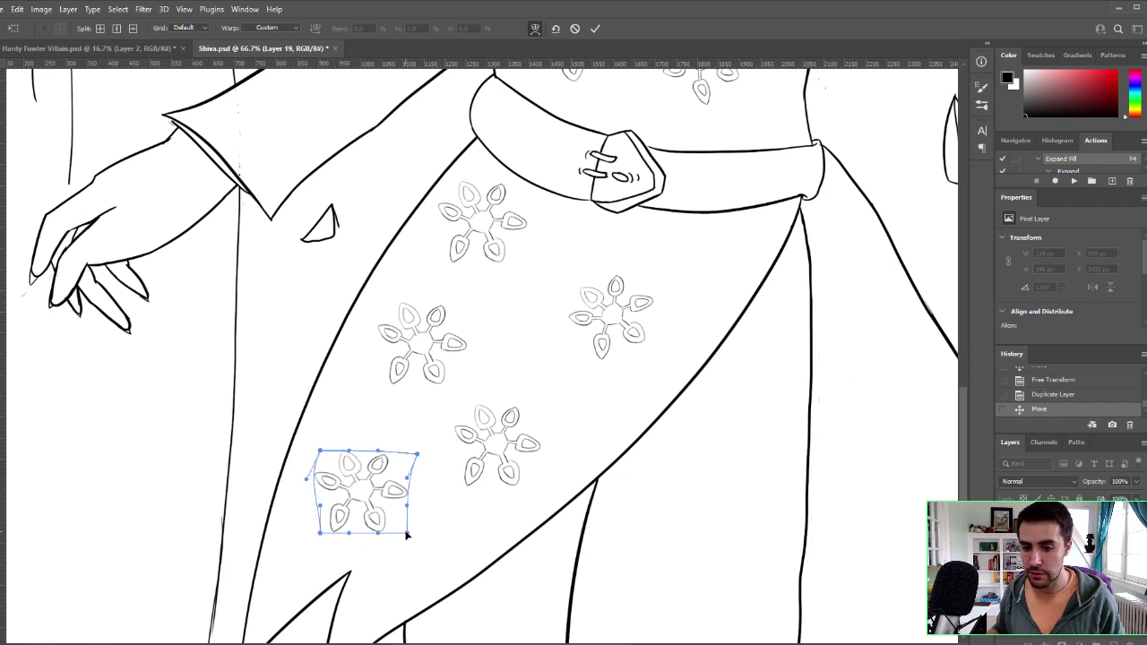
drag(406, 534, 418, 543)
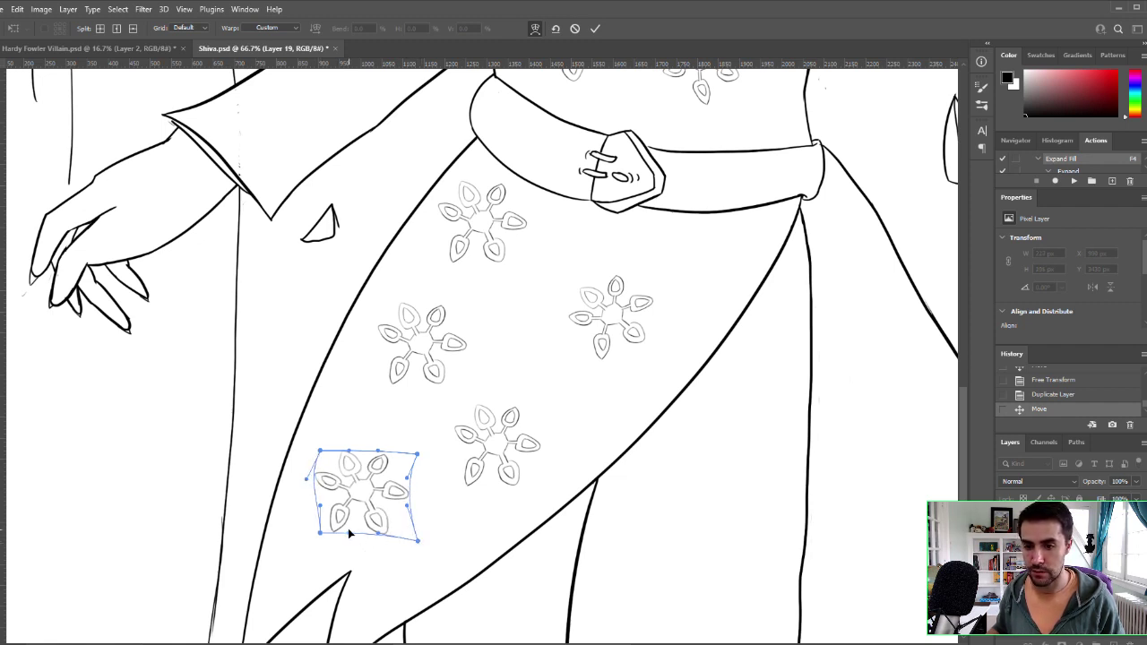
mouse_move(349, 529)
mouse_down()
mouse_move(337, 540)
mouse_move(336, 527)
mouse_up()
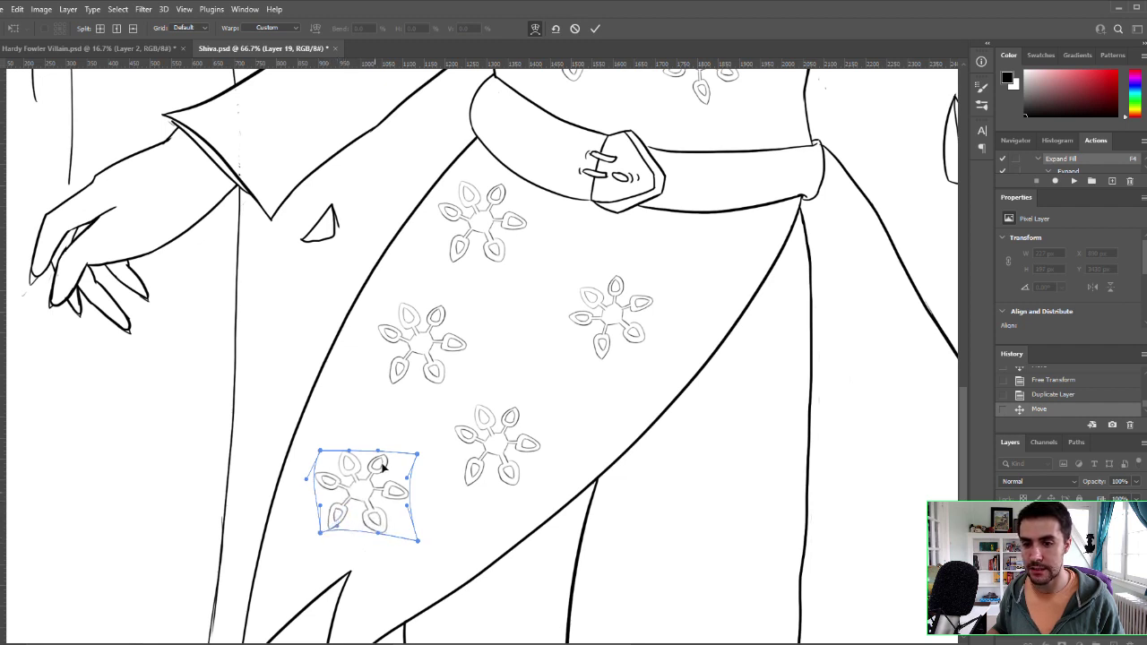
mouse_move(378, 451)
mouse_down()
mouse_move(380, 441)
mouse_move(376, 462)
mouse_move(385, 450)
mouse_up()
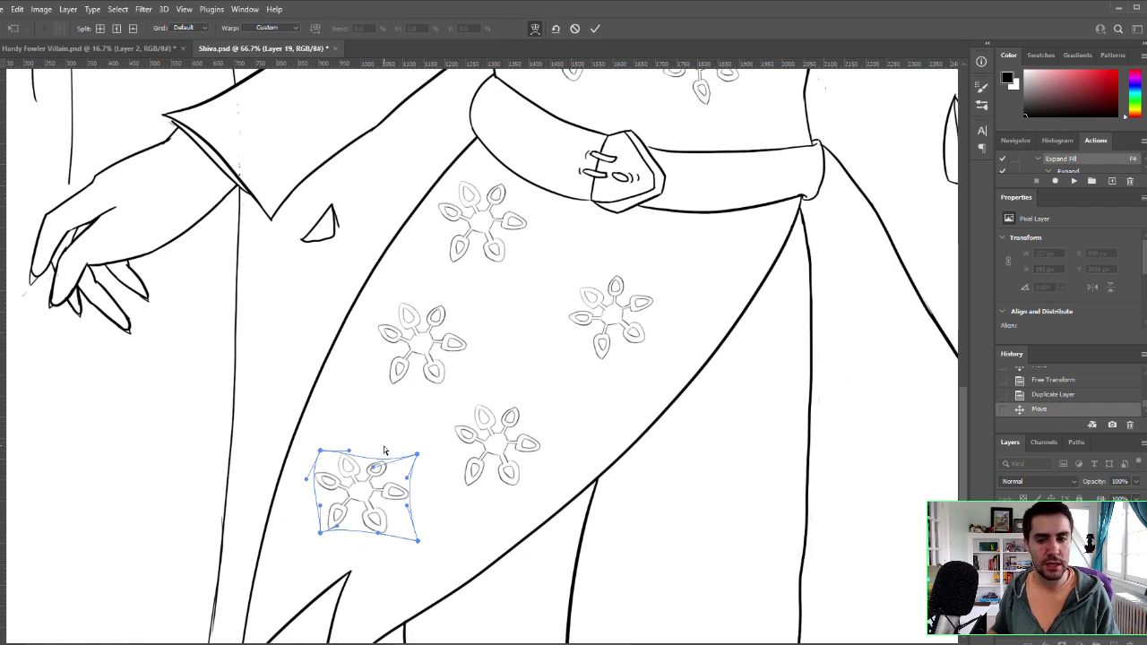
mouse_move(594, 415)
mouse_down()
mouse_move(358, 456)
mouse_move(321, 476)
mouse_up()
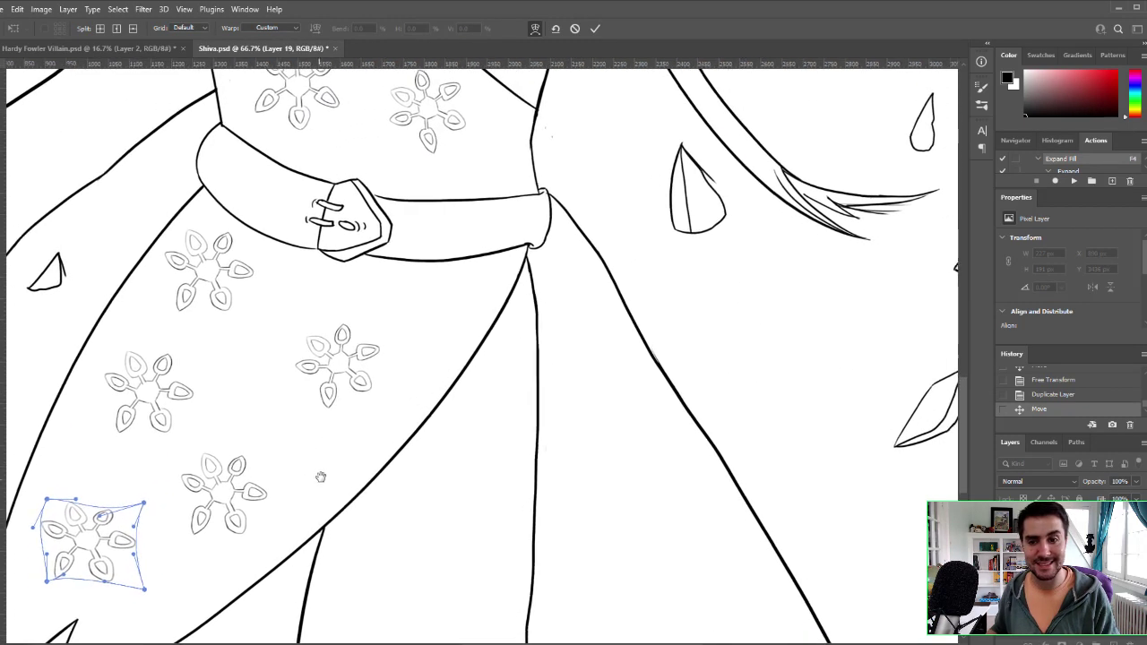
key(Return)
Step: Move the spare pasted emblem from the upper torso down onto the skirt's back panel, just beyond the front wrap
key(l)
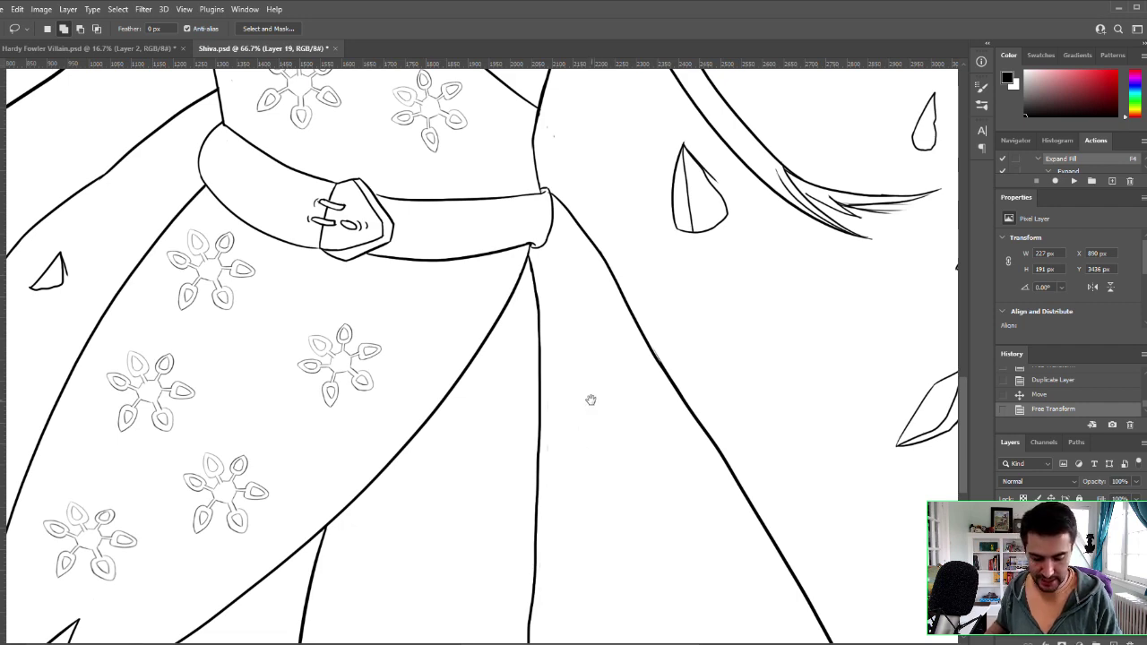
drag(592, 400, 691, 595)
drag(650, 417, 672, 531)
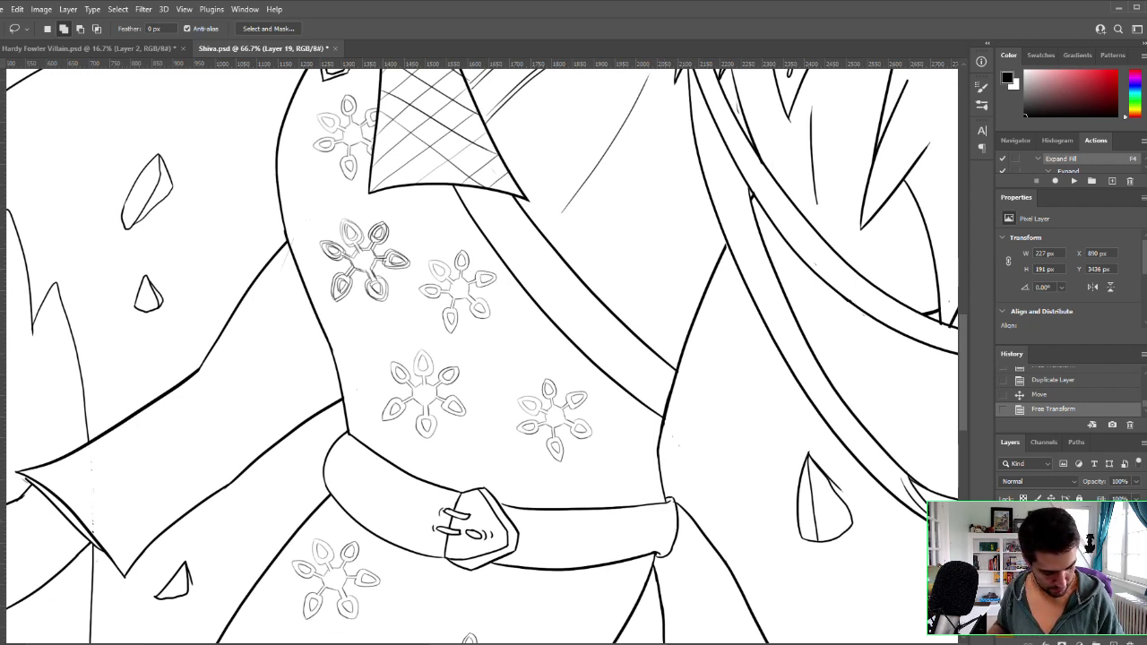
key(alt+[)
key(v)
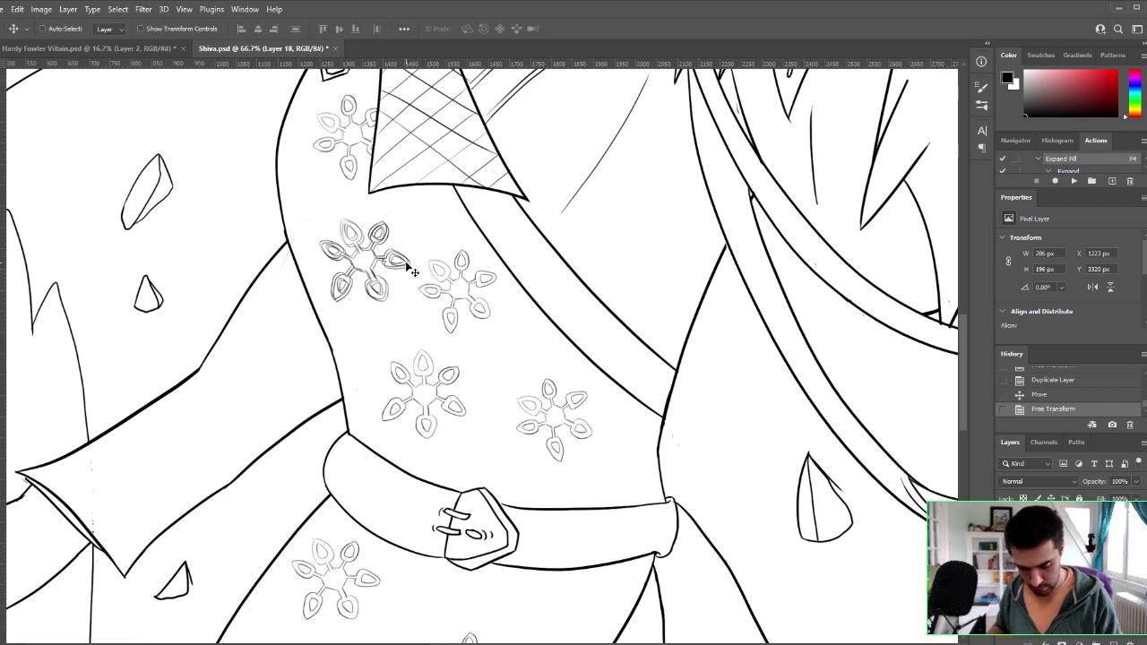
drag(391, 277, 562, 615)
ctrl+click(380, 267)
drag(667, 543, 594, 261)
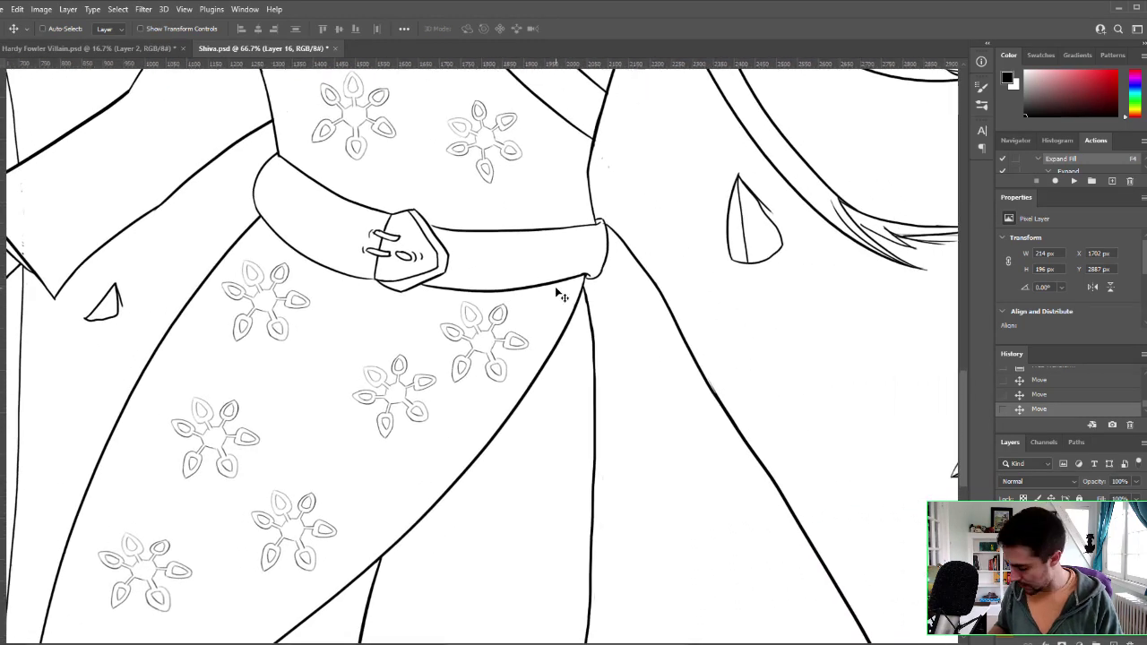
drag(504, 343, 662, 419)
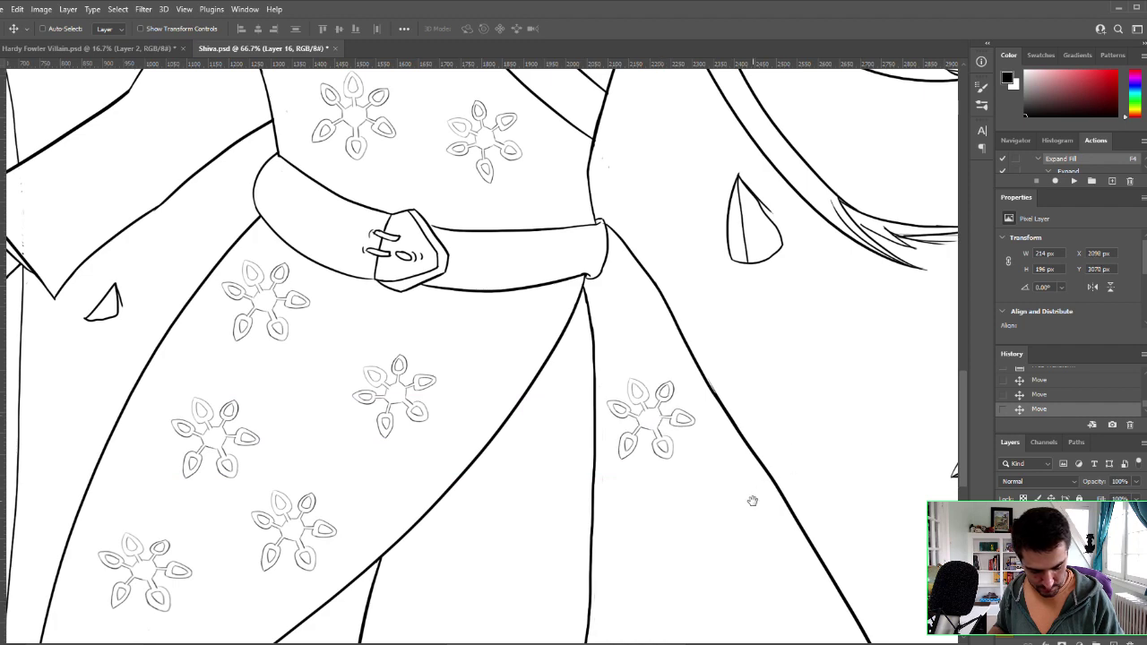
Step: Copy the back-panel emblem onto a new layer and place the copy directly below it on the same panel
drag(752, 501, 647, 324)
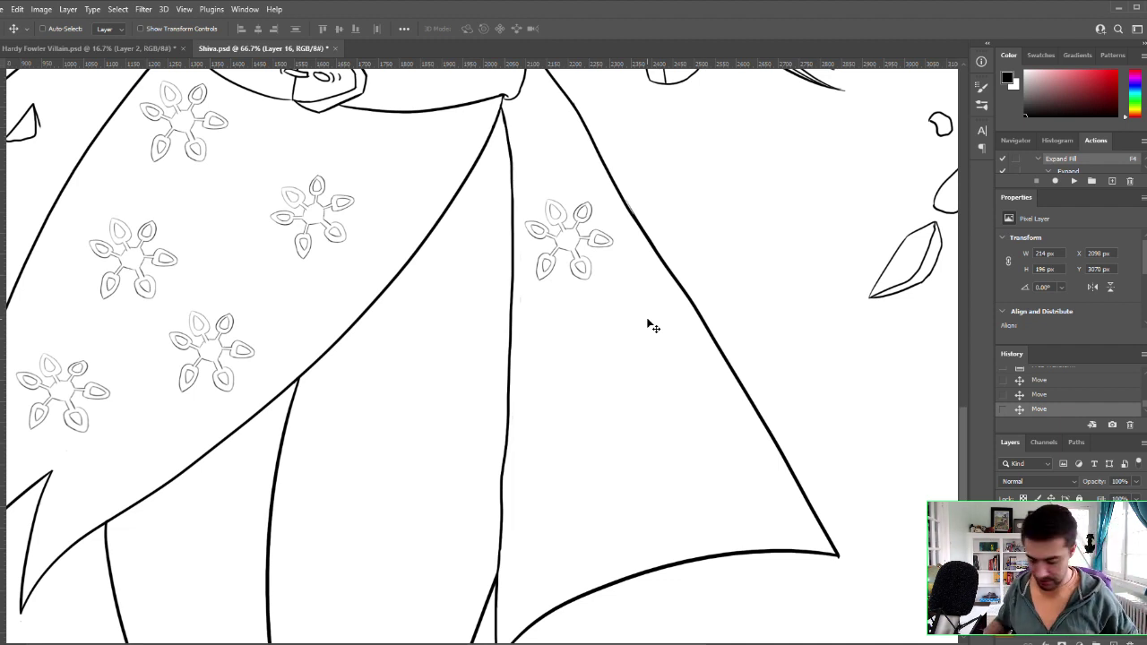
key(l)
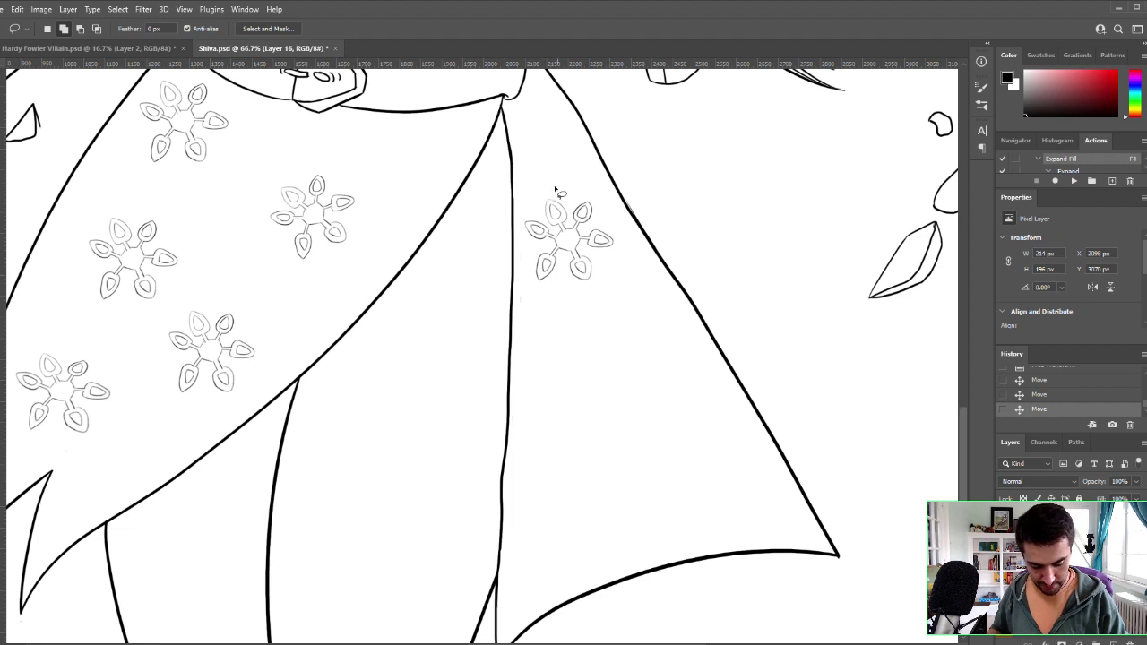
mouse_move(556, 187)
mouse_down()
mouse_move(523, 260)
mouse_move(547, 304)
mouse_move(605, 291)
mouse_move(629, 228)
mouse_move(566, 185)
mouse_up()
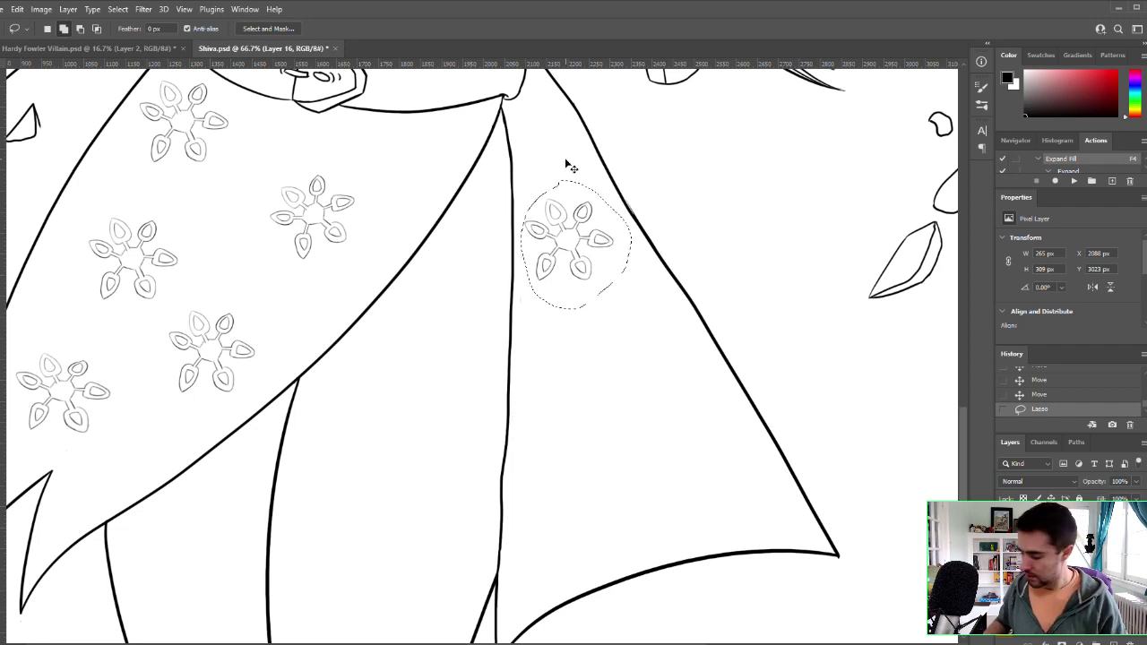
key(ctrl+c)
key(ctrl+v)
key(v)
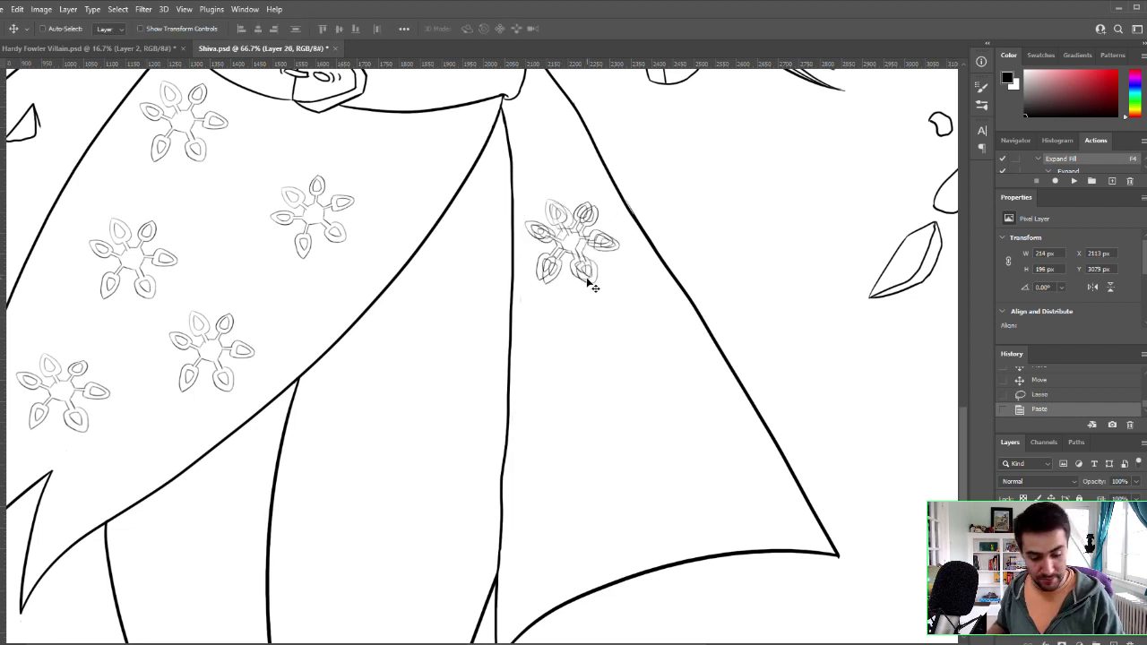
drag(592, 247, 599, 355)
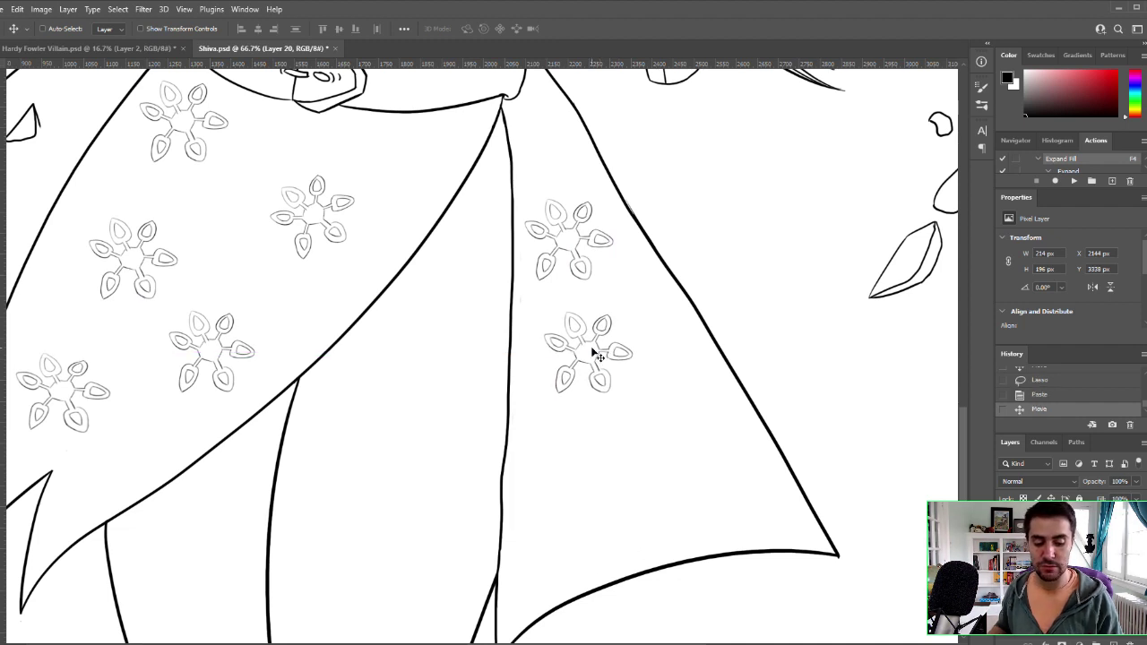
Step: Warp the second back-panel emblem by pulling its corners outward, especially the lower two, and bulging its lower edge downward
key(l)
key(ctrl+t)
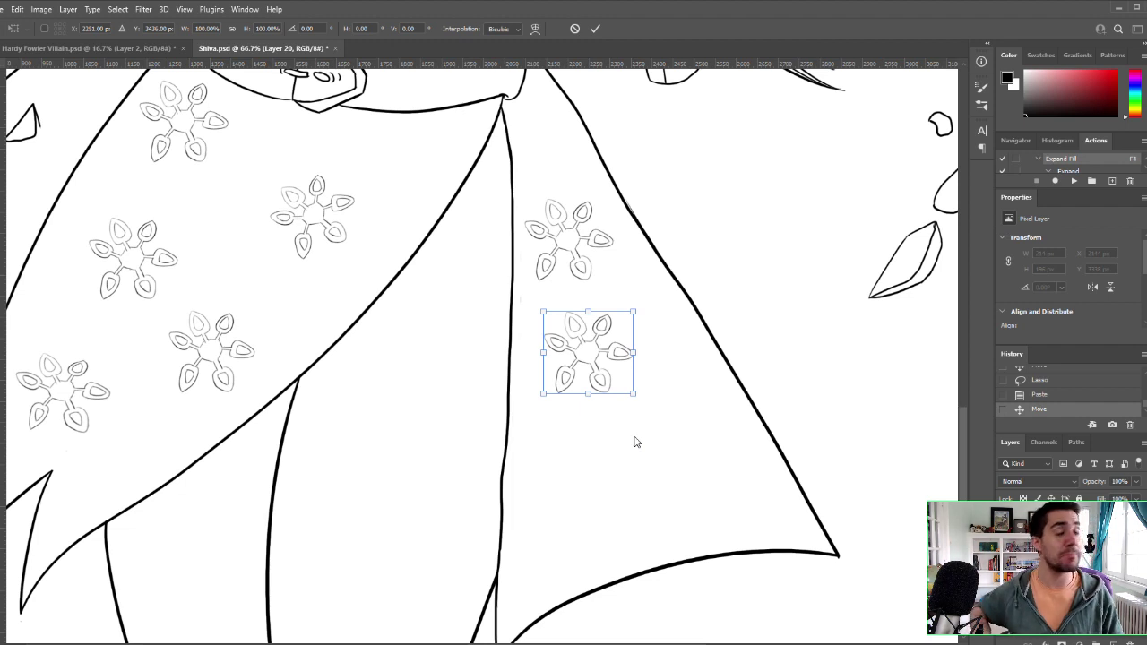
key(ctrl+shift+w)
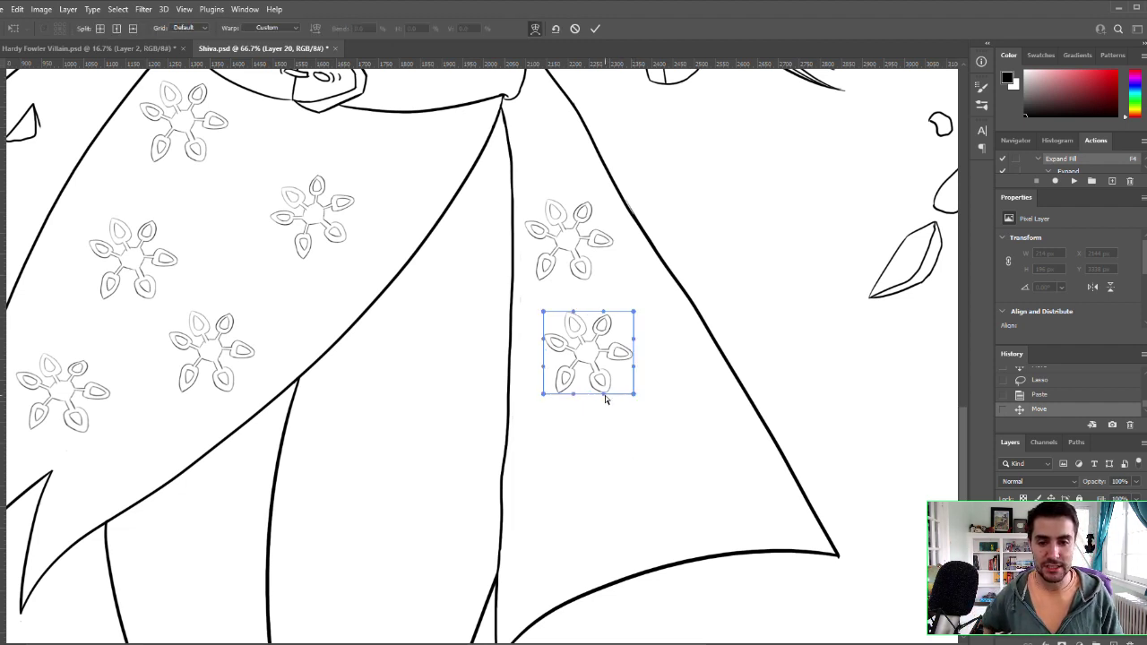
drag(604, 395, 602, 410)
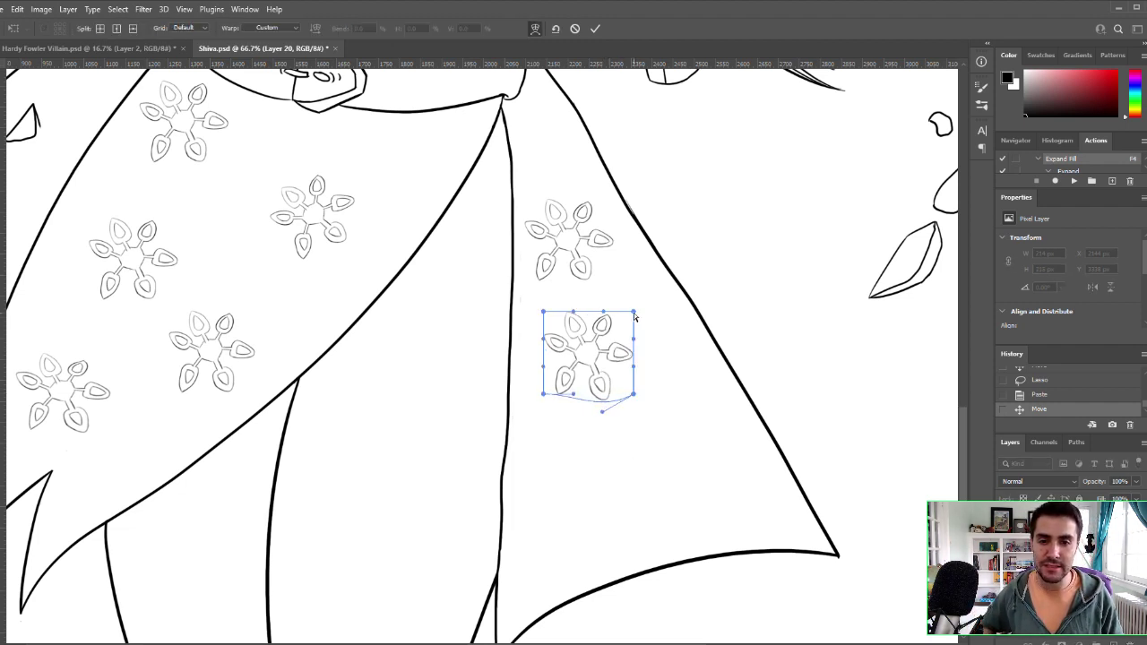
mouse_move(635, 314)
mouse_down()
mouse_move(647, 305)
mouse_move(639, 317)
mouse_up()
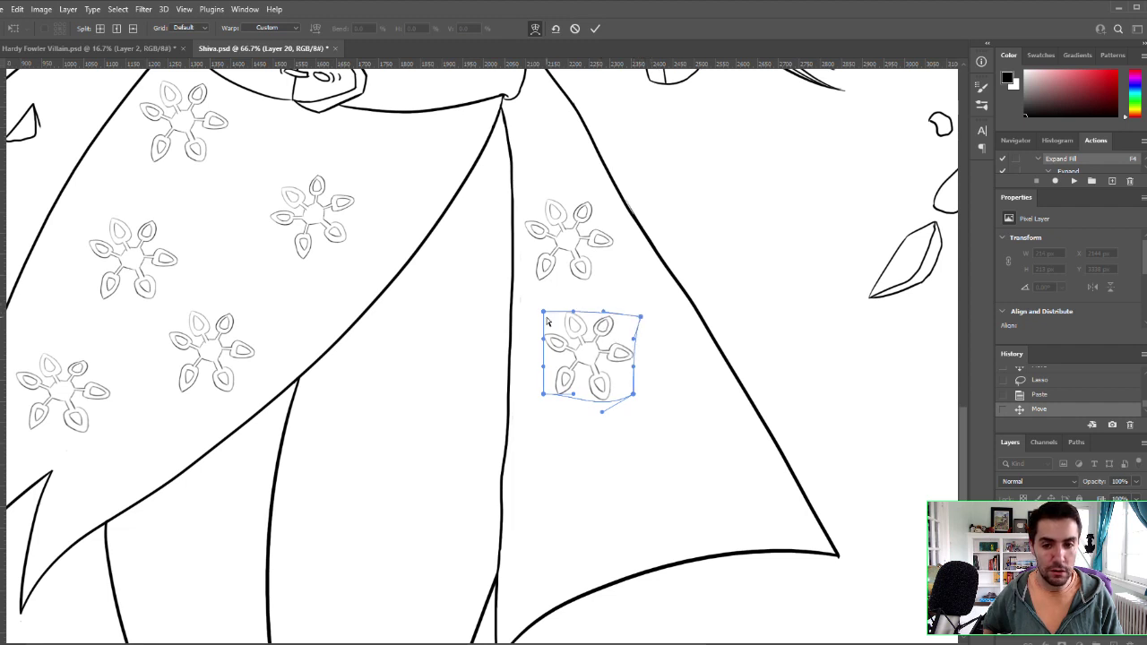
mouse_move(539, 317)
mouse_down()
mouse_move(553, 336)
mouse_move(538, 317)
mouse_up()
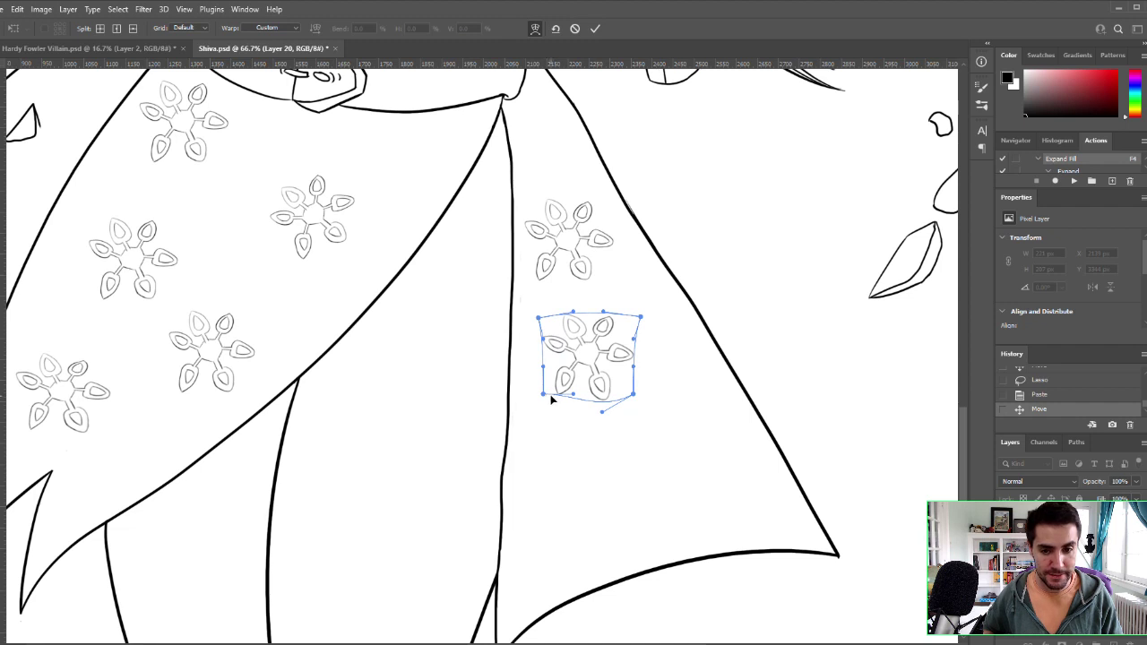
drag(542, 396, 542, 400)
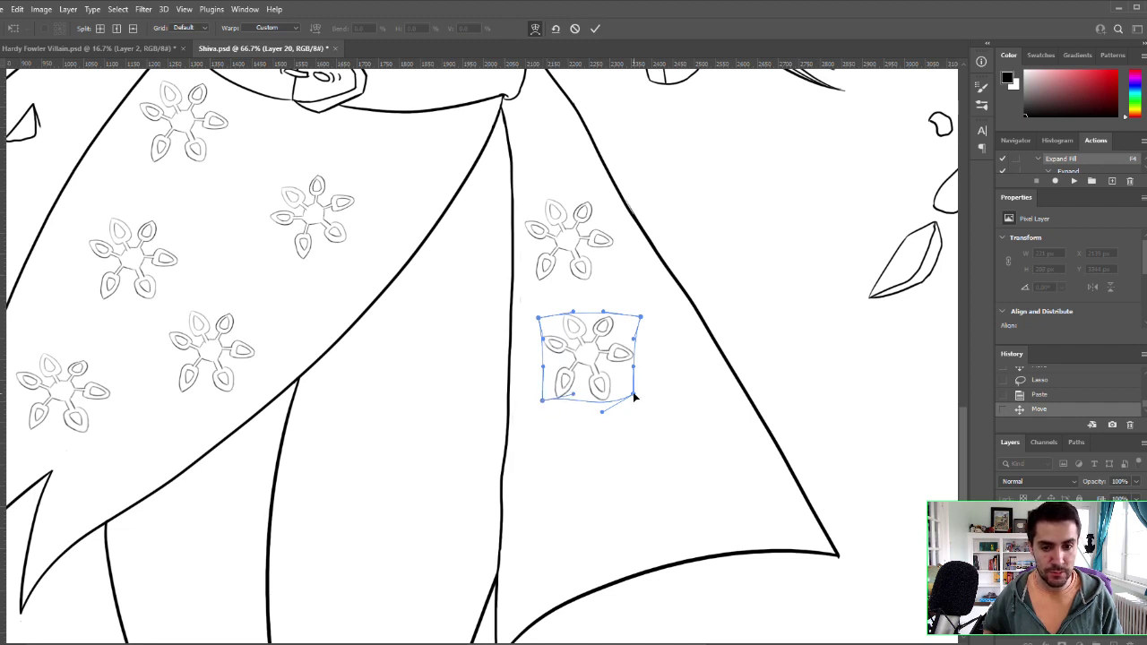
drag(633, 397, 646, 394)
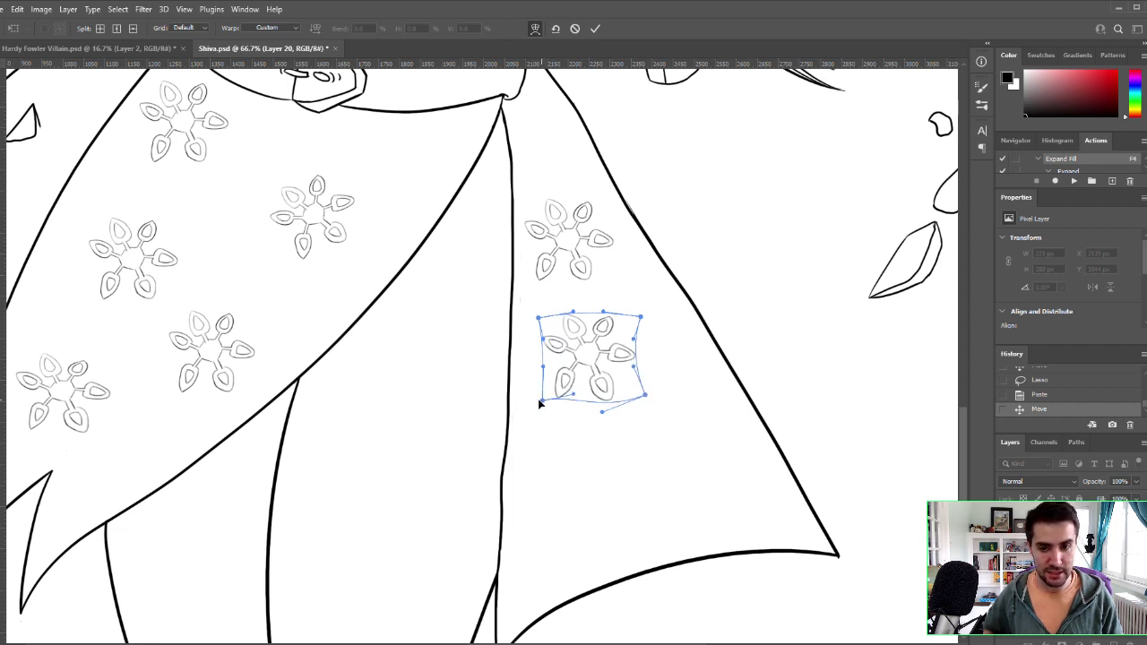
drag(539, 403, 533, 402)
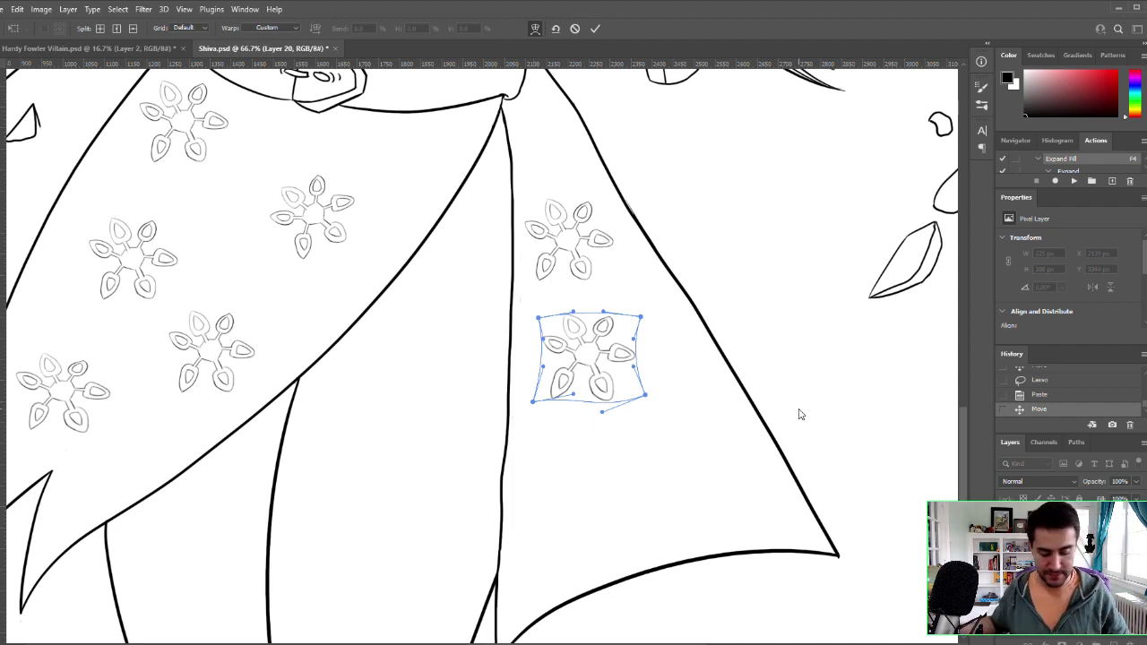
key(Return)
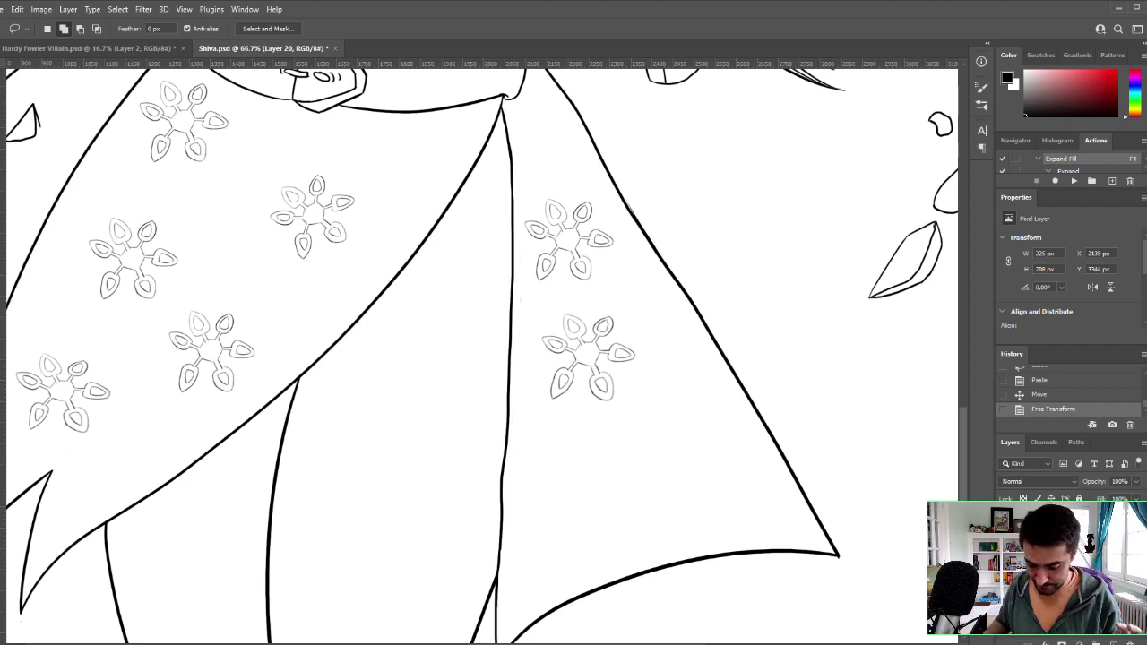
Step: Copy the lower back-panel emblem and paste it onto a new layer
key(z)
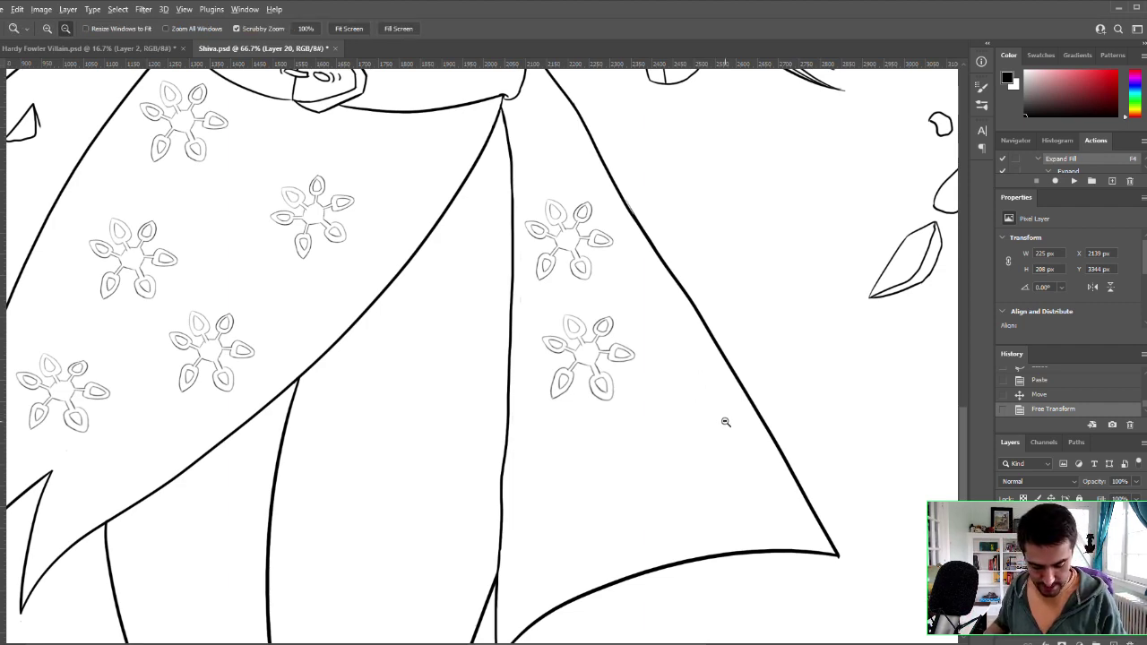
alt+click(722, 438)
alt+click(722, 438)
mouse_move(699, 437)
mouse_down()
mouse_move(638, 432)
mouse_move(510, 503)
mouse_move(514, 551)
mouse_move(502, 568)
mouse_move(515, 560)
mouse_move(536, 412)
mouse_move(538, 436)
mouse_up()
key(l)
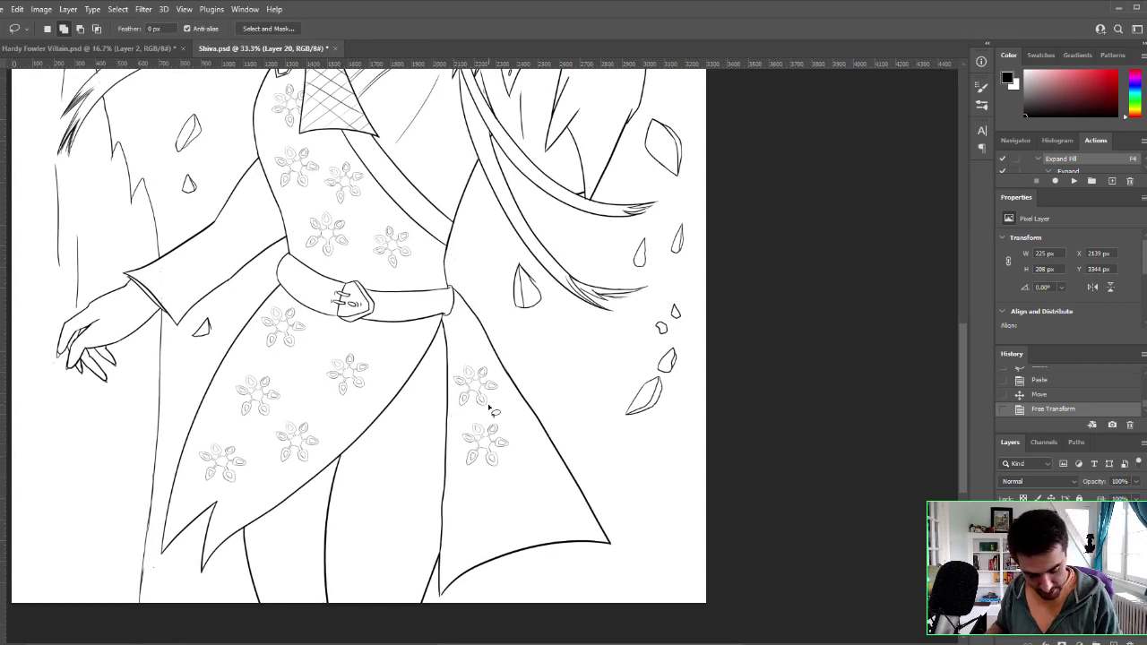
mouse_move(473, 421)
mouse_down()
mouse_move(451, 464)
mouse_move(520, 483)
mouse_move(491, 416)
mouse_up()
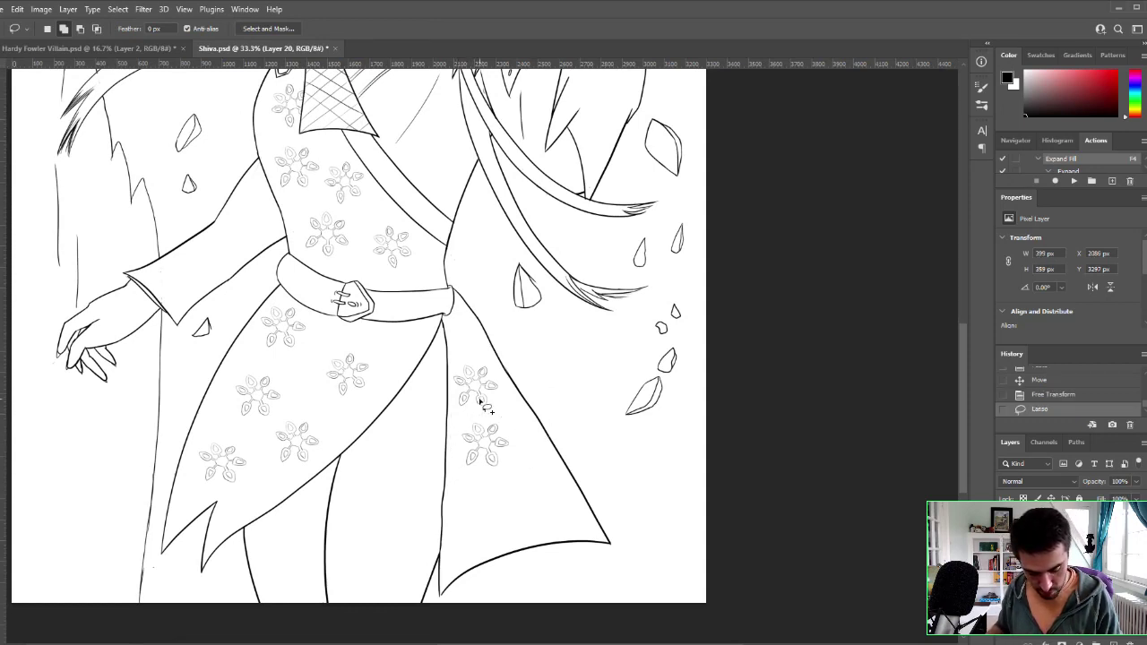
key(ctrl+c)
key(ctrl+v)
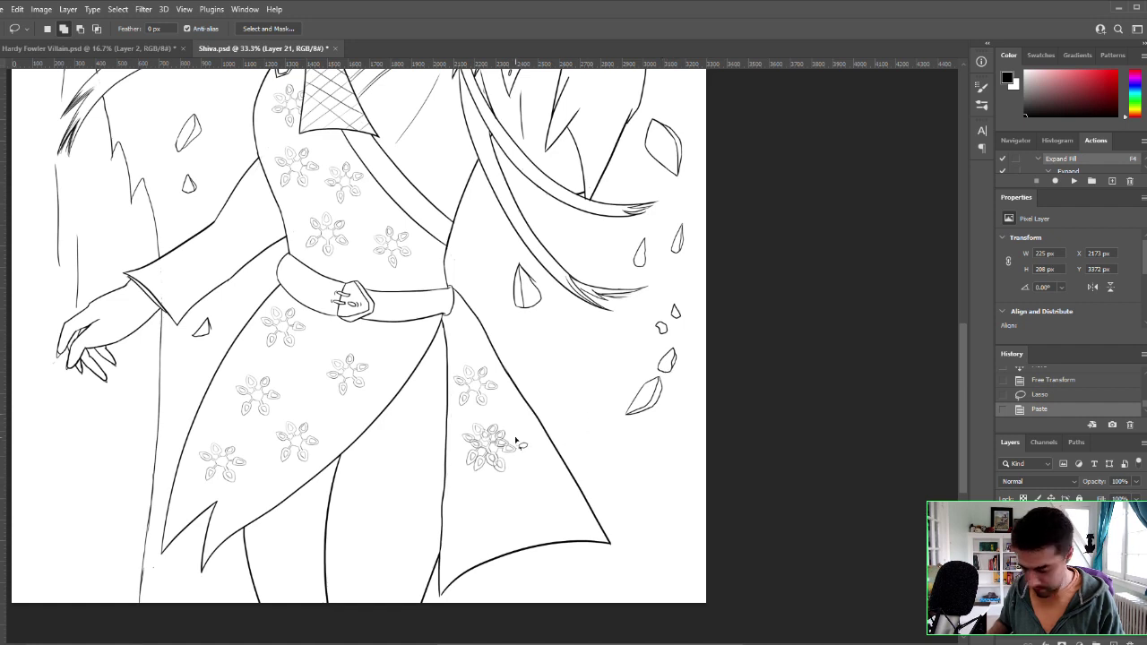
Step: Move the pasted emblem to the back panel's lower outer corner and scale it to 106.22% width and 114.42% height
key(v)
drag(527, 442, 545, 503)
key(ctrl+t)
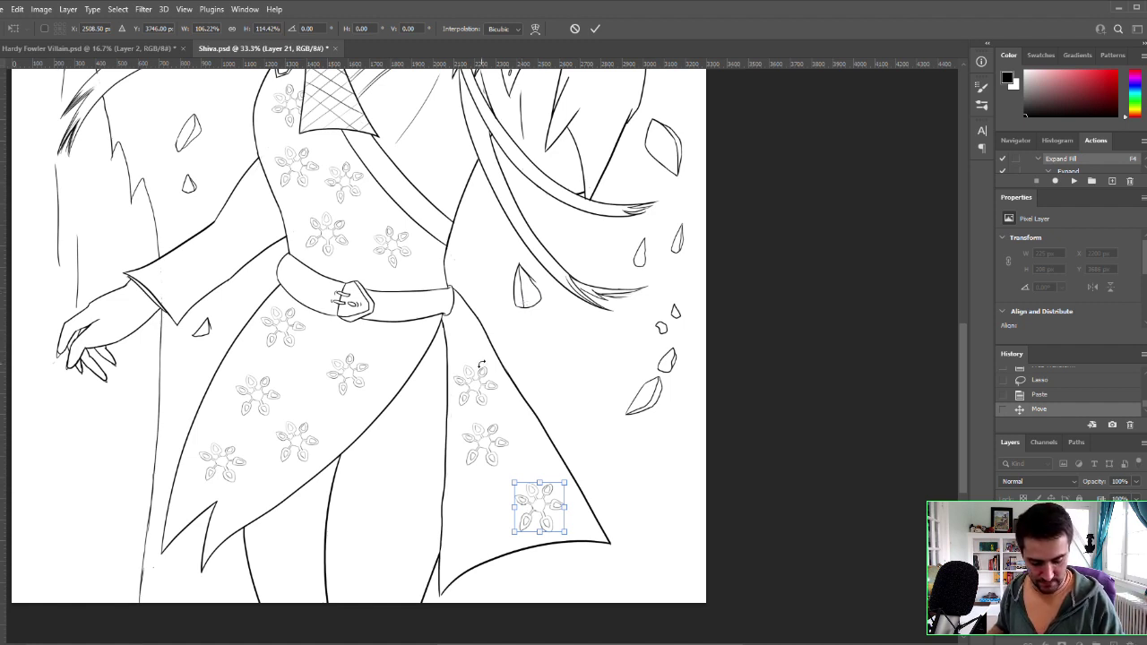
key(Return)
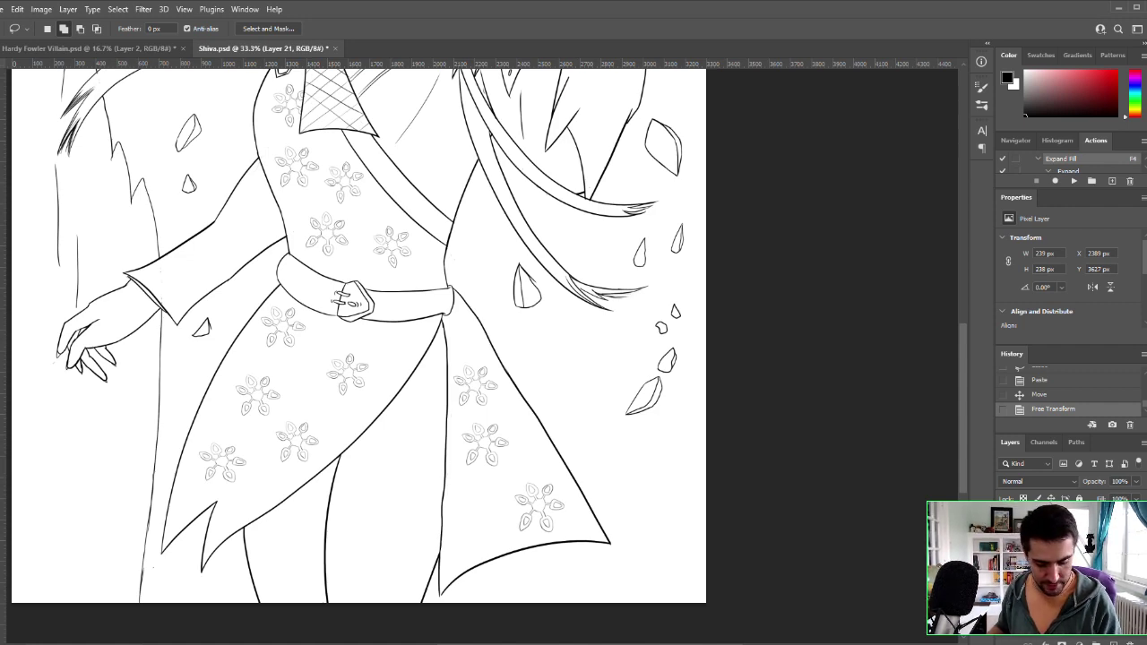
Step: Review the emblem placement across the torso and skirt, both close up and on the whole figure
drag(448, 270, 420, 504)
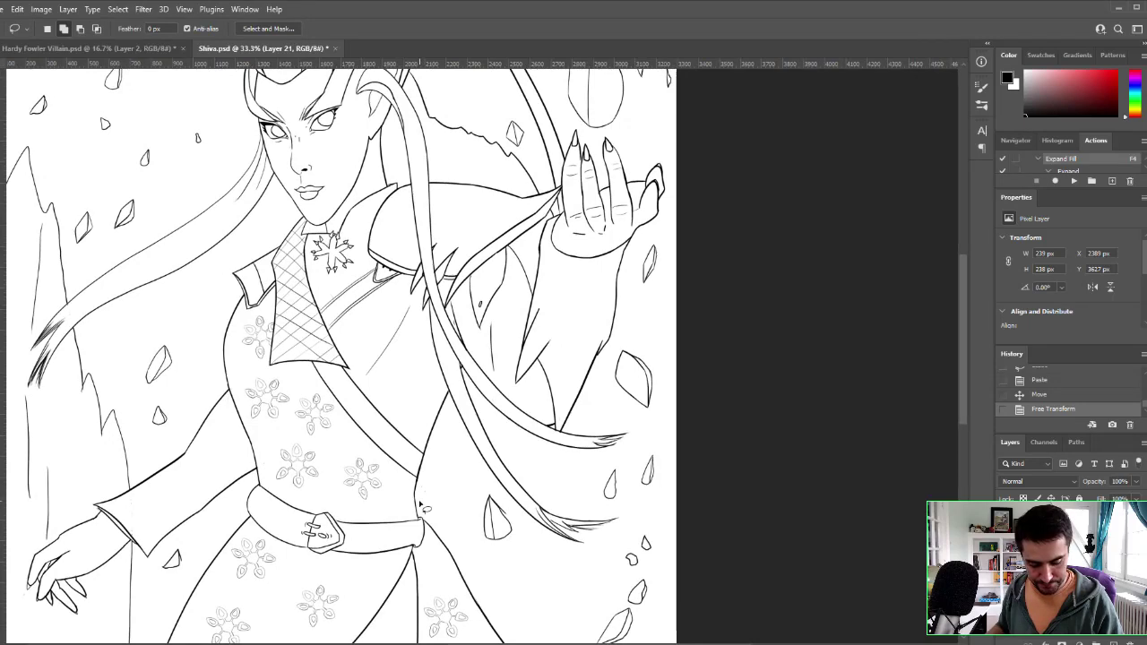
key(z)
alt+click(543, 477)
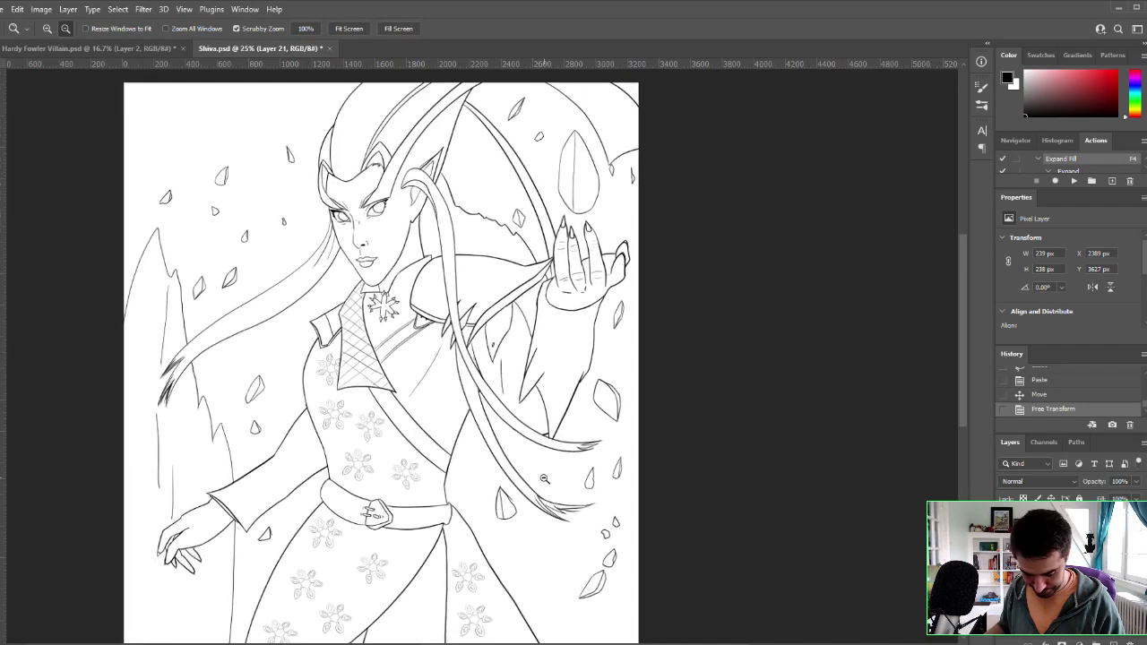
alt+click(543, 476)
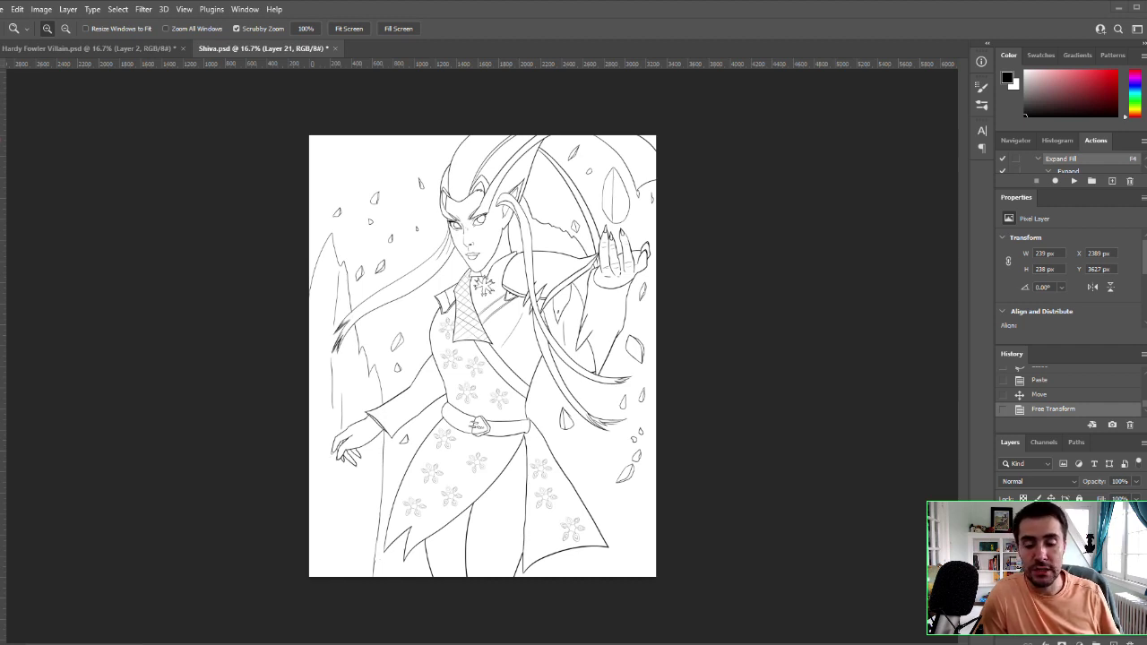
key(l)
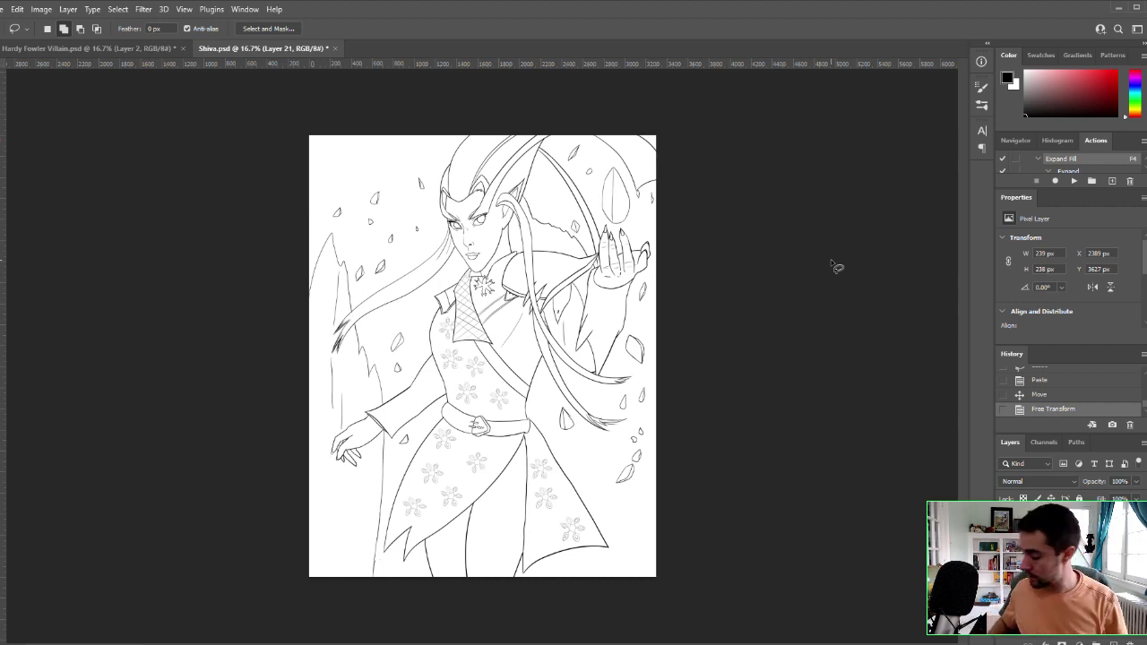
key(z)
click(580, 382)
click(579, 383)
key(b)
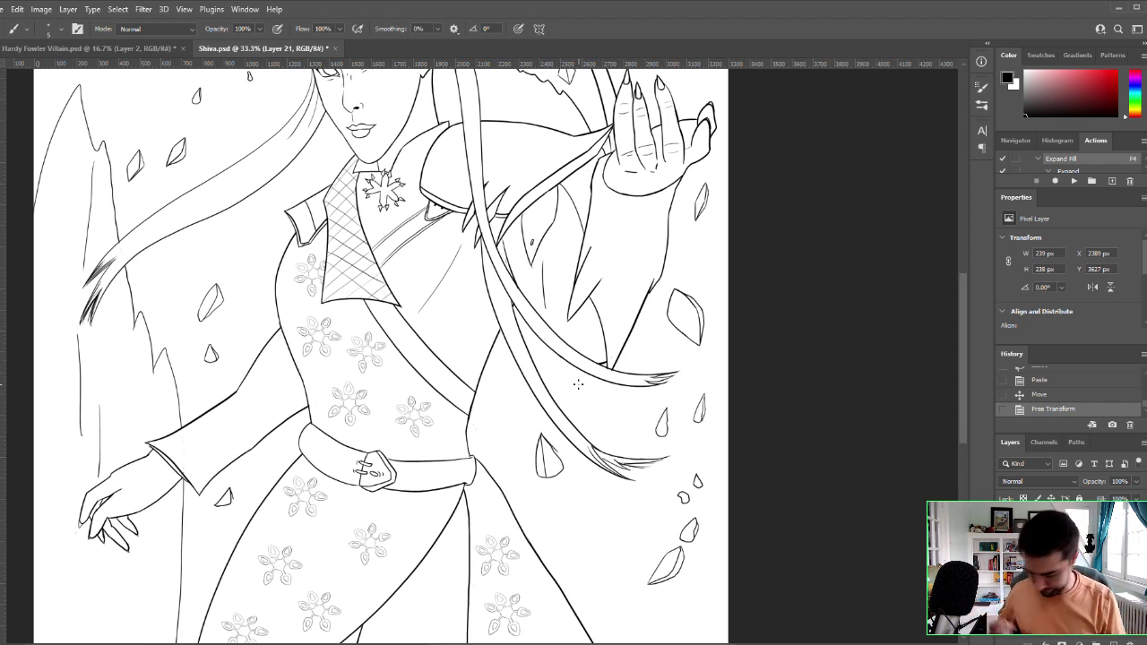
key(ctrl+space)
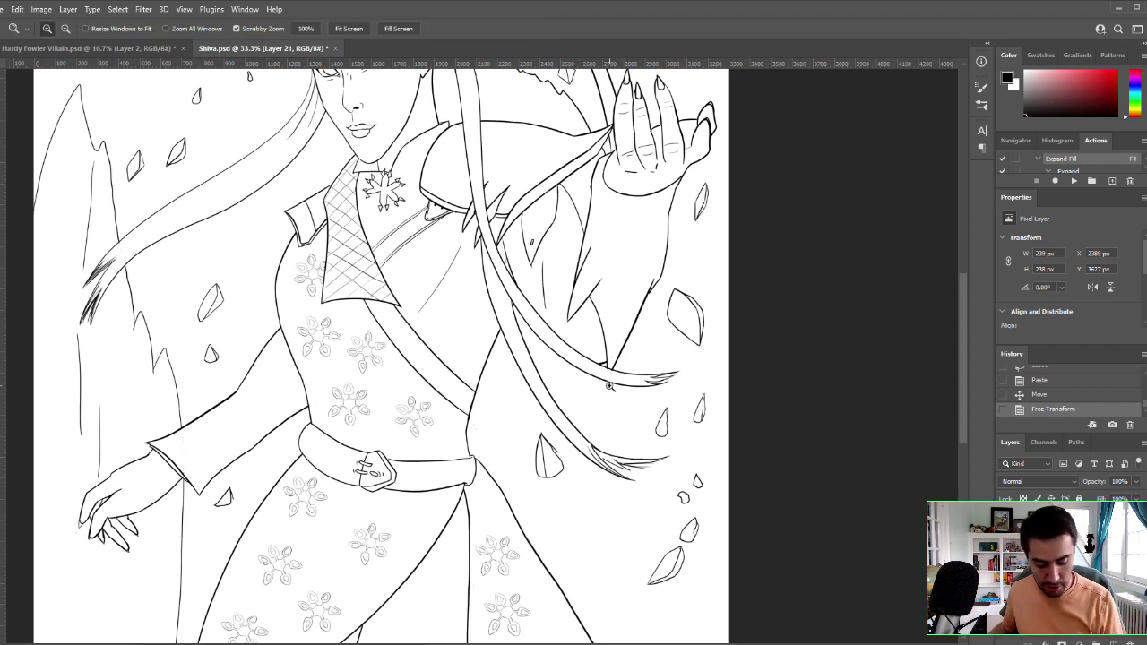
click(591, 389)
drag(492, 374, 588, 468)
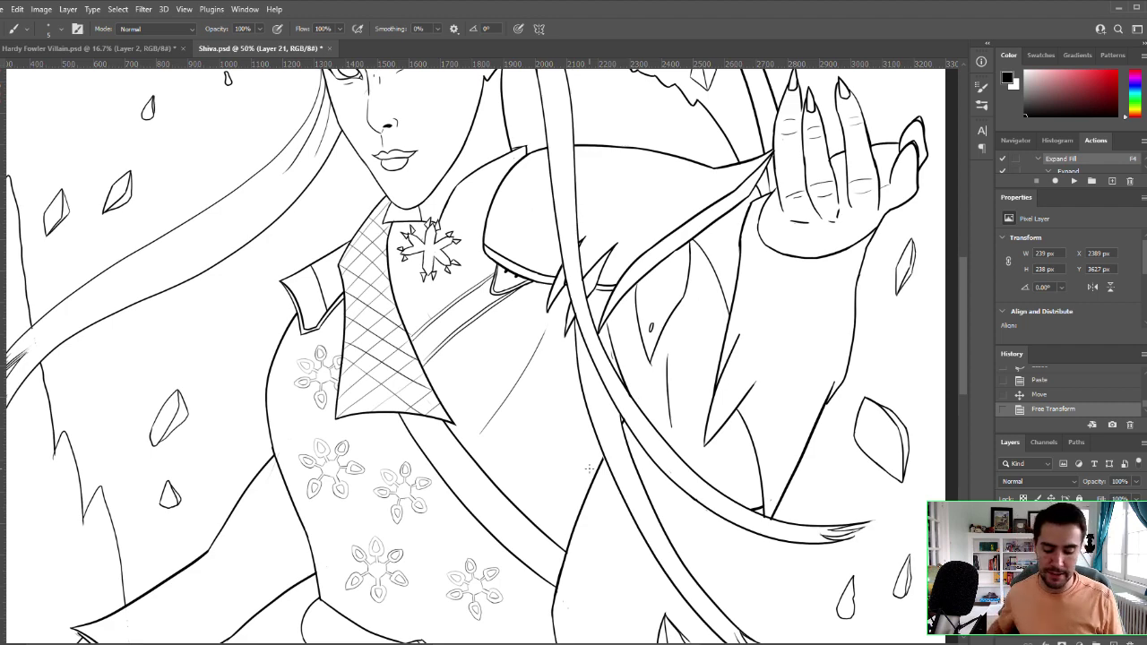
key(z)
alt+click(807, 480)
alt+click(807, 480)
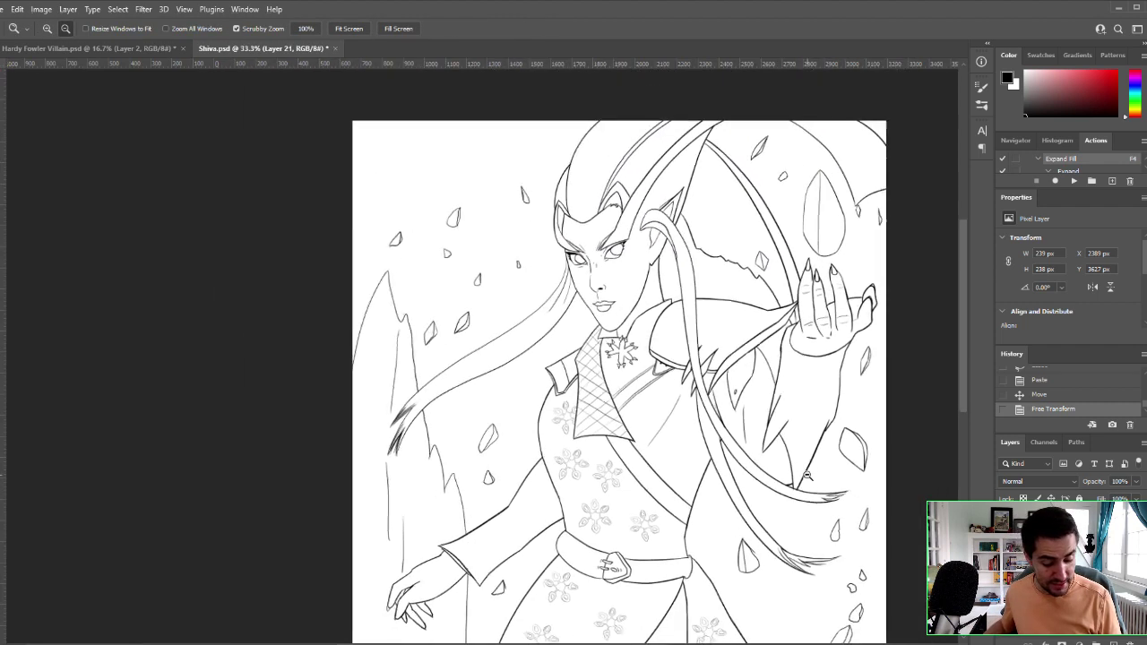
key(ctrl+0)
alt+click(807, 480)
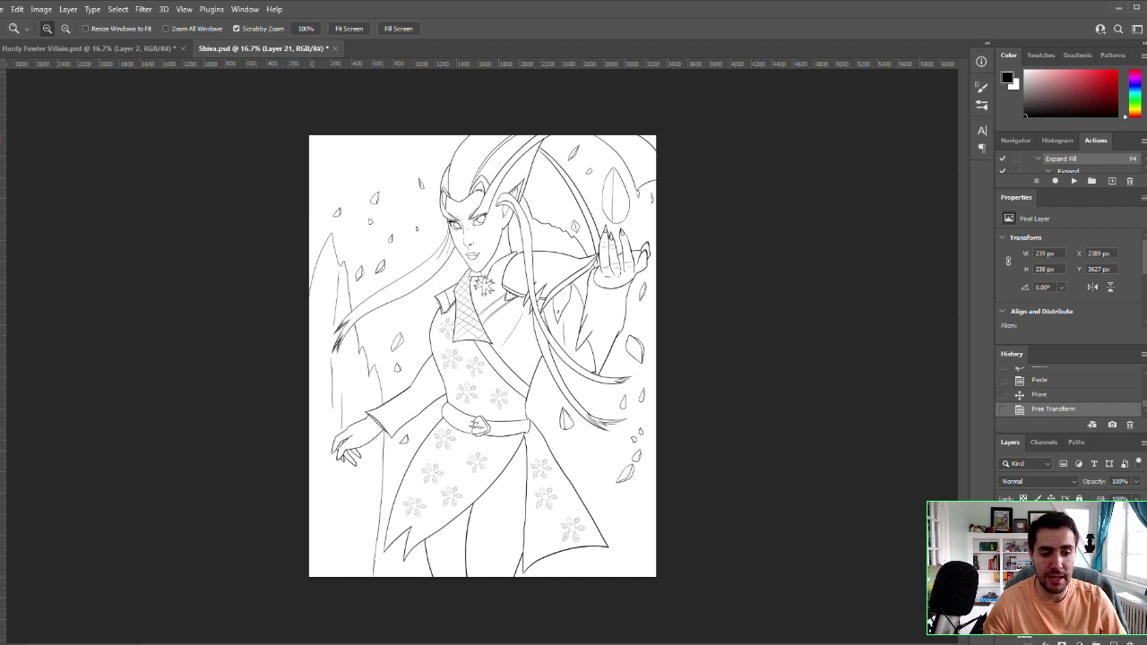
Step: Merge the emblem layers with the character's line work into one layer and name it Line Art
key(alt+[)
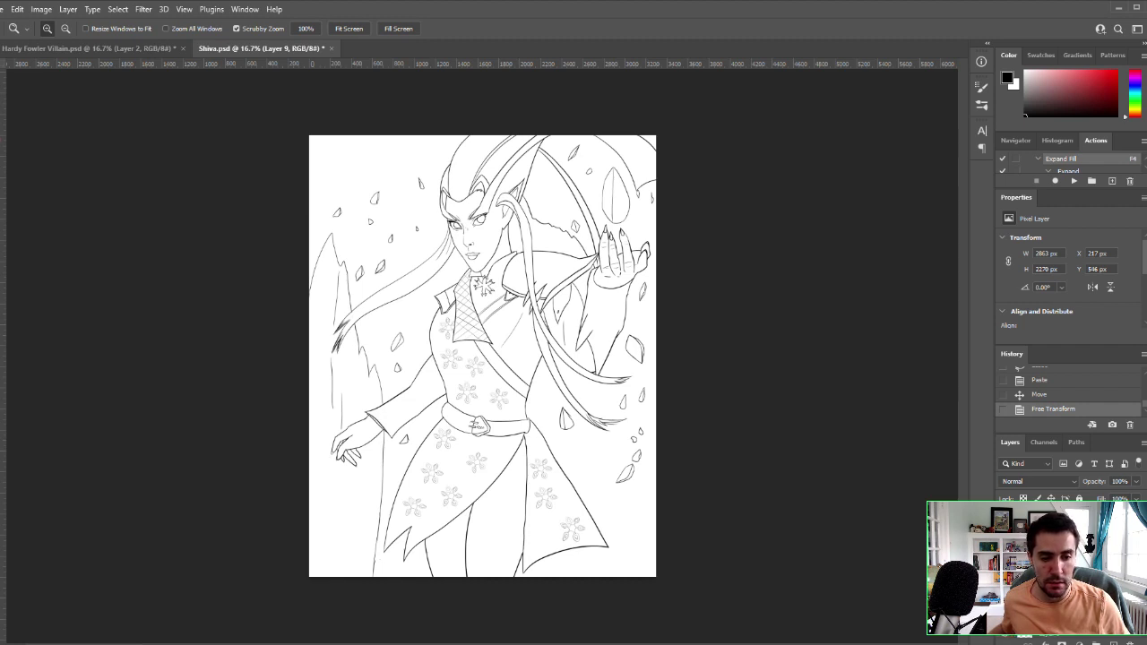
key(alt+shift+[)
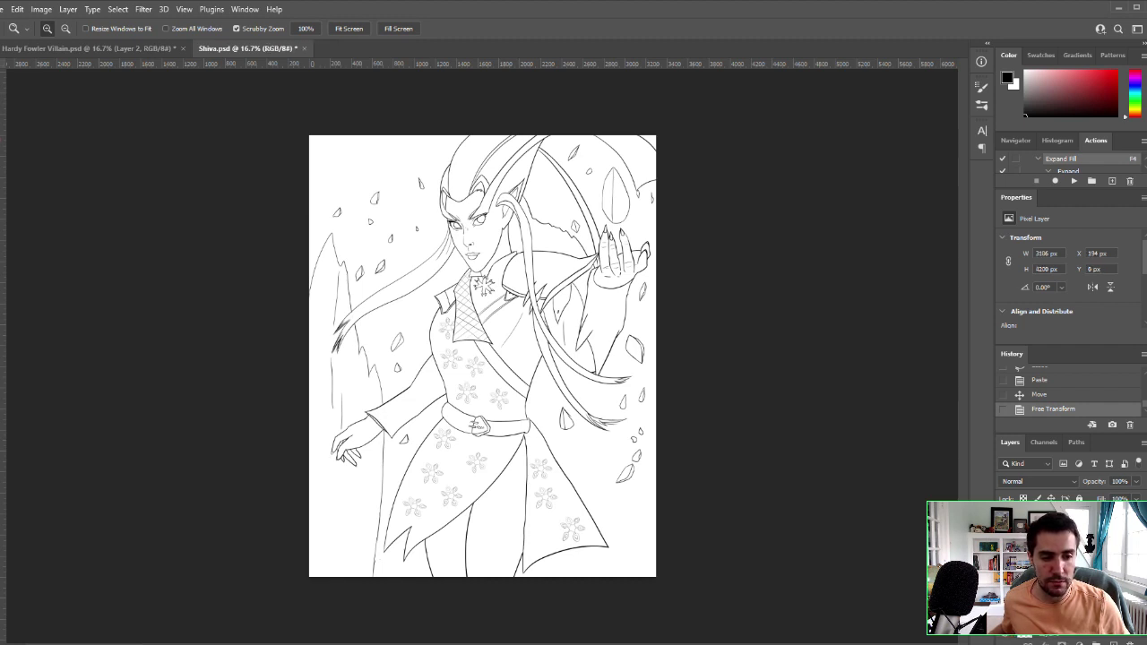
key(ctrl+e)
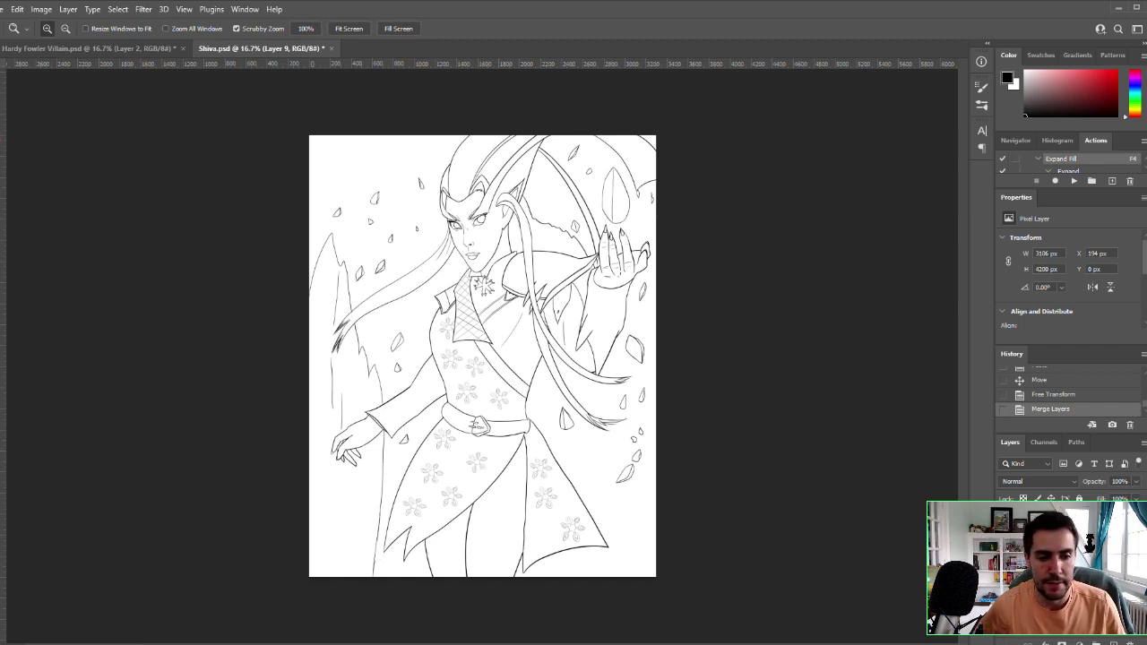
key(Tab)
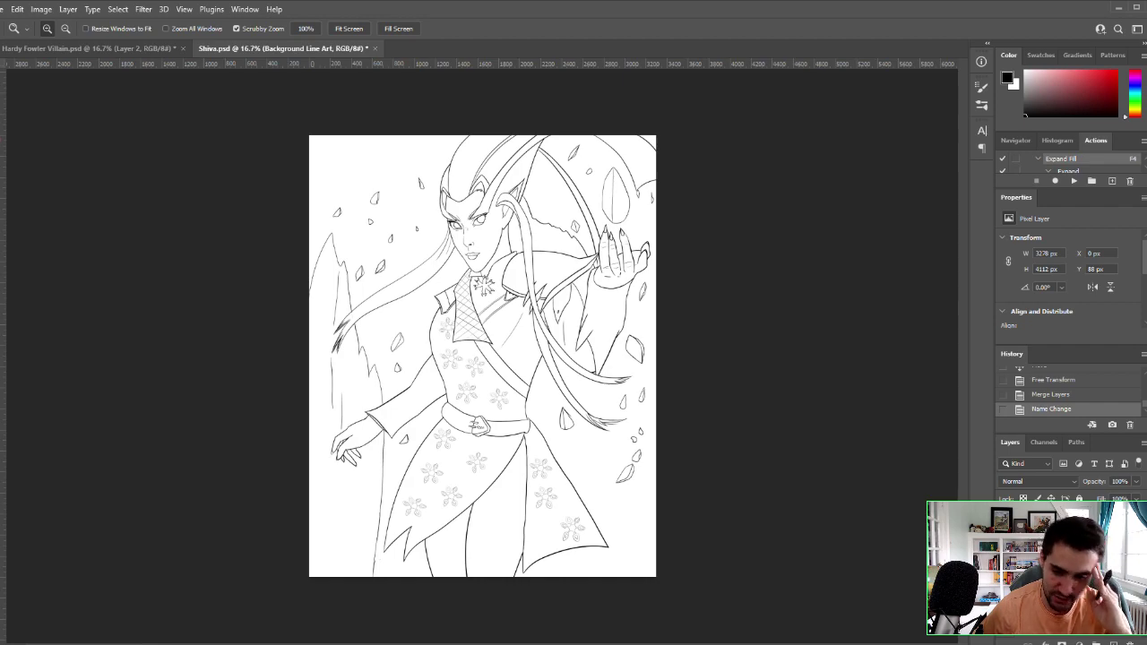
Step: Duplicate the Line Art layer, finish the layer renaming, and make Background Line Art the active layer
click(593, 390)
click(615, 394)
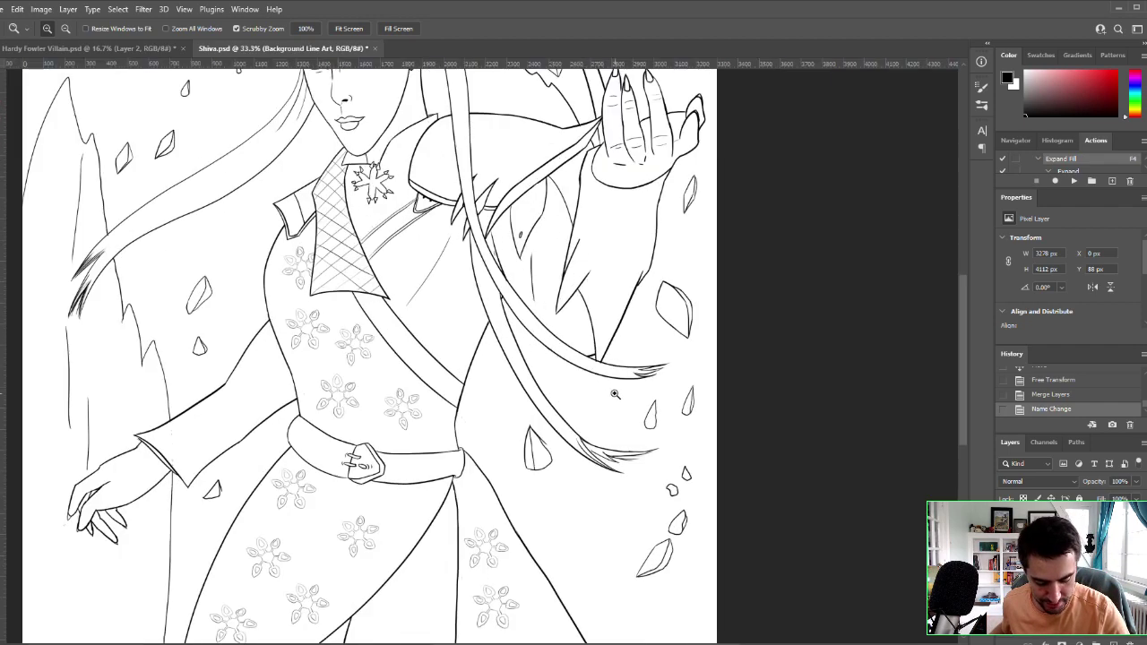
key(b)
drag(615, 338, 713, 534)
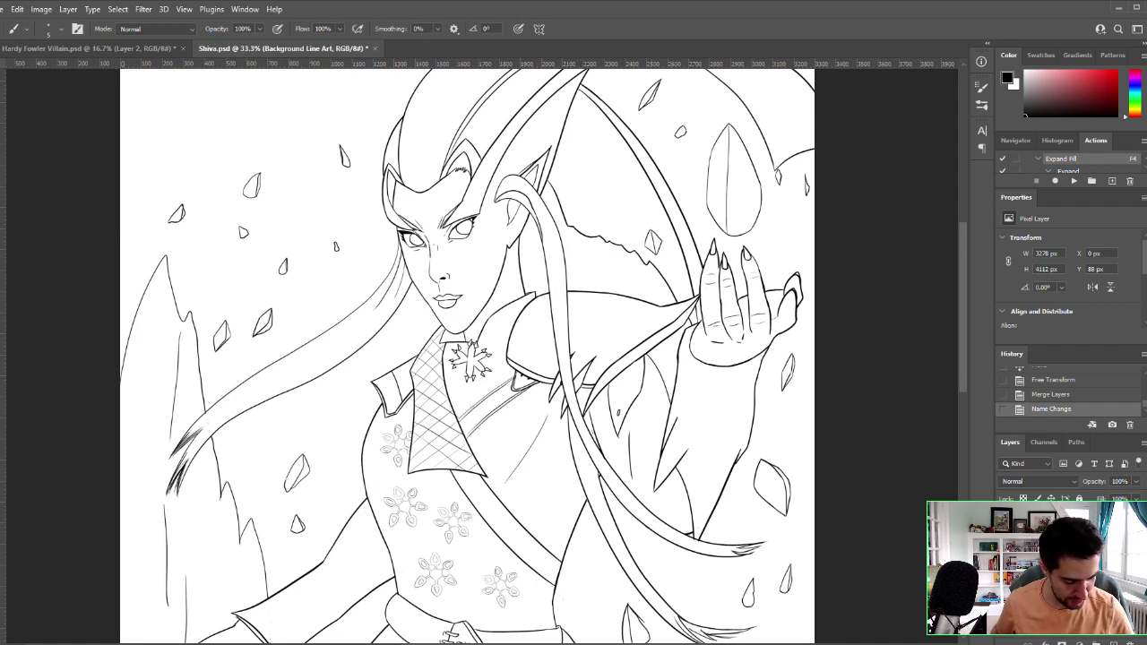
key(alt+])
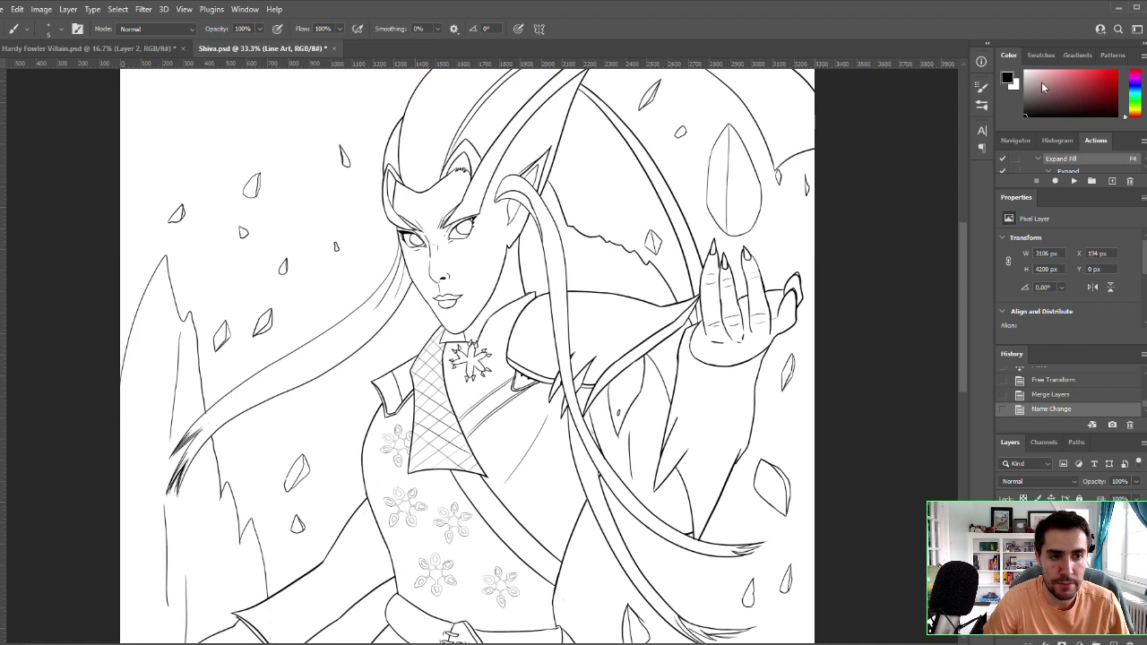
key(ctrl+o)
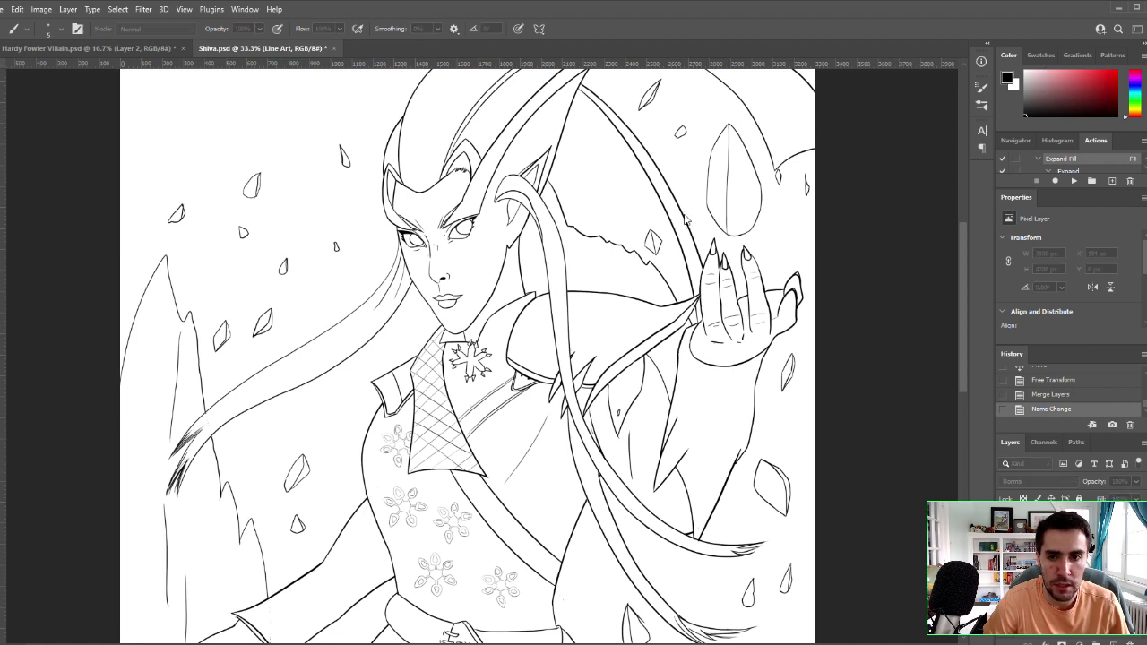
key(ctrl+j)
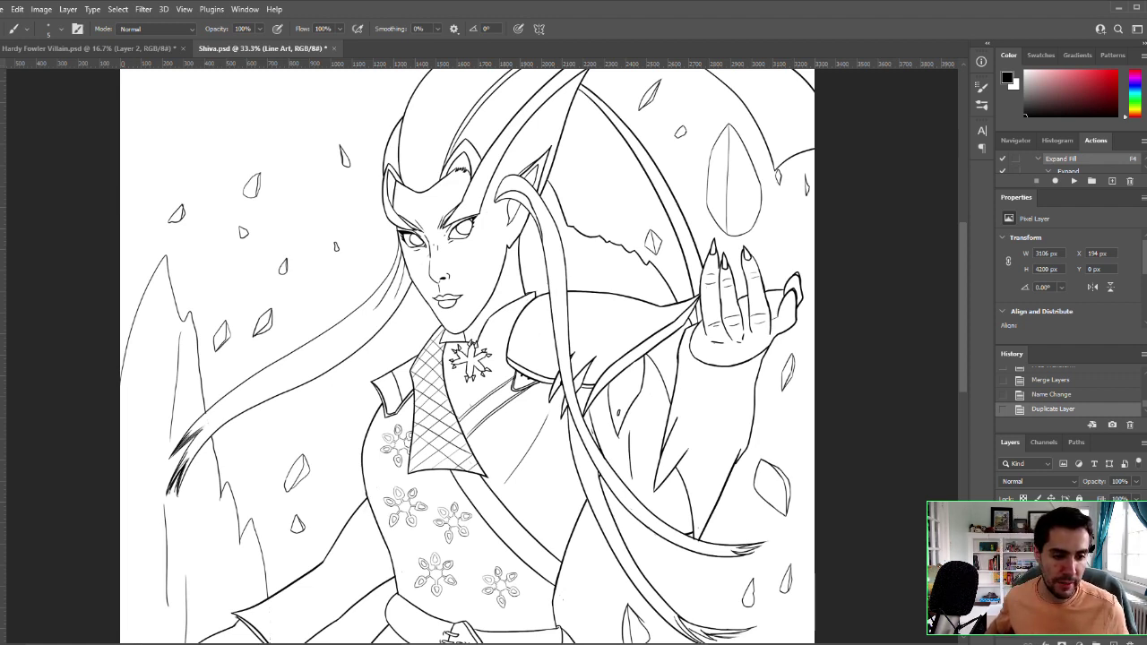
key(Return)
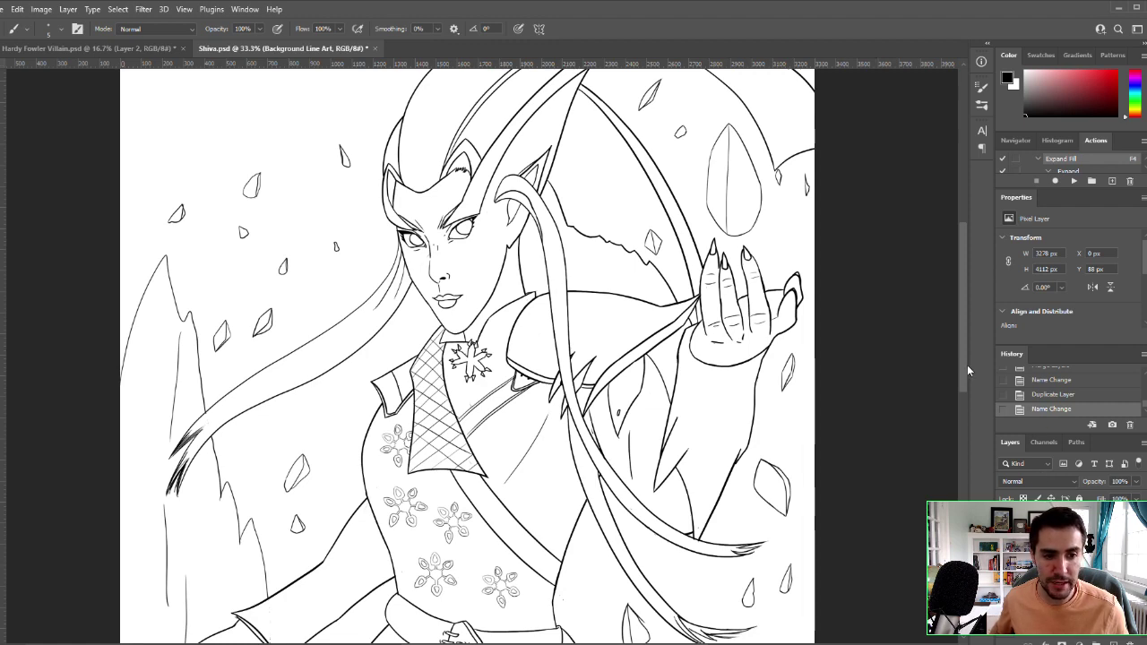
drag(967, 365, 965, 462)
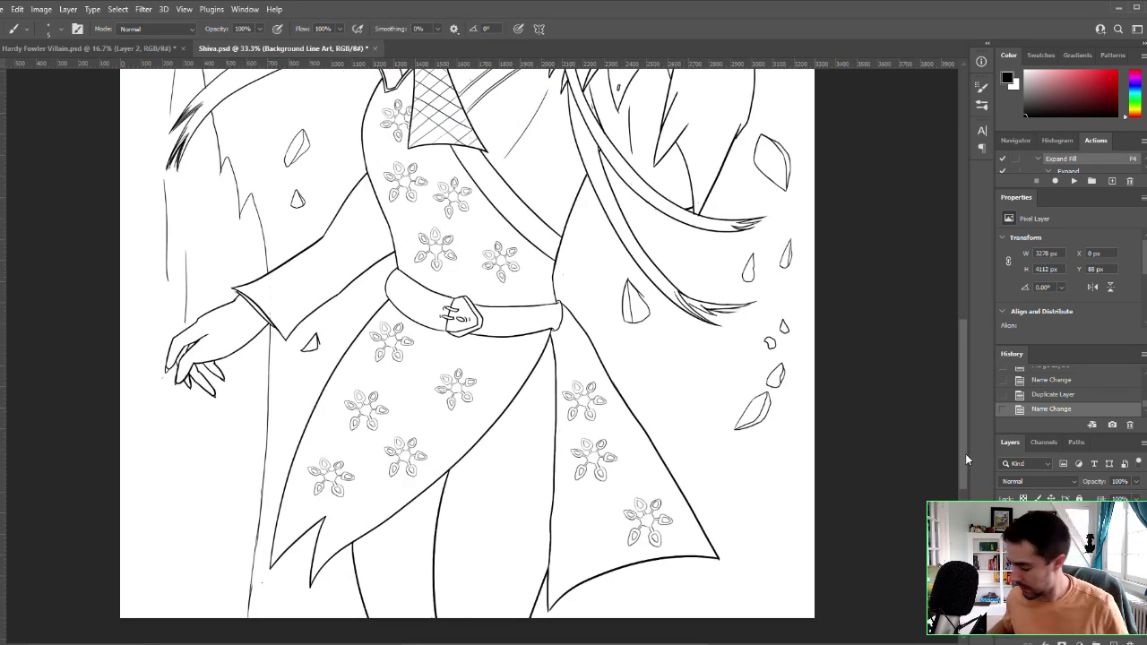
Step: Close the gap in the outline of the small ice shard between the forearm and the skirt with a short brush stroke
key(ctrl+space)
click(433, 425)
click(433, 425)
click(236, 277)
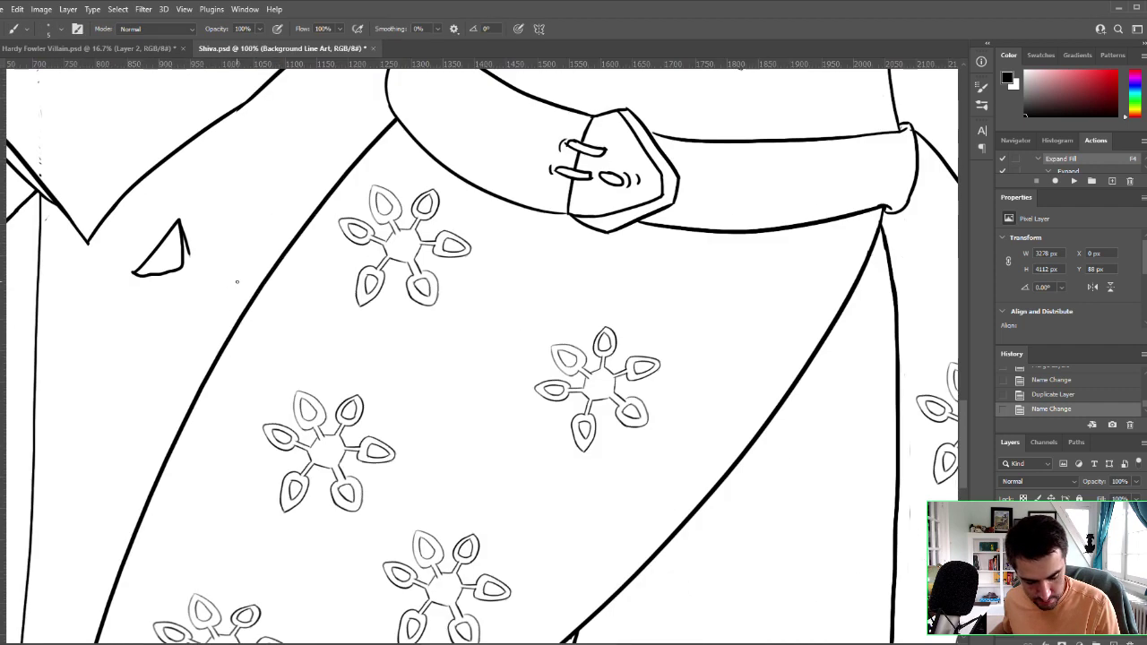
drag(182, 226, 188, 250)
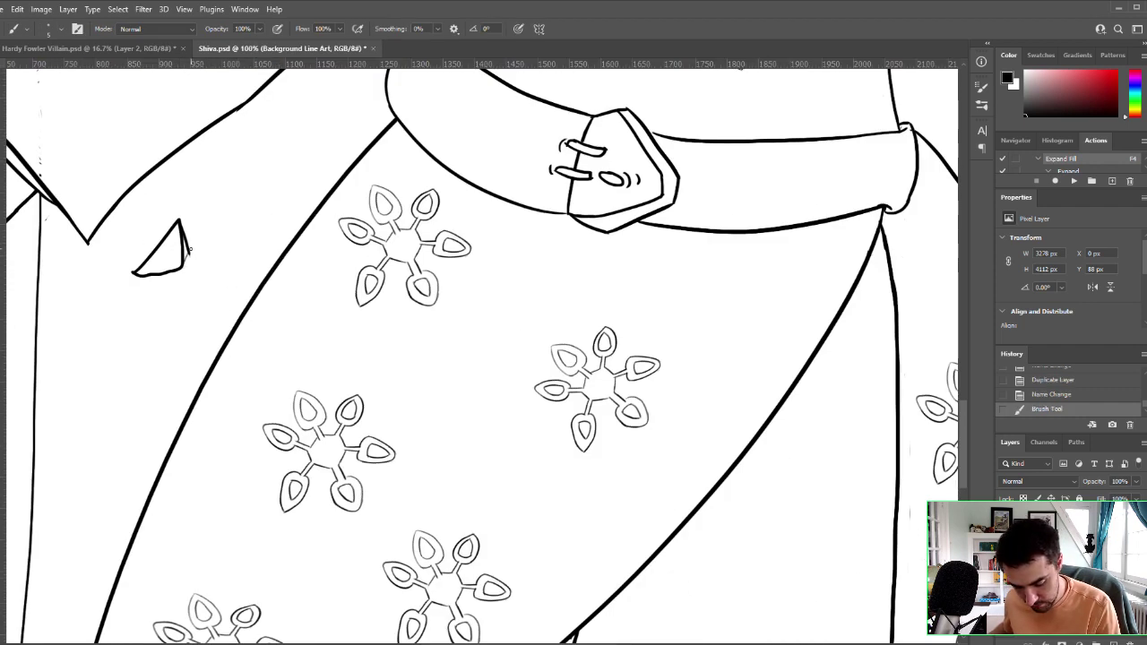
key(ctrl+z)
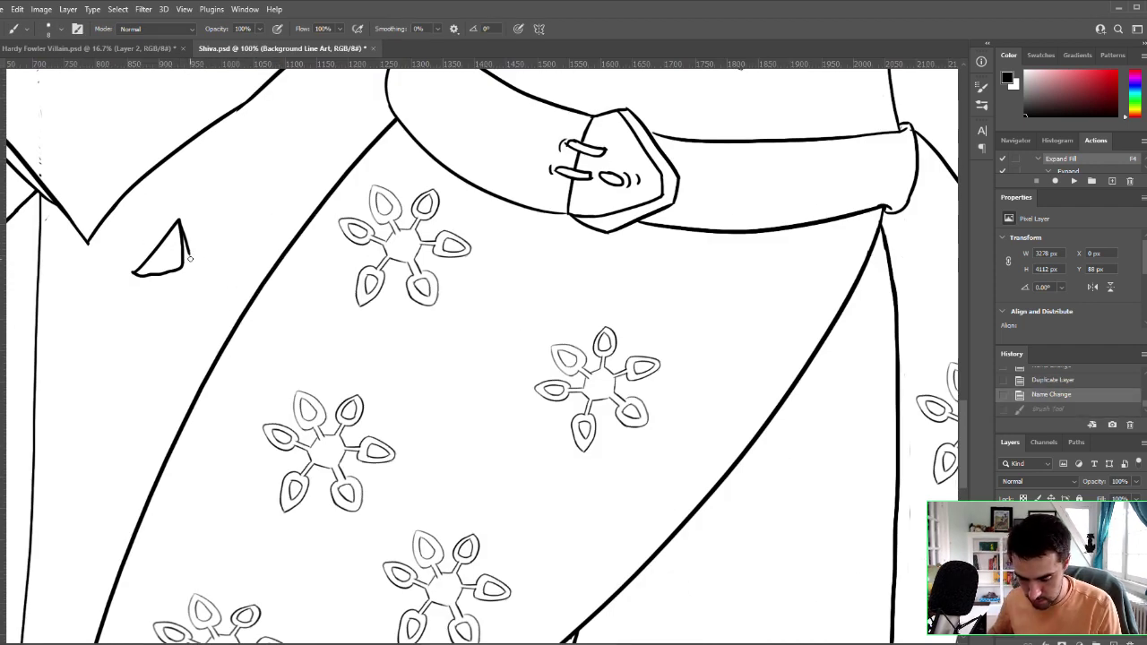
key(ctrl+shift+z)
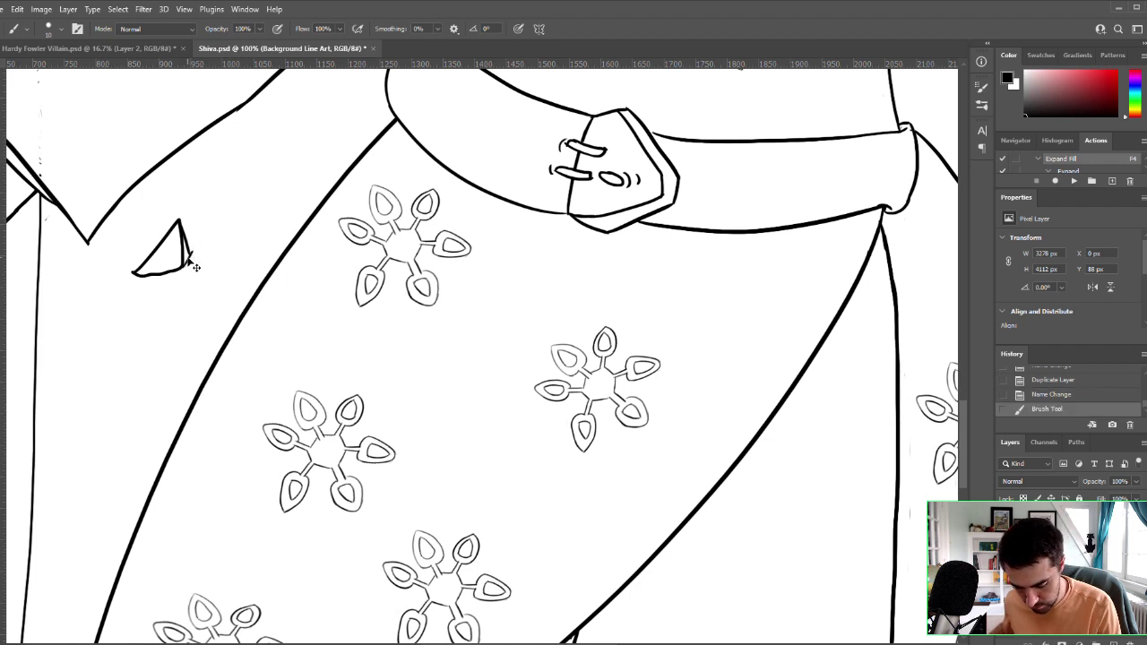
key(ctrl+z)
drag(183, 267, 190, 254)
key(ctrl+z)
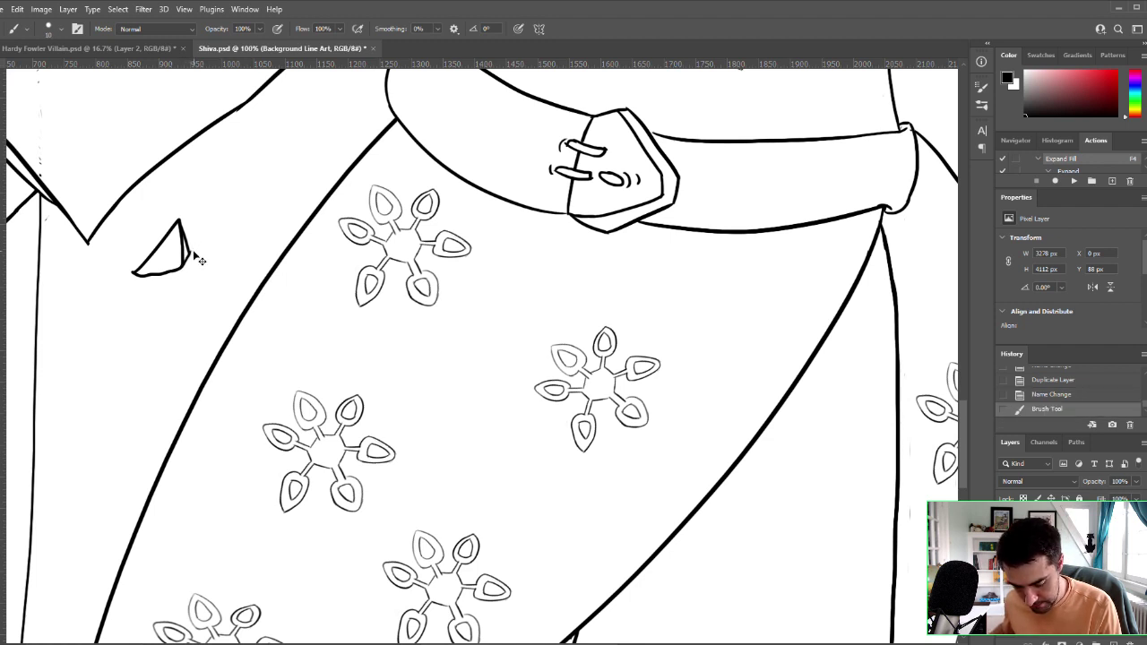
Step: Compare the small ice shard with and without its new closing stroke, ending with the stroke restored
key(ctrl+z)
key(ctrl+shift+z)
key(ctrl+z)
key(ctrl+shift+z)
key(ctrl+z)
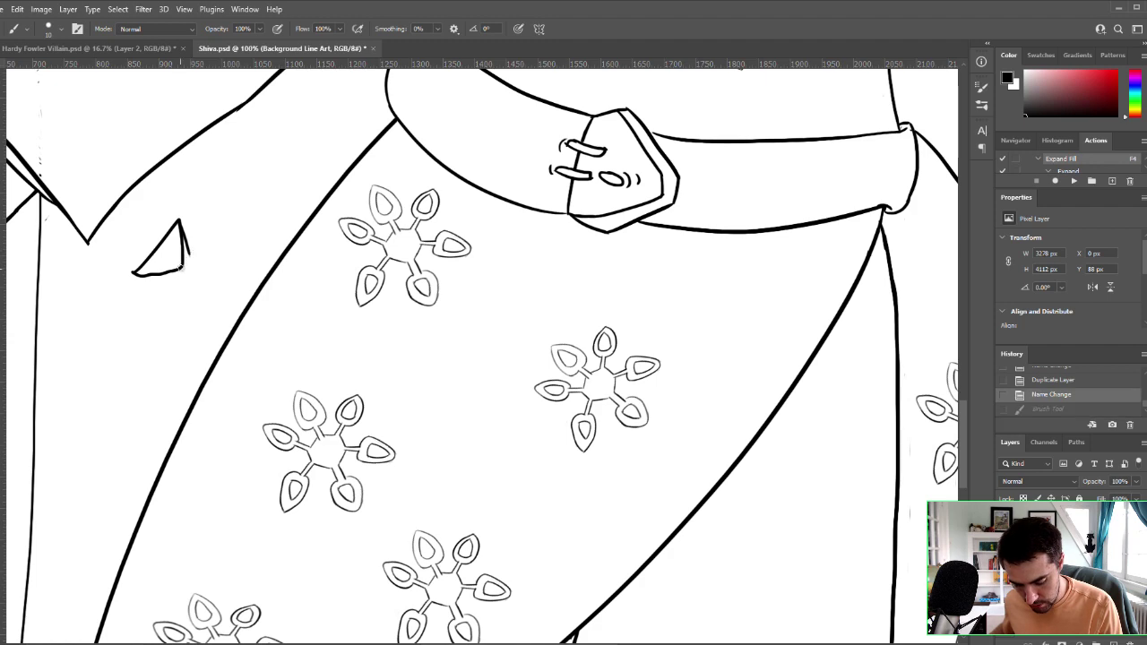
key(ctrl+shift+z)
key(ctrl+z)
key(ctrl+shift+z)
key(ctrl+z)
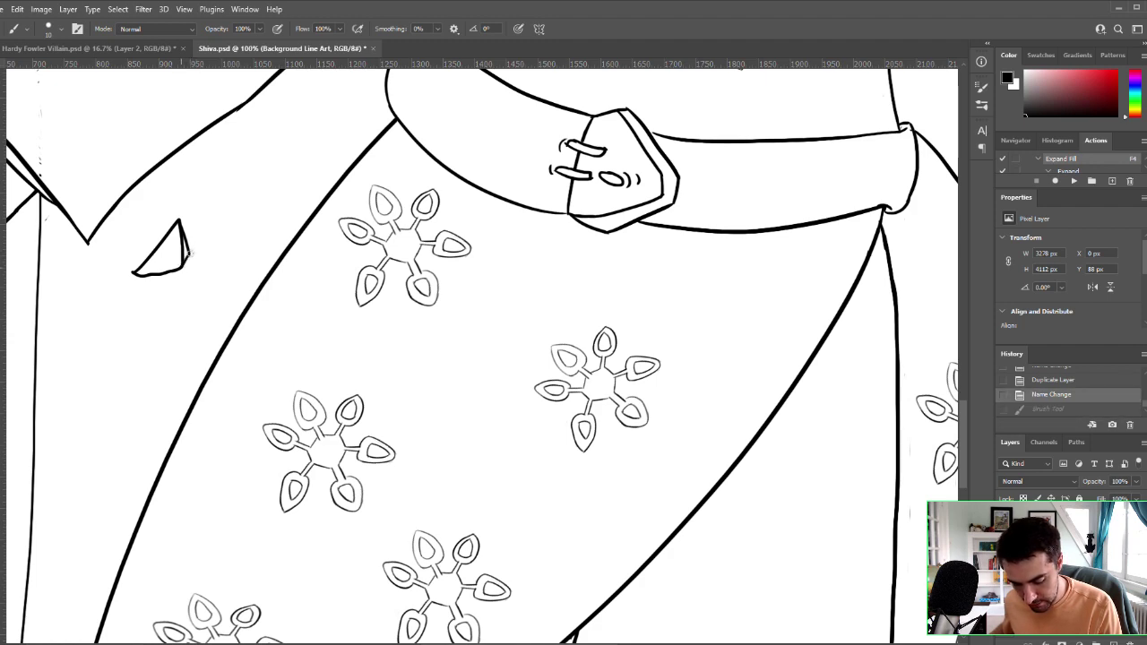
key(ctrl+shift+z)
Step: Try to redraw the outer edge of the large ice shard between the belt and the hair tips with a brush stroke
mouse_move(761, 444)
mouse_down()
mouse_move(328, 389)
mouse_move(140, 499)
mouse_move(134, 553)
mouse_up()
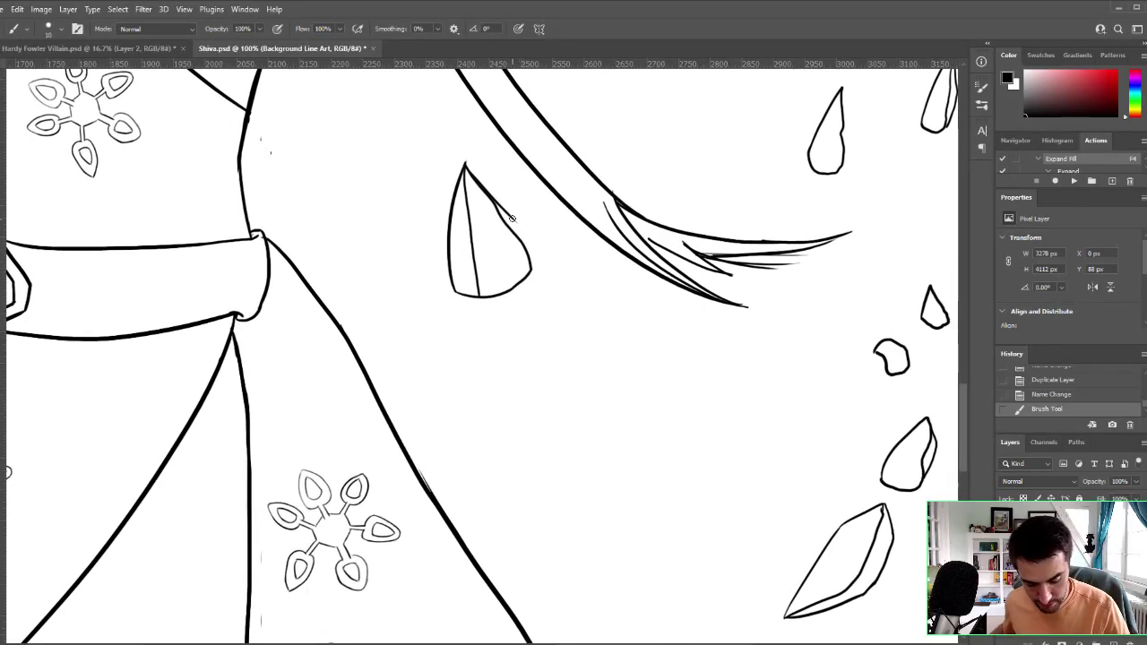
drag(514, 220, 529, 262)
key(ctrl+z)
key(ctrl+z)
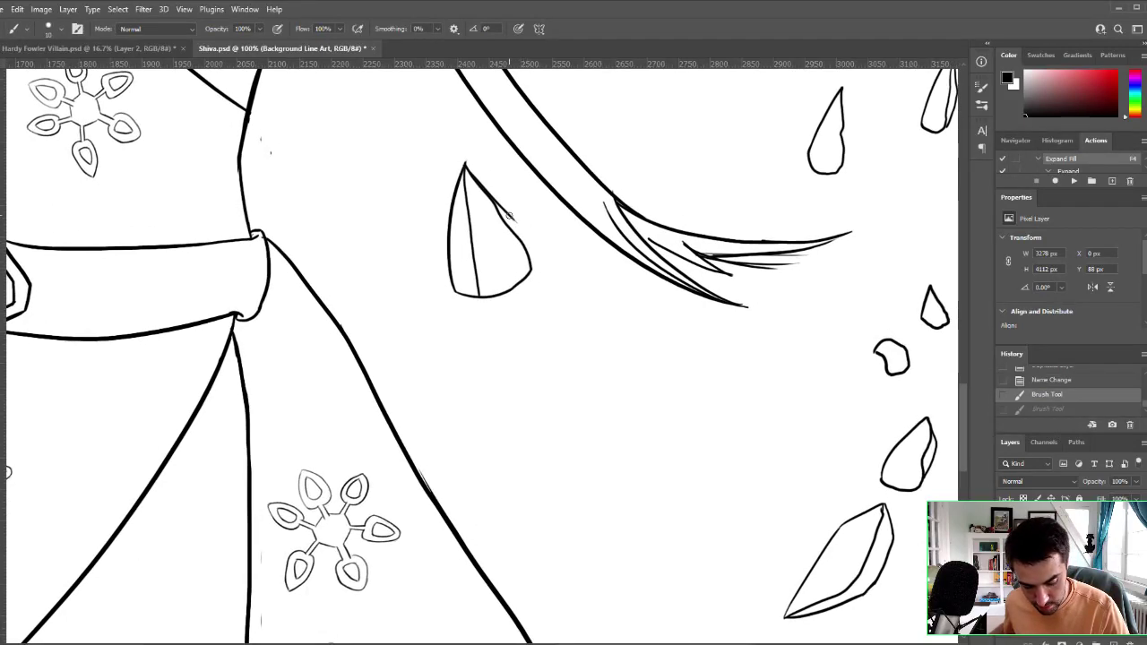
key(ctrl+shift+z)
key(ctrl+z)
Step: Erase the stray line end on the upper outer edge of the large ice shard beside the belt
key(e)
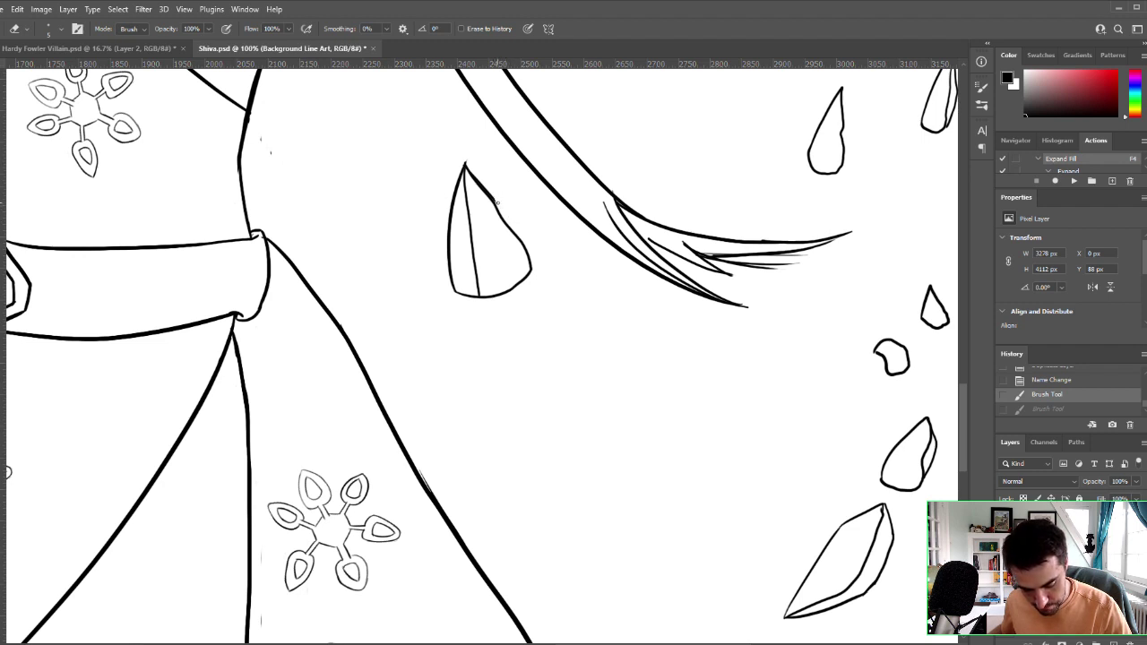
Step: Erase the line overshoots along the upper edge and at the tip of the large ice shard beside the hair strand
drag(496, 199, 497, 177)
key(b)
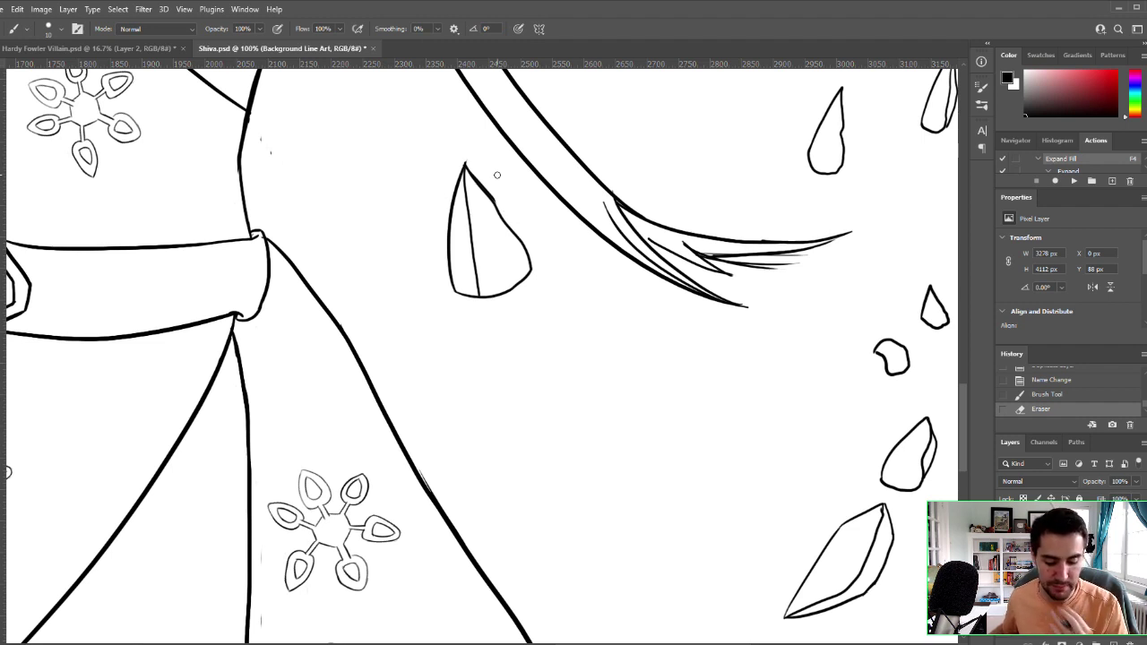
key(e)
drag(468, 160, 459, 163)
key(b)
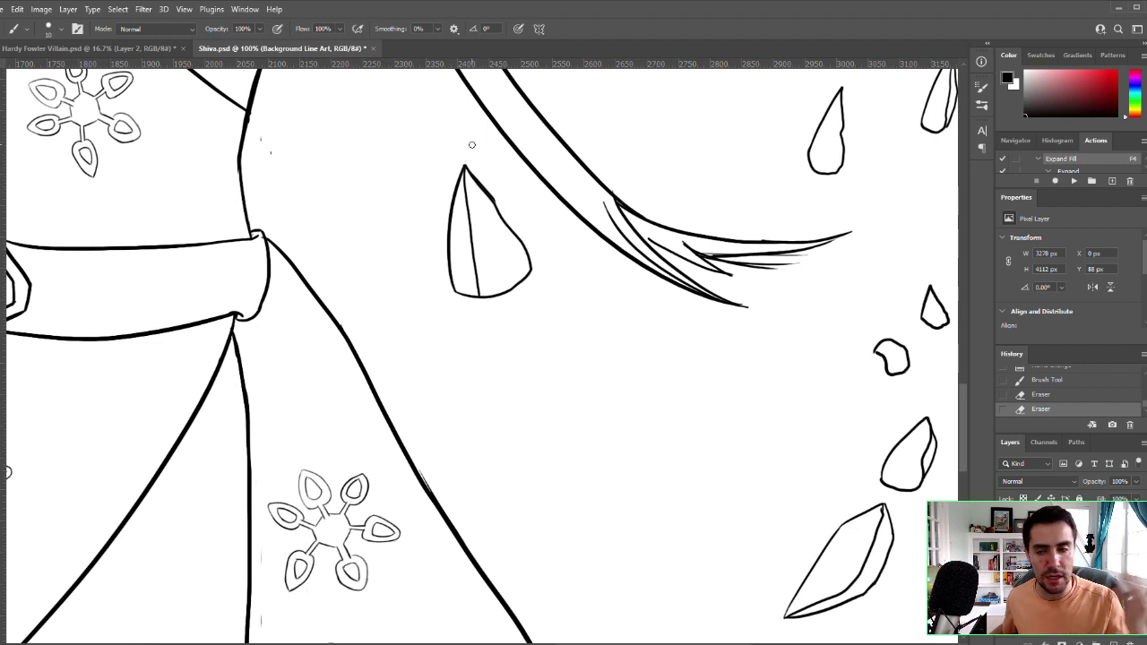
Step: Erase stray specks beside the torso above the belt, working on the Background Line Art and Coloring layers
key(e)
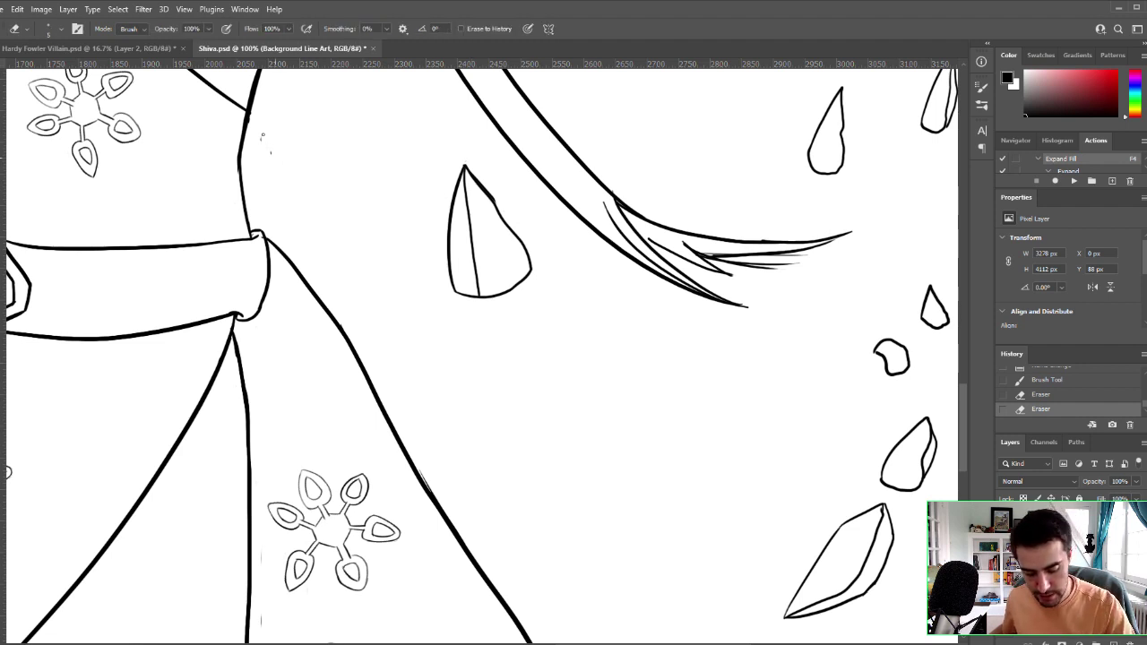
click(257, 136)
key(b)
key(alt+[)
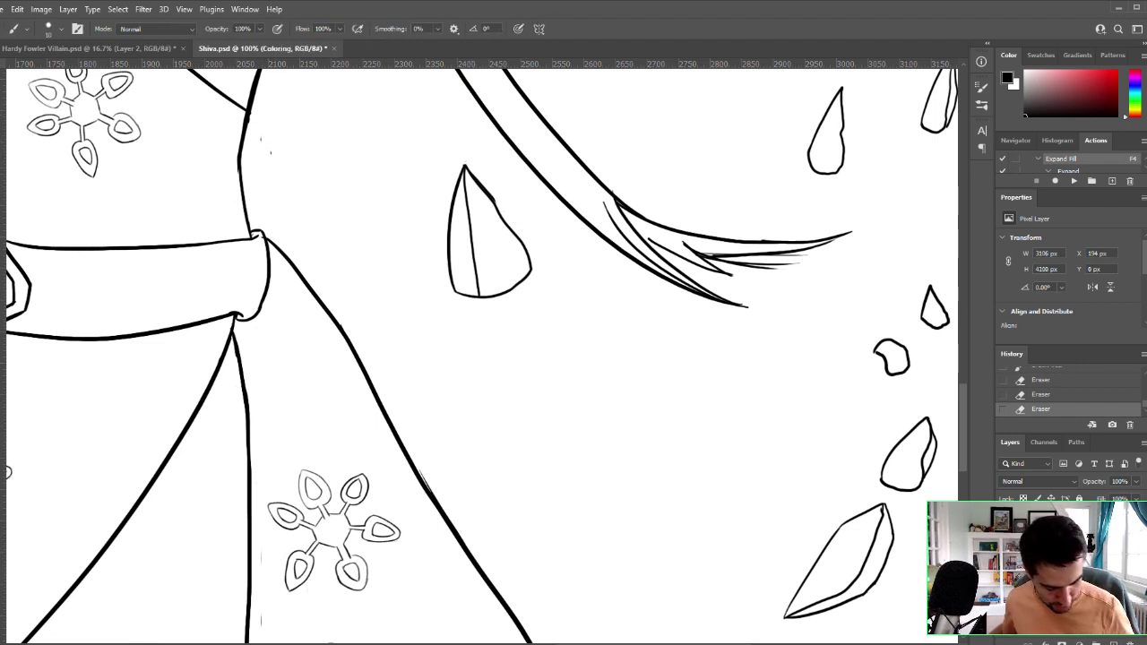
key(e)
click(279, 110)
key(b)
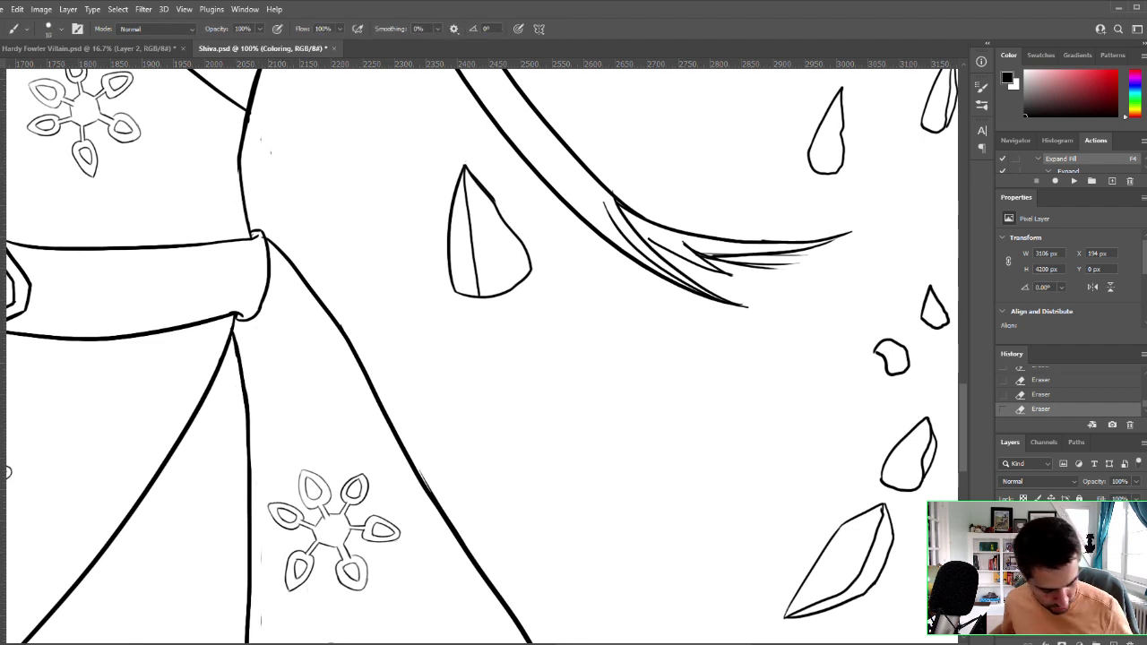
key(alt+[)
key(alt+])
key(e)
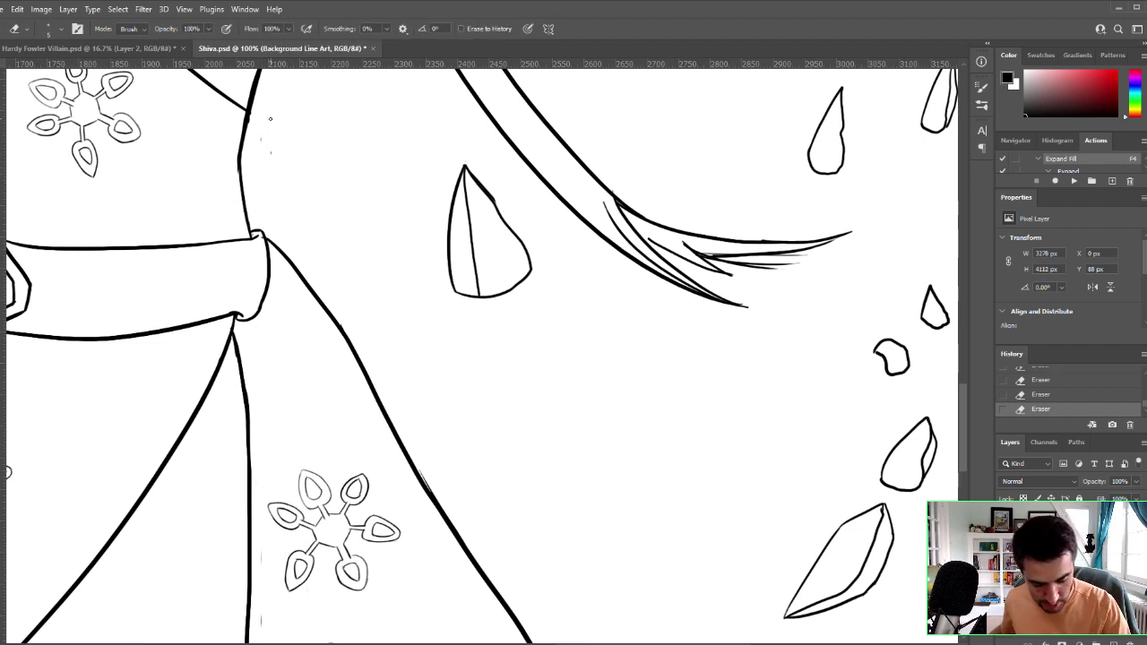
key(b)
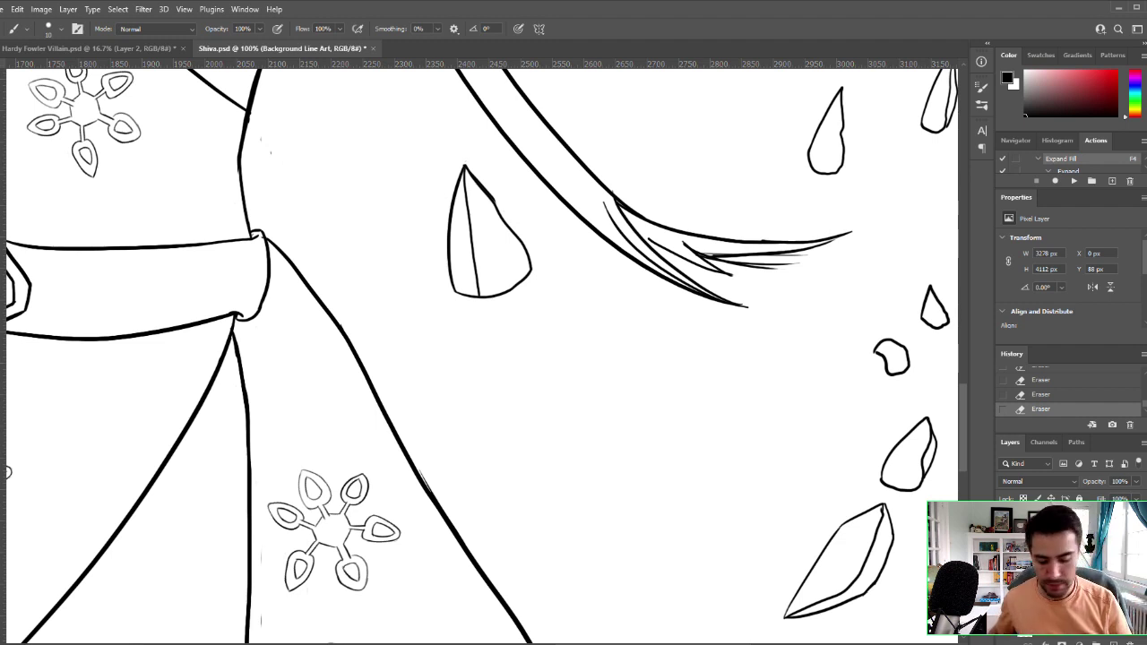
key(e)
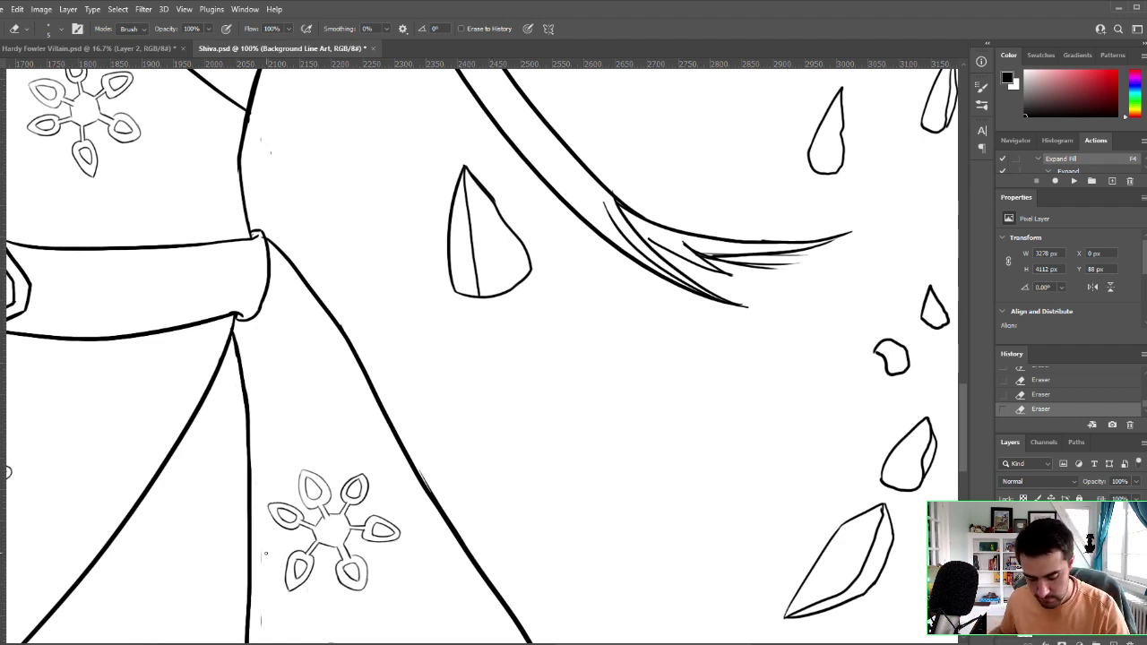
Step: Erase stray specks around the lower robe and the lowered hand's fingertip on the Coloring layer
key(z)
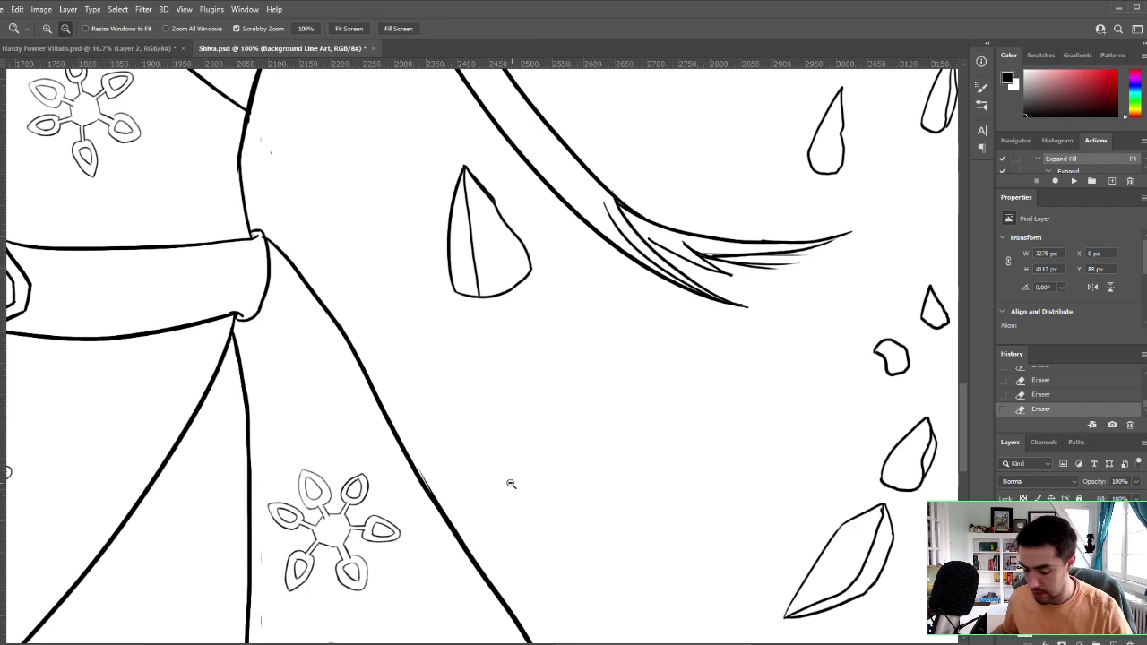
alt+click(509, 485)
alt+click(505, 489)
alt+click(526, 465)
alt+click(529, 462)
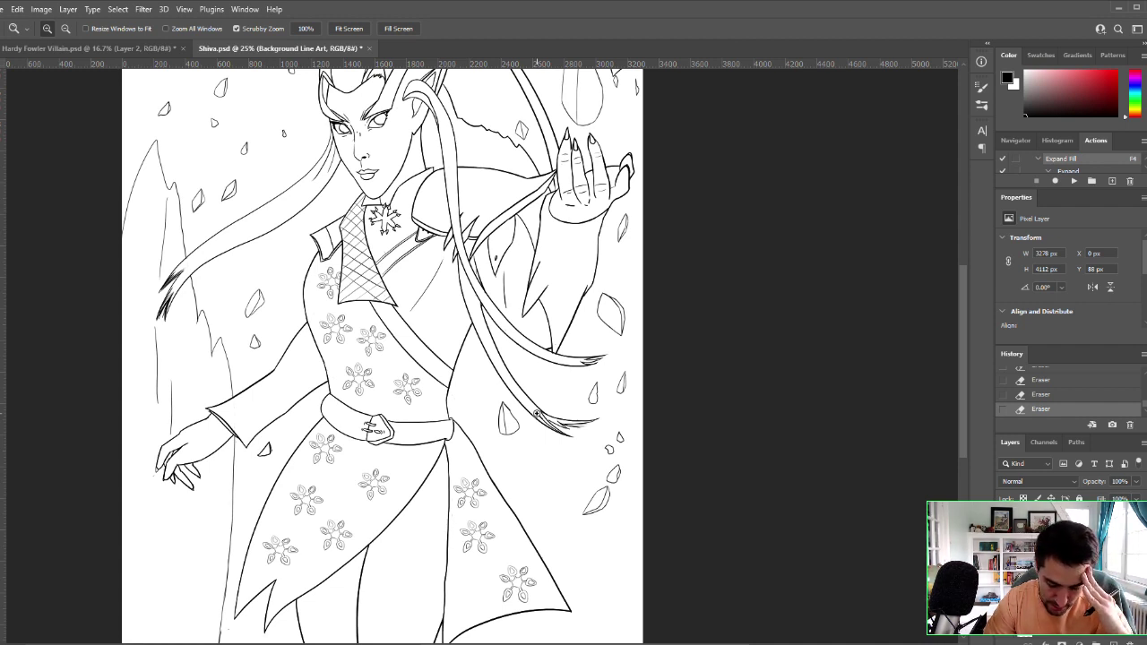
click(514, 494)
click(519, 499)
drag(367, 496, 654, 214)
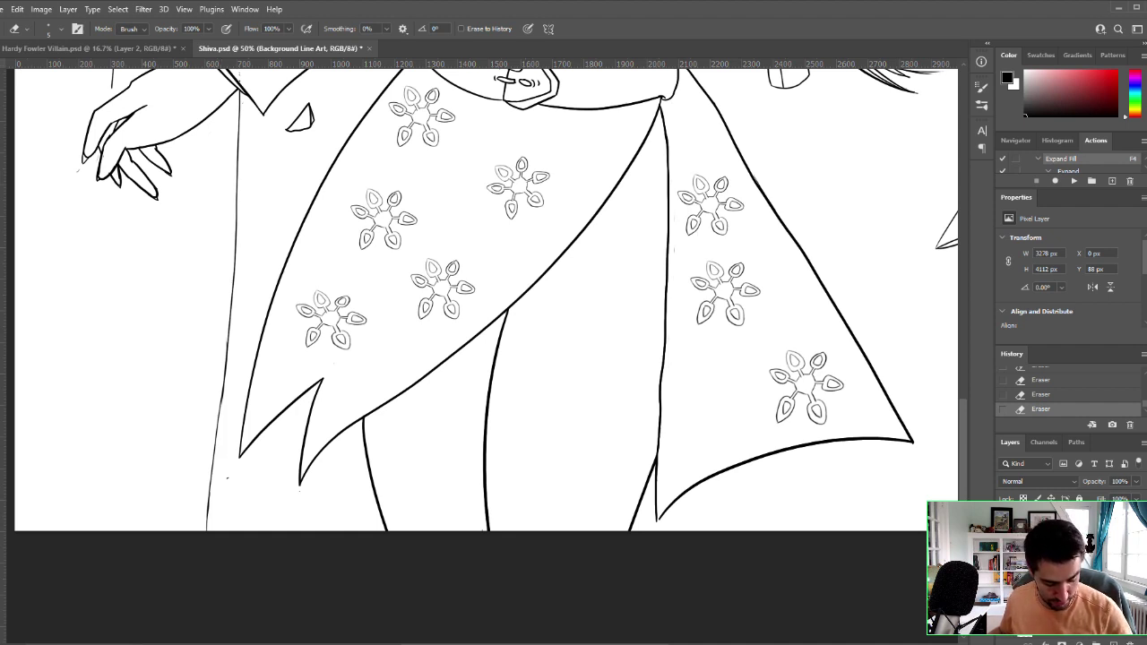
key(alt+])
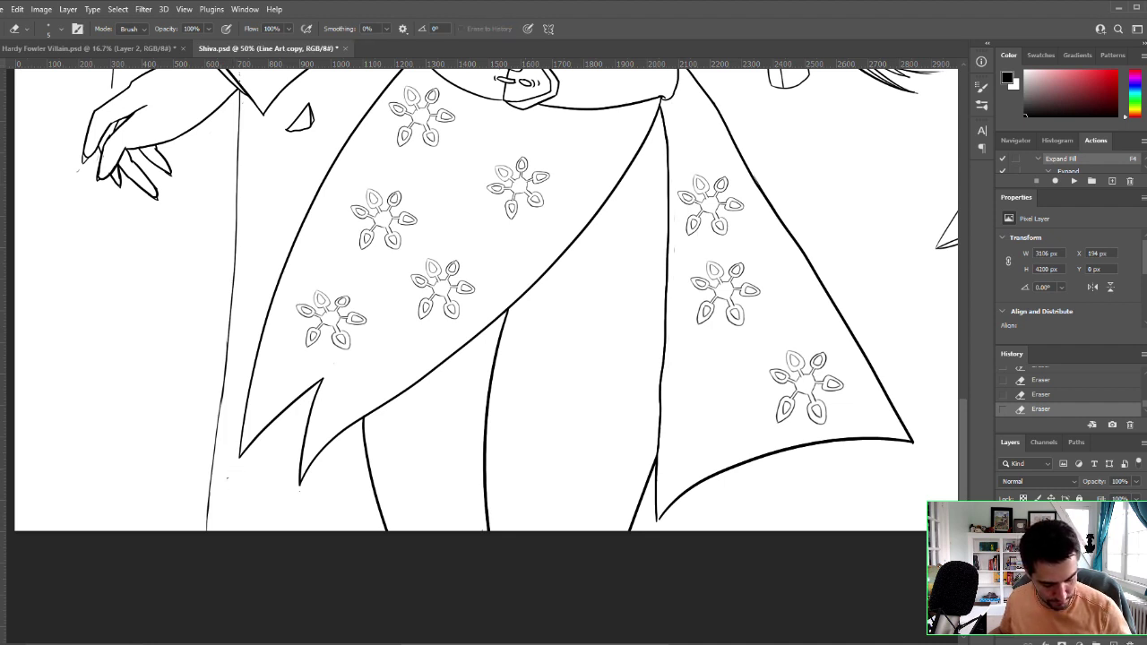
key(alt+bracketright)
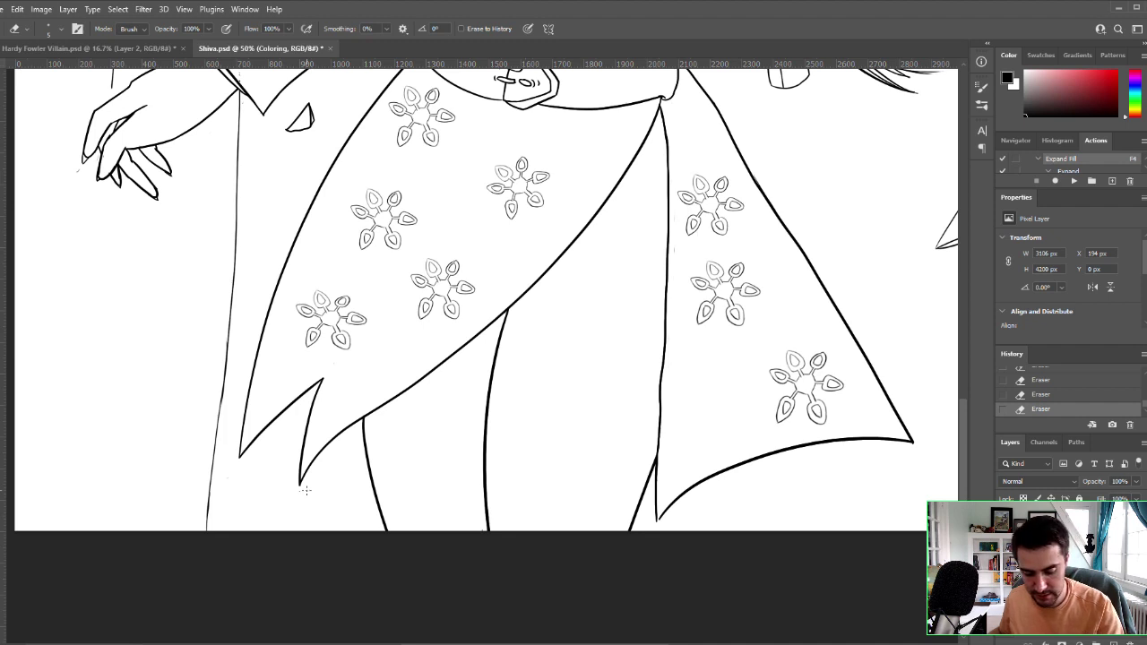
drag(81, 171, 84, 175)
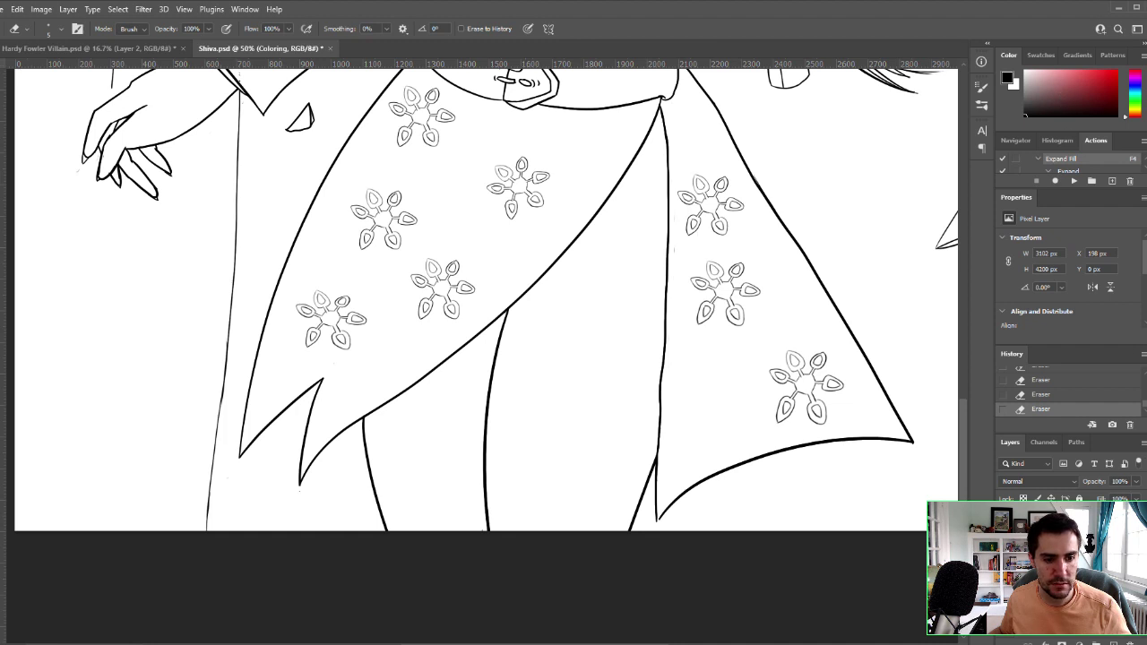
Step: Delete the Coloring layer and make the Line Art copy layer active
key(Delete)
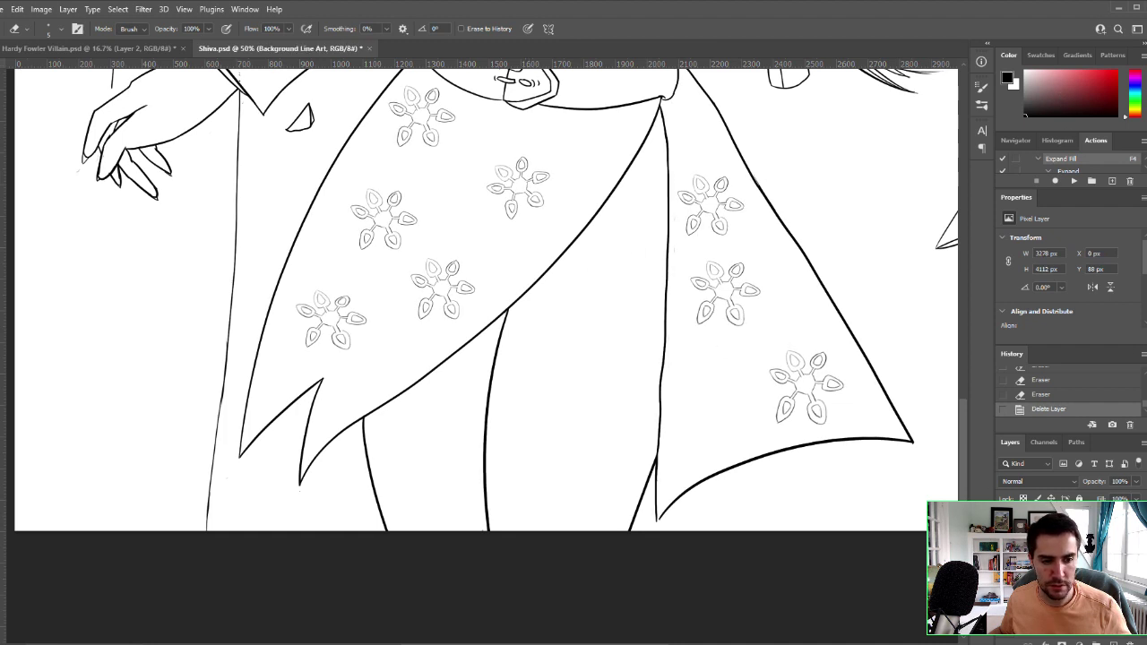
key(alt+])
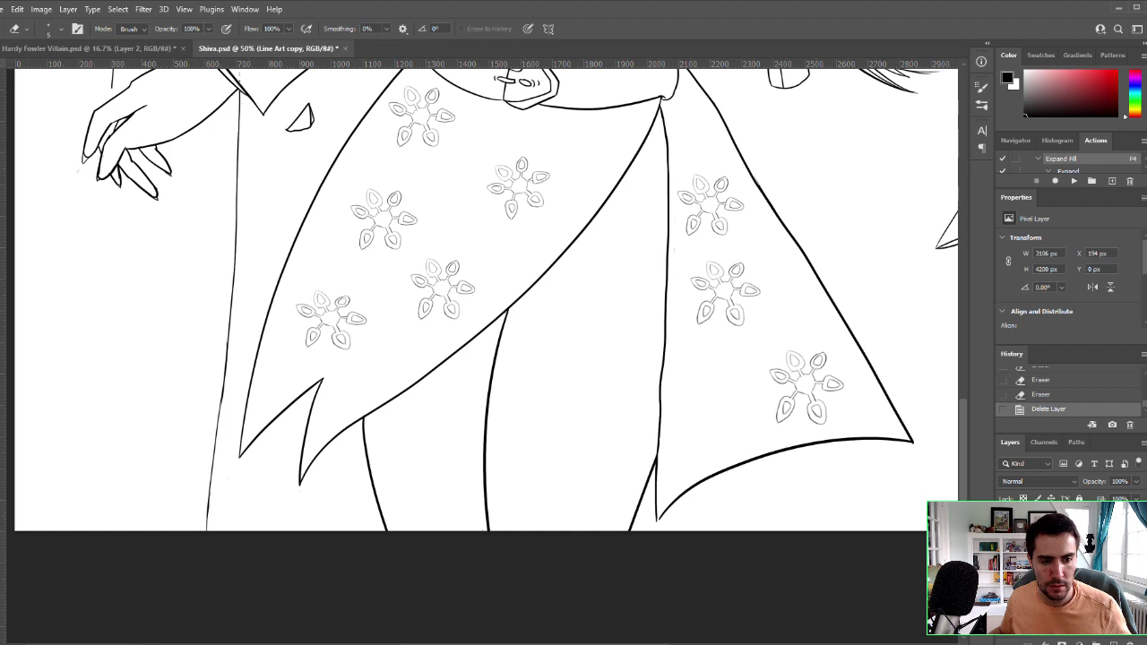
key(d)
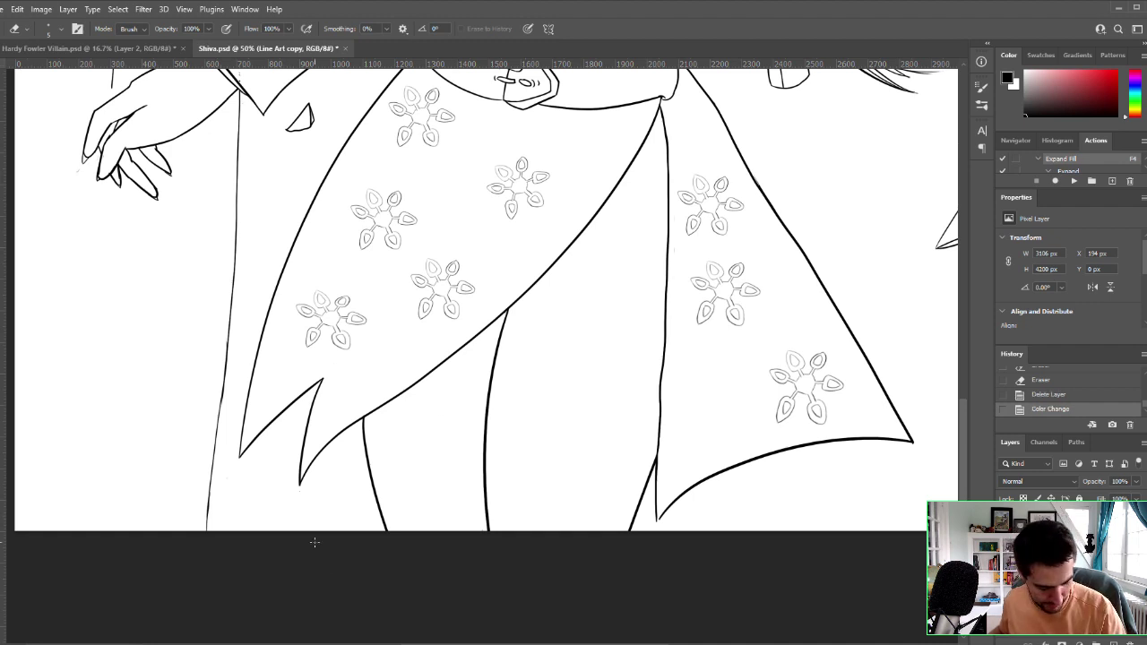
Step: Erase stray marks around the fingertips of the lowered hand on the Line Art copy layer
scroll(436, 397, up, 1)
mouse_move(368, 259)
mouse_down()
mouse_move(670, 361)
mouse_move(746, 451)
mouse_up()
click(323, 271)
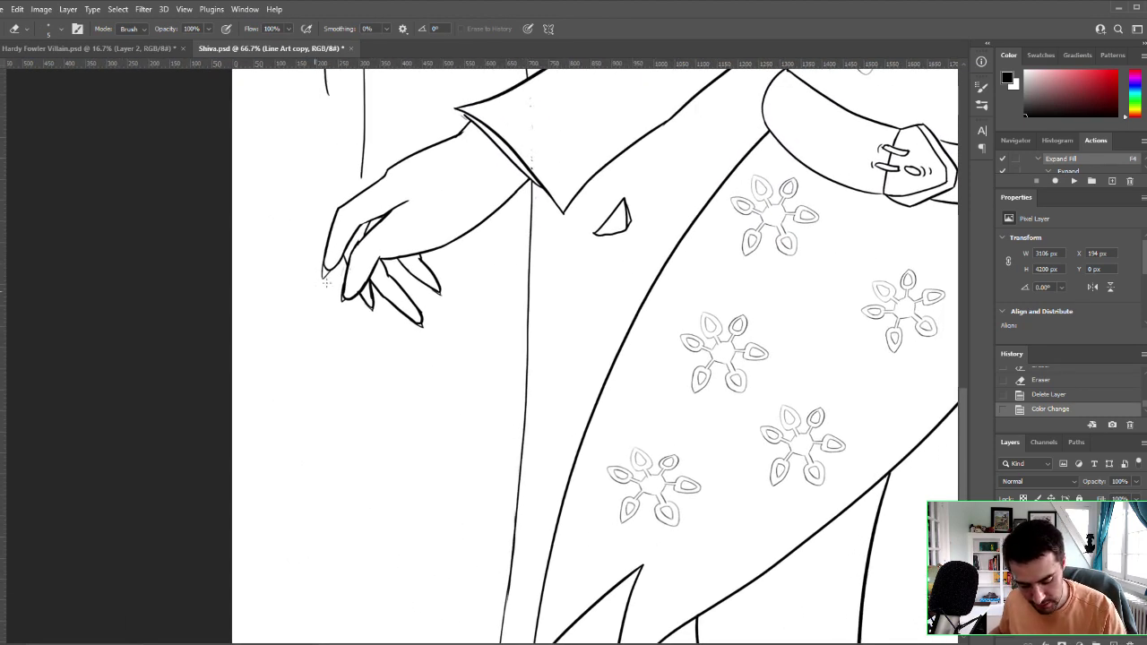
click(342, 274)
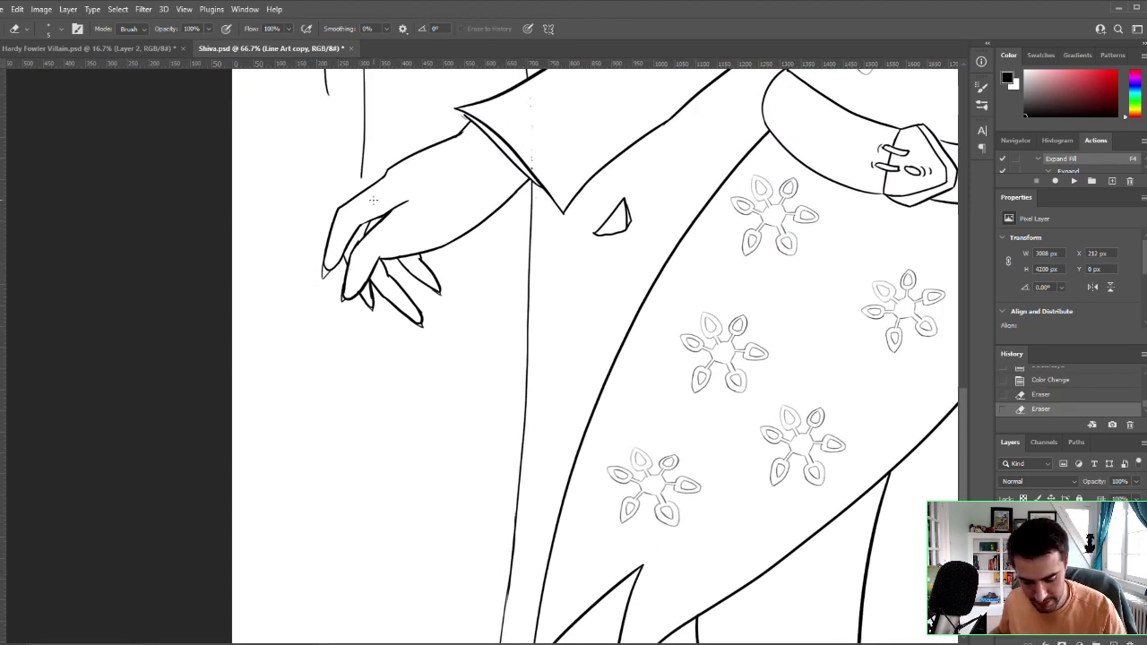
Step: Erase the dotted remnants of the background line inside the sleeve above the lowered hand's cuff
drag(374, 199, 330, 410)
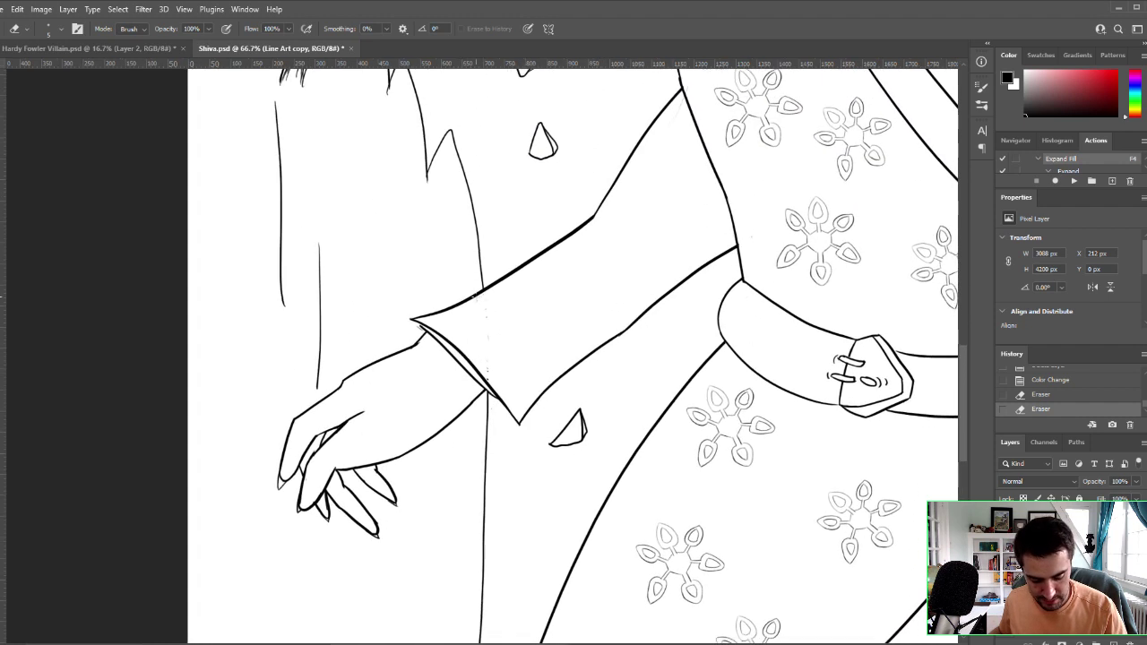
click(488, 354)
click(487, 361)
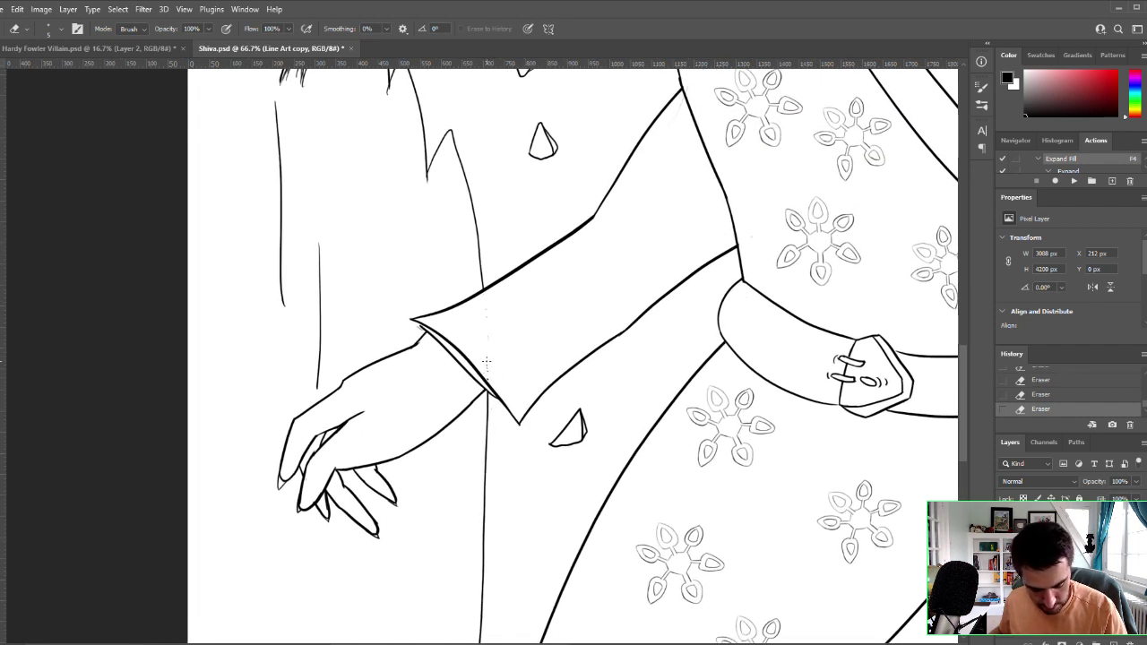
key(alt+bracketleft)
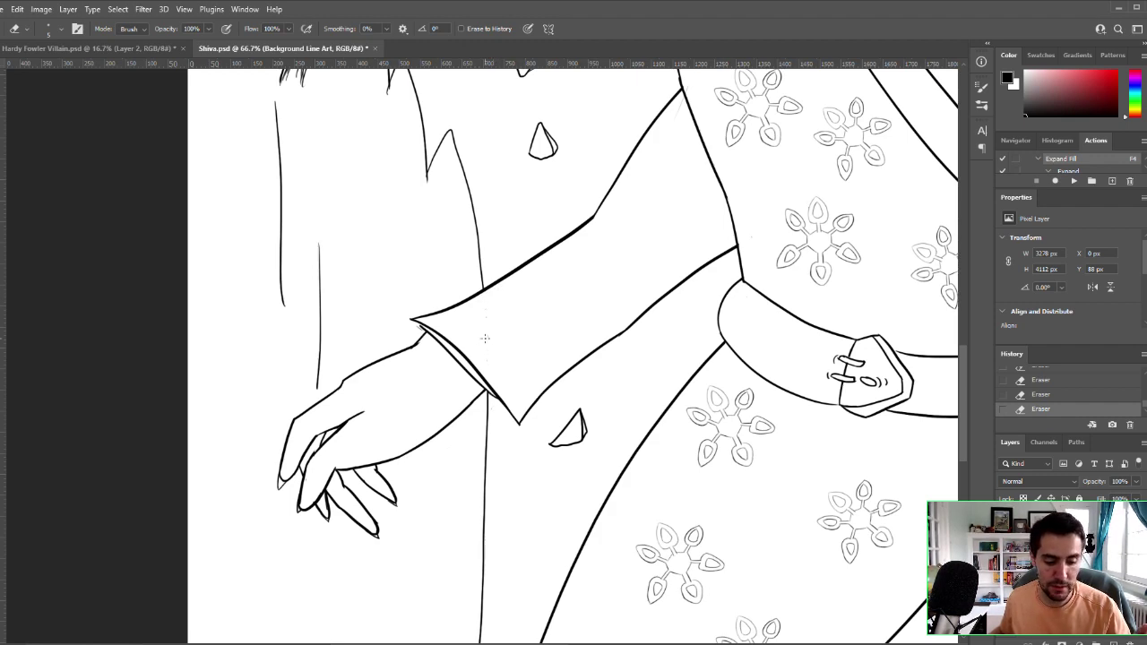
Step: Undo the last eraser stroke and erase the stray mark where the sleeve meets the torso on the Line Art copy layer
drag(666, 251, 502, 424)
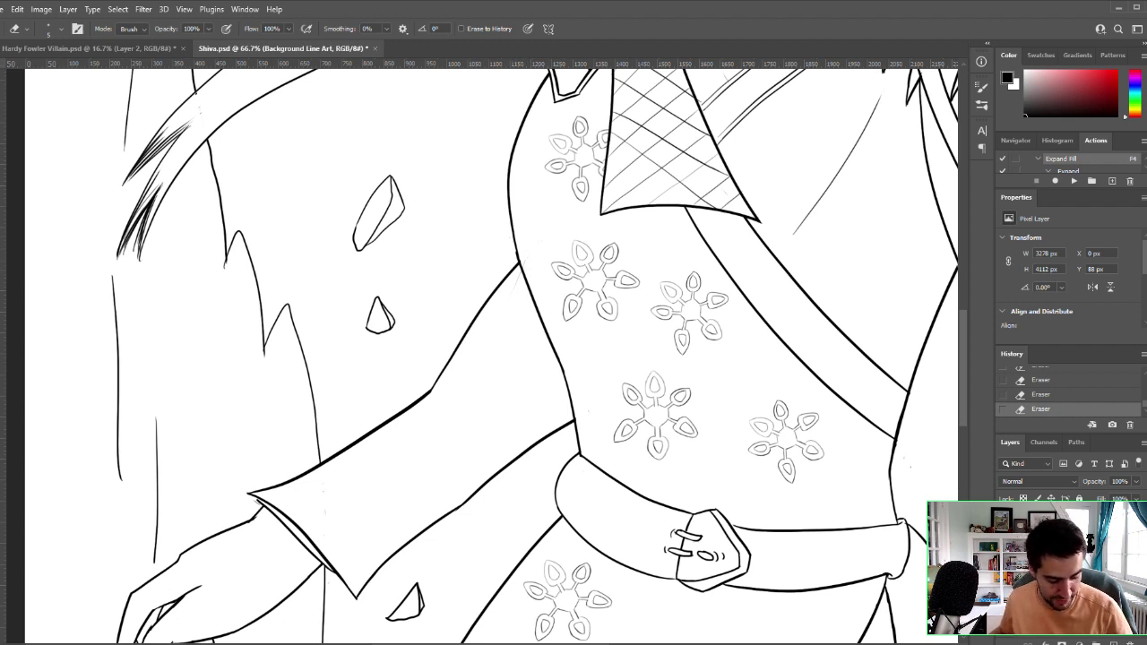
key(alt+])
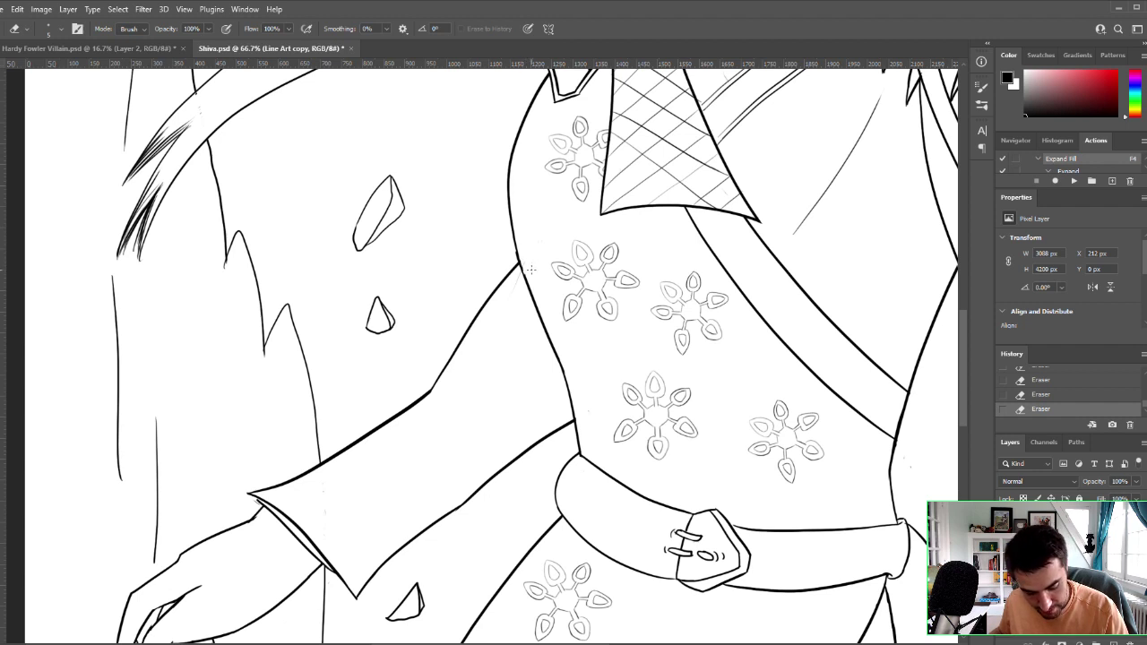
key(ctrl+z)
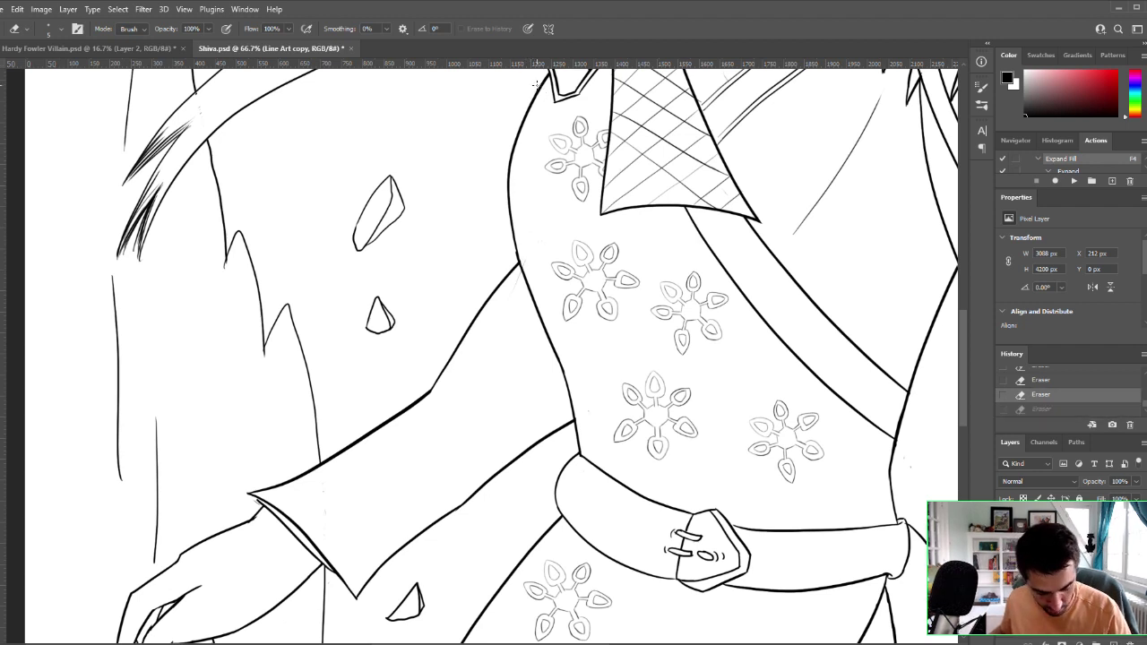
click(516, 275)
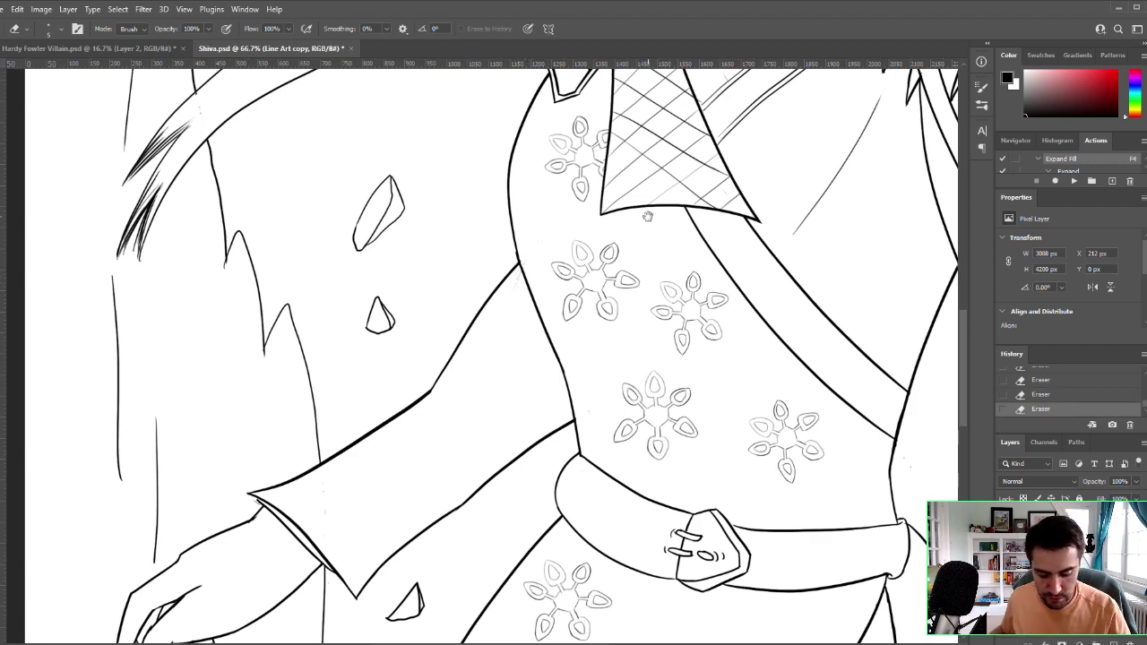
Step: Clean up the background line where it meets the hair strand's tip on the Background Line Art layer
scroll(647, 216, up, 5)
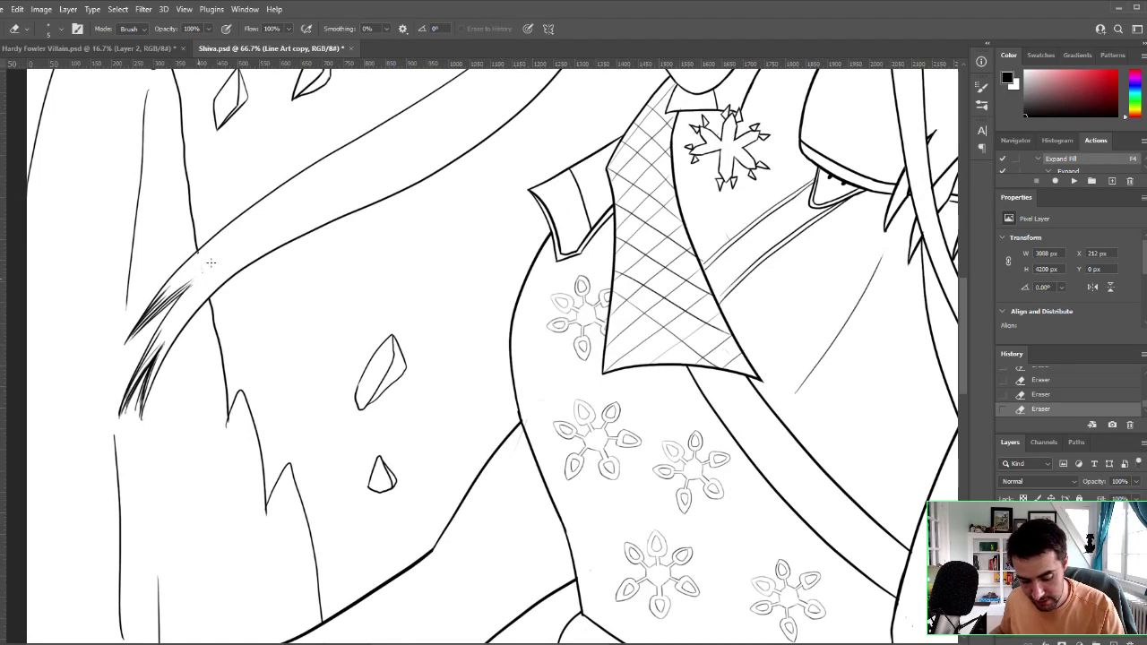
key(alt+[)
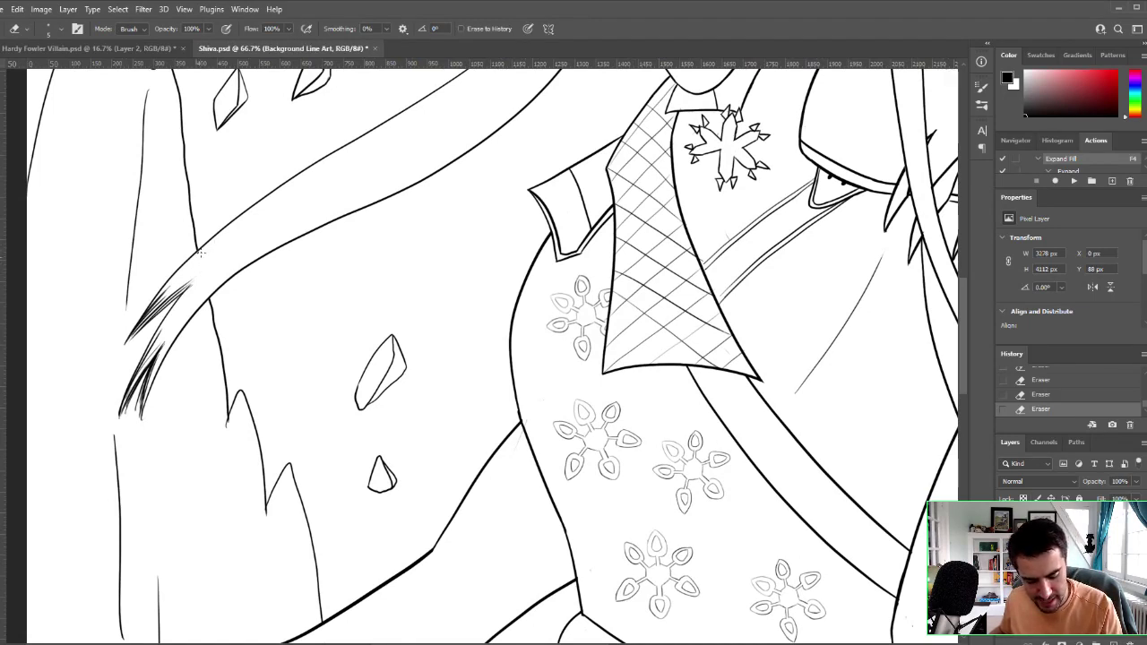
Step: Erase stray specks on the face near the eye and cheek on the Line Art copy layer
drag(591, 189, 399, 494)
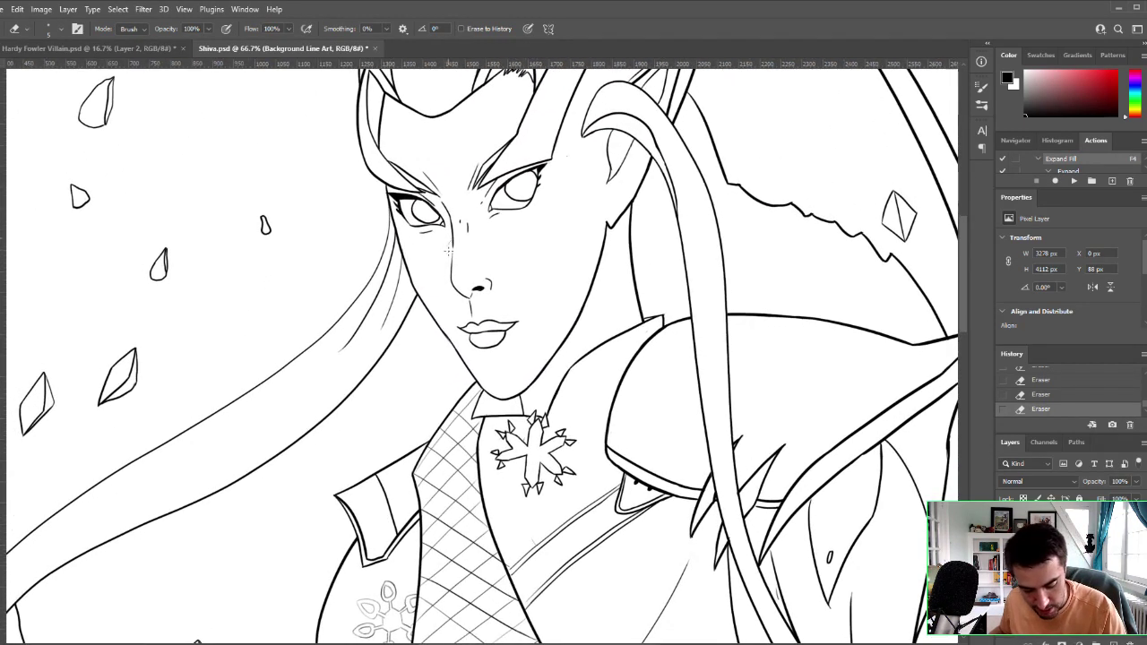
key(alt+])
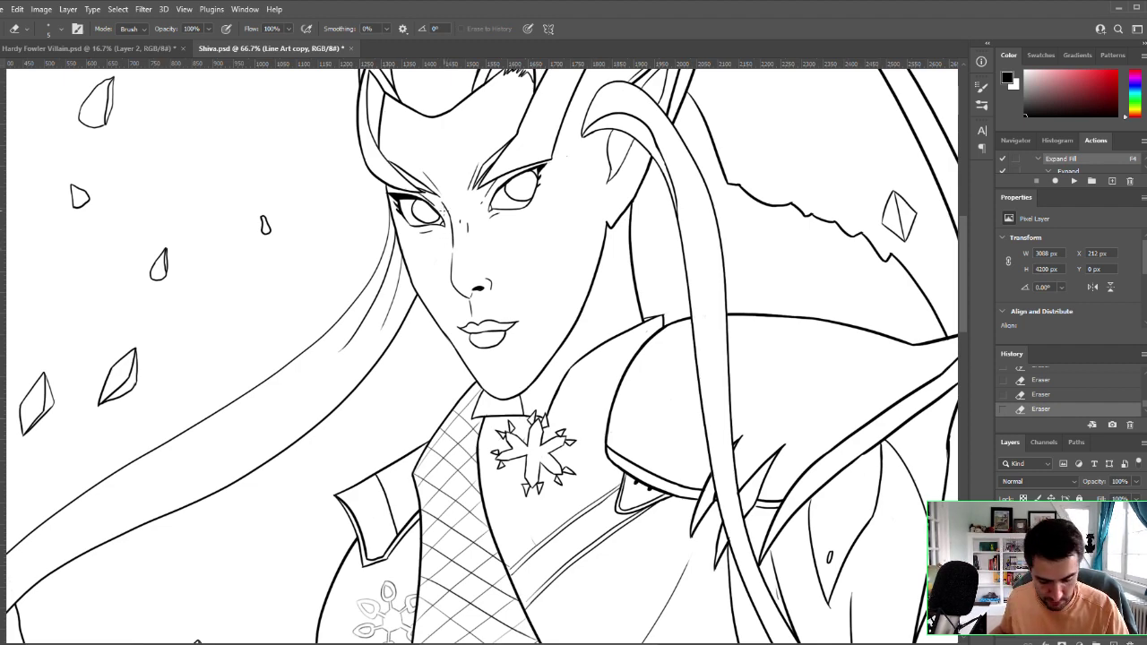
drag(574, 197, 637, 355)
drag(627, 378, 626, 380)
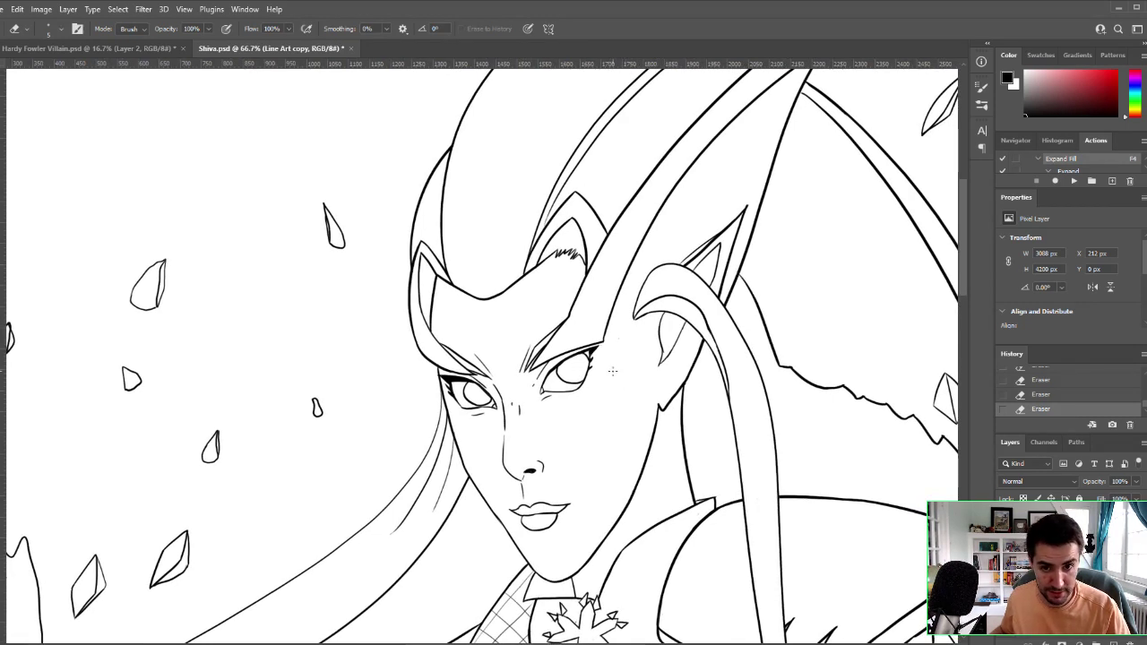
Step: Inspect the line art around the face, collar, shoulder and raised hand, and the overall figure, for stray marks
key(space)
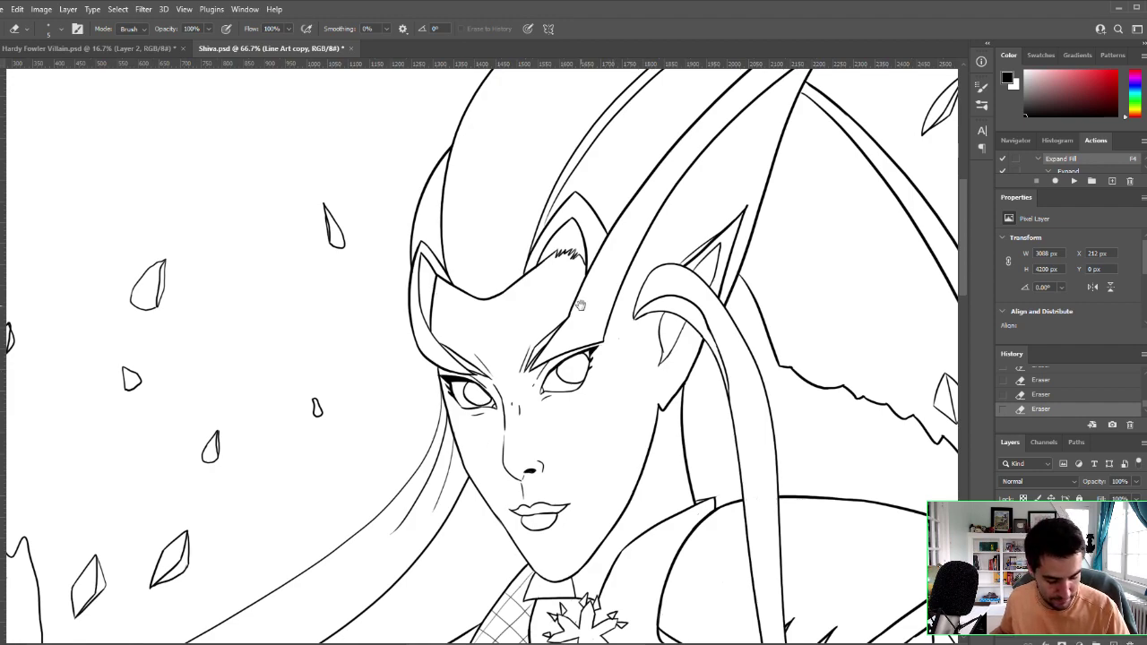
drag(798, 262, 711, 127)
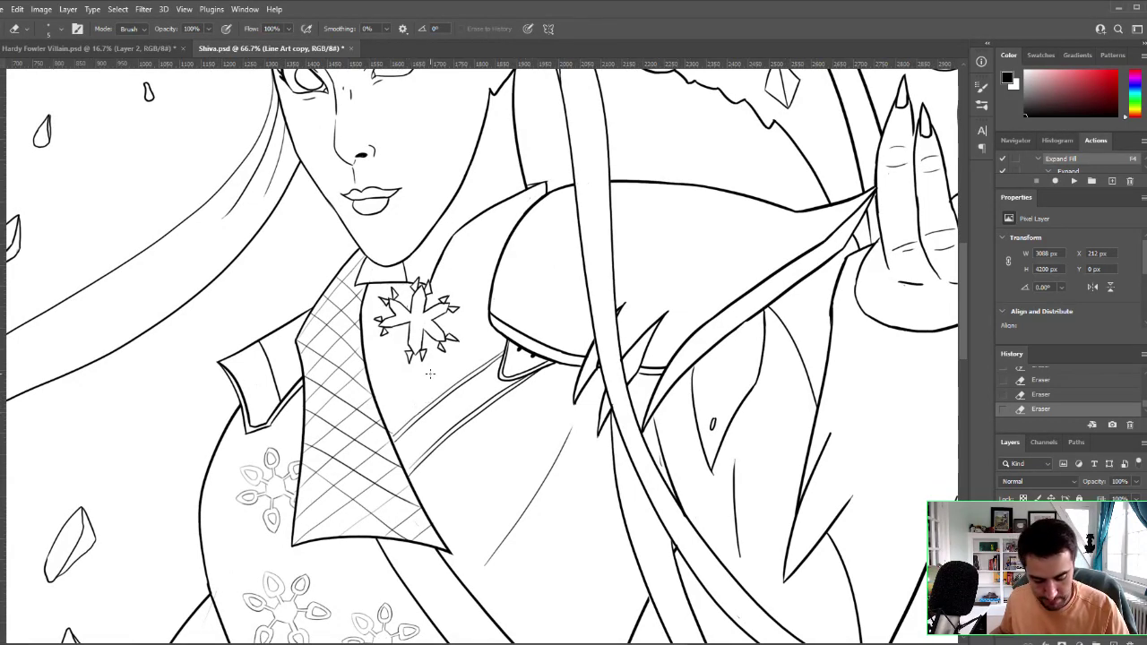
scroll(431, 374, down, 3)
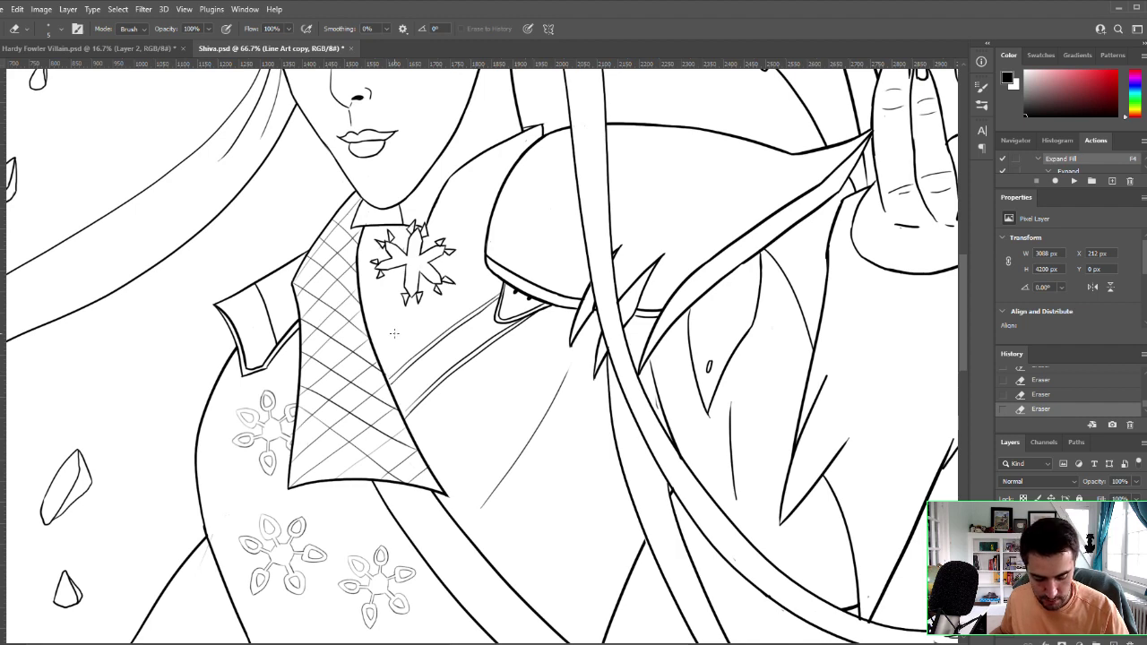
drag(839, 190, 714, 317)
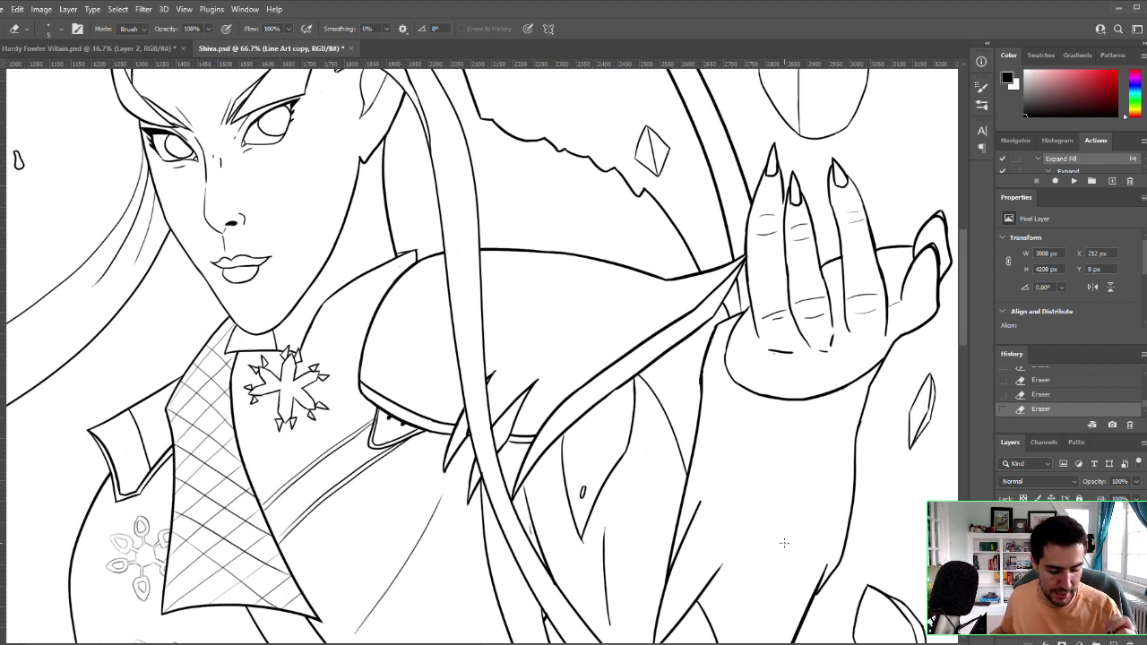
mouse_move(825, 224)
mouse_down()
mouse_move(794, 317)
mouse_move(776, 543)
mouse_move(834, 560)
mouse_move(872, 289)
mouse_up()
mouse_move(390, 385)
mouse_down()
mouse_move(488, 255)
mouse_move(406, 236)
mouse_move(443, 329)
mouse_up()
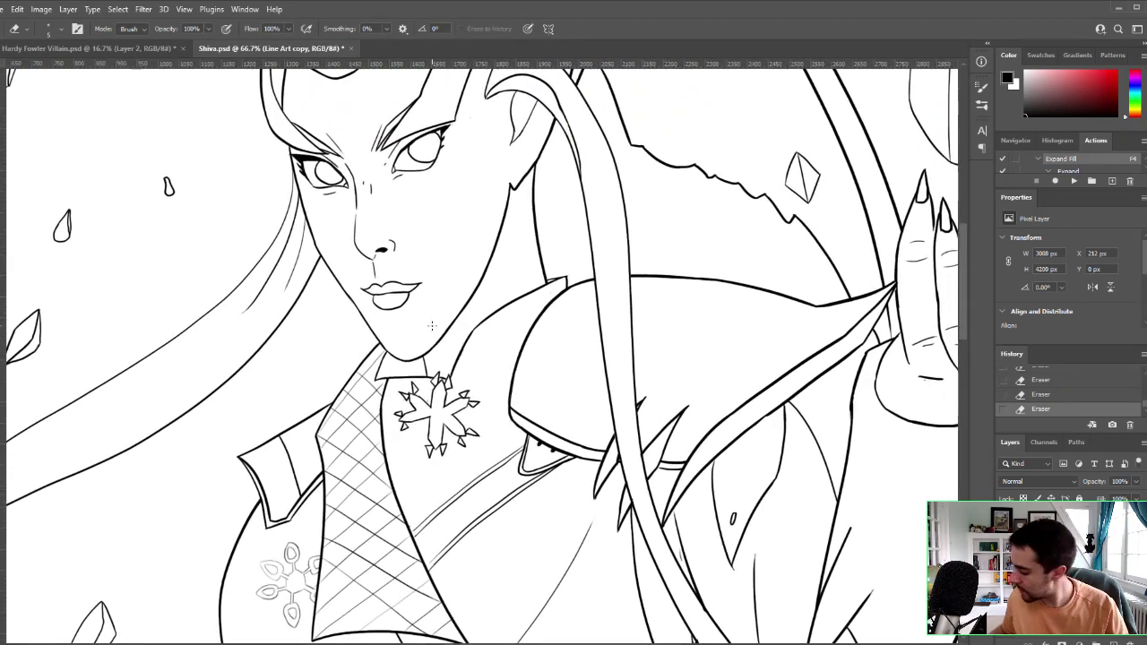
key(z)
alt+click(627, 349)
alt+click(629, 348)
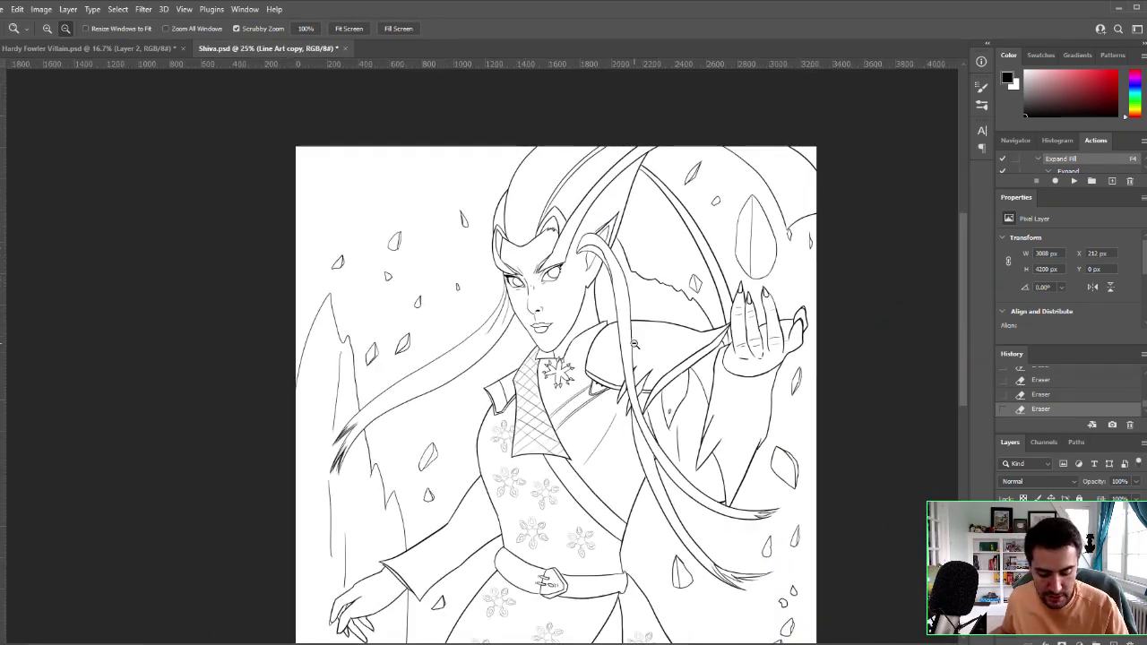
key(e)
drag(650, 413, 617, 348)
scroll(615, 351, down, 3)
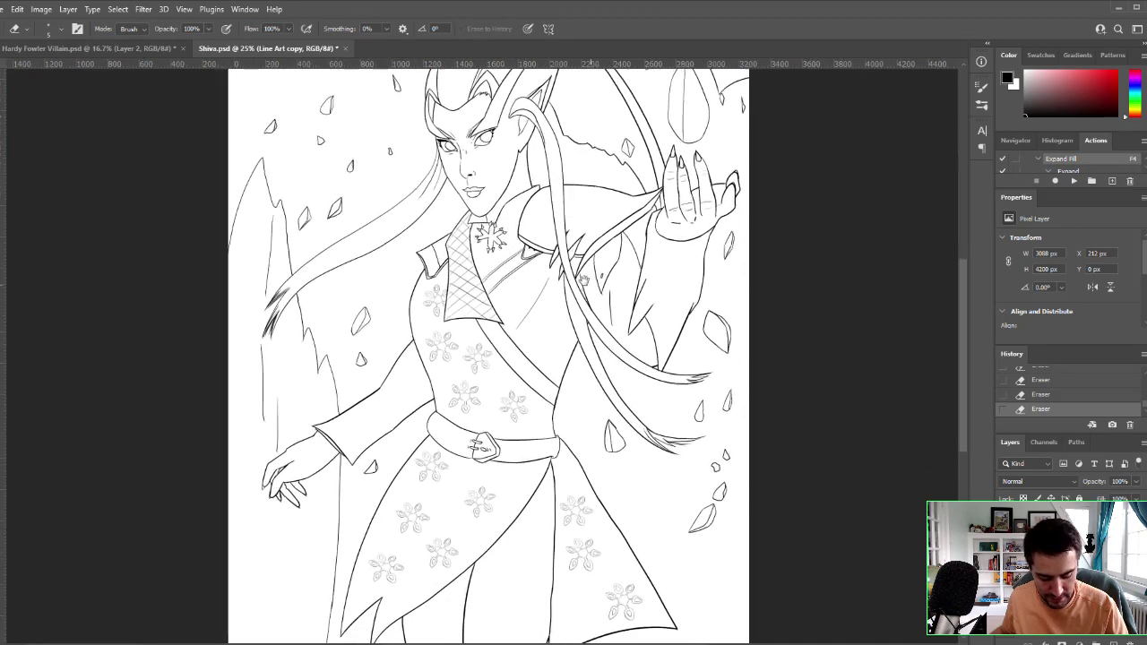
Step: Undo the eraser stroke that cuts into the thin fold line across the chest on the Line Art copy layer
key(z)
click(578, 471)
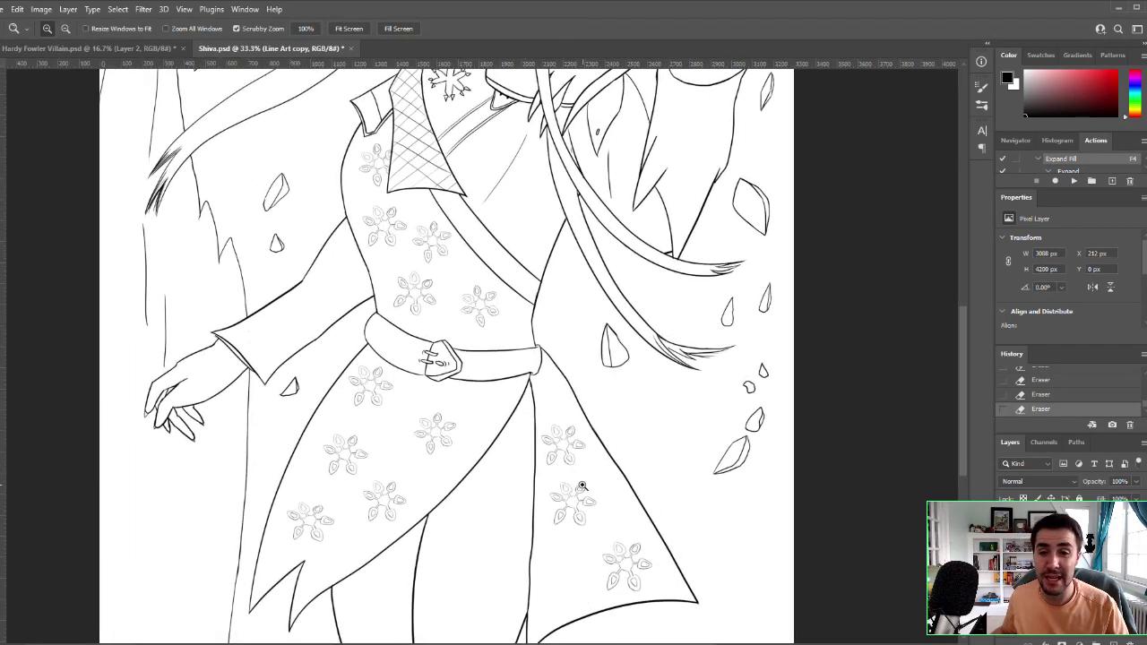
key(e)
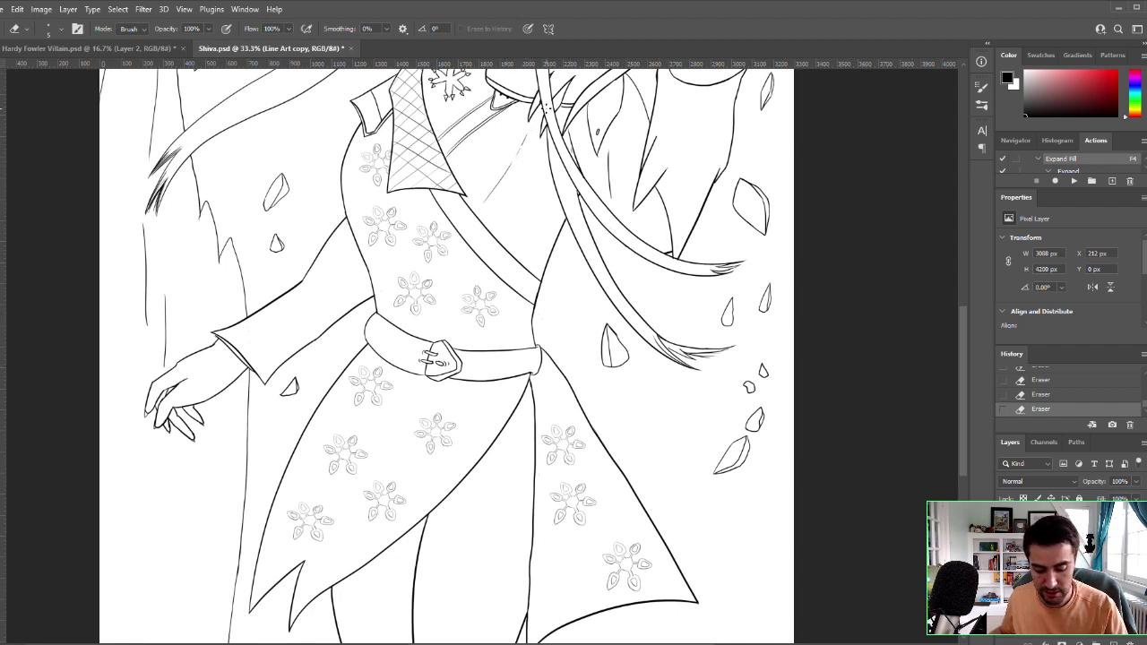
key(ctrl+z)
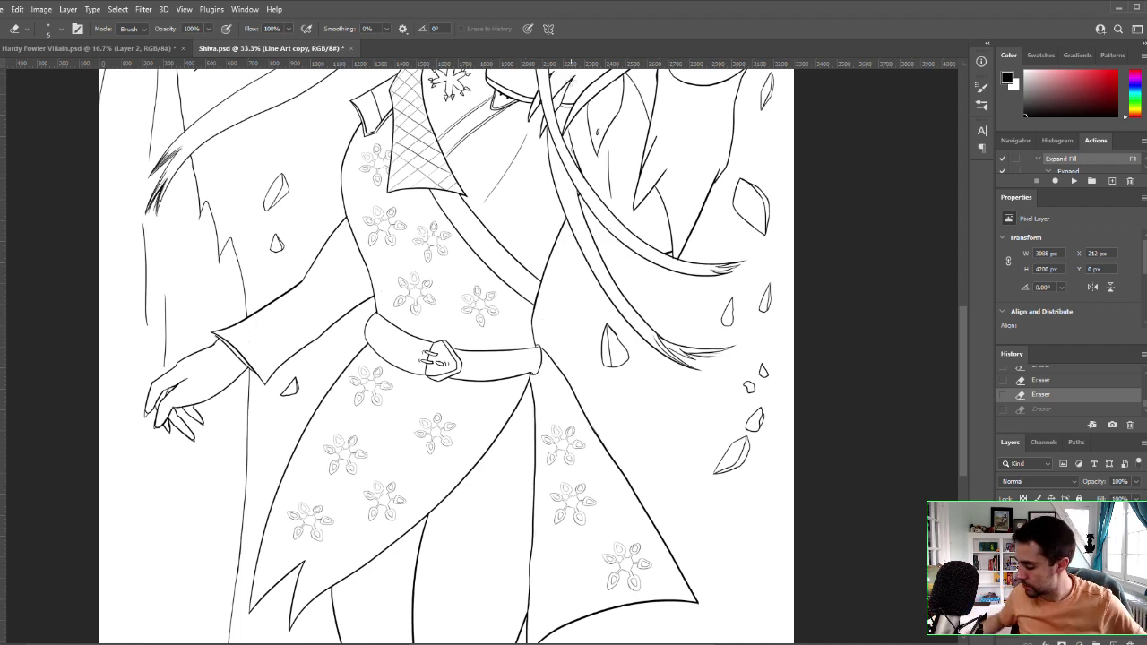
Step: Inspect the torso, belt, face and raised hand, and view the whole illustration to check for leftover marks
key(ctrl+space)
click(536, 232)
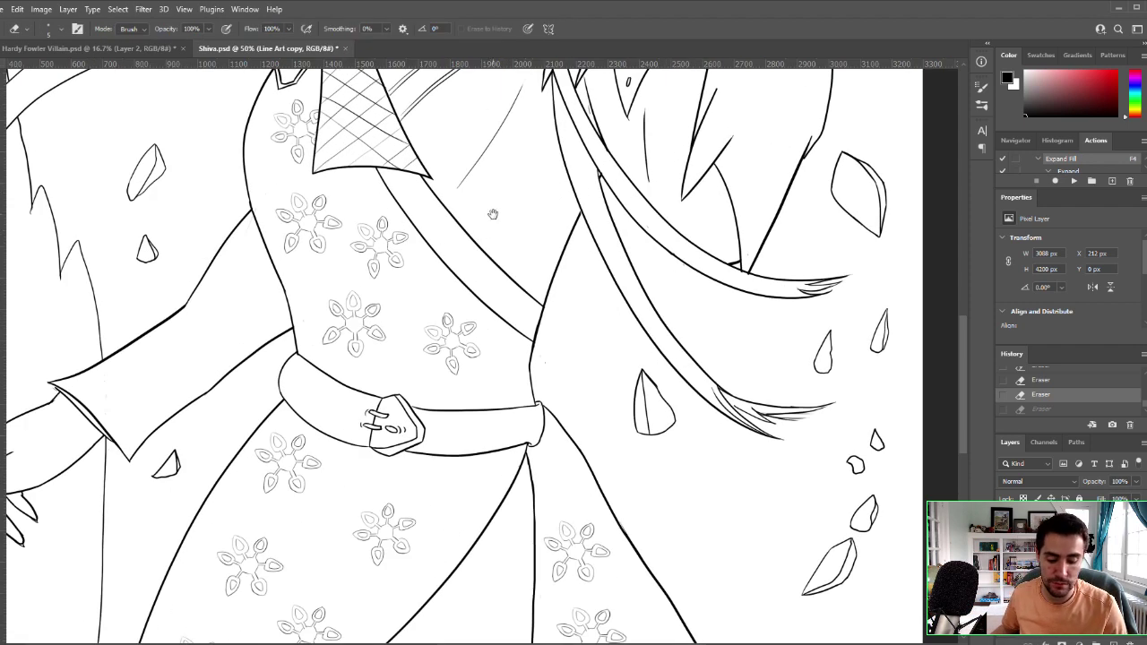
key(space)
drag(486, 226, 464, 578)
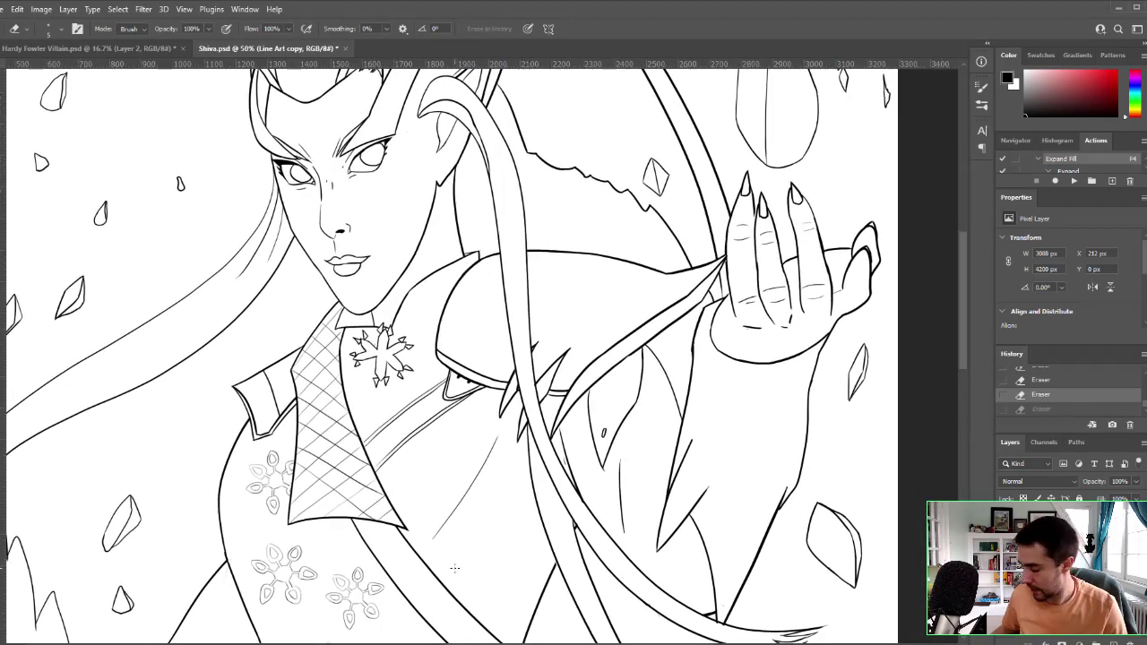
key(ctrl+alt+space)
alt+click(536, 324)
alt+click(537, 331)
alt+click(539, 338)
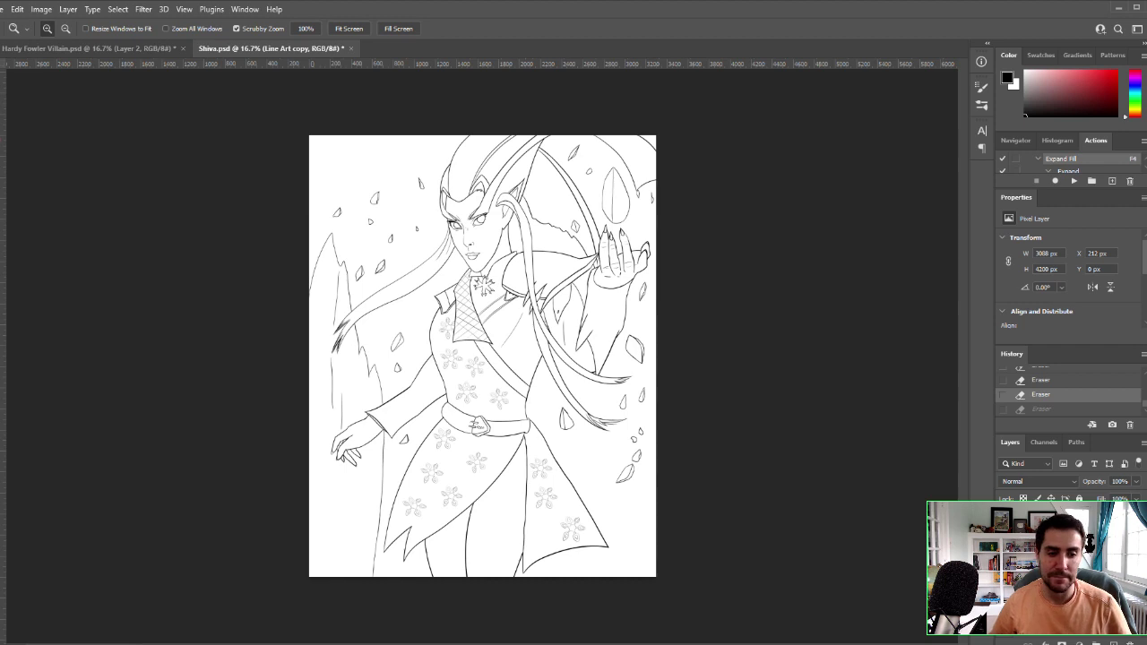
Step: Try to erase at the tip of the pointed cloth flap below the shoulder armor on the Background Line Art layer
key(alt+[)
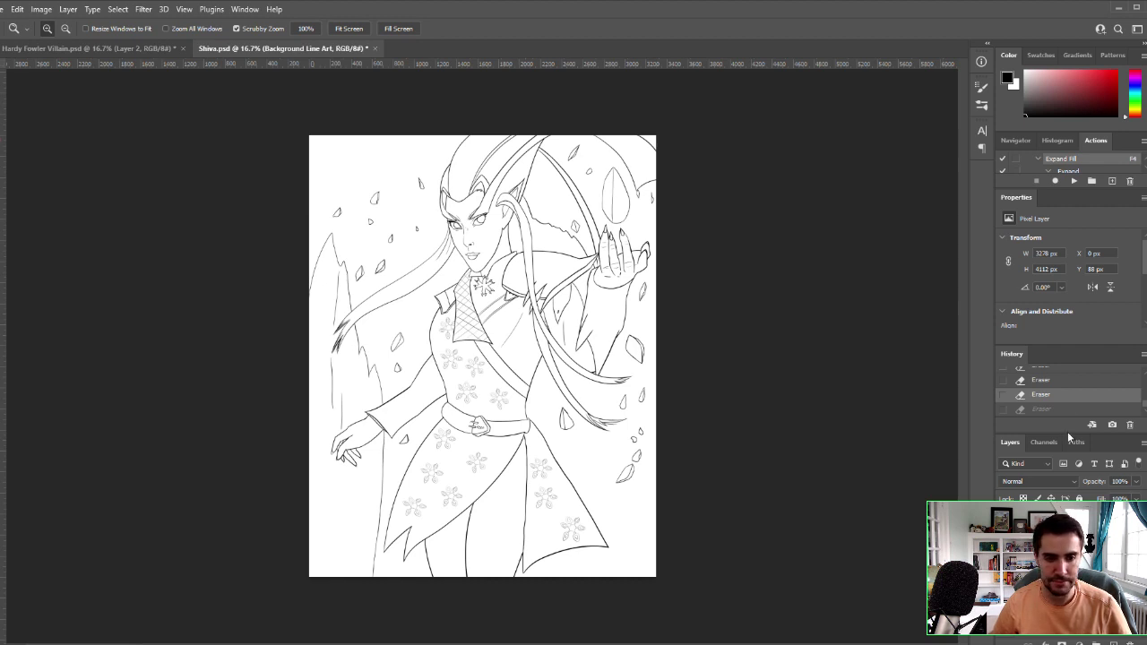
click(560, 302)
click(560, 302)
click(560, 302)
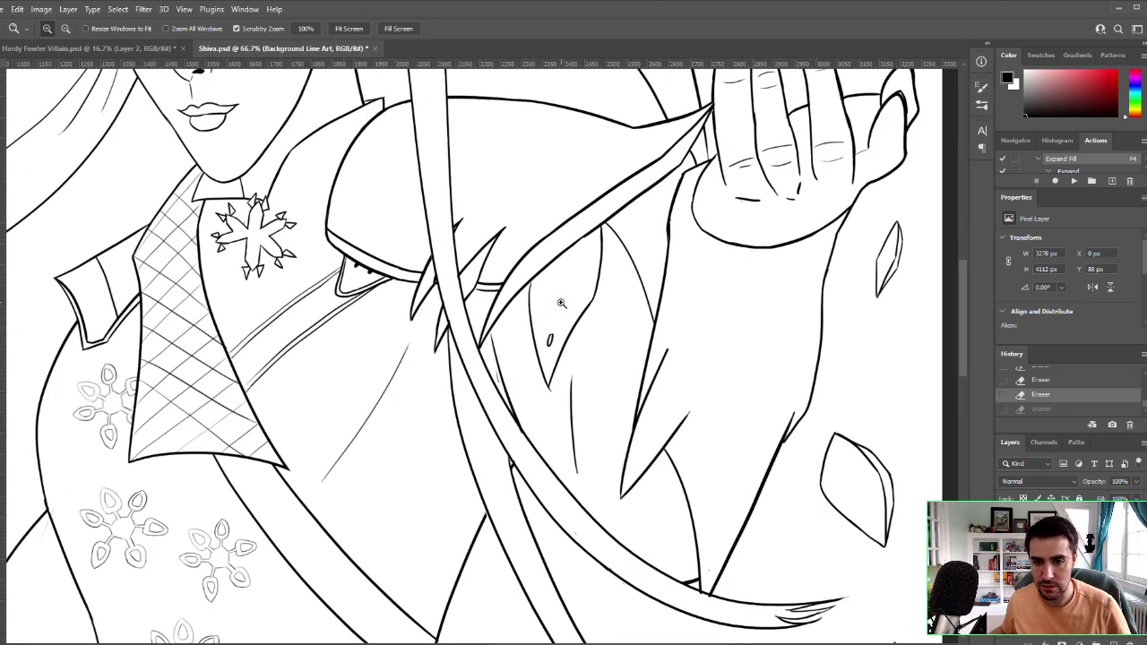
key(e)
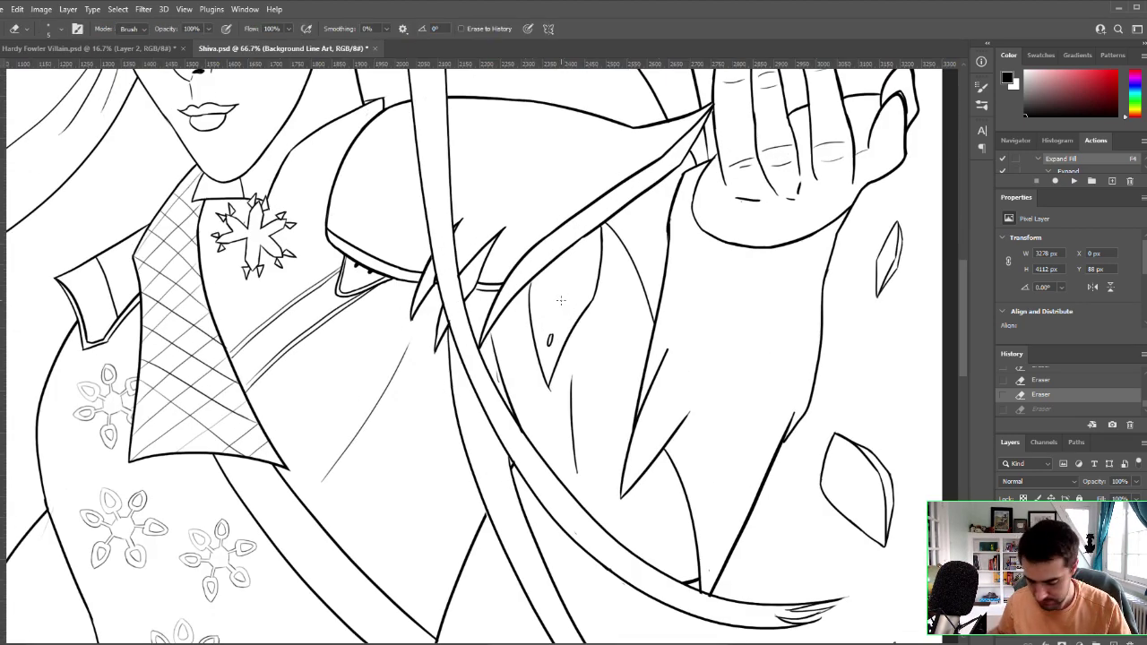
click(553, 388)
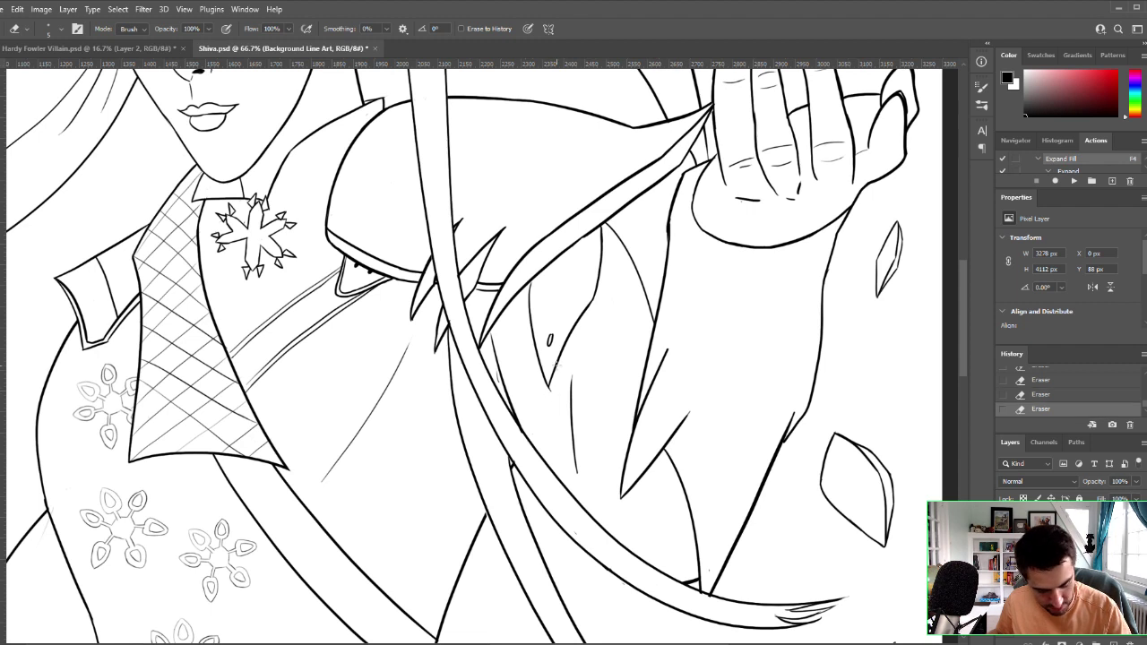
Step: Erase the stray speck inside the long hair strand below the shoulder on the Line Art copy layer
key(alt+bracketright)
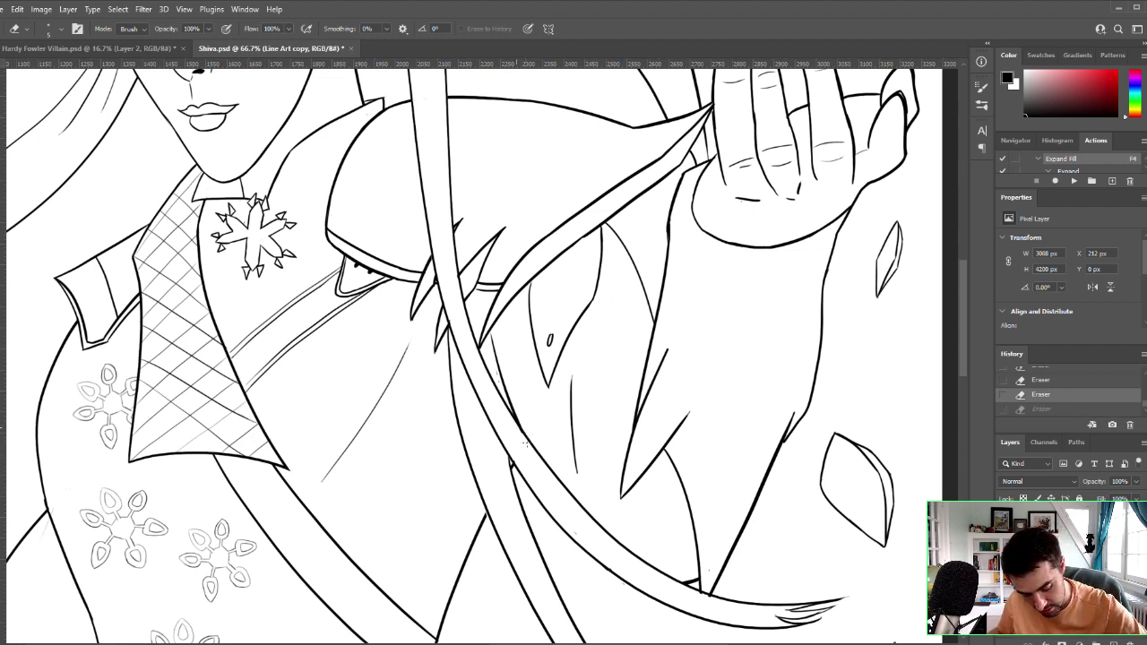
drag(520, 435, 515, 439)
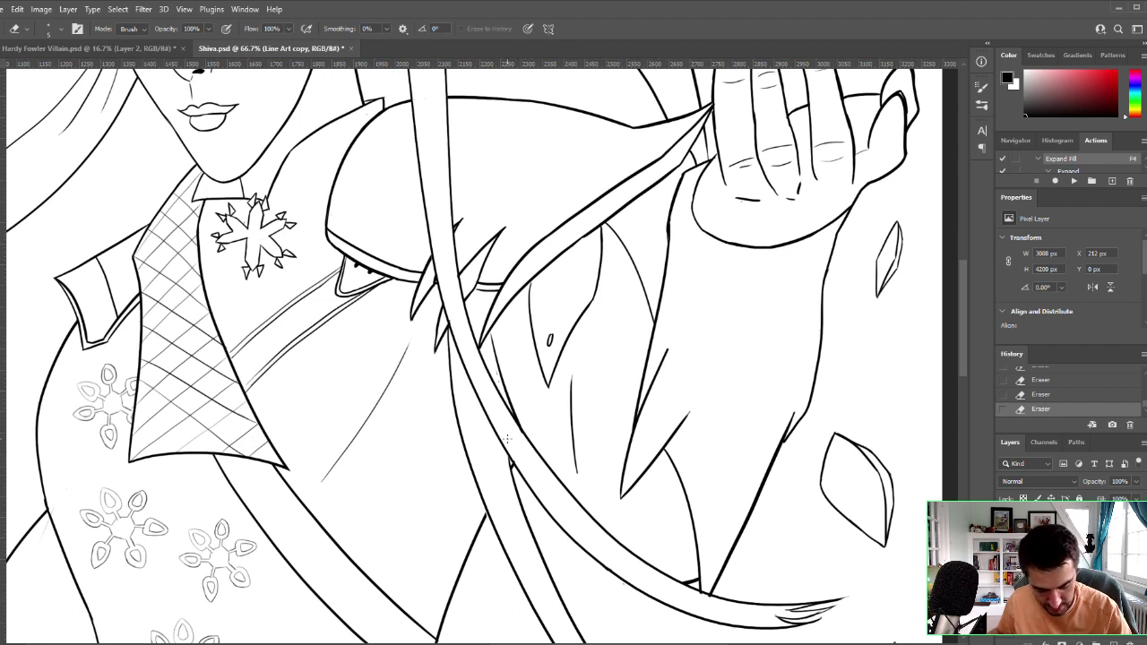
Step: Examine the line art from the raised hand across the face and headdress down to the belt, skirt and lowered hand
drag(683, 284, 607, 416)
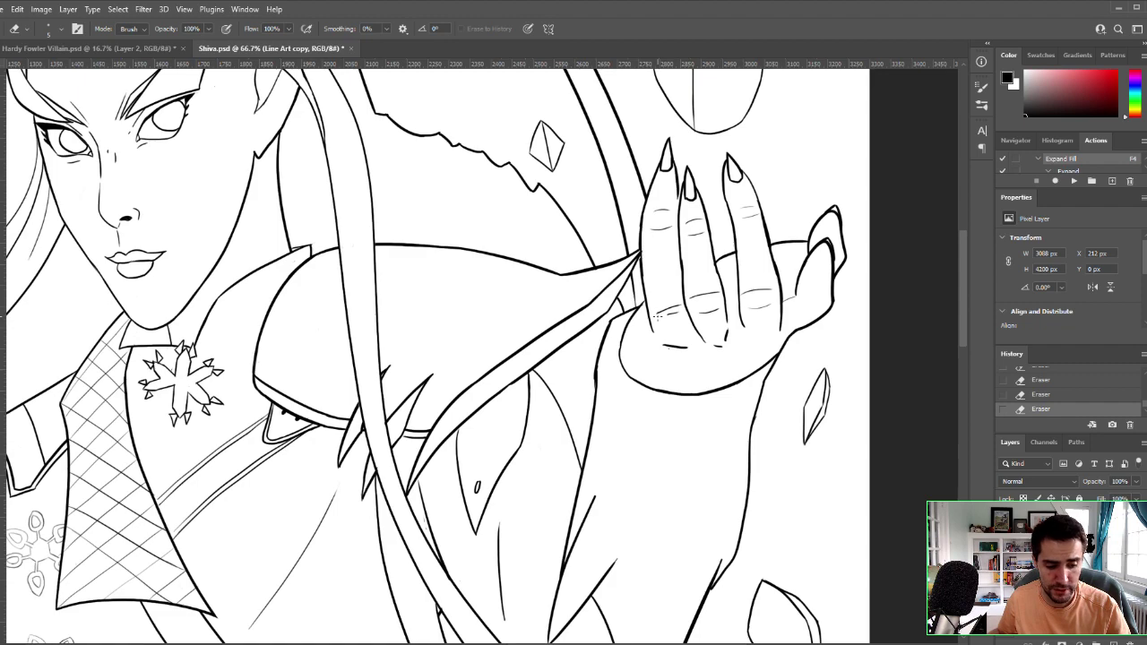
mouse_move(657, 315)
mouse_down()
mouse_move(696, 504)
mouse_move(835, 491)
mouse_up()
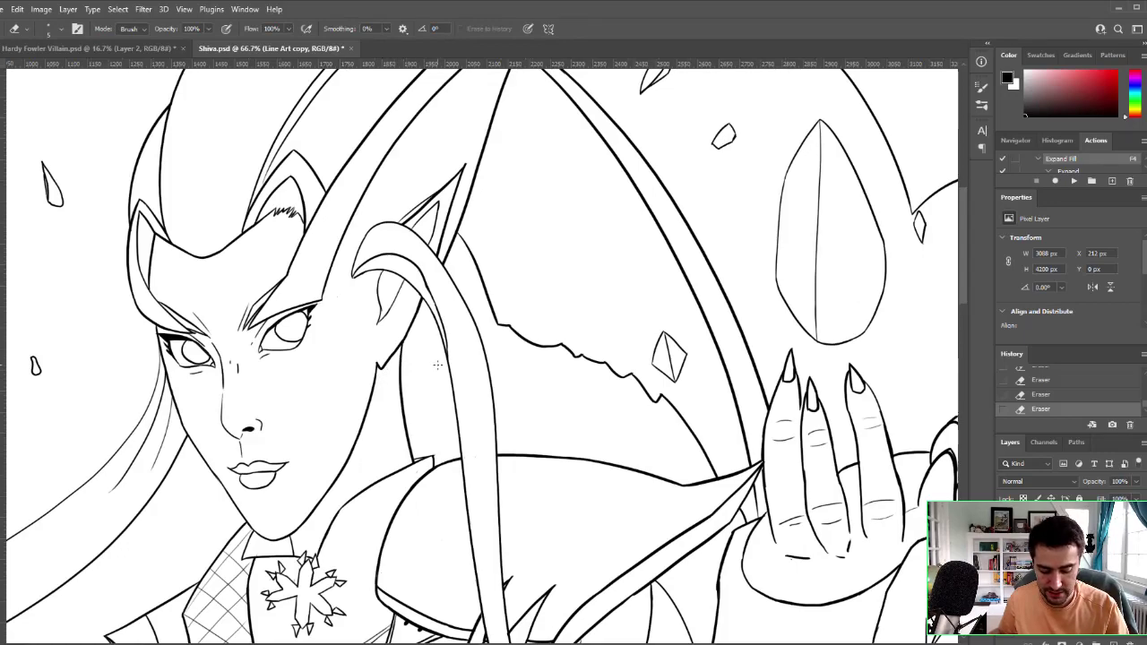
mouse_move(441, 371)
mouse_down()
mouse_move(443, 321)
mouse_move(628, 314)
mouse_move(727, 247)
mouse_move(696, 283)
mouse_up()
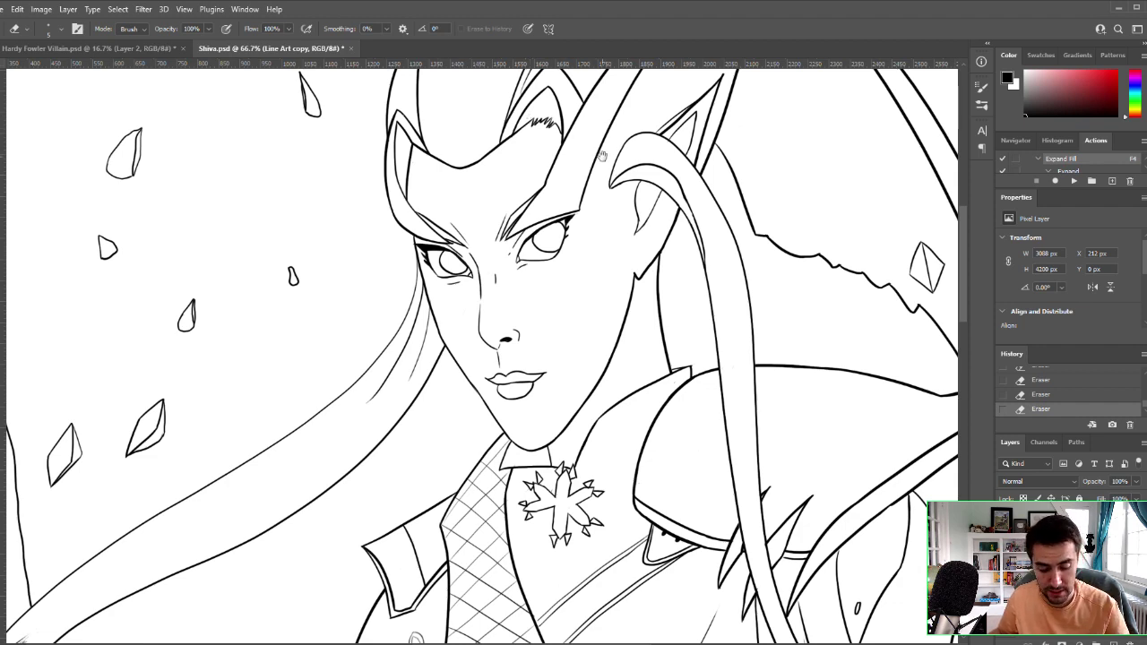
mouse_move(602, 196)
mouse_down()
mouse_move(520, 415)
mouse_move(495, 433)
mouse_up()
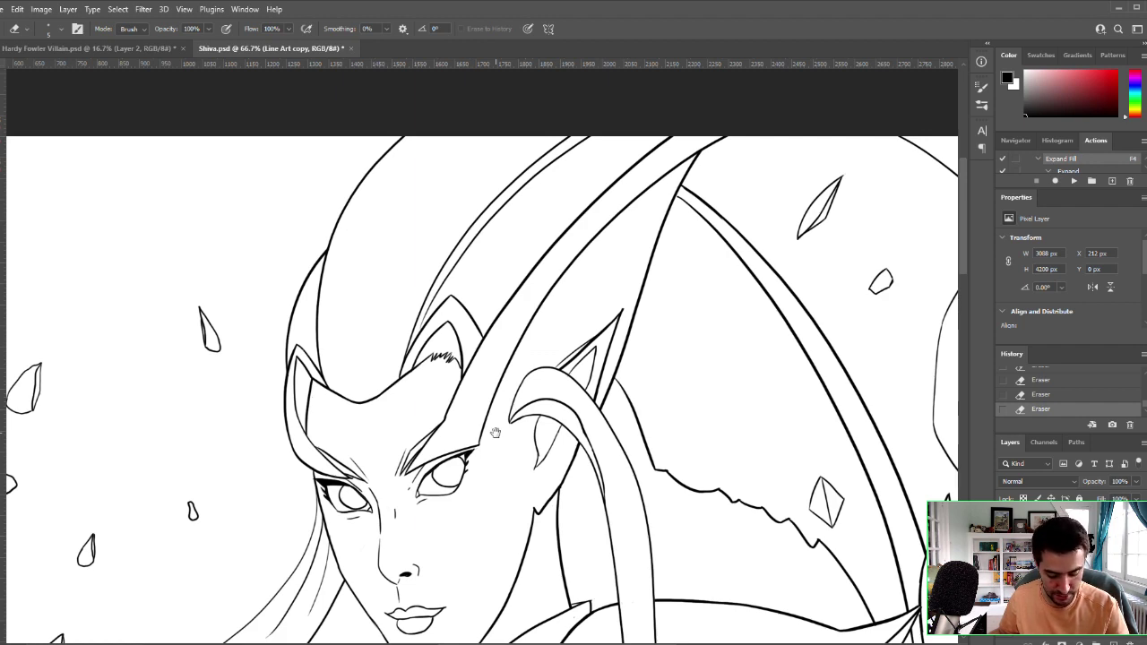
drag(534, 406, 541, 183)
drag(649, 448, 596, 167)
drag(566, 457, 672, 167)
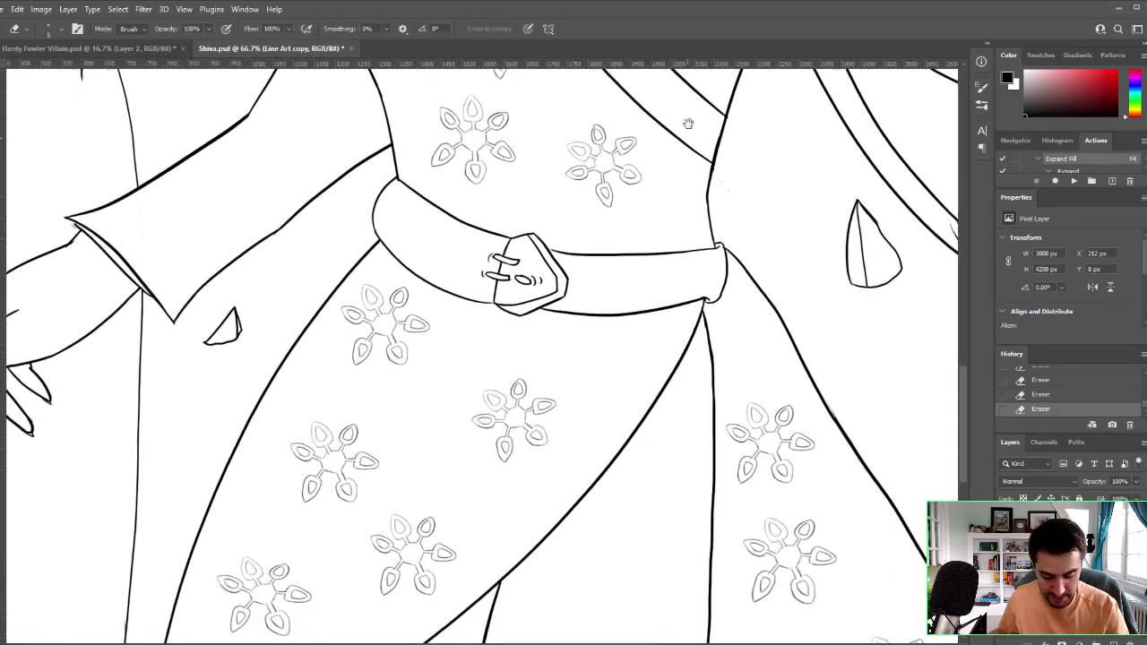
mouse_move(554, 384)
mouse_down()
mouse_move(698, 295)
mouse_move(716, 312)
mouse_up()
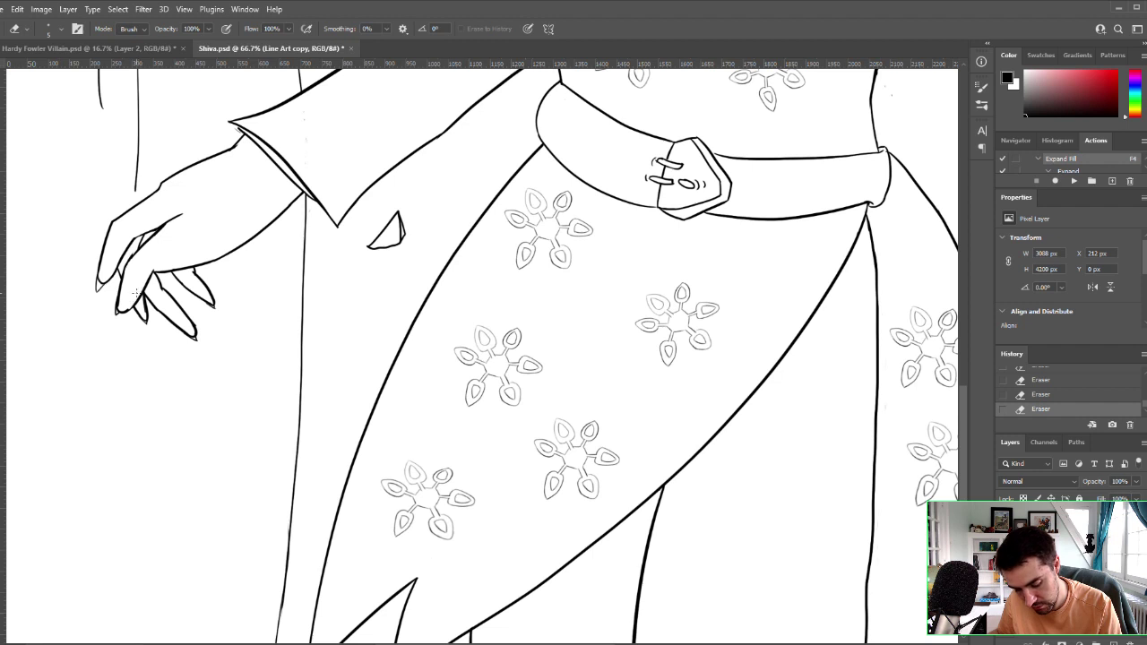
Step: Clean up the lowered hand's fingers with short eraser strokes on the Line Art copy layer, undoing the unwanted ones
key(ctrl+z)
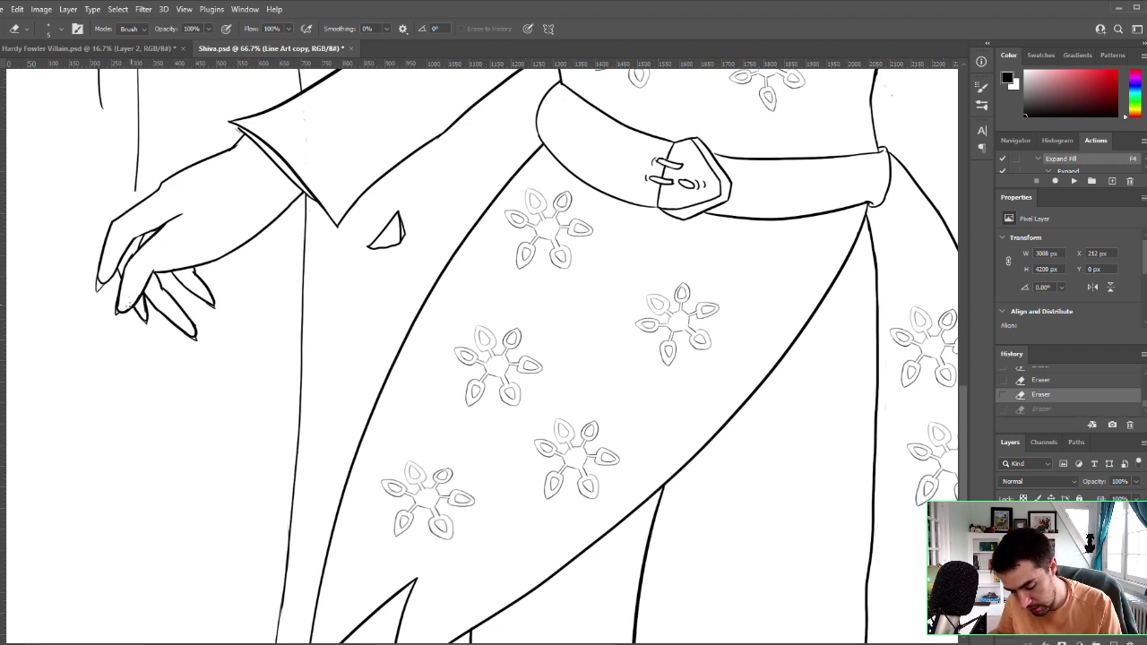
drag(127, 306, 134, 300)
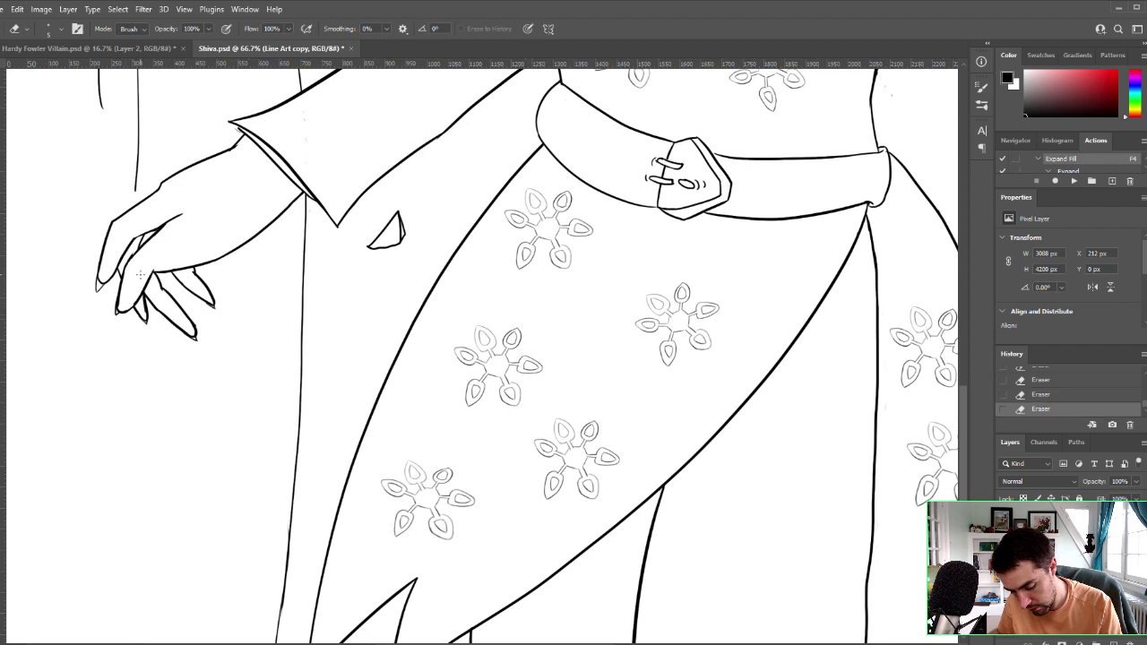
key(ctrl+z)
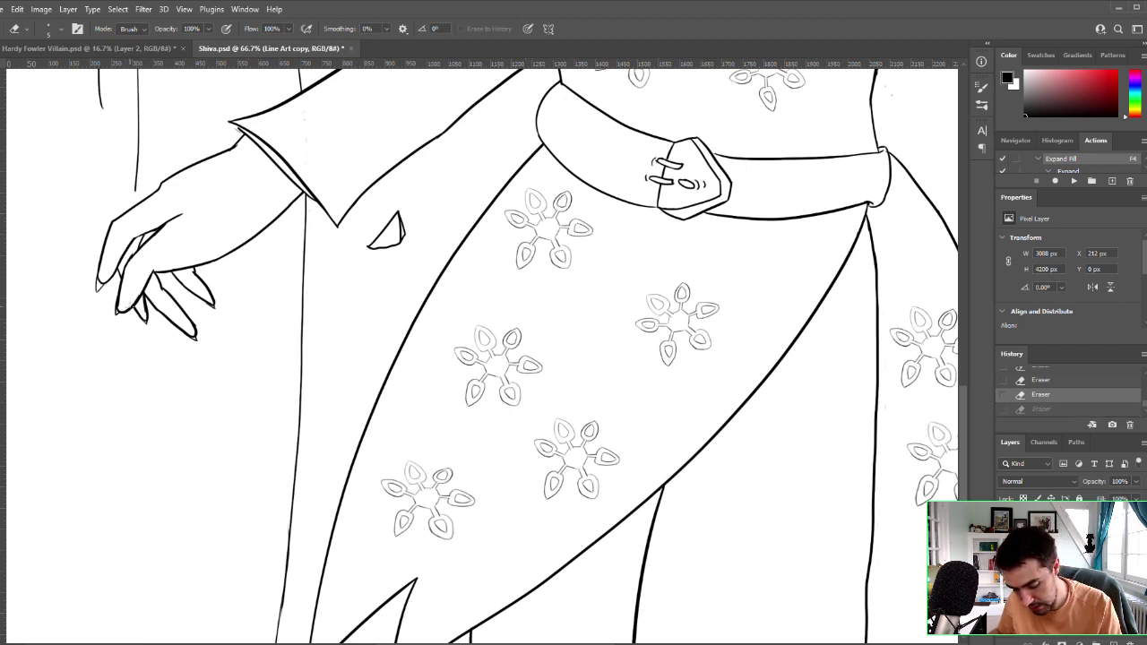
key(ctrl+shift+z)
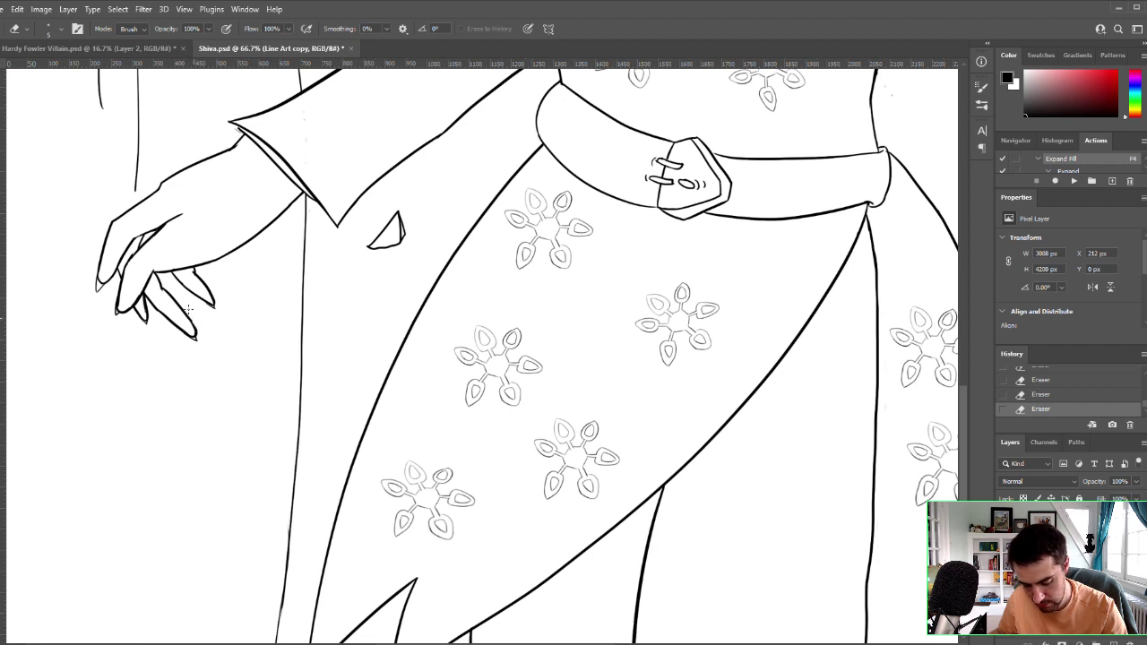
key(ctrl+z)
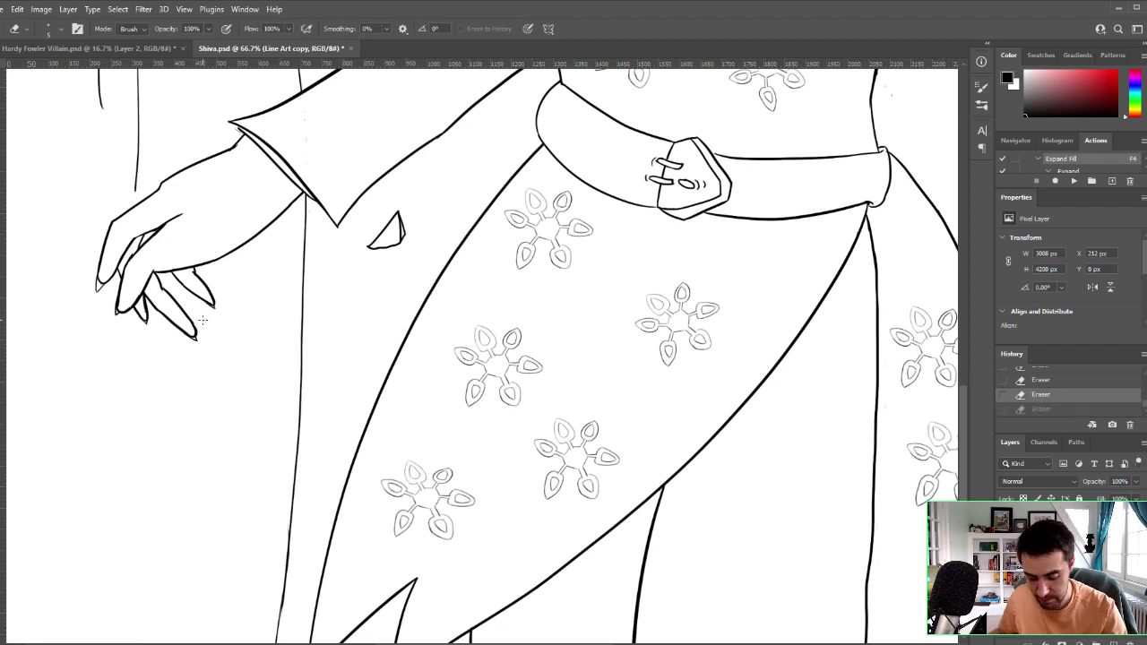
drag(202, 317, 192, 309)
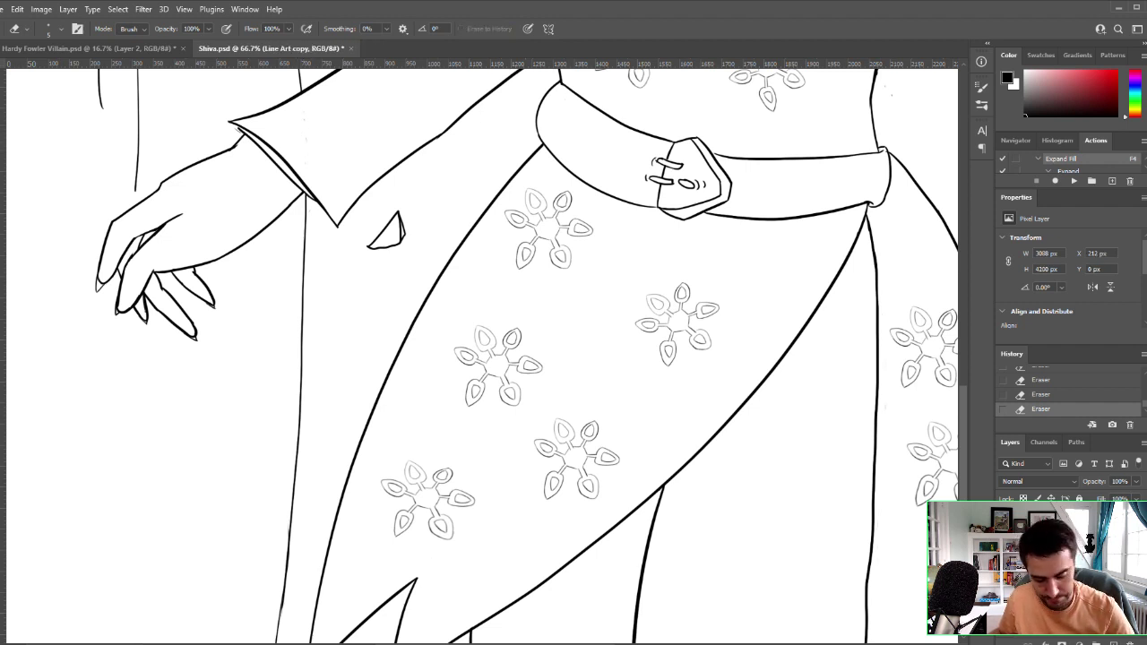
Step: Compare the Background Line Art and Line Art copy layers, and inspect the lowered sleeve's cuff and the torso for stray marks
key(alt+[)
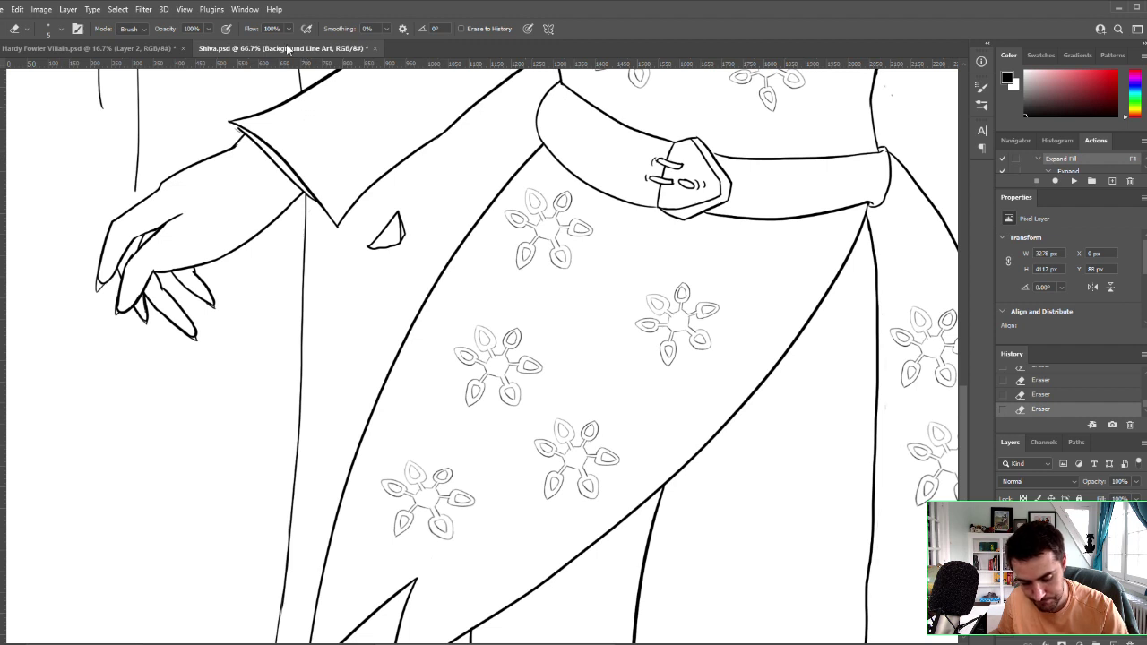
key(alt+bracketright)
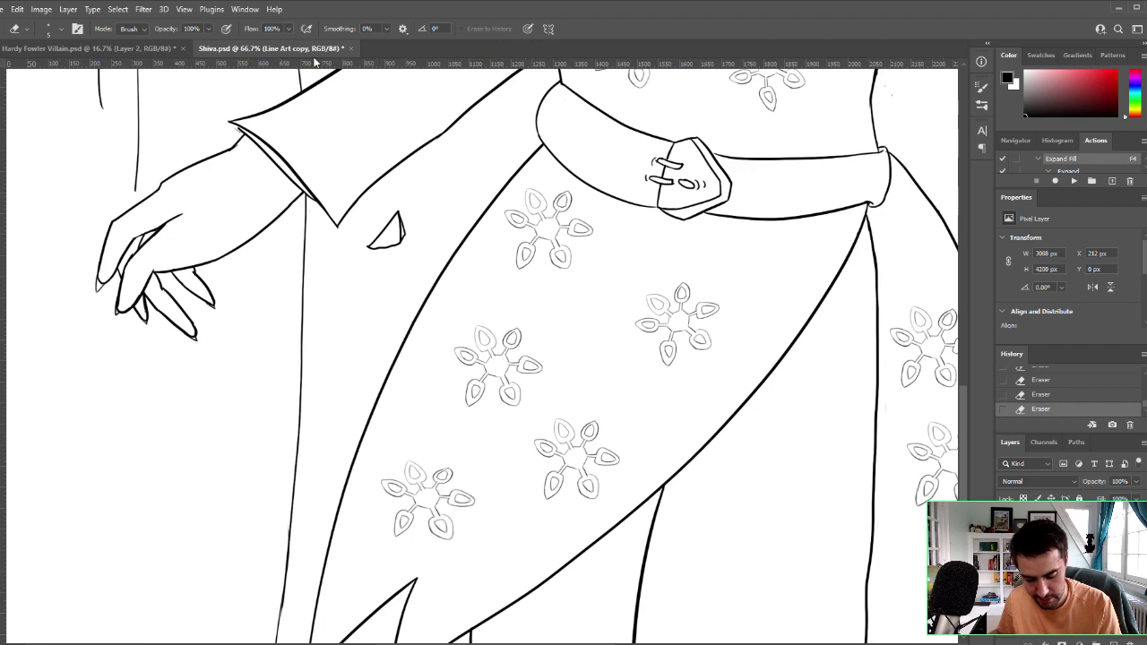
drag(671, 228, 748, 397)
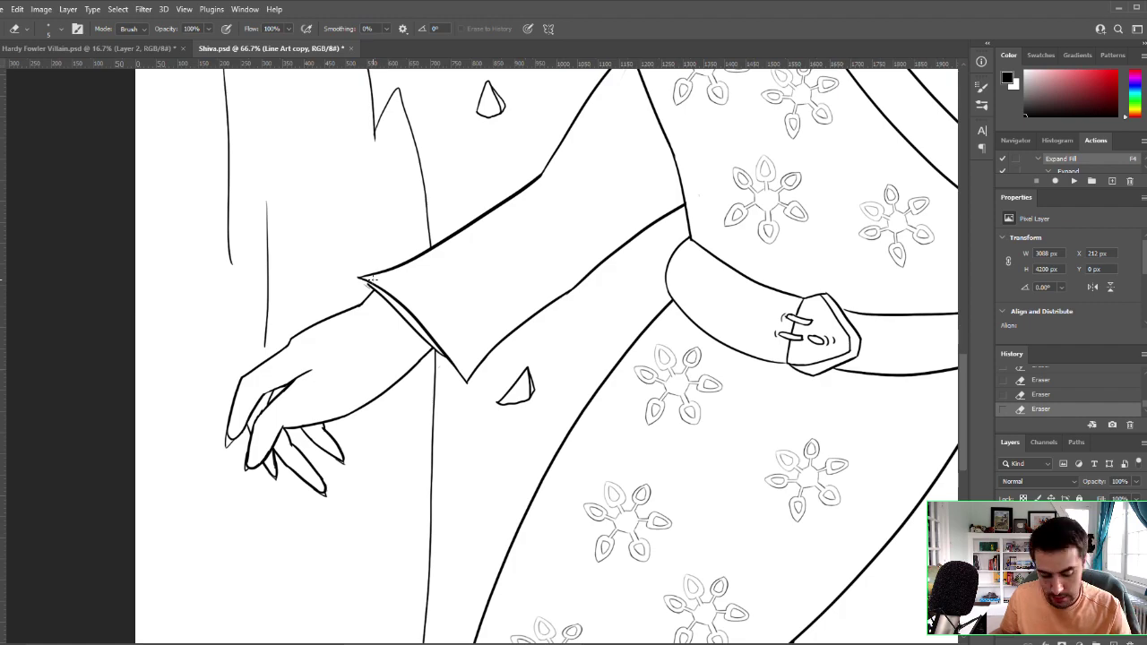
drag(780, 289, 503, 555)
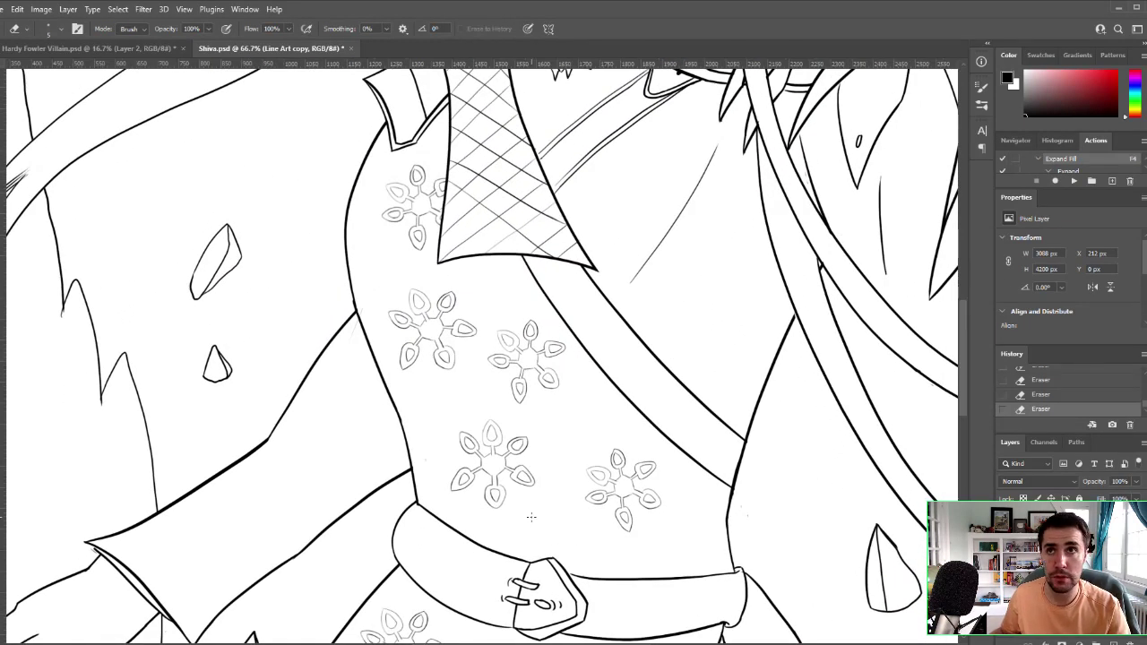
Step: Show the rough coloured sketch along with the line art as reference around the head and headdress
key(z)
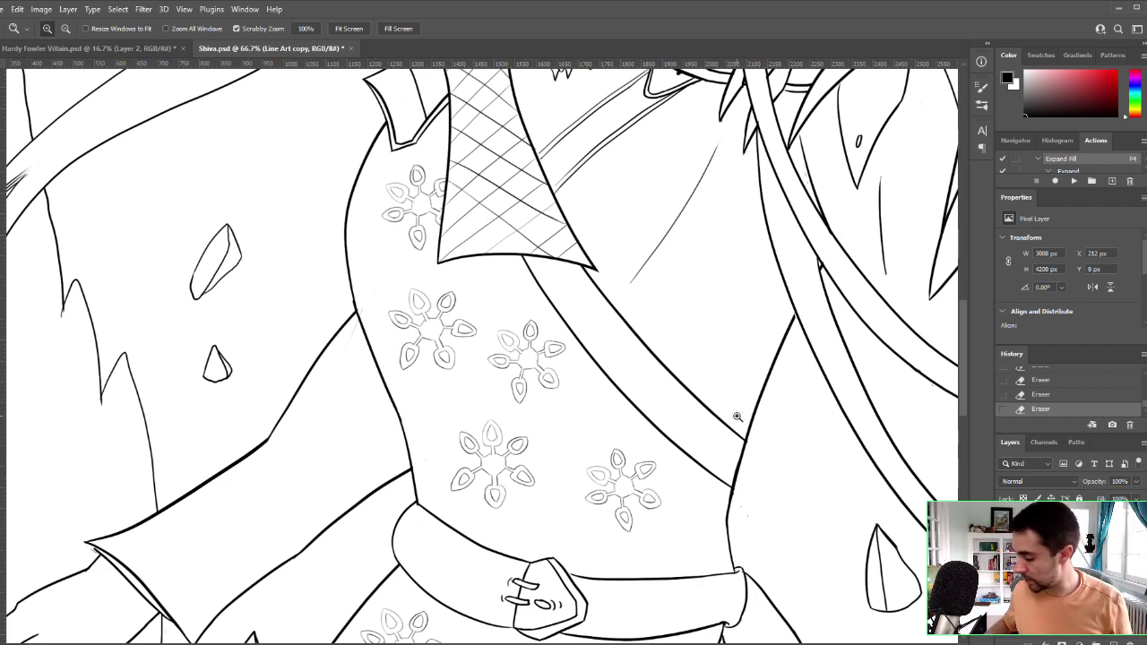
key(b)
key(z)
drag(740, 386, 553, 544)
key(b)
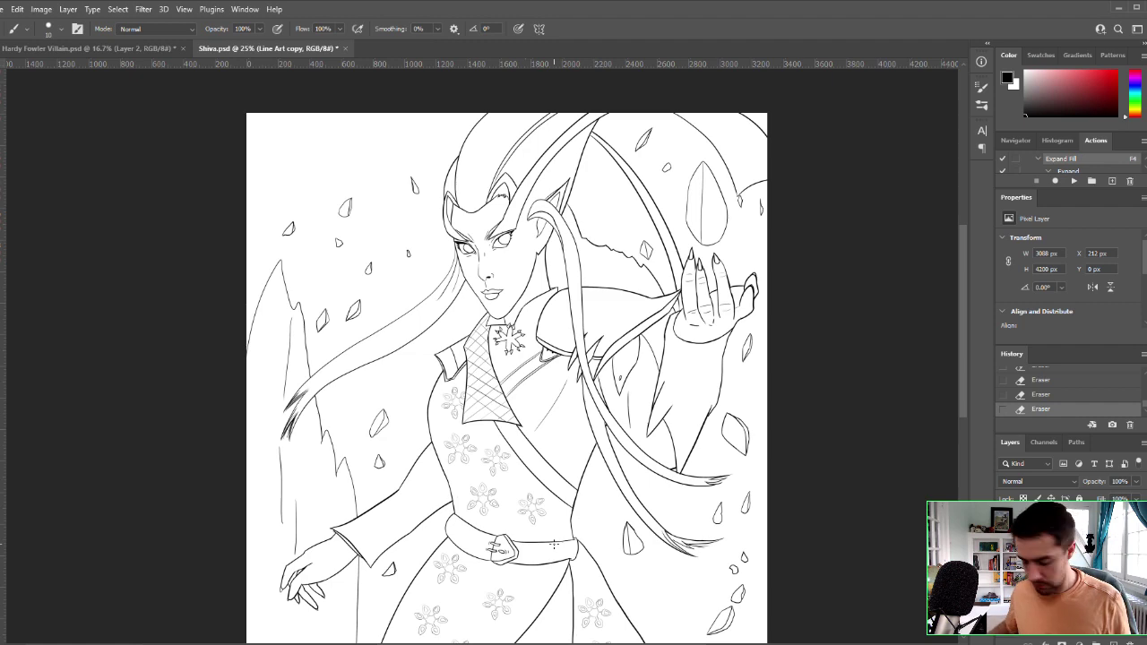
ctrl+click(641, 308)
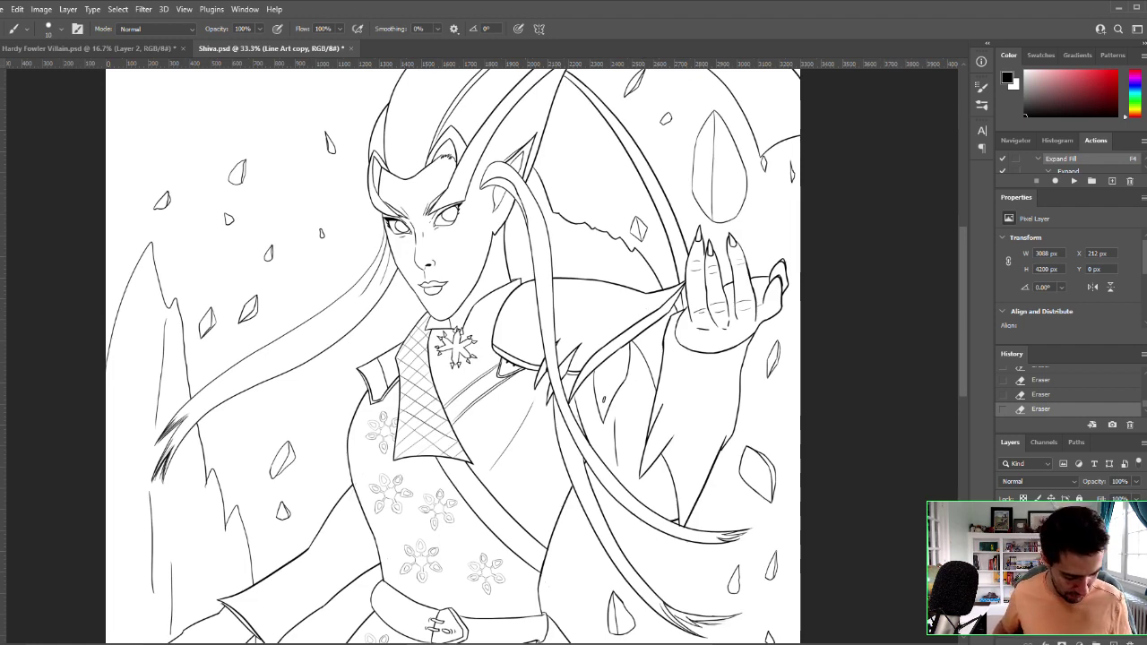
key(ctrl+comma)
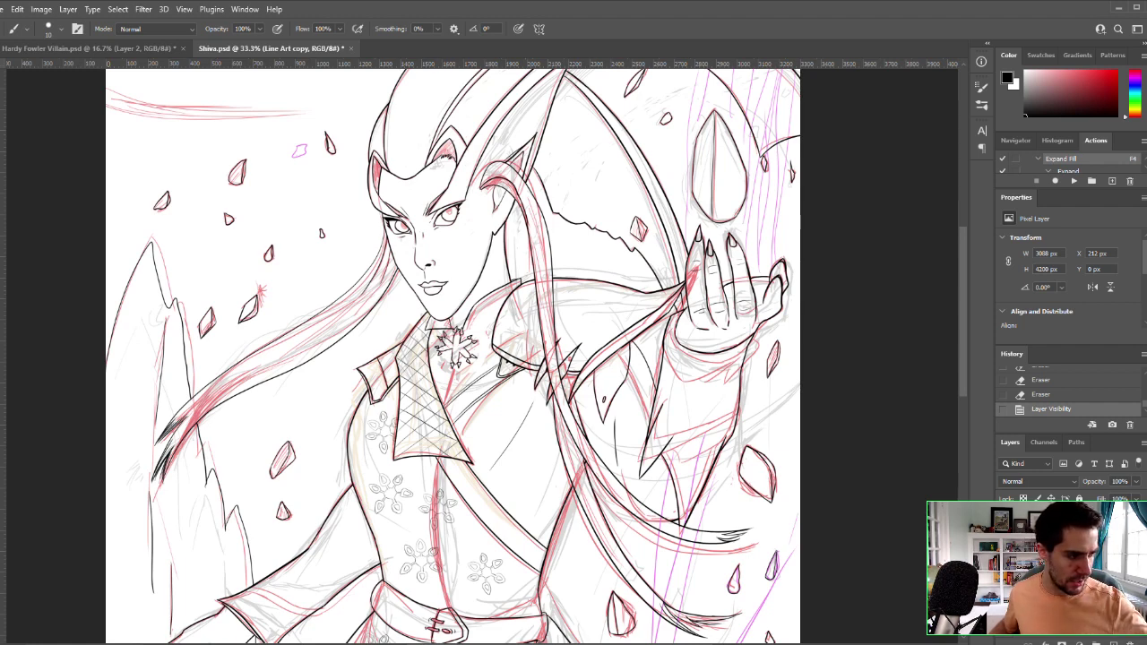
key(ctrl+space)
click(644, 312)
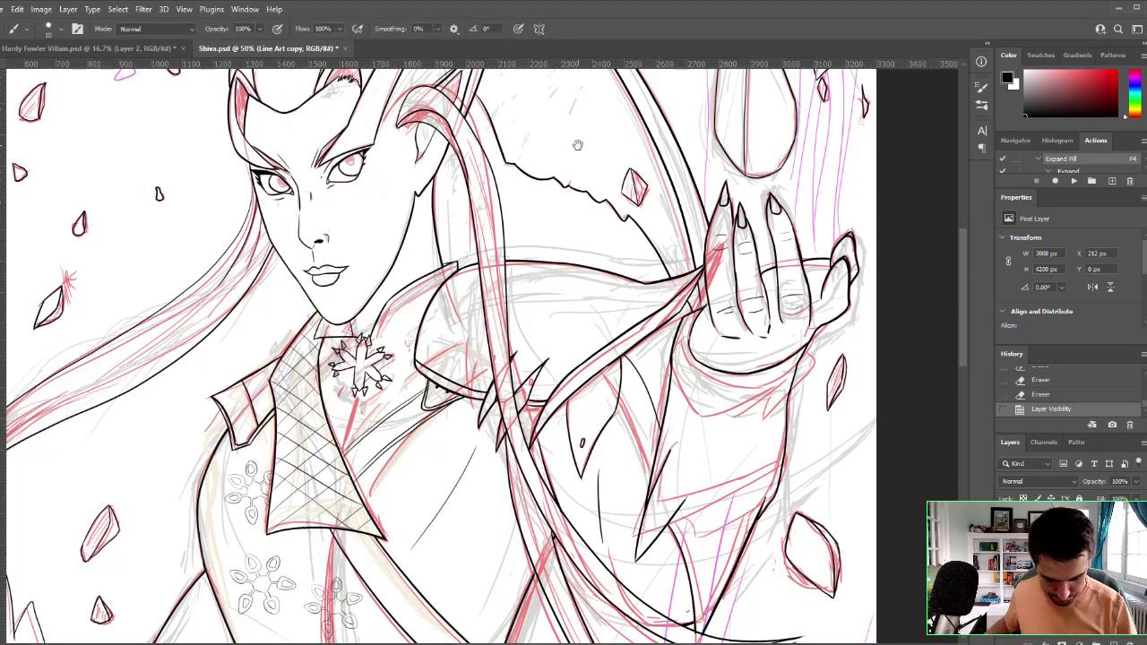
mouse_move(577, 146)
mouse_down()
mouse_move(638, 302)
mouse_move(662, 323)
mouse_up()
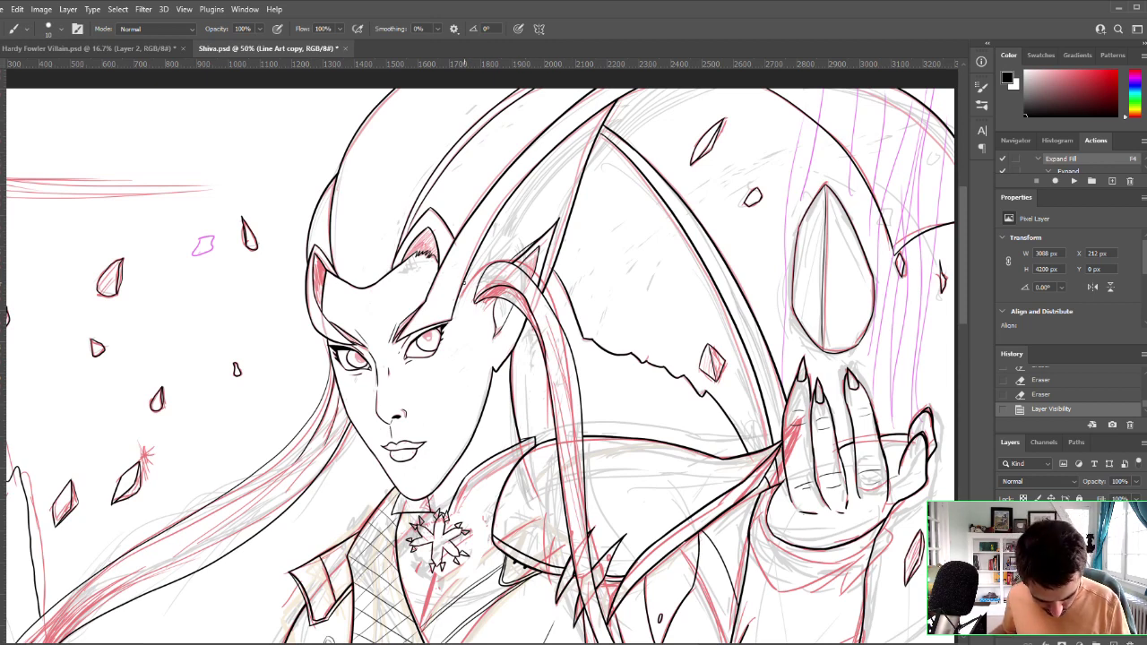
drag(466, 283, 483, 271)
key(ctrl+z)
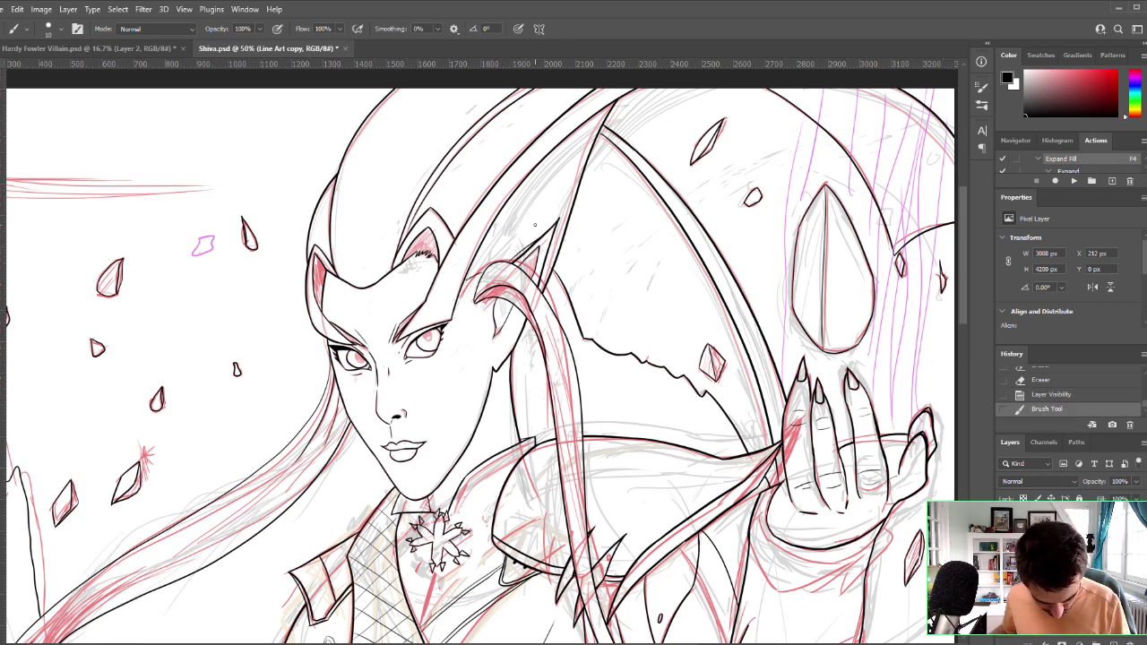
key(ctrl+z)
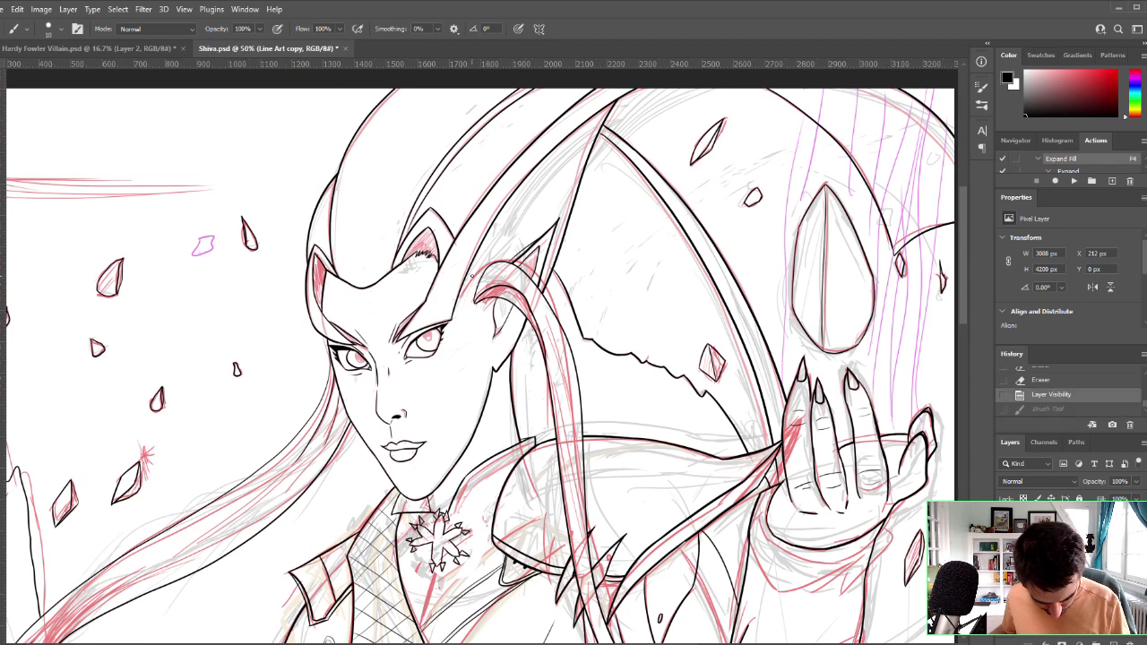
Step: Draw a short brush line joining the headdress edge to the top of the hair strand by the ear, comparing with and without it
drag(463, 281, 487, 270)
key(ctrl+z)
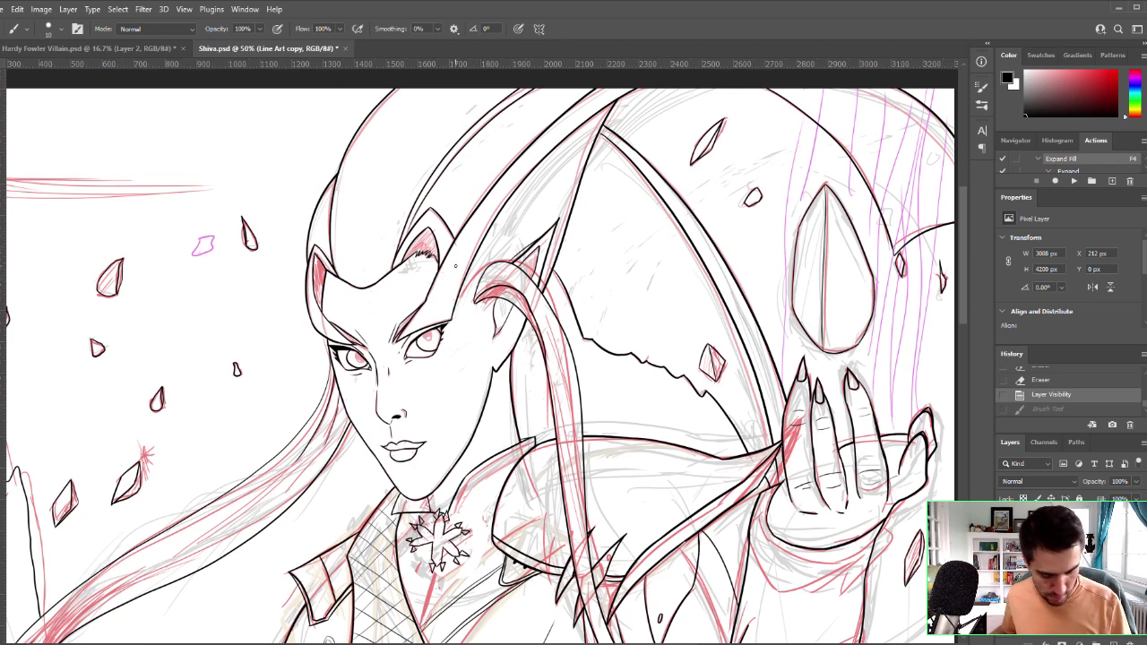
key(ctrl+shift+z)
key(ctrl+z)
key(ctrl+shift+z)
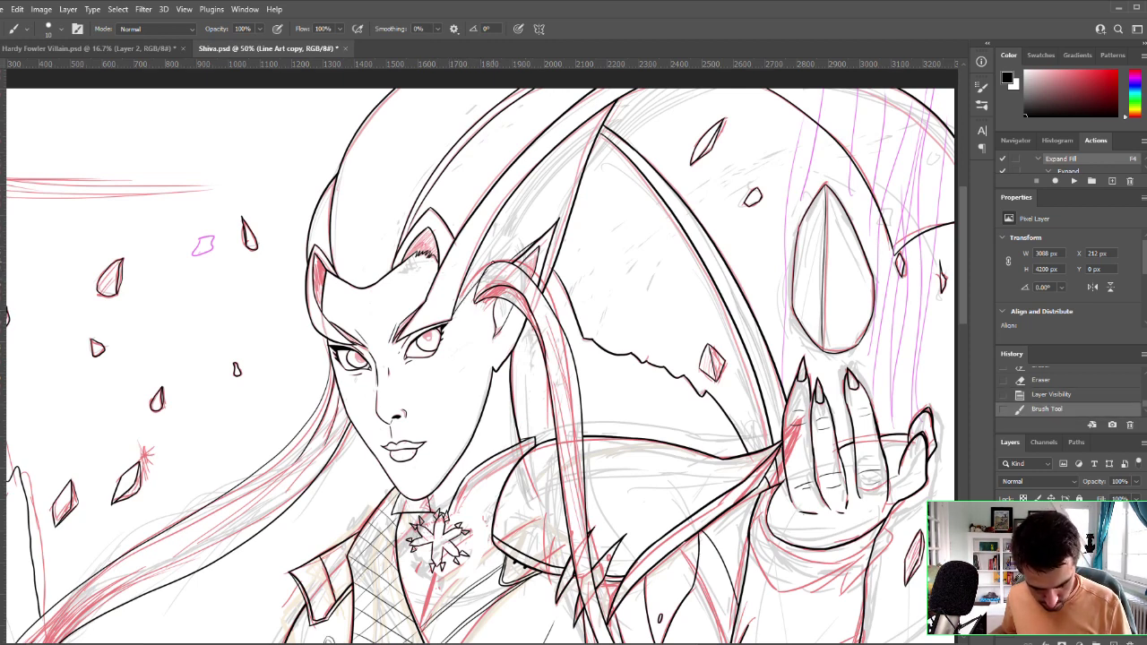
key(ctrl+z)
key(ctrl+shift+z)
key(ctrl+z)
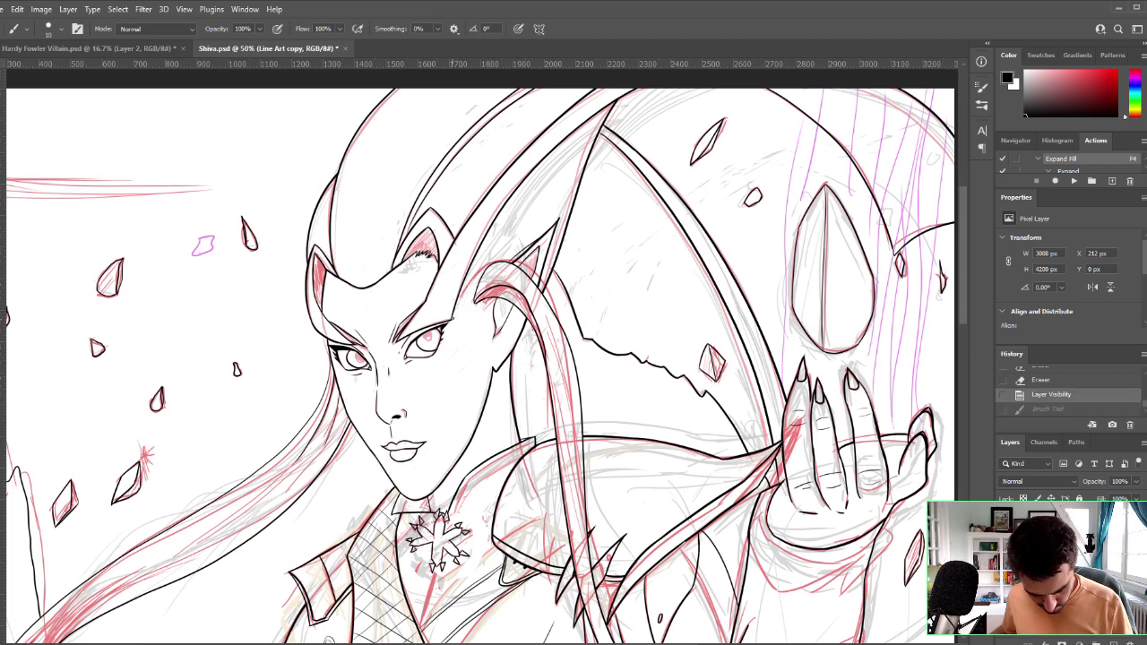
key(ctrl+shift+z)
key(ctrl+z)
key(ctrl+shift+z)
key(ctrl+z)
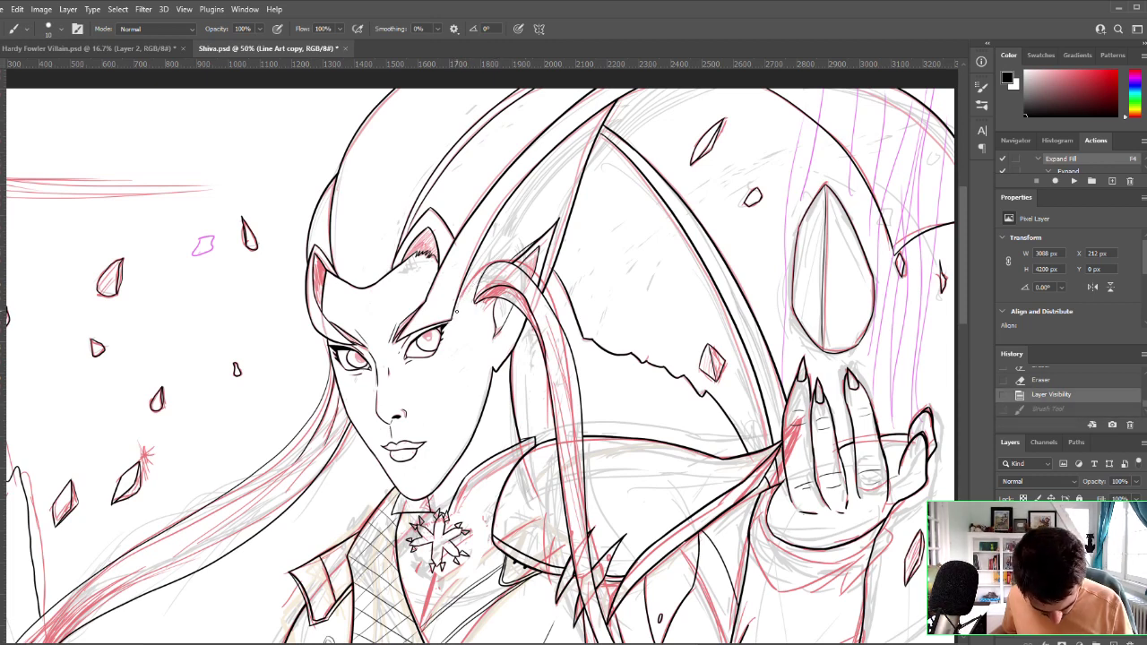
key(ctrl+shift+z)
key(ctrl+z)
key(ctrl+shift+z)
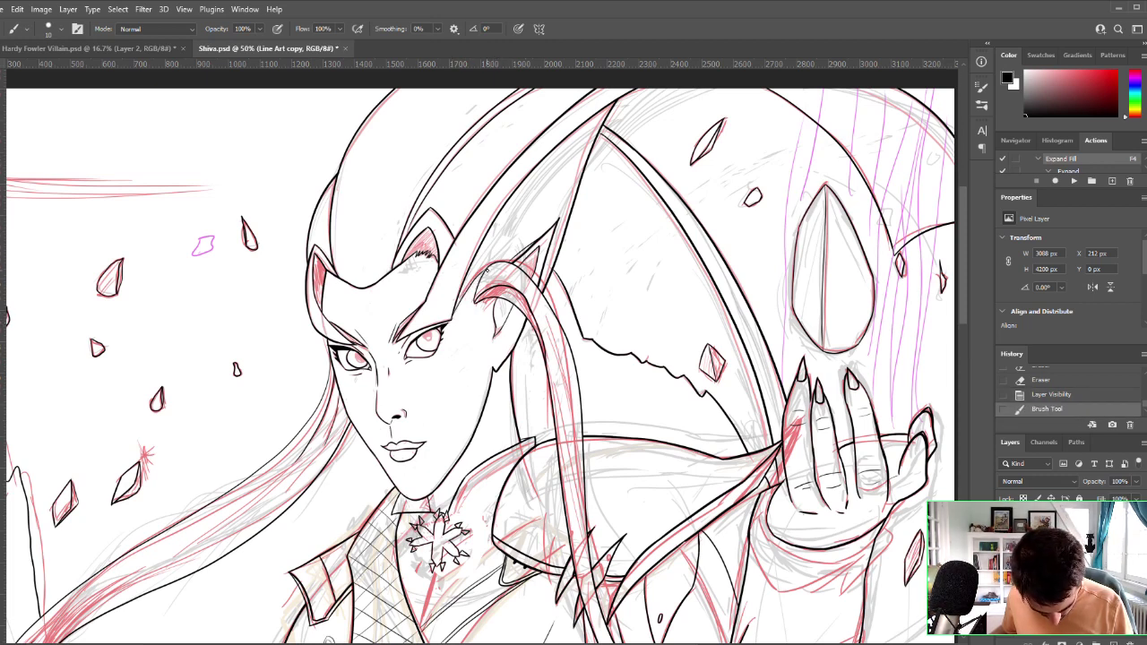
key(ctrl+z)
key(ctrl+shift+z)
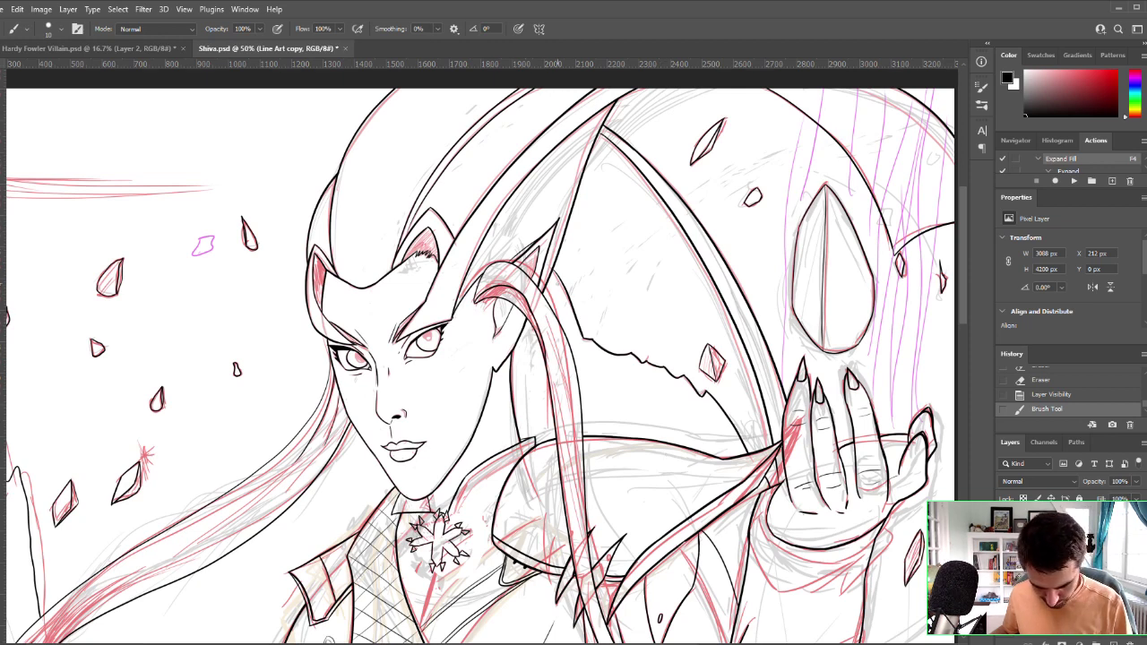
Step: Hide the rough coloured sketch to leave only the clean line art of the full figure
key(z)
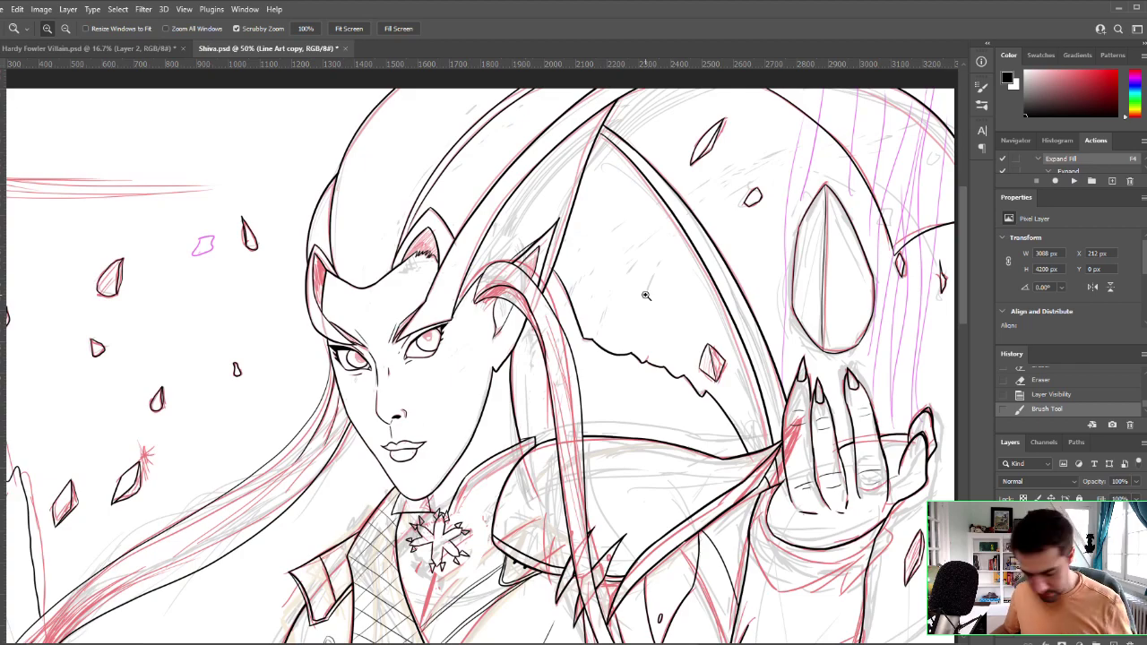
alt+click(797, 459)
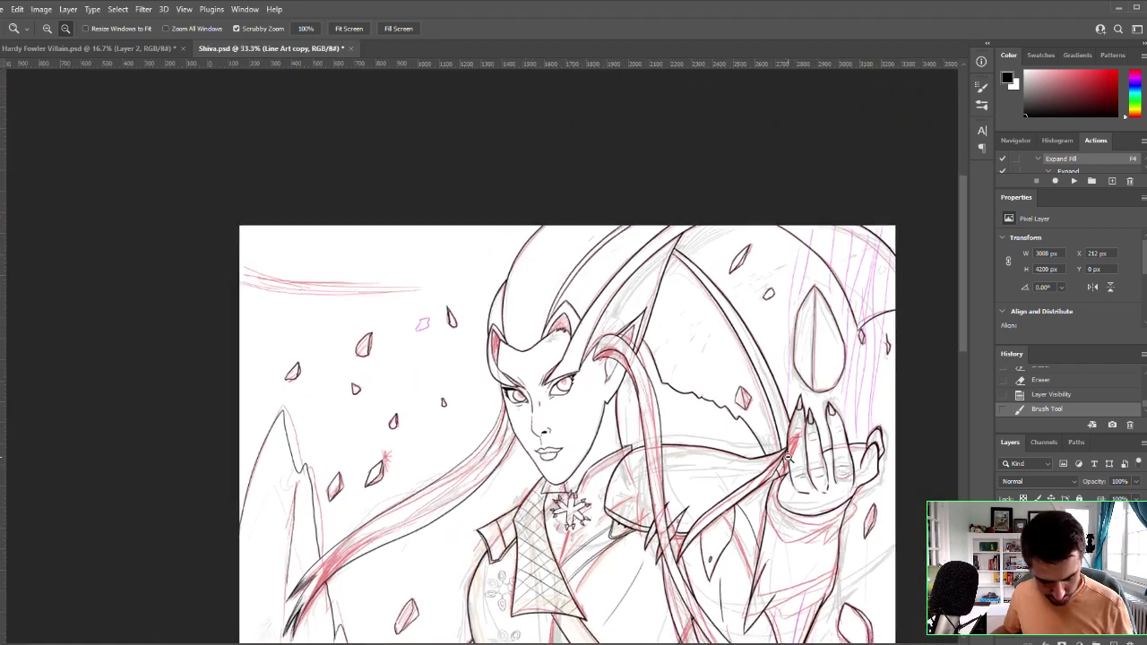
drag(738, 451, 591, 179)
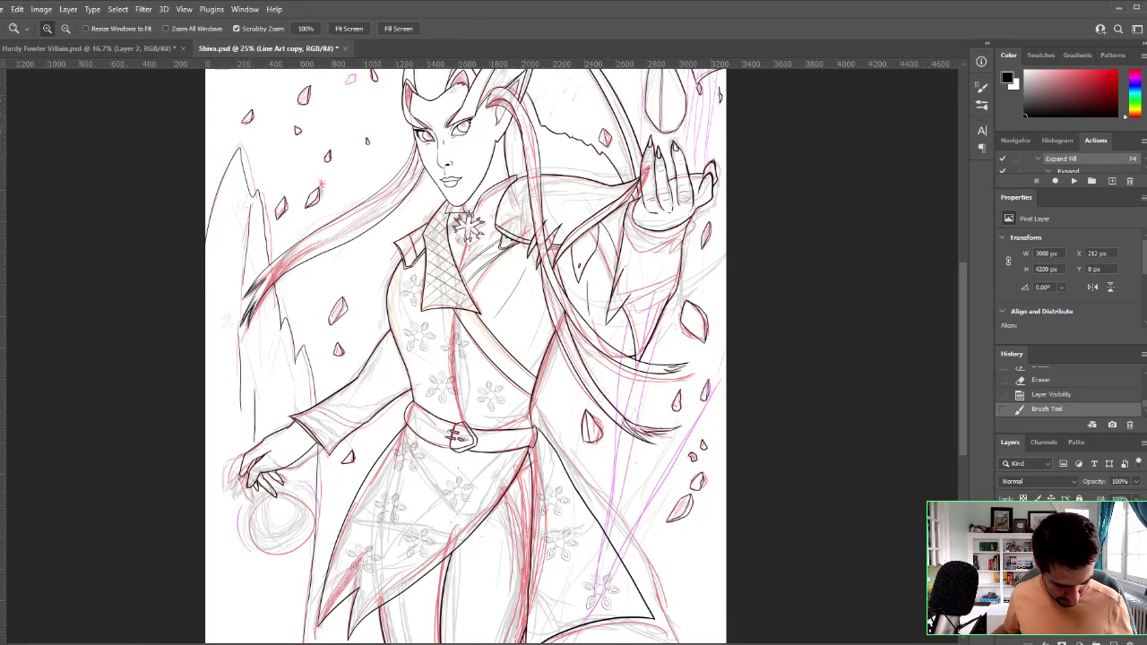
key(ctrl+comma)
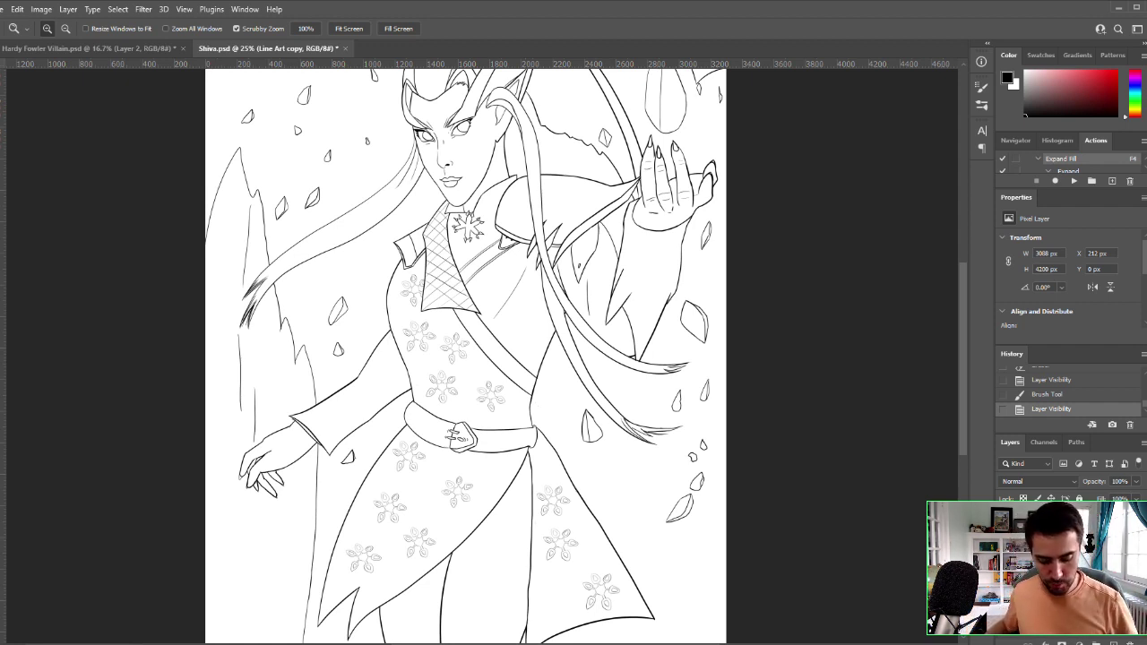
Step: Rework the inner edge of the hair strand beside the ear with short brush strokes, undoing the unwanted ones
click(542, 361)
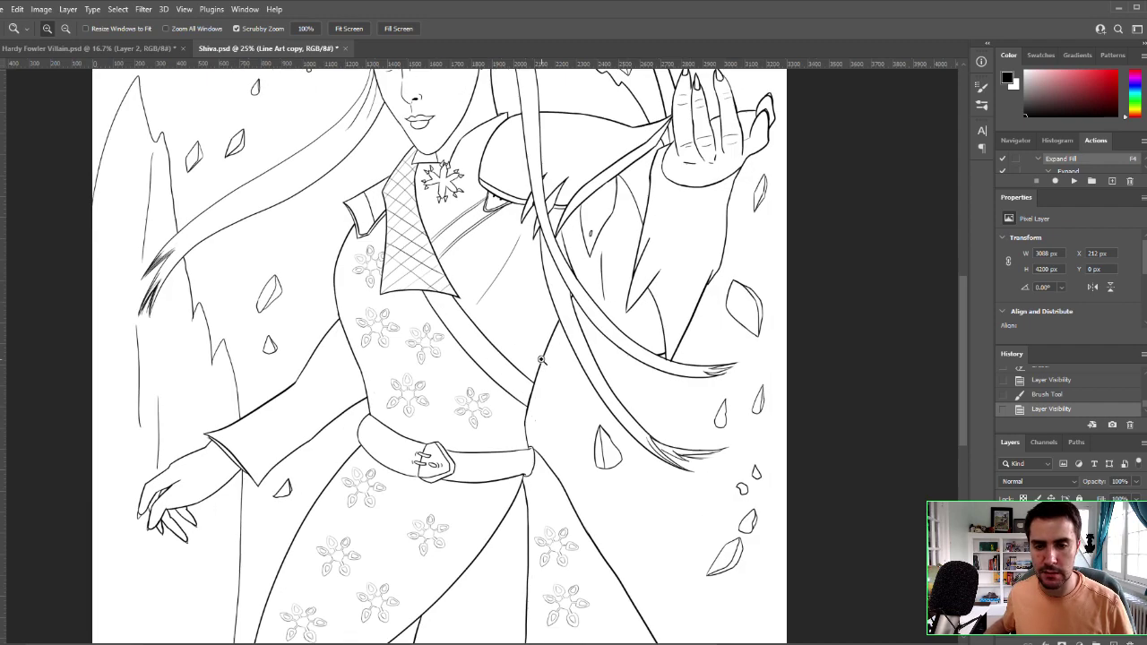
click(544, 361)
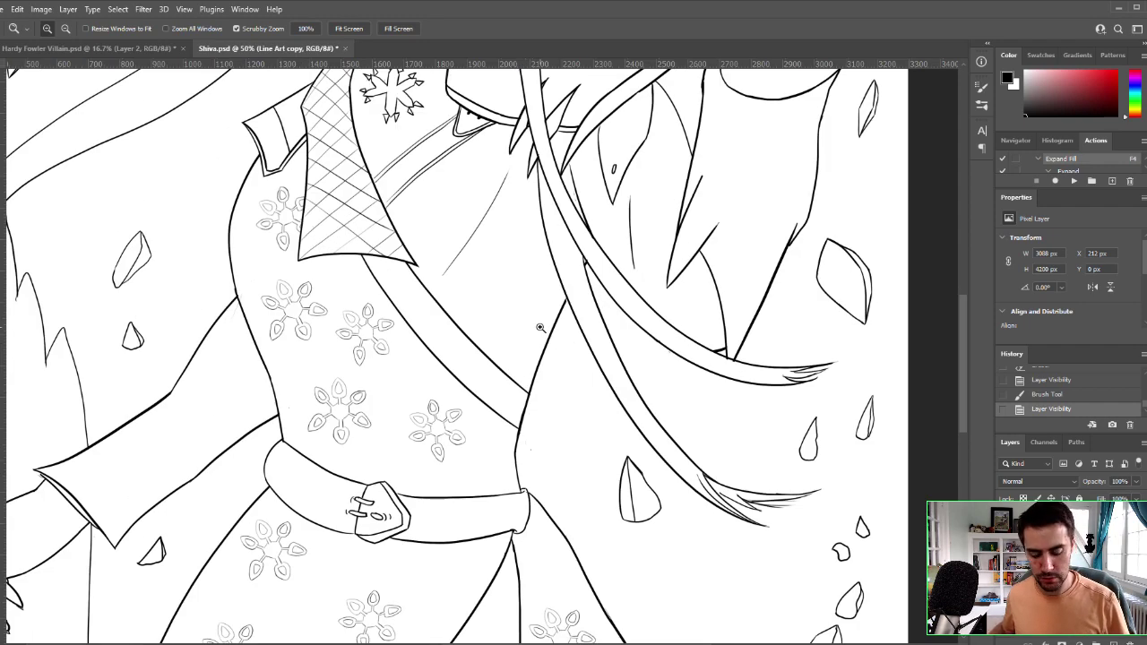
drag(511, 367, 552, 614)
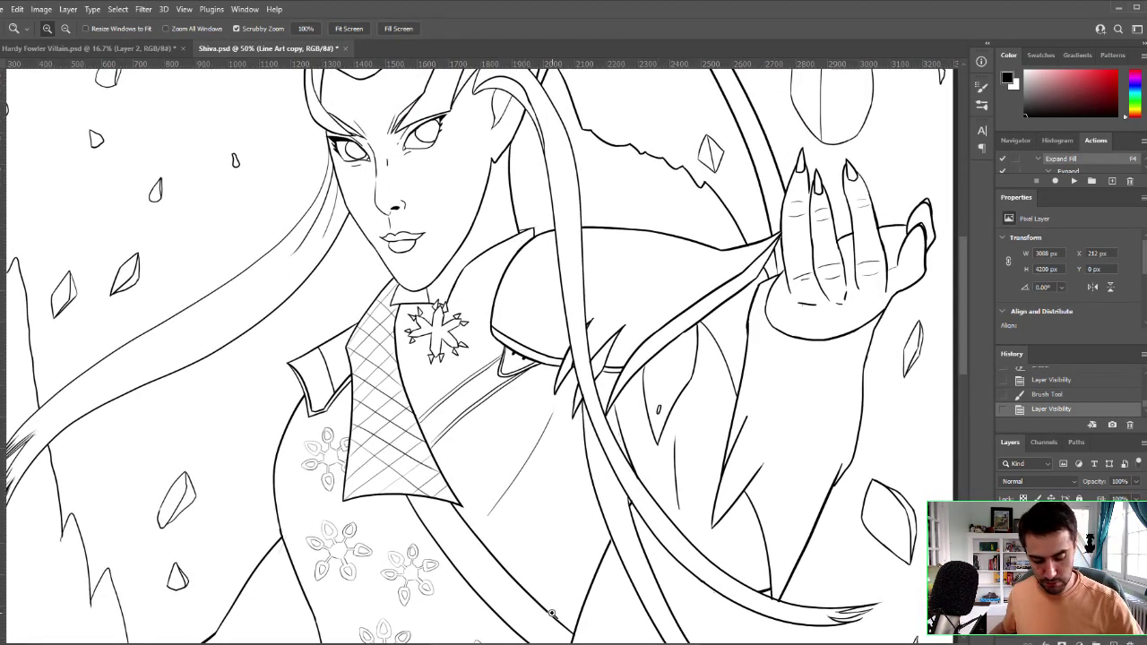
click(569, 186)
drag(527, 136, 565, 260)
key(b)
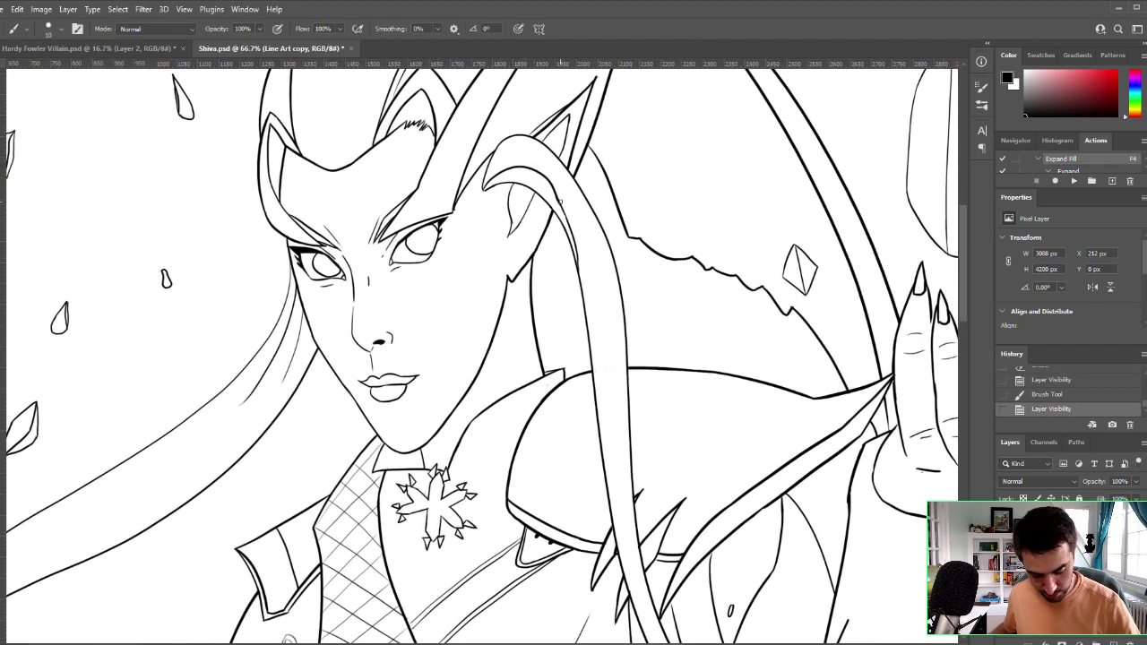
drag(556, 193, 574, 249)
key(ctrl+z)
key(ctrl+z)
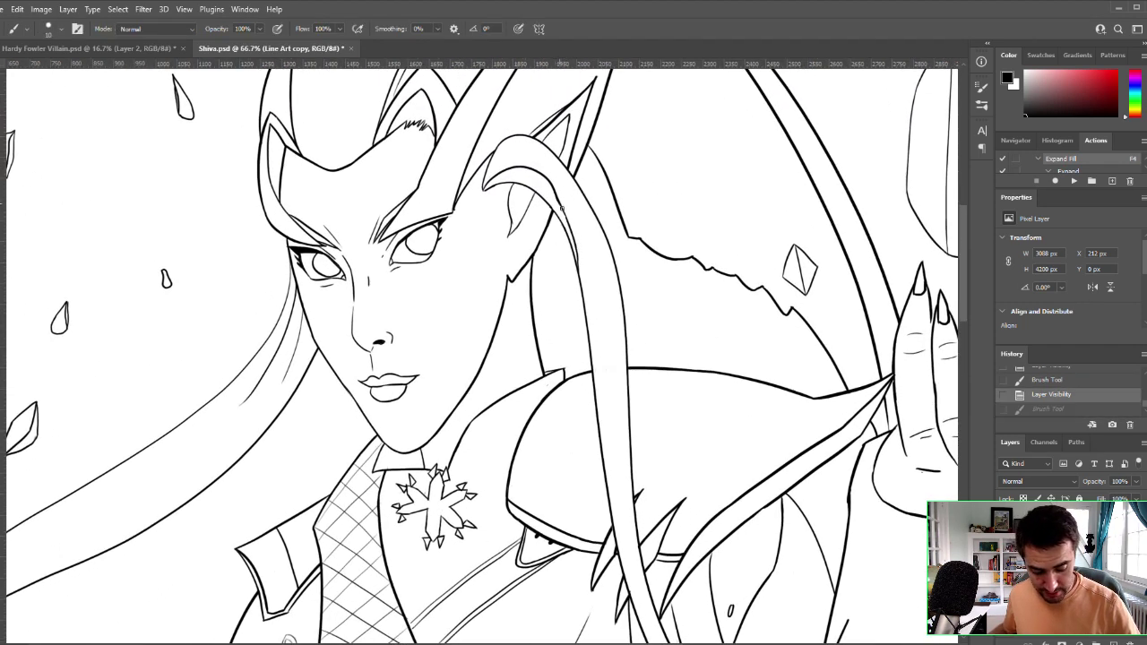
mouse_move(562, 207)
mouse_down()
mouse_move(580, 274)
mouse_move(570, 230)
mouse_move(577, 244)
mouse_up()
key(ctrl+z)
key(ctrl+z)
key(ctrl+z)
key(ctrl+z)
drag(559, 200, 571, 230)
key(ctrl+z)
key(ctrl+z)
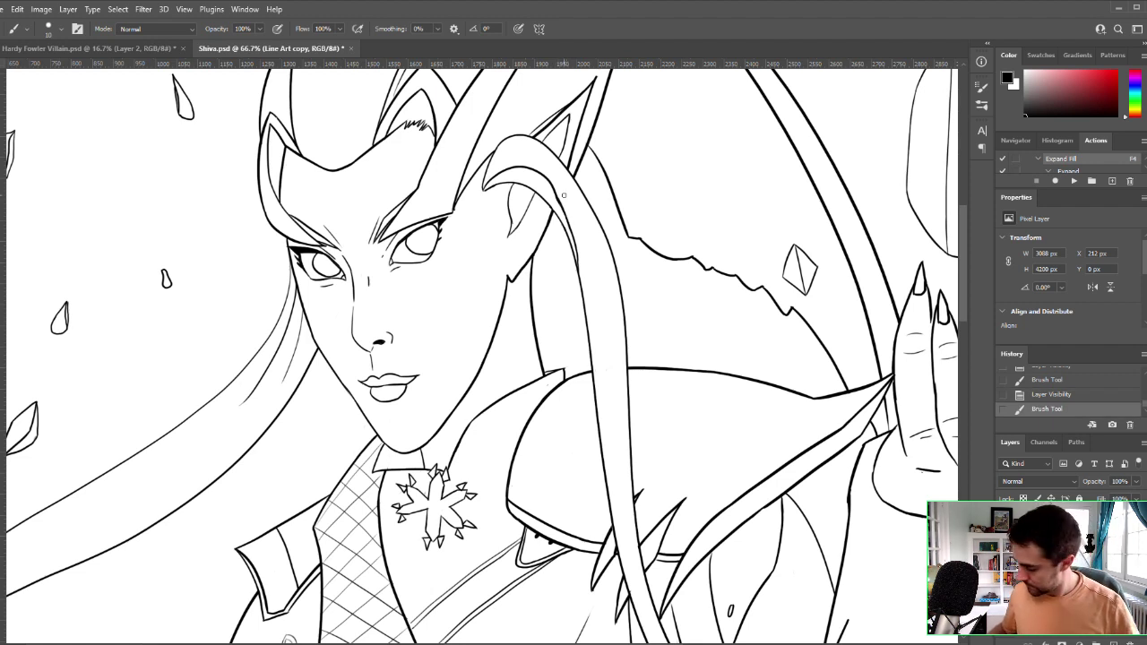
Step: Erase the excess line along the hair strand beside the ear and at the headdress edge near the eye's outer corner
key(e)
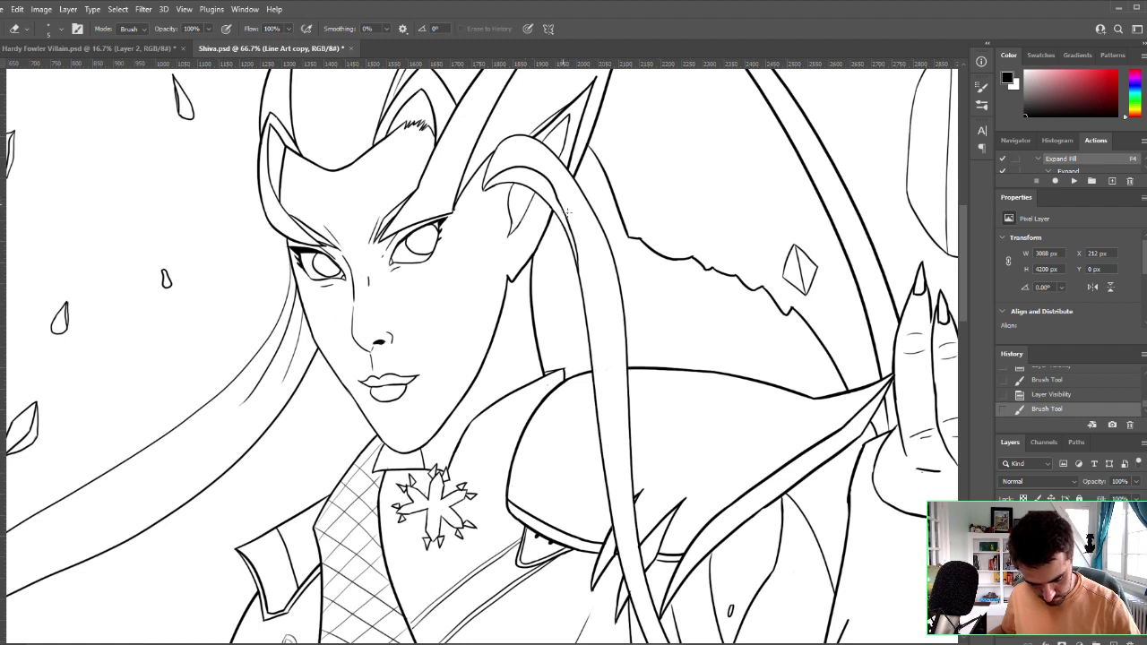
drag(567, 213, 555, 184)
key(b)
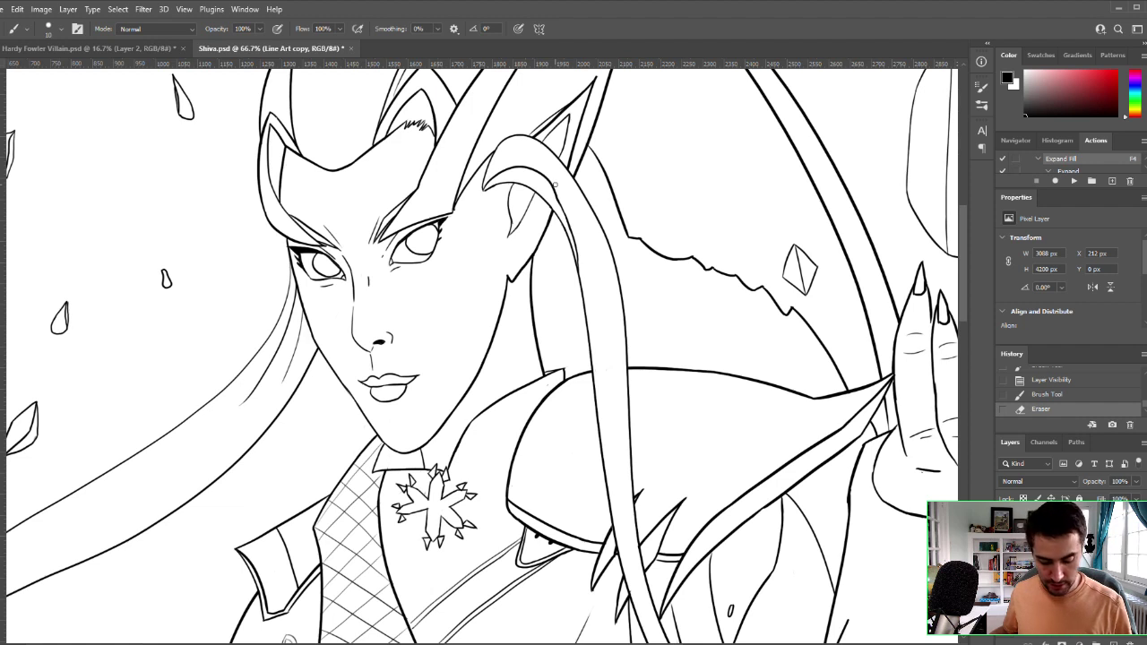
key(e)
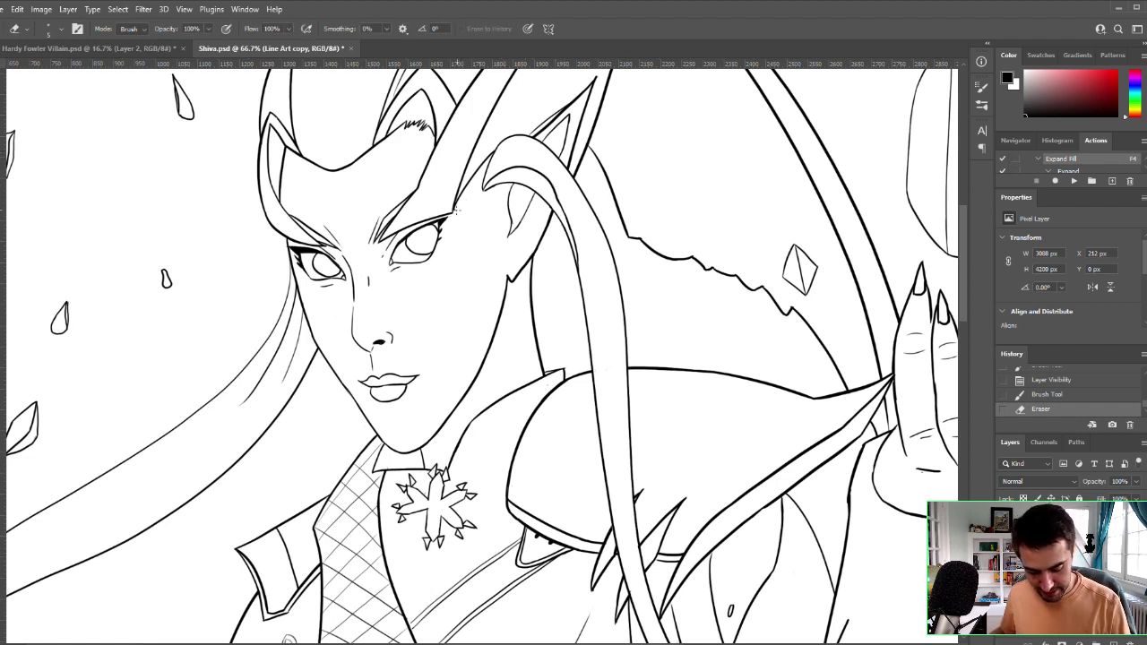
drag(457, 210, 462, 200)
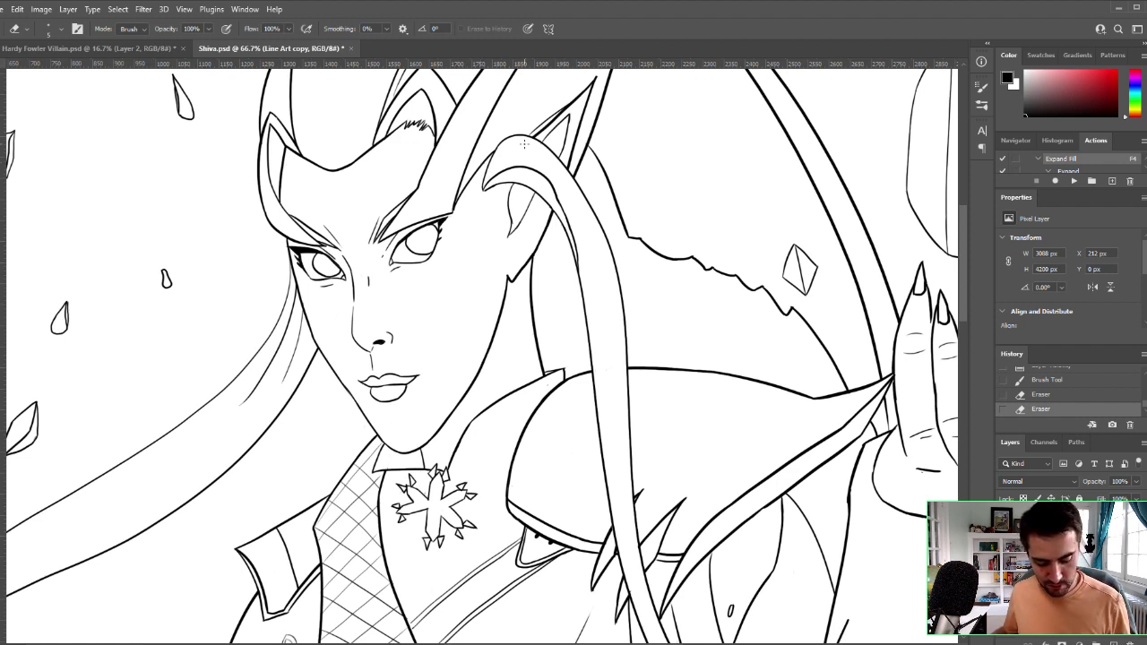
Step: Duplicate the cleaned-up Line Art copy layer
key(z)
alt+click(723, 362)
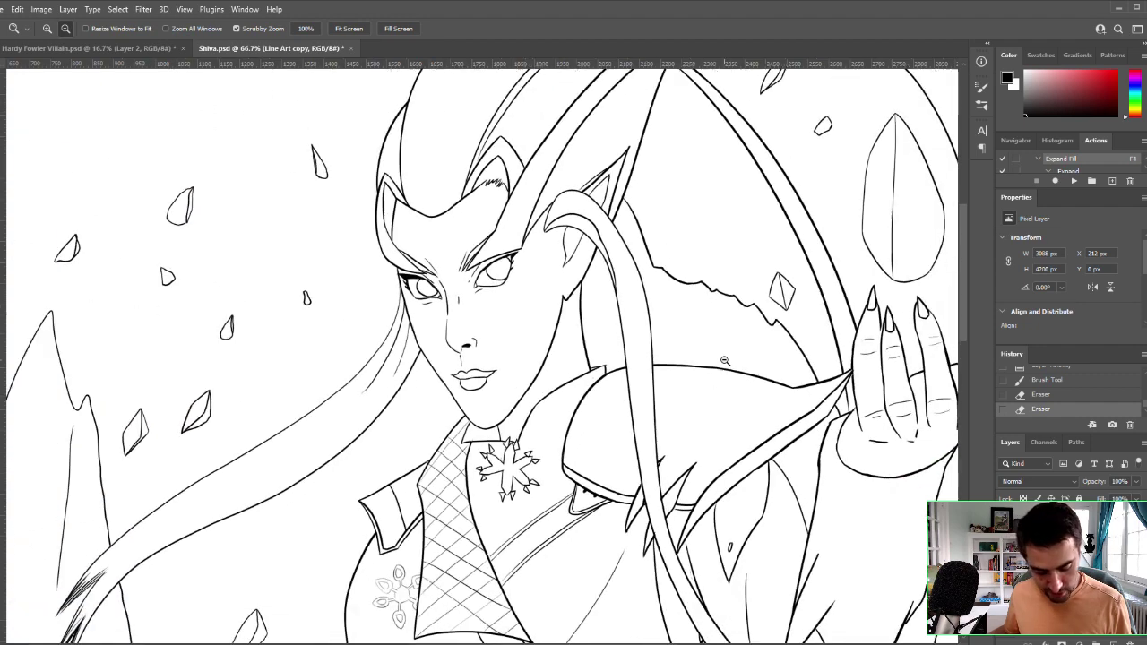
alt+click(706, 379)
alt+click(705, 379)
mouse_move(798, 419)
mouse_down()
mouse_move(731, 248)
mouse_move(681, 202)
mouse_move(688, 195)
mouse_up()
key(e)
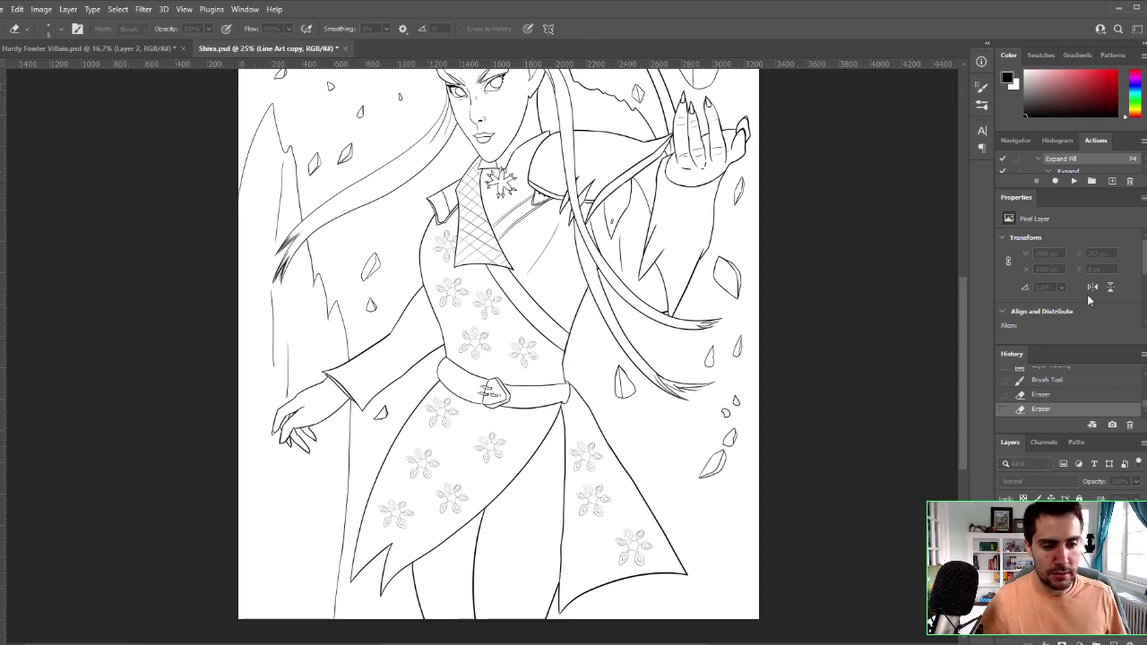
key(ctrl+j)
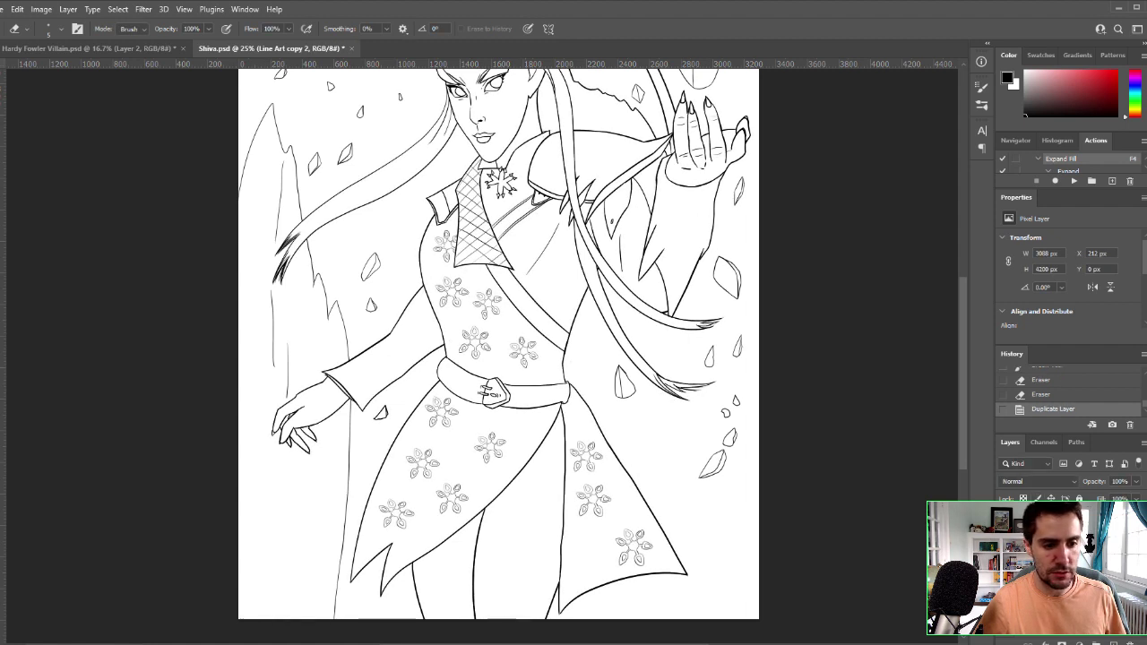
Step: Rename the Line Art copy layer and duplicate the Background Line Art layer
key(alt+bracketleft)
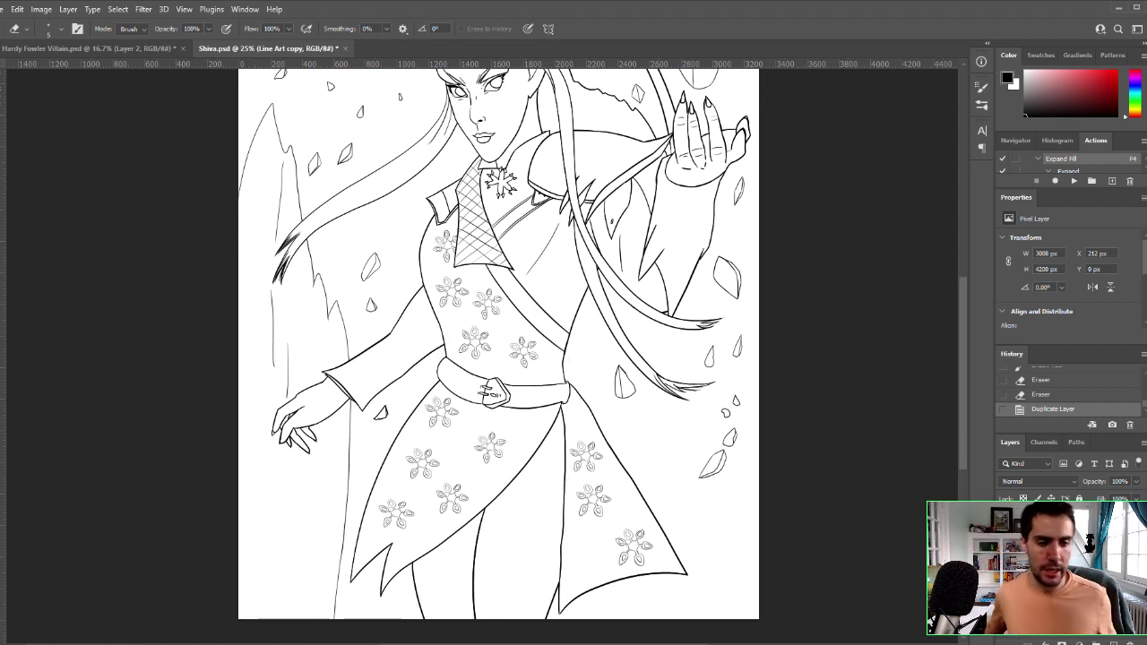
key(Return)
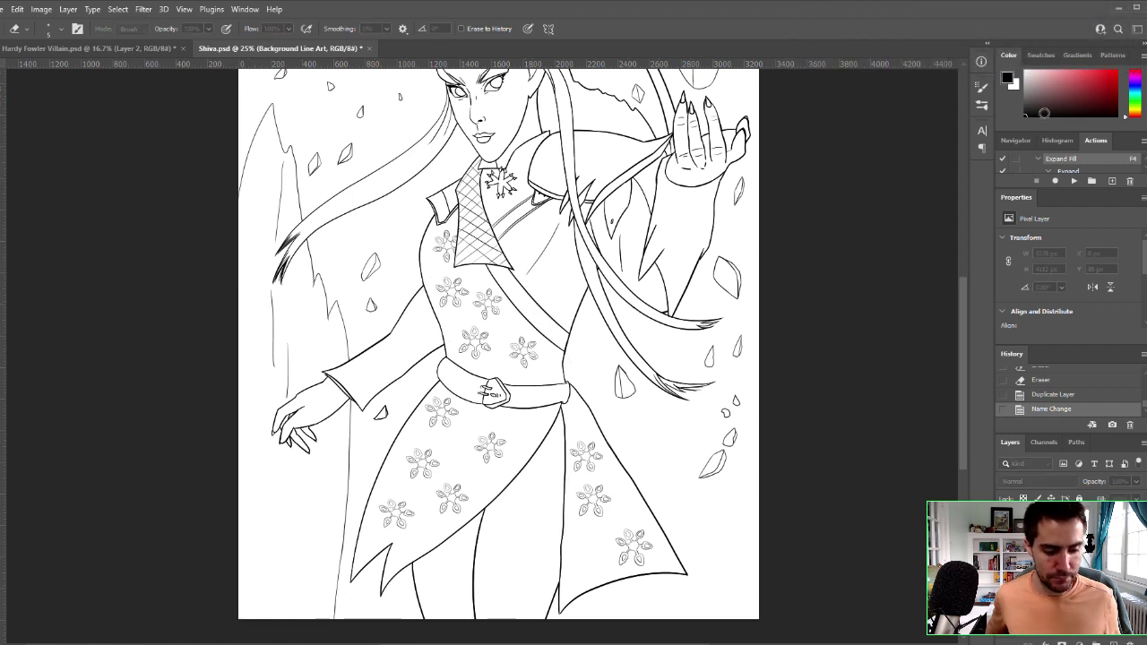
key(ctrl+j)
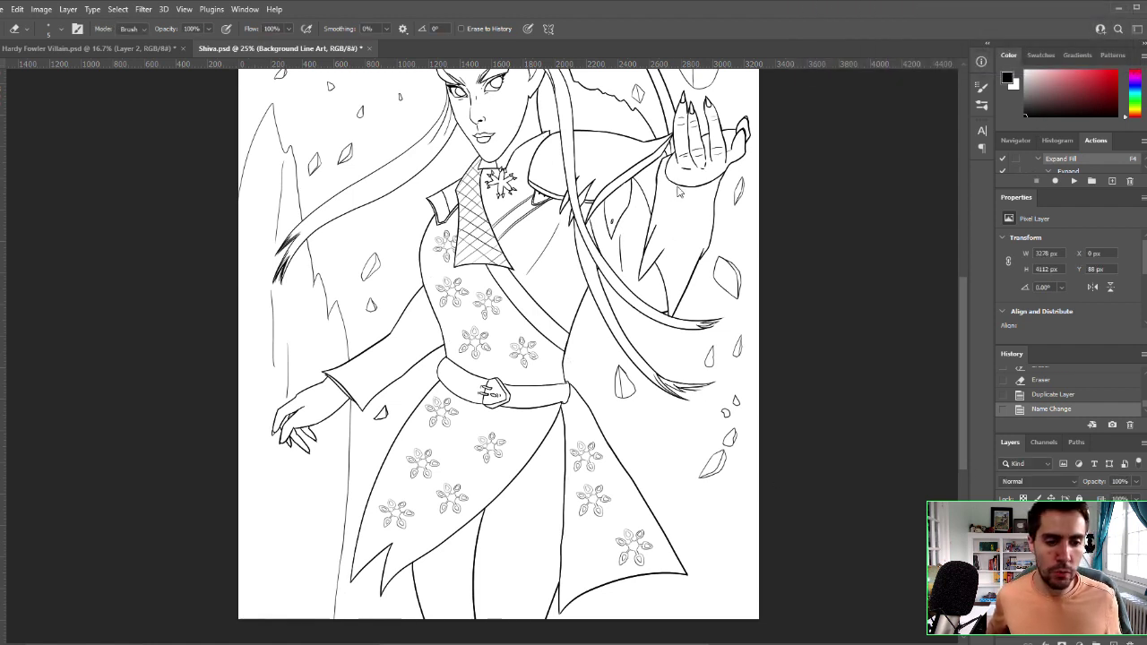
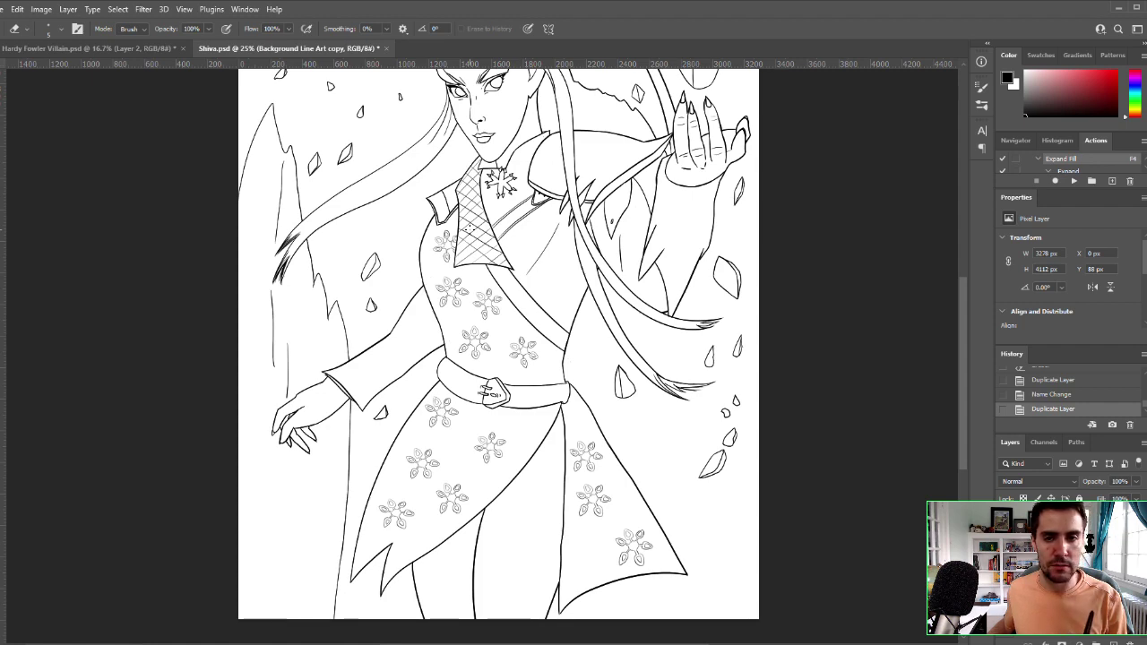
Step: Move the duplicated background line art layer up in the layer stack and rename the Background Line Art layer
key(z)
drag(641, 336, 649, 335)
click(649, 335)
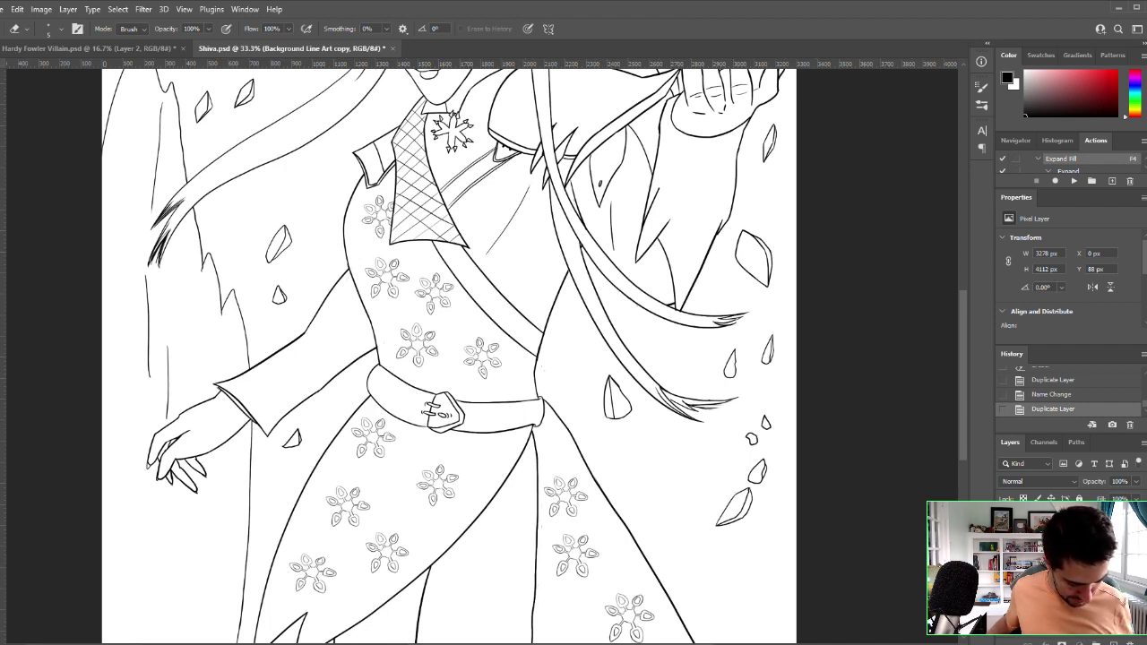
key(alt+[)
key(ctrl+])
key(alt+[)
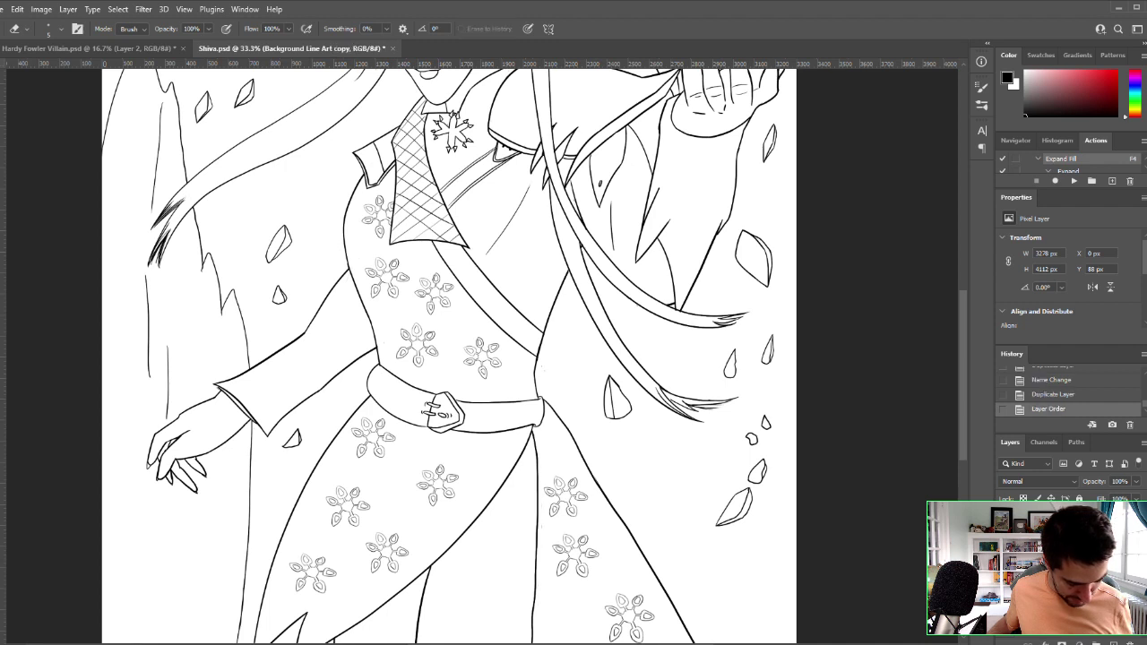
key(alt+bracketleft)
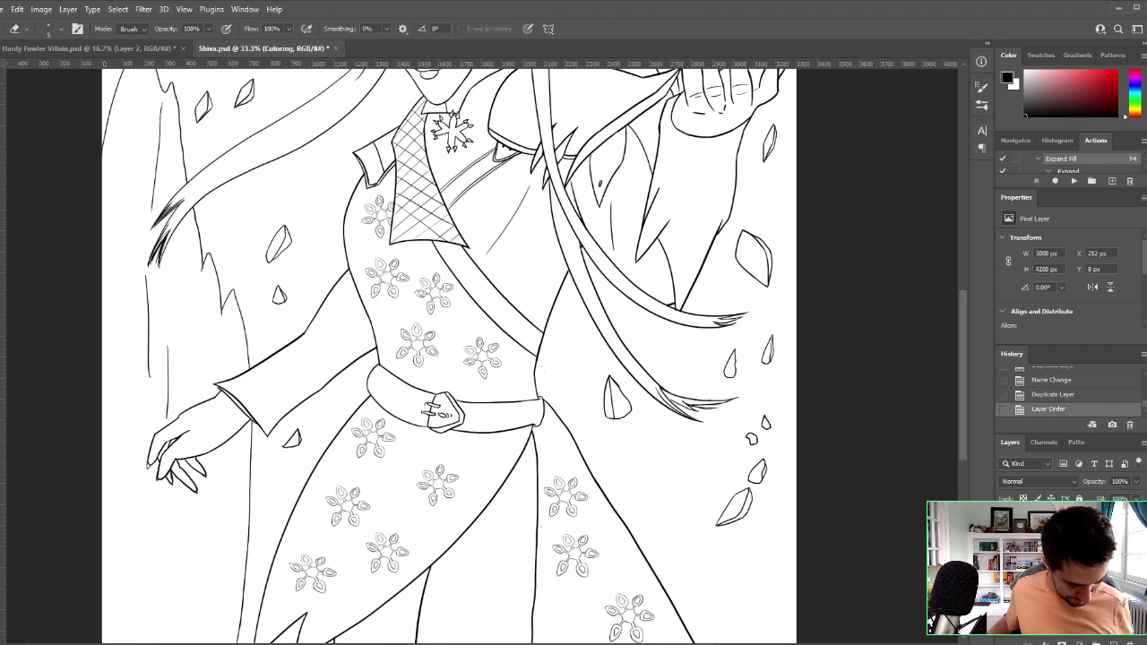
key(alt+bracketleft)
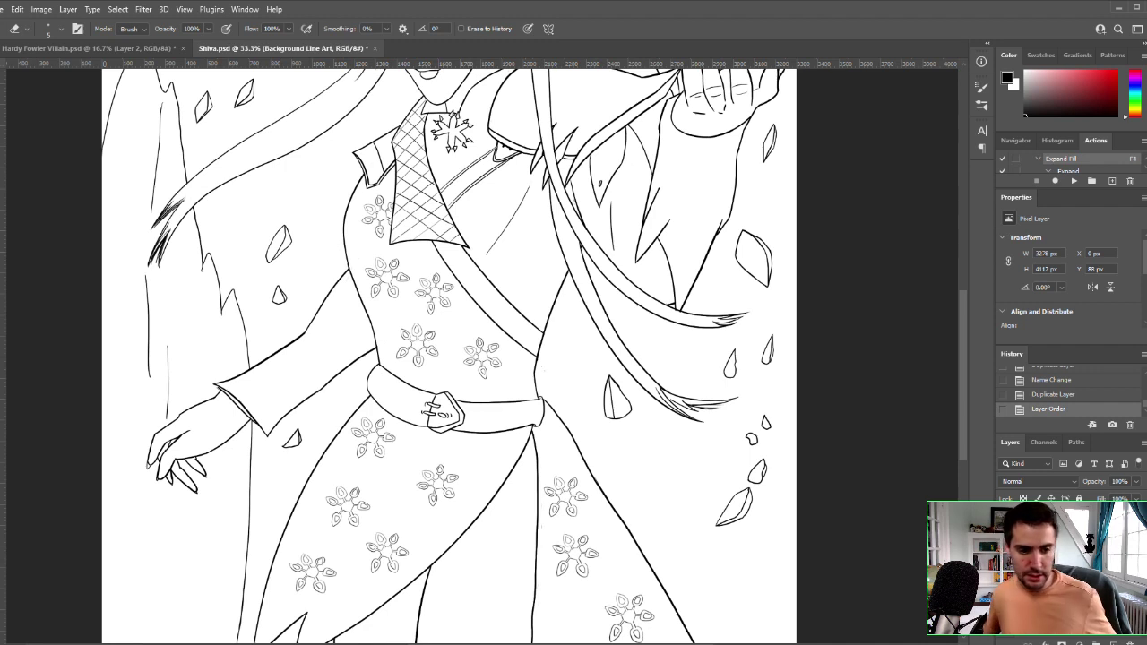
key(Return)
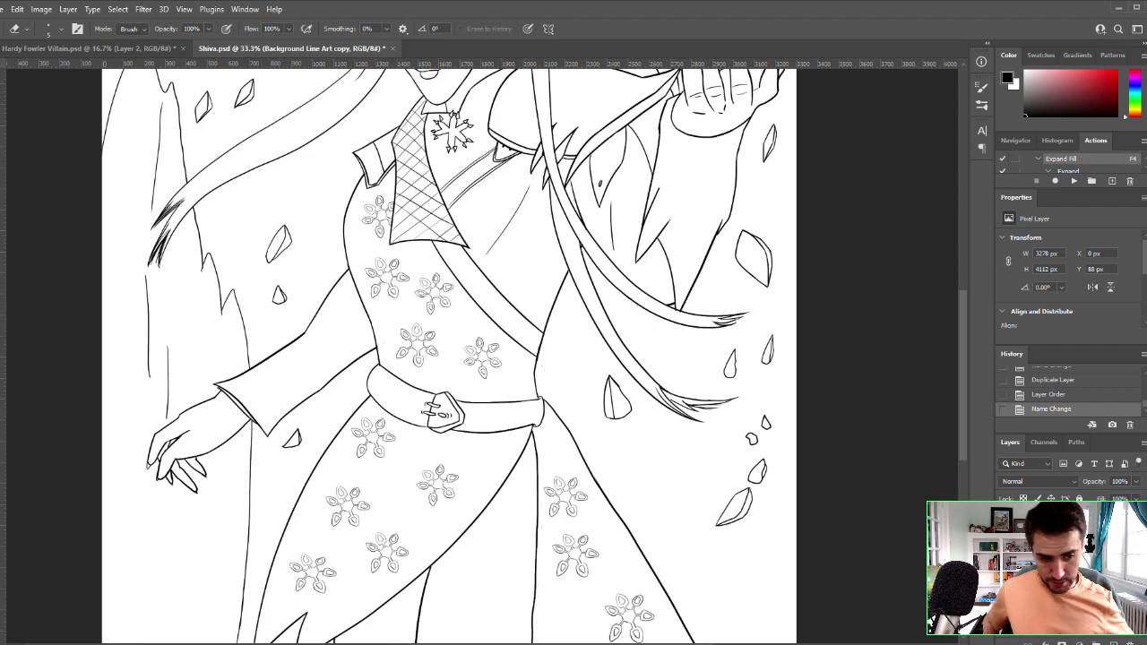
Step: Make the Coloring layer active and set the foreground colour to a light mint green
key(alt+[)
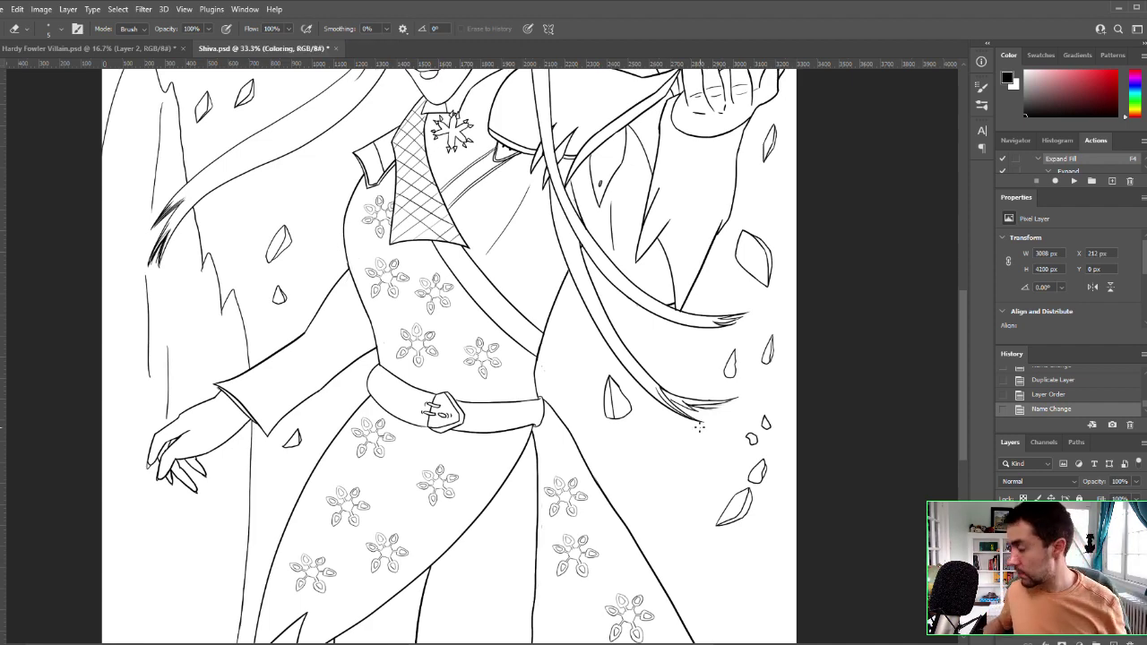
key(z)
alt+click(543, 332)
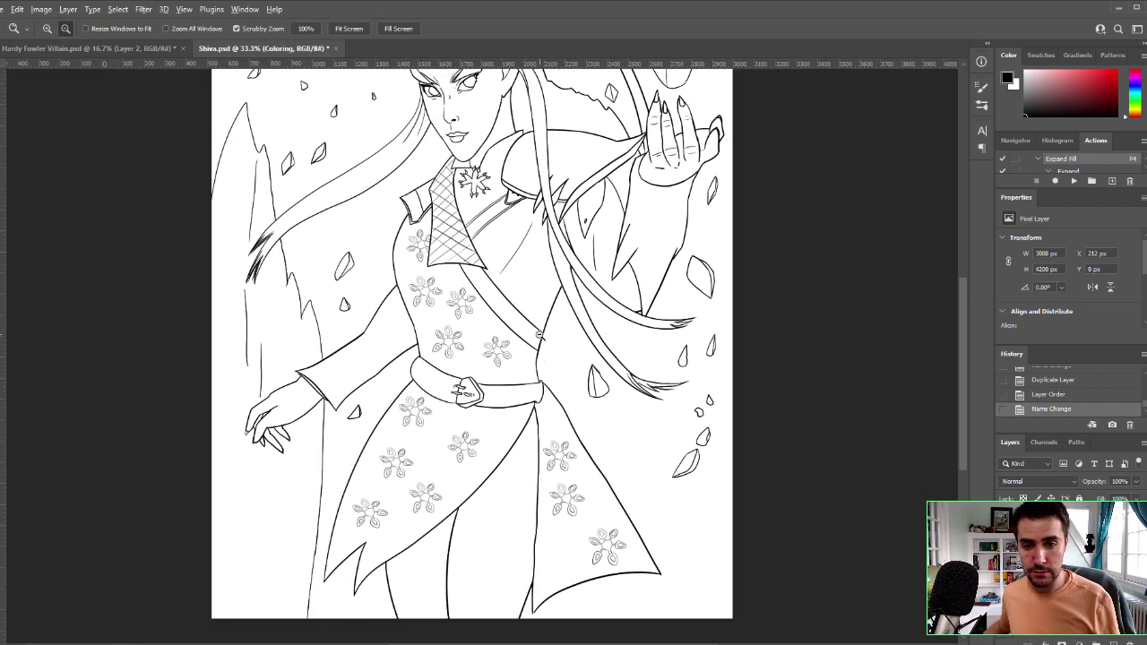
alt+click(544, 354)
alt+click(543, 354)
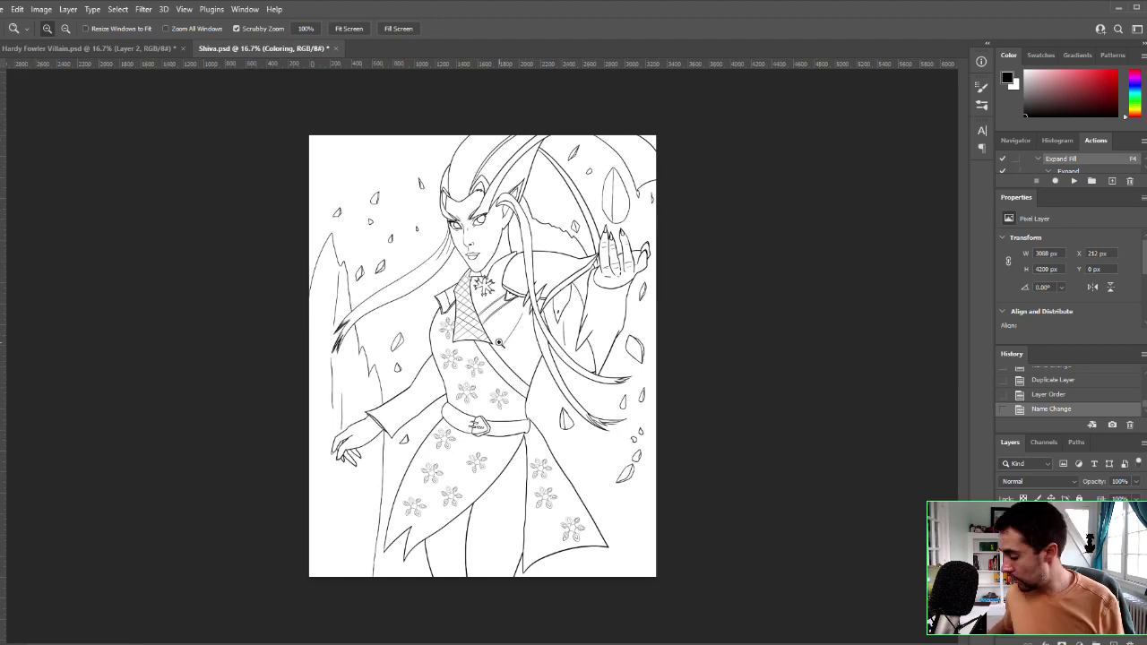
click(479, 373)
click(548, 349)
key(b)
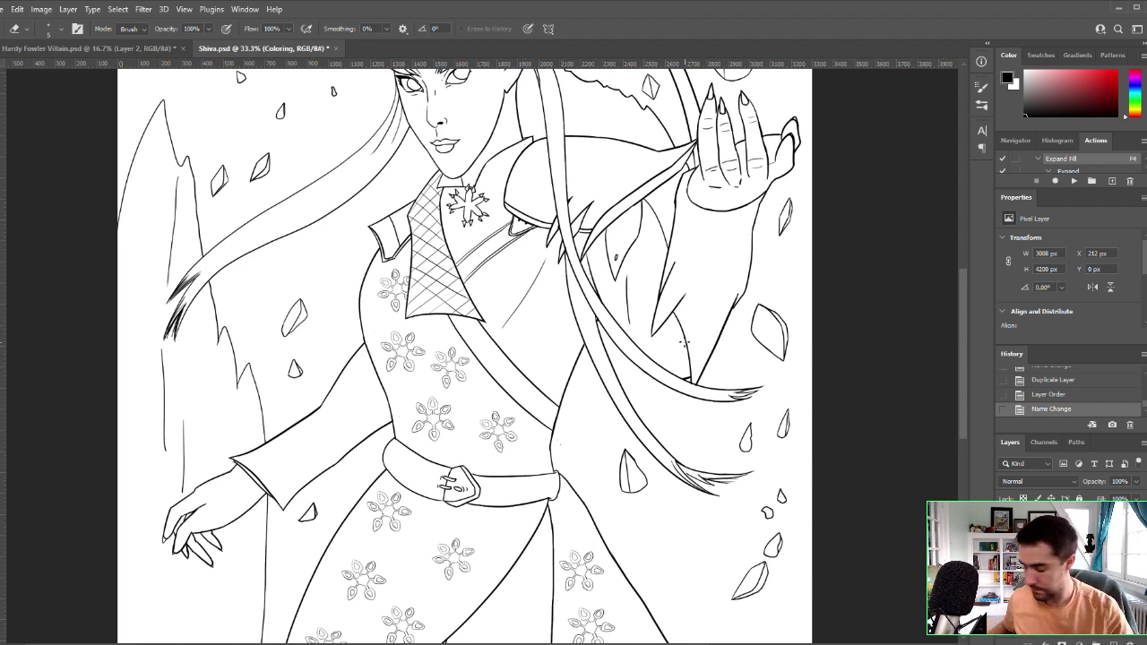
key(ctrl+space)
ctrl+click(688, 359)
drag(592, 324, 641, 505)
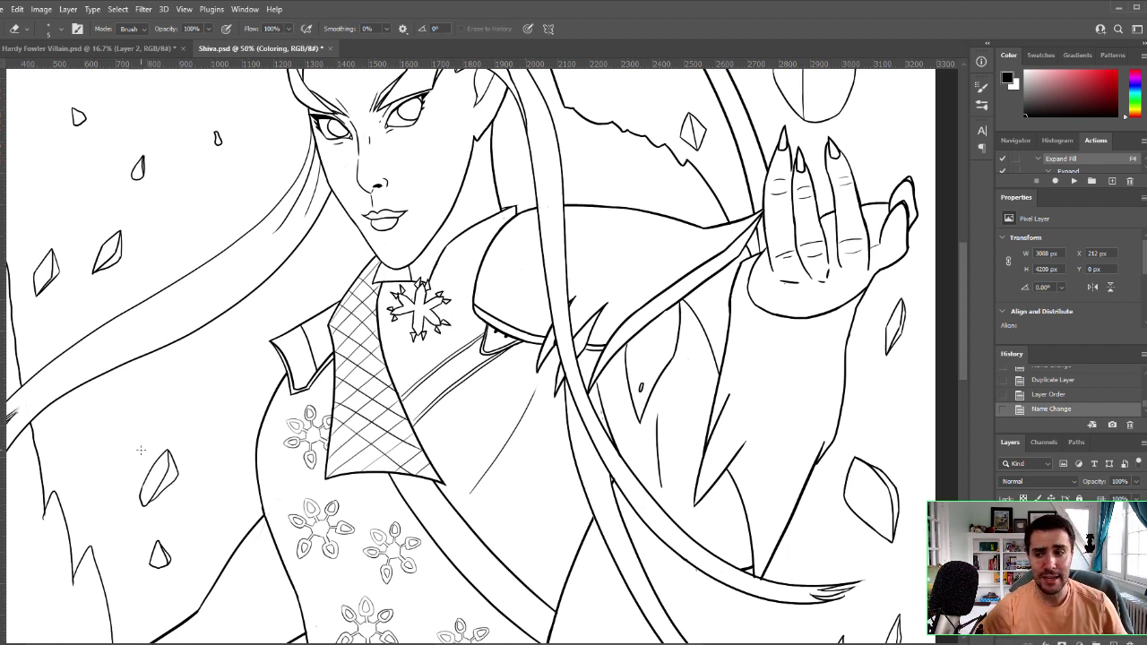
key(i)
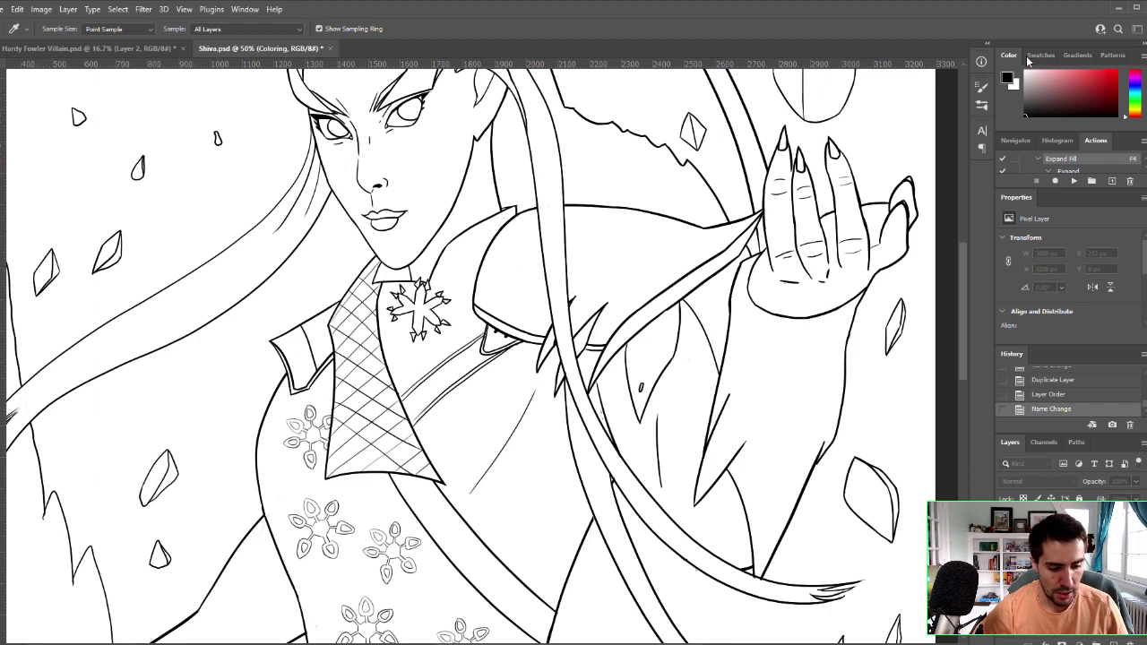
key(Return)
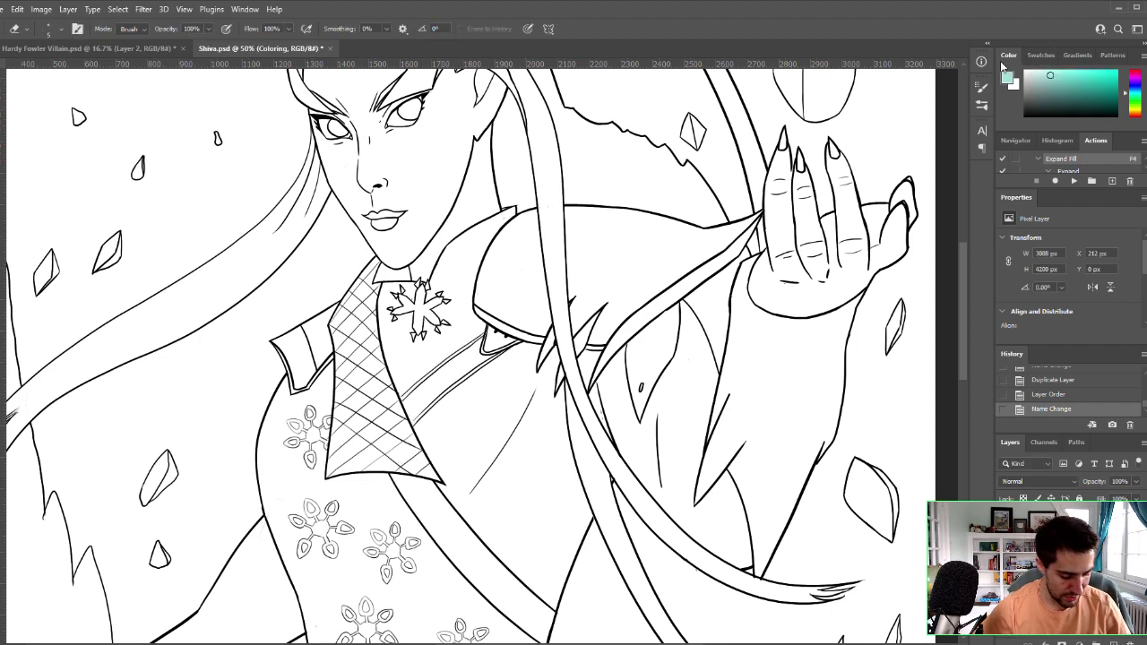
Step: Test the light mint brush colour on the character's cheek and undo the stroke
ctrl+click(602, 393)
drag(639, 278, 676, 459)
ctrl+alt+click(683, 440)
ctrl+alt+click(681, 443)
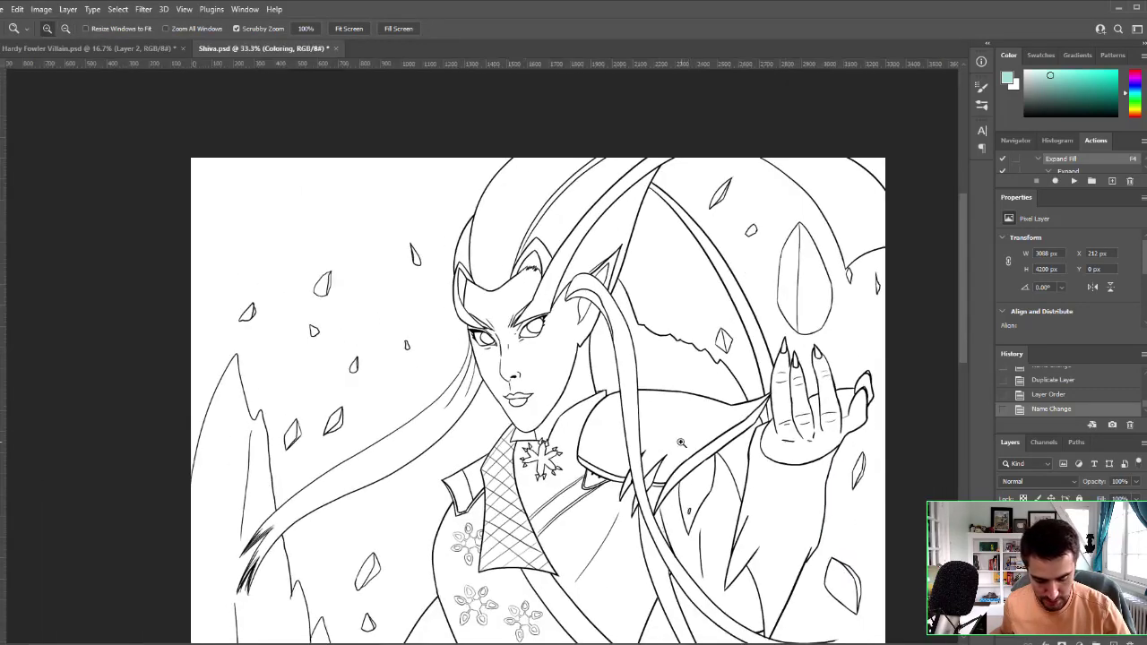
key(e)
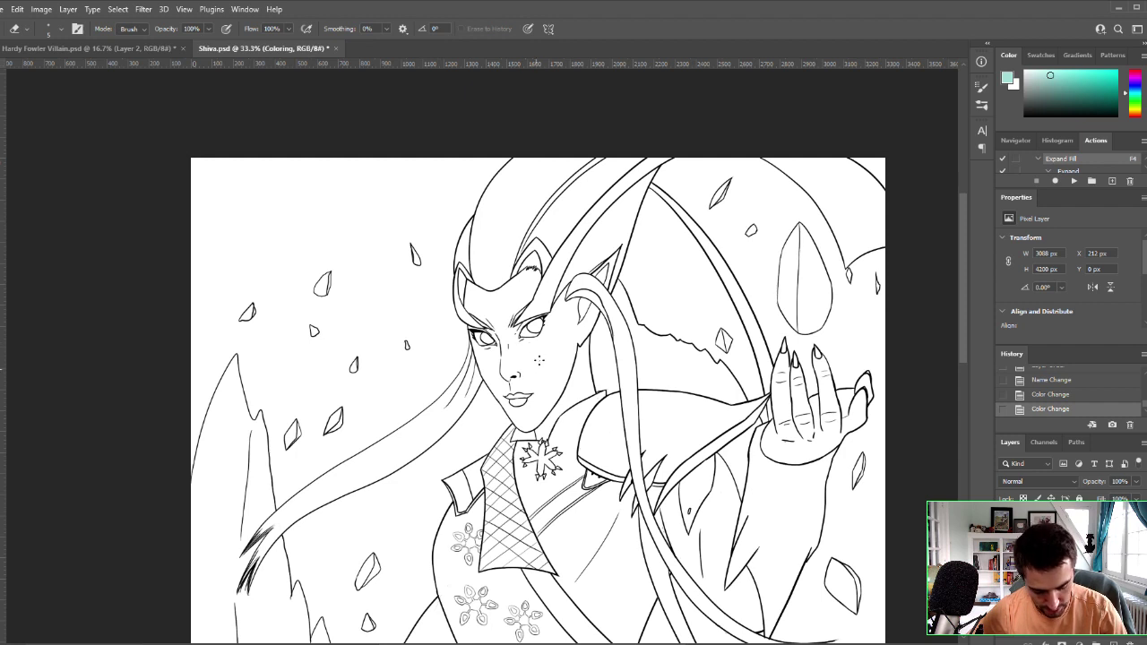
click(539, 358)
key(b)
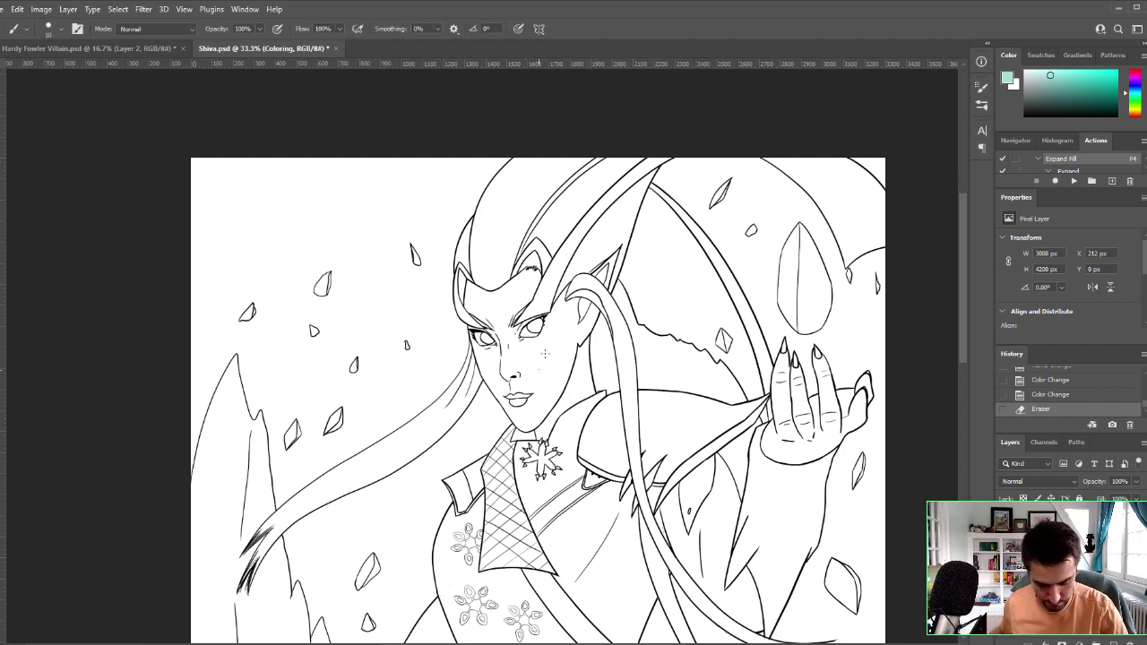
mouse_move(542, 363)
mouse_down()
mouse_move(551, 332)
mouse_move(539, 361)
mouse_up()
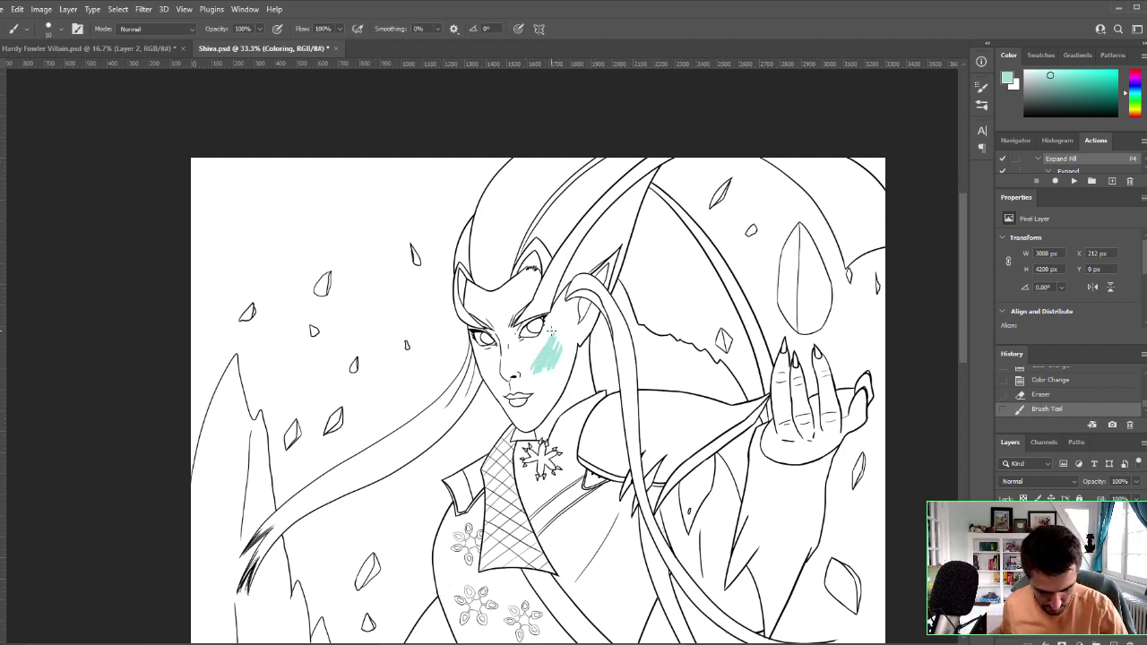
key(ctrl+z)
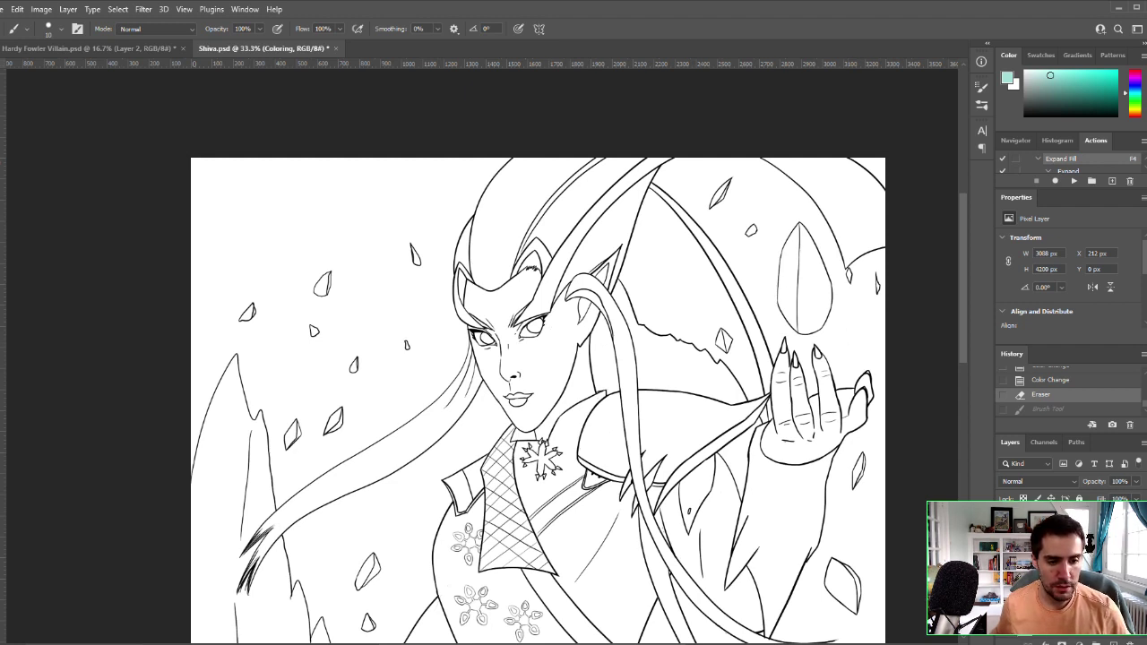
Step: Select Layer 4 and add a new empty layer
click(1066, 574)
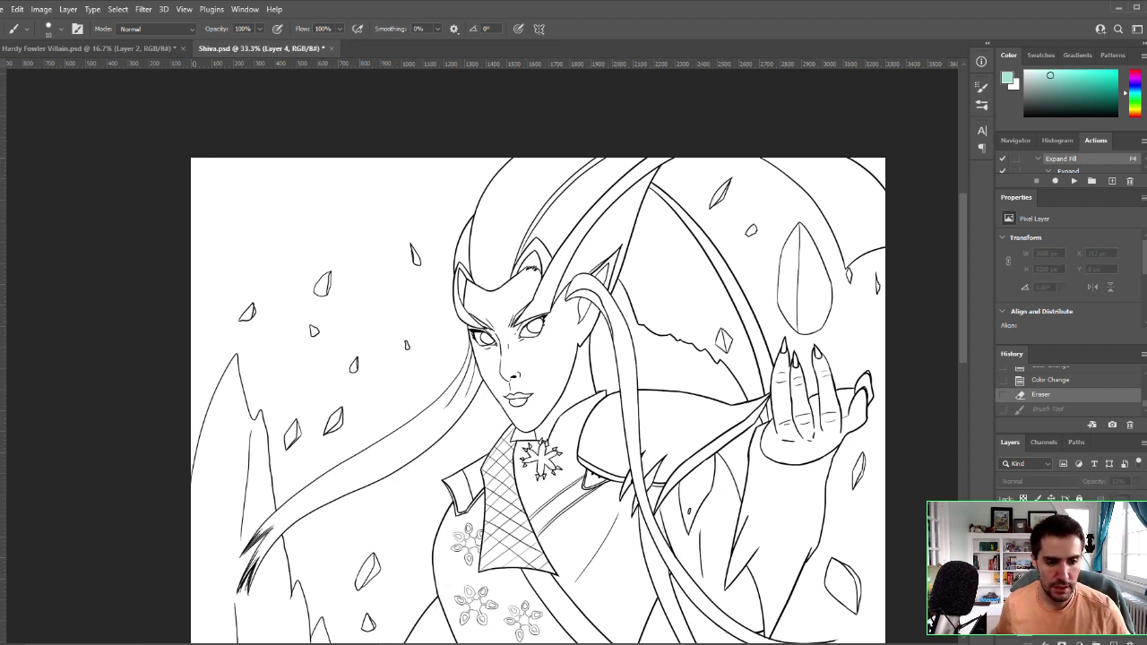
click(1067, 591)
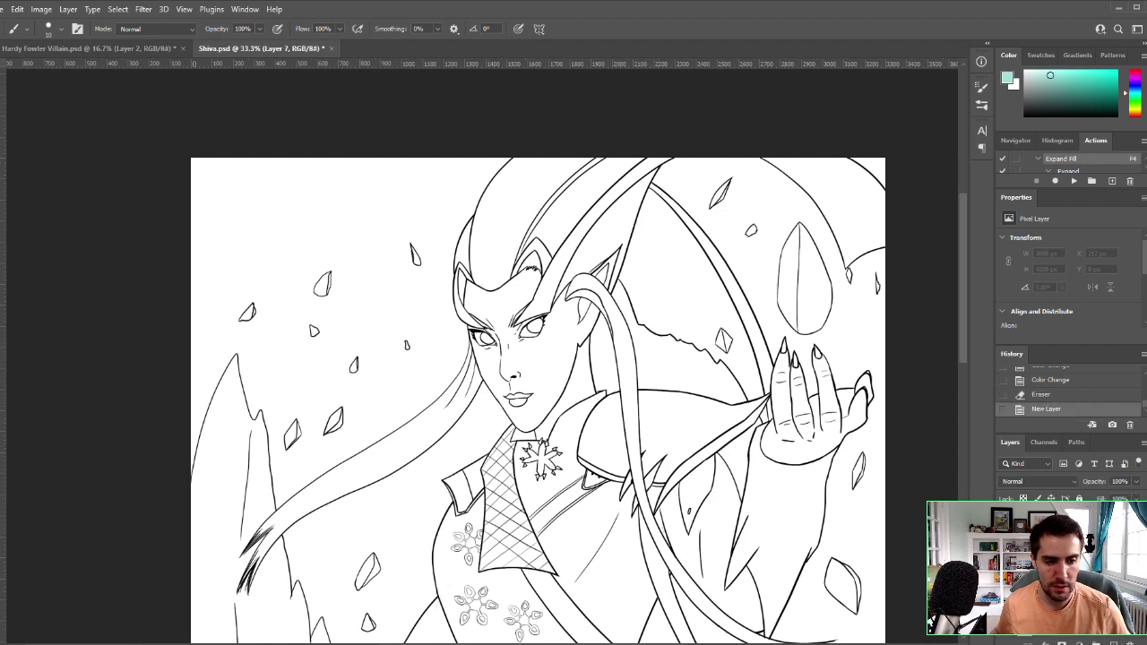
key(z)
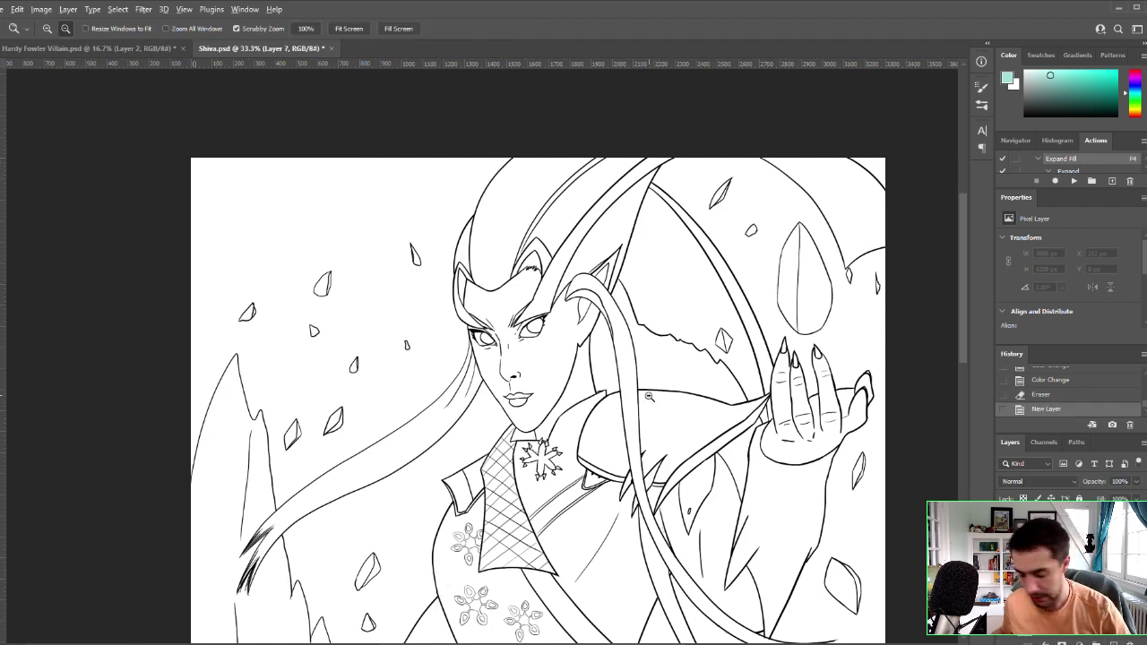
alt+click(651, 429)
alt+click(653, 430)
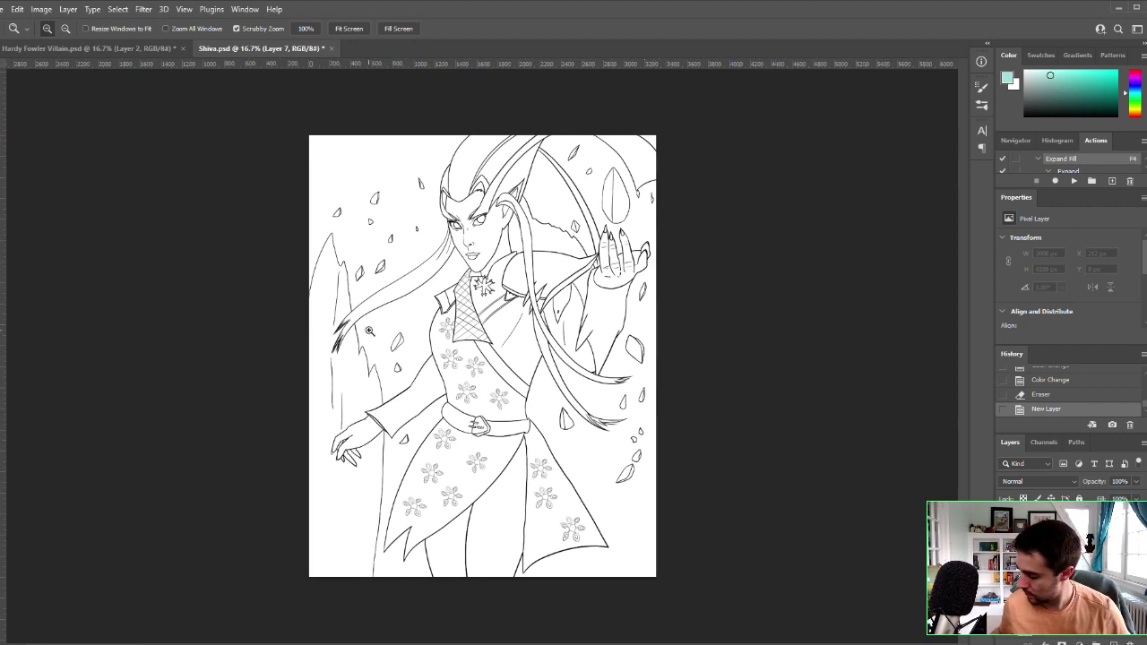
Step: Set the foreground colour to bright red and fill the new layer with it
key(i)
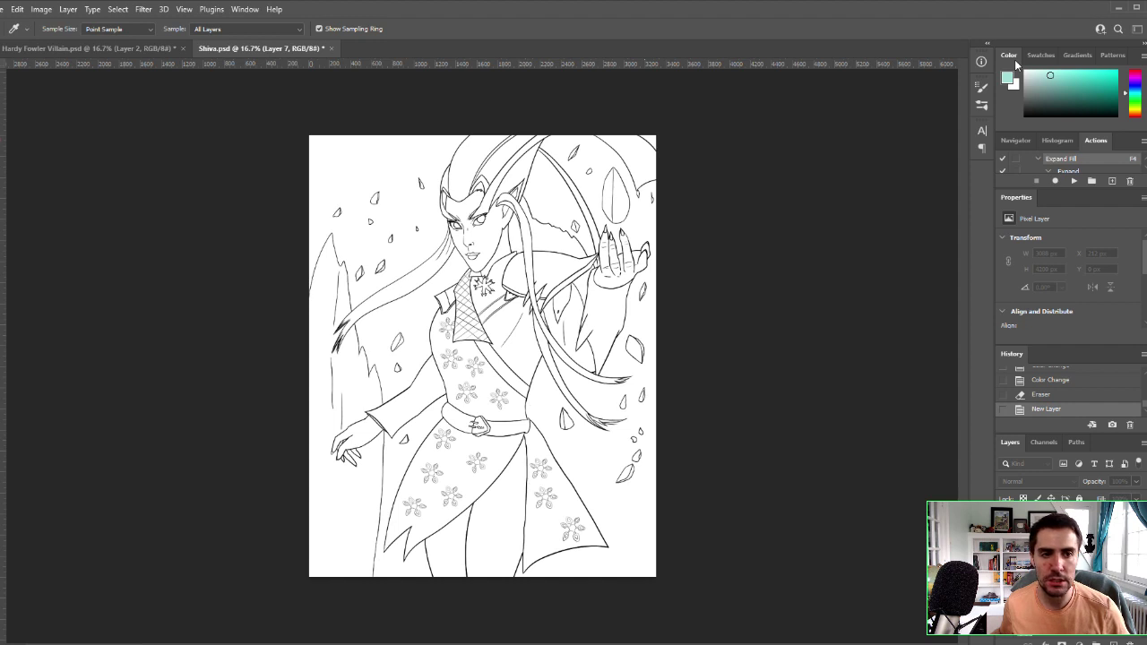
key(Return)
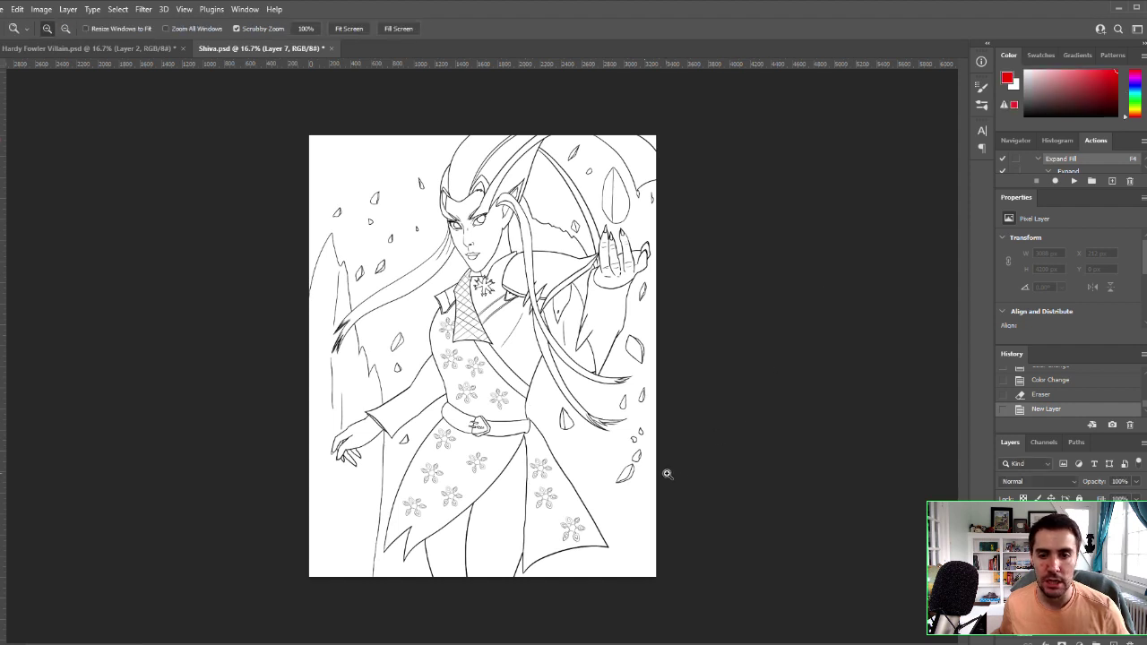
key(b)
click(622, 509)
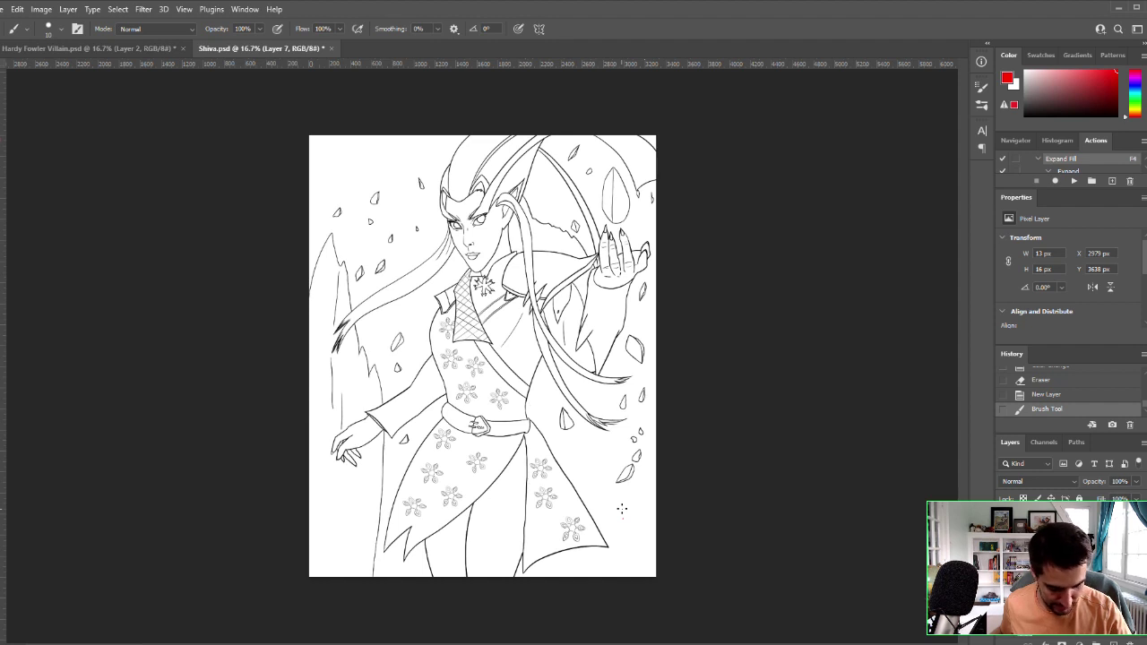
key(F4)
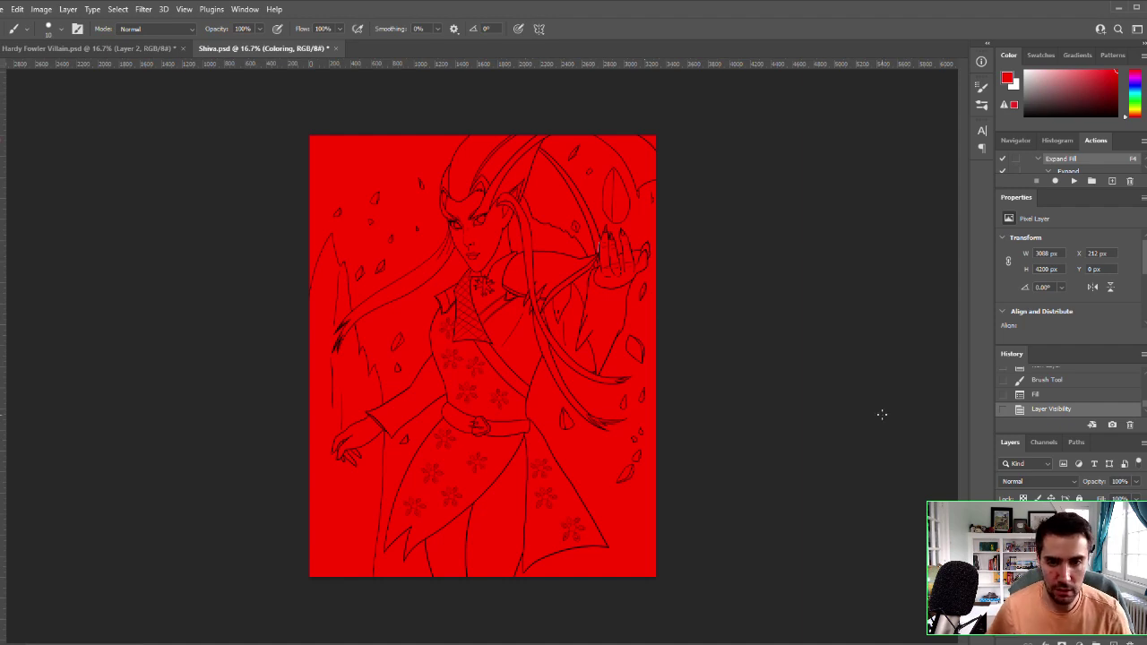
Step: Try to cover the white gap beside the raised hand's outer finger with a red brush stroke on the red-filled Layer 7
scroll(633, 331, up, 4)
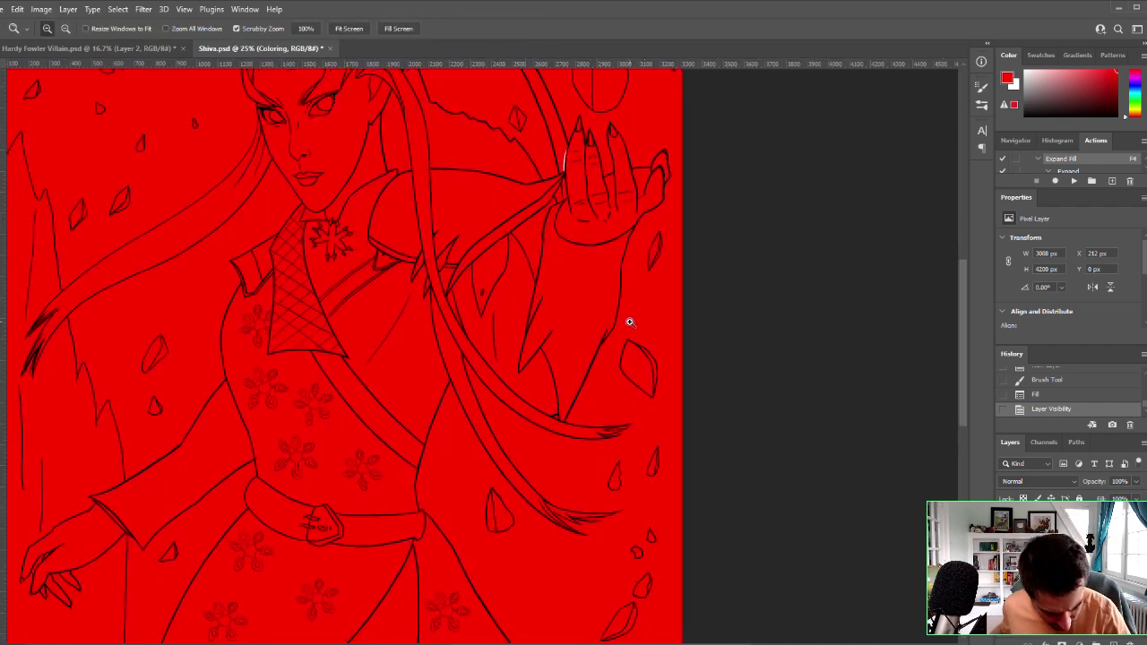
drag(614, 263, 675, 476)
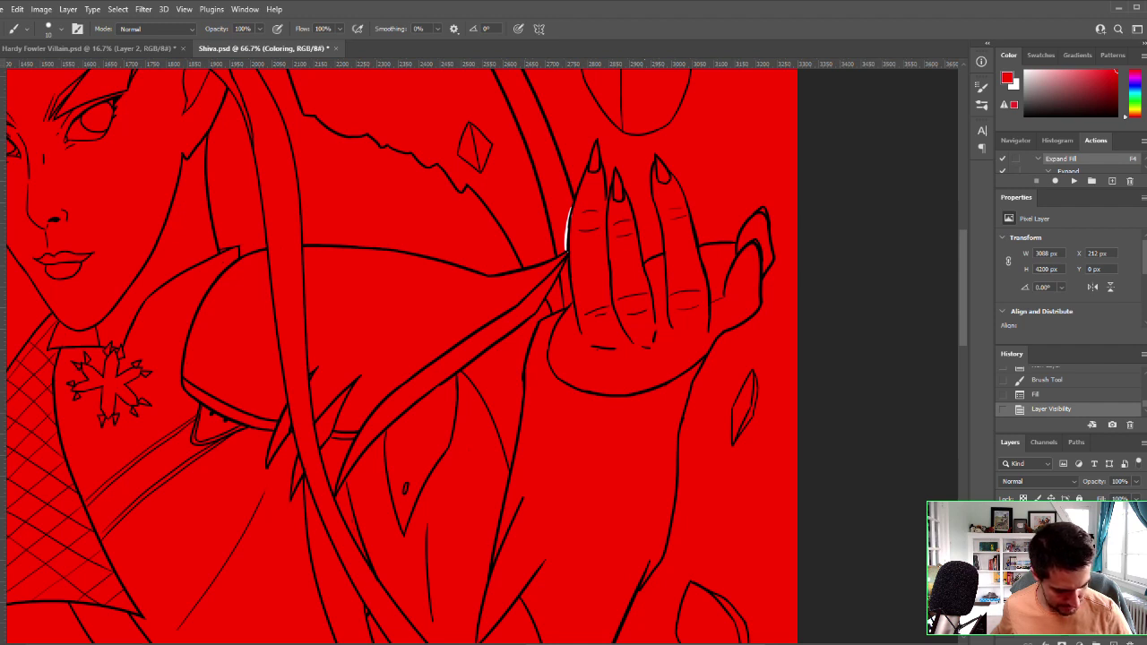
key(alt+[)
drag(566, 240, 565, 218)
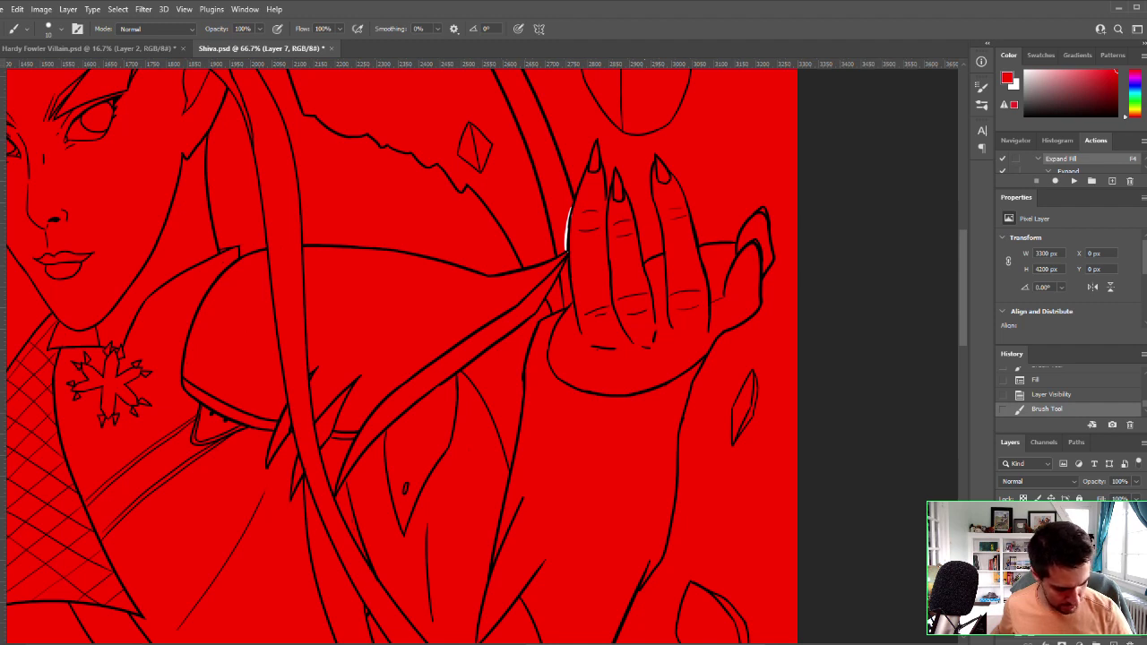
Step: Make the Coloring layer active in place of the red-filled Layer 7
key(alt+])
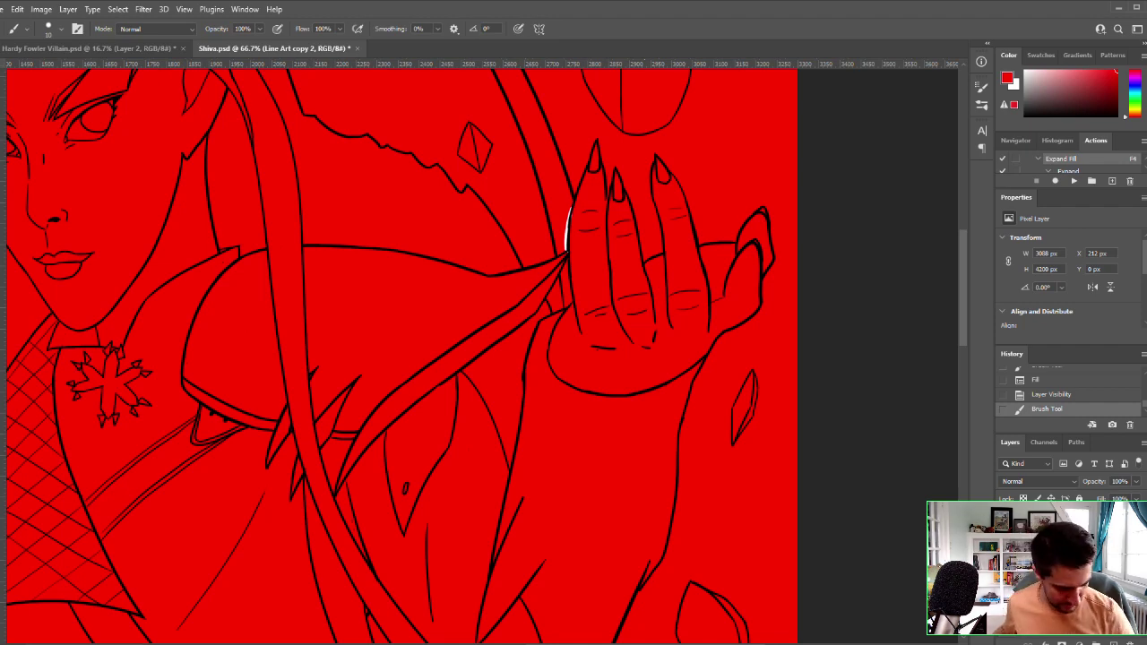
key(alt+[)
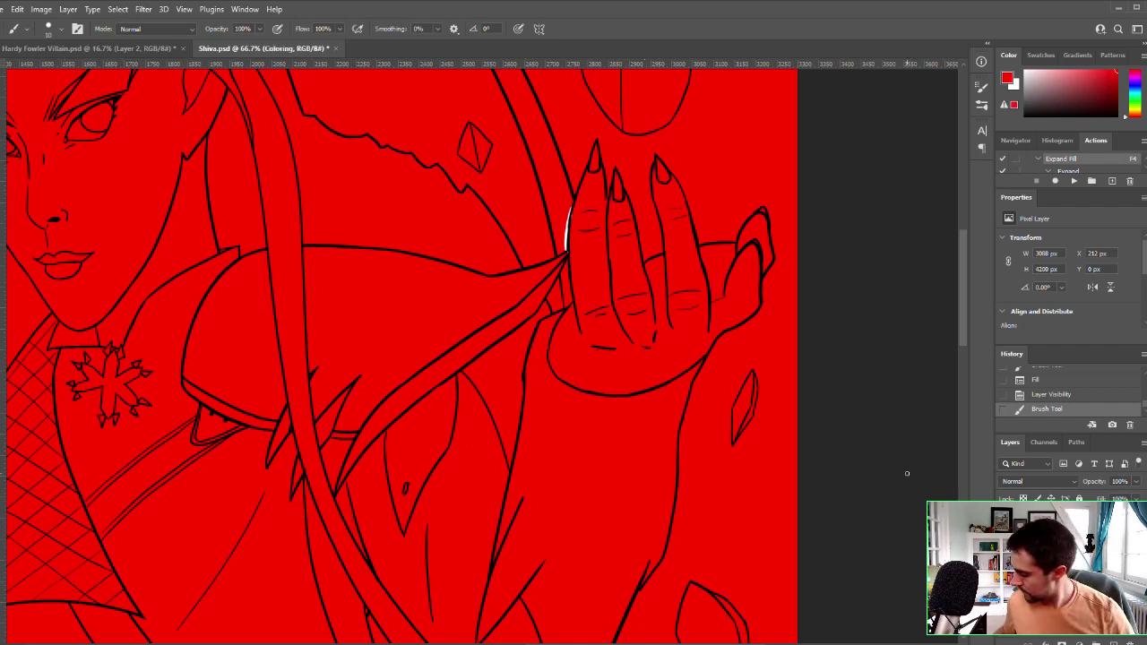
key(z)
alt+click(632, 461)
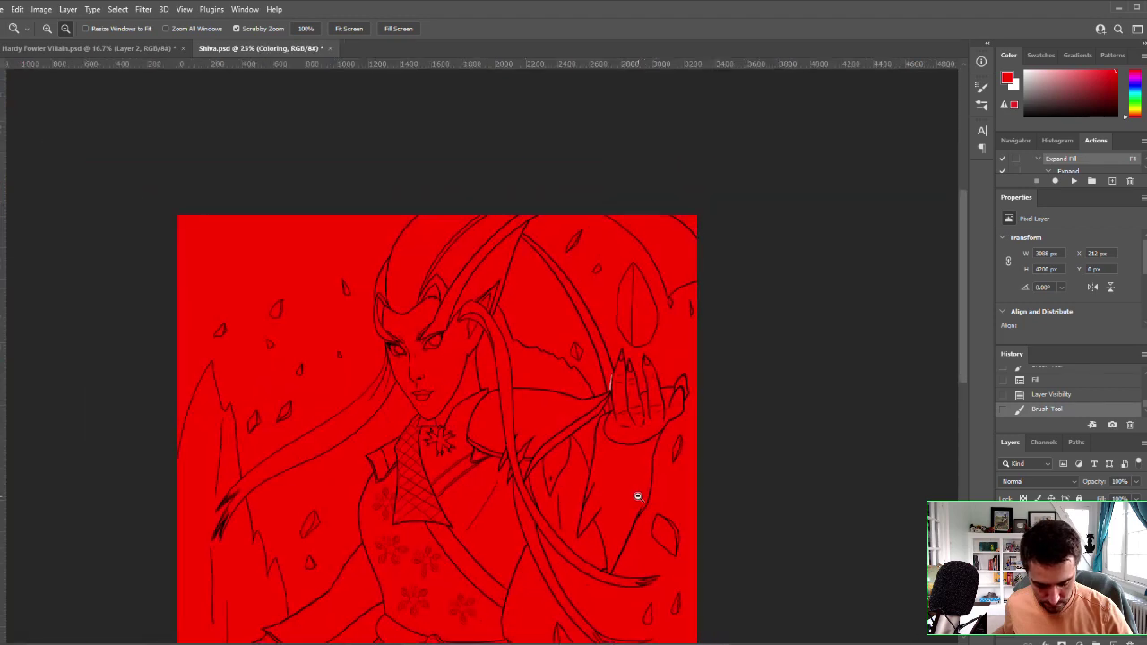
alt+click(637, 497)
key(b)
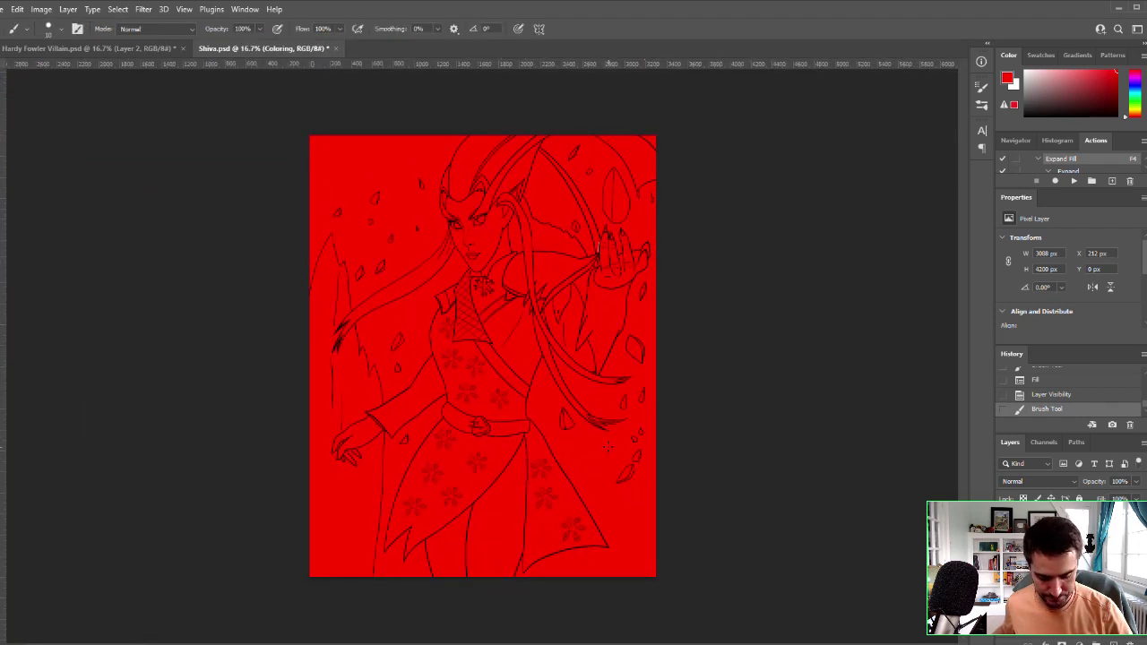
click(582, 440)
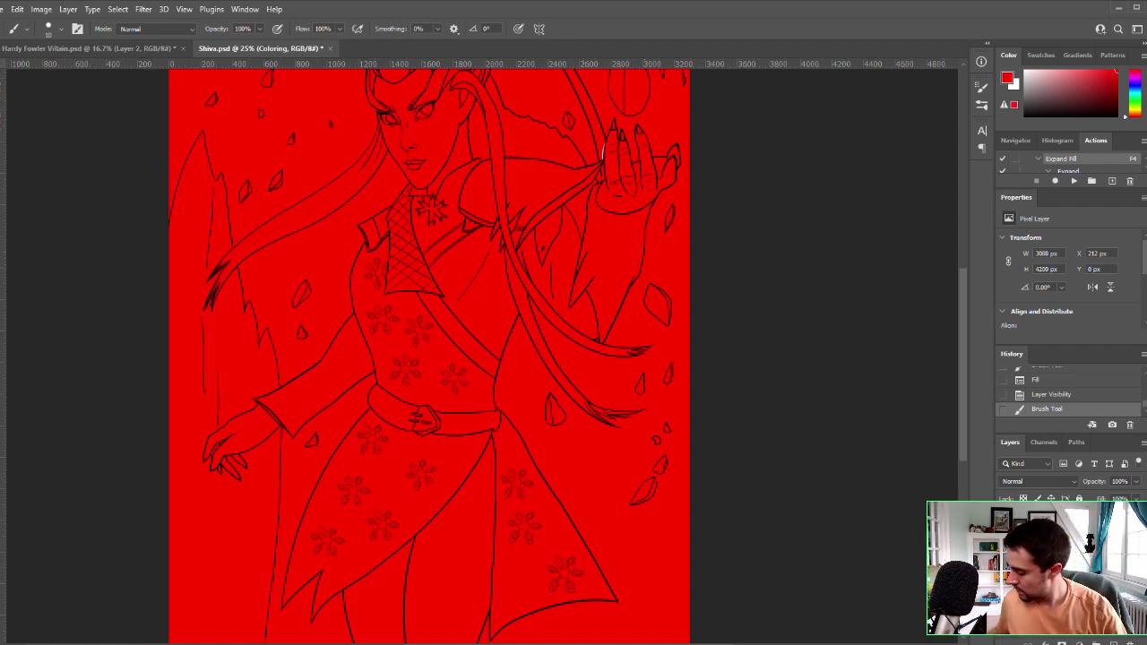
Step: Set a light blue foreground colour and select the face's skin area with the Magic Wand
key(w)
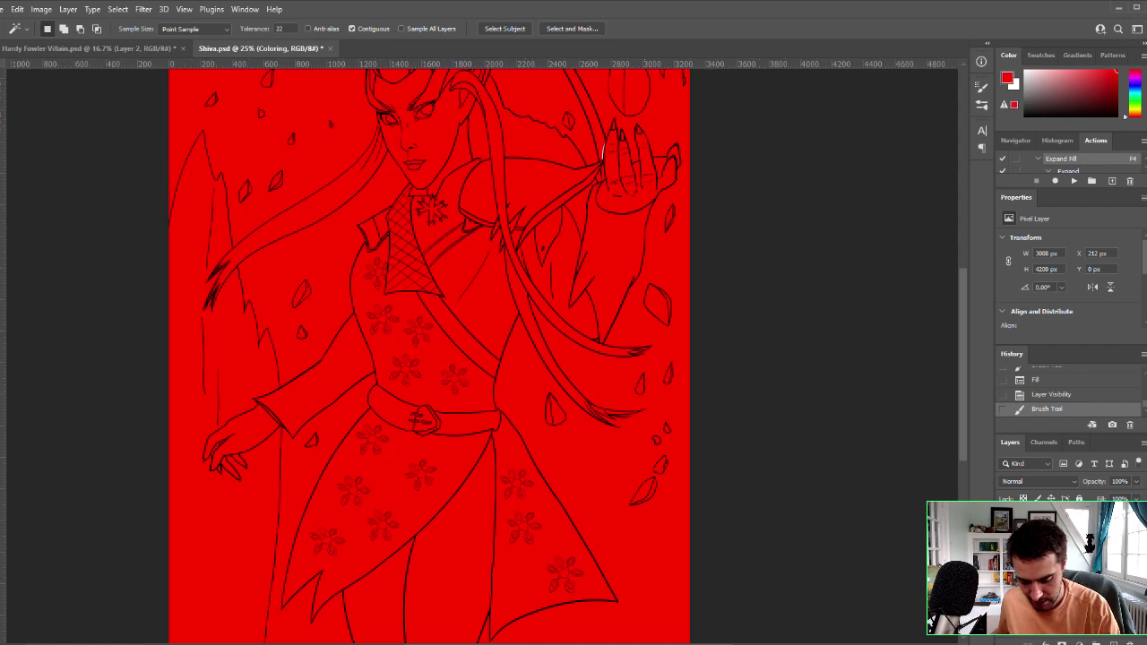
key(i)
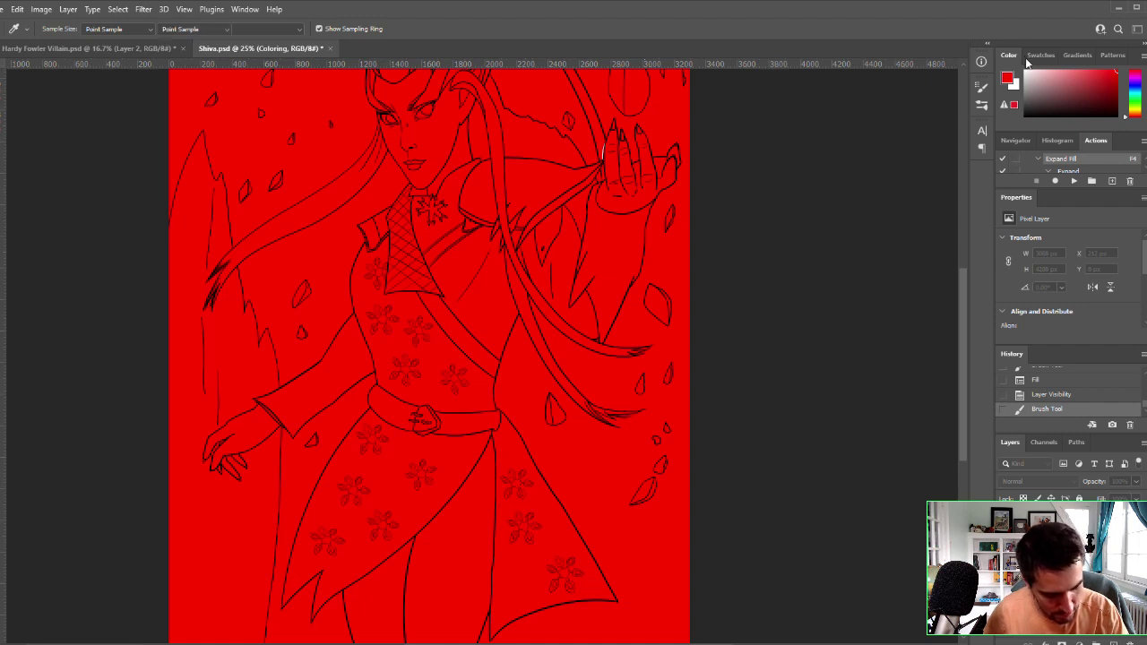
key(x)
key(w)
ctrl+click(595, 255)
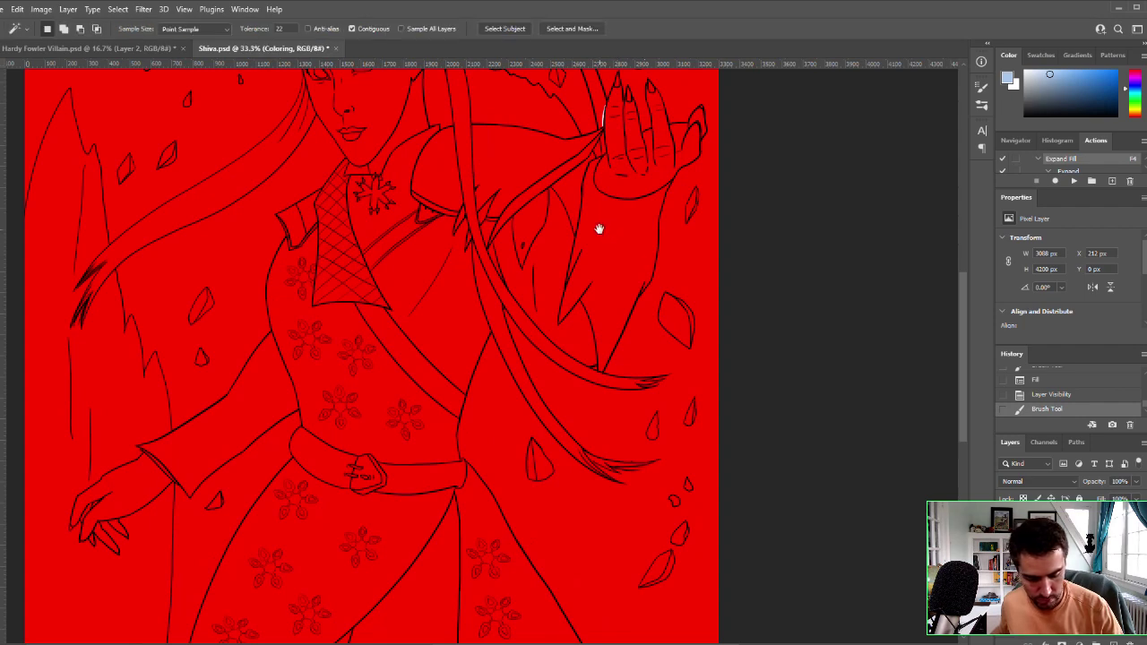
drag(598, 229, 678, 379)
click(458, 254)
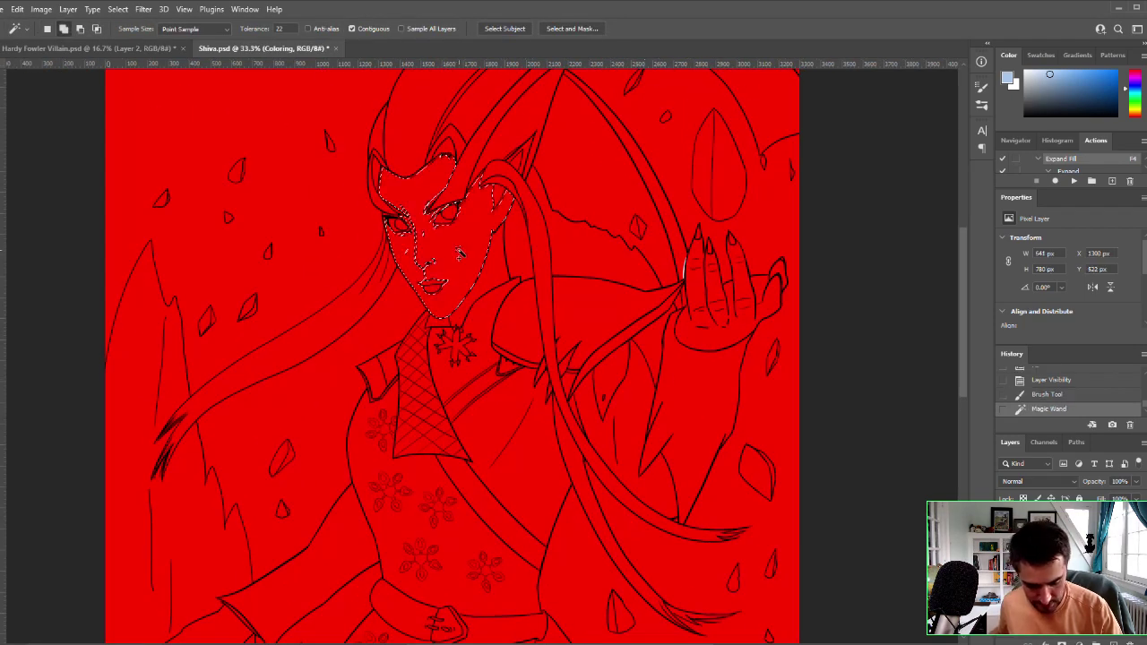
Step: Try the light blue on the face with the Expand Fill action and undo back to the original face selection
key(F4)
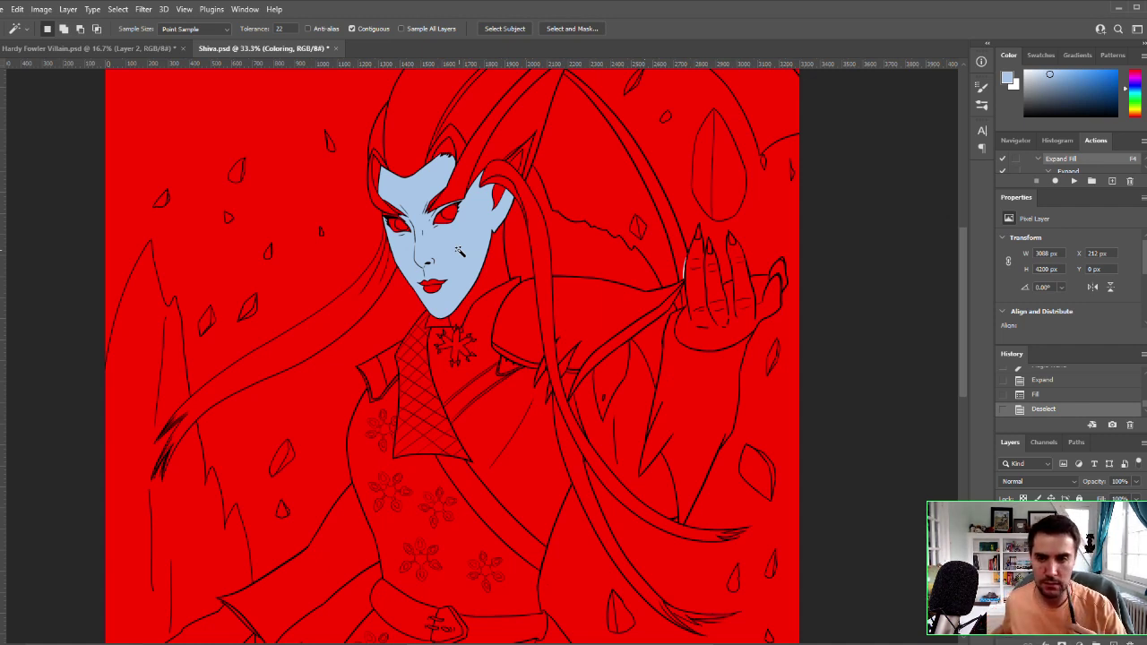
key(ctrl+z)
key(ctrl+z)
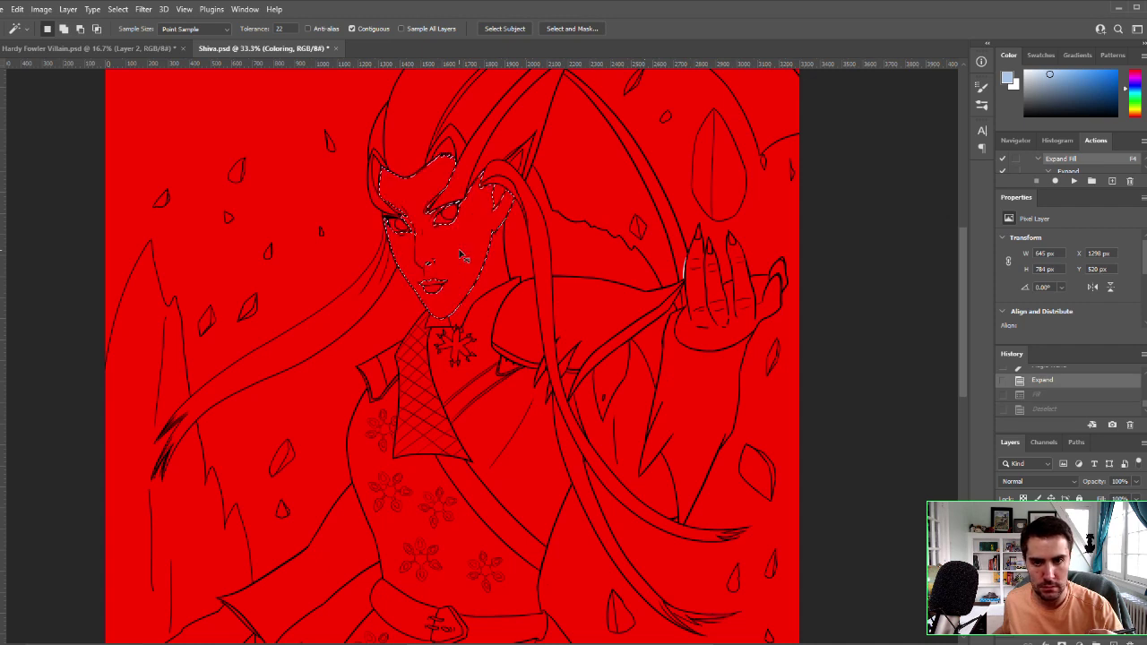
click(463, 257)
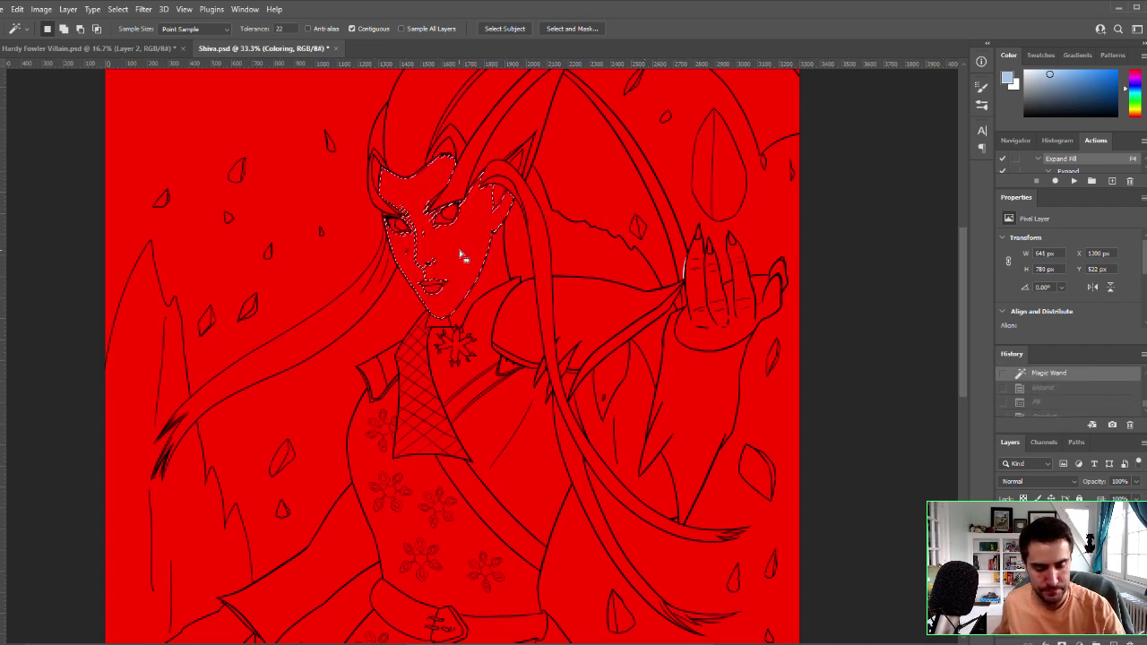
Step: Set a paler blue foreground colour and apply it to the selected face and the neck with the Expand Fill action
click(1045, 79)
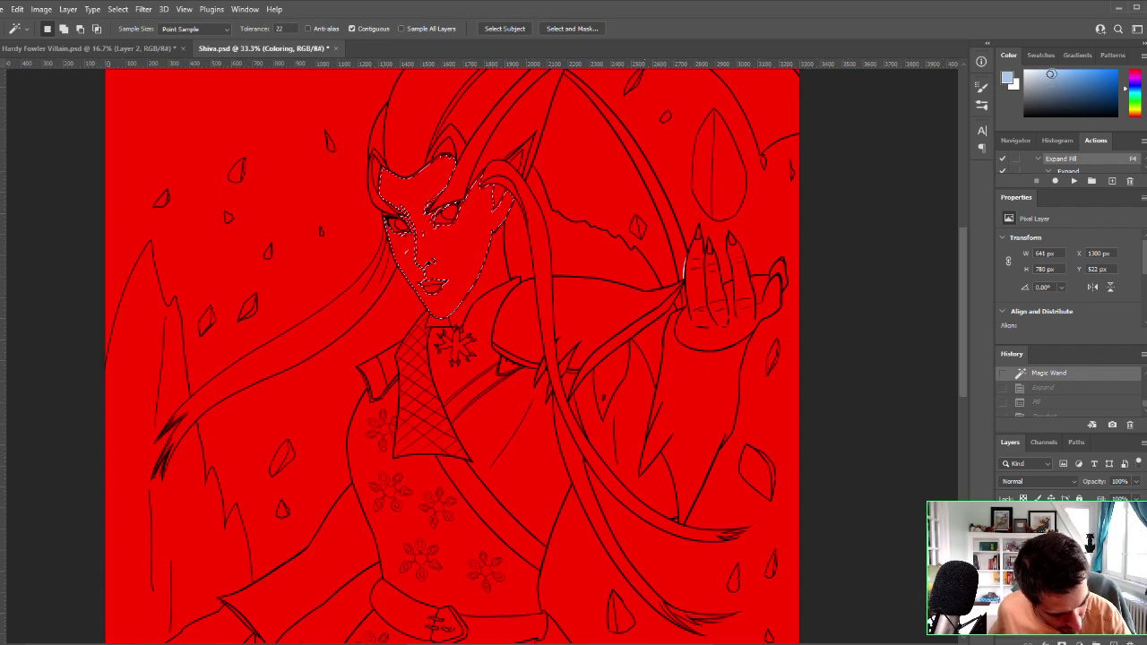
click(1051, 75)
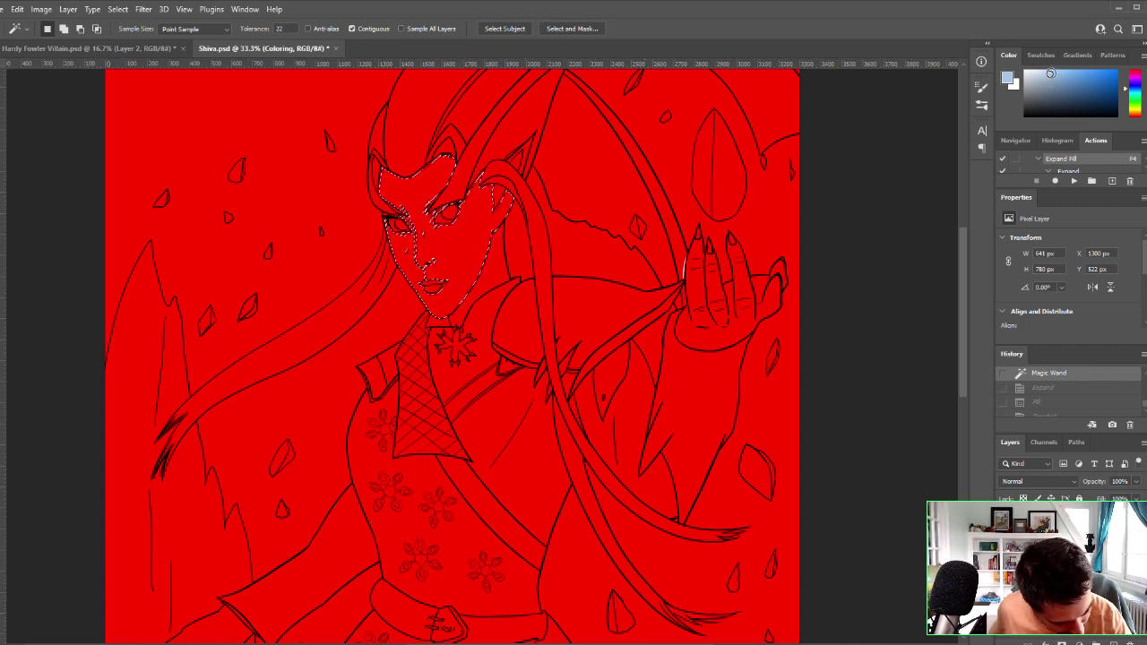
click(1045, 70)
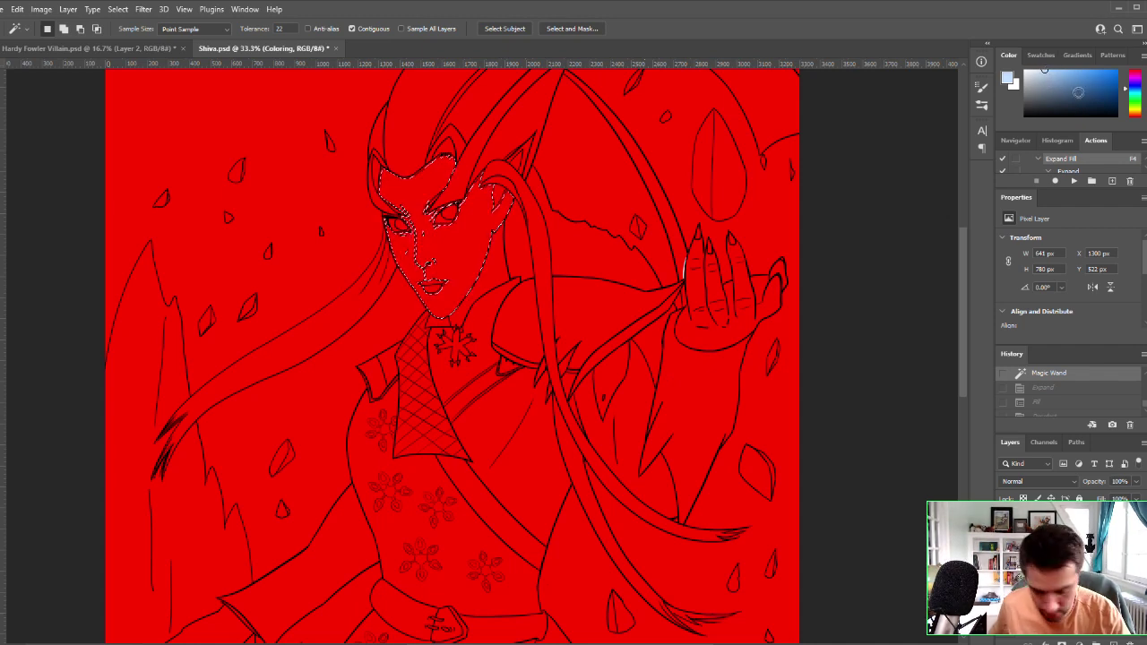
key(F4)
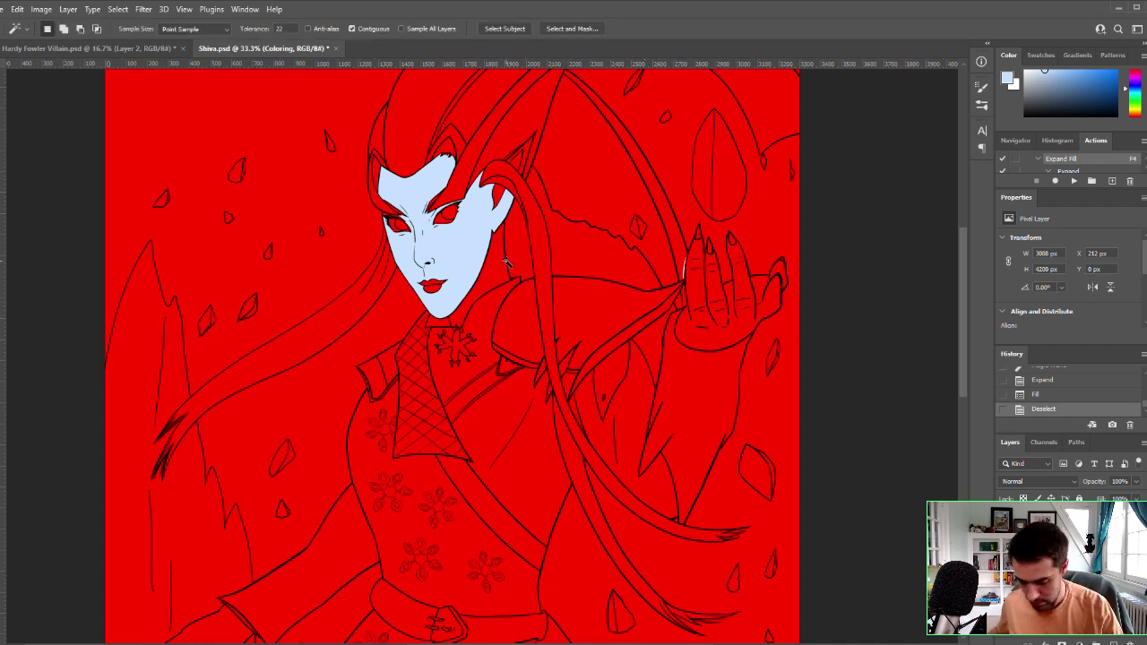
click(498, 262)
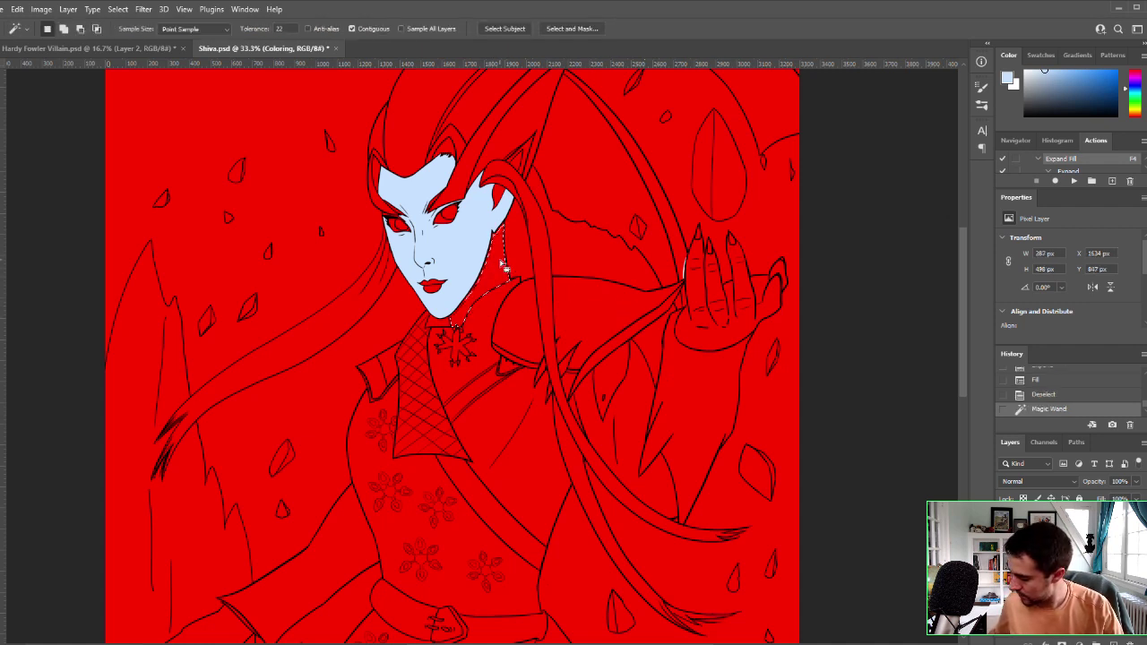
key(F4)
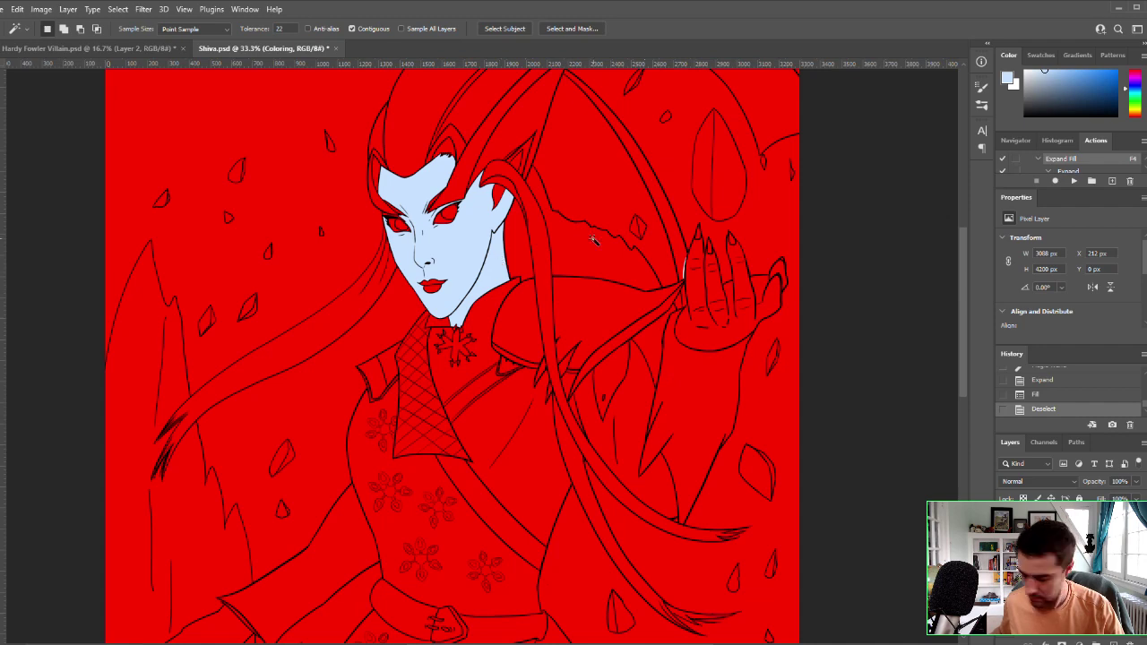
Step: Brush a pale blue stroke along the upper edge of the pointed ear
scroll(583, 283, up, 1)
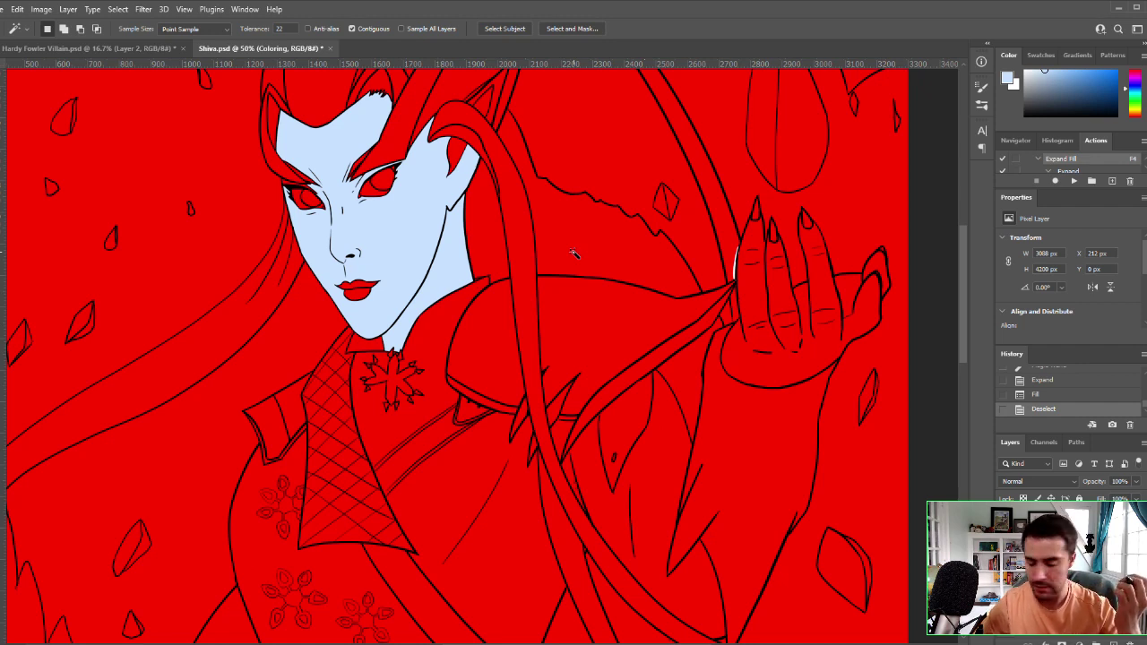
key(ctrl+space)
click(549, 253)
key(space)
drag(538, 208, 560, 401)
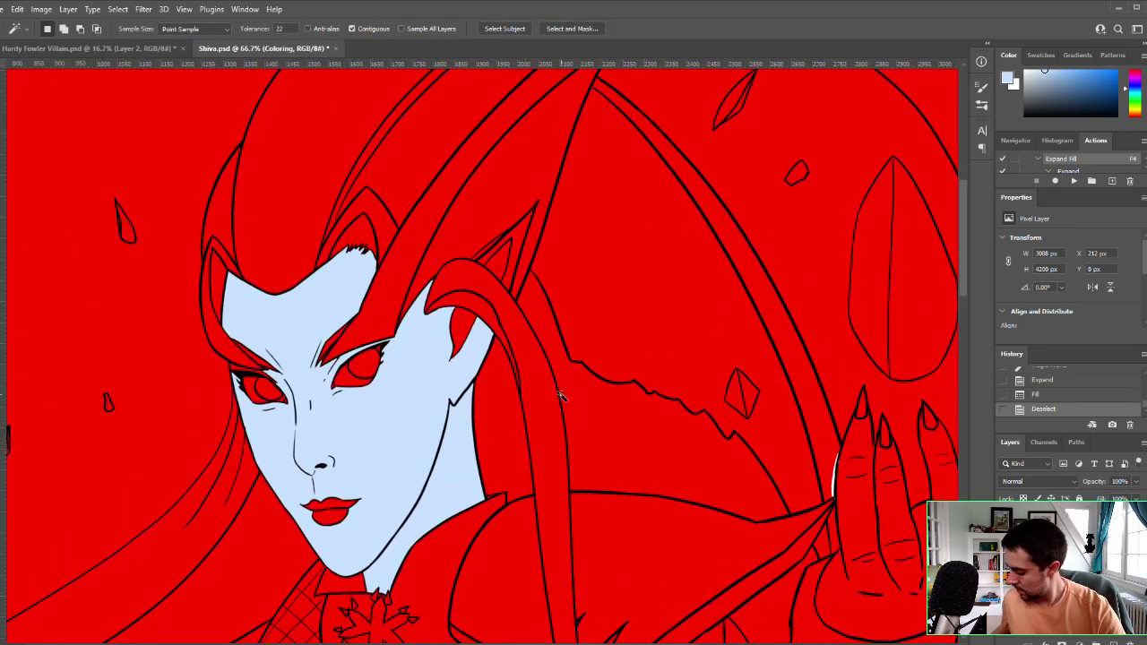
key(b)
mouse_move(490, 253)
mouse_down()
mouse_move(483, 260)
mouse_move(532, 211)
mouse_up()
Step: Paint the rest of the pointed ear's rim pale blue up to the line art, leaving the inner ear red
key(ctrl+space)
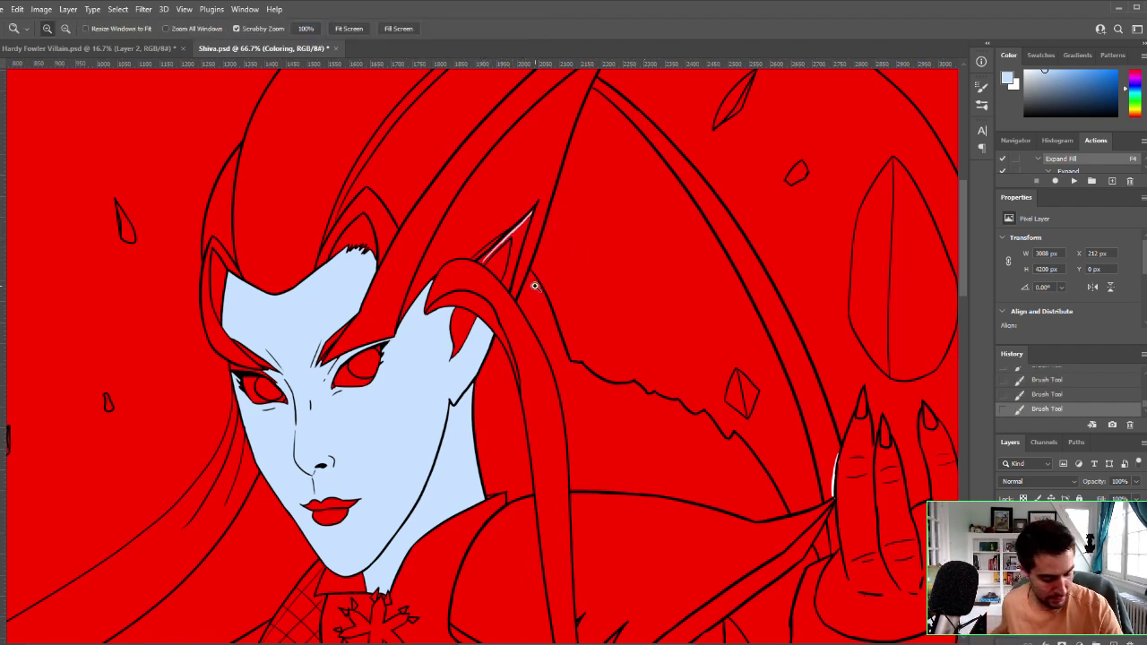
ctrl+click(570, 272)
ctrl+click(561, 293)
drag(494, 213, 541, 372)
mouse_move(372, 336)
mouse_down()
mouse_move(382, 331)
mouse_move(367, 344)
mouse_move(379, 340)
mouse_move(377, 351)
mouse_move(459, 261)
mouse_move(486, 206)
mouse_up()
mouse_move(434, 283)
mouse_down()
mouse_move(524, 191)
mouse_move(479, 243)
mouse_move(464, 289)
mouse_move(462, 273)
mouse_move(462, 315)
mouse_move(467, 243)
mouse_move(416, 307)
mouse_move(524, 189)
mouse_move(468, 285)
mouse_move(462, 251)
mouse_move(477, 288)
mouse_move(506, 235)
mouse_move(466, 328)
mouse_move(467, 282)
mouse_up()
key(ctrl+z)
mouse_move(395, 329)
mouse_down()
mouse_move(413, 308)
mouse_move(391, 333)
mouse_move(452, 281)
mouse_up()
mouse_move(460, 337)
mouse_down()
mouse_move(442, 423)
mouse_move(473, 327)
mouse_move(453, 396)
mouse_move(436, 405)
mouse_move(455, 362)
mouse_move(457, 285)
mouse_move(376, 341)
mouse_move(393, 316)
mouse_move(371, 358)
mouse_move(429, 287)
mouse_up()
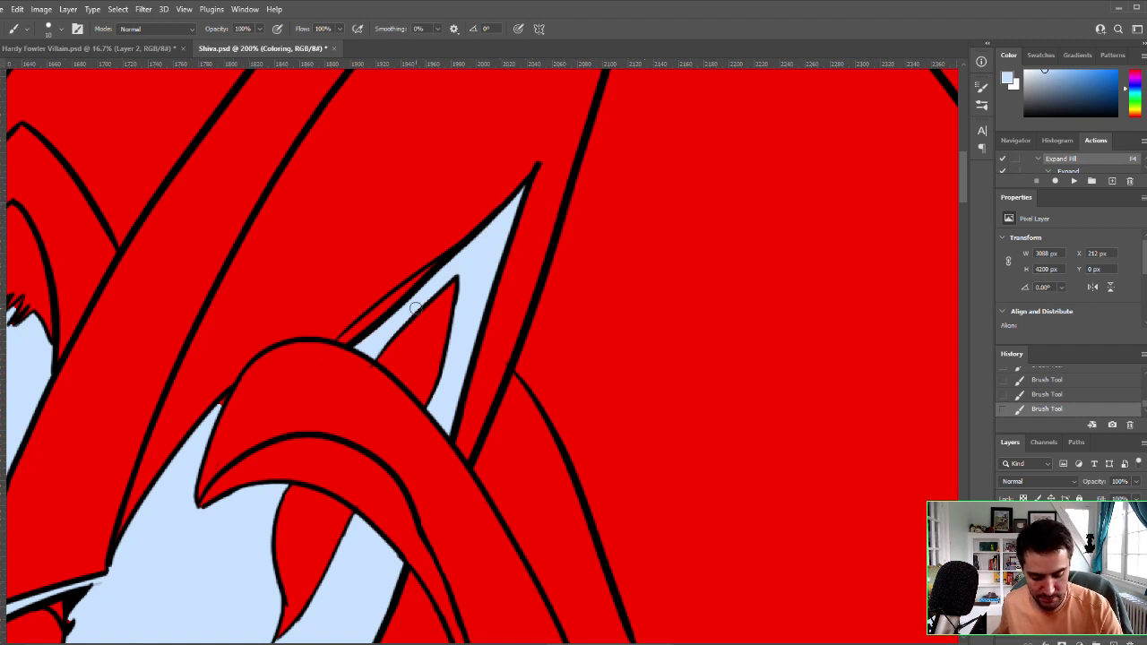
Step: Try to select the raised hand's skin with the Magic Wand and clear the selection
key(z)
alt+click(637, 420)
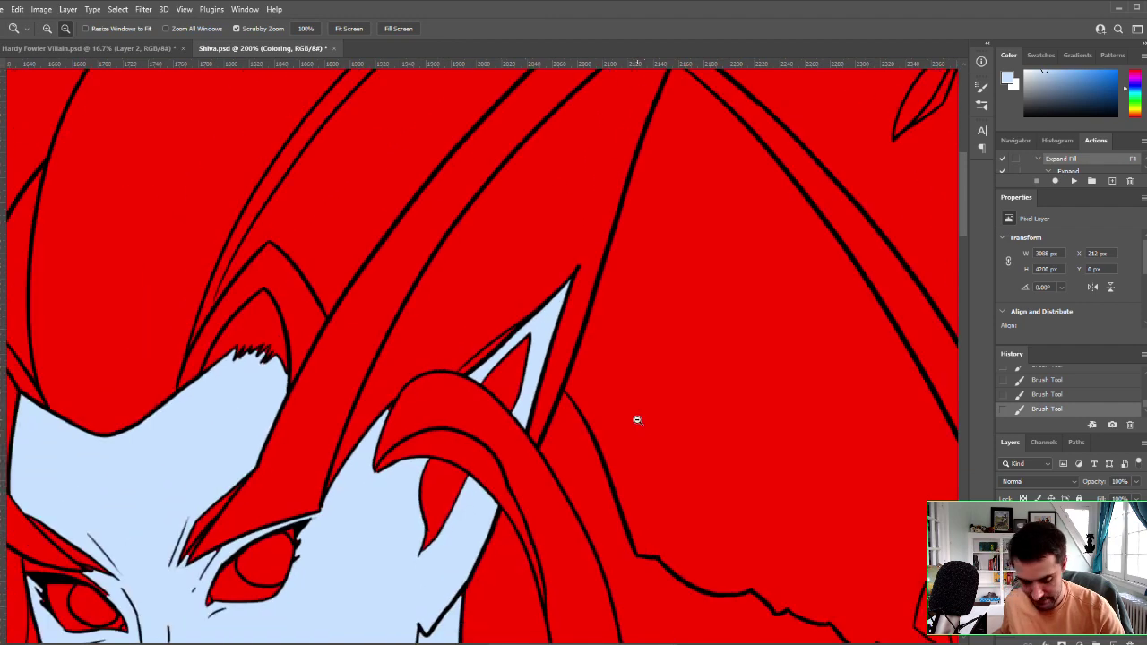
alt+click(639, 419)
alt+click(643, 418)
alt+click(654, 457)
alt+click(660, 476)
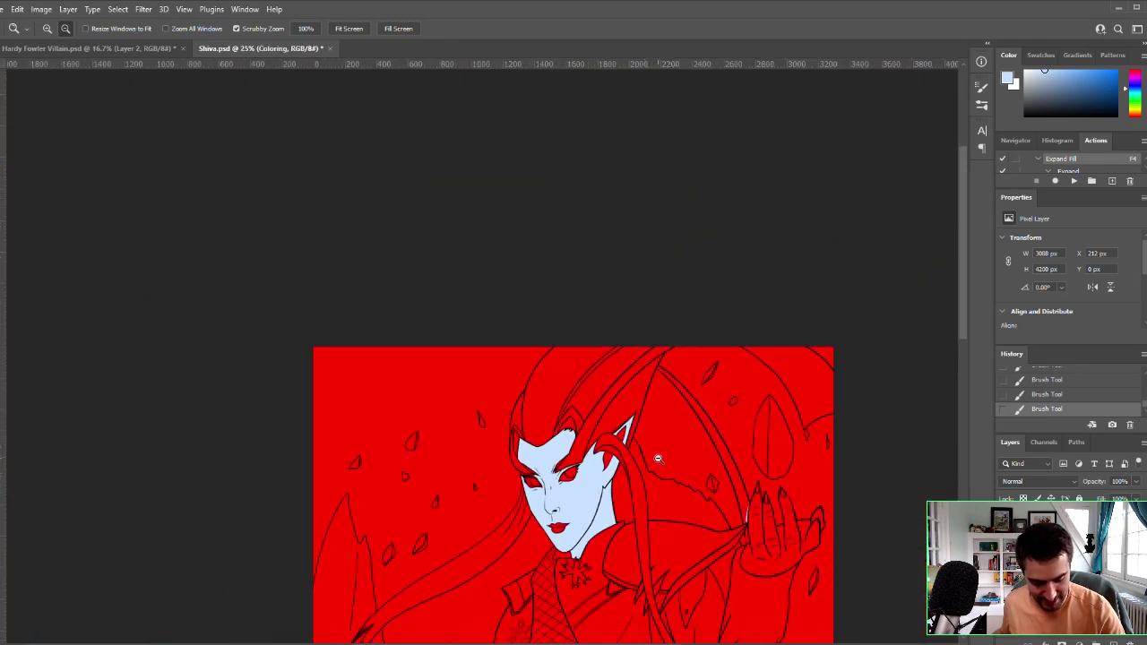
mouse_move(711, 525)
mouse_down()
mouse_move(594, 376)
mouse_move(587, 299)
mouse_up()
key(b)
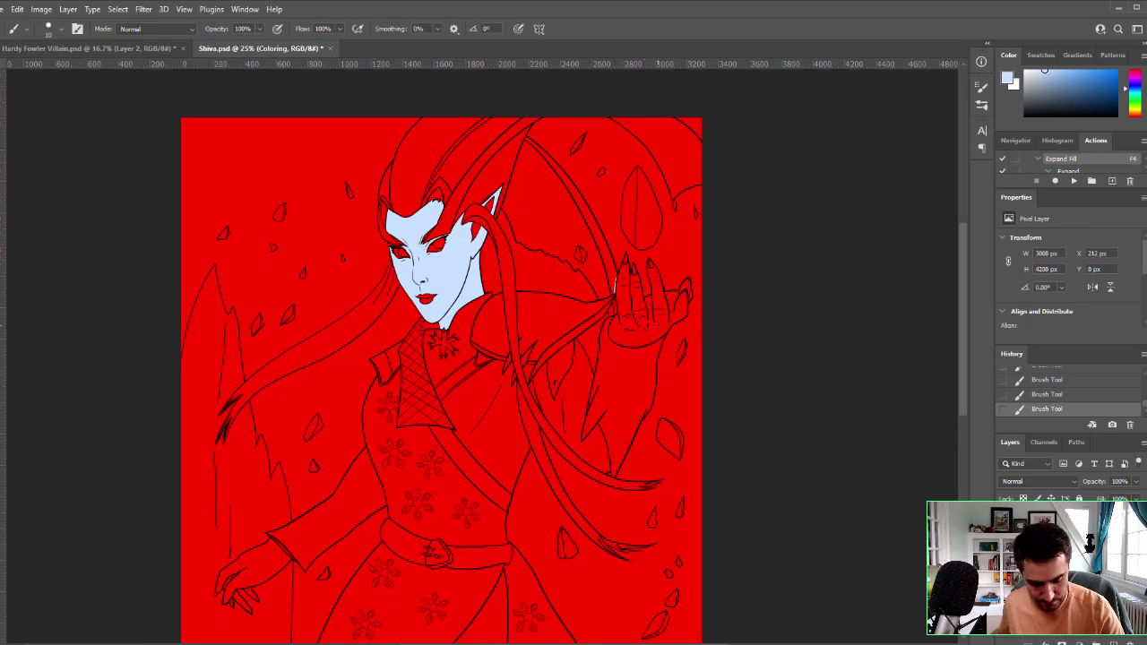
key(w)
click(655, 332)
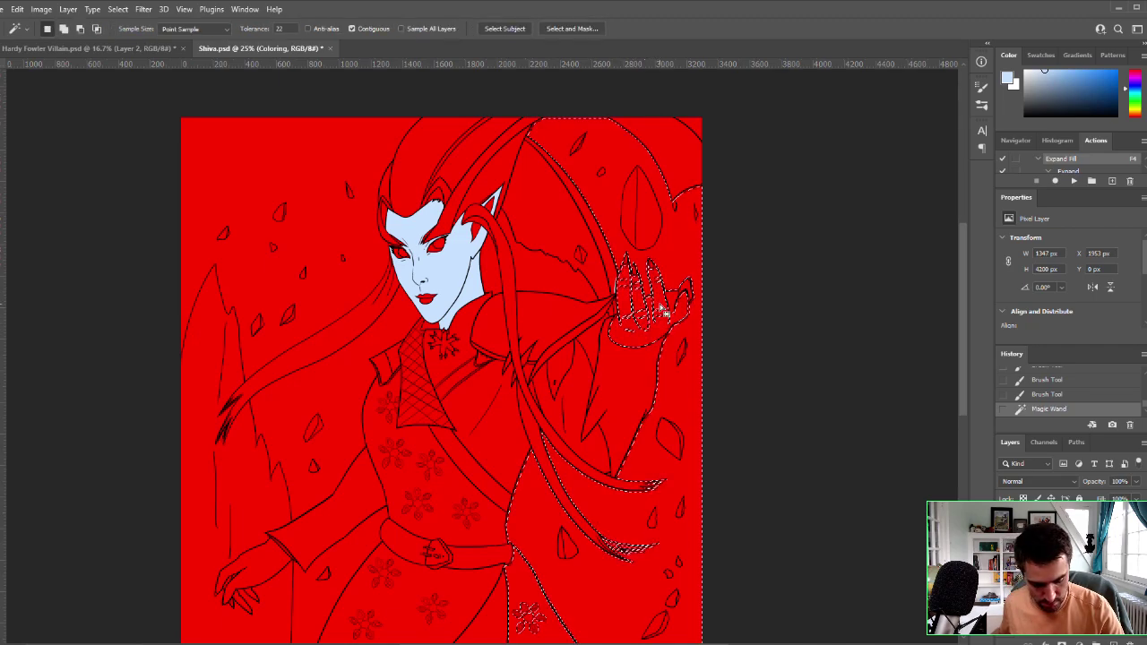
key(ctrl+d)
Step: Retry the Magic Wand on the palm just below the raised hand's fingers, and deselect
key(z)
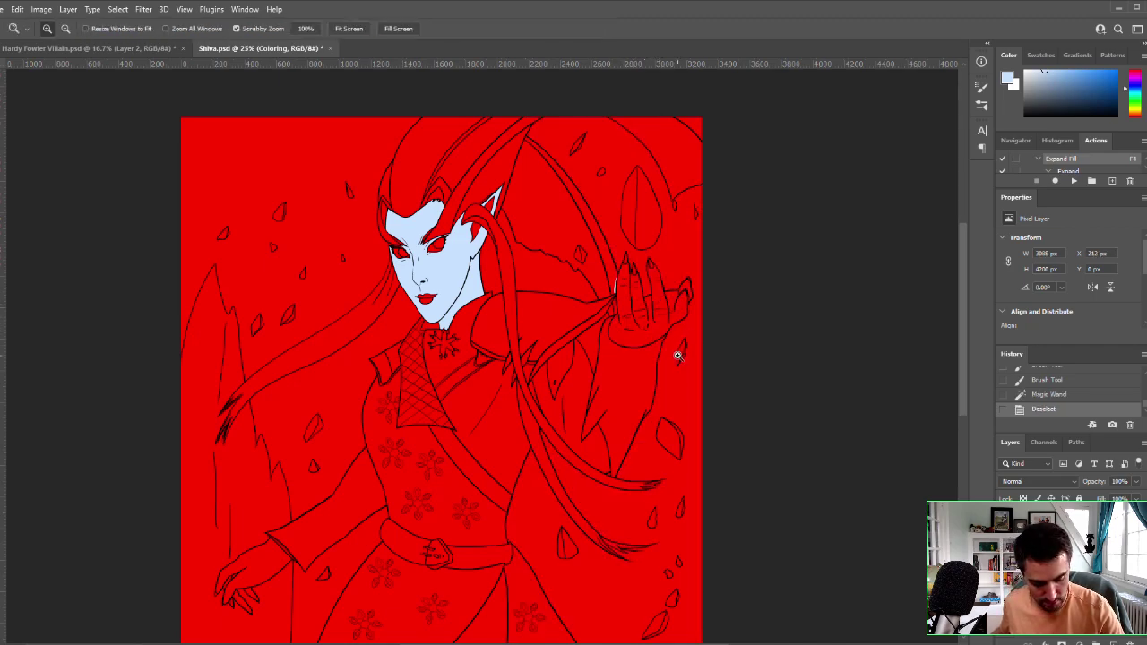
click(677, 355)
click(674, 352)
click(673, 358)
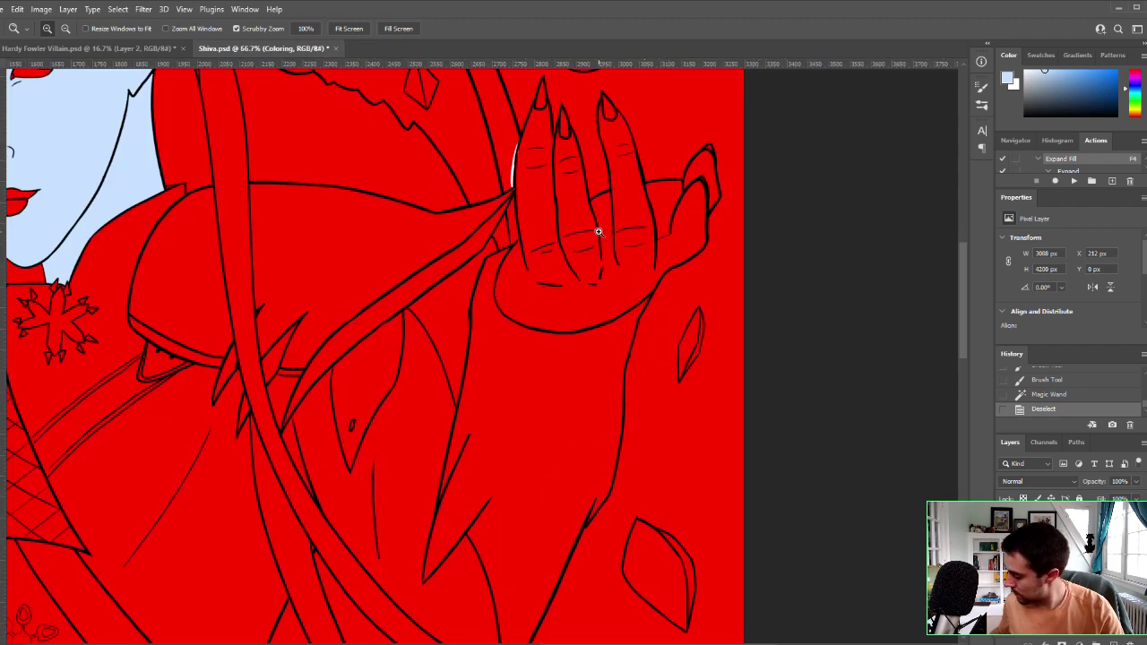
key(w)
click(621, 273)
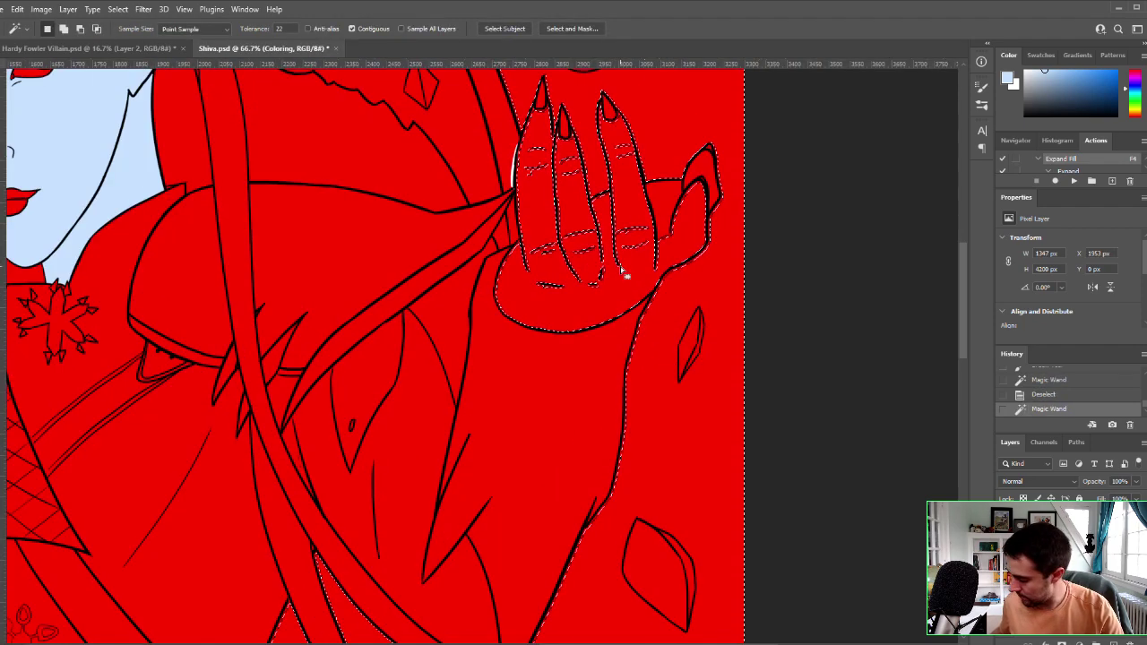
key(ctrl+d)
Step: Brush pale blue along the outer edge of the raised hand's first finger and beneath its nail, keeping inside the line art
mouse_move(655, 332)
mouse_down()
mouse_move(635, 428)
mouse_move(647, 478)
mouse_up()
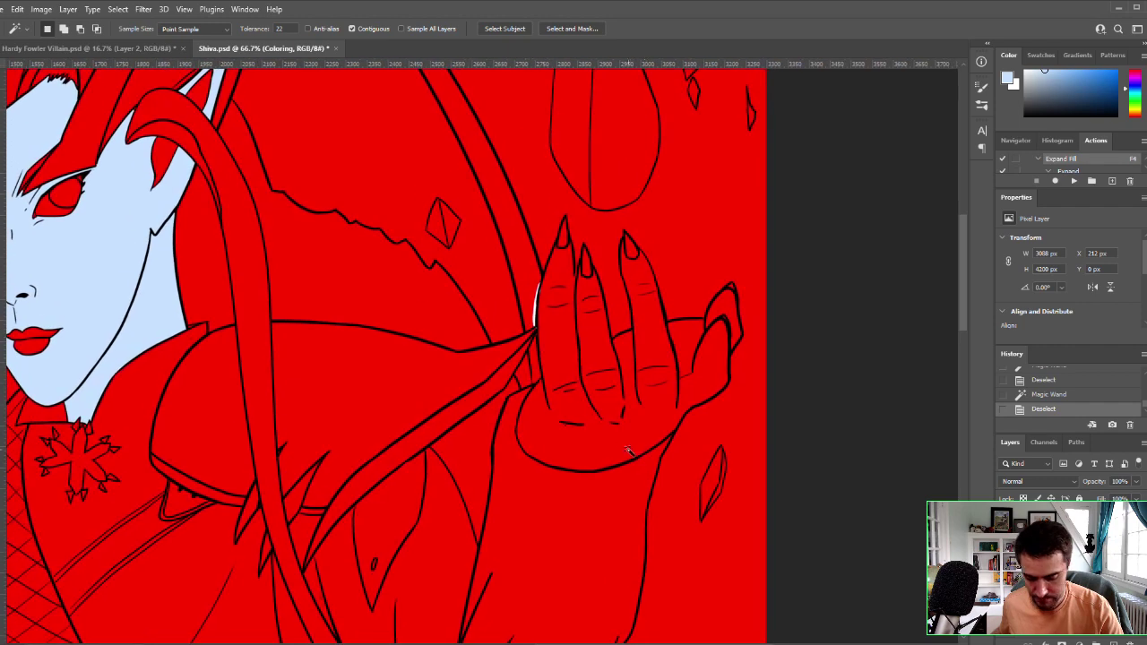
key(b)
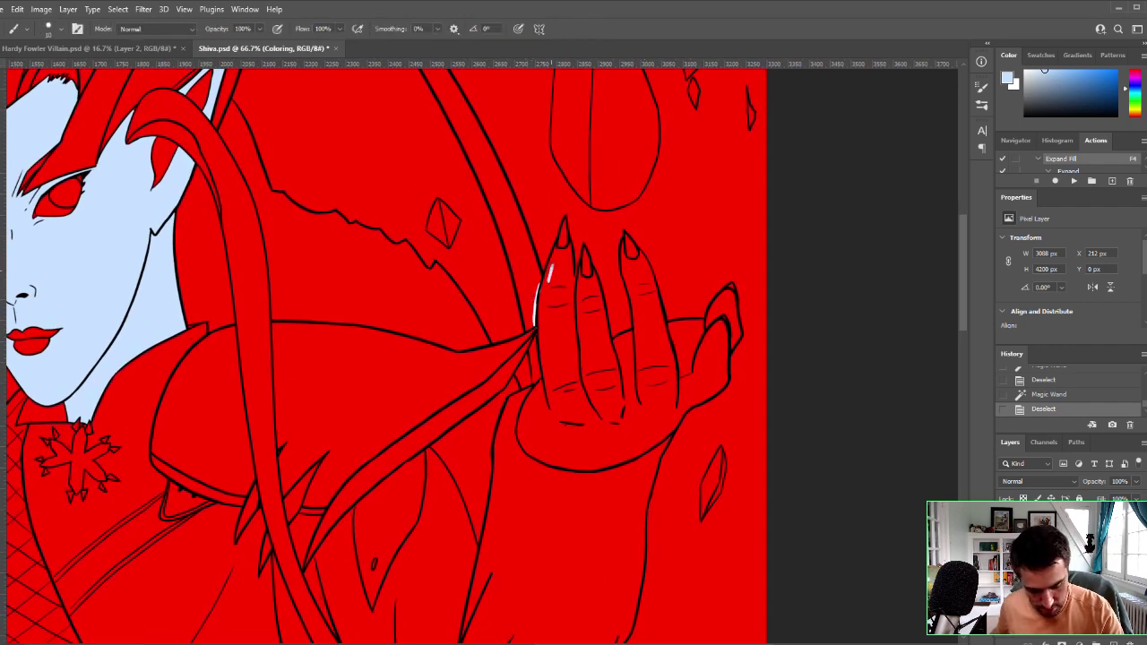
mouse_move(550, 267)
mouse_down()
mouse_move(553, 256)
mouse_move(542, 358)
mouse_up()
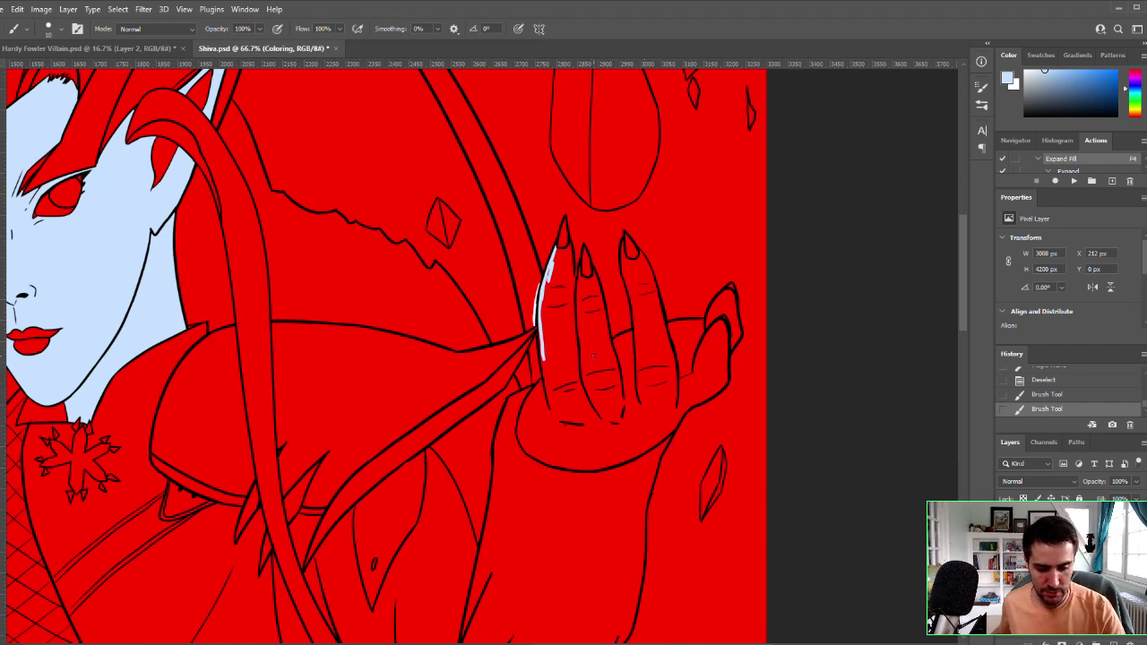
scroll(568, 371, up, 1)
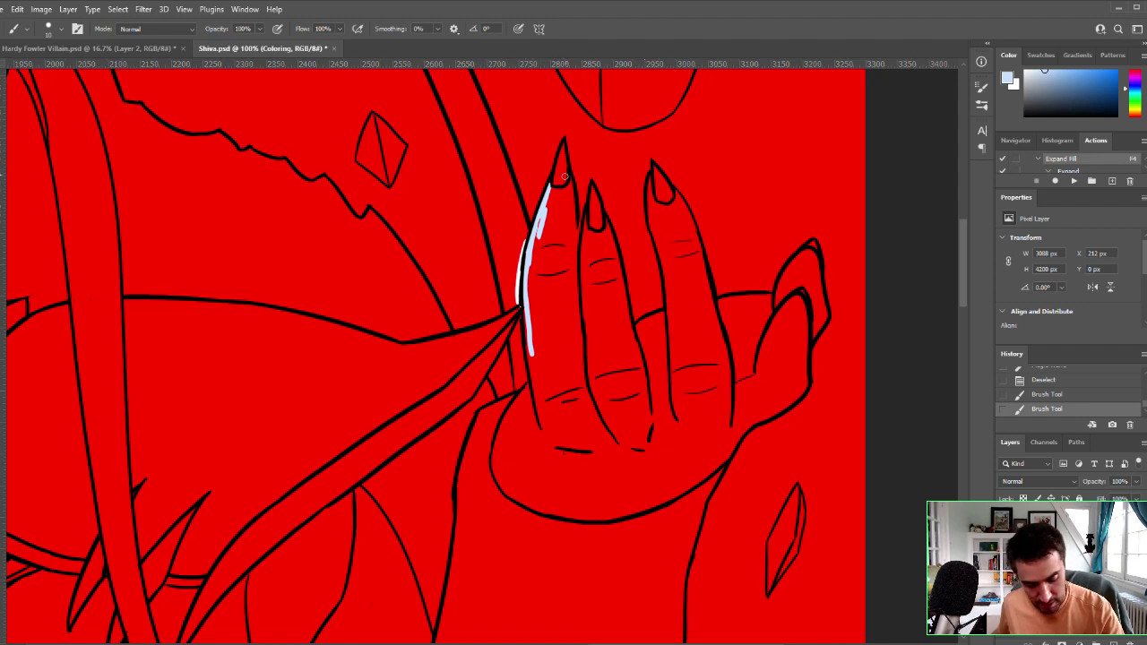
mouse_move(549, 185)
mouse_down()
mouse_move(527, 311)
mouse_move(525, 285)
mouse_move(539, 415)
mouse_move(529, 328)
mouse_up()
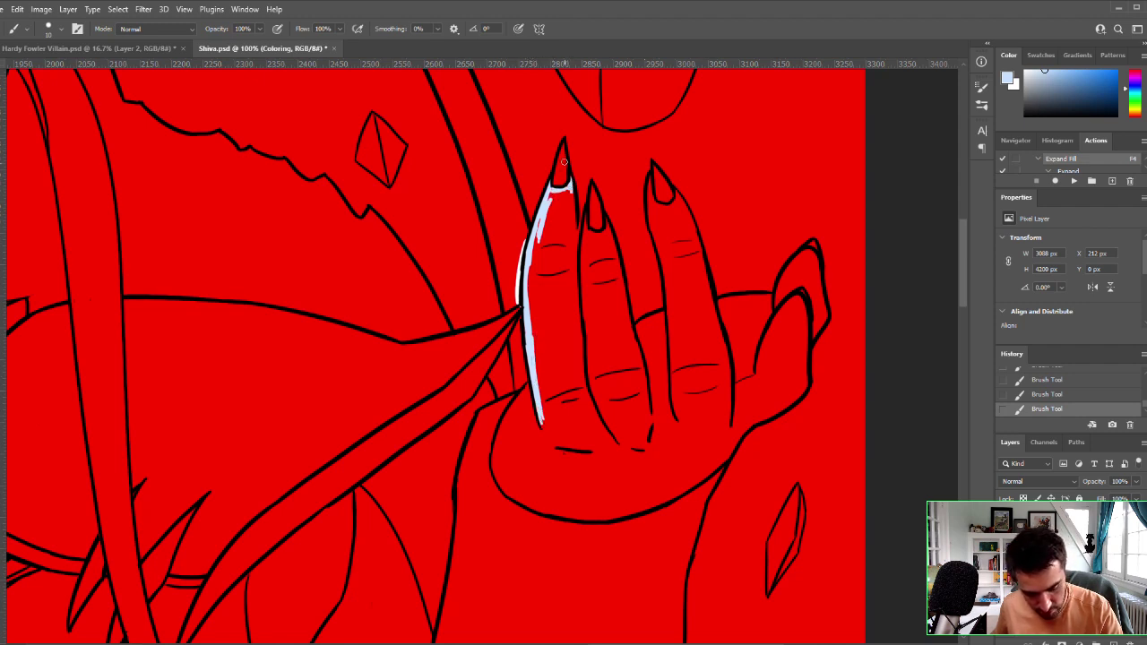
Step: Close the line gap between the raised hand's first and second fingers with a pale blue stroke, comparing it by undoing and redoing
mouse_move(576, 243)
mouse_down()
mouse_move(577, 147)
mouse_move(578, 247)
mouse_move(580, 212)
mouse_up()
key(ctrl+z)
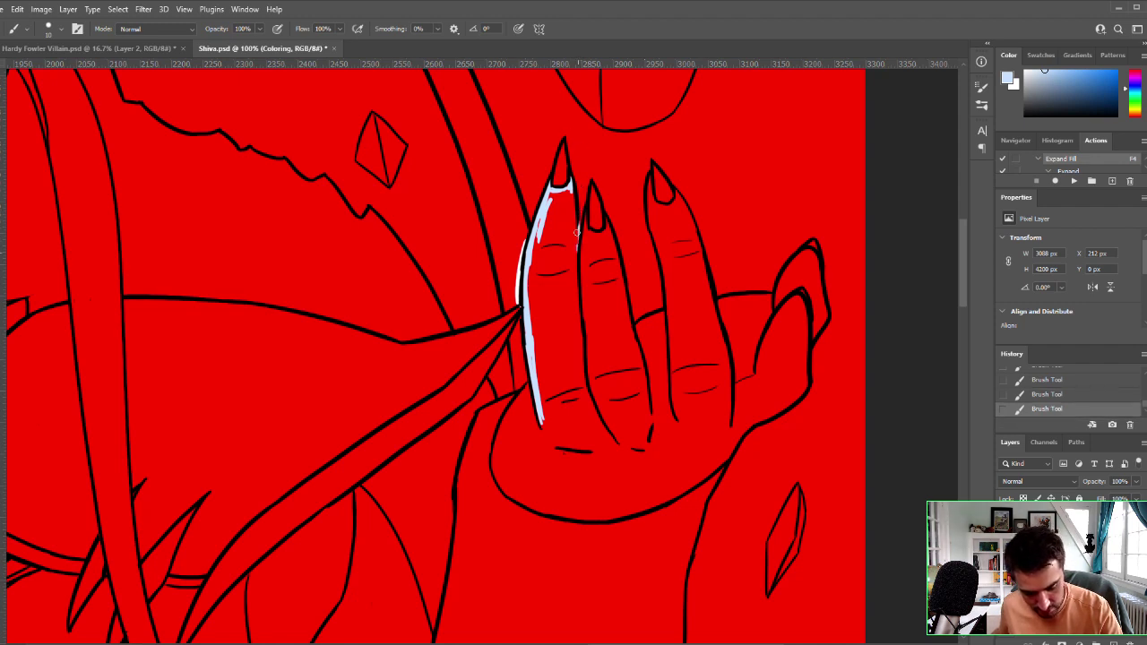
key(ctrl+z)
key(ctrl+shift+z)
key(ctrl+z)
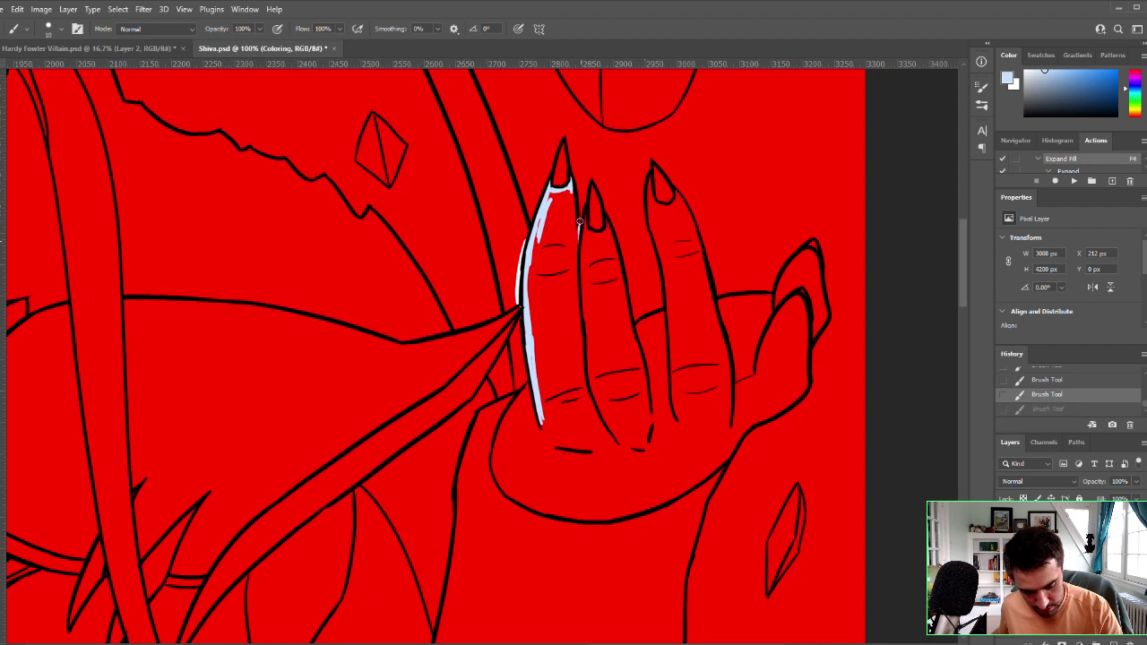
key(ctrl+shift+z)
key(ctrl+z)
key(ctrl+shift+z)
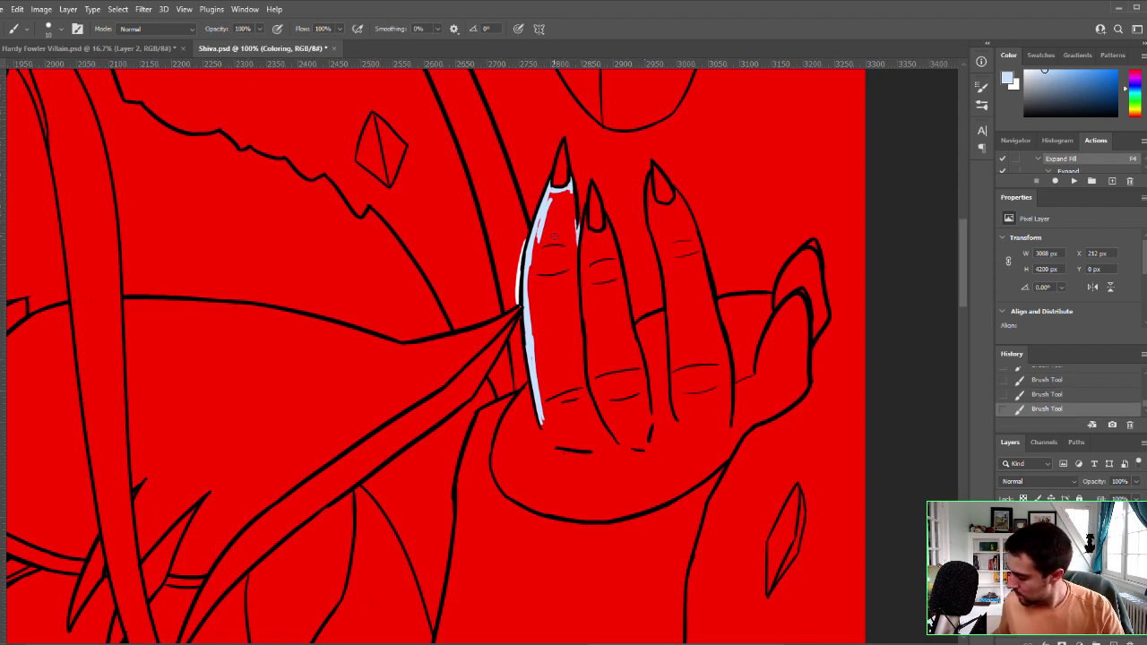
Step: Select the raised hand's skin with the Magic Wand, run Expand Fill in pale blue, and brush over leftover red specks on the first finger
key(w)
click(558, 312)
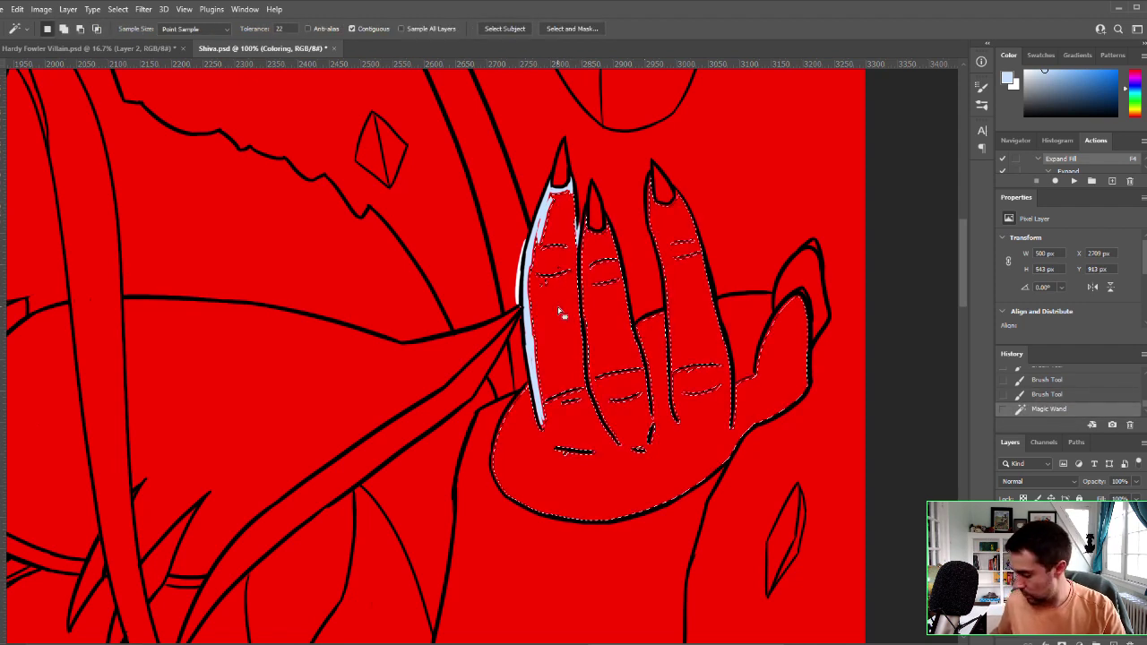
key(F4)
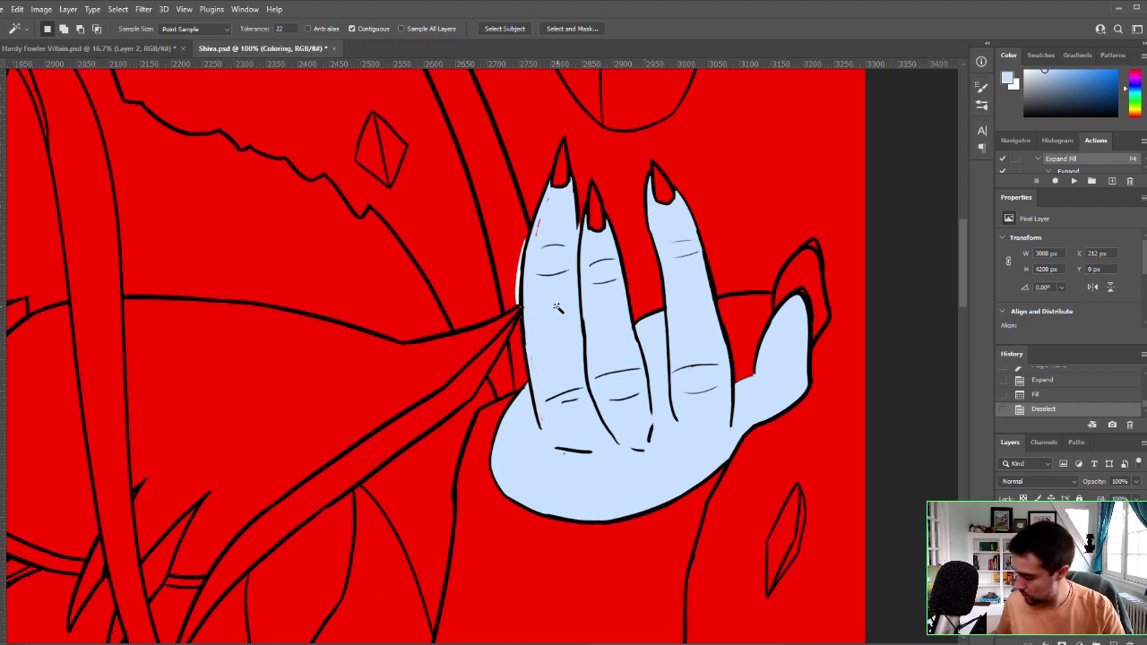
key(b)
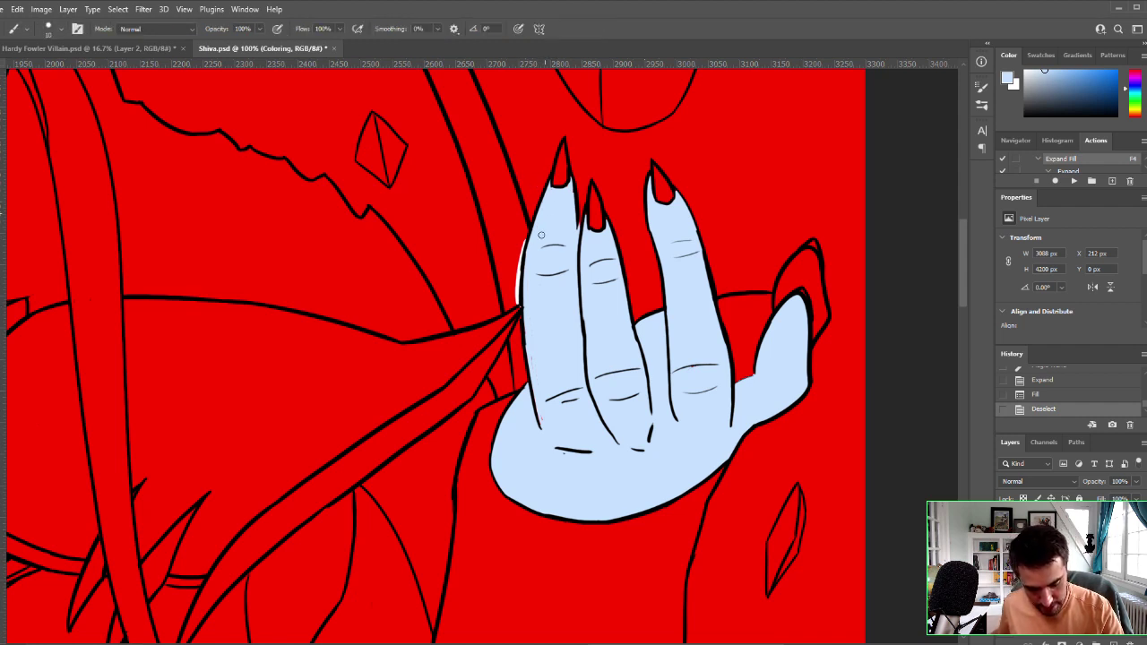
drag(530, 271, 537, 221)
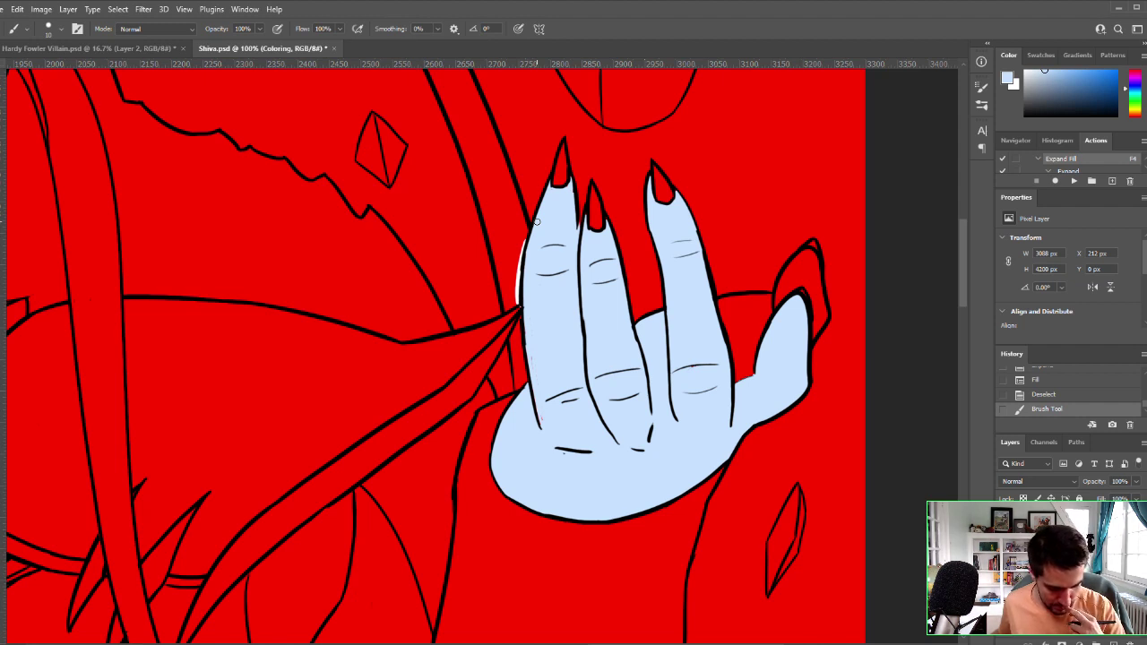
drag(532, 266, 533, 270)
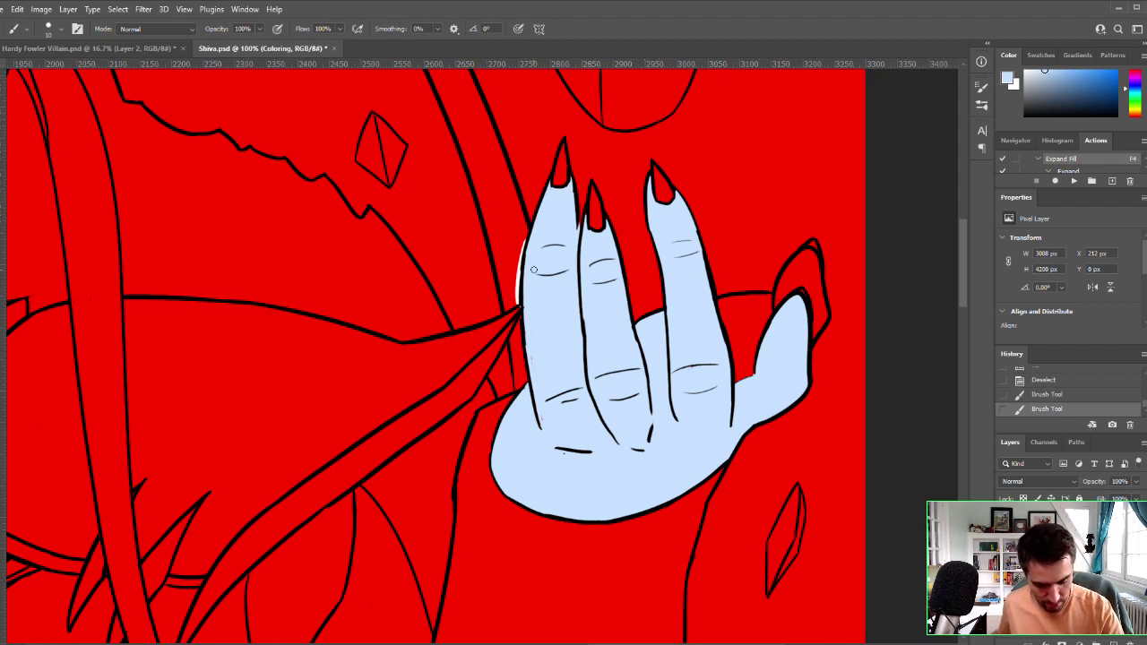
Step: Fill the fingertip behind the raised hand's thumb and the enclosed palm area beside the thumb pale blue using Expand Fill
key(w)
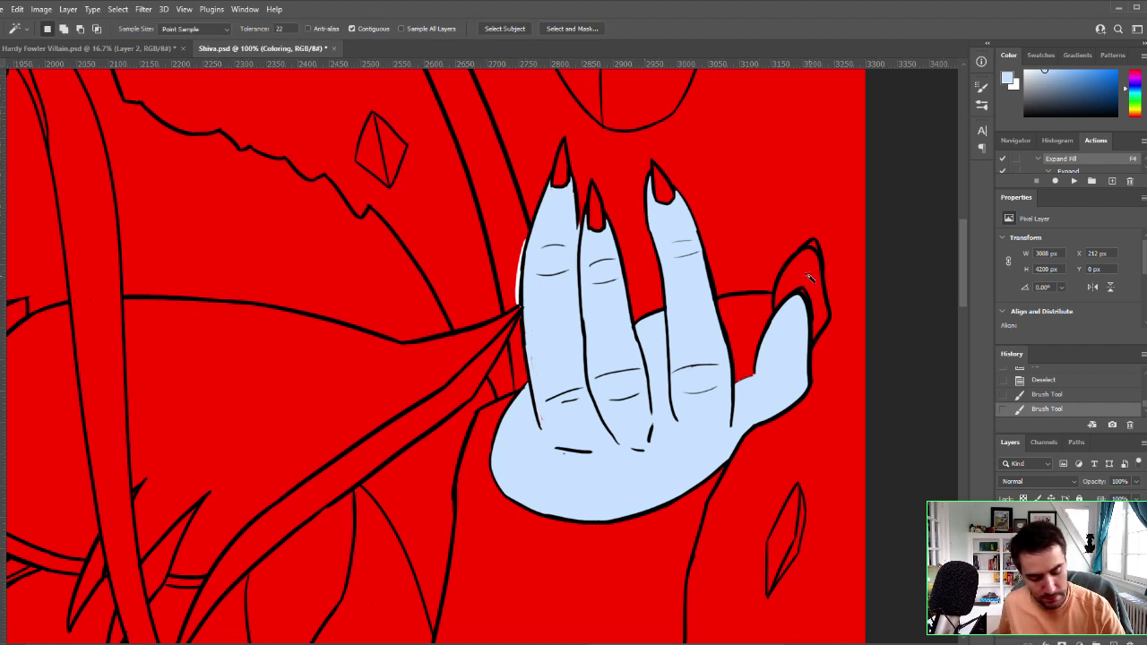
click(813, 265)
key(F4)
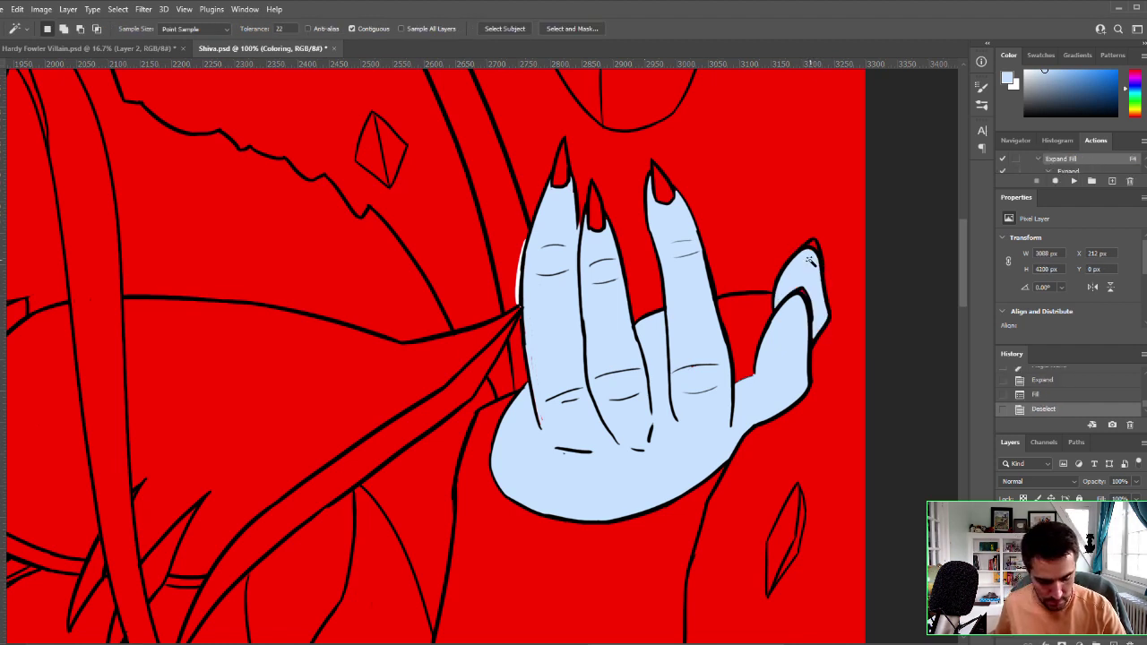
click(759, 319)
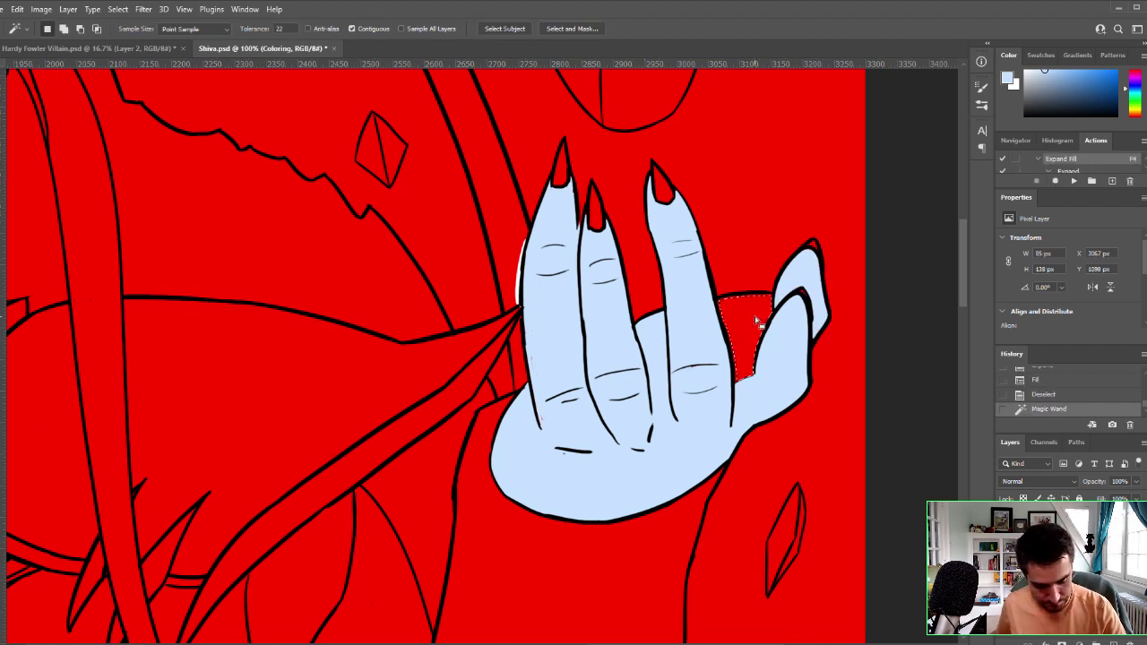
key(F4)
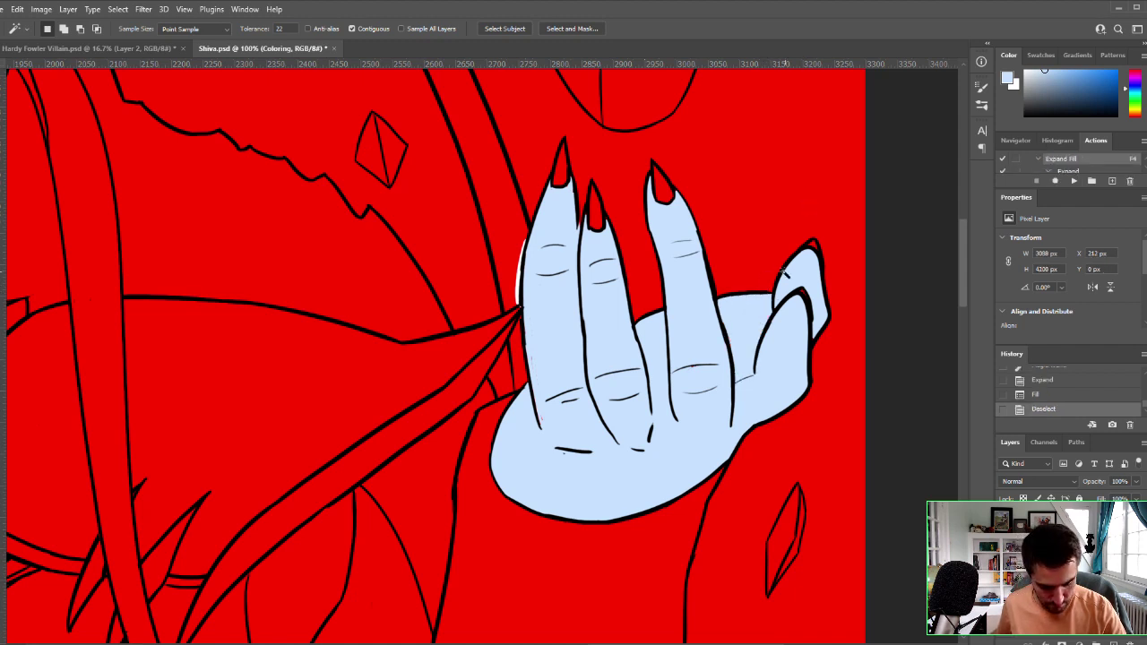
Step: Check the raised hand's fill with a Magic Wand selection, deselect, and brush over remaining red specks on the fingers and palm
click(755, 360)
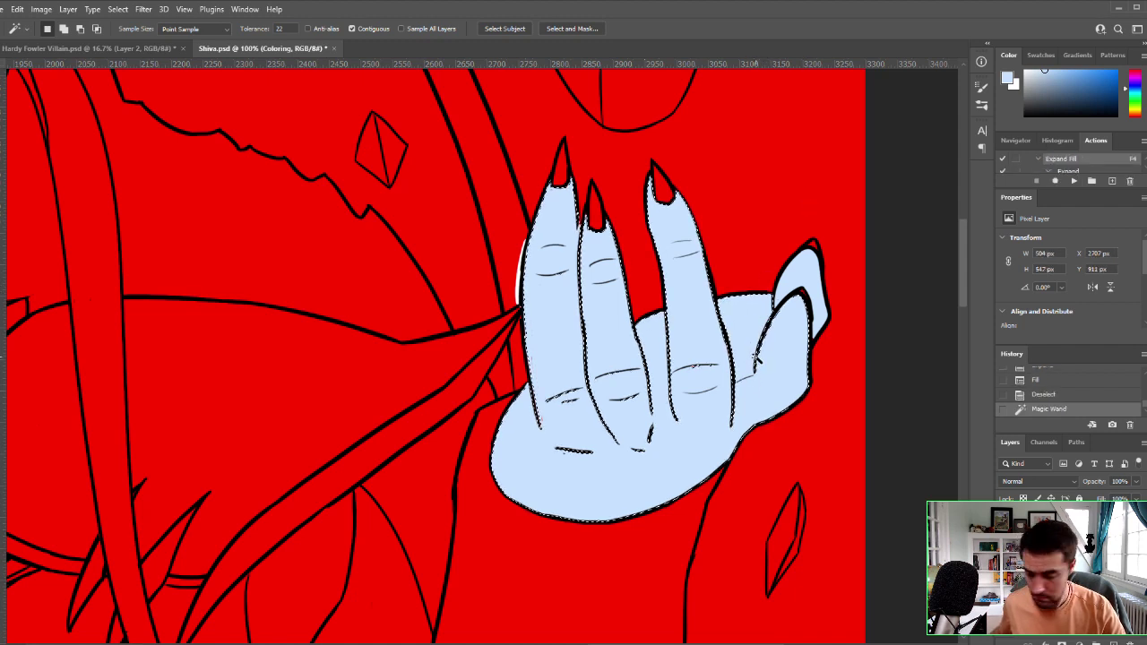
key(ctrl+d)
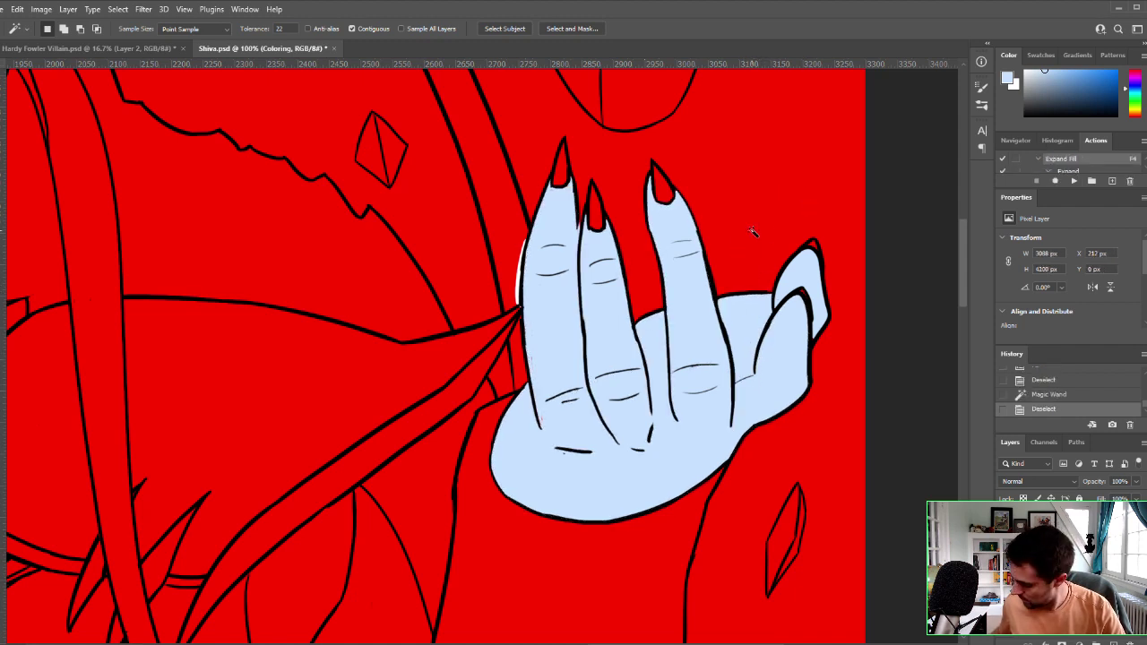
key(b)
drag(551, 292, 568, 240)
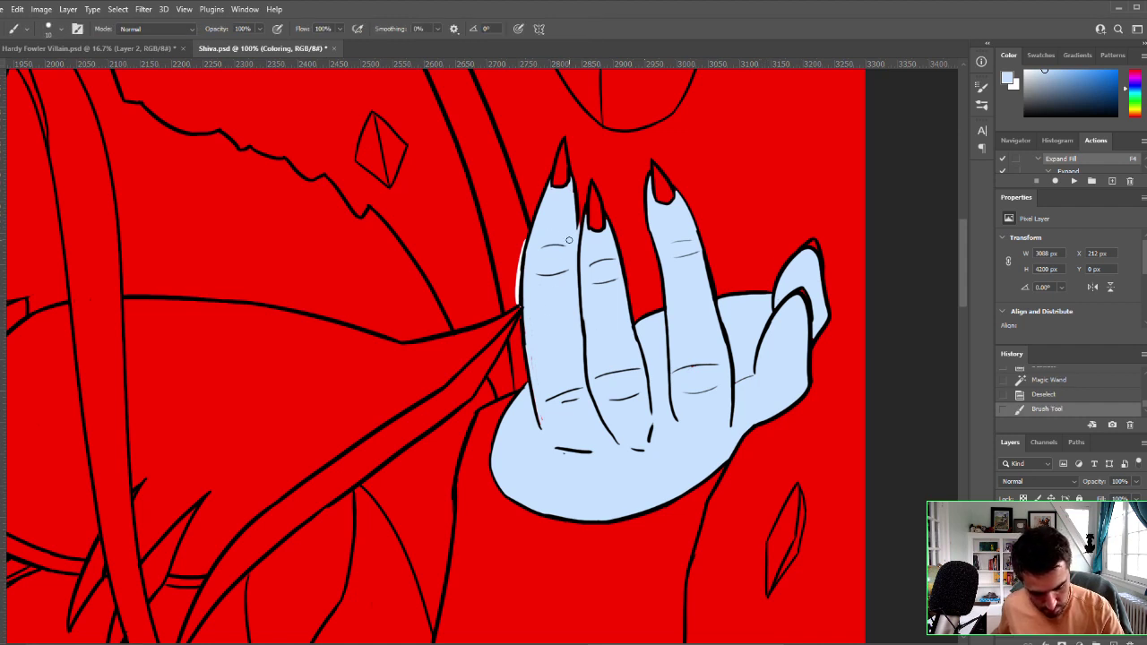
click(593, 315)
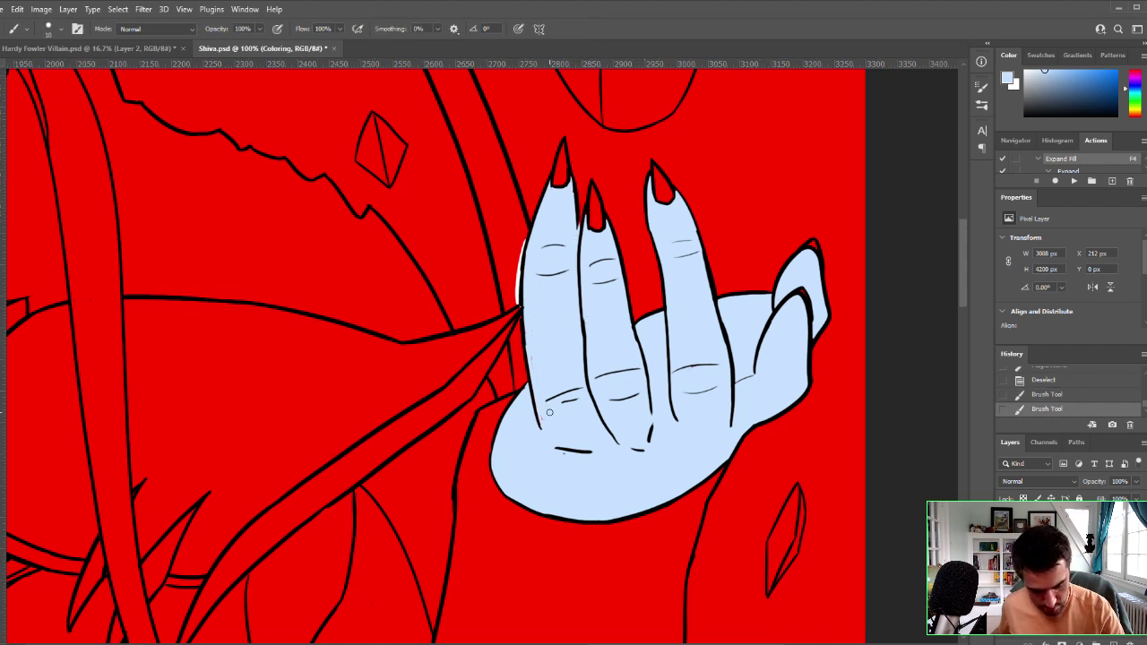
click(538, 382)
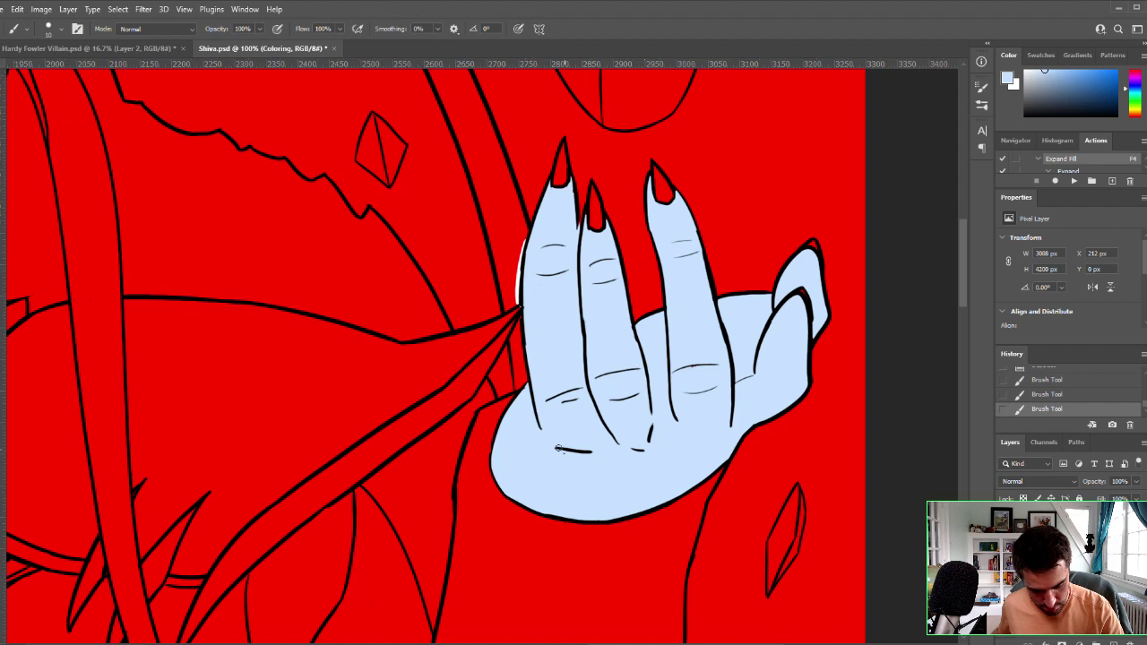
click(582, 458)
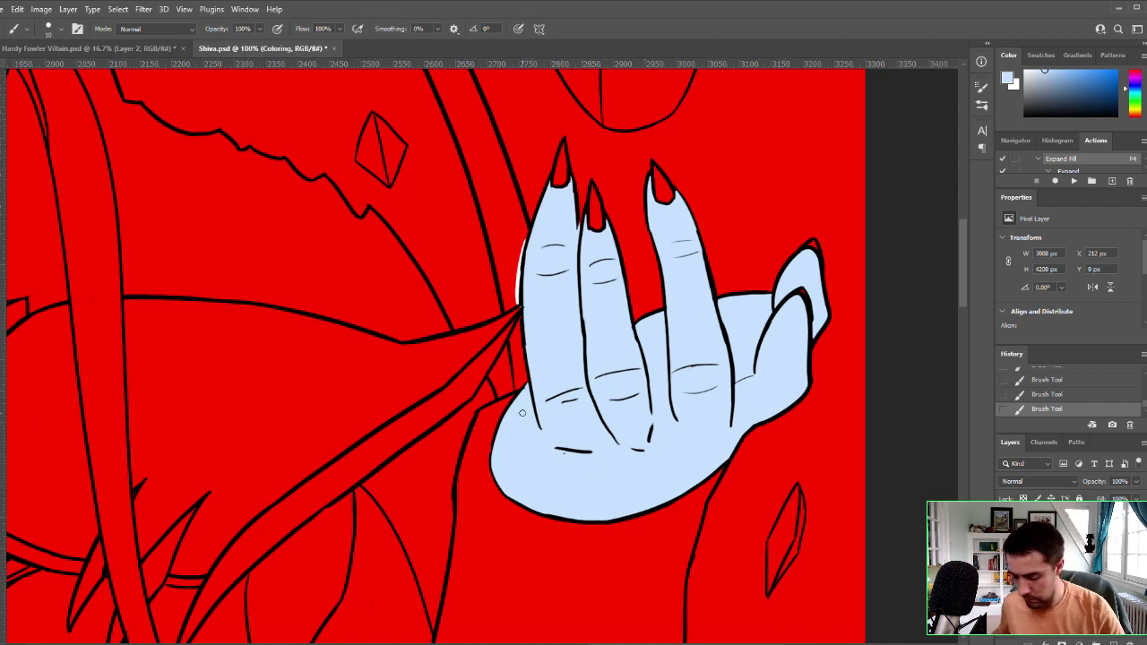
Step: Select the main skin area of the lowered hand below the sleeve cuff and fill it pale blue with Expand Fill
drag(410, 405, 794, 167)
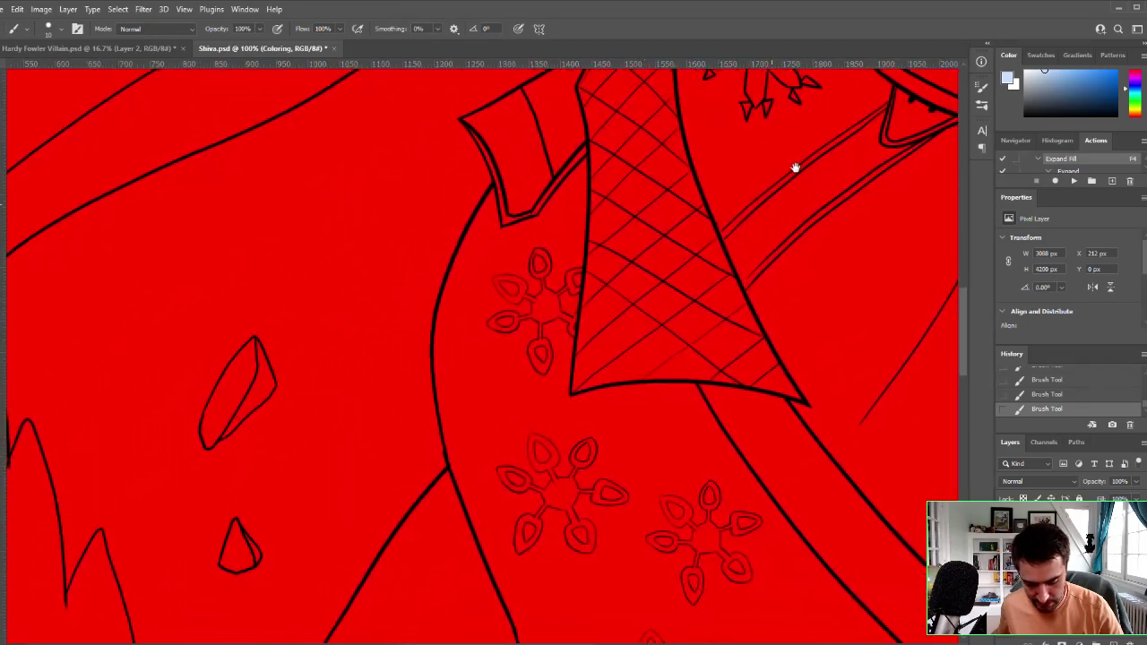
drag(410, 548, 741, 90)
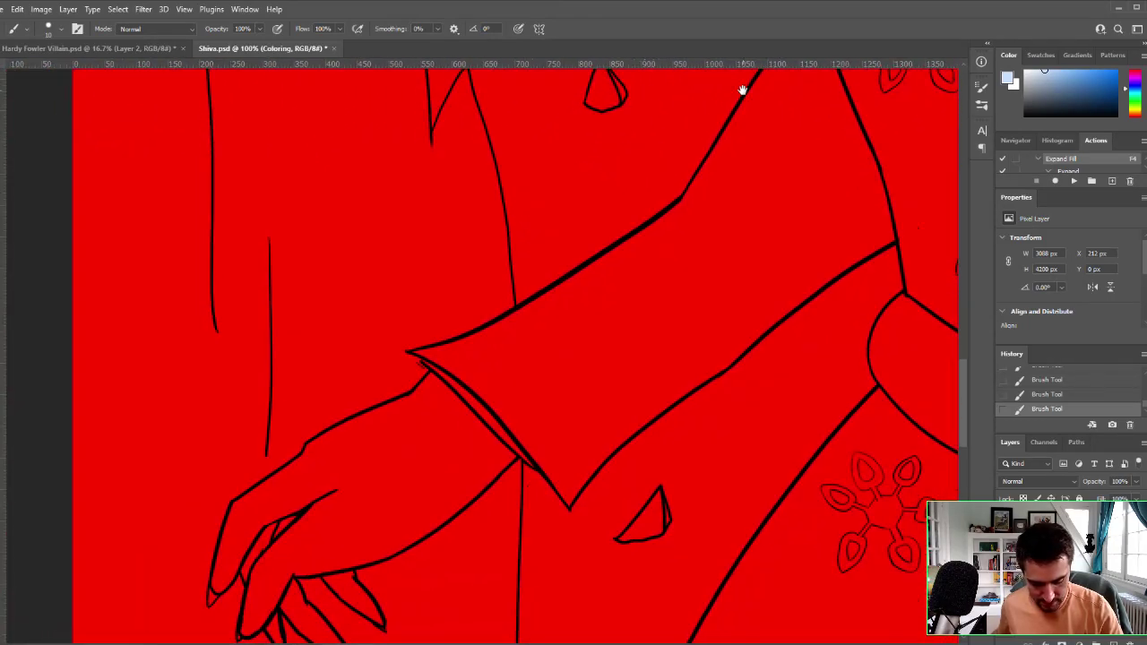
drag(510, 384, 520, 335)
key(w)
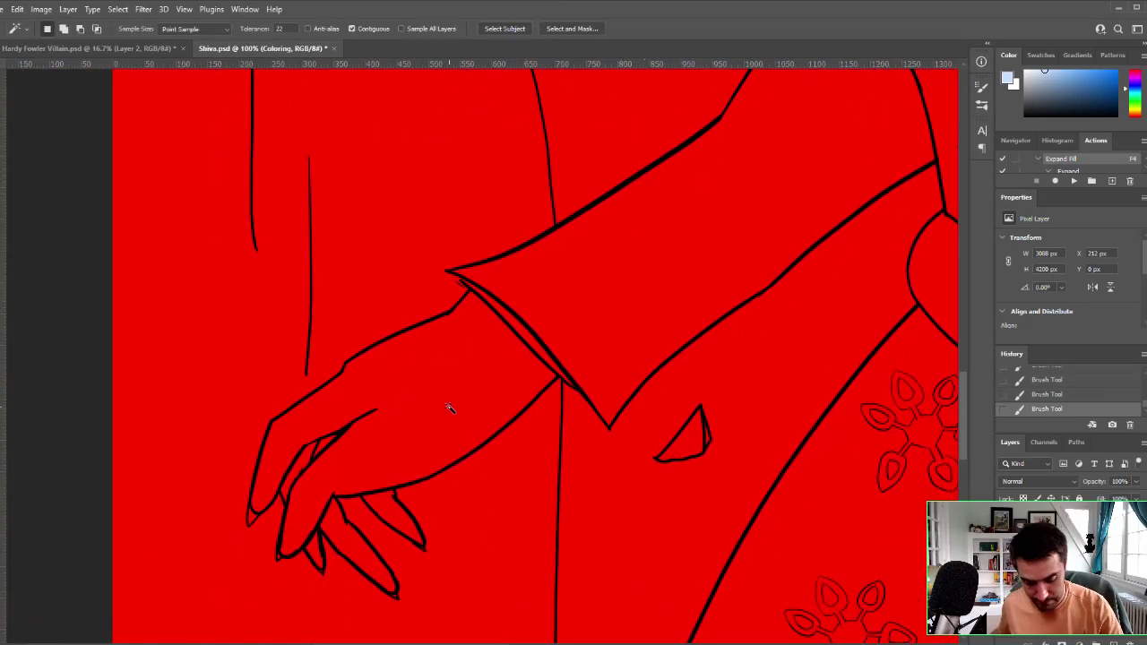
click(449, 404)
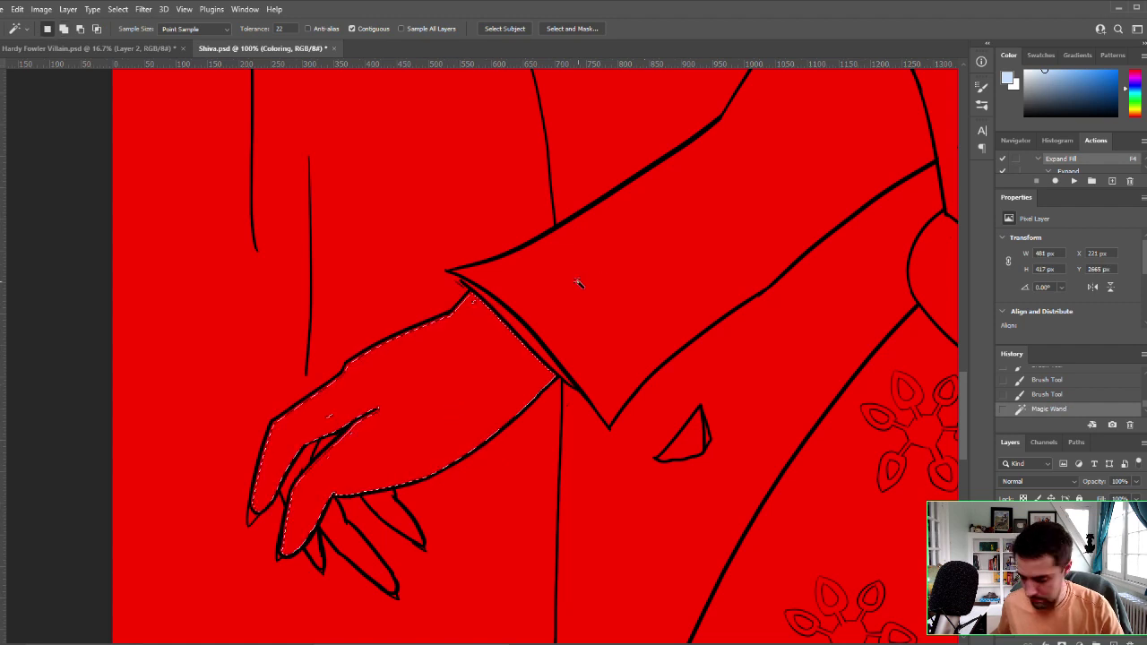
key(F4)
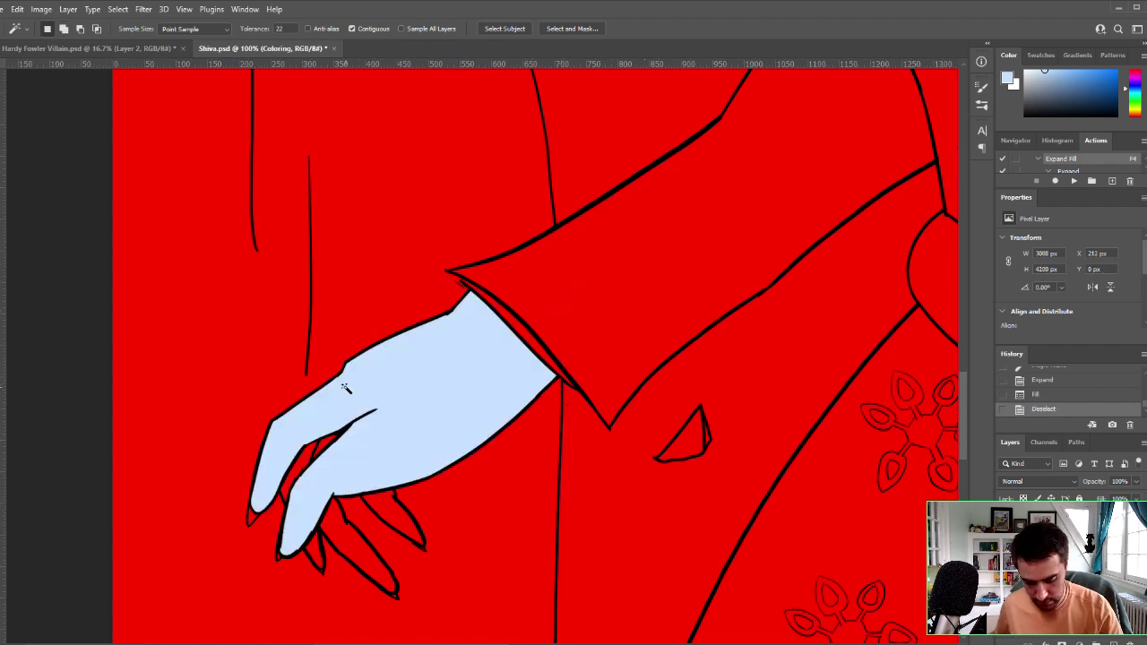
Step: Brush pale blue into the narrow gap between the lowered hand's front fingers and the small fingertip beneath them
key(b)
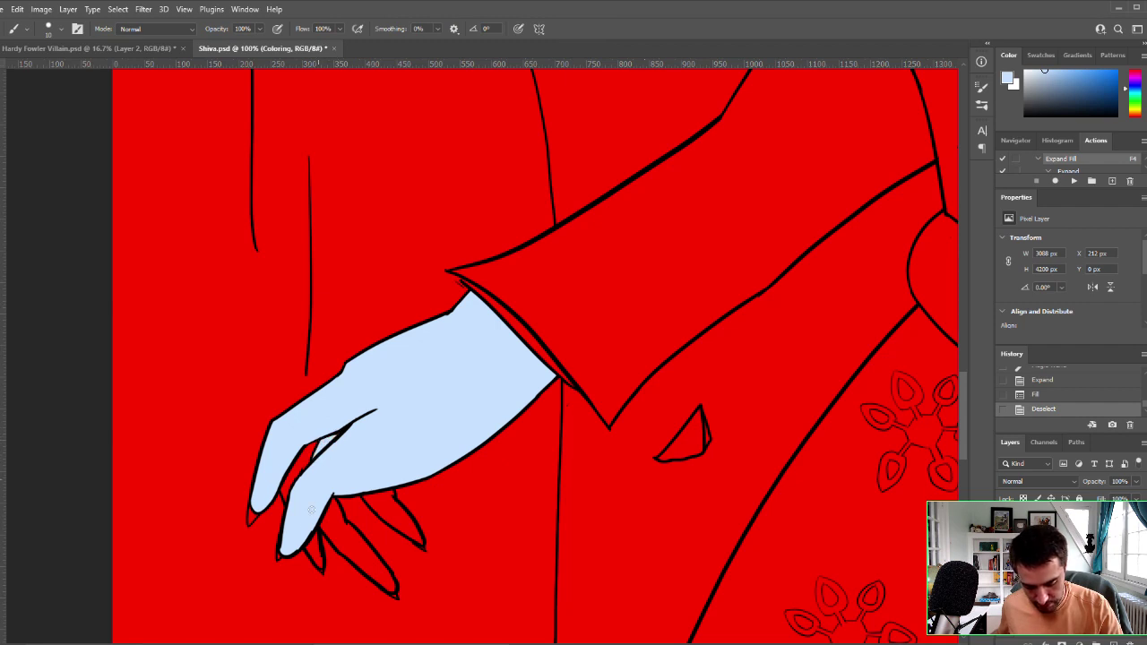
drag(323, 470, 312, 483)
drag(311, 553, 313, 545)
Step: Select the lowered hand's two remaining rear fingers together and fill them pale blue with Expand Fill
key(w)
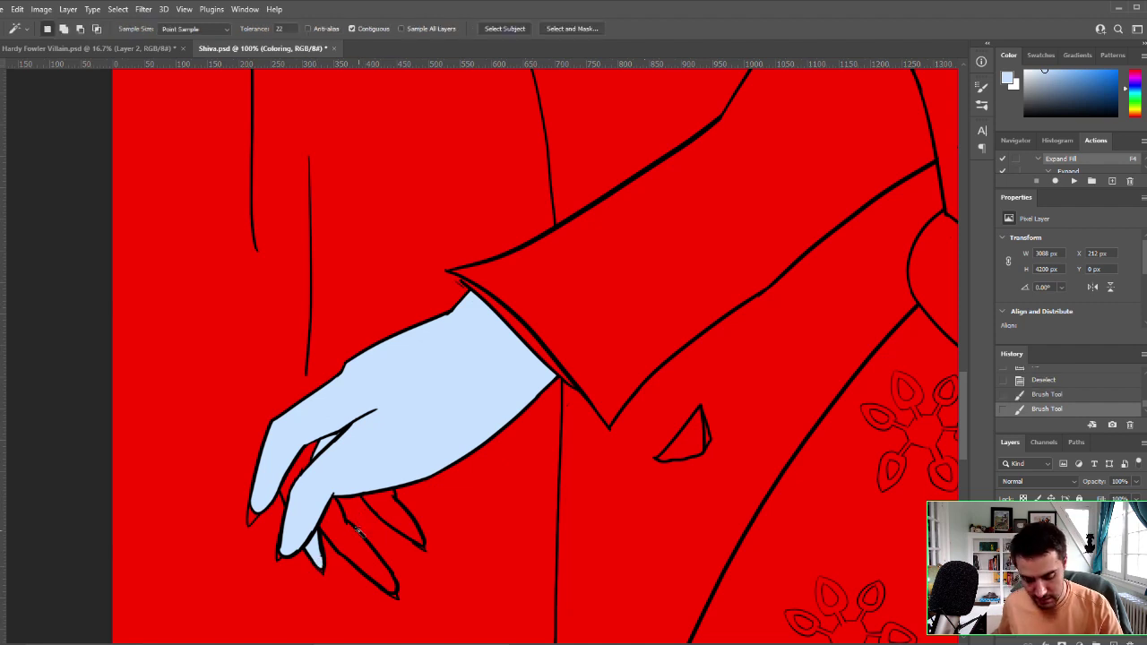
click(360, 533)
shift+click(403, 516)
key(F4)
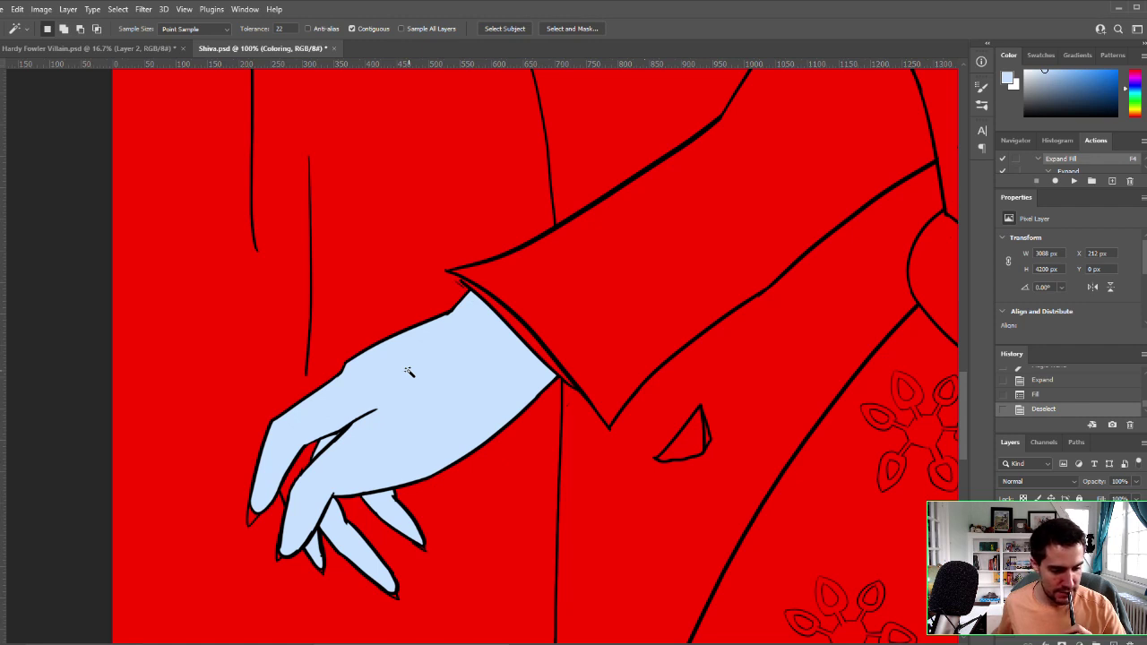
Step: Touch up the crease between the lowered hand's front fingers with small pale blue brush dabs
key(b)
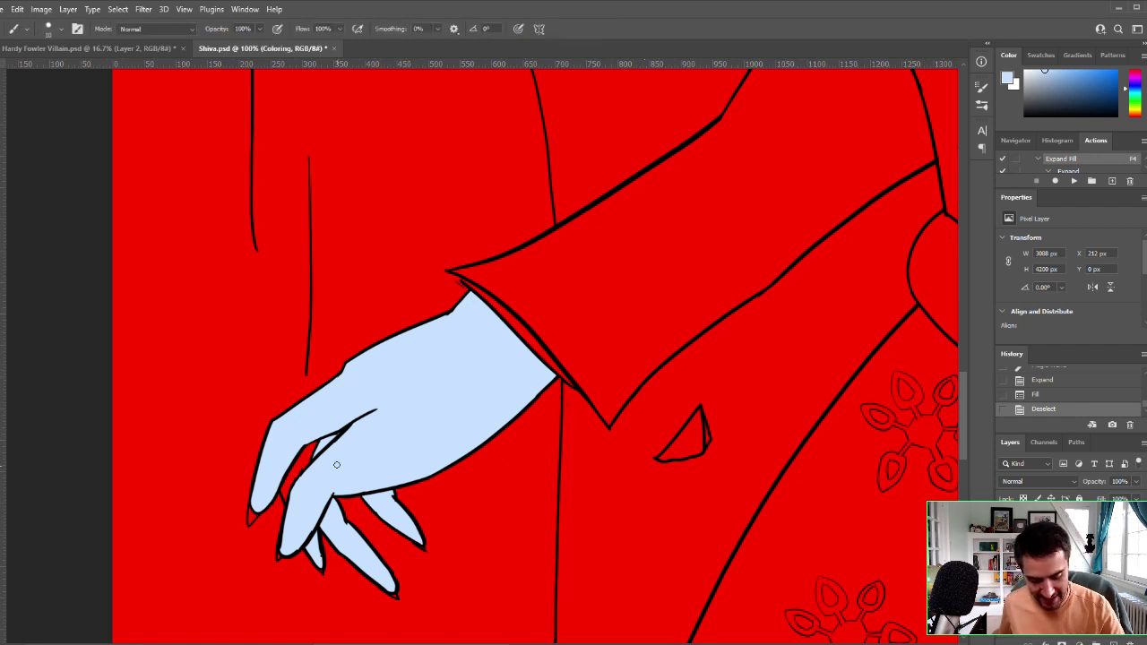
click(345, 431)
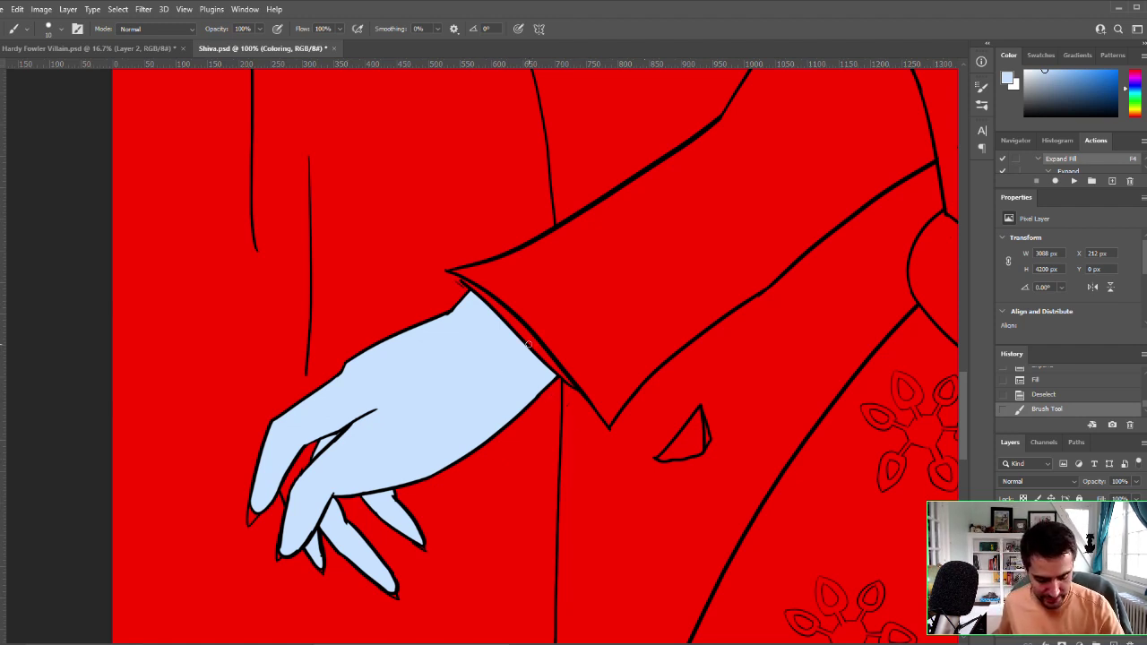
click(327, 451)
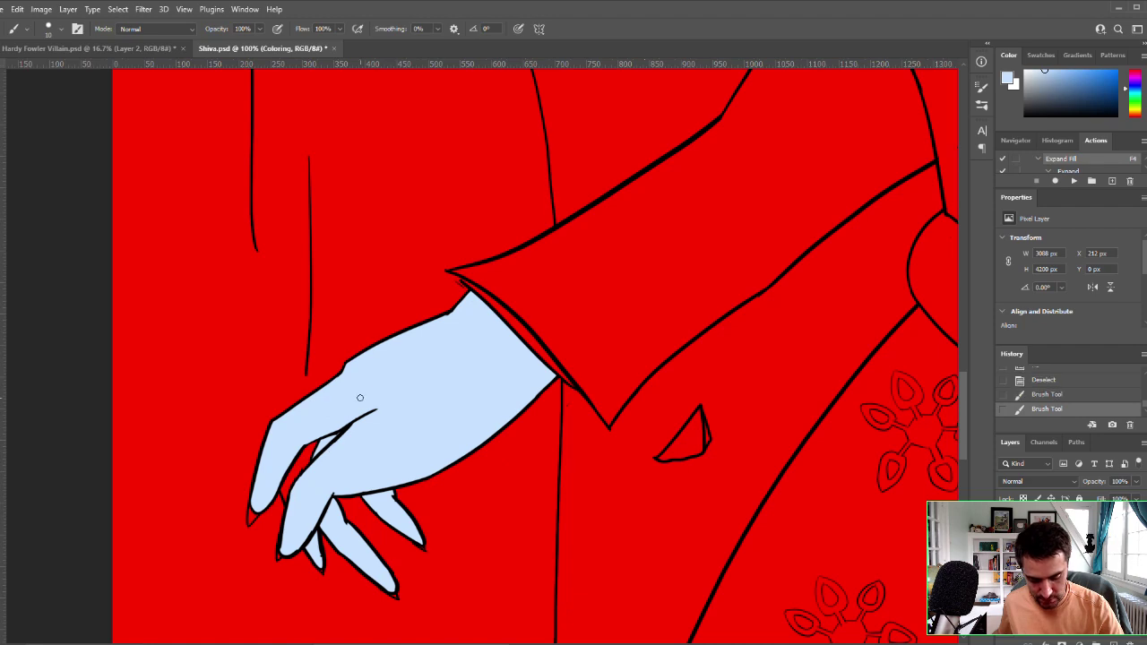
click(349, 424)
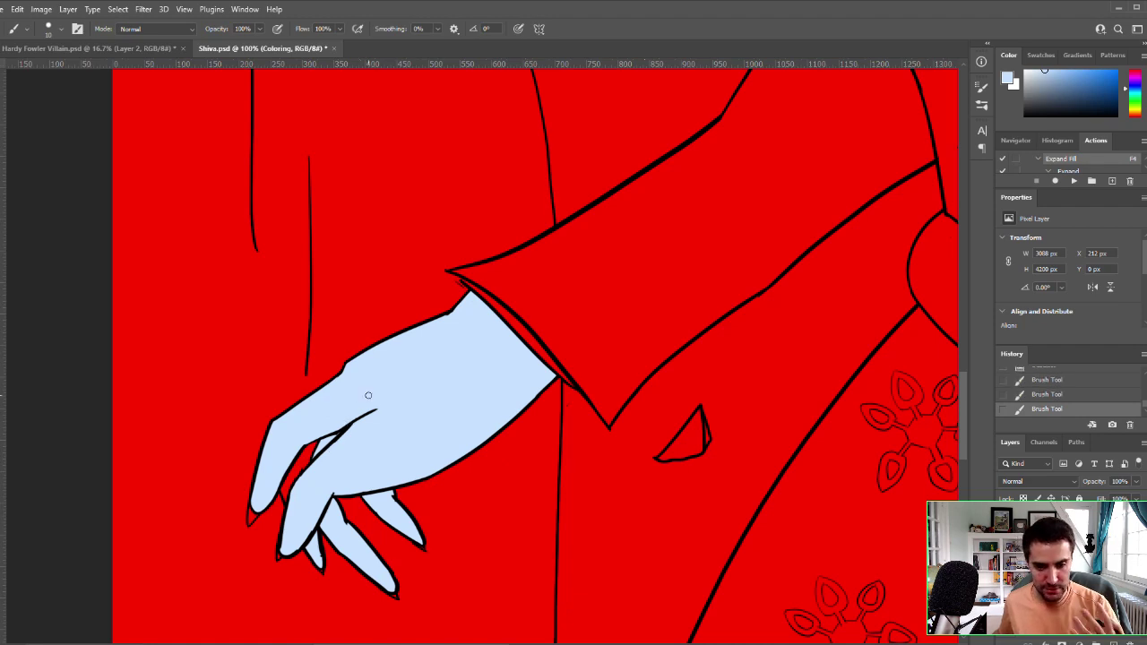
Step: Examine the whole figure with its pale blue skin fills, from the lowered hand up to the head and raised hand
mouse_move(474, 412)
mouse_down()
mouse_move(404, 436)
mouse_move(289, 538)
mouse_up()
key(z)
alt+click(696, 459)
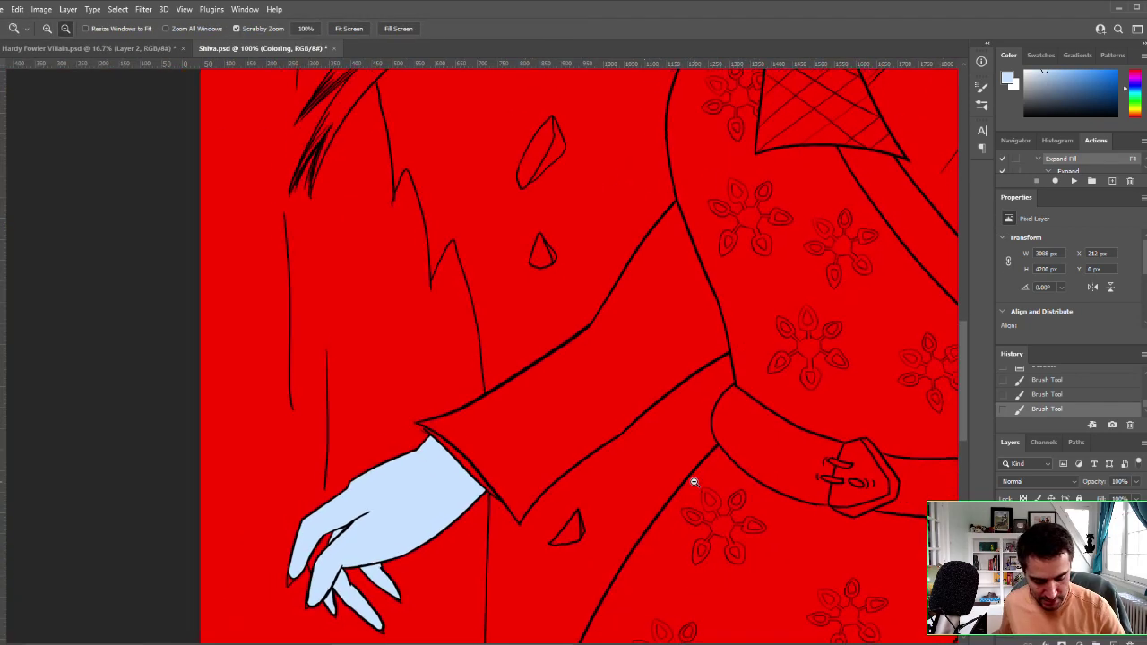
alt+click(691, 484)
alt+click(721, 476)
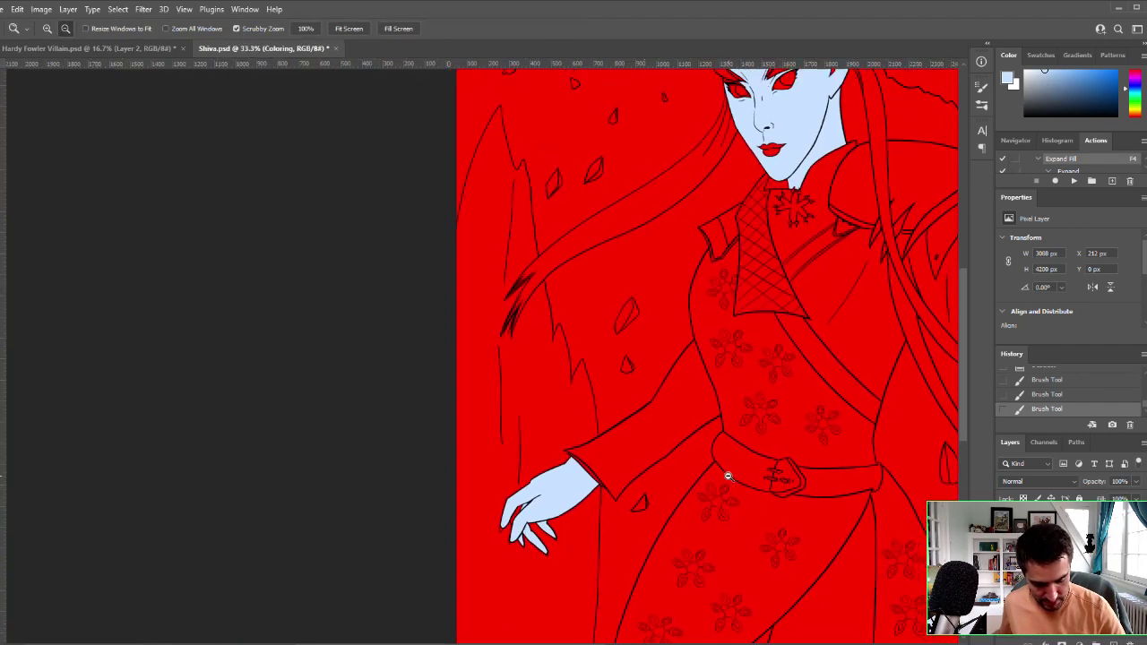
alt+click(734, 474)
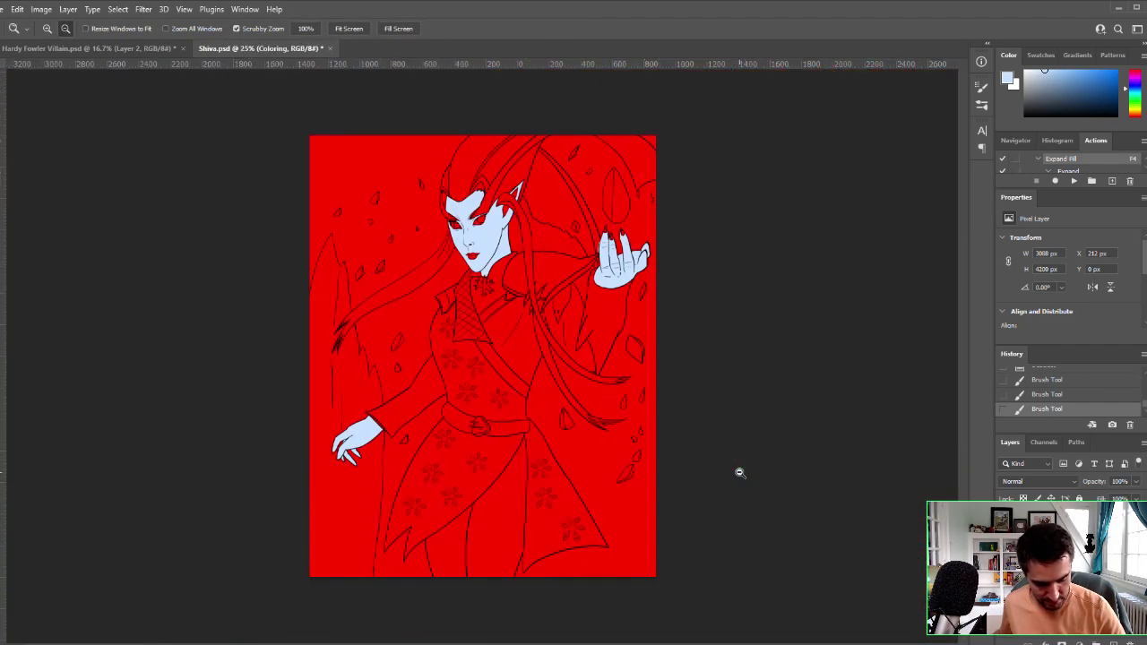
key(b)
key(z)
click(606, 350)
click(605, 350)
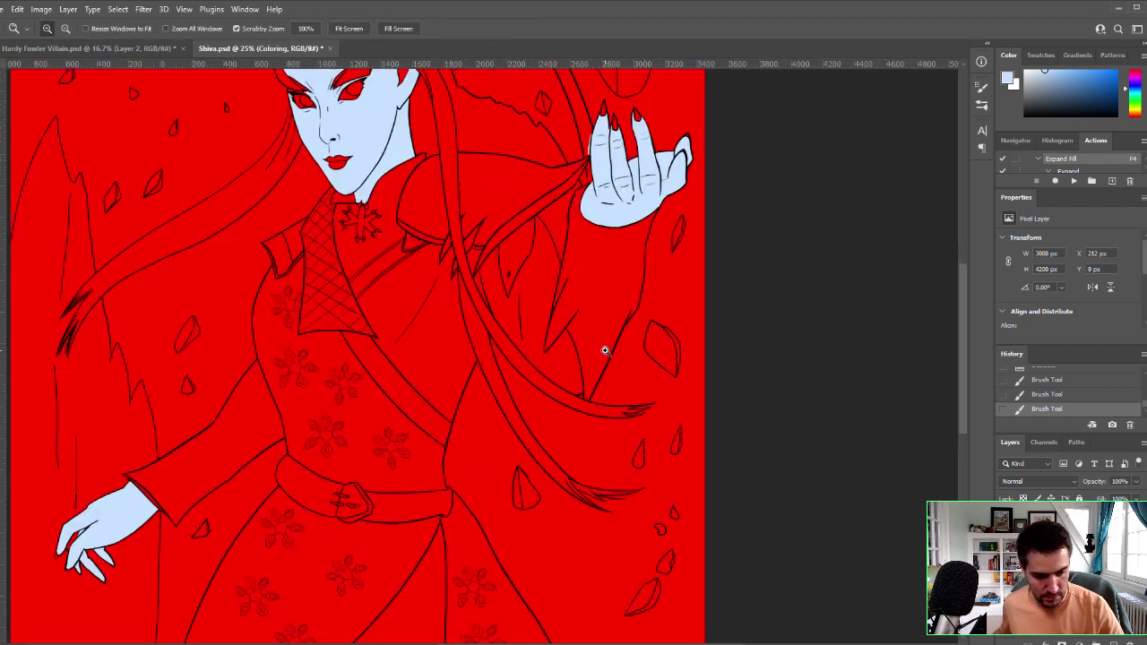
key(b)
drag(537, 278, 594, 532)
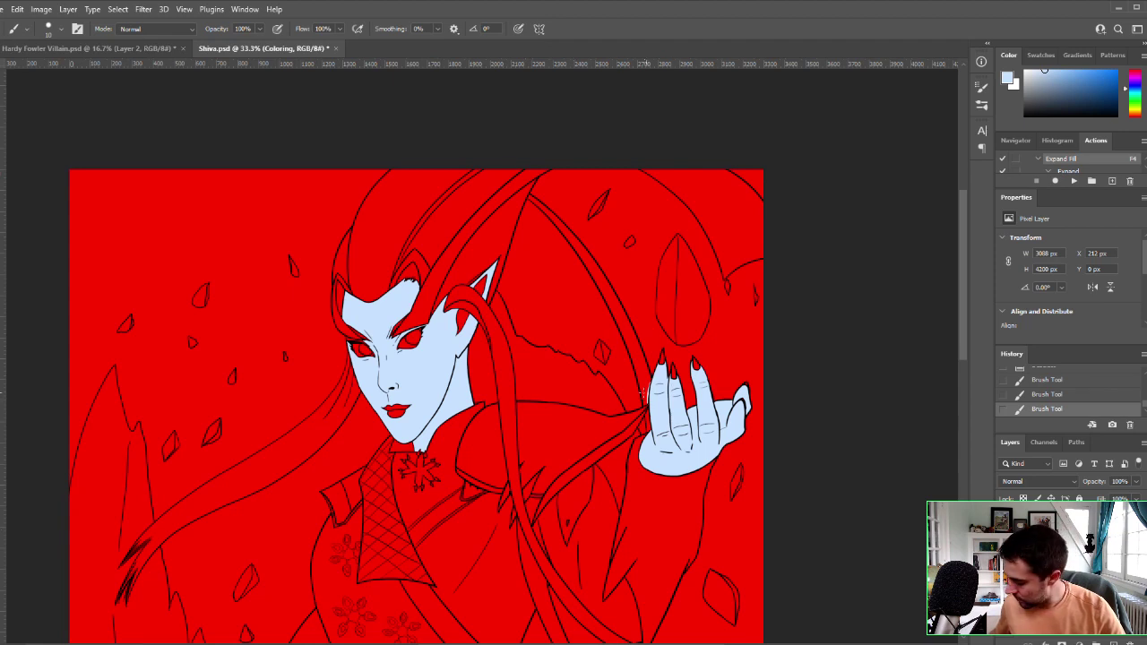
Step: Sample a medium blue, select the three large headdress sections above the forehead together, and fill them with Expand Fill
key(i)
click(438, 381)
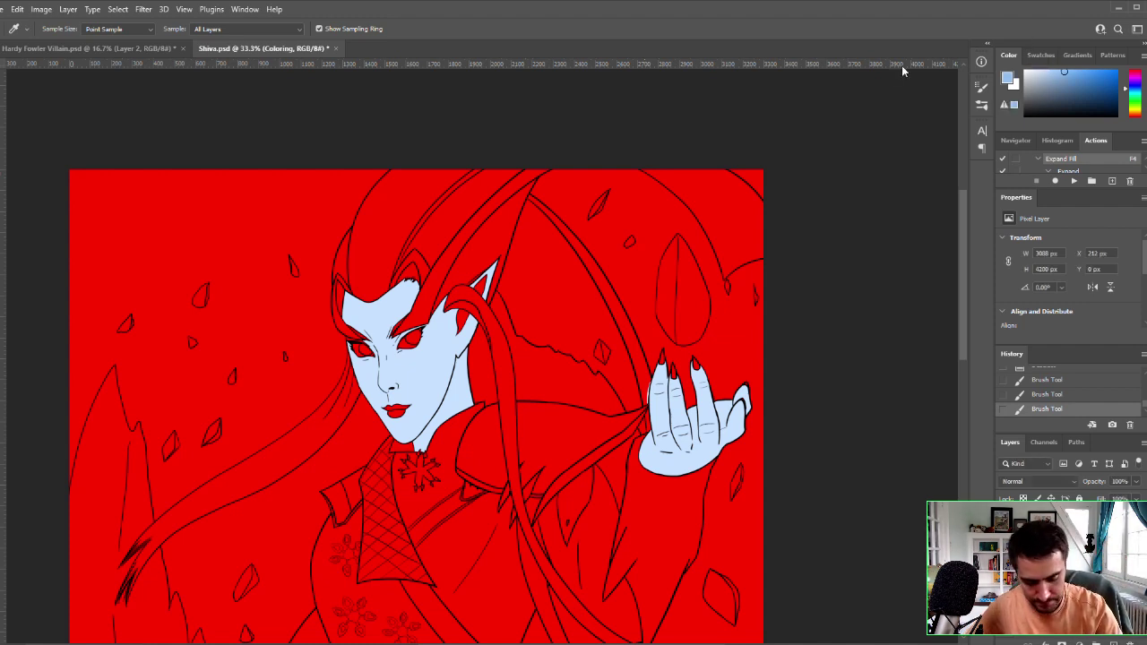
key(w)
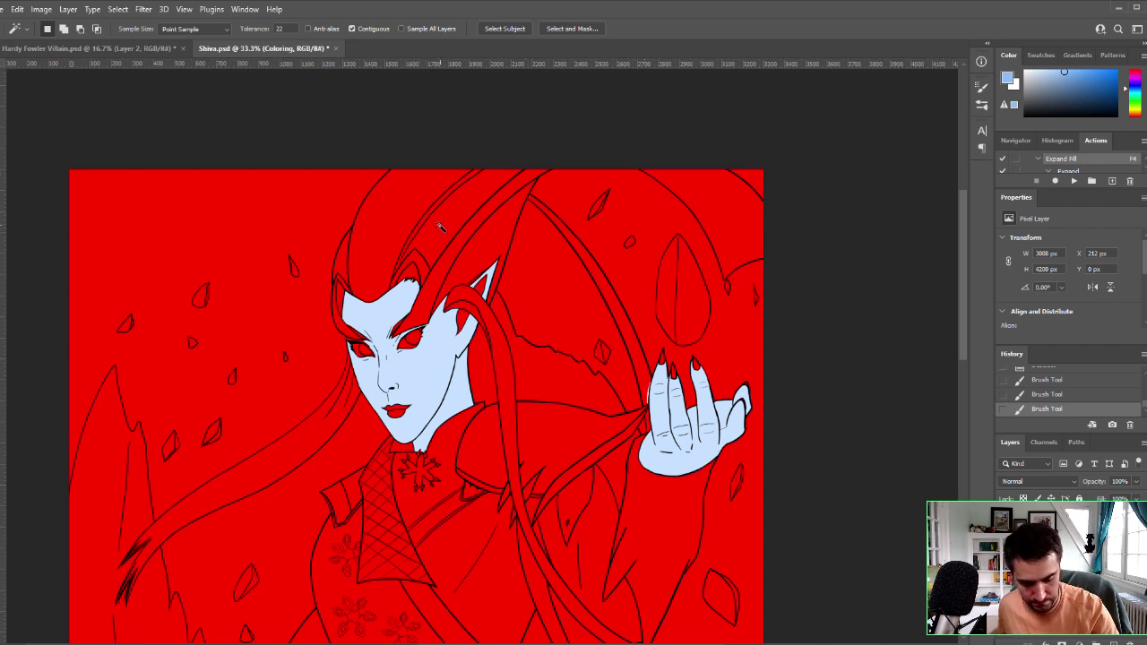
click(405, 222)
shift+click(448, 226)
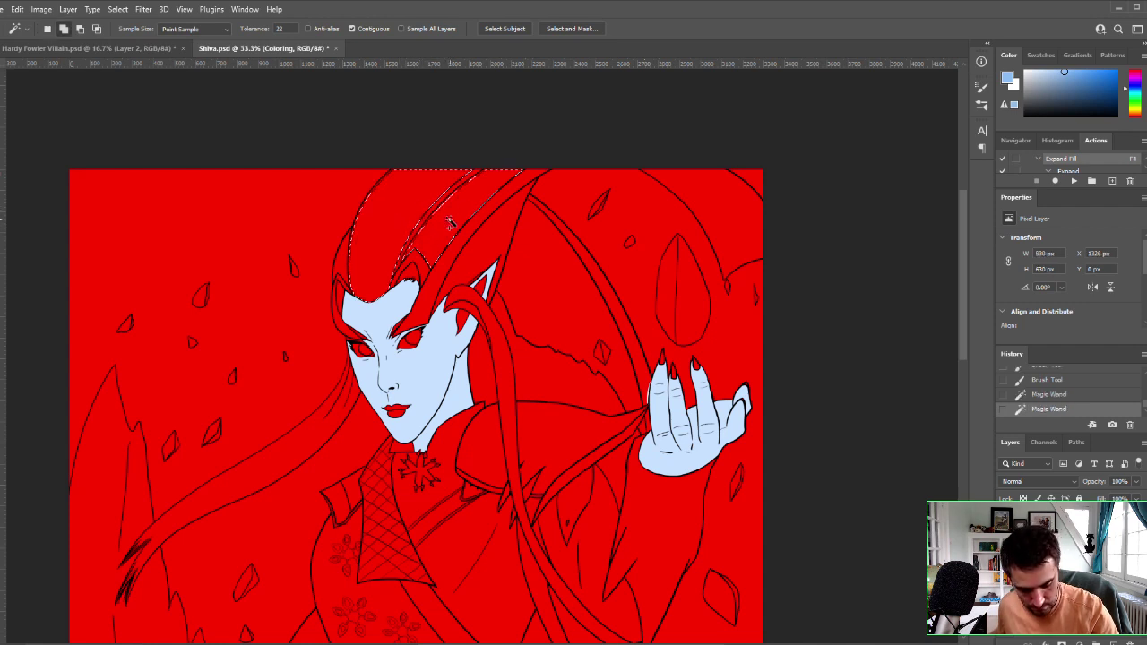
shift+click(346, 249)
key(F4)
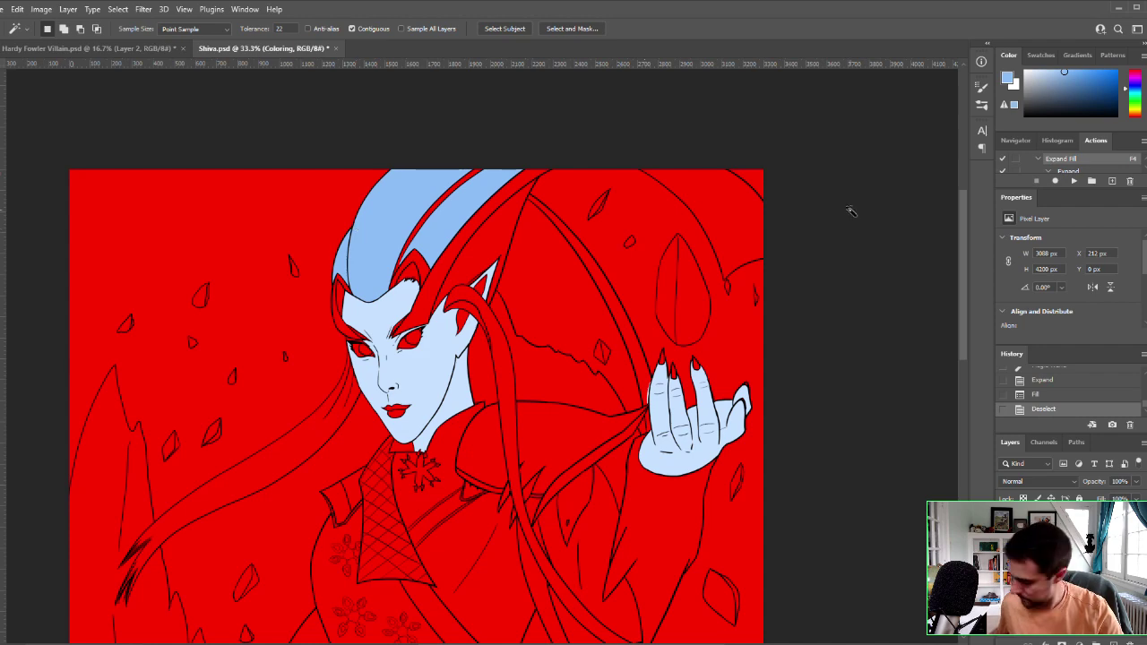
Step: Select the long curved band running from behind the headdress down to the raised hand and fill it medium blue with Expand Fill
ctrl+click(648, 319)
drag(632, 298, 562, 412)
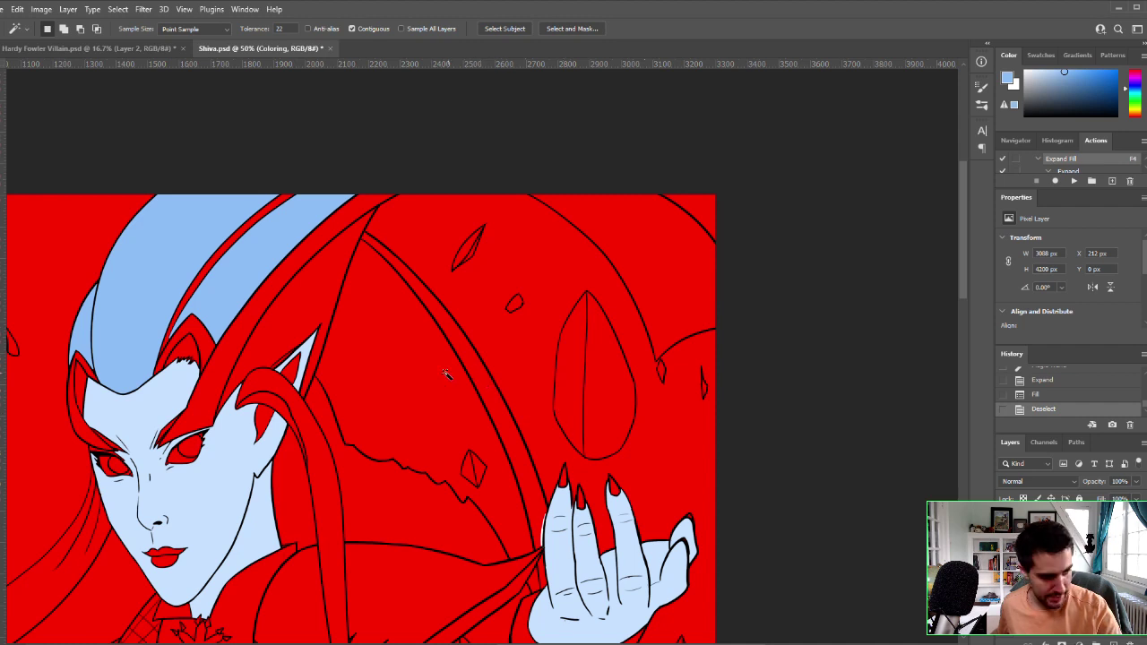
click(478, 375)
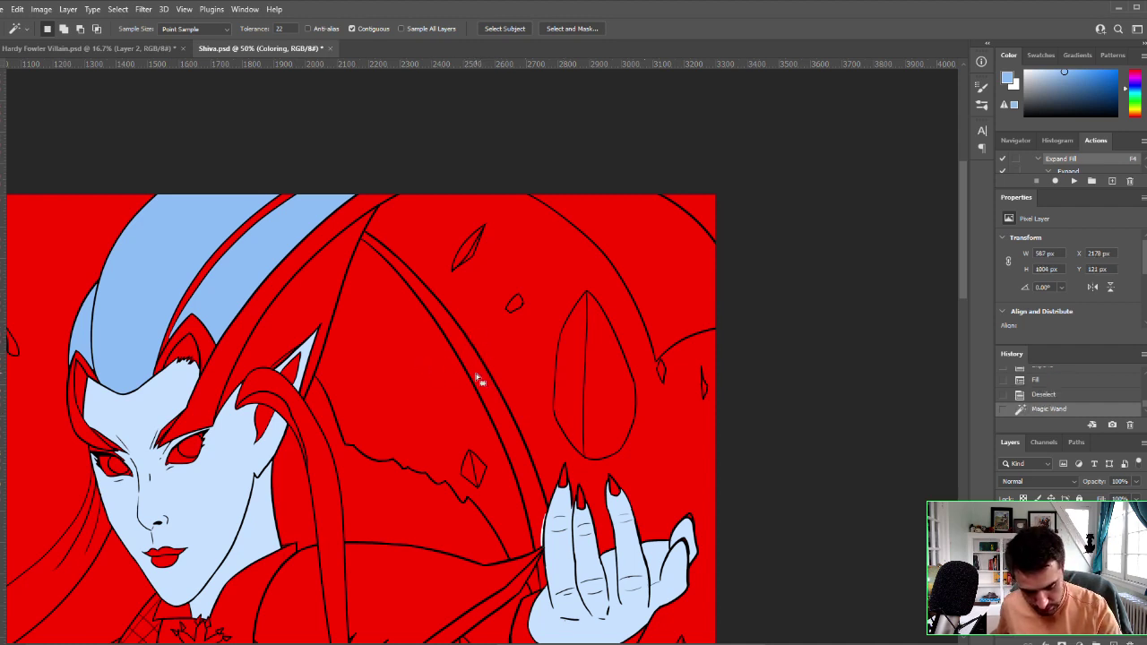
key(F4)
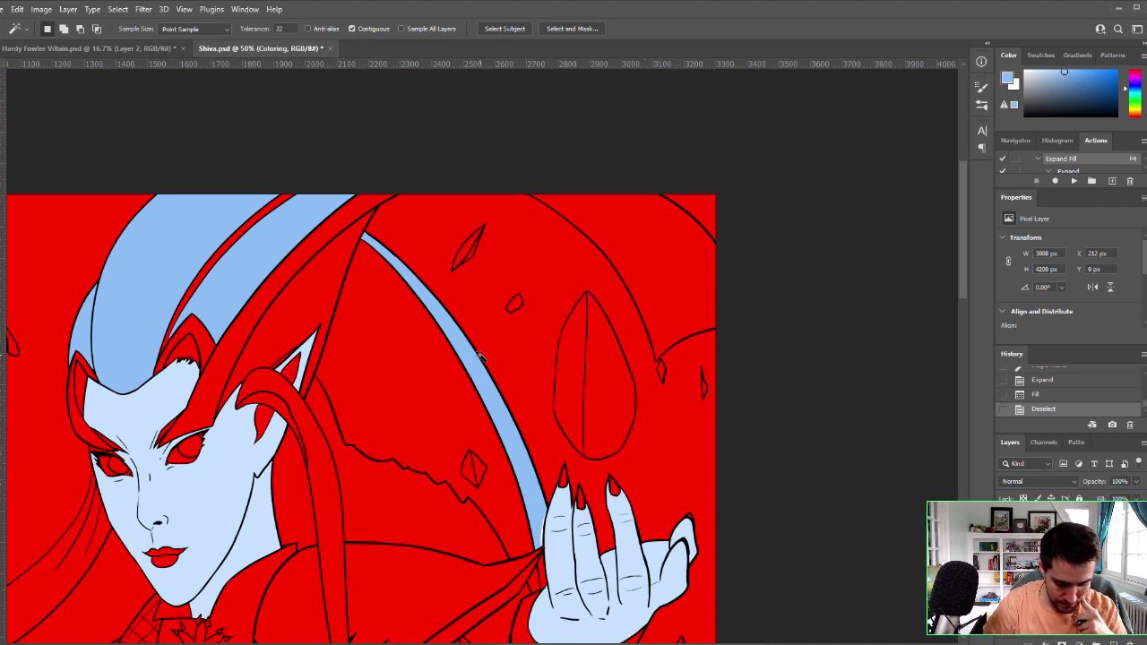
Step: Sample a muted grey-blue and brush it into the thin sliver along the upper edge of the pointed ear
key(z)
click(494, 350)
click(494, 349)
key(space)
drag(403, 467, 780, 241)
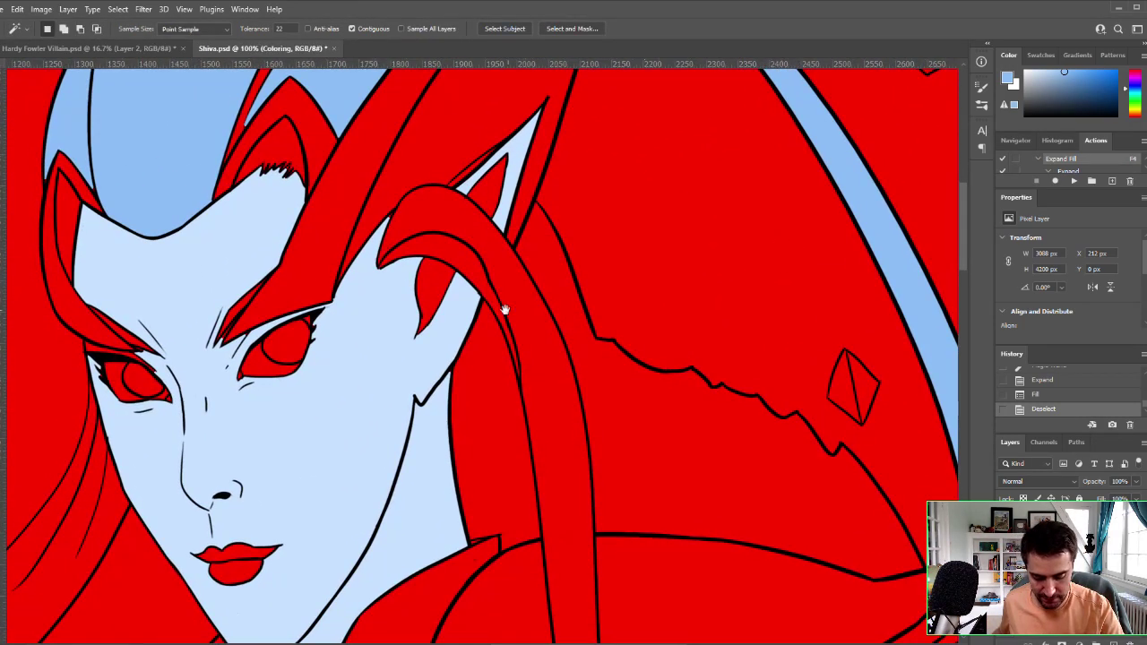
key(i)
click(518, 153)
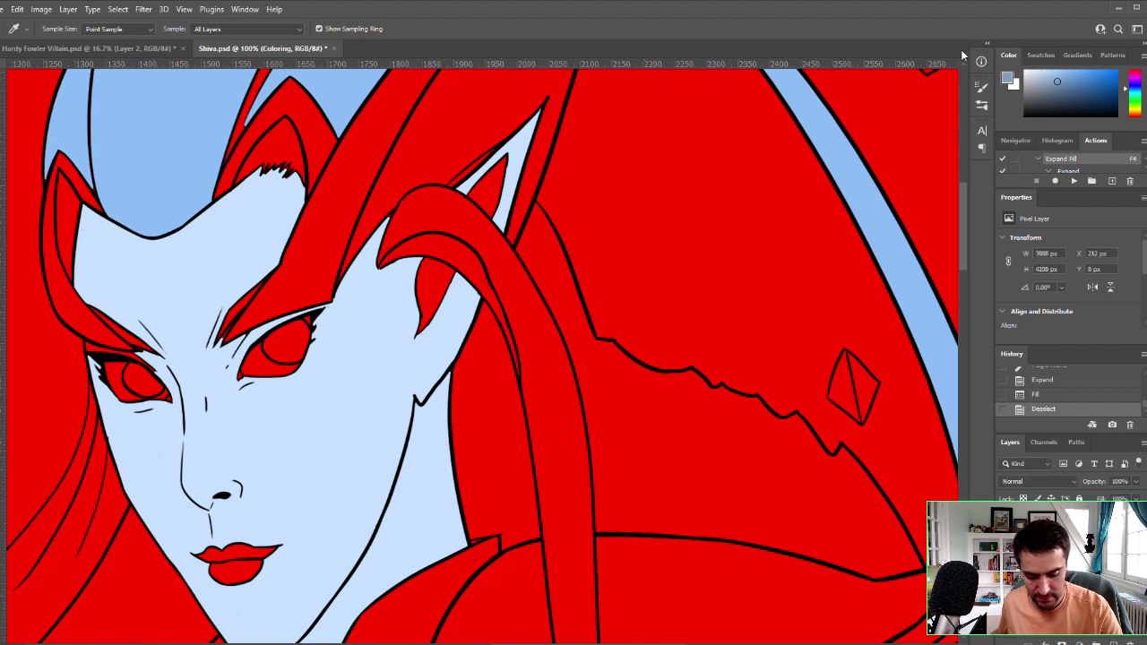
key(w)
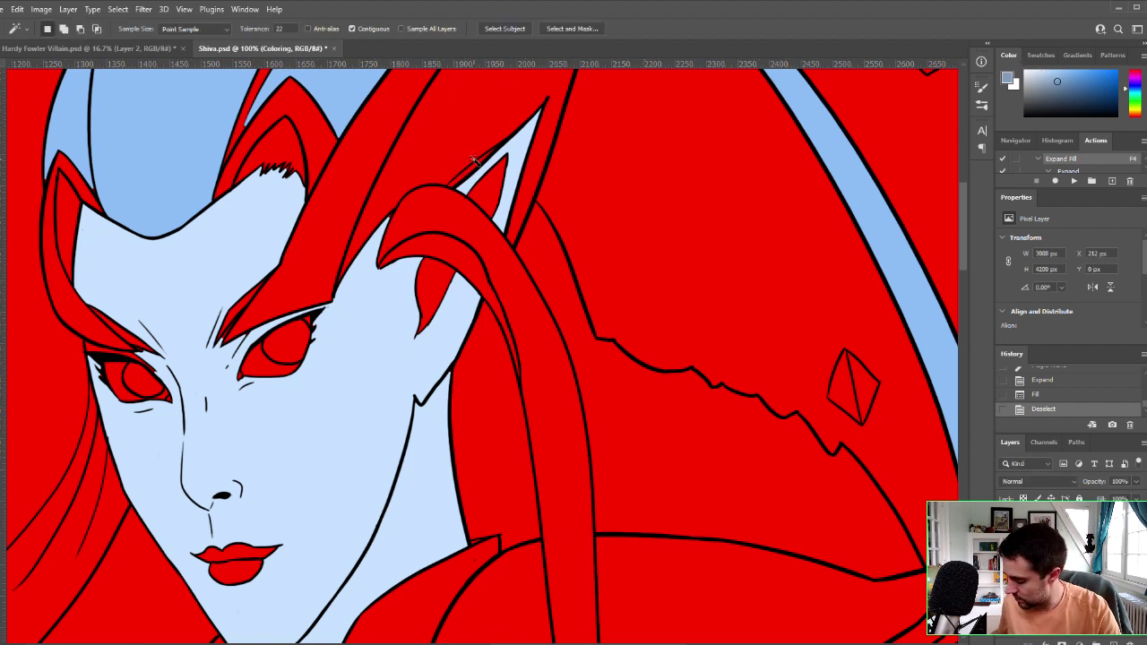
key(b)
mouse_move(466, 172)
mouse_down()
mouse_move(455, 181)
mouse_move(452, 170)
mouse_move(460, 178)
mouse_move(492, 145)
mouse_up()
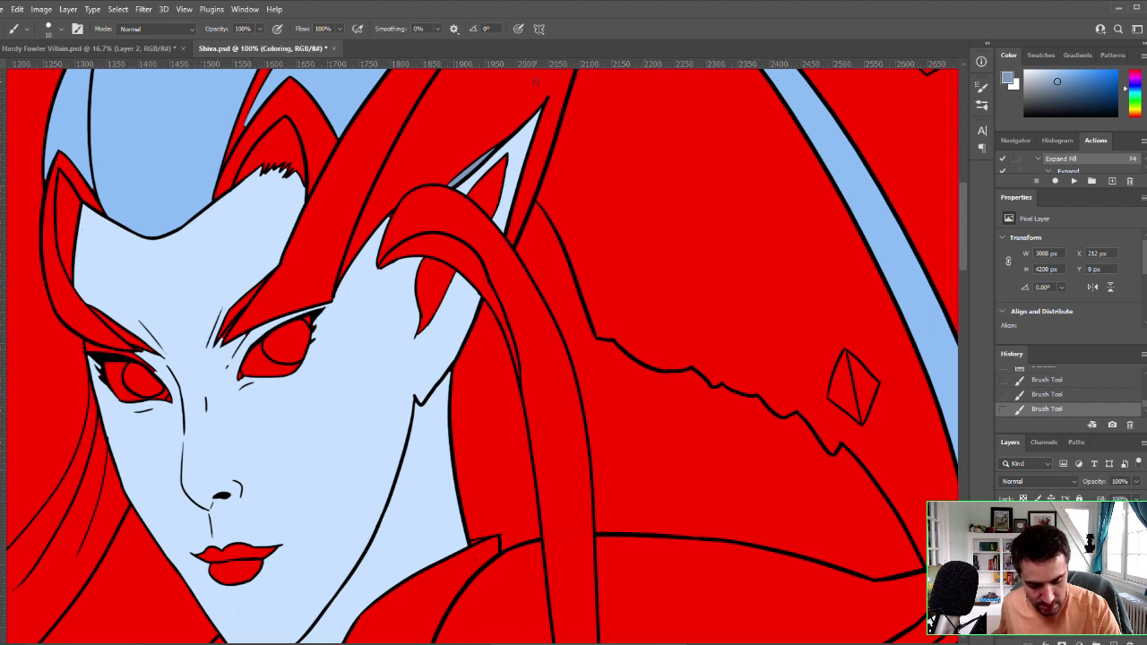
Step: Select the two inner-ear shapes above and below the hair strand together and fill them grey-blue with Expand Fill
key(w)
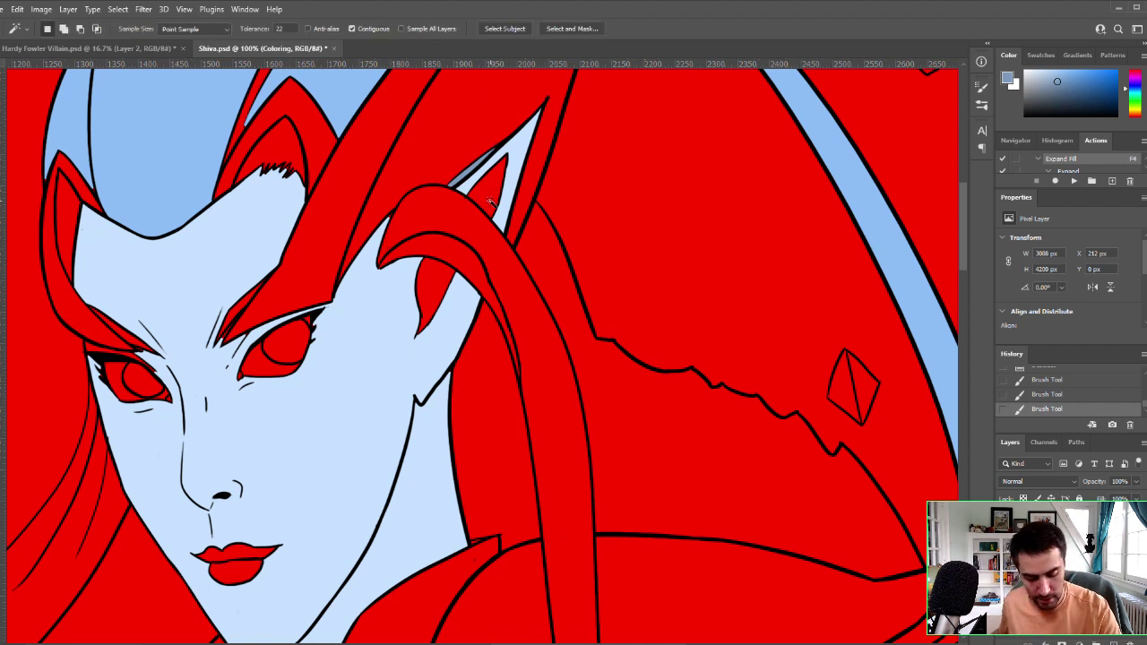
click(489, 192)
shift+click(434, 283)
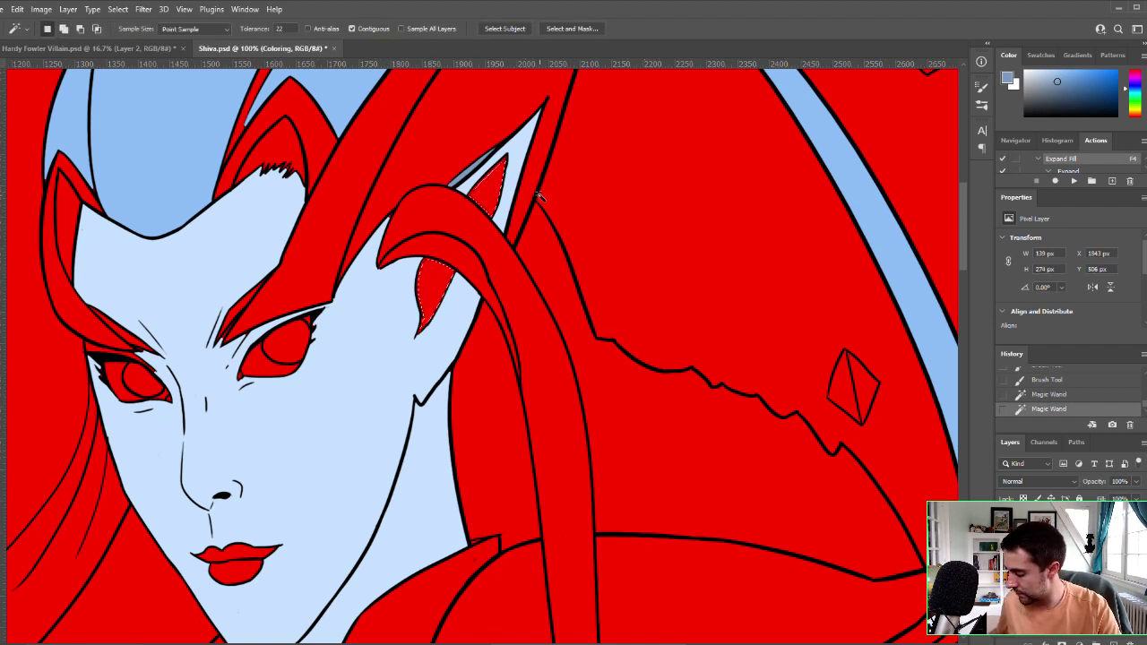
key(F4)
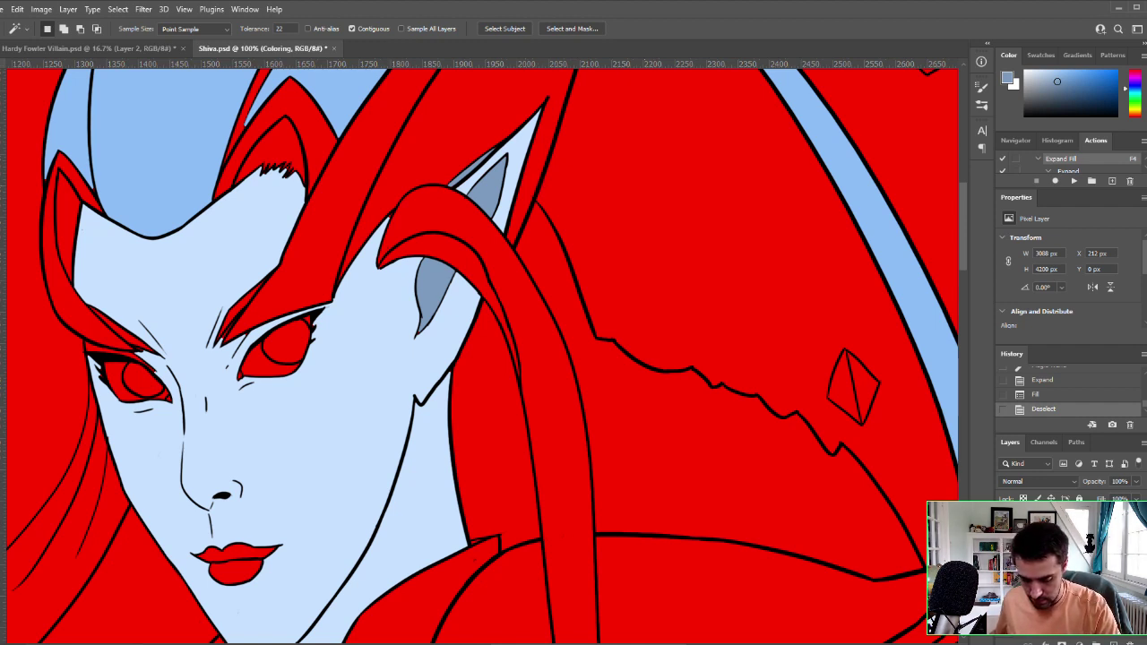
Step: Sample a soft yellow, select the thin curved stripe between the blue headdress sections, and fill it with Expand Fill
key(i)
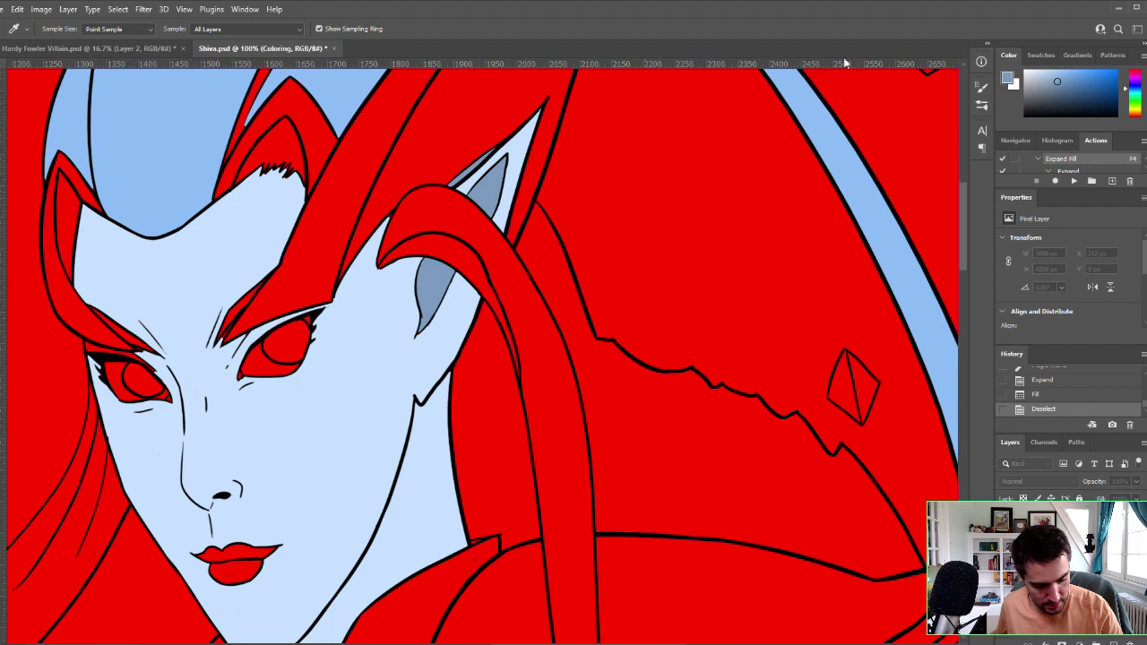
click(1019, 68)
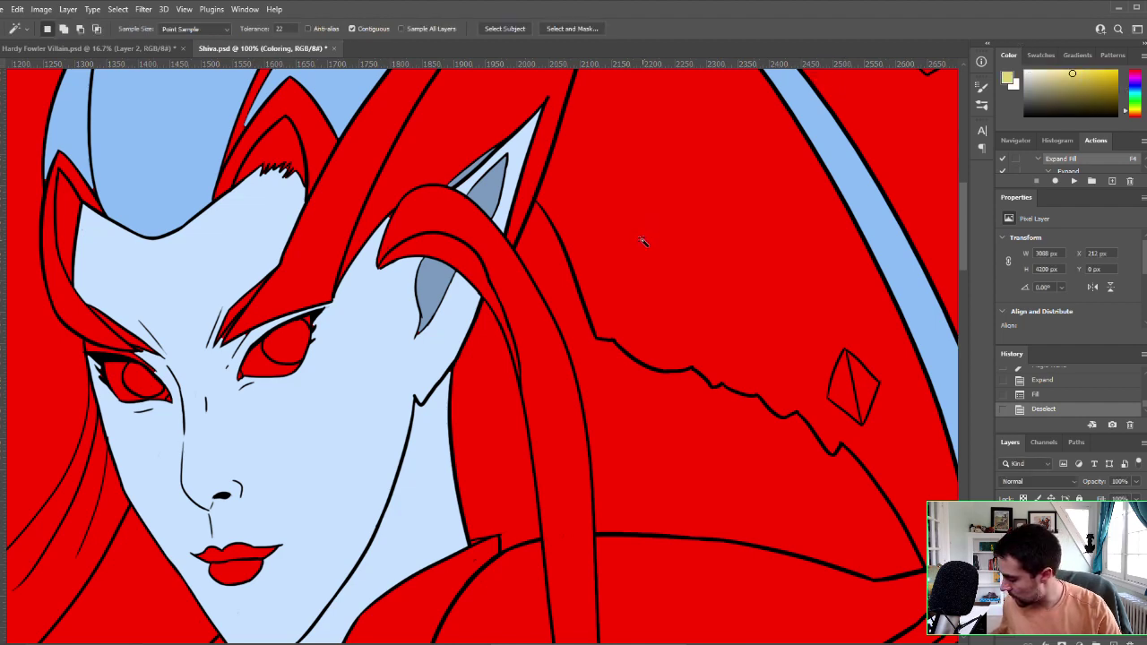
key(z)
alt+click(608, 288)
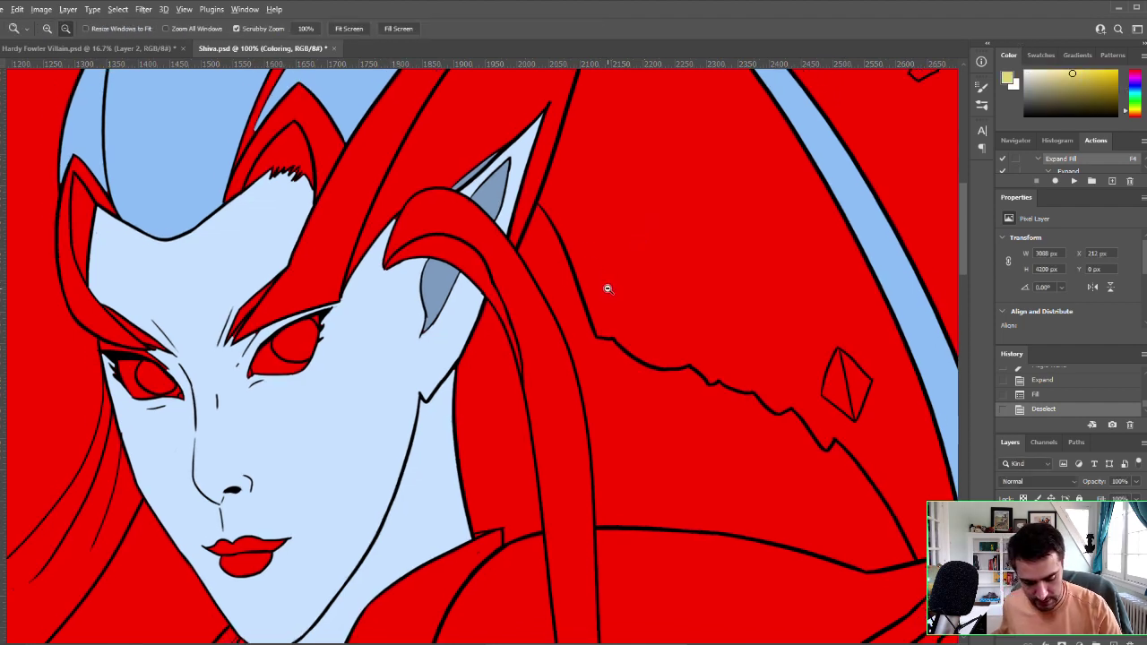
alt+click(607, 289)
alt+click(609, 288)
drag(598, 262, 547, 395)
key(w)
click(437, 247)
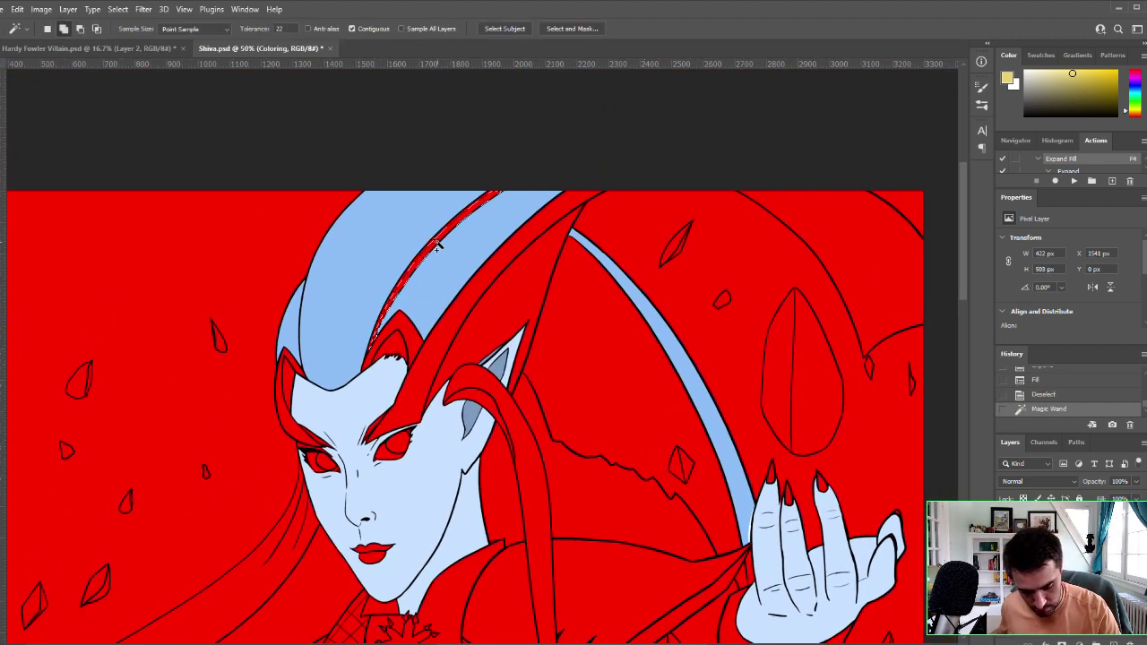
key(F4)
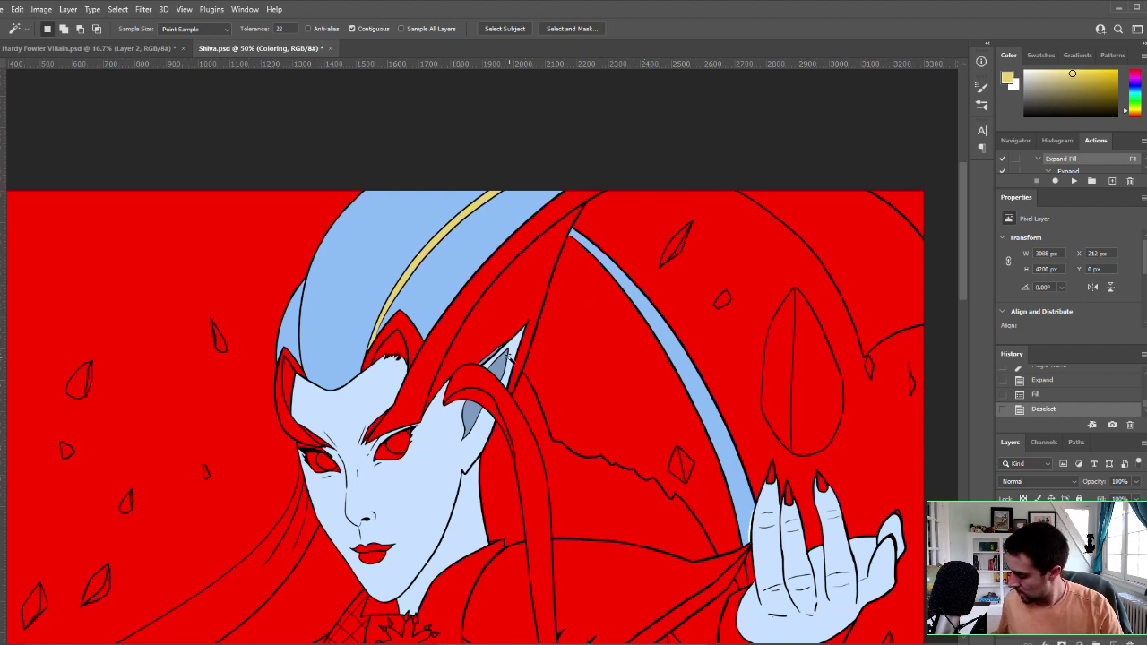
Step: Select both pointed trim pieces framing the forehead together and fill them yellow with Expand Fill
ctrl+click(524, 363)
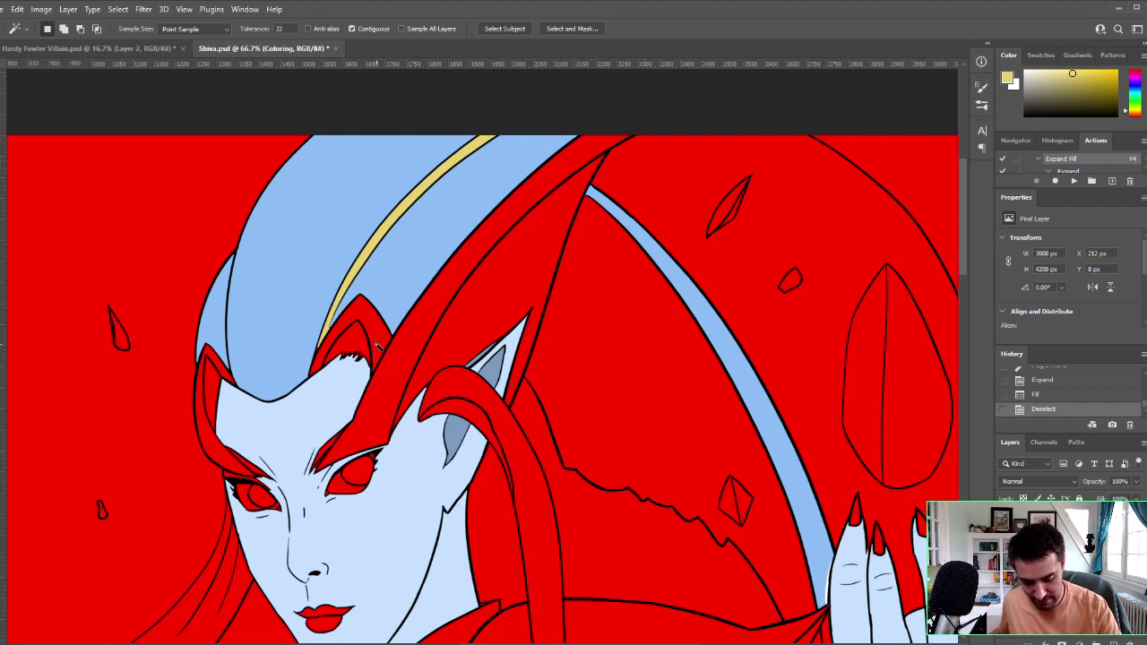
shift+click(381, 346)
click(205, 396)
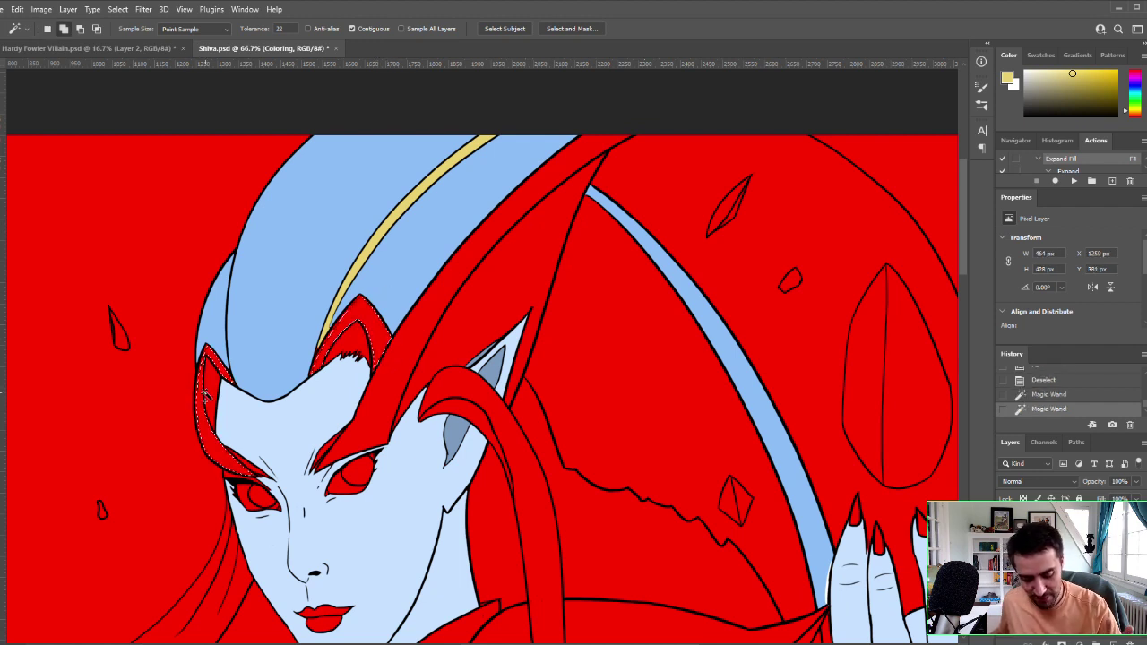
key(F4)
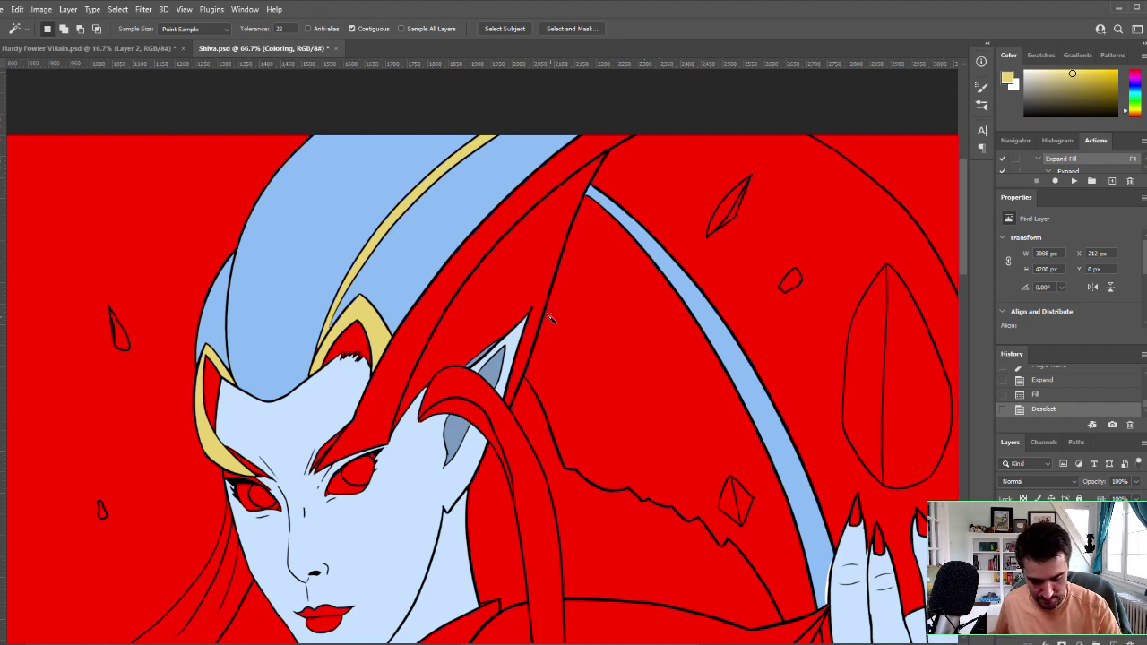
Step: Select the wide band sweeping from the brow up along the blue headdress and fill it yellow with Expand Fill
drag(558, 335, 507, 409)
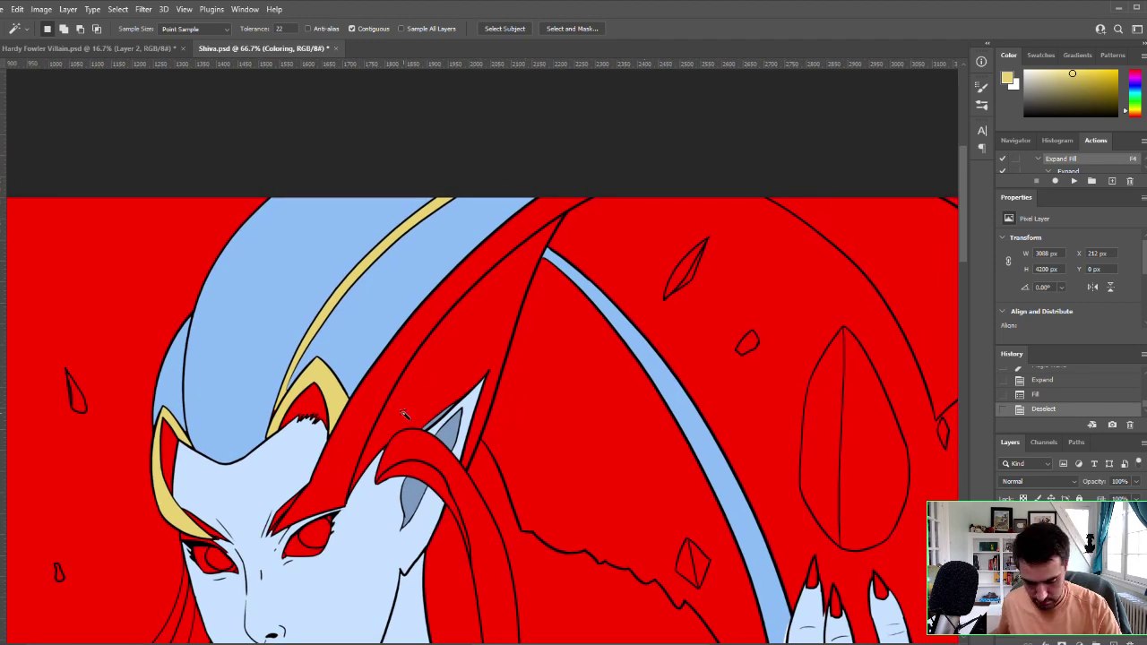
click(368, 402)
key(F4)
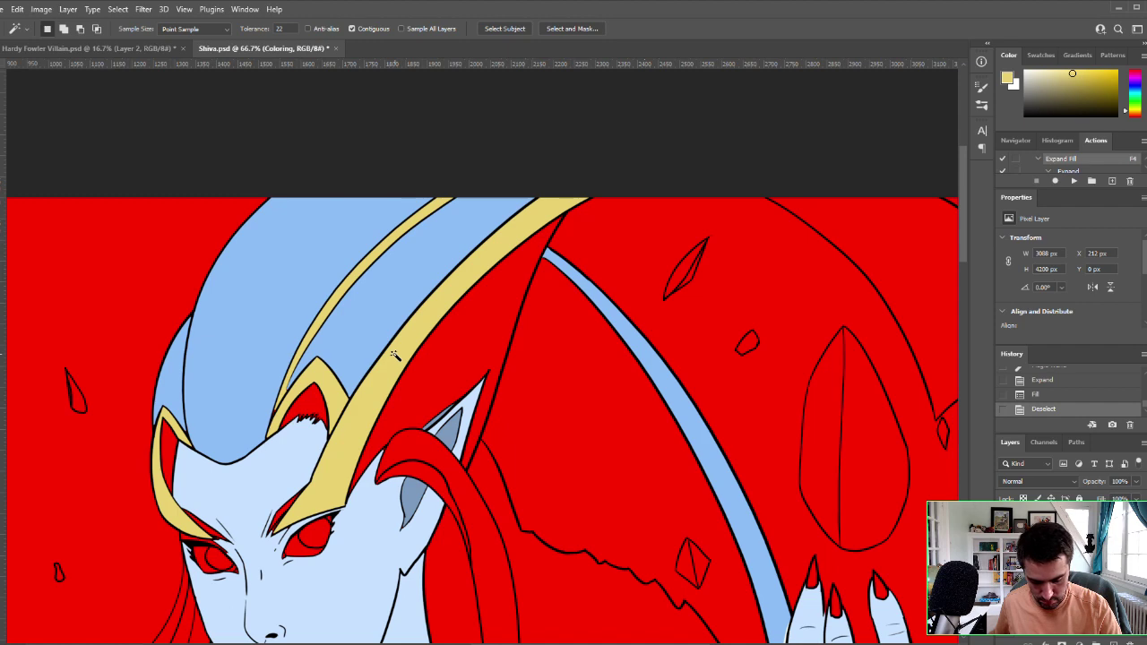
Step: Select the large curved headdress section near the canvas's upper-right corner and fill it yellow with Expand Fill
drag(787, 414, 548, 491)
click(672, 376)
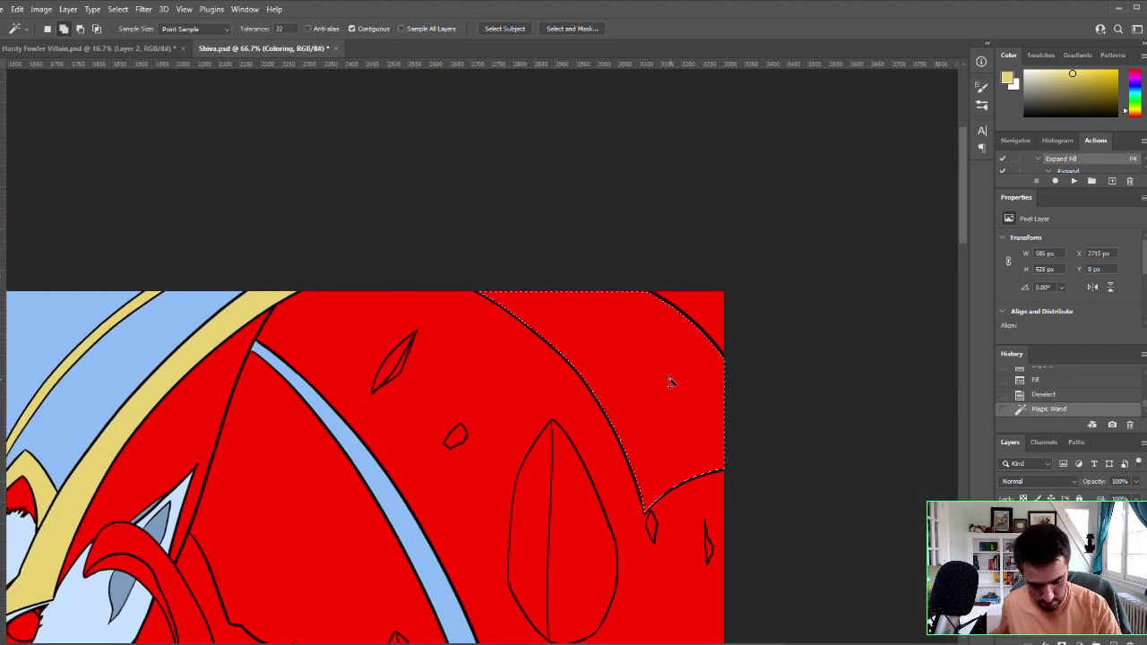
key(F4)
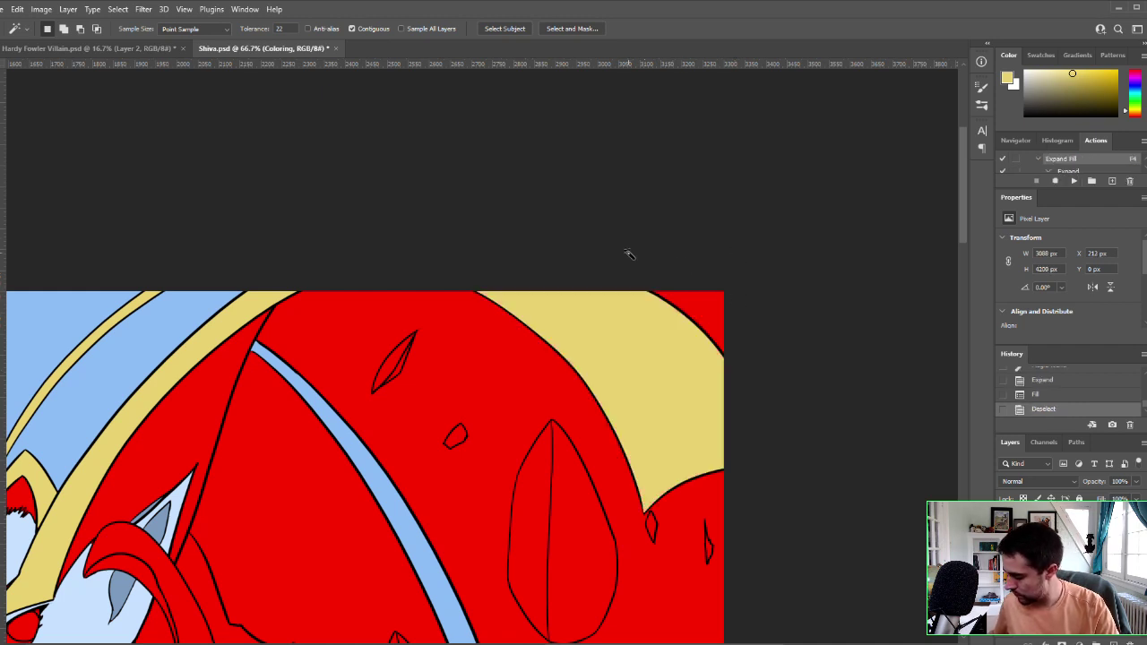
Step: Sample the headdress's medium blue and fill the small area in the canvas's upper-right corner with Expand Fill
key(i)
click(163, 319)
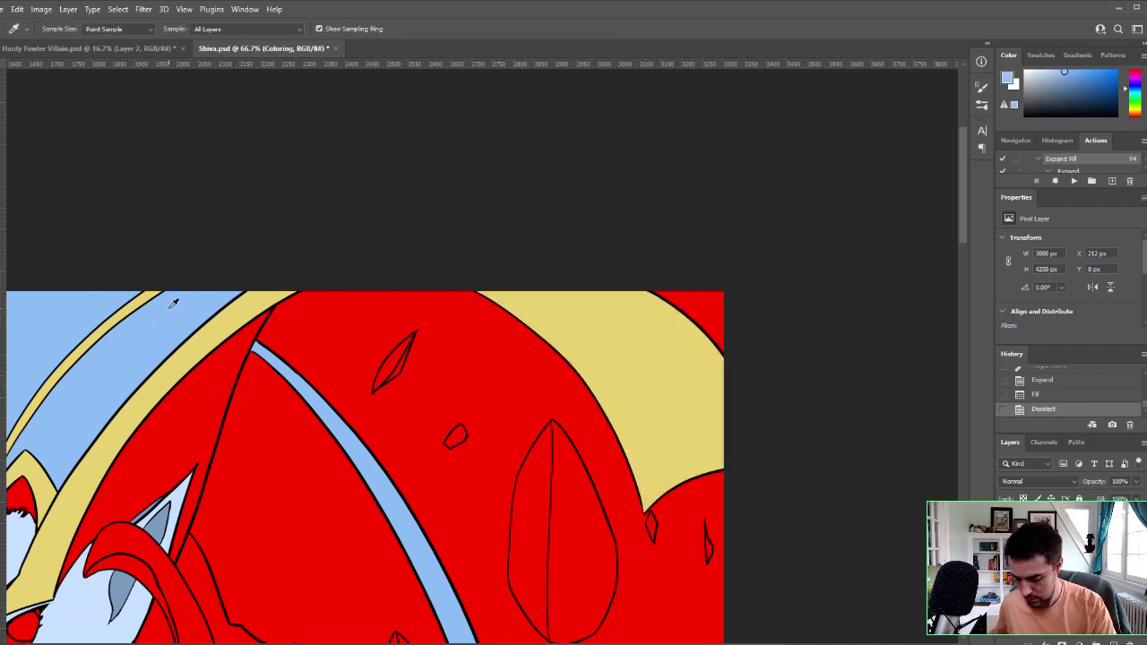
key(b)
key(w)
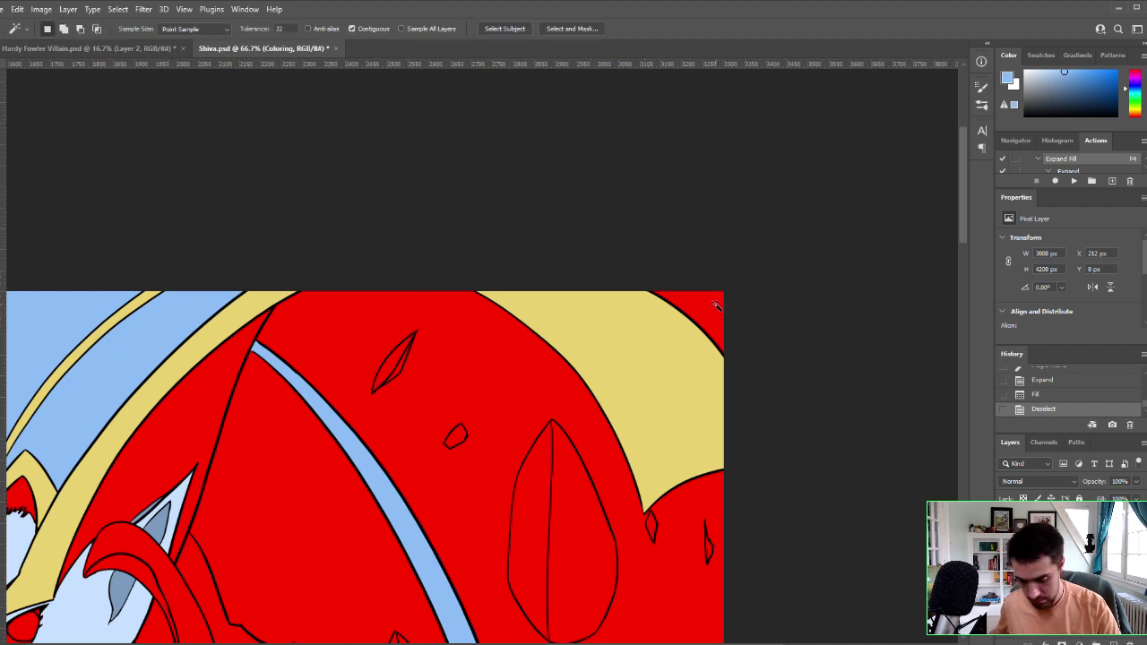
click(718, 306)
key(F4)
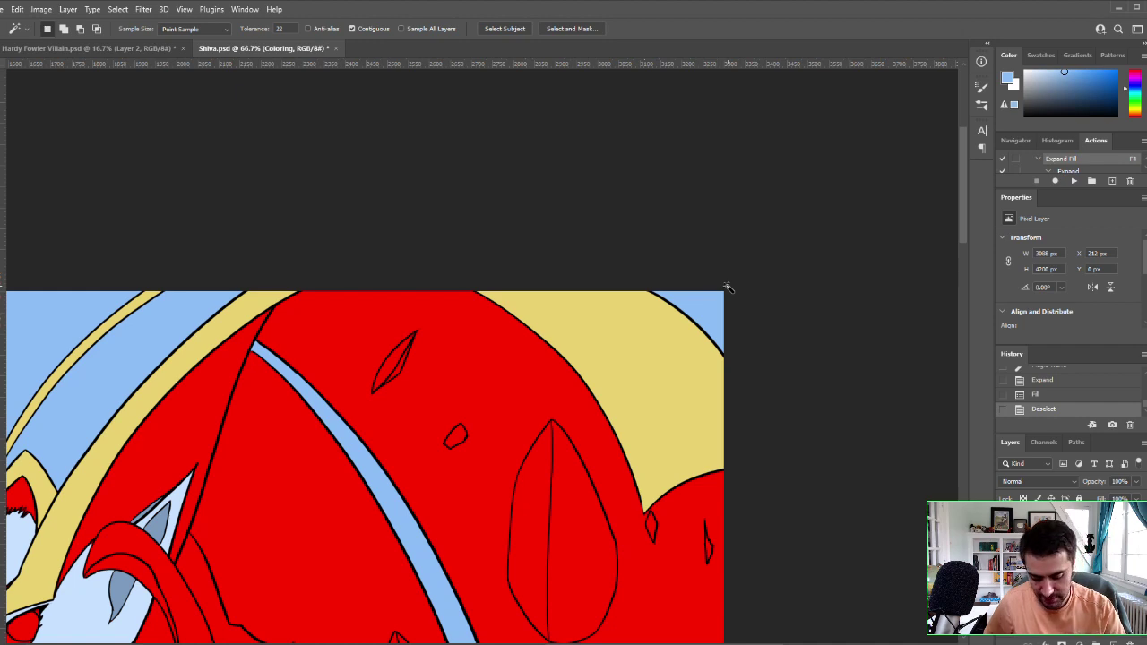
key(z)
alt+click(615, 426)
alt+click(615, 426)
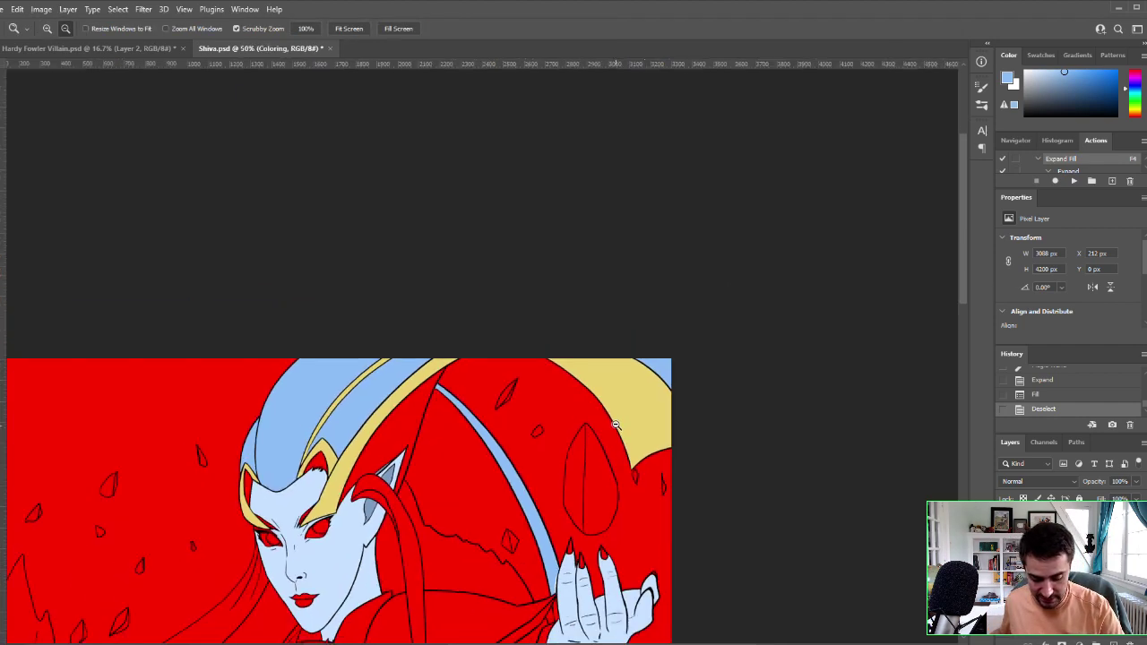
Step: Sample the trim yellow and fill the pointed headdress section between the wide band and the ear with Expand Fill
alt+click(614, 426)
key(z)
click(497, 435)
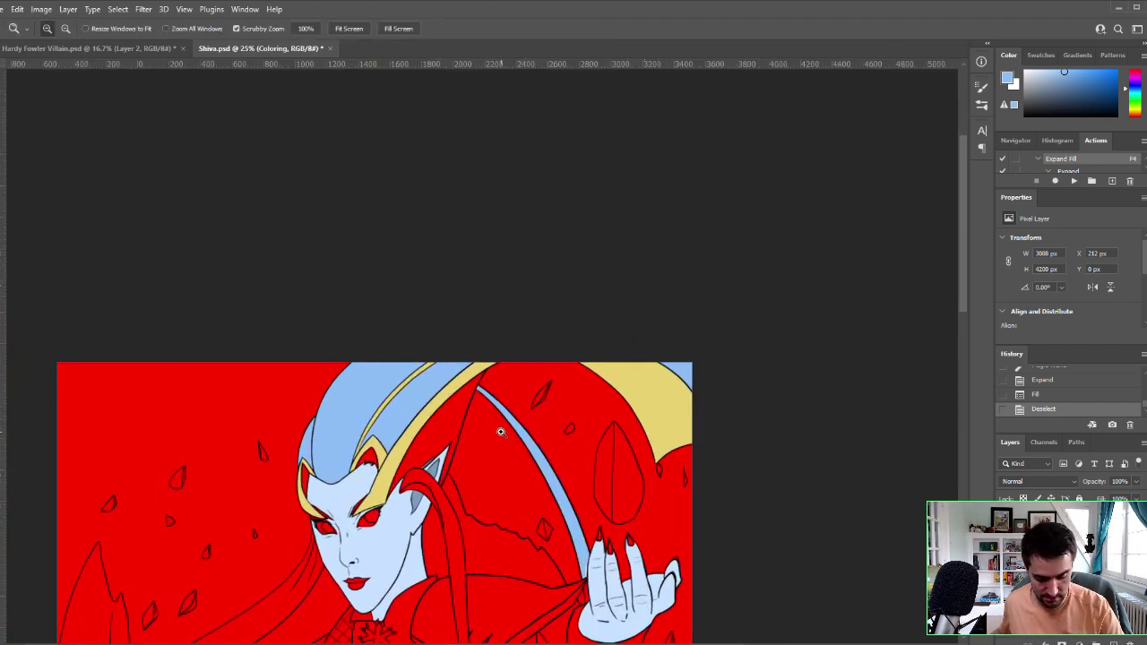
click(496, 436)
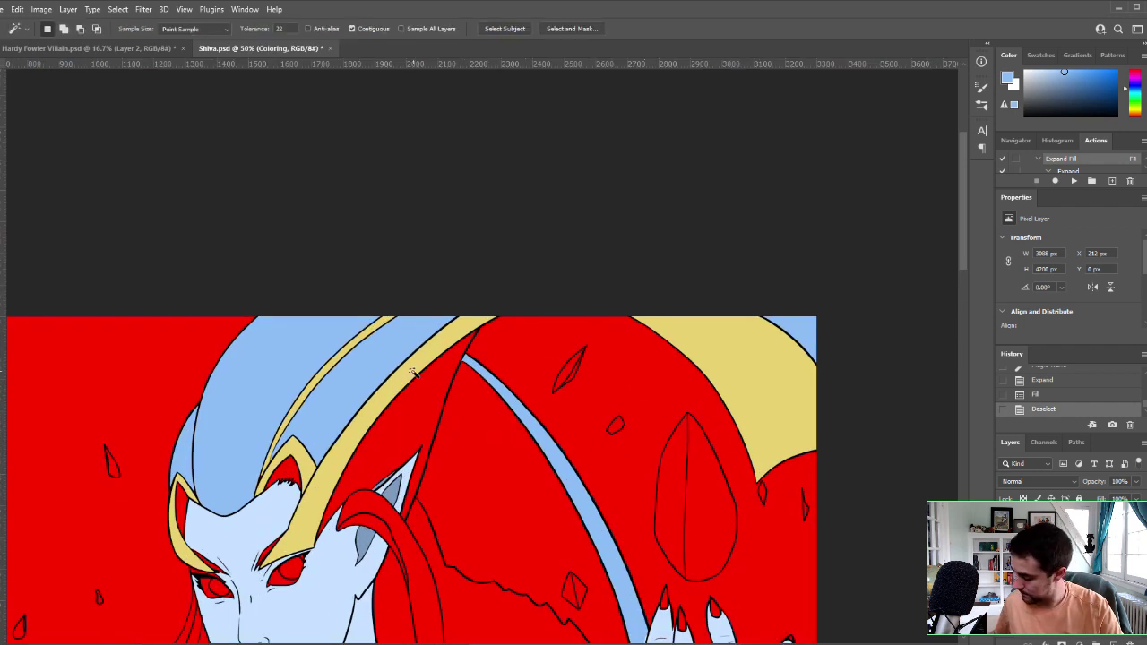
key(i)
click(380, 396)
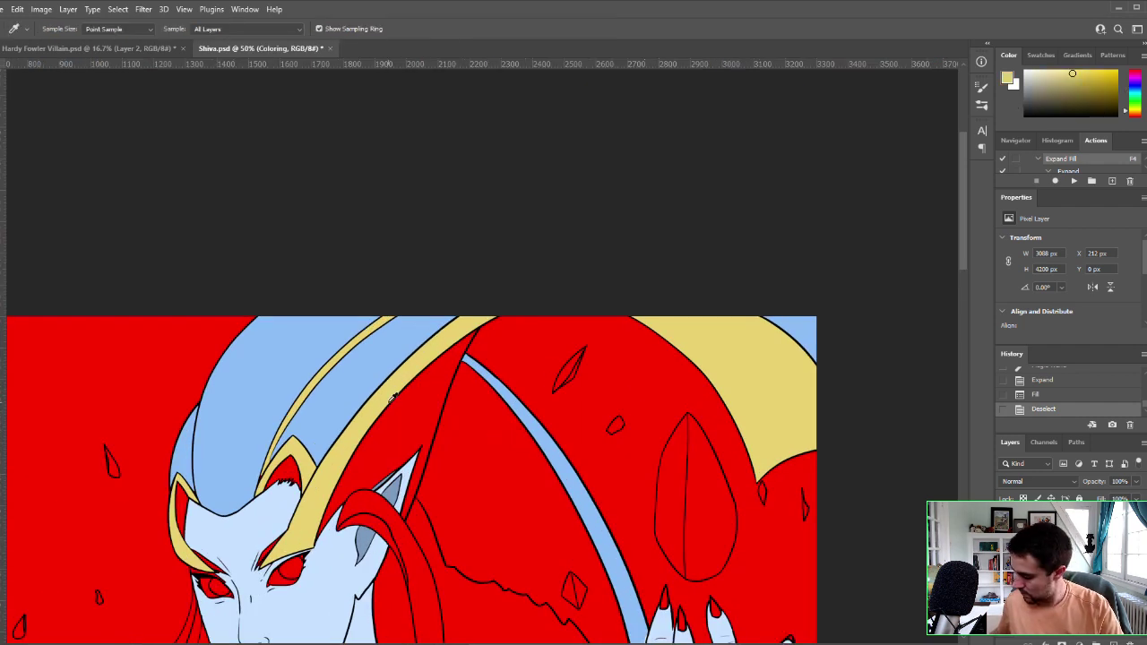
click(425, 393)
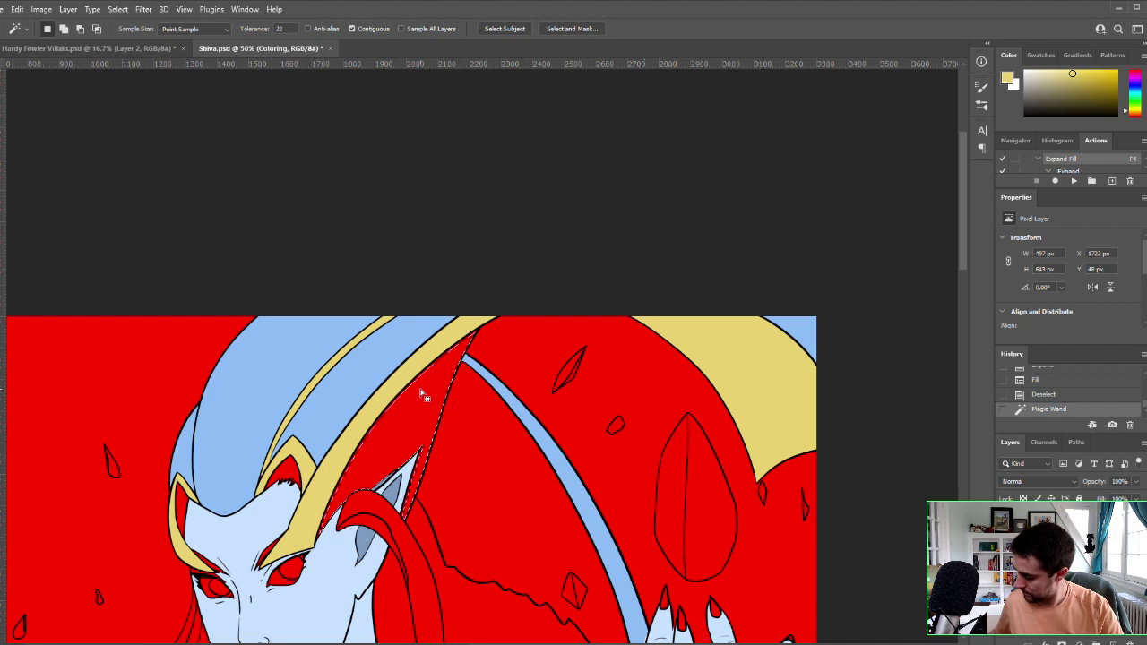
key(F4)
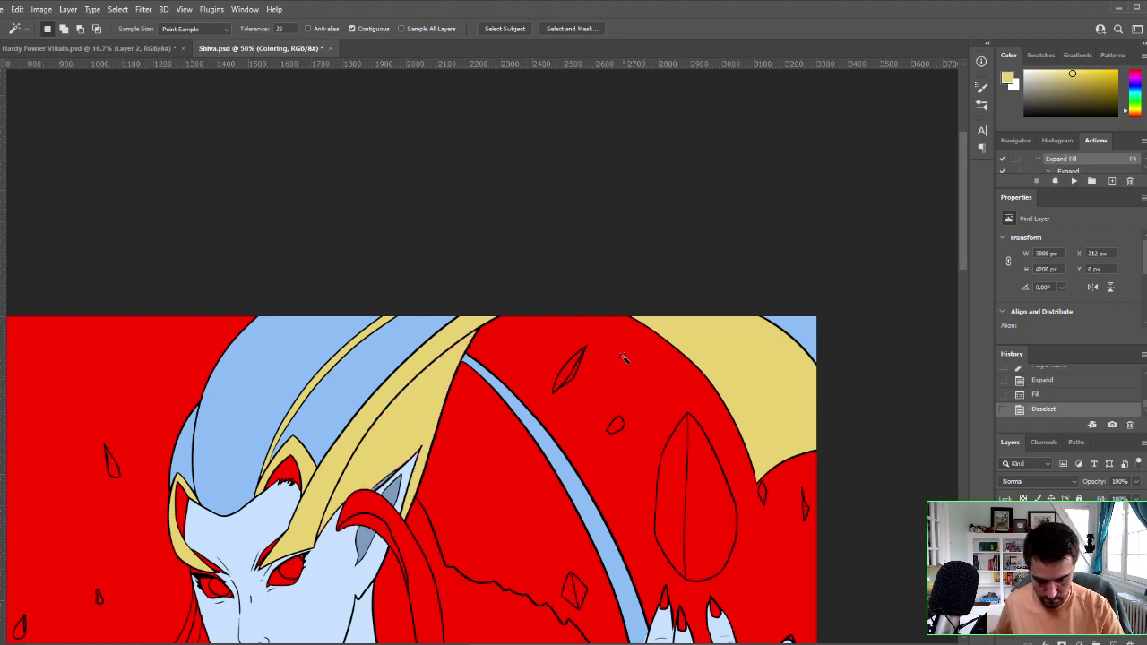
Step: Sample the headdress's medium blue and change the foreground colour to a dark, saturated blue
key(space)
drag(580, 448, 663, 409)
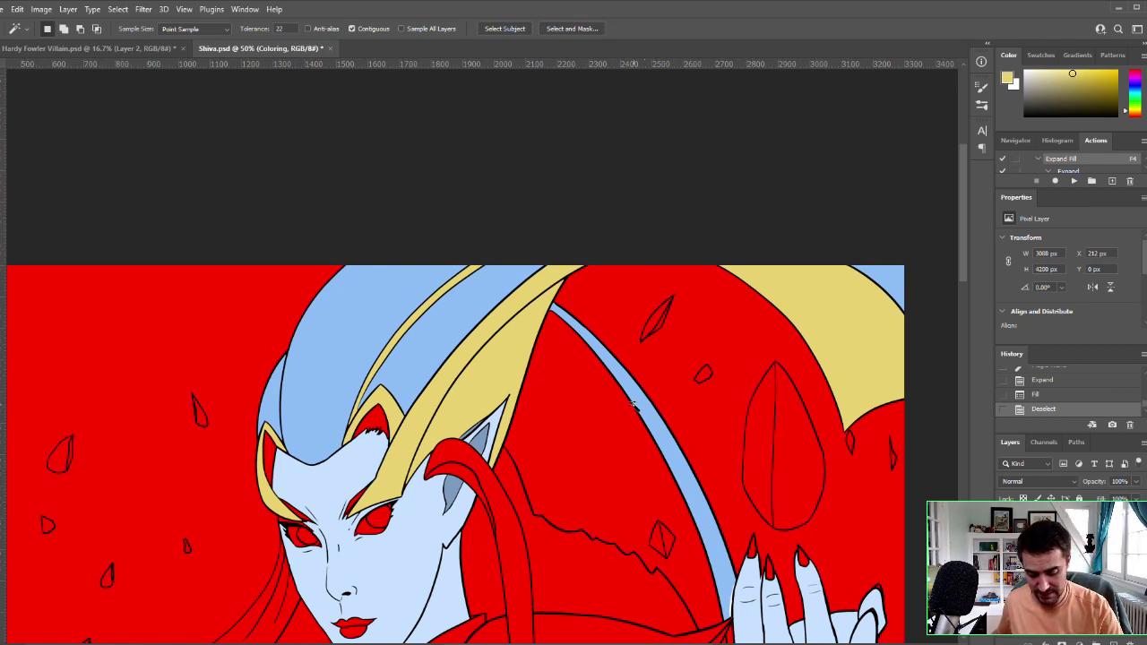
key(z)
click(522, 471)
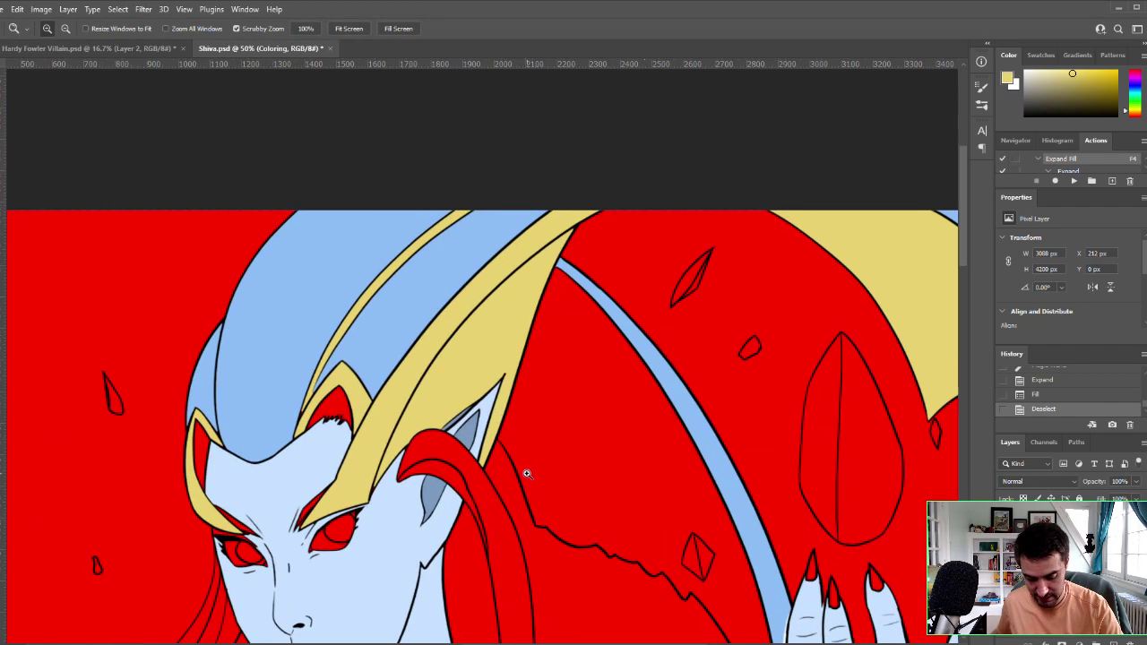
key(i)
click(367, 342)
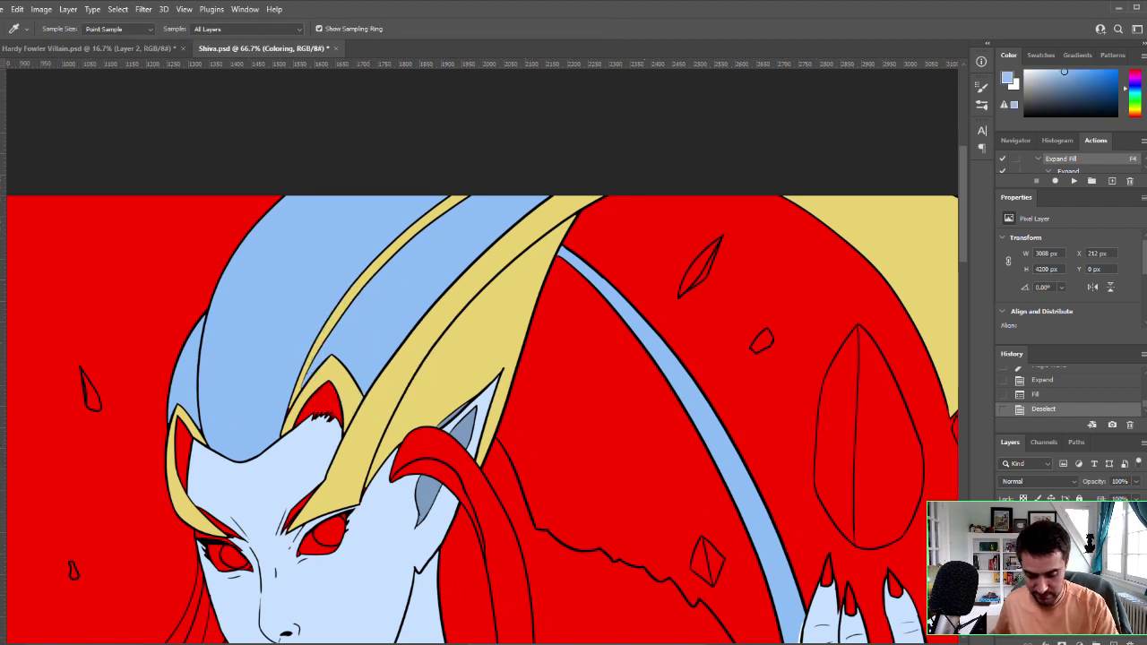
key(ctrl+s)
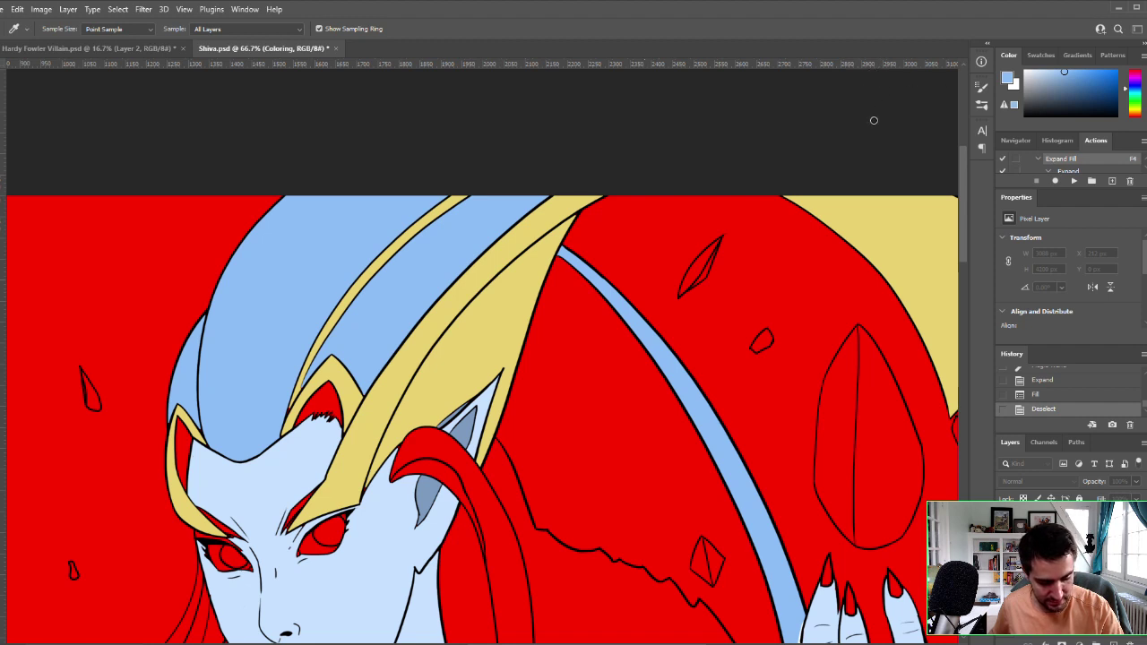
click(1005, 59)
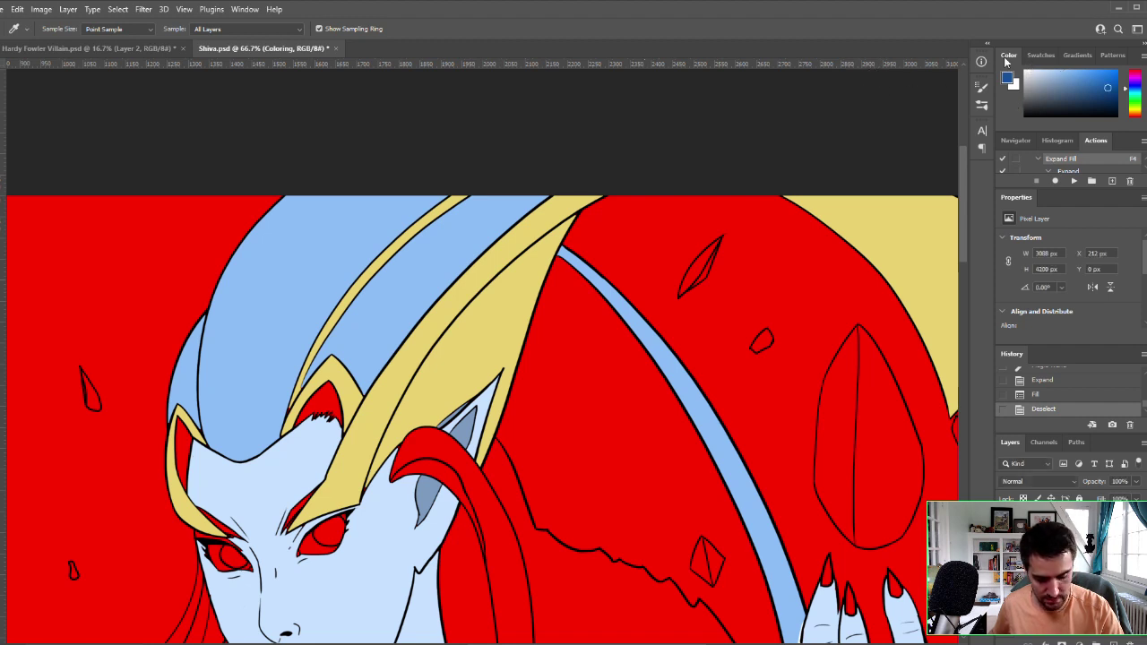
Step: Select both red areas inside the pointed forehead trim pieces together and fill them dark blue with Expand Fill
key(w)
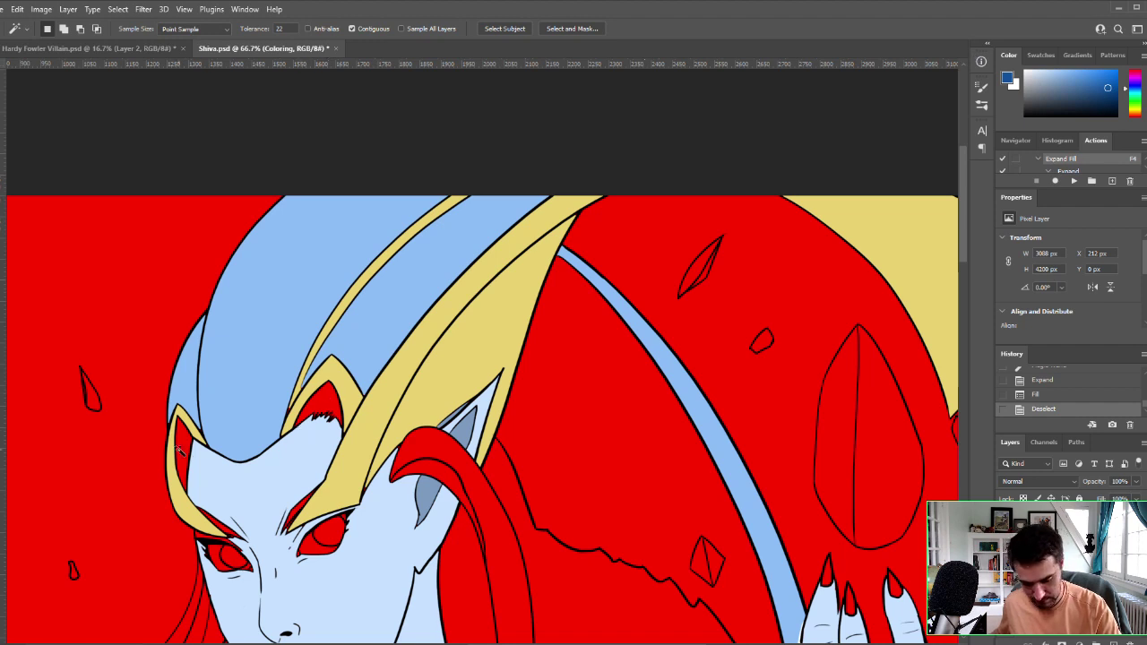
click(179, 451)
shift+click(329, 410)
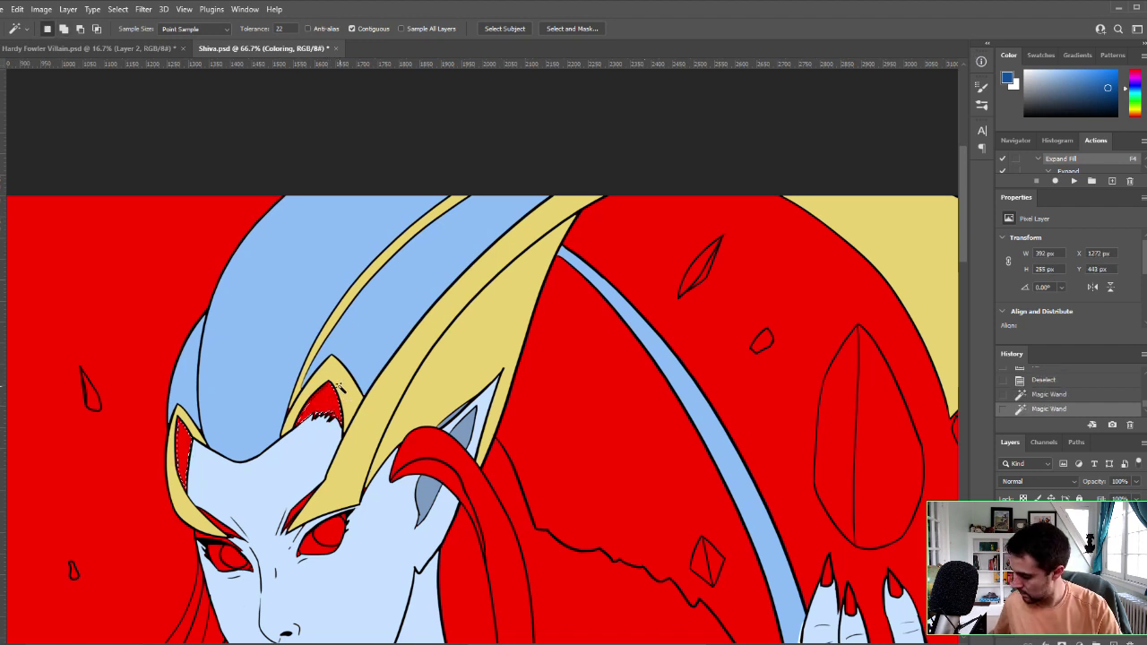
key(F4)
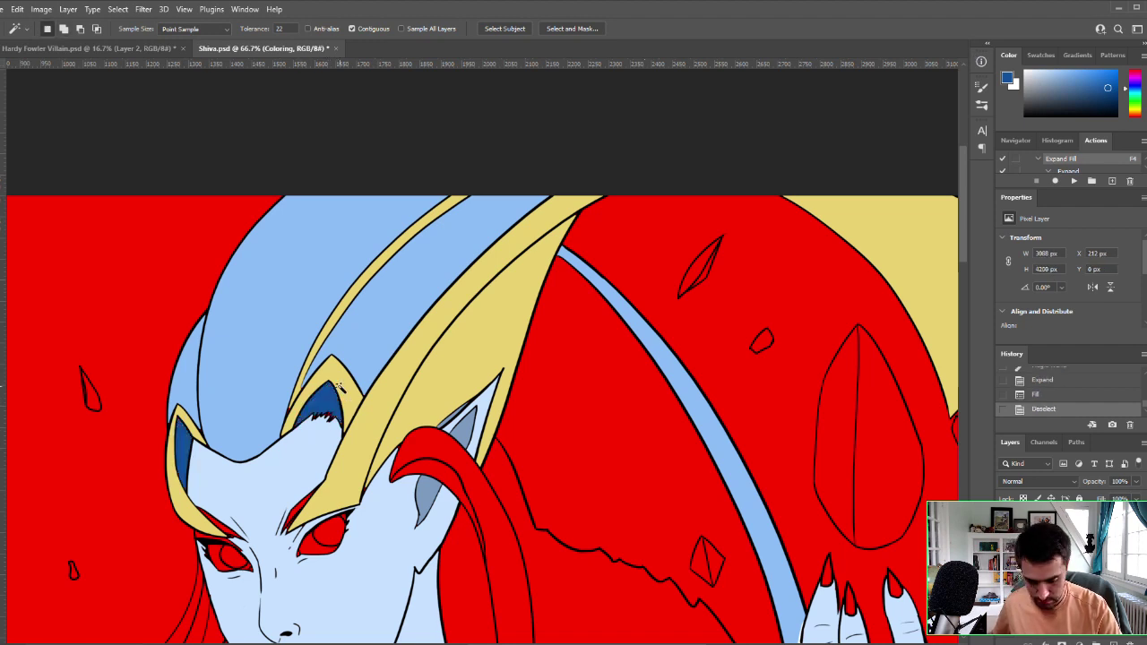
Step: Brush dark blue into the red gaps along the jagged hairline inside the trim piece nearest the ear
key(ctrl+space)
ctrl+click(453, 422)
ctrl+click(457, 423)
key(space)
mouse_move(346, 378)
mouse_down()
mouse_move(655, 344)
mouse_move(637, 333)
mouse_up()
key(b)
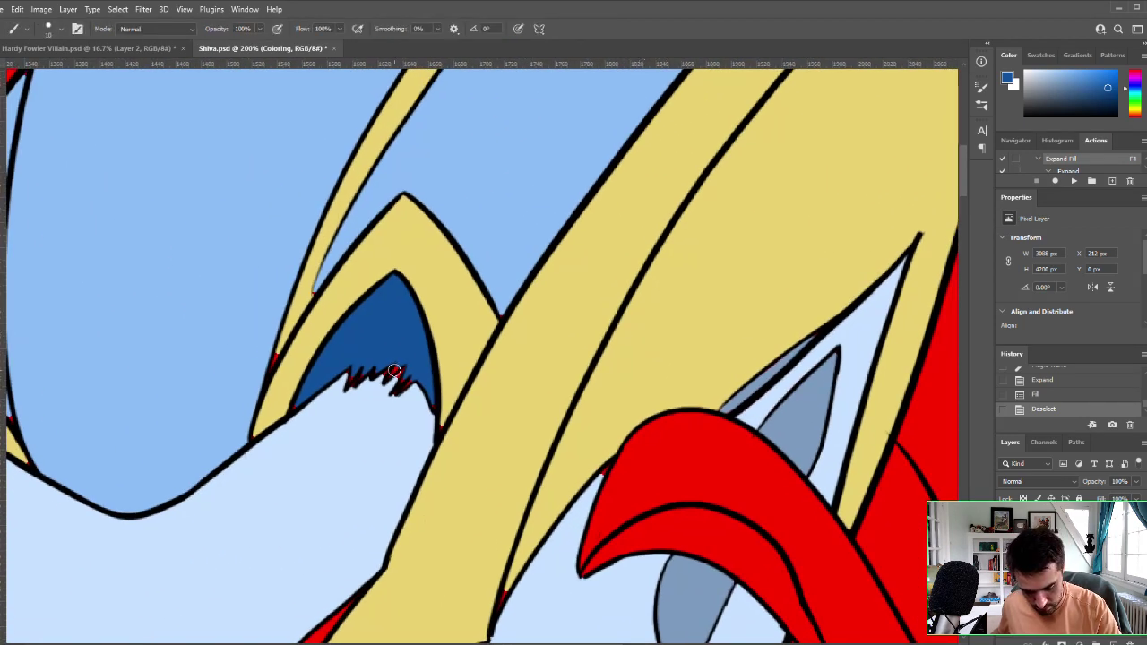
drag(395, 370, 400, 384)
click(397, 368)
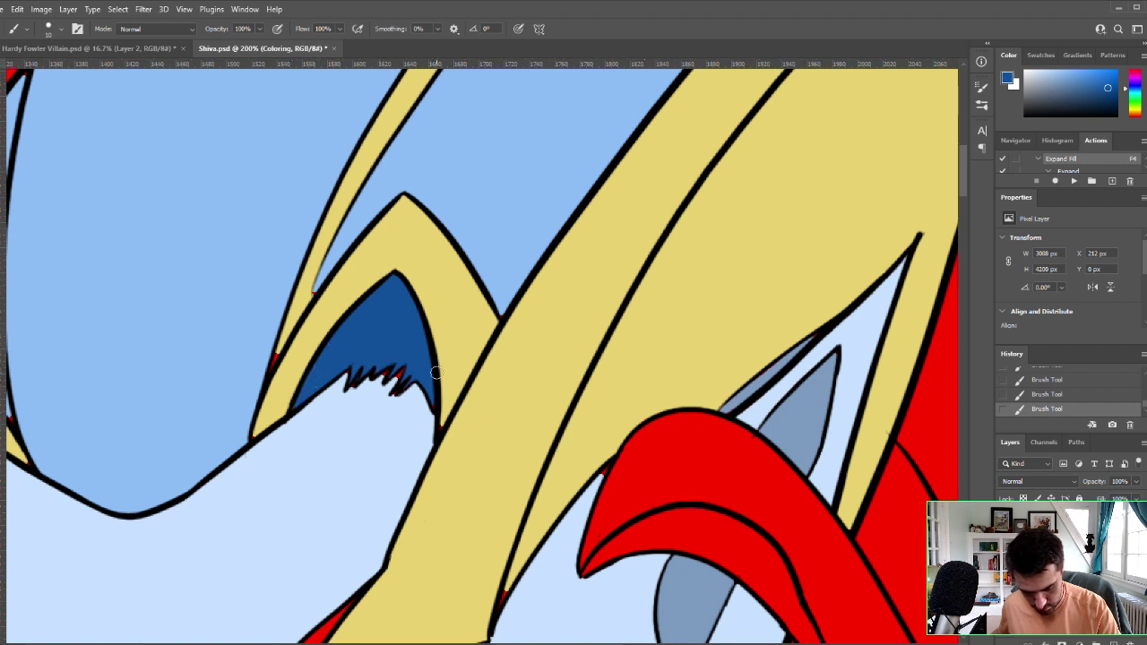
Step: Sample the trim yellow and brush over the red gap where the forehead trim piece meets the wide band
key(i)
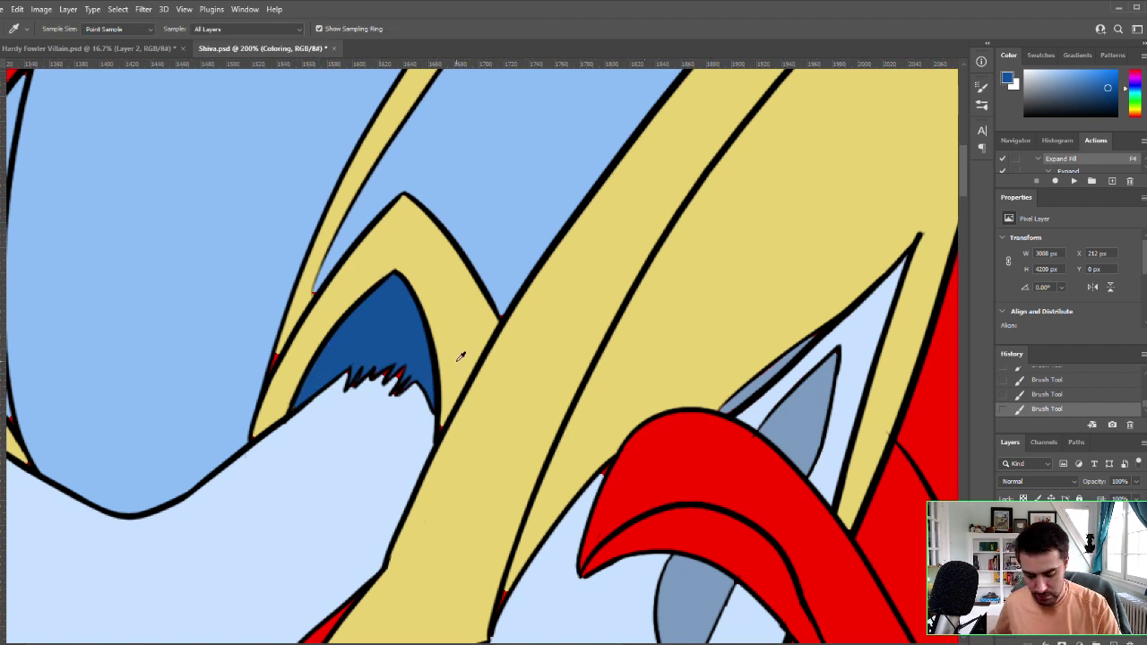
click(458, 355)
key(b)
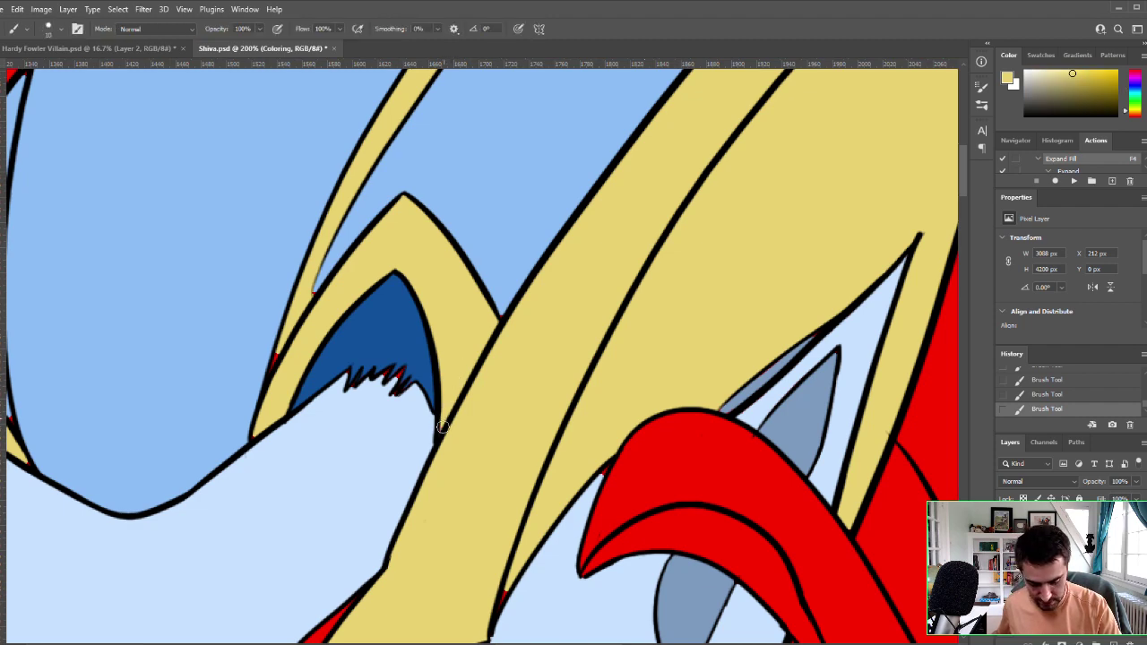
drag(432, 343, 595, 311)
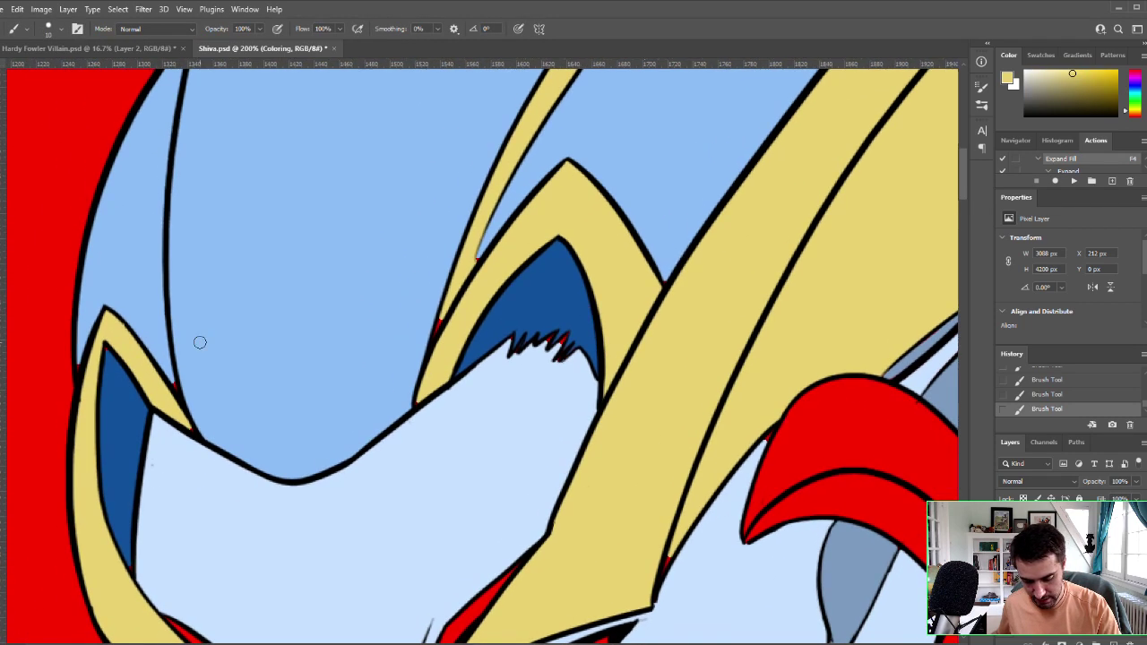
Step: Sample the headdress's medium blue and brush over the tiny red gaps where the blue sections narrow against the yellow trim
key(i)
click(154, 320)
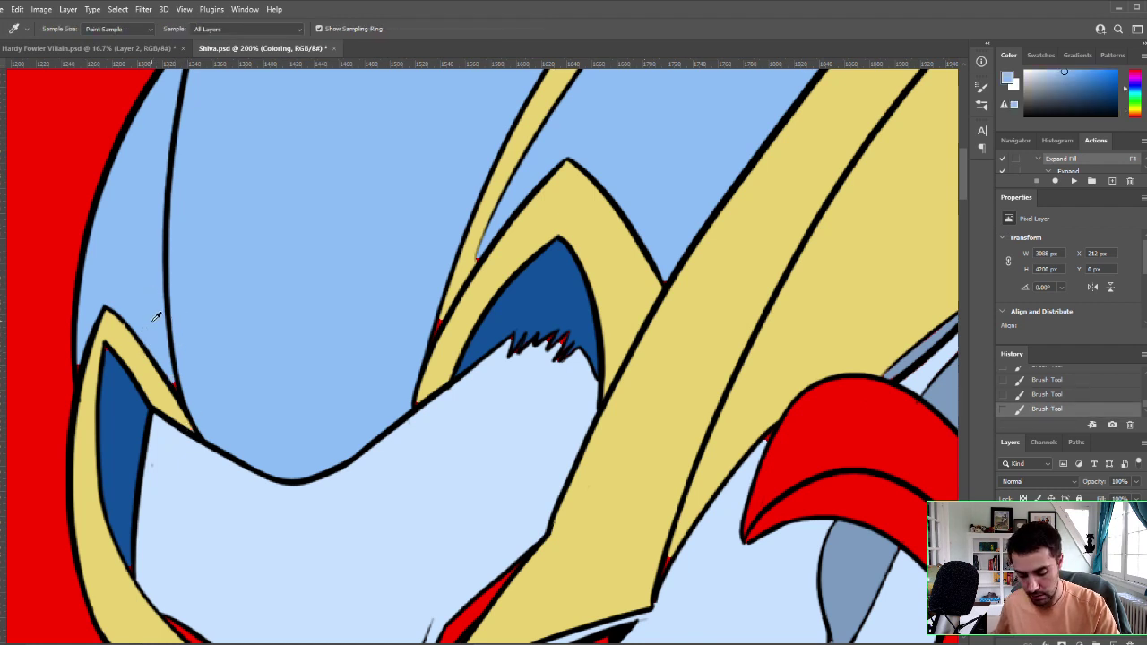
key(b)
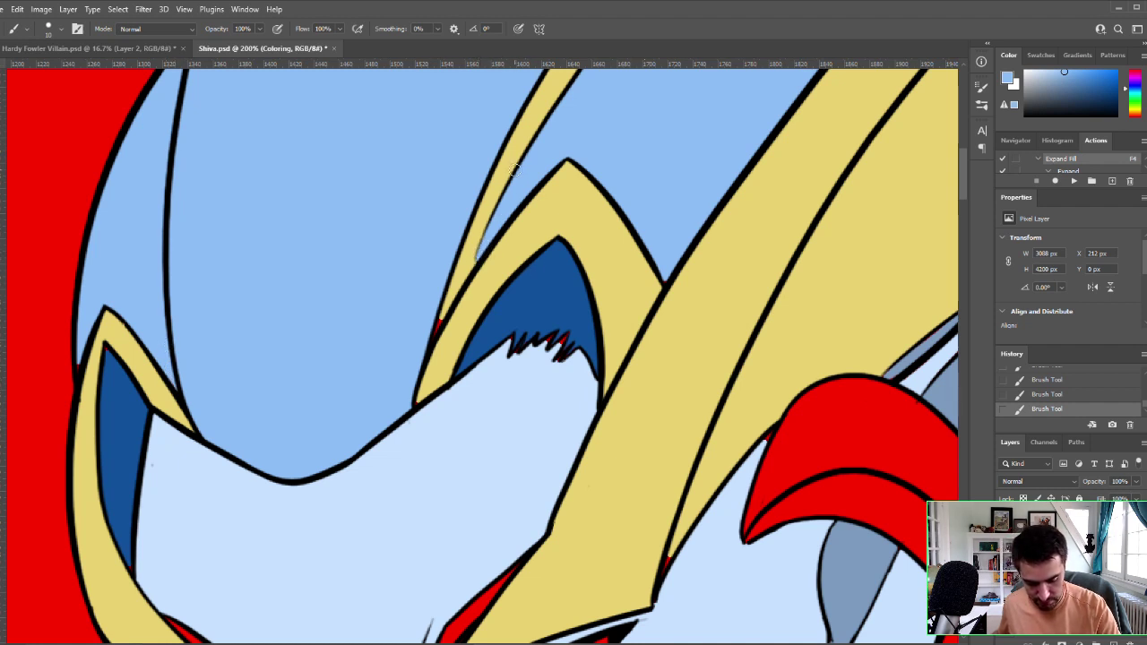
Step: Sample the trim yellow and brush over the red gap at the base of the narrow headdress stripe
key(i)
click(461, 280)
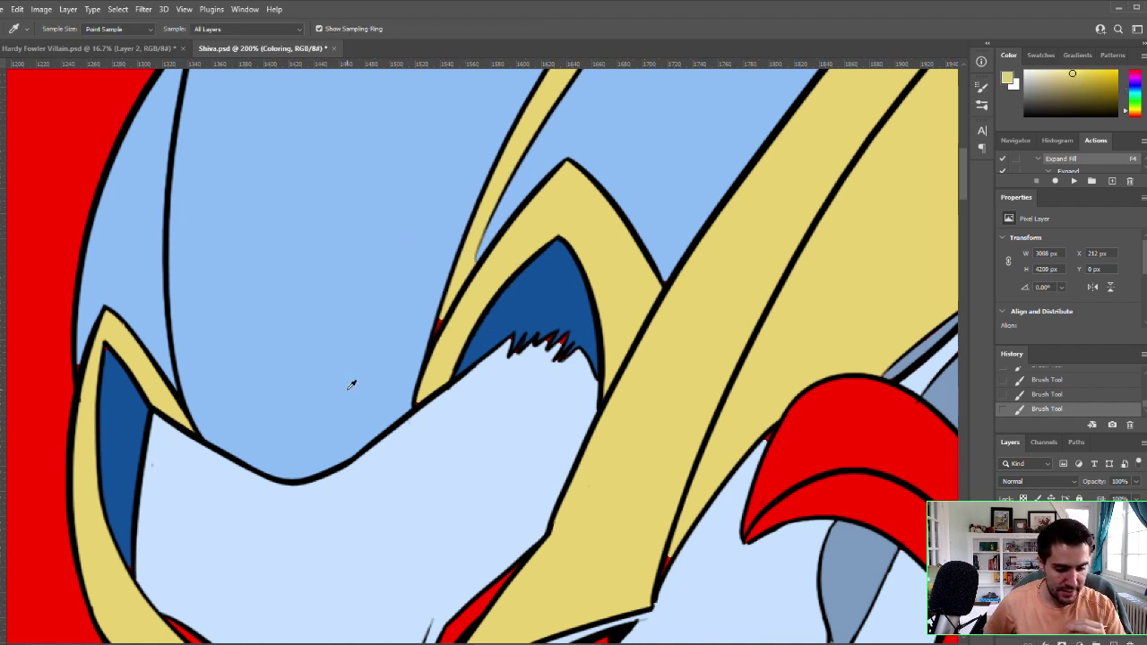
key(b)
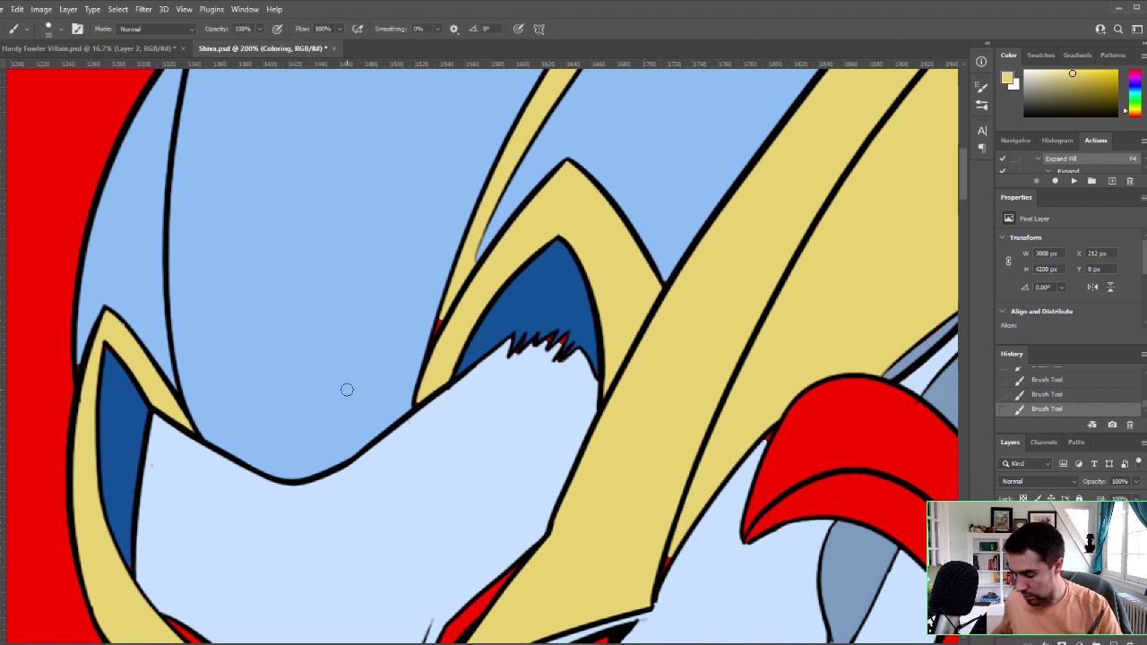
drag(443, 314, 434, 333)
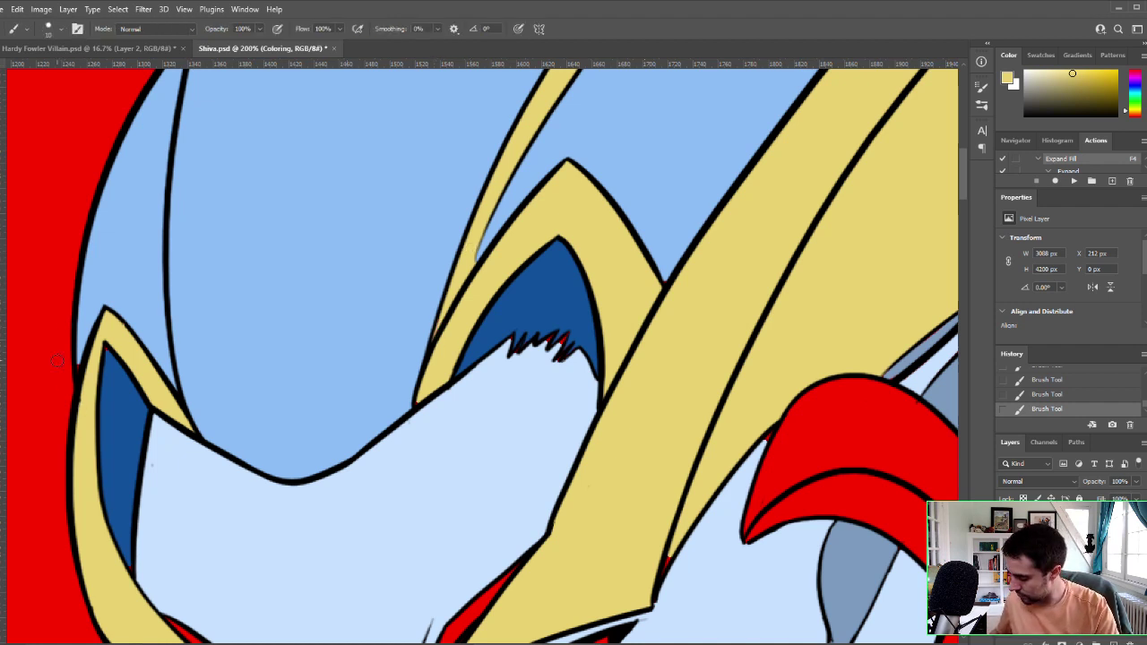
Step: Brush medium blue into the red gap at the headdress's outer edge beside the far trim piece, and sample the dark blue
alt+click(87, 305)
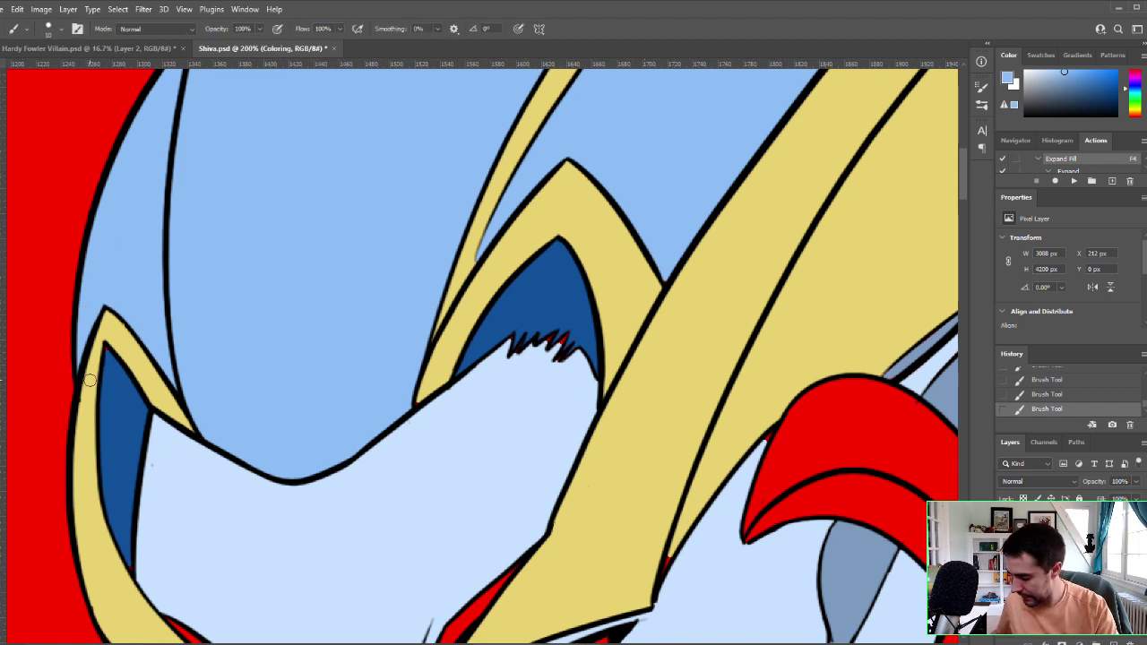
alt+click(117, 392)
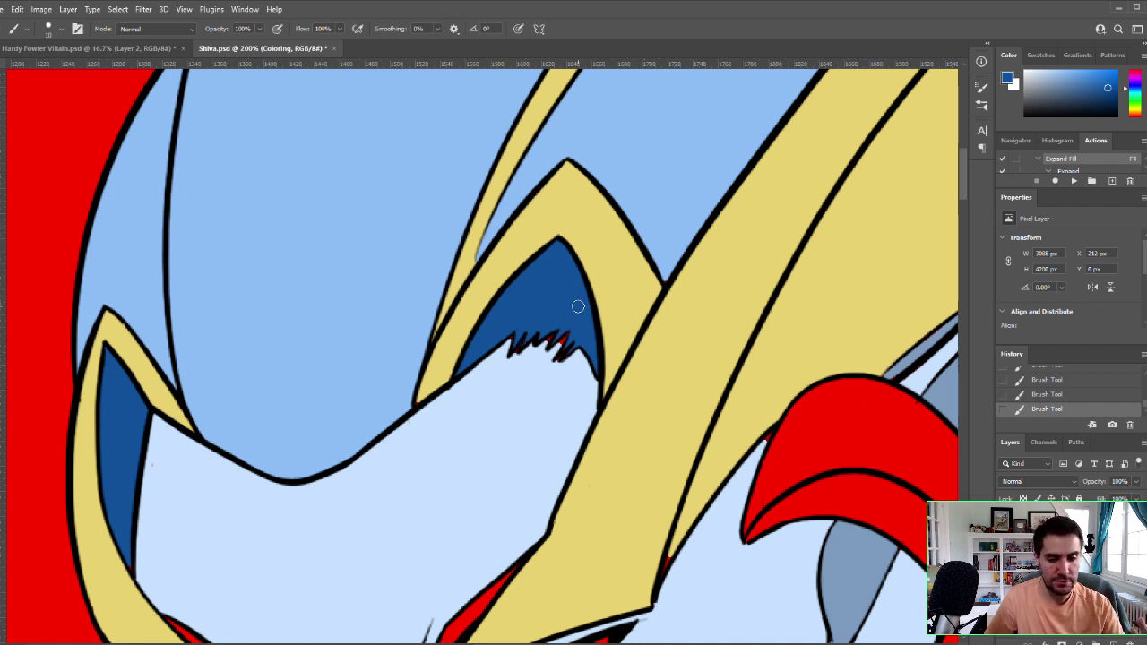
Step: Sample the trim yellow and brush over the red gap at the lower tip of the headdress section beside the ear
key(i)
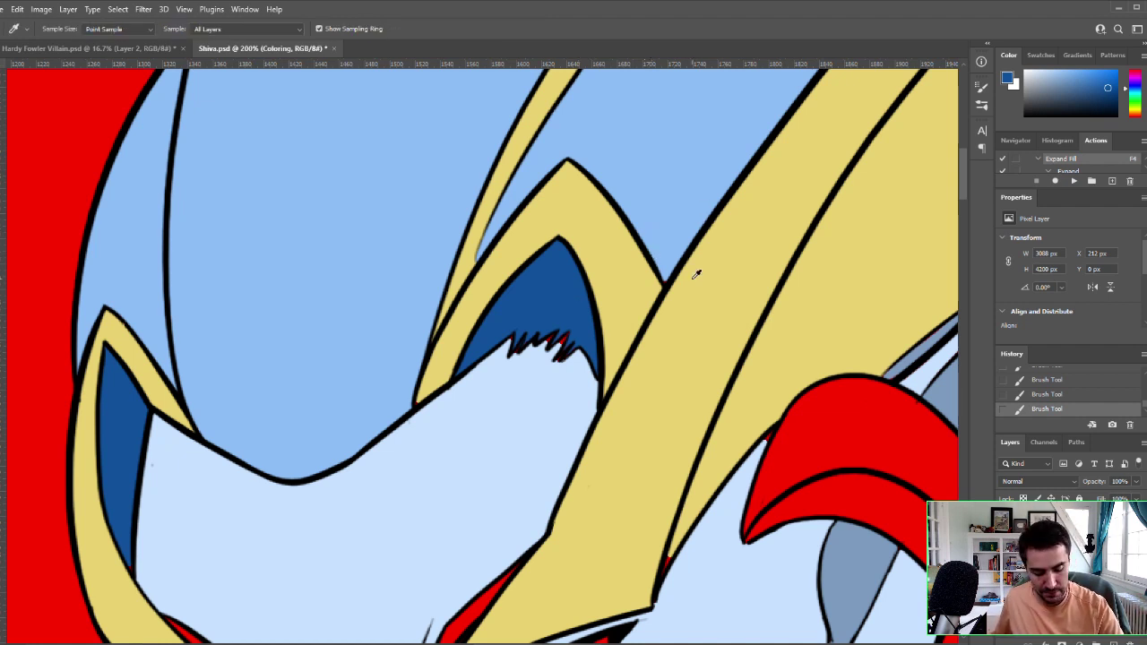
click(750, 414)
key(b)
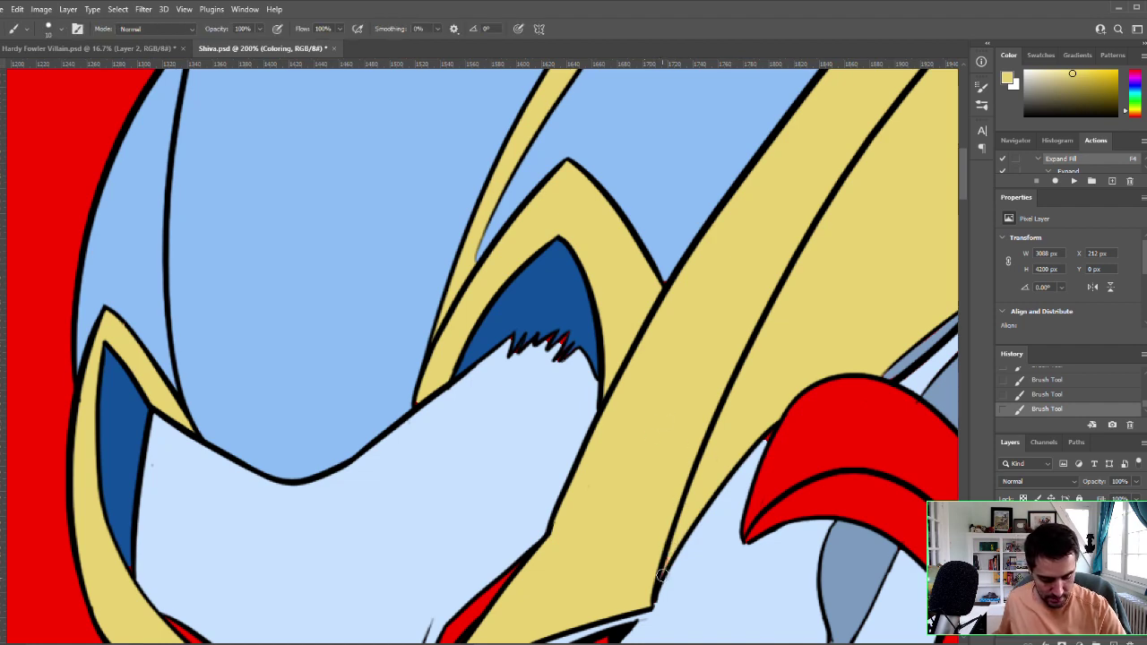
mouse_move(663, 560)
mouse_down()
mouse_move(755, 325)
mouse_move(806, 320)
mouse_move(823, 337)
mouse_up()
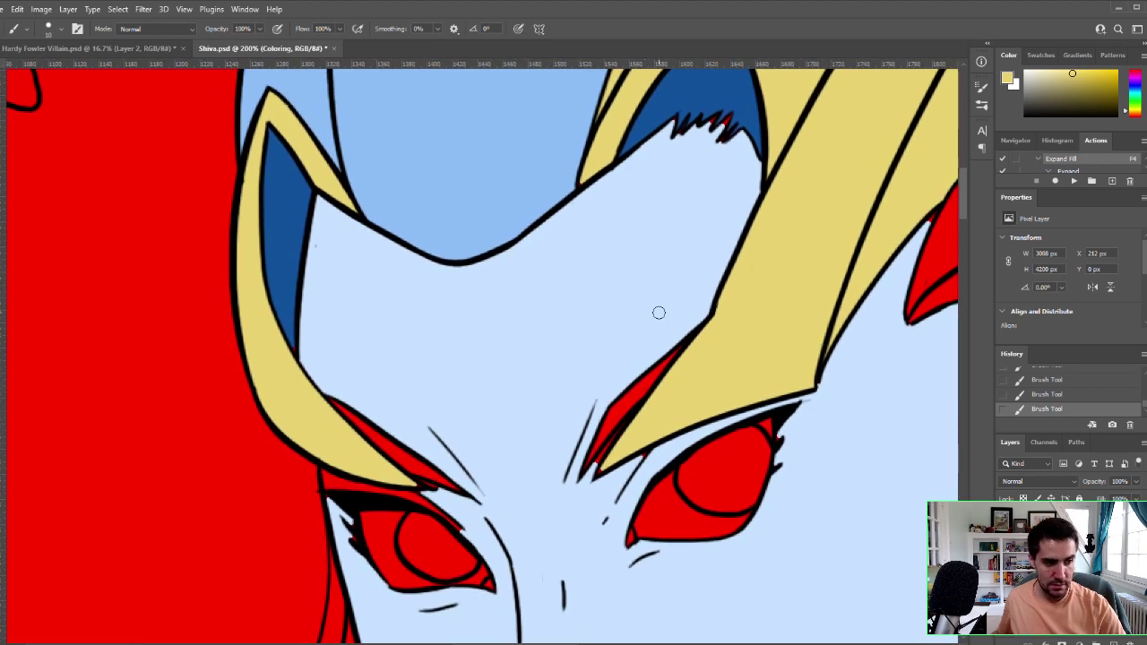
Step: Sample the pale blue skin and paint the red strip between the yellow trim and the eye on the face's far side
key(i)
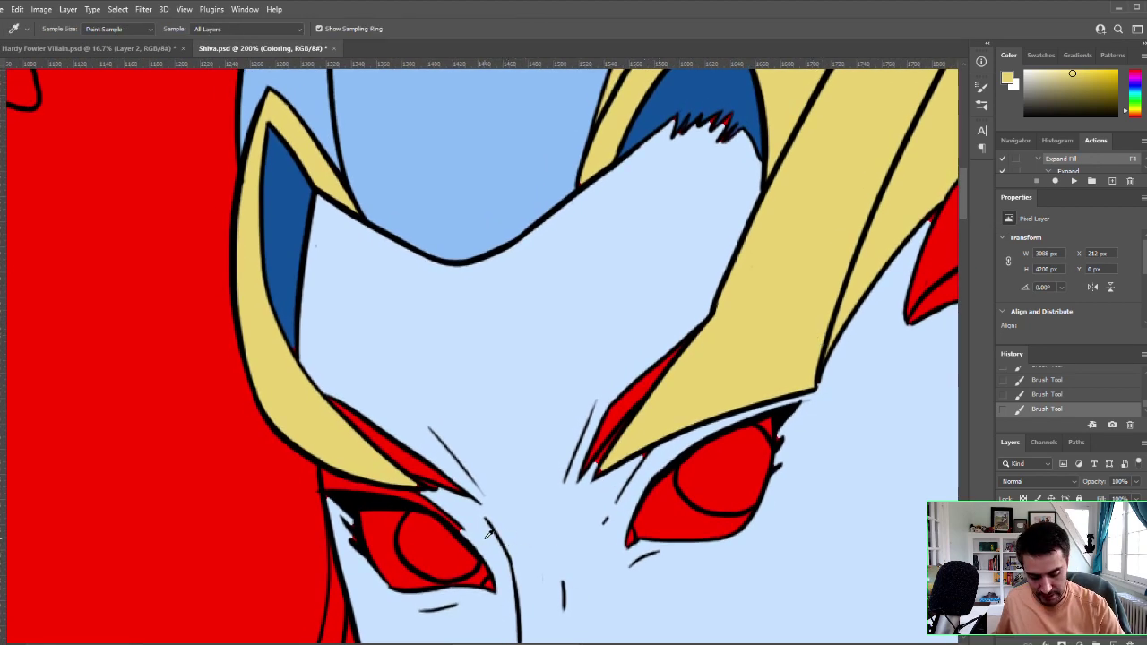
click(492, 532)
key(b)
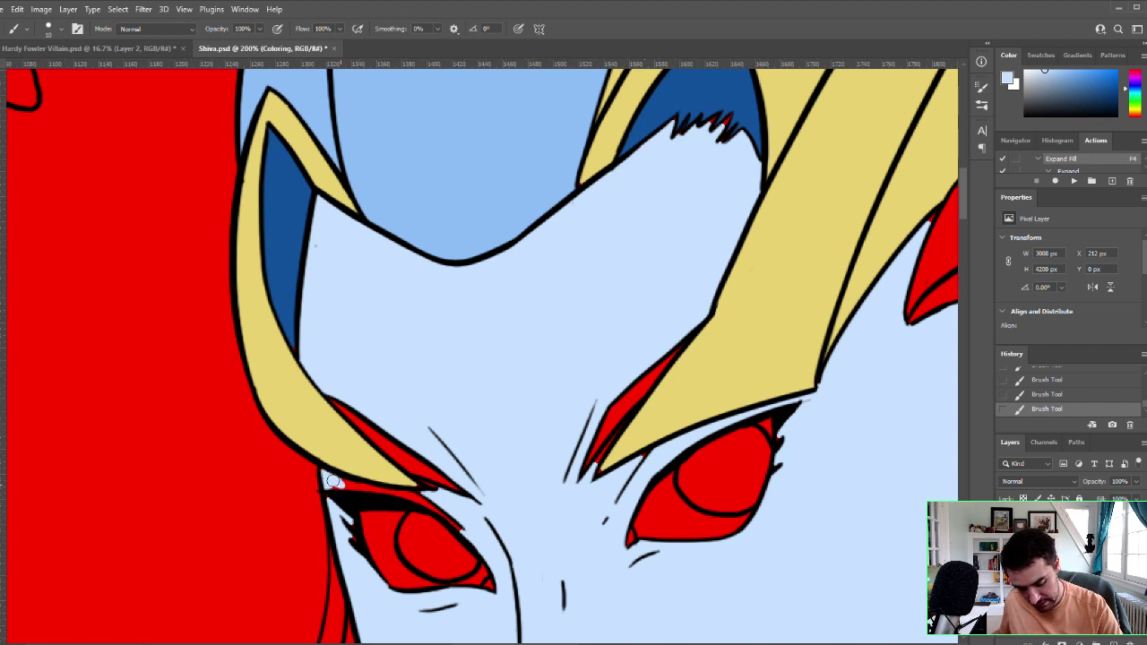
mouse_move(332, 481)
mouse_down()
mouse_move(387, 445)
mouse_move(351, 486)
mouse_move(400, 485)
mouse_move(462, 529)
mouse_up()
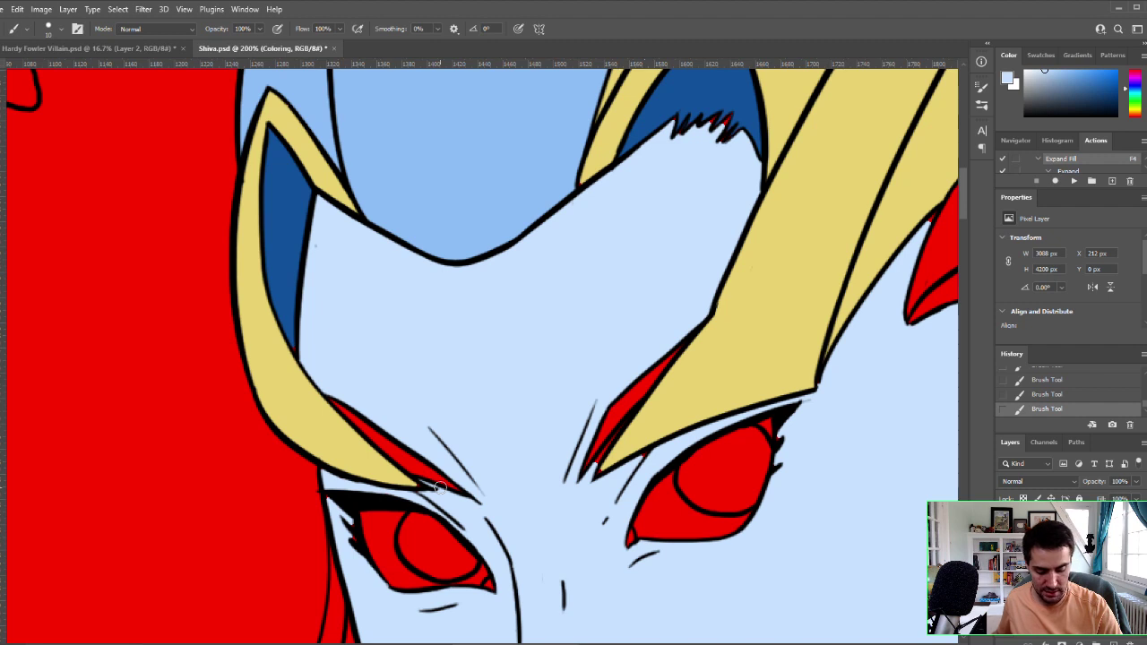
Step: Sample the dark blue and paint both eyebrows along the edges of the yellow trim
key(i)
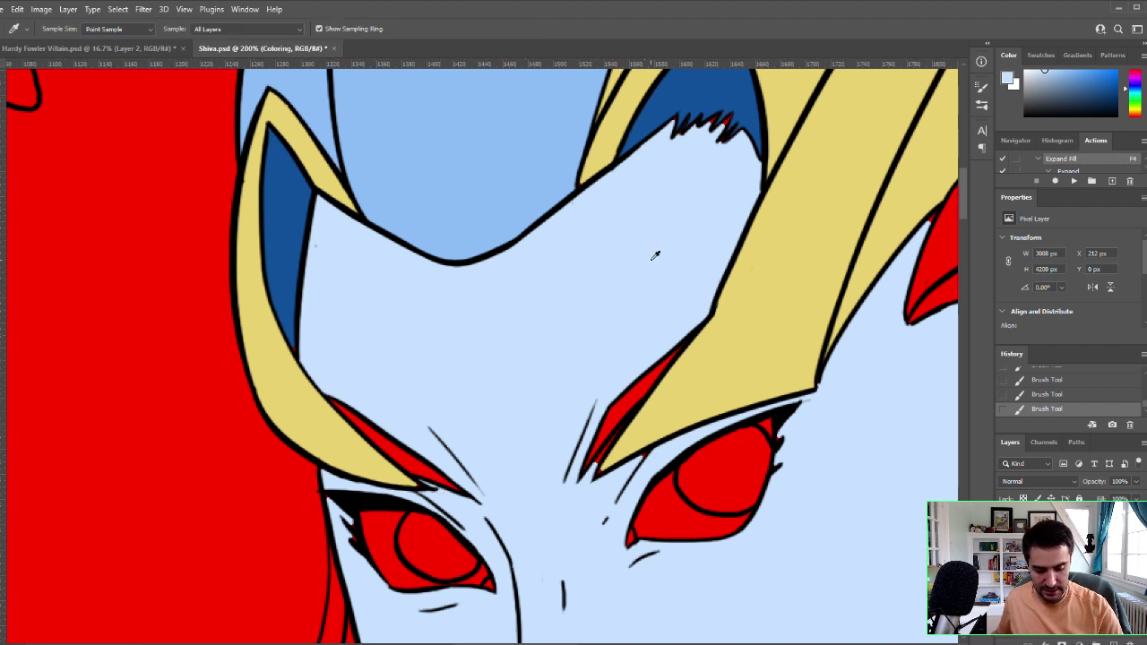
click(728, 88)
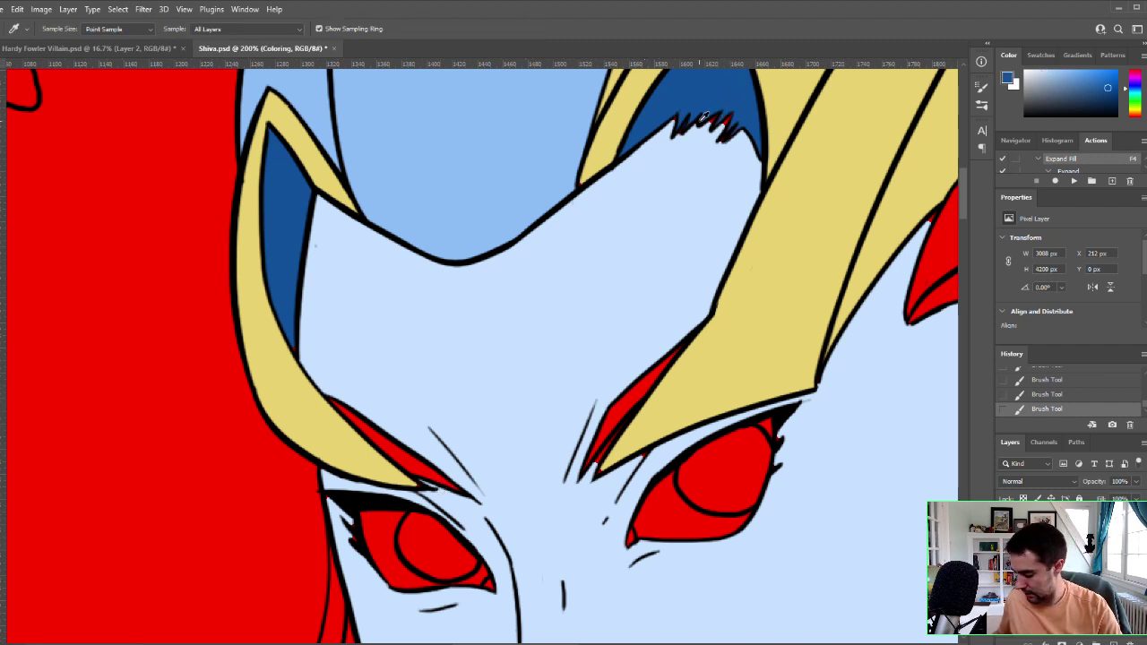
key(b)
mouse_move(592, 450)
mouse_down()
mouse_move(615, 407)
mouse_move(678, 352)
mouse_move(610, 414)
mouse_move(628, 413)
mouse_move(652, 377)
mouse_up()
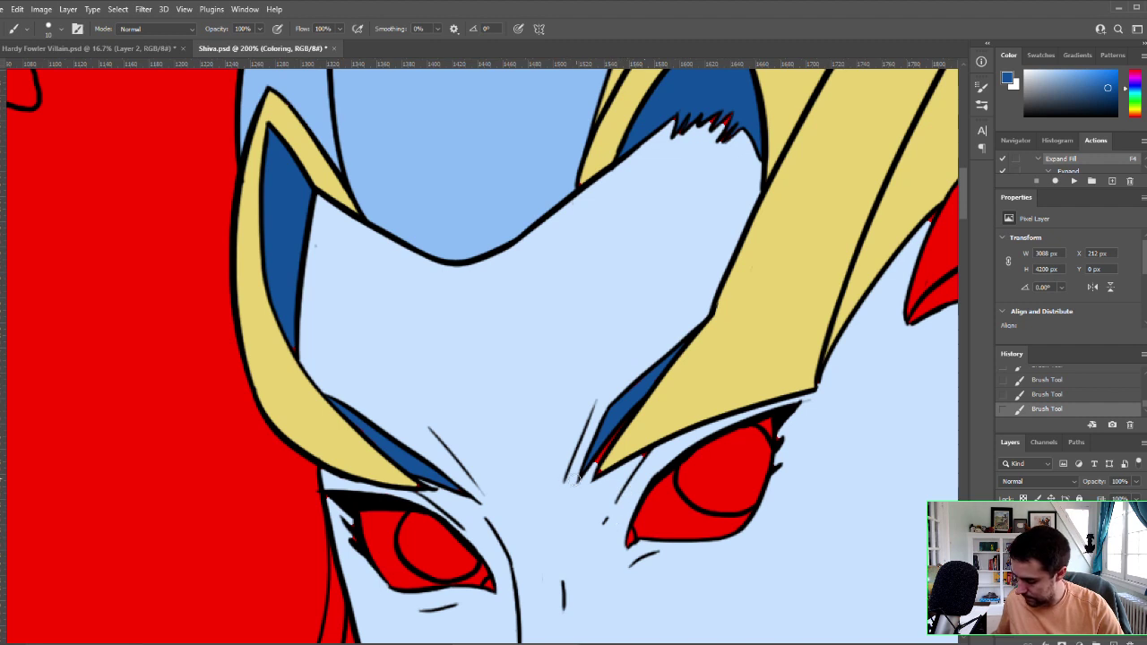
Step: Sample the pale blue skin and brush over the small red gap between the wide band's tip and the near eye
key(i)
click(578, 527)
key(b)
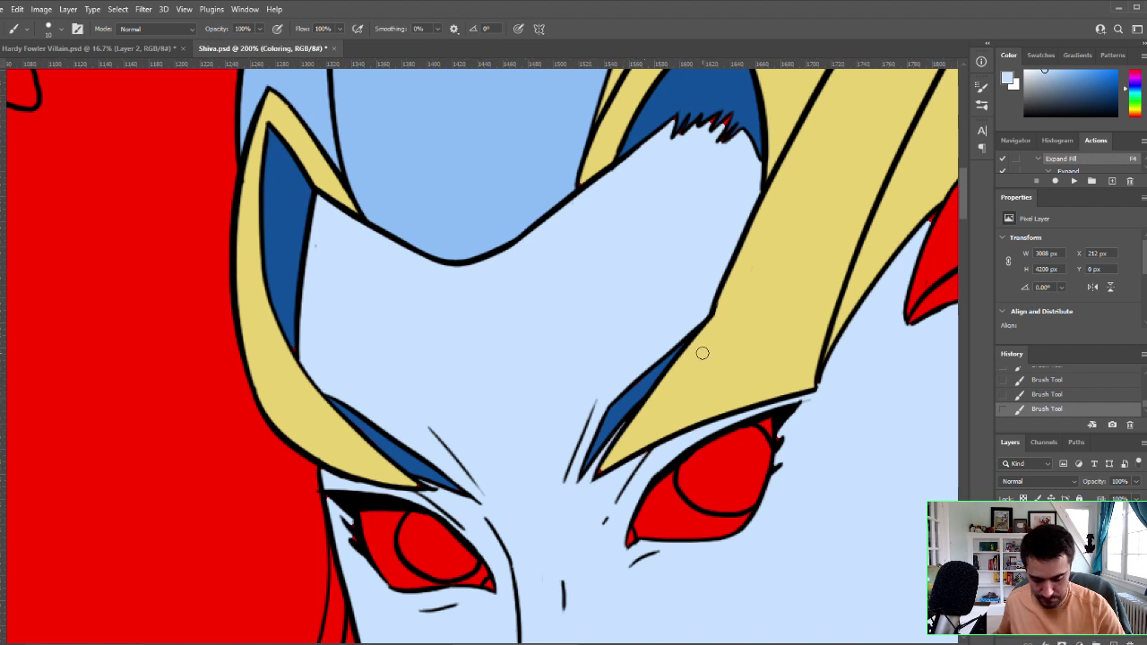
Step: Sample the trim yellow and brush over the small red gap at the wide band's tip beside the near eye
key(i)
click(633, 435)
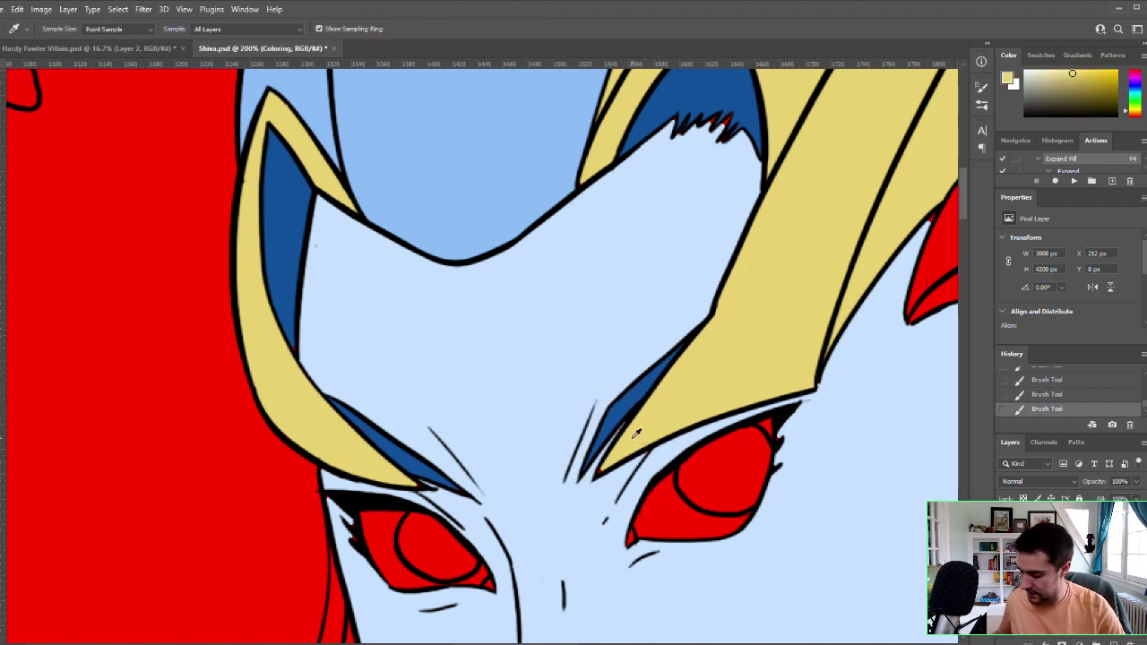
key(b)
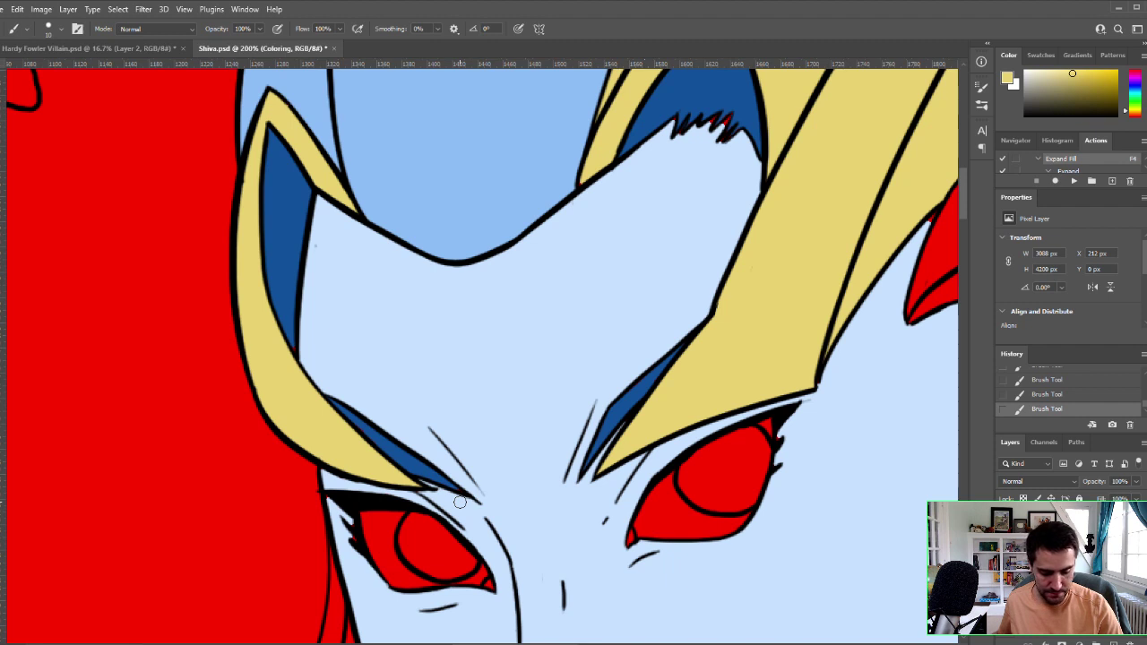
Step: Sample the pale blue skin and paint over the red specks along the jagged hairline below the dark blue hair
key(i)
click(686, 237)
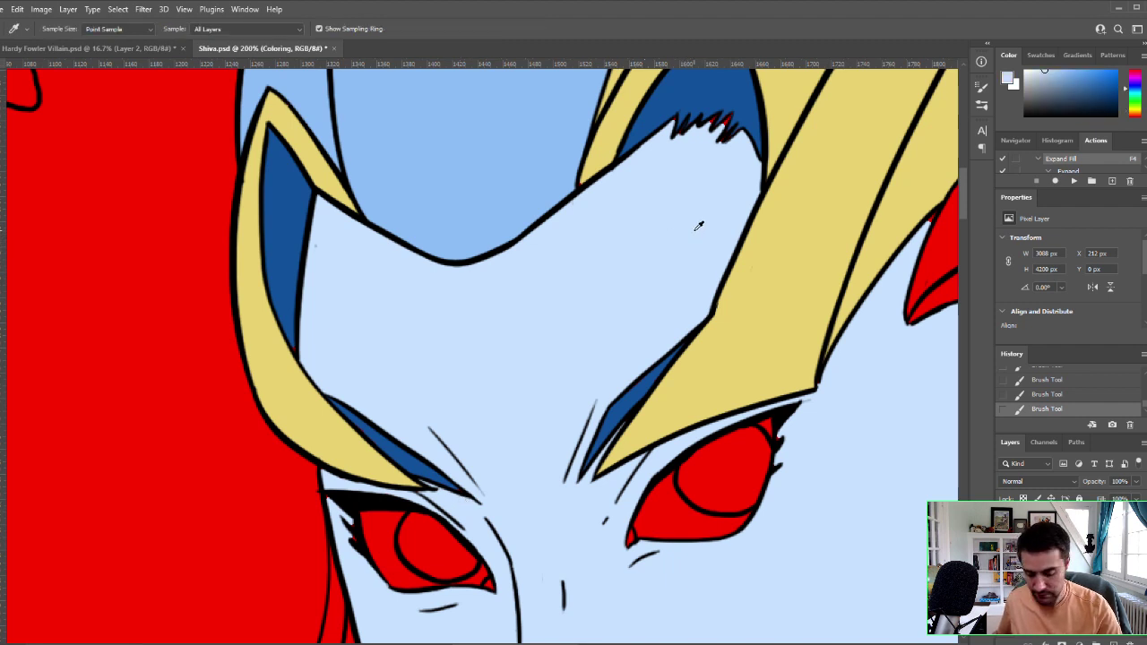
key(b)
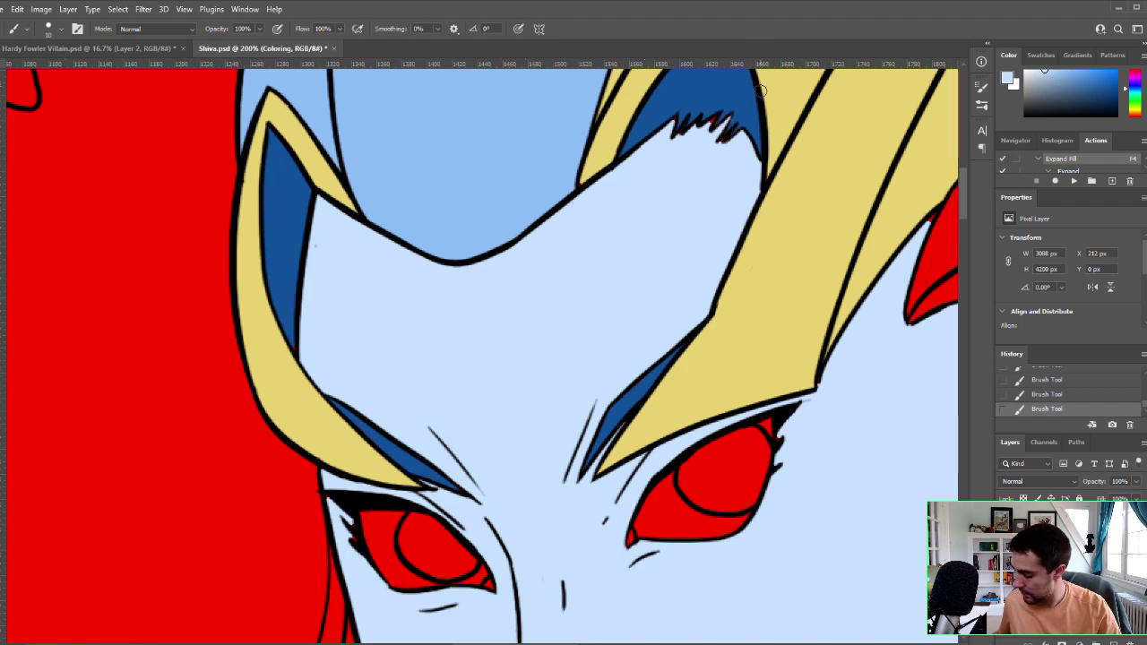
key(z)
ctrl+click(745, 199)
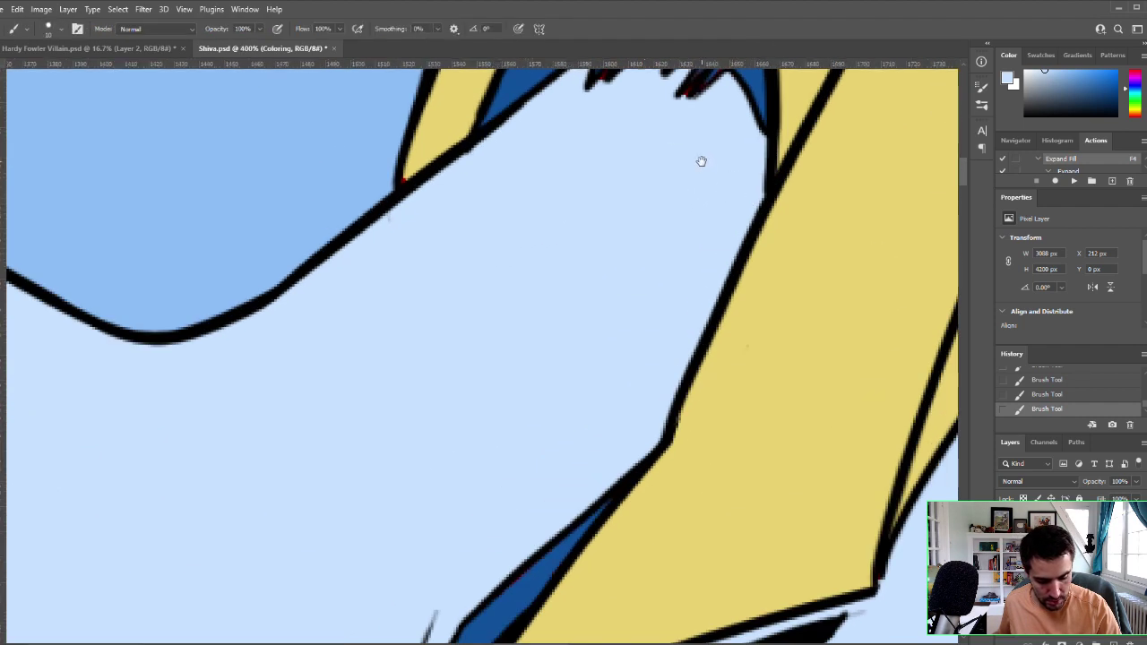
drag(702, 162, 637, 310)
click(607, 200)
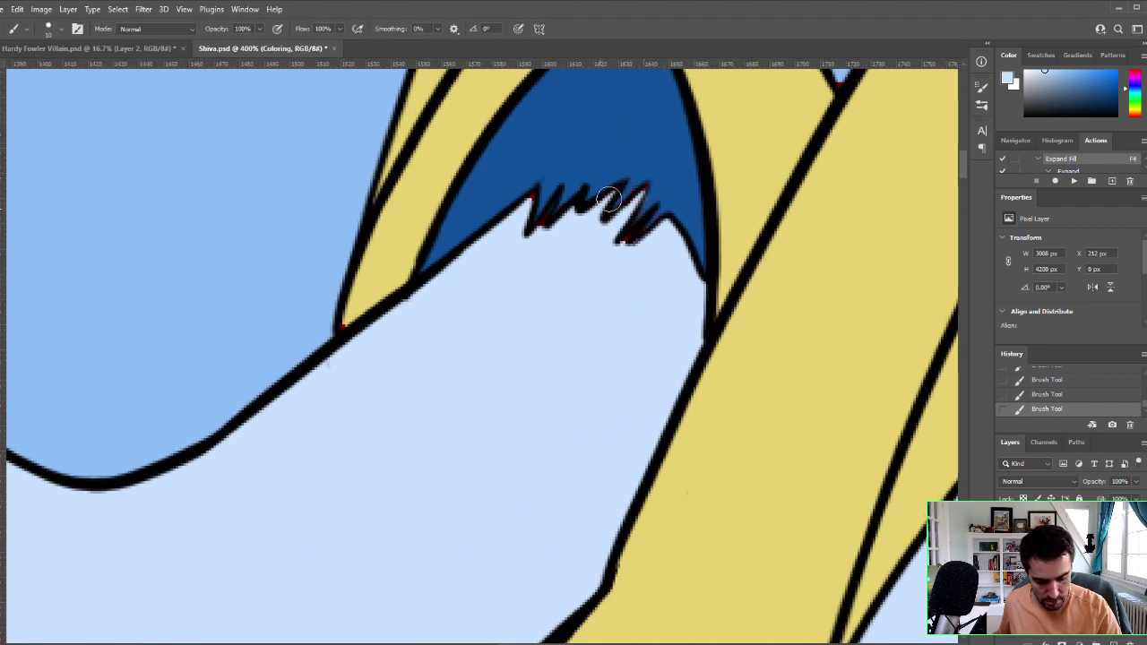
click(528, 195)
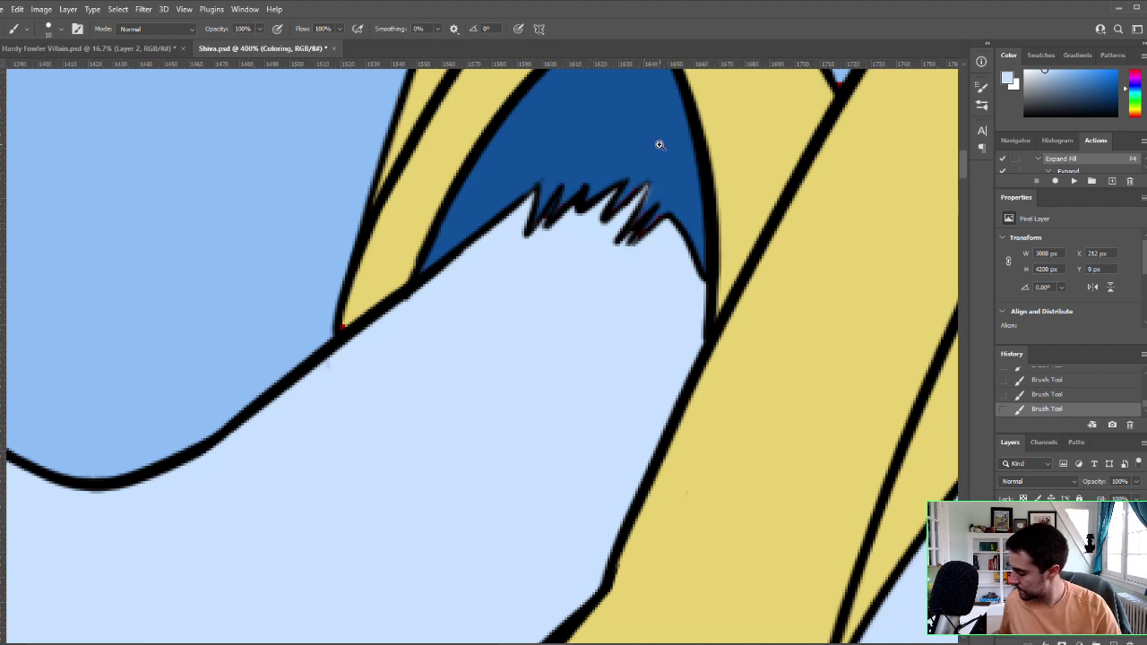
Step: Sample the trim yellow and touch up the lower tip of the pointed trim above the forehead
key(z)
alt+click(709, 302)
alt+click(703, 310)
alt+click(696, 316)
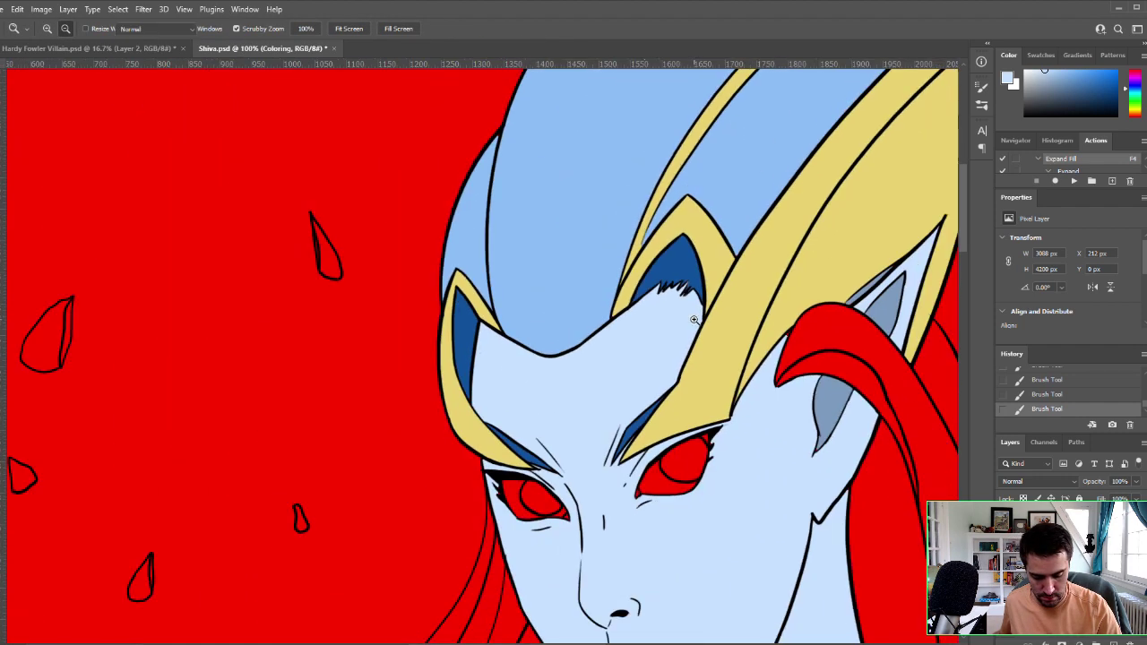
key(i)
click(636, 278)
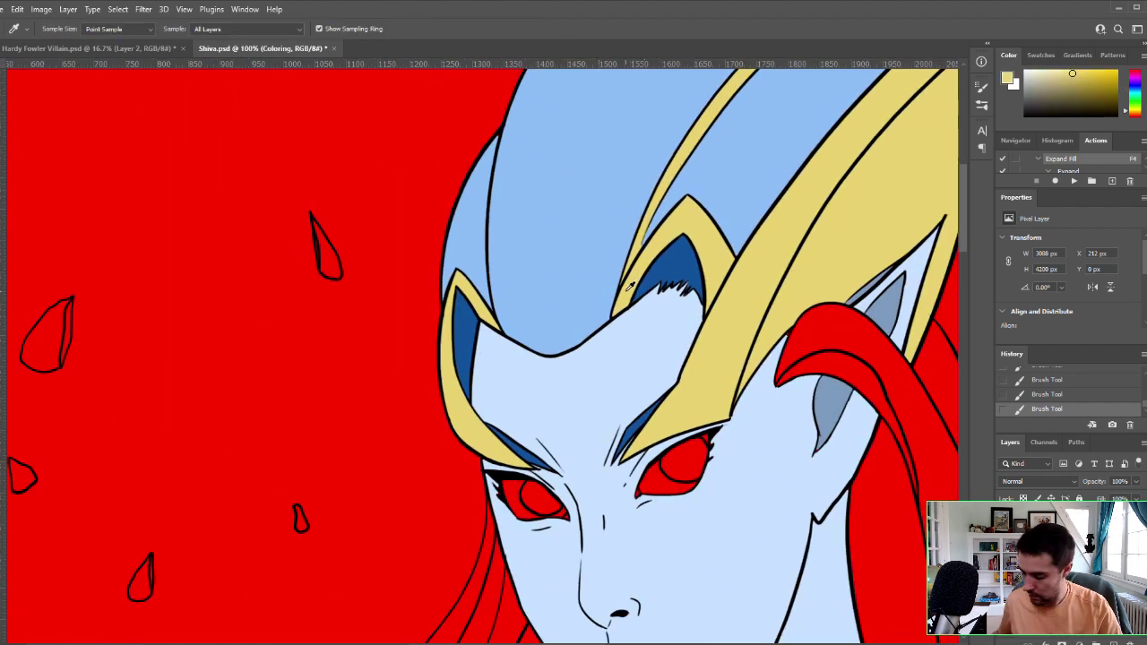
key(b)
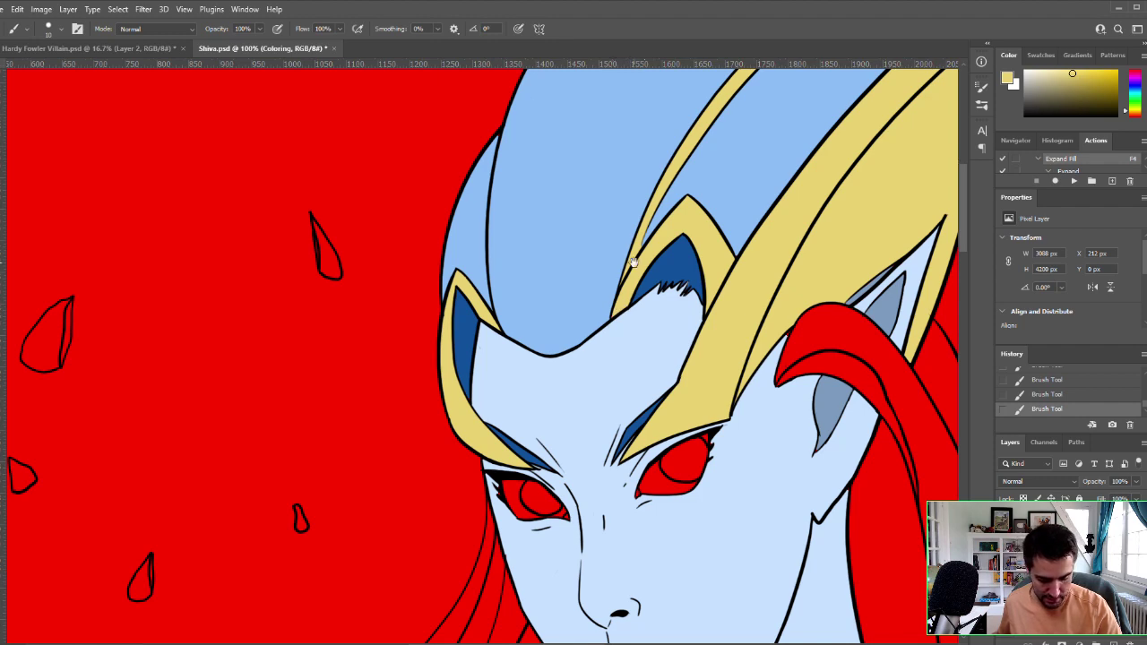
drag(632, 262, 538, 298)
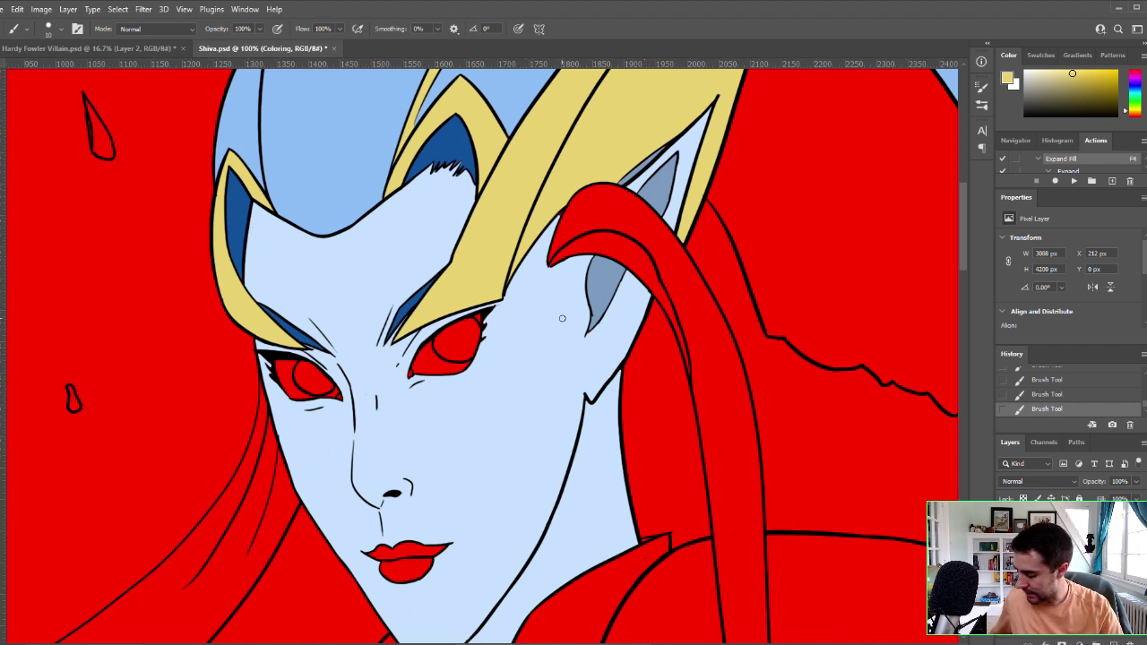
Step: Sample the grey-blue inner-ear colour and repaint the lower tip of the ear's shadow shape, undoing the stray strokes
key(i)
click(583, 304)
key(b)
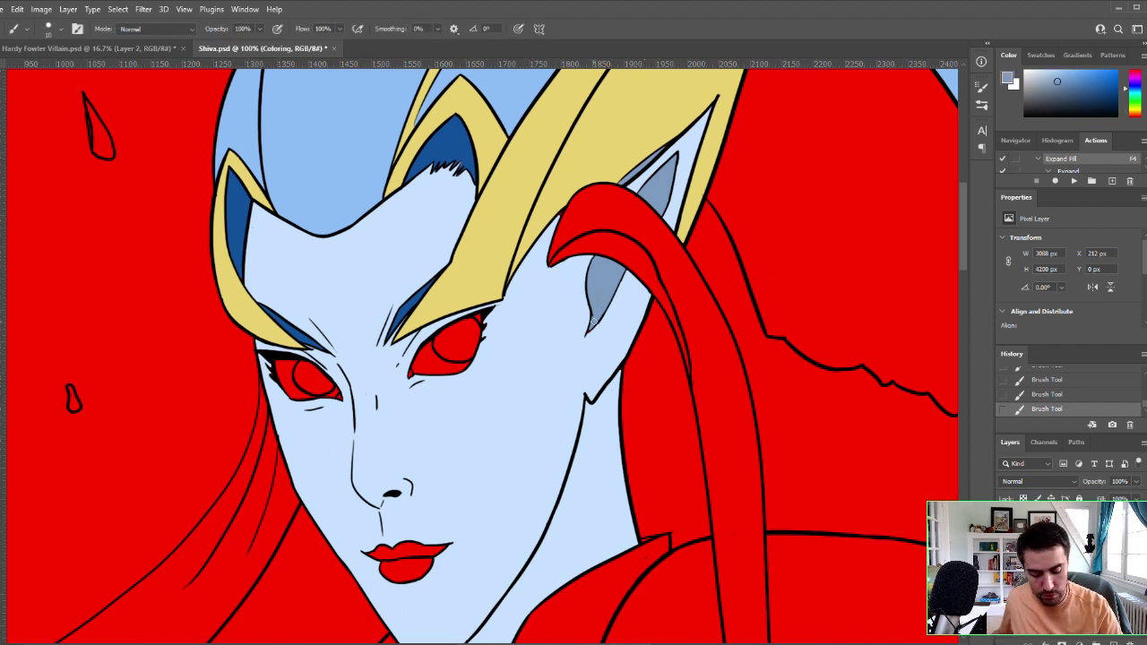
key(ctrl+z)
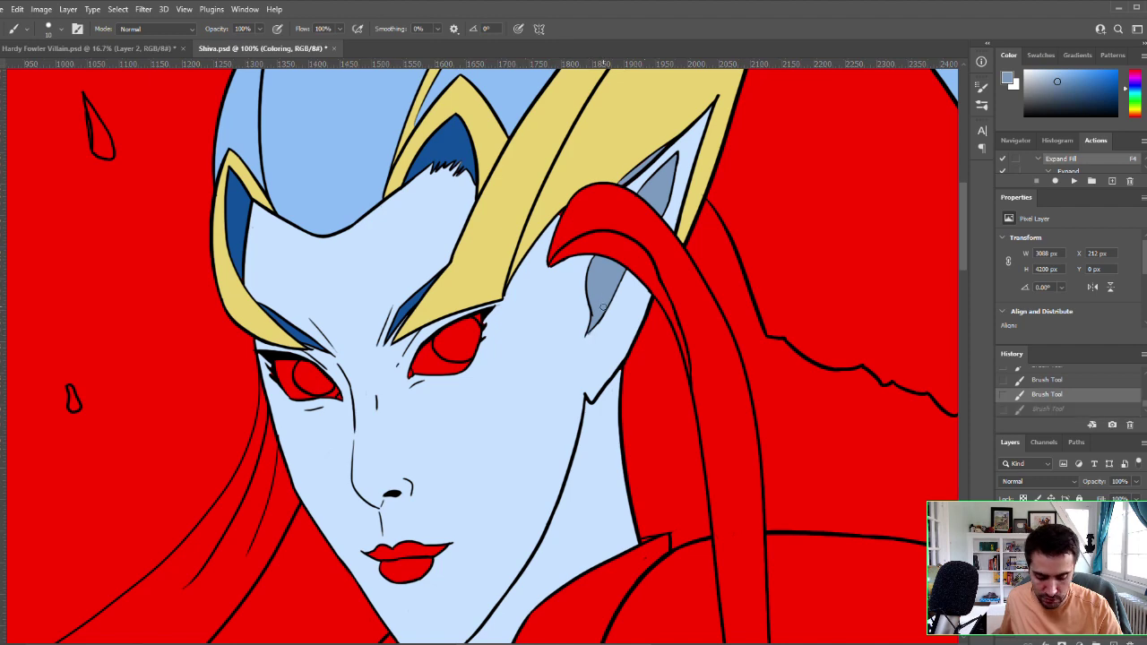
key(ctrl+z)
key(ctrl+shift+z)
key(ctrl+shift+z)
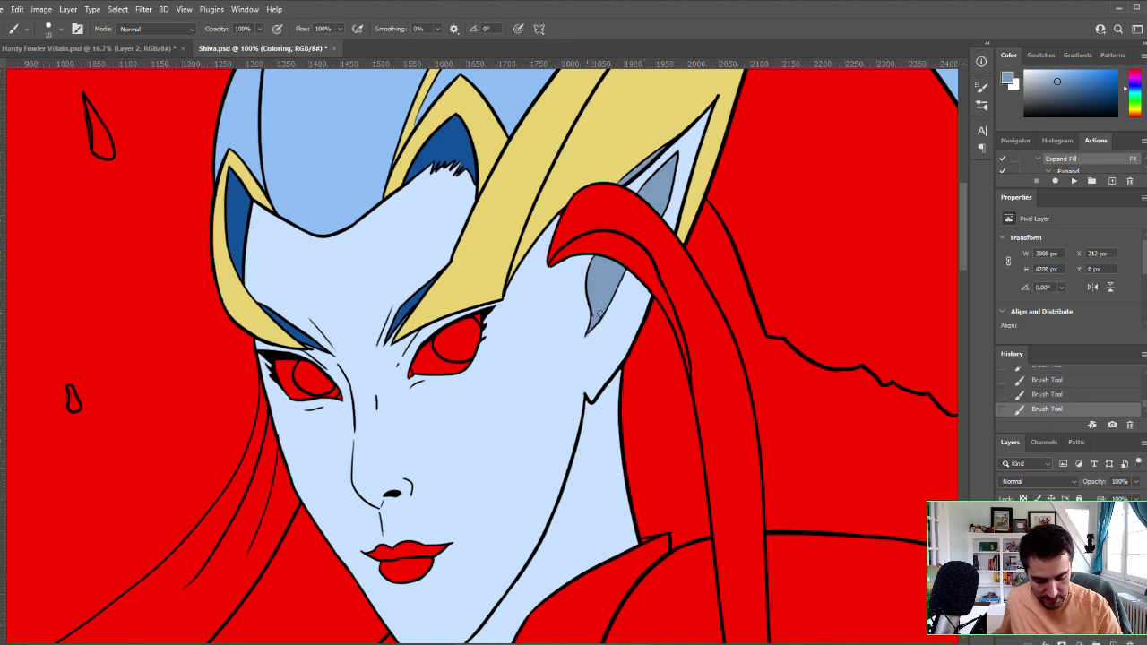
key(ctrl+z)
scroll(624, 253, up, 1)
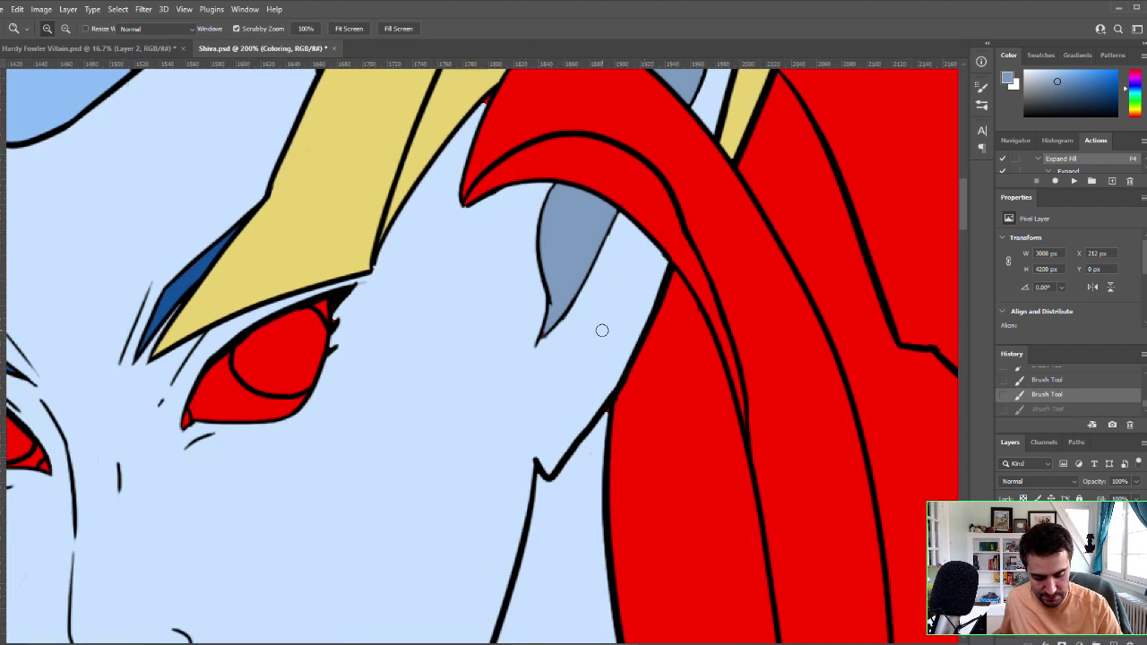
drag(550, 314, 539, 339)
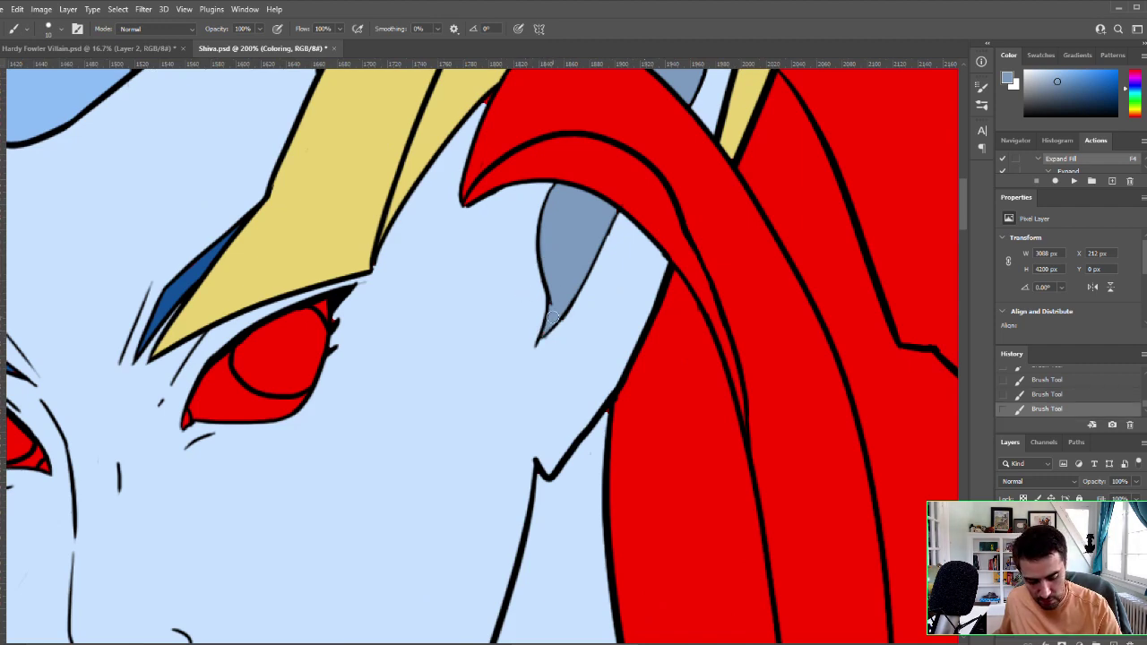
Step: Sample the pale blue skin, lighten it to near-white, and paint the white of the far eye around the iris
mouse_move(448, 359)
mouse_down()
mouse_move(563, 397)
mouse_move(615, 389)
mouse_up()
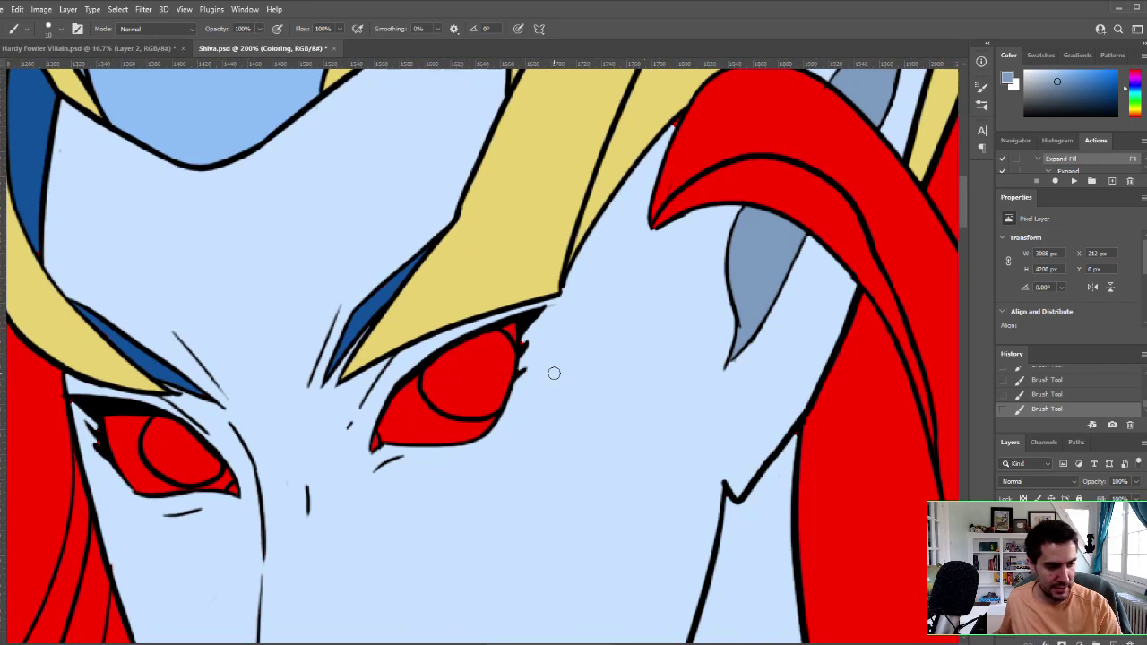
alt+click(493, 475)
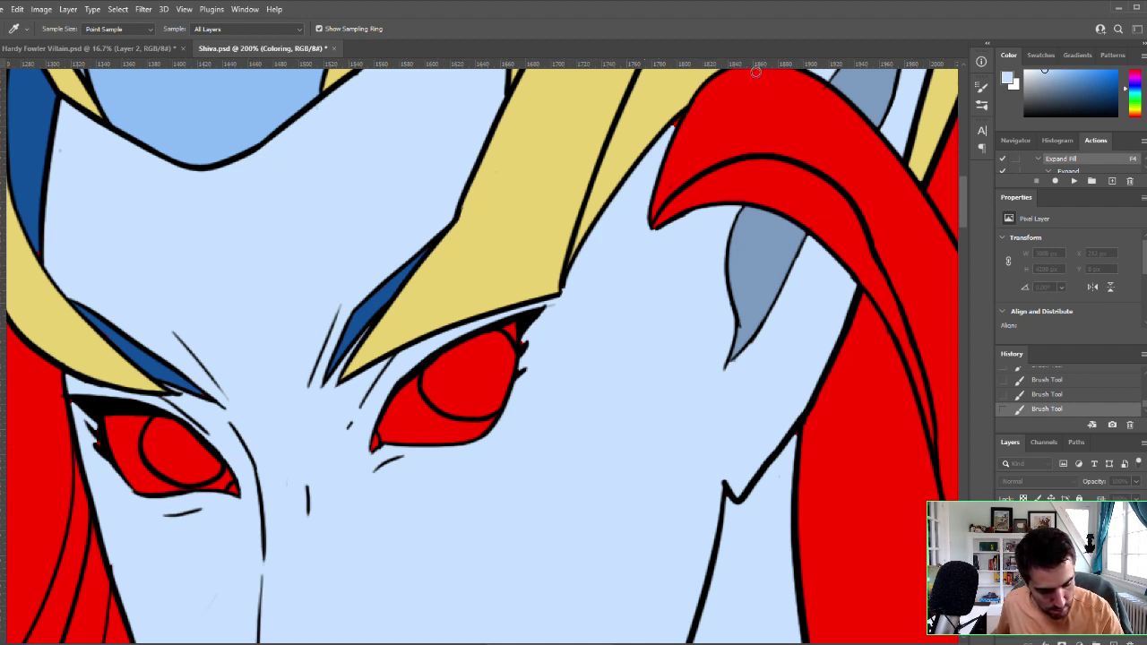
click(1032, 71)
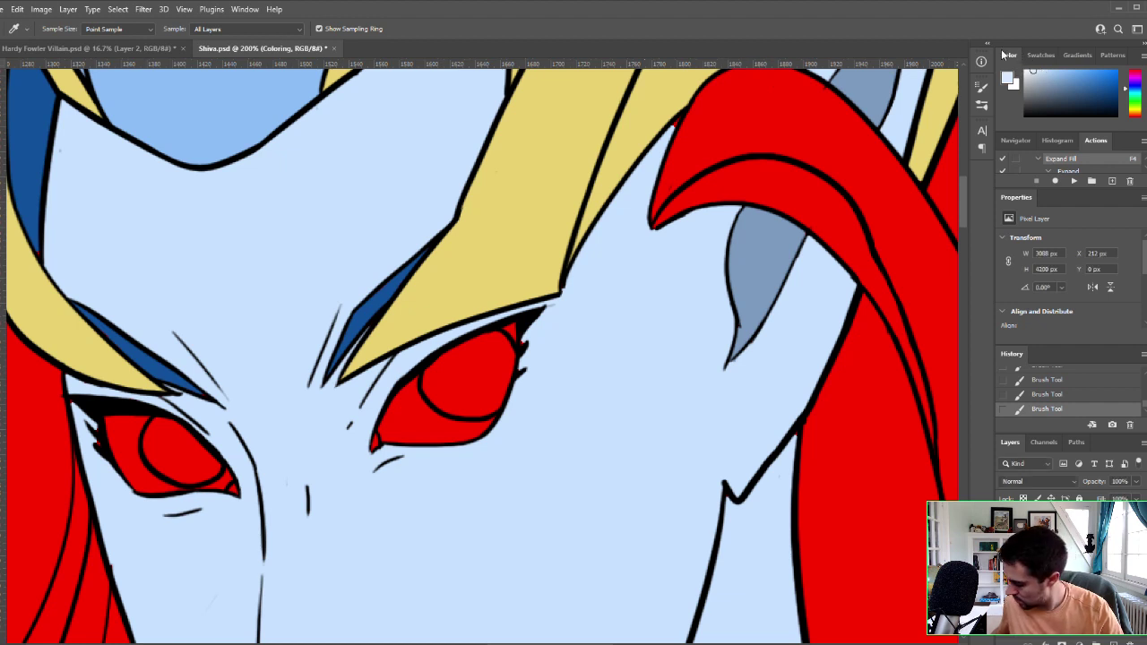
key(b)
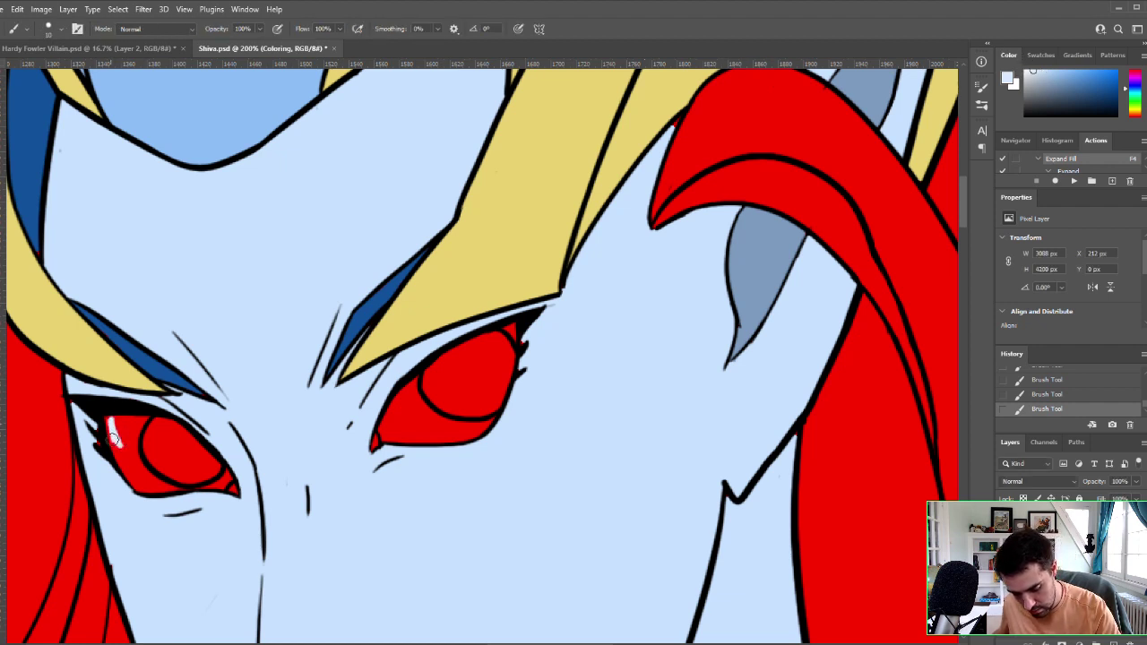
mouse_move(119, 433)
mouse_down()
mouse_move(148, 414)
mouse_move(129, 460)
mouse_move(110, 440)
mouse_move(137, 486)
mouse_move(154, 490)
mouse_move(139, 447)
mouse_move(134, 455)
mouse_move(139, 436)
mouse_move(144, 480)
mouse_move(122, 466)
mouse_move(119, 438)
mouse_move(164, 480)
mouse_up()
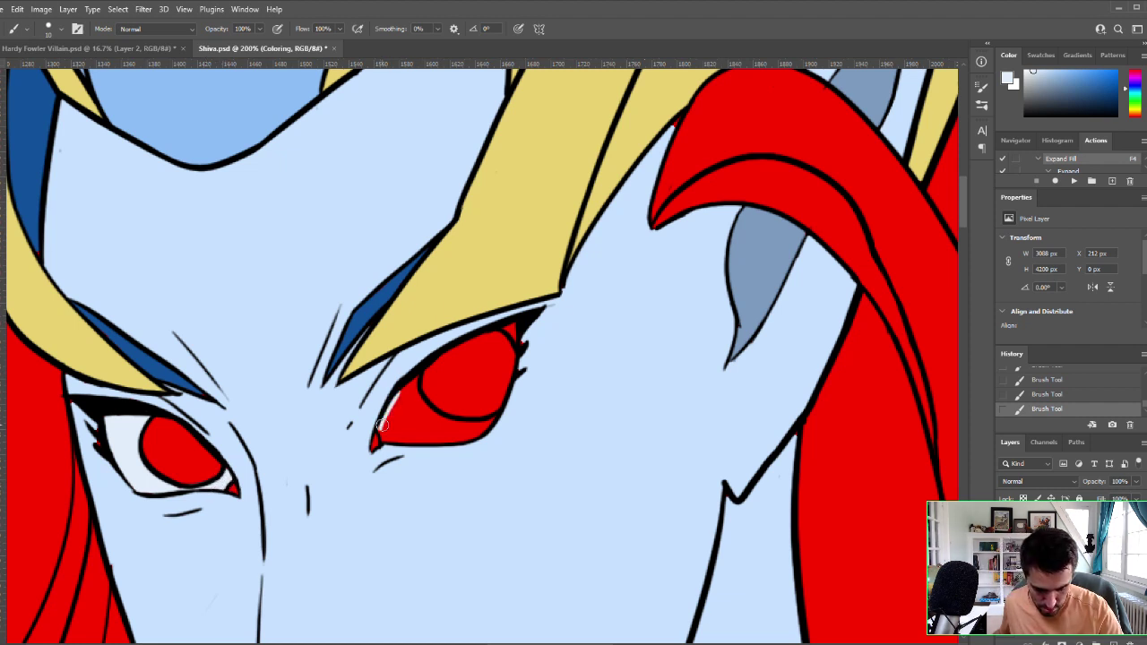
Step: Paint the white of the near eye around the iris with the same near-white, leaving the inner corner and iris unpainted
mouse_move(384, 422)
mouse_down()
mouse_move(414, 382)
mouse_move(399, 385)
mouse_up()
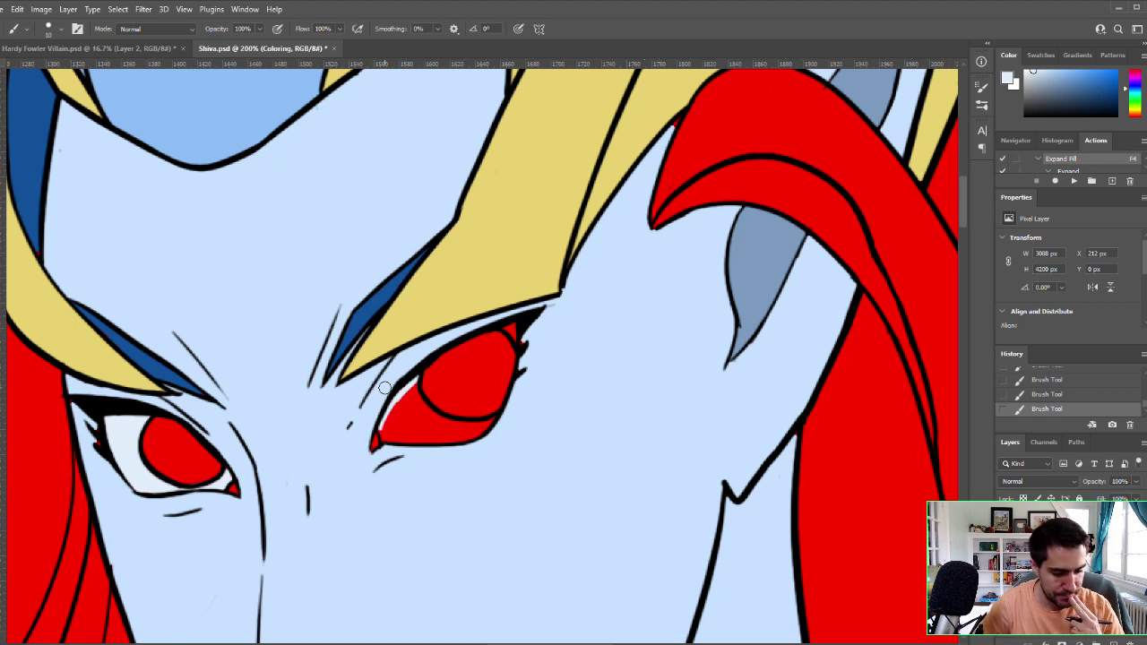
mouse_move(378, 439)
mouse_down()
mouse_move(414, 385)
mouse_move(433, 414)
mouse_move(417, 384)
mouse_move(451, 424)
mouse_move(443, 414)
mouse_move(467, 423)
mouse_move(496, 412)
mouse_up()
key(ctrl+z)
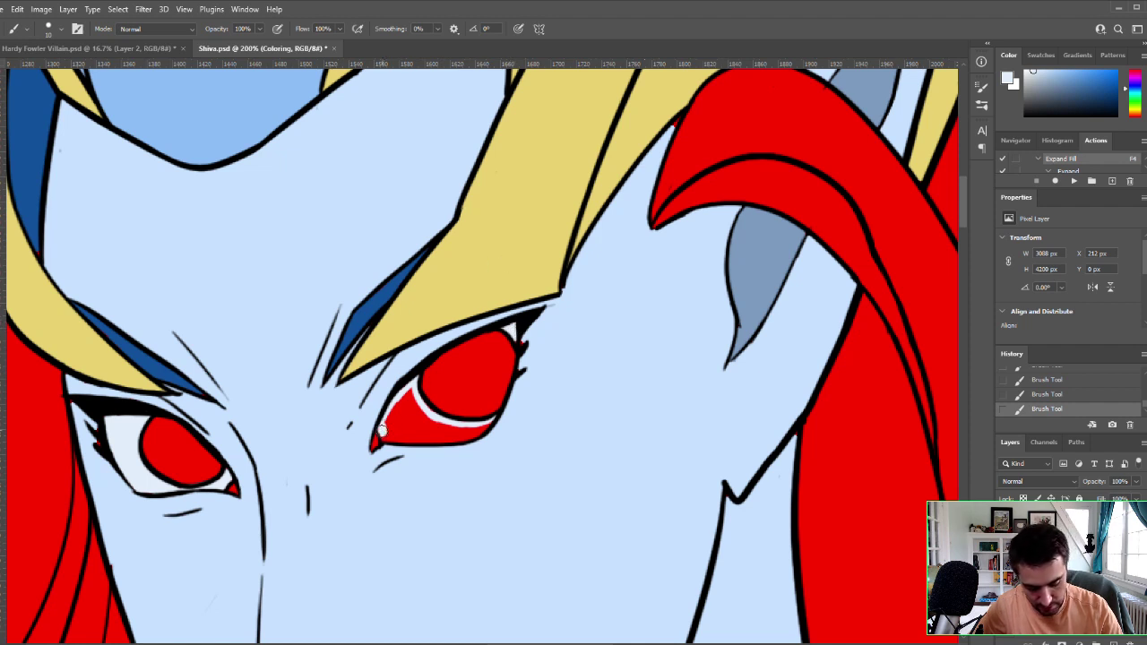
mouse_move(381, 431)
mouse_down()
mouse_move(443, 438)
mouse_move(444, 417)
mouse_up()
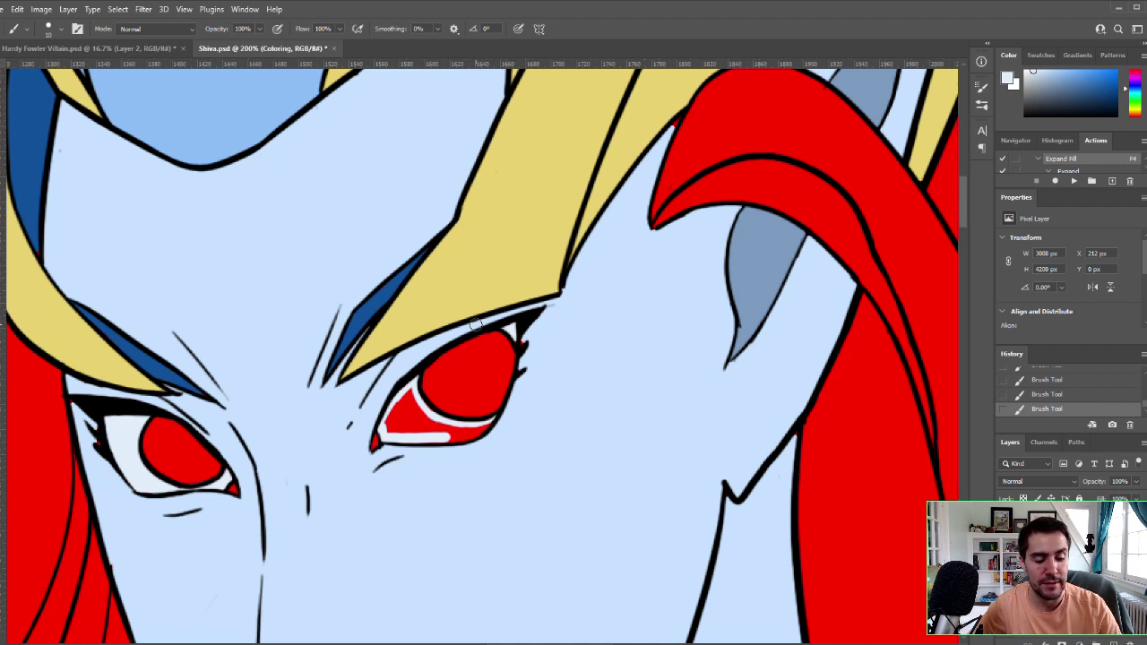
mouse_move(443, 438)
mouse_down()
mouse_move(457, 438)
mouse_move(421, 442)
mouse_move(477, 437)
mouse_move(470, 424)
mouse_up()
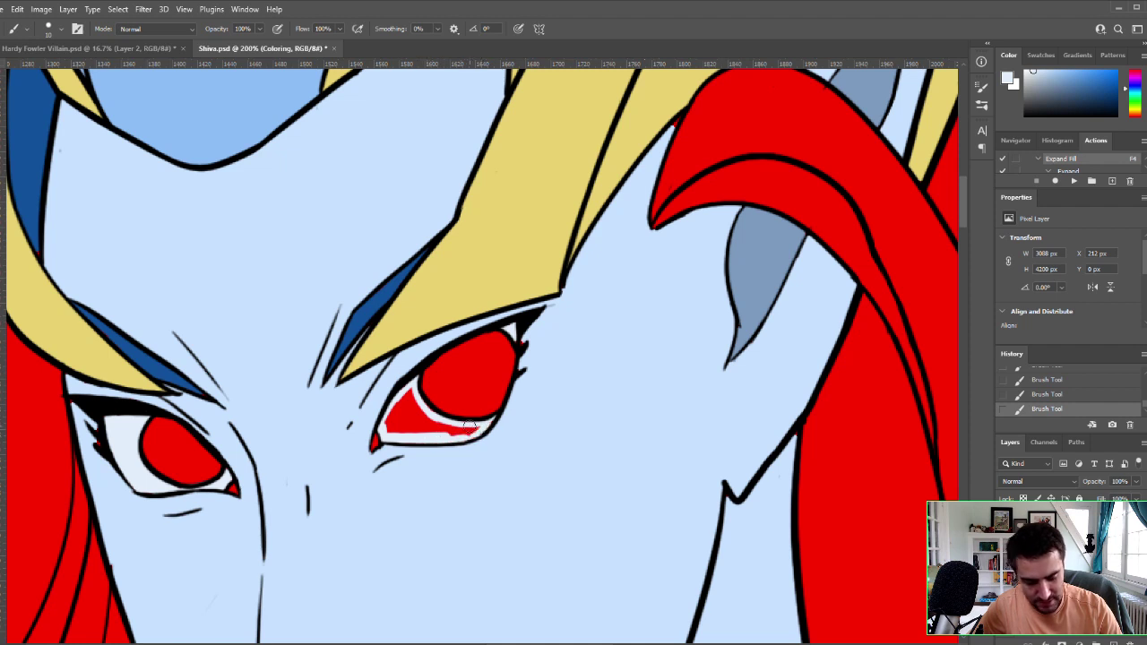
mouse_move(407, 386)
mouse_down()
mouse_move(389, 421)
mouse_move(406, 394)
mouse_move(417, 408)
mouse_move(411, 397)
mouse_move(394, 430)
mouse_move(466, 428)
mouse_move(423, 413)
mouse_move(471, 430)
mouse_move(452, 437)
mouse_up()
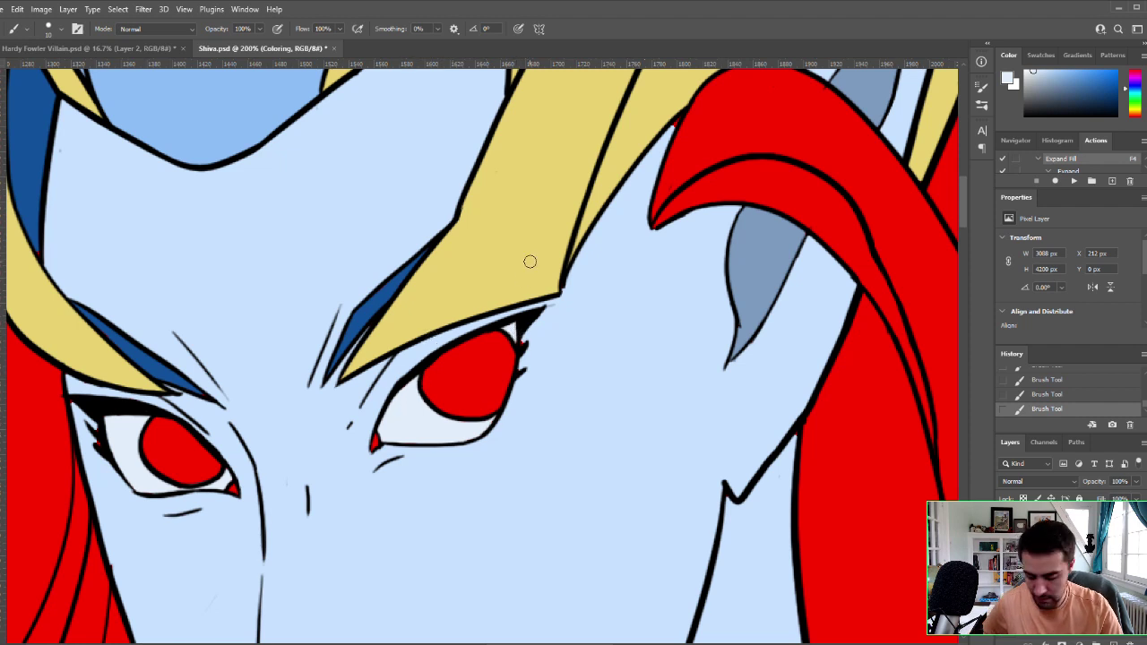
Step: Try the dark blue eyebrow colour on the far eye's inner corner, and undo the last two brush strokes
alt+click(560, 341)
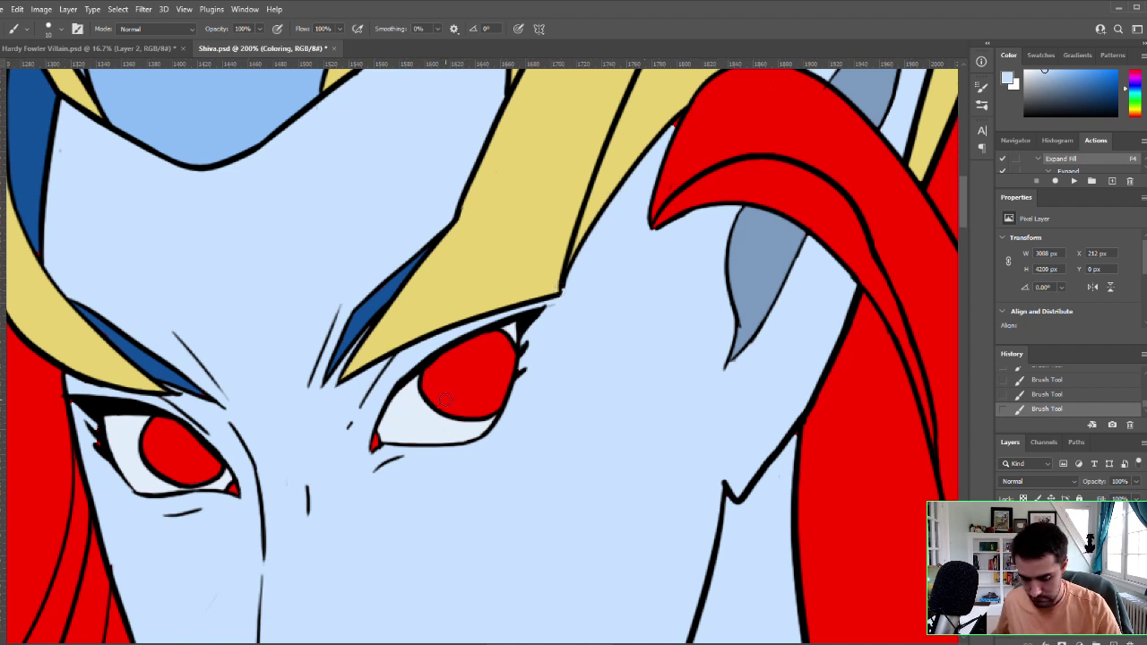
key(i)
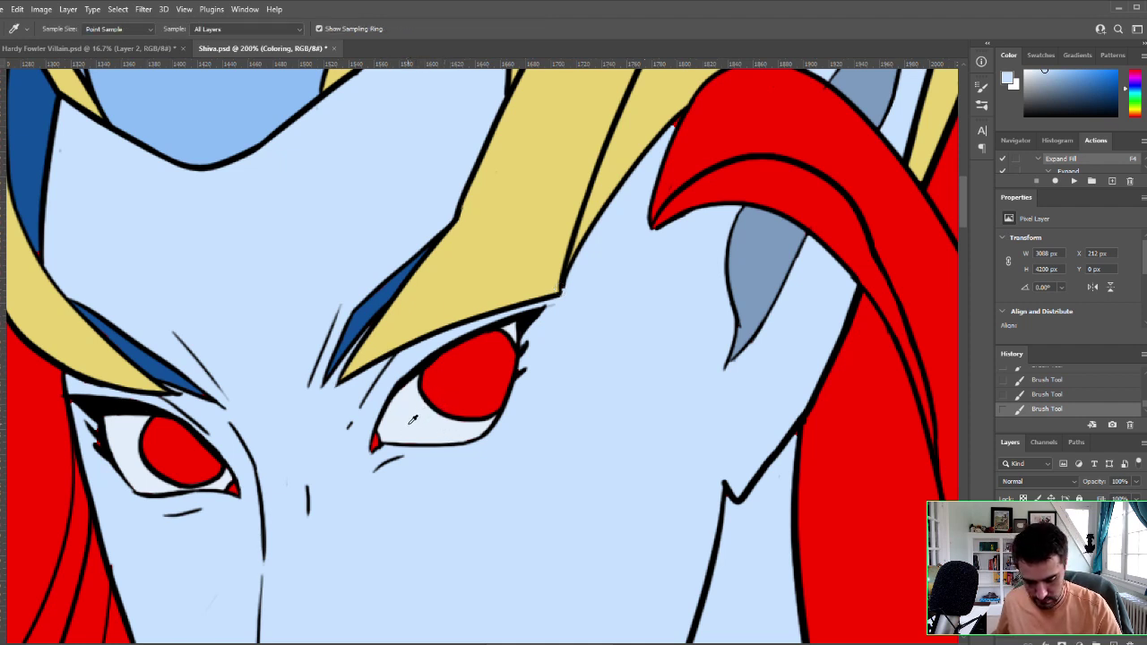
click(169, 369)
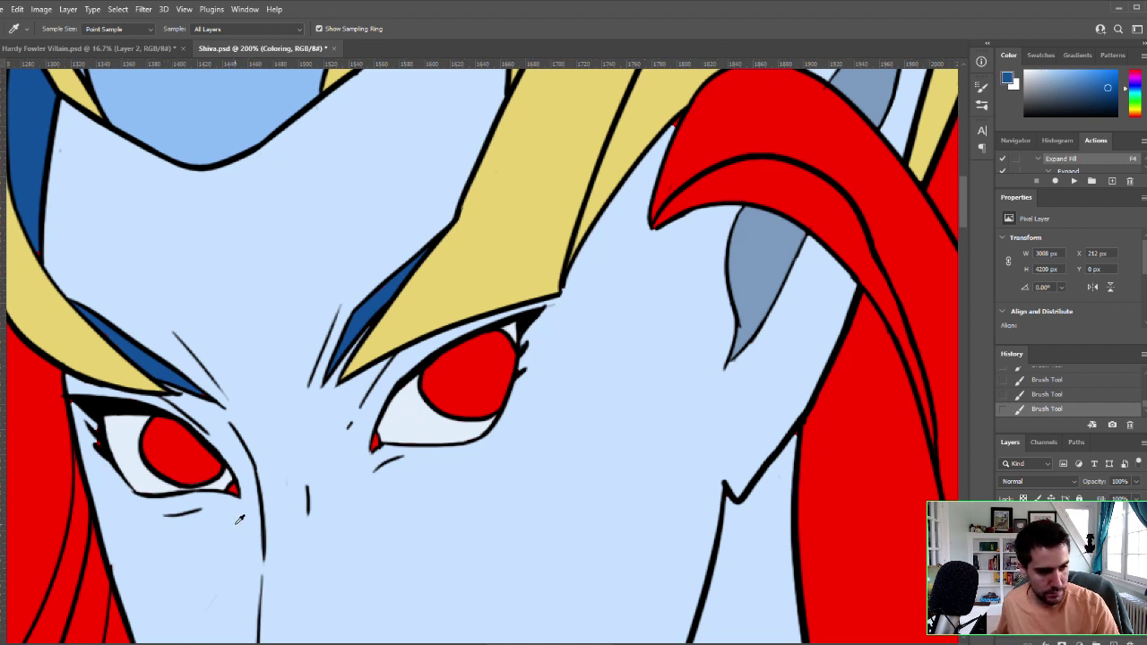
key(b)
drag(231, 493, 235, 486)
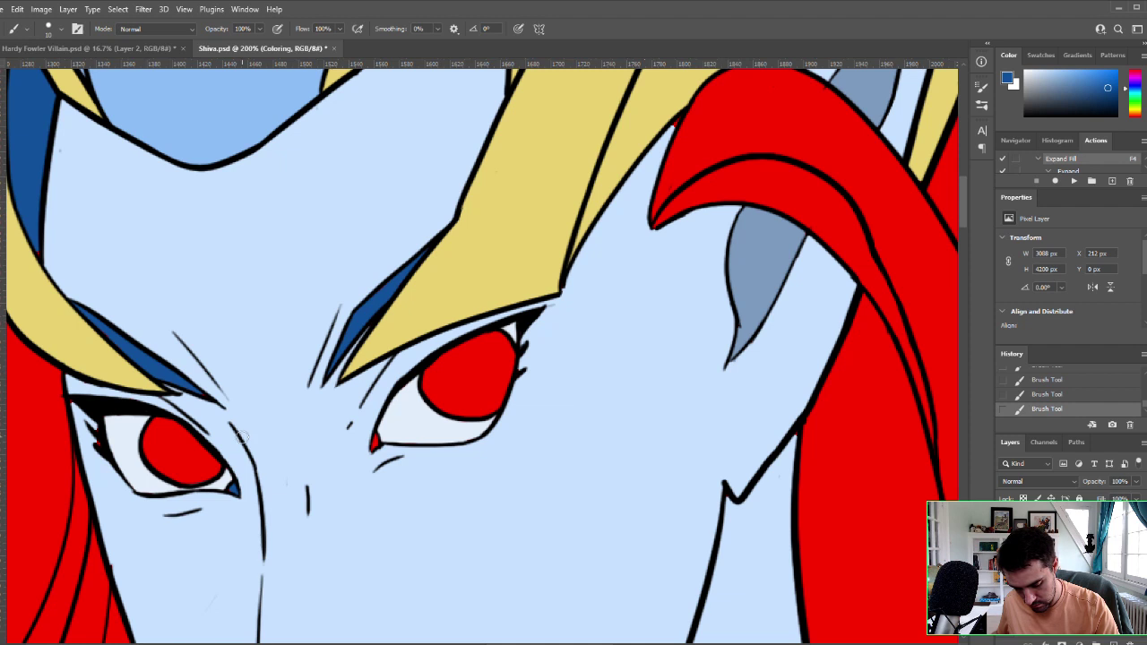
key(ctrl+z)
key(ctrl+z)
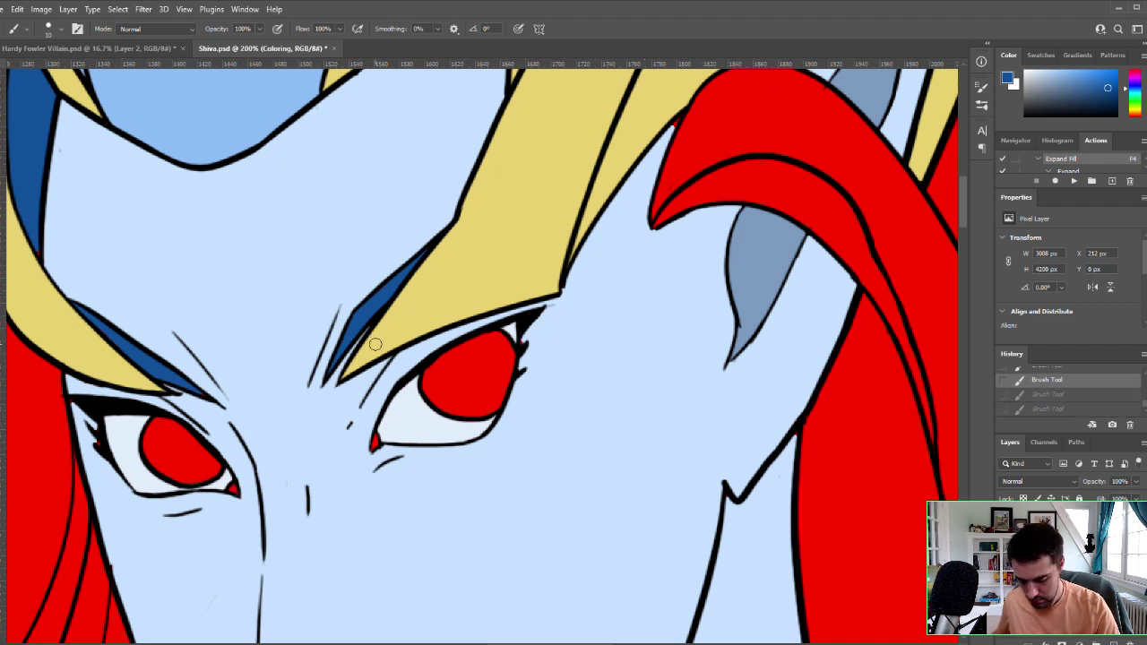
Step: Sample the pale blue skin and brush over the small red gap between the near eye's outer lashes
key(i)
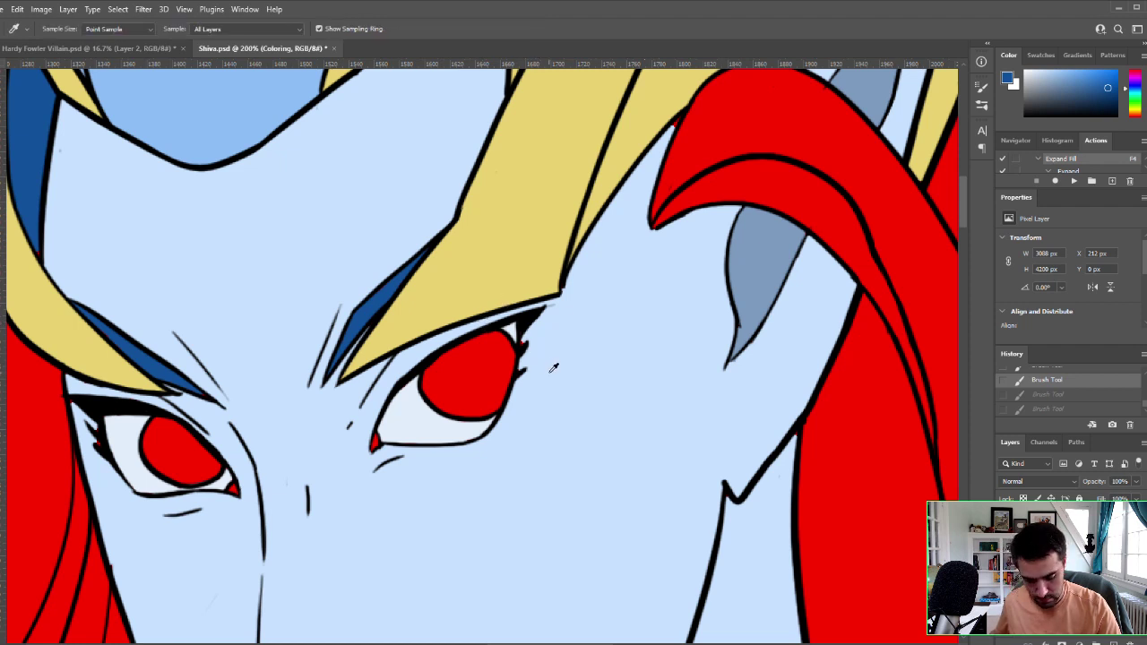
click(551, 371)
key(b)
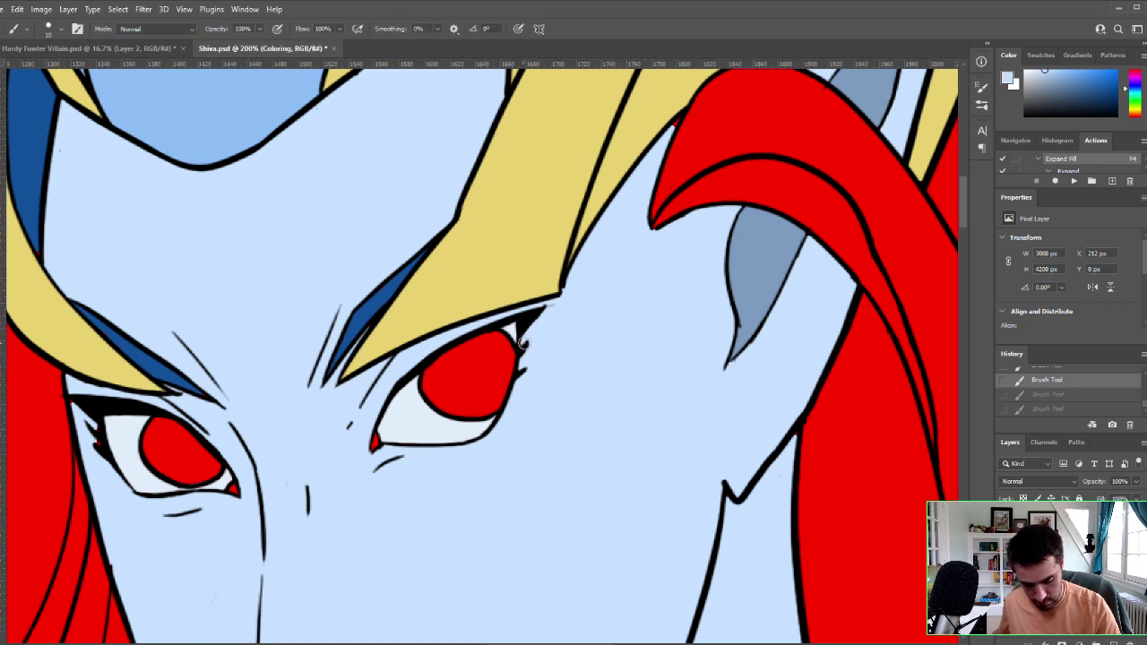
click(524, 344)
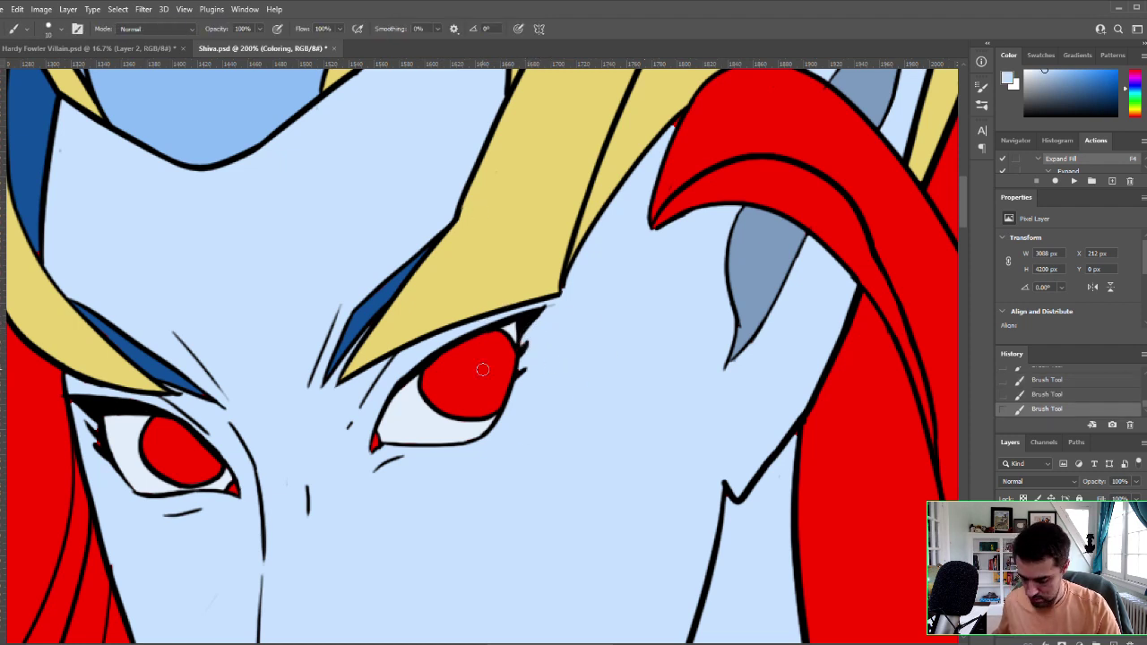
Step: Change the paint colour to a muted grey-blue and brush both eyes' inner corners and the upper edge of the near eye's white
key(i)
click(425, 416)
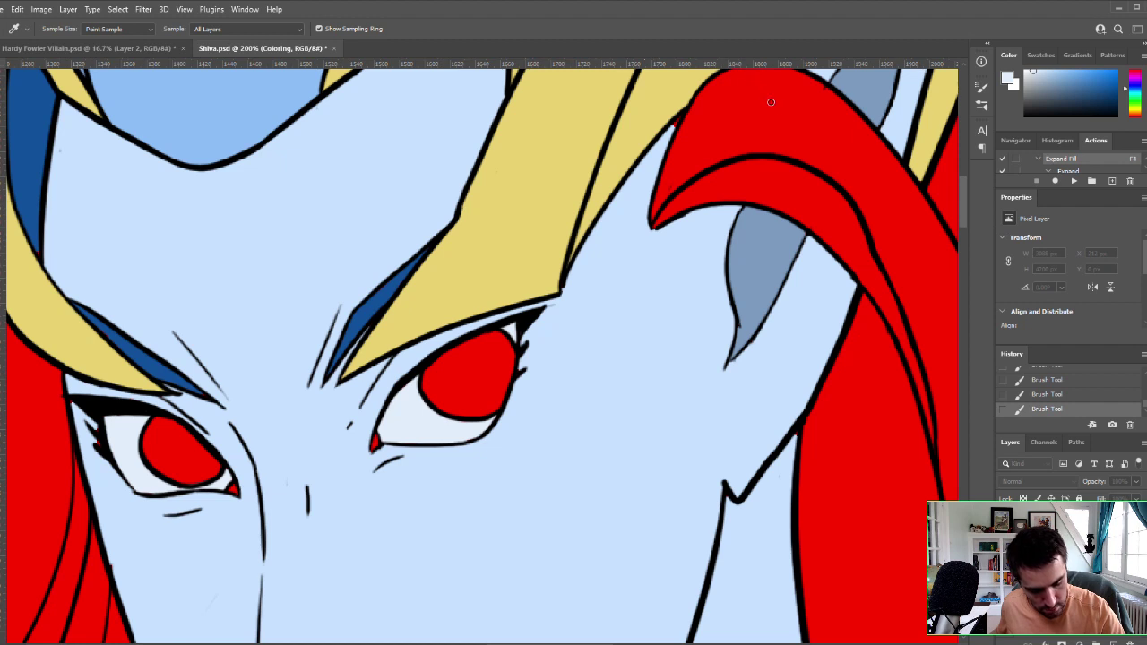
click(1022, 63)
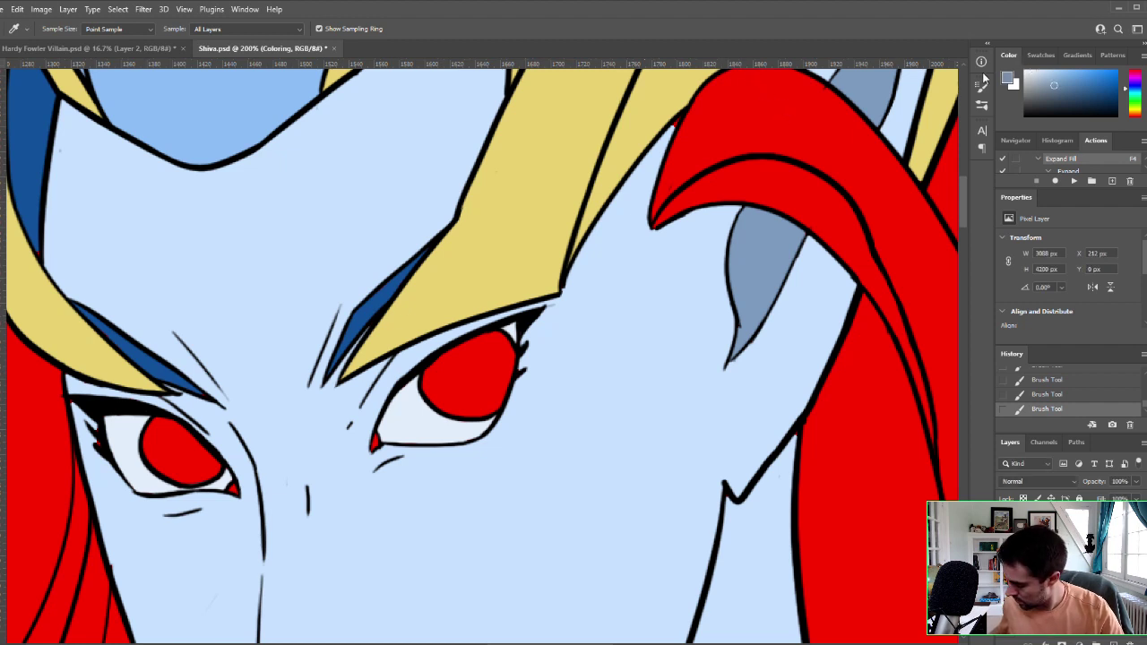
key(b)
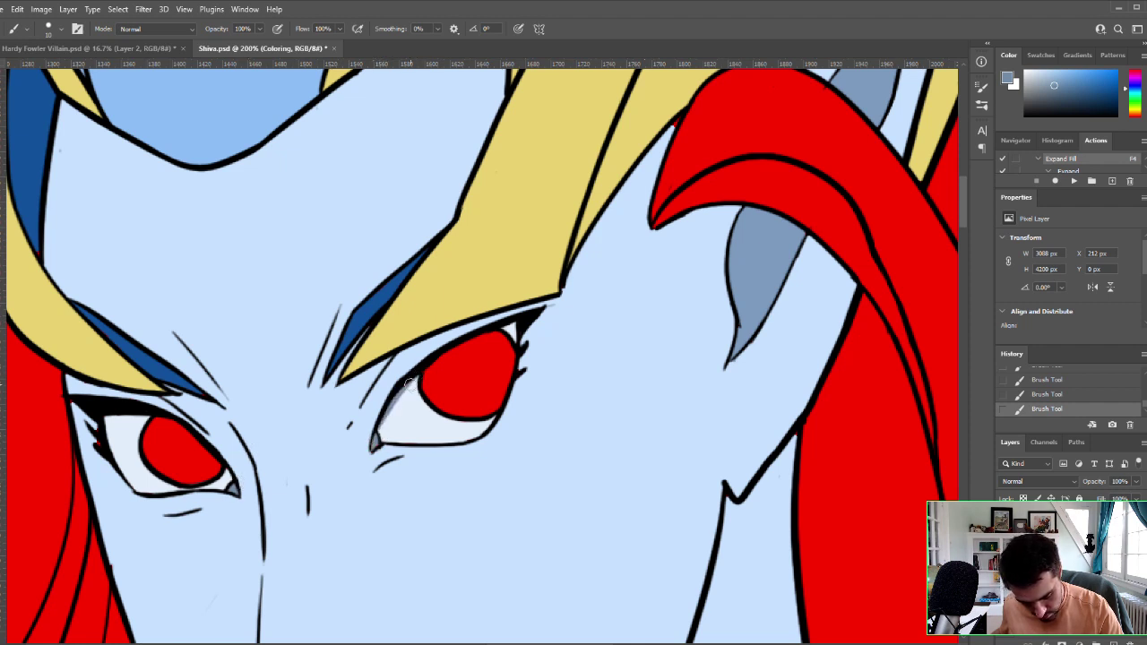
key(ctrl+z)
drag(374, 431, 403, 390)
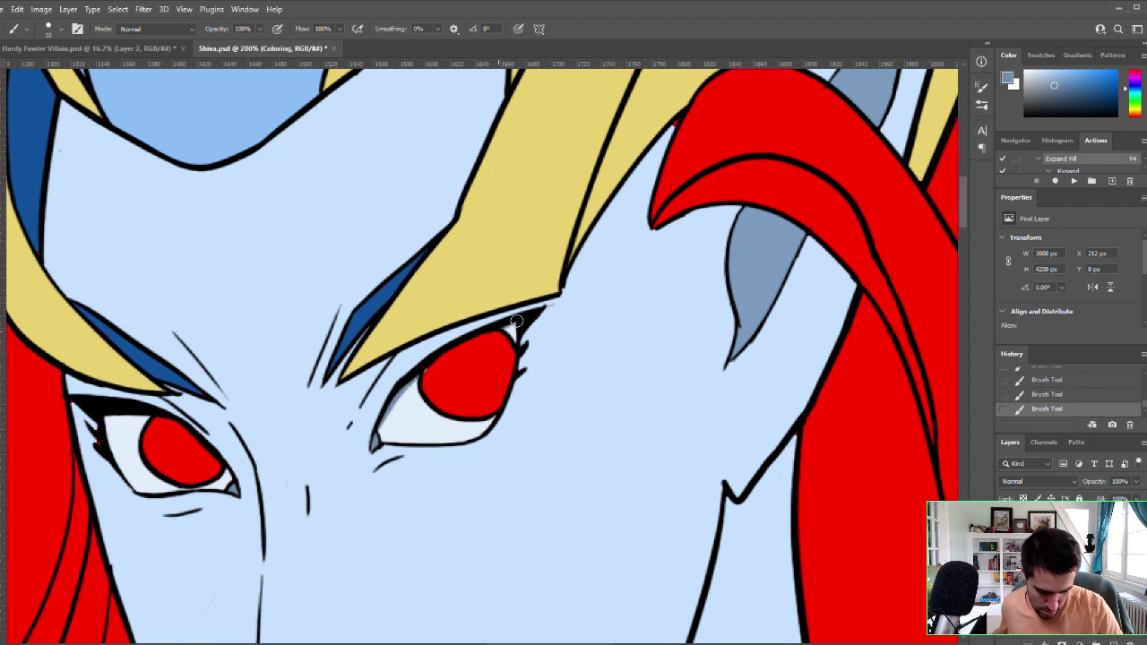
Step: Shade the upper edge of the far eye's white grey-blue, compare strokes at the near eye's outer corner, and undo the last one
key(ctrl+z)
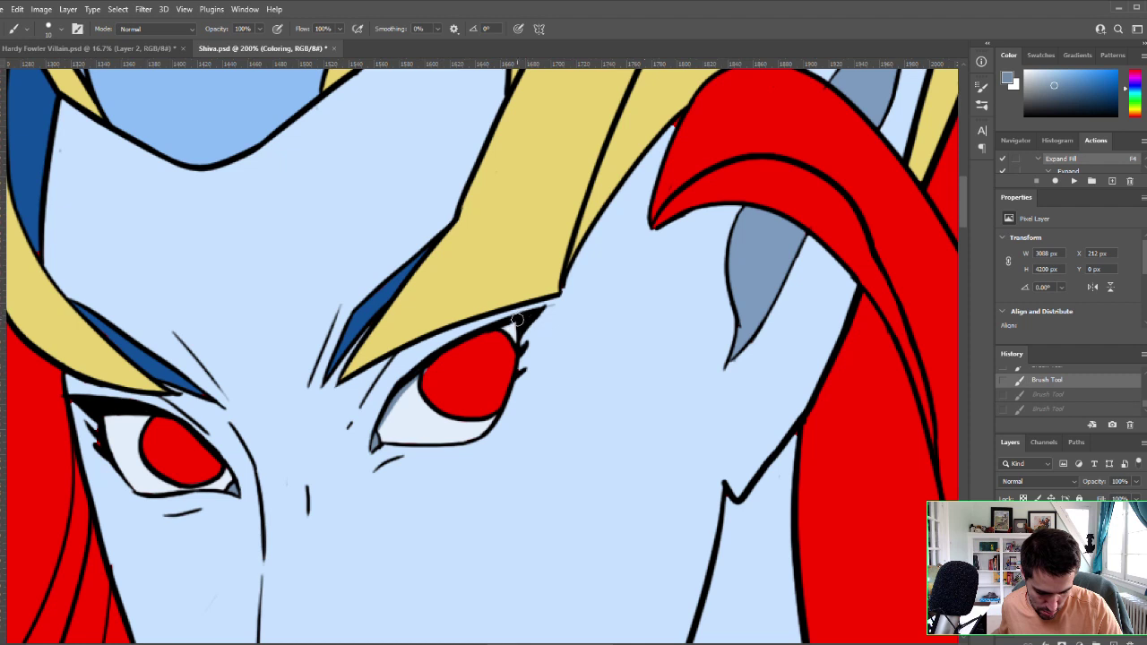
drag(527, 316, 504, 330)
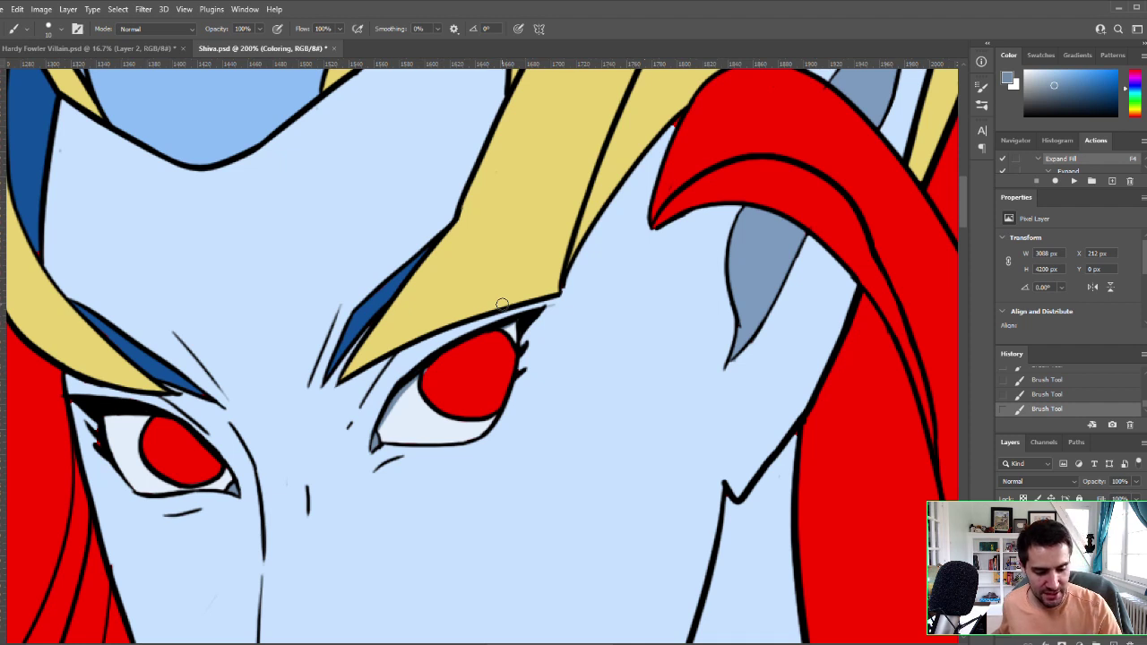
key(ctrl+z)
key(ctrl+z)
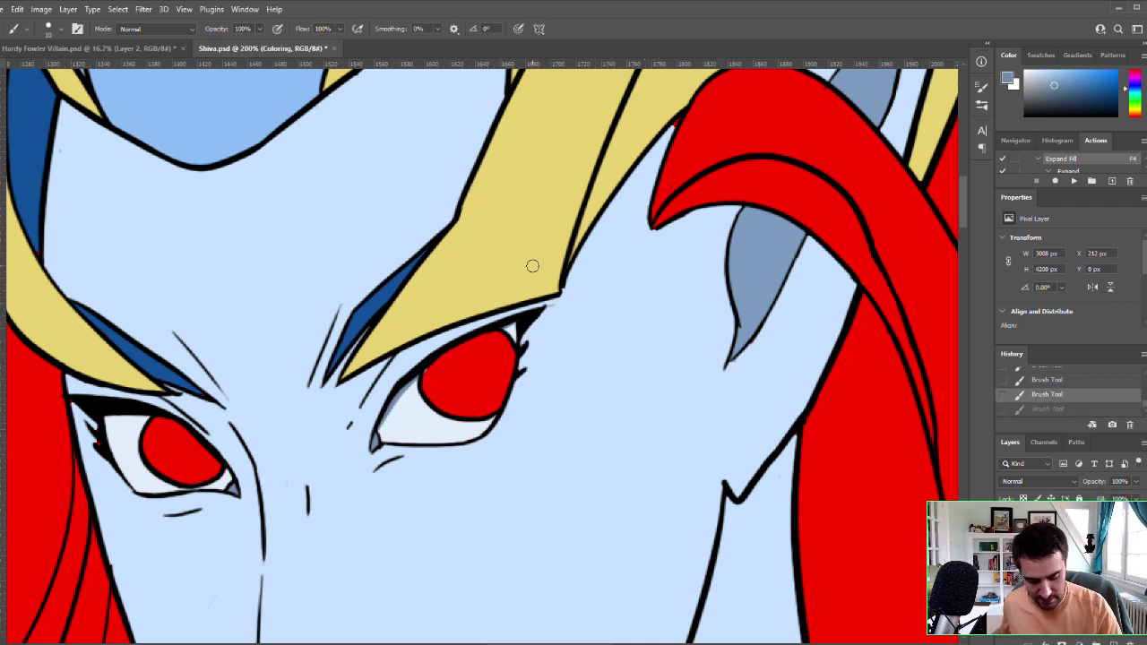
key(ctrl+z)
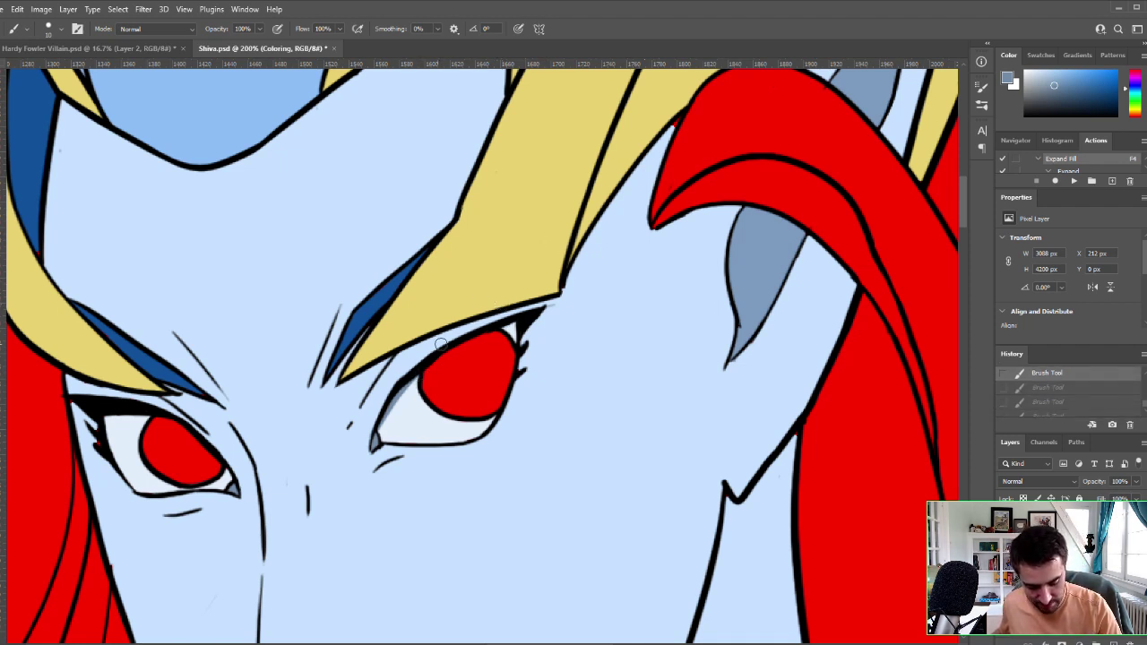
key(ctrl+shift+z)
key(ctrl+shift+z)
key(ctrl+shift+z)
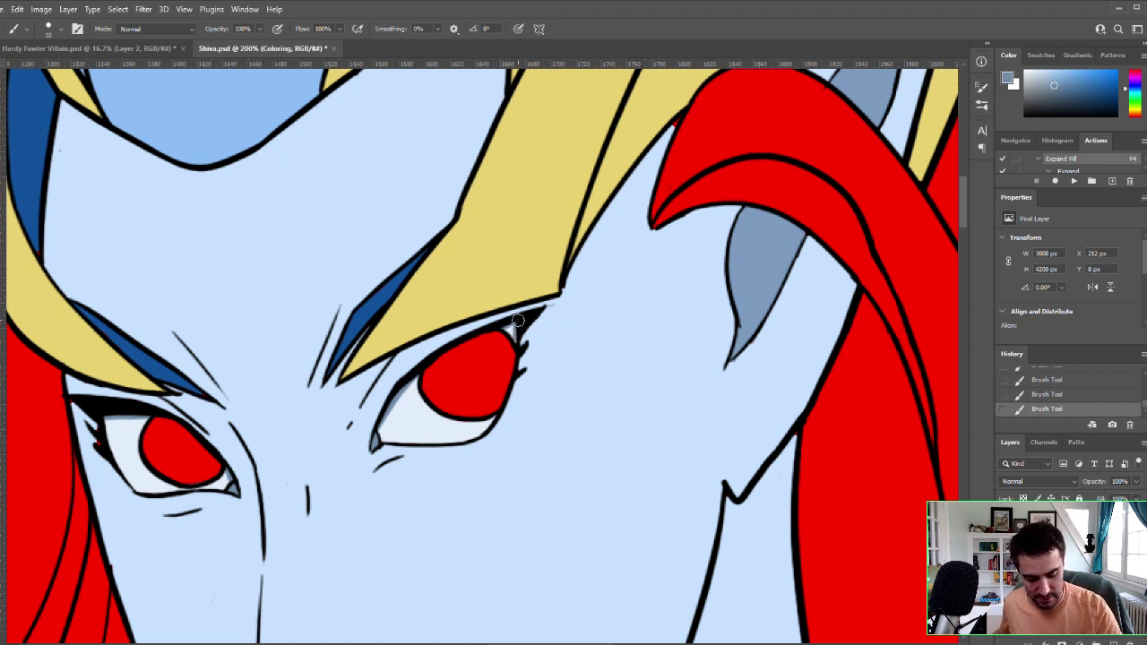
key(ctrl+z)
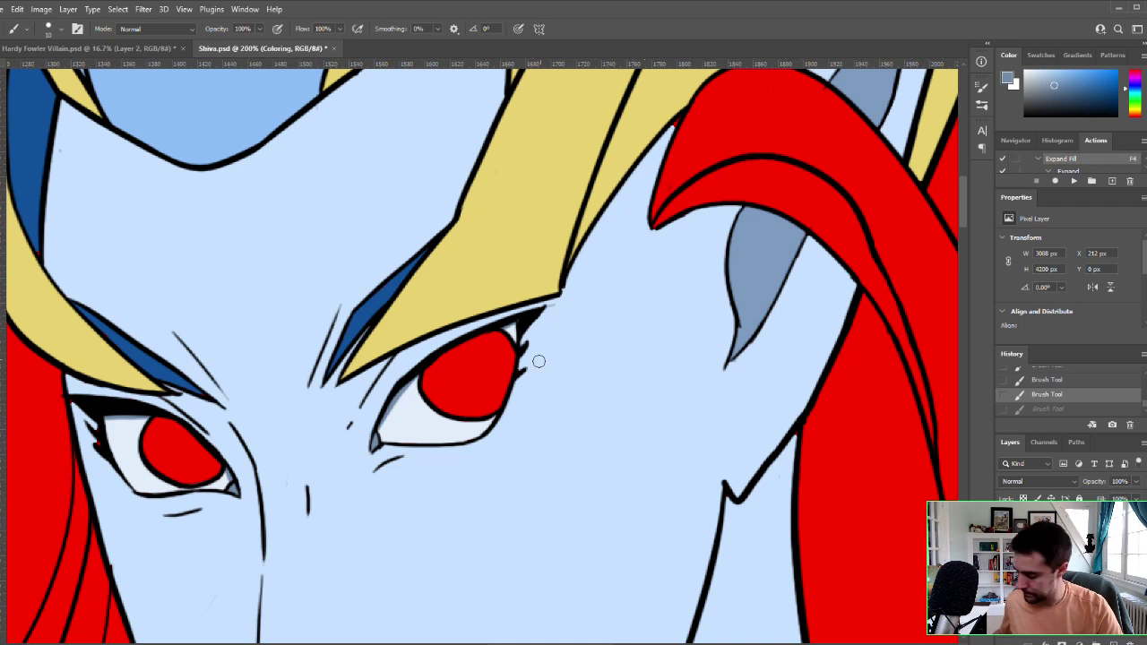
Step: Sample the dark blue eyebrow colour, shift its hue to a deeper pure blue, and select the upper and lower lips
key(z)
alt+click(615, 504)
alt+click(614, 509)
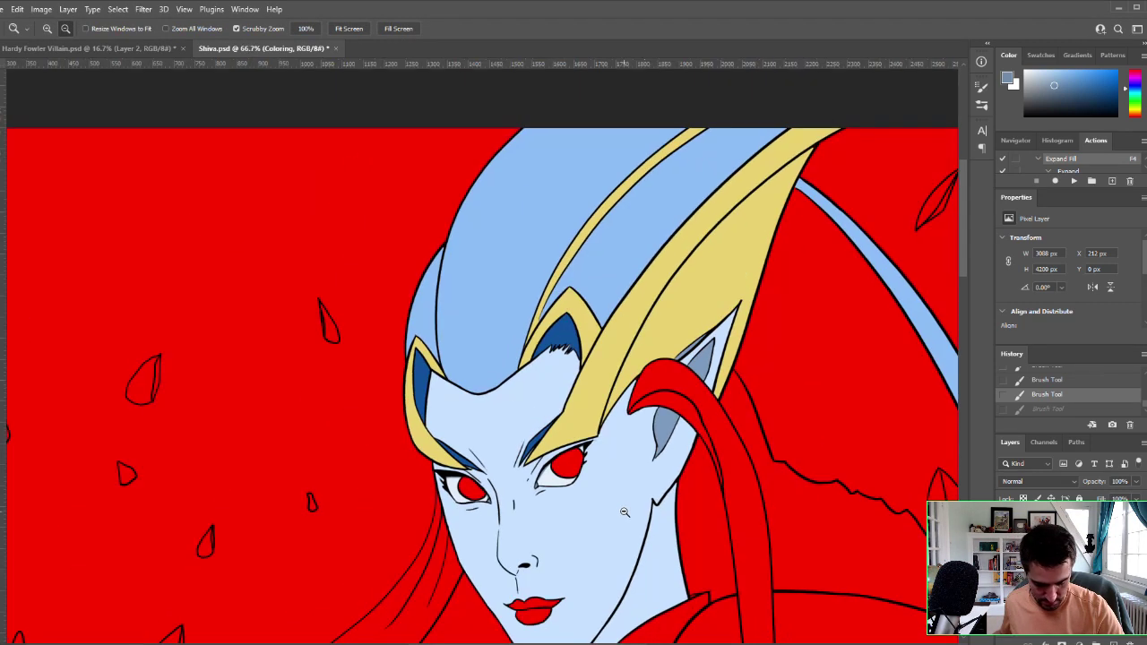
alt+click(622, 509)
click(602, 487)
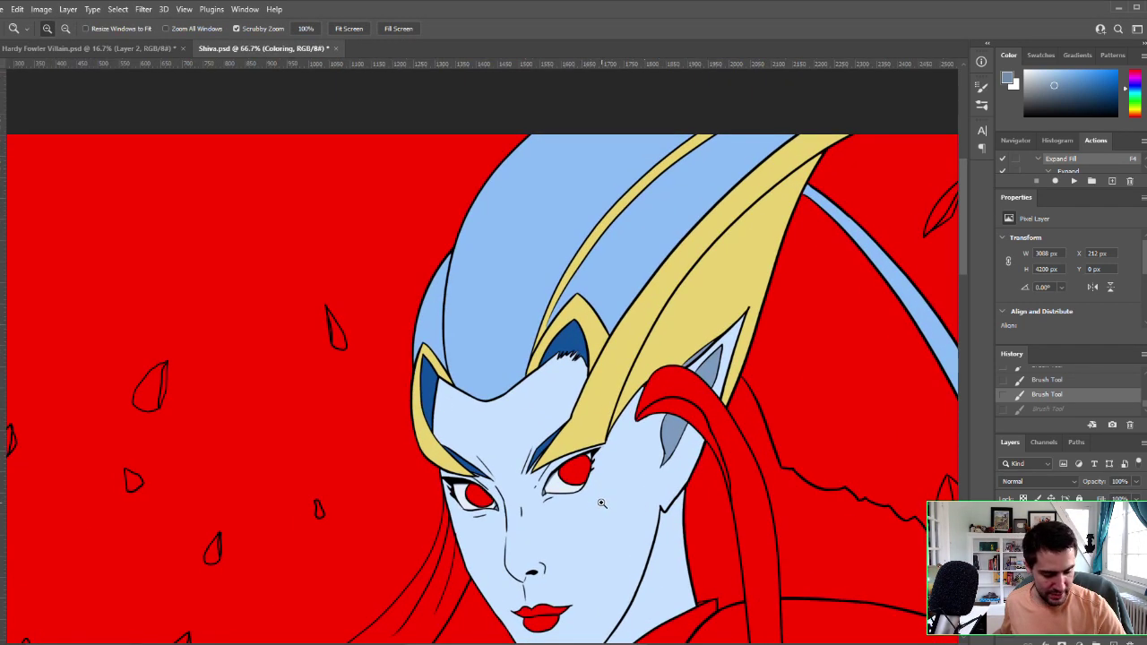
click(601, 502)
key(b)
drag(576, 518, 636, 424)
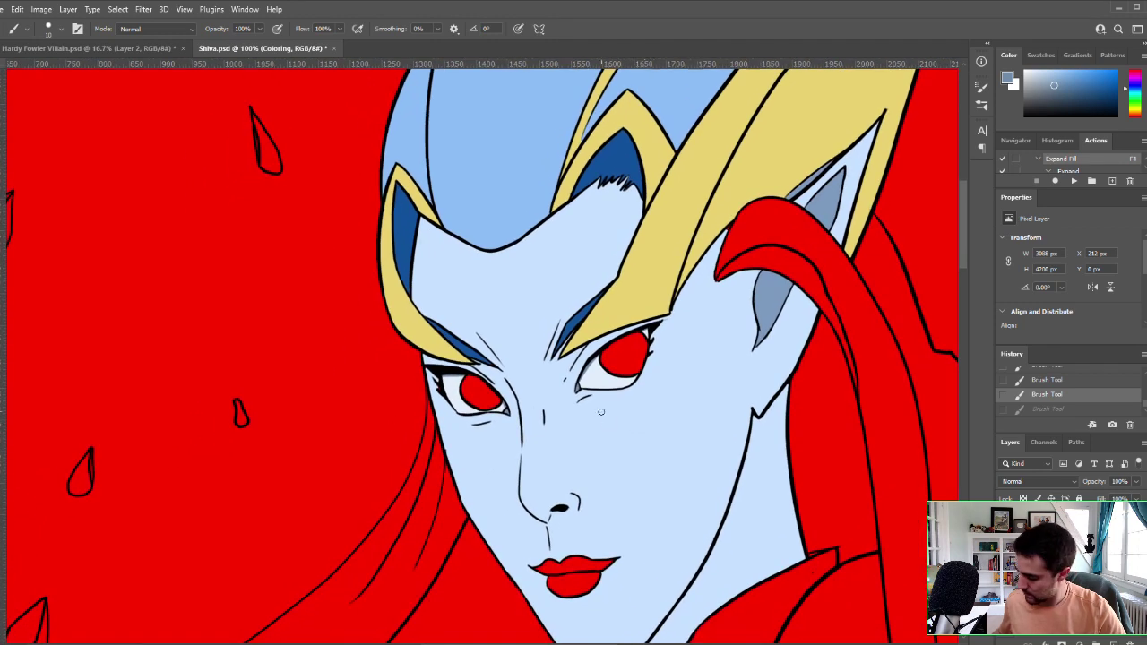
key(i)
click(576, 320)
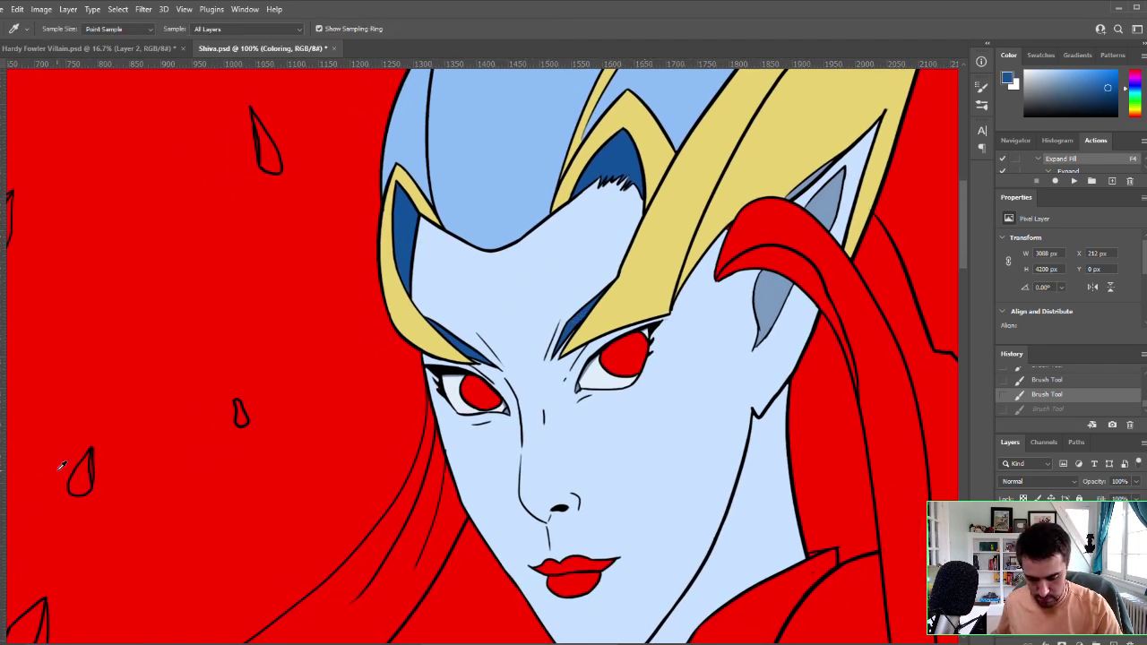
click(2, 461)
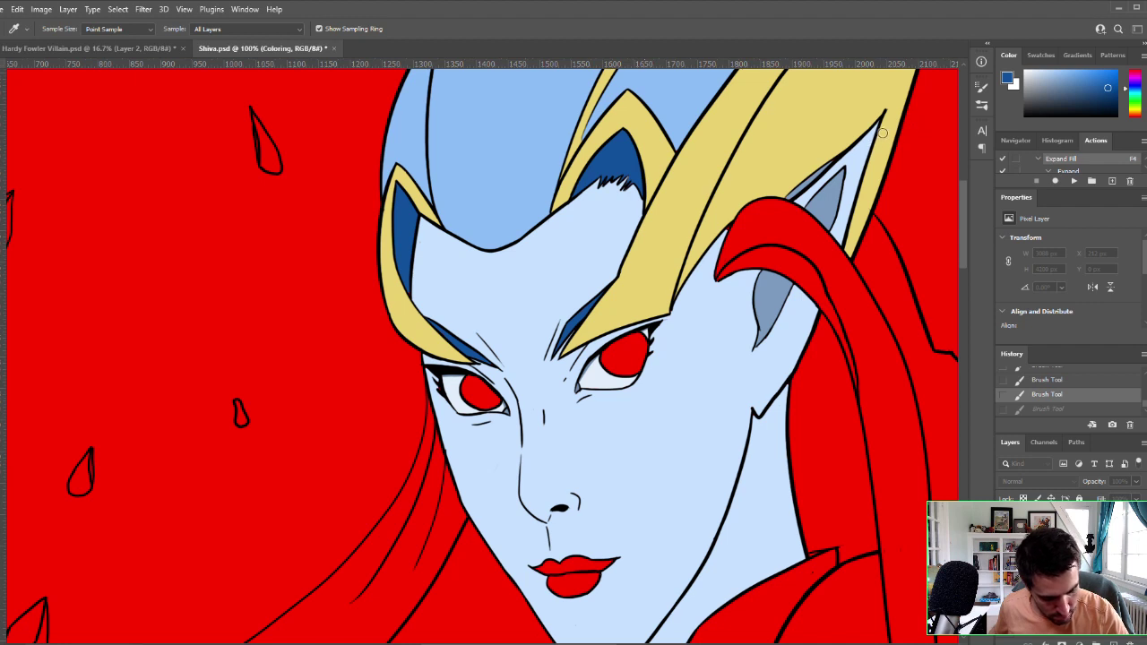
click(1020, 66)
key(w)
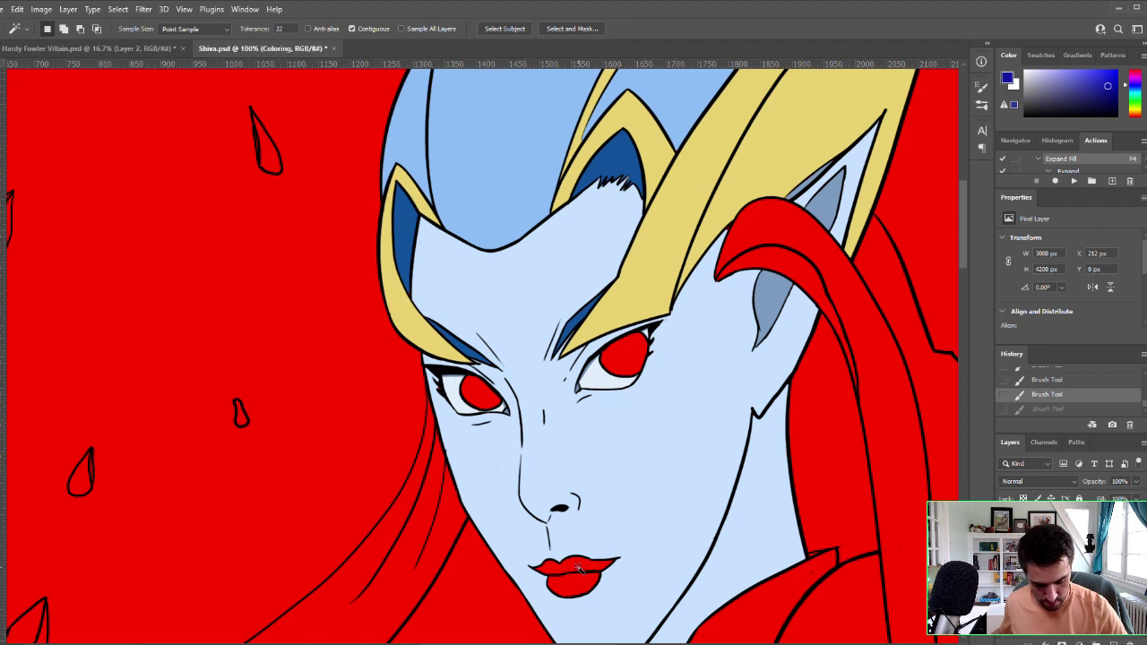
click(581, 564)
shift+click(583, 586)
Step: Try the deep pure blue on the selected lips with the Expand Fill action, and undo the fill
key(F4)
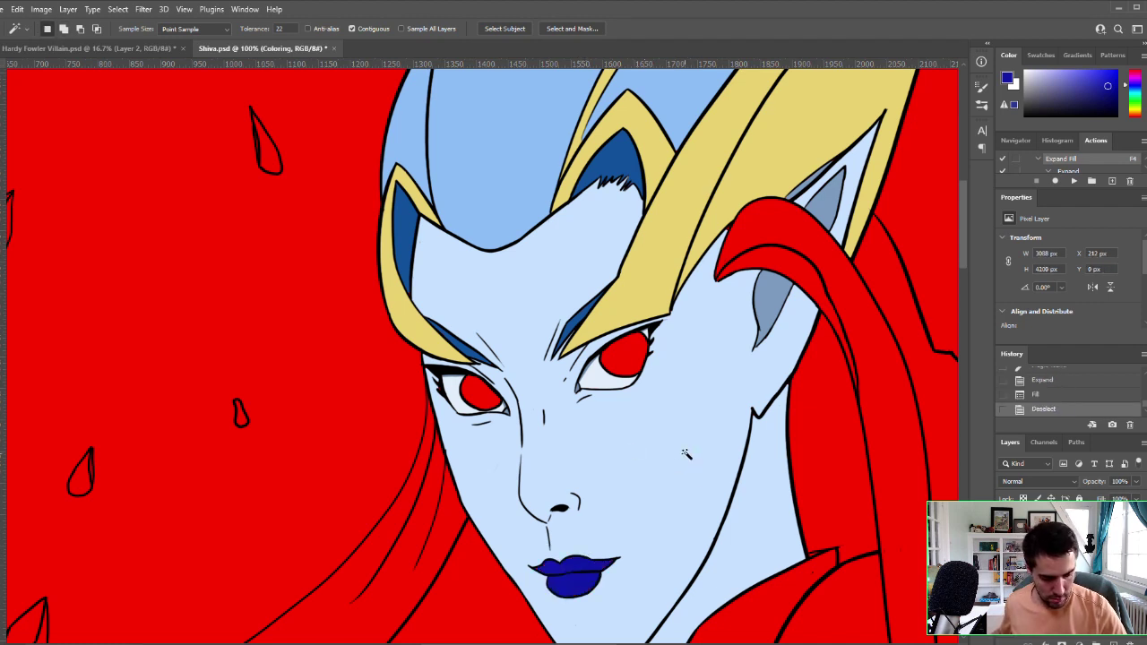
key(ctrl+z)
key(ctrl+z)
key(ctrl+z)
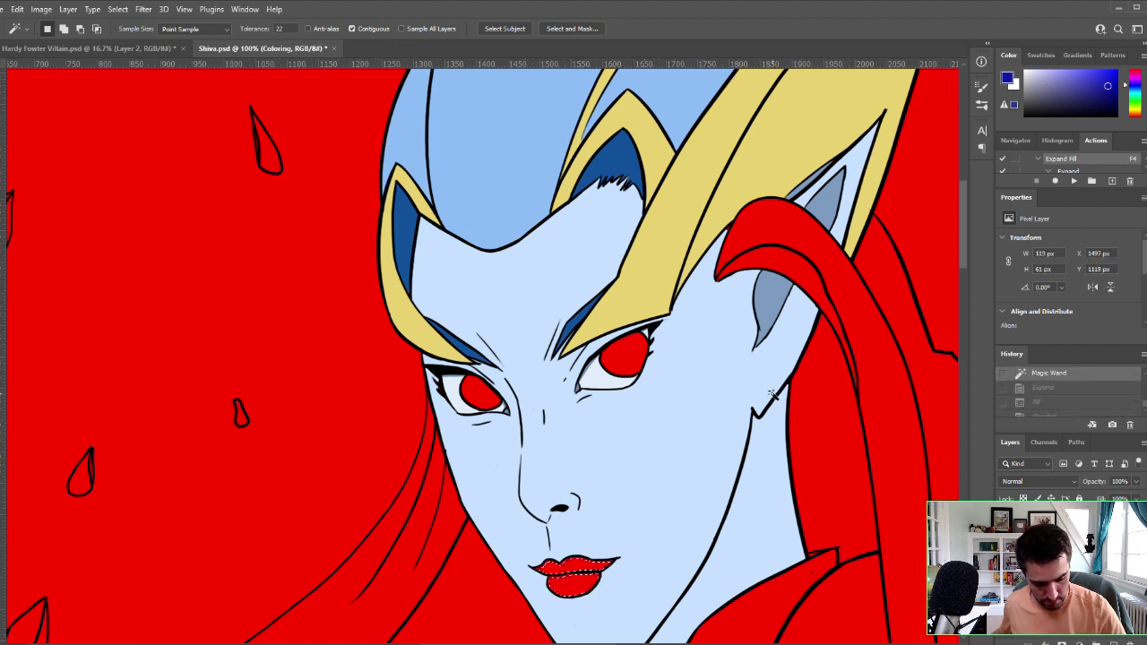
Step: Change the colour to a muted dark purple, try it as the fill for the selected lips, and undo it
key(i)
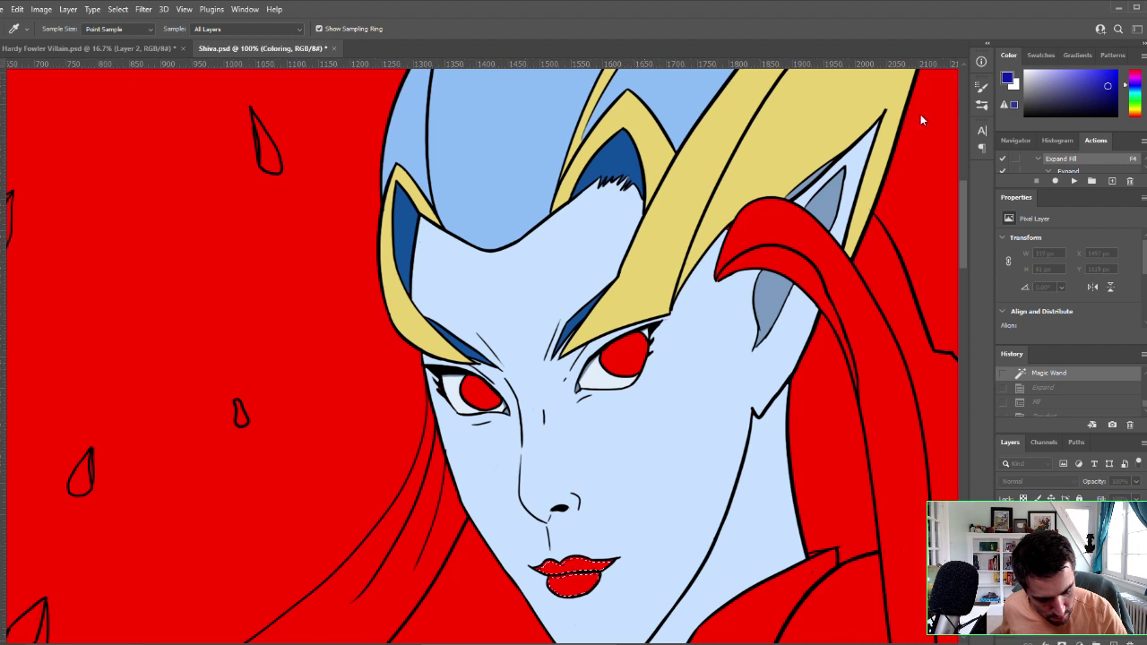
click(828, 155)
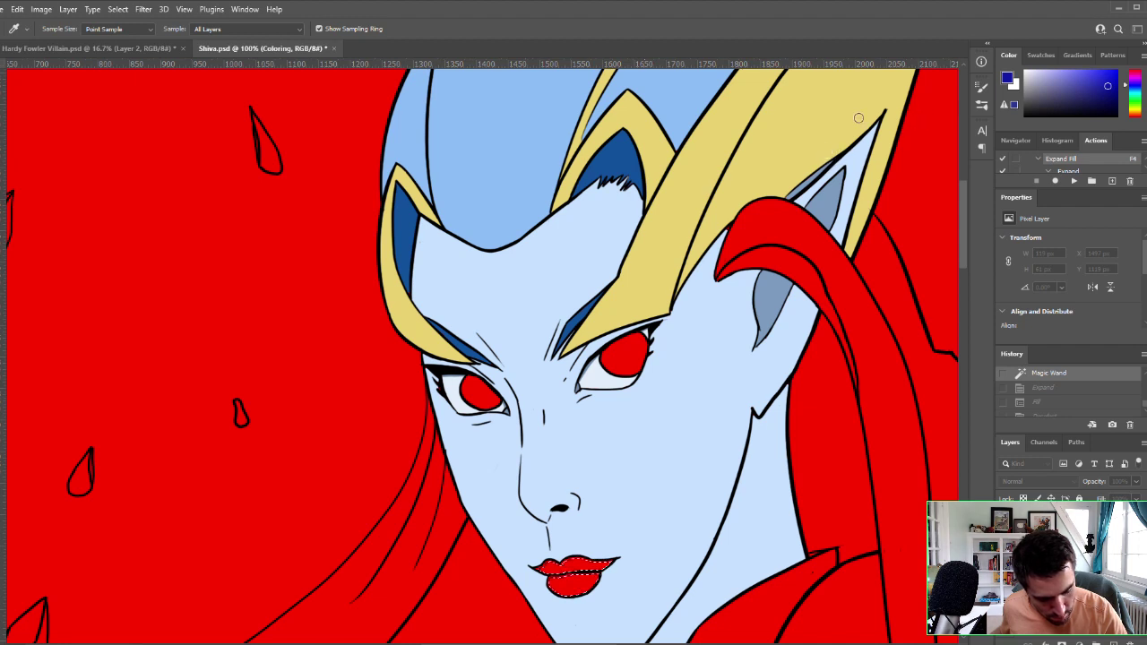
key(w)
key(F4)
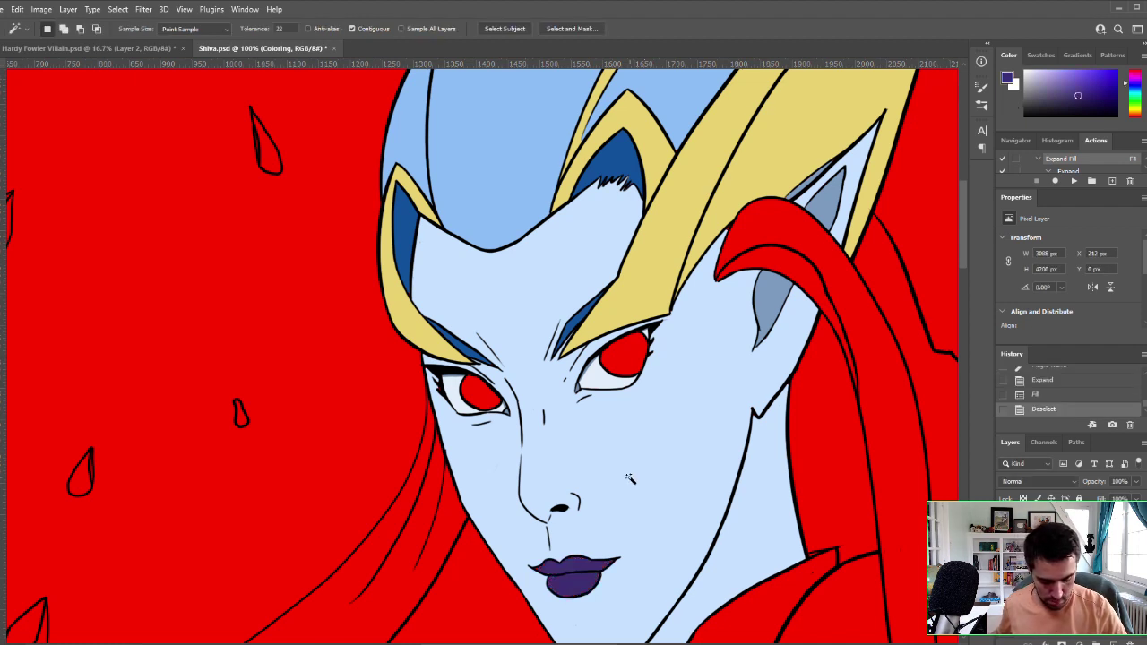
key(ctrl+z)
key(ctrl+z)
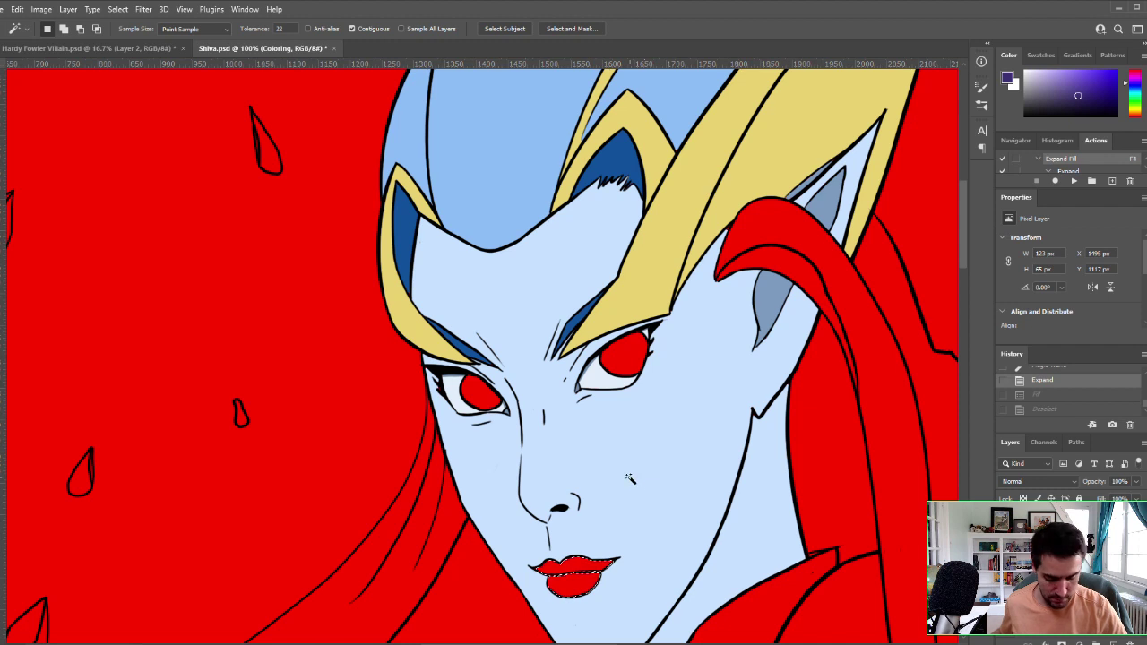
key(ctrl+z)
Step: Change the colour to a muted navy blue and fill the selected lips using the Expand Fill action
key(i)
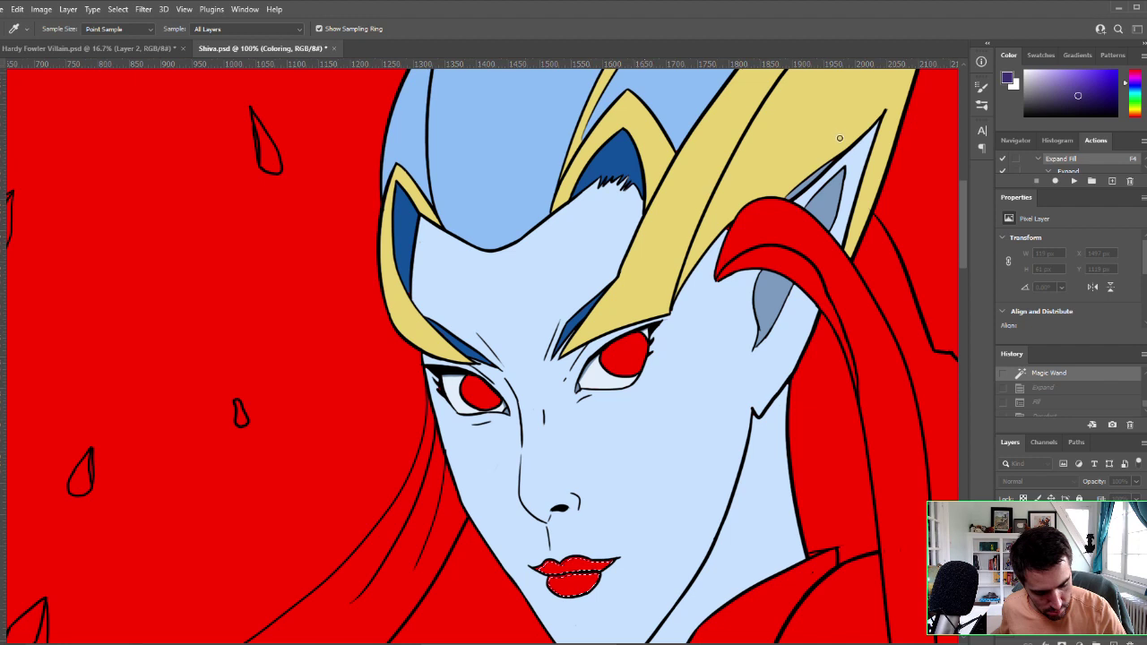
key(w)
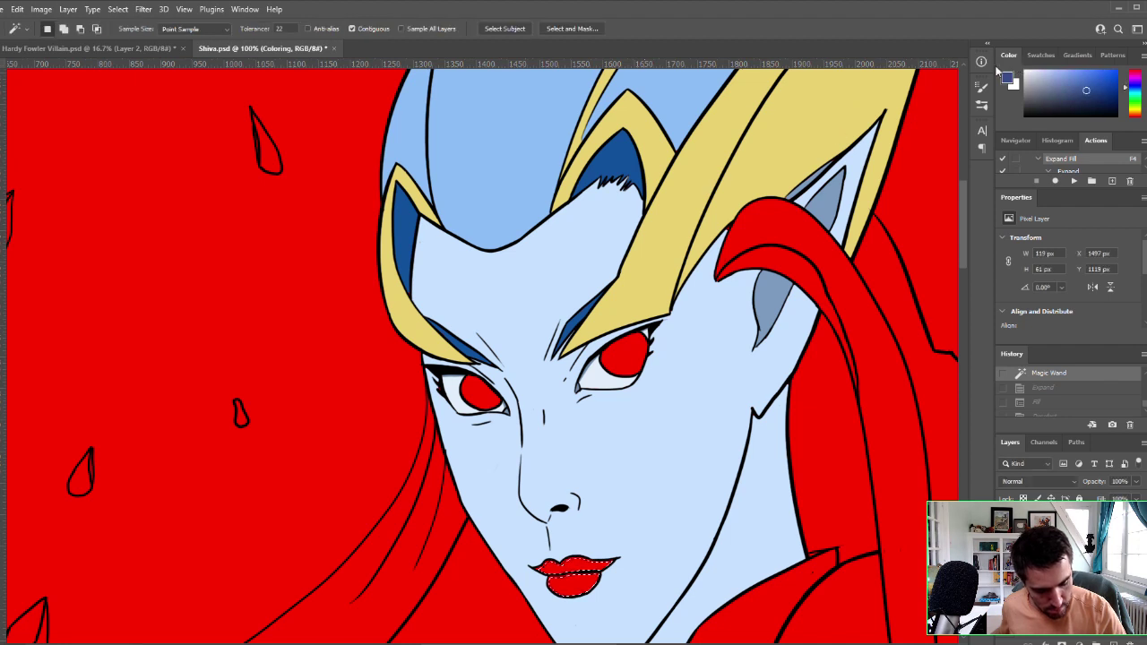
key(F4)
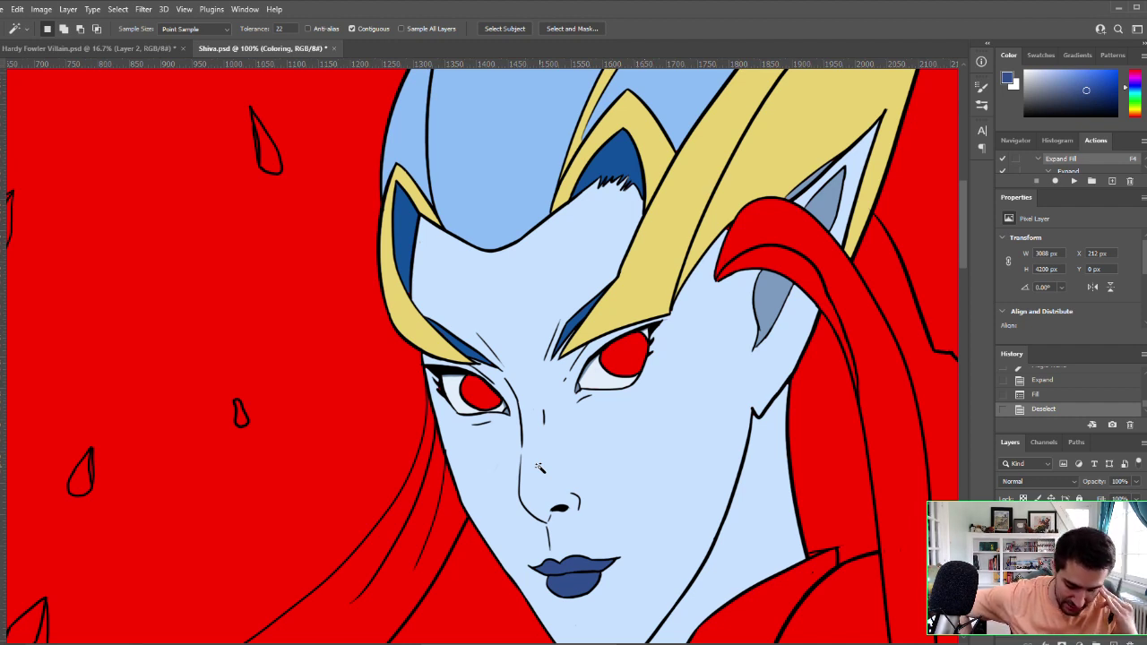
Step: Sample the headdress yellow and fill the long hair lock flowing from the far side of the face
key(z)
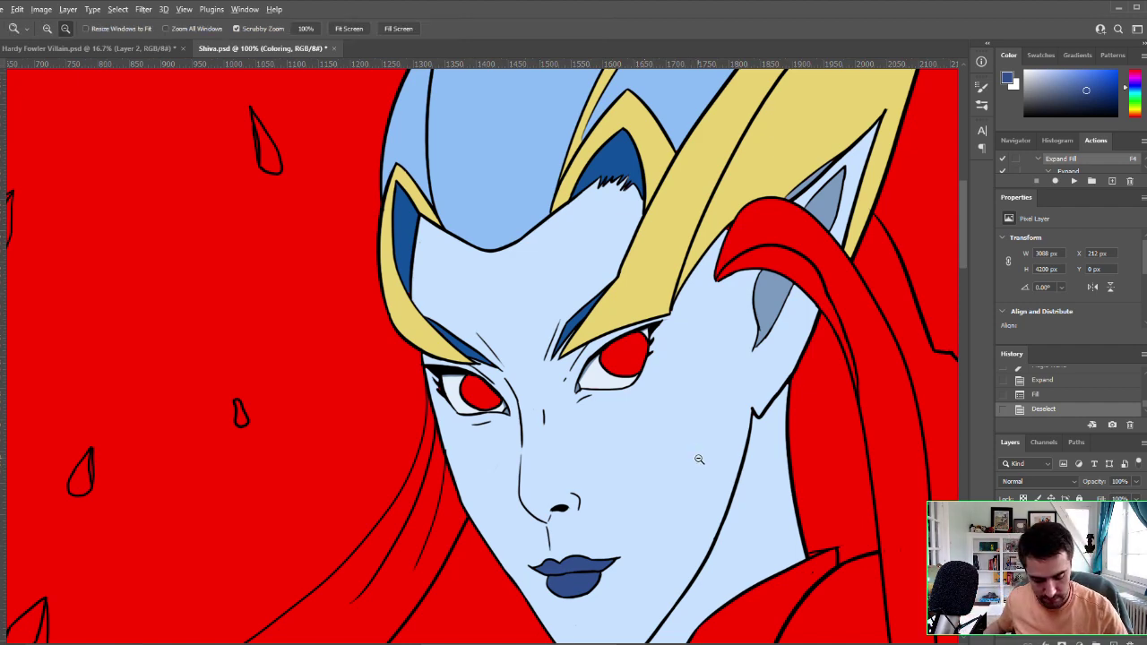
alt+click(701, 460)
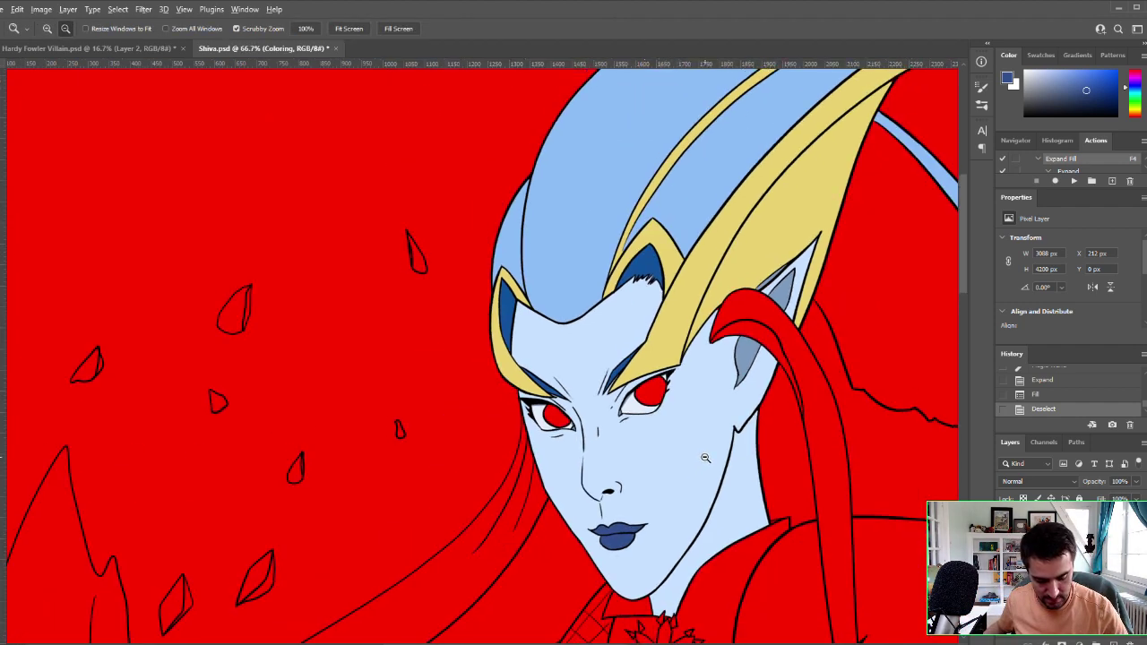
alt+click(702, 455)
alt+click(703, 451)
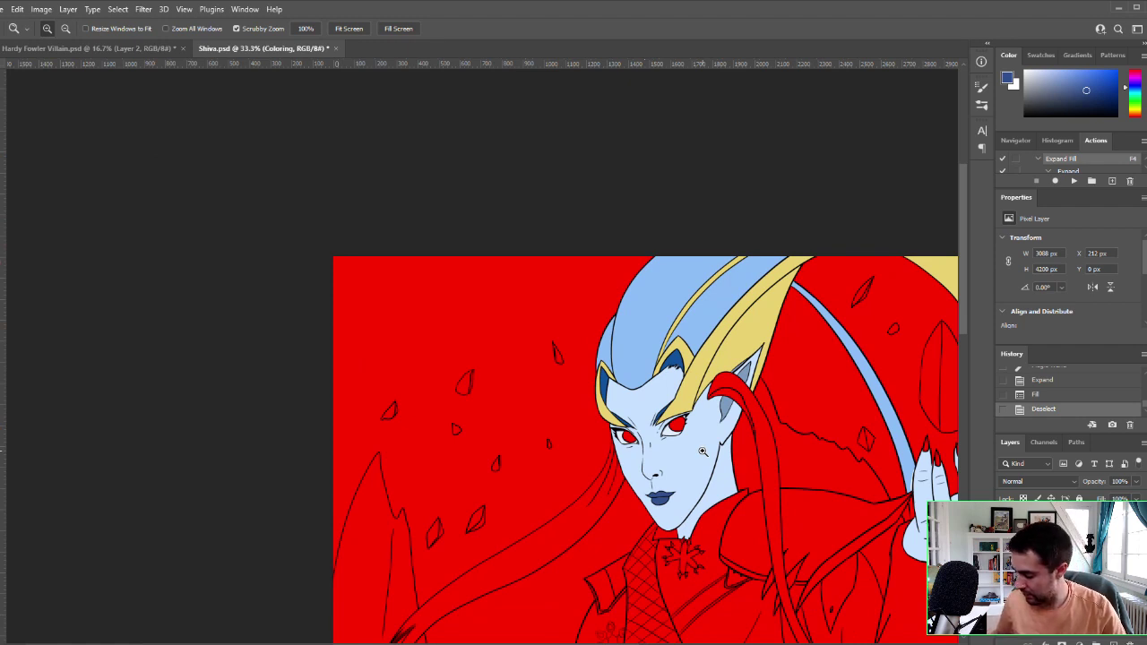
key(w)
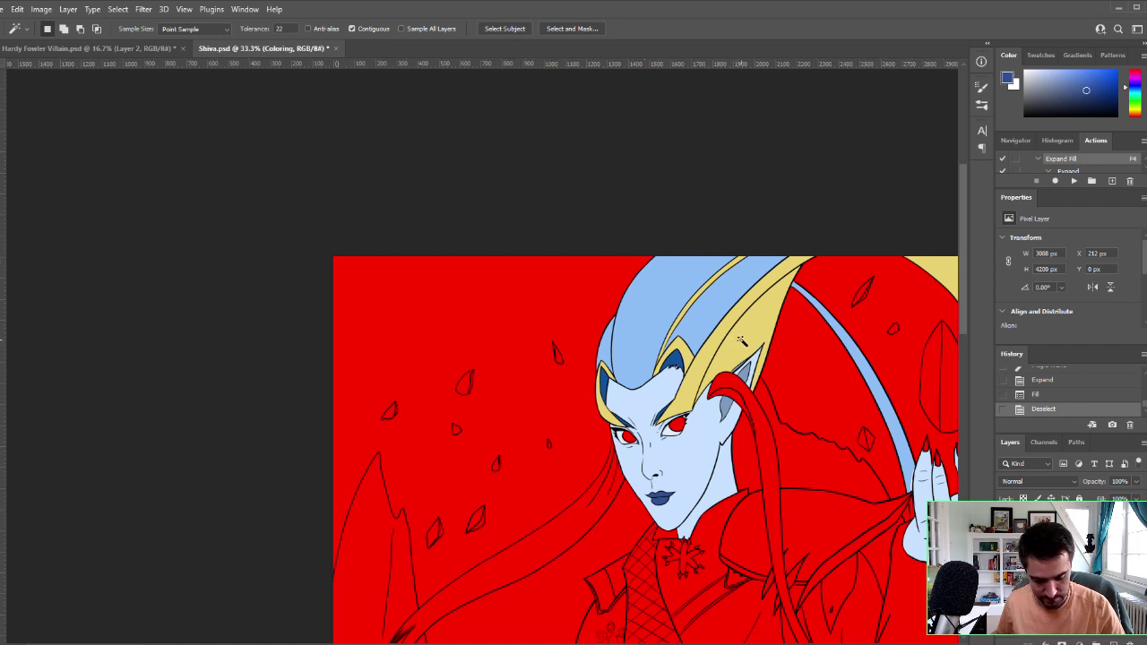
key(i)
click(753, 331)
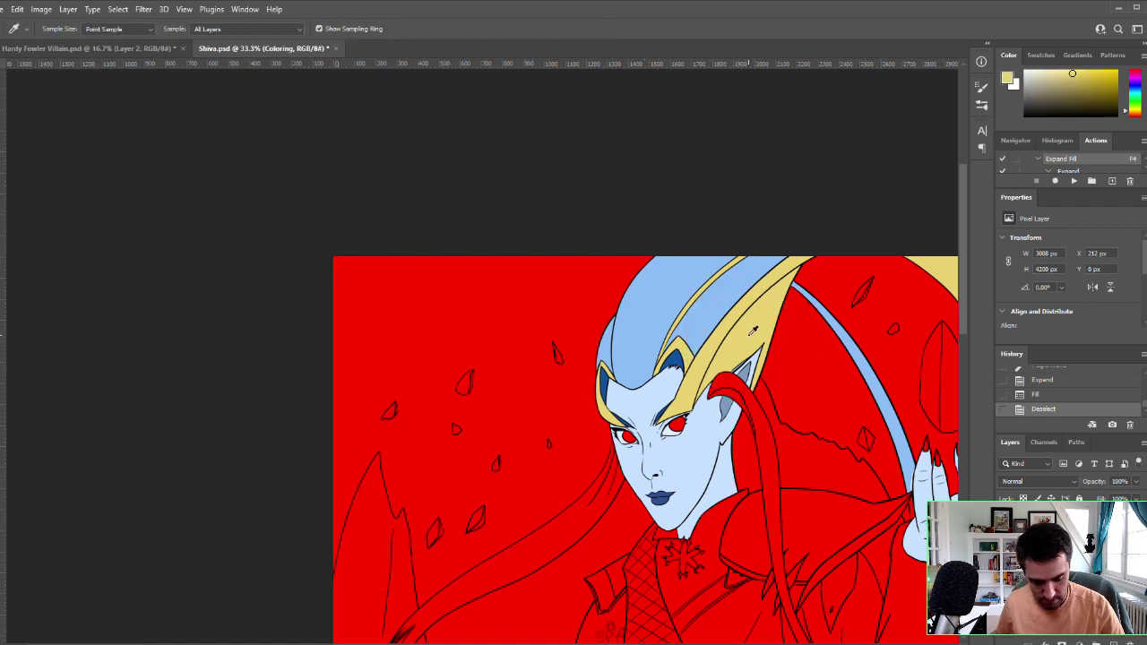
drag(713, 379, 758, 303)
key(w)
click(598, 459)
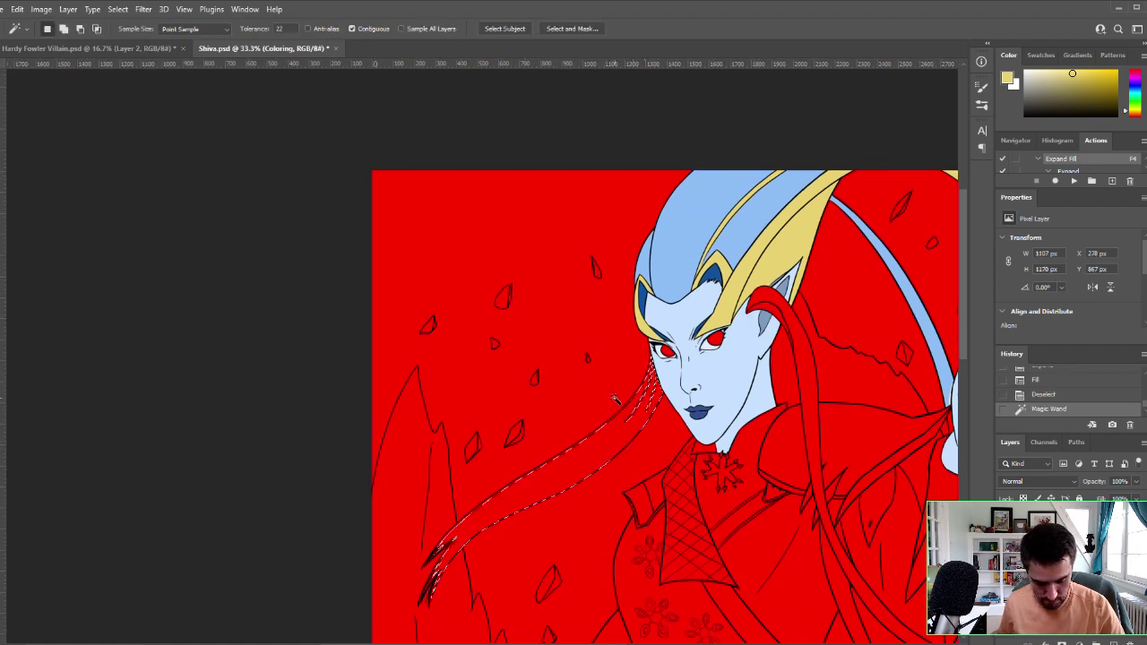
key(F4)
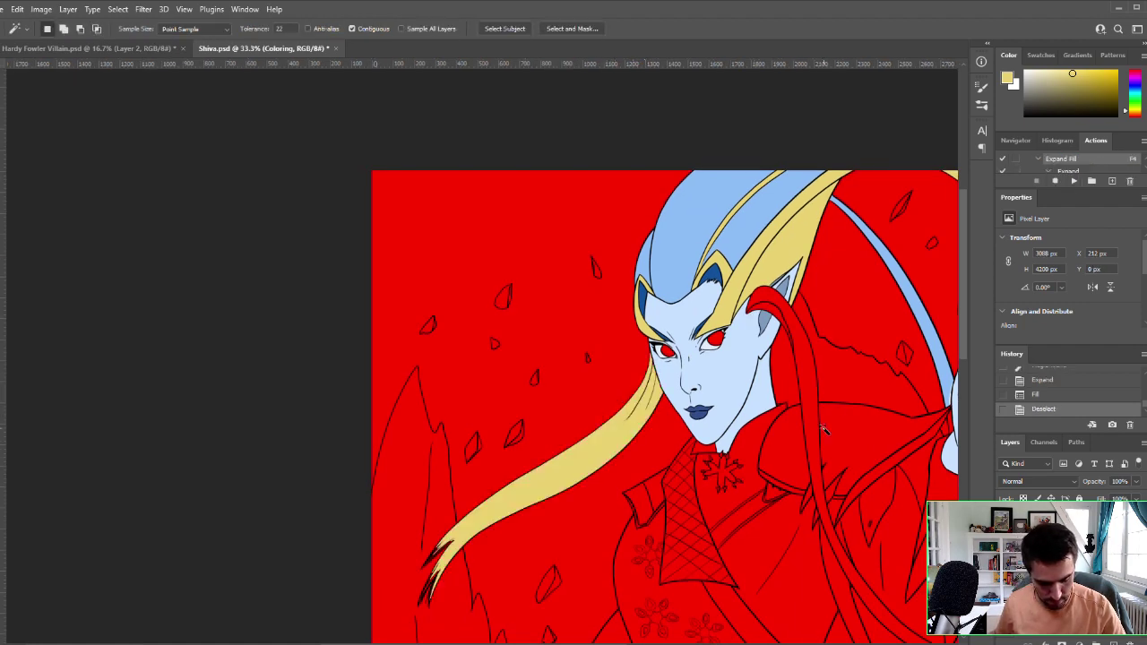
Step: Fill the long lock hanging in front of the near ear with the same yellow
drag(808, 453, 745, 436)
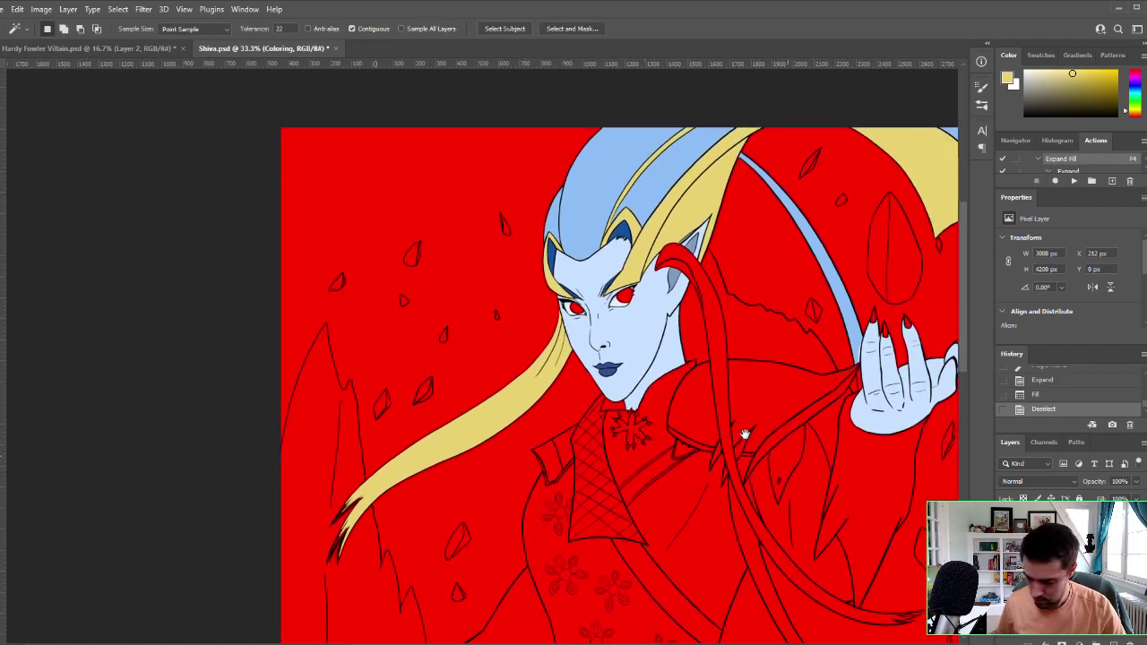
click(719, 362)
key(F4)
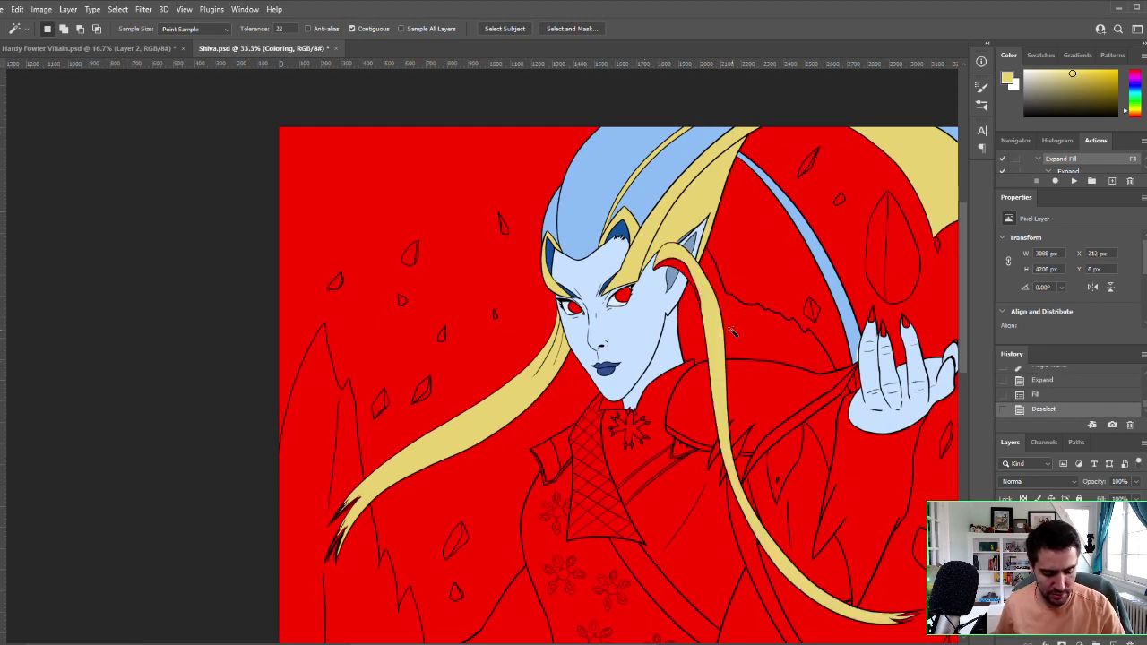
scroll(382, 476, up, 2)
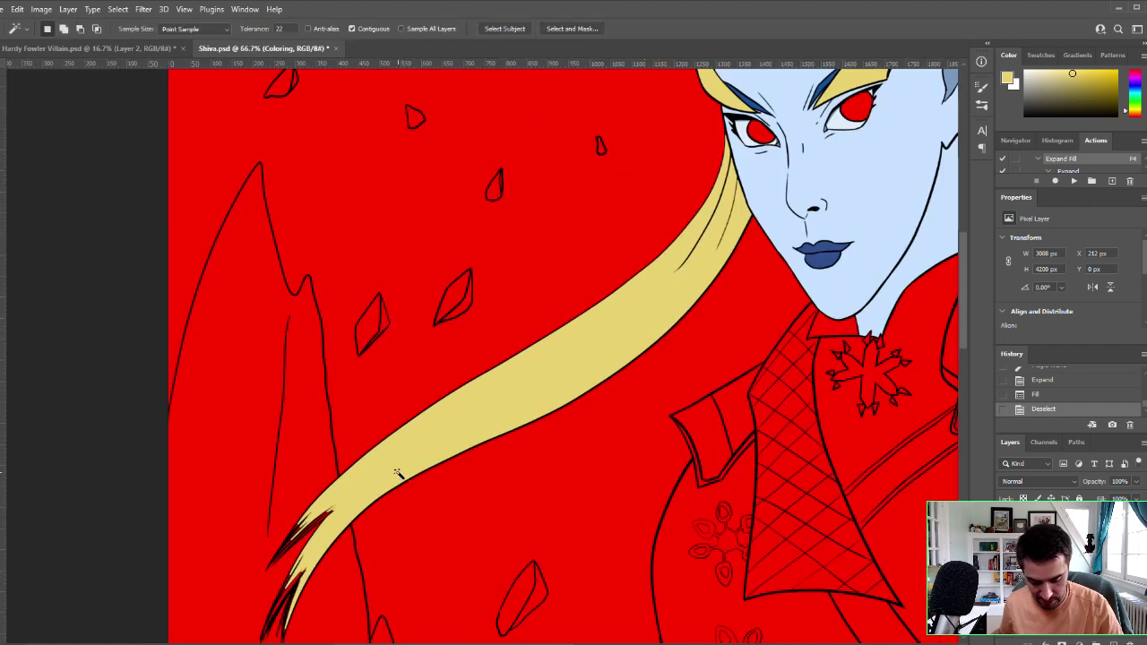
Step: Brush yellow into the red gaps between the strands at the split tips of the far-side hair lock
scroll(385, 476, up, 1)
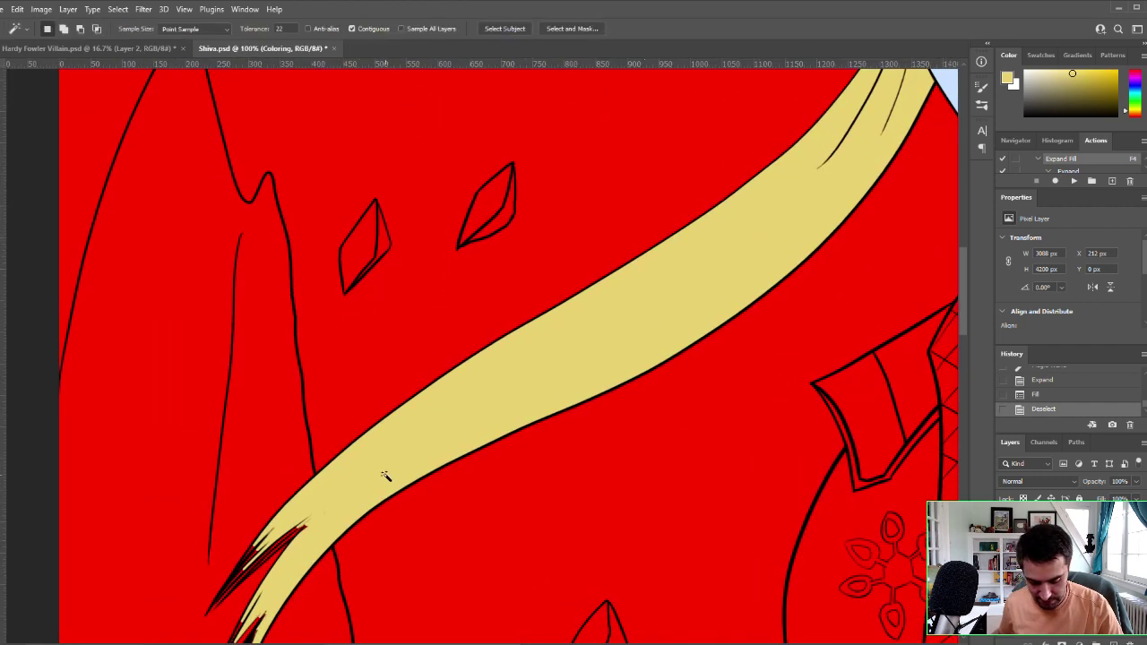
drag(386, 475, 584, 363)
key(b)
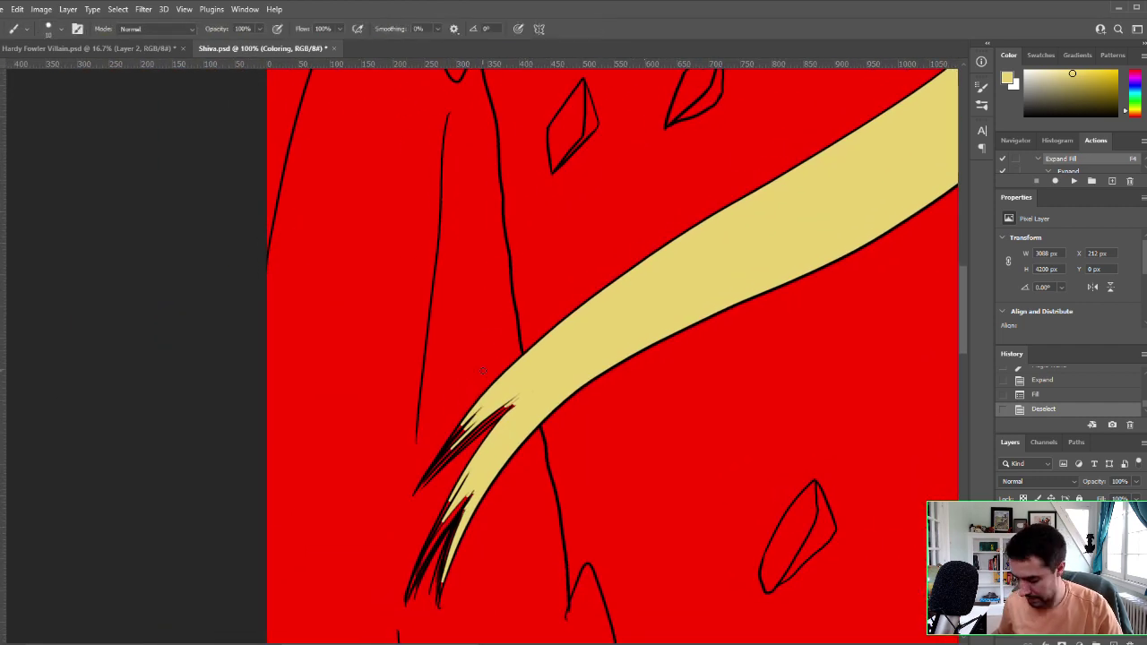
mouse_move(445, 442)
mouse_down()
mouse_move(496, 406)
mouse_move(435, 467)
mouse_move(508, 409)
mouse_up()
key(ctrl+z)
key(ctrl+z)
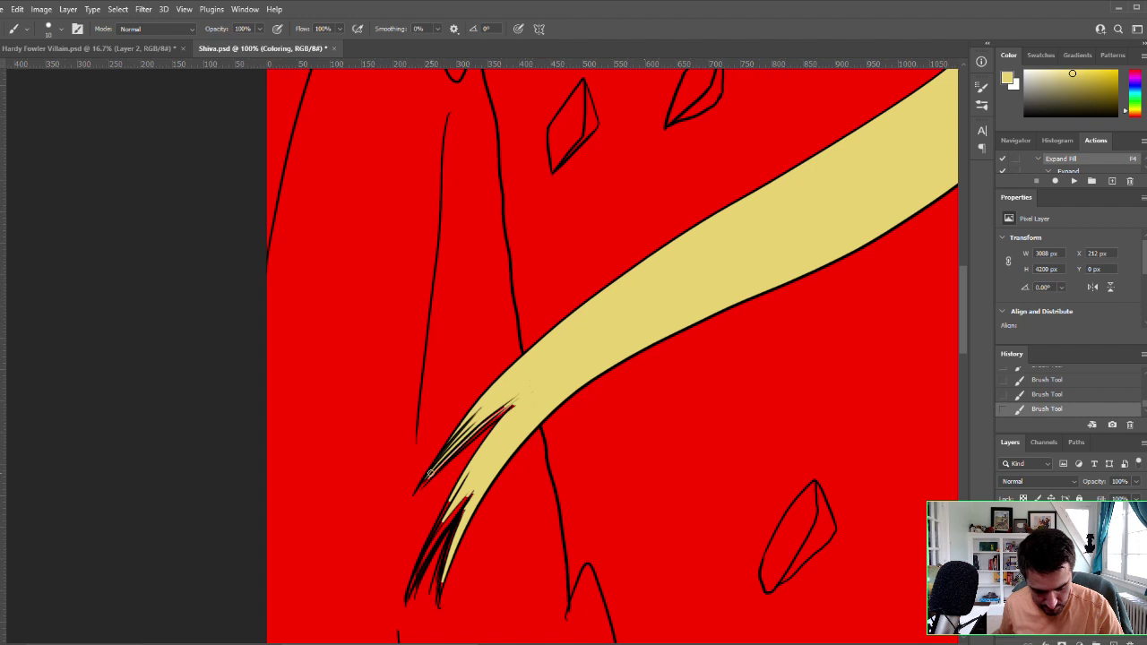
drag(431, 473, 525, 397)
drag(474, 431, 525, 396)
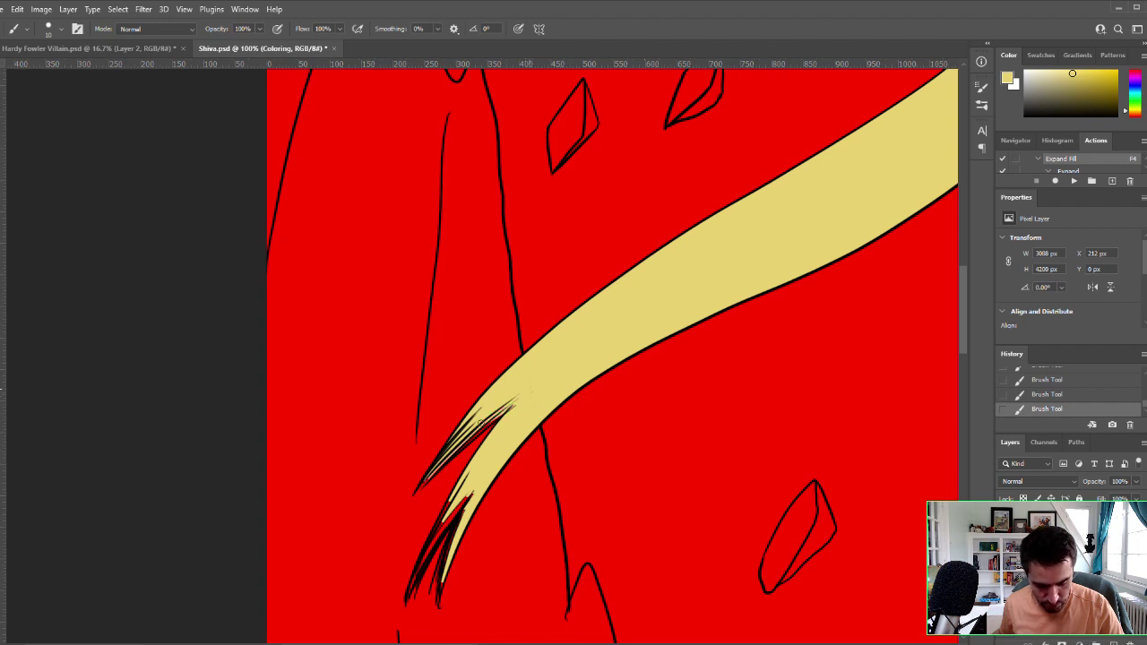
drag(454, 453, 503, 415)
drag(455, 453, 511, 408)
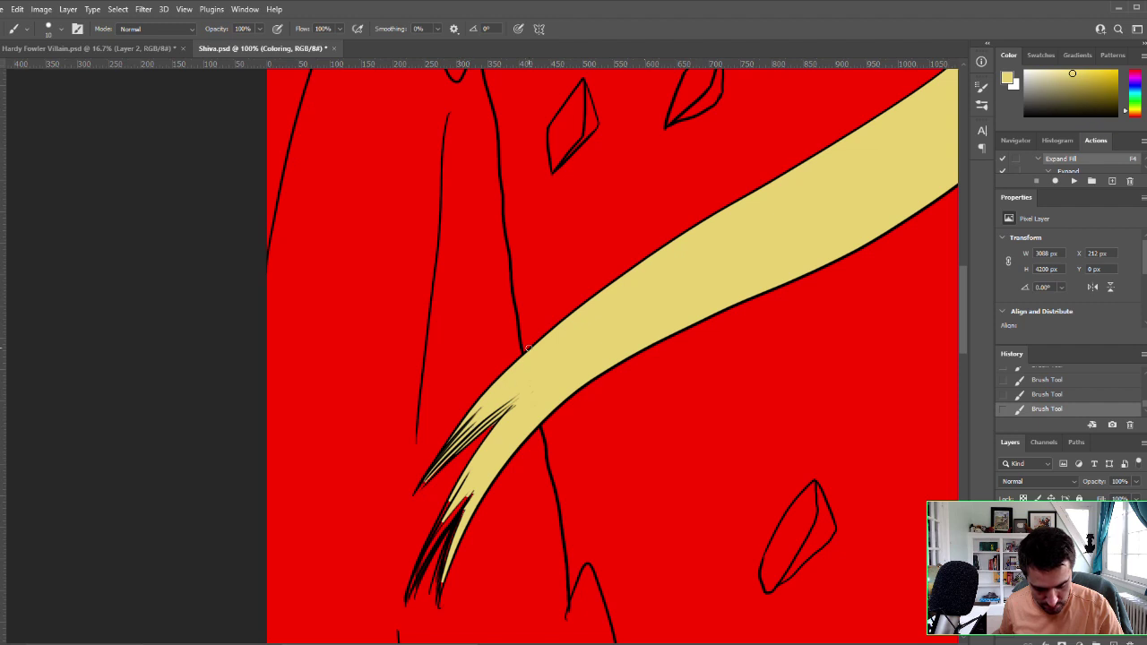
mouse_move(425, 554)
mouse_down()
mouse_move(415, 578)
mouse_move(479, 485)
mouse_up()
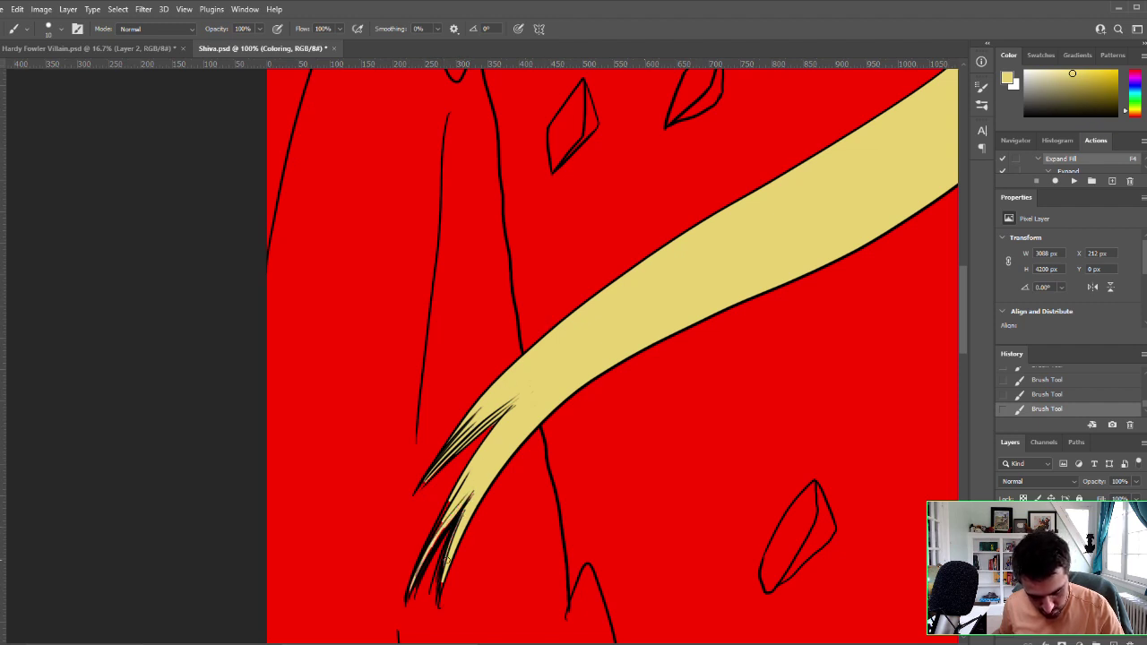
drag(434, 534, 449, 505)
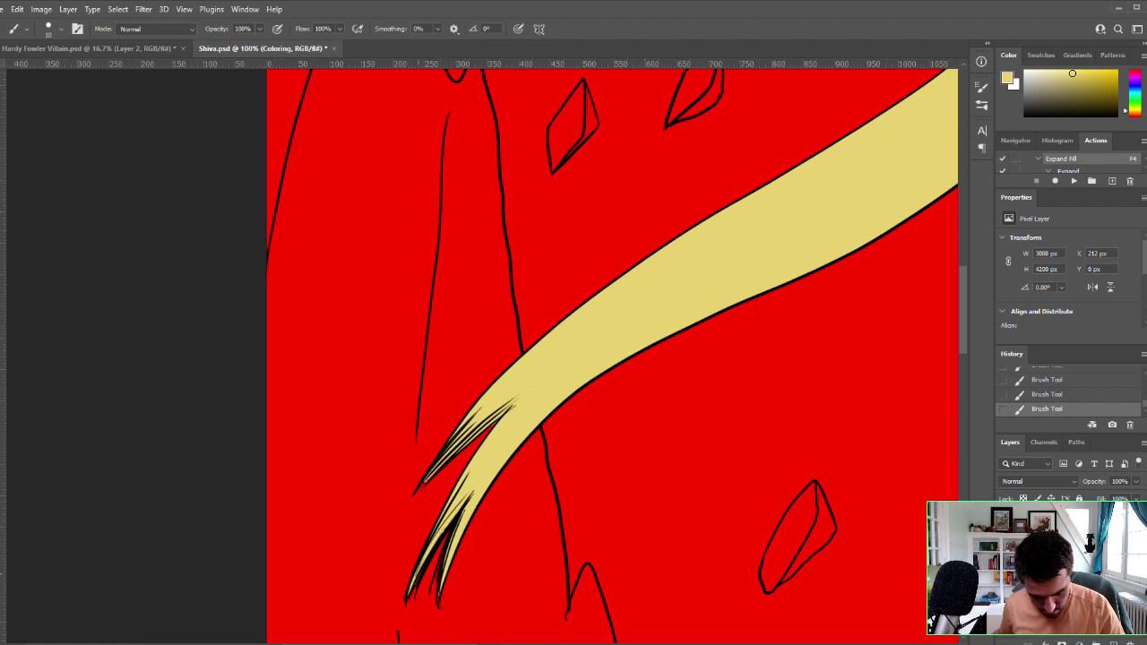
Step: Sample the navy blue from the lips and change it to a less saturated blue
key(z)
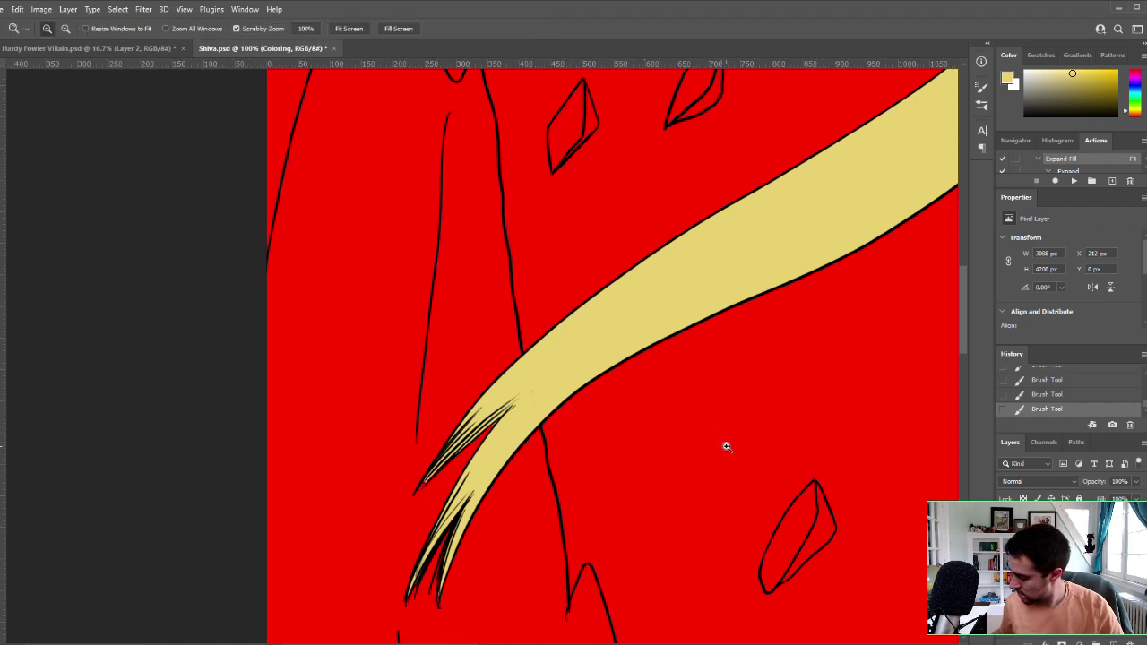
alt+click(716, 473)
alt+click(716, 473)
alt+click(758, 463)
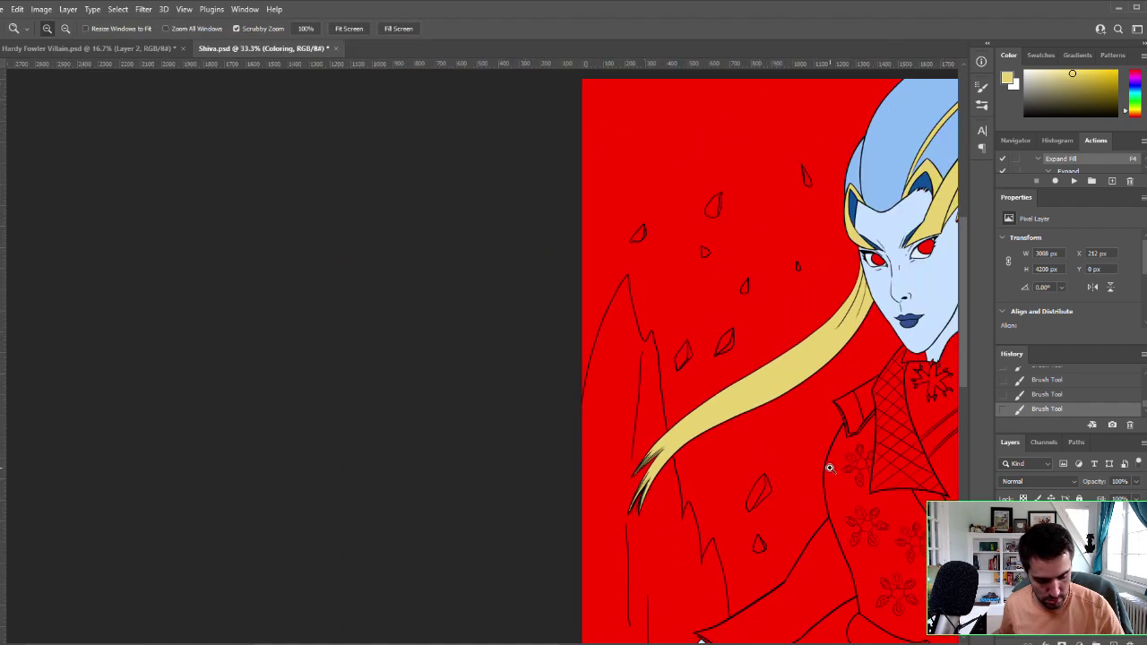
drag(827, 469, 317, 447)
key(b)
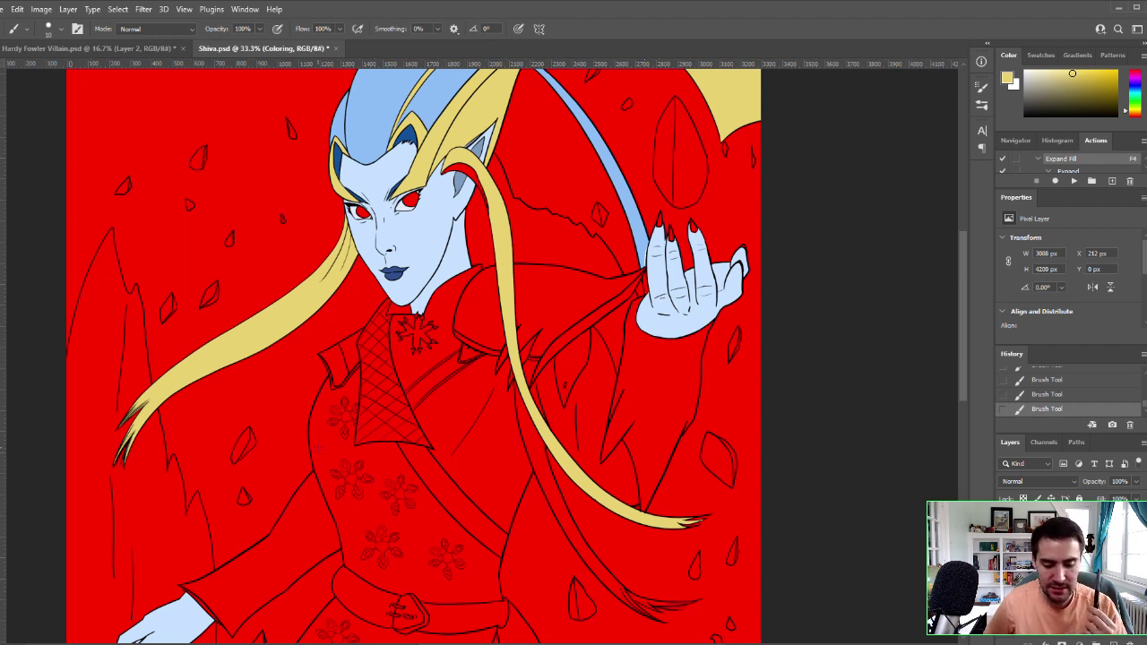
key(z)
click(642, 397)
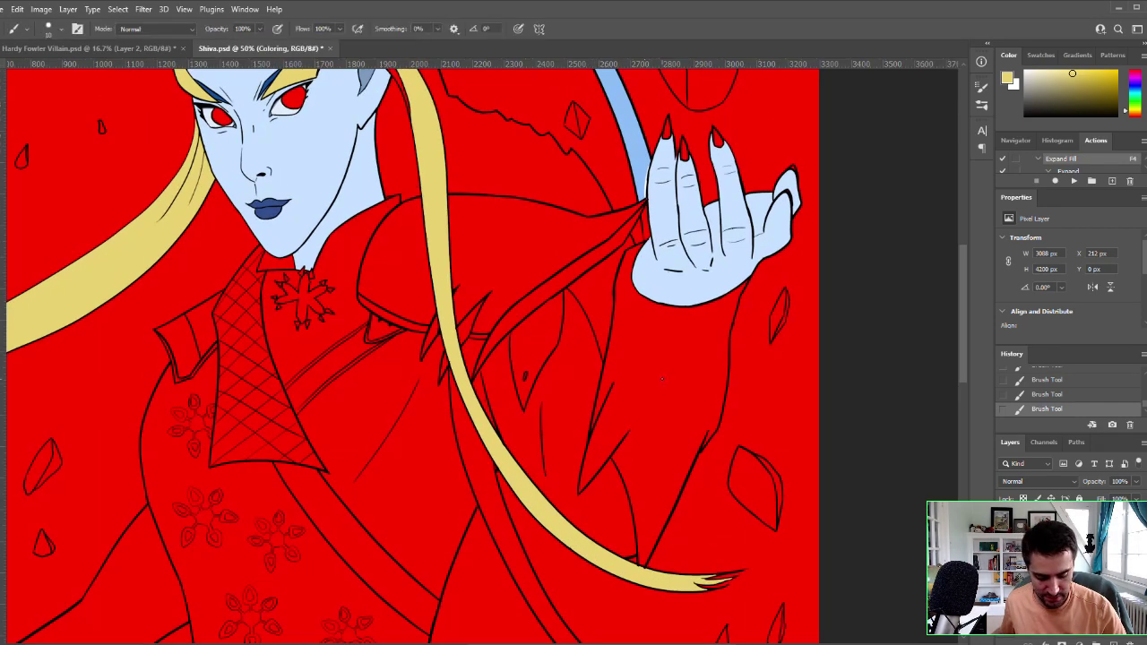
drag(673, 341, 663, 468)
drag(712, 499, 838, 477)
key(i)
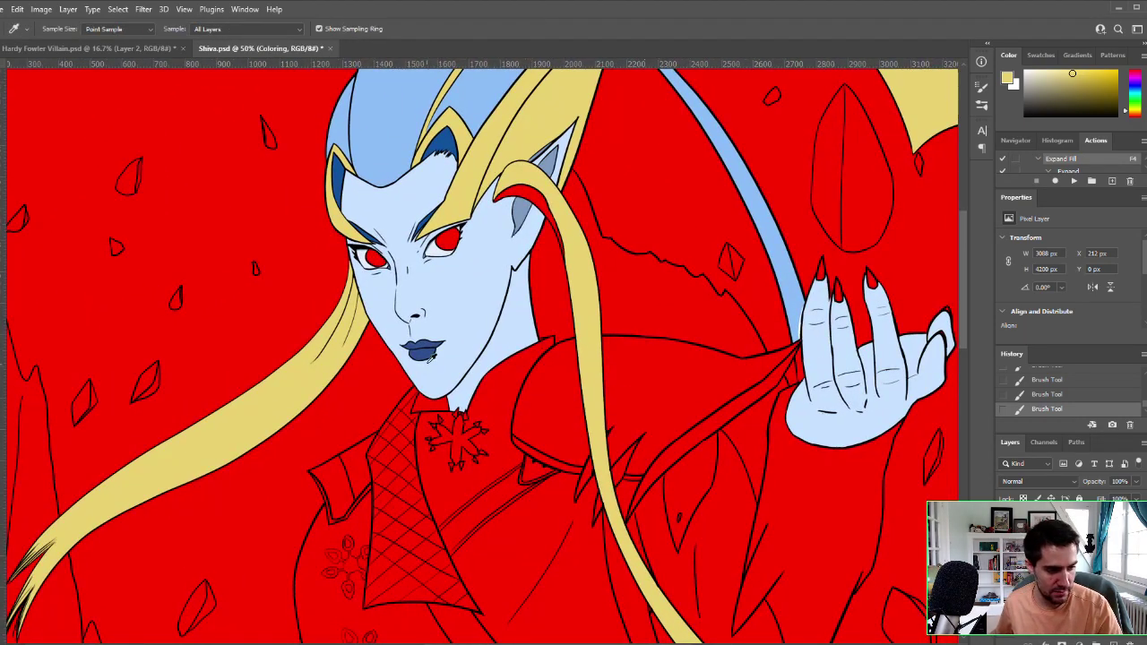
click(425, 348)
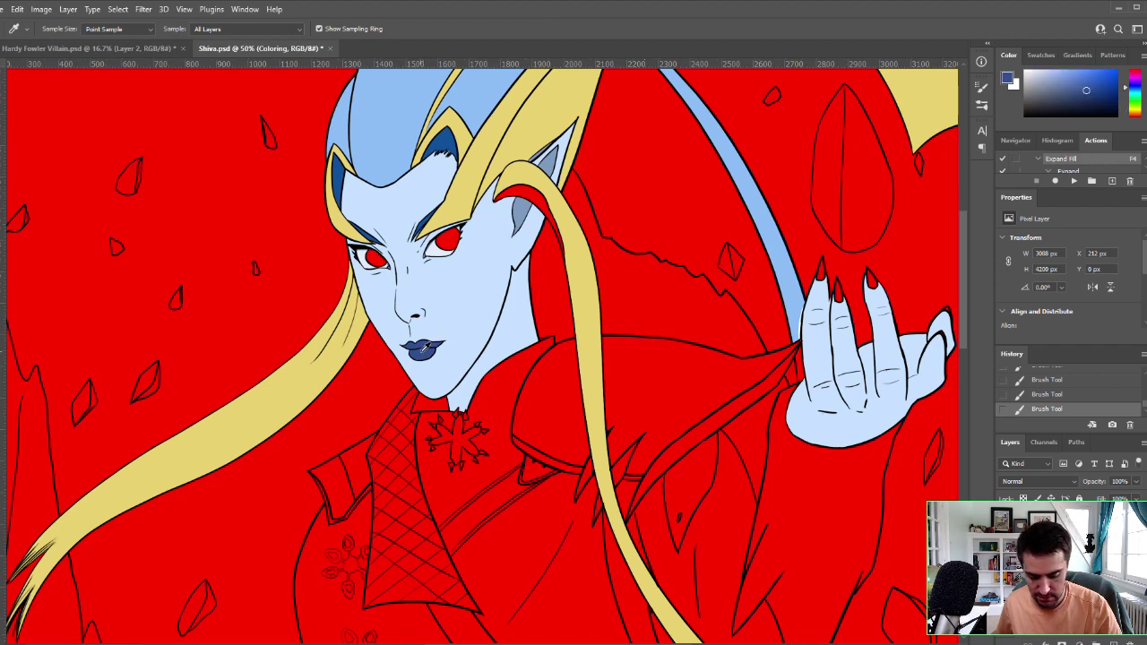
click(1, 423)
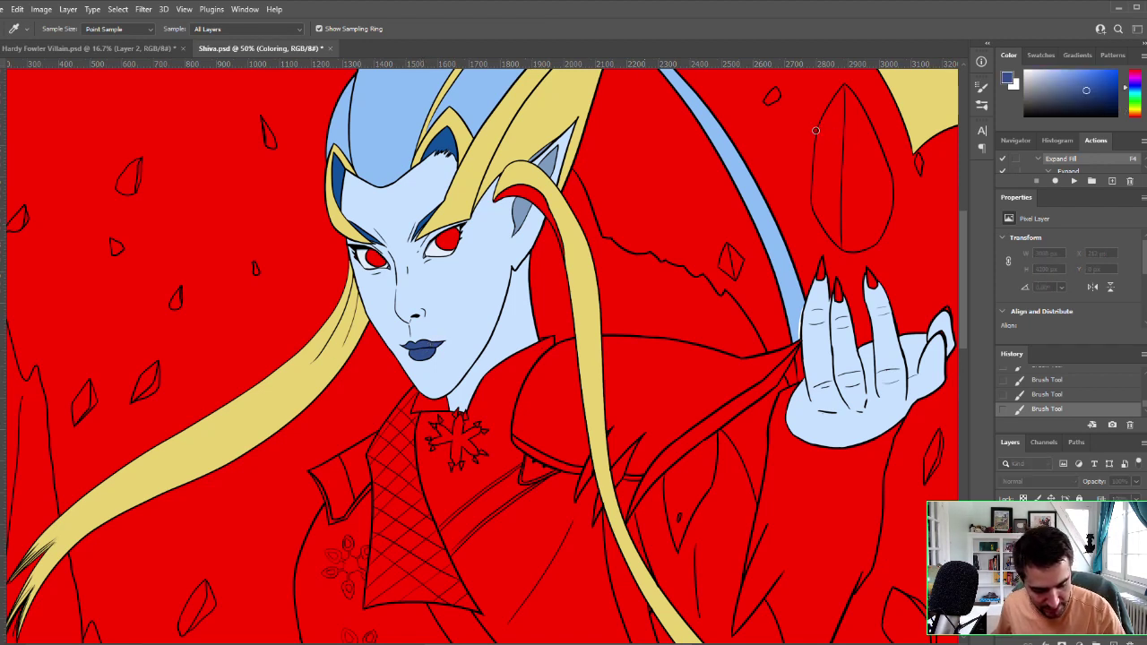
click(1020, 67)
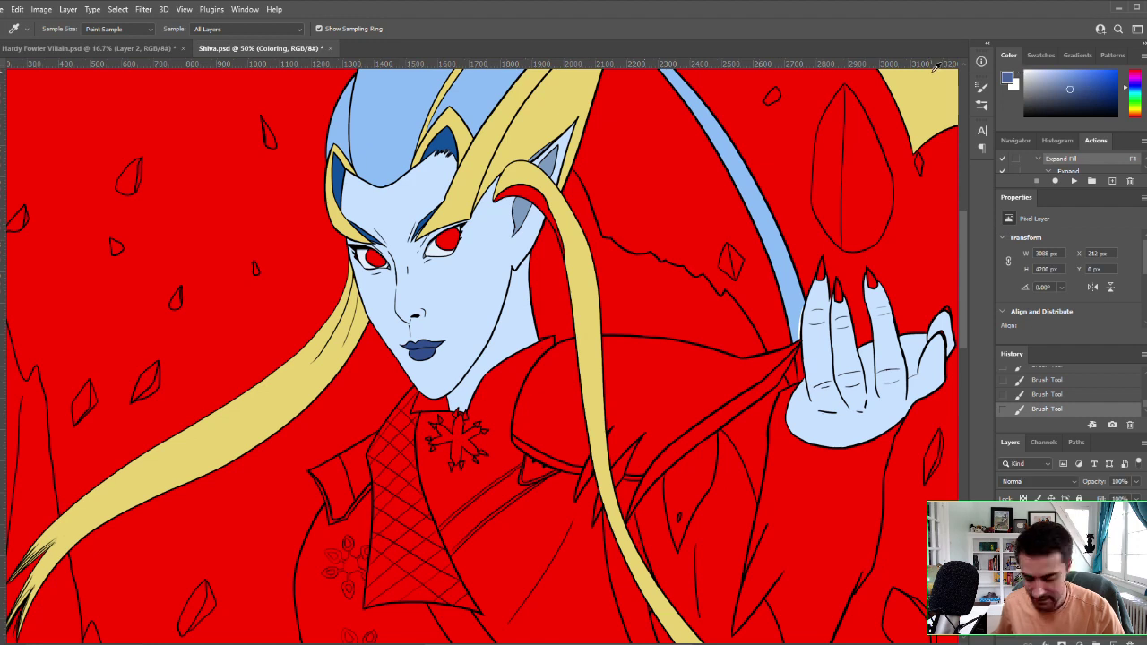
Step: Select both lips with the Magic Wand and fill them with the muted blue using the Expand Fill action
key(w)
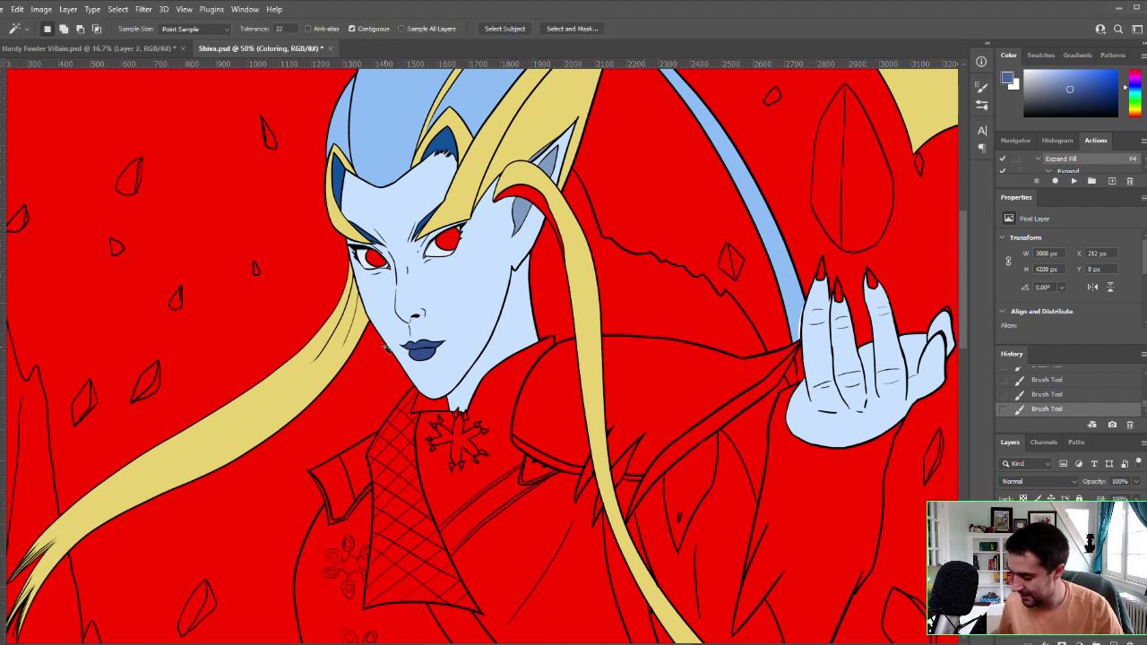
click(425, 348)
key(F4)
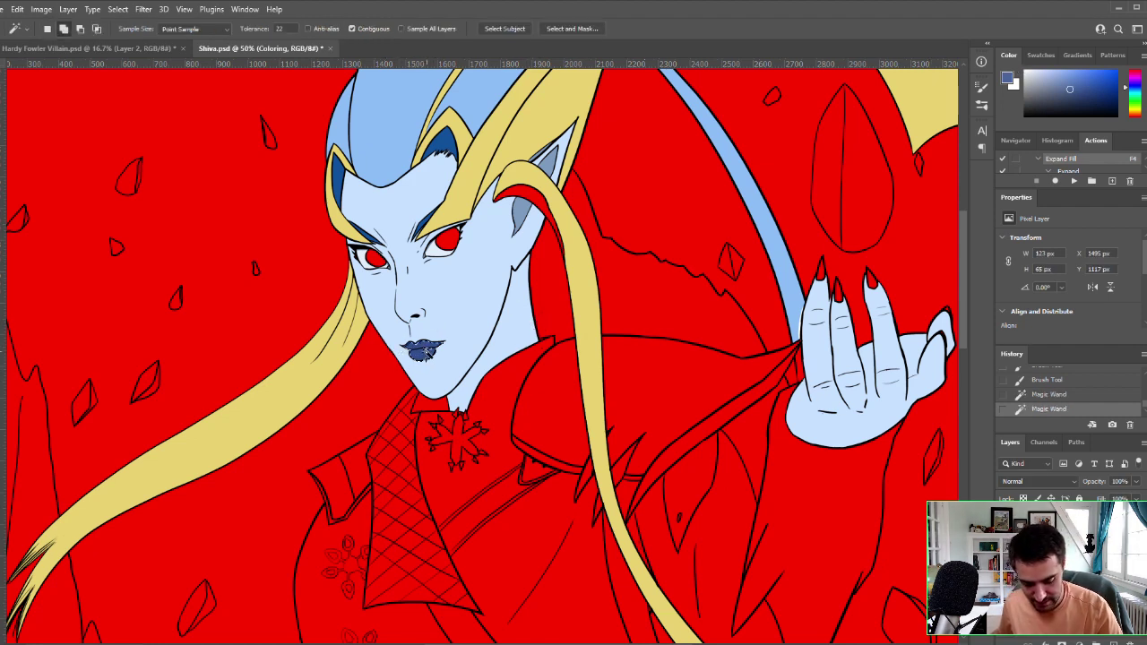
Step: Fill the red underside of the hair curl beside the ear with a darker shade of the sampled hair yellow
key(ctrl+d)
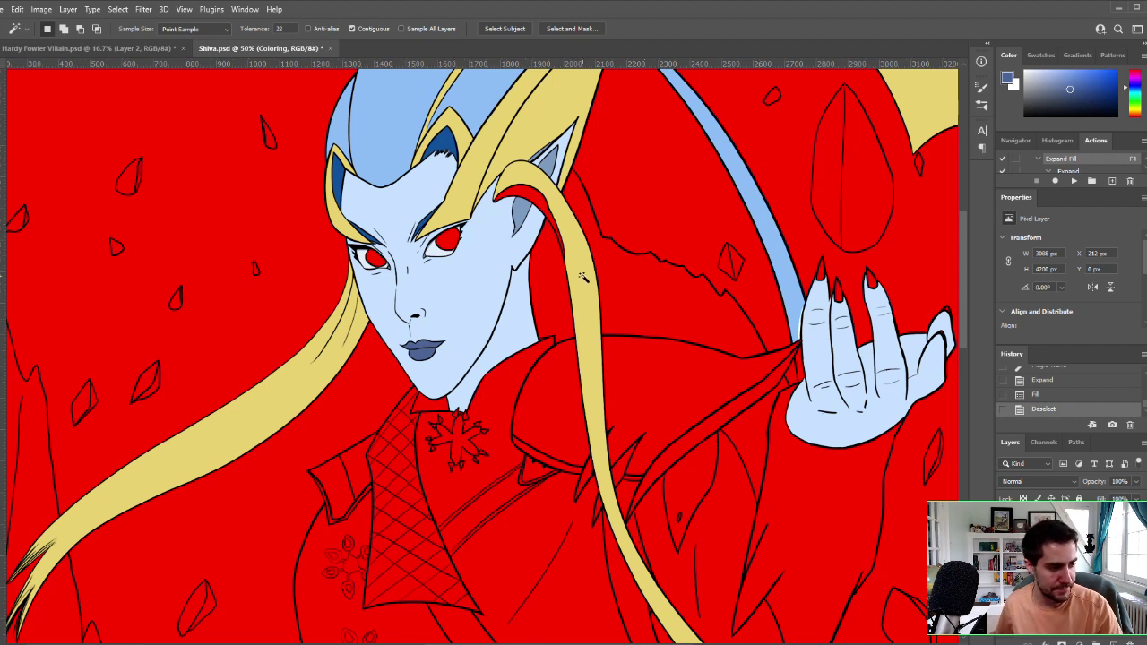
key(i)
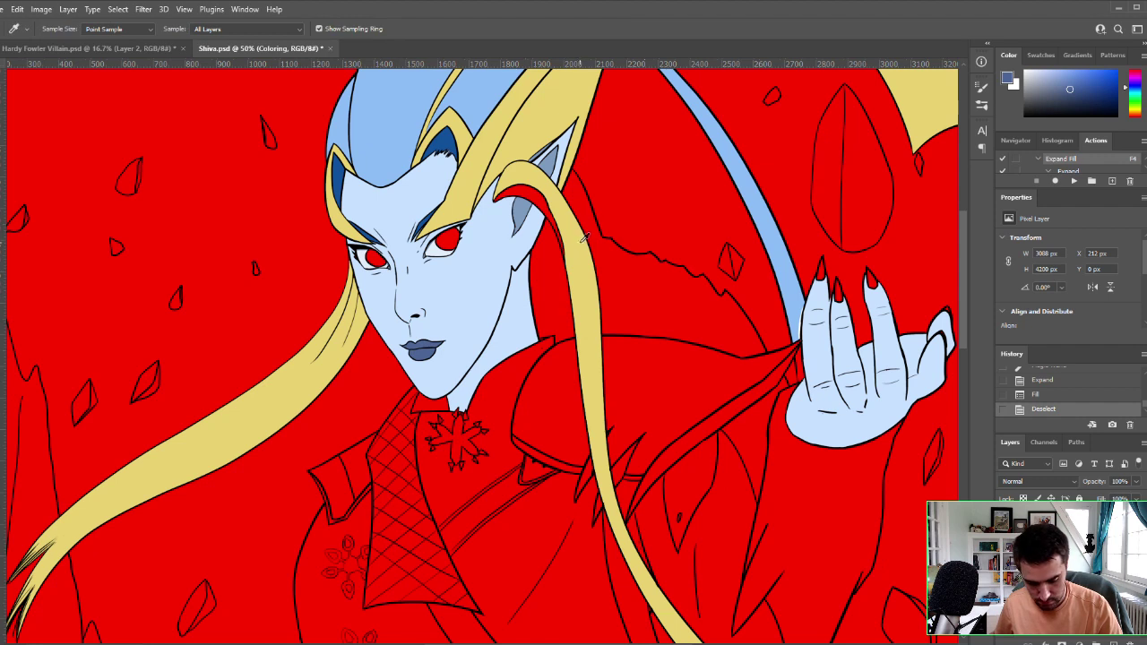
click(569, 225)
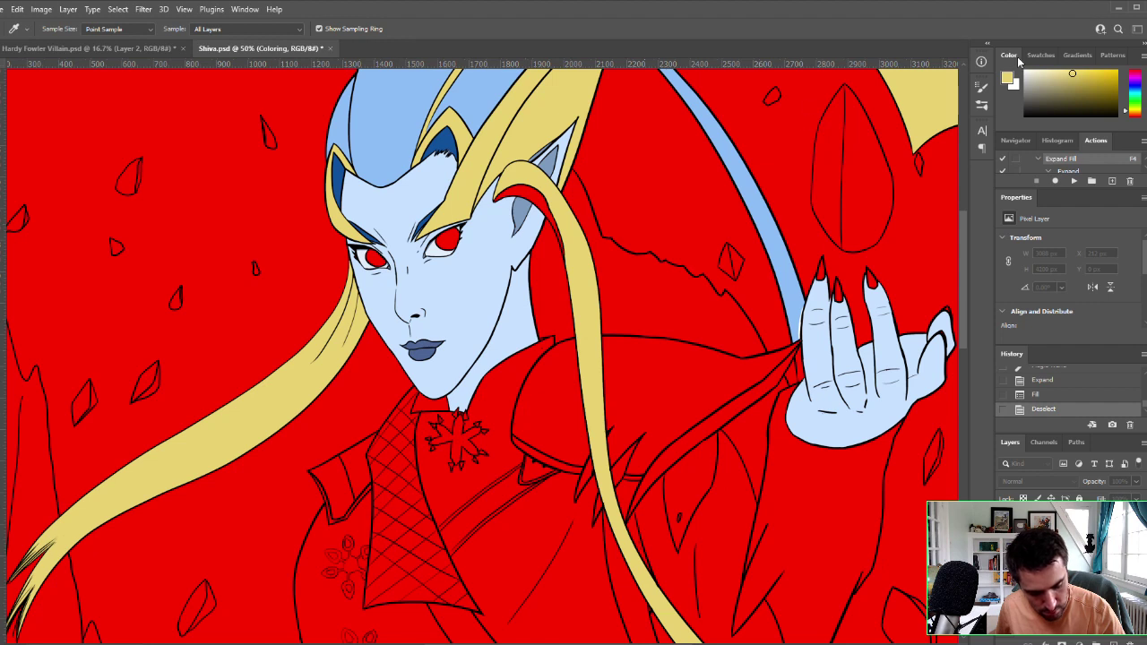
key(w)
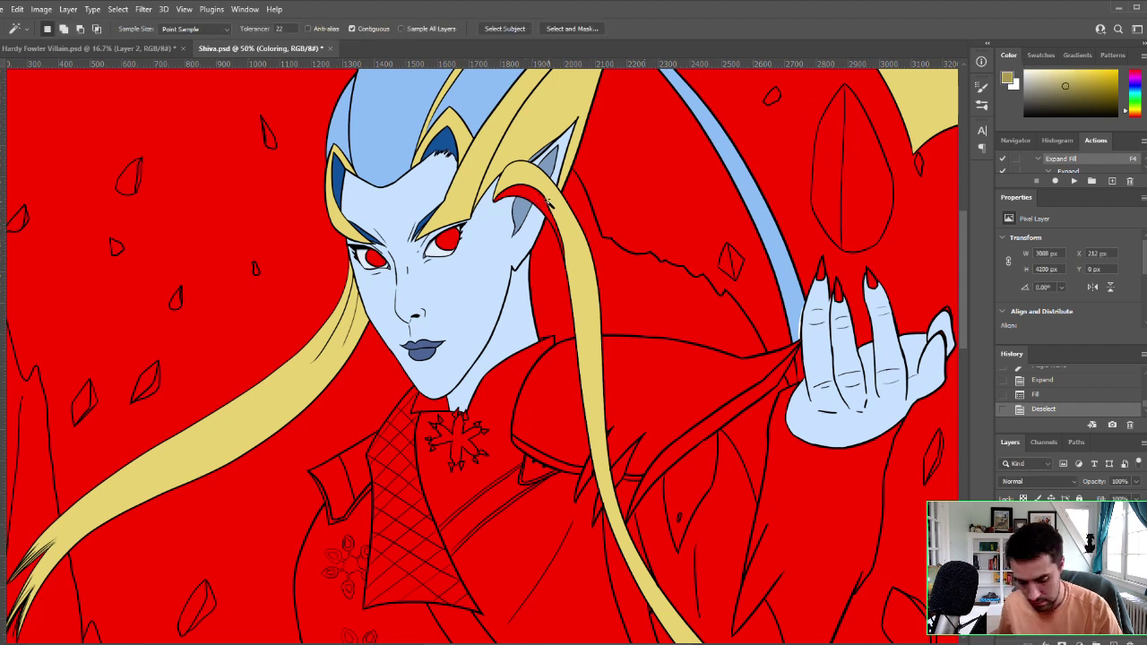
click(541, 204)
key(F4)
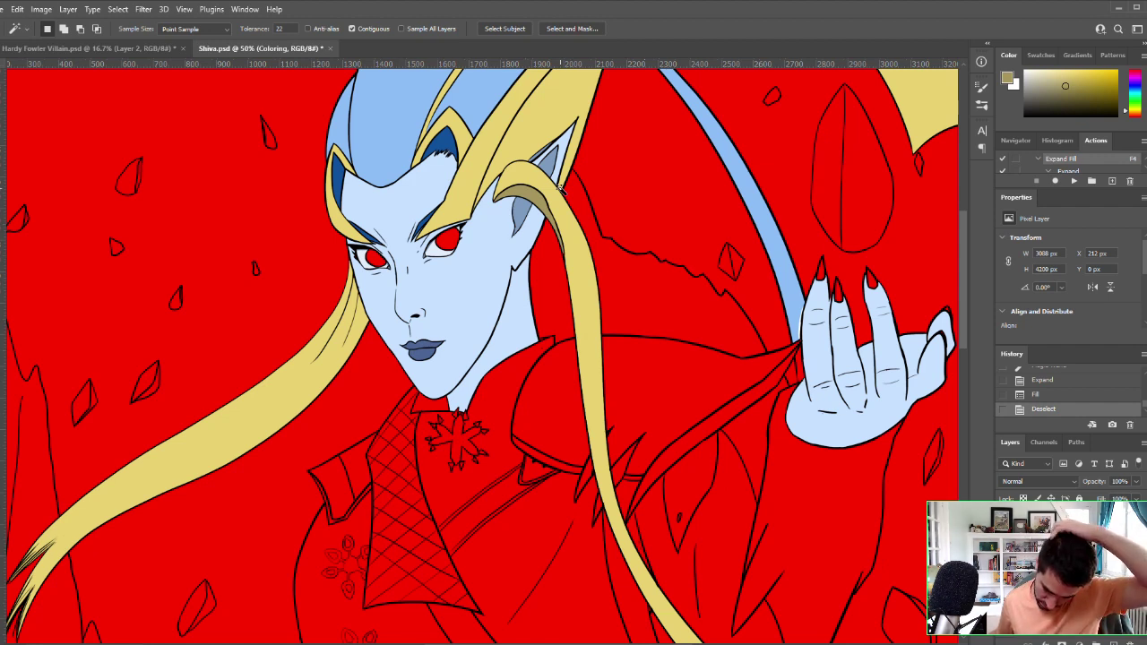
Step: Fill the three red fingernails on the raised hand with the dark blue sampled from the eyebrow
key(z)
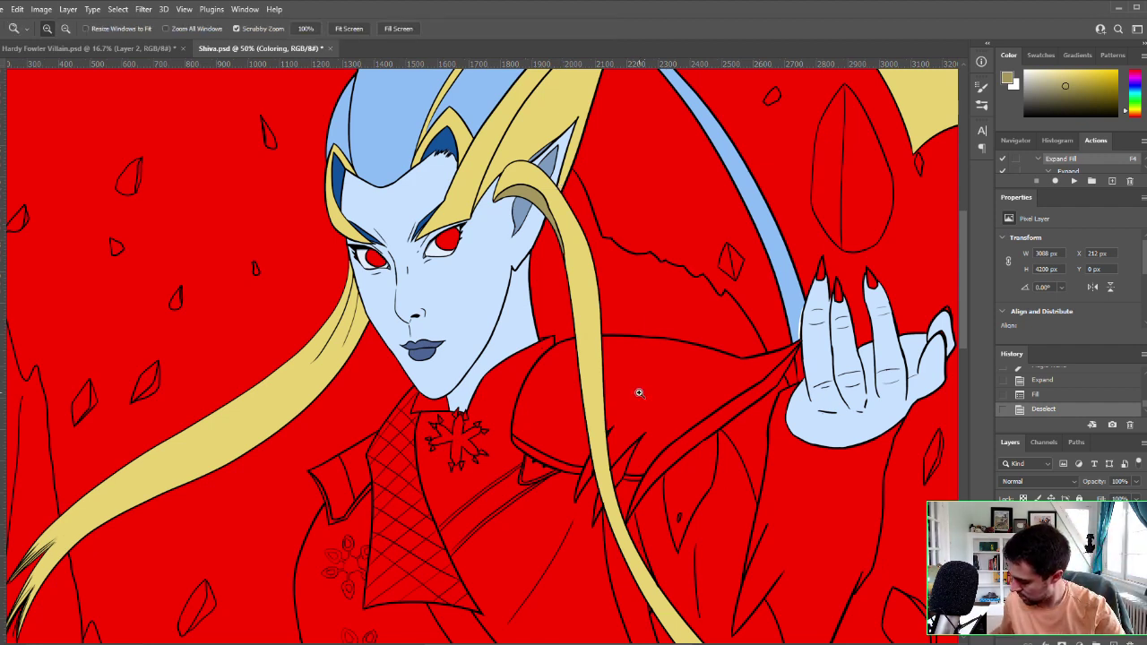
key(w)
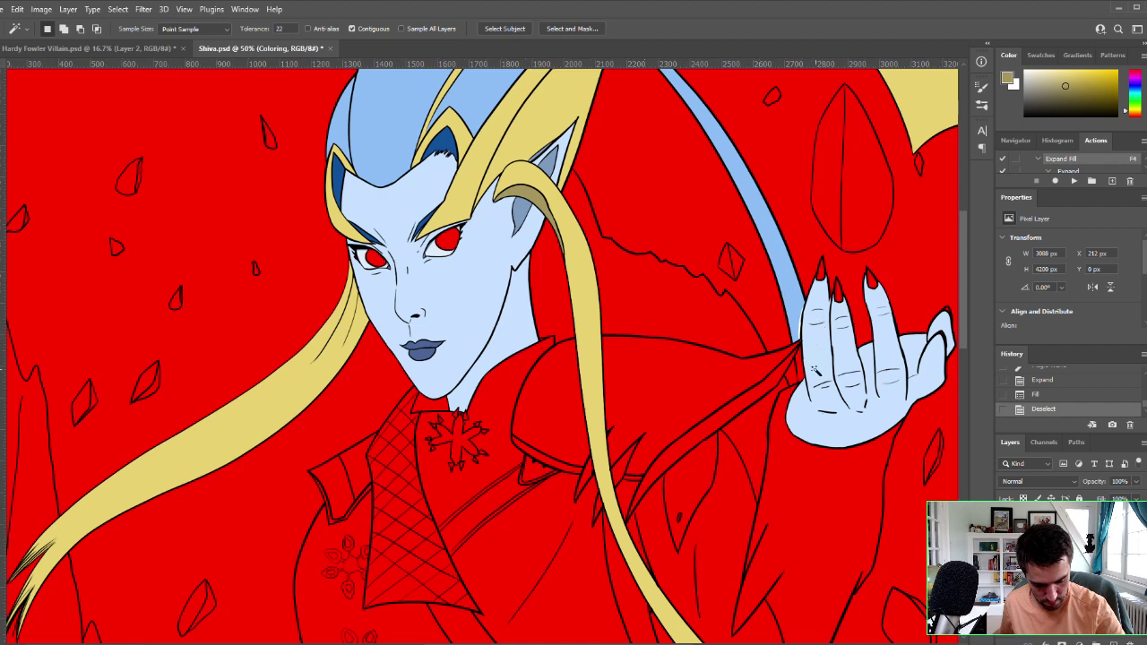
key(z)
alt+click(792, 439)
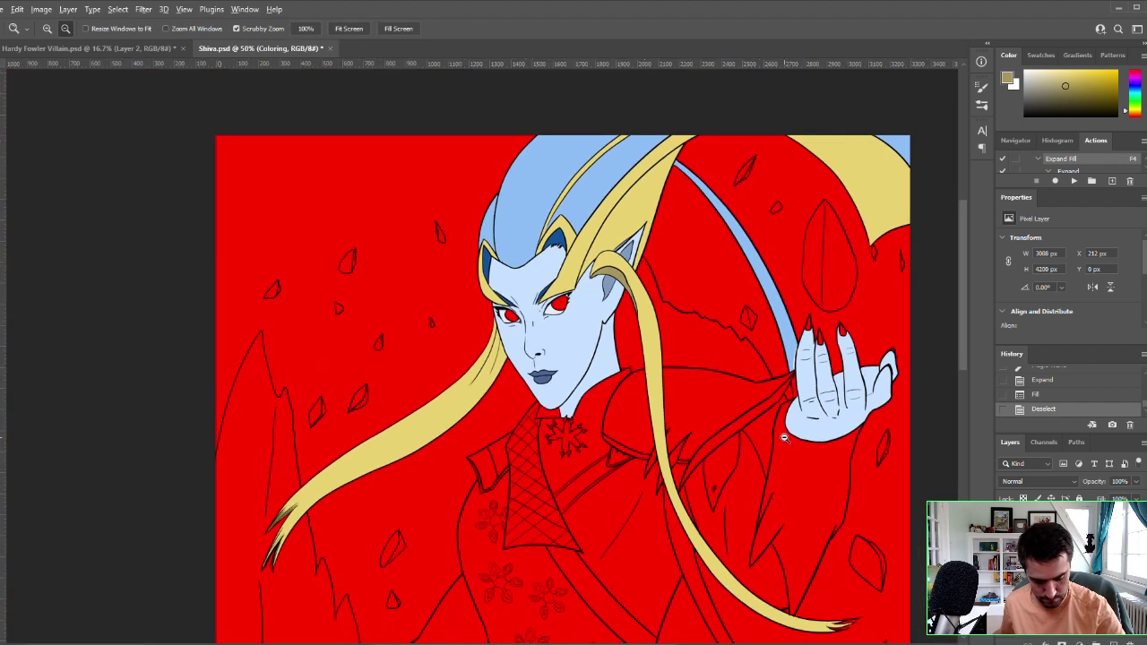
alt+click(776, 447)
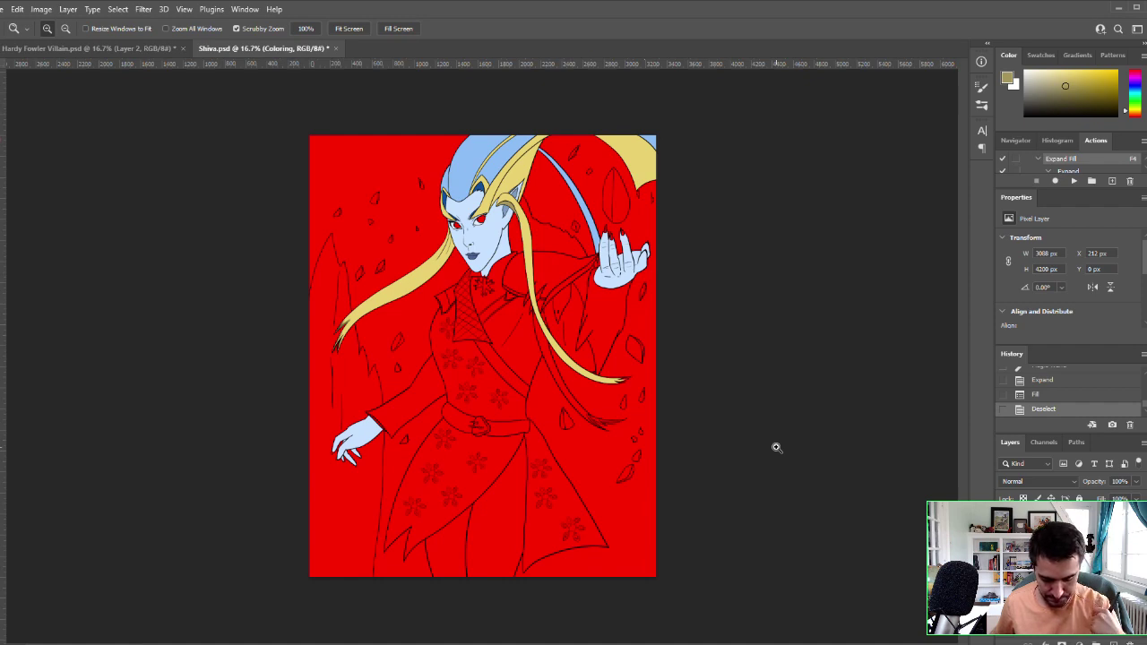
click(595, 387)
click(596, 386)
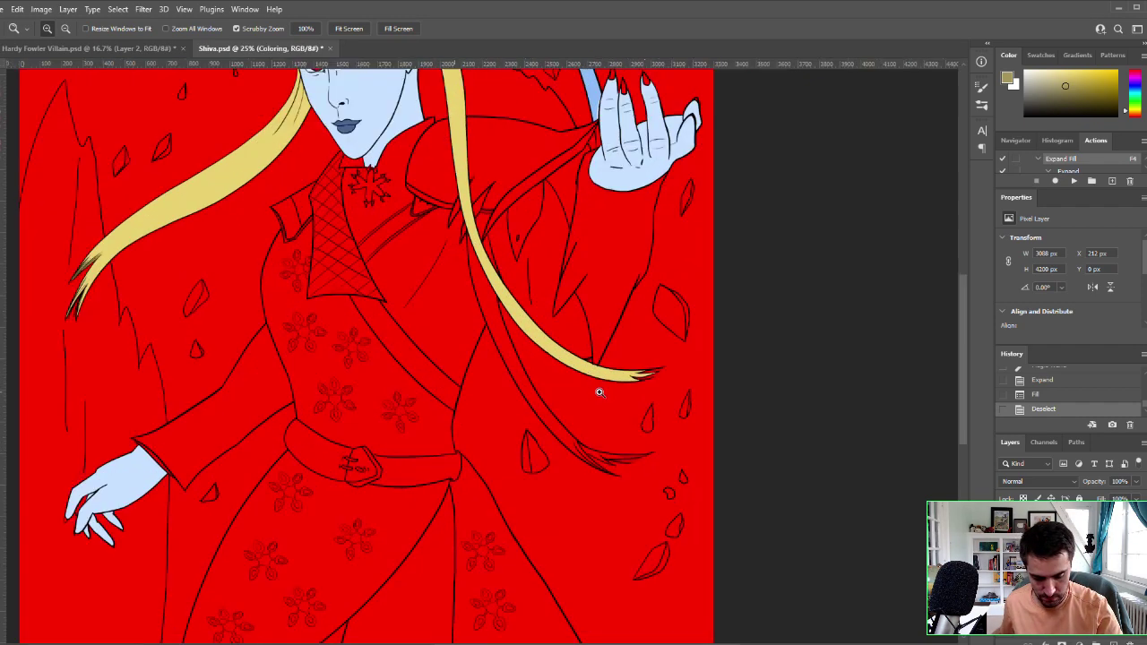
key(w)
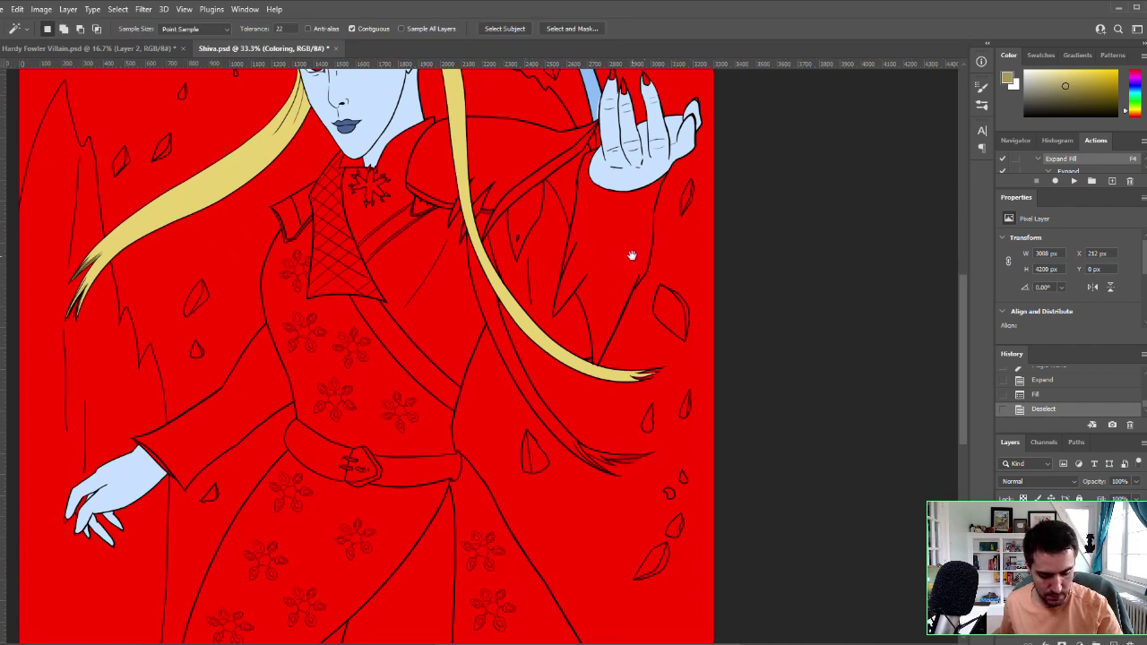
drag(633, 256, 580, 404)
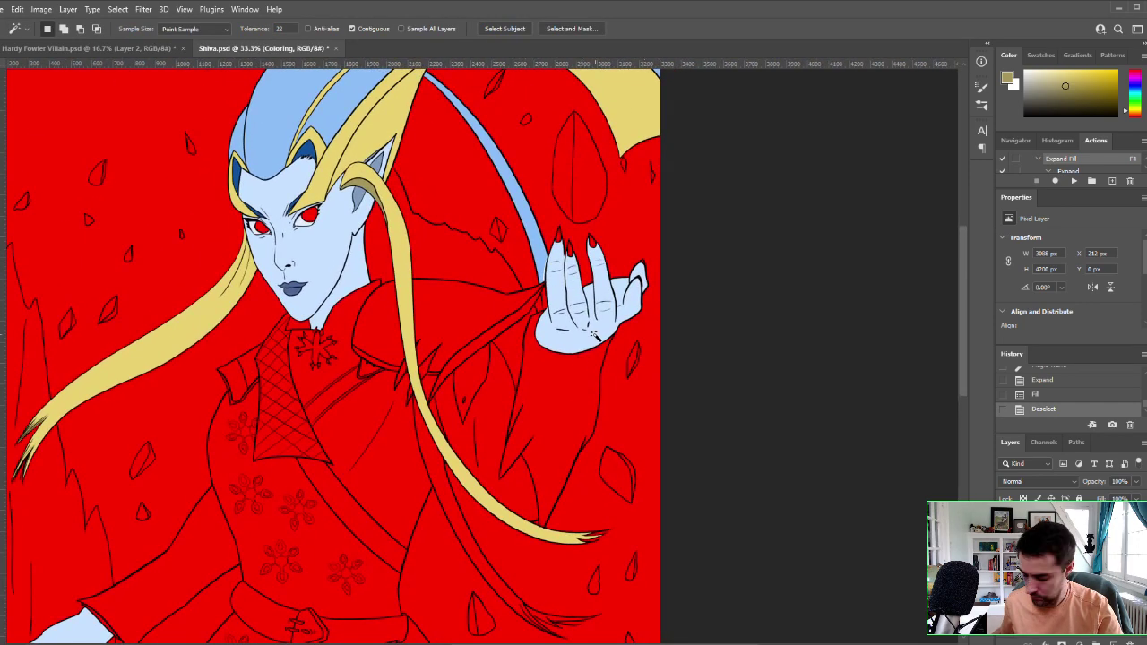
click(584, 348)
drag(596, 283, 652, 392)
key(i)
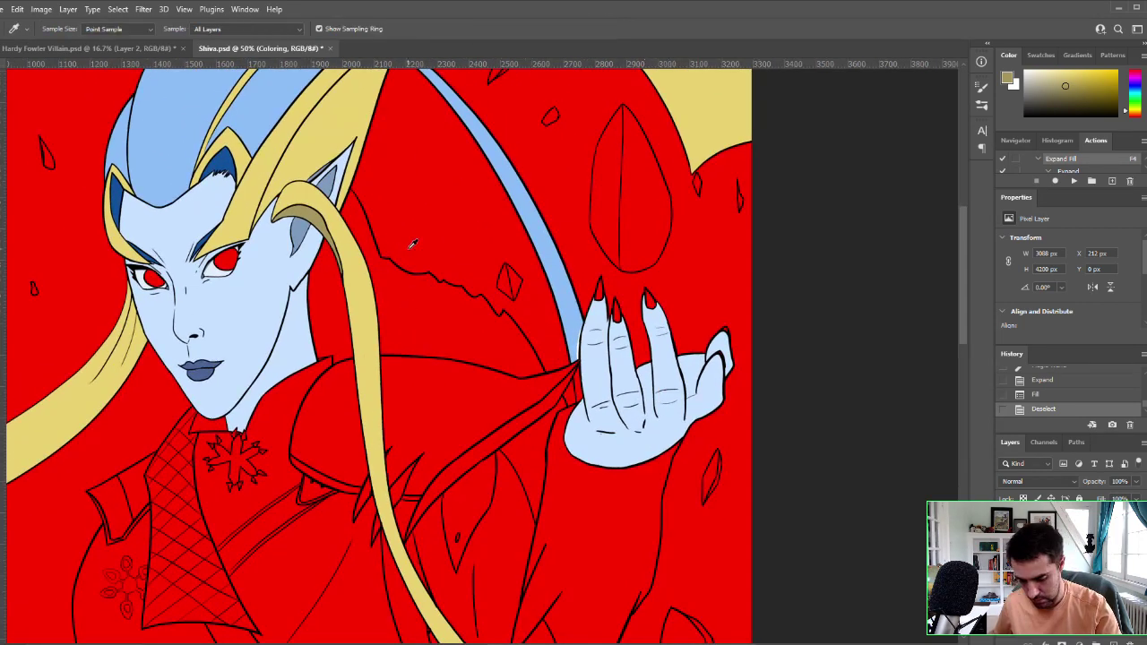
click(213, 242)
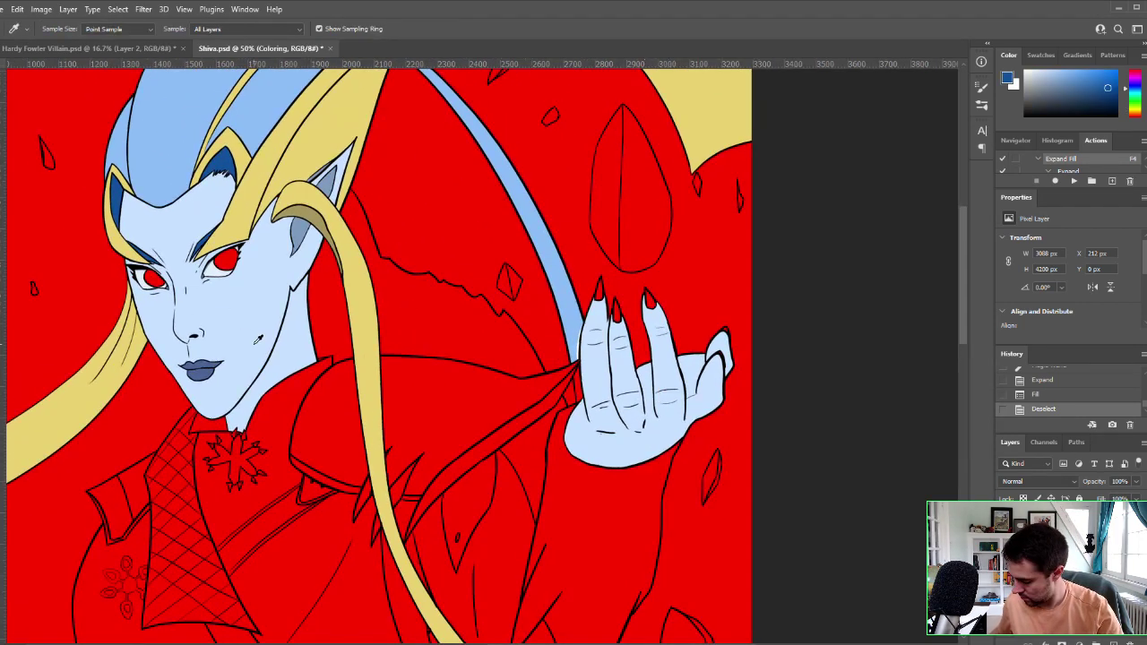
key(w)
click(602, 295)
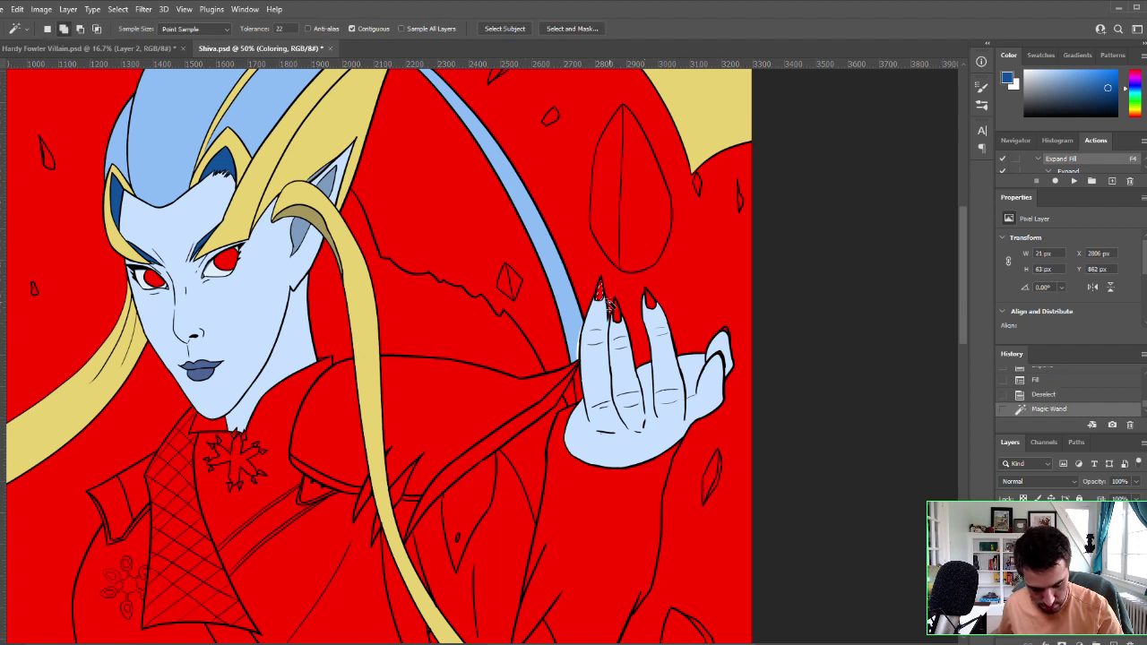
shift+click(616, 312)
shift+click(651, 302)
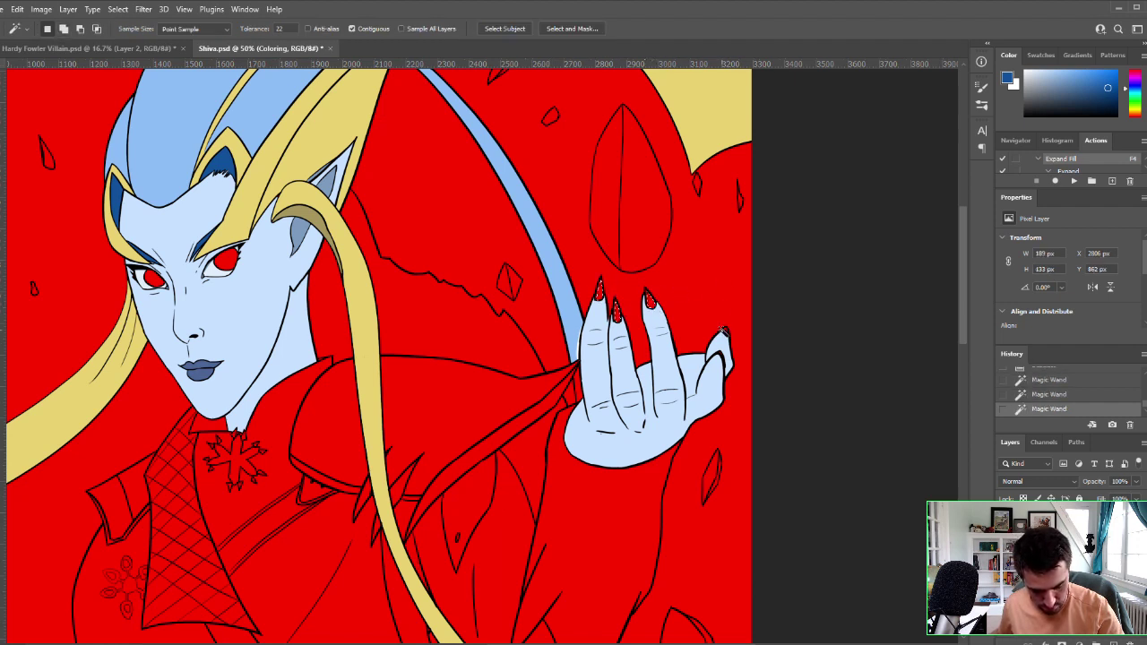
key(F4)
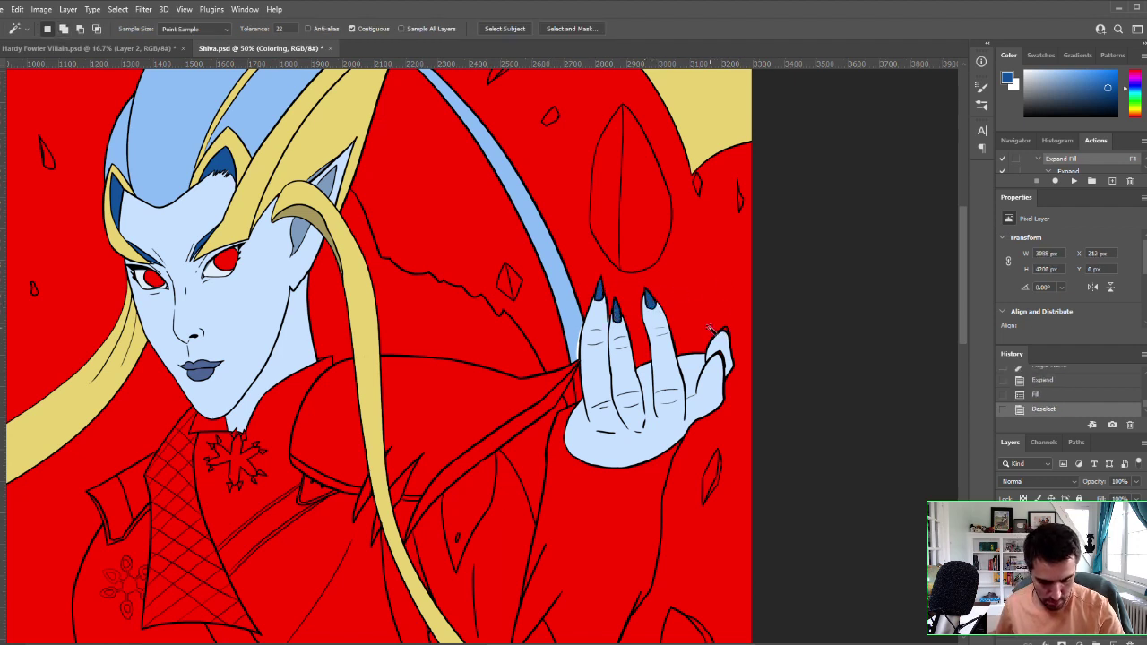
Step: Brush the dark blue onto the narrow nail tips of the two curled digits on the raised hand
key(z)
click(716, 456)
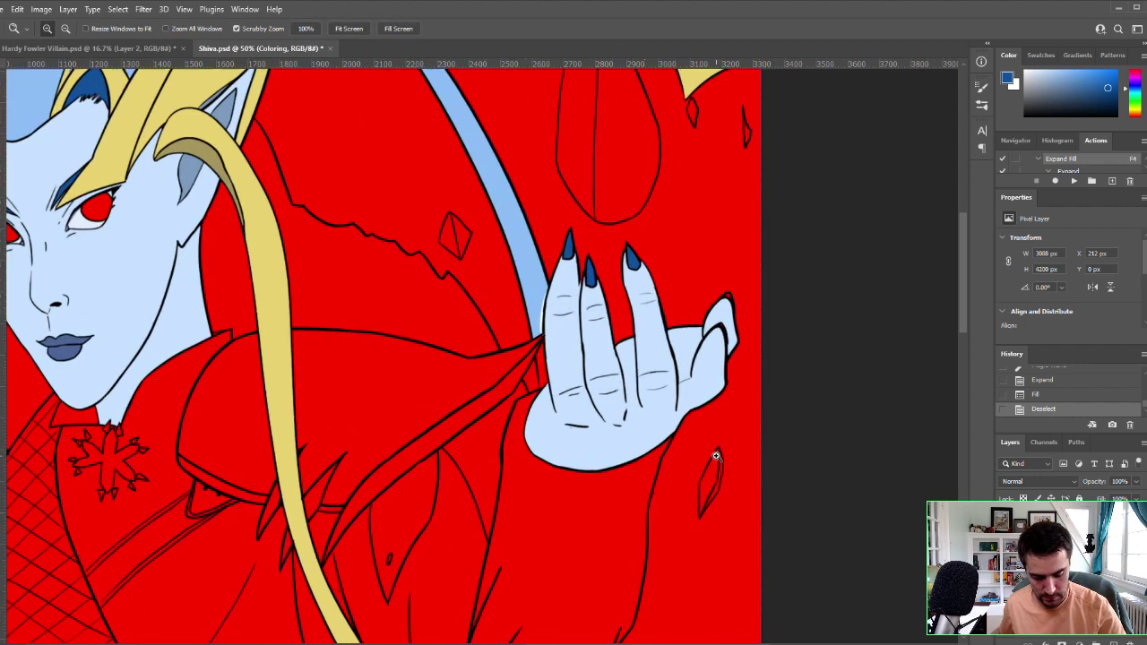
click(714, 456)
key(w)
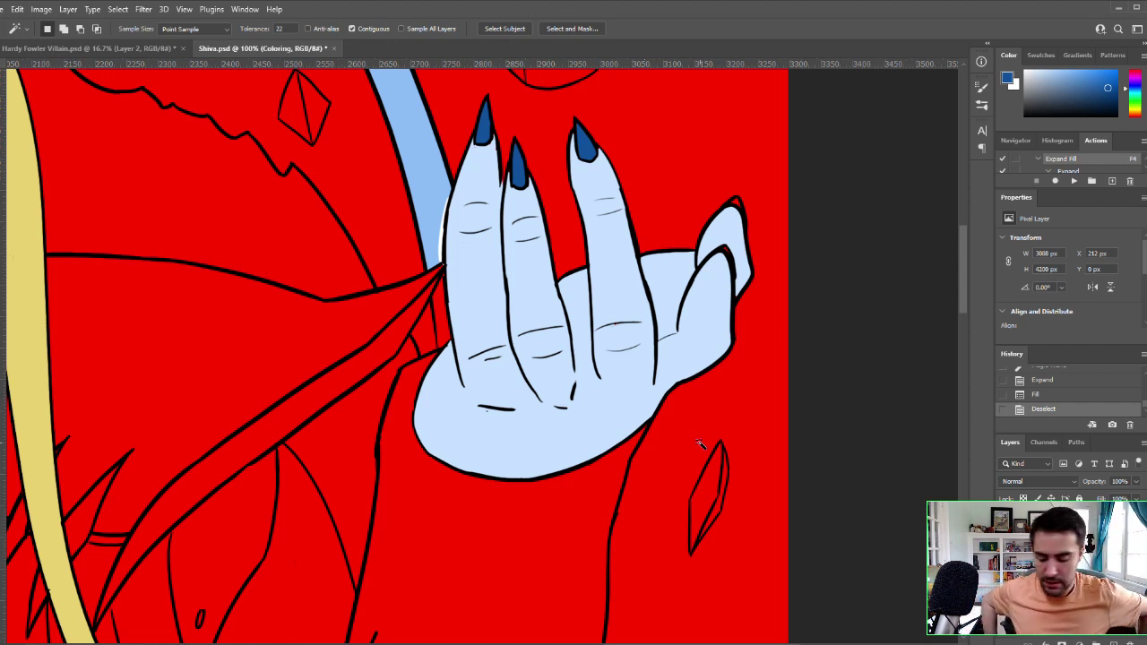
key(b)
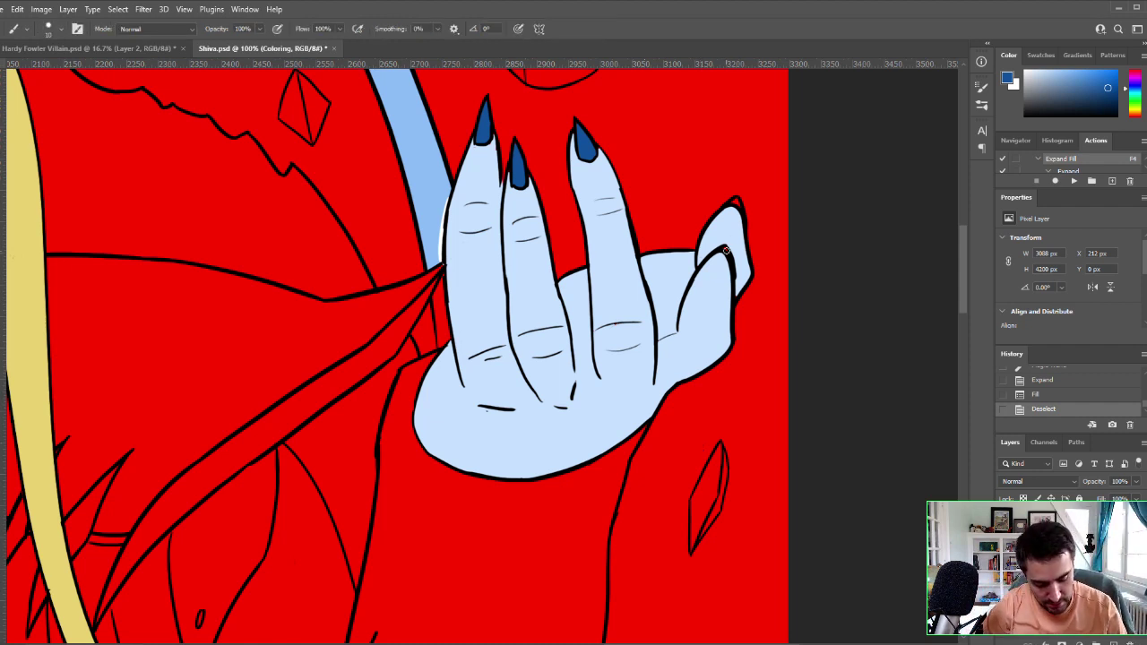
drag(724, 249, 732, 256)
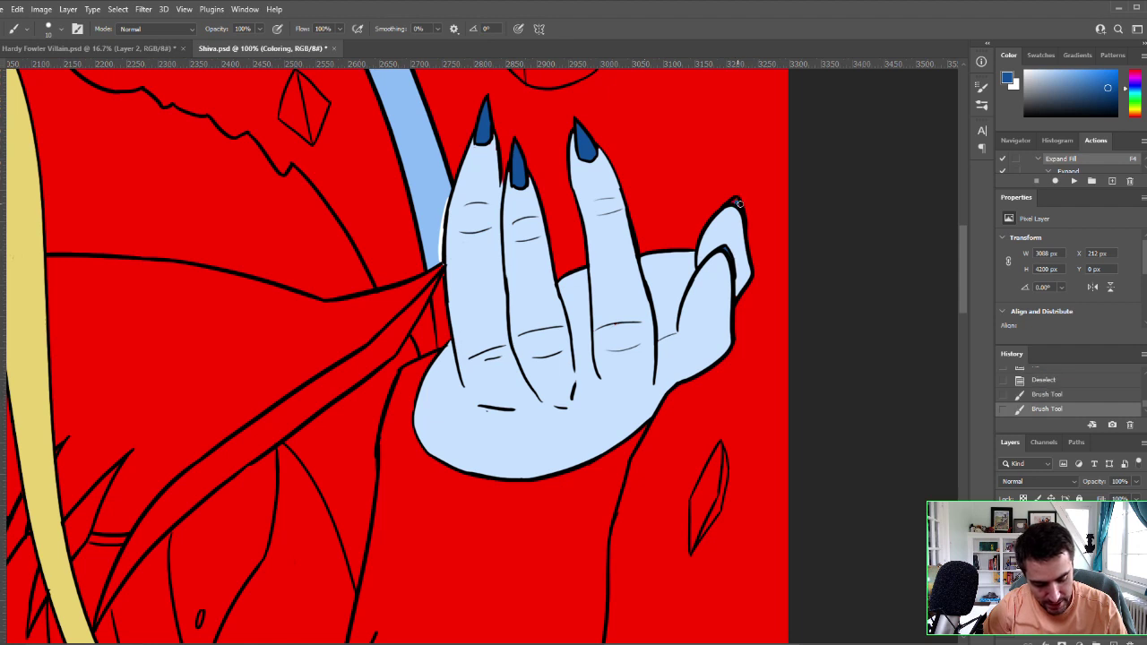
click(737, 198)
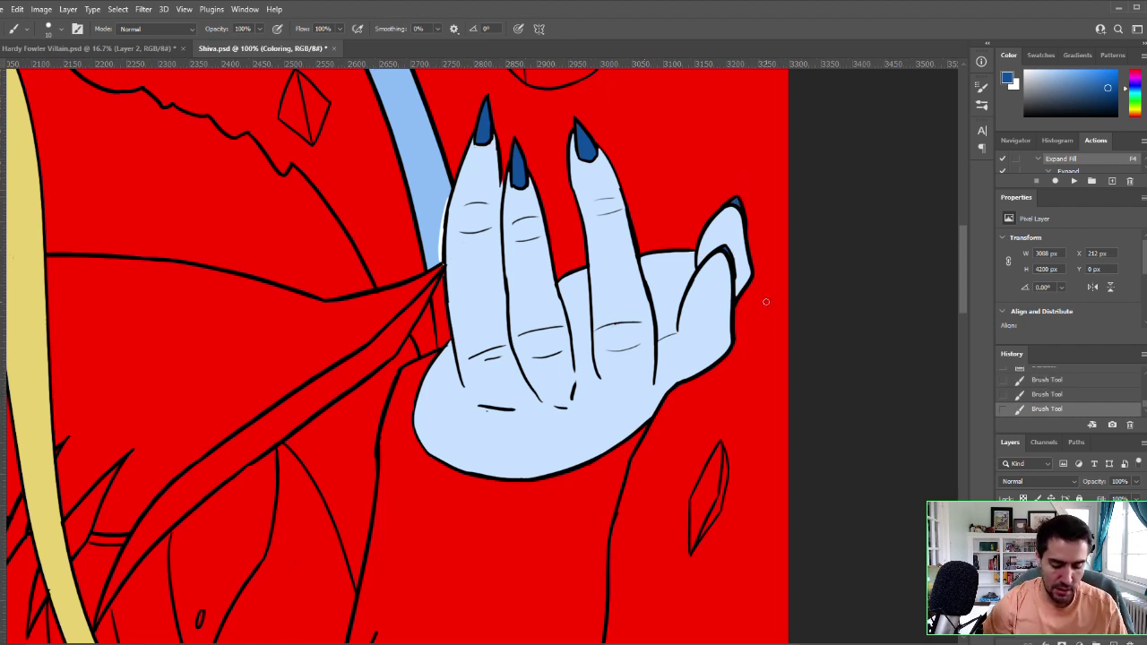
Step: Paint all the fingernails of the lowered hand in the same dark blue with the Brush tool
drag(443, 444, 842, 201)
mouse_move(455, 422)
mouse_down()
mouse_move(597, 337)
mouse_move(735, 325)
mouse_move(828, 301)
mouse_up()
mouse_move(410, 440)
mouse_down()
mouse_move(758, 248)
mouse_move(851, 116)
mouse_up()
mouse_move(564, 384)
mouse_down()
mouse_move(755, 174)
mouse_move(788, 156)
mouse_up()
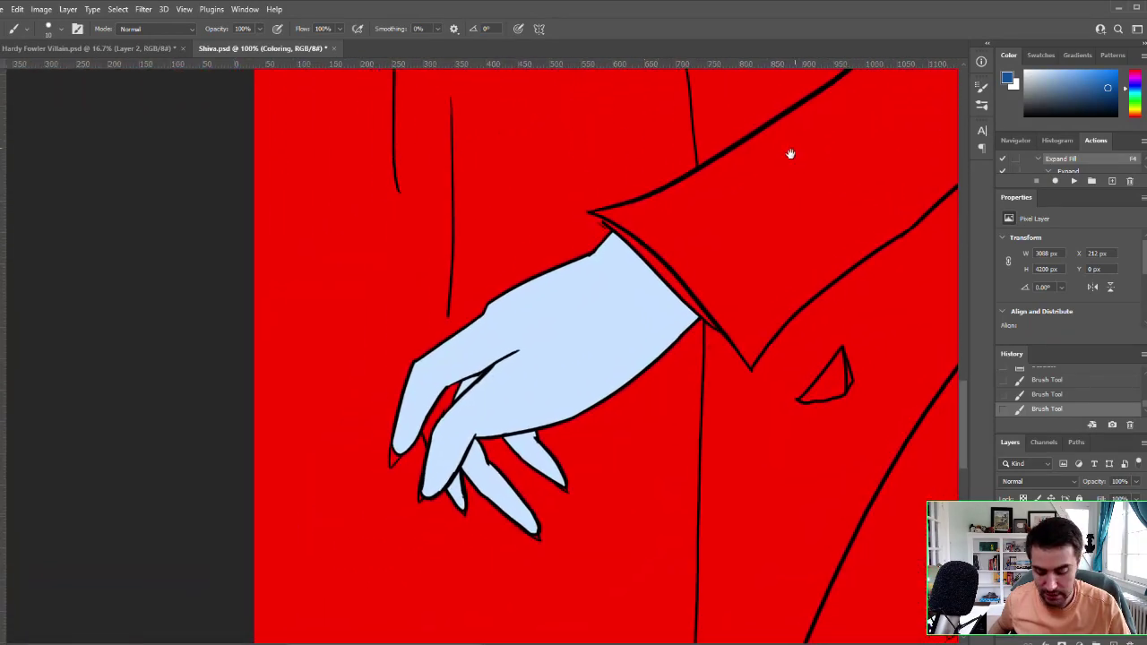
key(z)
click(508, 425)
drag(520, 393, 623, 327)
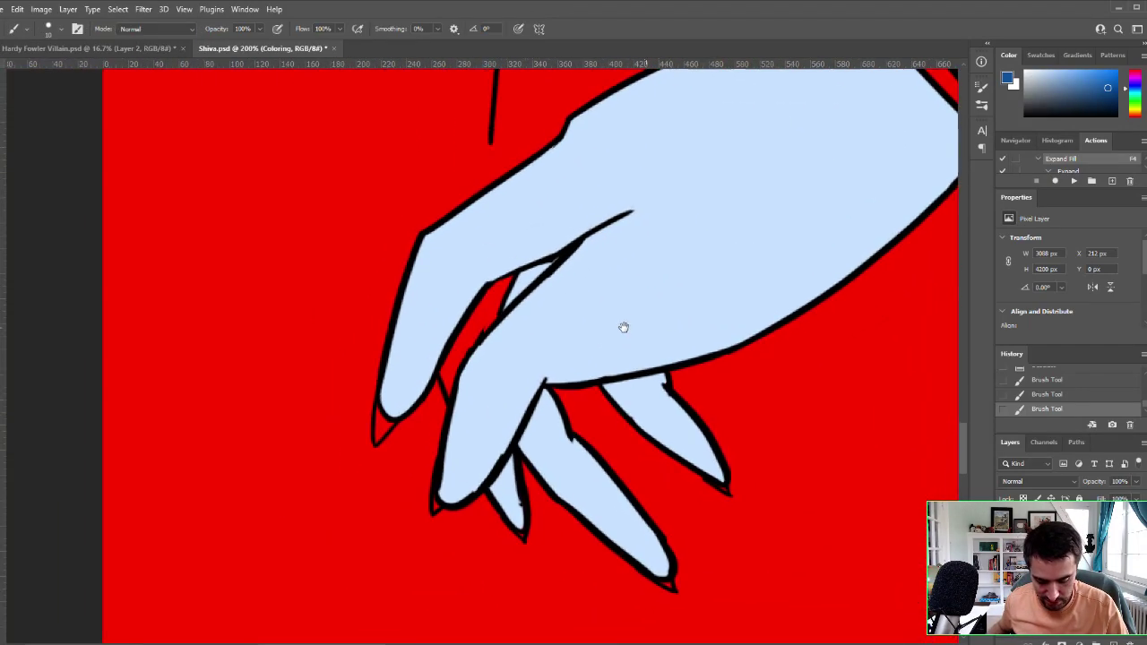
mouse_move(374, 428)
mouse_down()
mouse_move(378, 417)
mouse_move(376, 439)
mouse_move(379, 416)
mouse_up()
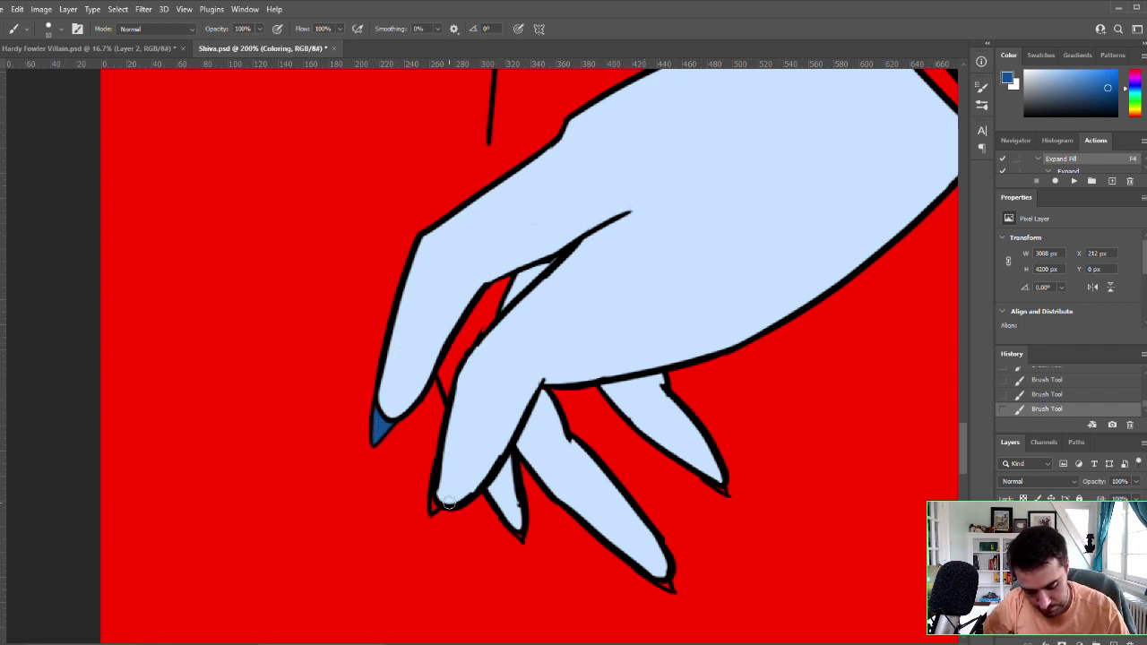
drag(435, 508, 434, 499)
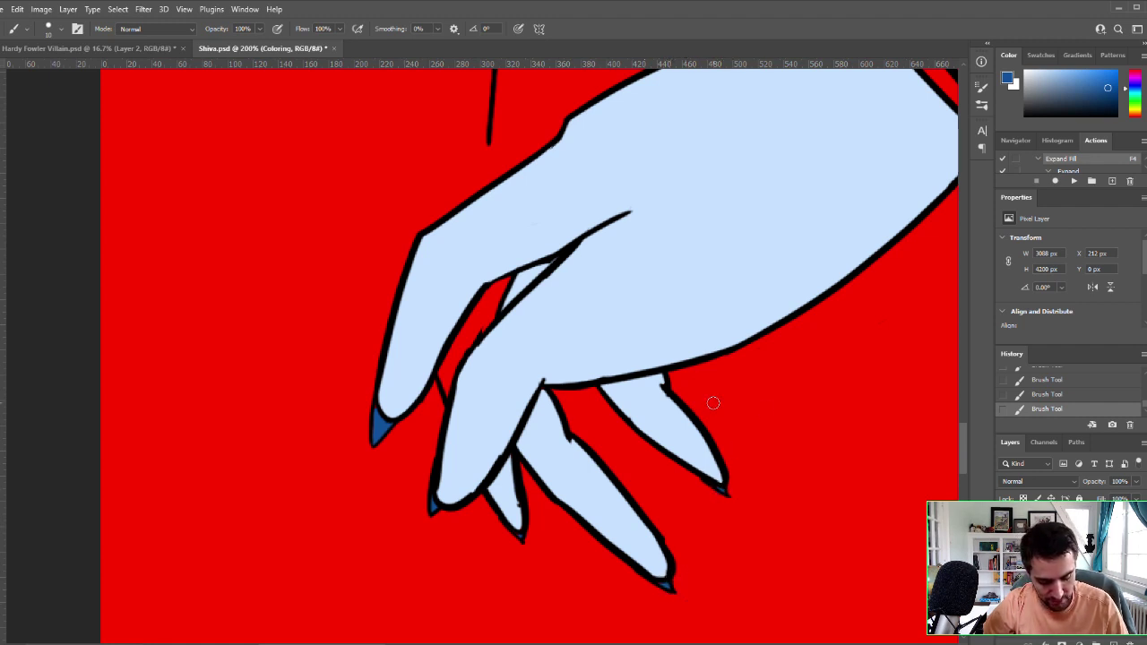
Step: Fill the red area between the back of the head and the long blue strand with the light yellow sampled from the hair
key(z)
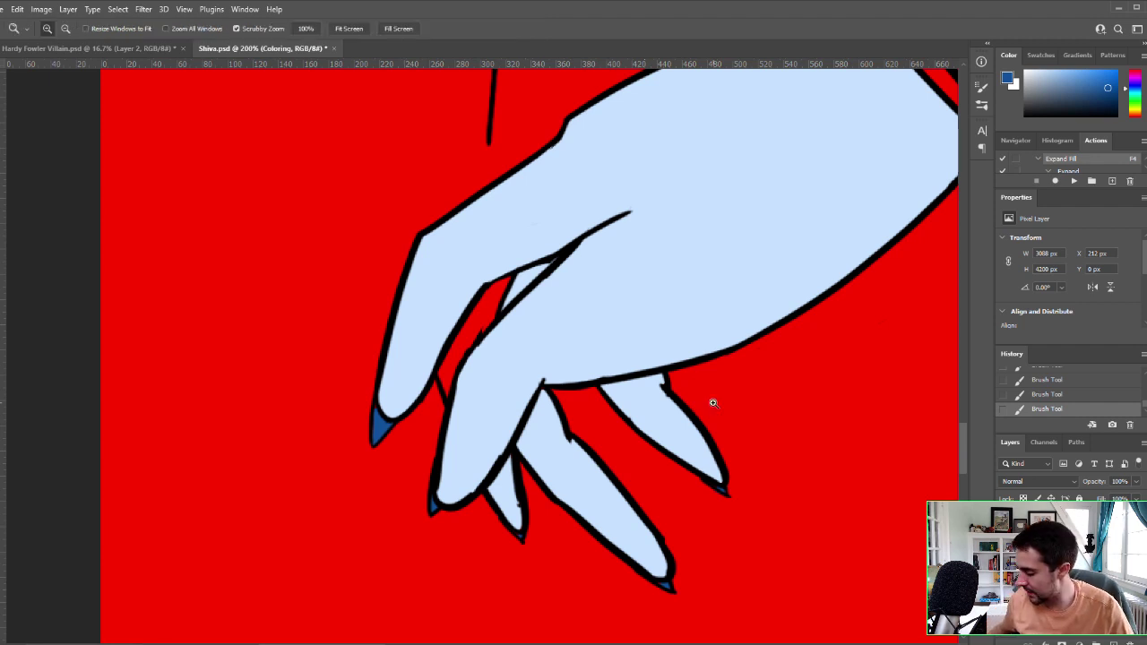
alt+click(811, 403)
alt+click(785, 442)
alt+click(781, 458)
alt+click(781, 458)
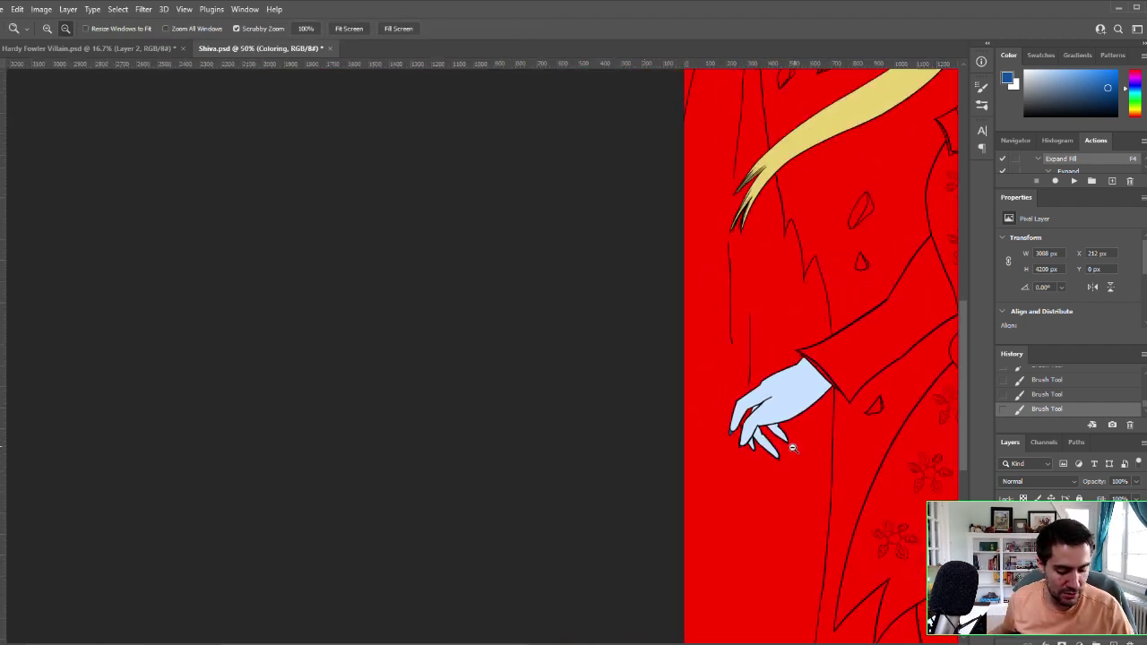
alt+click(786, 437)
drag(791, 419, 597, 512)
mouse_move(825, 377)
mouse_down()
mouse_move(765, 409)
mouse_move(693, 404)
mouse_up()
key(b)
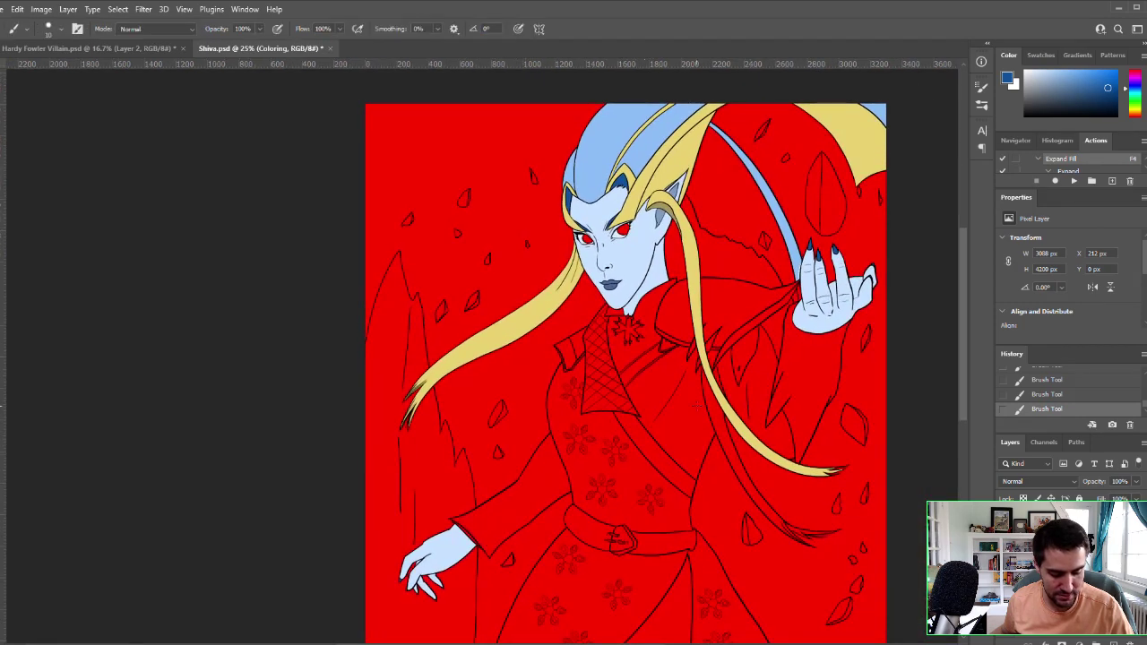
key(z)
click(833, 383)
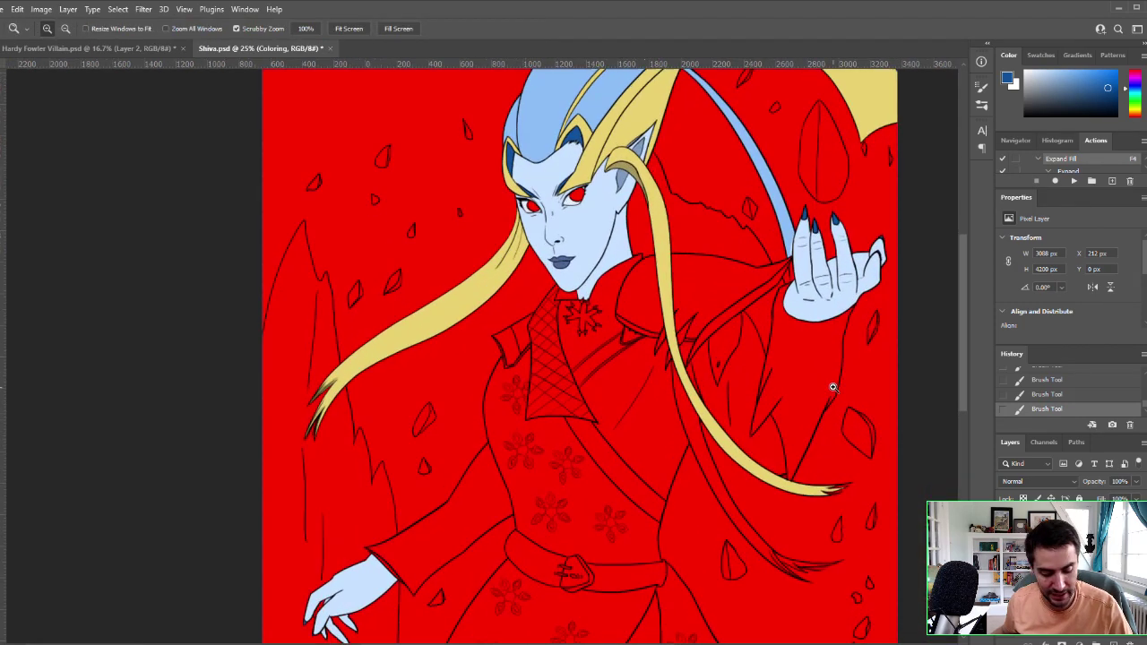
key(b)
drag(794, 372, 791, 490)
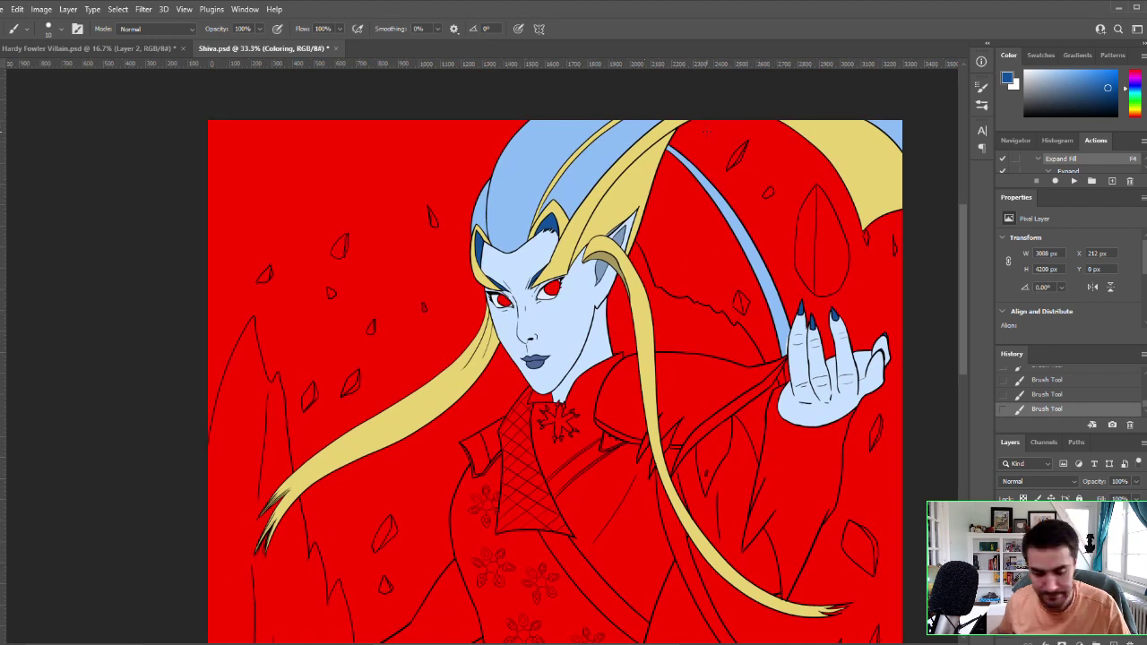
key(i)
click(638, 184)
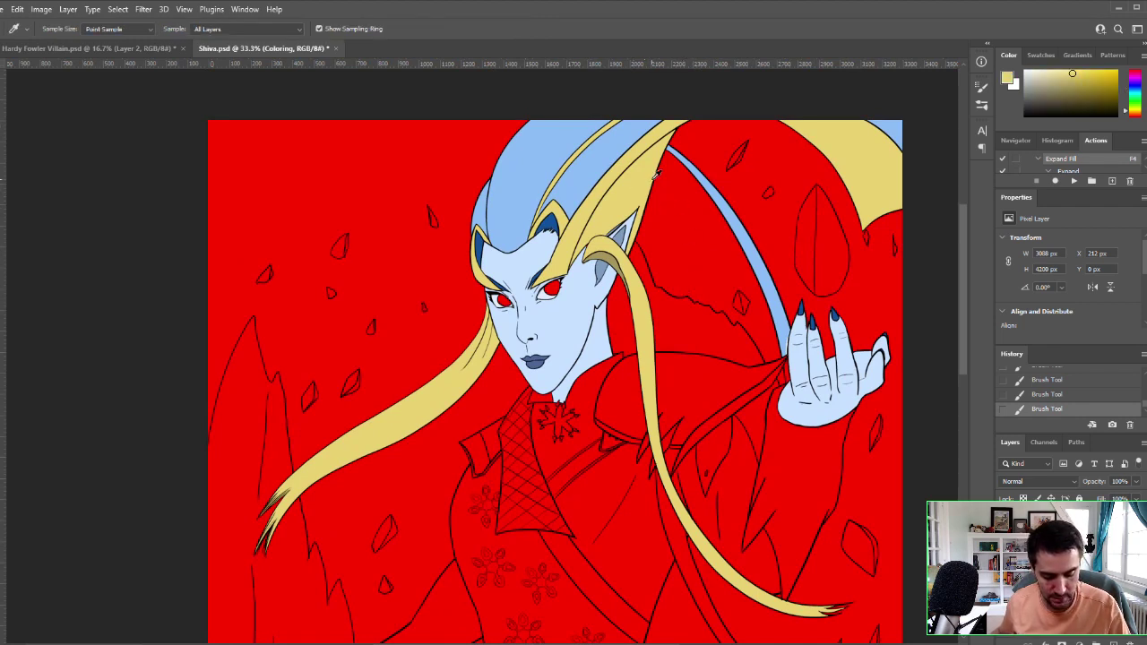
key(w)
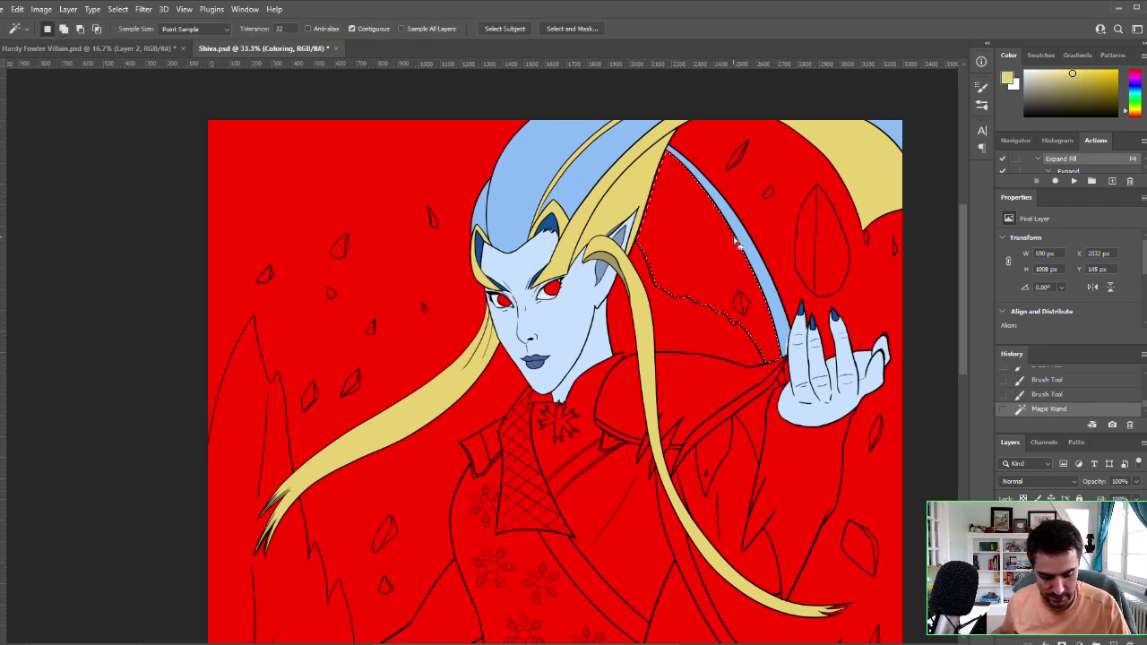
click(735, 242)
key(F4)
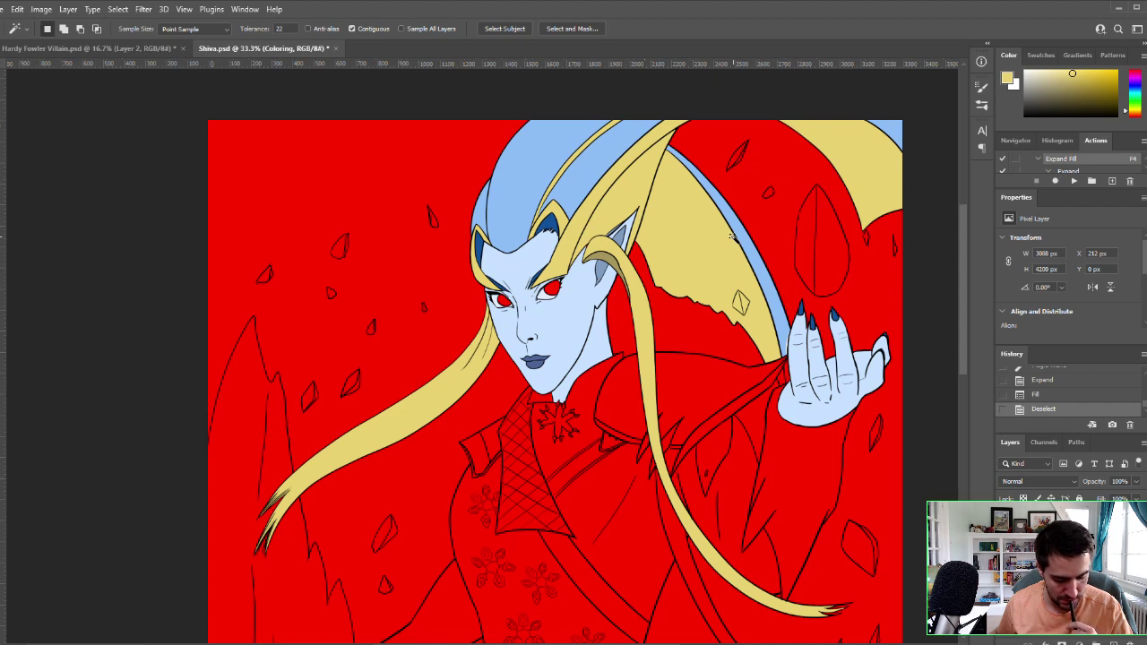
key(z)
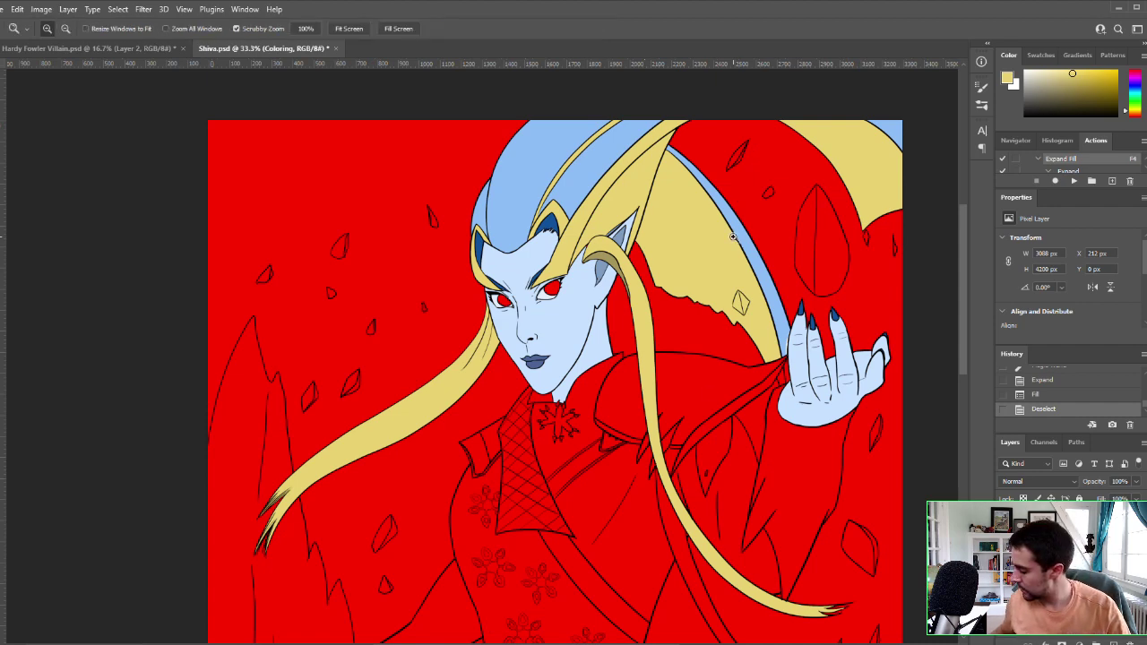
click(719, 408)
click(726, 406)
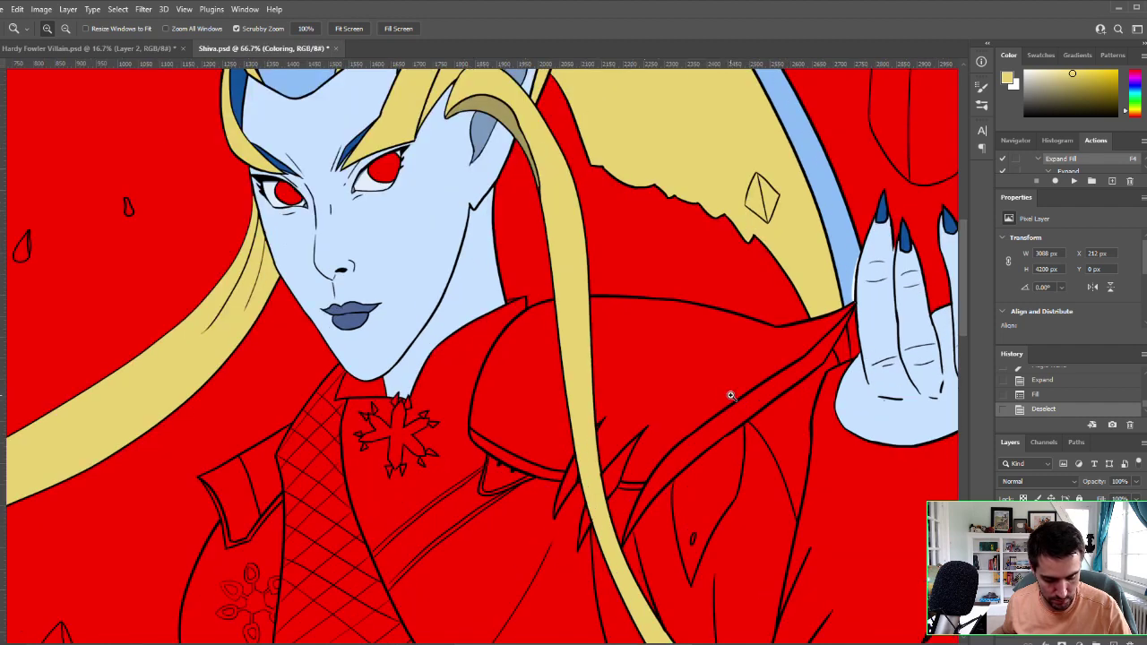
key(w)
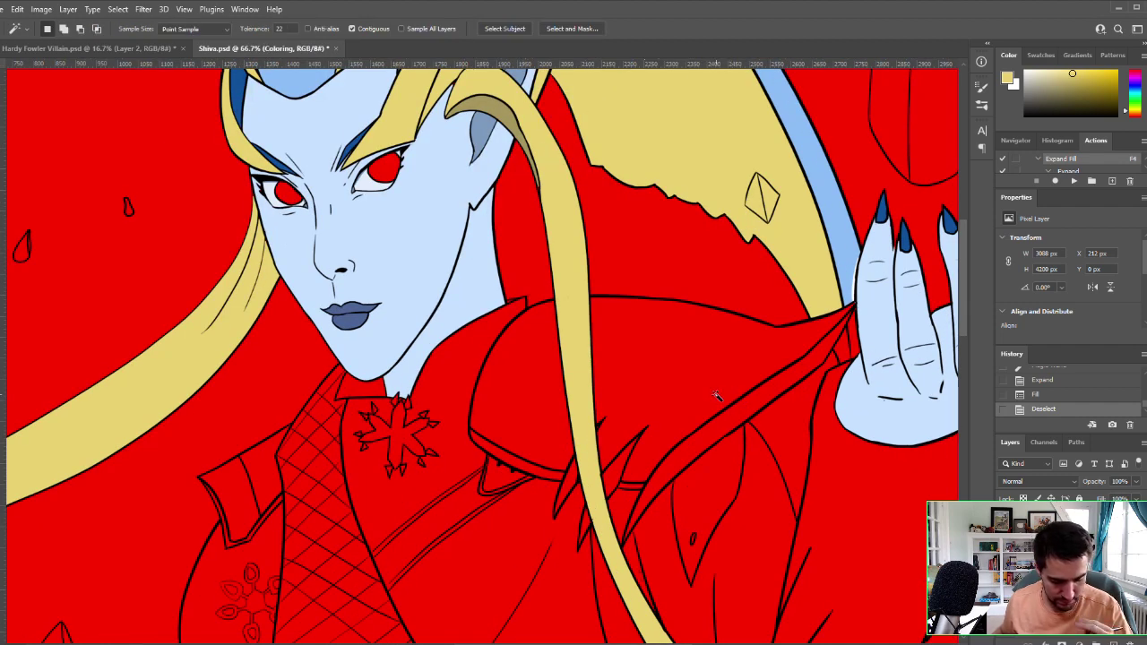
drag(726, 354, 747, 255)
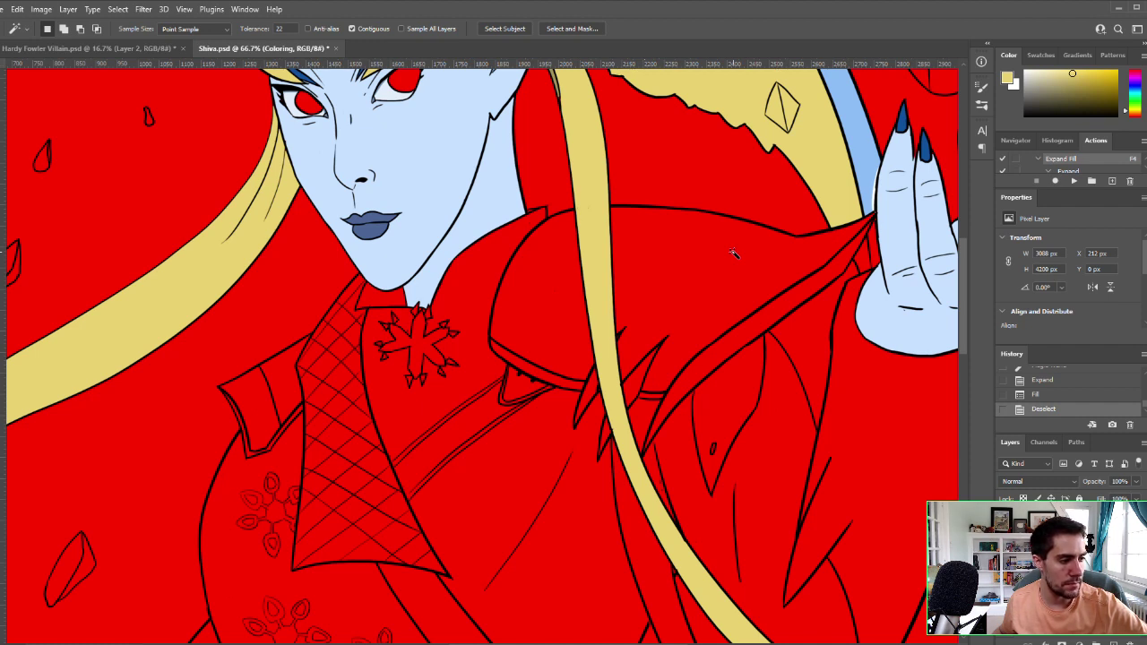
key(z)
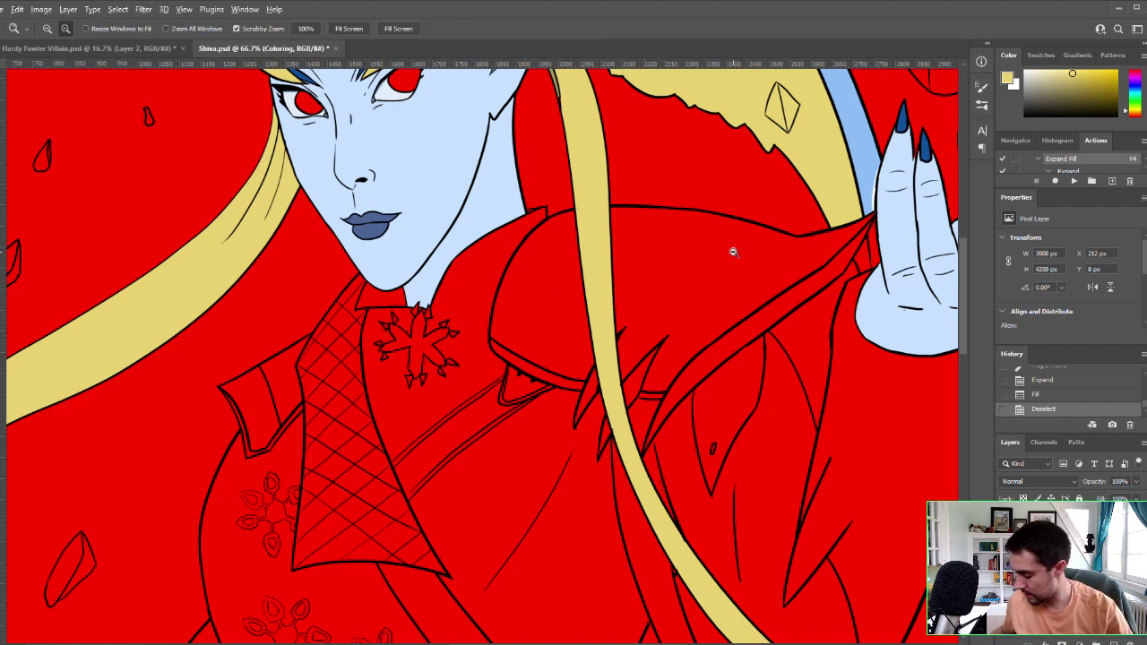
alt+click(751, 387)
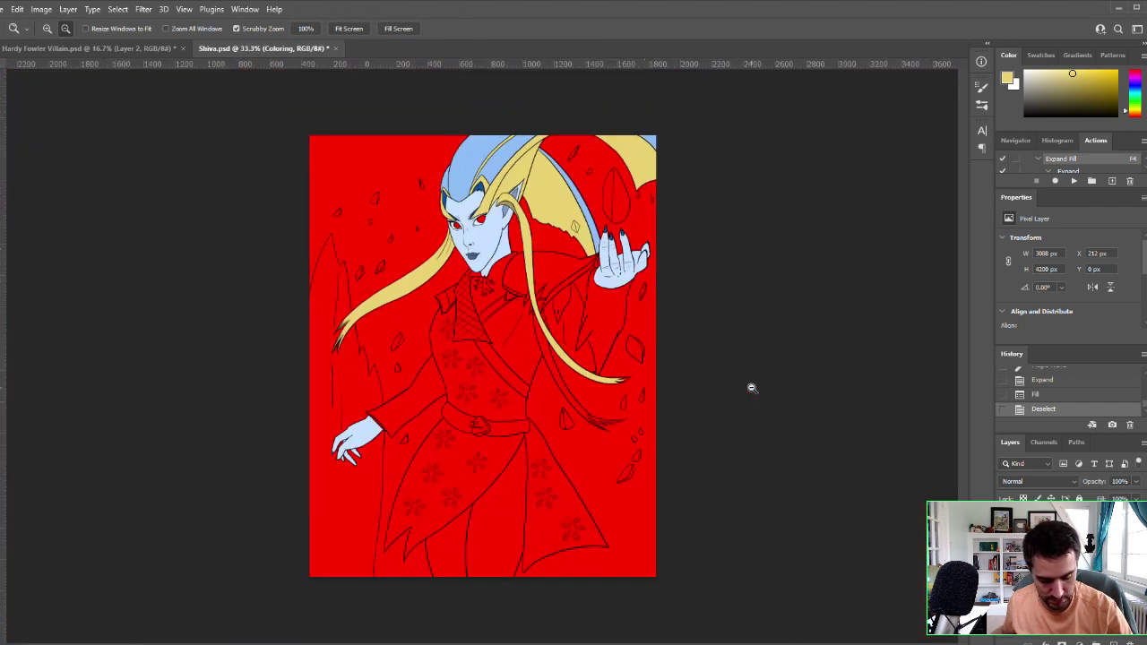
alt+click(751, 389)
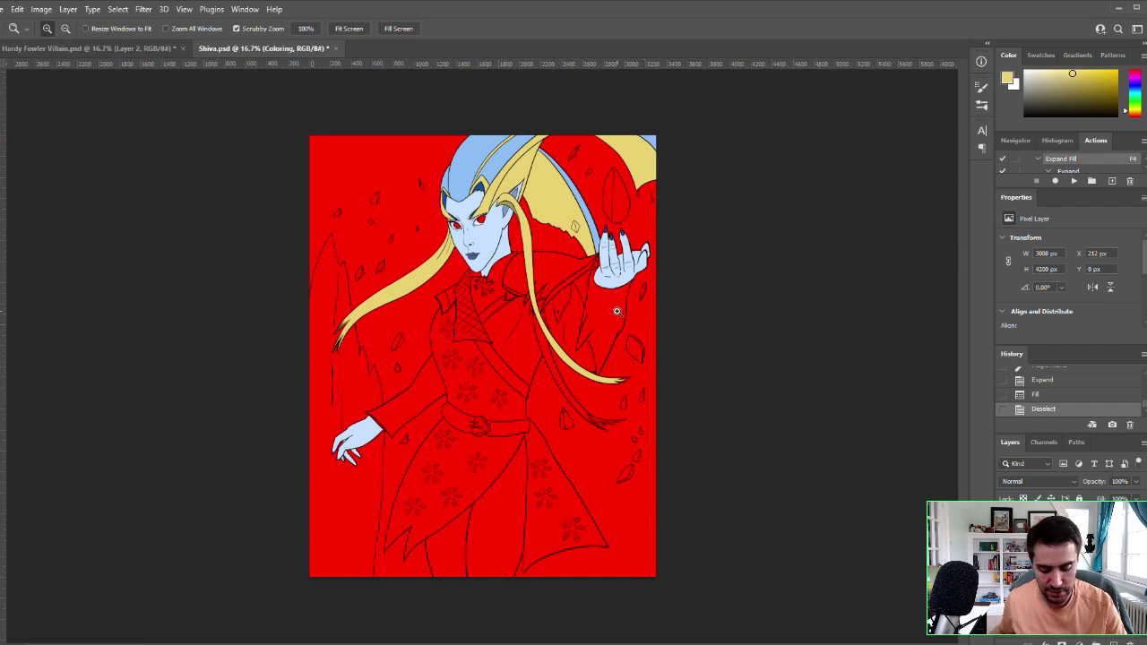
Step: Try a slightly greener light yellow on the narrow curved trim along the shoulder piece's edge, and undo the fill
click(582, 343)
key(w)
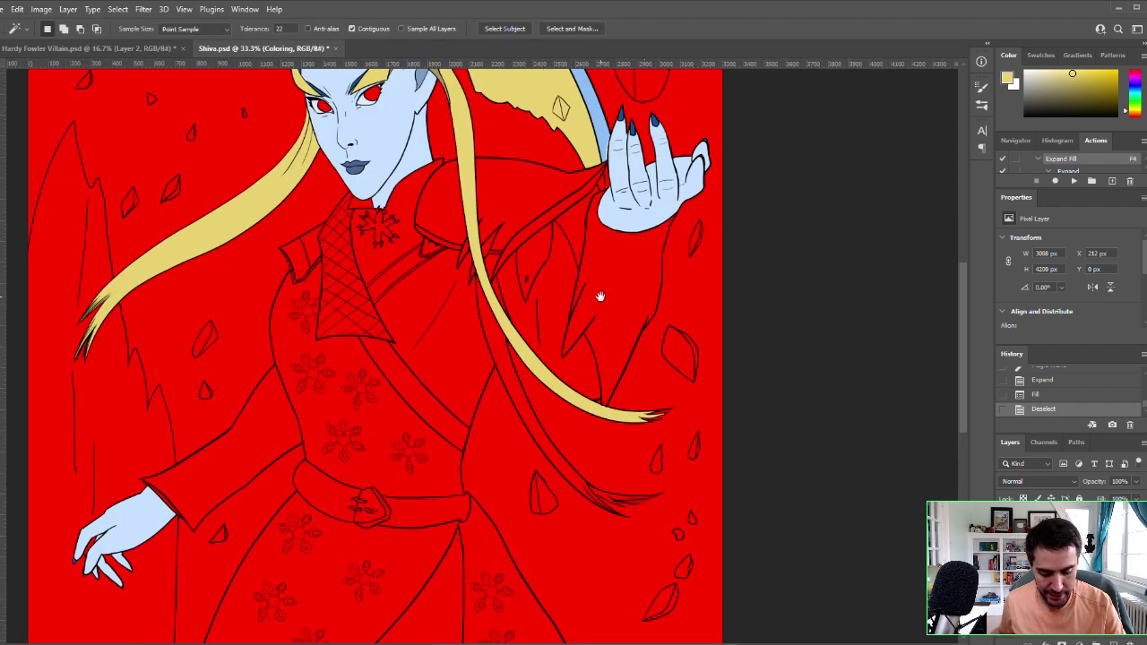
drag(601, 304, 641, 457)
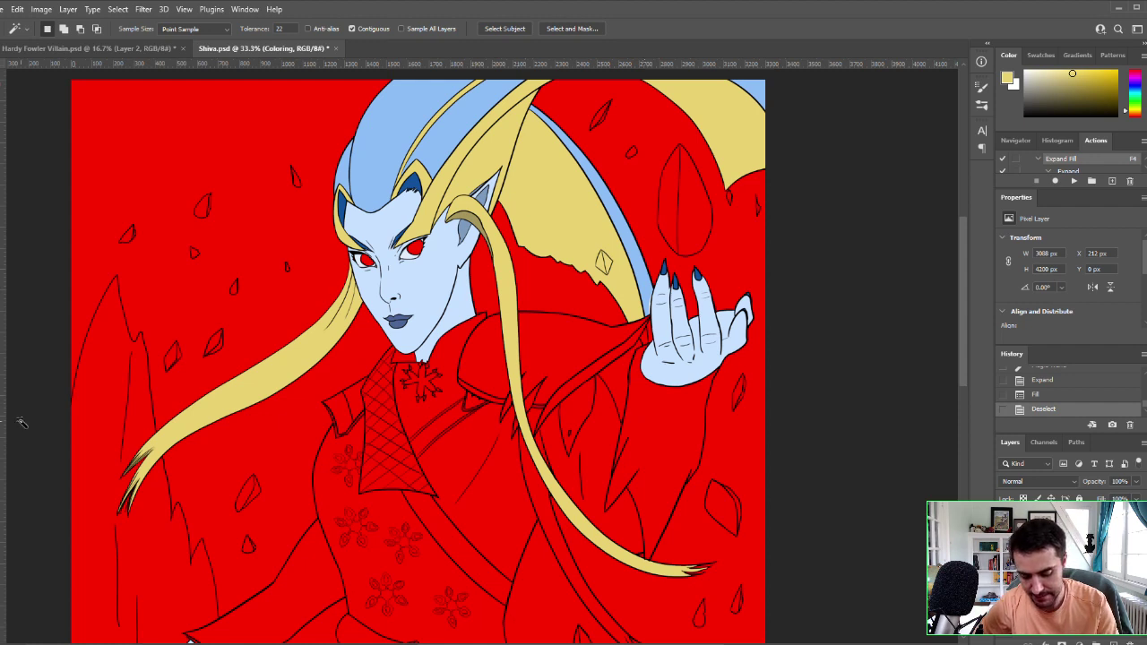
key(i)
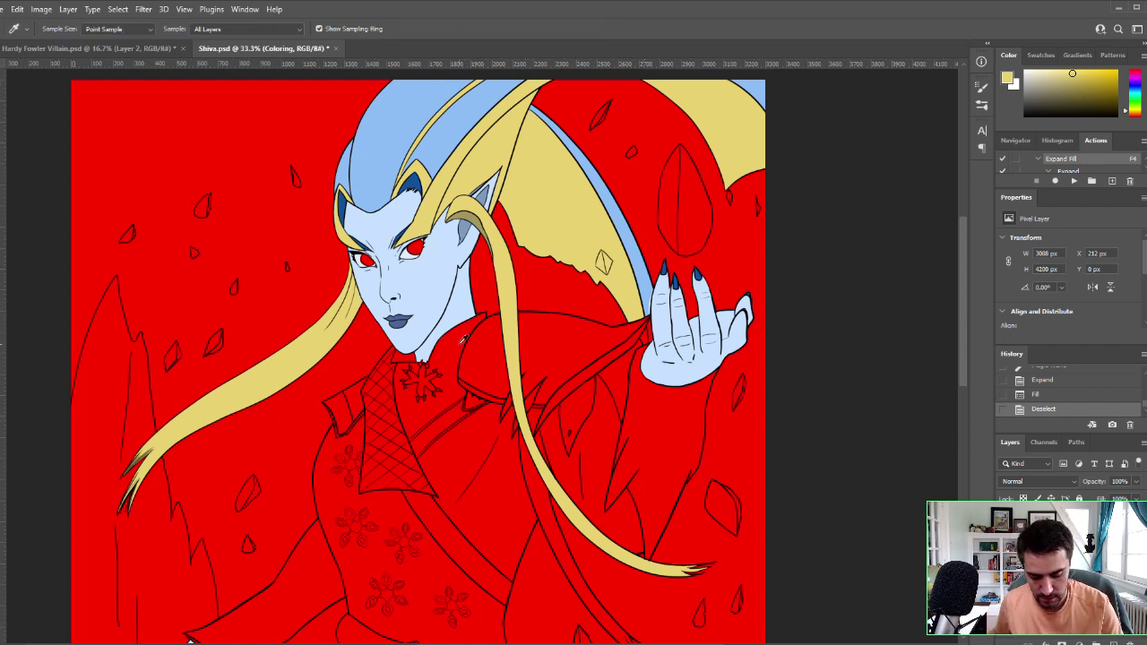
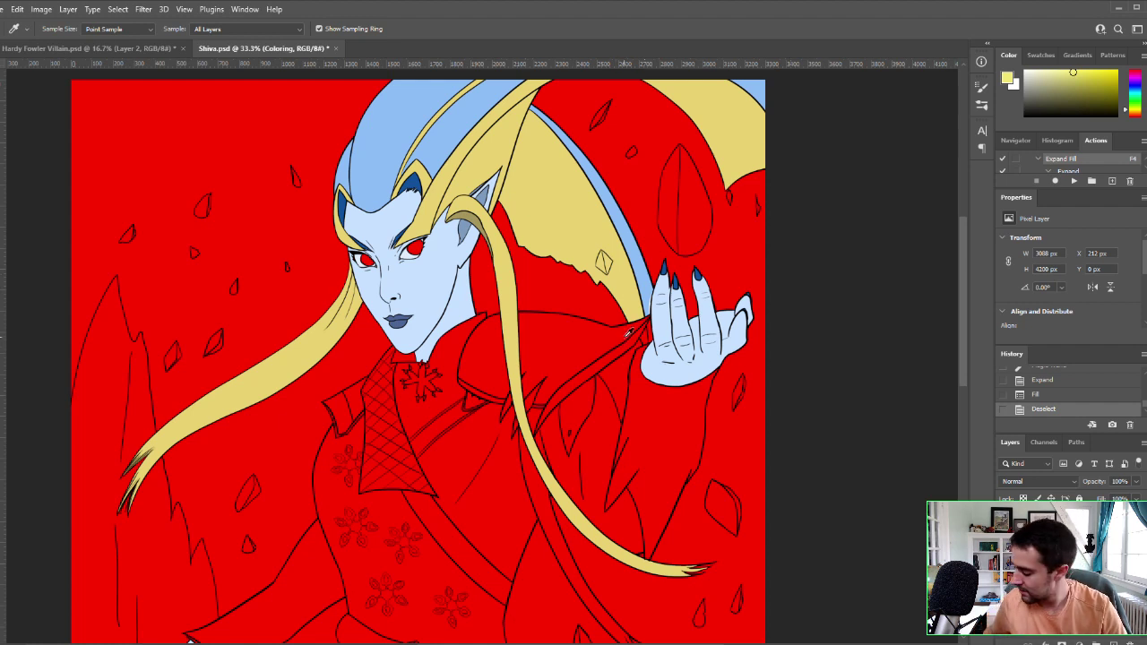
key(w)
click(625, 351)
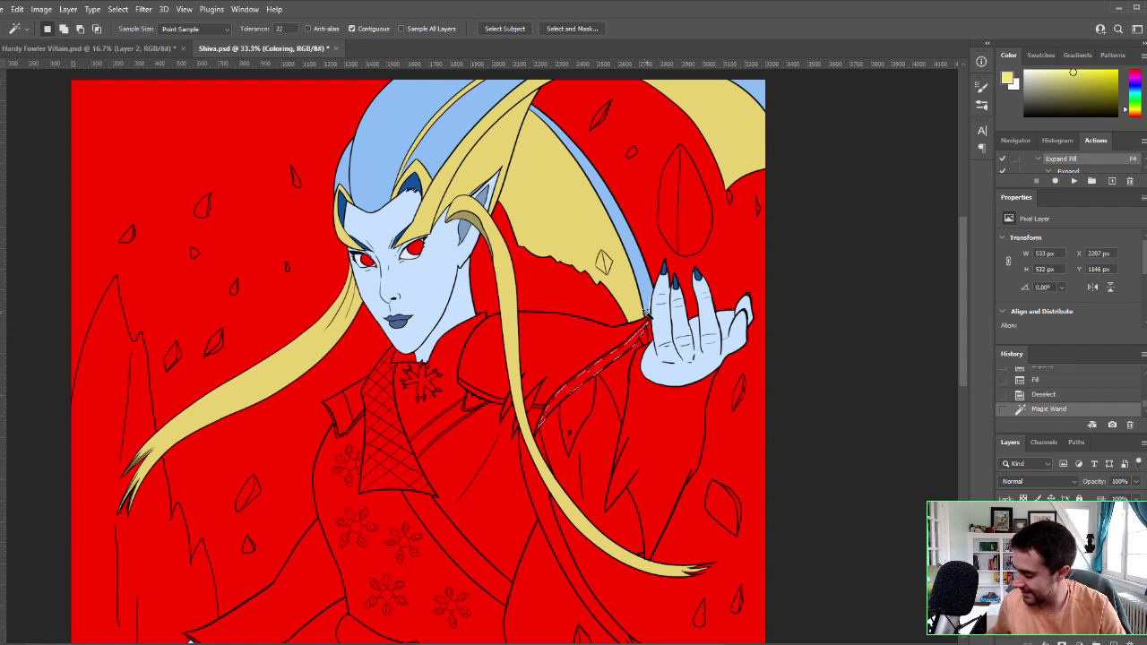
key(F4)
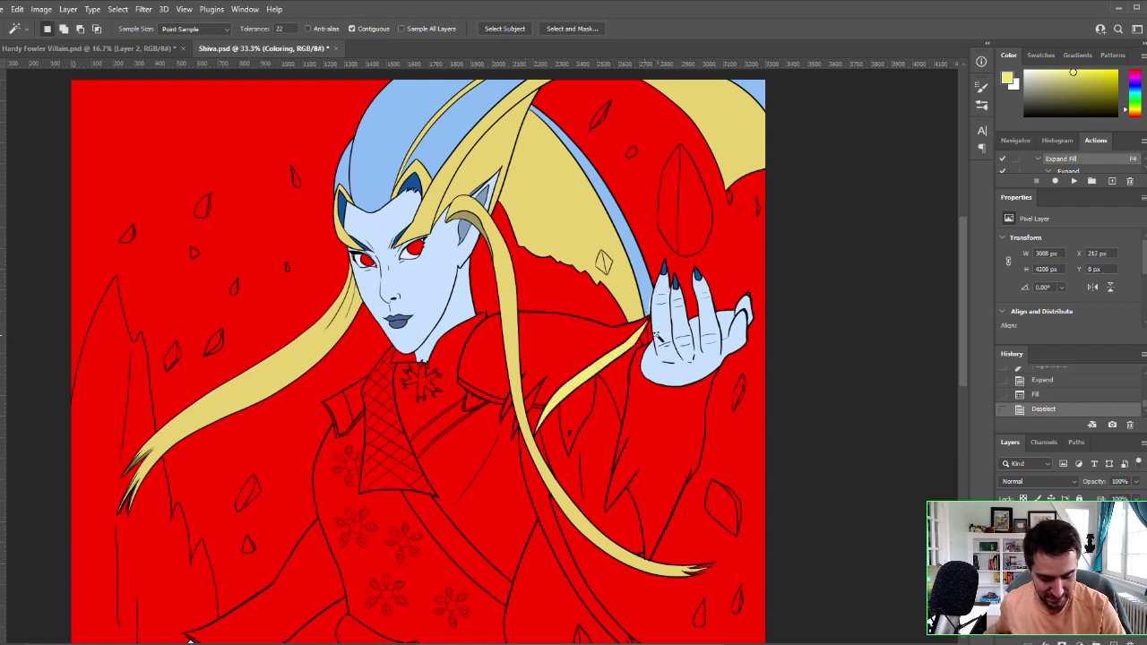
key(ctrl+z)
key(ctrl+z)
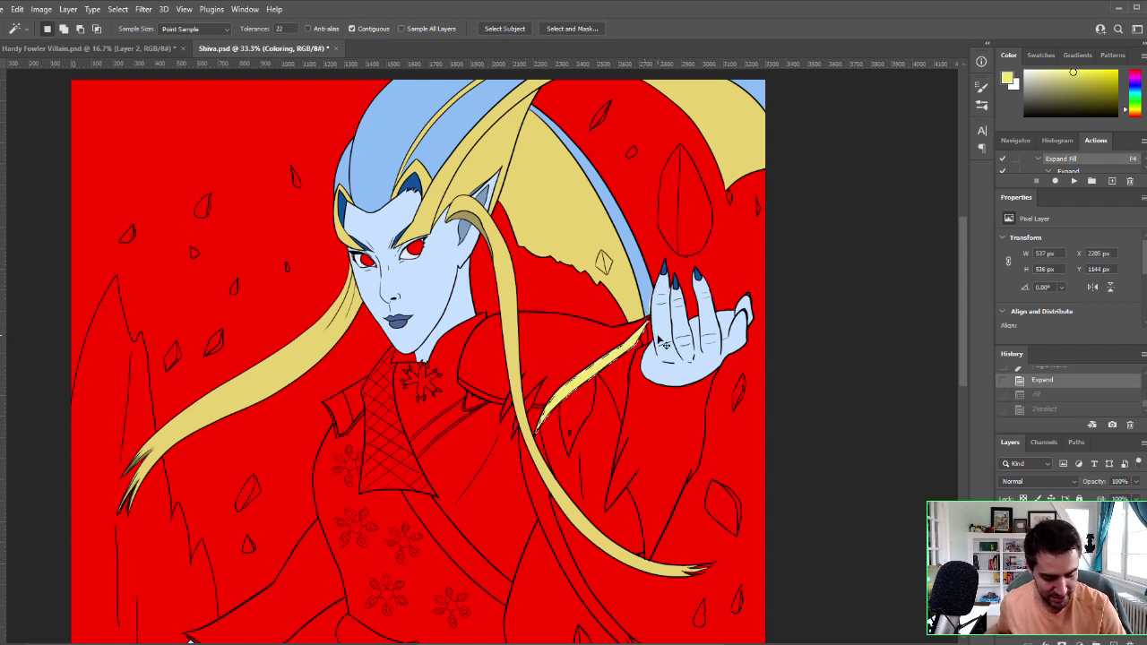
key(ctrl+z)
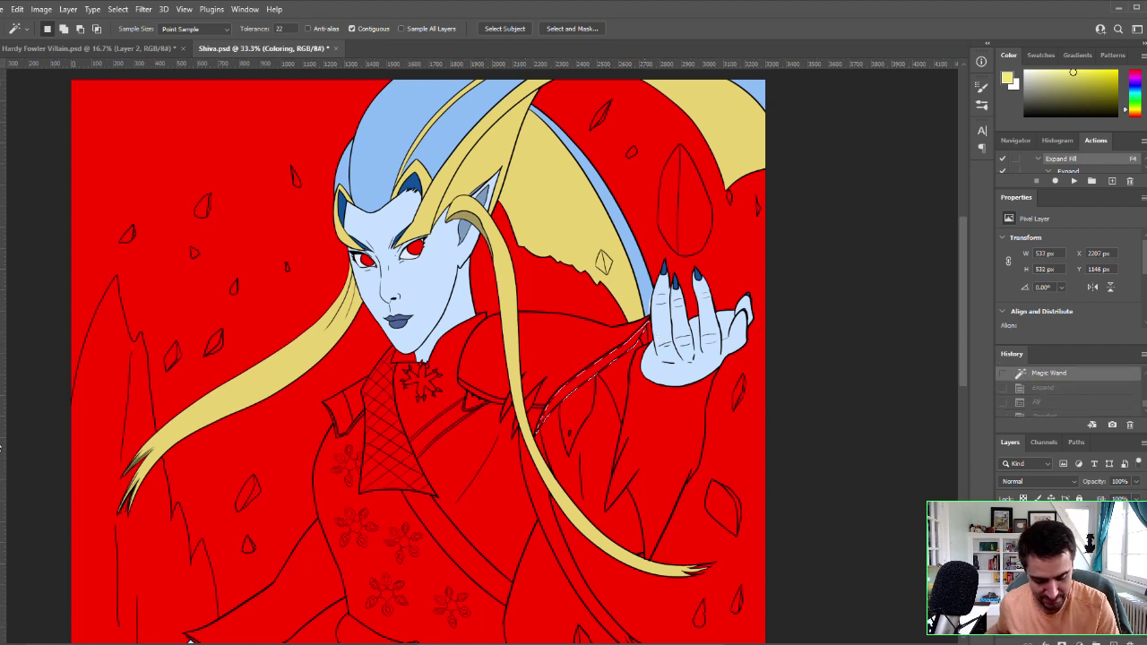
Step: Try a more orange yellow on the curved shoulder trim, undo it, and refill the strip with a more saturated yellow
key(i)
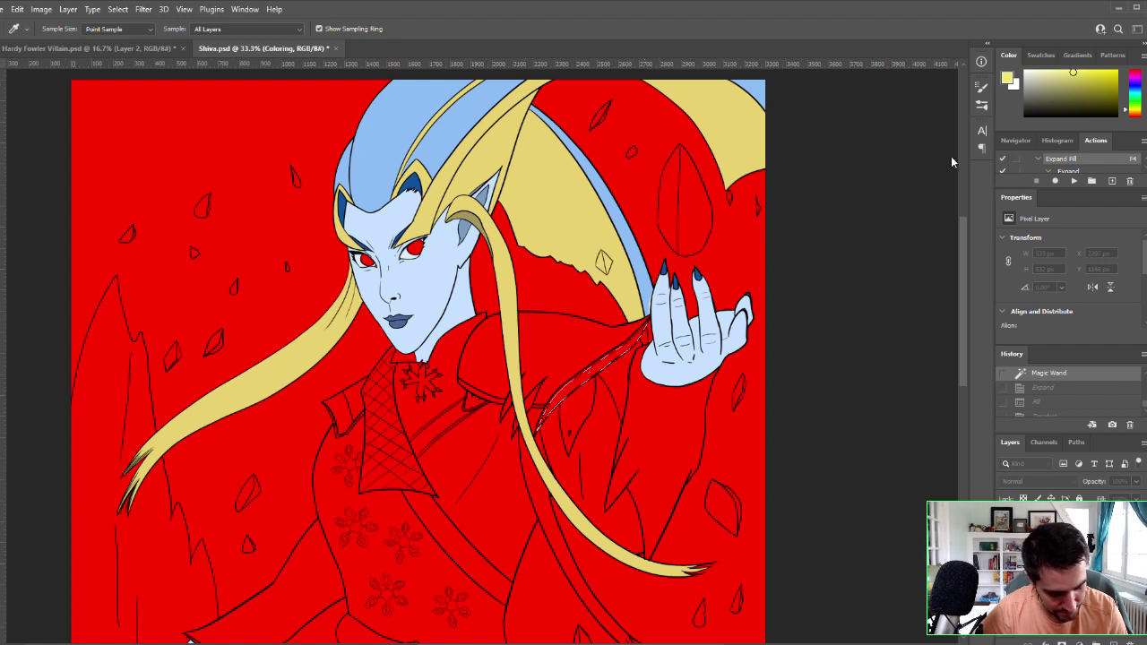
key(w)
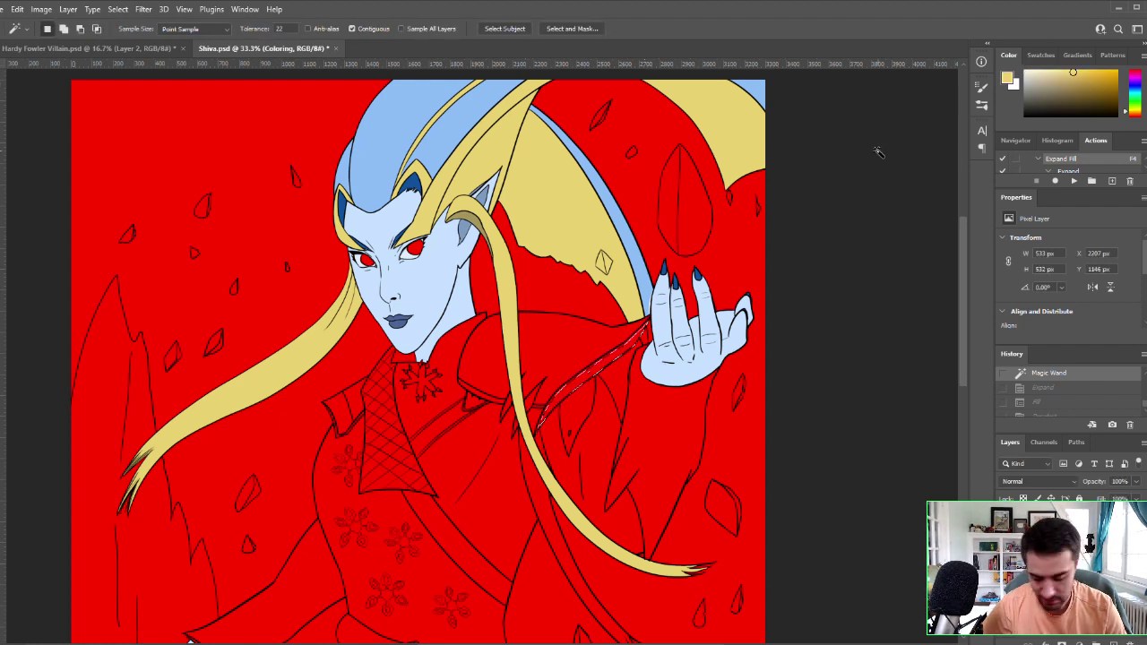
key(F4)
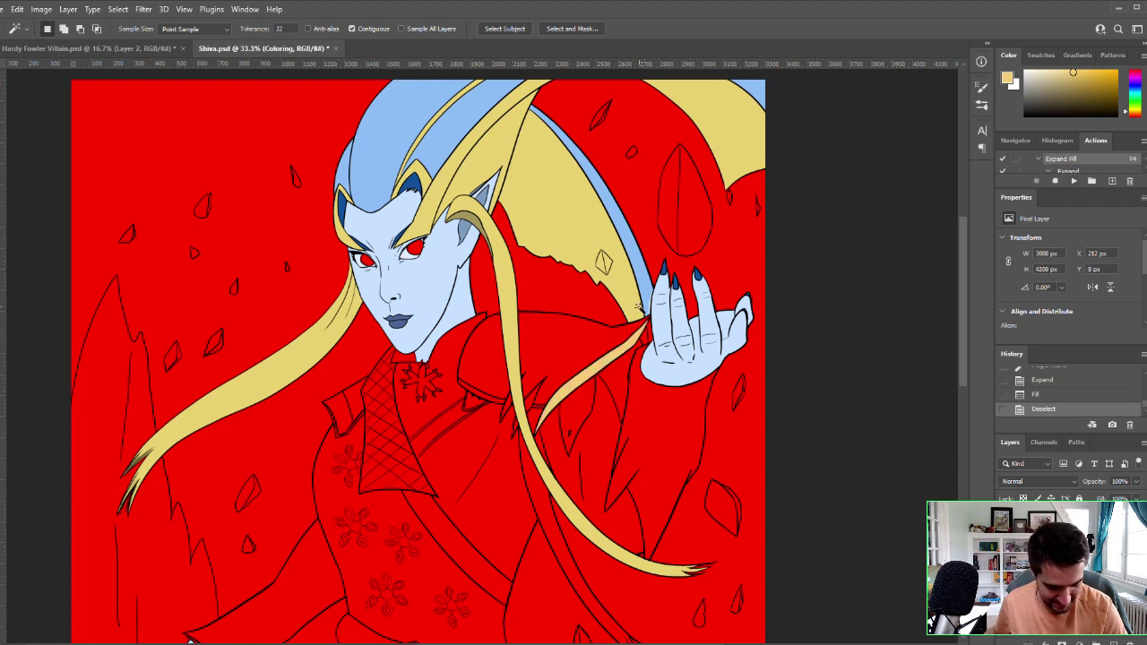
key(ctrl+z)
key(ctrl+z)
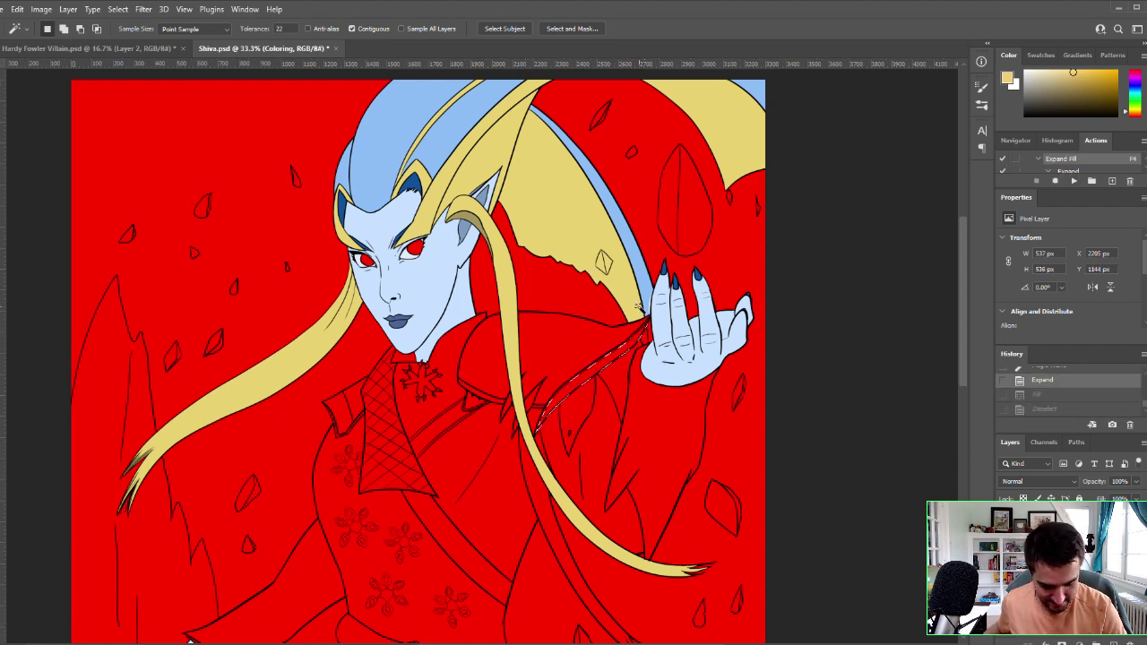
key(ctrl+z)
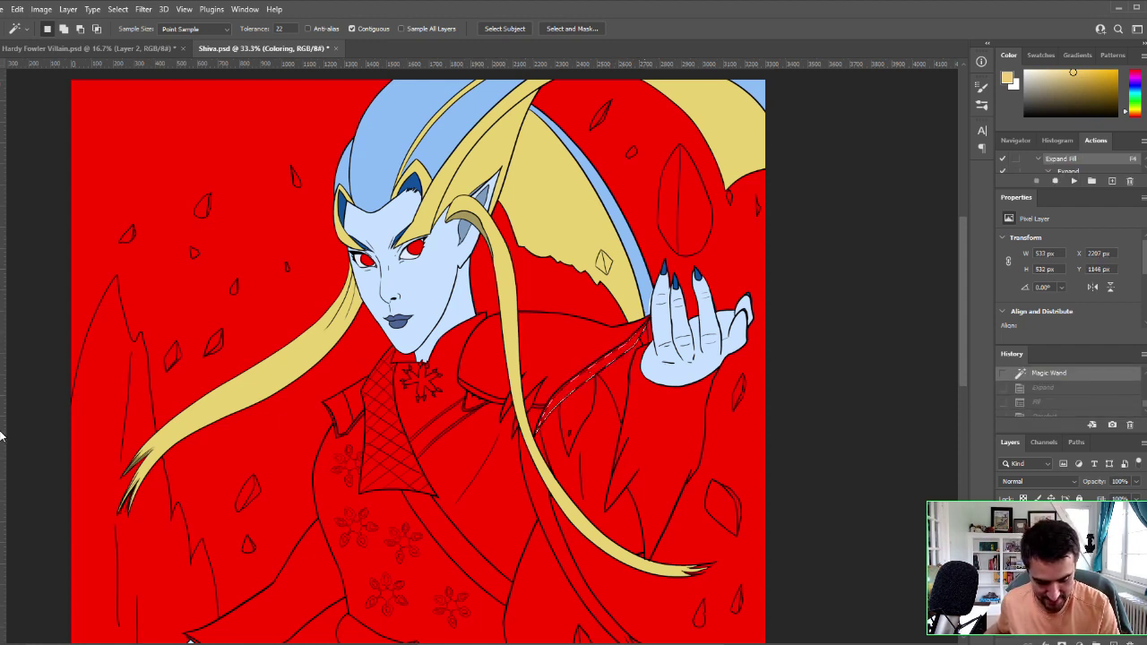
key(i)
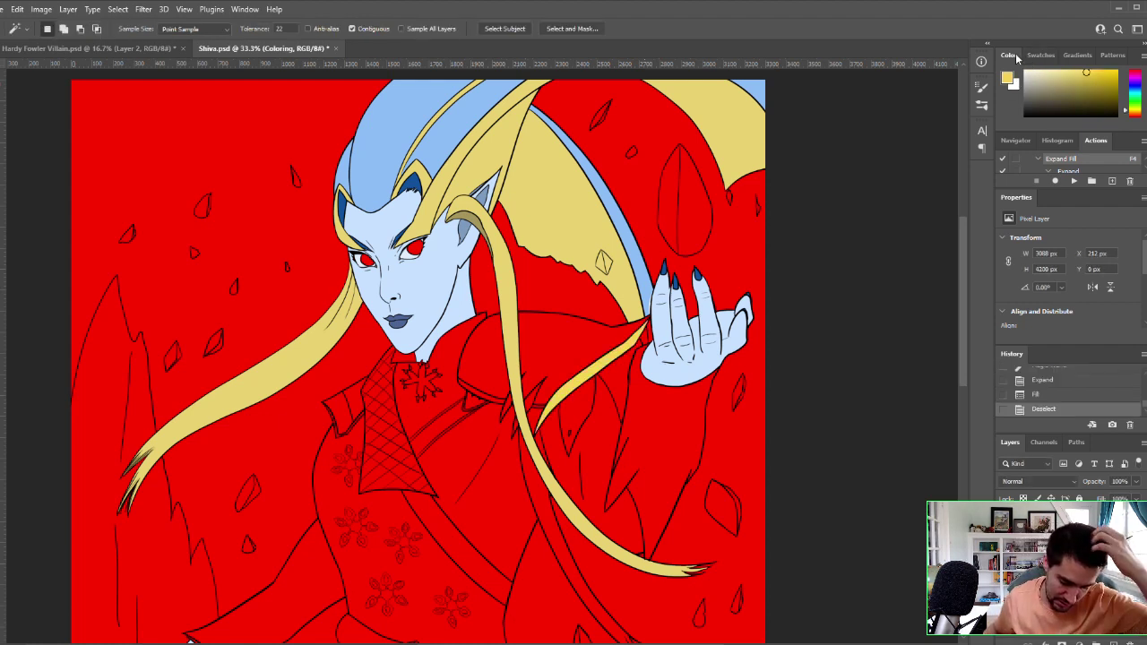
Step: Choose a light grey and fill the curved shoulder trim beside the raised hand with it
key(z)
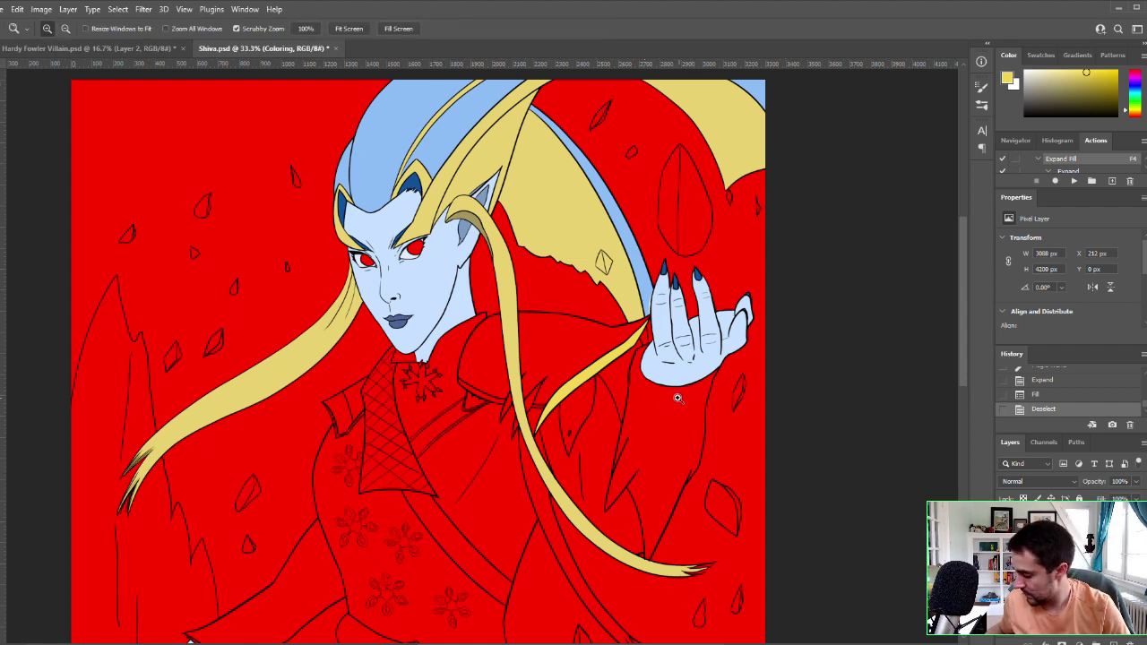
click(675, 402)
key(w)
drag(635, 409, 710, 454)
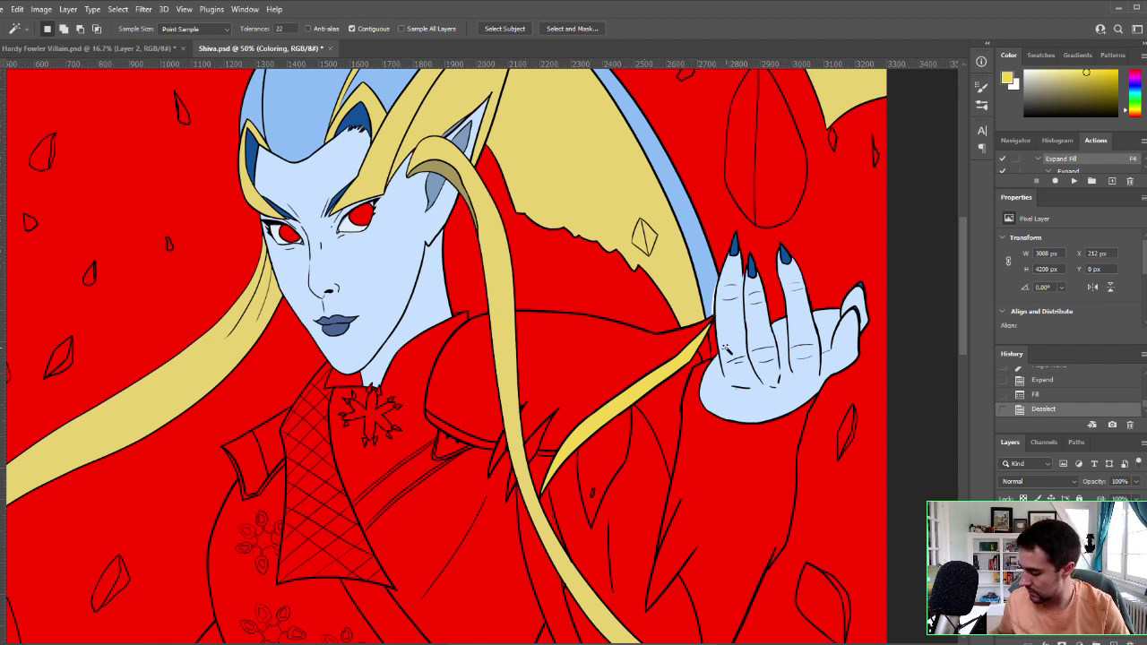
key(i)
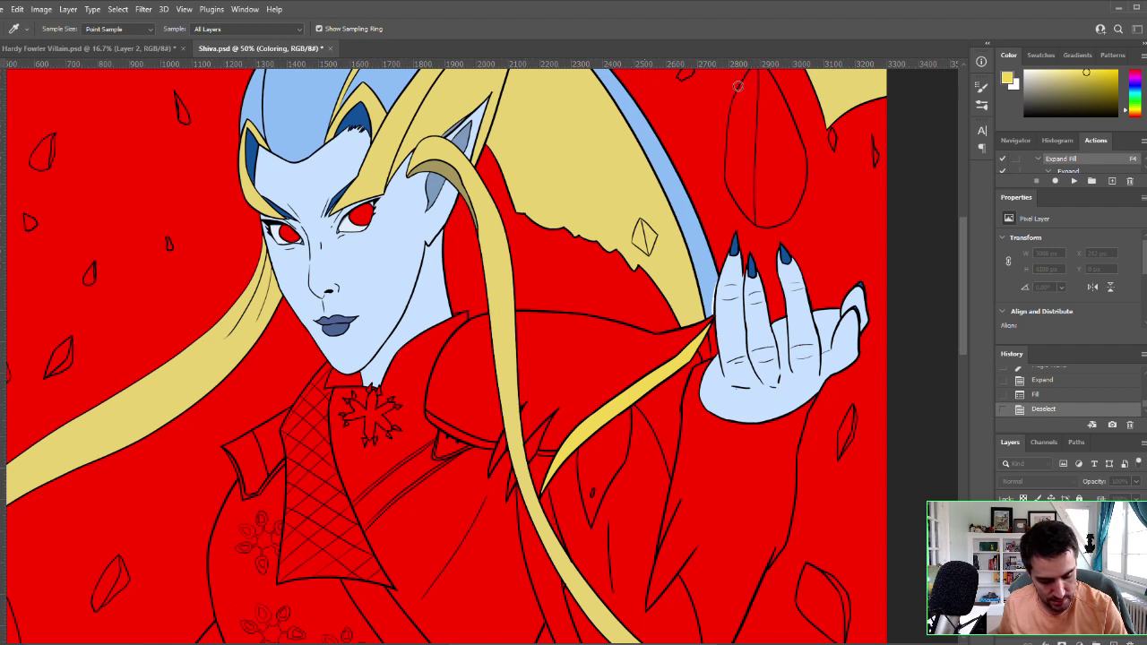
click(1023, 68)
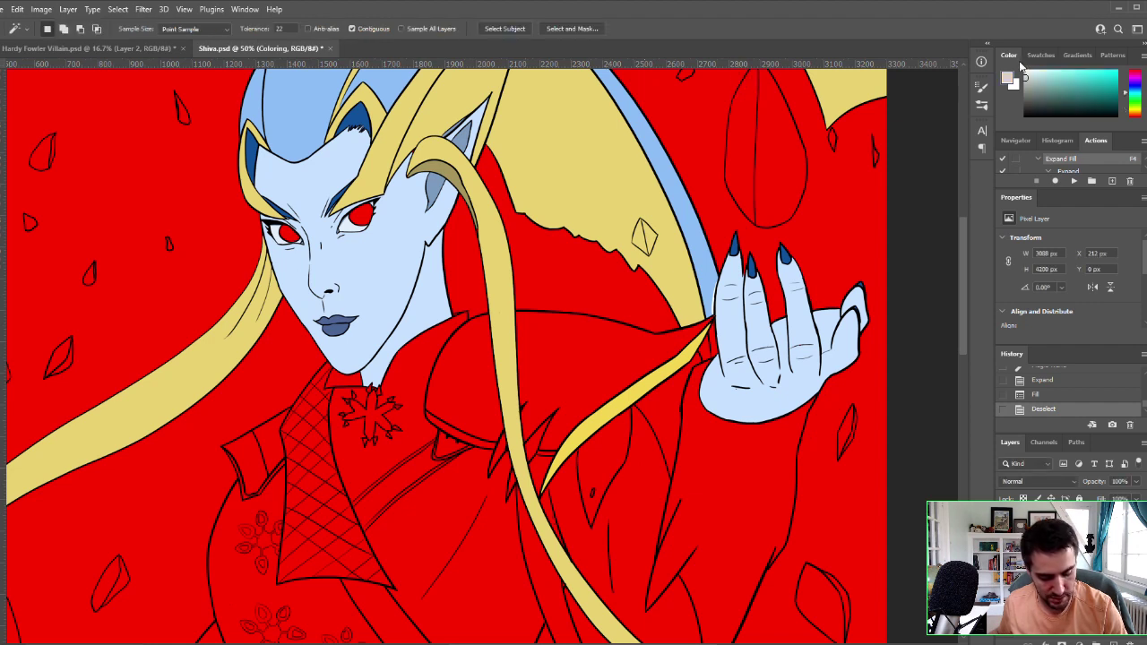
shift+click(640, 393)
key(F4)
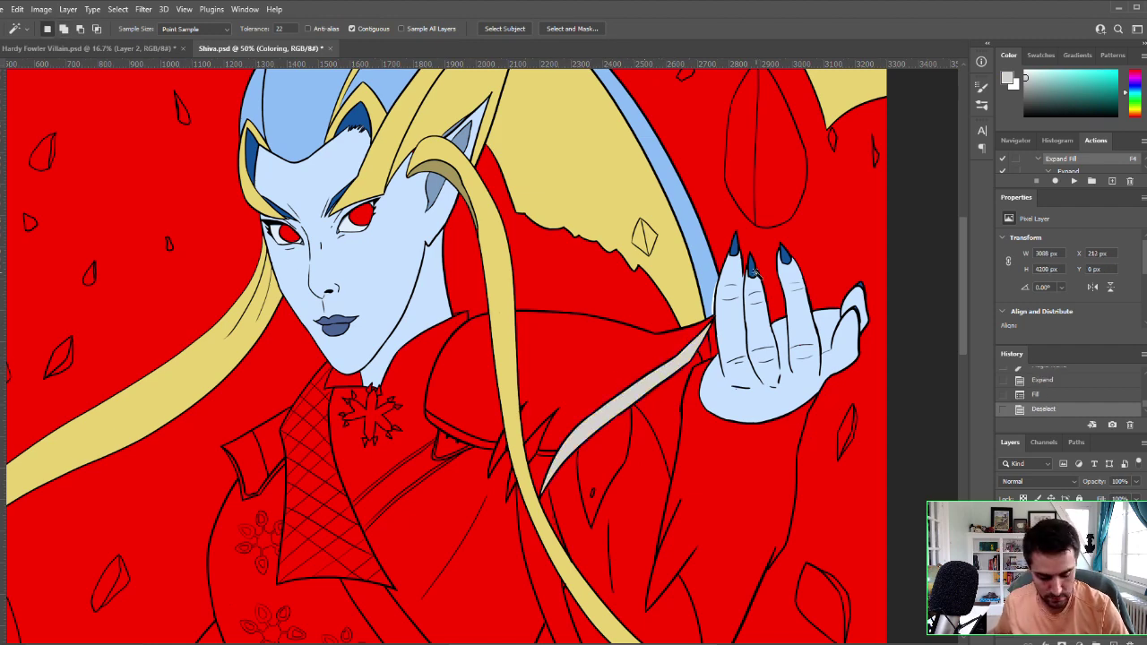
Step: Select the three red spike areas around the long blonde strand at the shoulder and fill them with the same light grey
key(z)
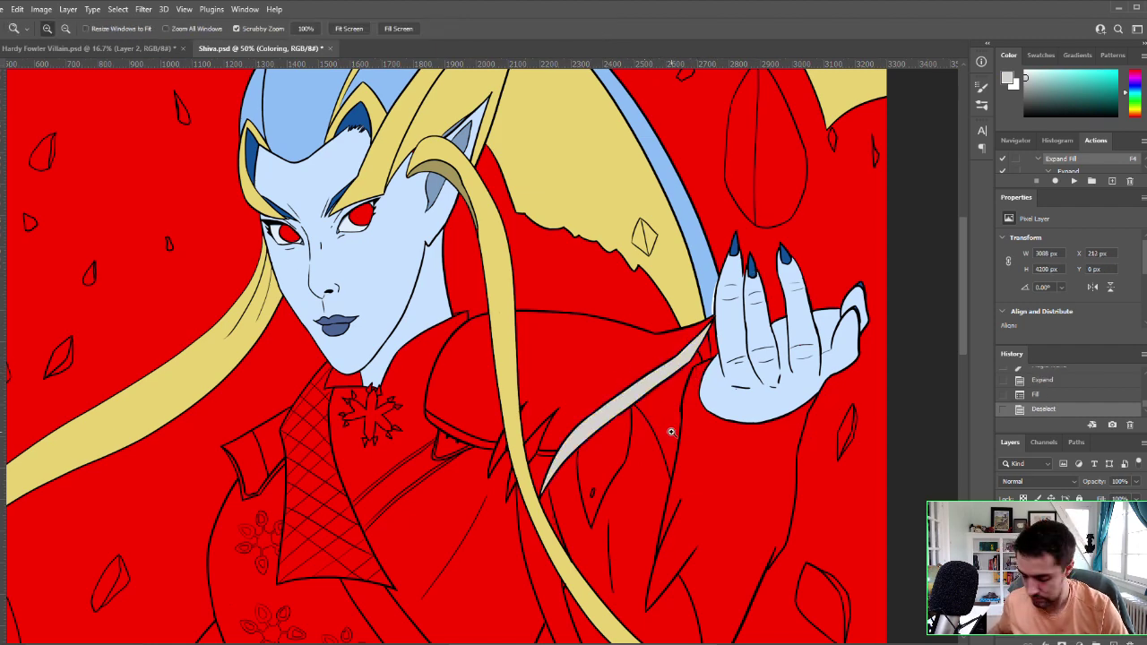
click(670, 430)
key(w)
drag(624, 436, 768, 340)
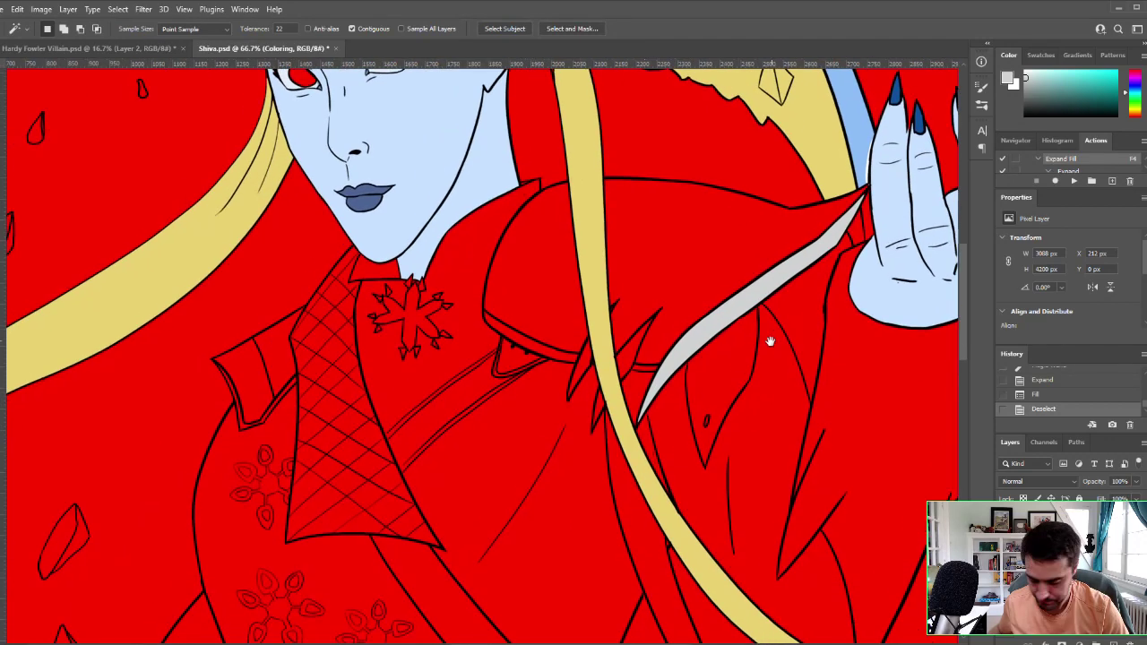
click(627, 358)
shift+click(584, 368)
shift+click(600, 407)
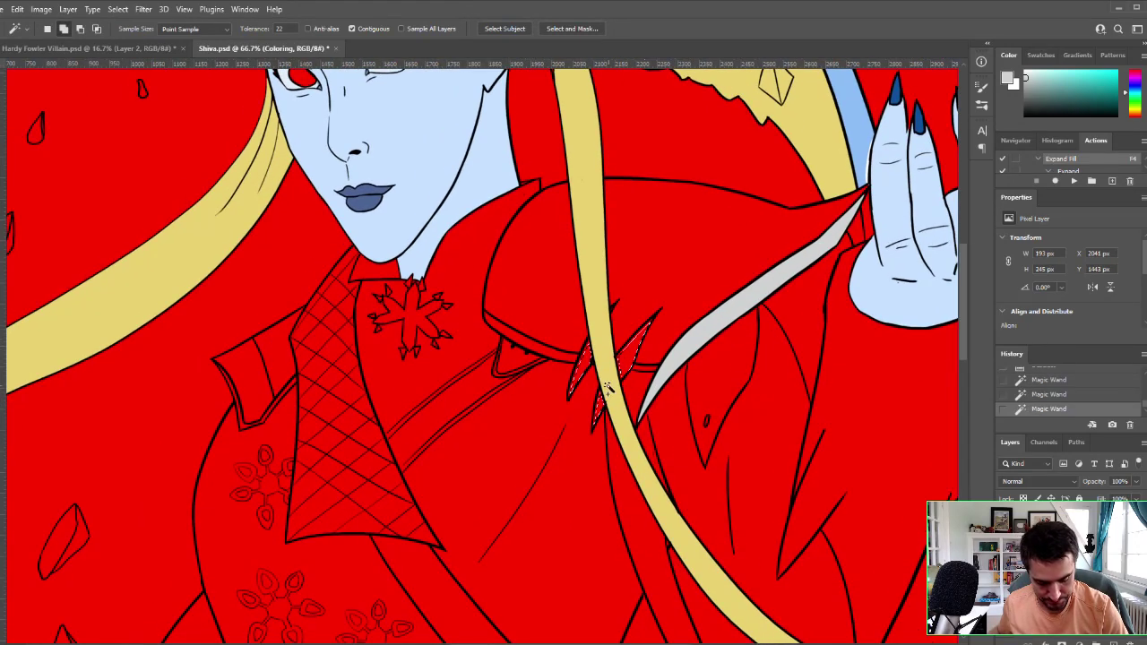
key(F4)
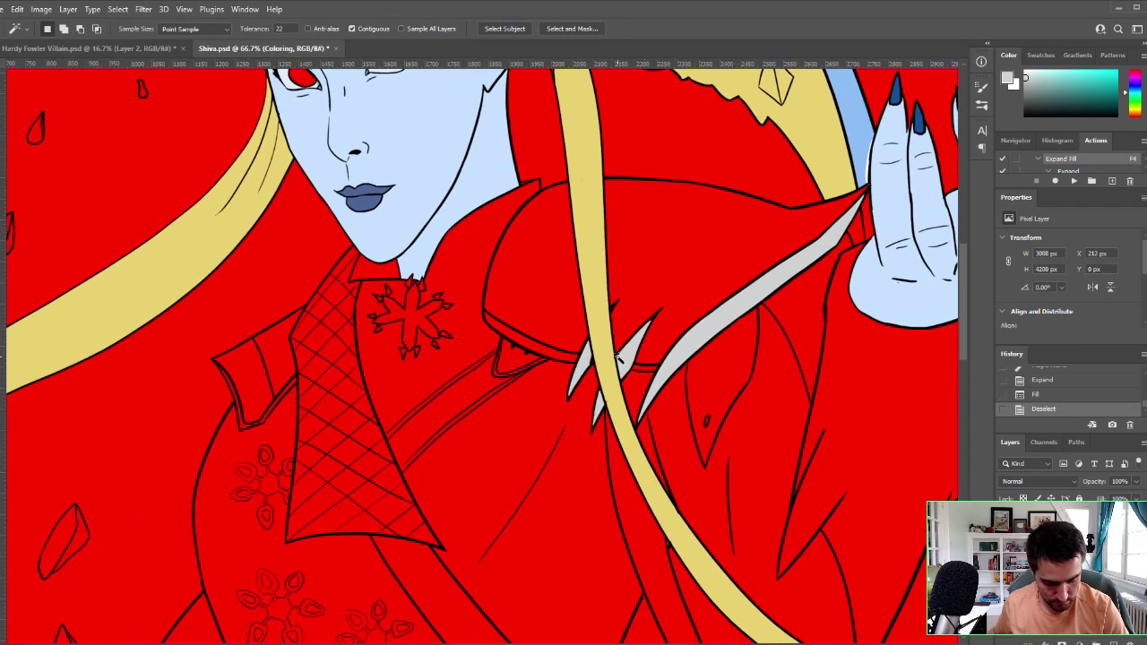
Step: Brush the light grey into the narrow tip of the upper shoulder spike
key(b)
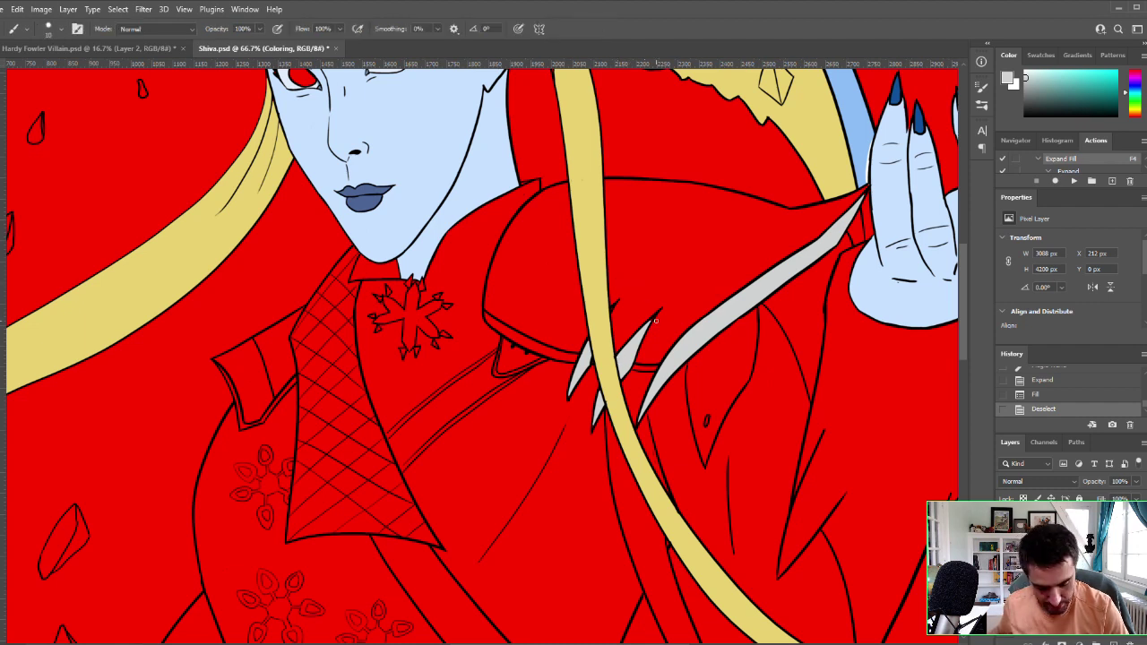
drag(646, 324, 656, 315)
drag(648, 323, 656, 315)
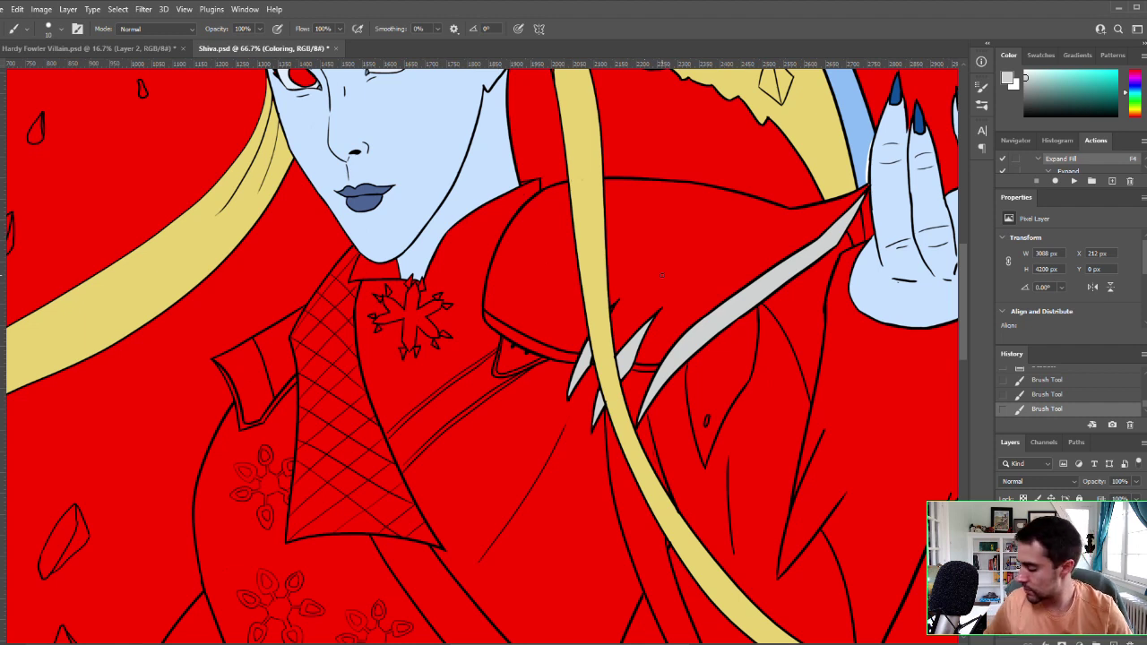
Step: Fill the thin red band along the shoulder piece's lower edge, on both sides of the spikes, with the light grey
key(w)
click(558, 342)
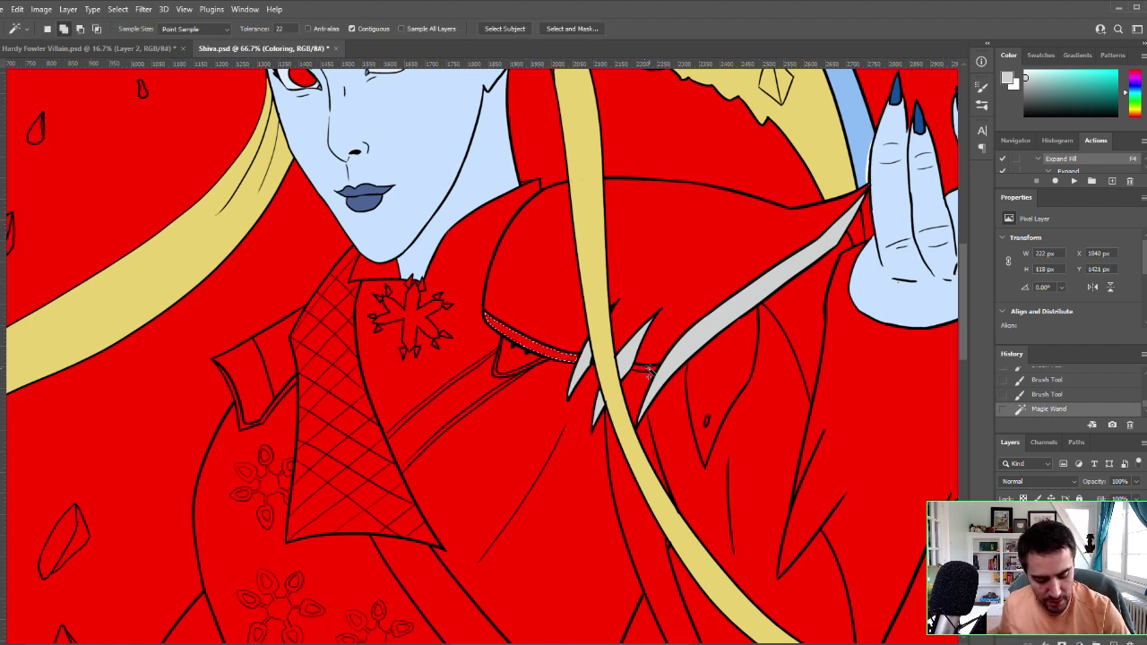
key(F4)
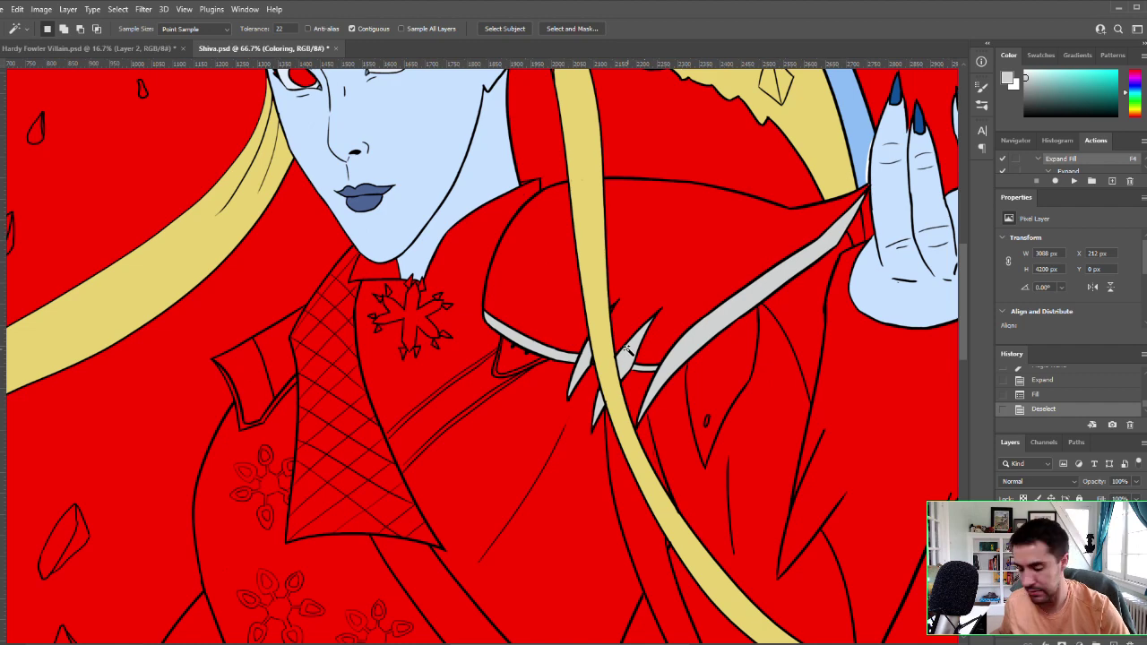
key(z)
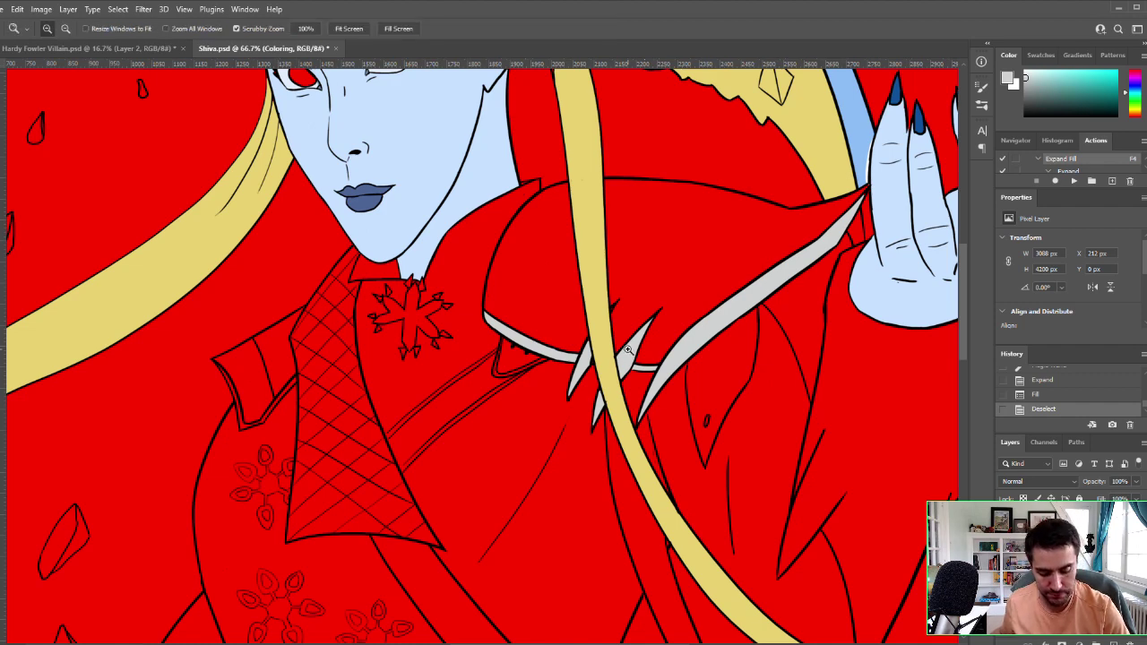
alt+click(798, 326)
alt+click(798, 326)
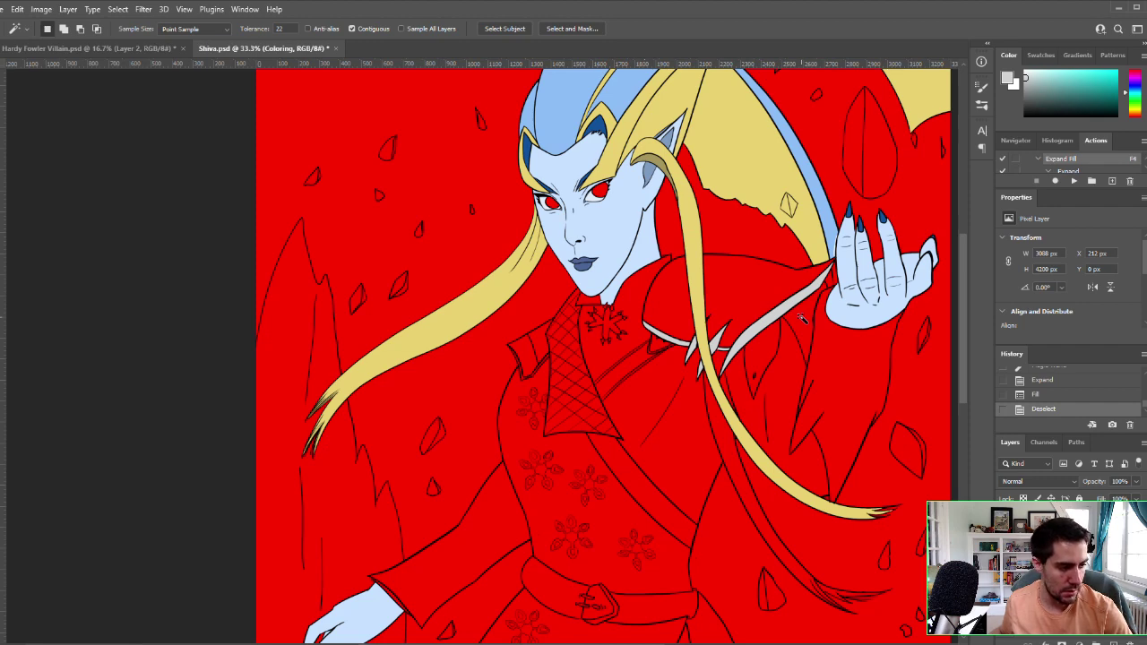
Step: Choose a dark maroon as the painting color for the cross-hatched panel below the chin
key(ctrl+space)
ctrl+click(721, 389)
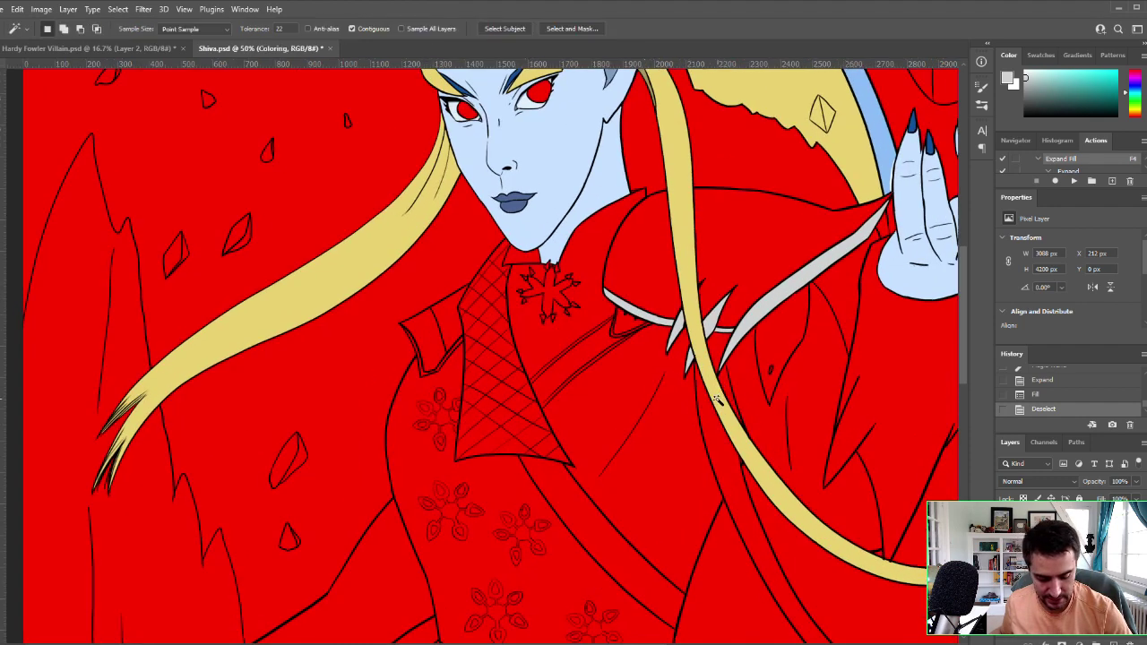
key(i)
key(i)
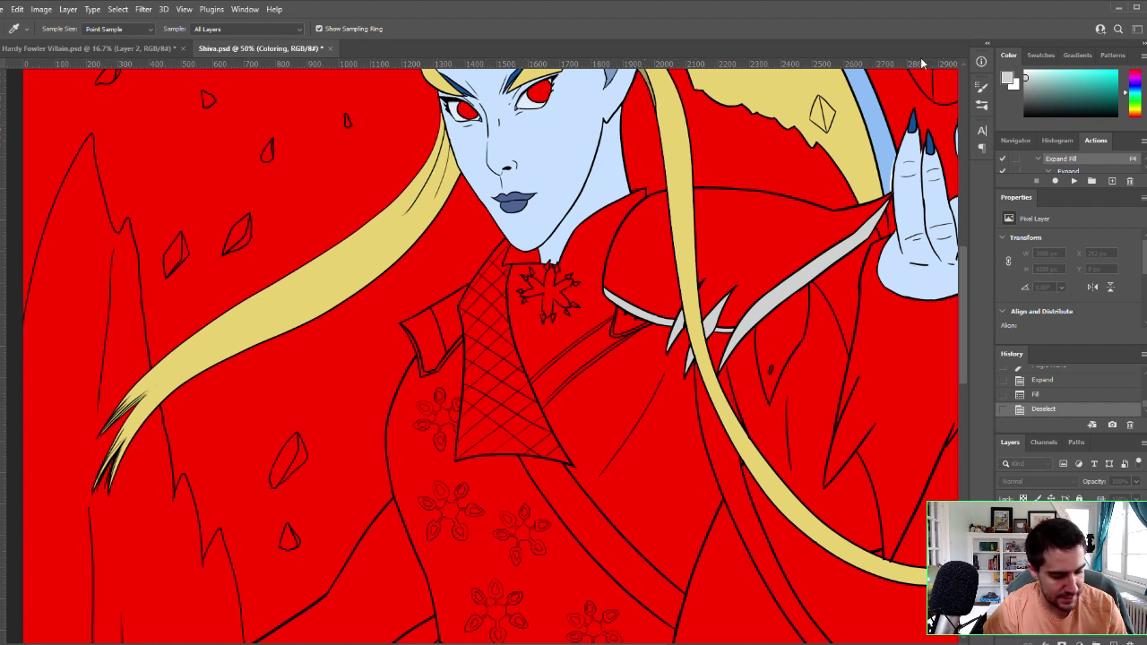
click(1029, 55)
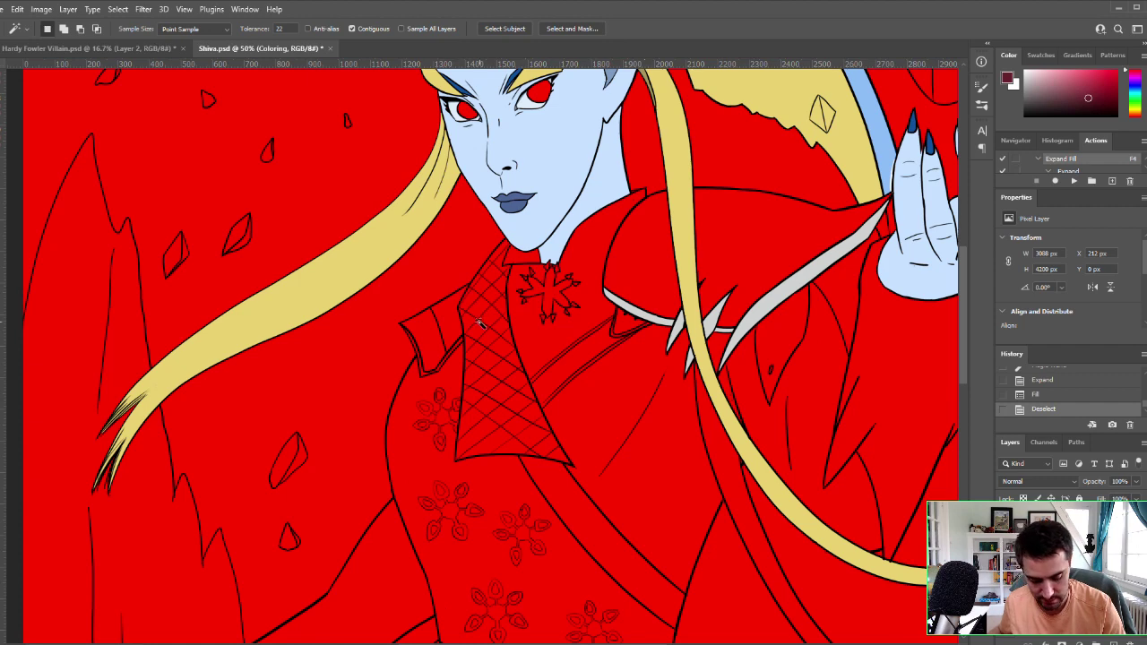
shift+click(493, 313)
key(ctrl+d)
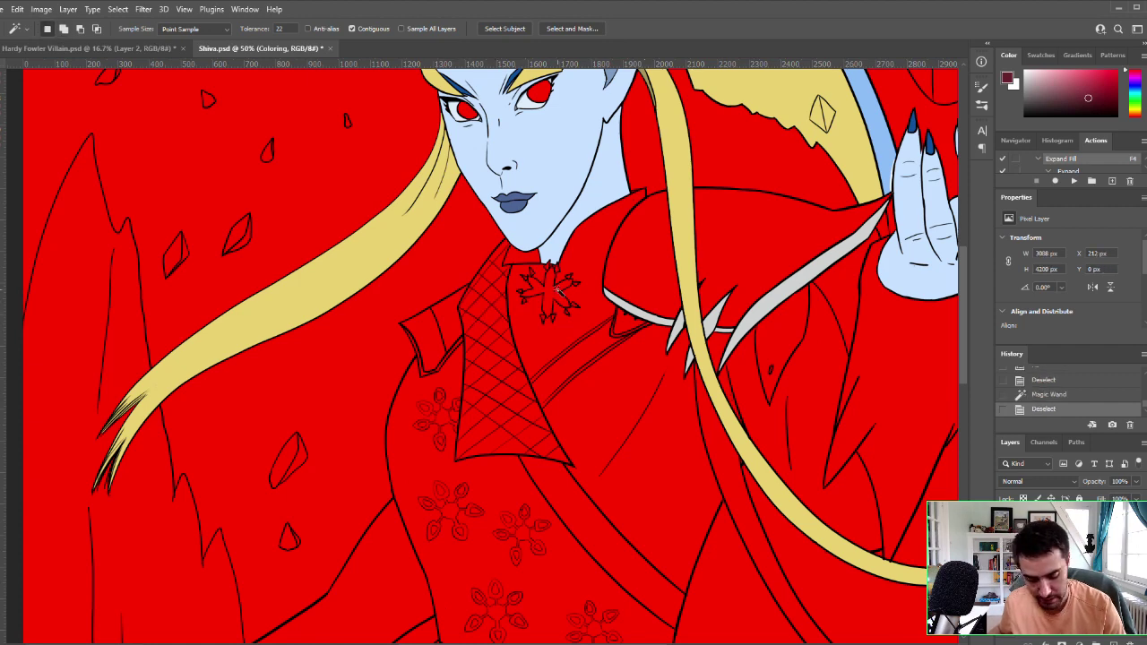
Step: Brush the dark maroon along the outer edge and narrow upper end of the cross-hatched panel
scroll(526, 334, up, 1)
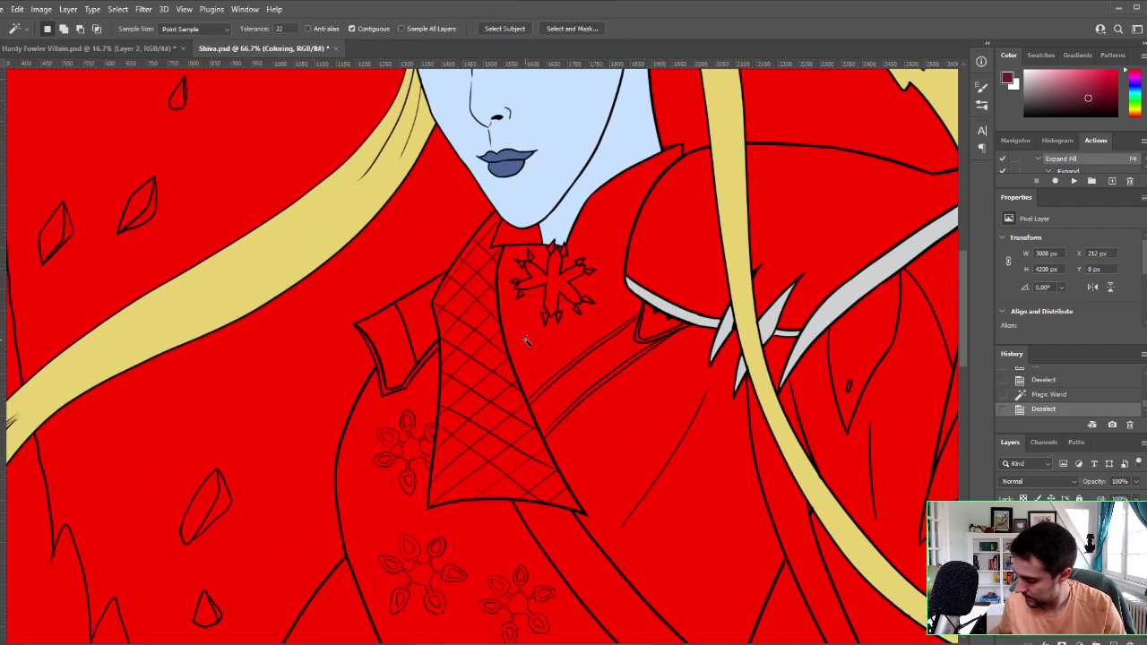
key(b)
scroll(538, 331, up, 1)
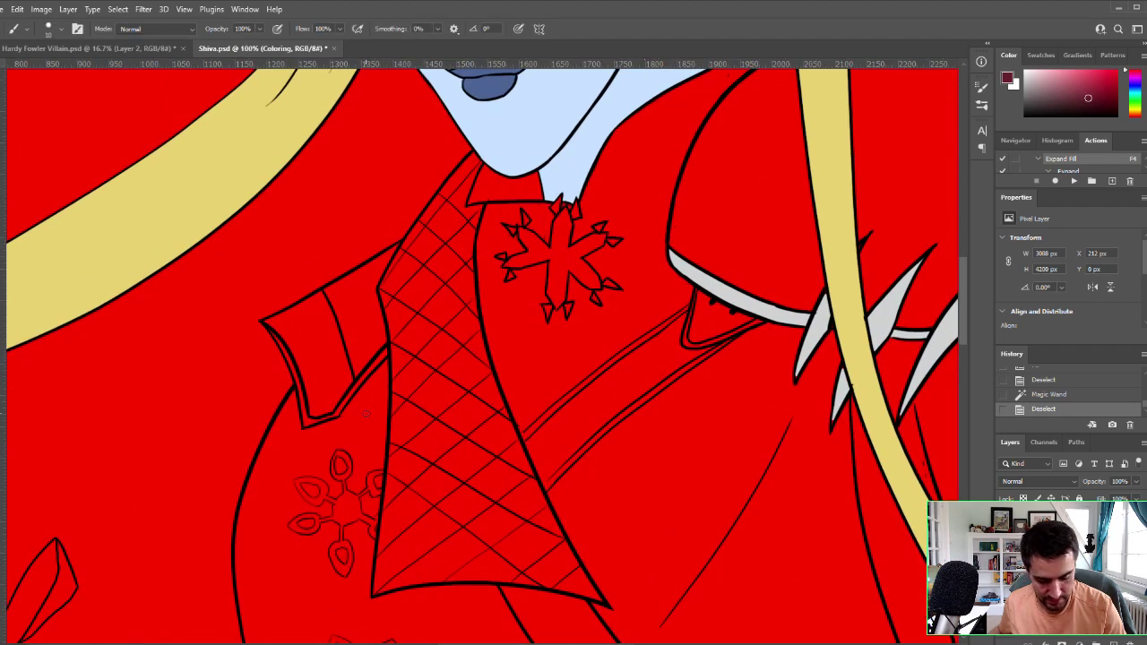
mouse_move(446, 188)
mouse_down()
mouse_move(438, 200)
mouse_move(467, 160)
mouse_move(398, 261)
mouse_up()
key(ctrl+z)
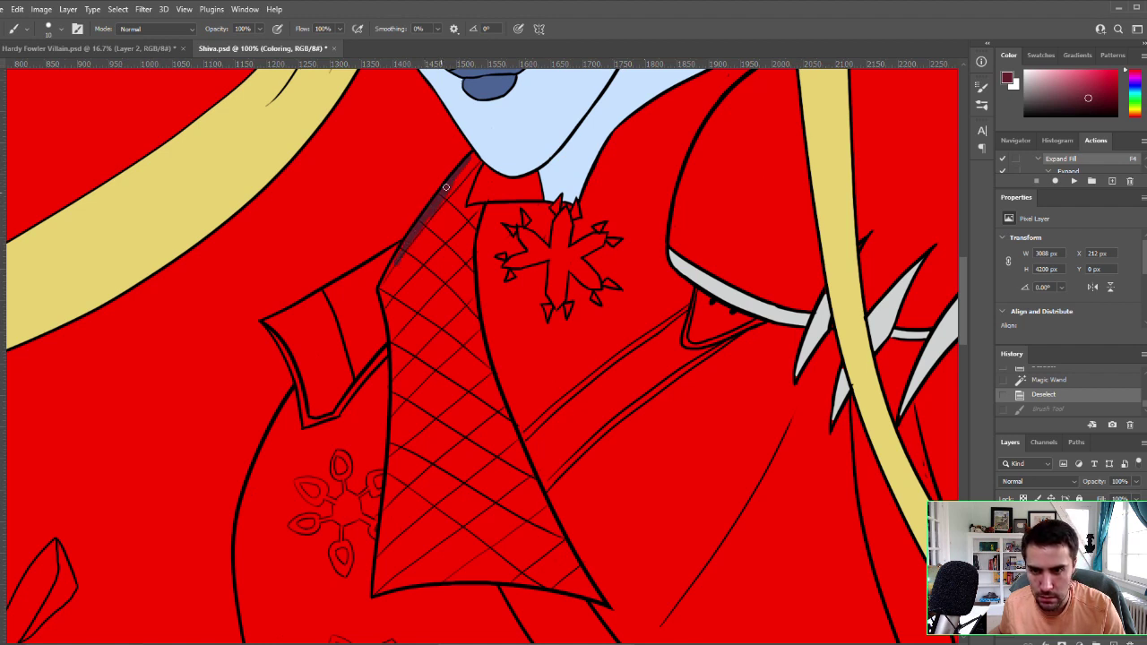
drag(446, 187, 434, 207)
mouse_move(402, 261)
mouse_down()
mouse_move(412, 236)
mouse_move(383, 292)
mouse_move(401, 256)
mouse_up()
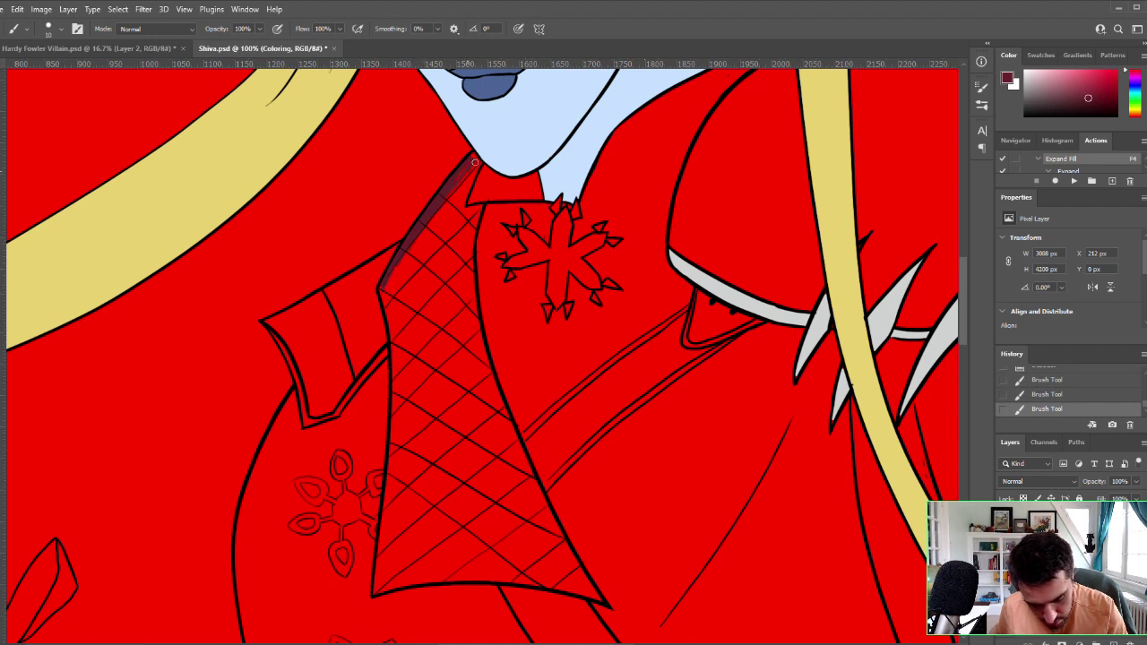
mouse_move(471, 156)
mouse_down()
mouse_move(445, 200)
mouse_move(479, 162)
mouse_move(463, 212)
mouse_move(468, 180)
mouse_move(419, 287)
mouse_move(416, 235)
mouse_move(388, 293)
mouse_up()
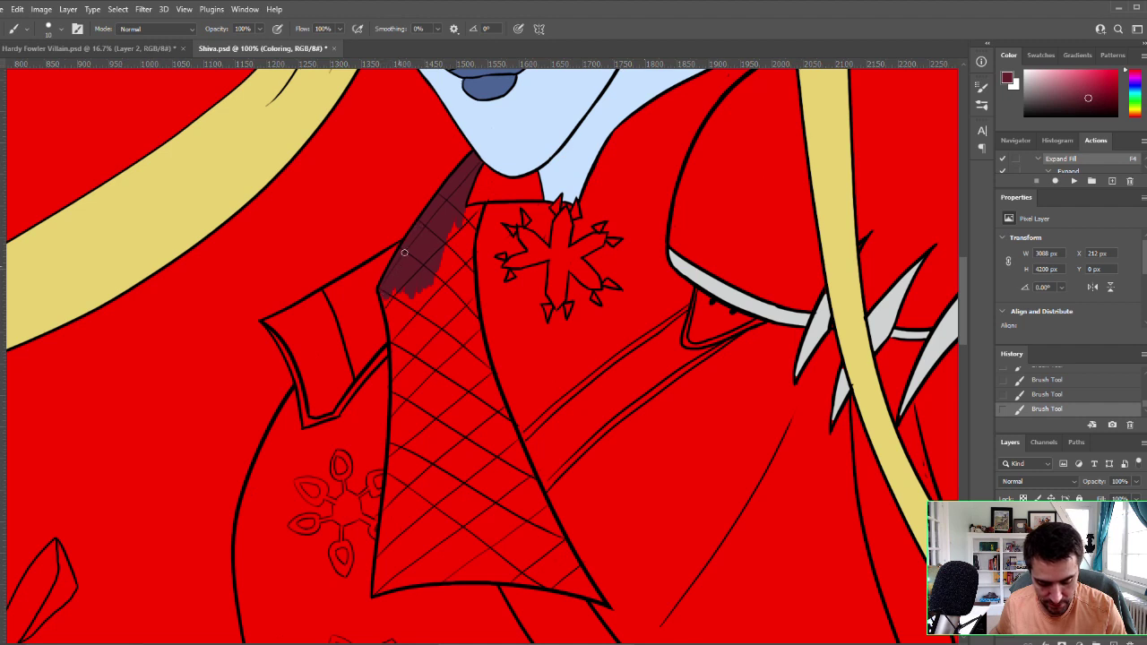
Step: Extend the maroon across the upper half of the cross-hatched panel, out to both of its side outlines
mouse_move(448, 226)
mouse_down()
mouse_move(455, 262)
mouse_move(473, 231)
mouse_move(464, 267)
mouse_up()
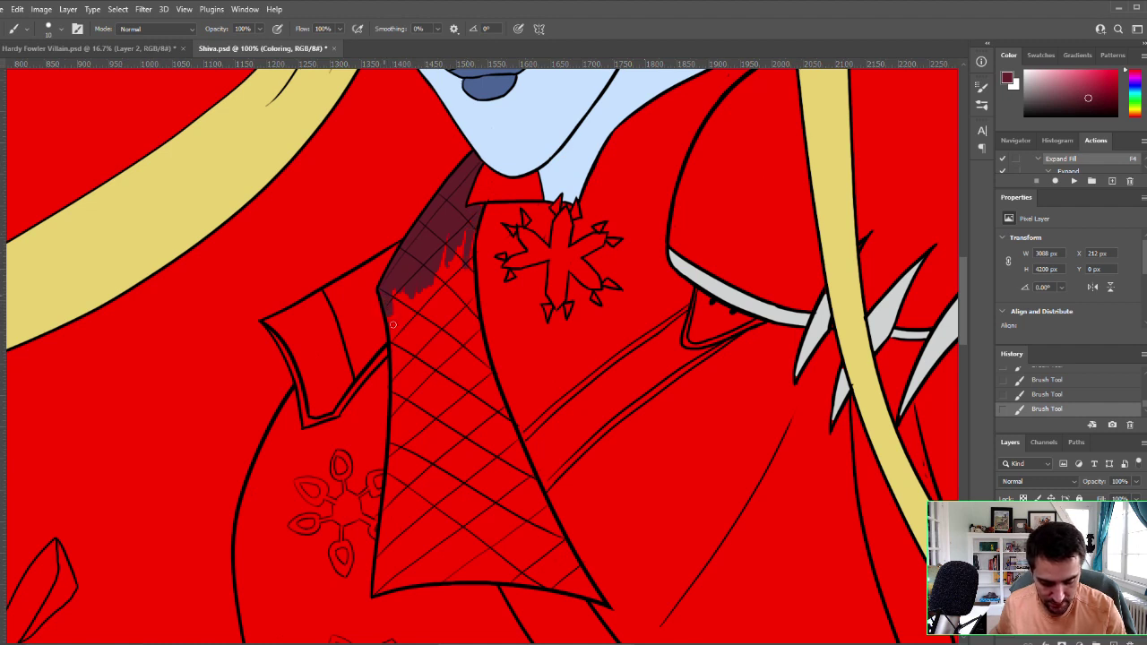
mouse_move(392, 324)
mouse_down()
mouse_move(396, 287)
mouse_move(428, 358)
mouse_move(432, 279)
mouse_move(447, 250)
mouse_move(441, 391)
mouse_move(446, 333)
mouse_move(456, 421)
mouse_move(456, 339)
mouse_up()
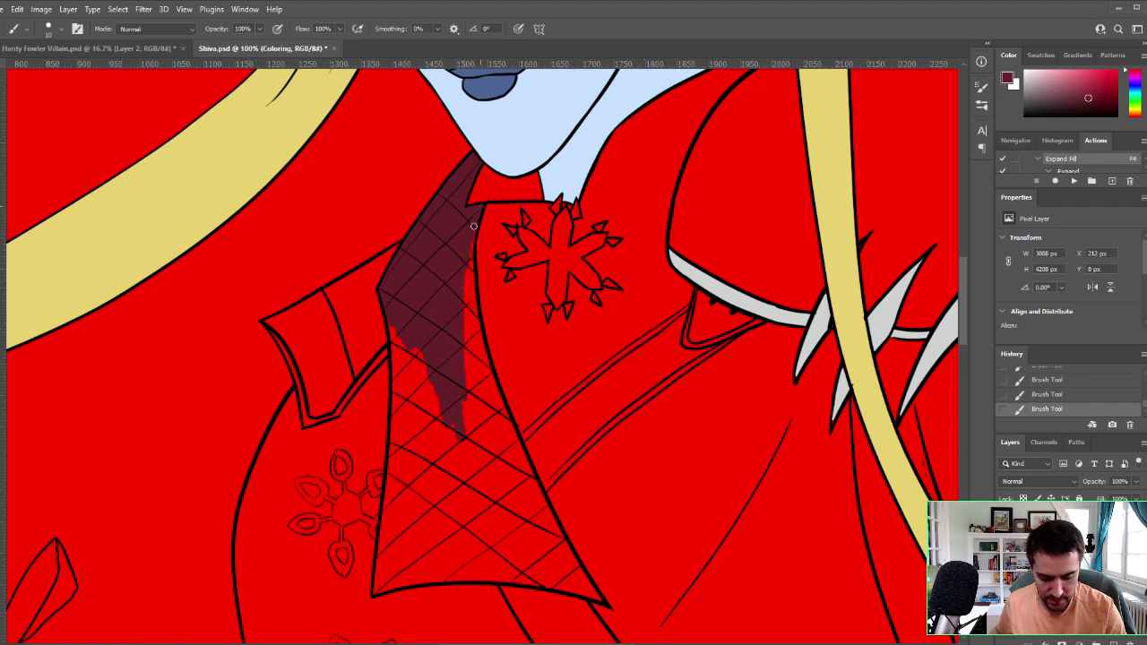
drag(466, 266, 470, 252)
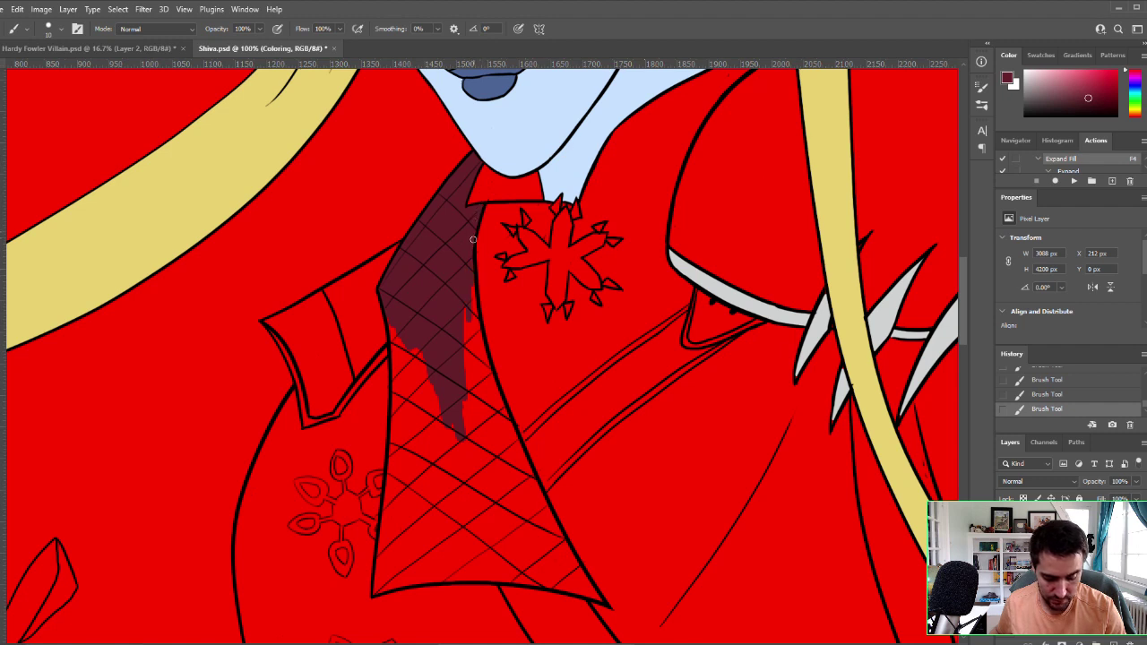
drag(469, 315, 470, 348)
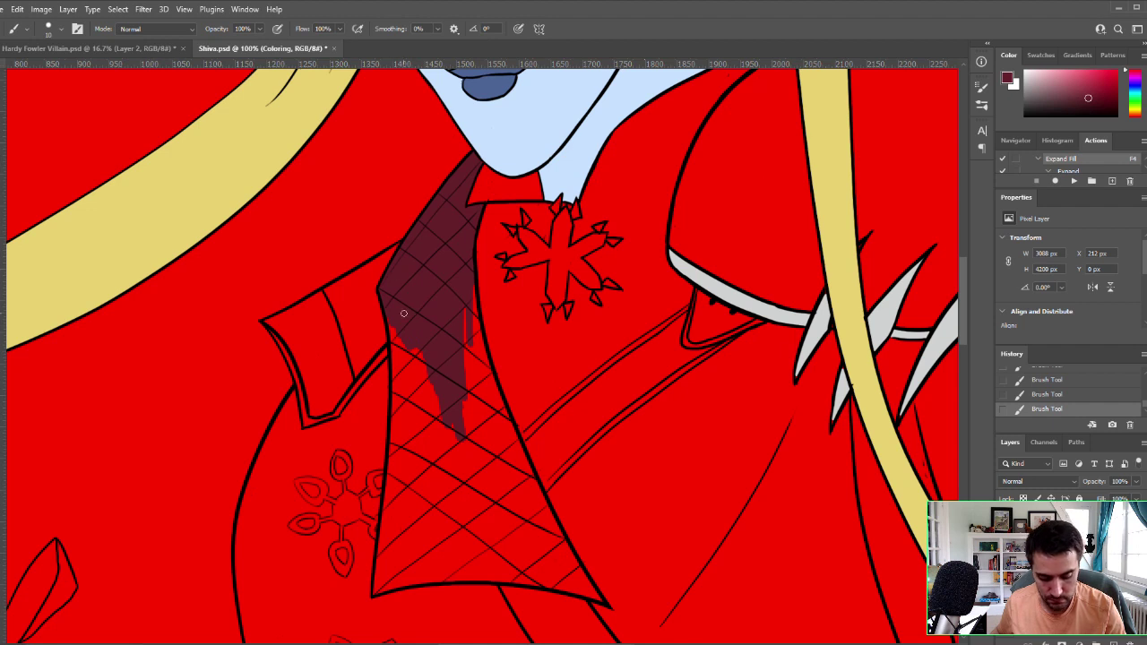
mouse_move(391, 311)
mouse_down()
mouse_move(394, 366)
mouse_move(438, 400)
mouse_move(444, 501)
mouse_up()
Step: Enlarge the brush and paint the middle and most of the lower part of the cross-hatched panel maroon
key(bracketright)
key(bracketright)
key(bracketright)
mouse_move(436, 359)
mouse_down()
mouse_move(435, 398)
mouse_move(426, 347)
mouse_move(421, 372)
mouse_move(397, 318)
mouse_move(402, 401)
mouse_move(395, 333)
mouse_up()
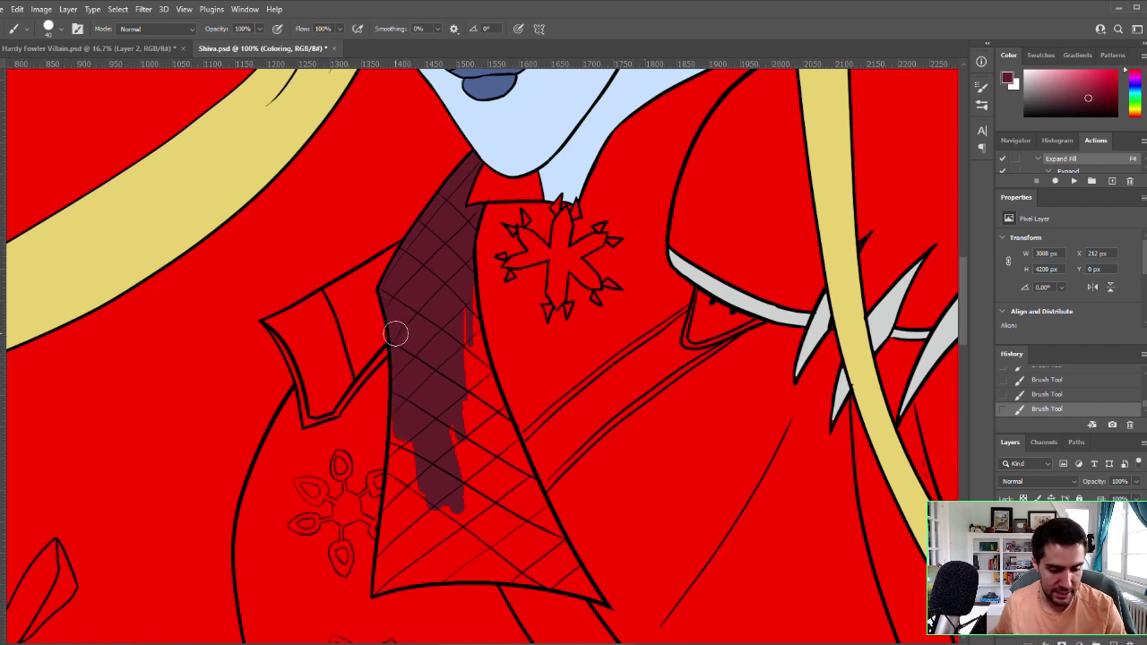
mouse_move(415, 294)
mouse_down()
mouse_move(464, 475)
mouse_move(474, 437)
mouse_move(461, 295)
mouse_move(475, 359)
mouse_move(469, 286)
mouse_move(486, 406)
mouse_move(466, 315)
mouse_move(455, 371)
mouse_move(473, 401)
mouse_move(488, 405)
mouse_move(488, 393)
mouse_move(505, 430)
mouse_move(469, 328)
mouse_move(402, 492)
mouse_up()
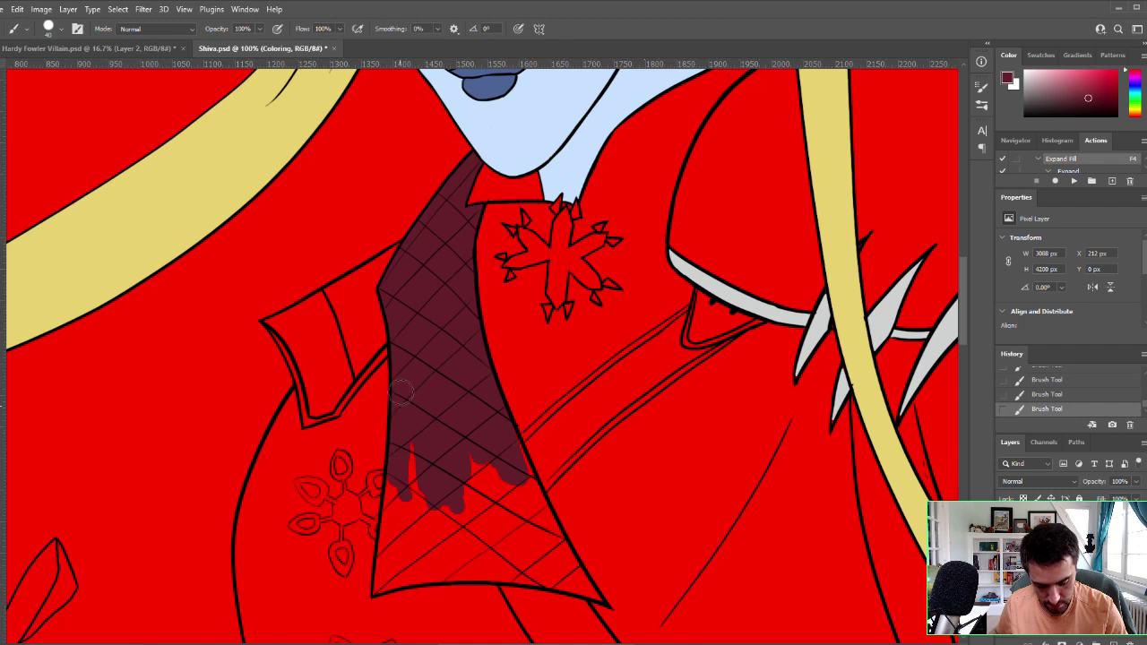
mouse_move(433, 511)
mouse_down()
mouse_move(462, 485)
mouse_move(498, 508)
mouse_move(463, 448)
mouse_move(507, 489)
mouse_move(502, 469)
mouse_move(536, 515)
mouse_move(503, 428)
mouse_move(534, 507)
mouse_up()
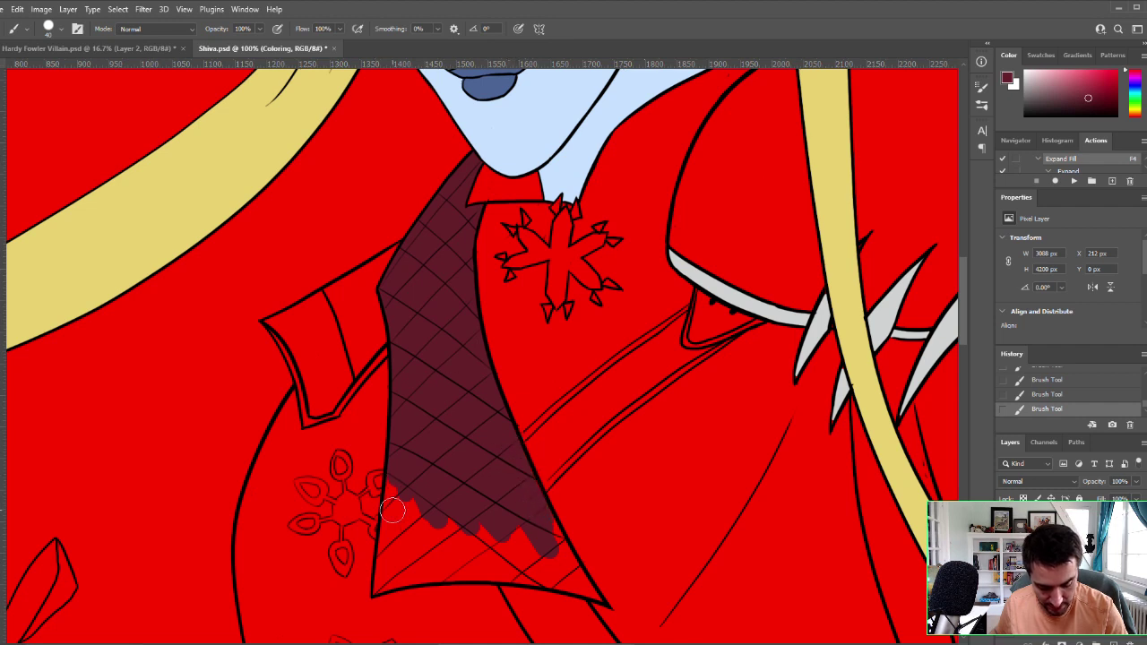
mouse_move(392, 510)
mouse_down()
mouse_move(397, 529)
mouse_move(400, 451)
mouse_move(384, 563)
mouse_move(403, 460)
mouse_move(404, 496)
mouse_move(540, 540)
mouse_move(505, 547)
mouse_move(528, 543)
mouse_move(568, 573)
mouse_move(525, 481)
mouse_up()
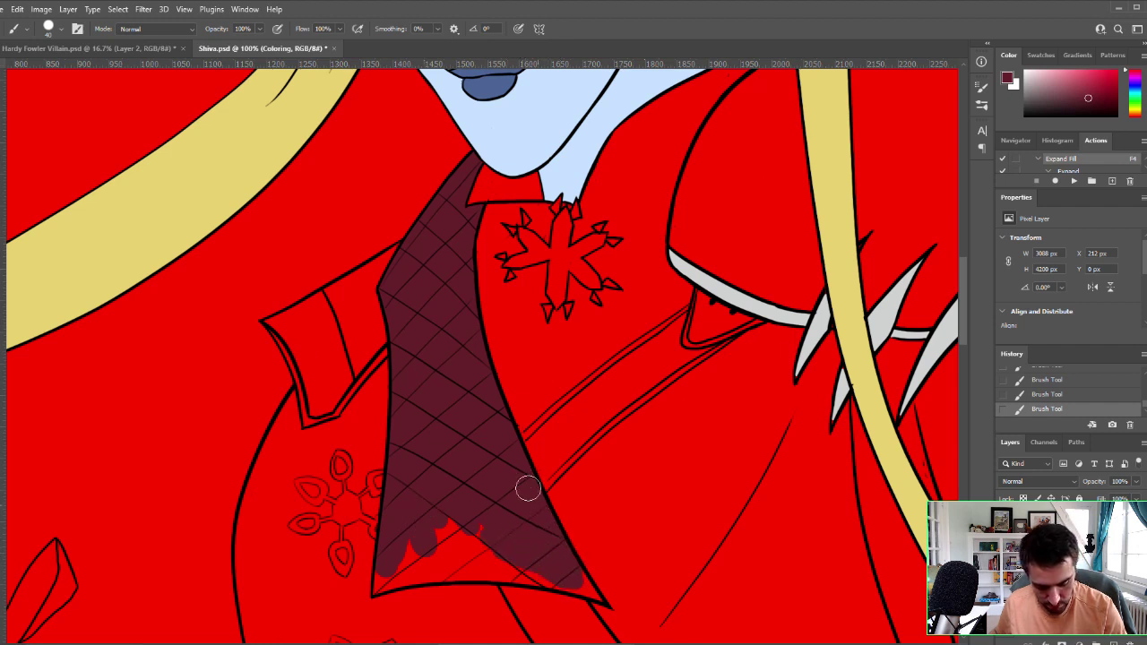
mouse_move(445, 541)
mouse_down()
mouse_move(439, 551)
mouse_move(474, 510)
mouse_move(456, 522)
mouse_move(438, 511)
mouse_move(423, 543)
mouse_move(425, 487)
mouse_move(469, 543)
mouse_move(504, 564)
mouse_move(535, 556)
mouse_up()
Step: Reduce the brush size and paint the remaining red along the panel's bottom edge and corners maroon
key([)
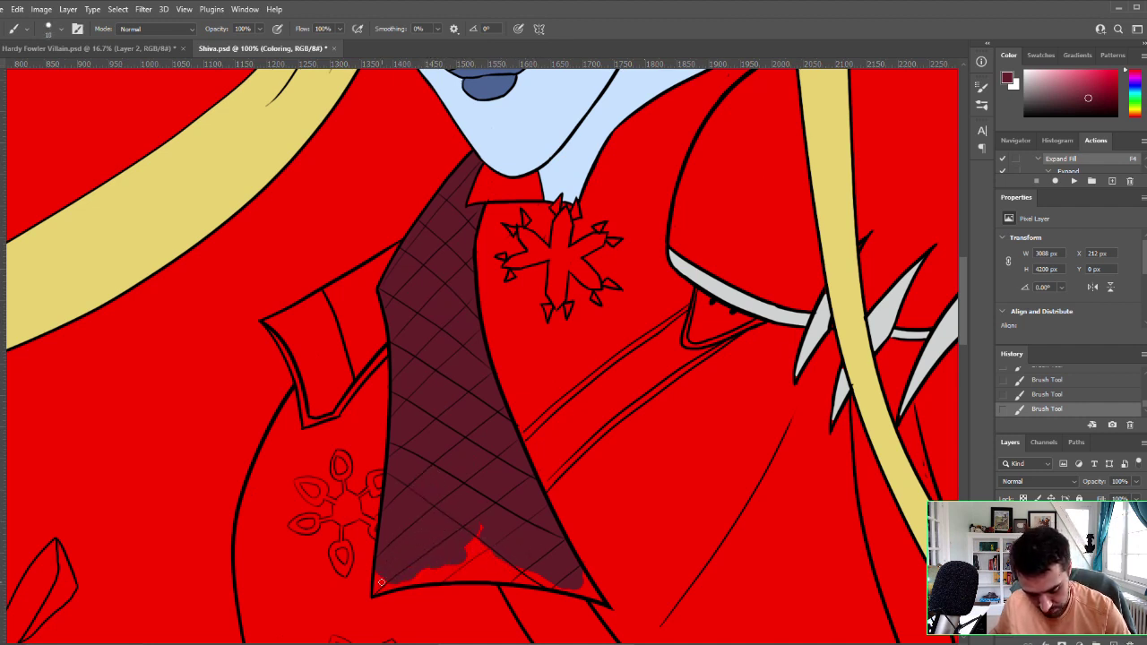
mouse_move(382, 582)
mouse_down()
mouse_move(409, 540)
mouse_move(431, 577)
mouse_move(411, 580)
mouse_move(441, 577)
mouse_move(425, 581)
mouse_move(502, 541)
mouse_move(458, 534)
mouse_move(461, 566)
mouse_move(436, 581)
mouse_move(435, 557)
mouse_move(451, 572)
mouse_move(440, 578)
mouse_move(472, 576)
mouse_move(455, 573)
mouse_move(484, 557)
mouse_move(461, 555)
mouse_move(455, 572)
mouse_move(465, 576)
mouse_move(444, 555)
mouse_move(447, 569)
mouse_move(453, 556)
mouse_move(492, 570)
mouse_move(478, 529)
mouse_up()
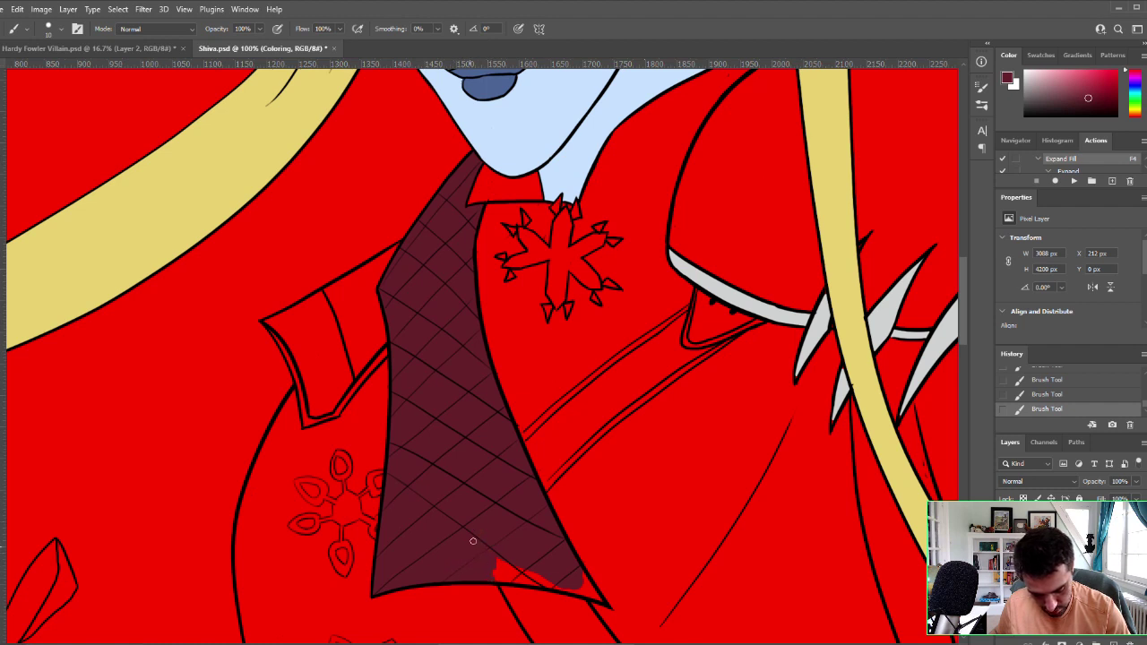
mouse_move(510, 580)
mouse_down()
mouse_move(468, 549)
mouse_move(479, 524)
mouse_move(492, 572)
mouse_move(539, 582)
mouse_up()
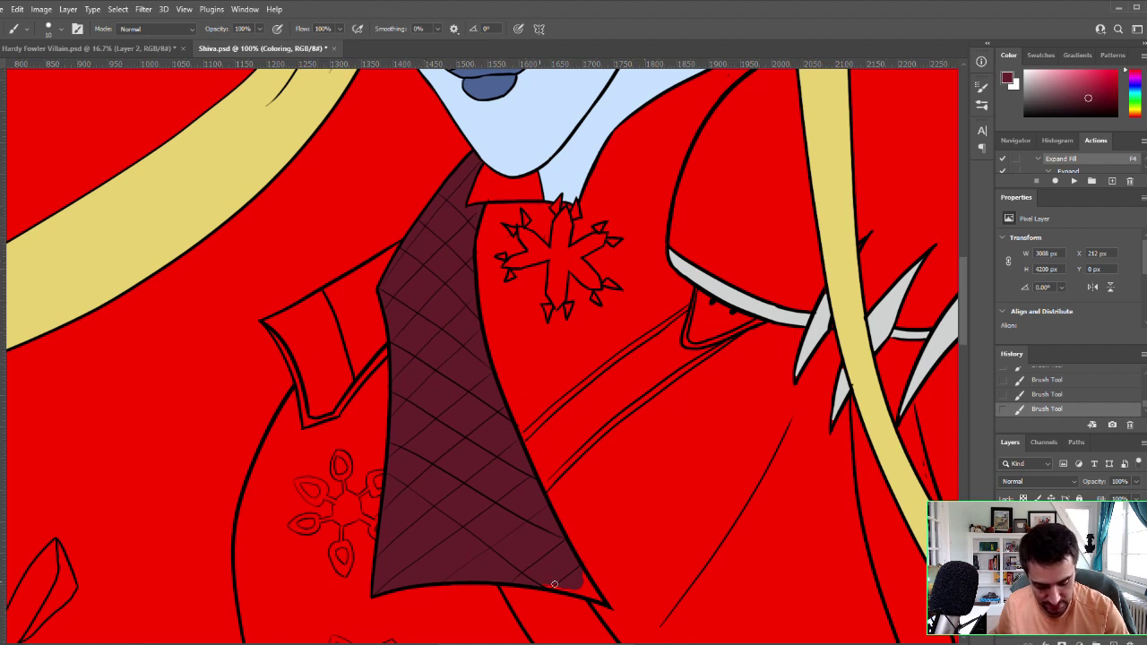
mouse_move(555, 584)
mouse_down()
mouse_move(589, 596)
mouse_move(581, 588)
mouse_up()
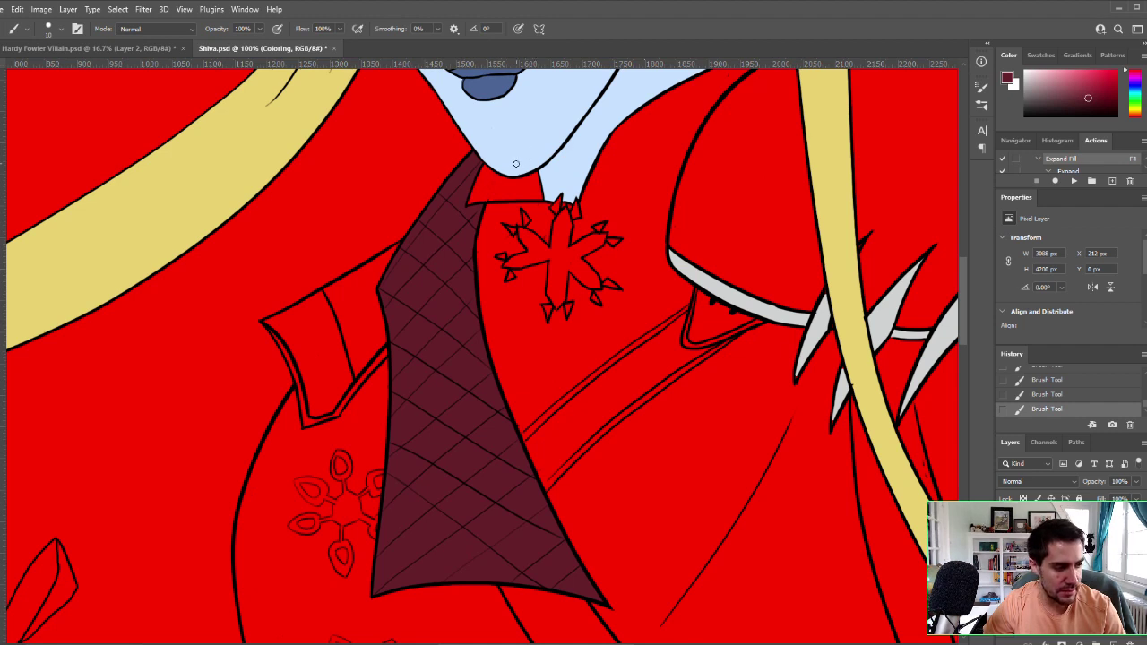
mouse_move(384, 244)
mouse_down()
mouse_move(323, 296)
mouse_move(392, 250)
mouse_move(365, 296)
mouse_move(399, 237)
mouse_up()
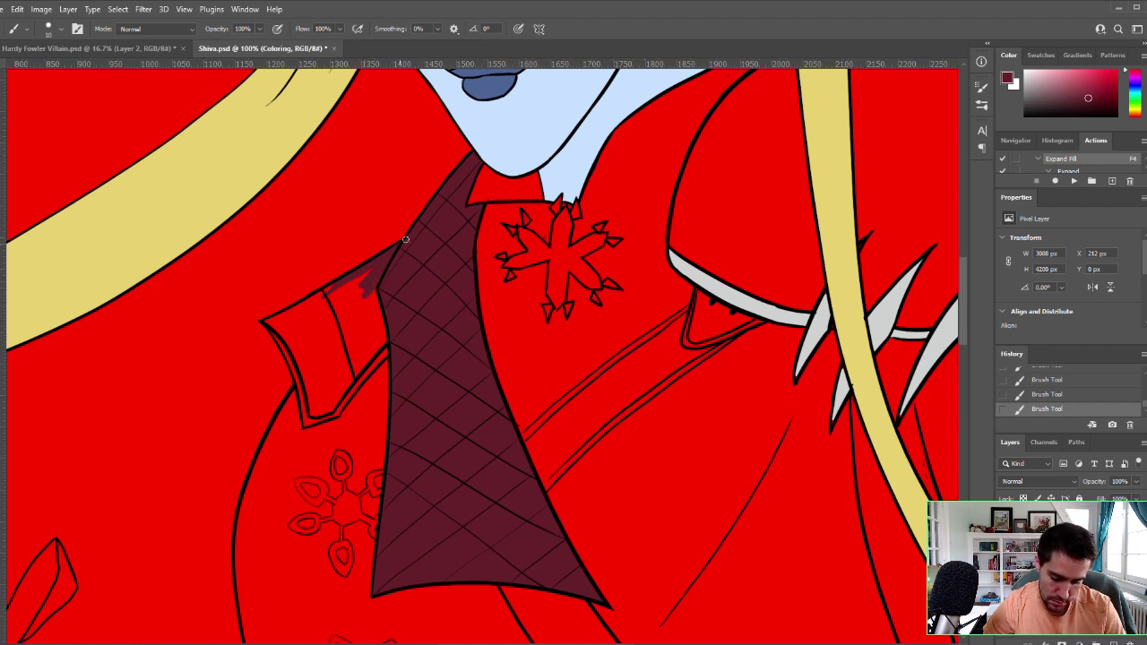
key(ctrl+z)
key(ctrl+z)
key(ctrl+z)
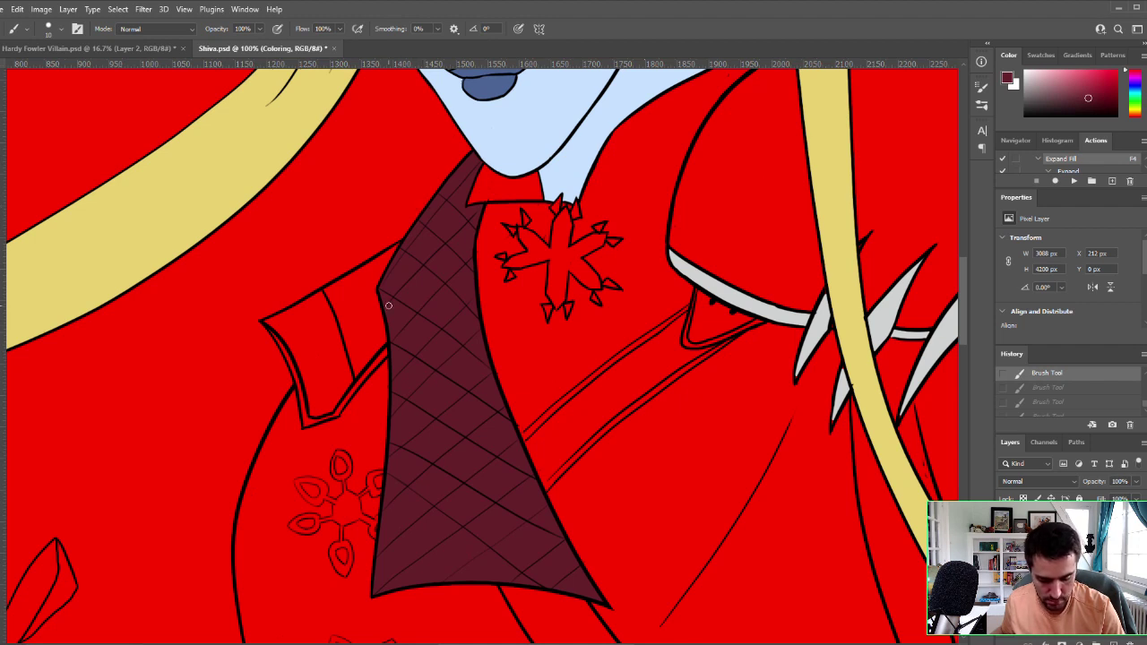
Step: Touch up the panel's edge beside the small collar flap and choose a slightly more purple maroon
drag(388, 306, 401, 249)
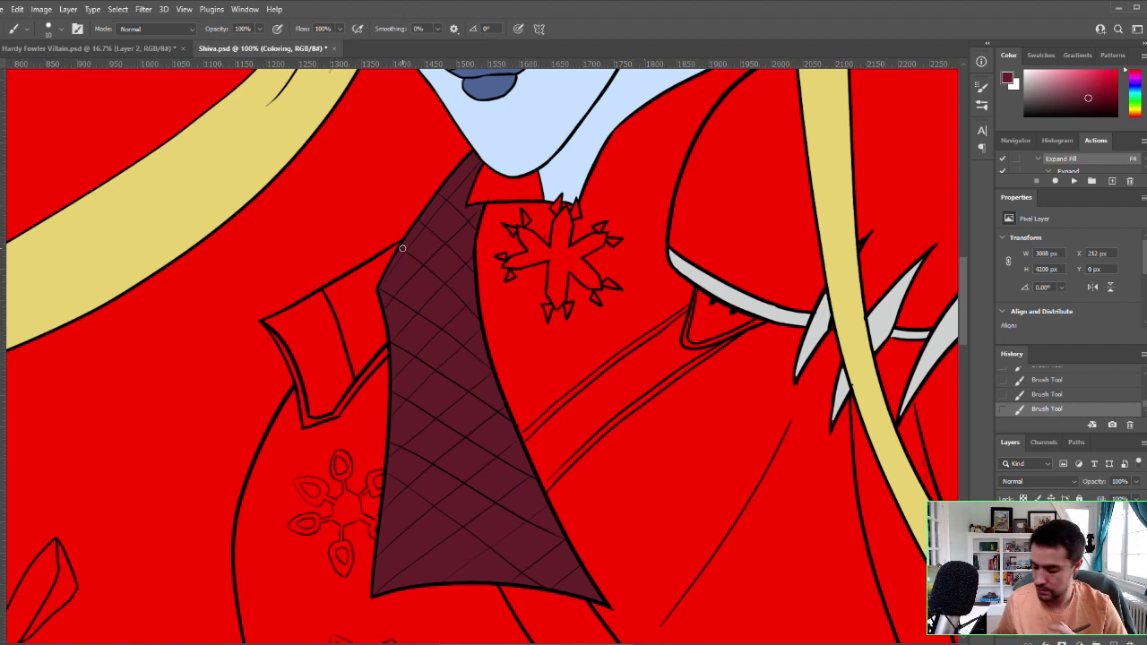
key(i)
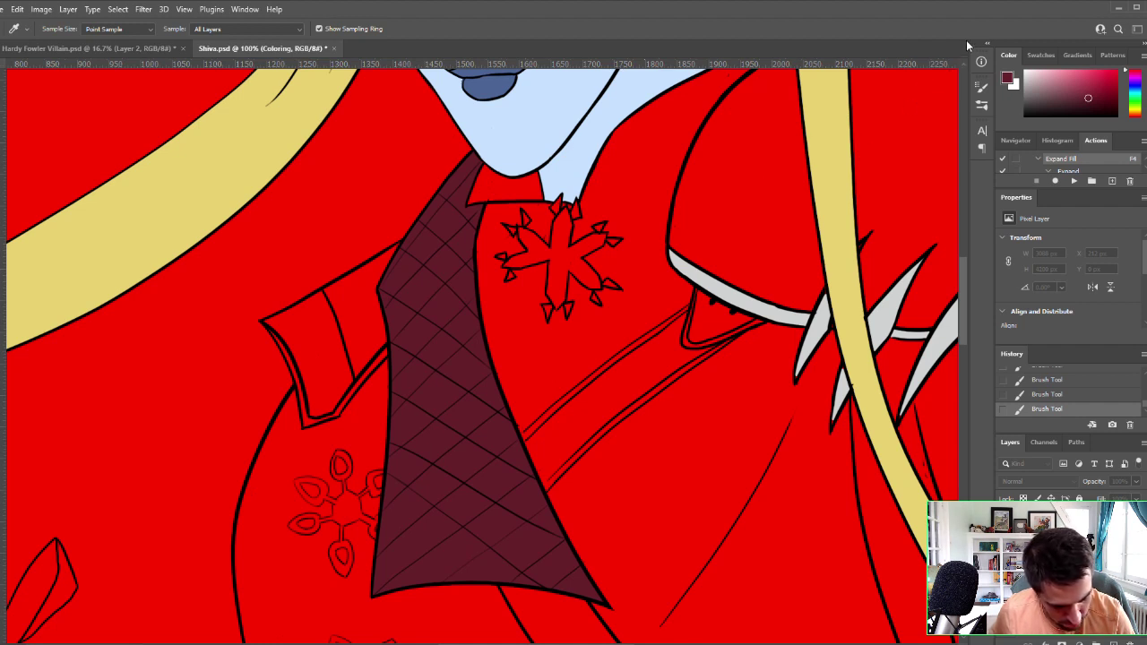
click(1034, 58)
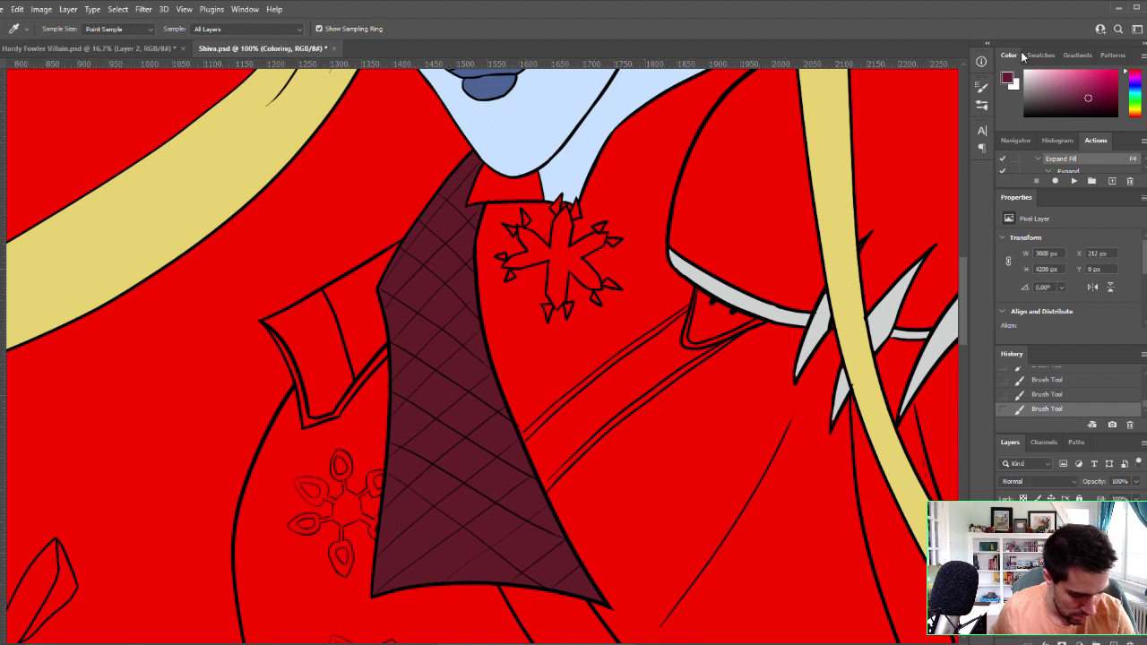
key(b)
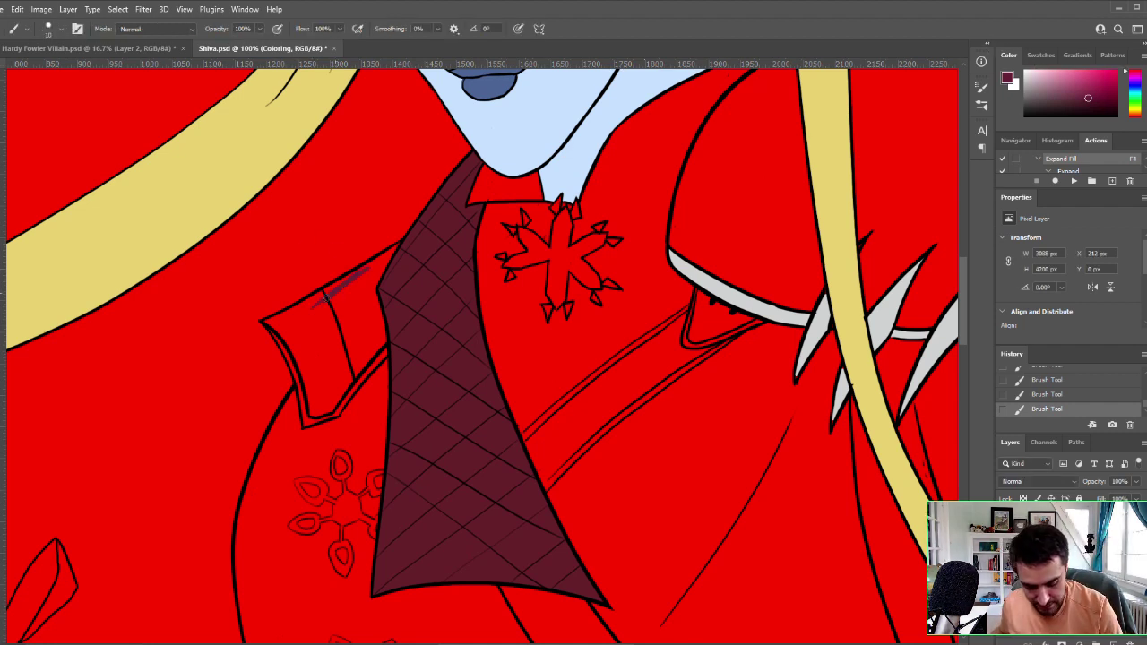
key(ctrl+z)
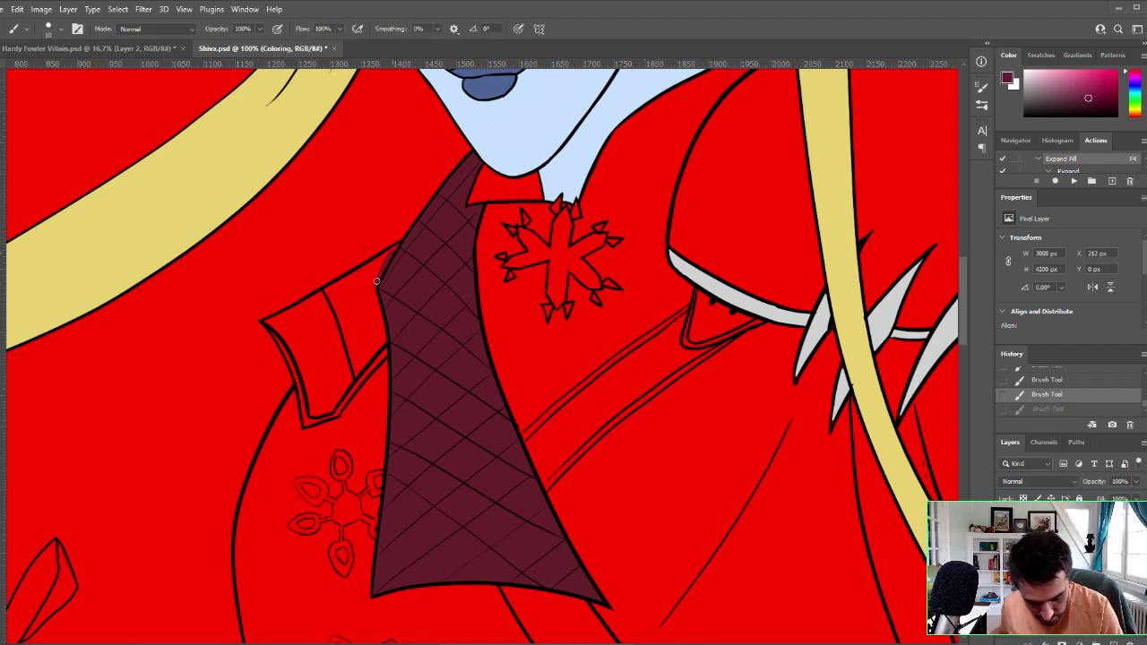
Step: Fill both sections of the small collar flap with the purple maroon and brush it into the flap's upper corner
key(w)
click(361, 323)
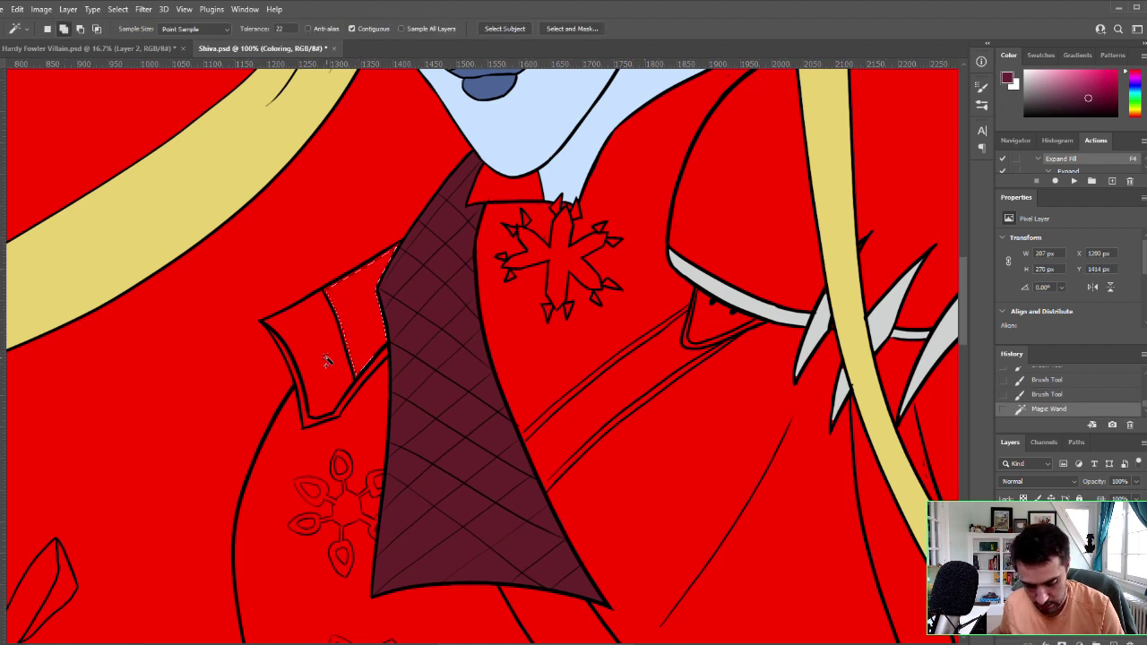
shift+click(329, 361)
key(F4)
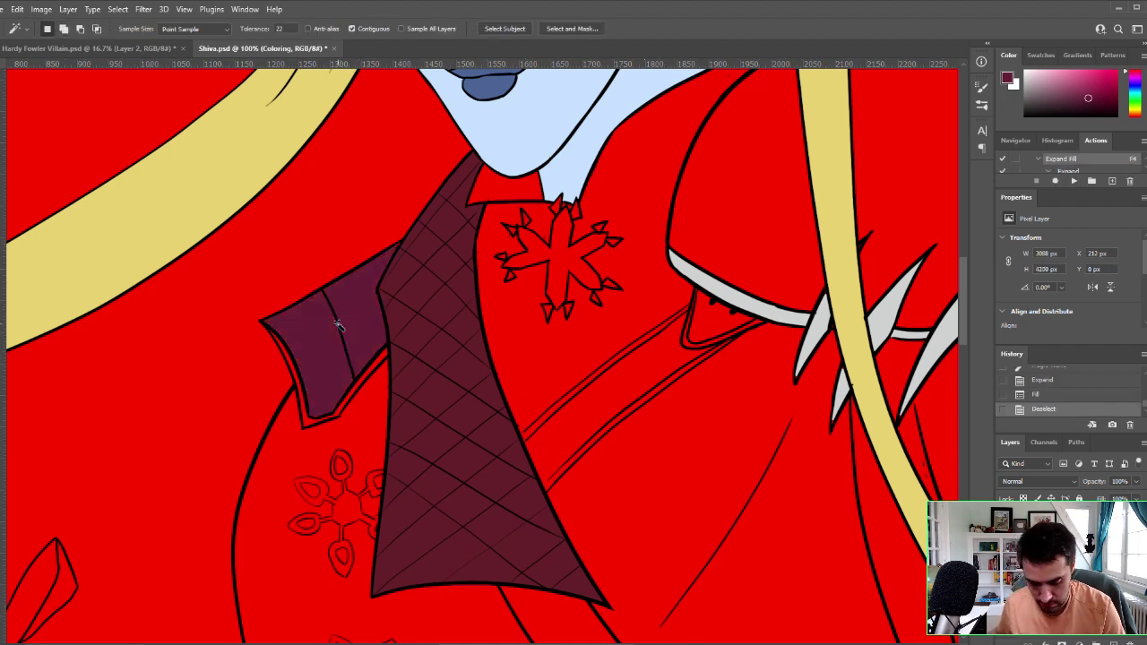
key(b)
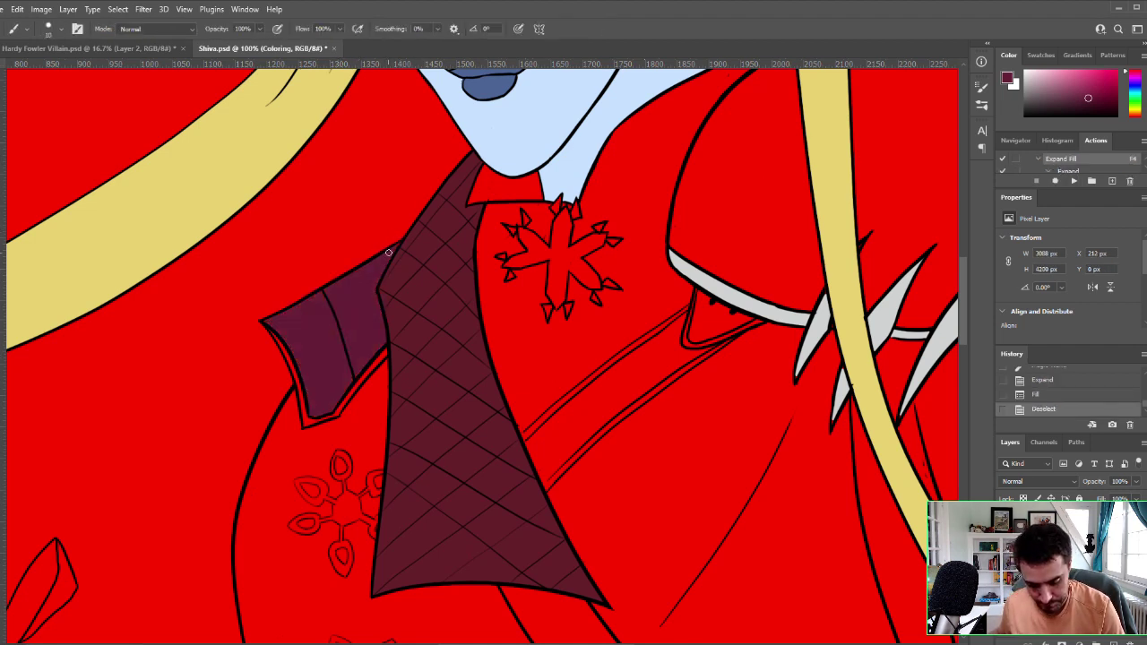
drag(395, 245, 432, 188)
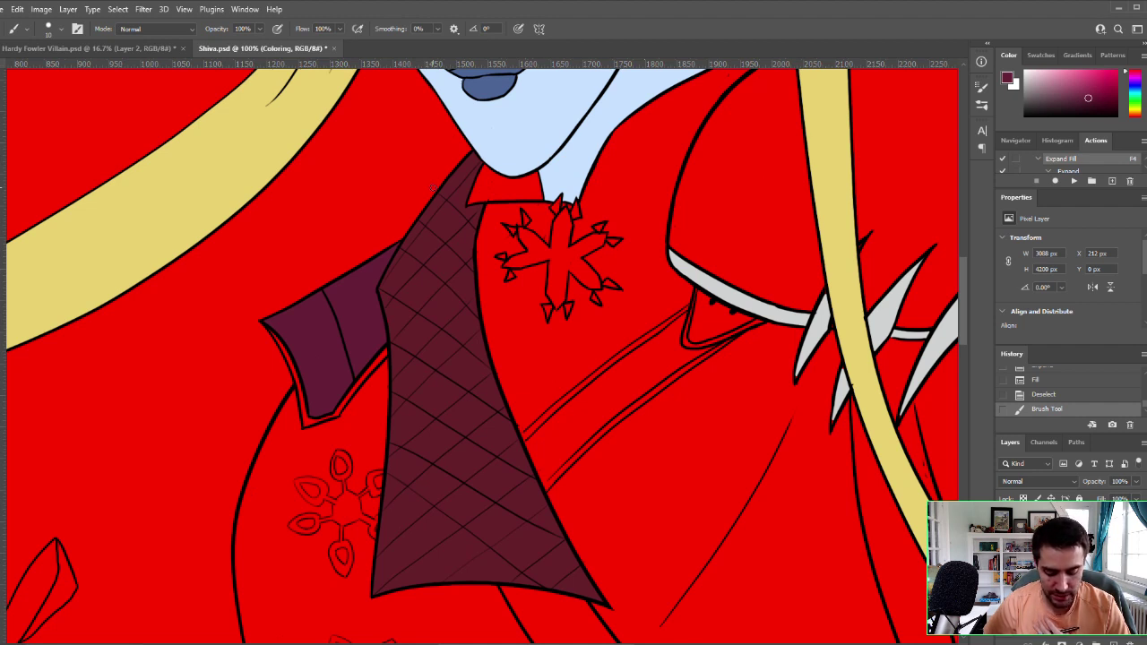
click(396, 247)
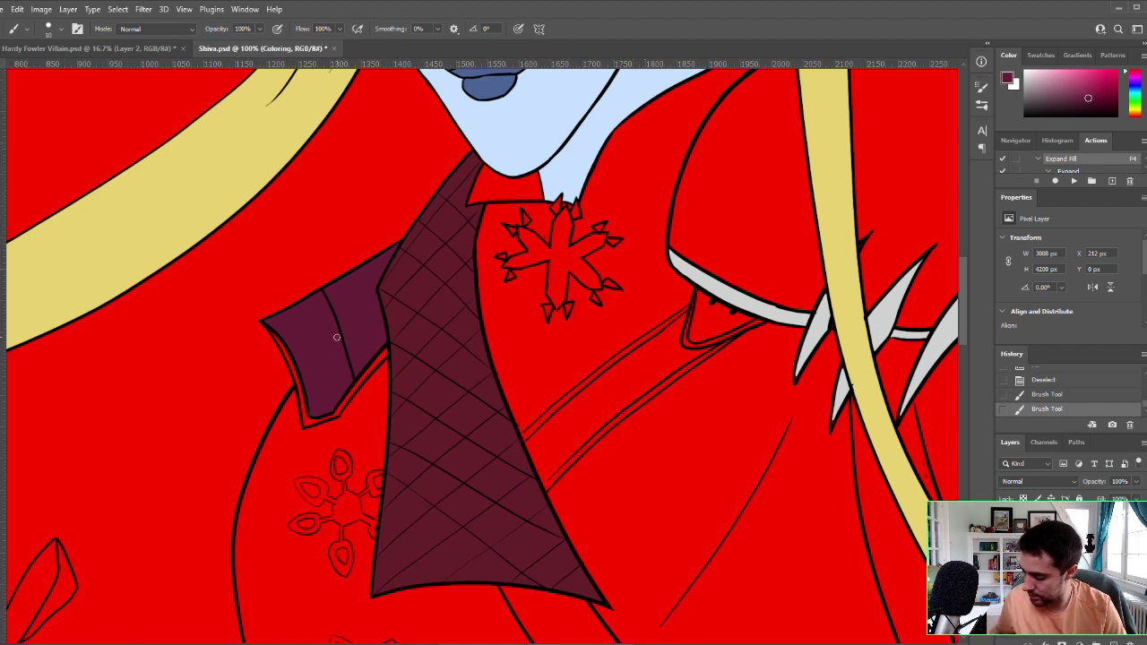
Step: Choose a darker, duller plum and brush it into the thin border along the collar flap's lower edge
key(i)
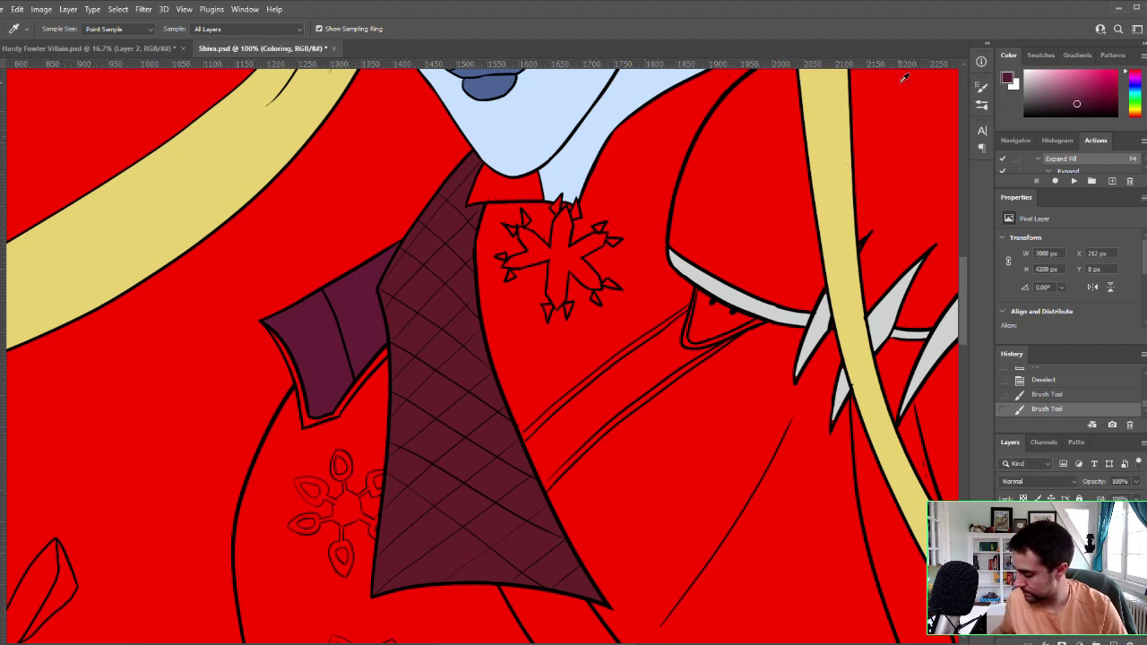
key(b)
drag(353, 388, 375, 362)
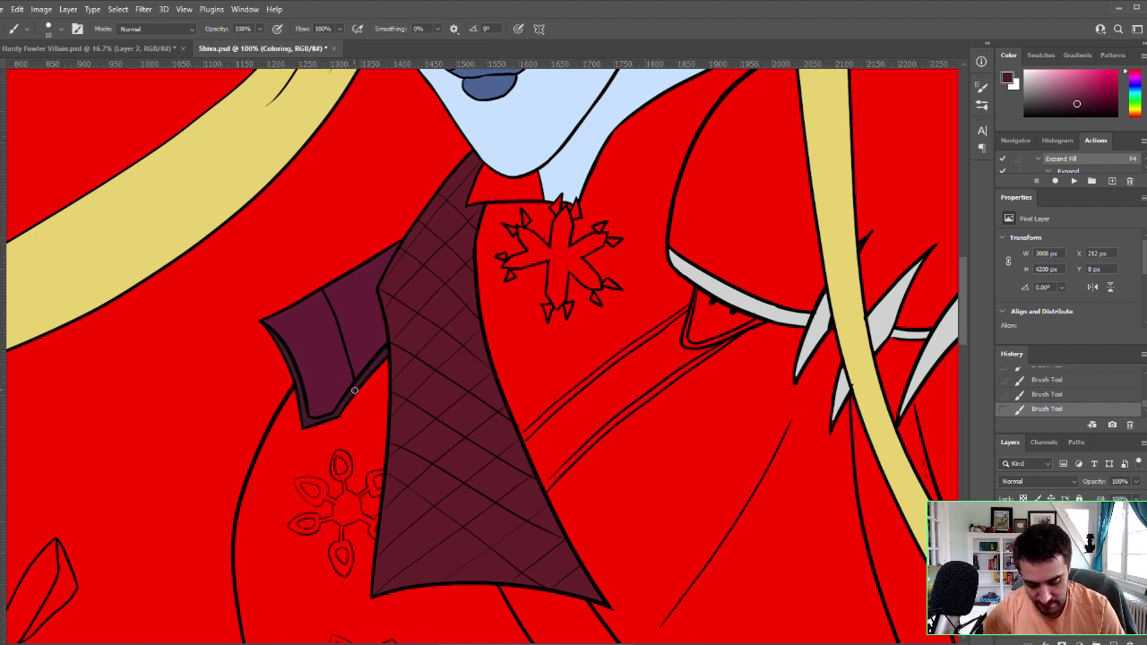
Step: Undo the last plum stroke and repaint the collar flap's lower border where it meets the crosshatched panel
key(ctrl+z)
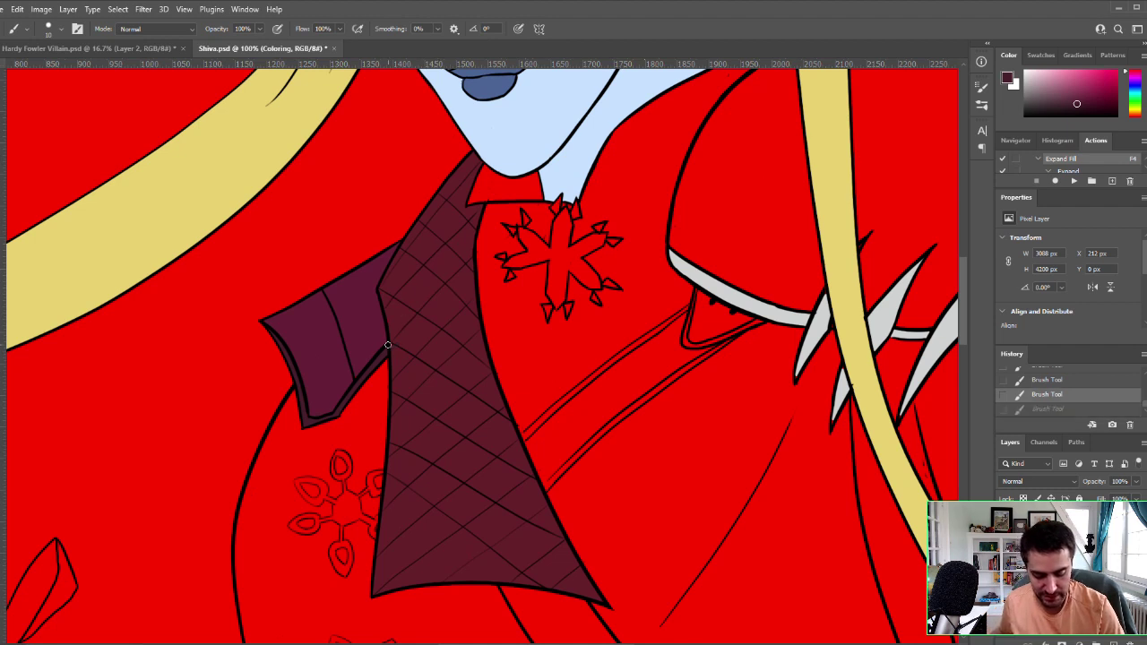
drag(387, 349, 379, 331)
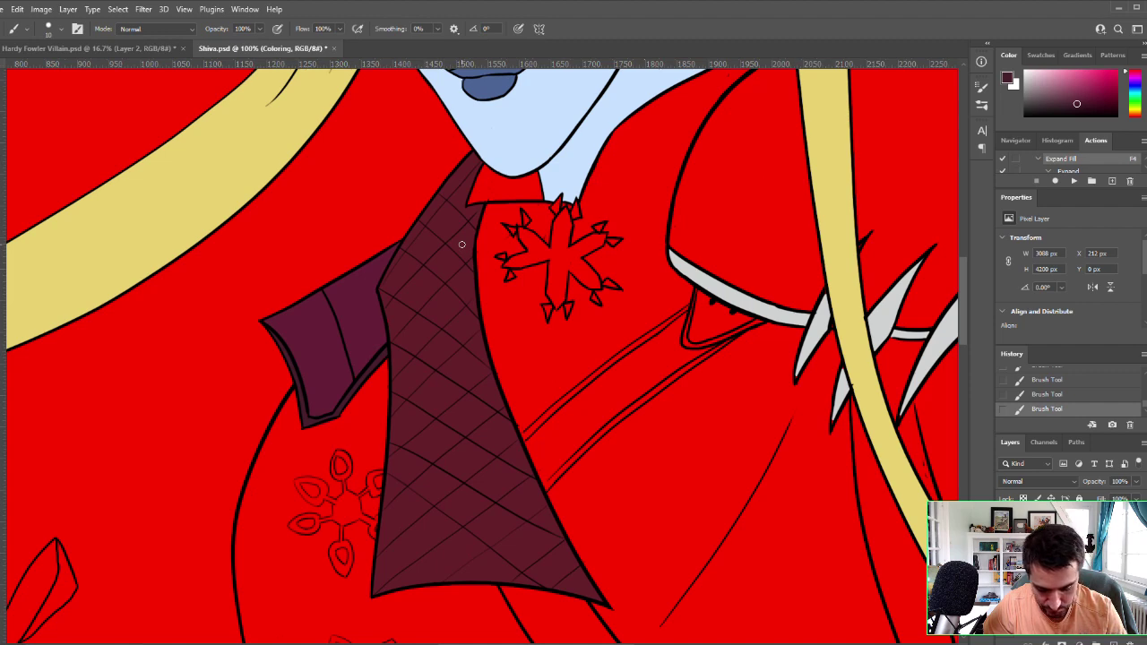
Step: Choose a muted grey-green as the base color for the shirt beneath the coat
key(alt+space)
mouse_move(732, 420)
mouse_down()
mouse_move(750, 453)
mouse_move(781, 428)
mouse_up()
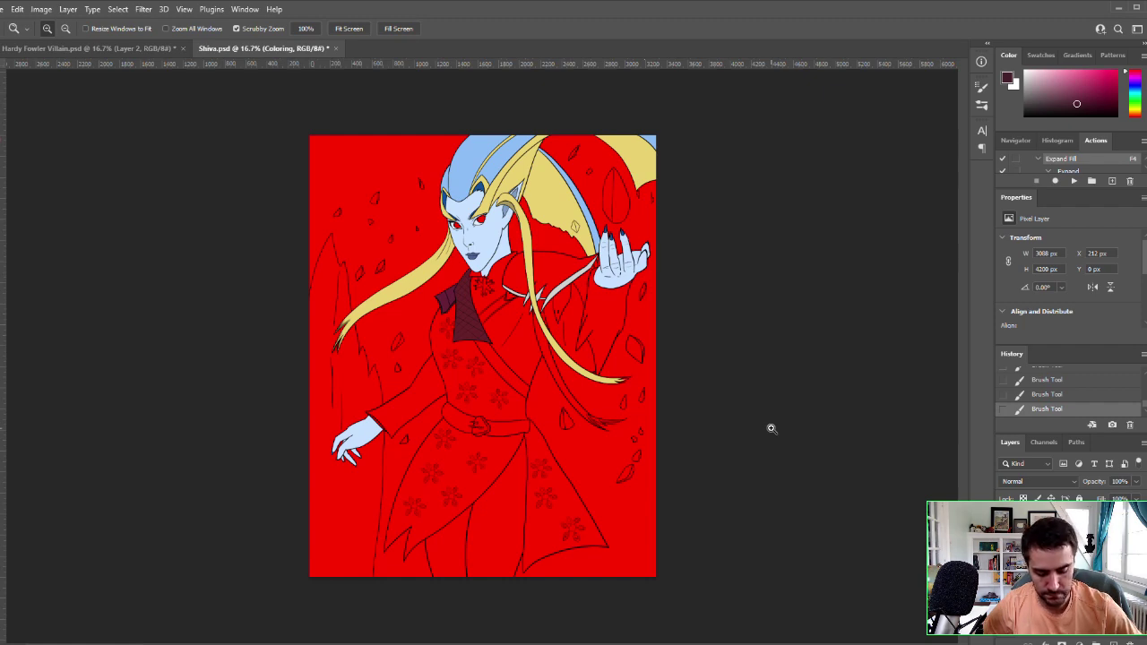
click(513, 392)
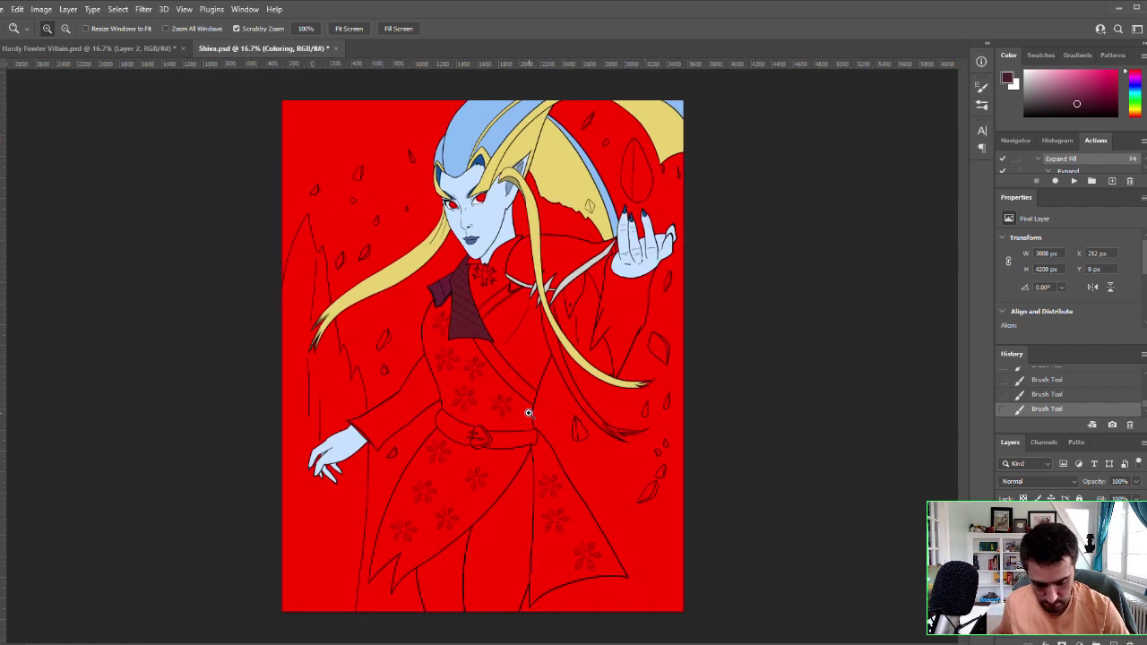
key(b)
drag(484, 367, 565, 445)
key(alt)
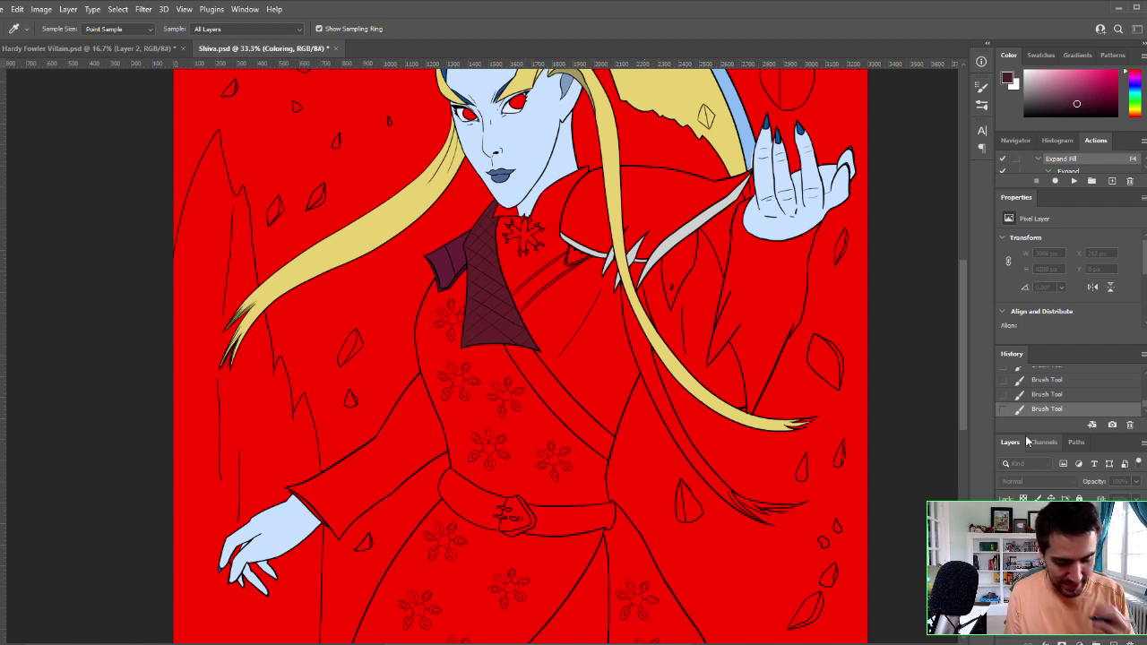
key(b)
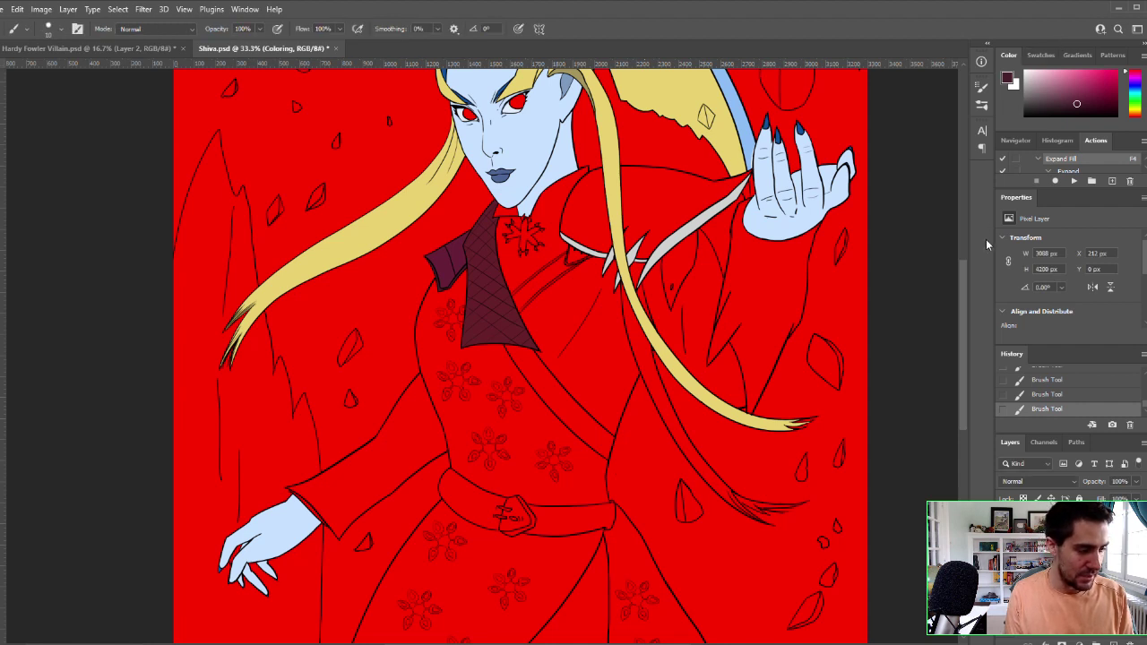
key(i)
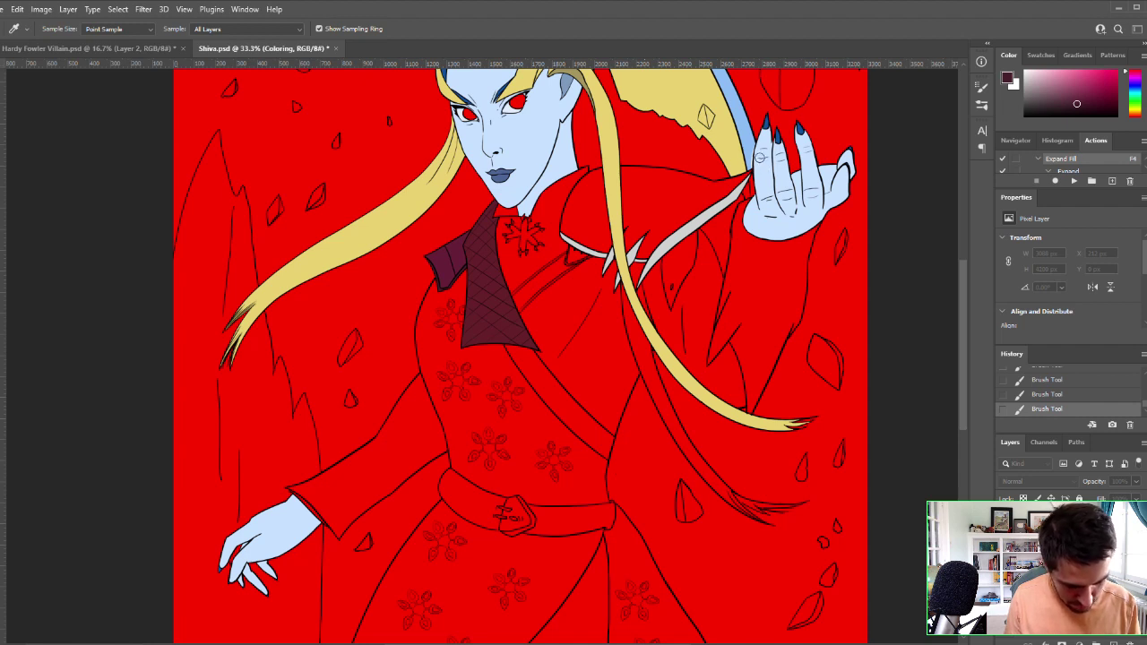
click(1043, 68)
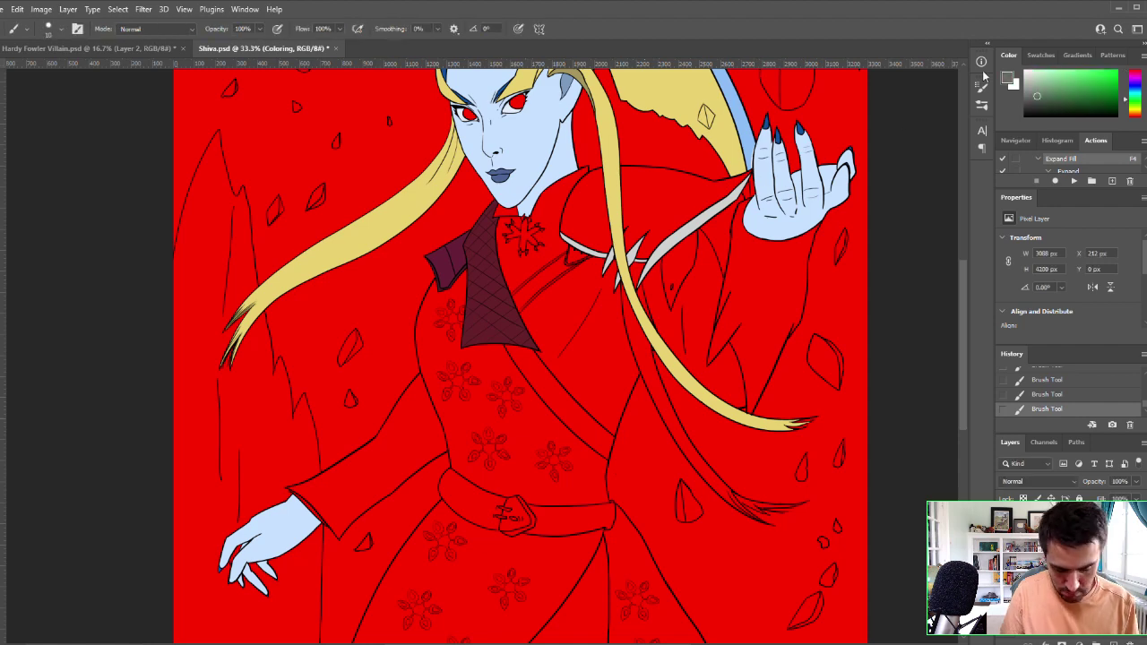
Step: Select the shirt areas above and below the diagonal chest strap and fill them with the grey-green
click(646, 351)
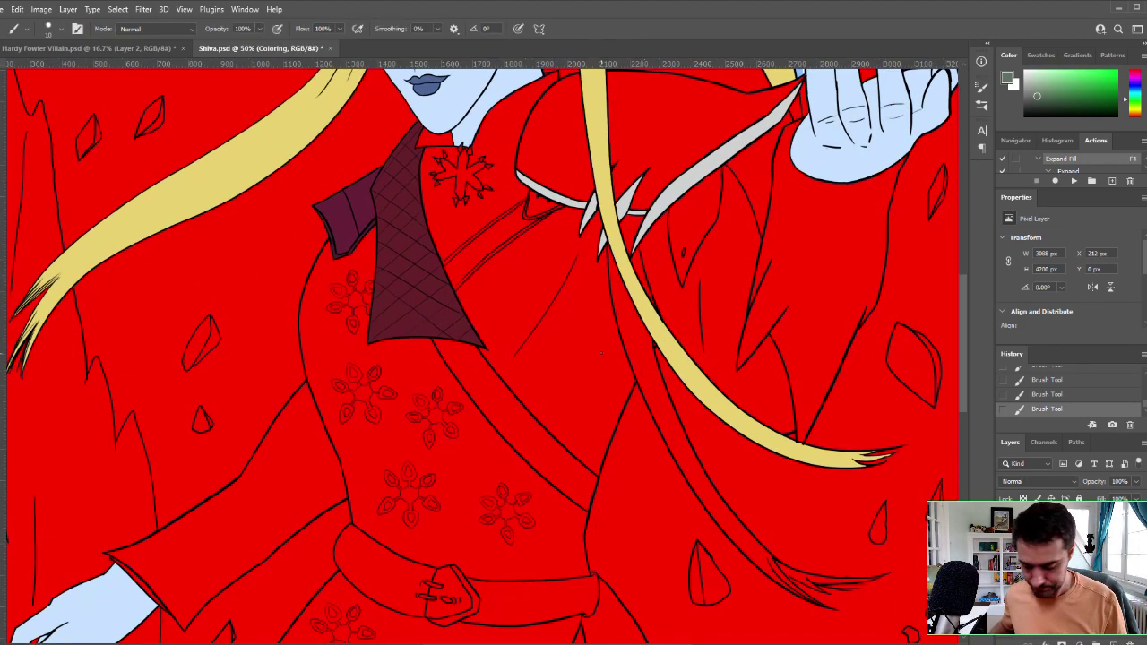
key(w)
click(590, 384)
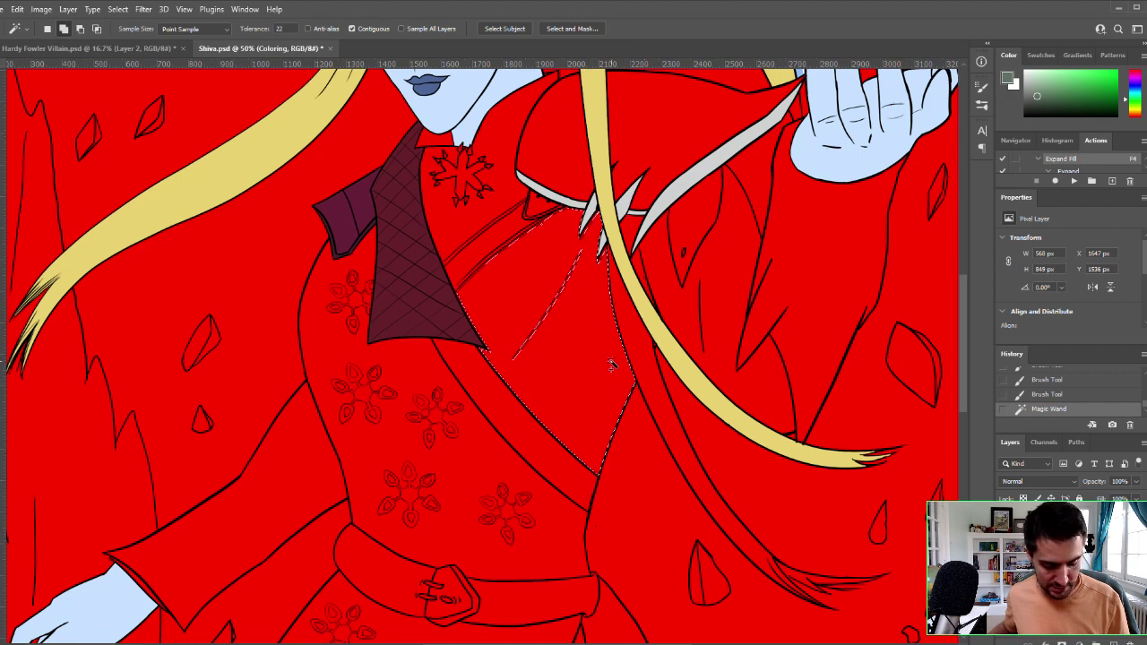
click(502, 202)
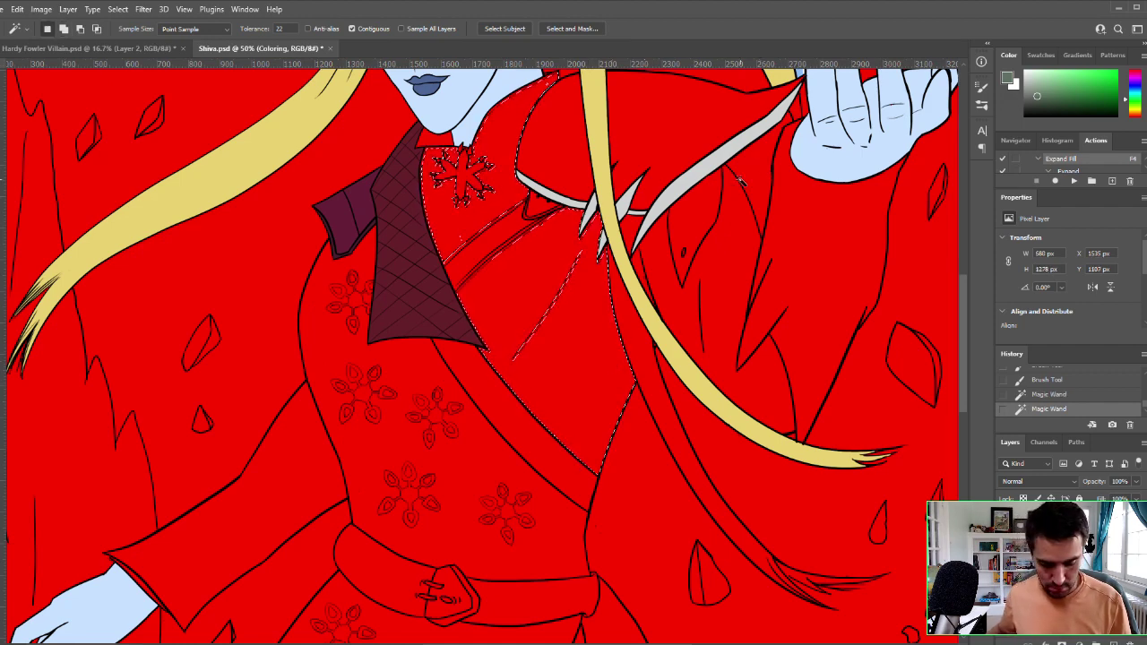
key(F4)
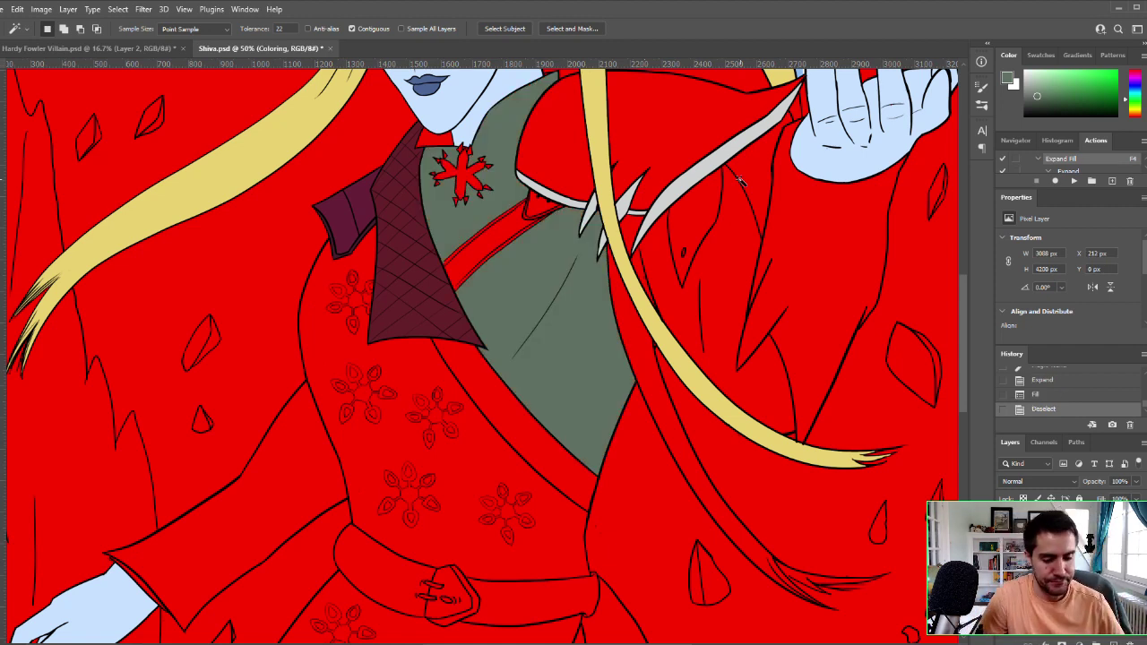
Step: Brush grey-green into the pointed tip of the shirt collar beside the neck
scroll(537, 310, up, 2)
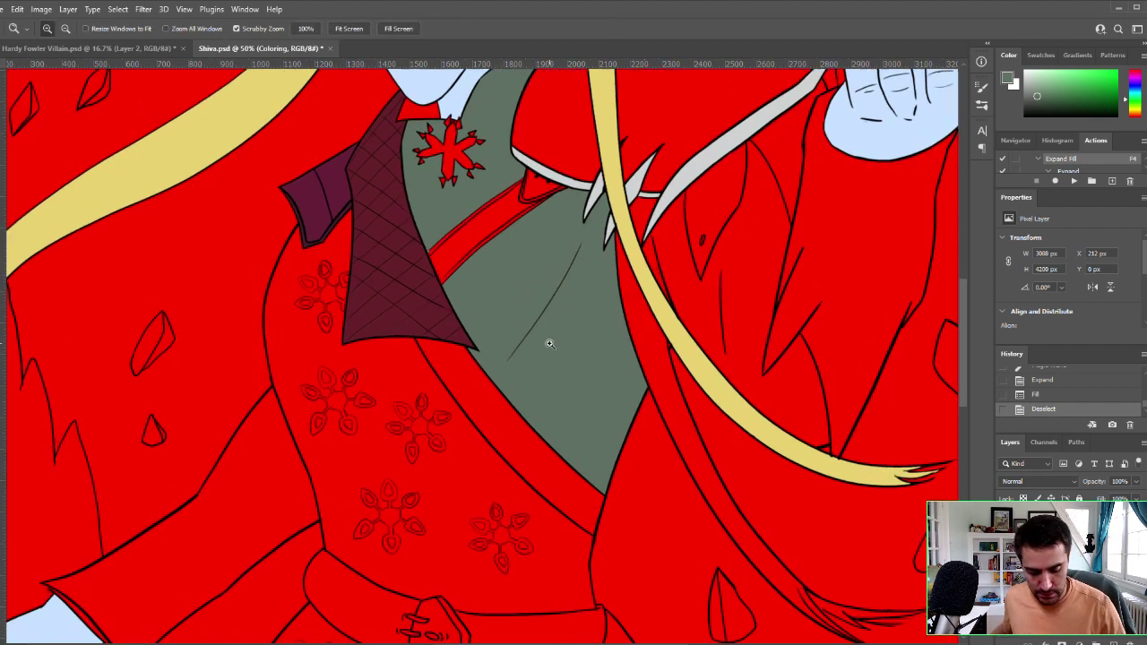
drag(586, 225, 635, 439)
scroll(636, 439, up, 2)
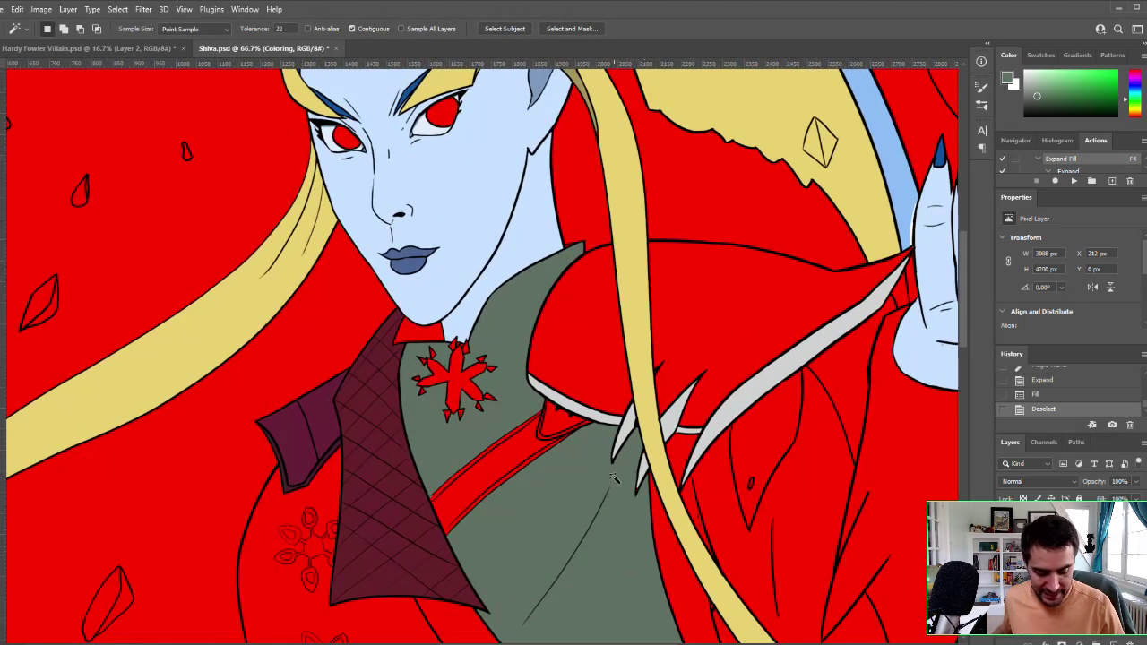
key(ctrl+space)
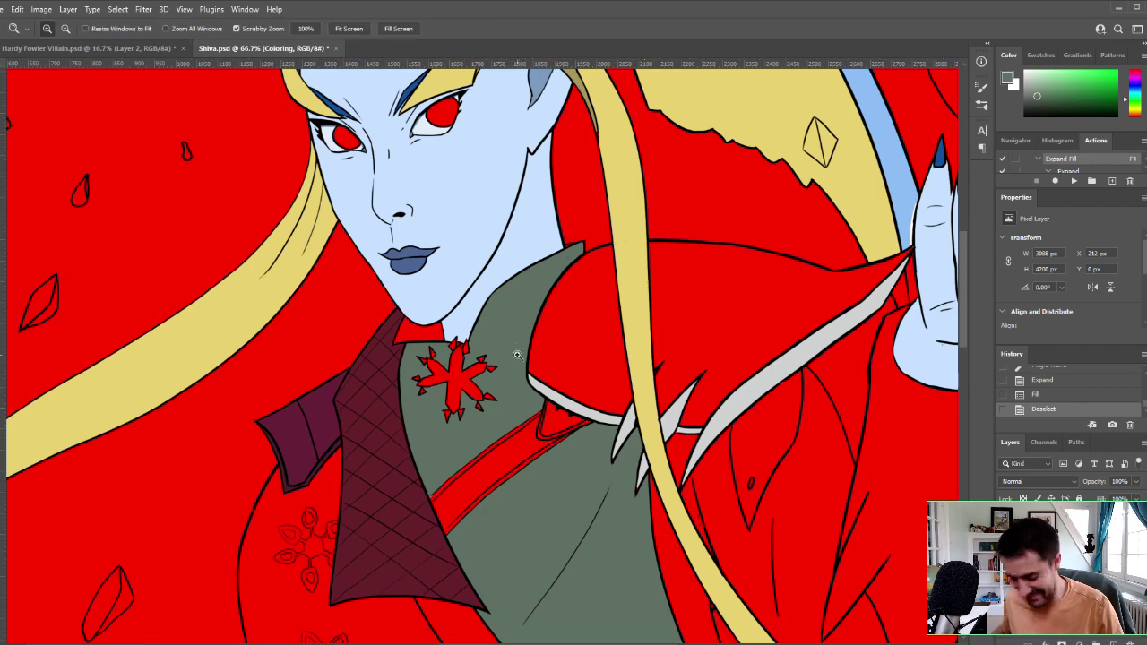
click(529, 355)
key(b)
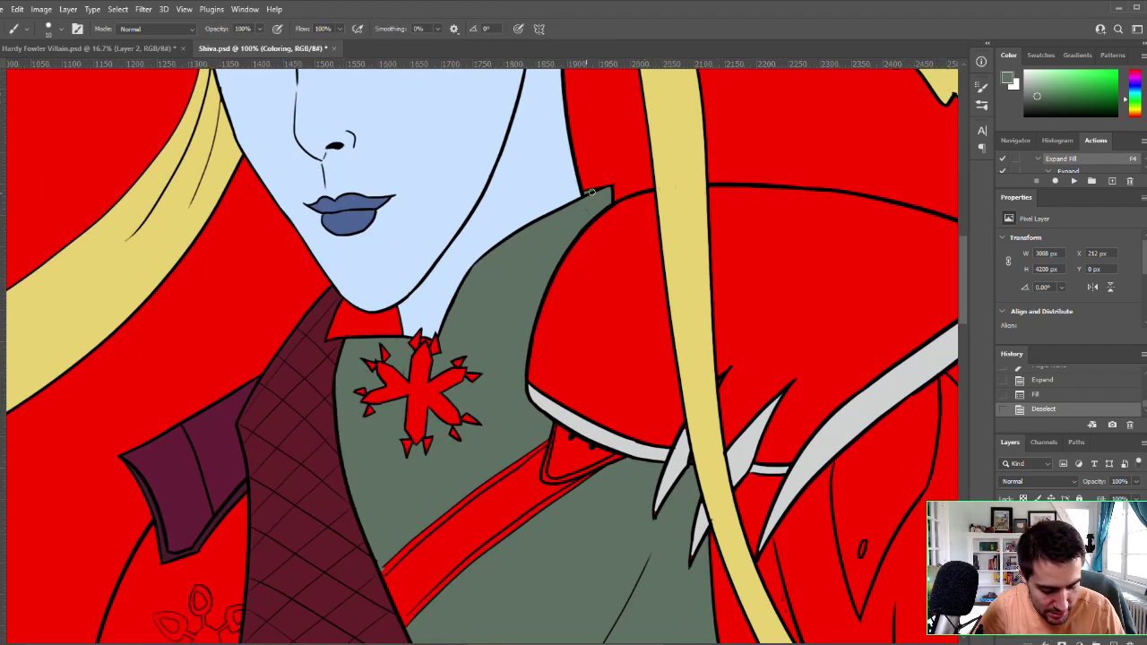
drag(588, 193, 599, 190)
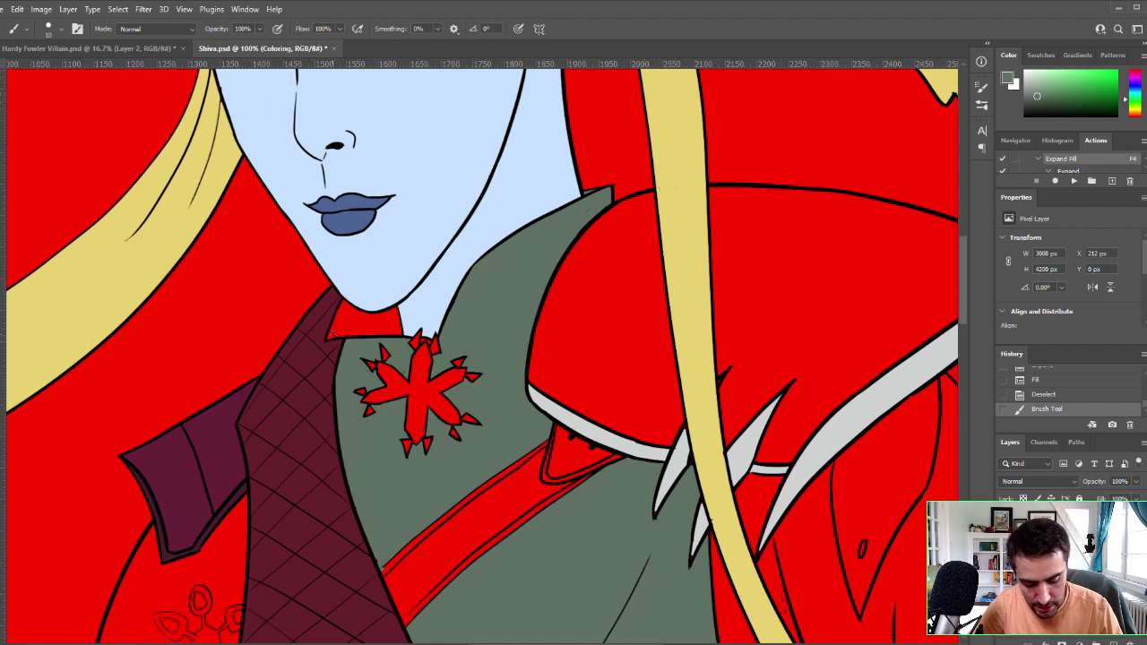
Step: Paint the small shirt collar section under the chin grey-green, covering its edges and interior
drag(341, 307, 346, 303)
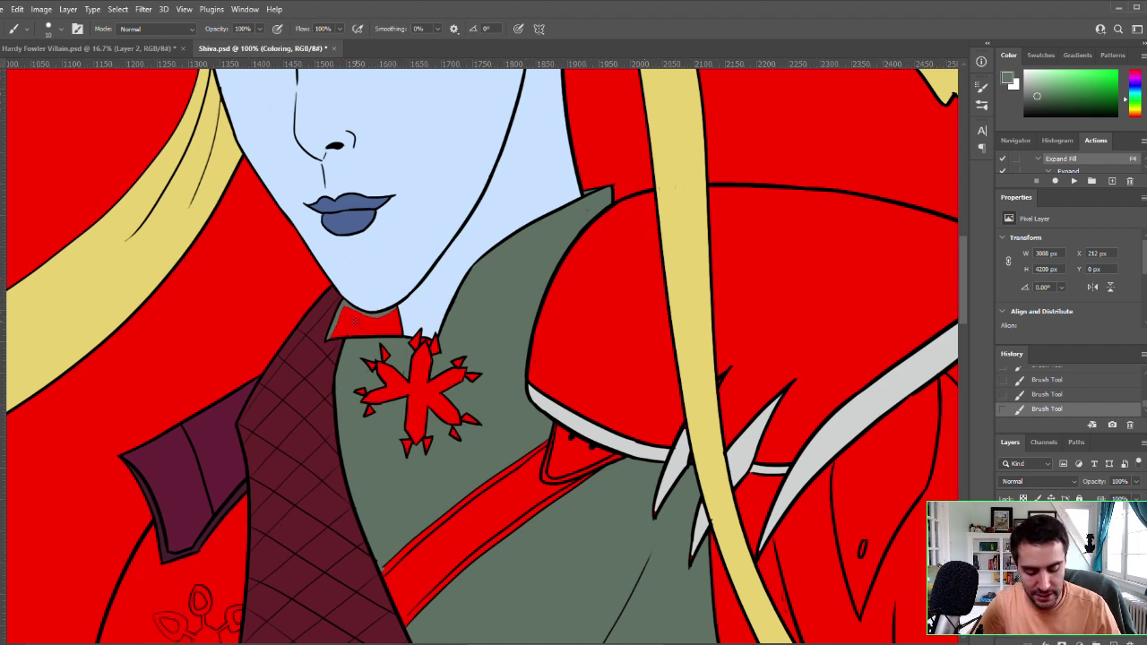
mouse_move(332, 333)
mouse_down()
mouse_move(364, 330)
mouse_move(345, 309)
mouse_move(335, 325)
mouse_move(345, 302)
mouse_move(370, 330)
mouse_move(338, 328)
mouse_move(366, 321)
mouse_up()
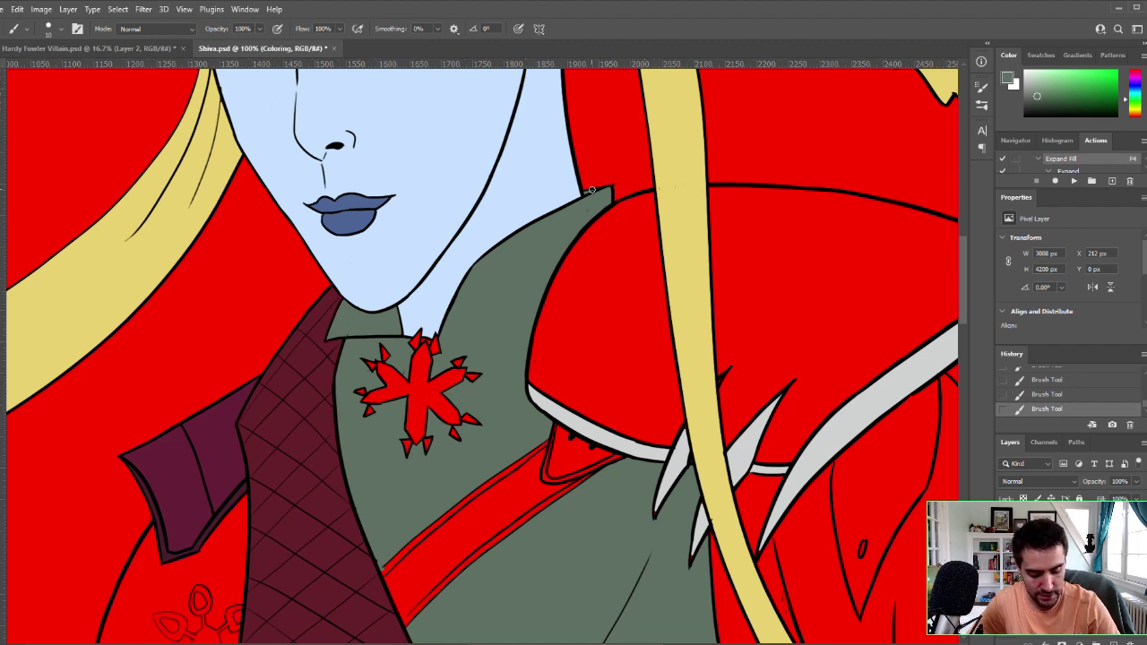
ctrl+click(486, 340)
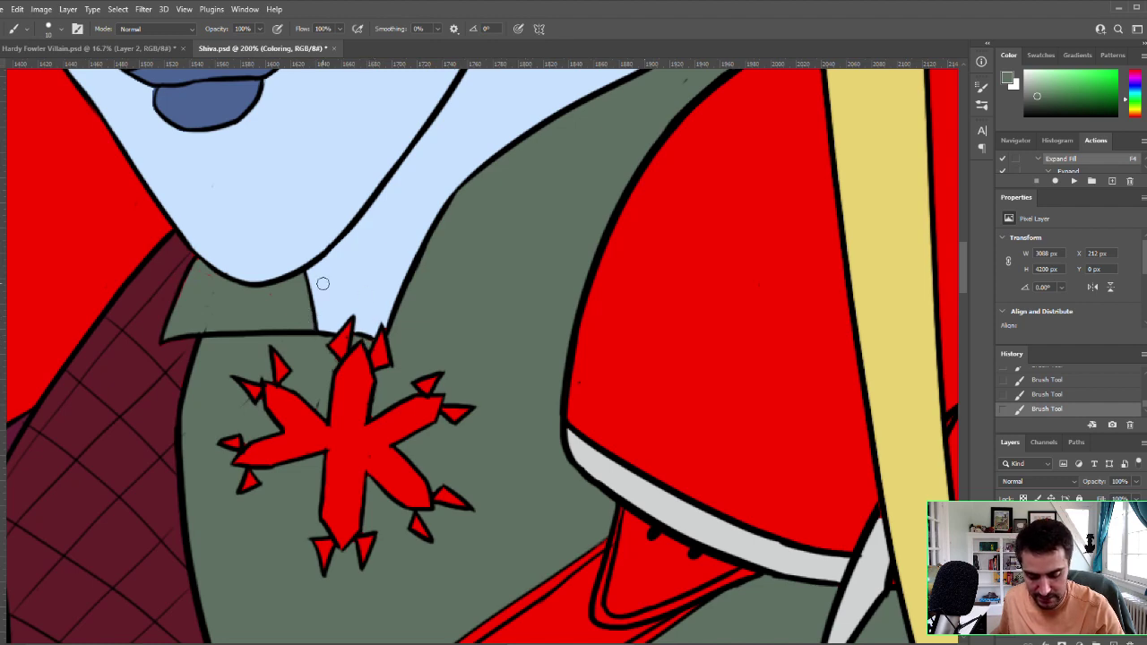
key(z)
alt+click(498, 331)
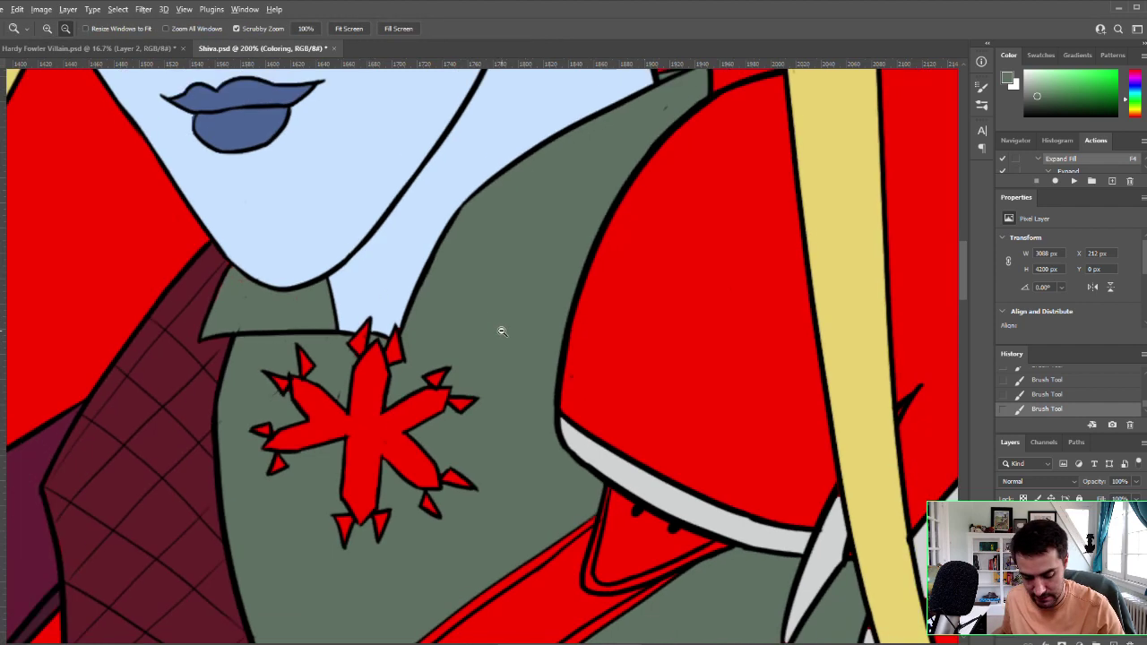
alt+click(502, 333)
alt+click(515, 330)
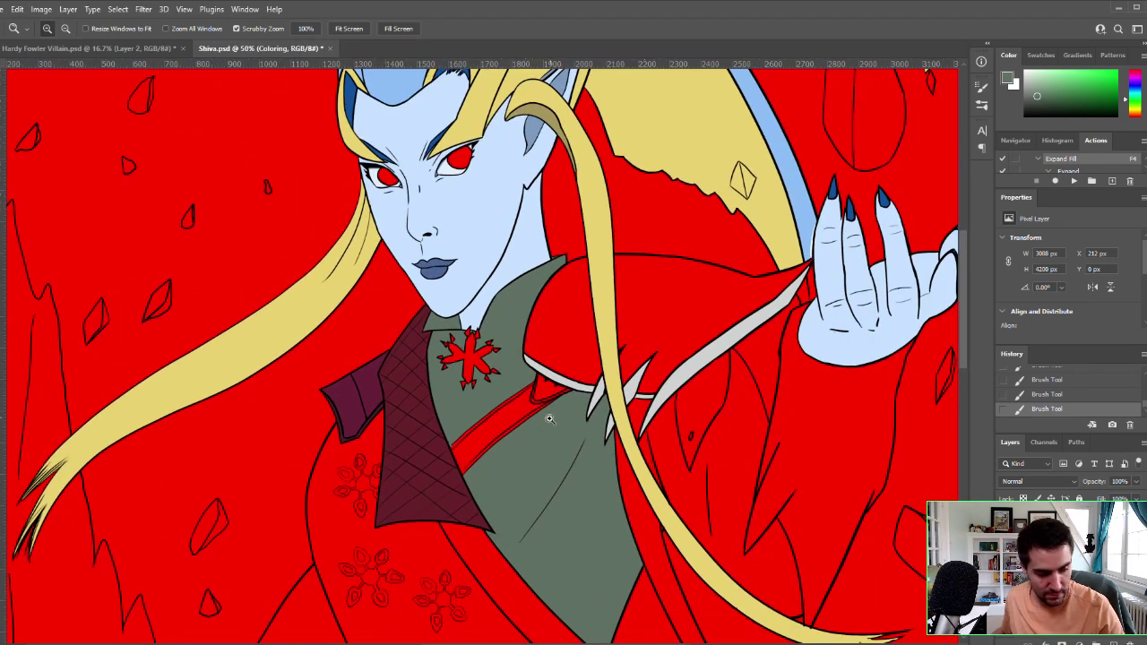
Step: Sample the purple maroon from the small collar flap and fill the coat's diagonal trim band below the panel with it
mouse_move(538, 473)
mouse_down()
mouse_move(522, 389)
mouse_move(481, 358)
mouse_up()
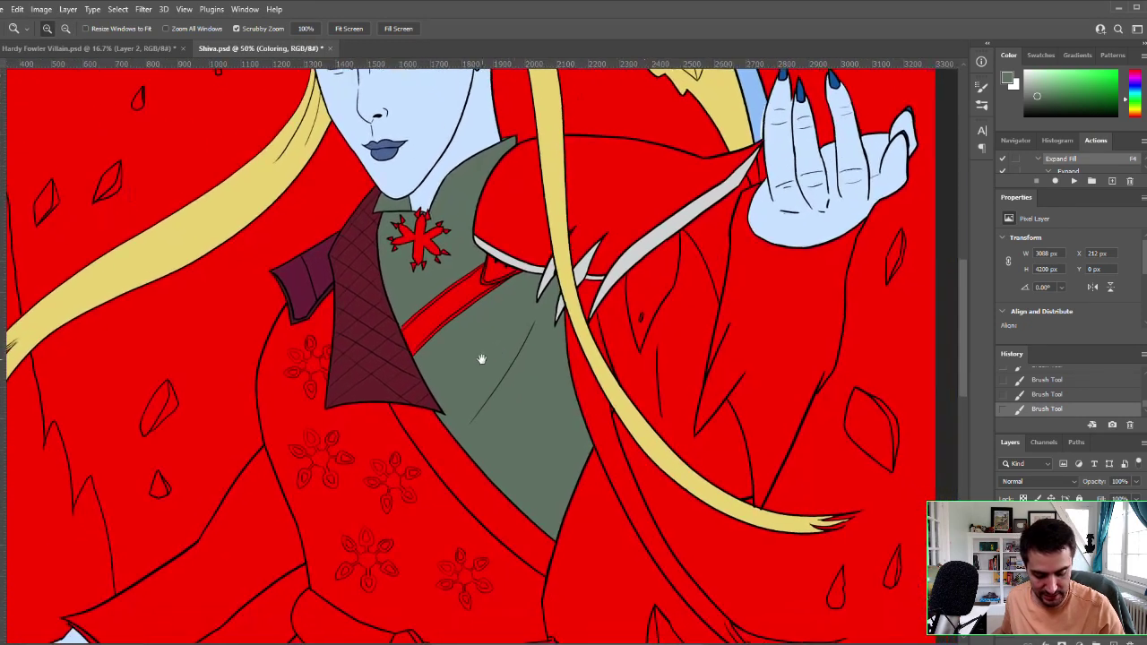
key(b)
ctrl+click(504, 363)
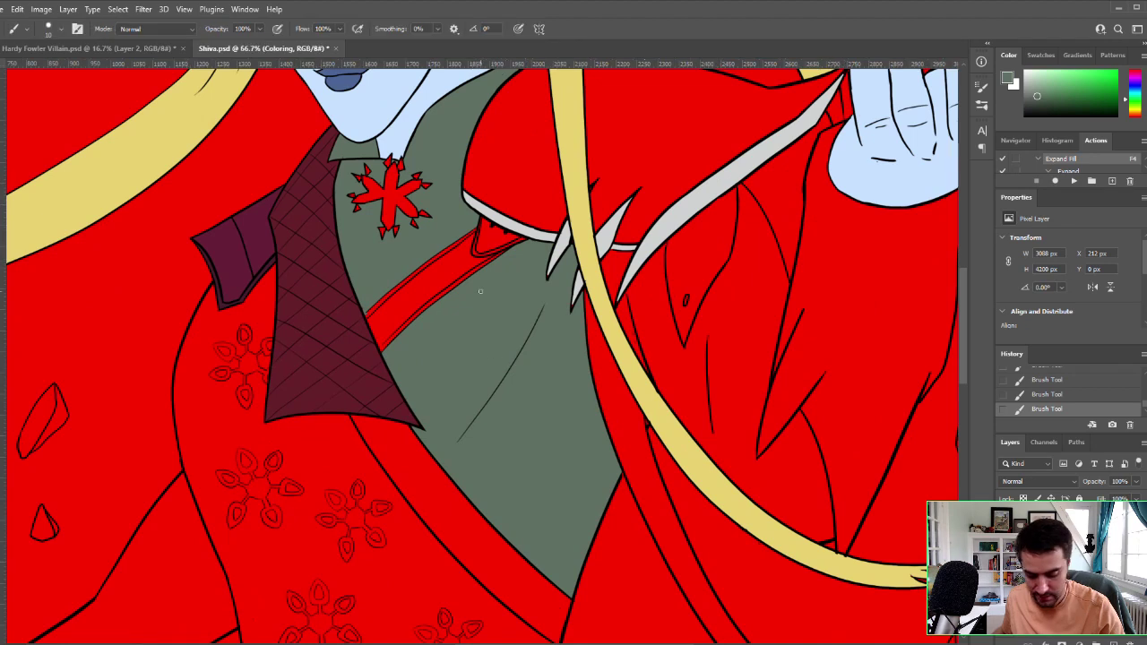
key(i)
click(253, 244)
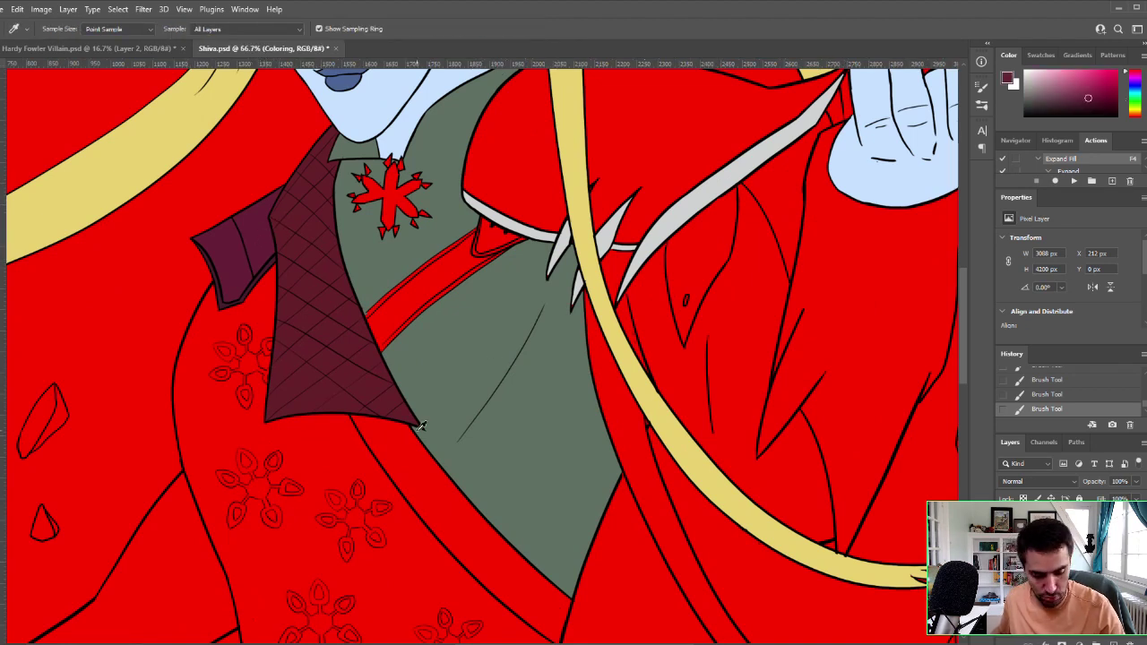
key(w)
click(451, 476)
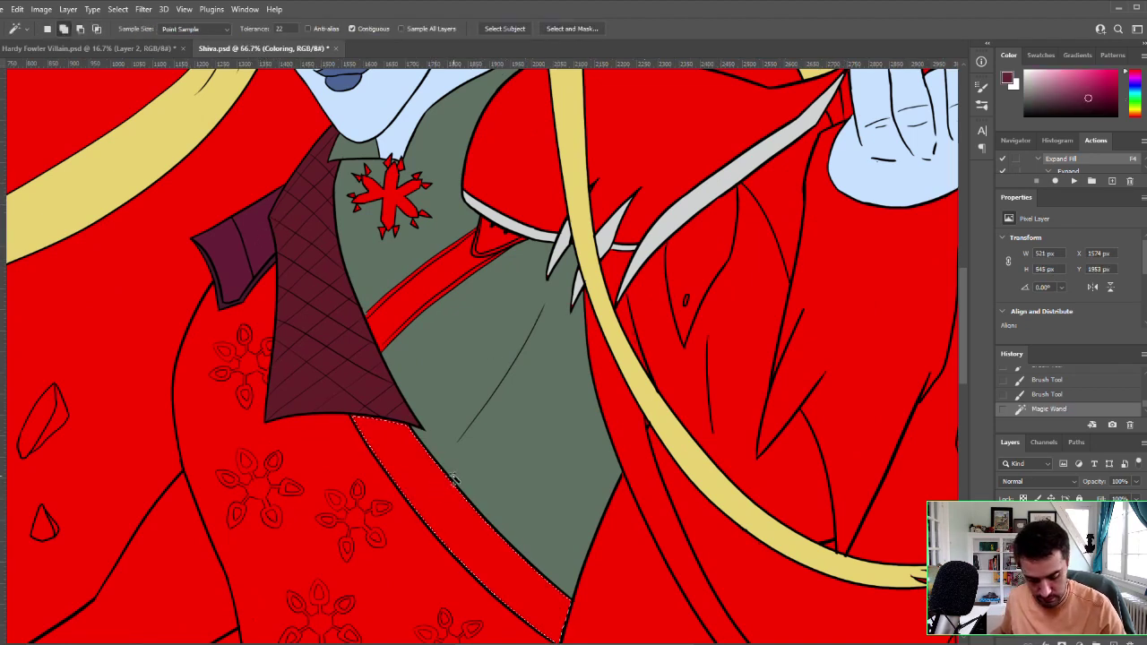
key(F4)
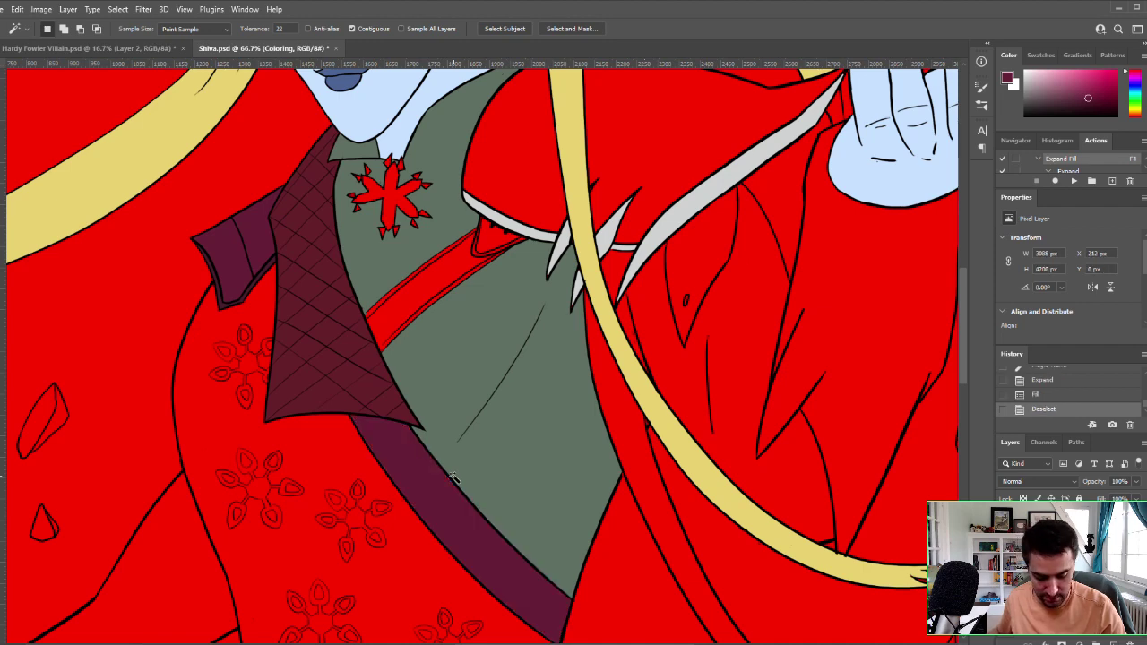
Step: Pick a dark brown and fill the main band of the diagonal chest strap with it
drag(499, 332, 516, 387)
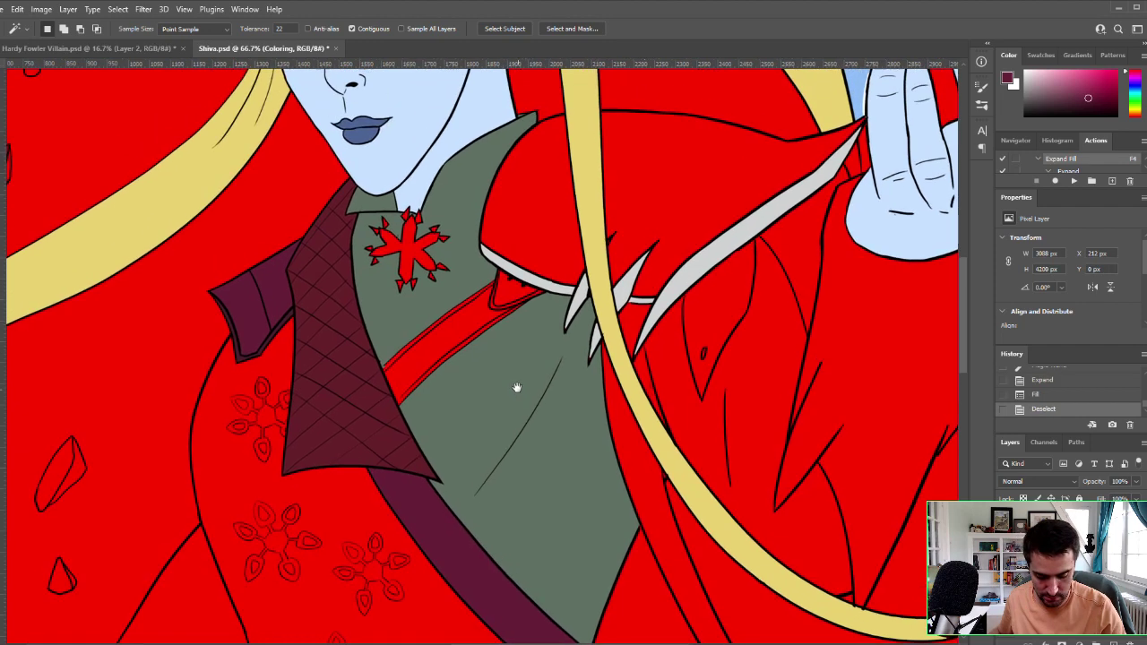
key(z)
click(464, 331)
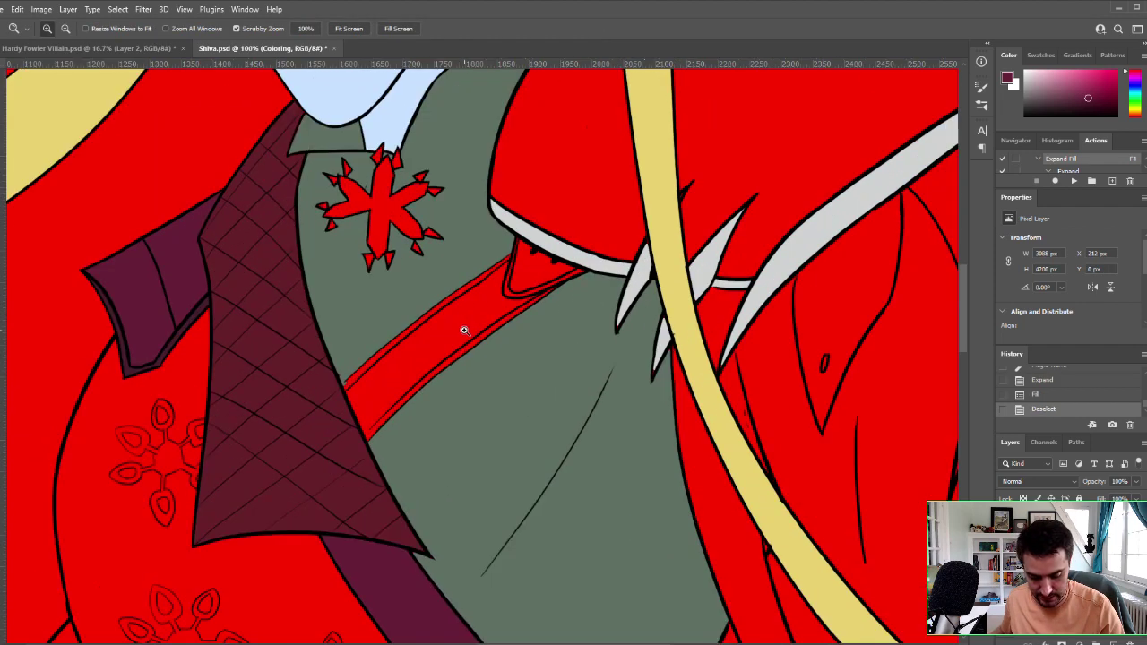
key(w)
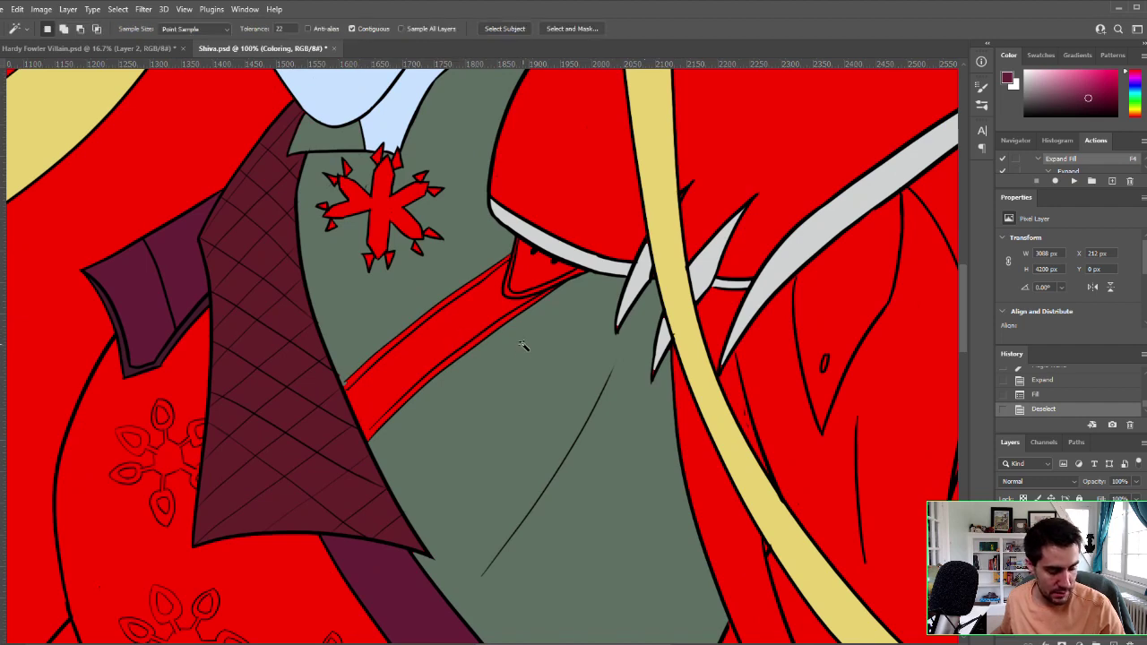
drag(596, 451, 558, 269)
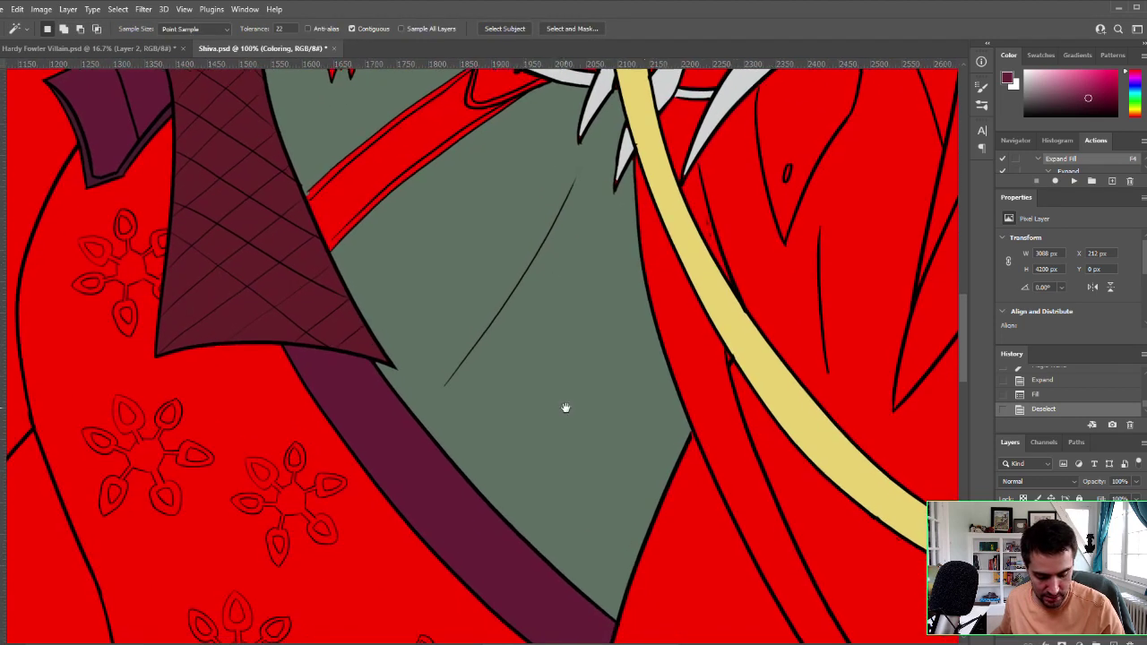
drag(566, 404, 576, 583)
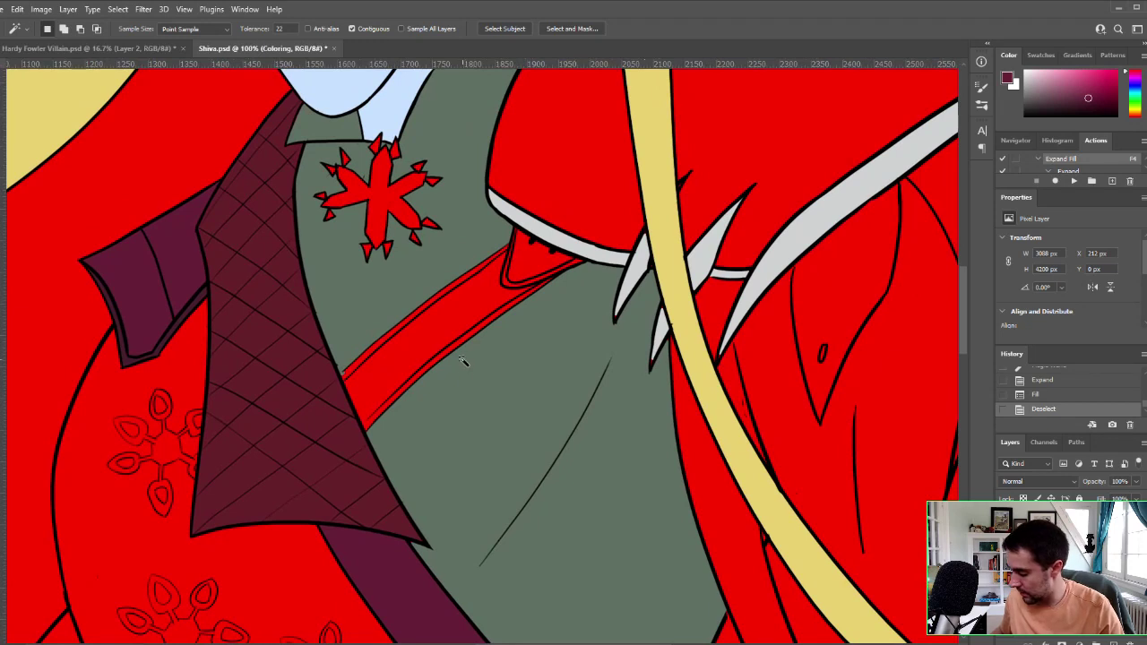
key(i)
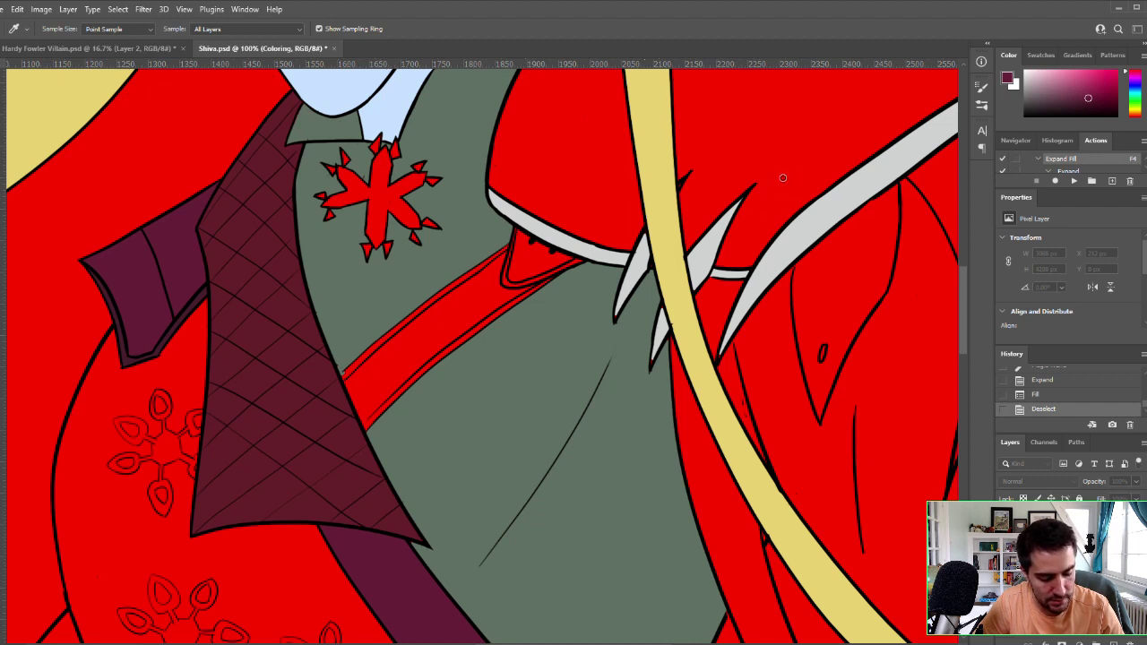
key(w)
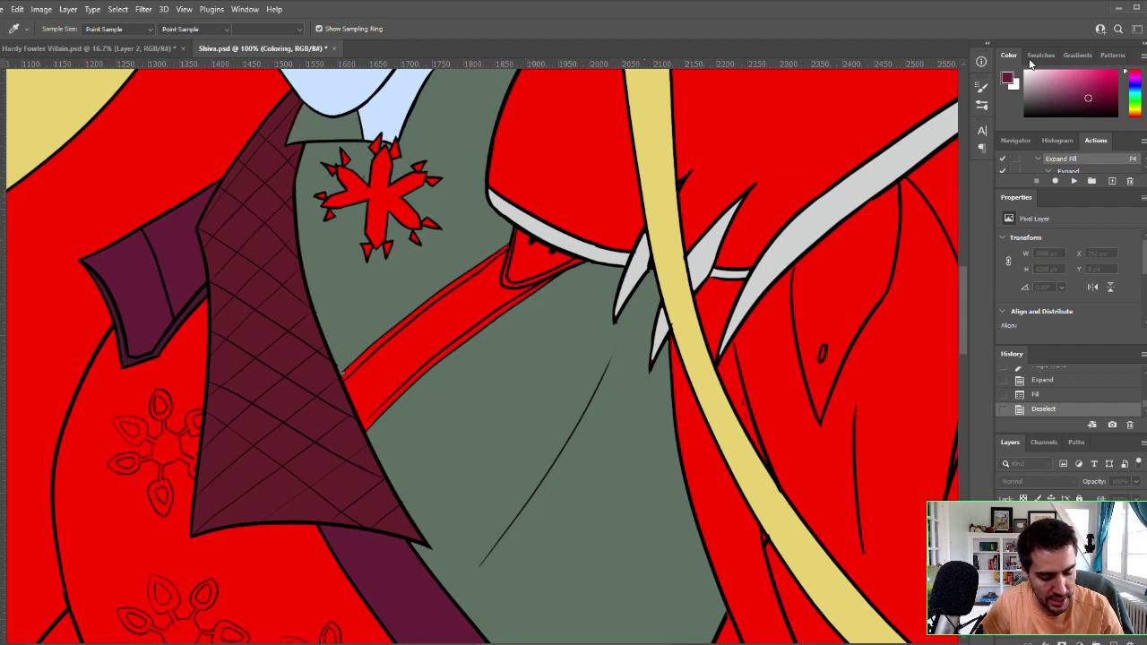
key(w)
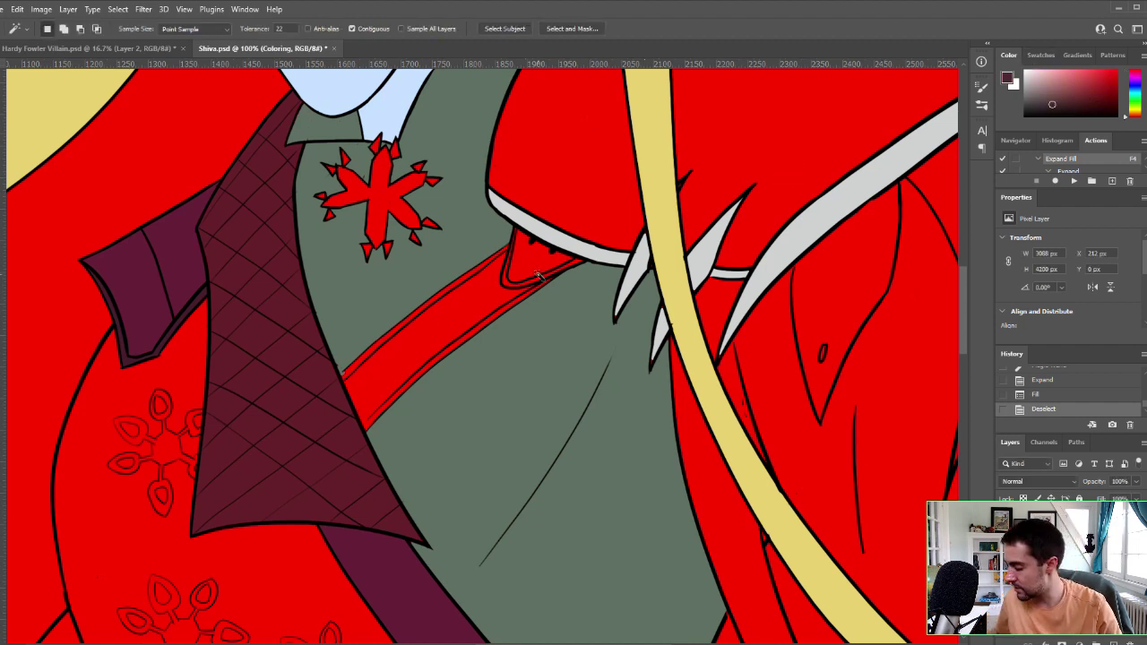
click(493, 292)
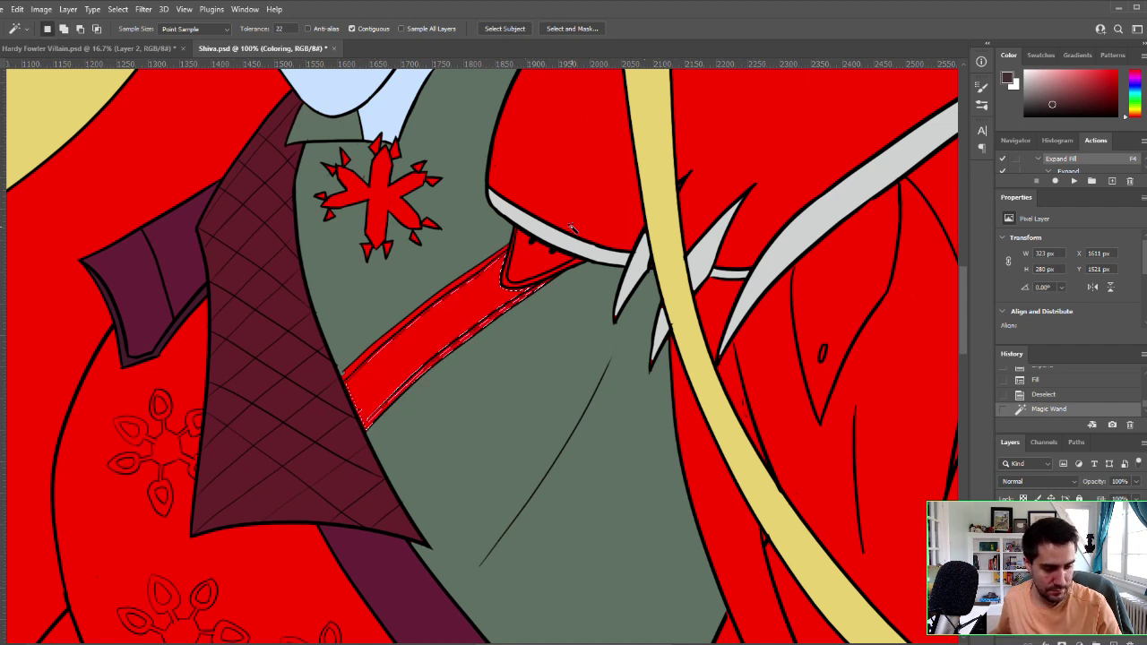
key(F4)
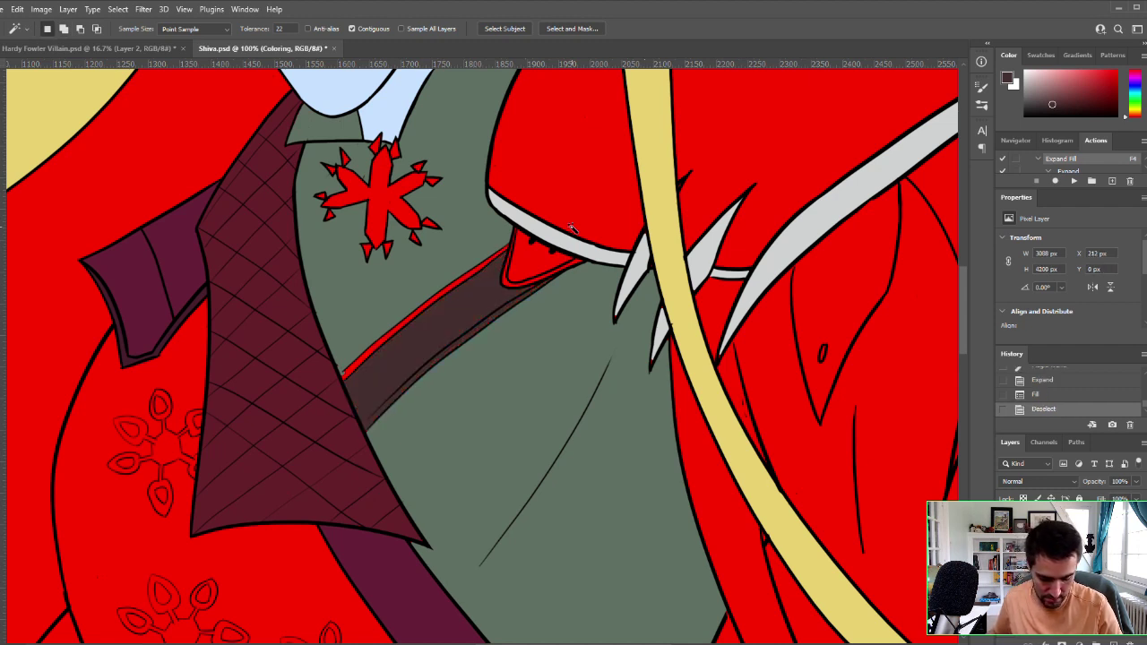
Step: Brush the dark brown along the chest strap's remaining upper and lower edge strips up to the triangular clip
scroll(583, 317, up, 1)
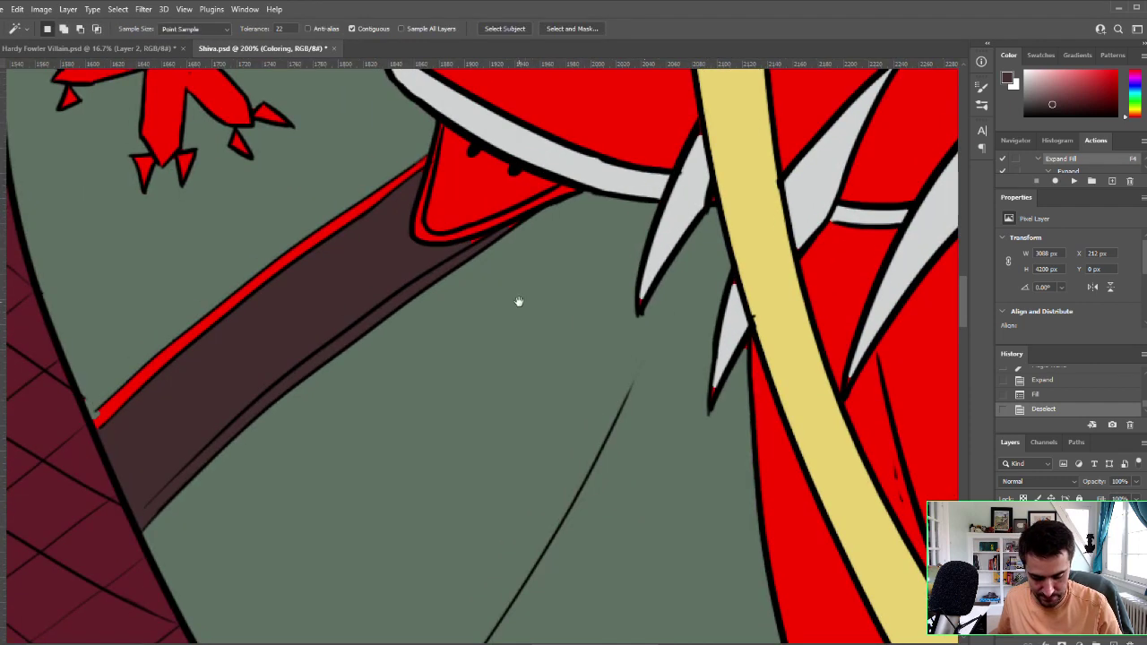
drag(517, 302, 628, 368)
key(b)
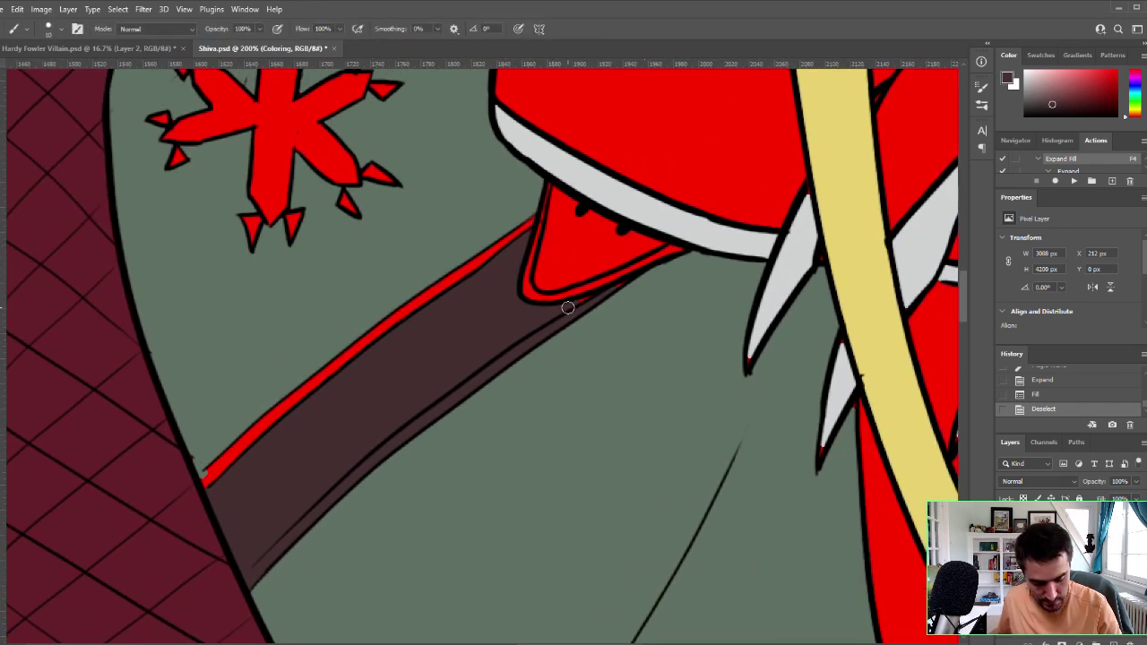
drag(598, 293, 630, 267)
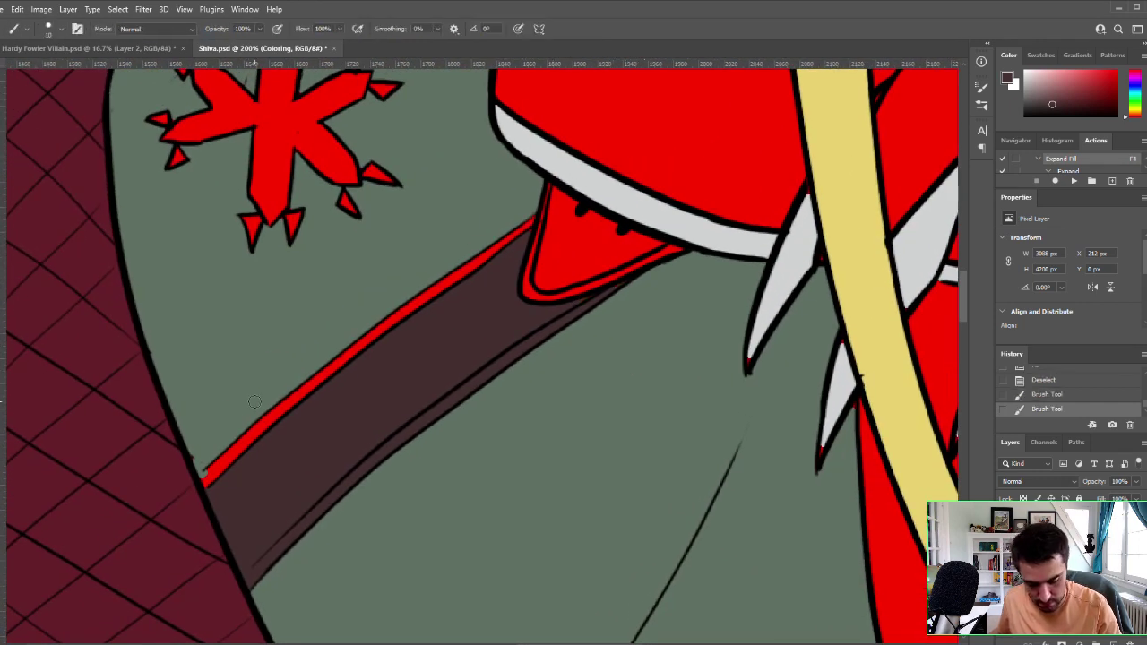
mouse_move(205, 479)
mouse_down()
mouse_move(242, 445)
mouse_move(202, 487)
mouse_move(414, 293)
mouse_move(461, 270)
mouse_move(404, 317)
mouse_move(515, 238)
mouse_move(505, 242)
mouse_move(527, 214)
mouse_move(541, 151)
mouse_move(527, 226)
mouse_up()
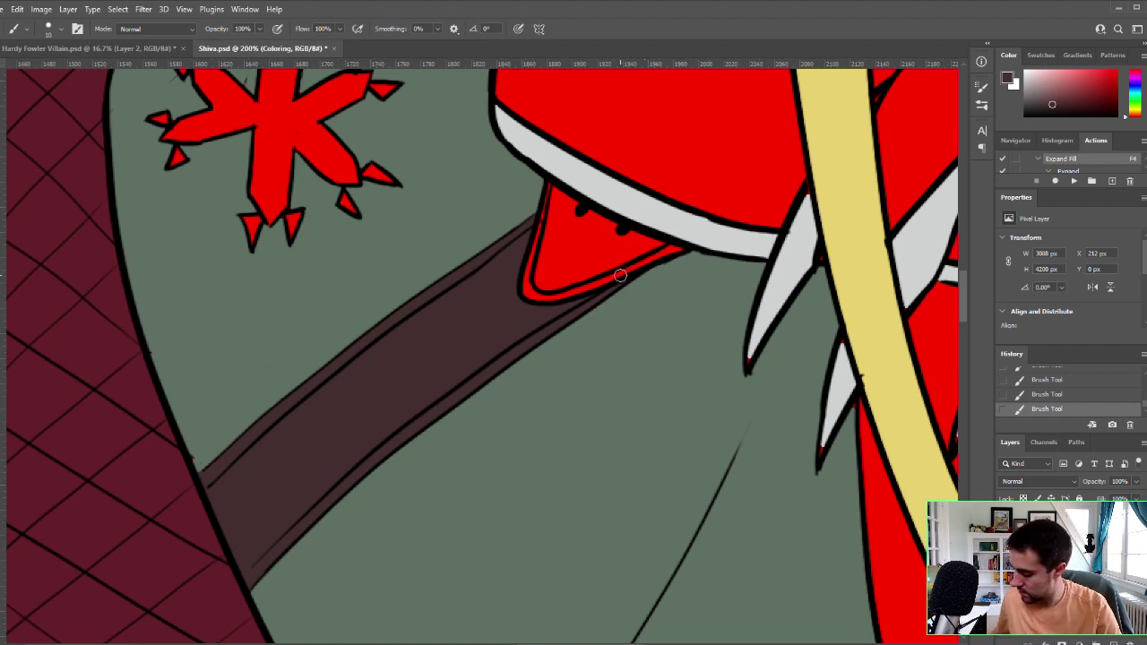
Step: Pick a golden yellow and fill the inner face of the triangular clip at the strap's upper end
key(i)
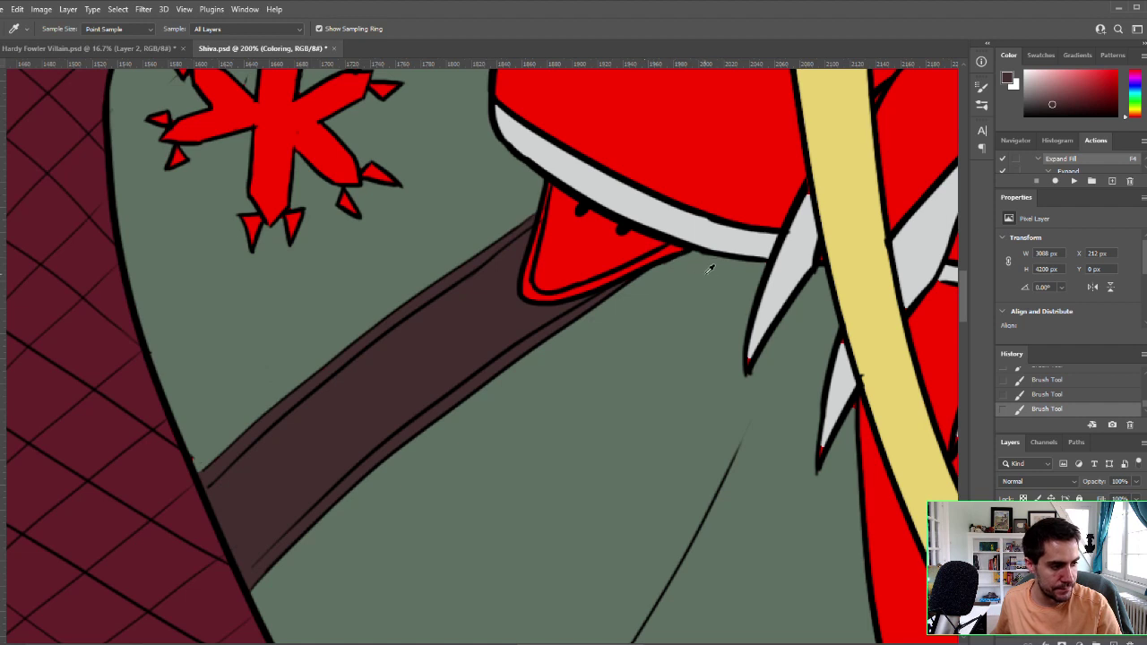
click(2, 446)
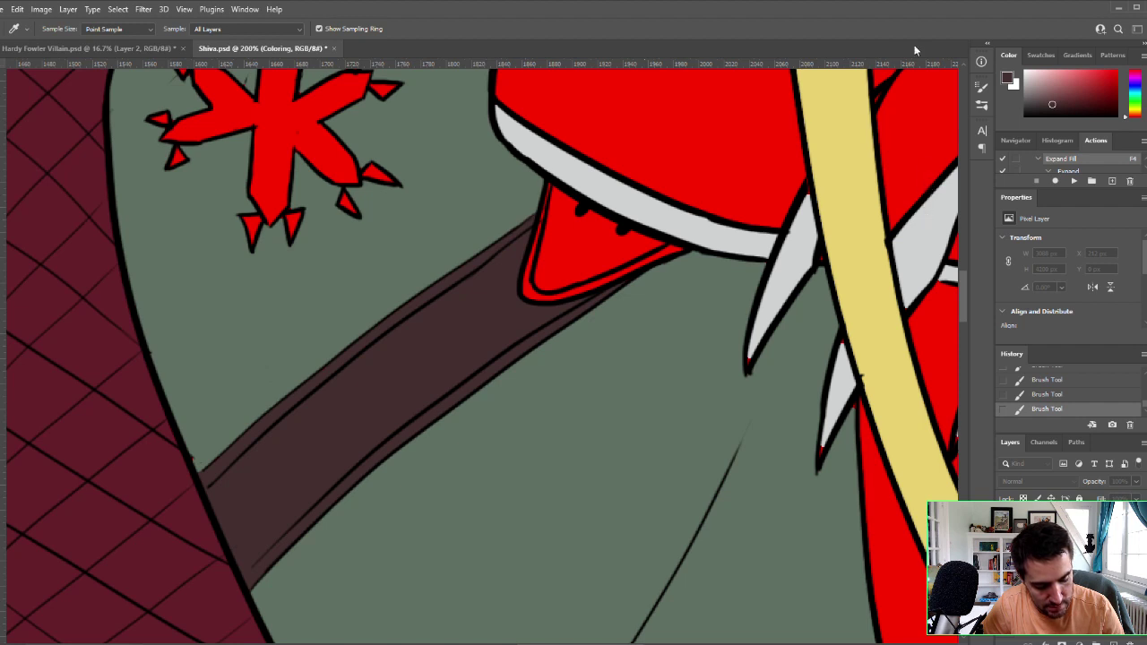
click(1030, 61)
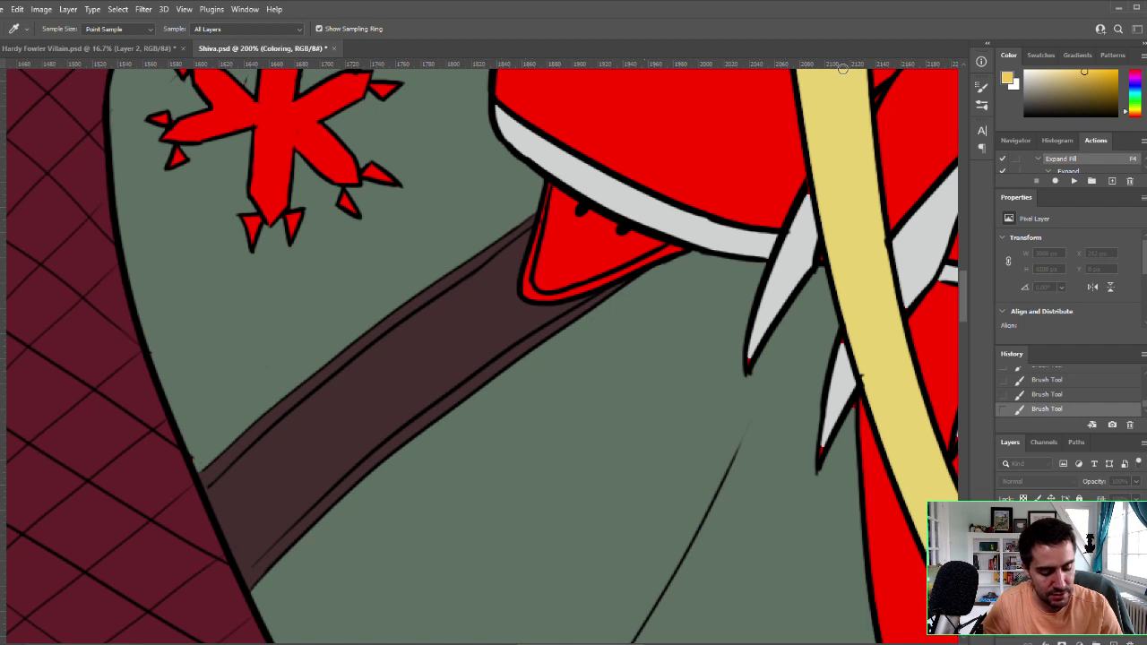
click(1023, 67)
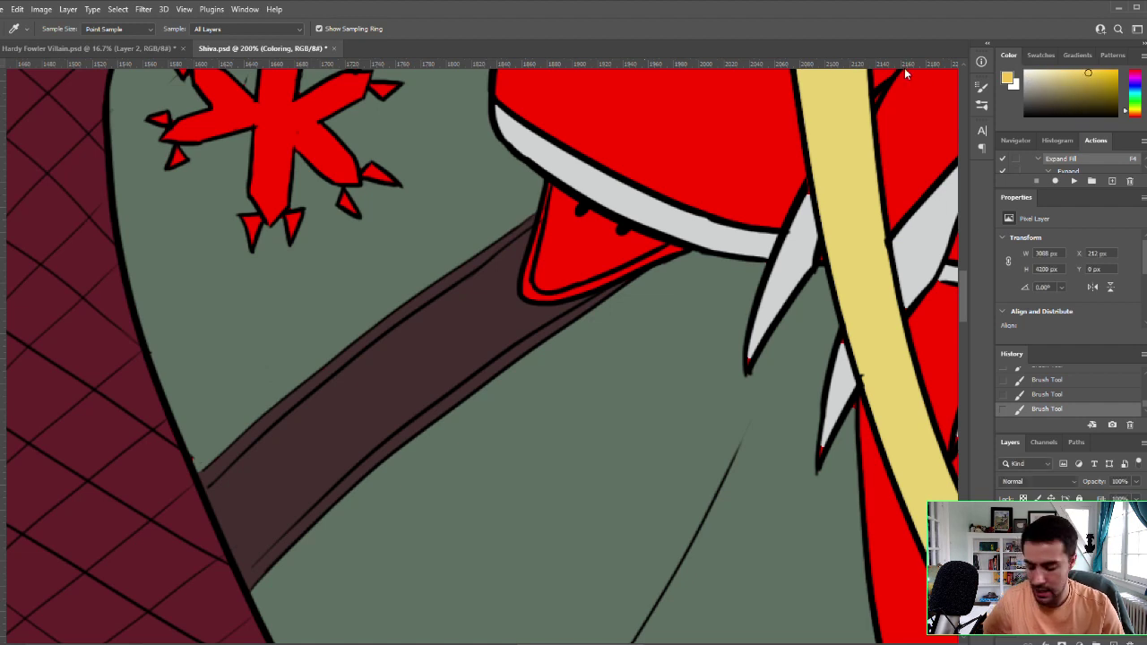
key(w)
click(627, 233)
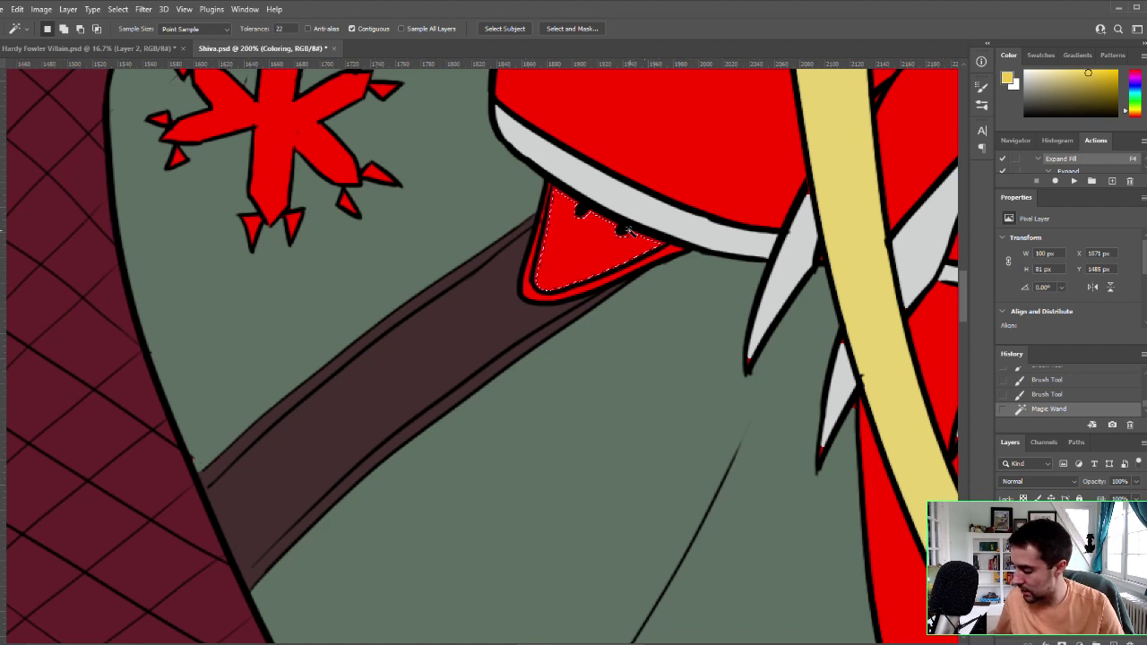
key(F4)
Step: Brush golden yellow around the triangular clip's outer rim, including its narrow corner below the grey trim
key(b)
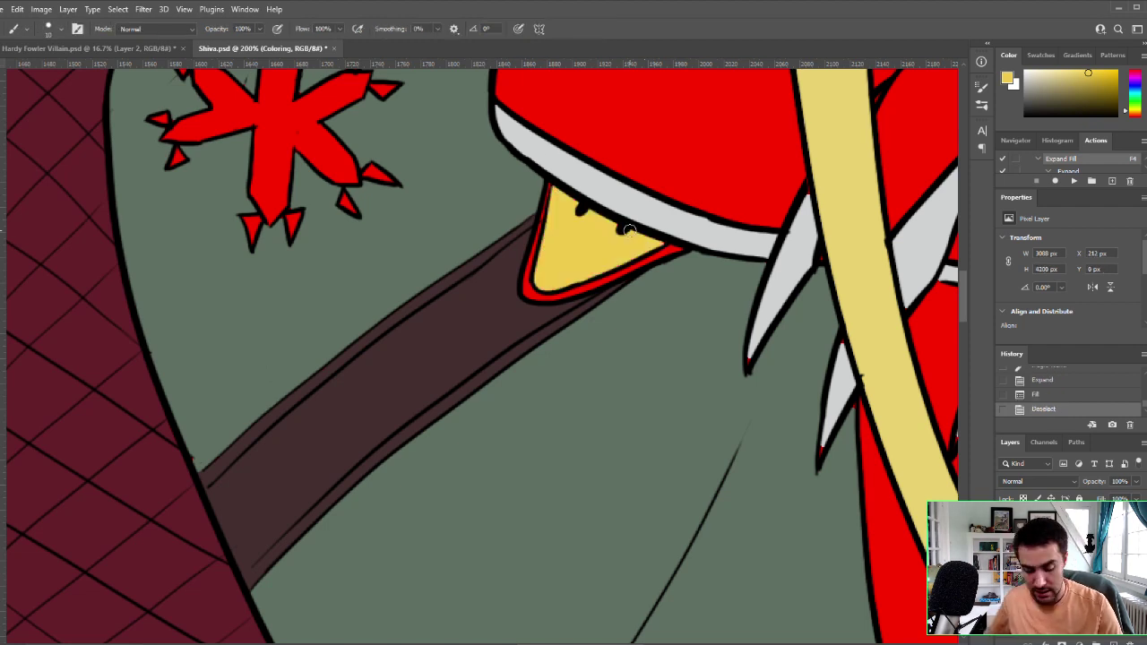
drag(545, 190, 541, 204)
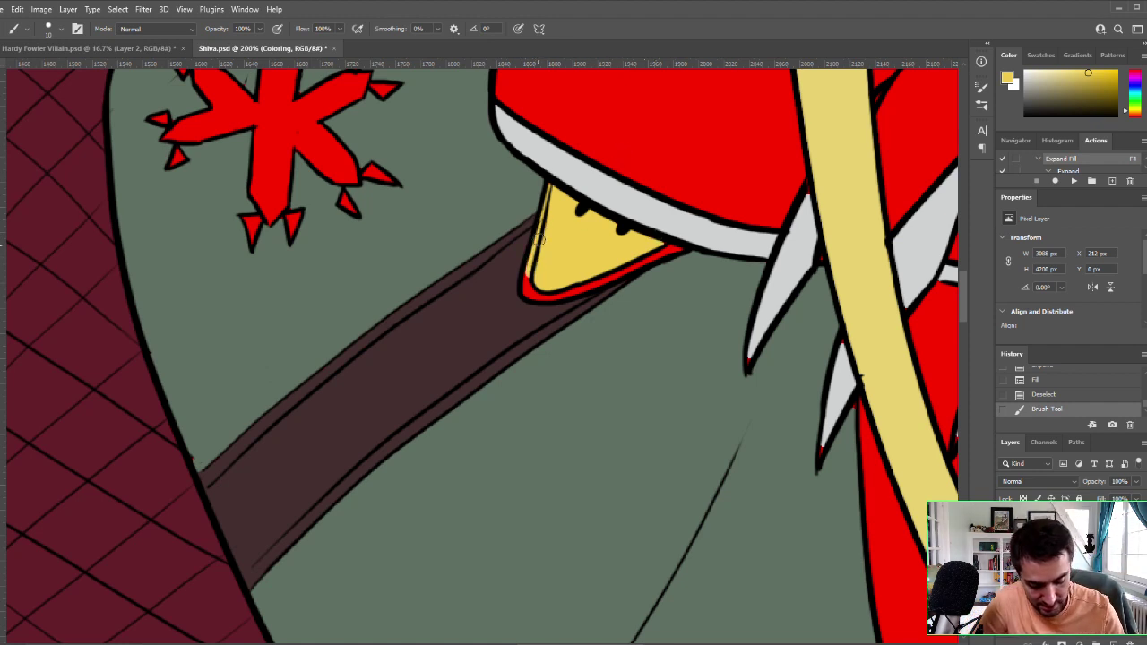
mouse_move(528, 280)
mouse_down()
mouse_move(551, 295)
mouse_move(631, 268)
mouse_up()
drag(563, 295, 601, 283)
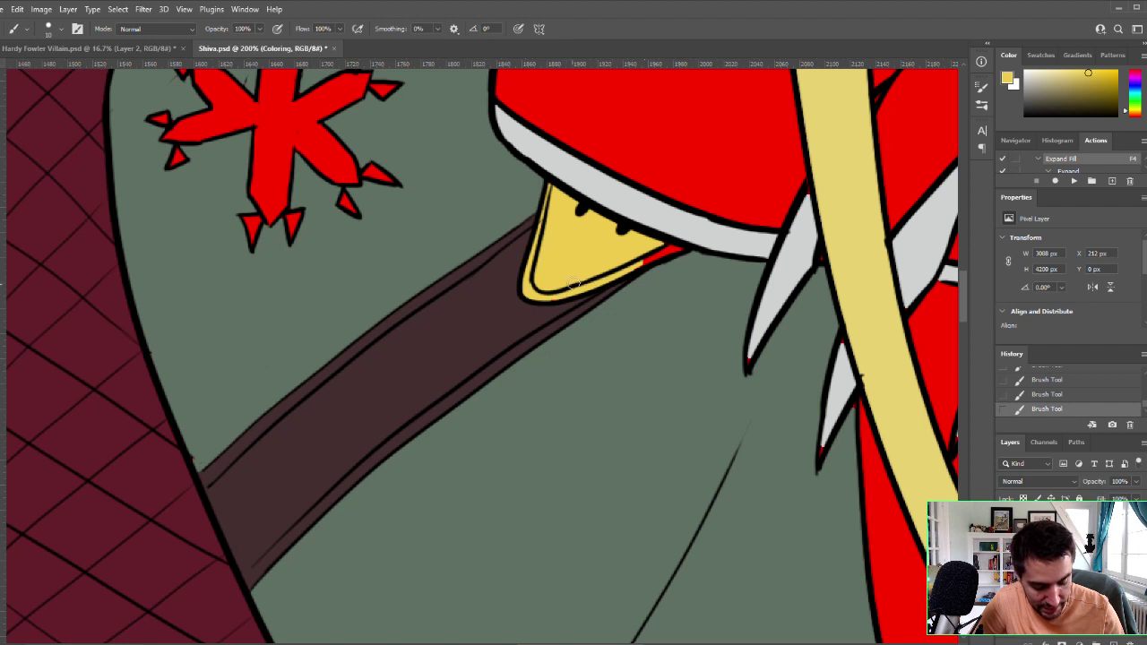
mouse_move(659, 248)
mouse_down()
mouse_move(670, 248)
mouse_move(650, 258)
mouse_move(668, 251)
mouse_up()
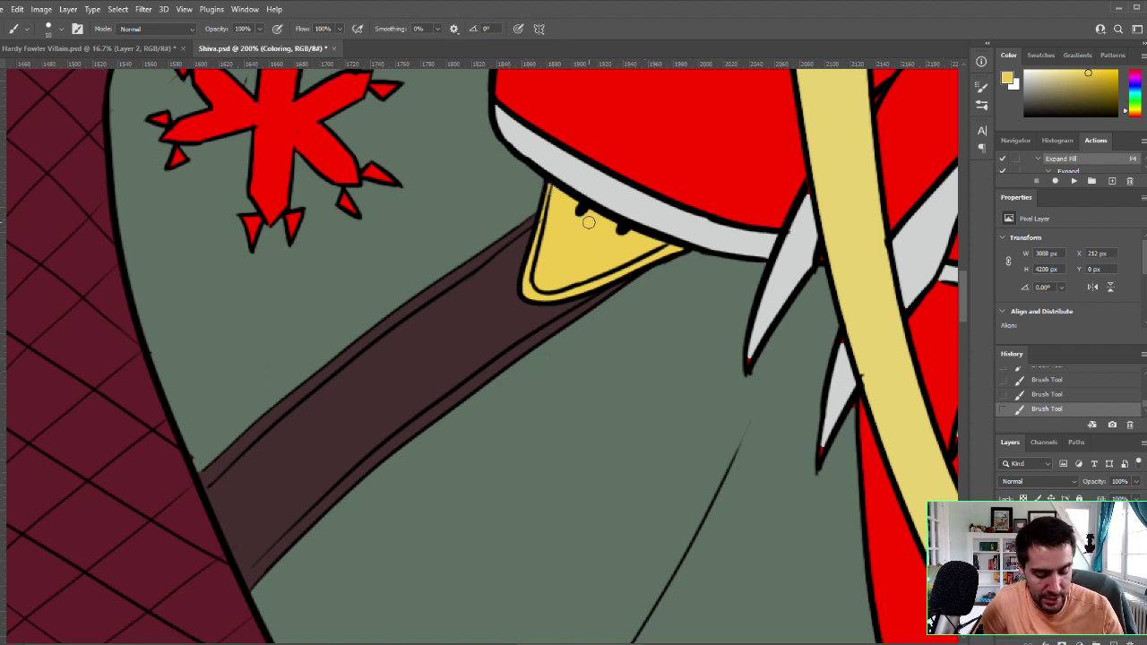
Step: Paint the belt buckle's upper border and bevelled side edge golden yellow
key(z)
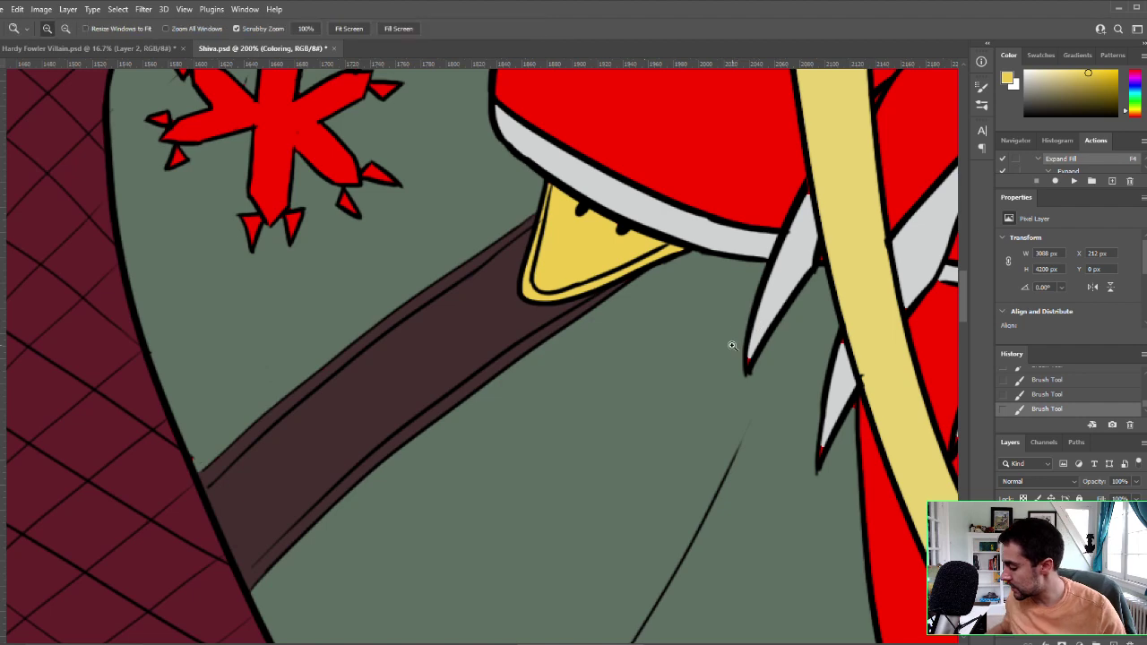
alt+click(671, 354)
alt+click(671, 363)
alt+click(672, 368)
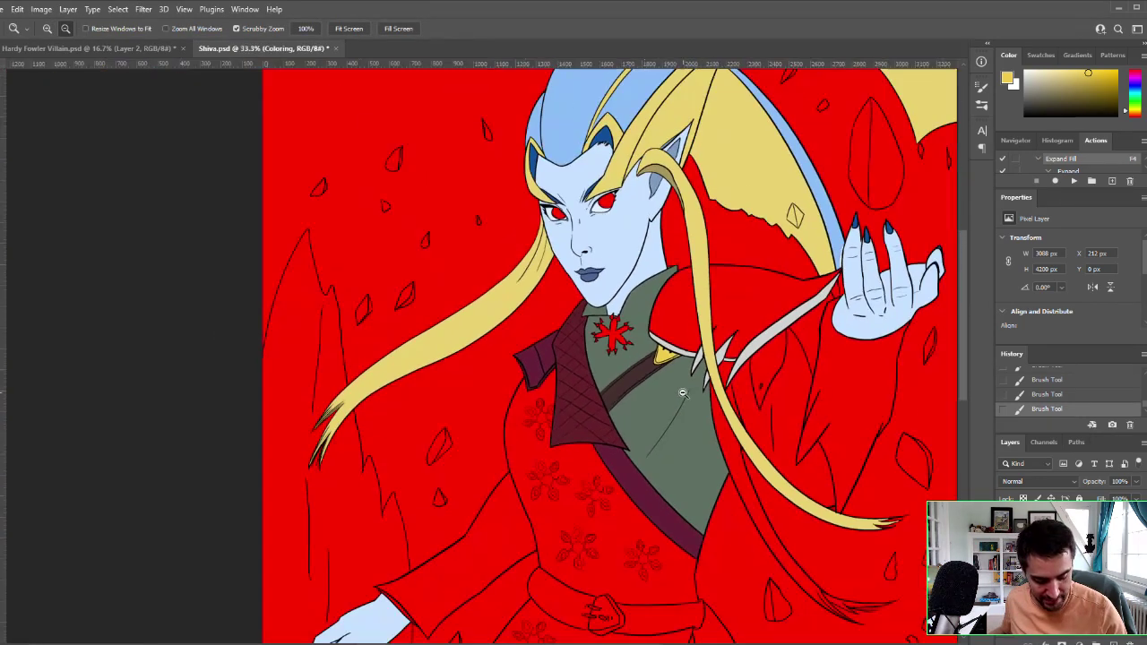
scroll(650, 502, down, 4)
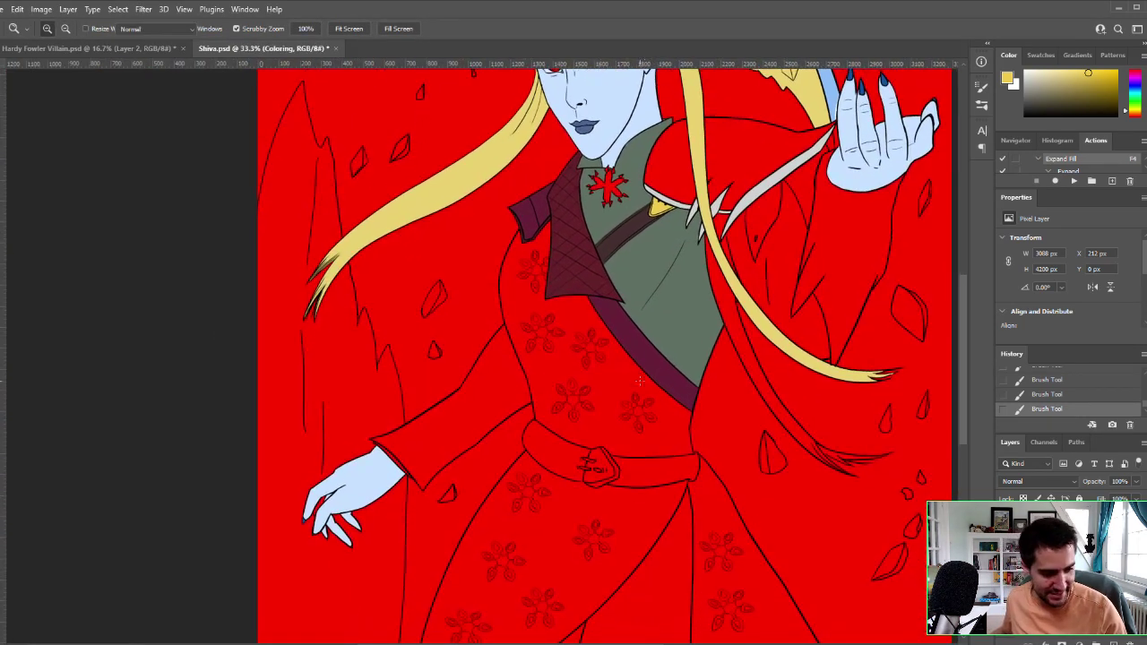
click(649, 488)
click(651, 480)
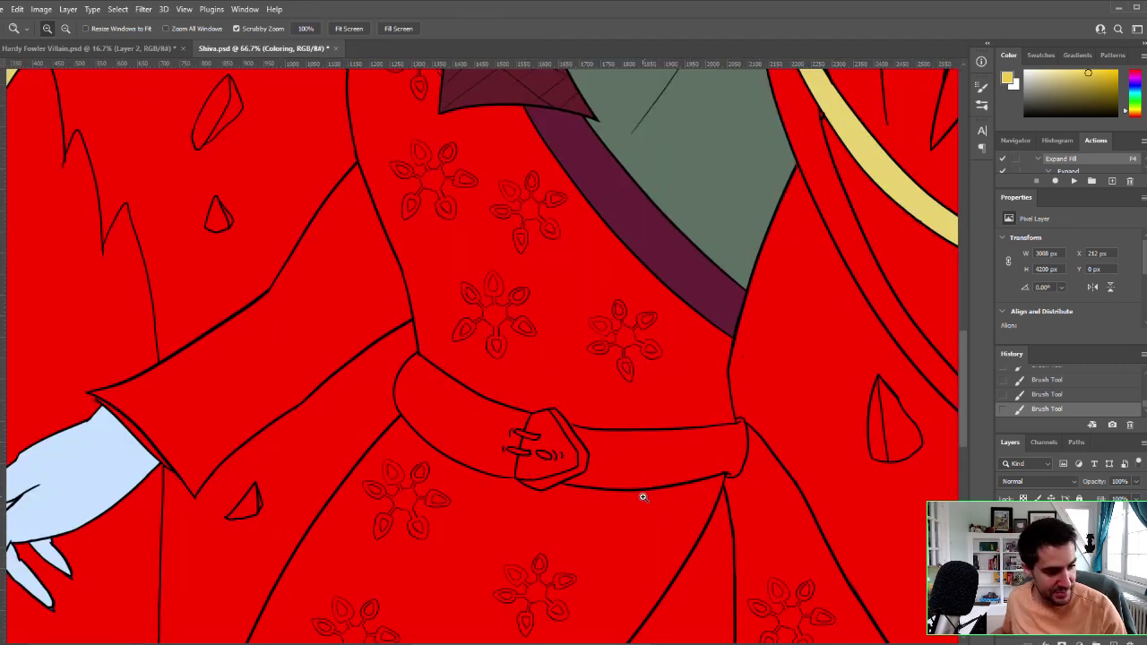
click(636, 492)
key(b)
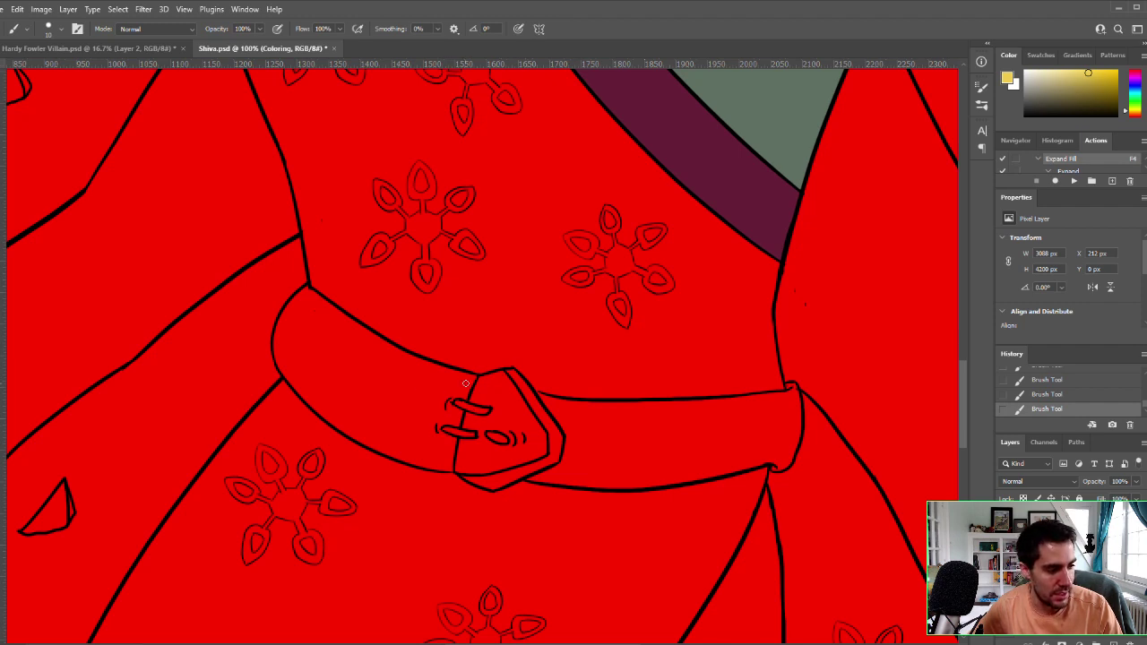
mouse_move(460, 447)
mouse_down()
mouse_move(476, 388)
mouse_move(506, 370)
mouse_move(557, 446)
mouse_move(557, 432)
mouse_move(551, 459)
mouse_up()
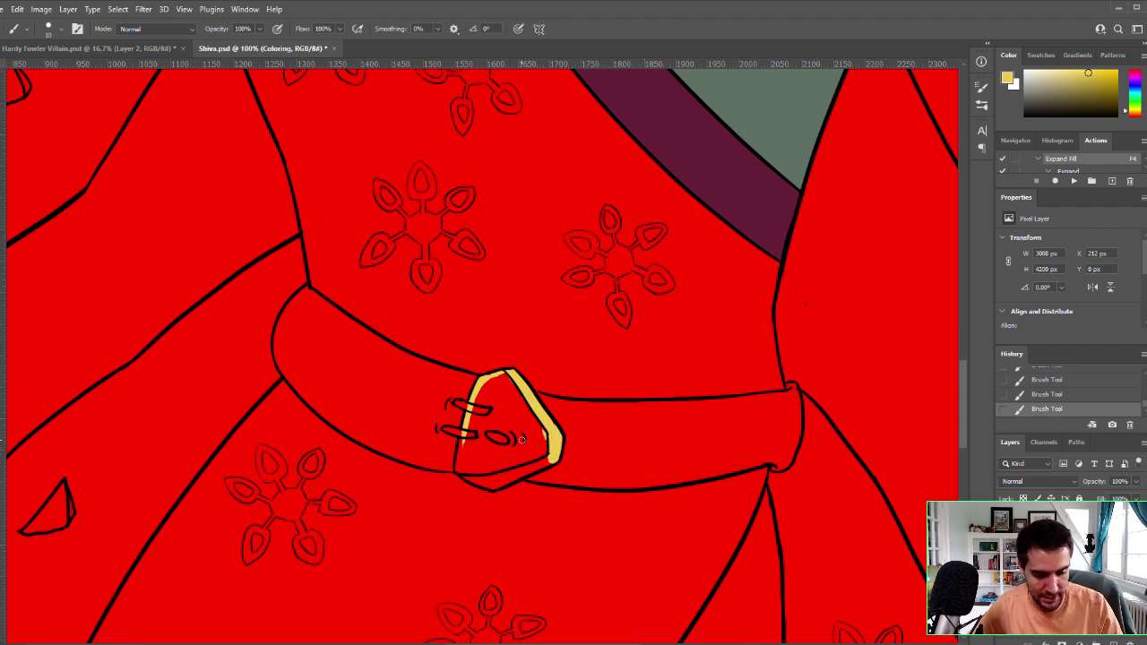
Step: Cover the buckle's lower rim, prongs and face with golden yellow, leaving the small oval hole unpainted
mouse_move(541, 463)
mouse_down()
mouse_move(493, 487)
mouse_move(521, 470)
mouse_move(467, 477)
mouse_move(500, 487)
mouse_move(544, 464)
mouse_move(531, 396)
mouse_move(491, 532)
mouse_move(499, 547)
mouse_move(512, 399)
mouse_move(498, 470)
mouse_move(479, 486)
mouse_move(523, 467)
mouse_move(486, 472)
mouse_move(479, 455)
mouse_move(489, 484)
mouse_move(465, 452)
mouse_move(459, 464)
mouse_move(471, 449)
mouse_move(480, 457)
mouse_move(503, 378)
mouse_move(542, 439)
mouse_move(541, 453)
mouse_move(491, 466)
mouse_move(483, 483)
mouse_move(460, 470)
mouse_move(460, 448)
mouse_move(520, 457)
mouse_move(534, 439)
mouse_move(524, 457)
mouse_move(531, 434)
mouse_move(507, 400)
mouse_move(475, 419)
mouse_move(457, 403)
mouse_move(463, 434)
mouse_up()
key(ctrl+z)
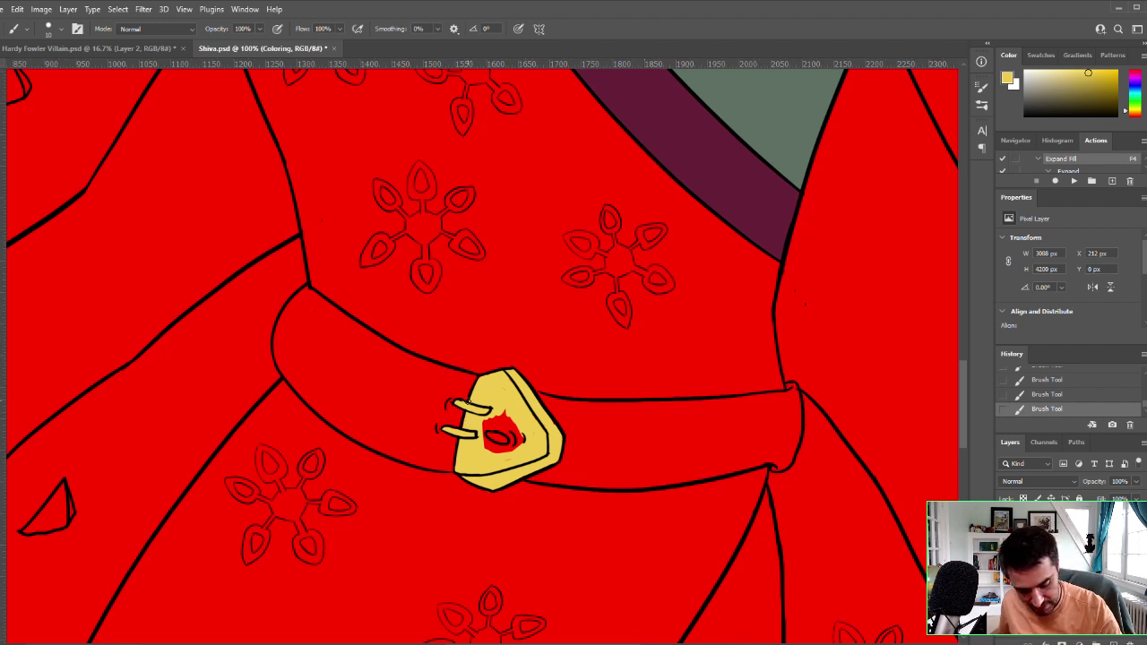
mouse_move(491, 419)
mouse_down()
mouse_move(509, 418)
mouse_move(521, 445)
mouse_move(491, 447)
mouse_move(518, 441)
mouse_move(510, 427)
mouse_move(485, 426)
mouse_move(511, 426)
mouse_move(482, 431)
mouse_move(505, 440)
mouse_move(486, 444)
mouse_move(513, 442)
mouse_up()
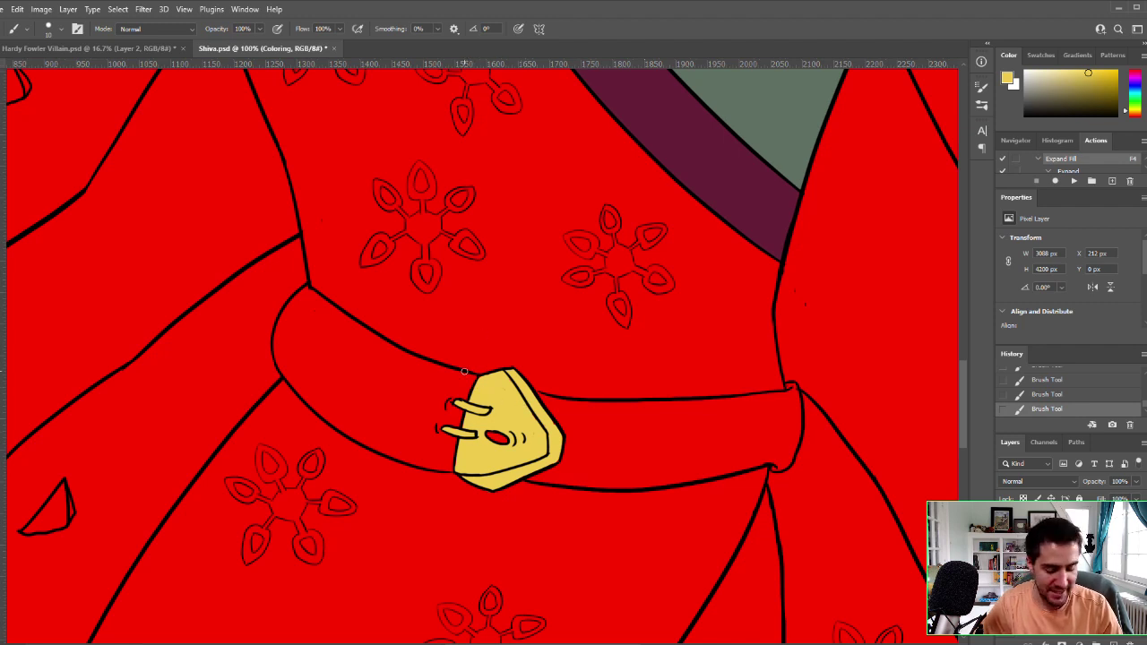
Step: Sample the dark purple of the coat's diagonal trim as the brush color
key(z)
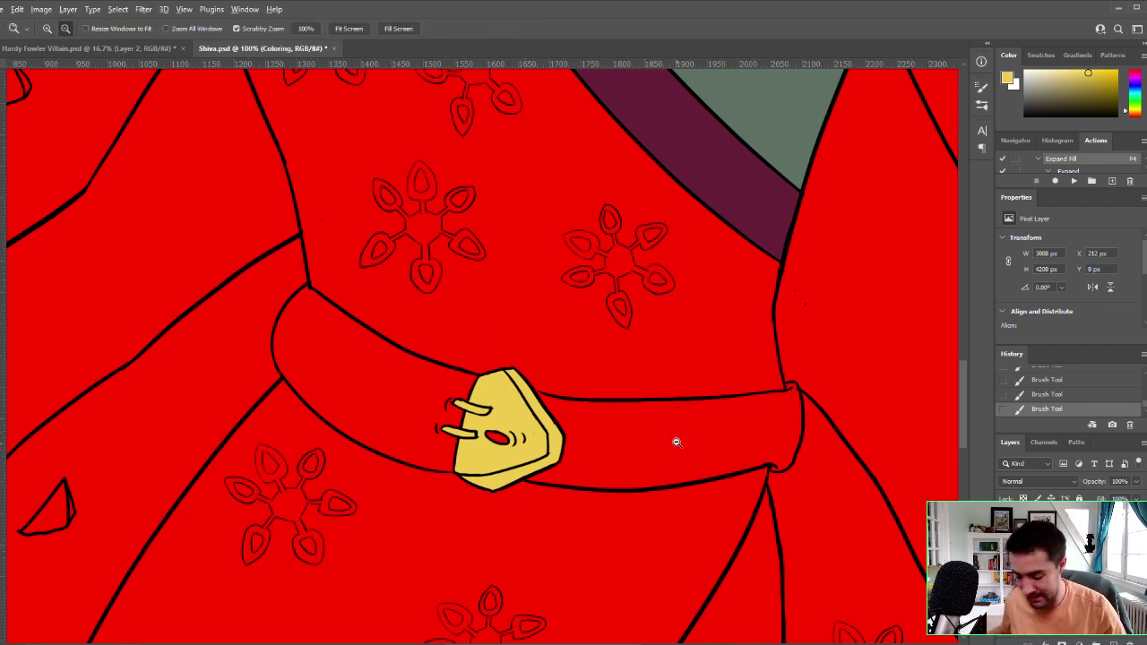
drag(676, 455, 661, 482)
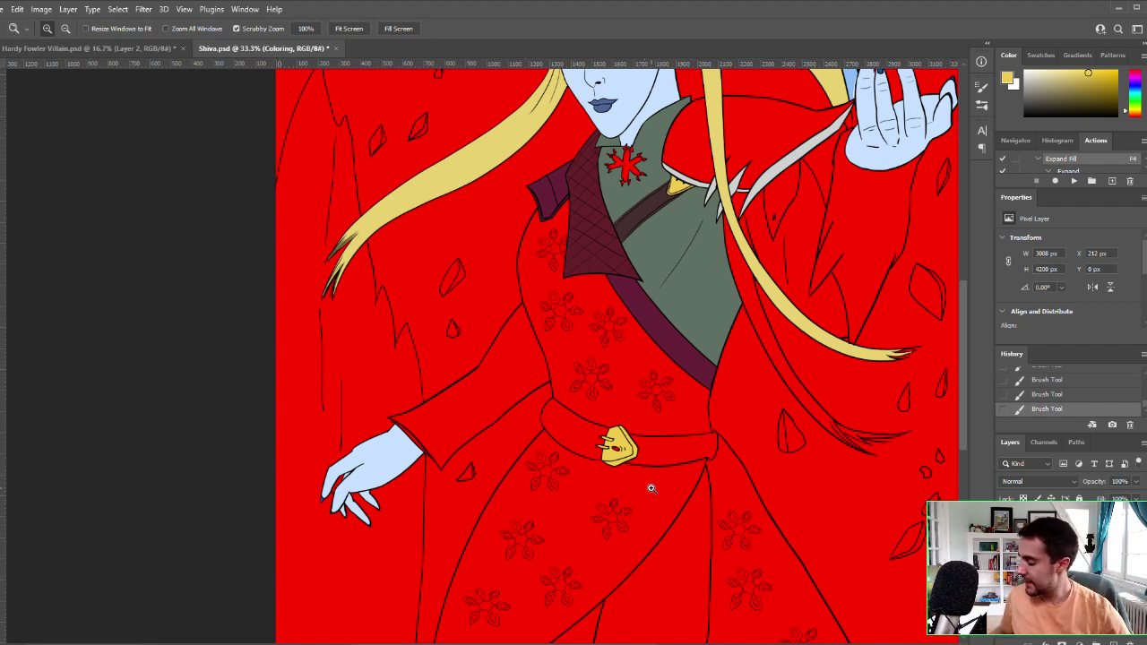
click(838, 381)
key(b)
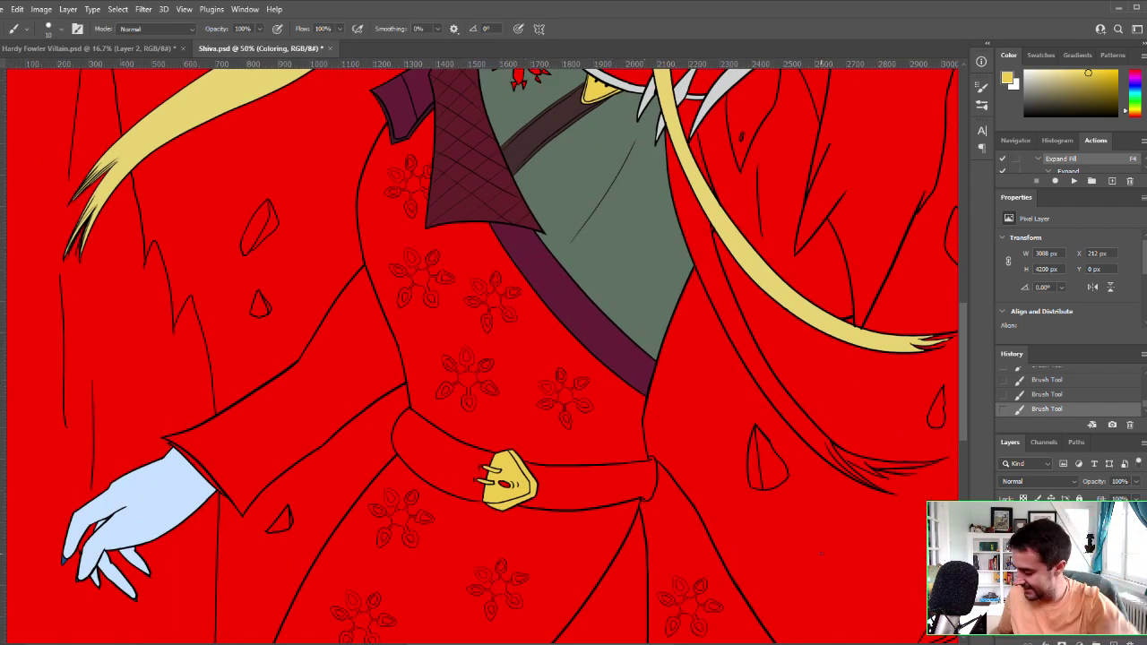
alt+click(563, 283)
key(z)
click(577, 267)
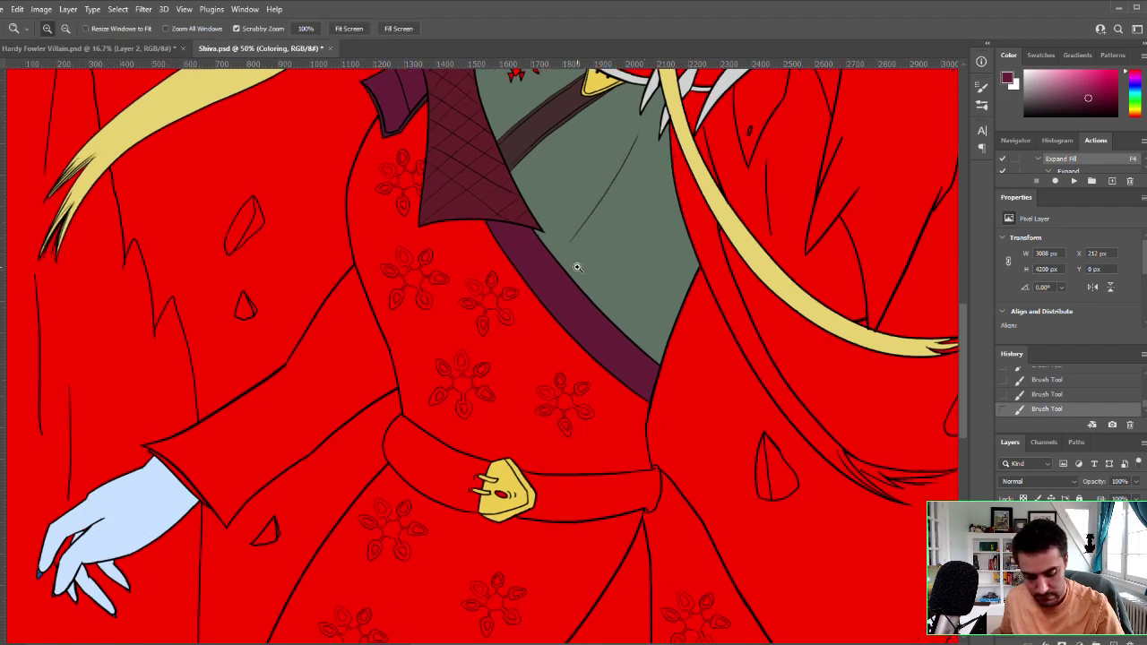
key(i)
drag(489, 243, 553, 305)
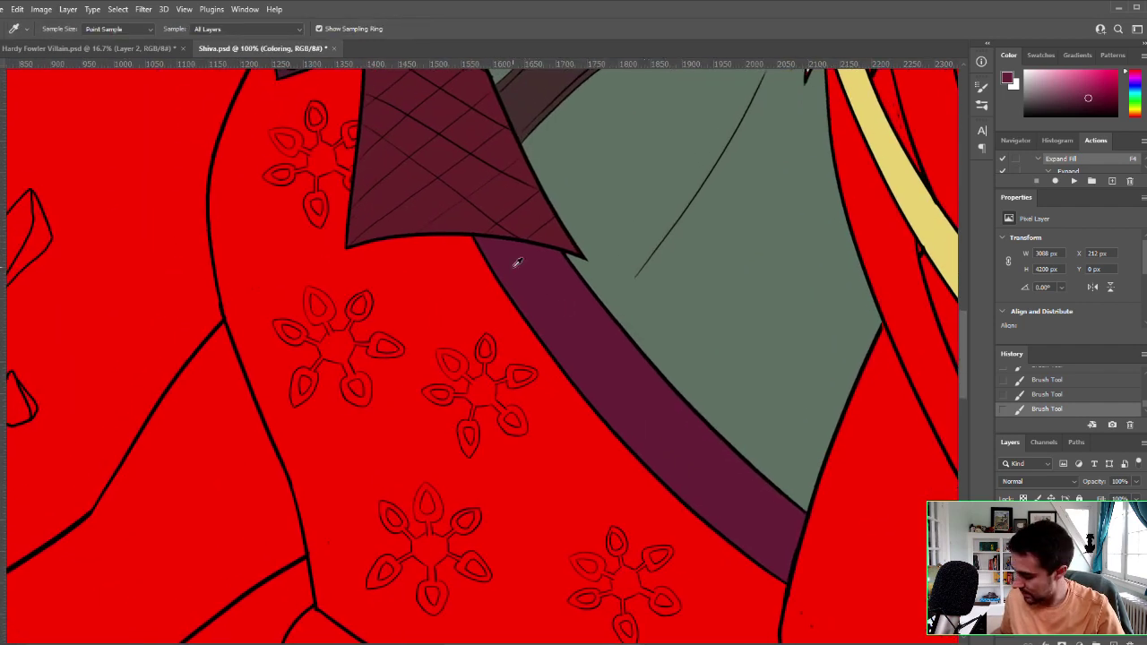
key(b)
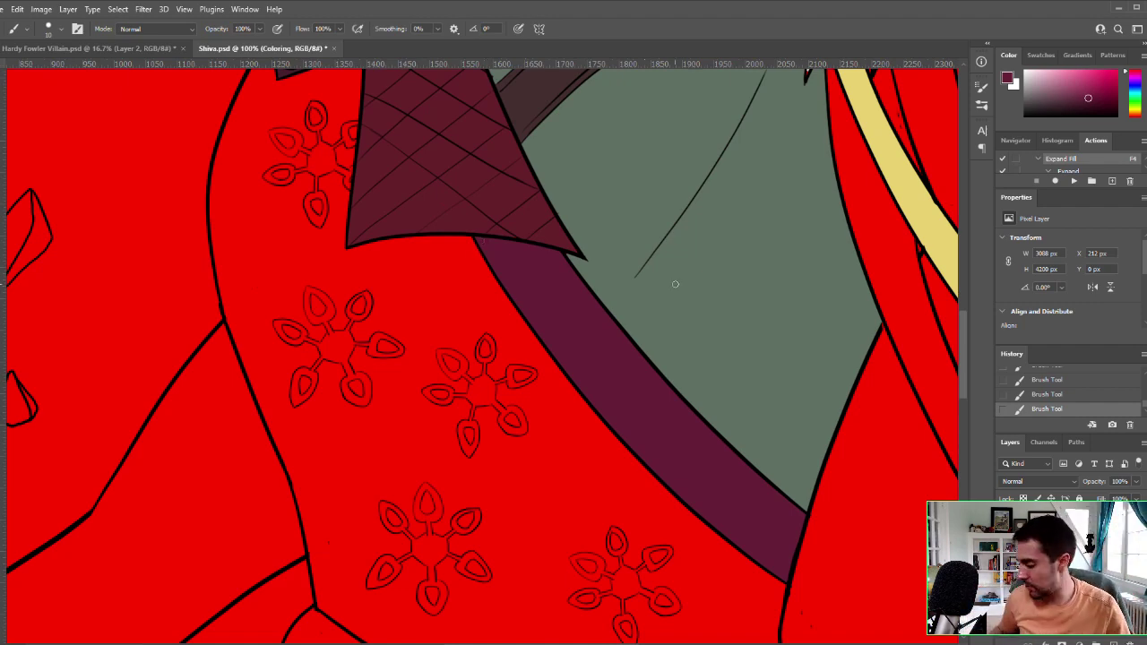
drag(644, 233, 693, 422)
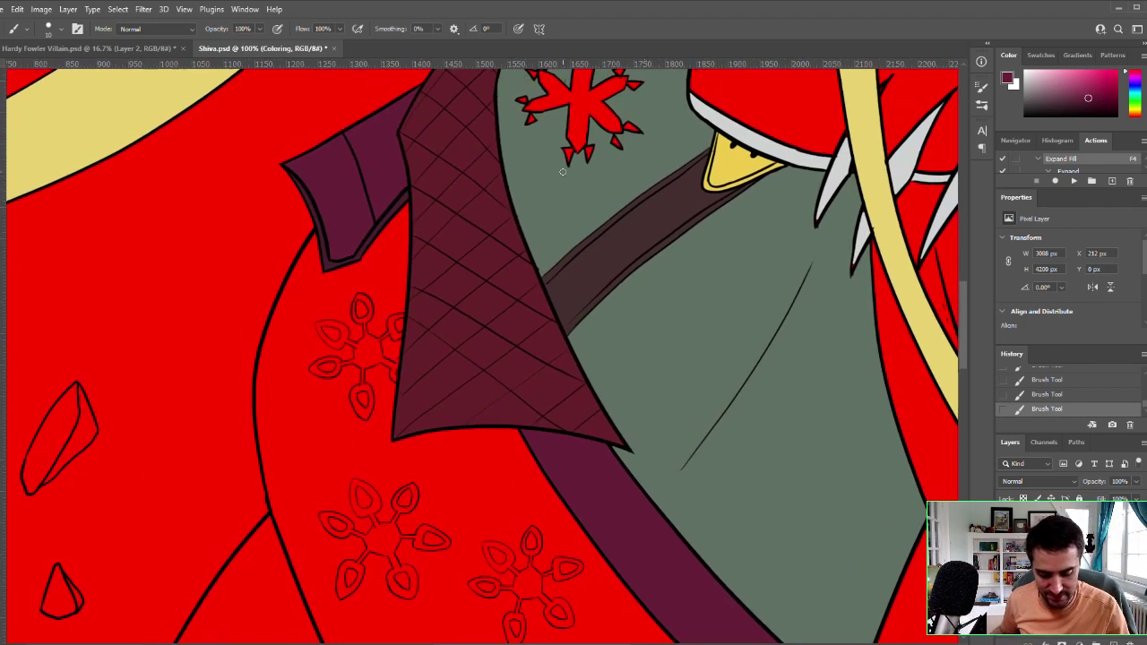
Step: Sample the shirt's grey-green and touch up the shirt edge beside the patterned lapel, just above the strap
key(z)
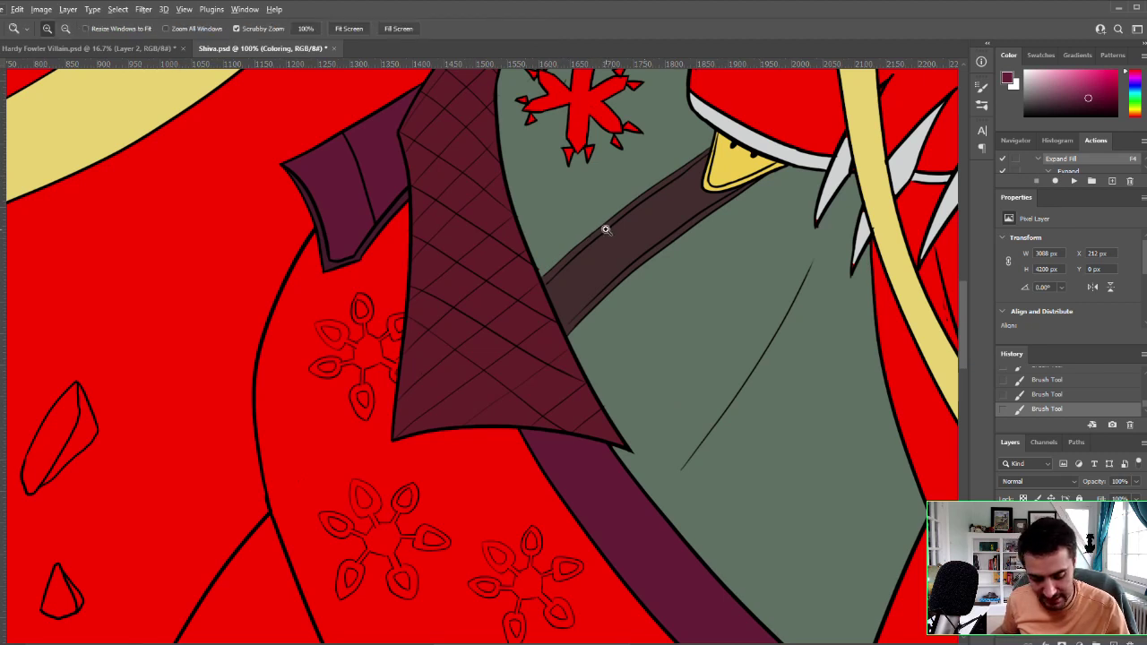
key(b)
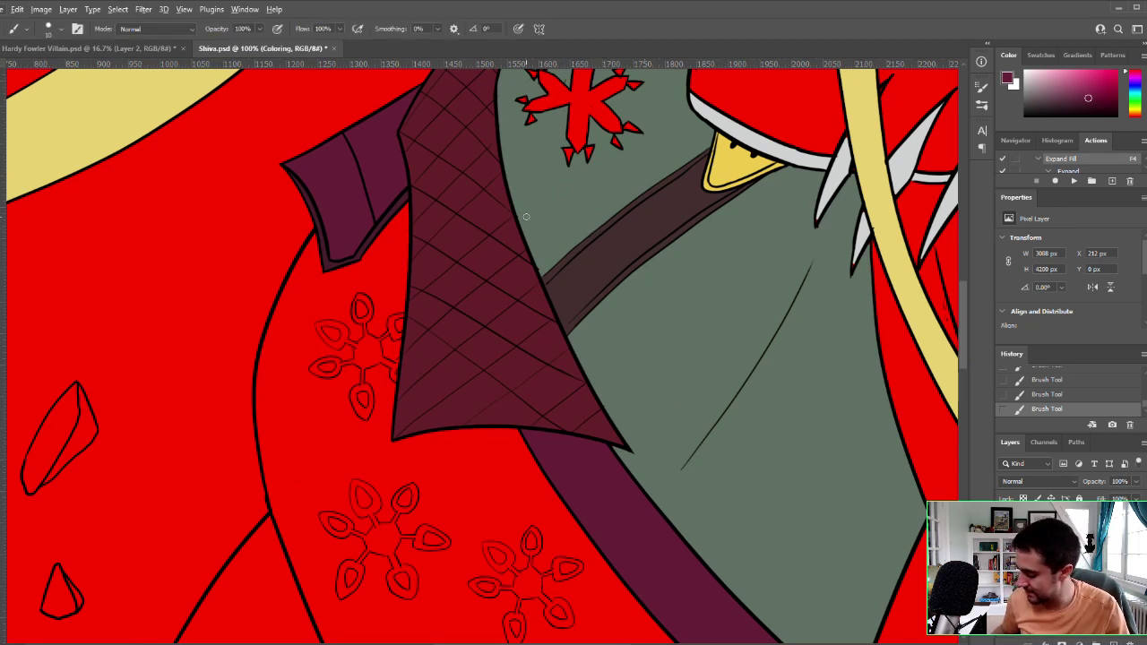
alt+click(550, 206)
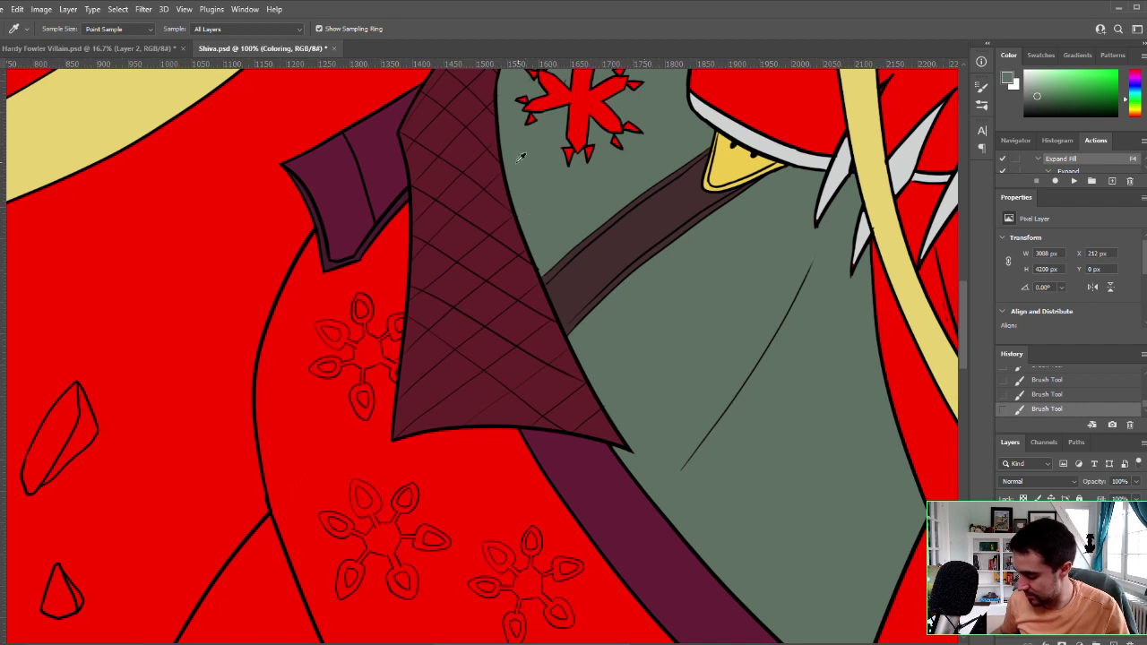
key(b)
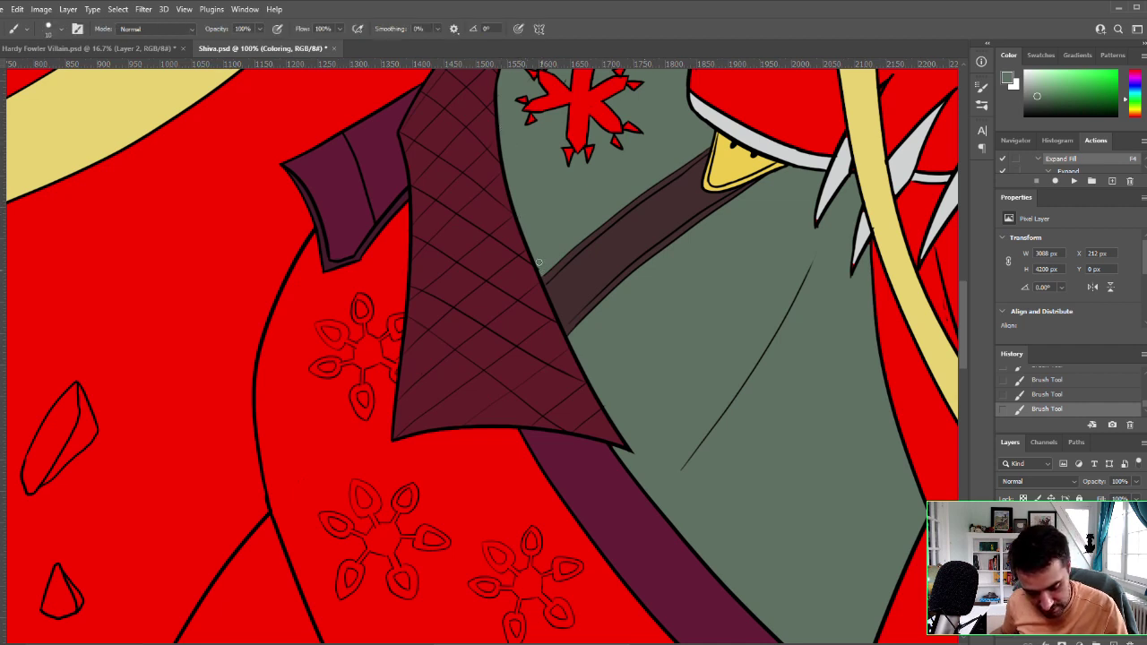
key(ctrl+z)
drag(545, 275, 530, 224)
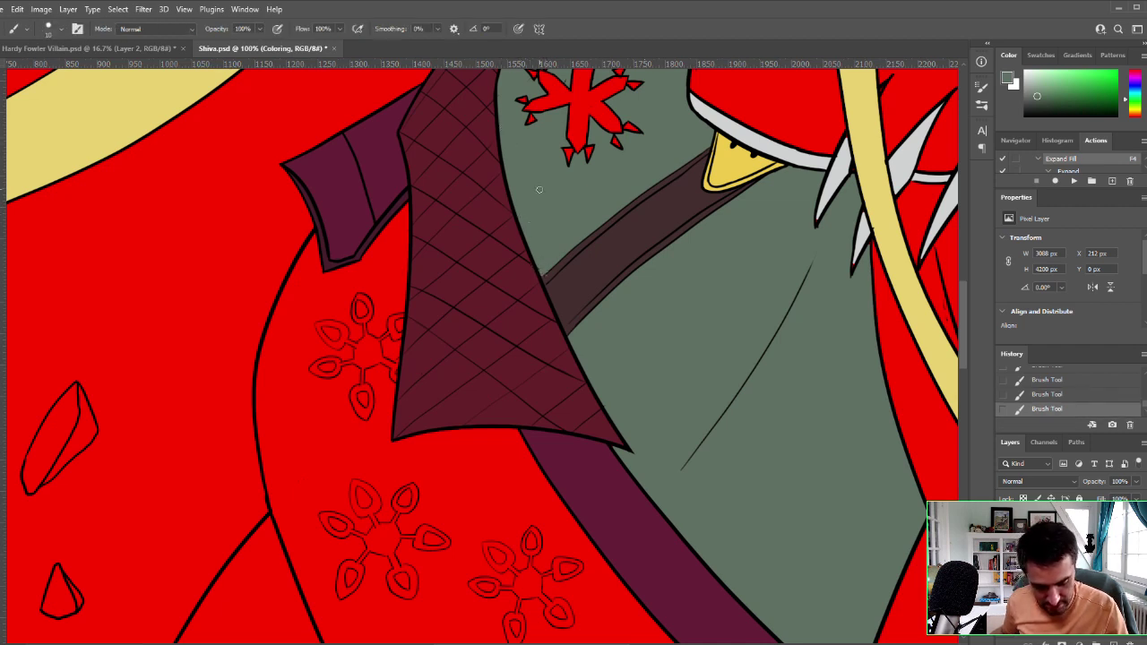
Step: Undo the last brush stroke and select the coat's red torso area around the snowflakes with the Magic Wand
key(z)
alt+click(758, 402)
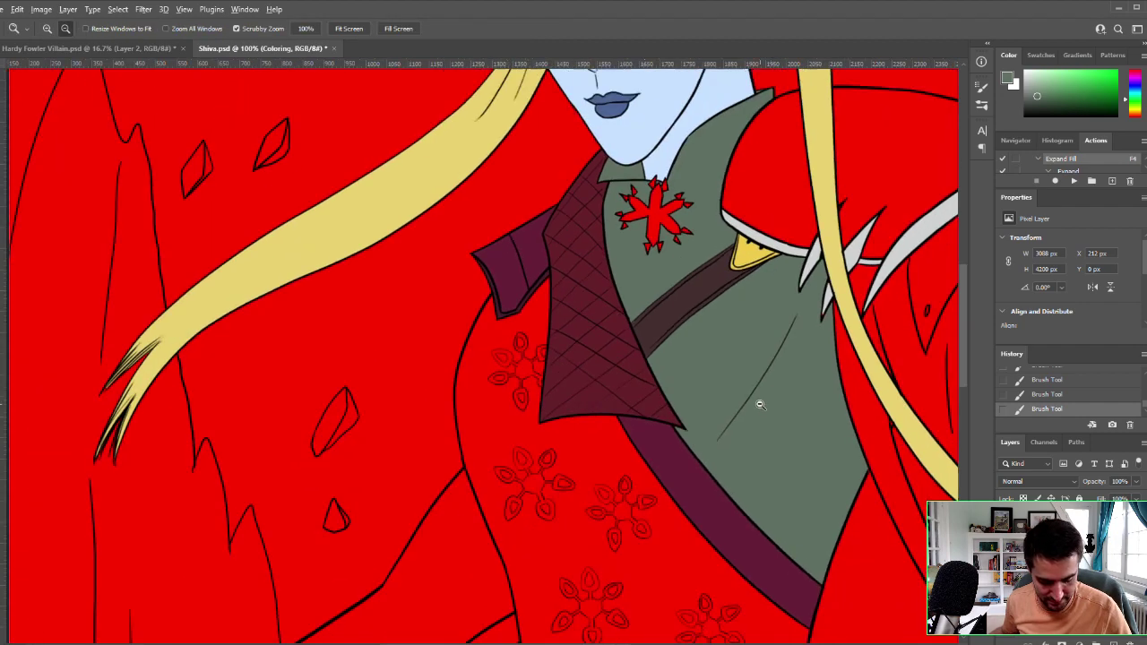
alt+click(768, 407)
alt+click(768, 407)
key(b)
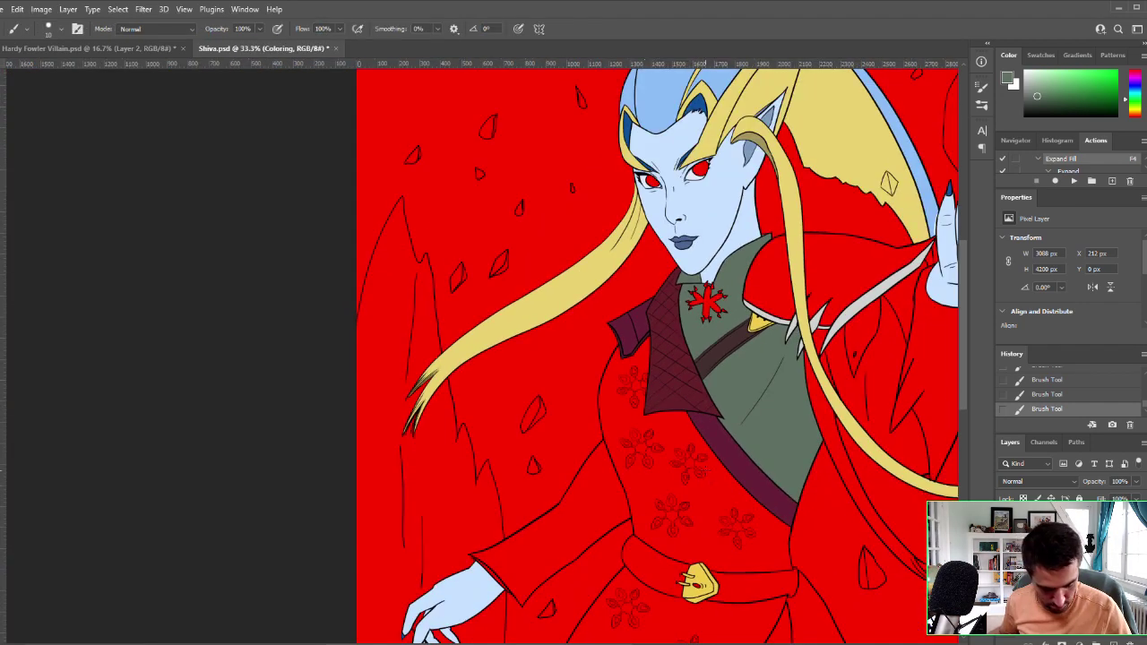
key(ctrl+z)
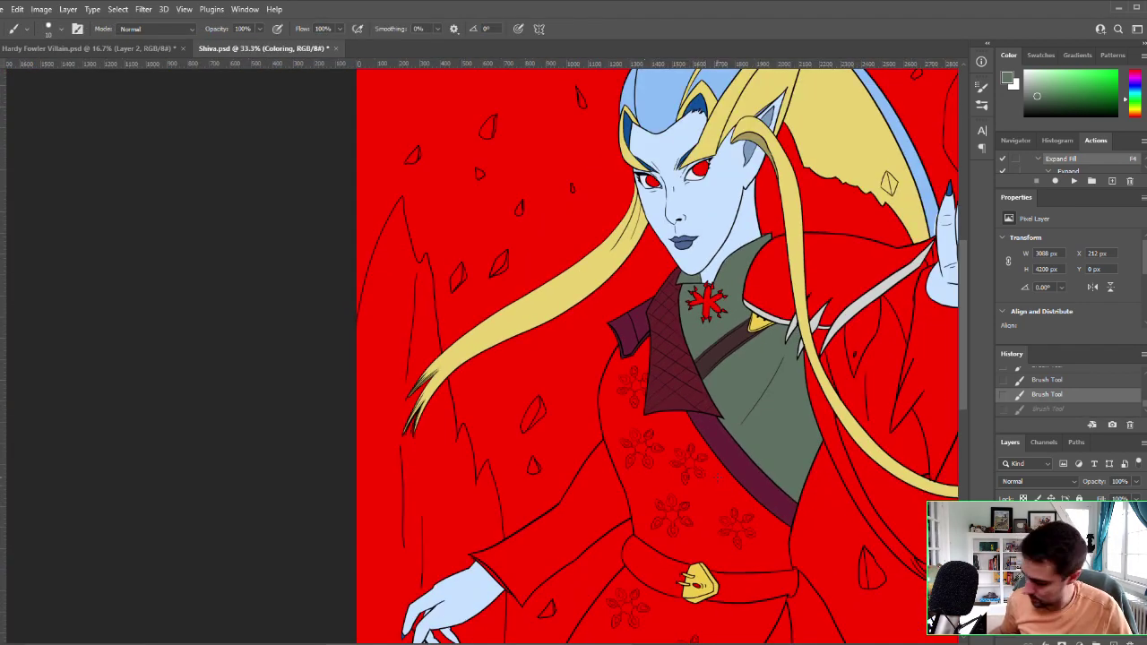
key(w)
click(712, 500)
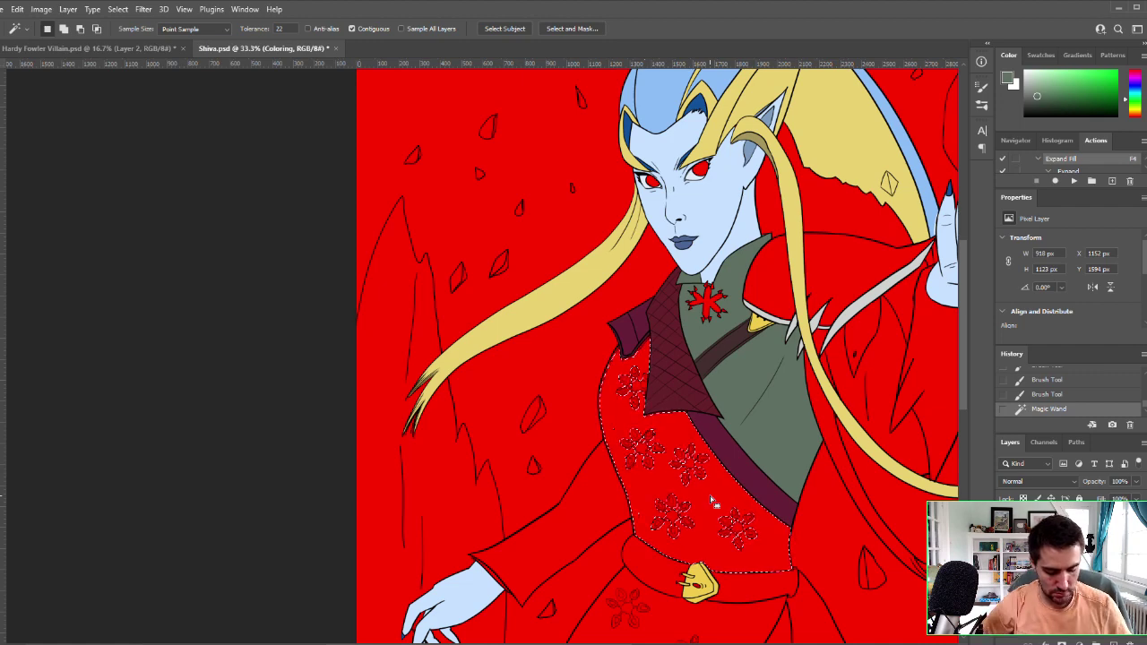
Step: Pick a dark navy blue and fill the selected coat torso using the Expand Fill action
key(i)
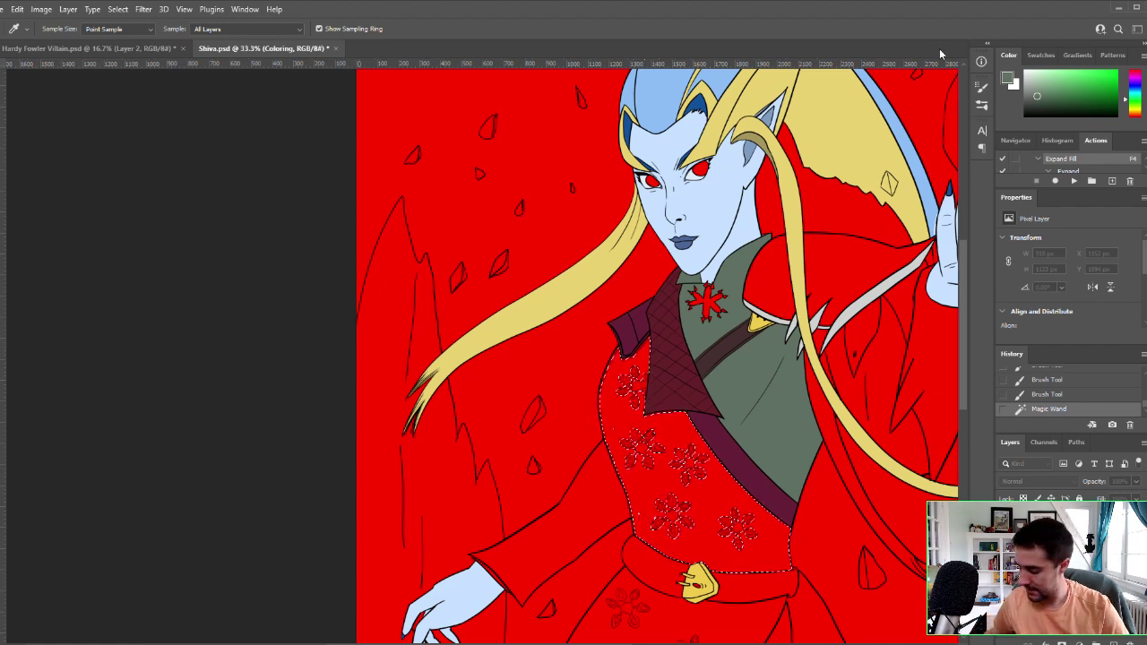
click(1019, 68)
key(F4)
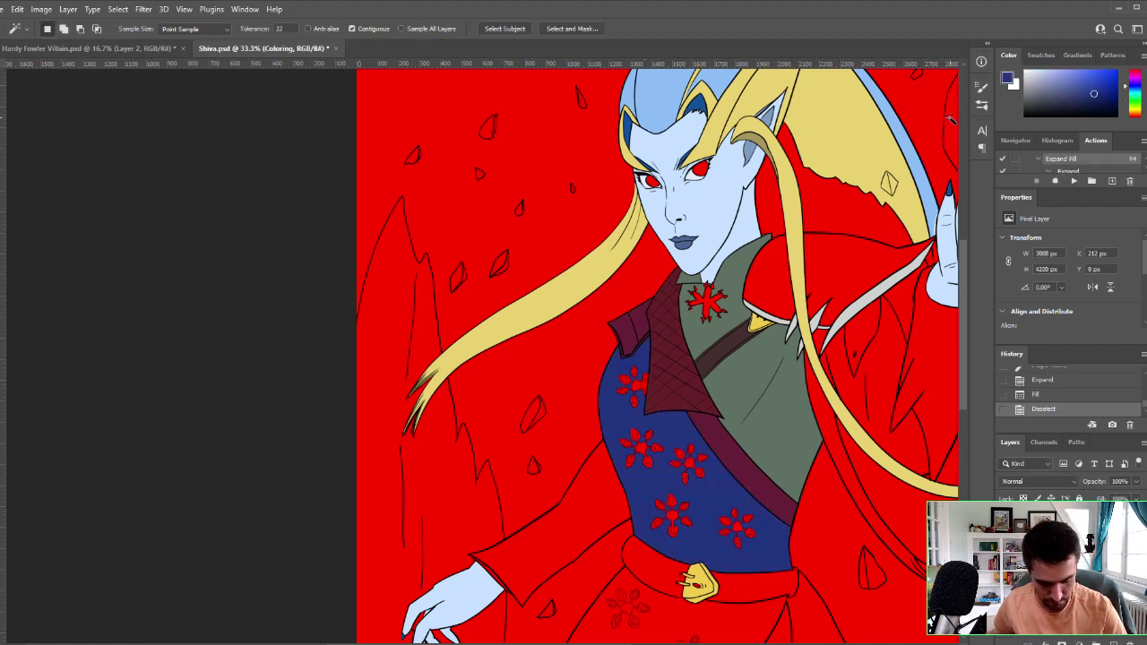
Step: Try to select the front and side skirt panels below the belt together with the Magic Wand
drag(768, 453, 738, 350)
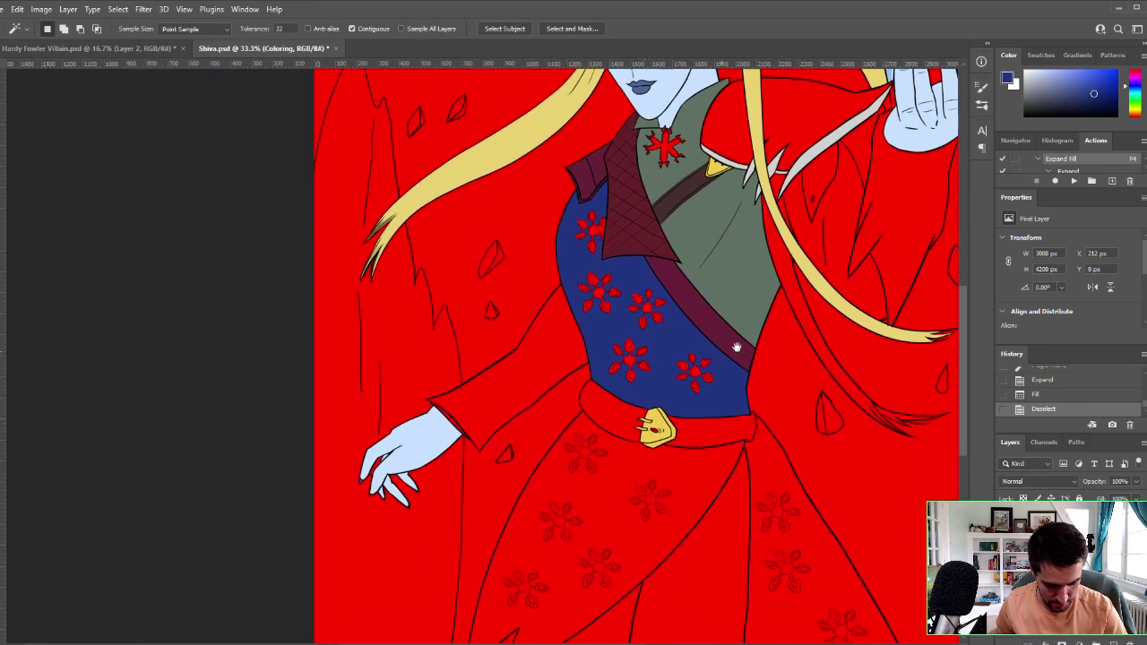
drag(749, 399, 736, 334)
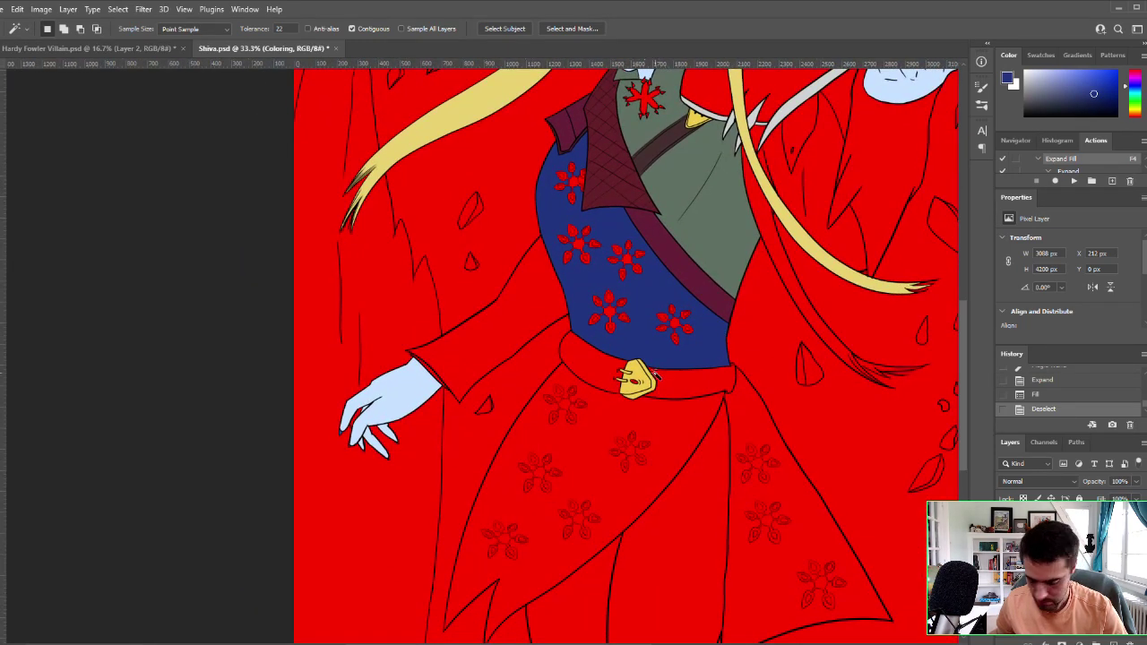
click(671, 437)
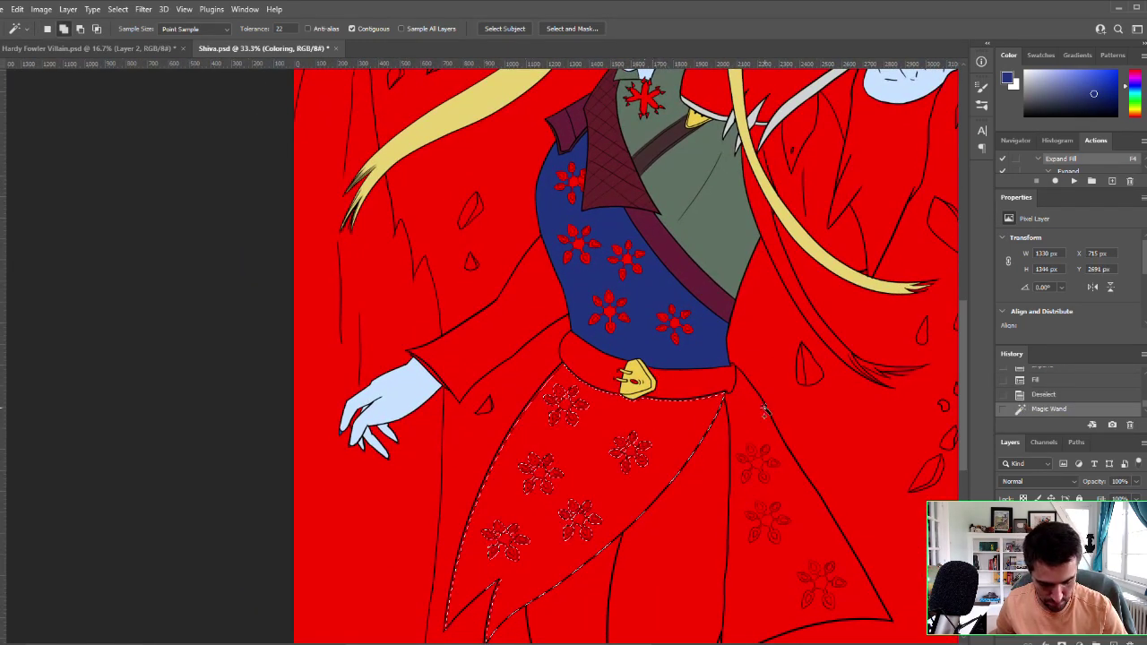
shift+click(760, 408)
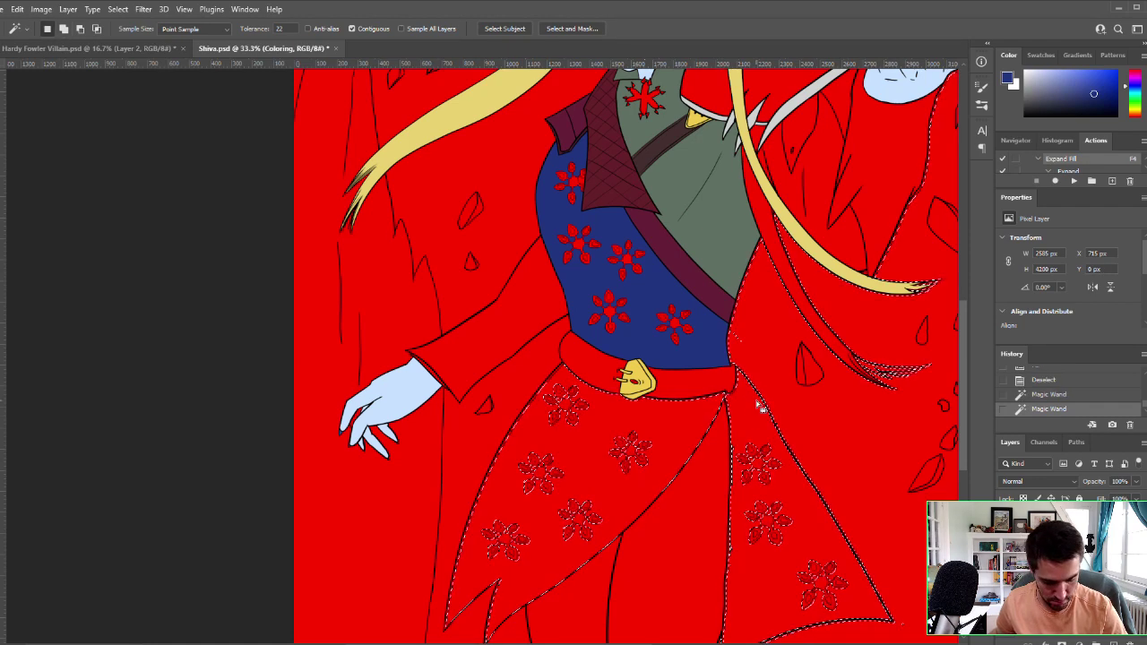
key(ctrl+d)
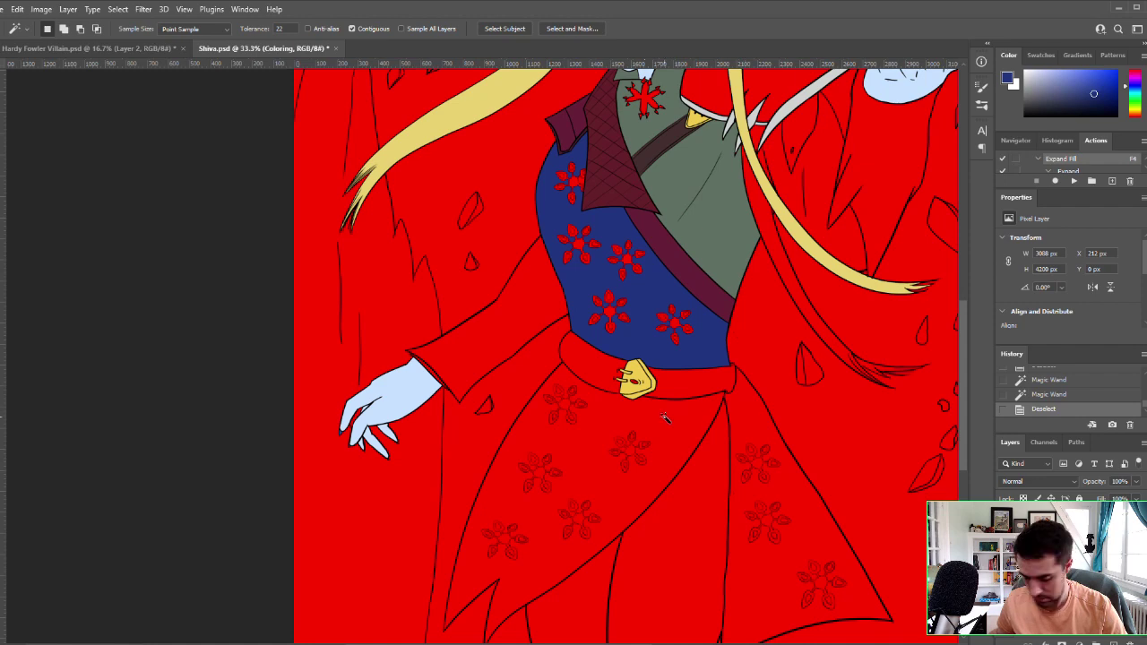
Step: Select only the front skirt panel below the belt and fill it with navy blue
click(683, 421)
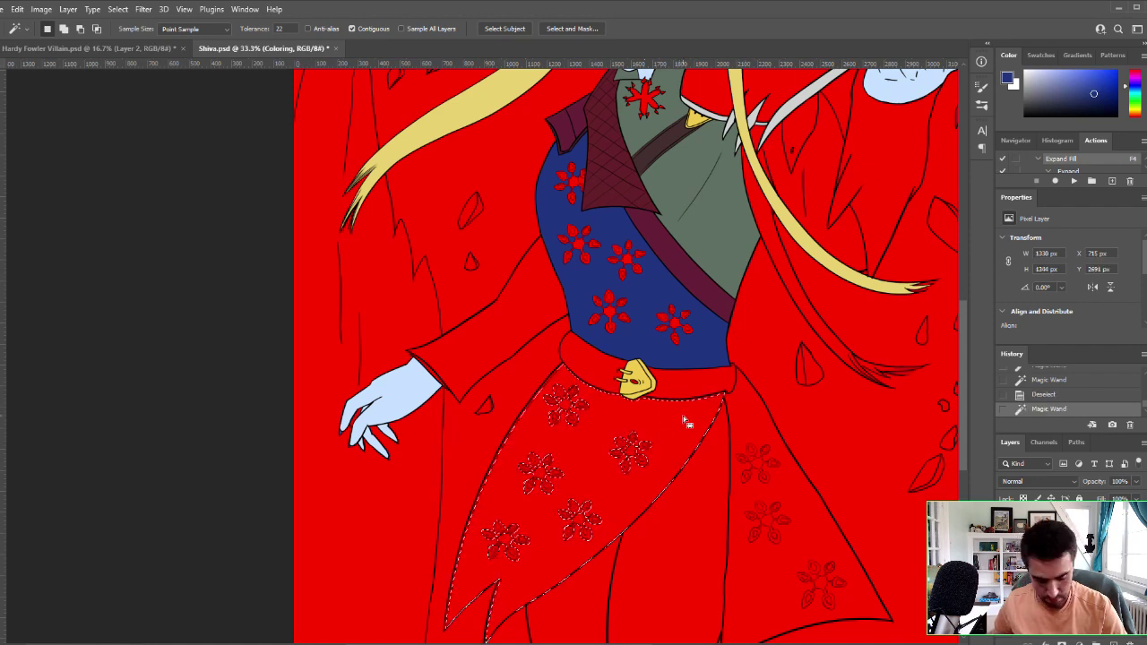
key(F4)
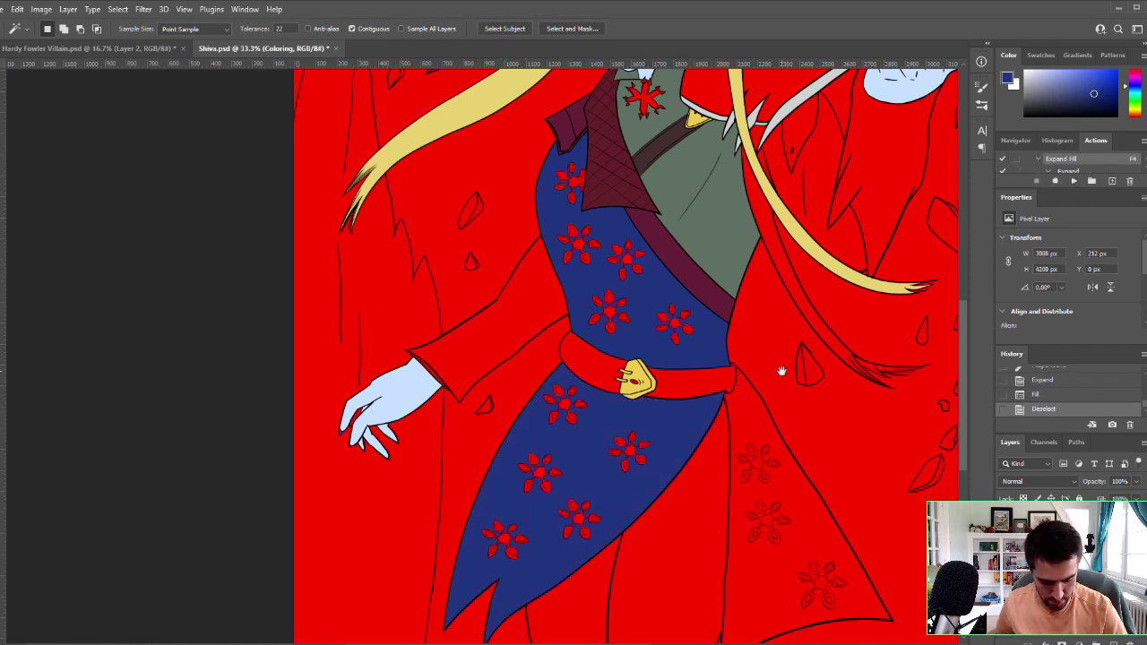
Step: Undo the navy fills on the skirt panel and torso, stepping back to the original torso selection
drag(781, 370, 697, 361)
key(ctrl+alt+z)
key(ctrl+alt+z)
key(ctrl+alt+z)
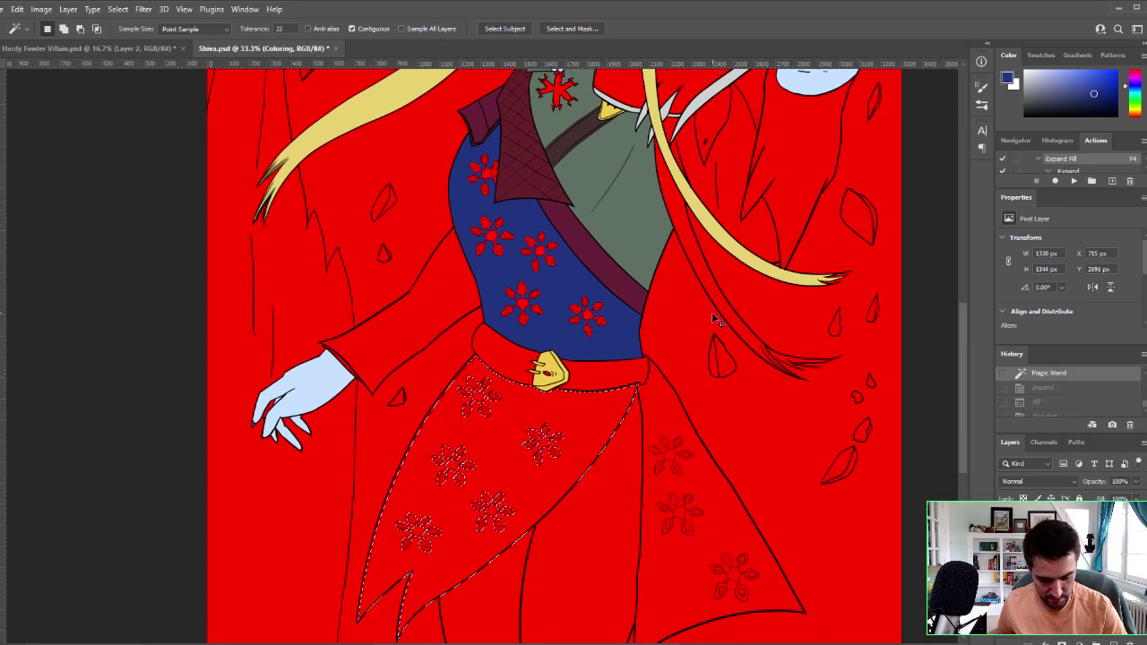
key(ctrl+d)
key(ctrl+z)
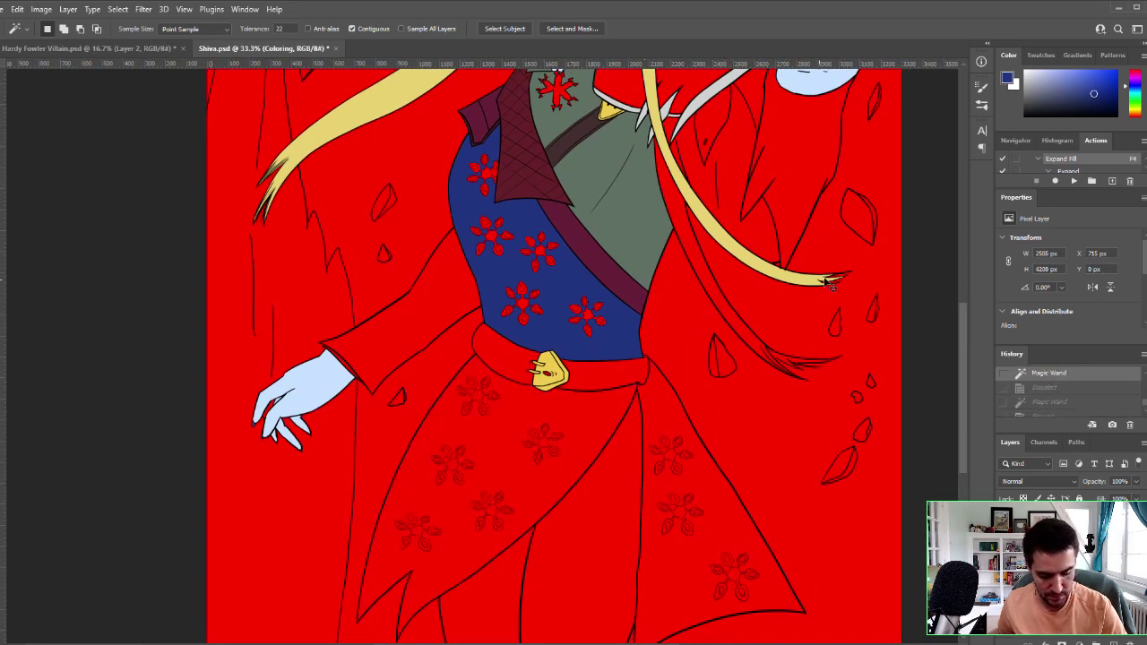
key(z)
key(ctrl+alt+z)
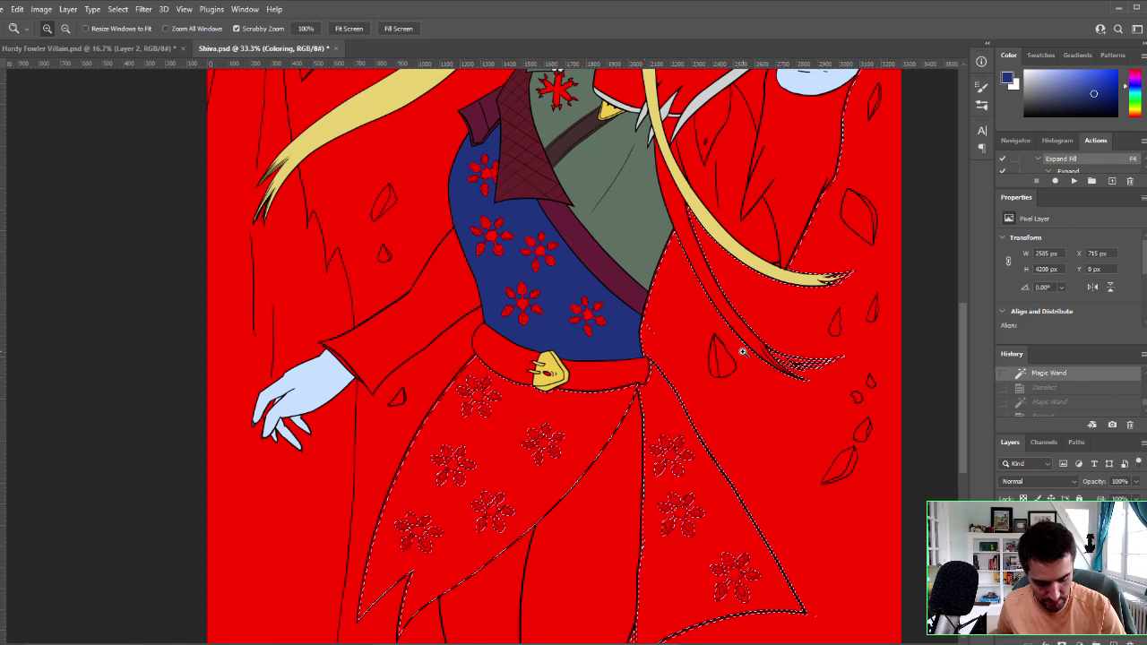
key(ctrl+z)
key(ctrl+z)
key(ctrl+z)
key(ctrl+z)
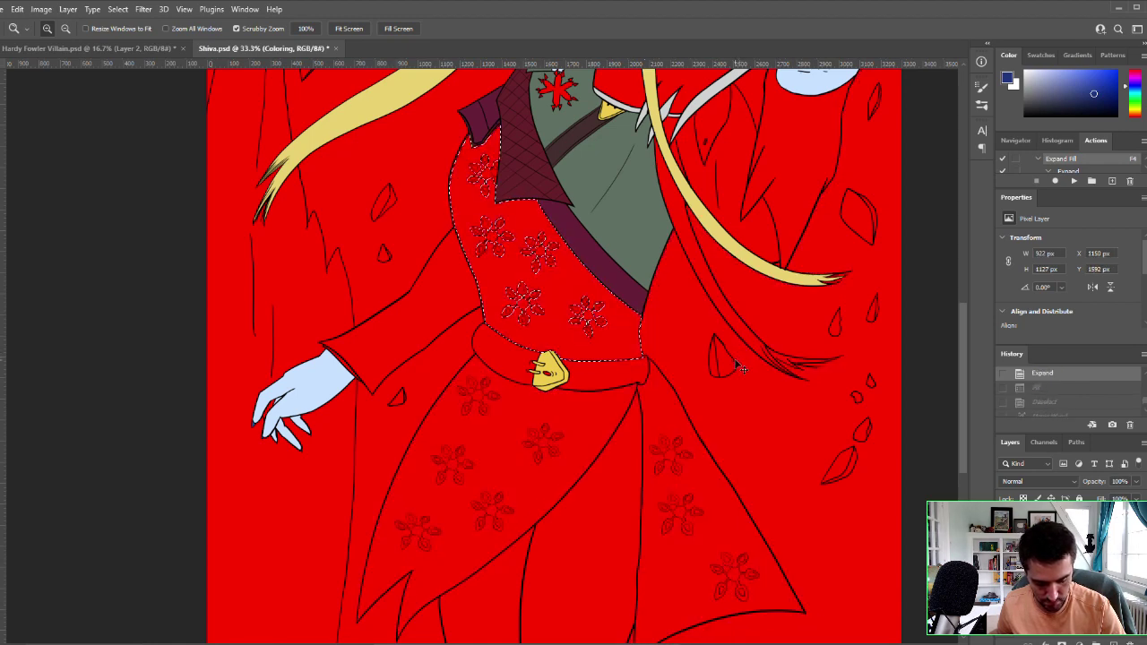
key(ctrl+alt+z)
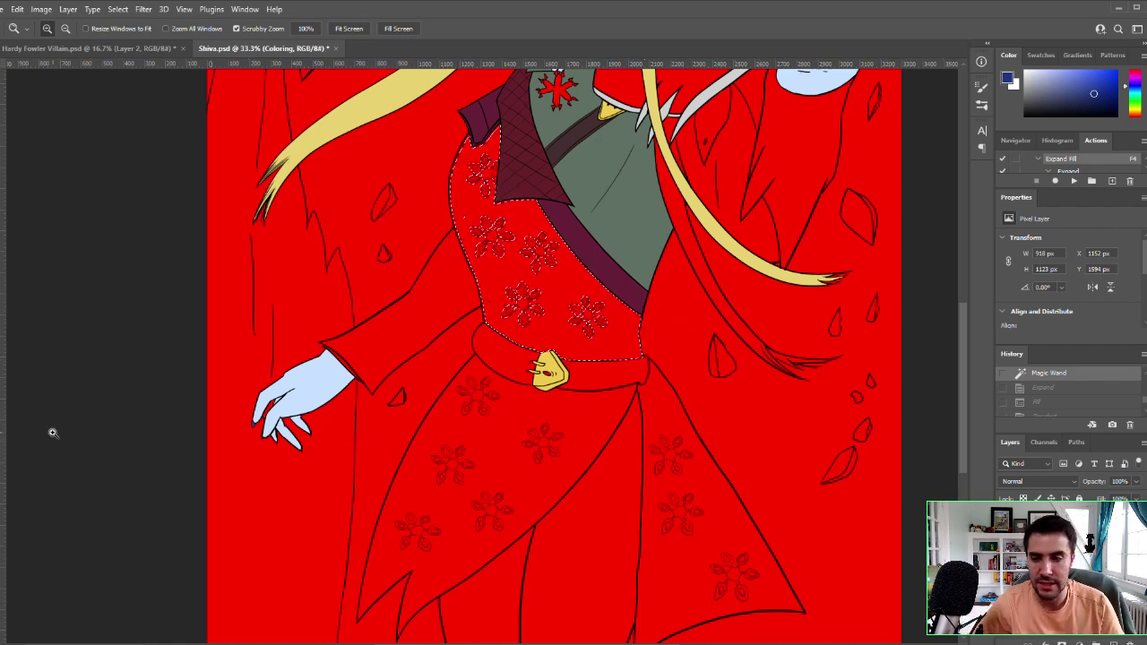
Step: Pick a medium teal and fill the selected coat torso with it
key(i)
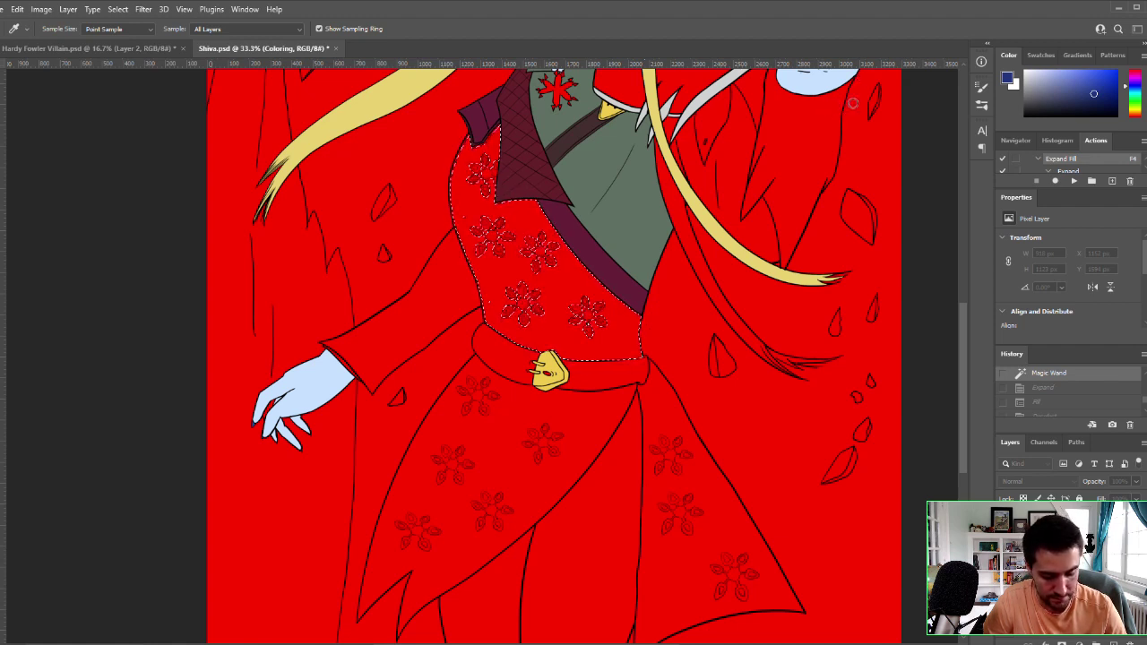
click(1023, 61)
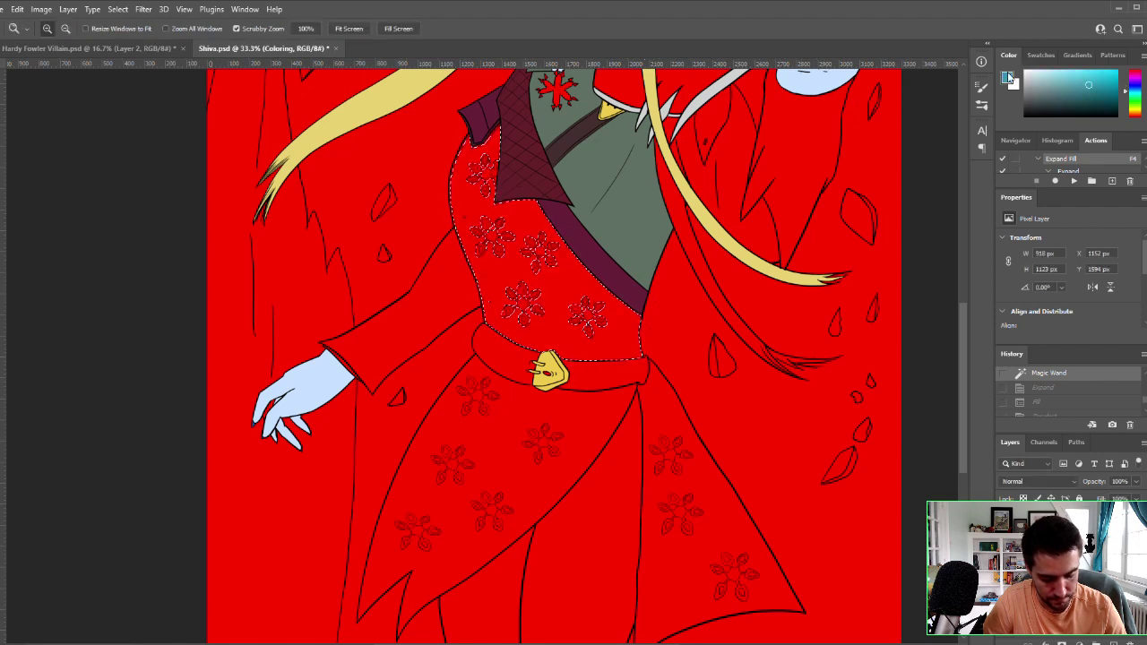
key(F4)
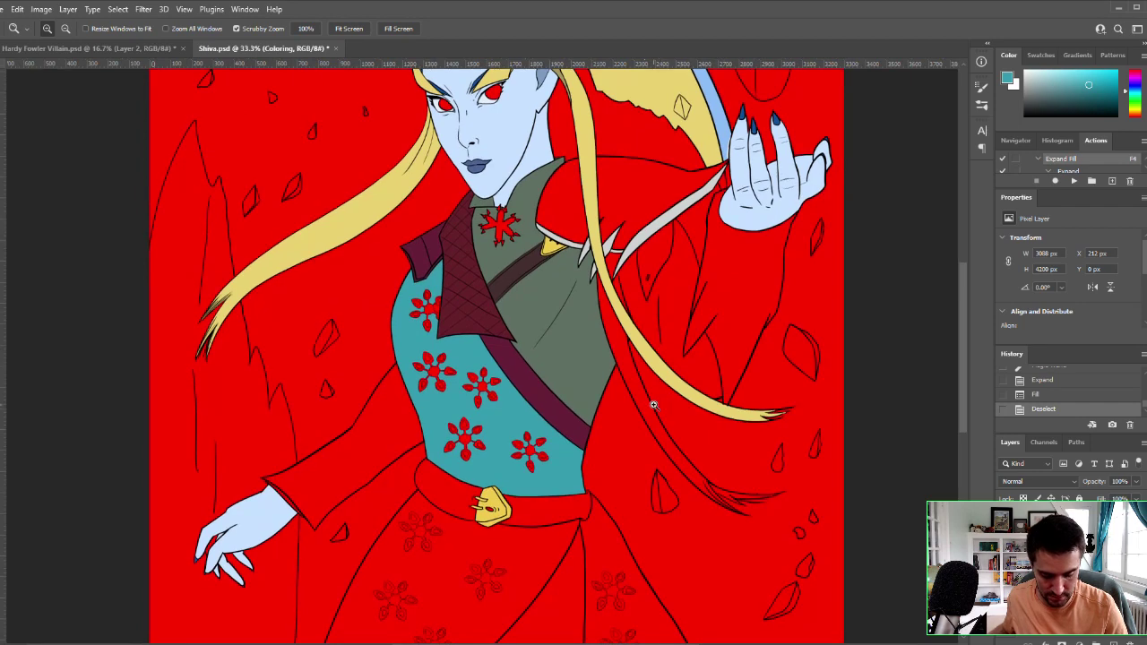
Step: Undo the teal torso fill, stepping back to the torso selection
key(ctrl+z)
key(ctrl+z)
key(ctrl+z)
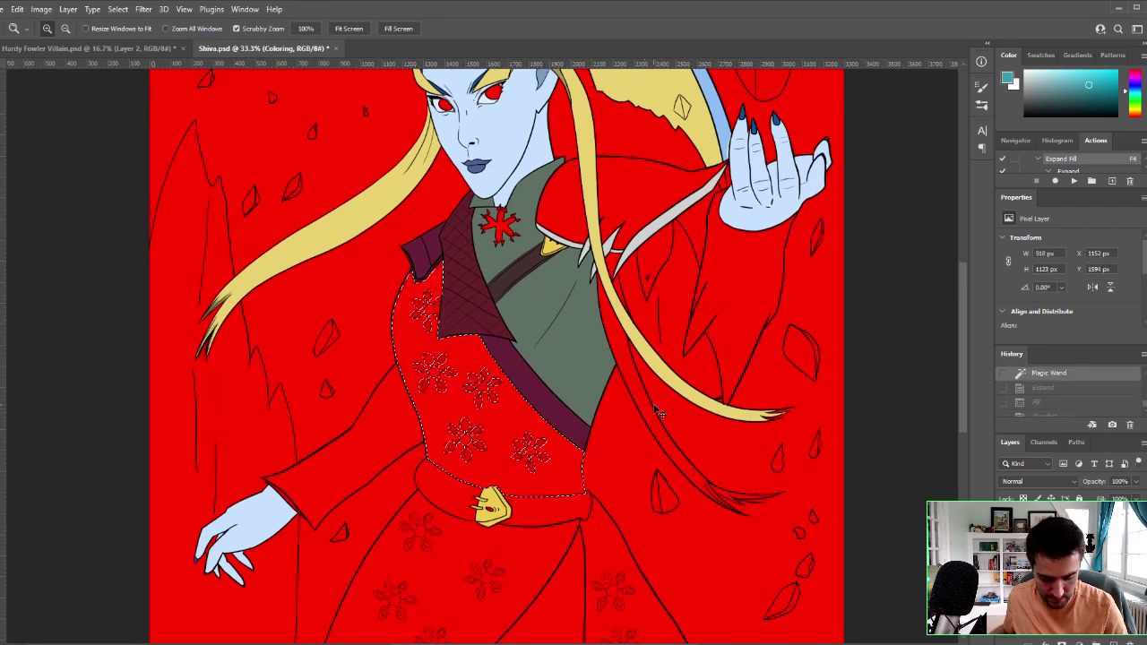
Step: Pick a greener teal and fill the selected coat torso with it
key(i)
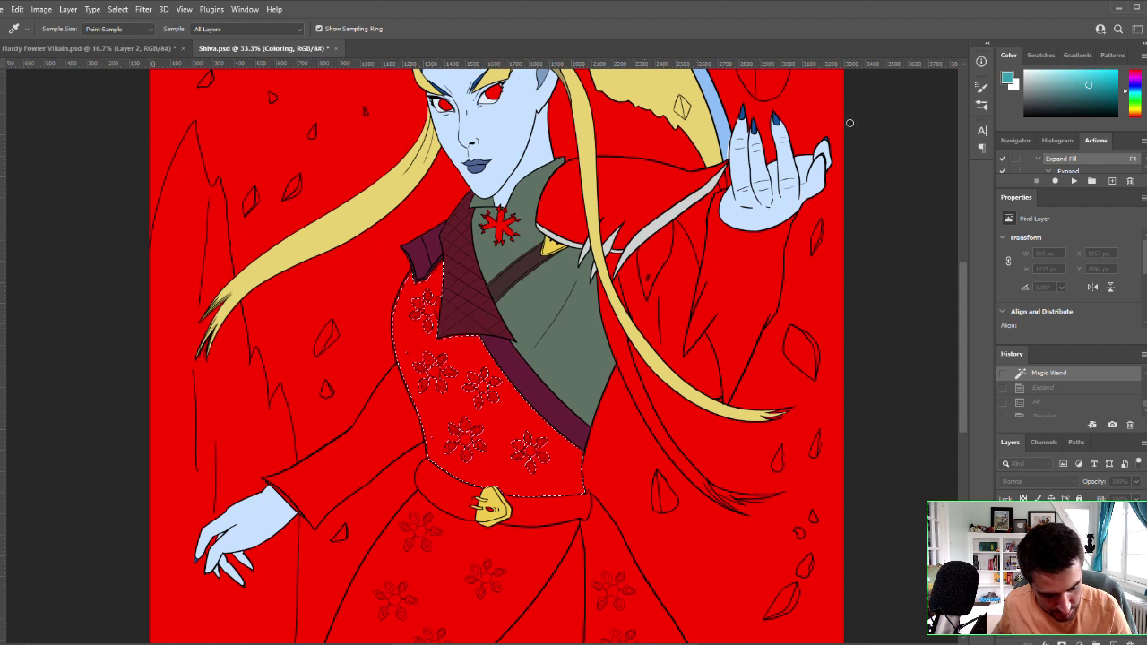
key(z)
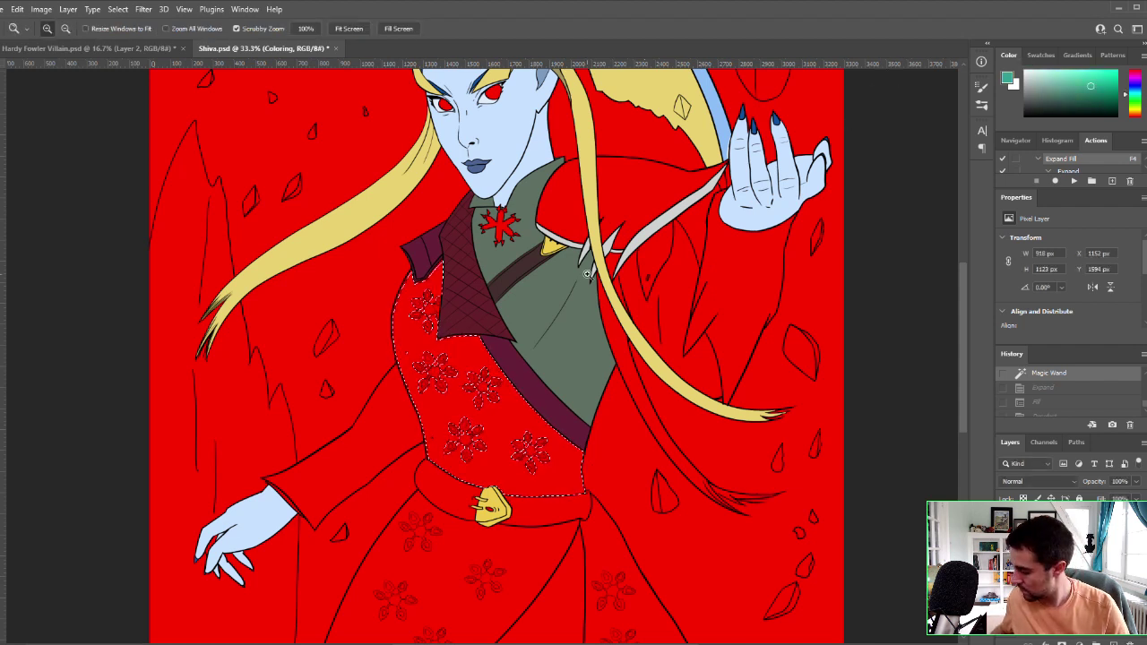
key(F4)
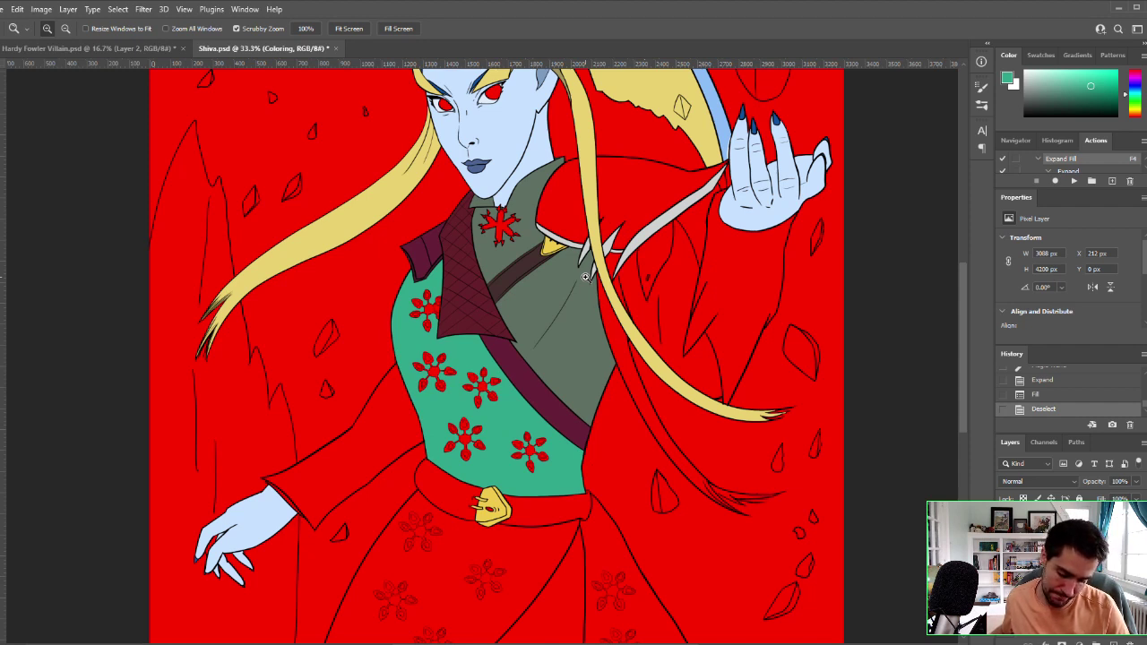
Step: Shift the green-teal slightly toward blue, reselect the coat torso and refill it with the adjusted color
key(i)
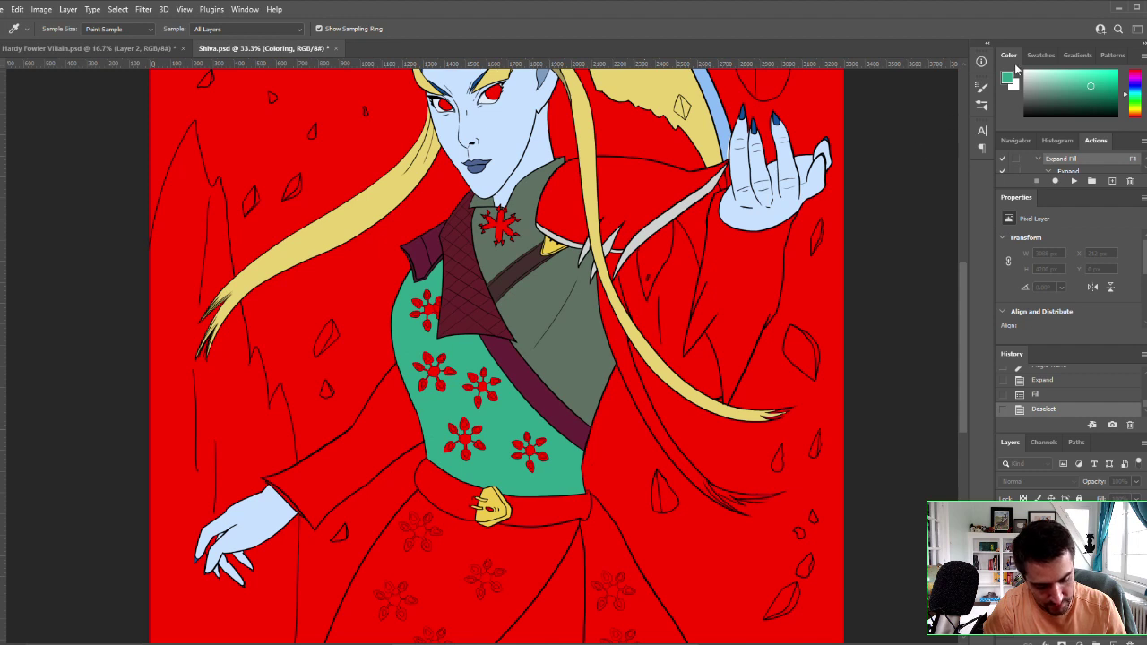
key(z)
key(w)
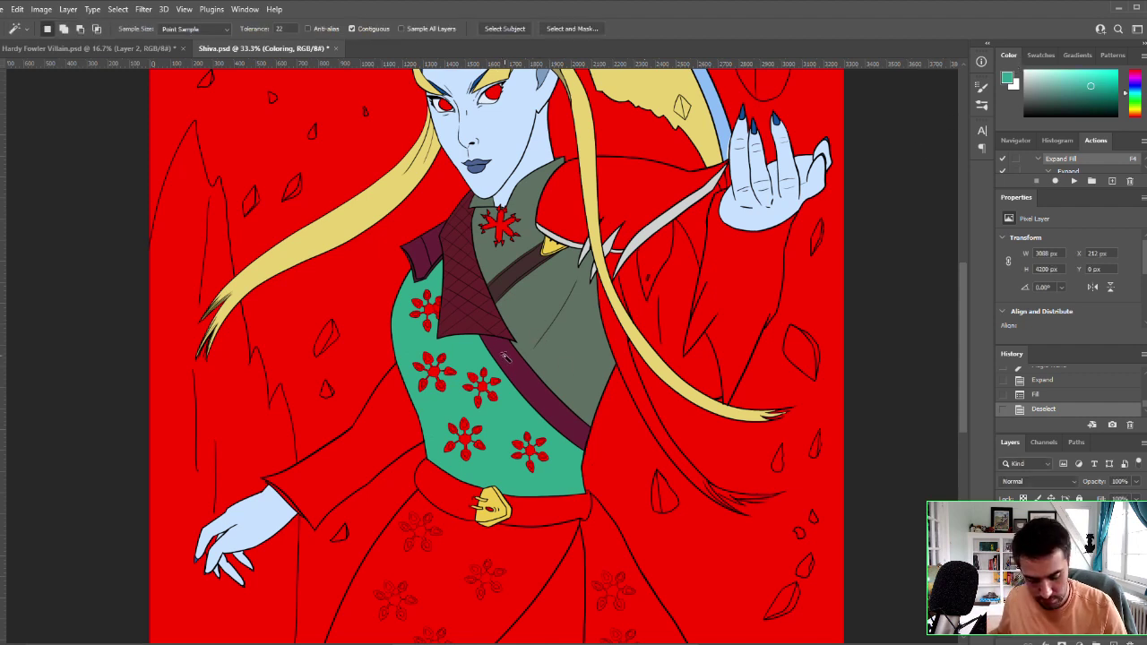
click(482, 350)
key(F4)
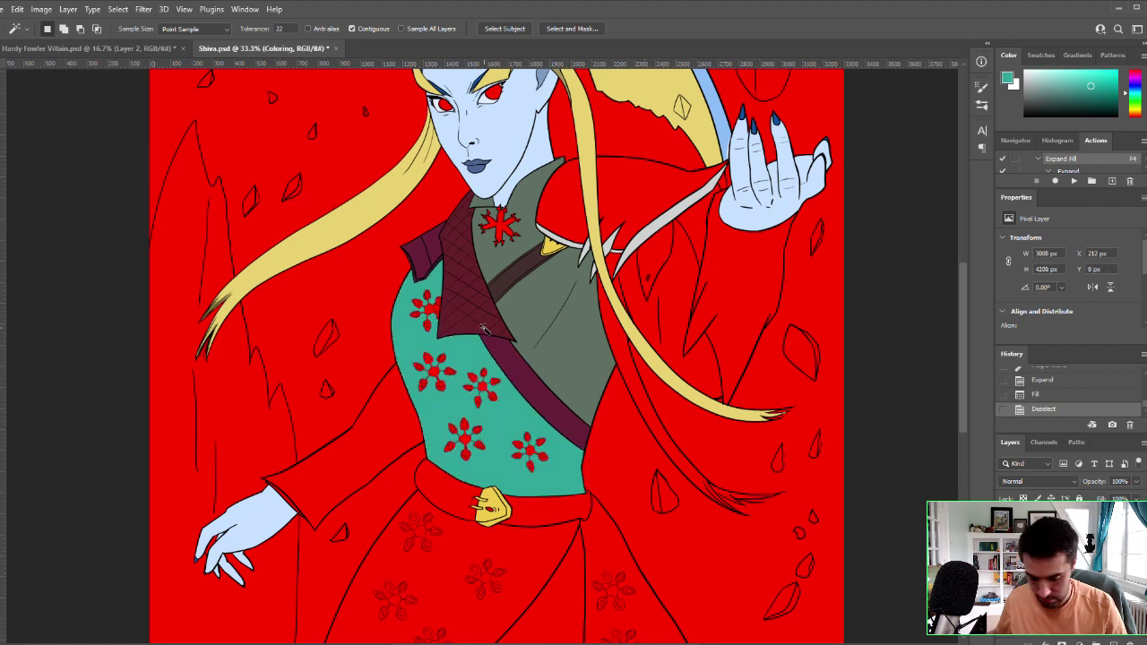
Step: Try to select both skirt panels below the belt and fill them together with teal
drag(483, 328, 652, 232)
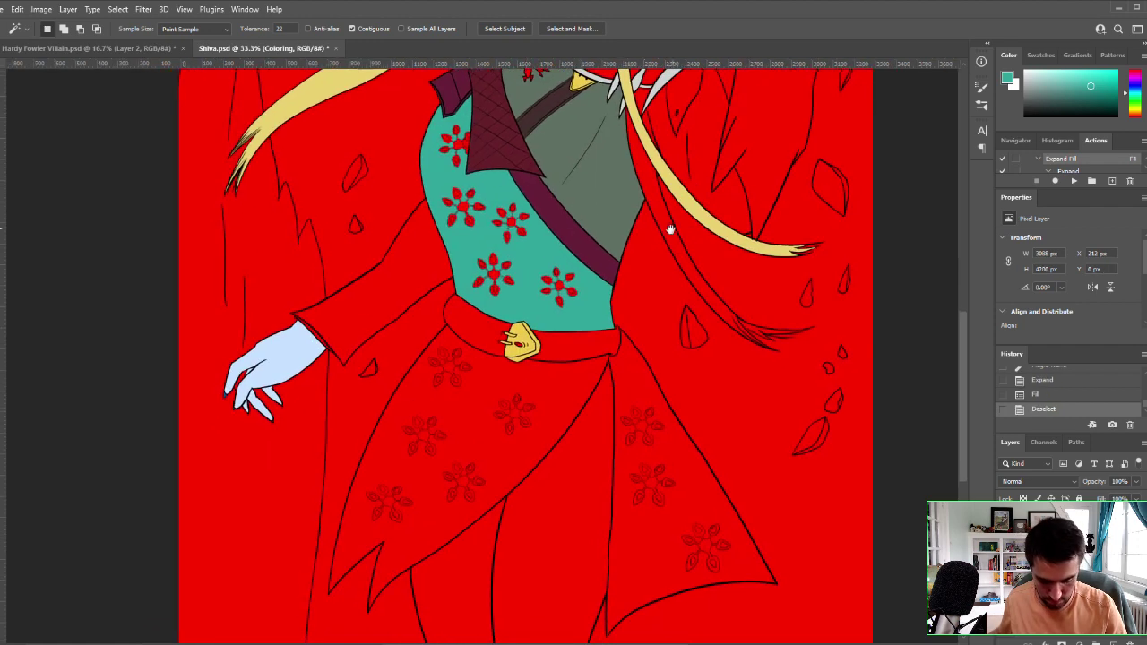
shift+click(572, 379)
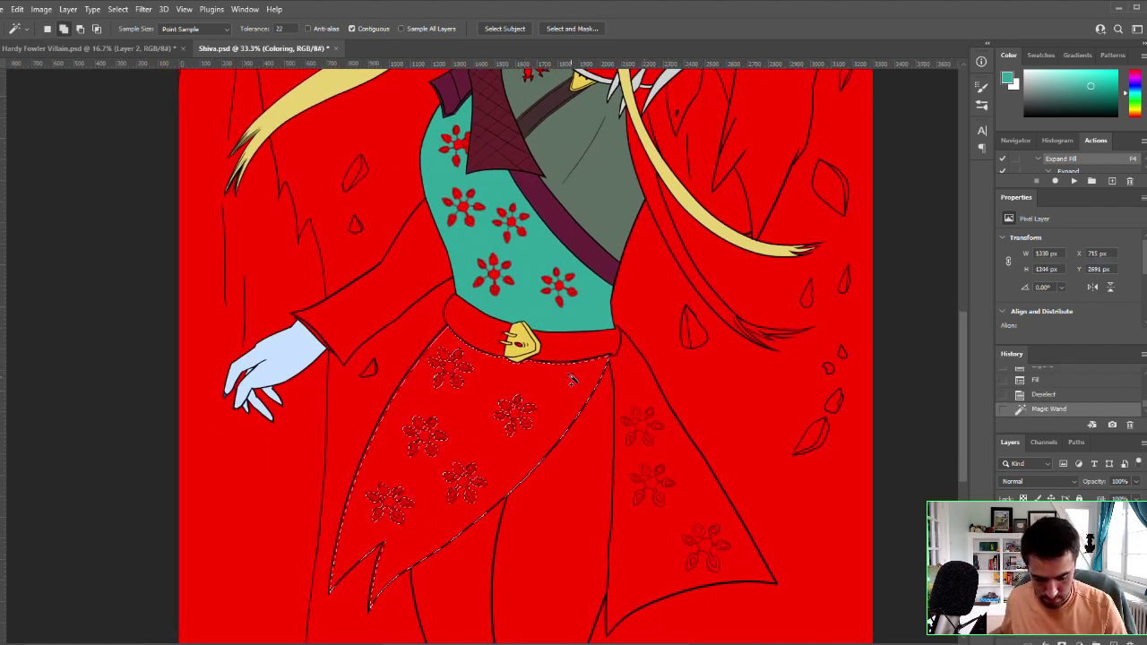
shift+click(677, 450)
key(F4)
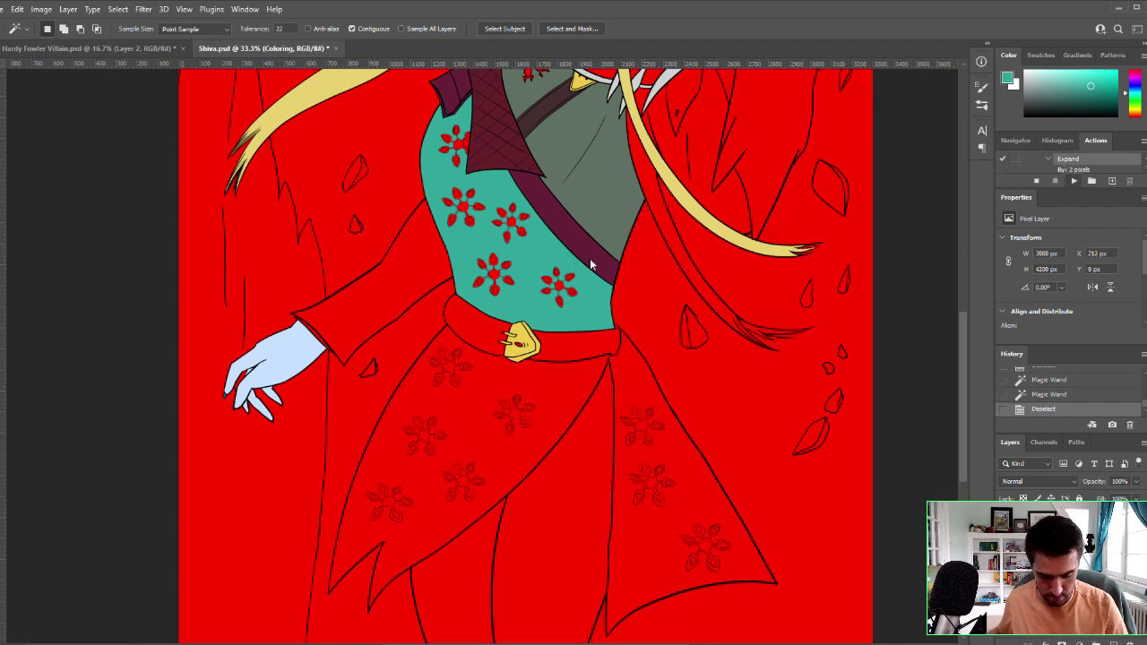
key(F4)
key(ctrl+z)
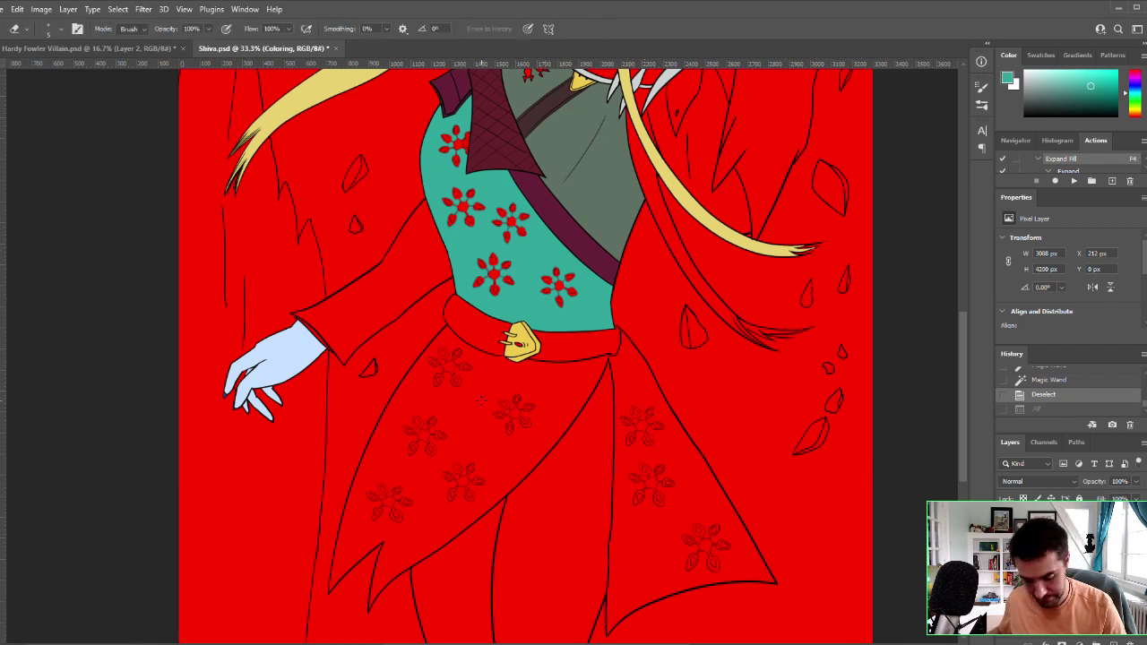
Step: Select only the front skirt panel below the belt and fill it with the torso's teal
click(544, 399)
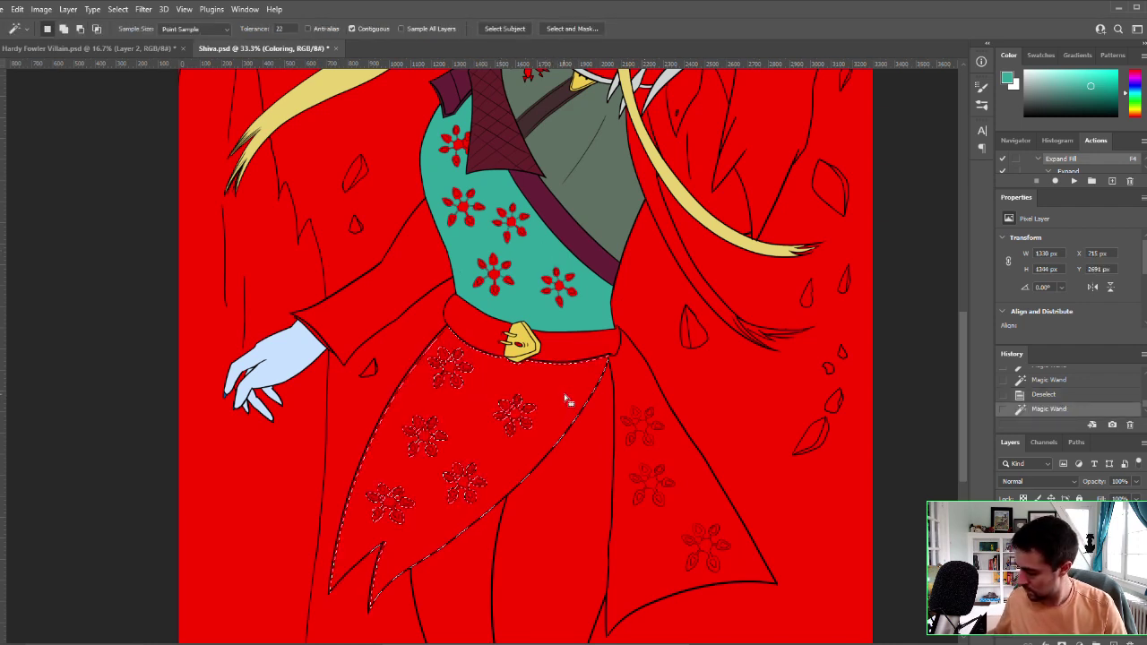
key(F4)
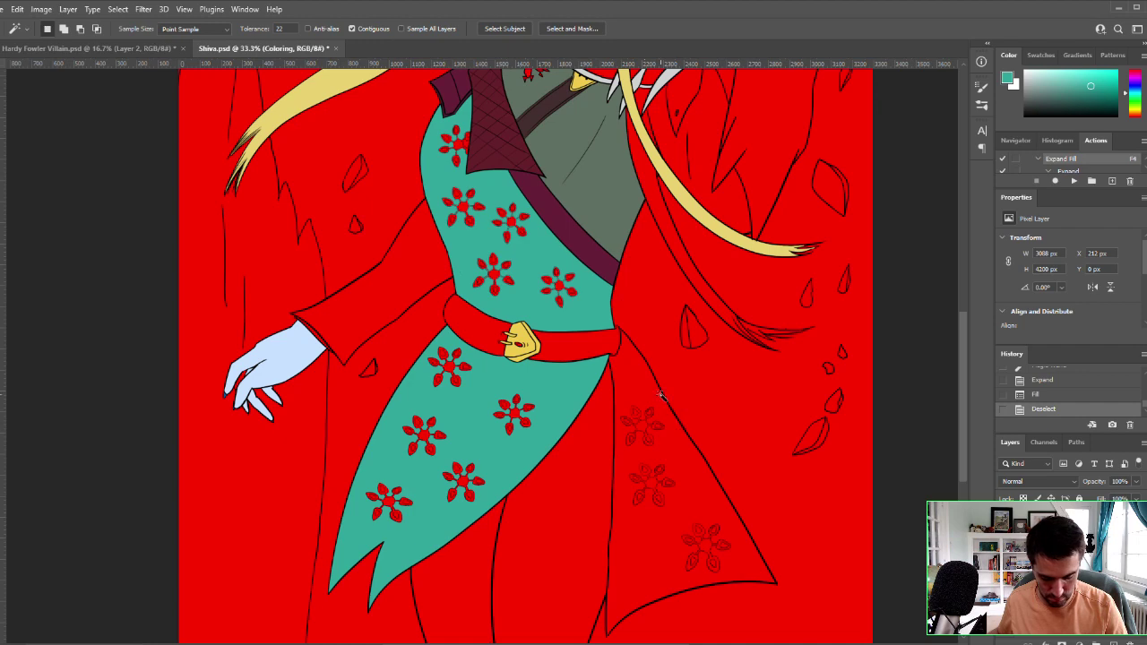
Step: Dab teal with the Brush over the outline gap at the lower tip of the side skirt panel
key(z)
click(643, 418)
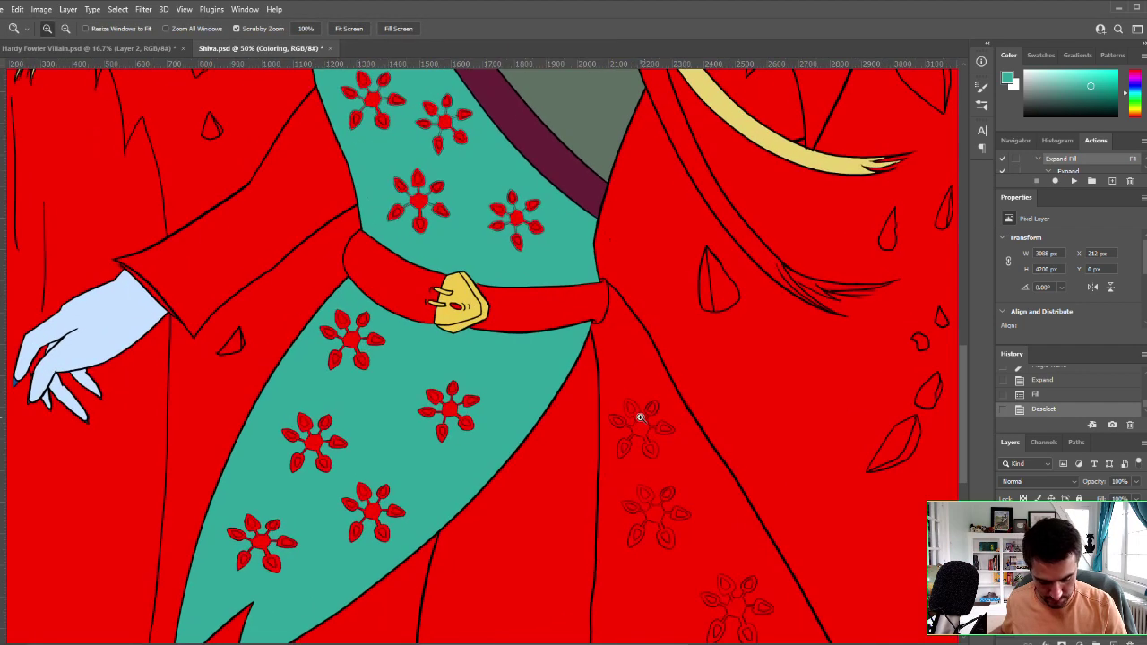
click(640, 405)
click(641, 394)
key(w)
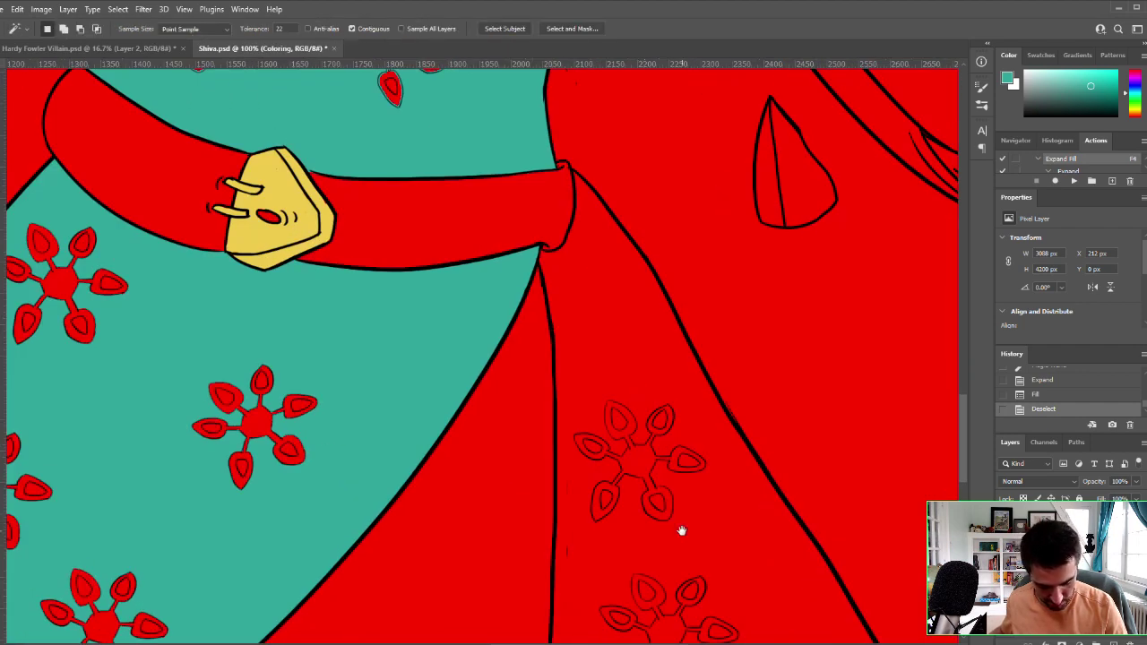
mouse_move(678, 527)
mouse_down()
mouse_move(667, 132)
mouse_move(645, 72)
mouse_up()
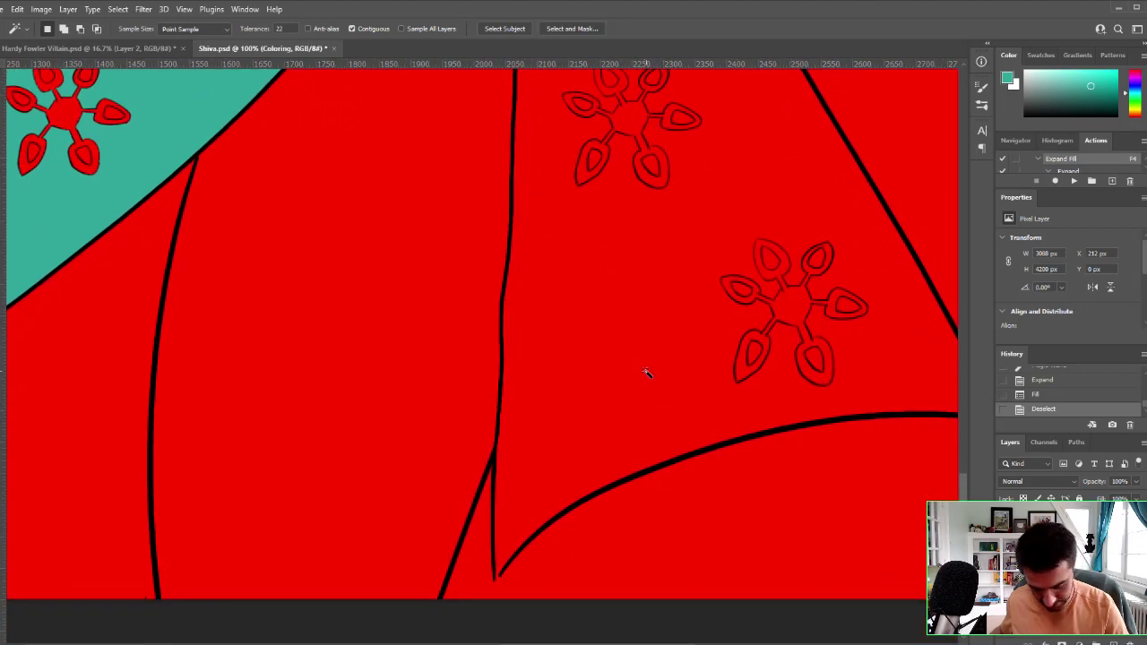
key(b)
click(503, 570)
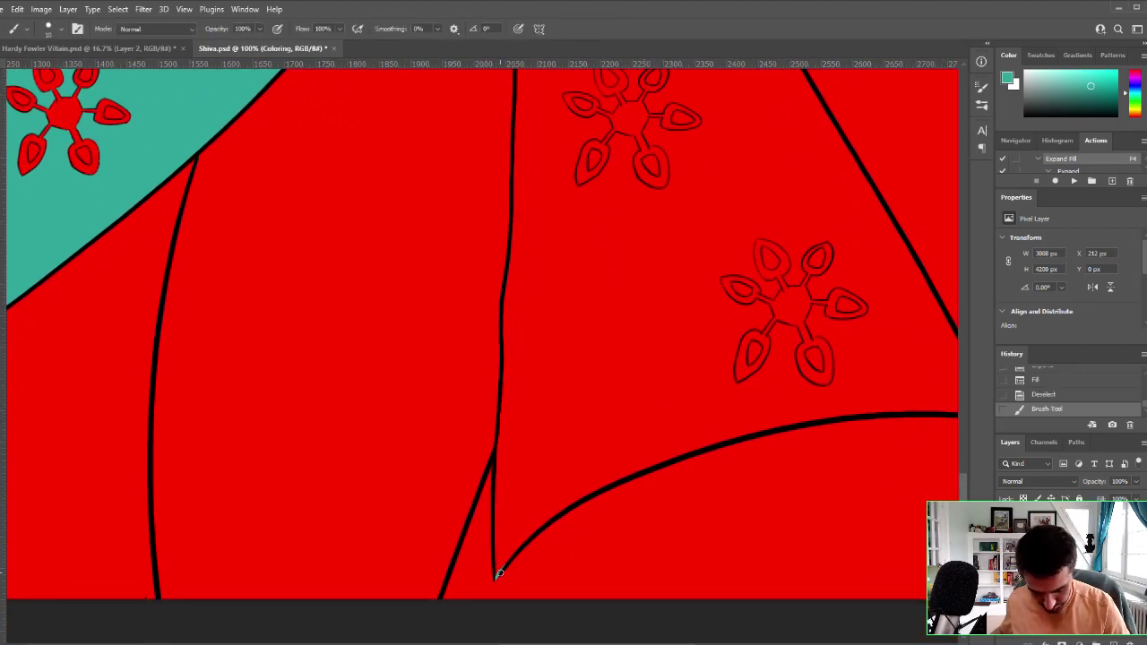
click(498, 574)
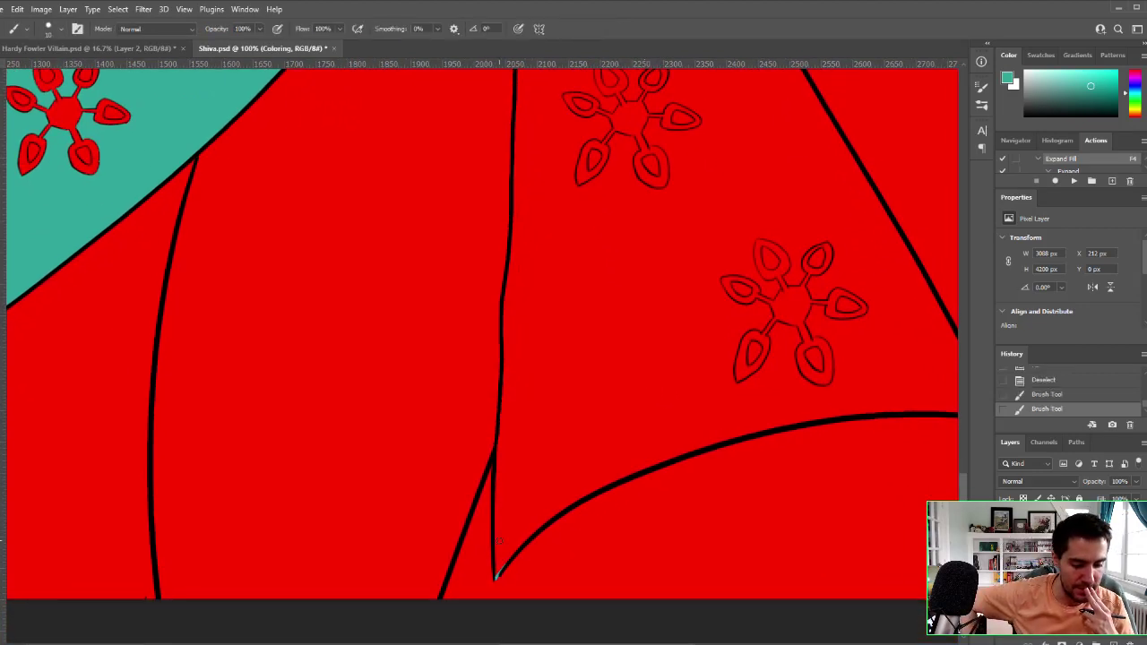
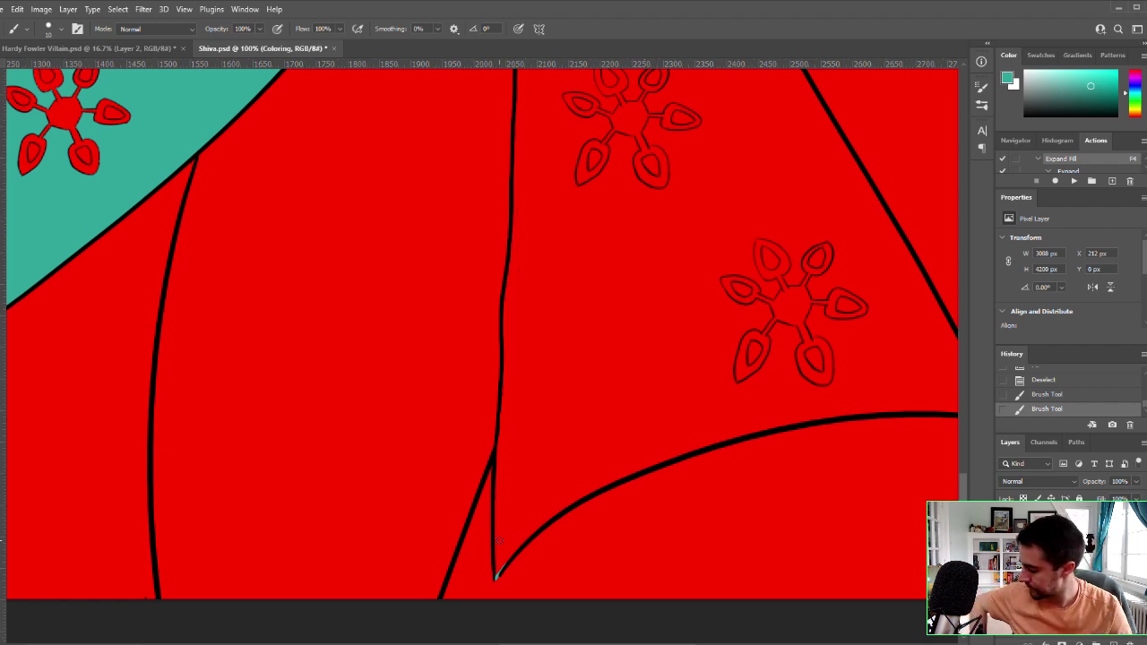
Step: Select the side skirt panel with the Magic Wand and try filling it with the current red
drag(709, 292, 695, 297)
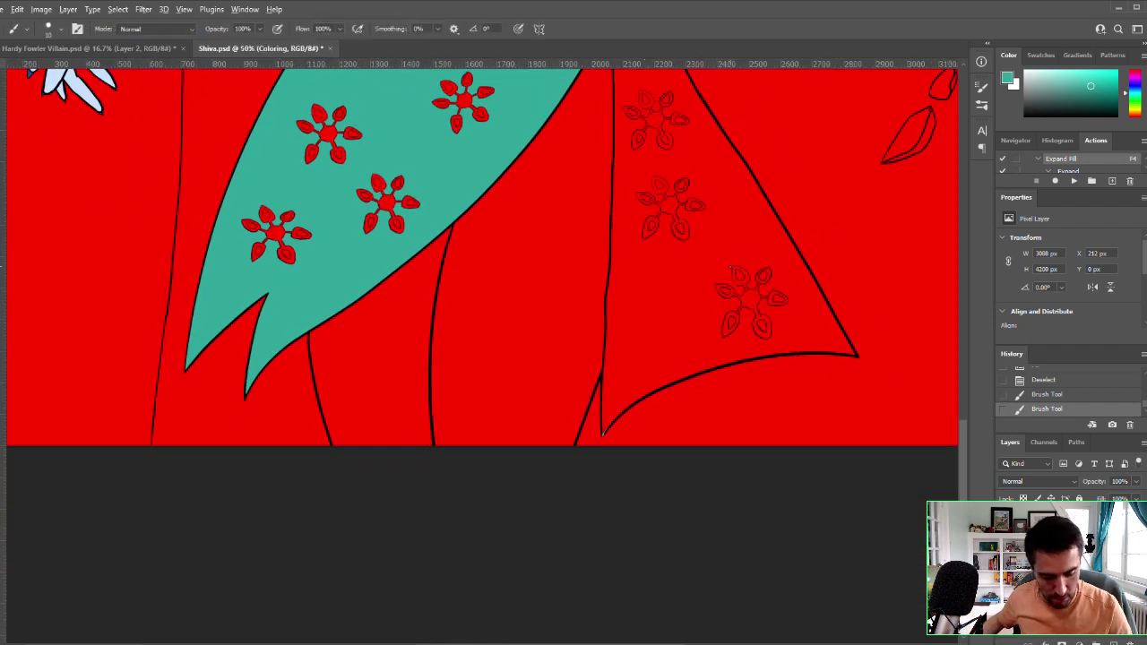
alt+click(731, 265)
key(z)
alt+click(735, 259)
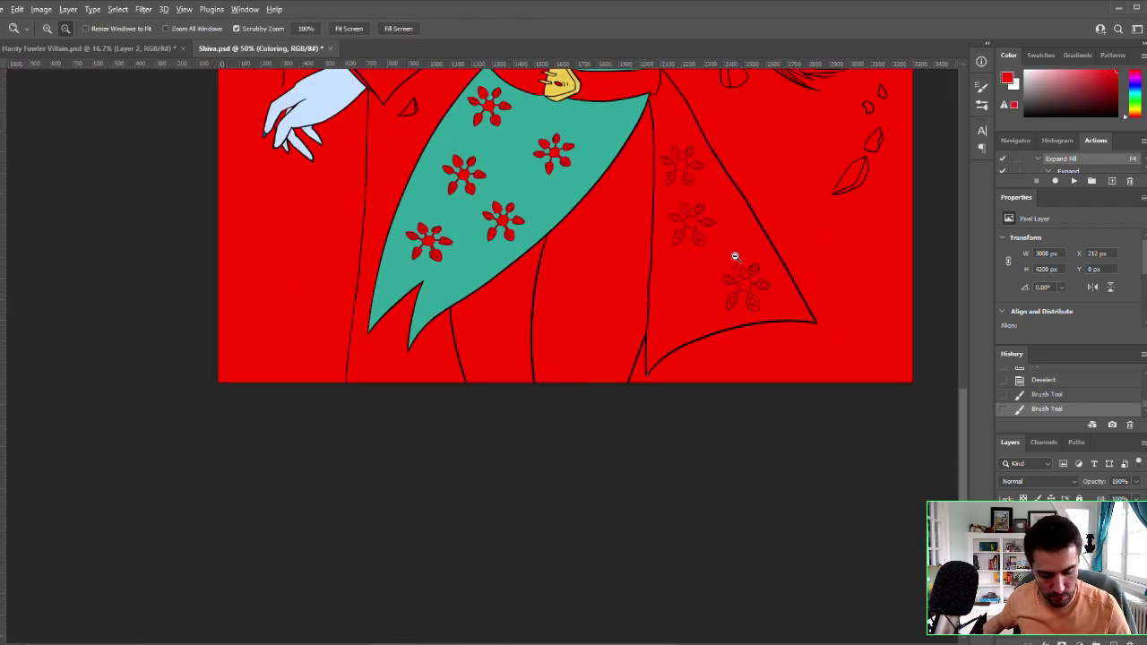
drag(732, 245, 647, 333)
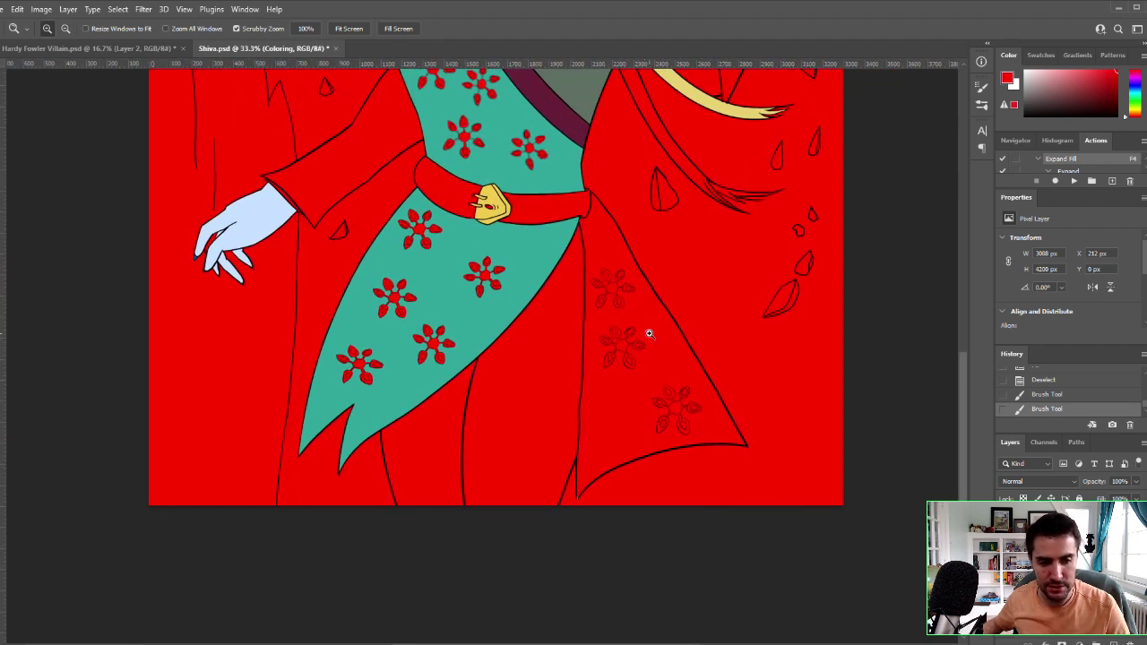
key(w)
click(667, 330)
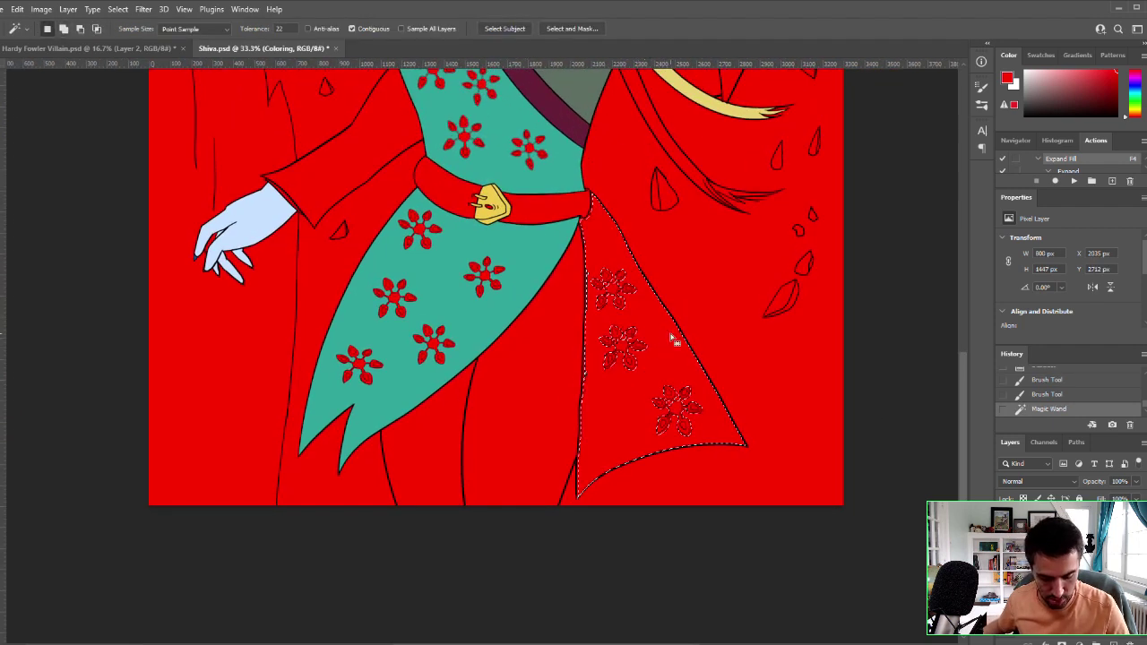
key(F4)
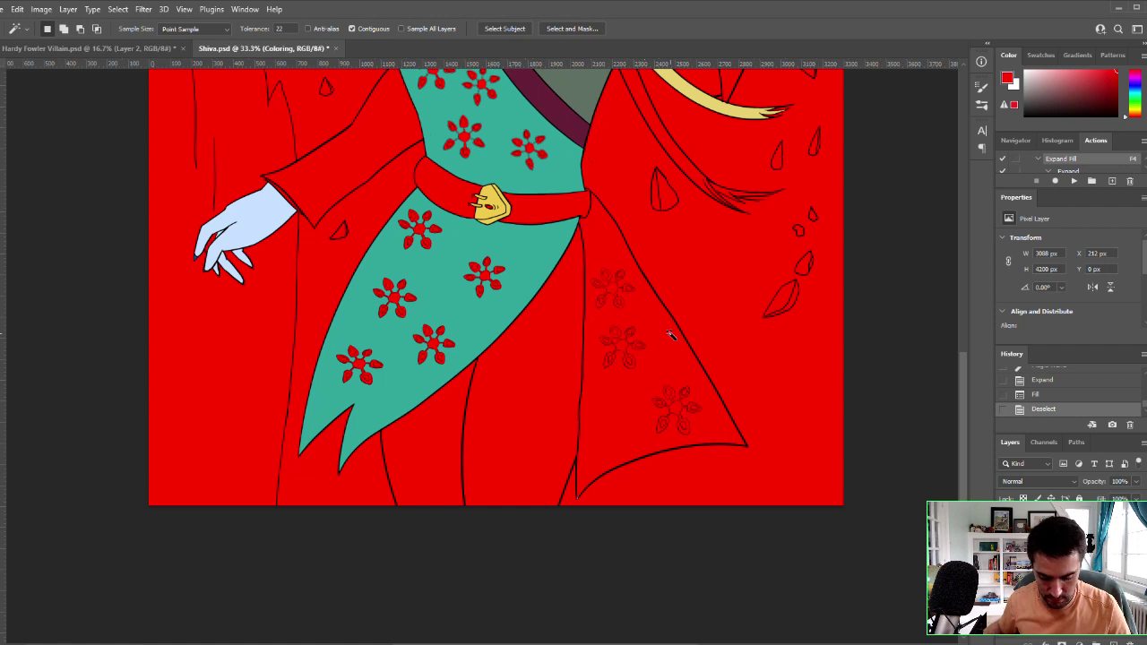
Step: Undo the red fill and fill the selected side skirt panel with teal sampled from the front panel
key(i)
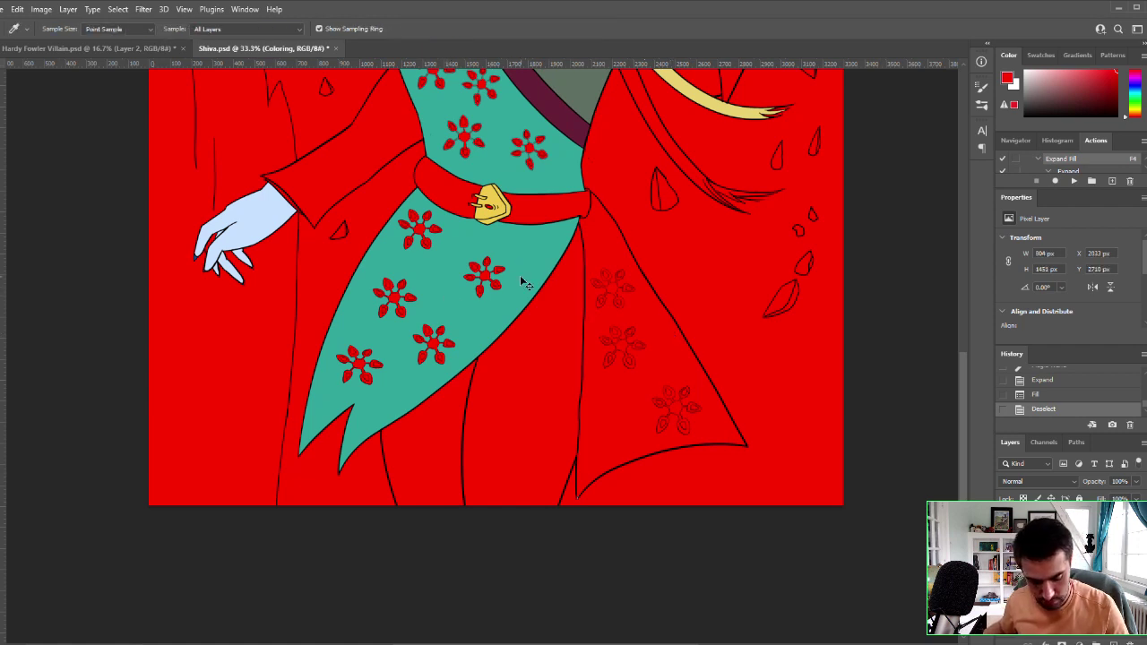
key(ctrl+alt+z)
key(ctrl+alt+z)
key(ctrl+alt+z)
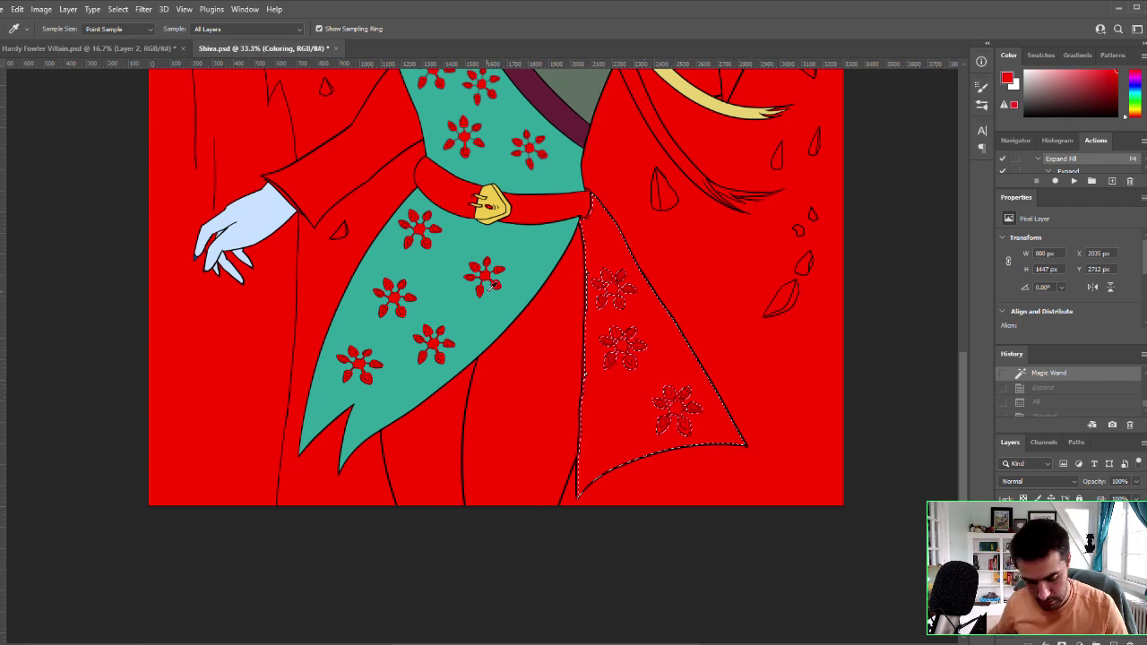
click(441, 294)
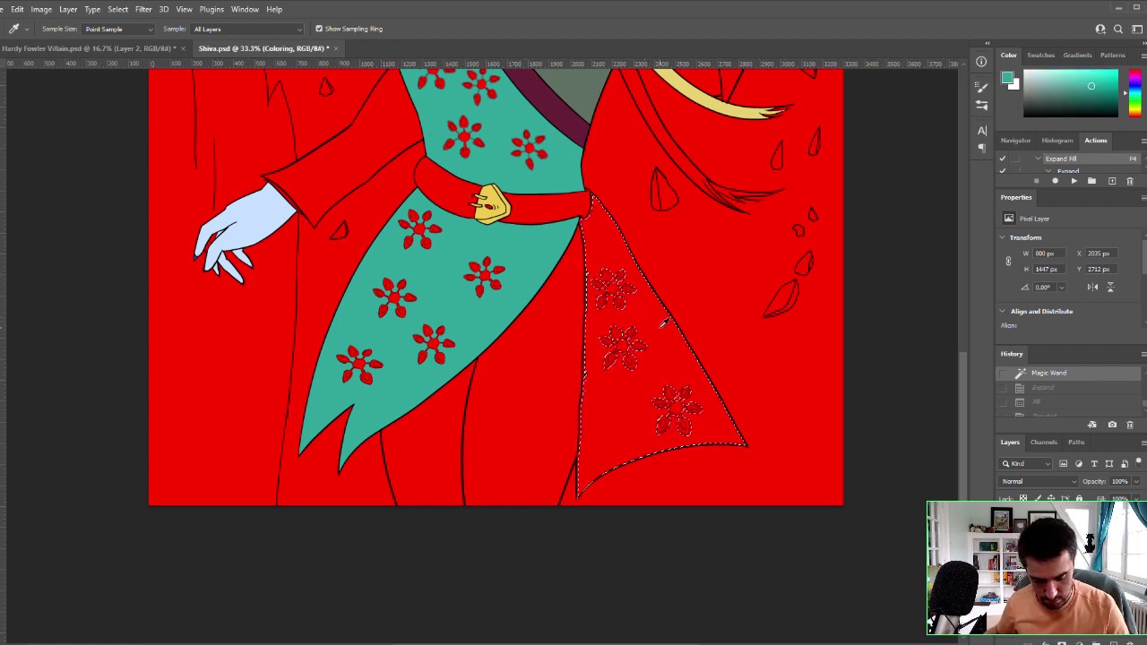
key(F4)
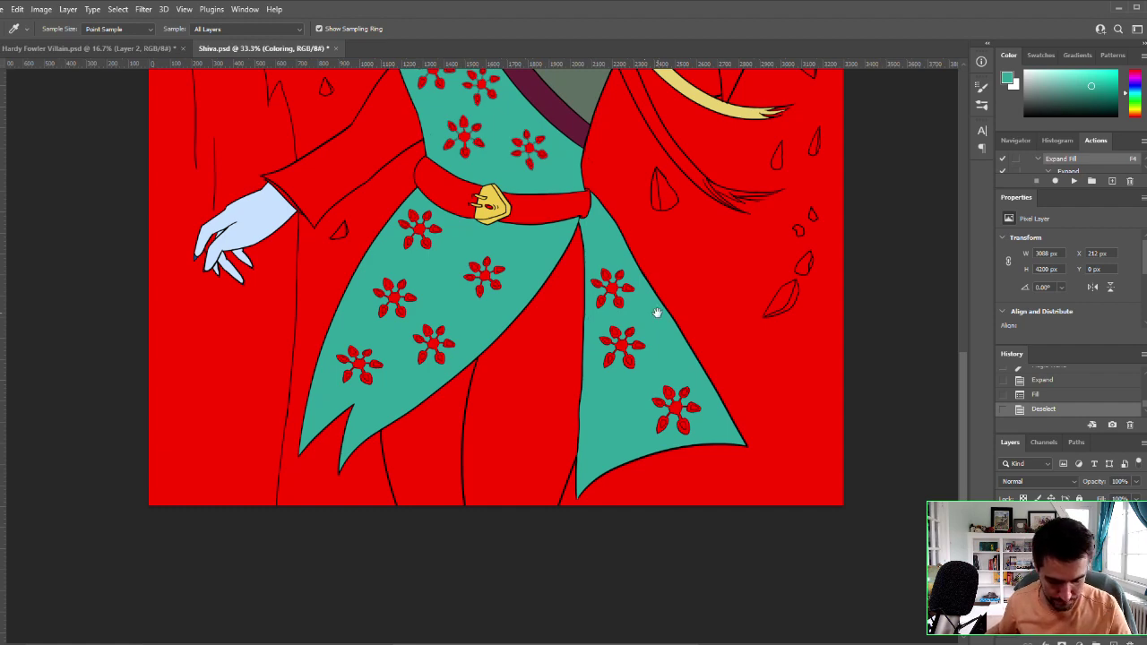
Step: Pick a darker teal and fill the small red coat gap between the upper snowflake's arms beside the crosshatched lapel
drag(656, 312, 600, 524)
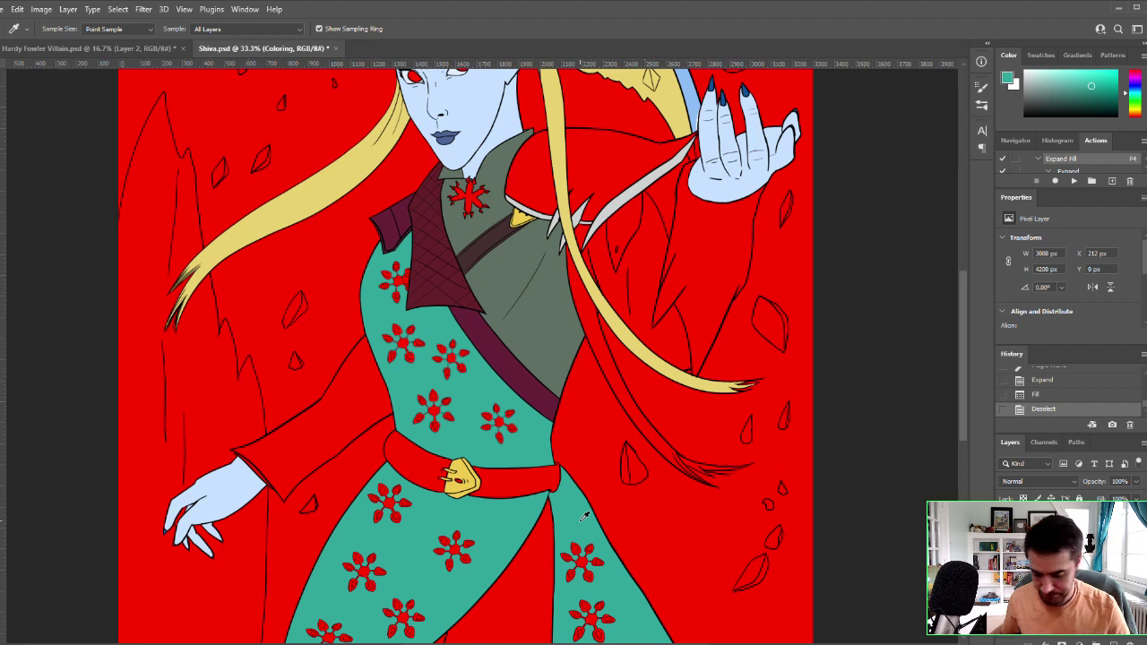
ctrl+click(542, 376)
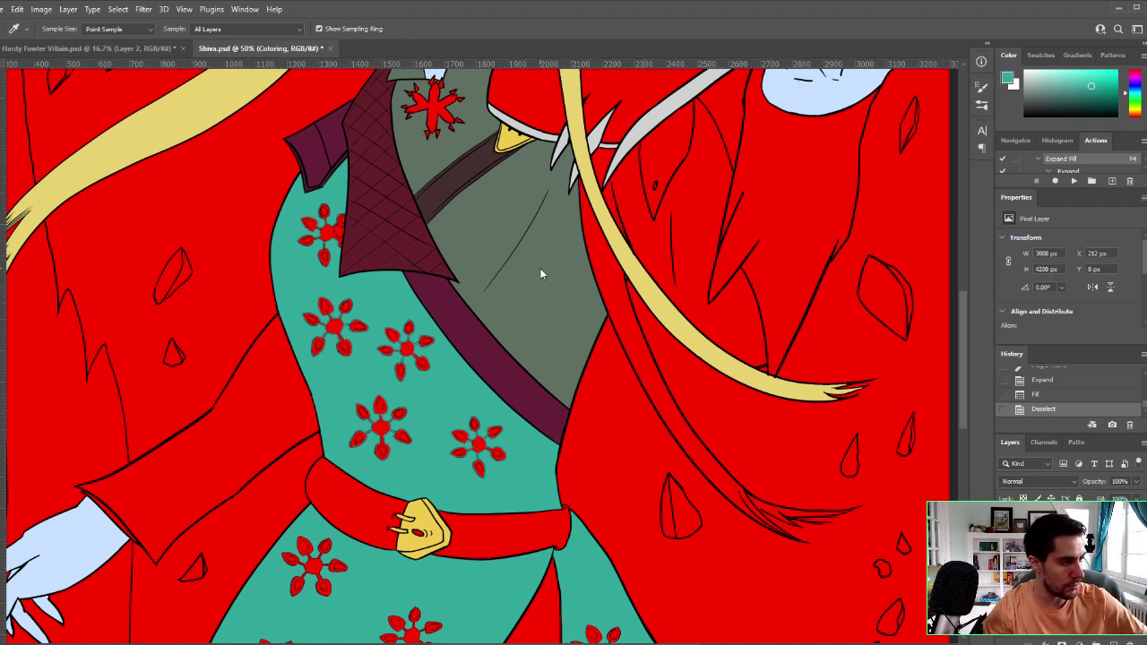
click(501, 431)
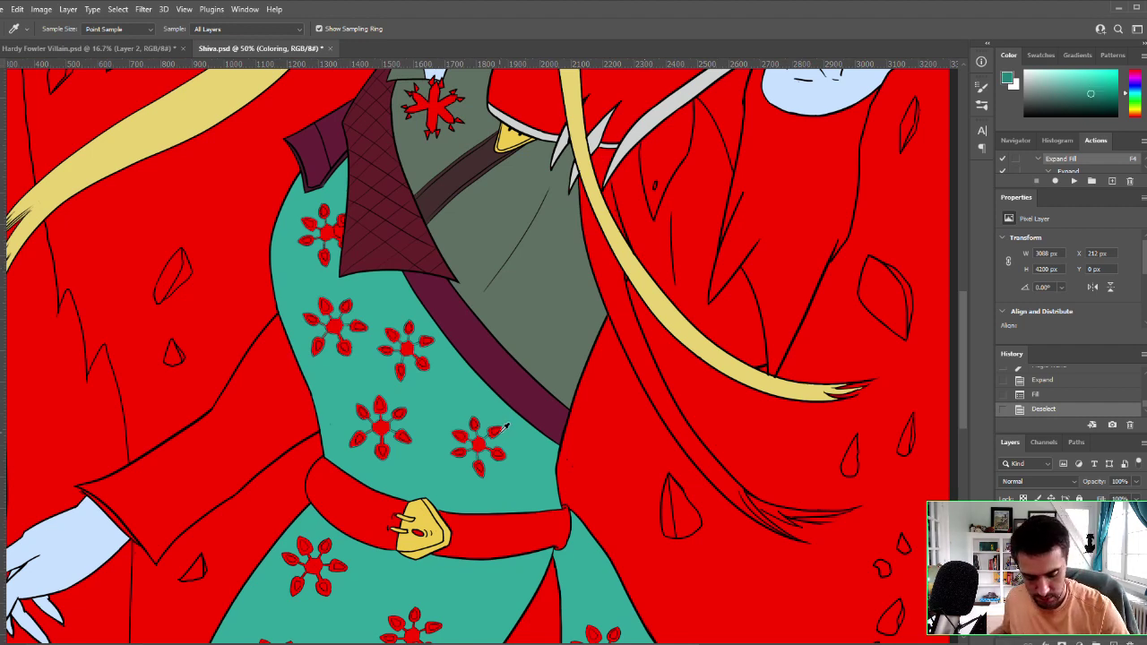
scroll(439, 384, up, 3)
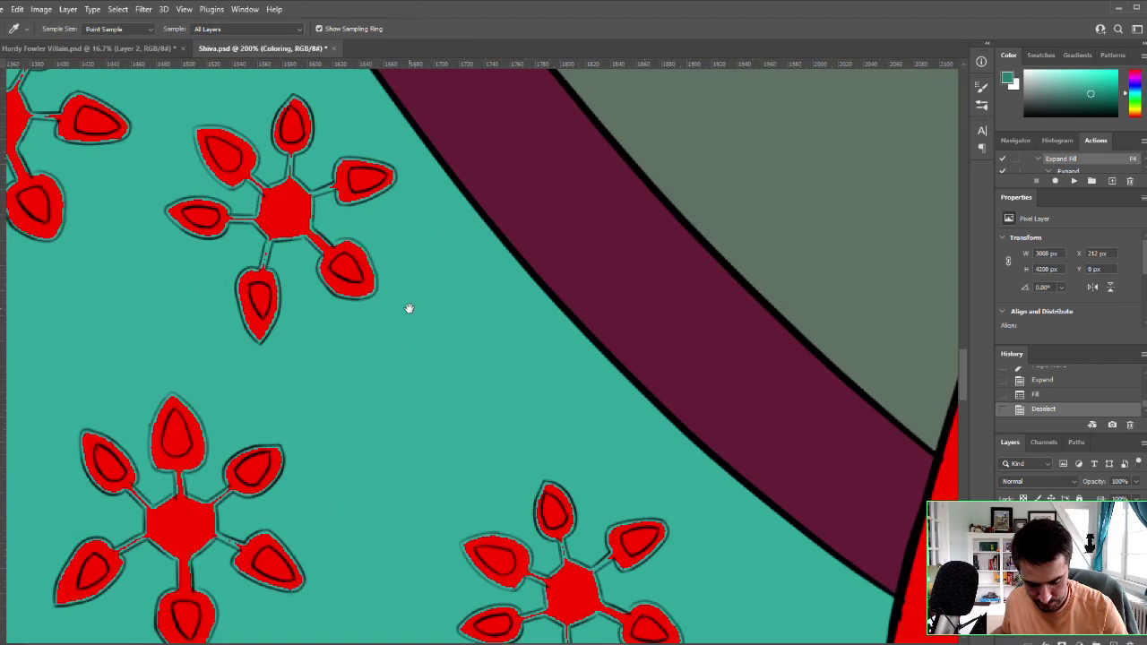
mouse_move(409, 308)
mouse_down()
mouse_move(492, 468)
mouse_move(545, 529)
mouse_move(565, 525)
mouse_move(657, 587)
mouse_move(502, 420)
mouse_move(542, 552)
mouse_move(528, 537)
mouse_up()
key(w)
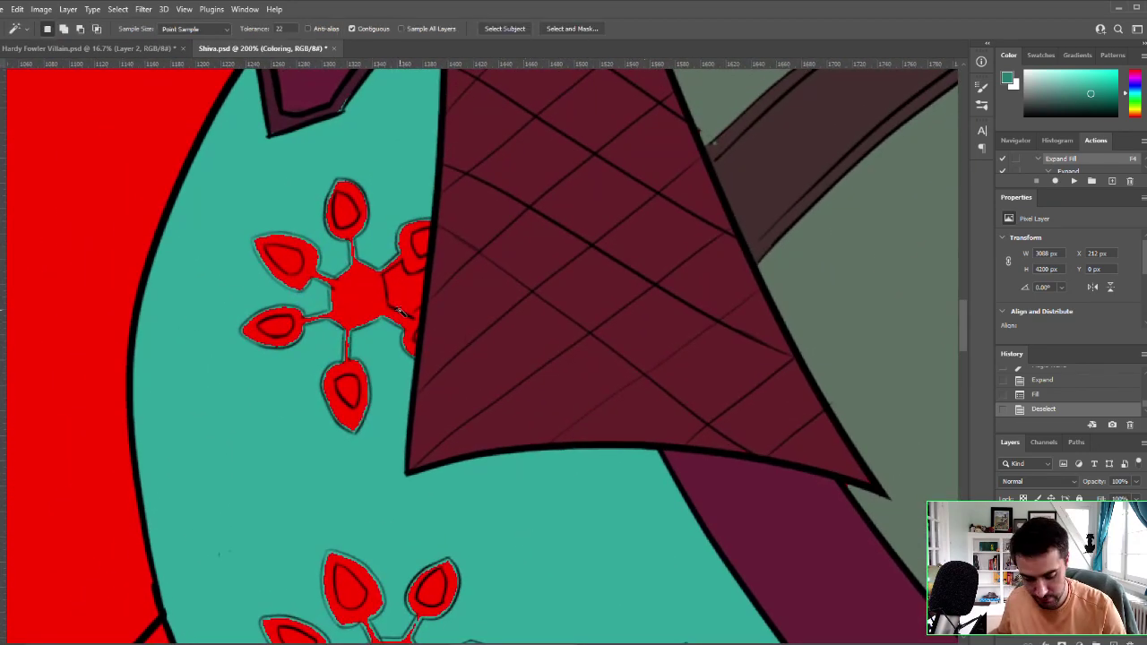
click(403, 298)
key(F4)
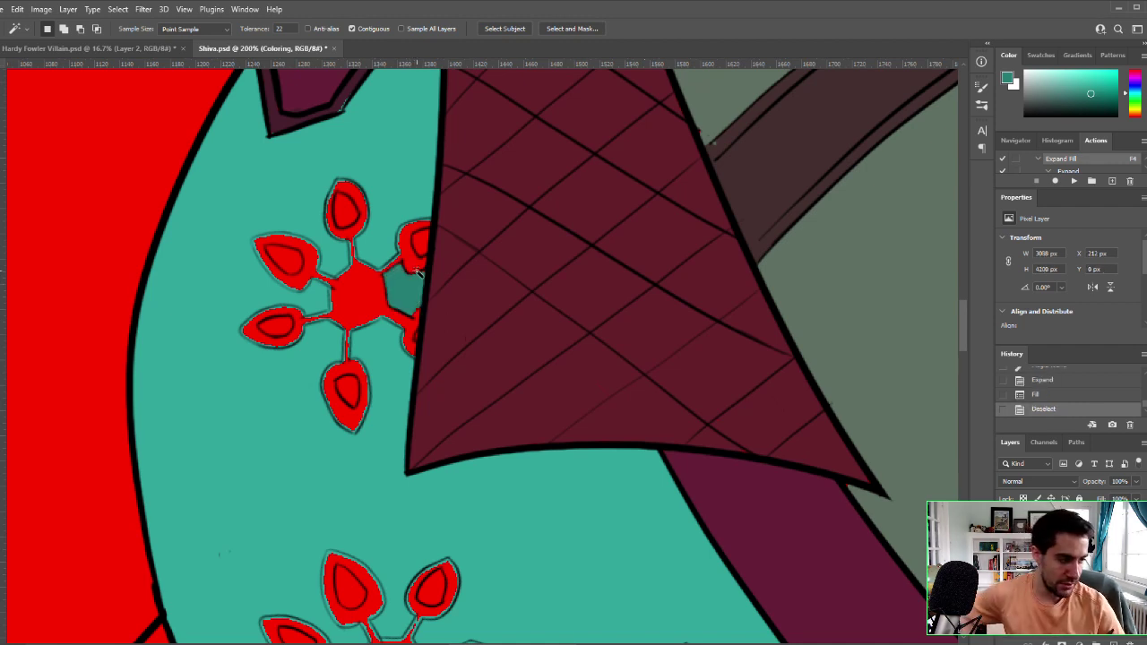
Step: Pick a pale grayish teal and brush it over the upper part of the top petal's rim on the upper snowflake
key(i)
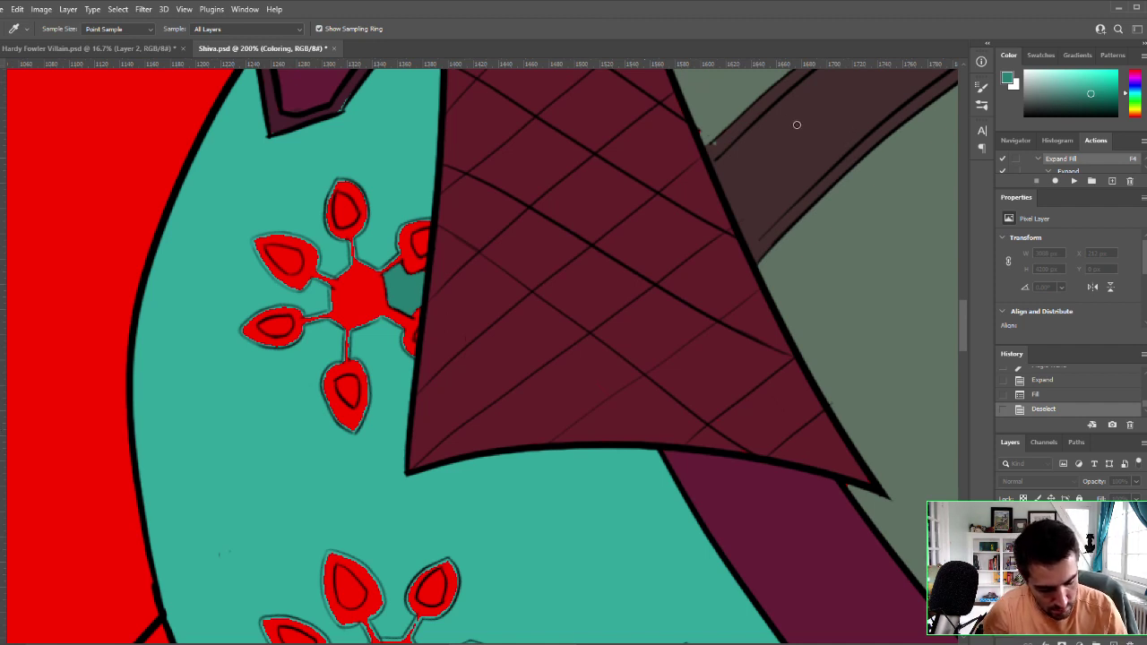
click(771, 94)
key(w)
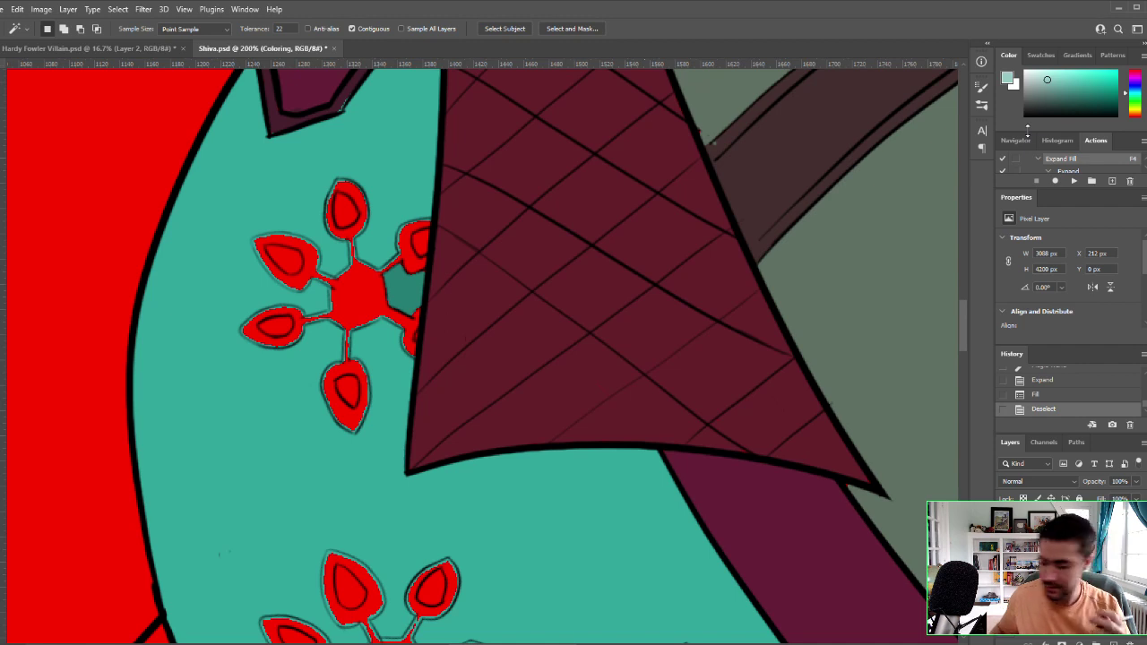
key(b)
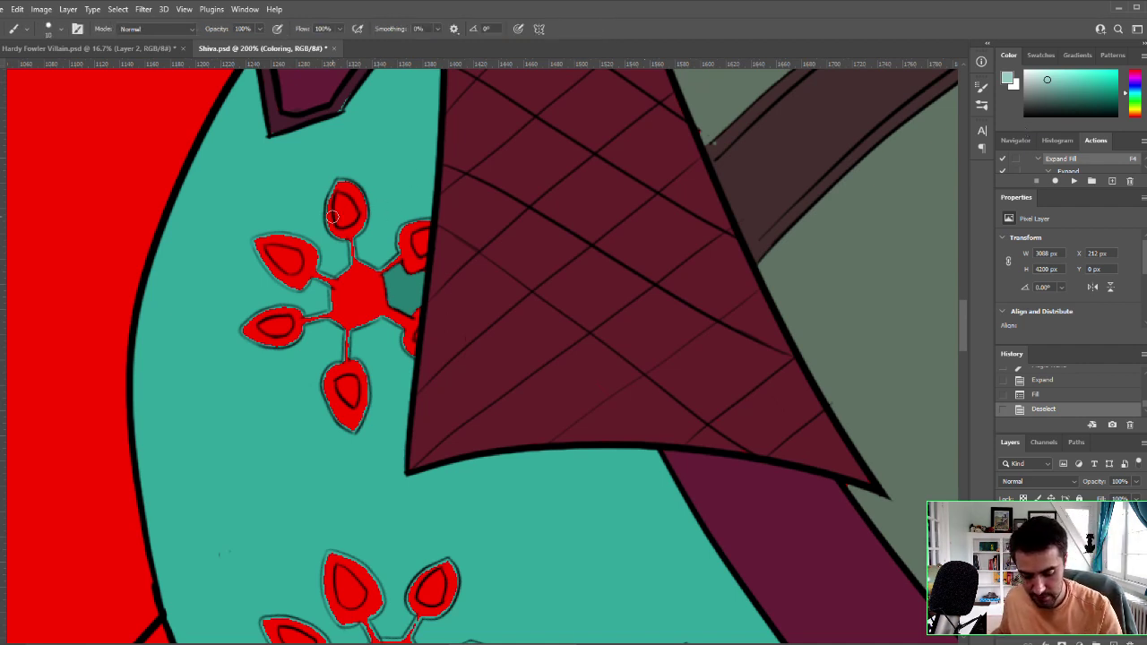
mouse_move(329, 221)
mouse_down()
mouse_move(338, 187)
mouse_move(351, 188)
mouse_up()
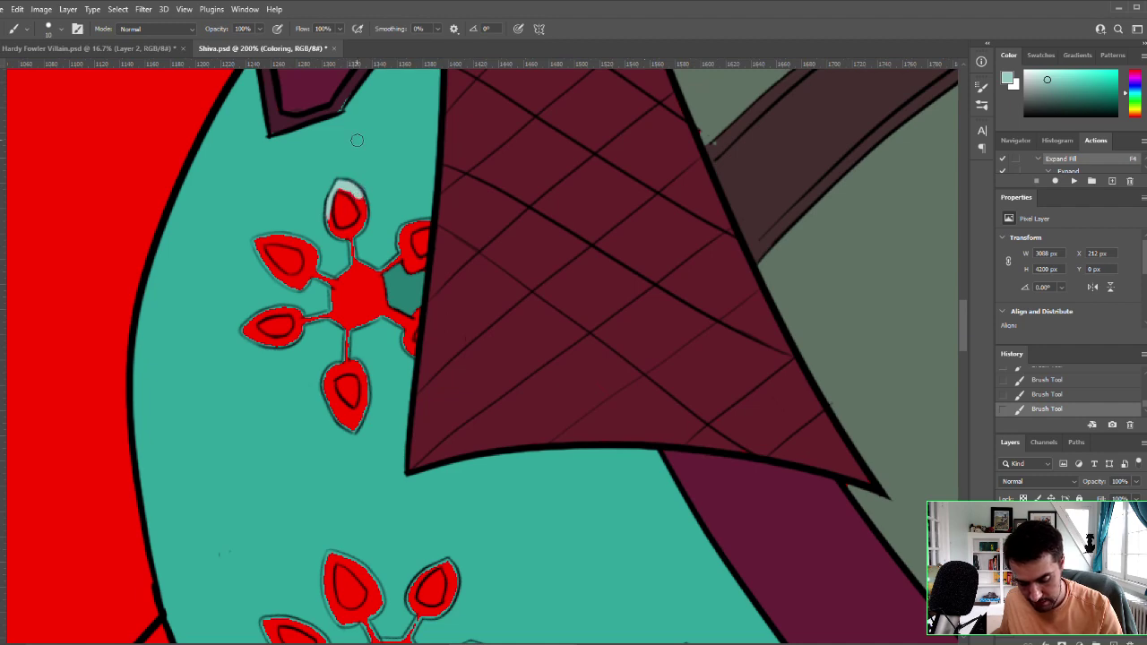
Step: Paint the rest of the top petal's rim and its stem pale teal, continuing into the snowflake's hub
key(z)
click(408, 213)
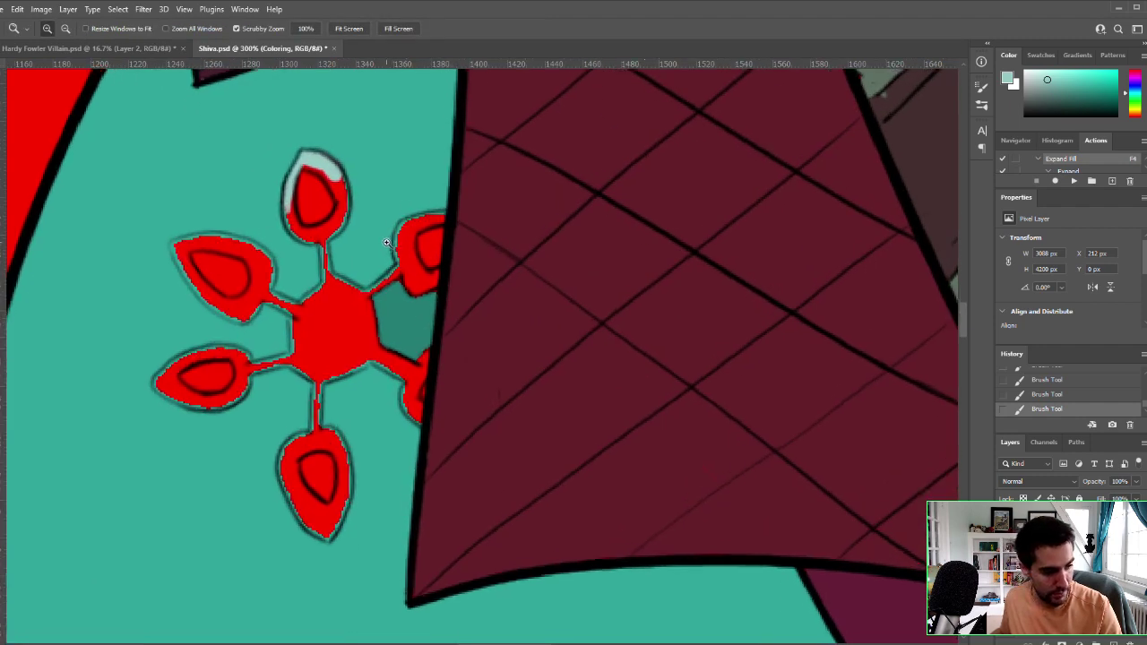
click(386, 243)
key(b)
mouse_move(379, 223)
mouse_down()
mouse_move(450, 236)
mouse_move(454, 246)
mouse_up()
mouse_move(341, 241)
mouse_down()
mouse_move(366, 139)
mouse_move(344, 238)
mouse_move(339, 204)
mouse_move(336, 231)
mouse_move(334, 222)
mouse_move(356, 256)
mouse_move(388, 243)
mouse_move(396, 221)
mouse_move(394, 233)
mouse_move(403, 208)
mouse_move(364, 165)
mouse_move(388, 170)
mouse_move(382, 177)
mouse_up()
key(ctrl+z)
key(ctrl+z)
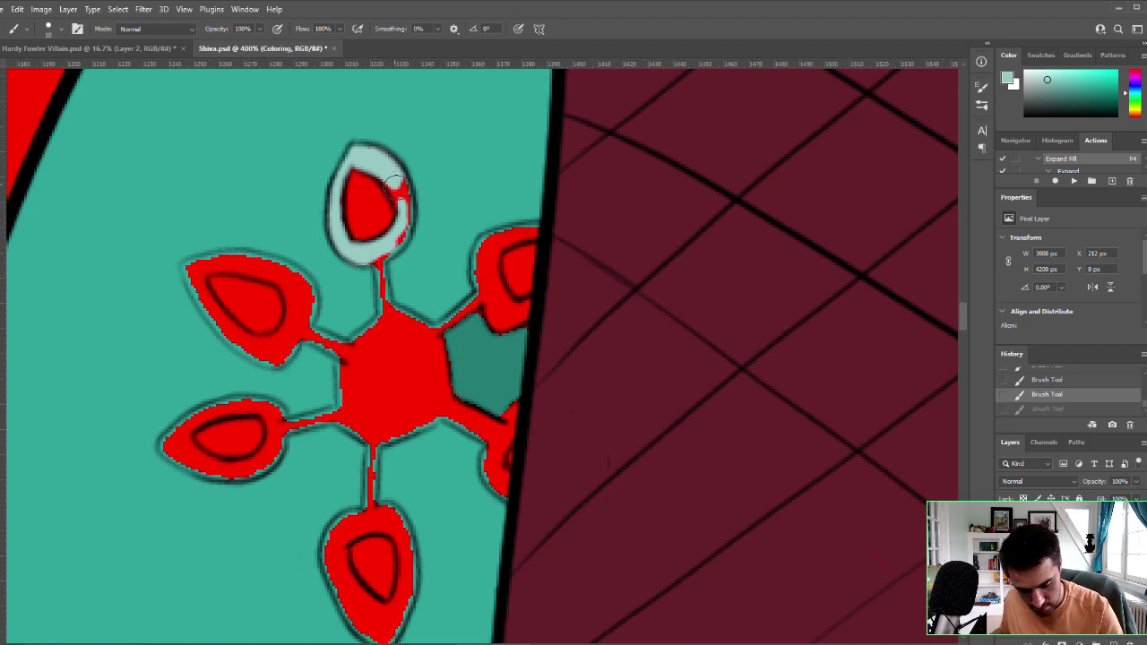
mouse_move(395, 183)
mouse_down()
mouse_move(381, 261)
mouse_move(384, 301)
mouse_up()
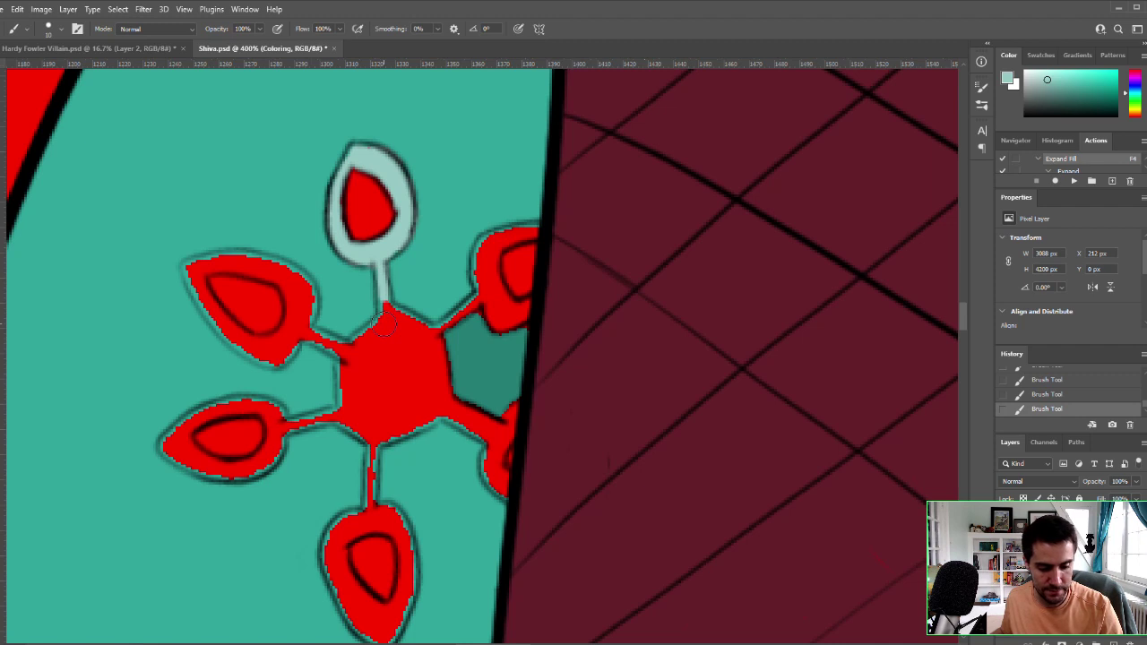
mouse_move(388, 346)
mouse_down()
mouse_move(385, 295)
mouse_move(388, 351)
mouse_move(373, 300)
mouse_move(355, 347)
mouse_up()
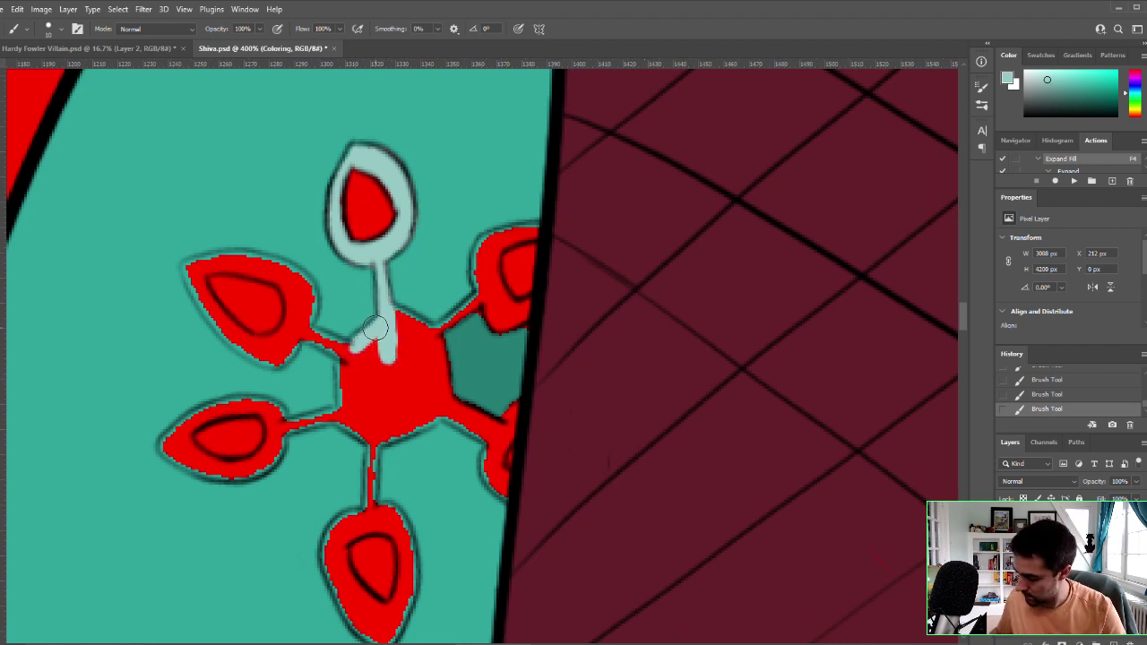
Step: With a smaller brush, paint the upper-left petal's rim and stem pale teal, leaving its center red
key([)
key([)
key([)
key([)
key([)
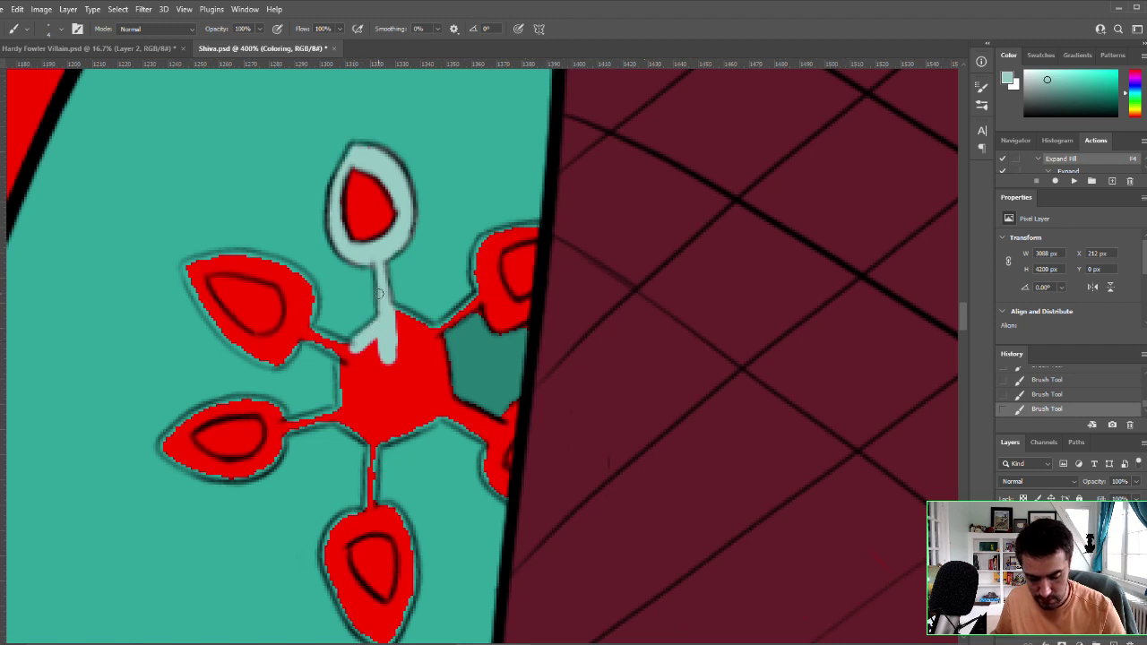
mouse_move(191, 278)
mouse_down()
mouse_move(227, 341)
mouse_move(262, 361)
mouse_move(259, 353)
mouse_move(286, 357)
mouse_move(309, 294)
mouse_up()
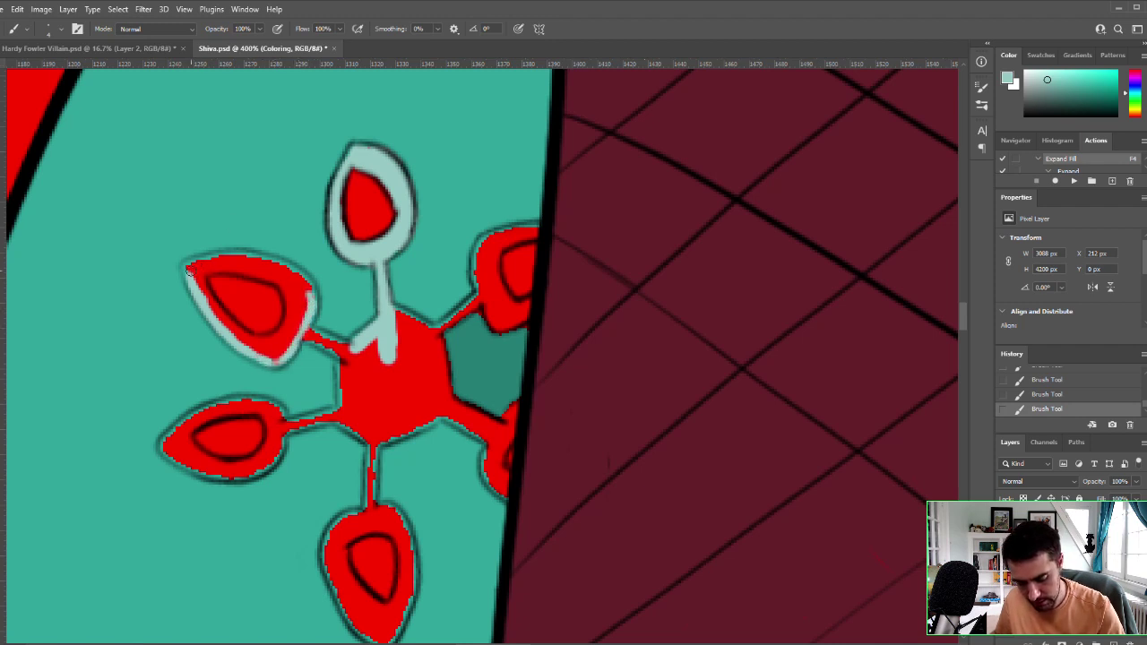
mouse_move(189, 271)
mouse_down()
mouse_move(265, 259)
mouse_move(304, 279)
mouse_move(312, 299)
mouse_up()
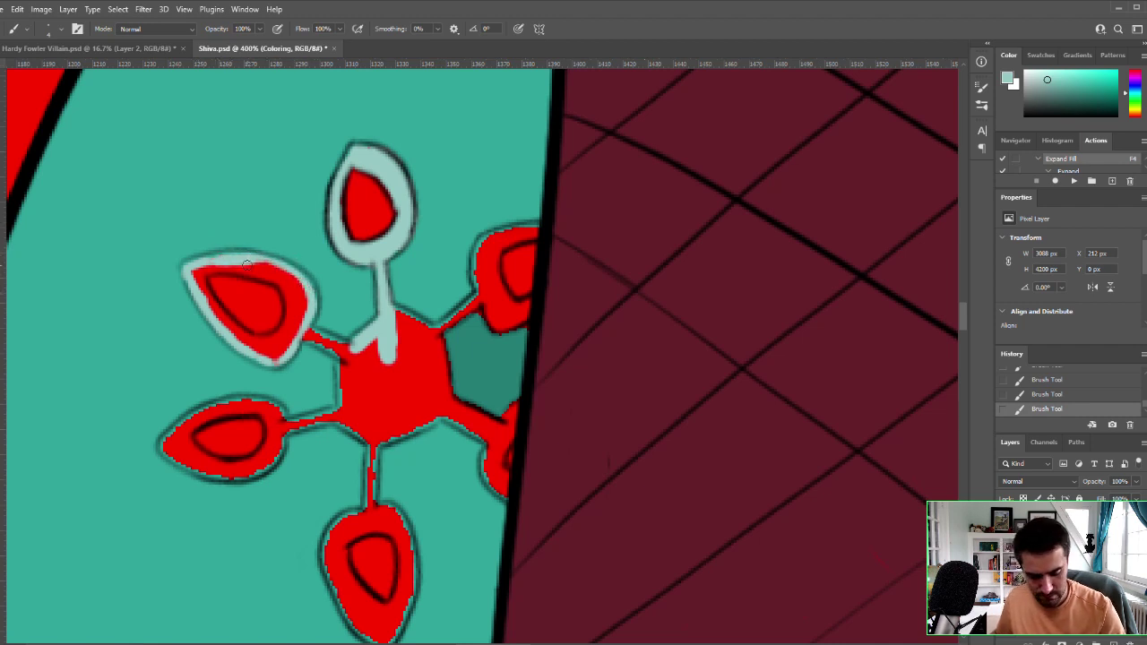
mouse_move(202, 294)
mouse_down()
mouse_move(208, 265)
mouse_move(286, 273)
mouse_move(224, 272)
mouse_move(279, 266)
mouse_move(299, 297)
mouse_move(287, 276)
mouse_move(262, 275)
mouse_move(306, 326)
mouse_move(288, 288)
mouse_move(217, 314)
mouse_move(203, 286)
mouse_move(214, 260)
mouse_move(232, 332)
mouse_move(207, 294)
mouse_move(270, 361)
mouse_move(265, 316)
mouse_move(278, 363)
mouse_move(295, 333)
mouse_move(284, 339)
mouse_move(289, 315)
mouse_move(285, 333)
mouse_move(258, 343)
mouse_move(282, 332)
mouse_move(335, 351)
mouse_up()
drag(350, 354, 346, 345)
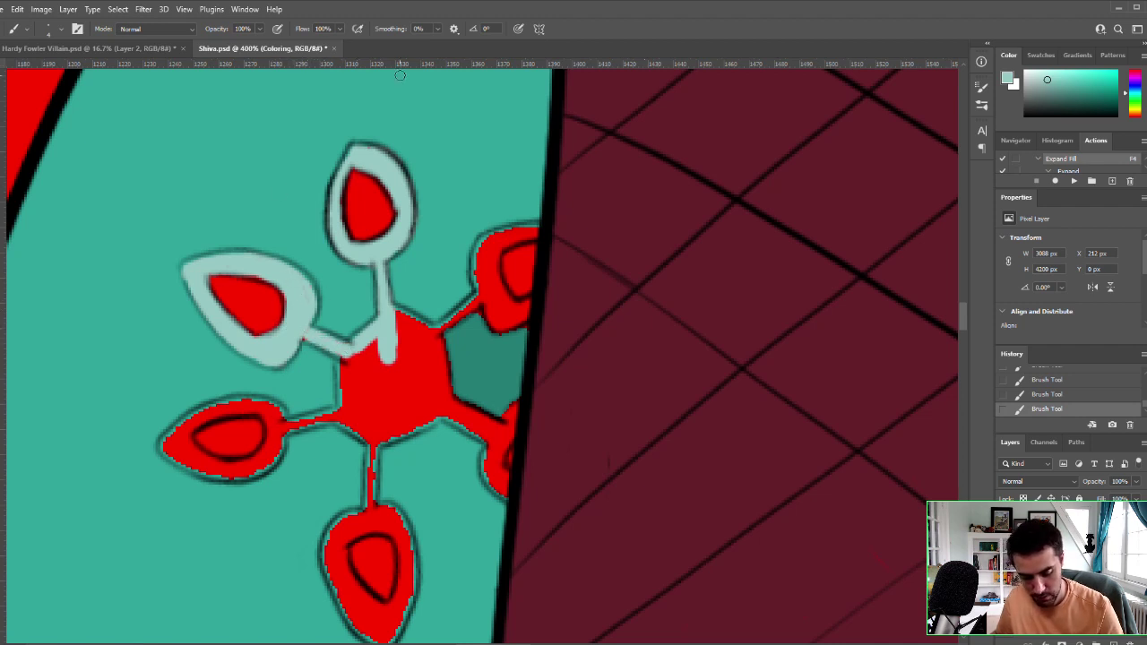
Step: Paint the hub's upper-left part and the upper-right petal's rim and stem pale teal
mouse_move(358, 349)
mouse_down()
mouse_move(340, 371)
mouse_move(348, 390)
mouse_move(342, 355)
mouse_move(353, 354)
mouse_move(352, 401)
mouse_move(386, 333)
mouse_move(380, 373)
mouse_move(401, 352)
mouse_move(395, 312)
mouse_move(425, 330)
mouse_move(395, 310)
mouse_up()
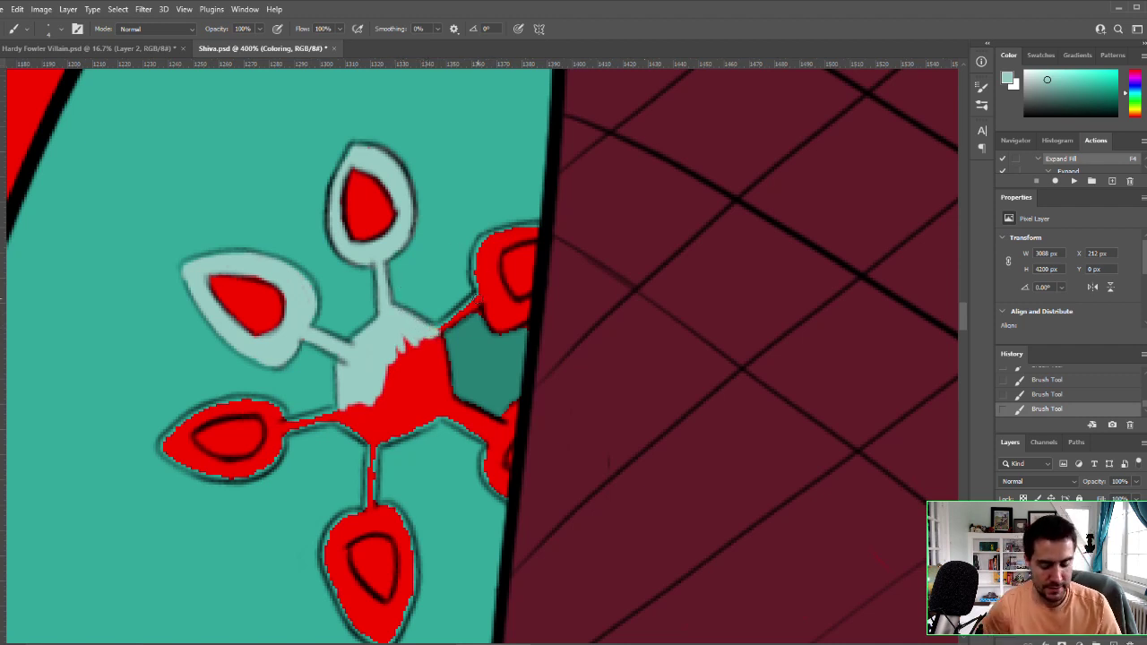
mouse_move(439, 328)
mouse_down()
mouse_move(480, 297)
mouse_move(497, 225)
mouse_move(484, 285)
mouse_move(474, 265)
mouse_move(497, 240)
mouse_move(539, 235)
mouse_move(488, 260)
mouse_move(486, 245)
mouse_move(494, 306)
mouse_move(483, 227)
mouse_move(508, 306)
mouse_move(501, 290)
mouse_move(504, 319)
mouse_up()
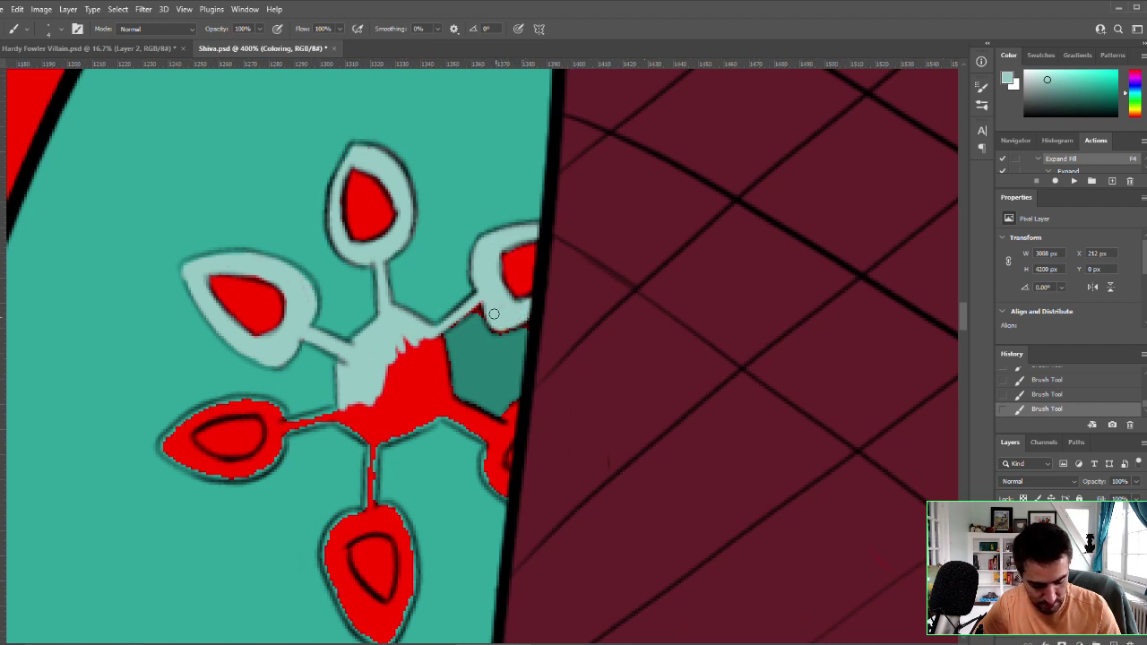
drag(425, 345, 490, 297)
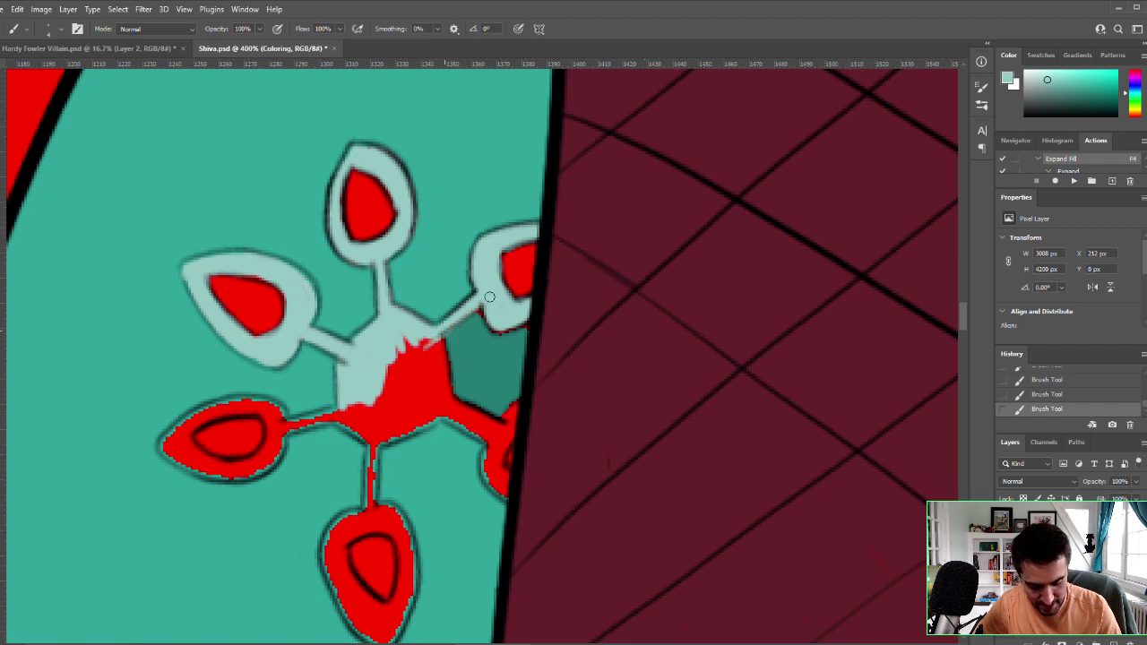
drag(438, 343, 489, 306)
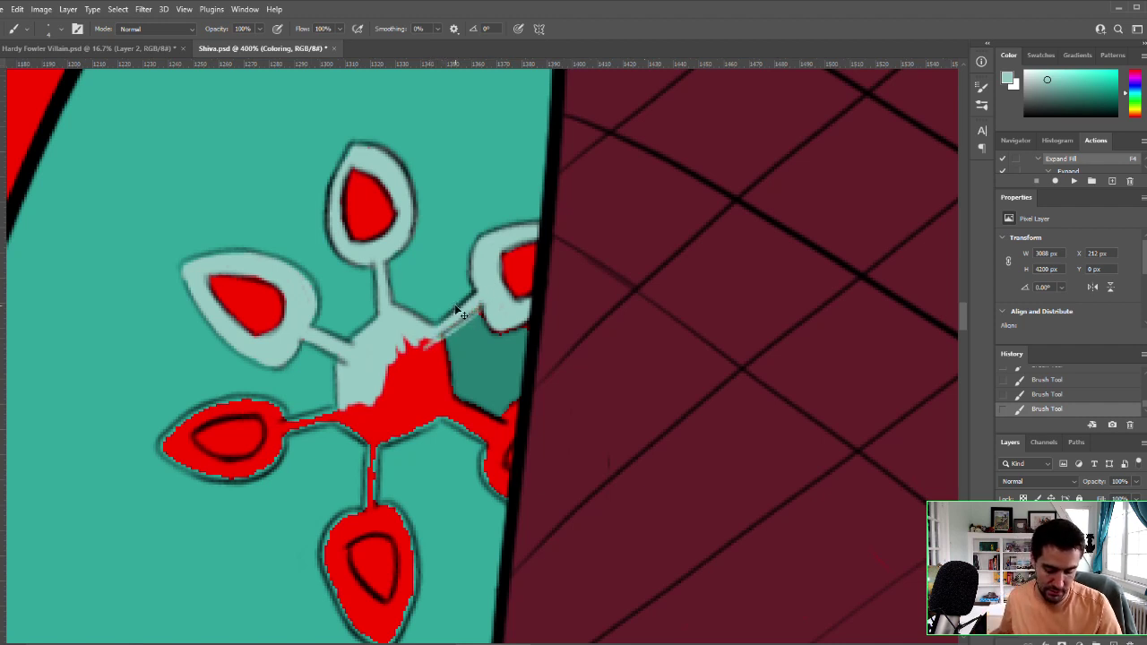
key(ctrl+z)
key(ctrl+z)
key(ctrl+shift+z)
key(ctrl+shift+z)
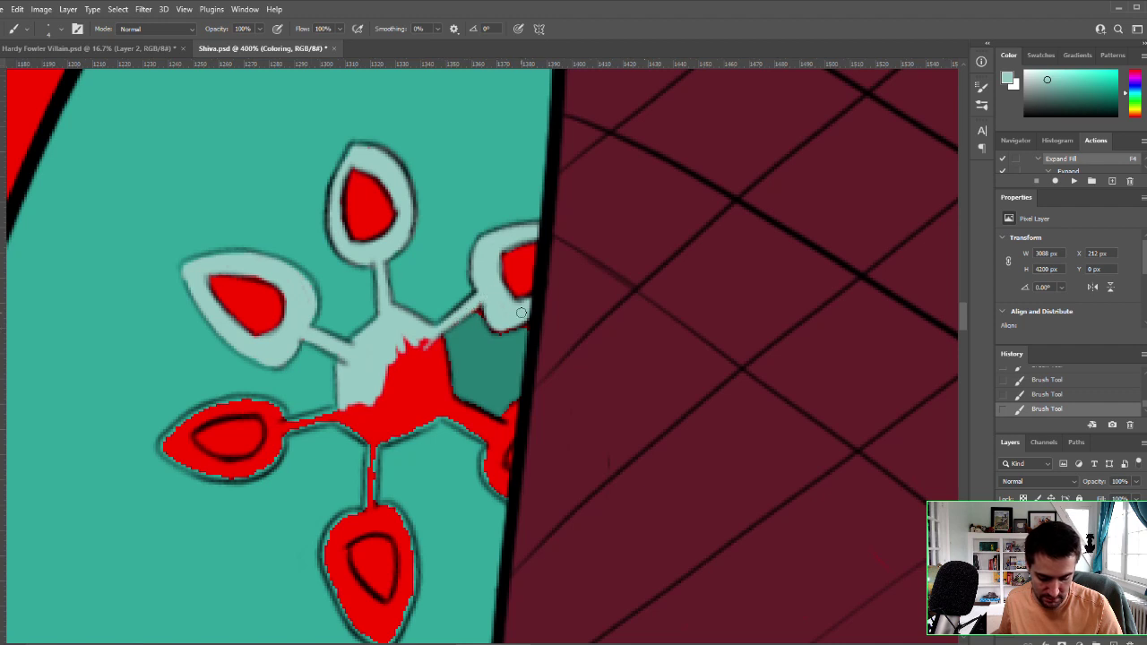
Step: Cover most of the hub's remaining red with pale teal, redoing the edge beside the dark teal coat gap
mouse_move(398, 318)
mouse_down()
mouse_move(404, 376)
mouse_move(389, 410)
mouse_move(382, 351)
mouse_move(359, 419)
mouse_move(341, 398)
mouse_move(370, 441)
mouse_move(391, 388)
mouse_move(405, 408)
mouse_move(423, 332)
mouse_up()
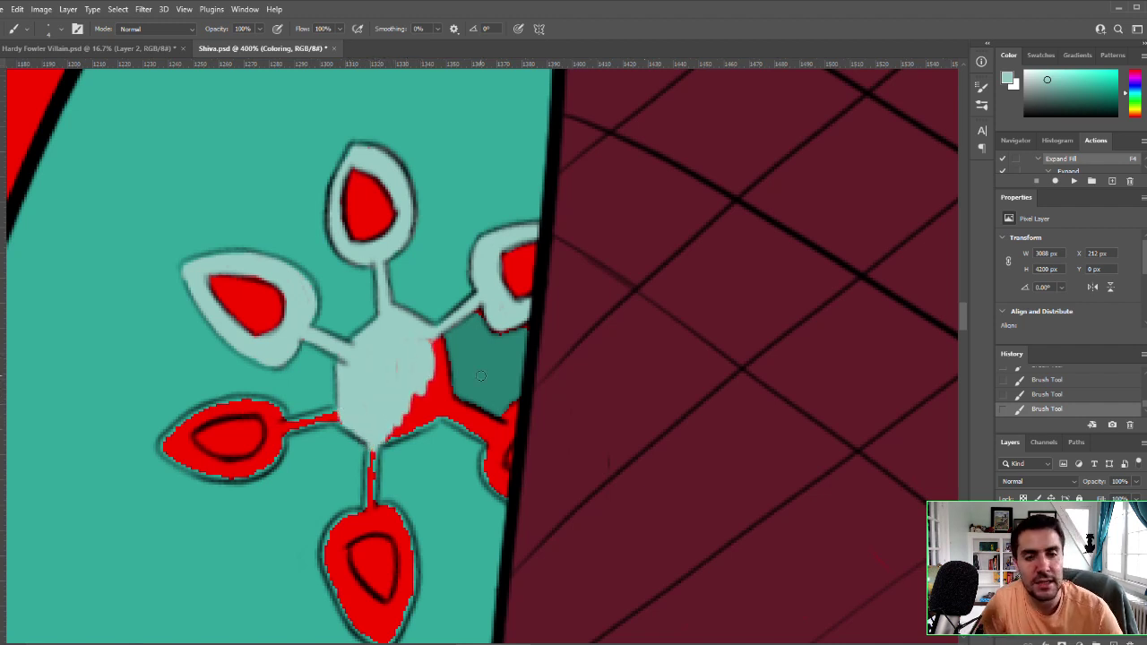
drag(432, 362, 404, 351)
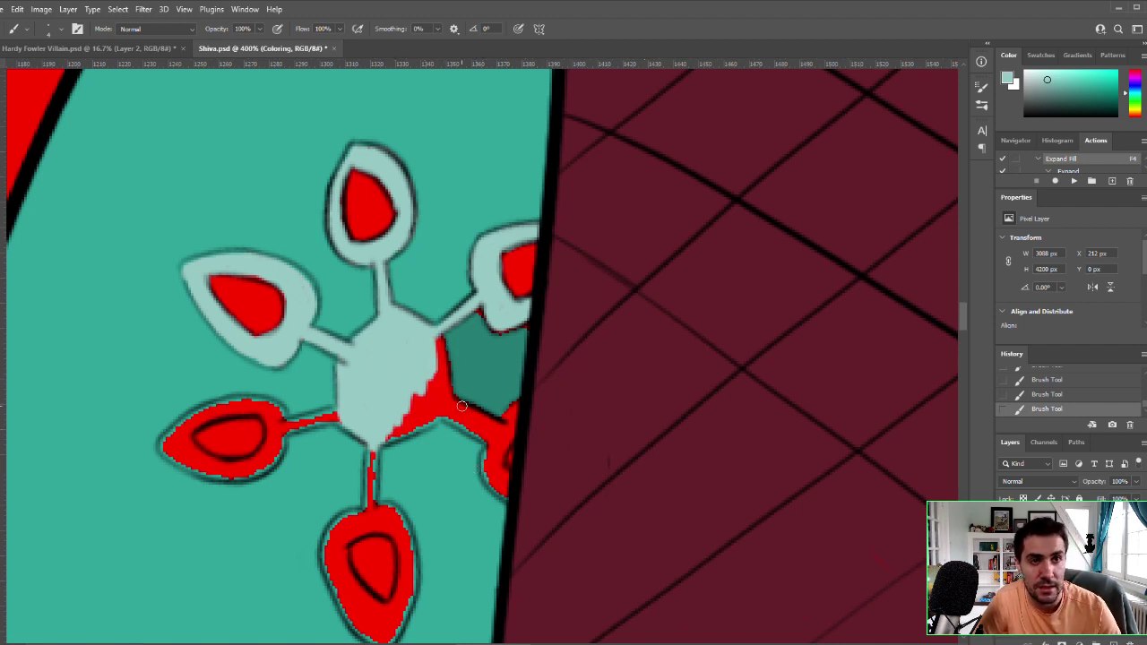
mouse_move(424, 345)
mouse_down()
mouse_move(439, 368)
mouse_move(442, 339)
mouse_move(437, 399)
mouse_move(448, 394)
mouse_up()
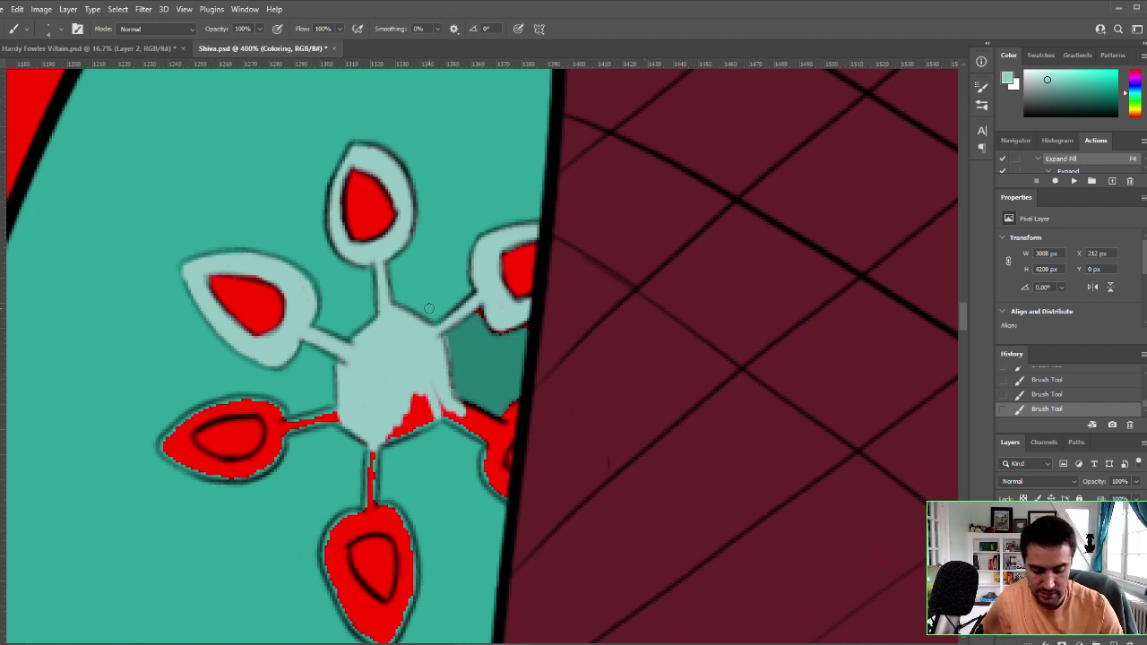
key(ctrl+z)
key(ctrl+z)
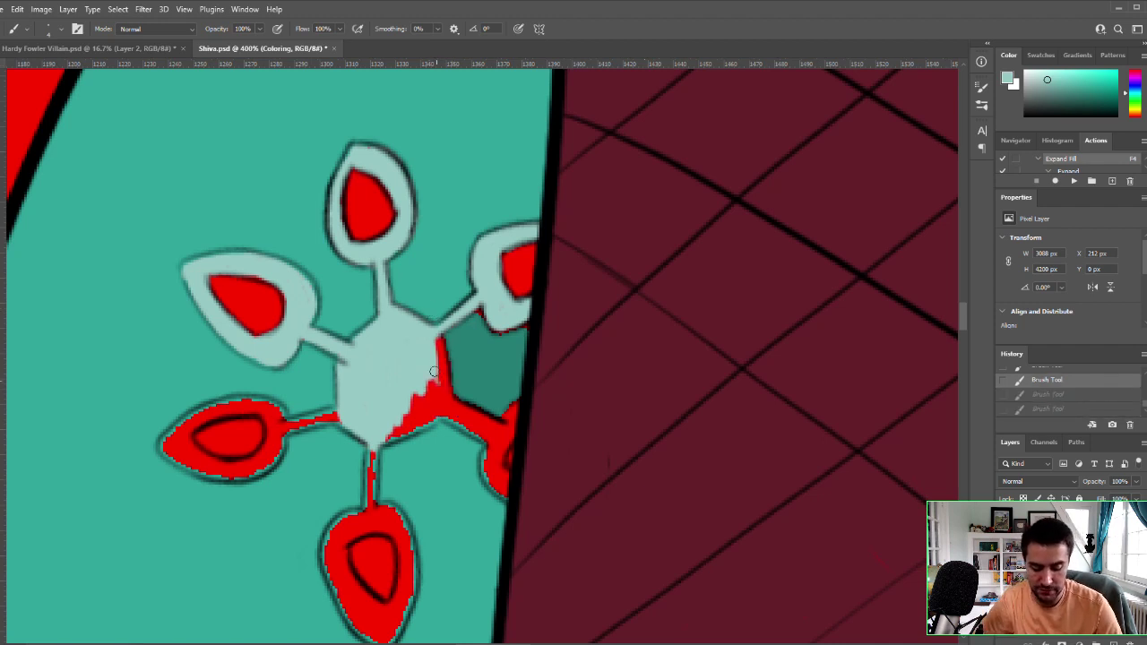
mouse_move(437, 344)
mouse_down()
mouse_move(435, 378)
mouse_move(405, 428)
mouse_move(396, 416)
mouse_up()
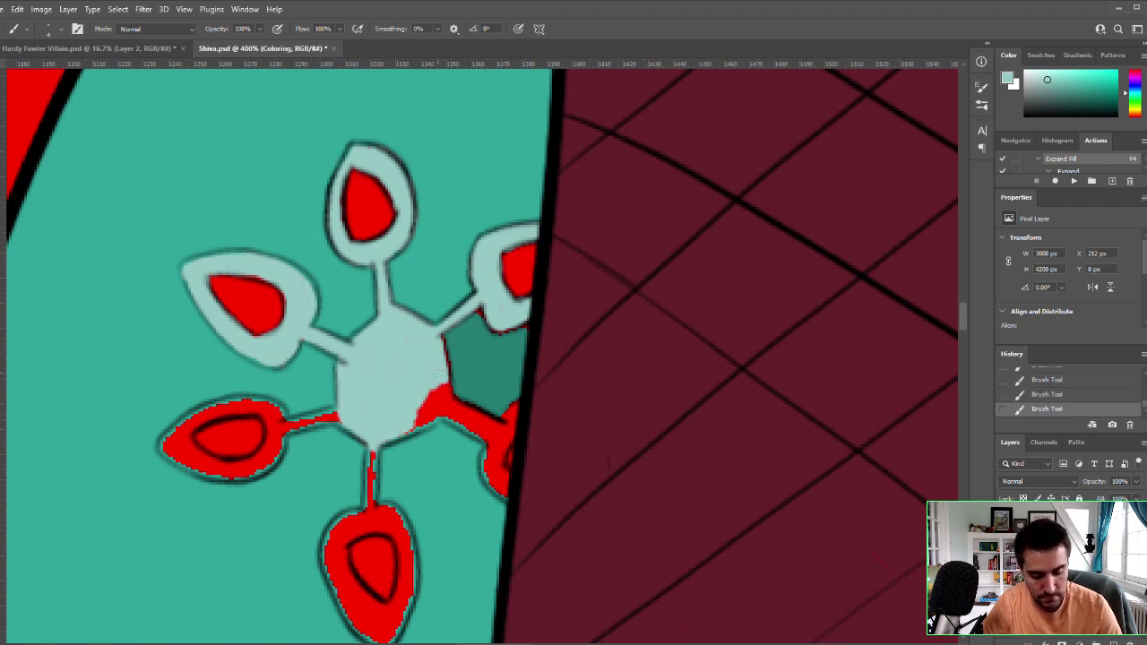
Step: Paint the hub's last red corner, the lower-right petal's rim and stem, and the bottom and lower-left stems pale teal
mouse_move(407, 429)
mouse_down()
mouse_move(434, 418)
mouse_move(418, 415)
mouse_move(435, 390)
mouse_move(444, 408)
mouse_move(408, 307)
mouse_move(446, 369)
mouse_move(441, 339)
mouse_move(452, 417)
mouse_move(478, 434)
mouse_move(414, 349)
mouse_move(481, 416)
mouse_move(473, 424)
mouse_move(488, 435)
mouse_move(498, 470)
mouse_move(485, 469)
mouse_move(482, 452)
mouse_move(497, 488)
mouse_move(475, 448)
mouse_move(501, 436)
mouse_move(502, 453)
mouse_move(489, 452)
mouse_move(482, 419)
mouse_move(501, 435)
mouse_move(513, 412)
mouse_move(499, 463)
mouse_move(517, 406)
mouse_up()
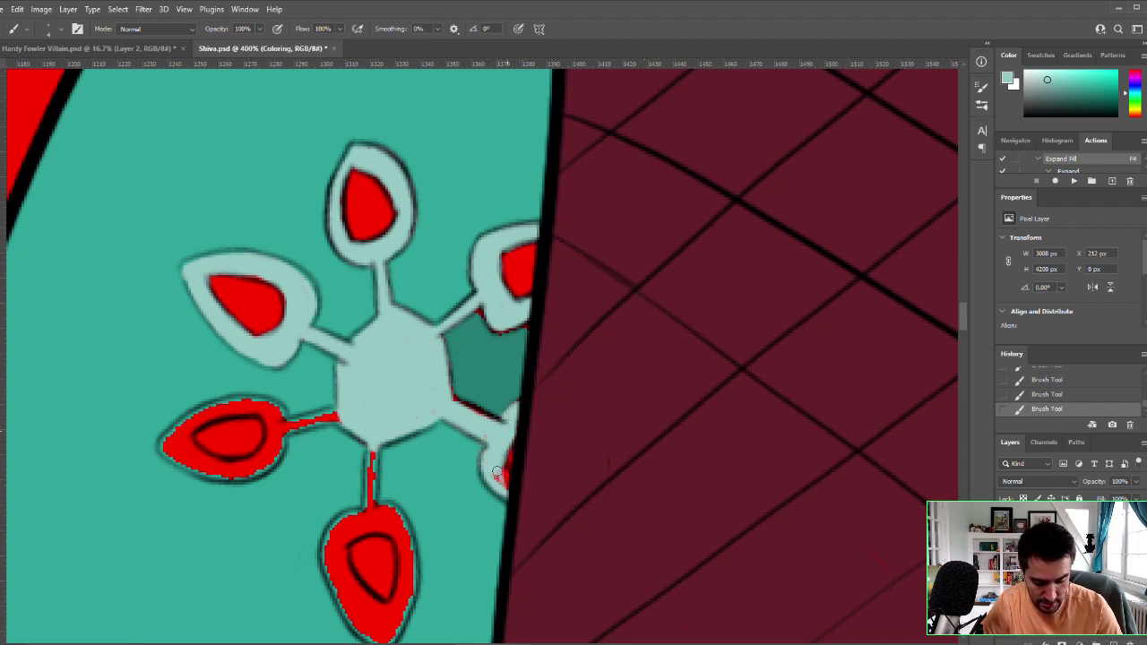
drag(498, 471, 503, 468)
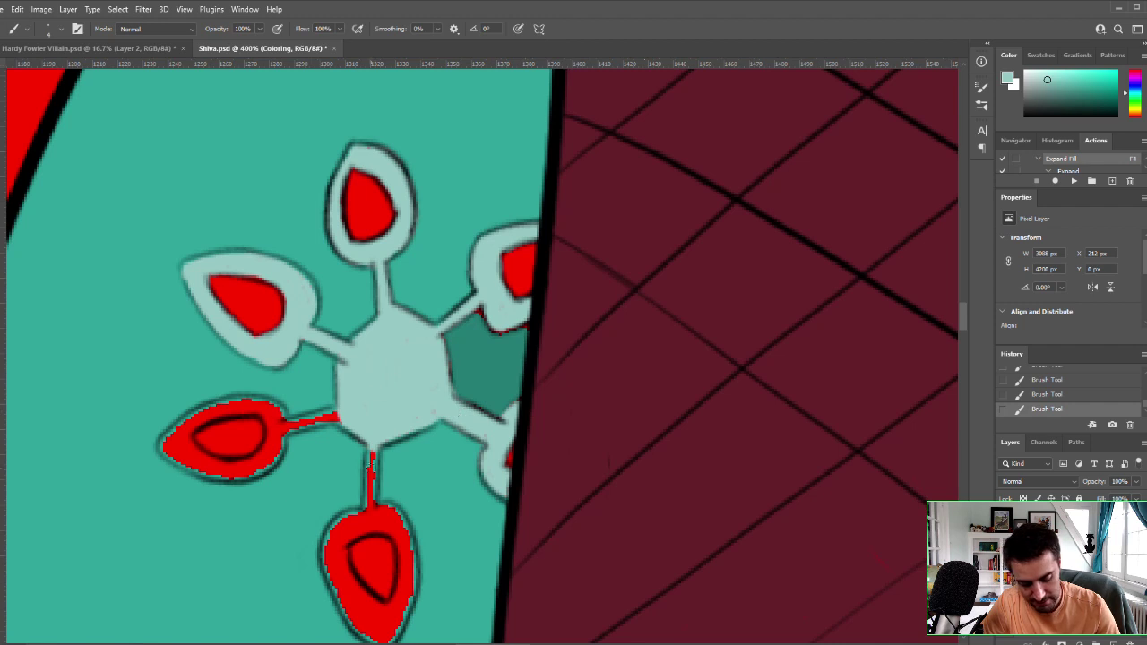
mouse_move(370, 448)
mouse_down()
mouse_move(373, 488)
mouse_move(369, 418)
mouse_up()
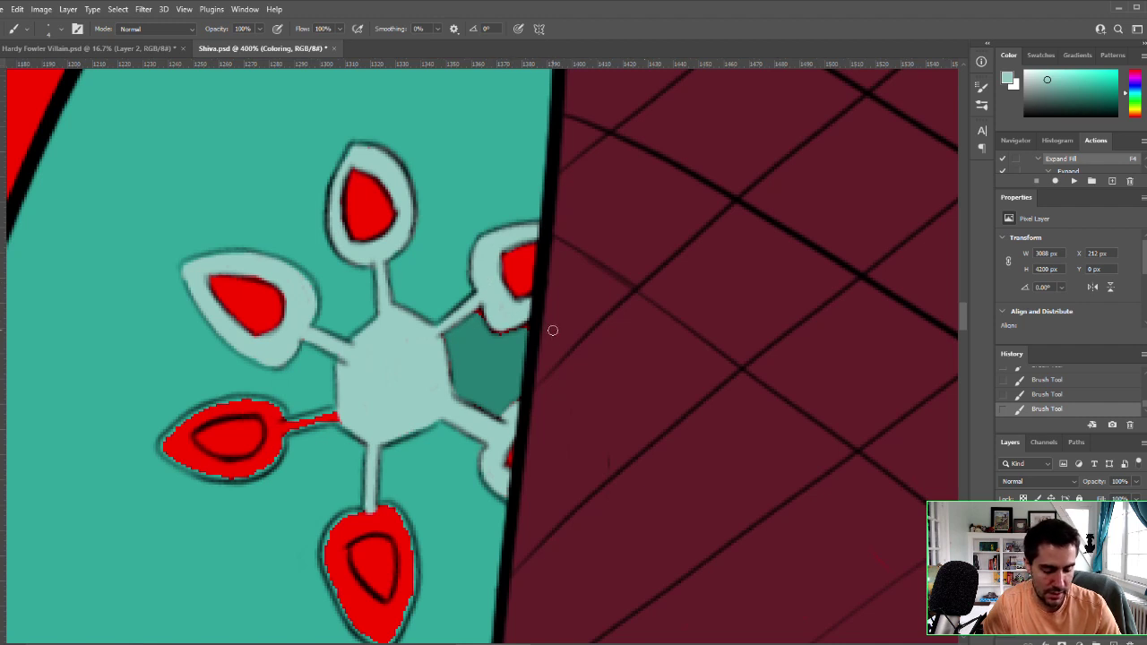
mouse_move(296, 405)
mouse_down()
mouse_move(321, 416)
mouse_move(304, 421)
mouse_move(331, 419)
mouse_up()
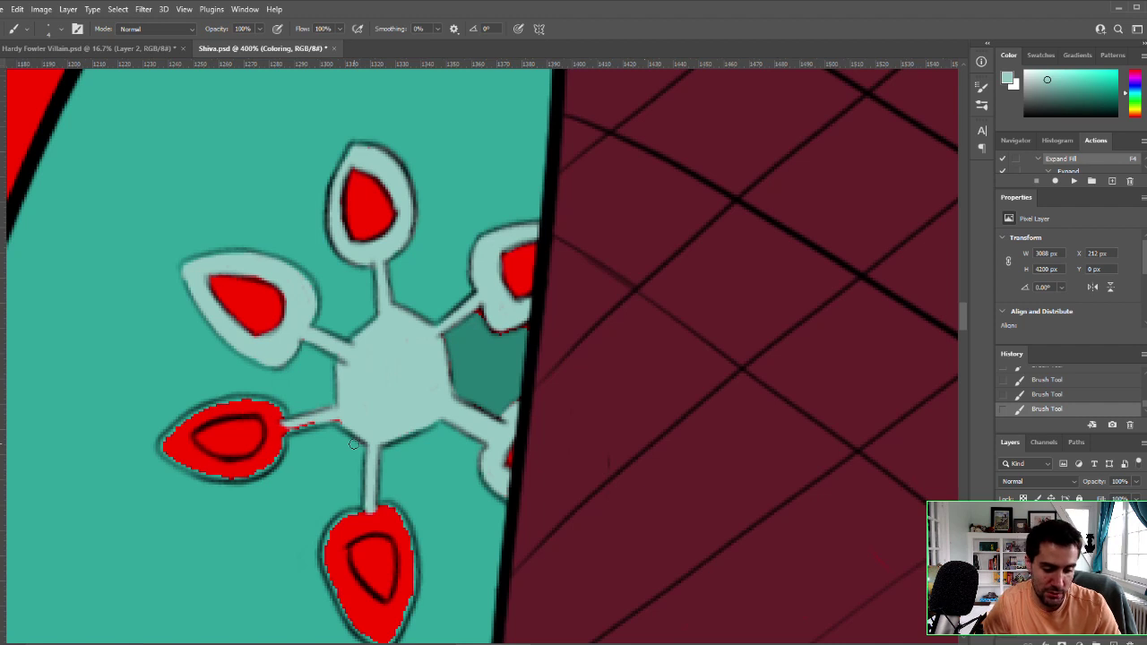
drag(290, 431, 345, 426)
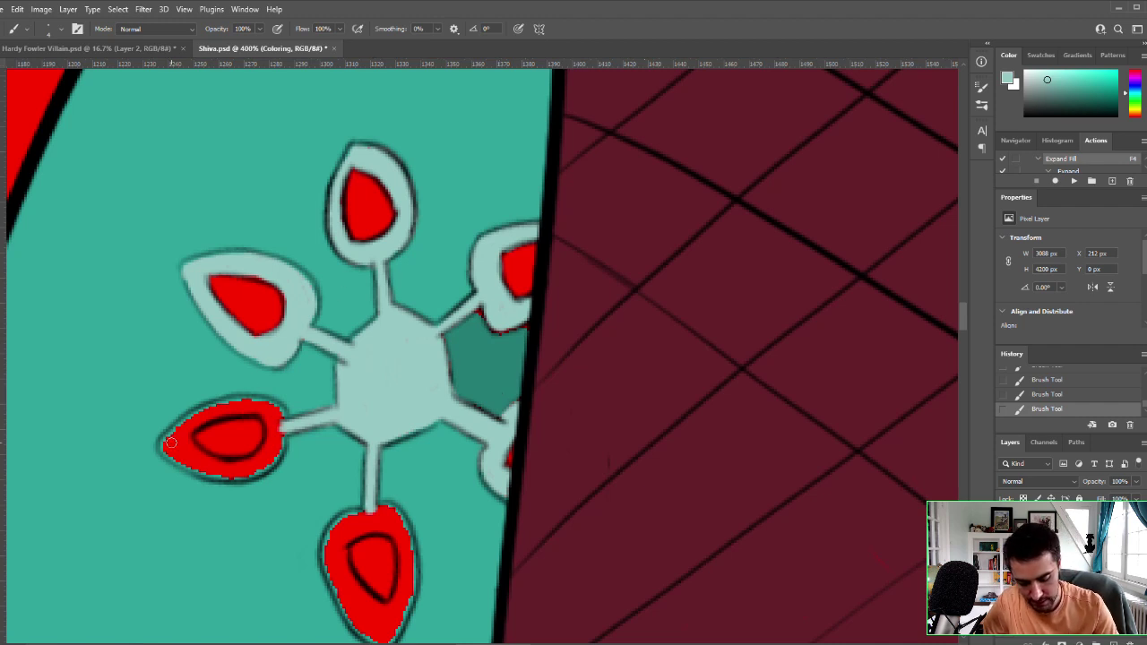
Step: Paint the rims of the lower-left and bottom petals pale teal, leaving their centers red
mouse_move(171, 443)
mouse_down()
mouse_move(221, 399)
mouse_move(207, 409)
mouse_move(271, 402)
mouse_move(290, 418)
mouse_move(245, 403)
mouse_move(202, 418)
mouse_up()
mouse_move(277, 408)
mouse_down()
mouse_move(235, 409)
mouse_move(282, 421)
mouse_move(276, 437)
mouse_move(269, 428)
mouse_up()
drag(177, 437, 257, 409)
mouse_move(180, 444)
mouse_down()
mouse_move(166, 453)
mouse_move(192, 444)
mouse_up()
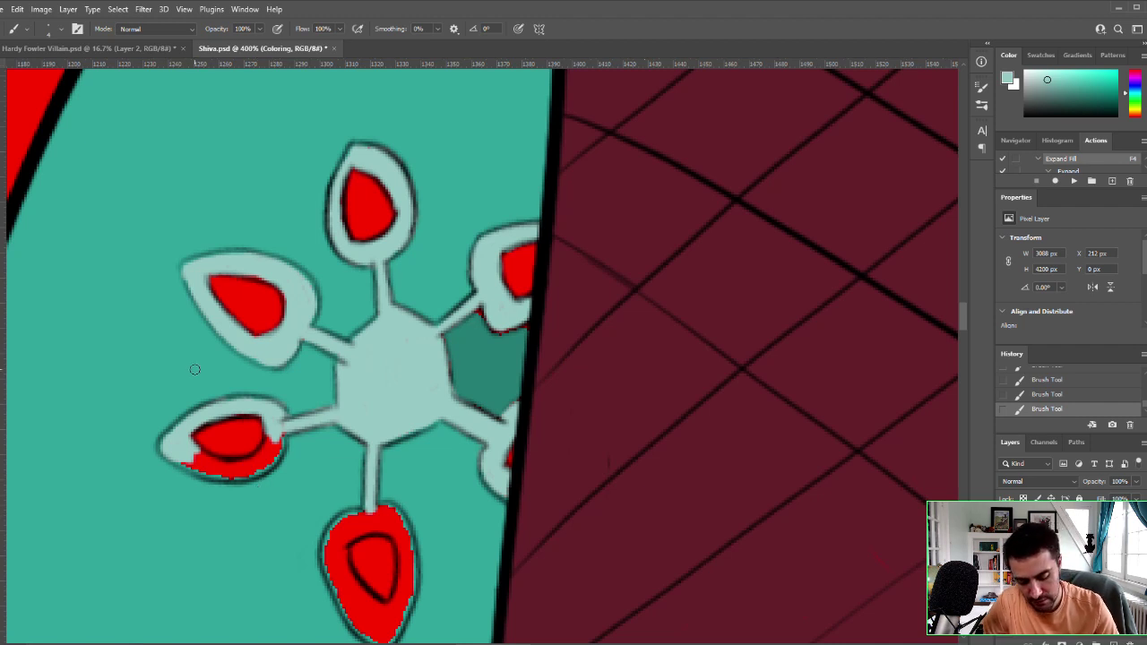
mouse_move(190, 466)
mouse_down()
mouse_move(189, 429)
mouse_move(205, 462)
mouse_move(226, 473)
mouse_move(212, 472)
mouse_move(256, 467)
mouse_move(282, 439)
mouse_move(265, 468)
mouse_move(285, 433)
mouse_move(251, 461)
mouse_up()
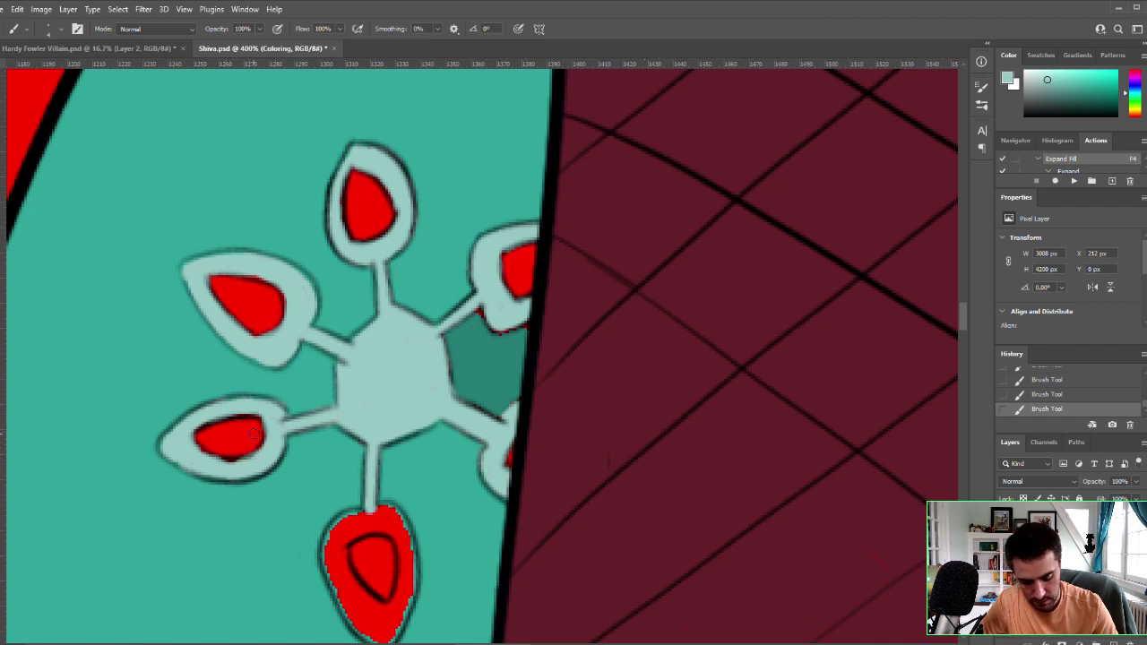
mouse_move(367, 507)
mouse_down()
mouse_move(331, 540)
mouse_move(343, 519)
mouse_move(391, 520)
mouse_move(380, 507)
mouse_move(402, 525)
mouse_move(411, 574)
mouse_move(389, 629)
mouse_move(357, 621)
mouse_move(341, 549)
mouse_move(334, 571)
mouse_move(369, 525)
mouse_move(311, 452)
mouse_move(360, 474)
mouse_move(373, 530)
mouse_move(346, 542)
mouse_move(382, 523)
mouse_move(404, 543)
mouse_move(391, 614)
mouse_move(370, 571)
mouse_move(384, 638)
mouse_move(364, 634)
mouse_move(345, 556)
mouse_move(378, 625)
mouse_move(373, 607)
mouse_move(388, 632)
mouse_up()
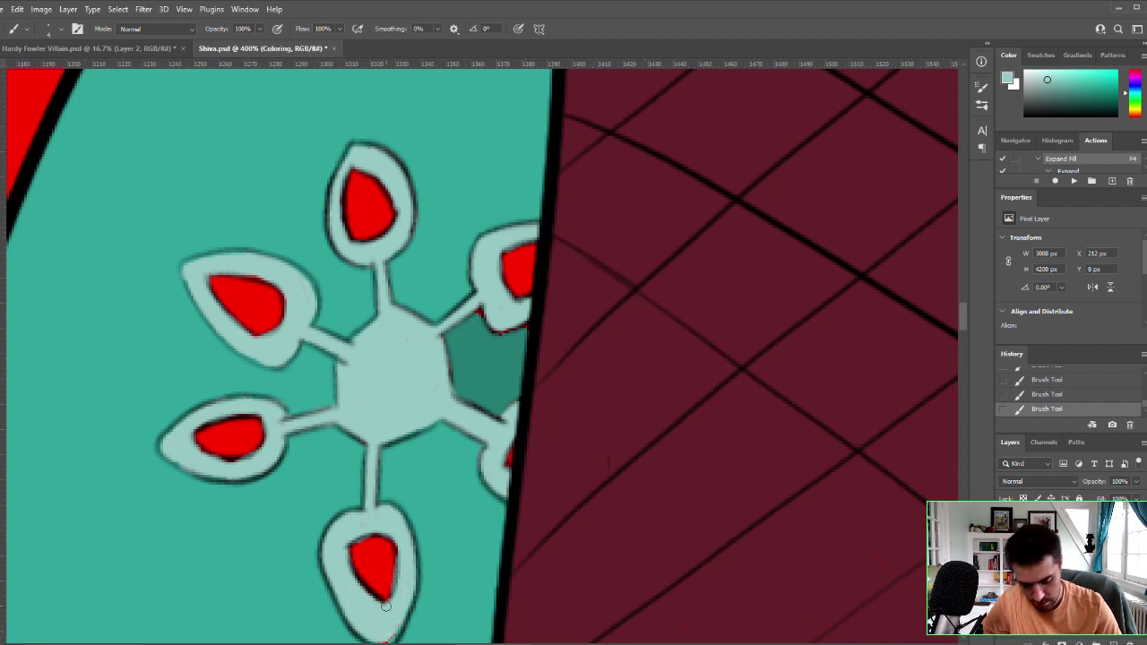
drag(445, 508, 451, 427)
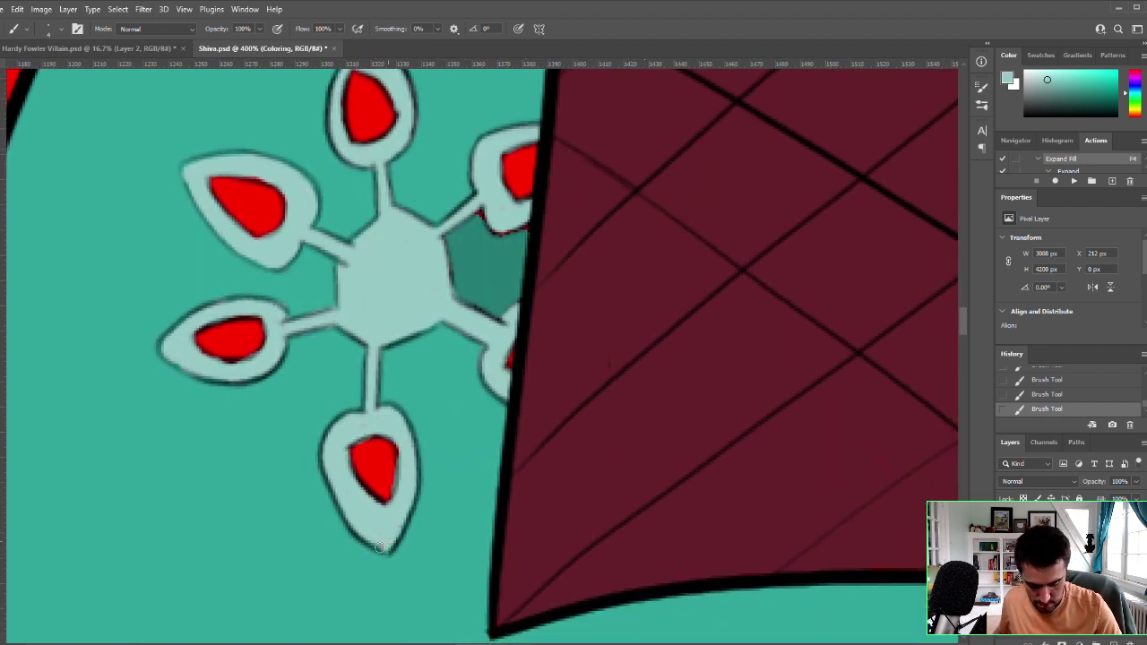
Step: Select the red centers of the snowflake's six petals and fill them with the coat's teal using the Expand Fill action
alt+click(478, 274)
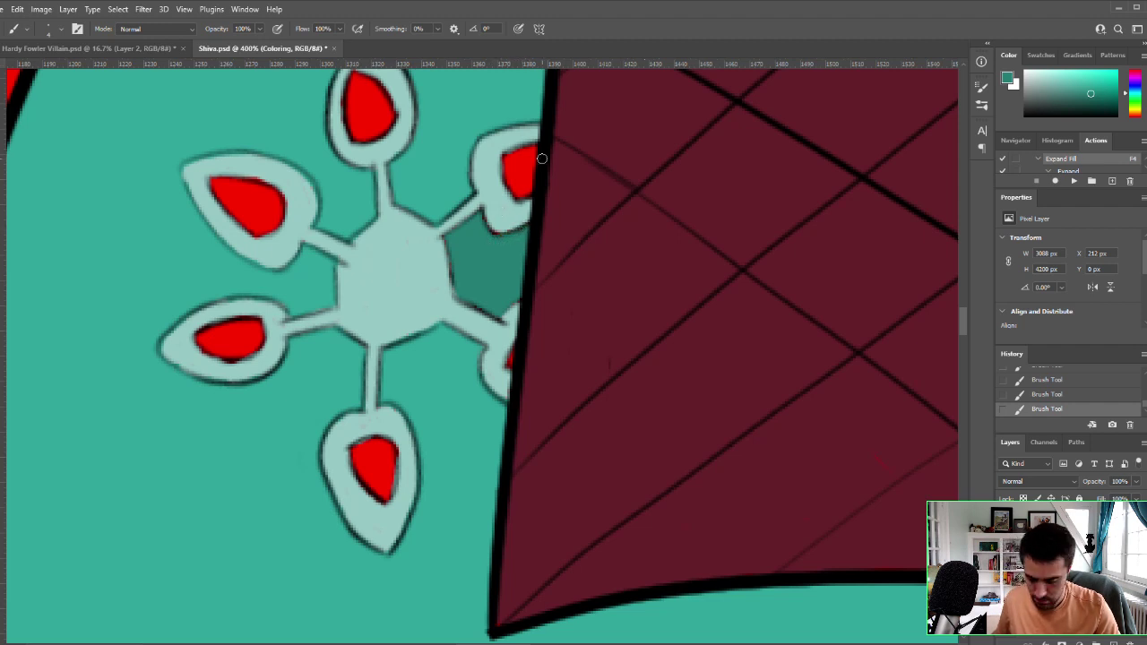
alt+click(507, 104)
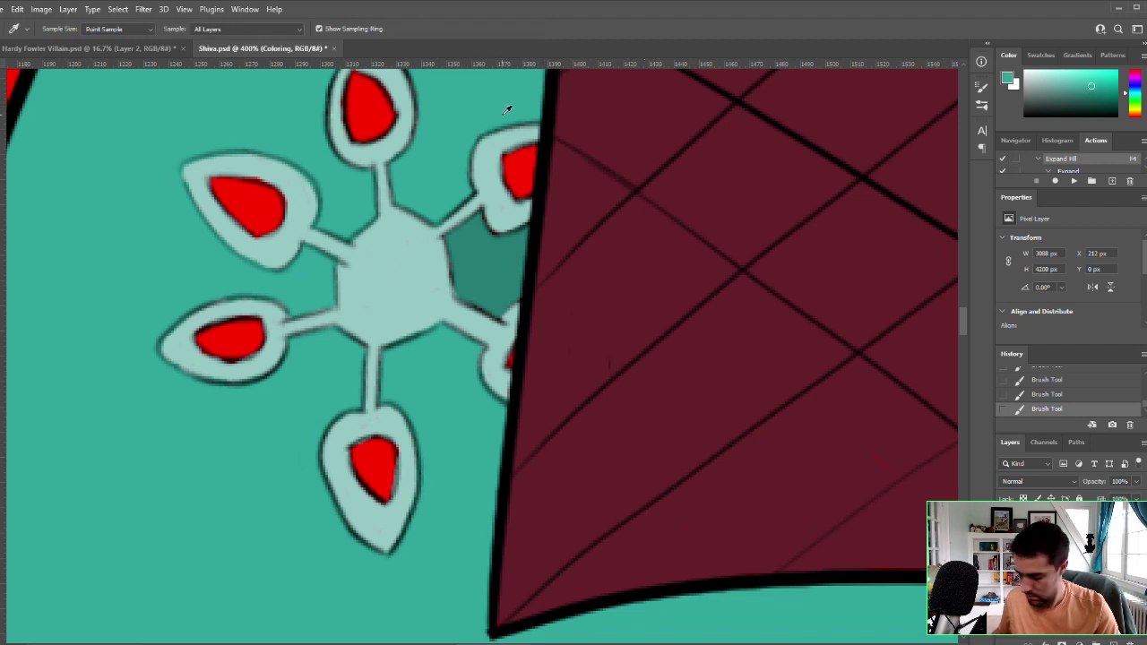
key(w)
click(521, 178)
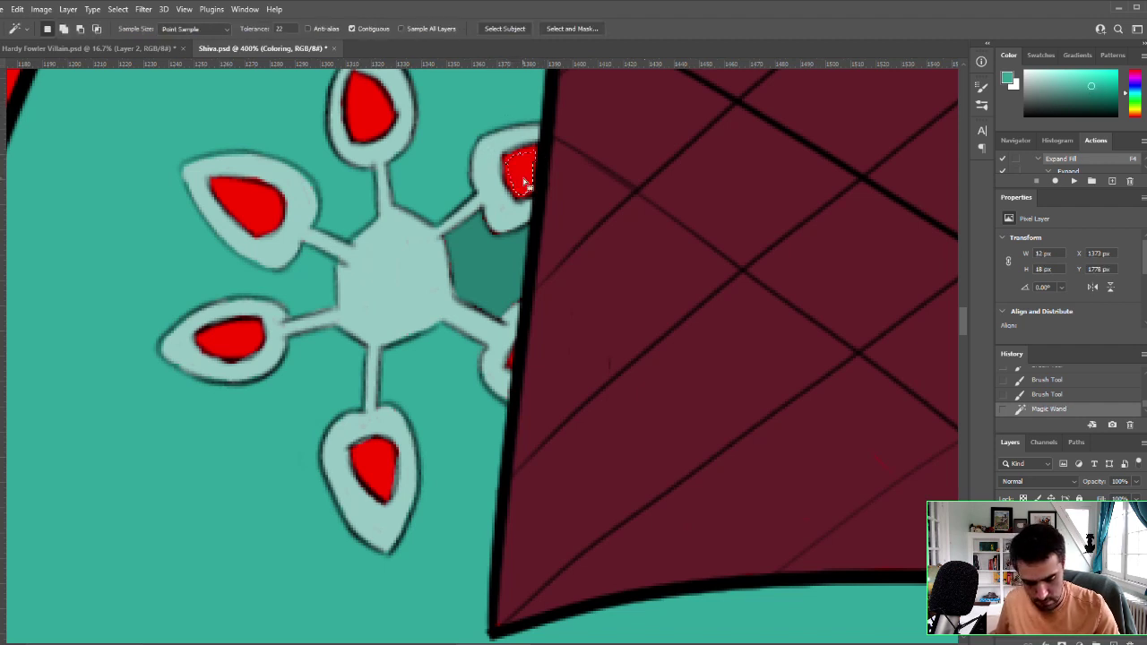
shift+click(369, 119)
shift+click(268, 202)
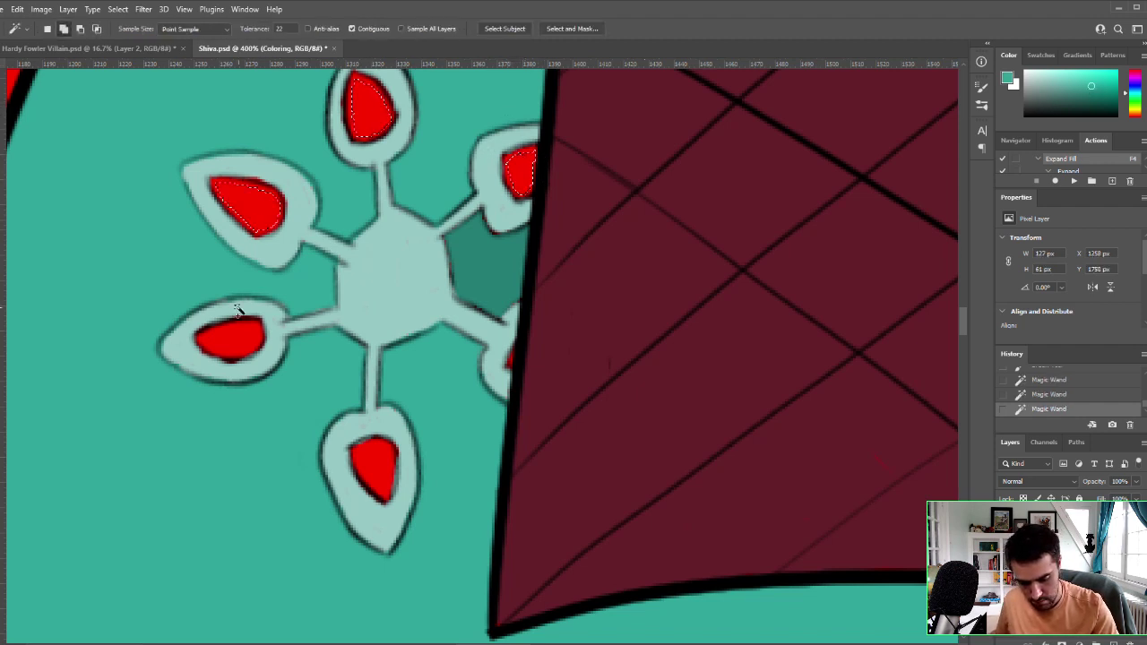
shift+click(238, 311)
shift+click(378, 480)
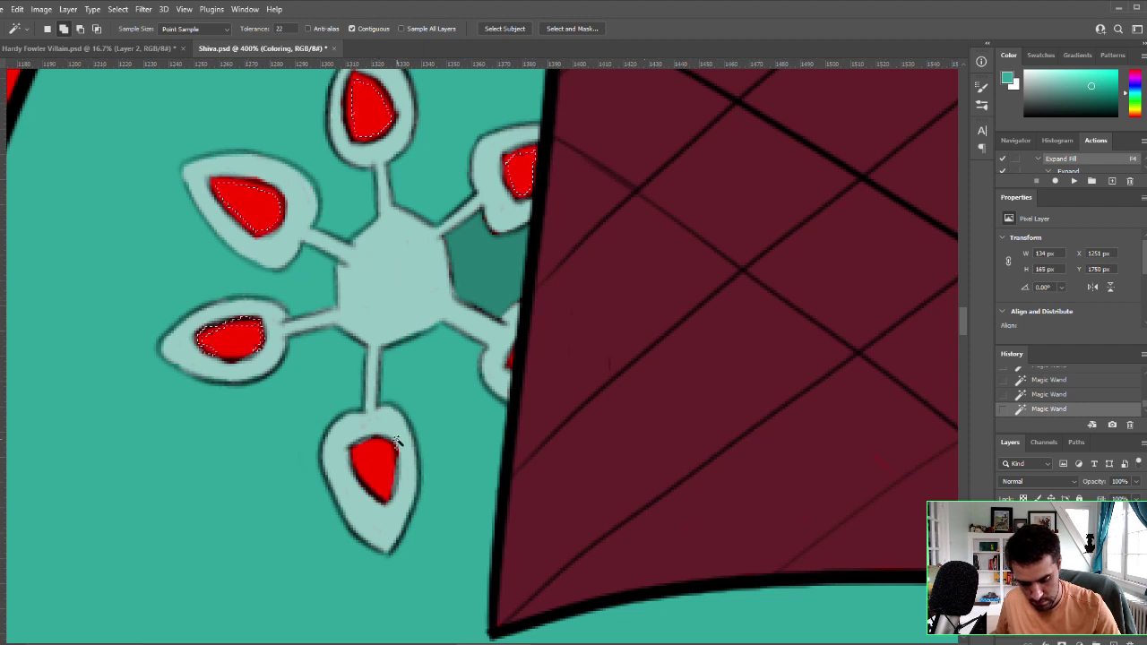
shift+click(507, 359)
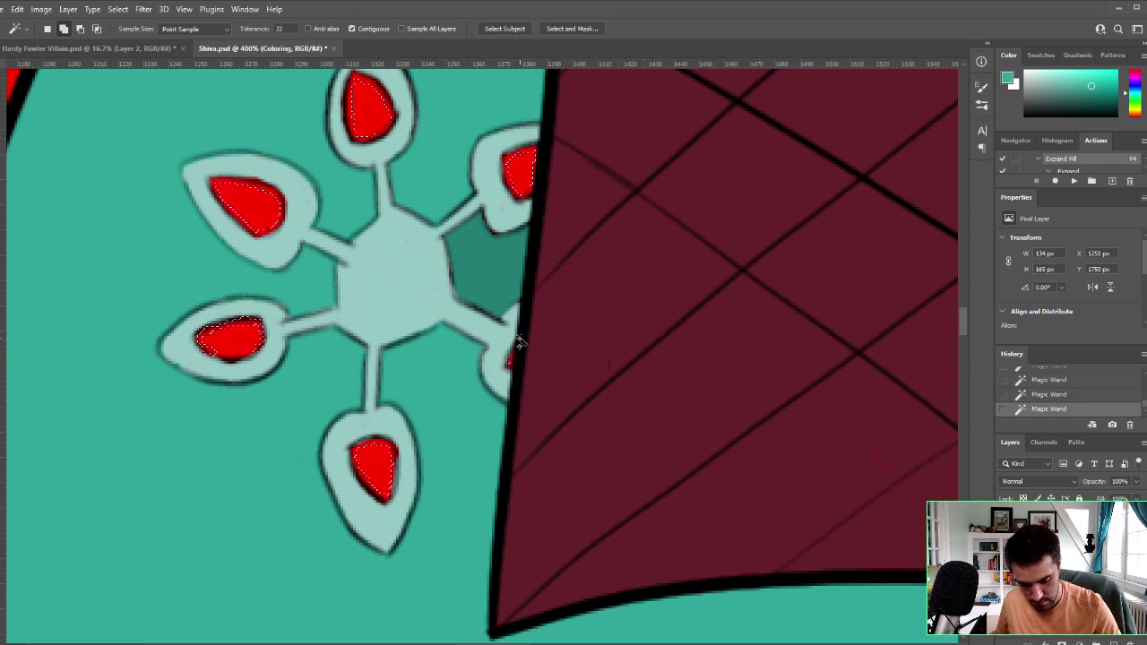
key(F4)
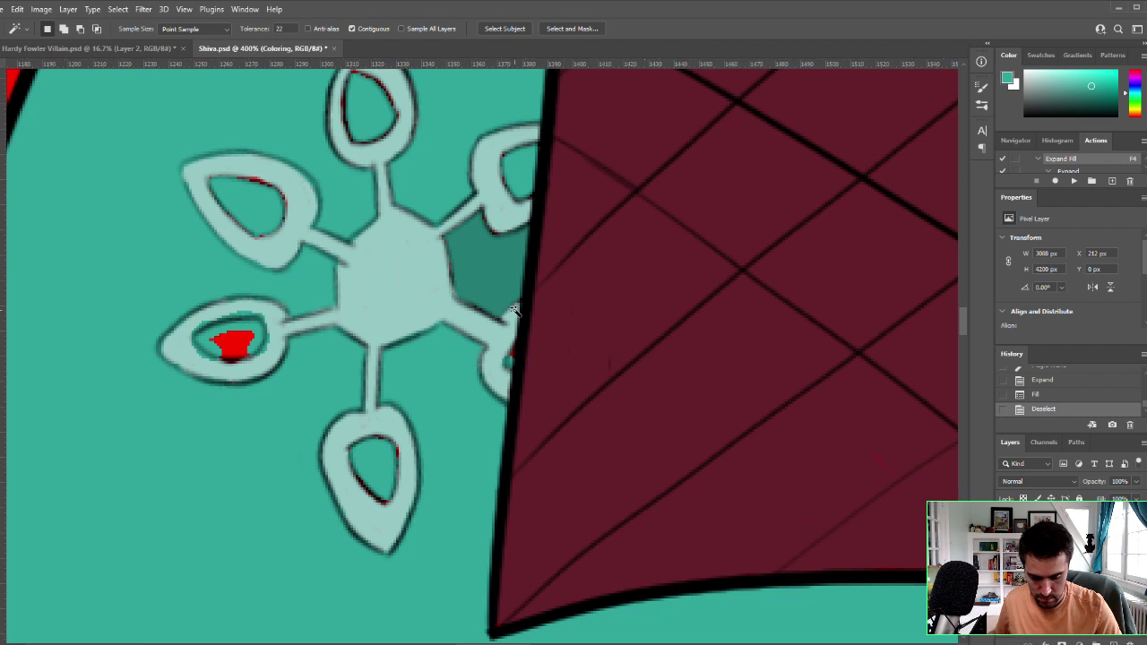
Step: Brush the coat's teal over the leftover red inside the lower-left and upper-left petal centers
key(b)
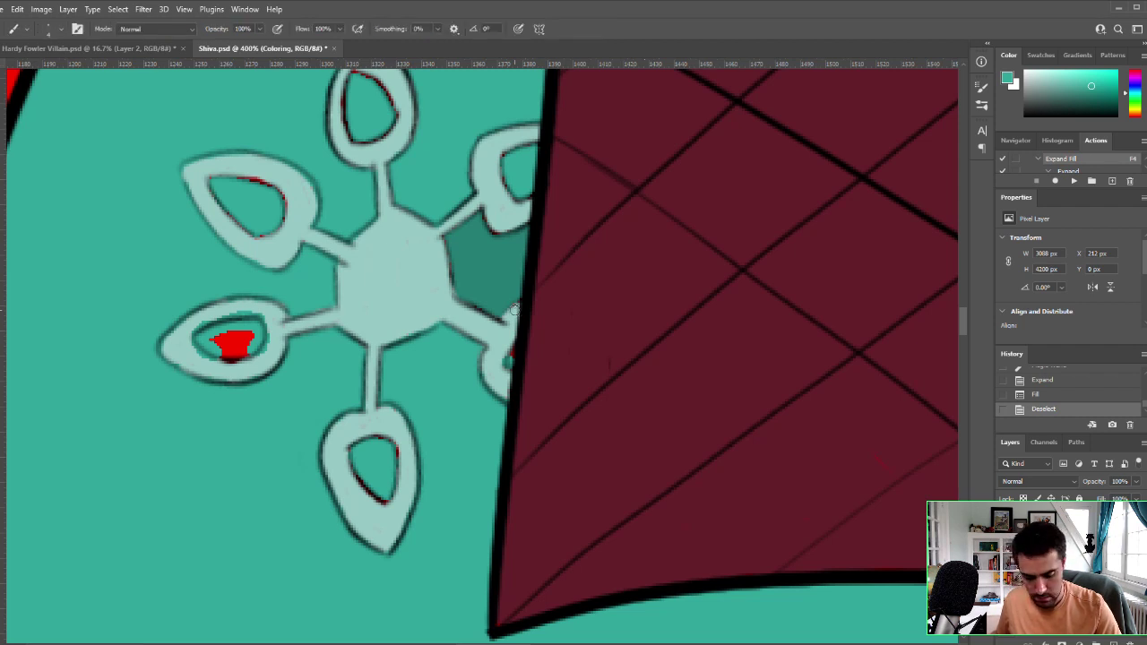
mouse_move(225, 342)
mouse_down()
mouse_move(242, 337)
mouse_move(222, 355)
mouse_move(255, 339)
mouse_move(230, 358)
mouse_move(255, 340)
mouse_up()
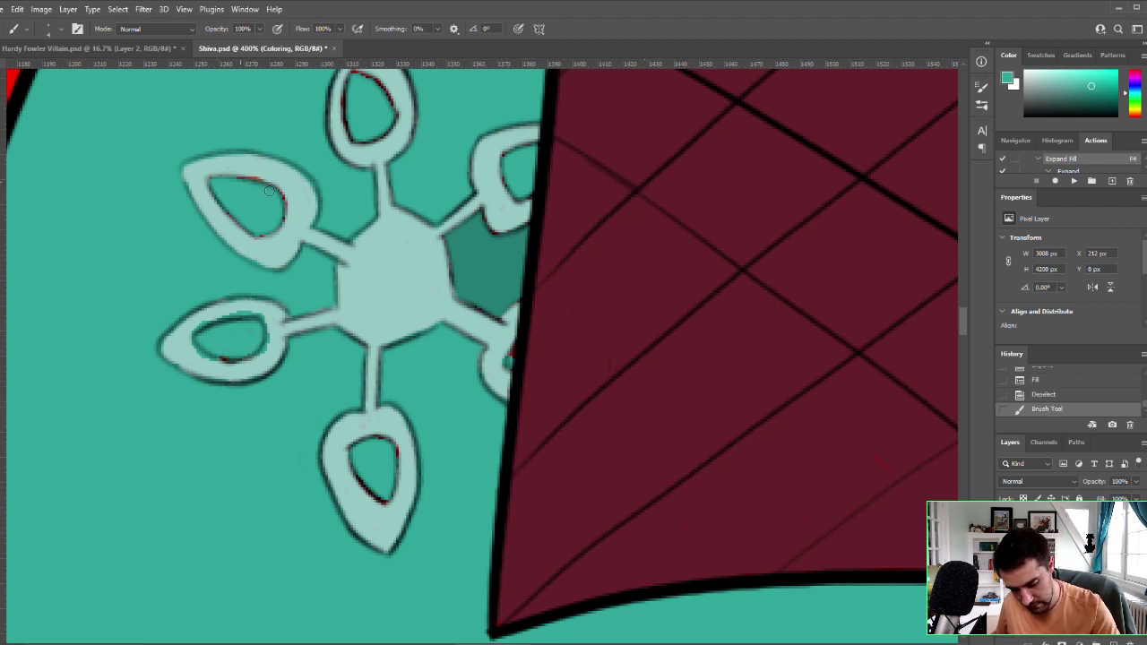
drag(253, 184, 284, 208)
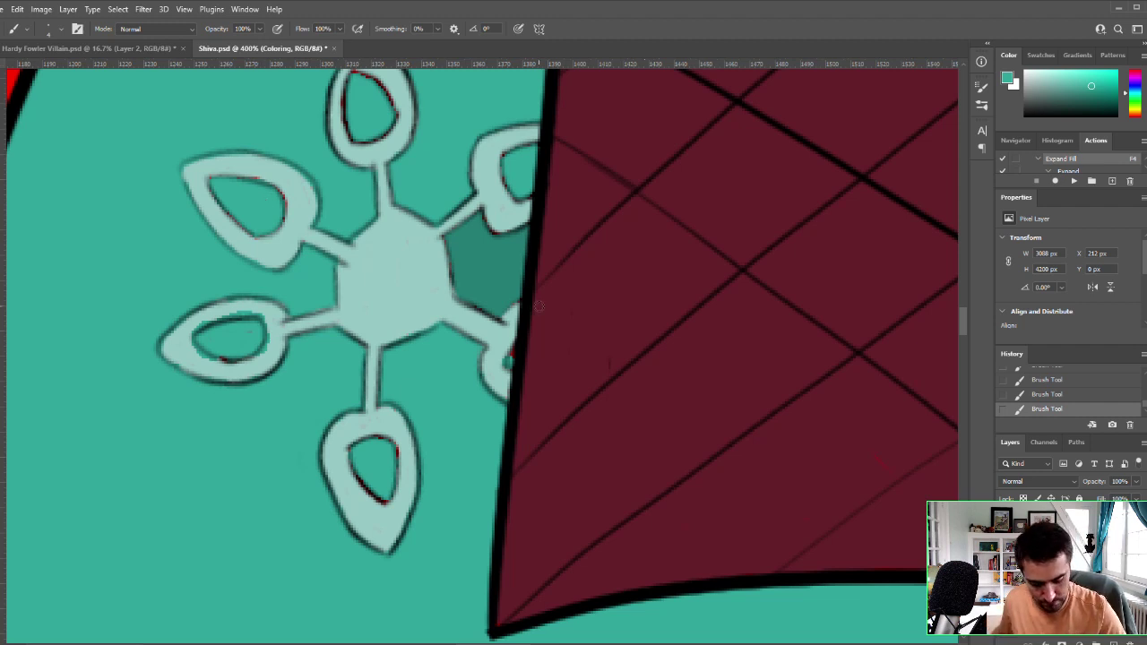
Step: Touch up the inner rims of the top, upper-left and lower-left petals in pale teal, covering their red fringes
drag(509, 259, 527, 403)
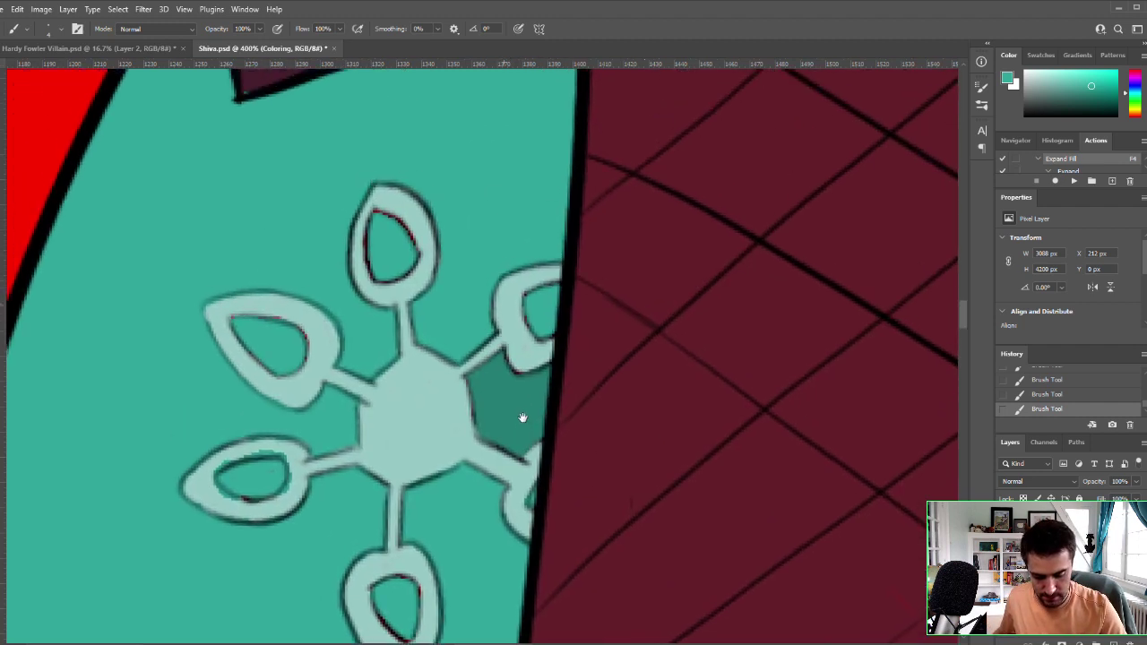
alt+click(405, 195)
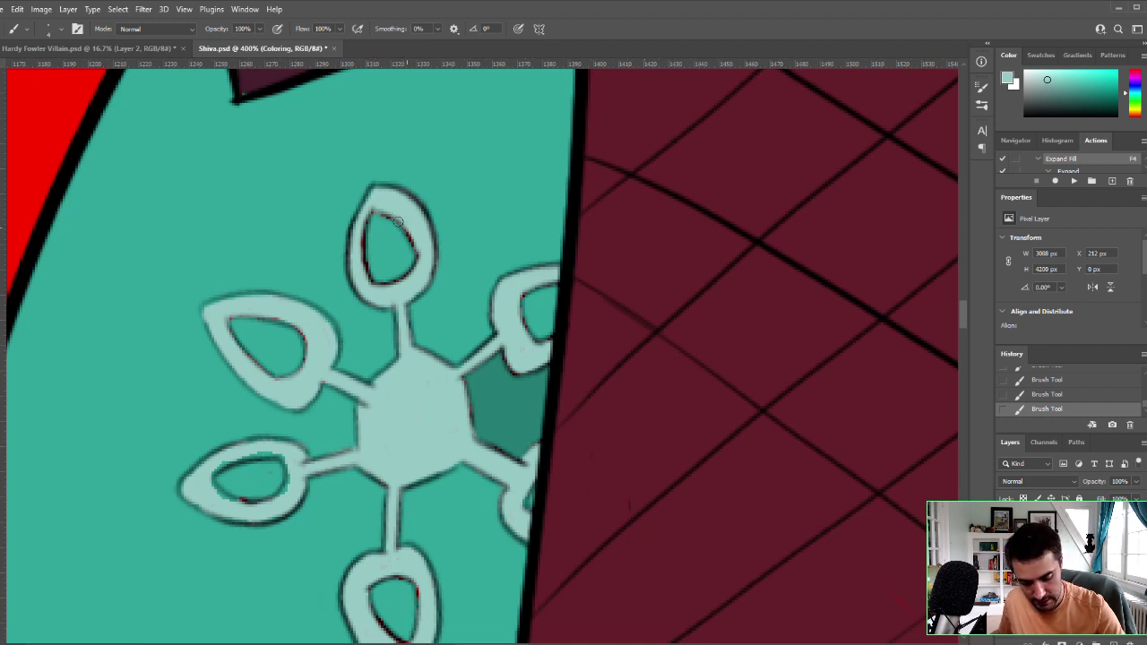
key(ctrl+z)
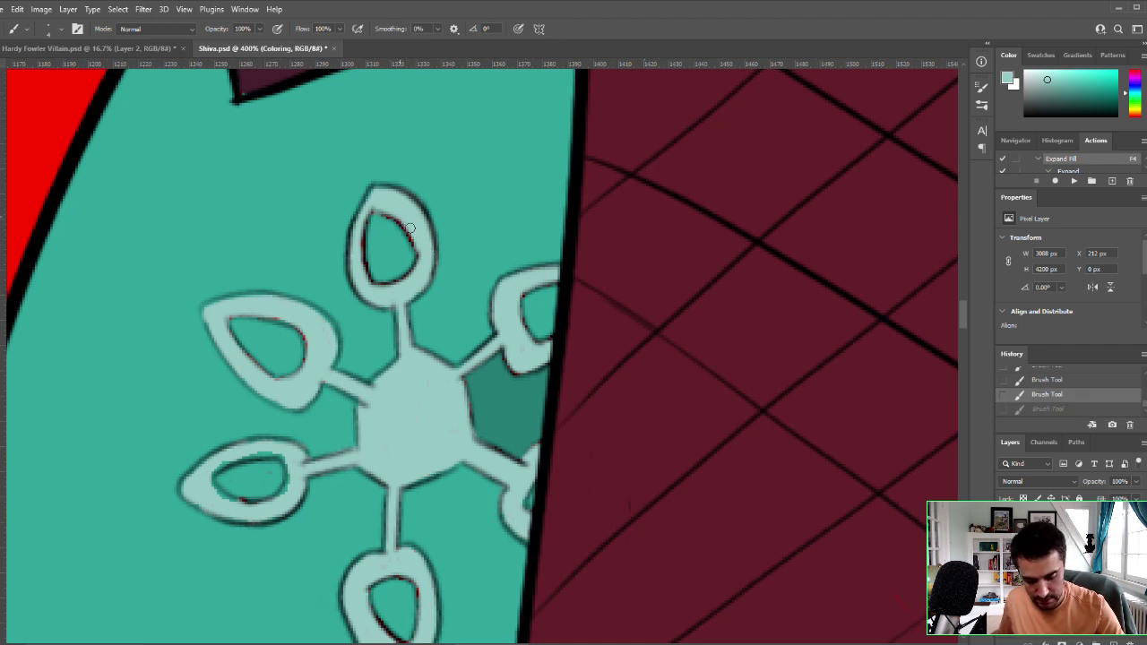
drag(387, 213, 366, 268)
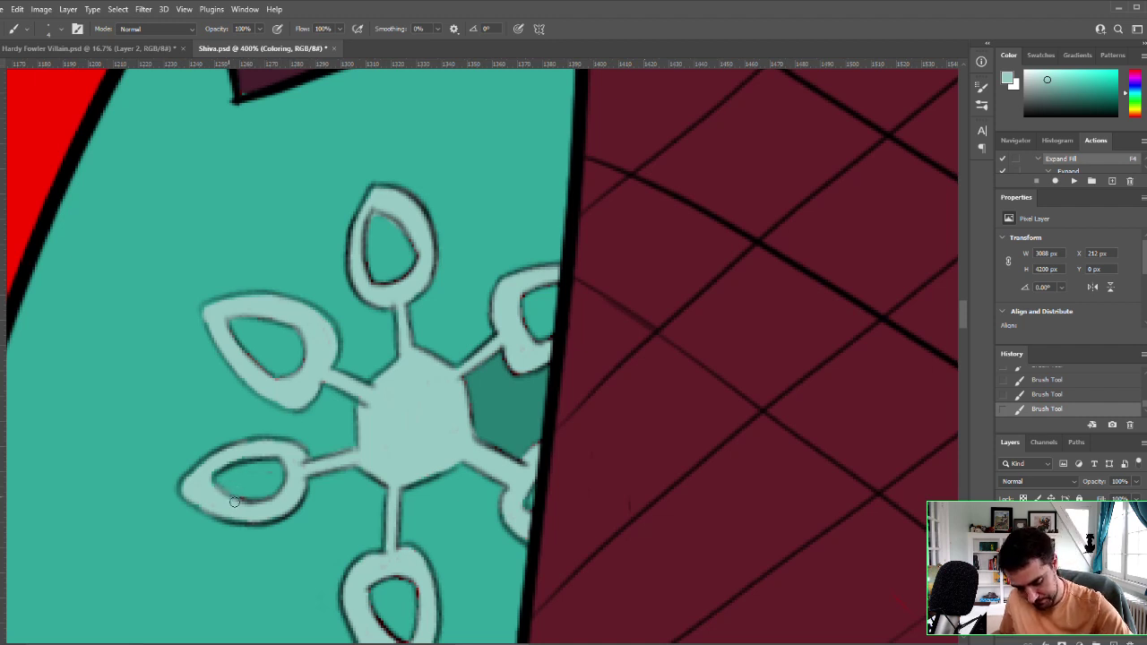
key(ctrl+z)
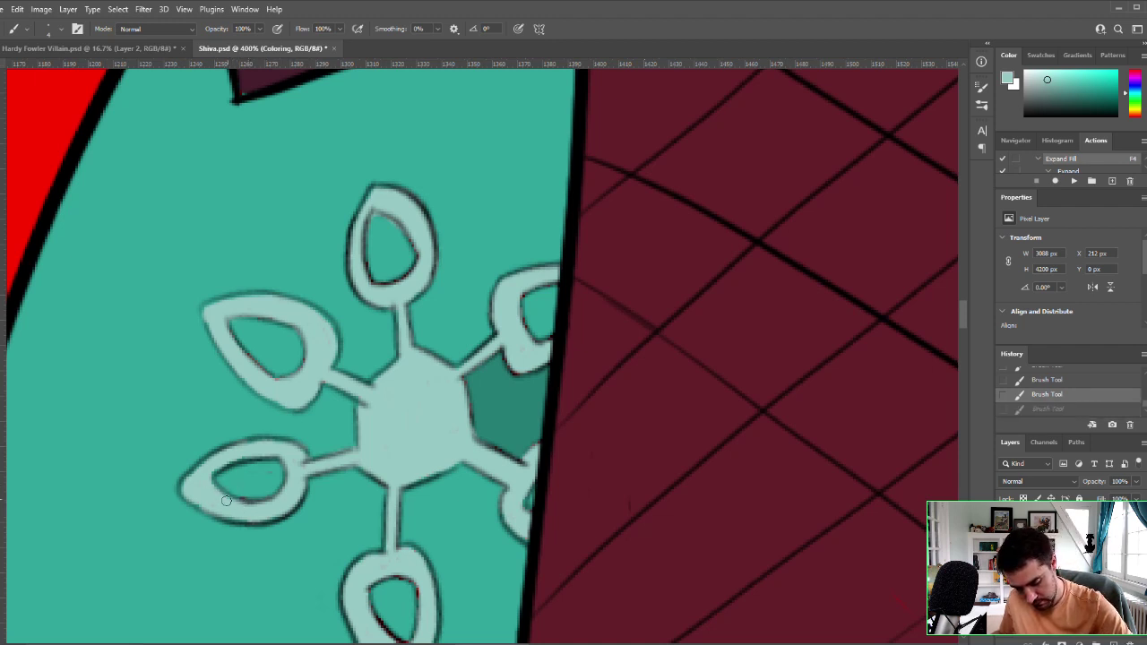
drag(227, 500, 231, 498)
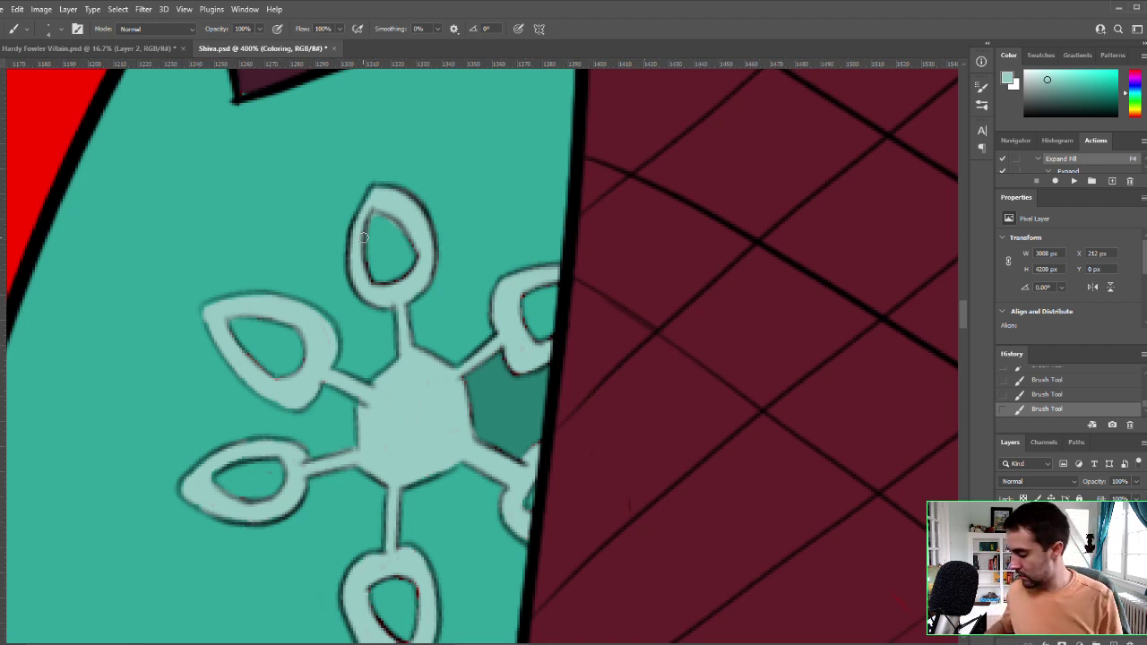
Step: Resample the snowflake's pale teal and repaint the rim of the upper-right petal beside the dark red panel
key(ctrl+space)
click(435, 266)
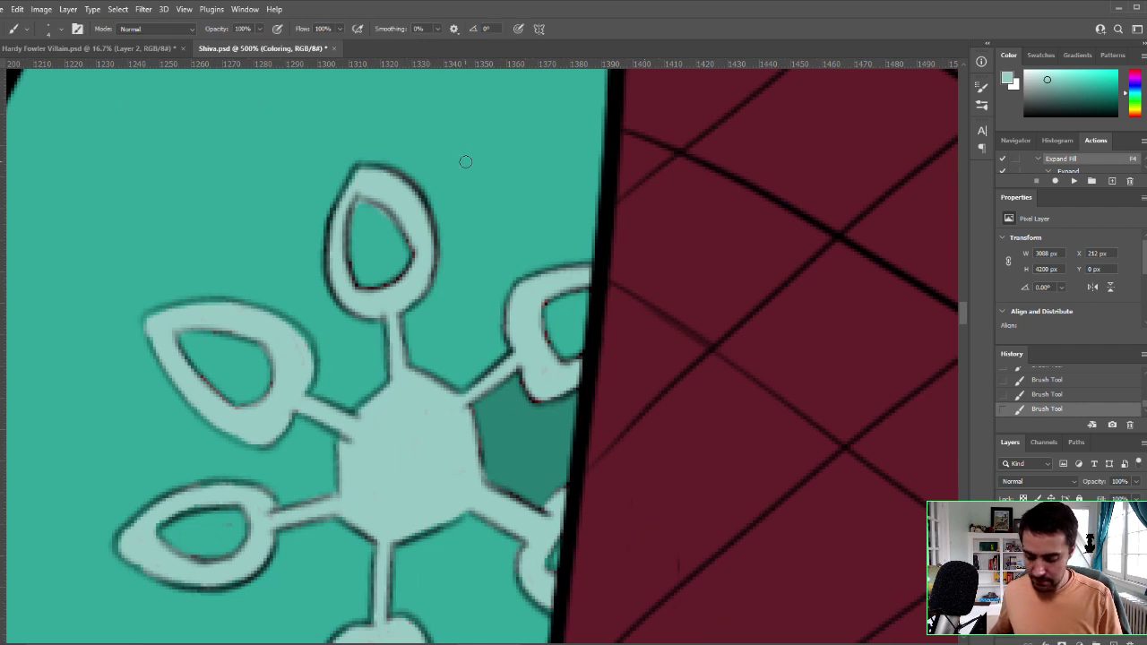
key(i)
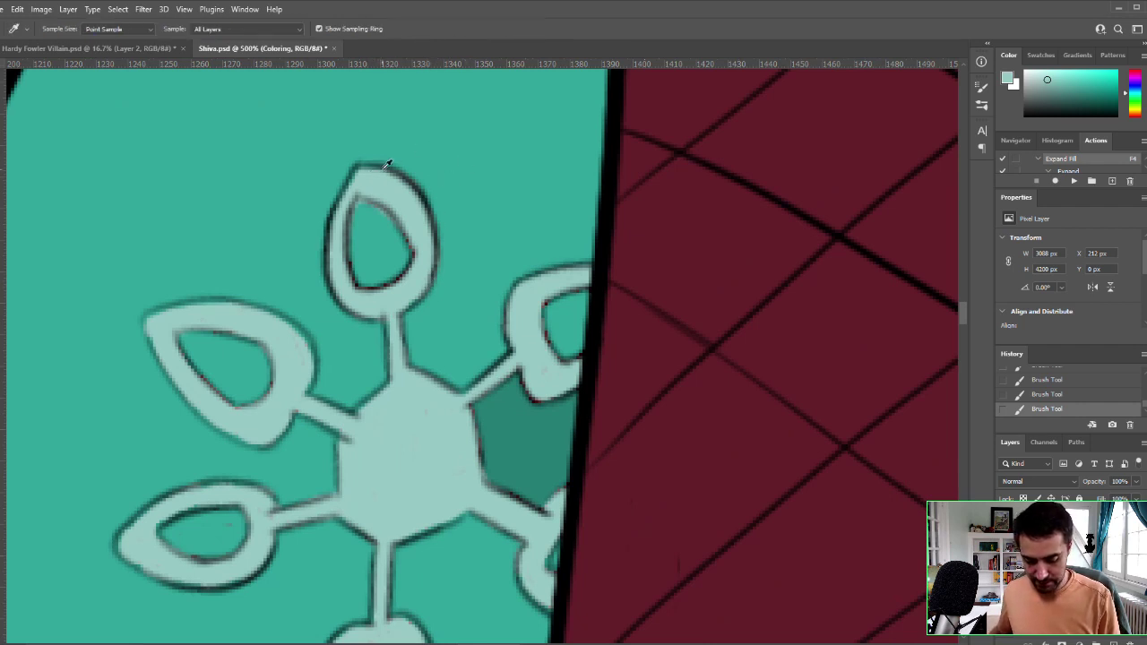
click(470, 421)
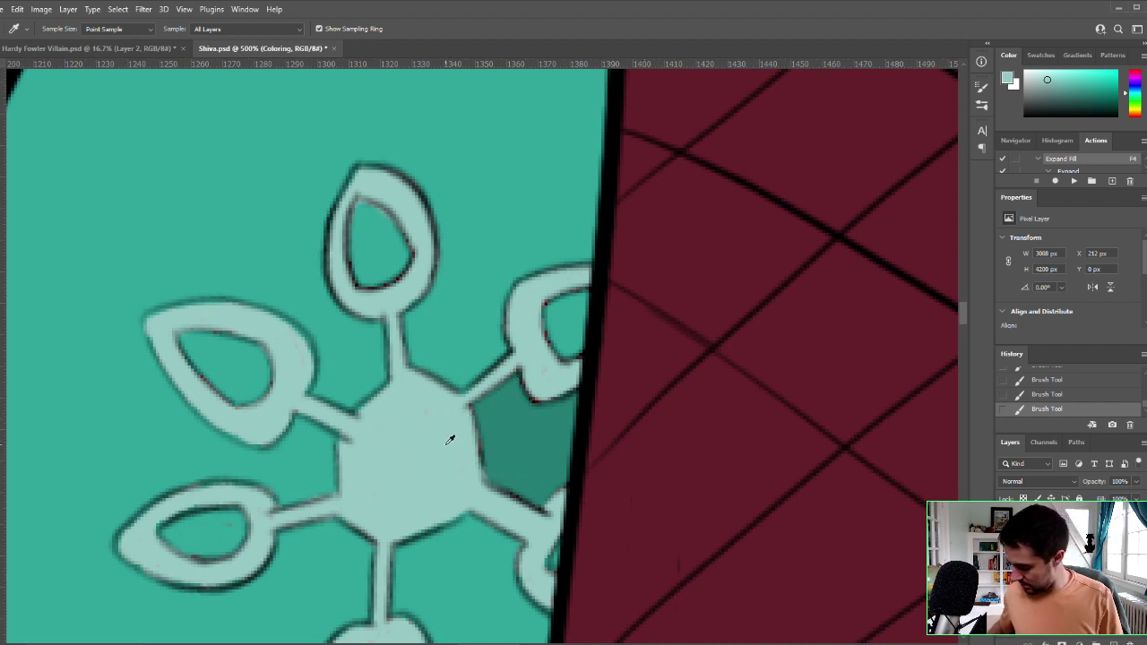
key(b)
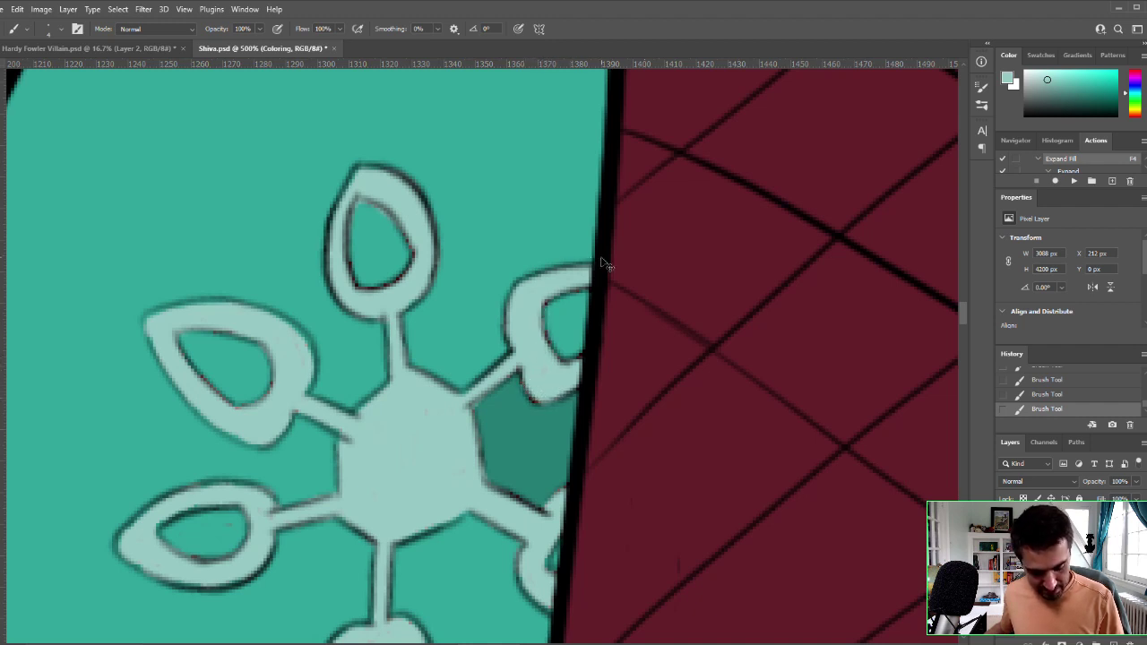
key(ctrl+z)
drag(537, 310, 587, 275)
key(ctrl+z)
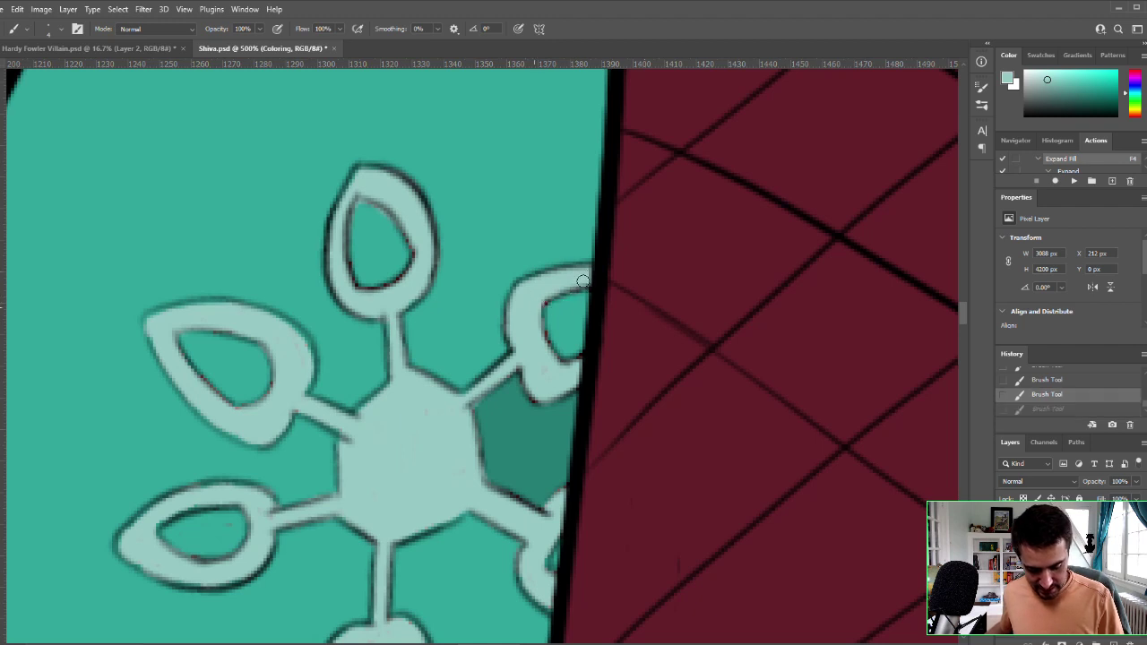
drag(540, 306, 566, 272)
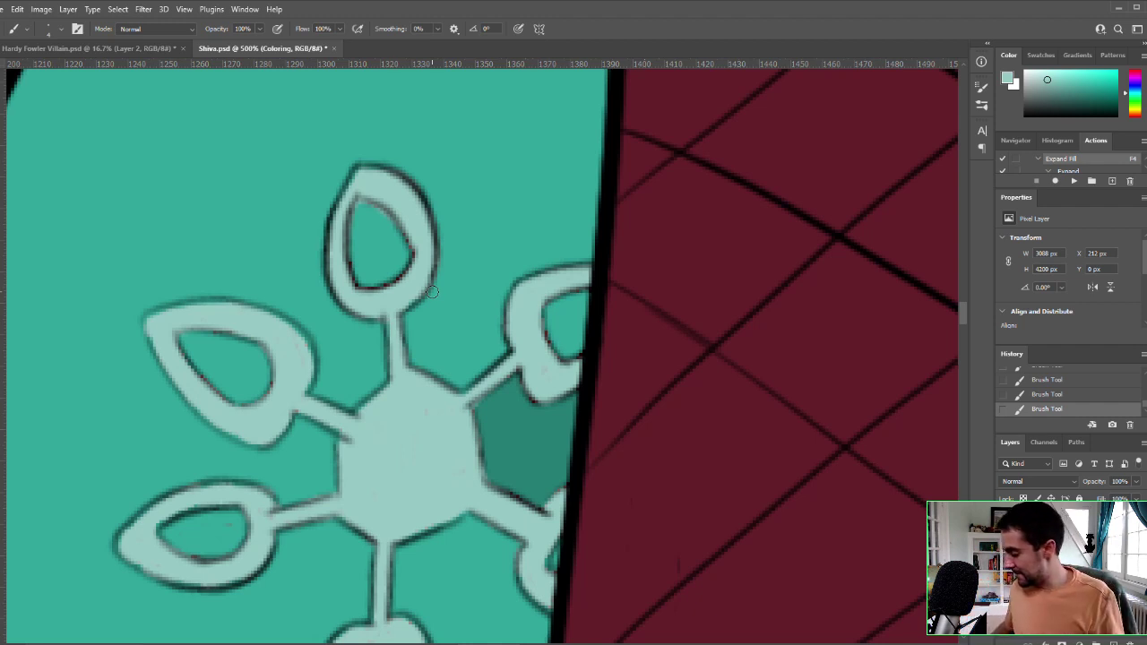
Step: Sample the coat's teal and paint over the red fringe along the upper-right petal's center
key(i)
click(375, 230)
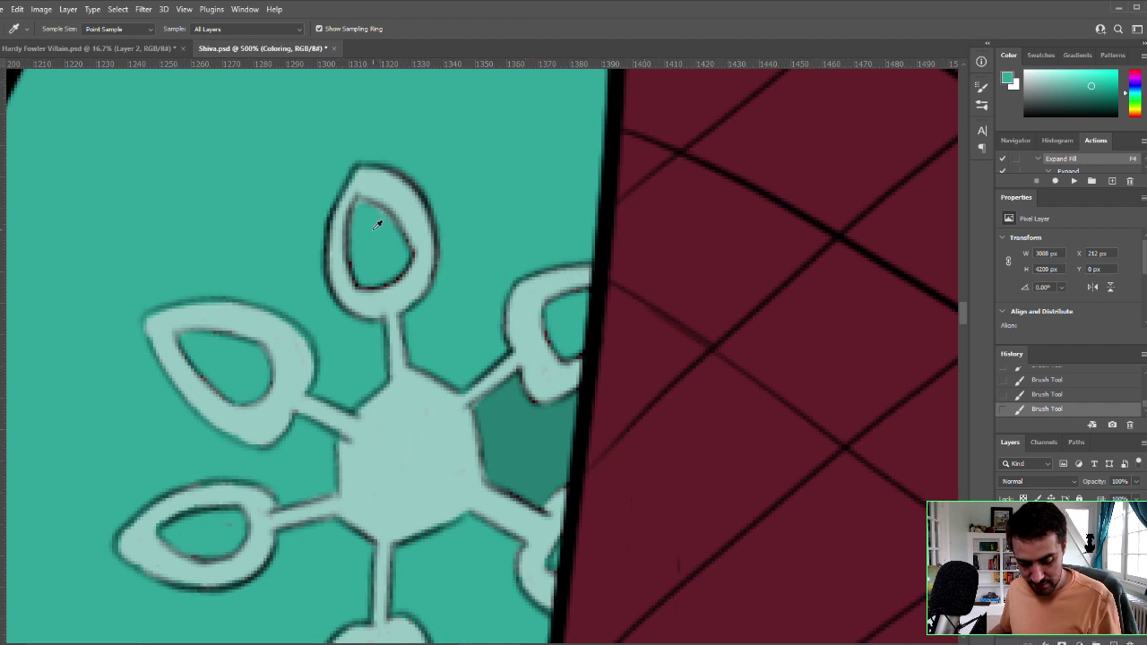
key(b)
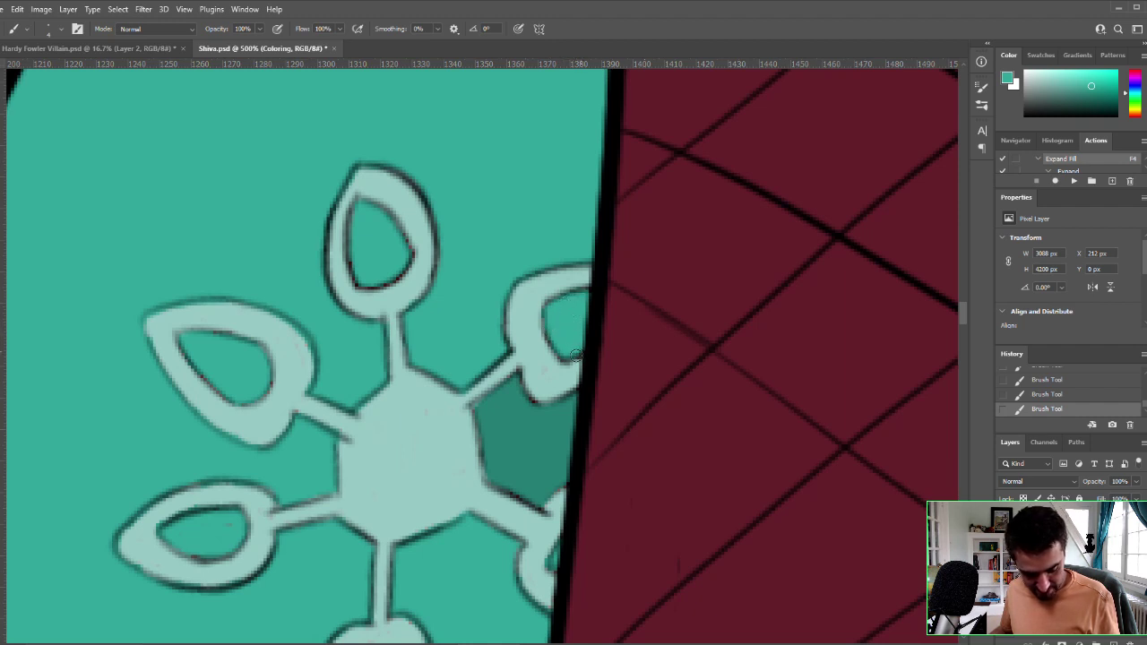
drag(564, 357, 547, 332)
key(ctrl+z)
key(ctrl+shift+z)
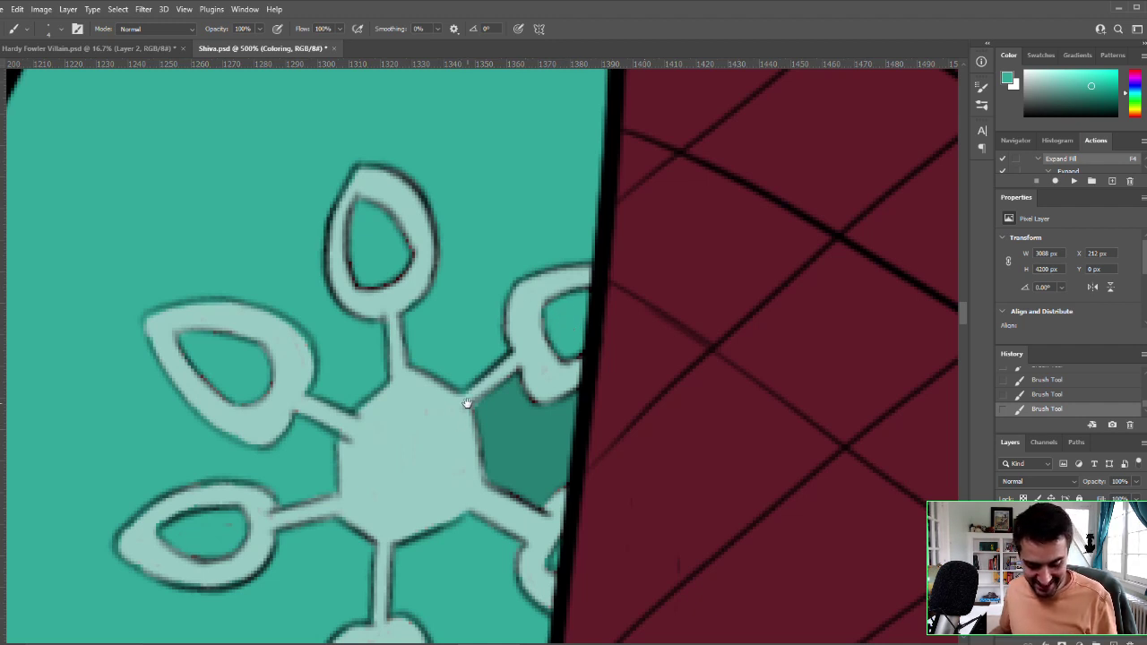
Step: Cover the red edge in the bottom petal's center with coat teal and retouch its rim at the stem in pale teal
scroll(468, 403, down, 3)
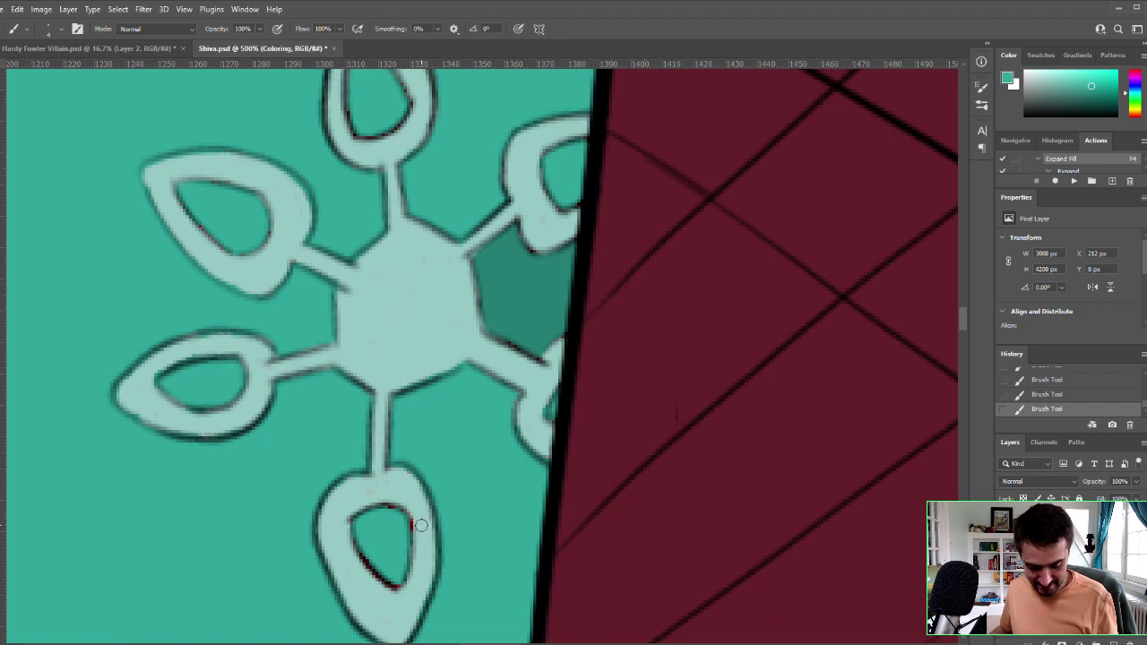
drag(406, 527, 396, 580)
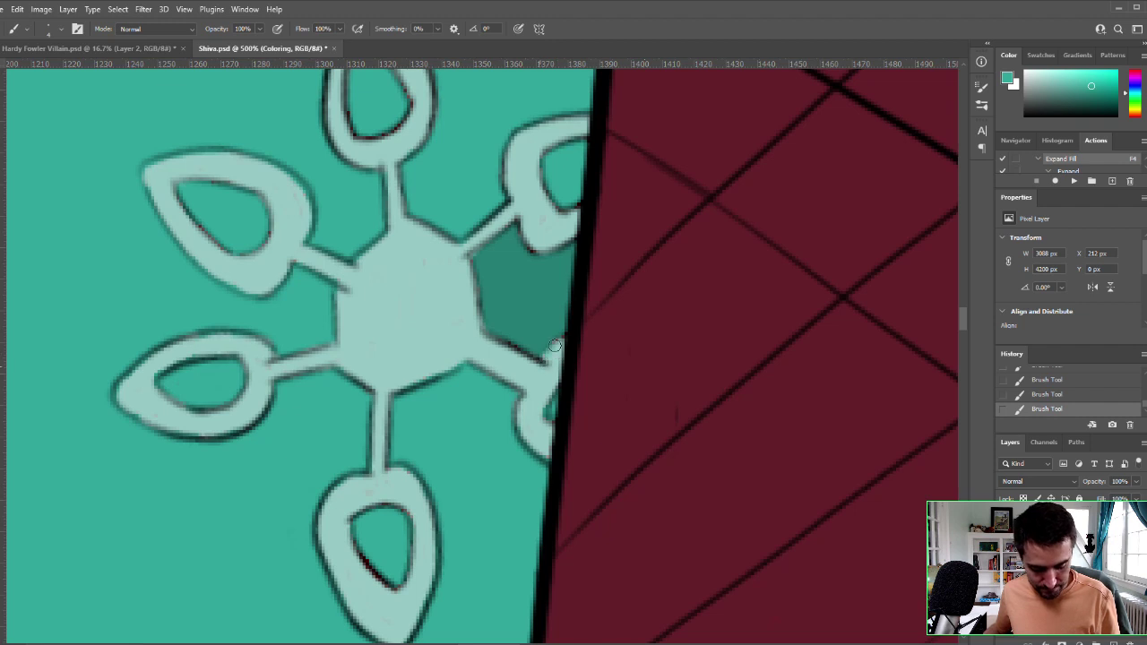
key(ctrl+z)
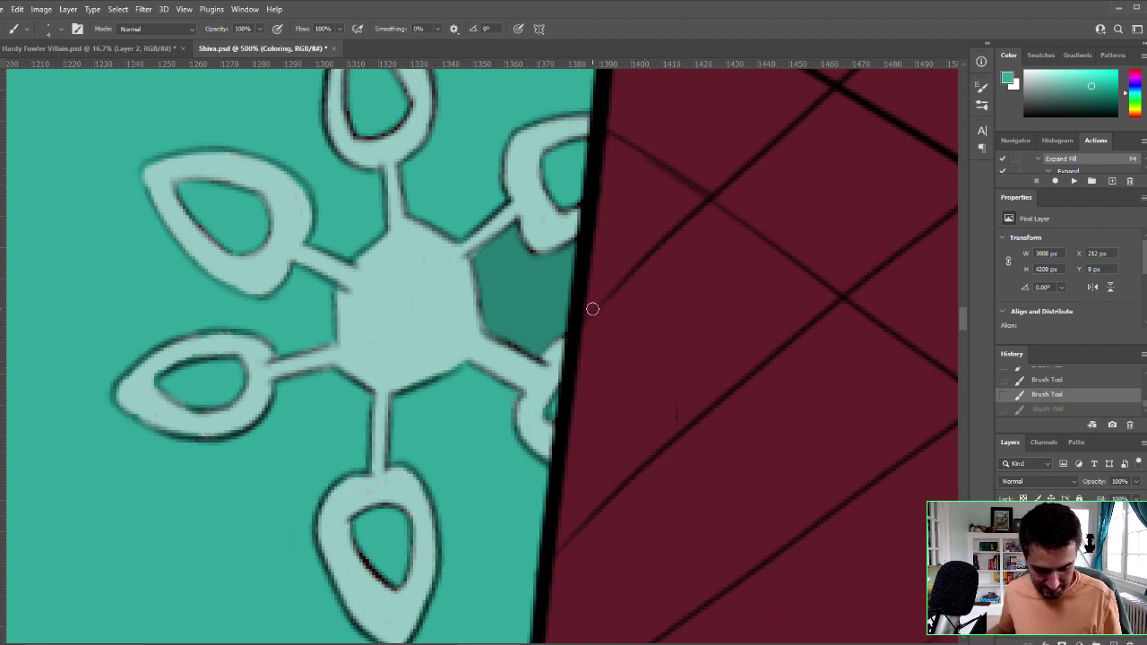
alt+click(400, 471)
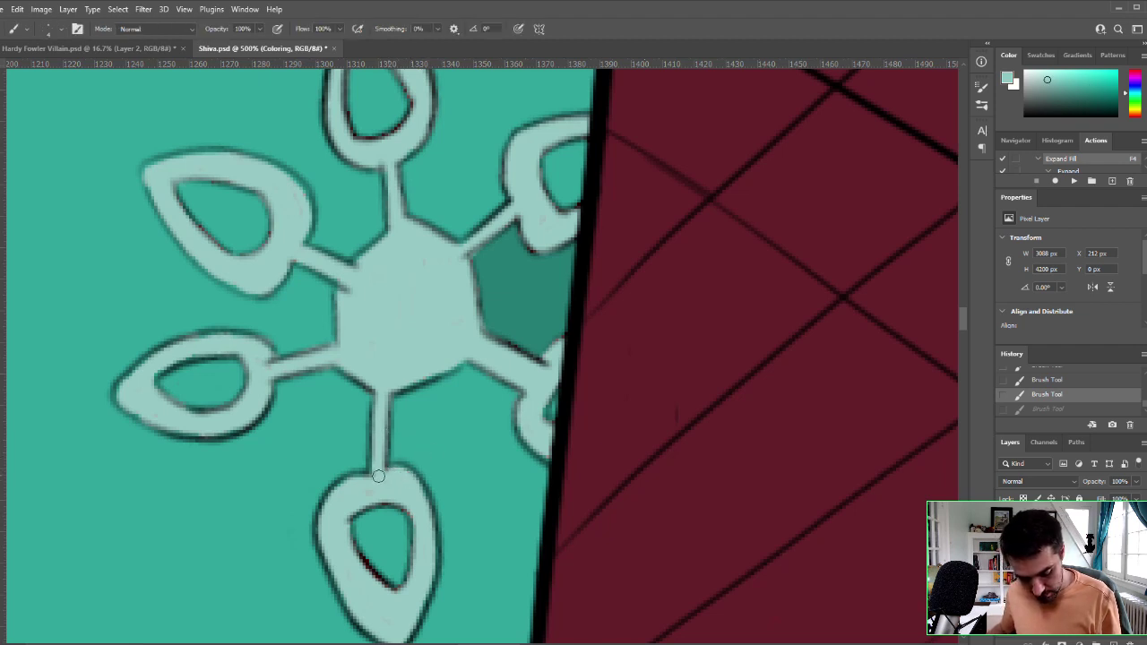
drag(372, 487, 387, 475)
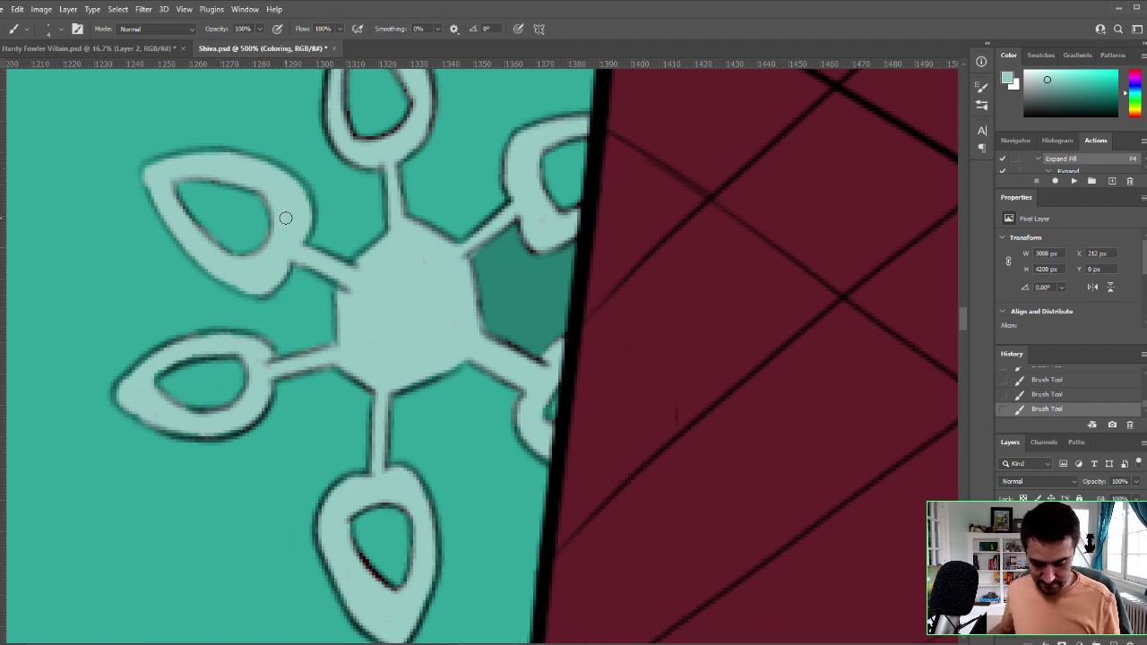
Step: Sample the coat's teal next to the left of the red snowflakes below the finished one
key(z)
alt+click(481, 458)
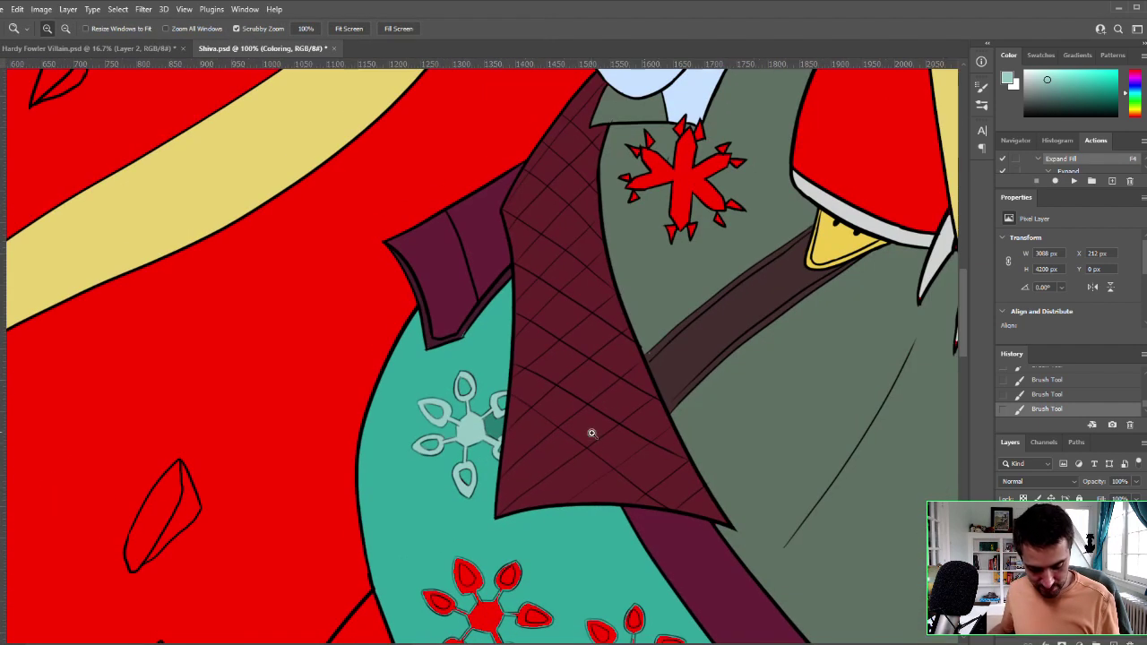
mouse_move(614, 512)
mouse_down()
mouse_move(560, 337)
mouse_move(519, 308)
mouse_up()
key(b)
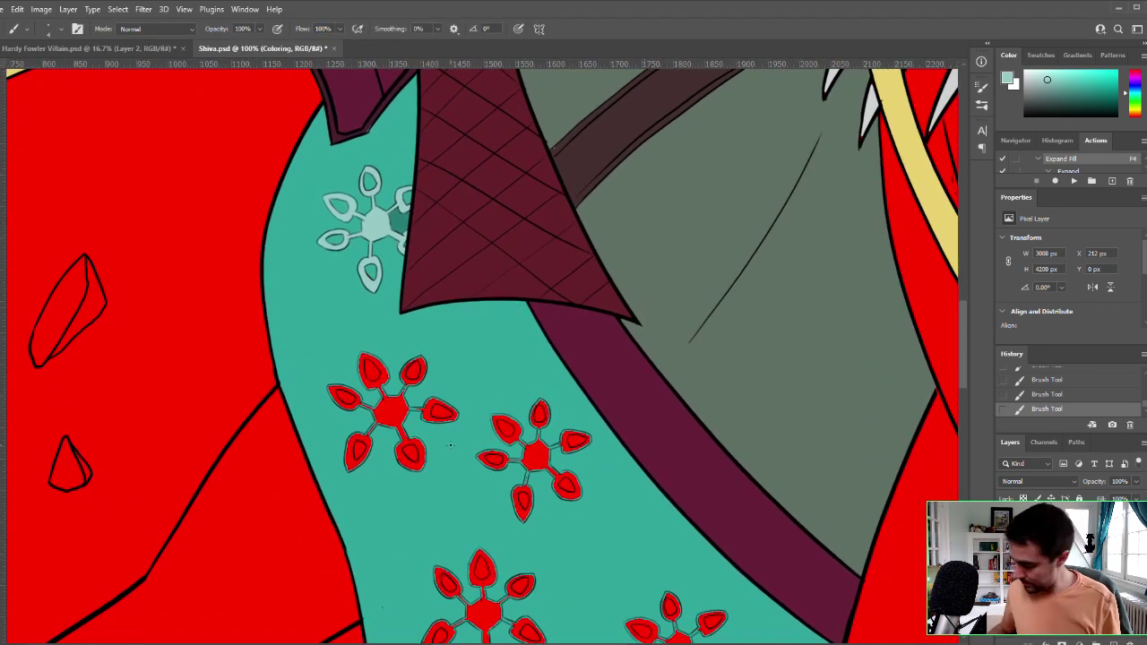
key(z)
click(460, 475)
key(b)
drag(395, 409, 488, 470)
key(i)
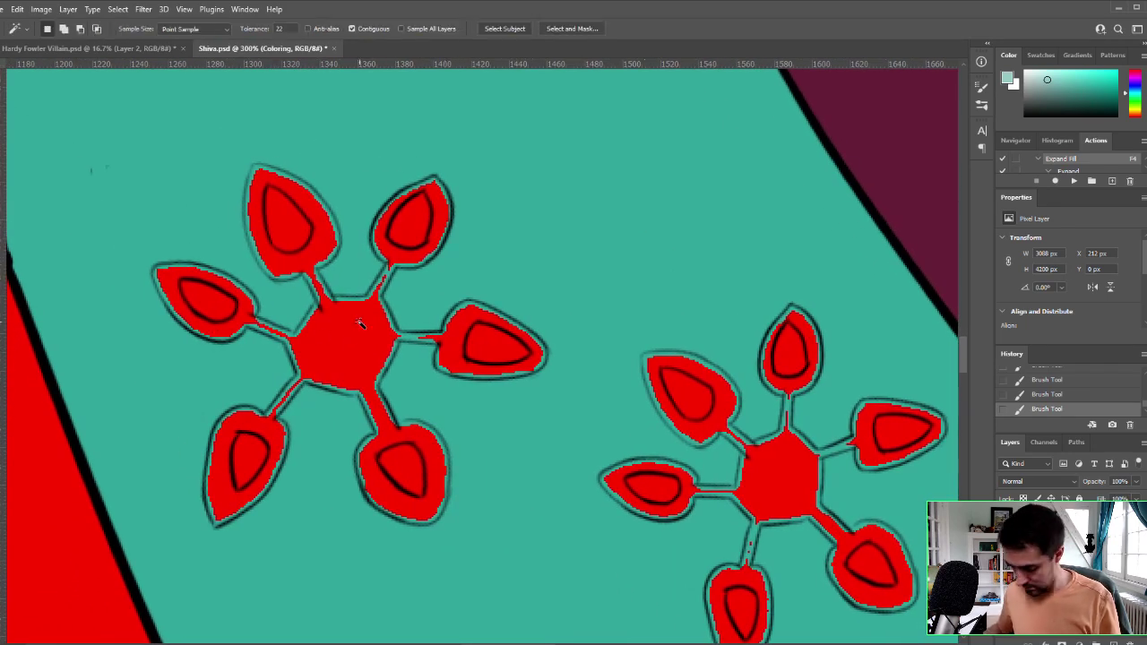
click(435, 282)
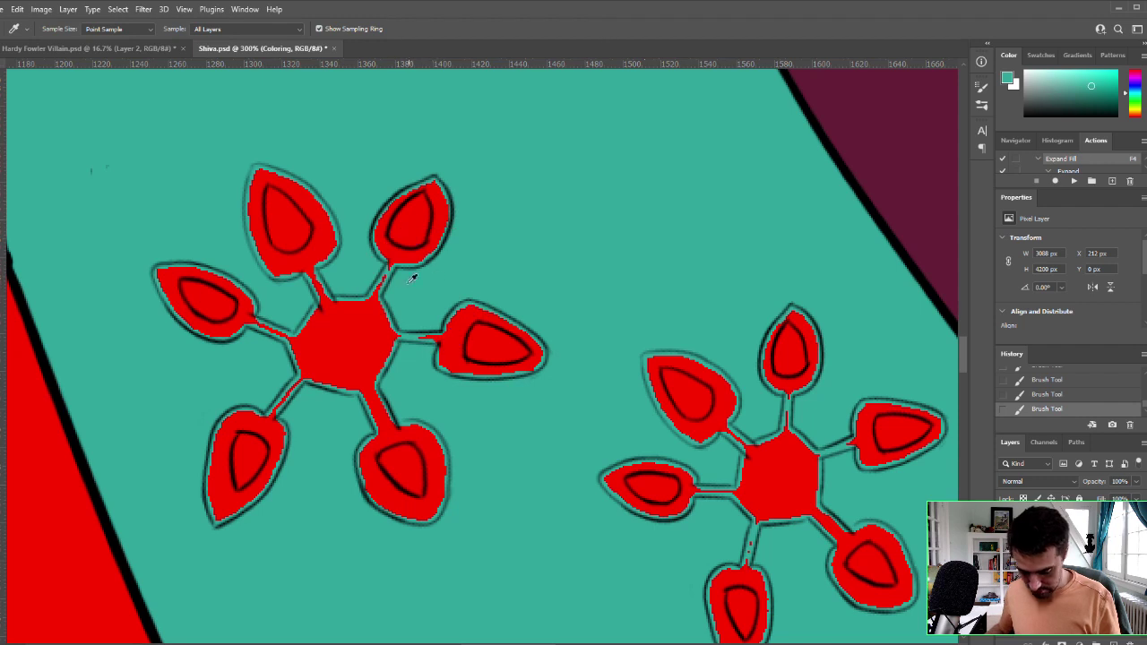
Step: Select the six petal centers of the left red snowflake and apply the Expand Fill action in coat teal
key(w)
click(290, 226)
shift+click(211, 300)
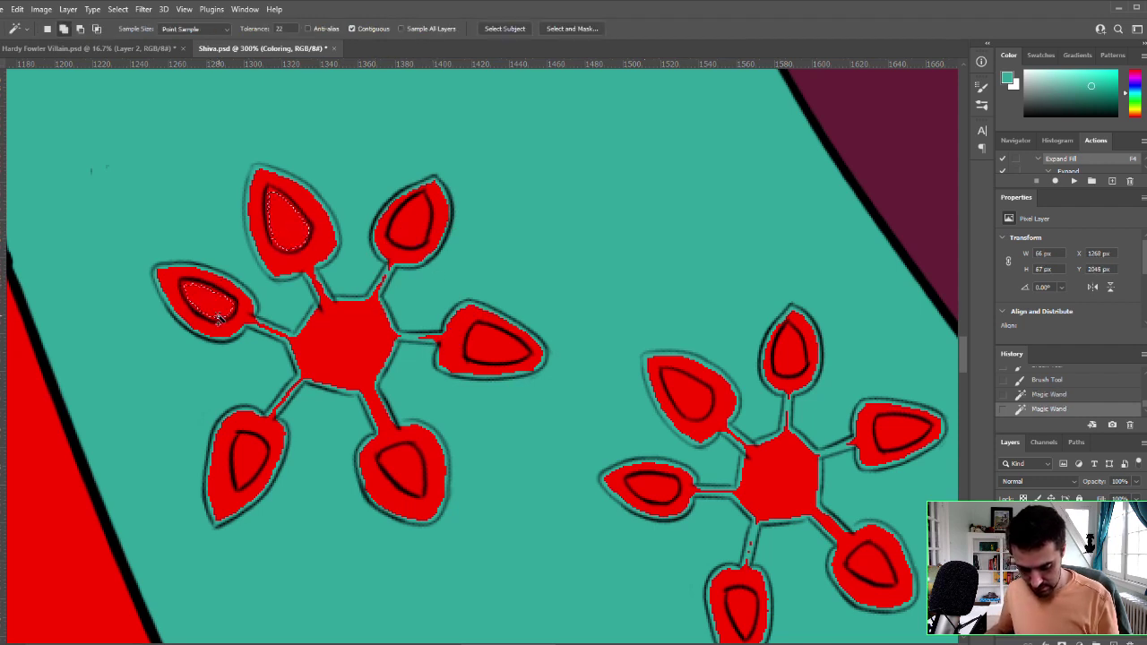
shift+click(247, 457)
shift+click(402, 468)
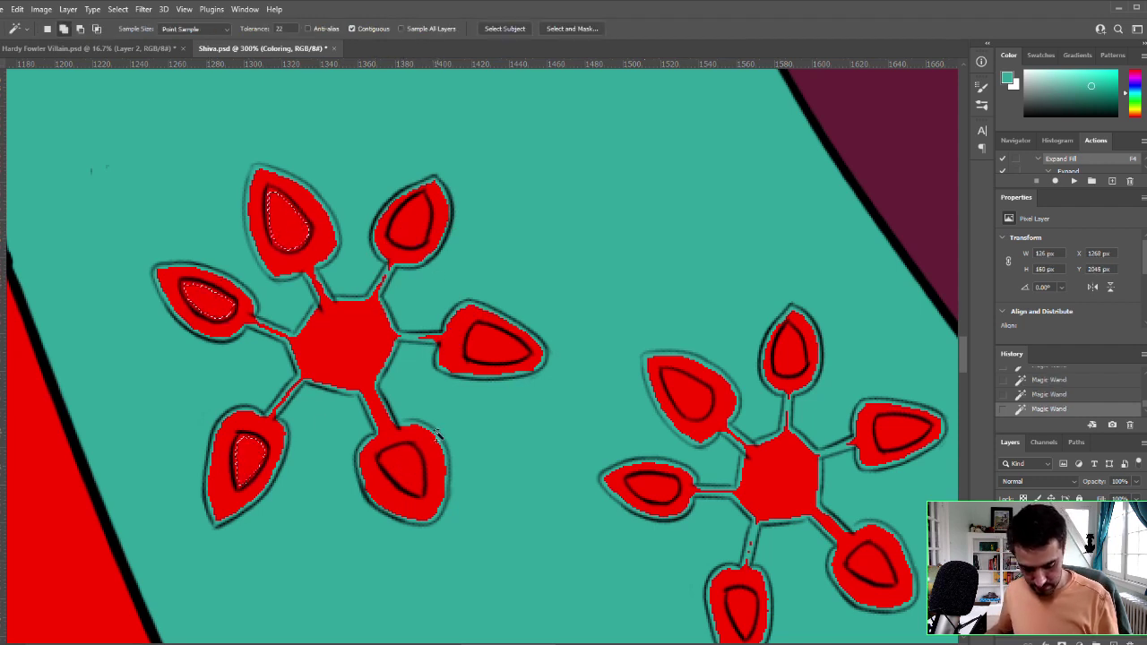
shift+click(496, 345)
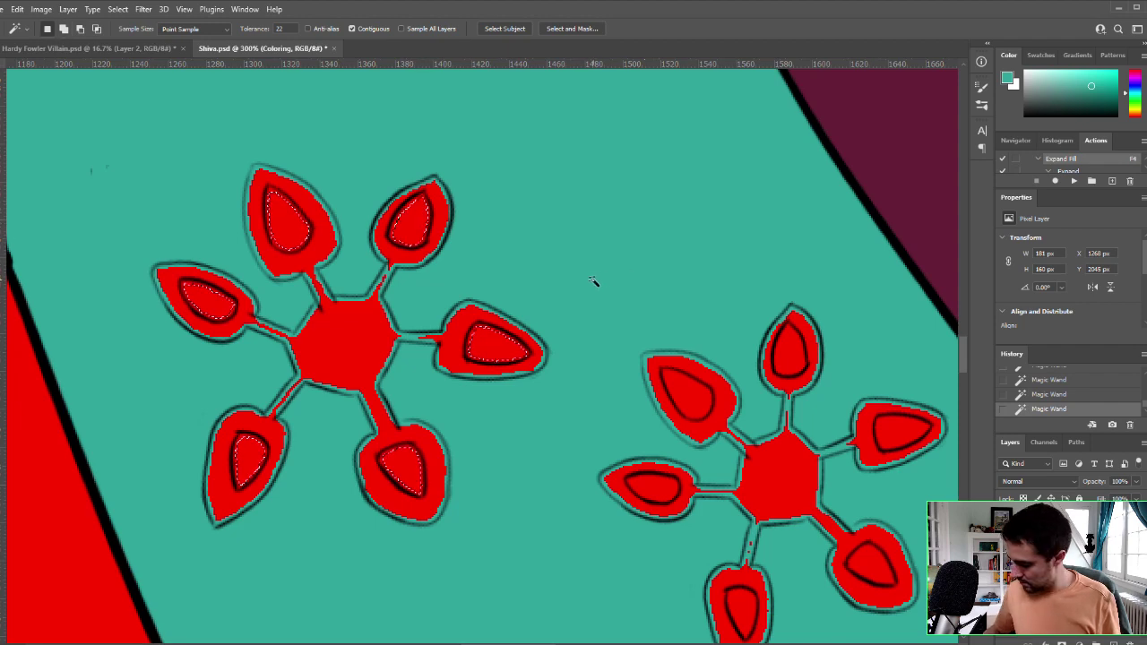
key(F4)
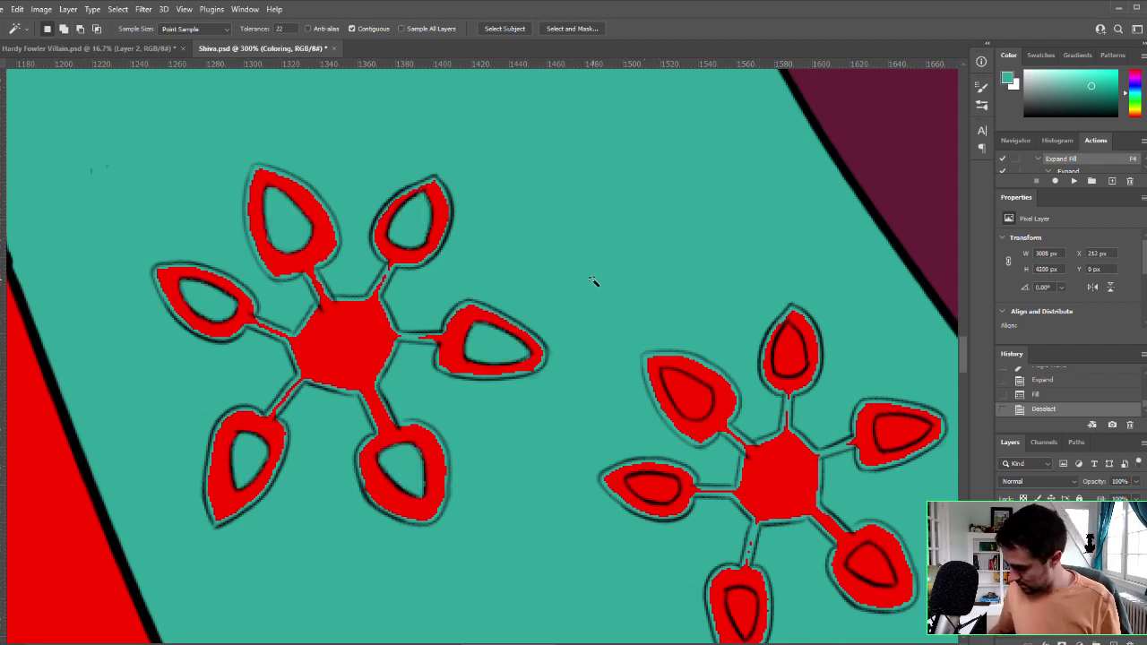
Step: Sample pale teal from the finished snowflake's bottom petal and ready the brush at the next snowflake's upper-right petal
key(i)
drag(535, 199, 503, 400)
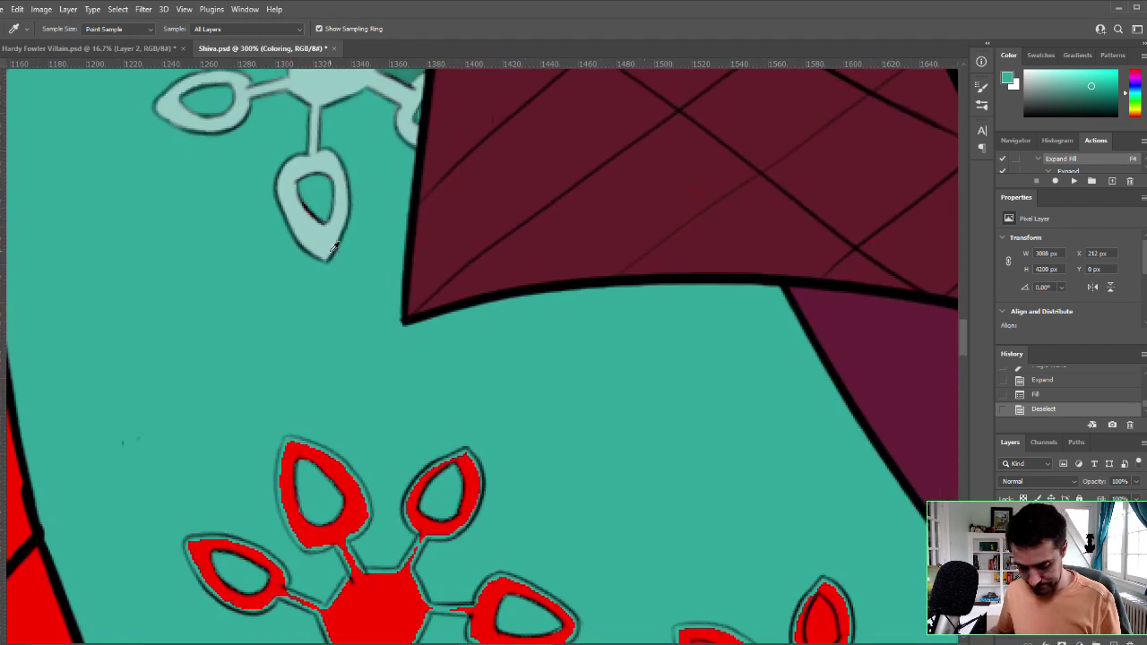
click(322, 240)
key(b)
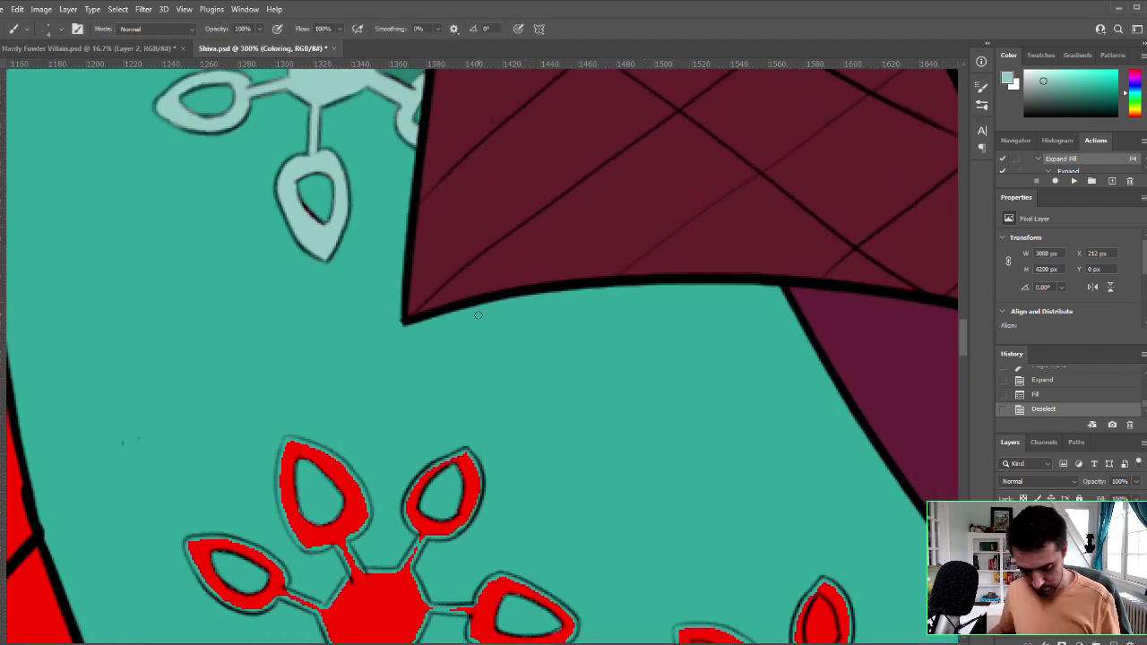
drag(541, 464, 570, 331)
key(ctrl+space)
click(499, 455)
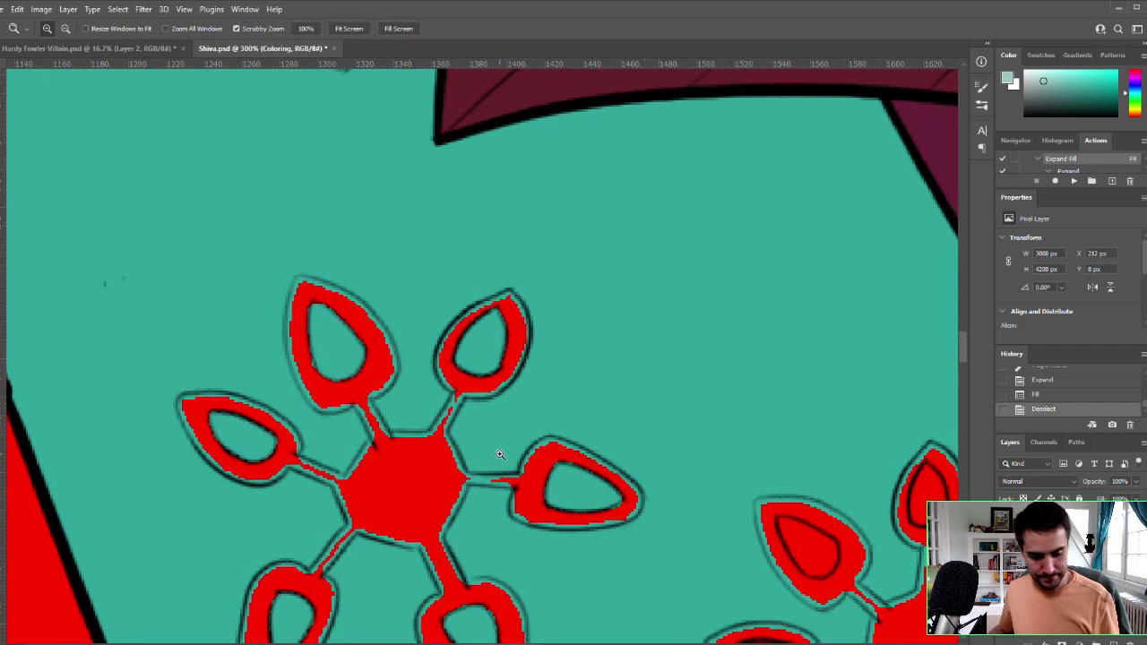
click(503, 453)
Step: Paint the upper-right petal's rim and its stem in pale teal, covering all the red
mouse_move(419, 303)
mouse_down()
mouse_move(450, 258)
mouse_move(429, 285)
mouse_move(508, 230)
mouse_move(525, 248)
mouse_move(516, 261)
mouse_move(504, 243)
mouse_move(529, 271)
mouse_move(531, 255)
mouse_move(535, 280)
mouse_move(509, 338)
mouse_move(529, 279)
mouse_up()
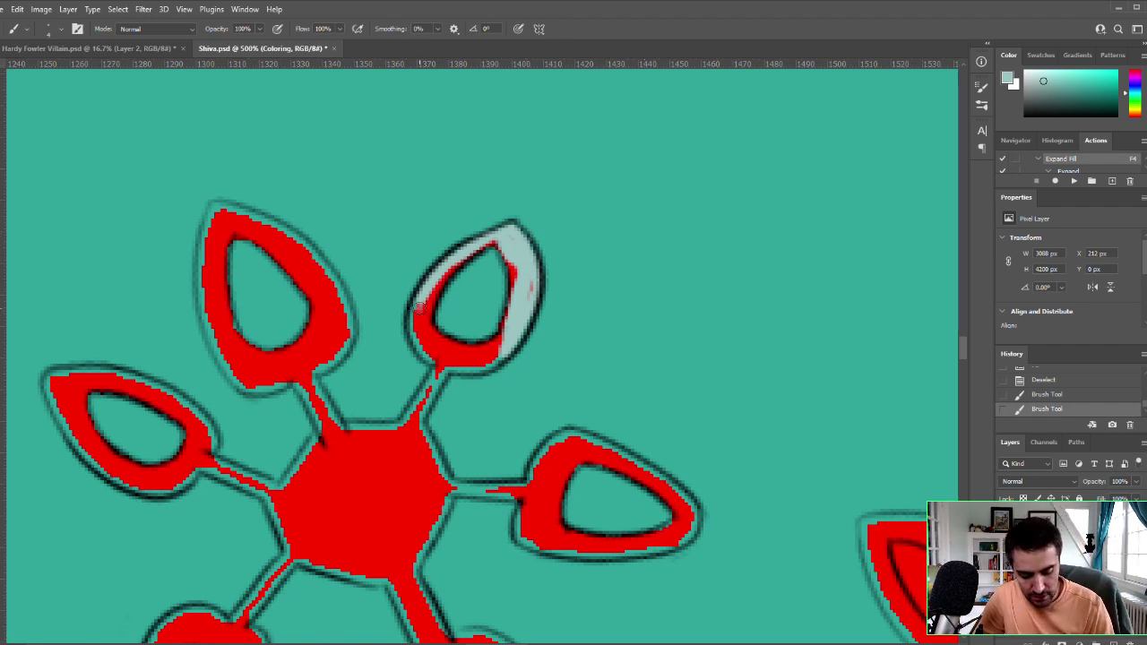
mouse_move(418, 307)
mouse_down()
mouse_move(438, 279)
mouse_move(410, 287)
mouse_move(452, 287)
mouse_move(465, 236)
mouse_move(432, 294)
mouse_move(474, 246)
mouse_move(447, 268)
mouse_move(504, 236)
mouse_move(519, 266)
mouse_move(516, 279)
mouse_move(504, 248)
mouse_move(516, 301)
mouse_move(532, 295)
mouse_move(520, 270)
mouse_move(492, 301)
mouse_up()
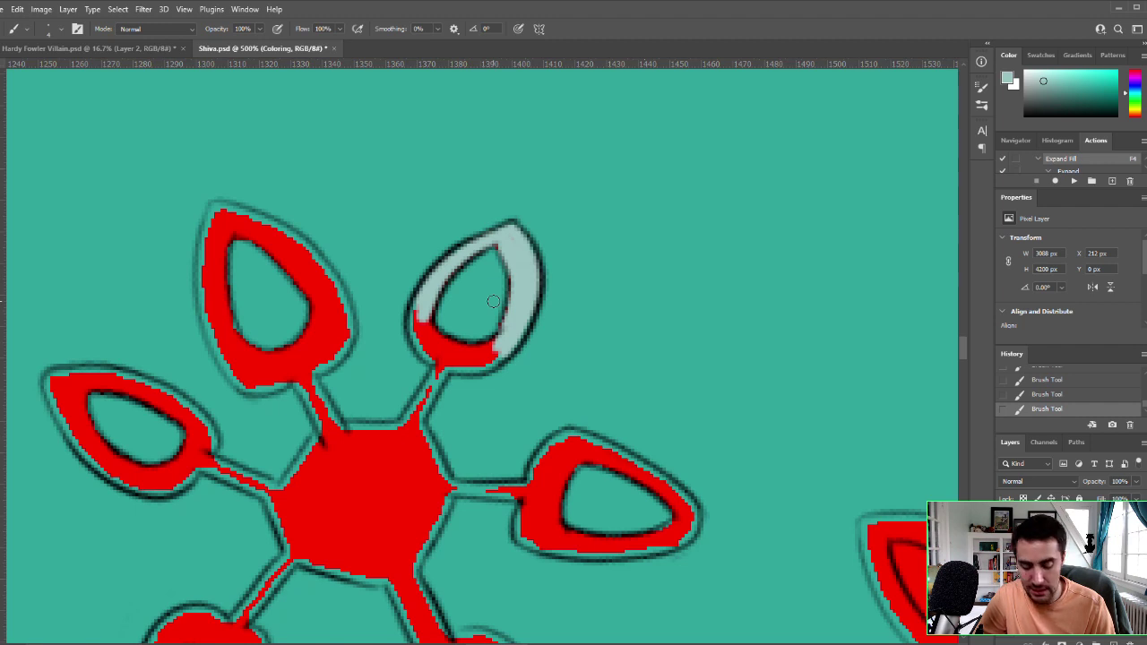
drag(483, 245, 497, 243)
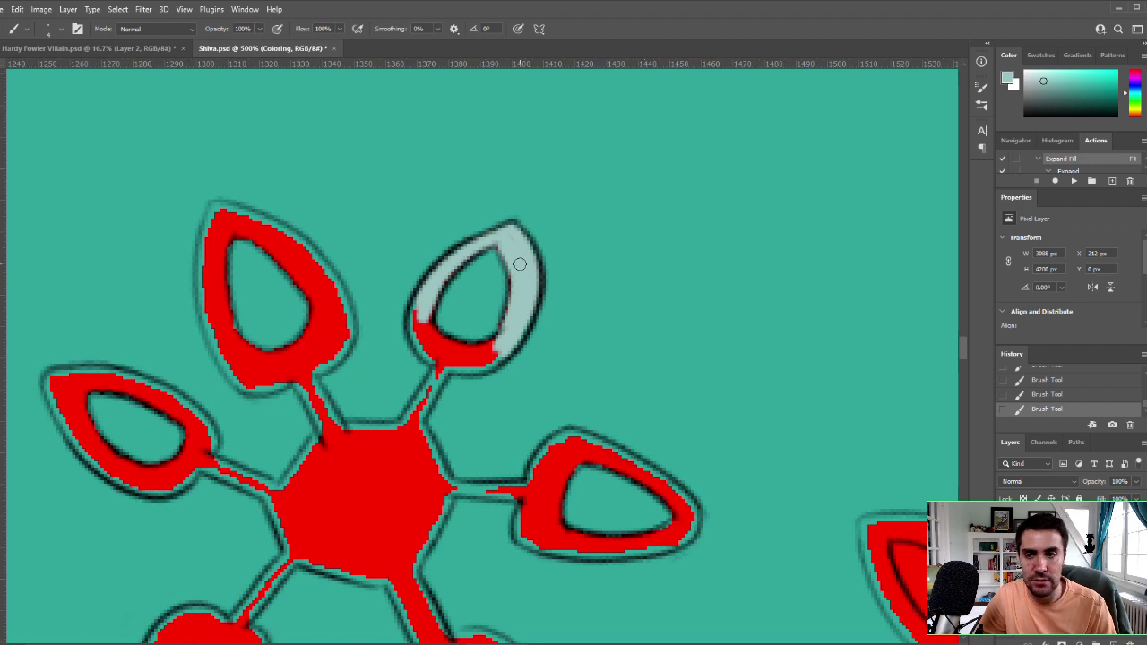
mouse_move(414, 316)
mouse_down()
mouse_move(413, 304)
mouse_move(421, 345)
mouse_move(430, 350)
mouse_move(435, 327)
mouse_move(439, 345)
mouse_move(446, 335)
mouse_up()
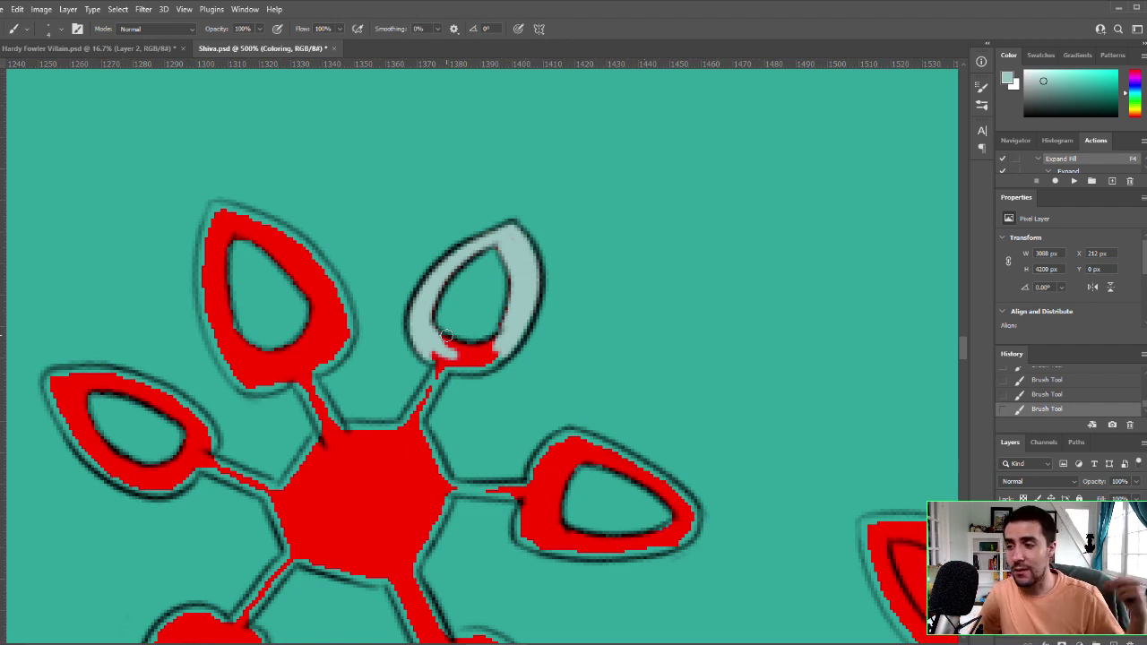
mouse_move(446, 335)
mouse_down()
mouse_move(437, 359)
mouse_move(425, 341)
mouse_up()
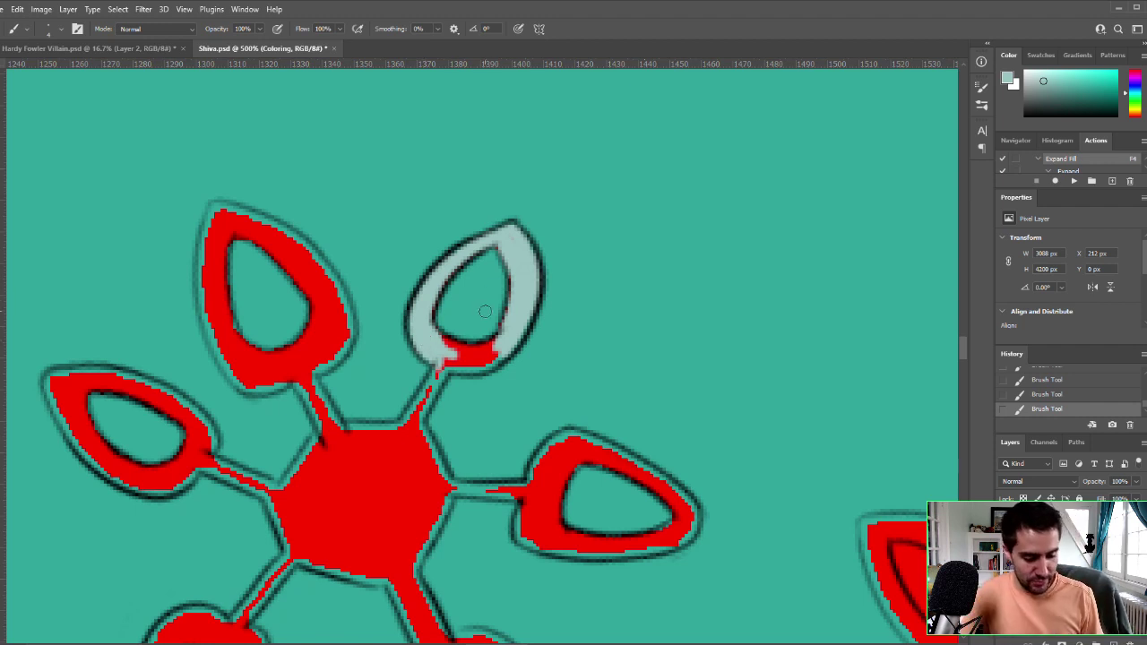
mouse_move(485, 311)
mouse_down()
mouse_move(442, 345)
mouse_move(500, 343)
mouse_move(517, 255)
mouse_move(503, 244)
mouse_move(514, 243)
mouse_move(532, 319)
mouse_move(491, 359)
mouse_move(503, 355)
mouse_move(463, 363)
mouse_move(475, 350)
mouse_move(441, 365)
mouse_move(479, 353)
mouse_move(487, 332)
mouse_move(451, 351)
mouse_move(469, 338)
mouse_move(414, 415)
mouse_move(433, 371)
mouse_move(416, 402)
mouse_up()
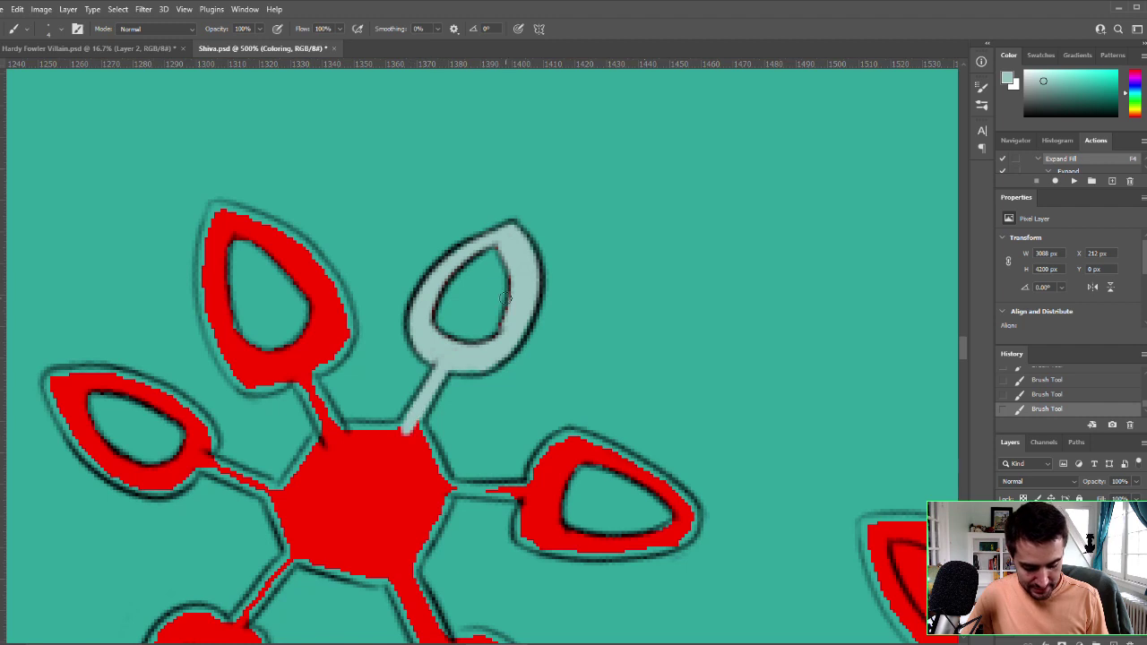
Step: Paint the tip and both sides of the upper-left petal's rim in pale teal
mouse_move(211, 262)
mouse_down()
mouse_move(214, 217)
mouse_move(253, 218)
mouse_up()
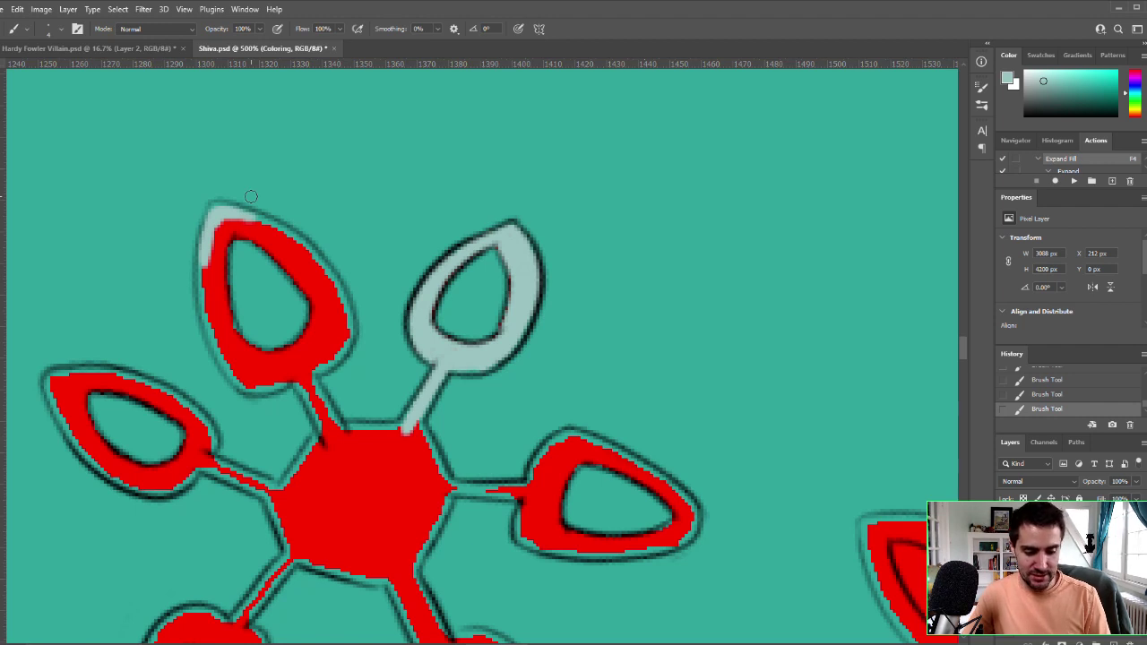
mouse_move(282, 216)
mouse_down()
mouse_move(256, 220)
mouse_move(319, 268)
mouse_move(290, 242)
mouse_up()
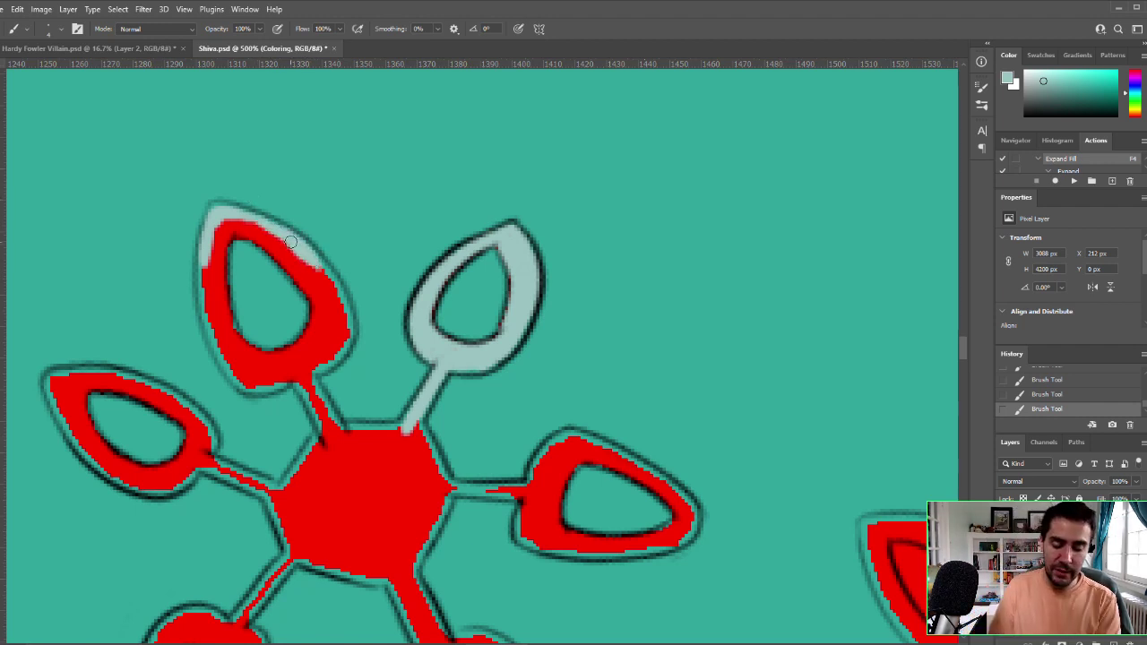
mouse_move(202, 247)
mouse_down()
mouse_move(208, 300)
mouse_move(200, 275)
mouse_up()
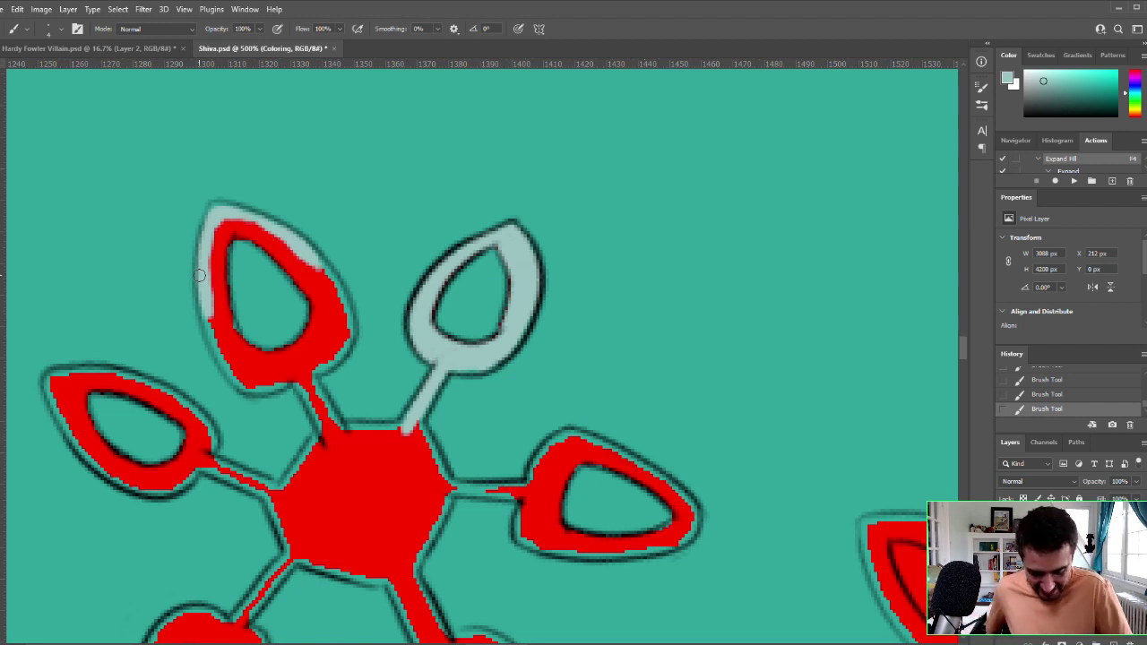
mouse_move(199, 275)
mouse_down()
mouse_move(221, 347)
mouse_move(215, 236)
mouse_up()
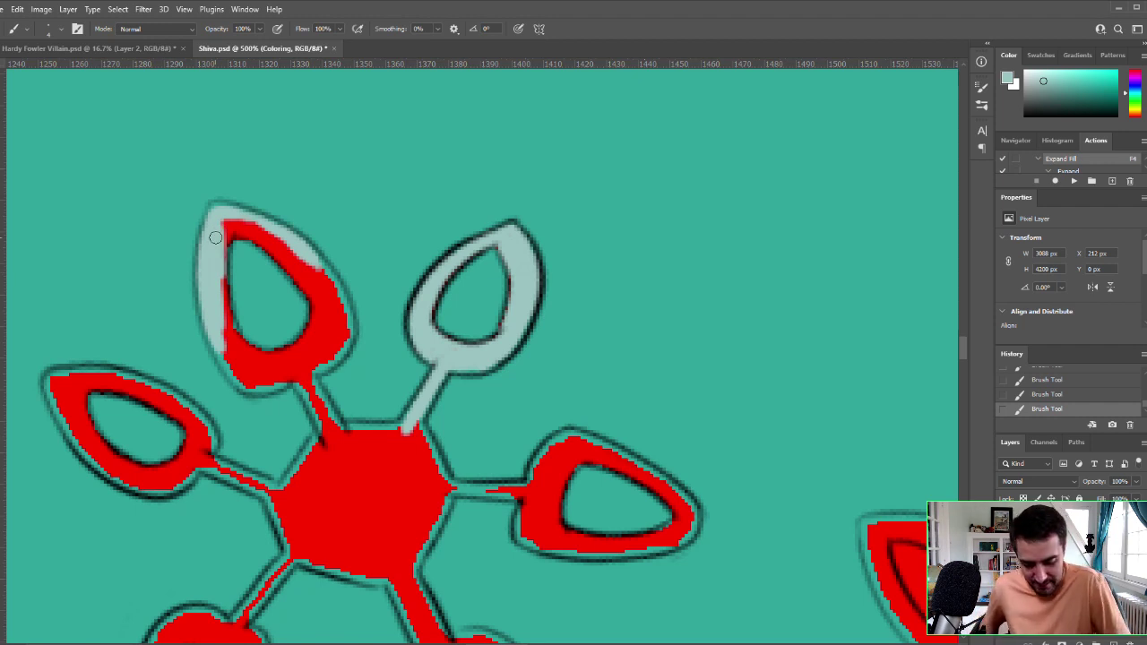
mouse_move(226, 234)
mouse_down()
mouse_move(195, 170)
mouse_move(252, 192)
mouse_move(266, 239)
mouse_move(241, 225)
mouse_move(343, 286)
mouse_move(257, 180)
mouse_move(295, 266)
mouse_move(310, 262)
mouse_move(332, 290)
mouse_move(327, 274)
mouse_move(341, 301)
mouse_move(348, 326)
mouse_move(337, 349)
mouse_move(340, 330)
mouse_move(329, 335)
mouse_move(299, 269)
mouse_move(333, 305)
mouse_up()
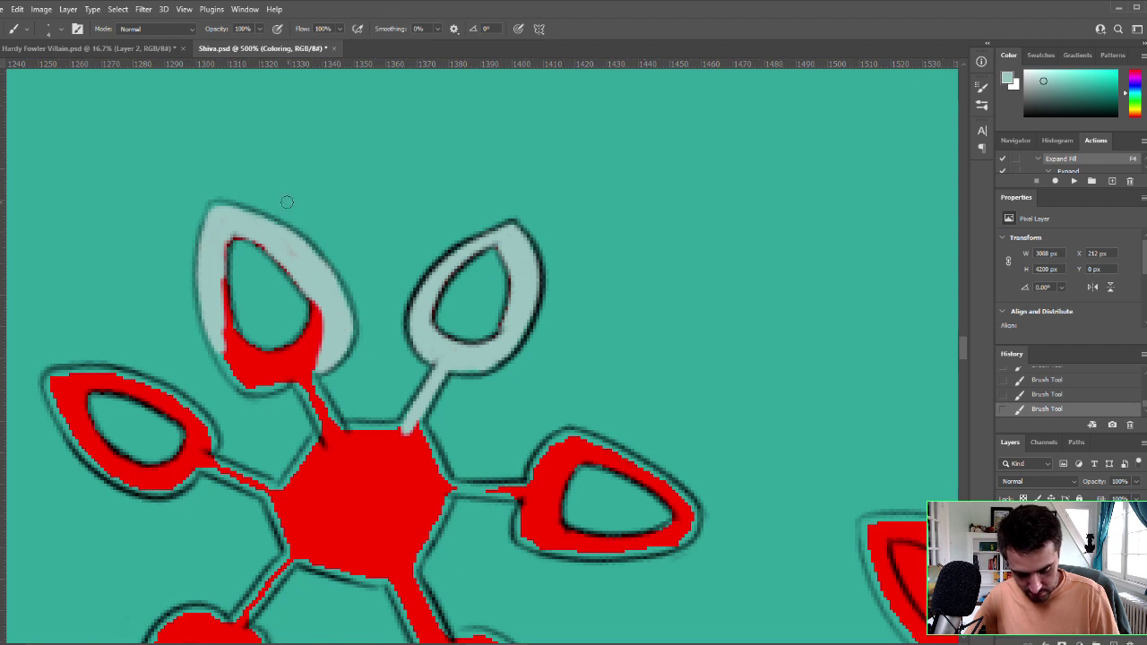
mouse_move(220, 287)
mouse_down()
mouse_move(227, 231)
mouse_move(260, 240)
mouse_up()
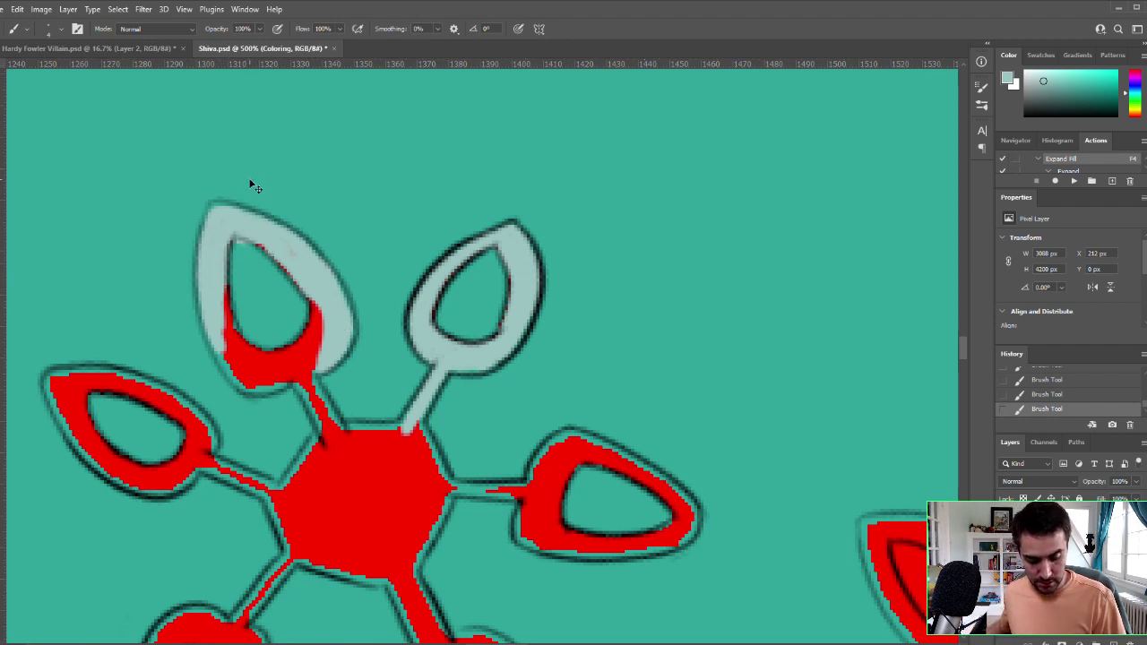
key(ctrl+z)
key(ctrl+z)
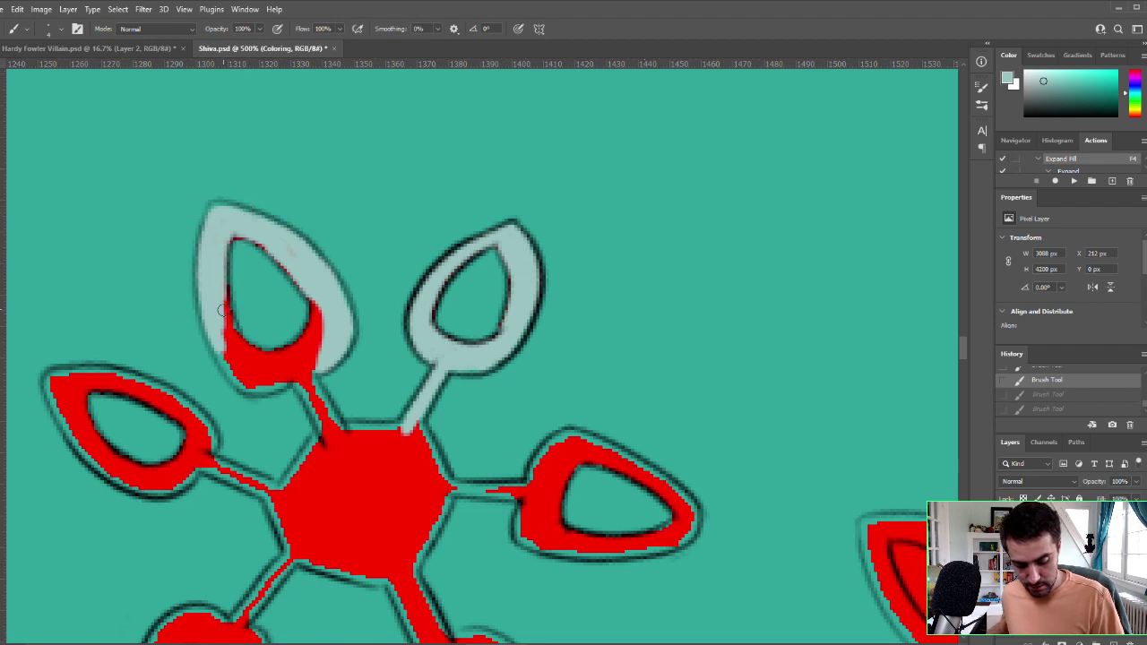
key(ctrl+shift+z)
key(ctrl+shift+z)
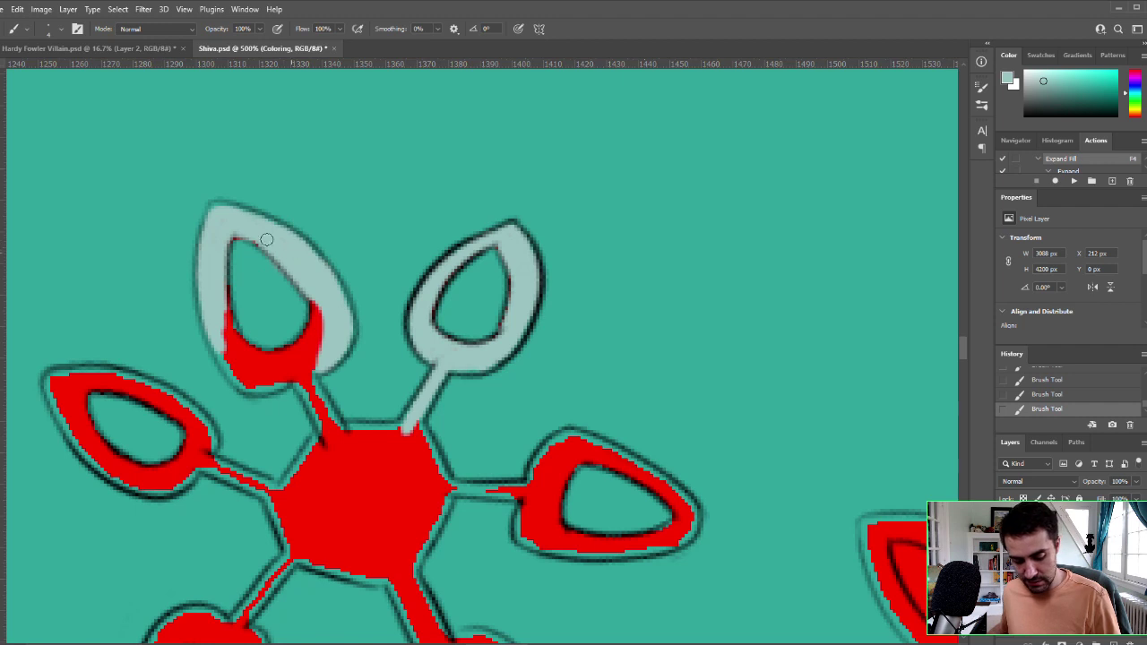
Step: Cover the remaining red along the upper-left petal's inner edge, base and stem in pale teal
mouse_move(228, 232)
mouse_down()
mouse_move(216, 293)
mouse_move(226, 372)
mouse_move(220, 314)
mouse_up()
drag(231, 355, 226, 233)
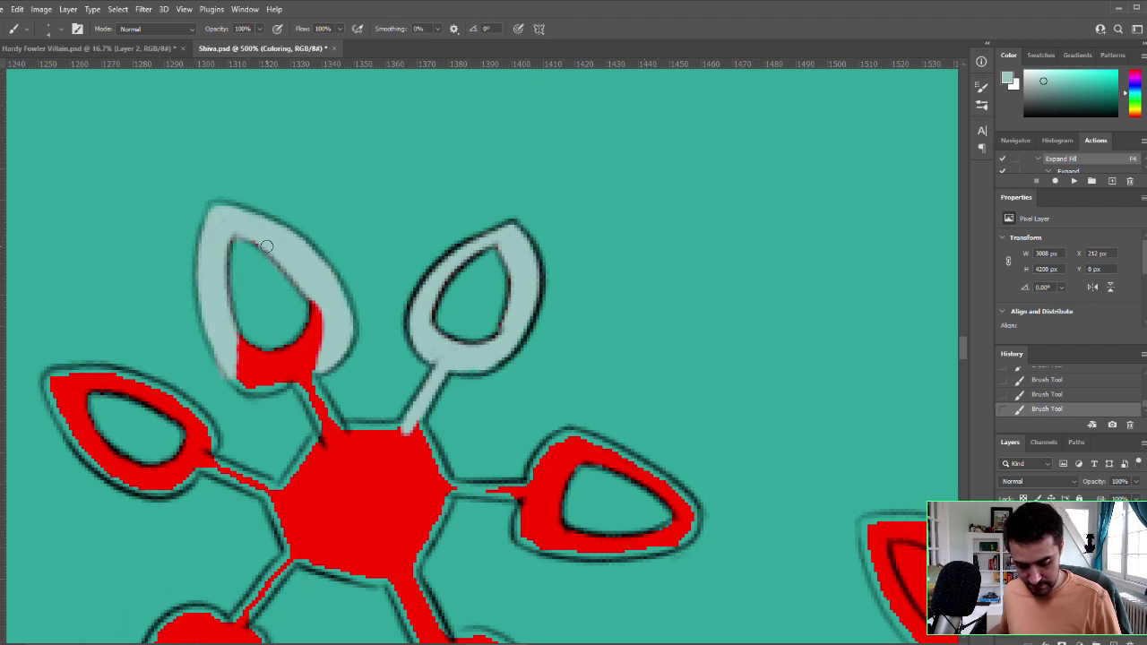
mouse_move(244, 374)
mouse_down()
mouse_move(236, 379)
mouse_move(271, 385)
mouse_move(234, 362)
mouse_move(256, 350)
mouse_move(240, 341)
mouse_move(291, 377)
mouse_move(315, 319)
mouse_move(274, 367)
mouse_move(267, 357)
mouse_move(314, 329)
mouse_up()
mouse_move(316, 311)
mouse_down()
mouse_move(305, 345)
mouse_move(289, 352)
mouse_move(315, 358)
mouse_move(307, 405)
mouse_move(322, 426)
mouse_move(307, 376)
mouse_move(333, 443)
mouse_move(334, 422)
mouse_up()
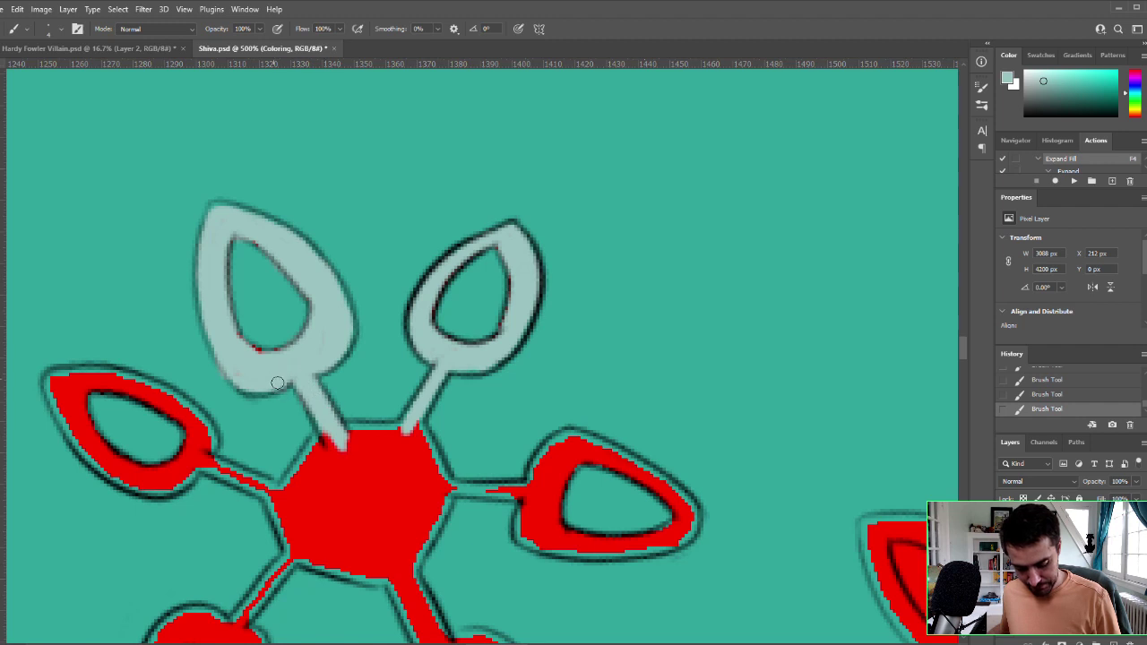
Step: Select the red hexagon with its connected petals, then the lower-left petal, and apply Expand Fill in pale teal to each
key(w)
click(363, 489)
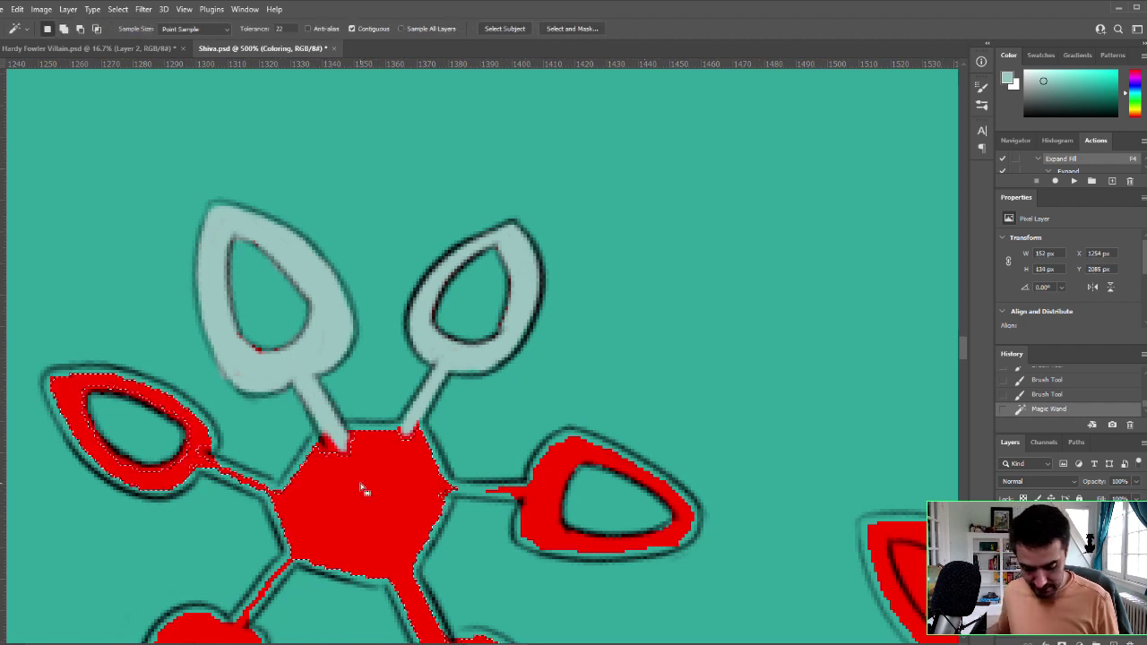
key(F4)
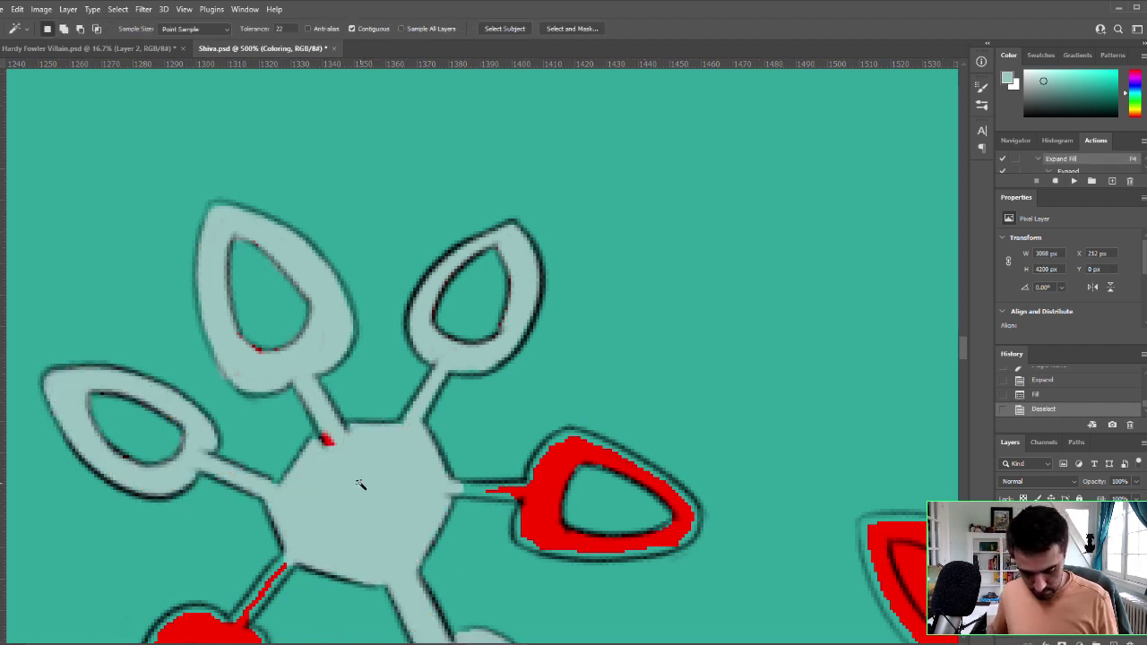
scroll(558, 254, down, 5)
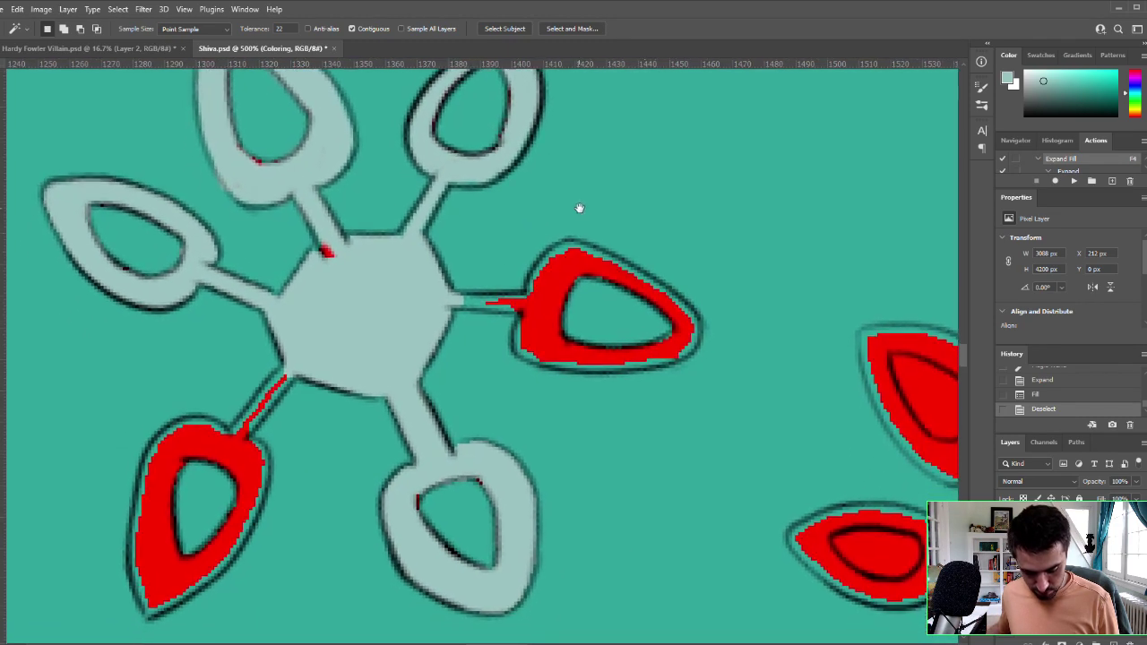
click(224, 443)
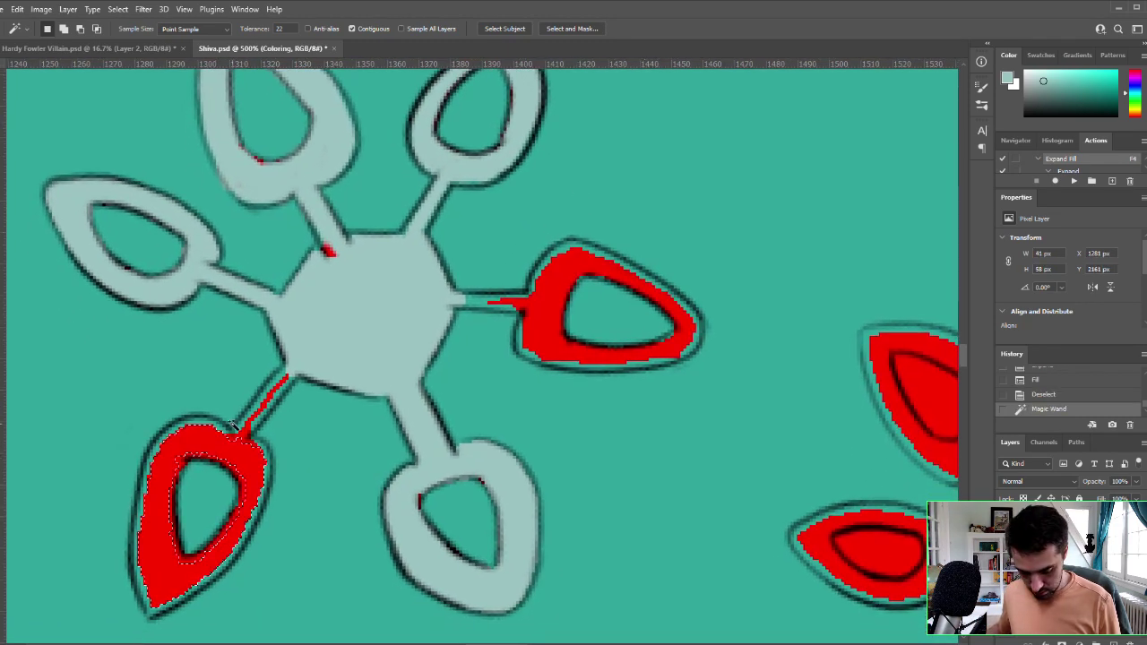
key(F4)
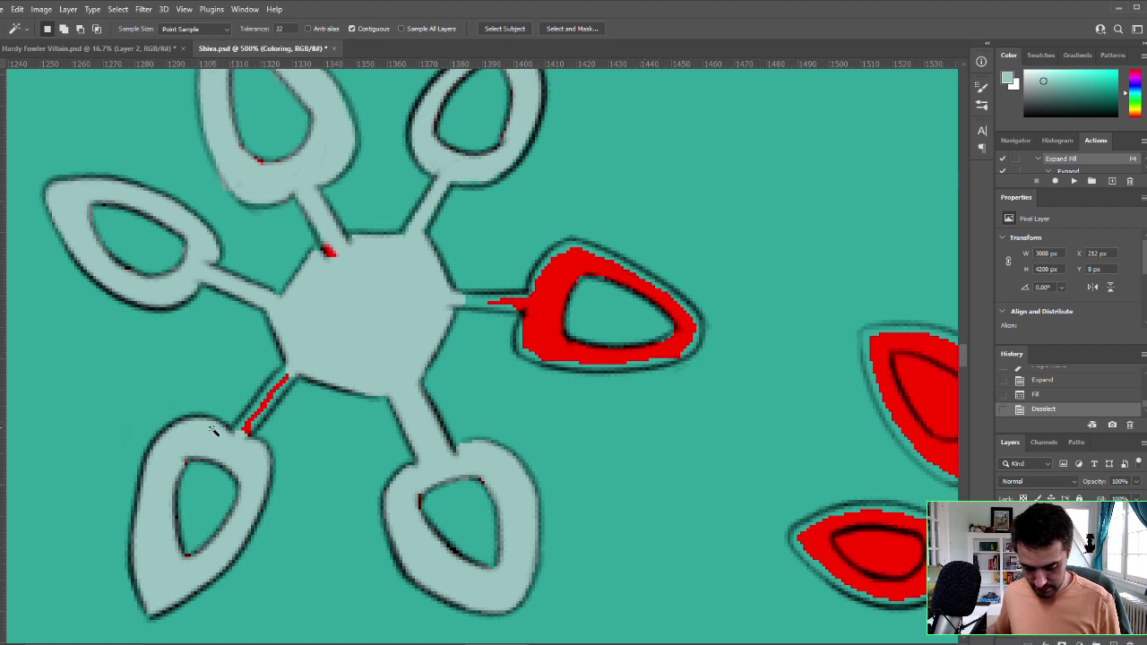
Step: Brush pale teal over the lower-left stem and the red spot where the upper-left stem meets the hexagon
key(b)
mouse_move(287, 374)
mouse_down()
mouse_move(267, 399)
mouse_move(295, 371)
mouse_up()
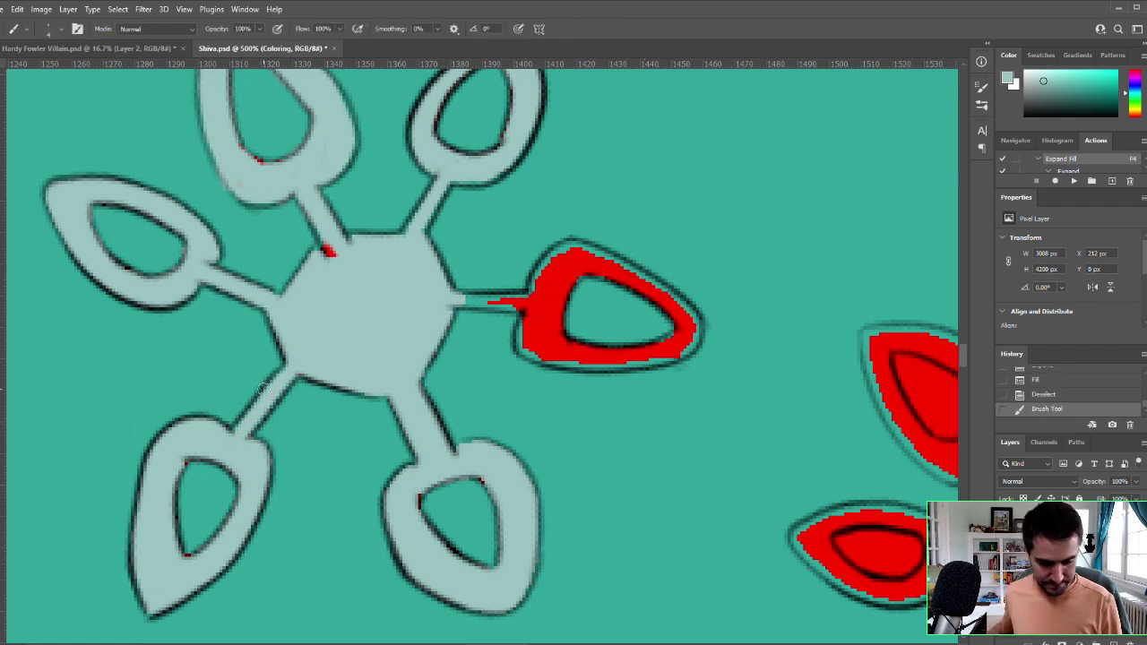
drag(246, 415, 254, 418)
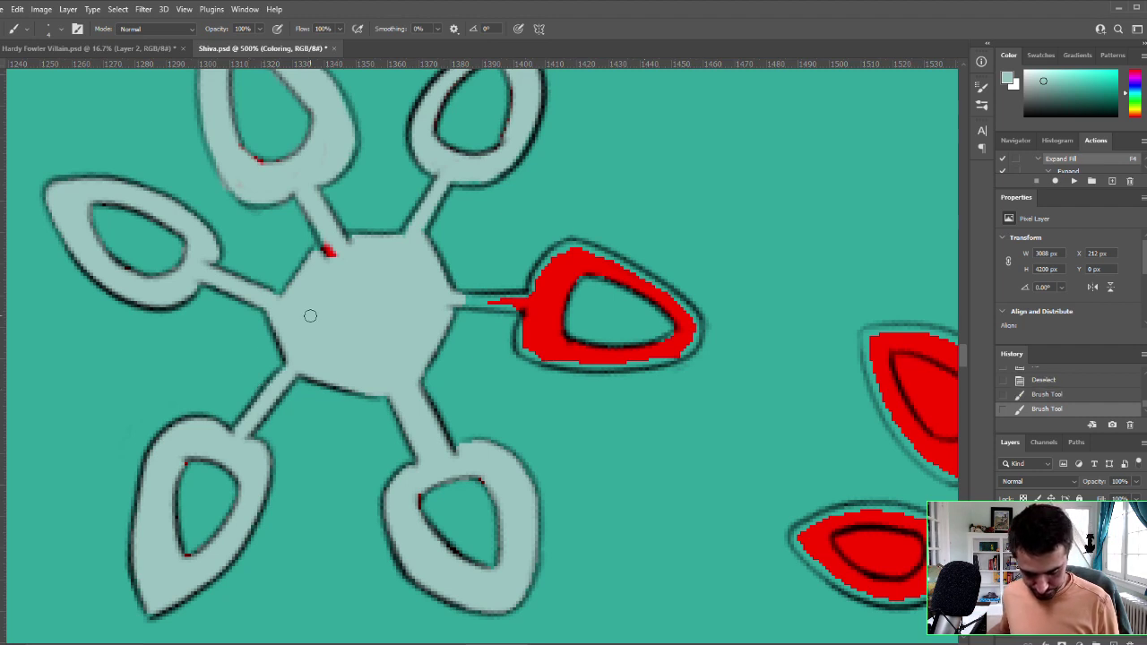
drag(338, 248, 332, 259)
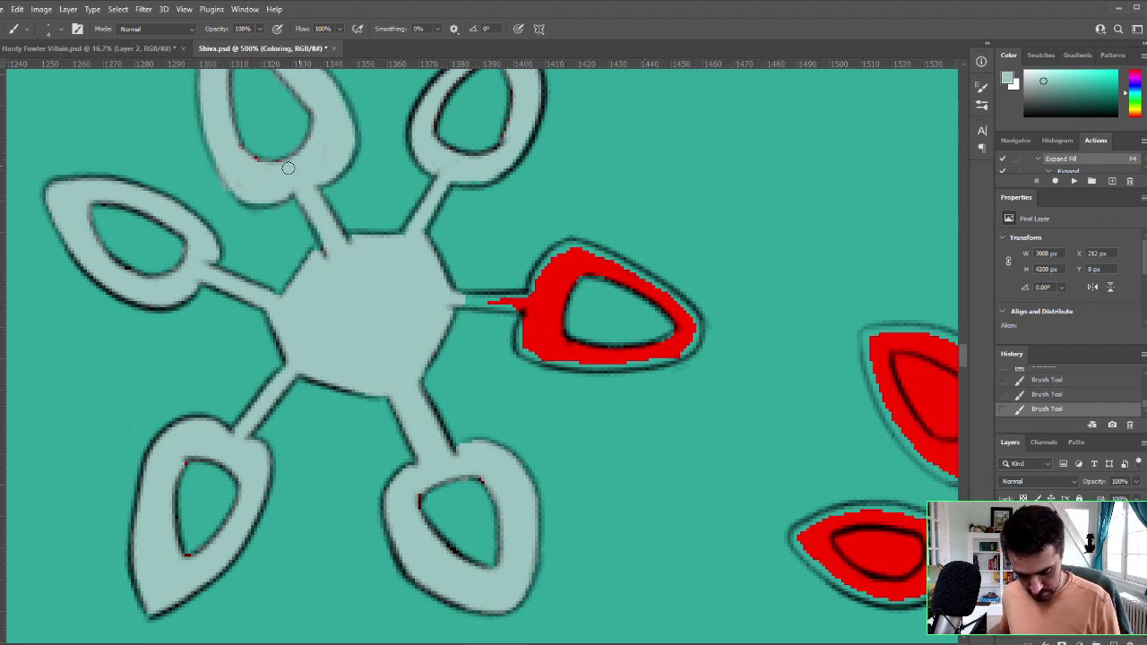
Step: Paint the right stem and the upper rim and tip of the second snowflake's right petal in pale teal
drag(453, 302, 511, 302)
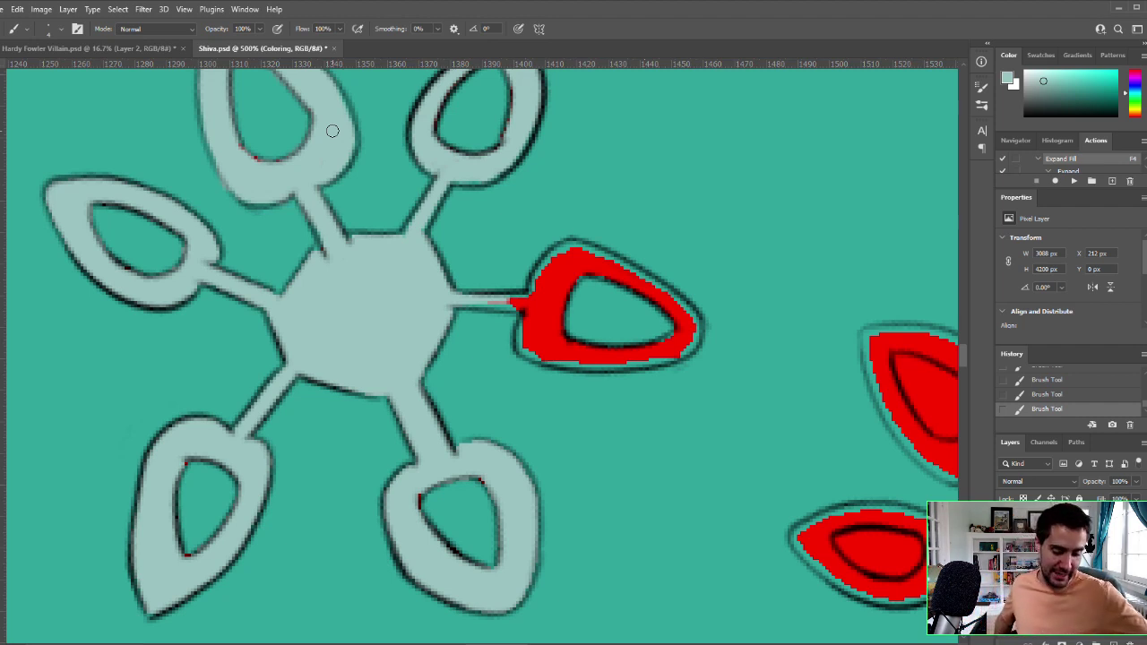
mouse_move(529, 297)
mouse_down()
mouse_move(511, 302)
mouse_move(540, 294)
mouse_up()
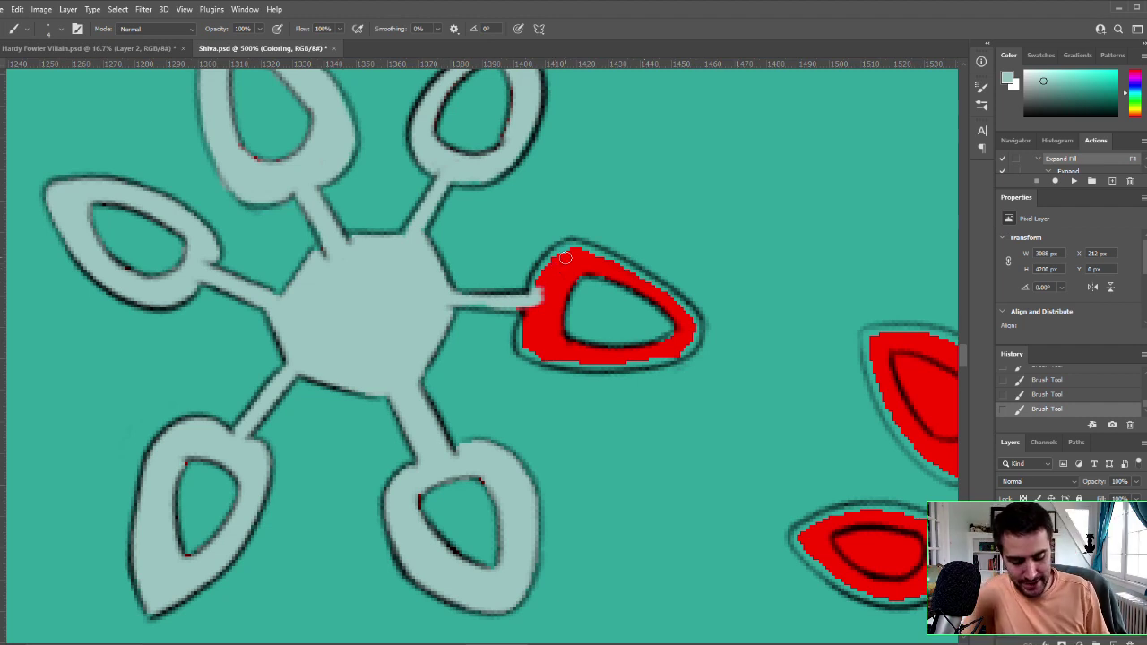
mouse_move(538, 293)
mouse_down()
mouse_move(561, 255)
mouse_move(640, 272)
mouse_up()
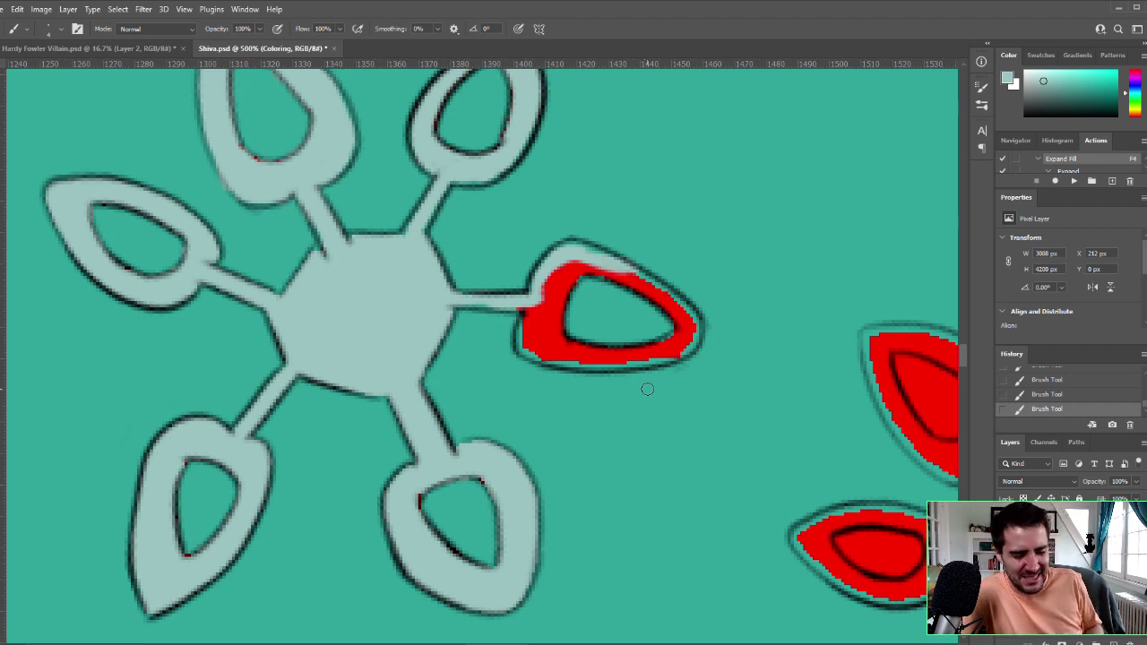
mouse_move(555, 278)
mouse_down()
mouse_move(574, 270)
mouse_move(574, 255)
mouse_move(661, 289)
mouse_move(688, 314)
mouse_move(687, 352)
mouse_move(633, 361)
mouse_up()
mouse_move(535, 337)
mouse_down()
mouse_move(468, 302)
mouse_move(562, 276)
mouse_move(554, 295)
mouse_move(612, 267)
mouse_move(590, 270)
mouse_move(643, 282)
mouse_move(679, 310)
mouse_move(659, 305)
mouse_move(683, 332)
mouse_move(653, 351)
mouse_up()
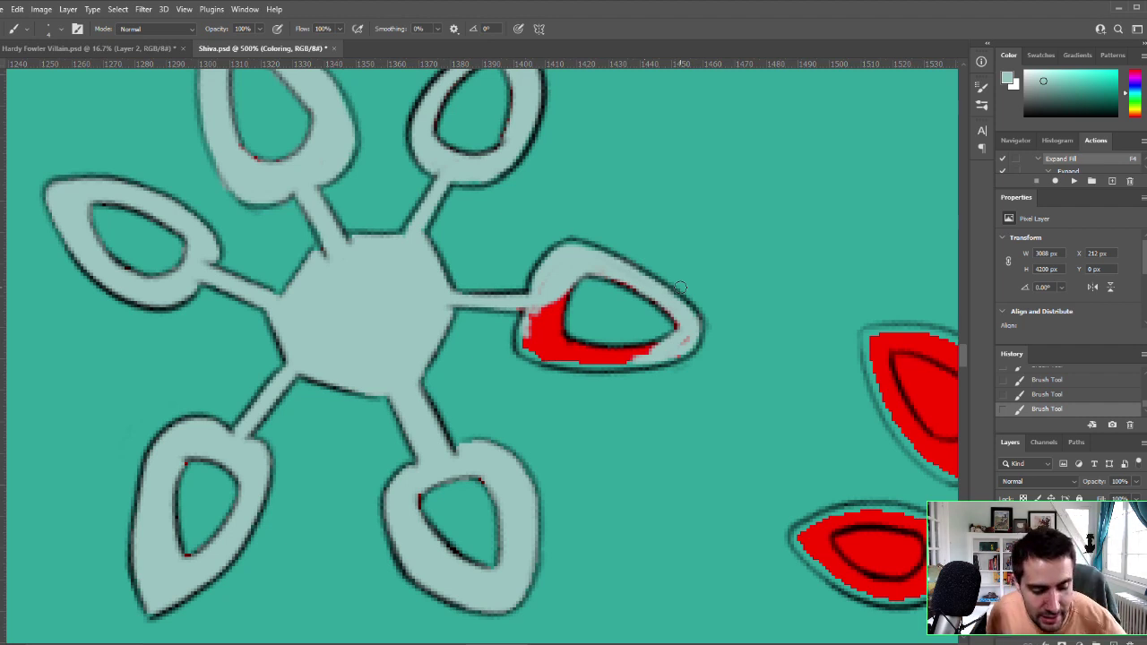
Step: Cover the remaining red on the right petal's base, lower rim and inner tip, and touch up the upper-left petal's inner edge in pale teal
mouse_move(530, 309)
mouse_down()
mouse_move(521, 338)
mouse_move(534, 351)
mouse_move(565, 287)
mouse_move(545, 313)
mouse_move(571, 285)
mouse_move(541, 337)
mouse_move(558, 357)
mouse_move(545, 356)
mouse_move(610, 363)
mouse_move(684, 346)
mouse_move(547, 347)
mouse_move(563, 299)
mouse_move(560, 337)
mouse_move(567, 273)
mouse_move(560, 336)
mouse_move(573, 275)
mouse_move(563, 315)
mouse_move(596, 273)
mouse_move(650, 290)
mouse_move(646, 321)
mouse_move(566, 355)
mouse_up()
drag(679, 338, 678, 328)
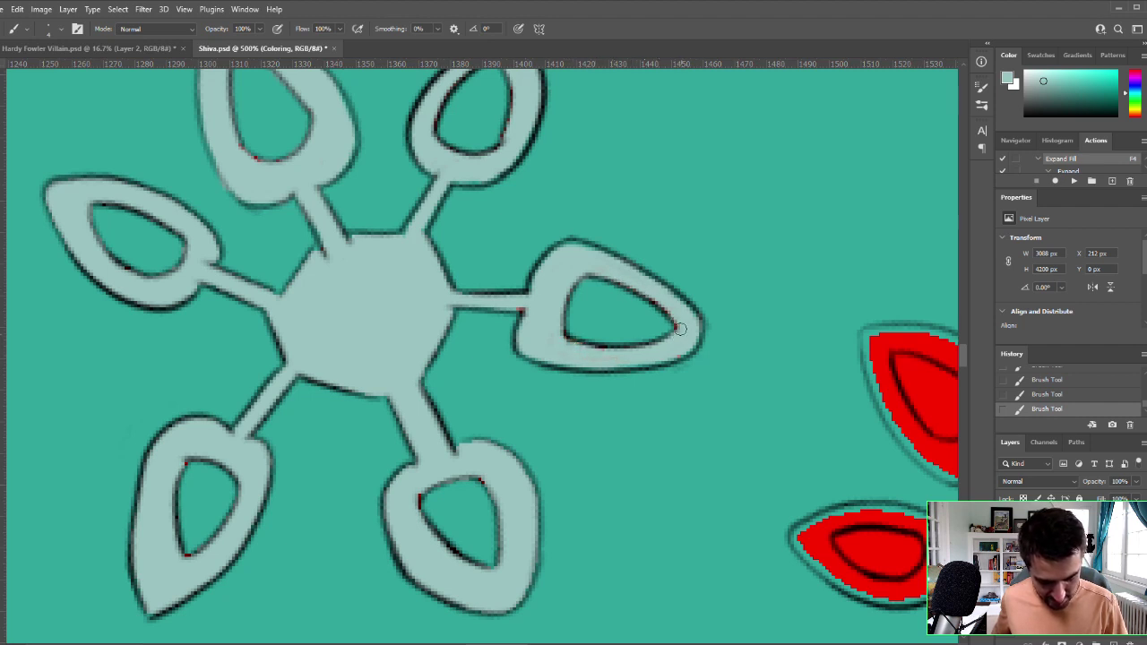
drag(523, 306, 532, 307)
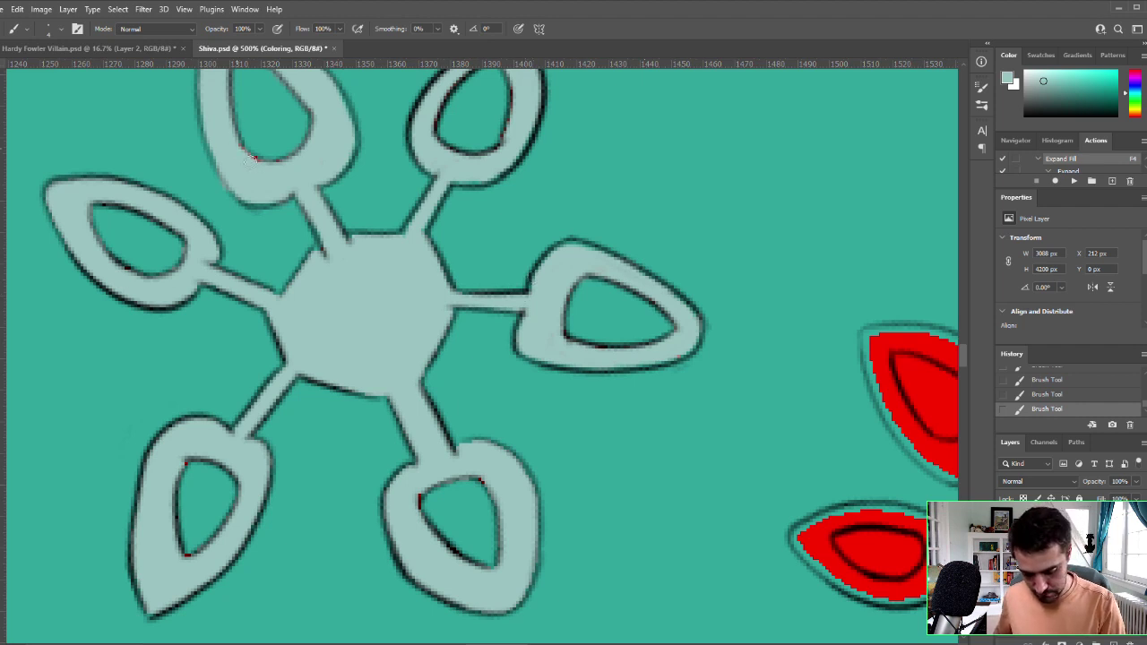
mouse_move(250, 160)
mouse_down()
mouse_move(245, 149)
mouse_move(258, 160)
mouse_up()
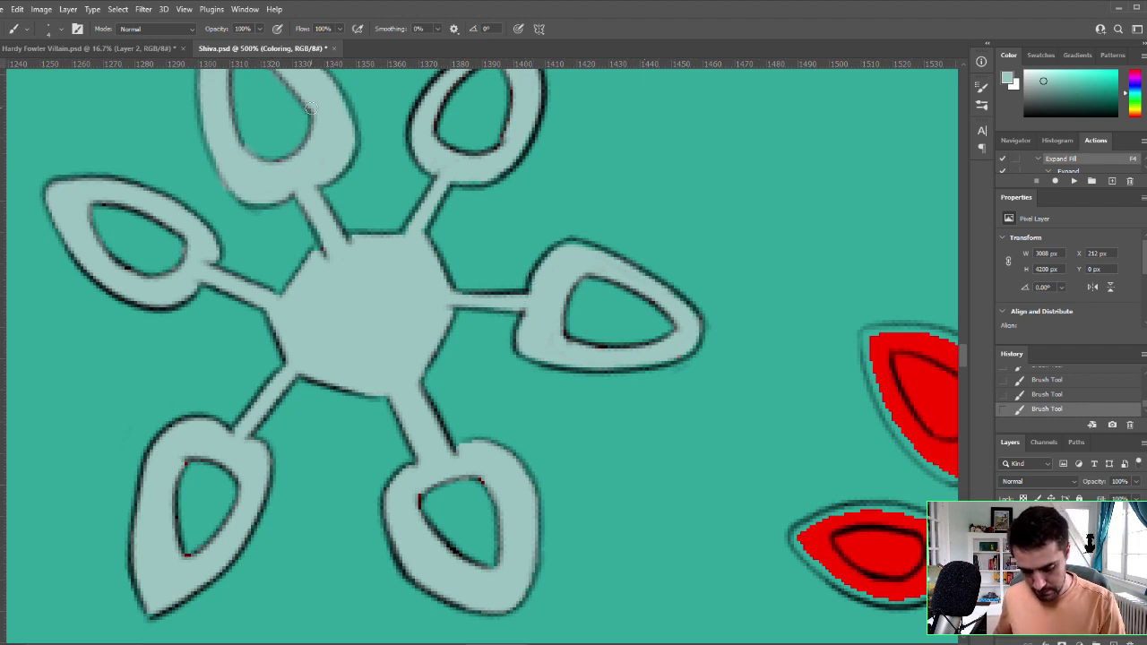
Step: Examine the two pale teal snowflakes in the context of the whole figure
key(z)
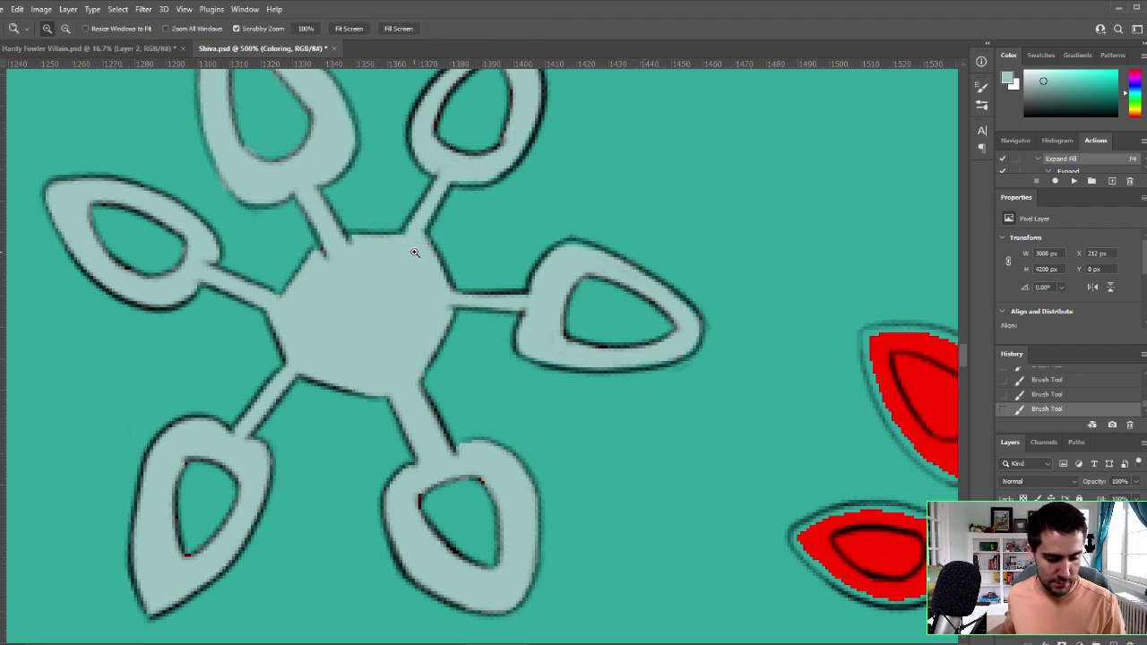
alt+click(374, 381)
alt+click(385, 398)
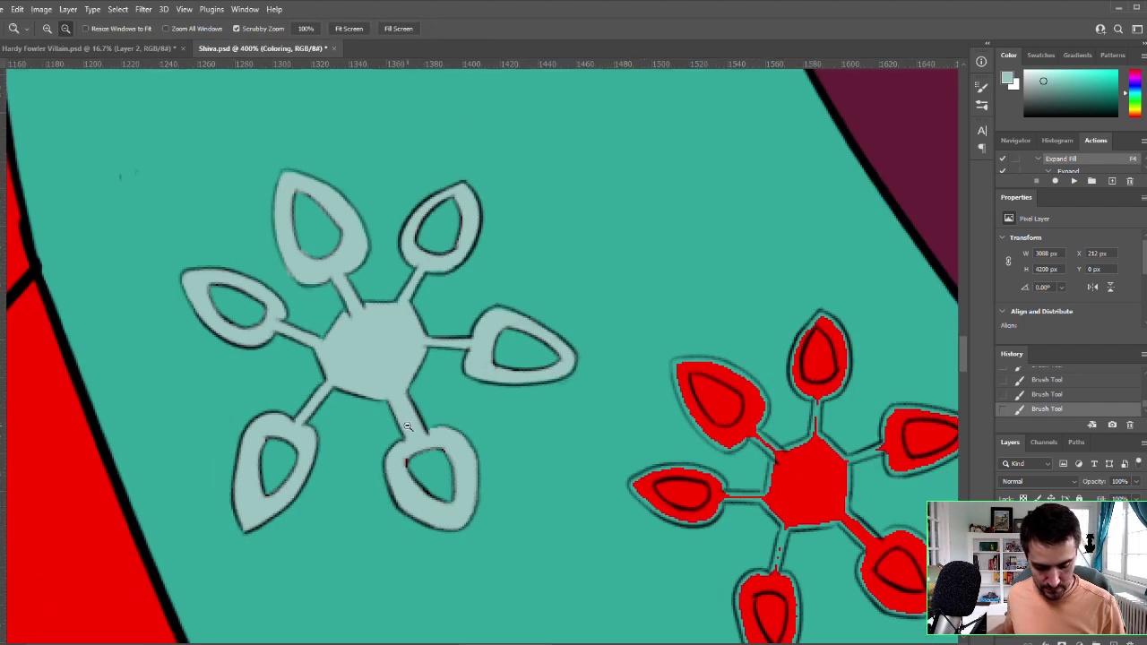
alt+click(487, 439)
alt+click(486, 439)
alt+click(487, 439)
alt+click(655, 427)
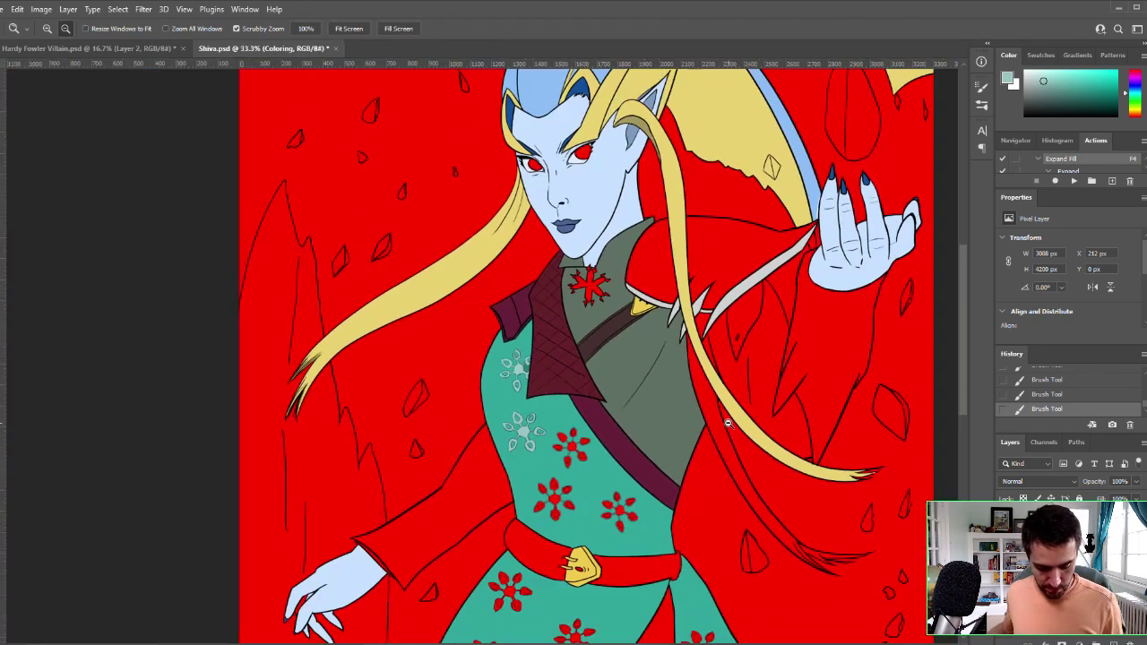
alt+click(724, 423)
alt+click(790, 427)
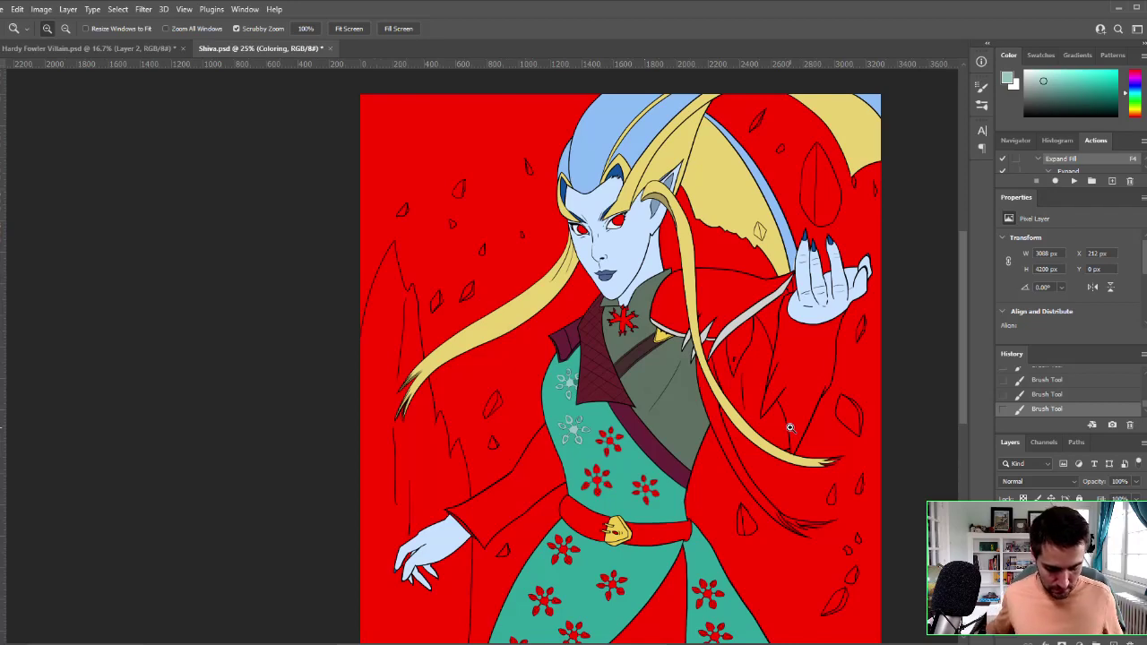
Step: Sample the coat's green and brush it over the gap between the first snowflake's hexagon and its two right petals
drag(629, 439, 629, 439)
key(b)
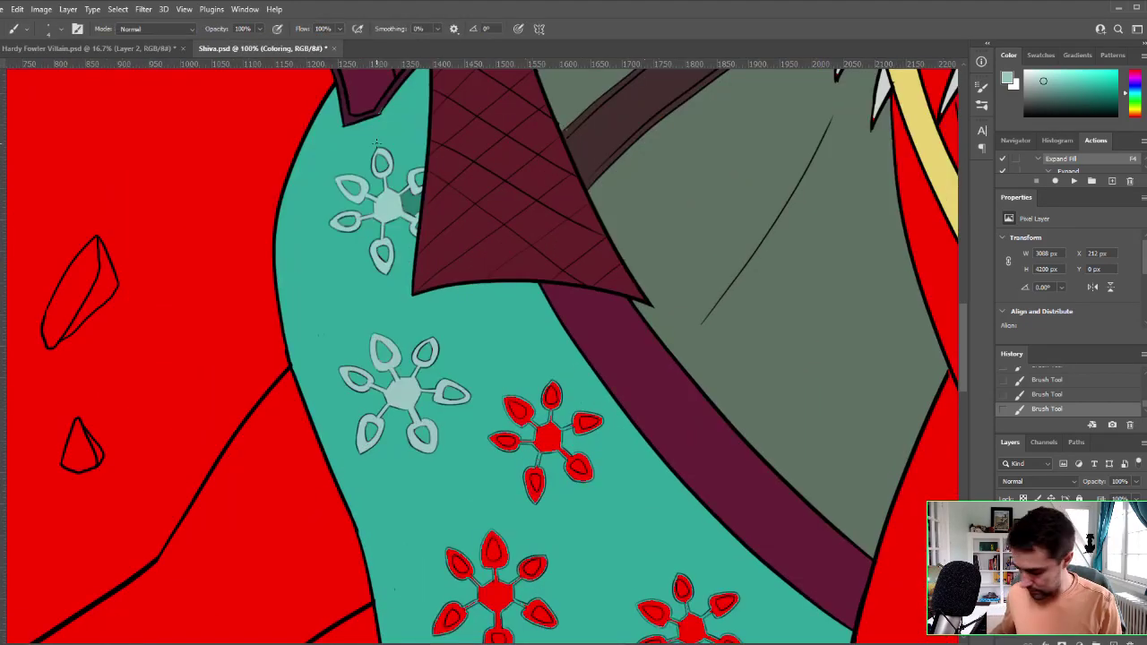
alt+click(402, 147)
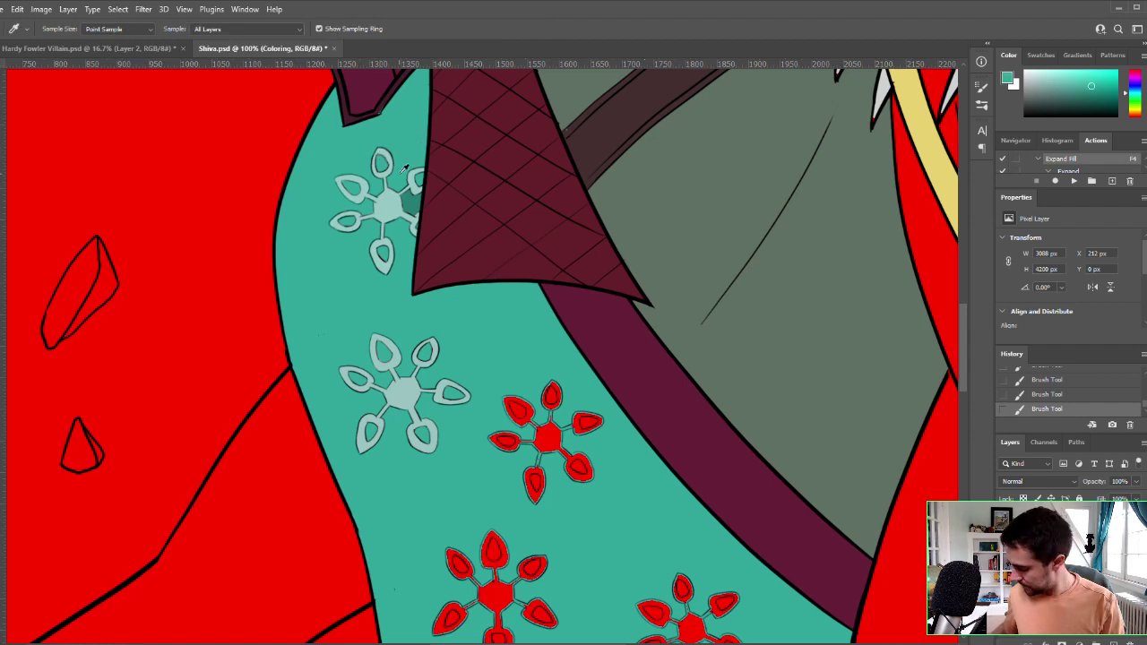
drag(409, 203, 407, 201)
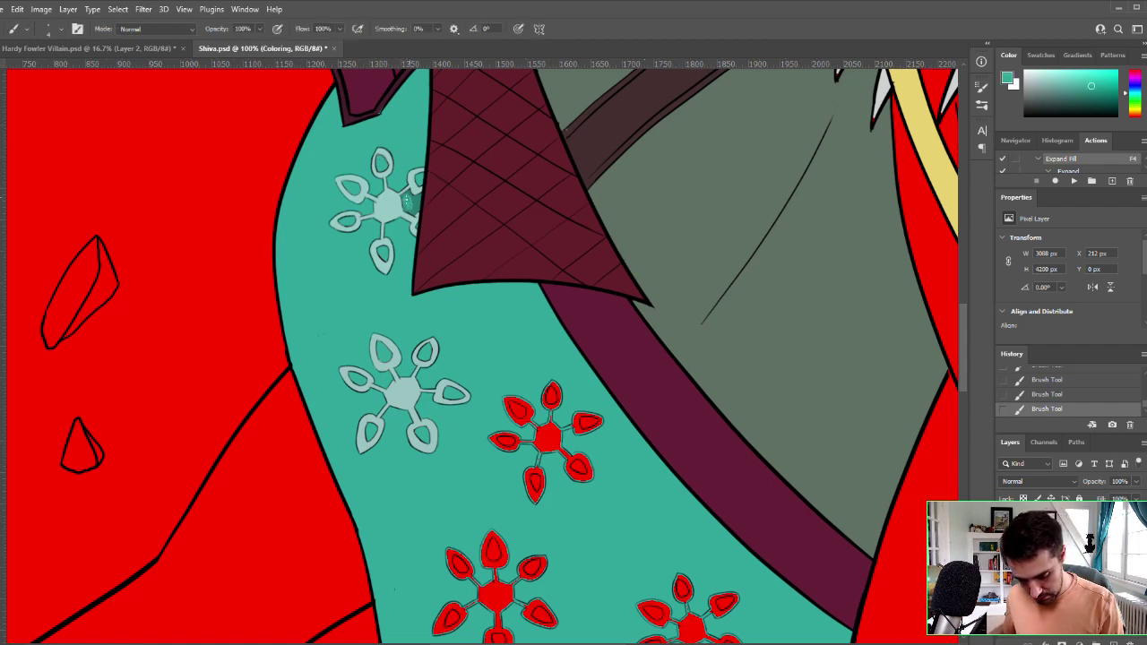
scroll(451, 200, up, 3)
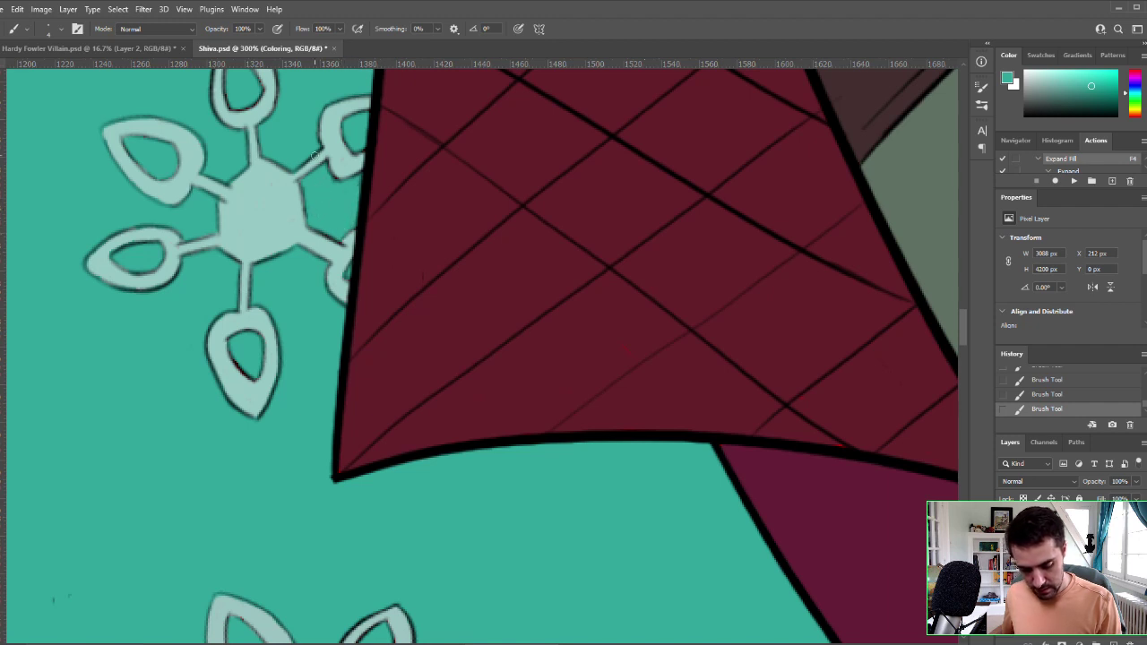
Step: Review the flat colors across the full Shiva illustration
key(z)
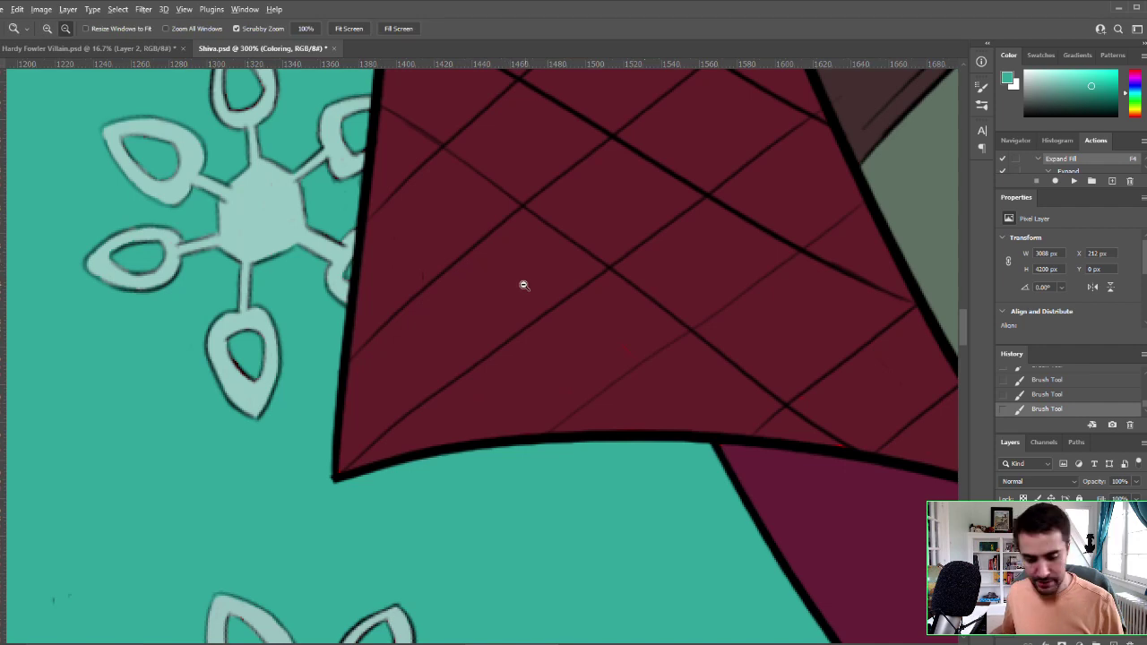
alt+click(522, 289)
drag(522, 292, 788, 358)
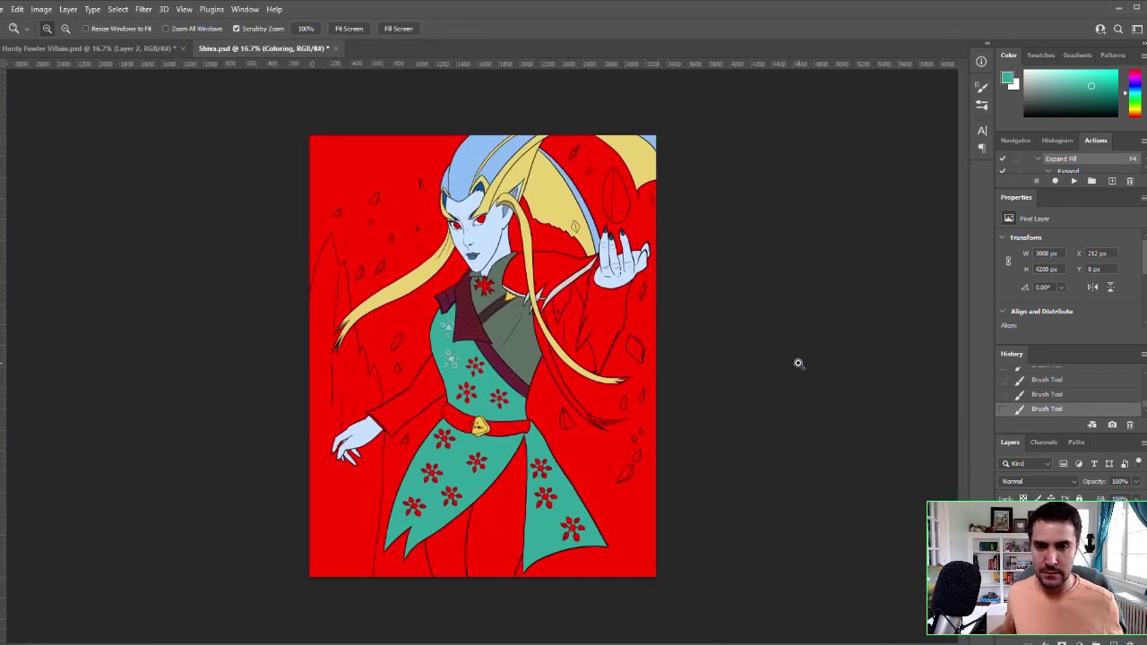
click(551, 320)
key(b)
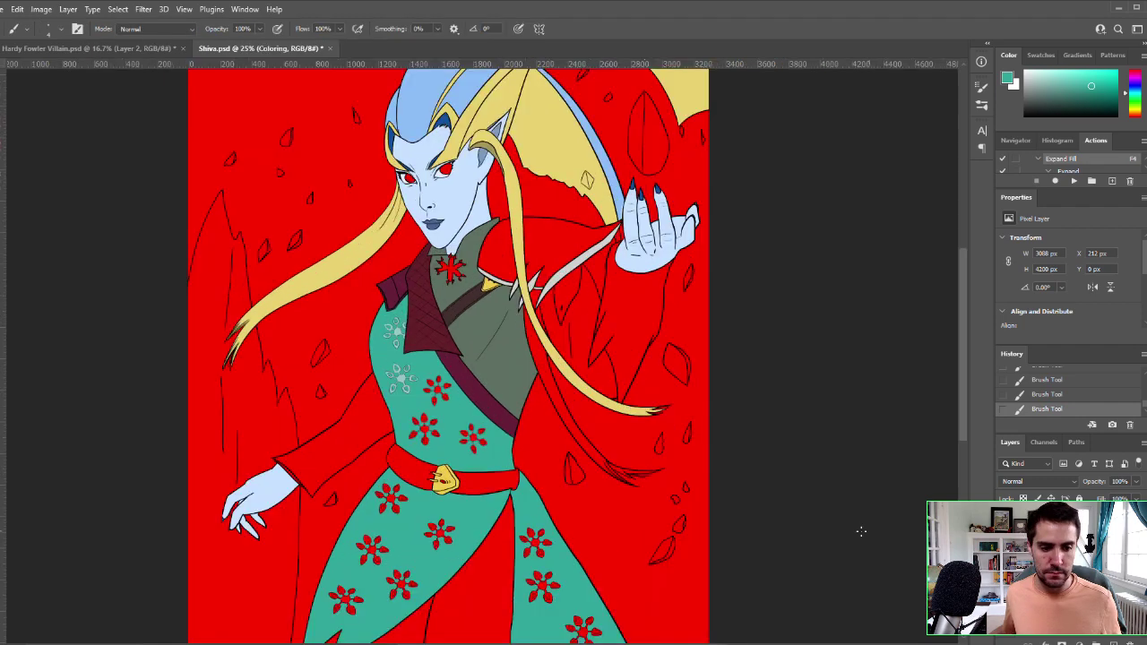
key(z)
alt+click(618, 416)
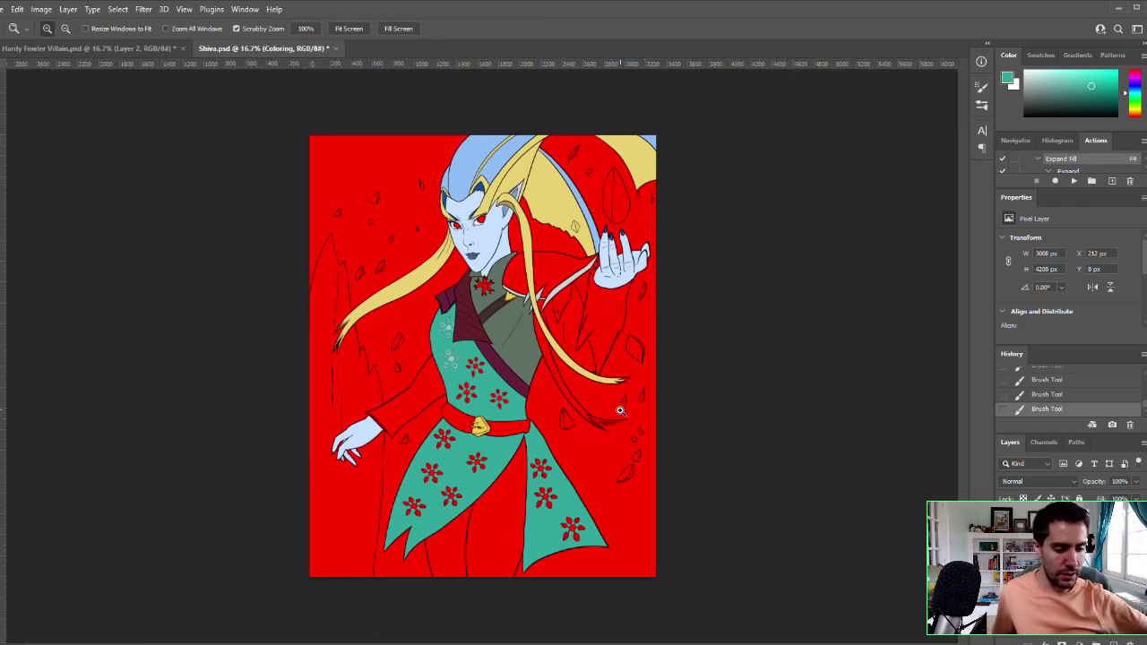
Step: Hide the dark green base layer in Hardy Fowler Villain.psd to view its line art, and return to Shiva.psd
click(130, 49)
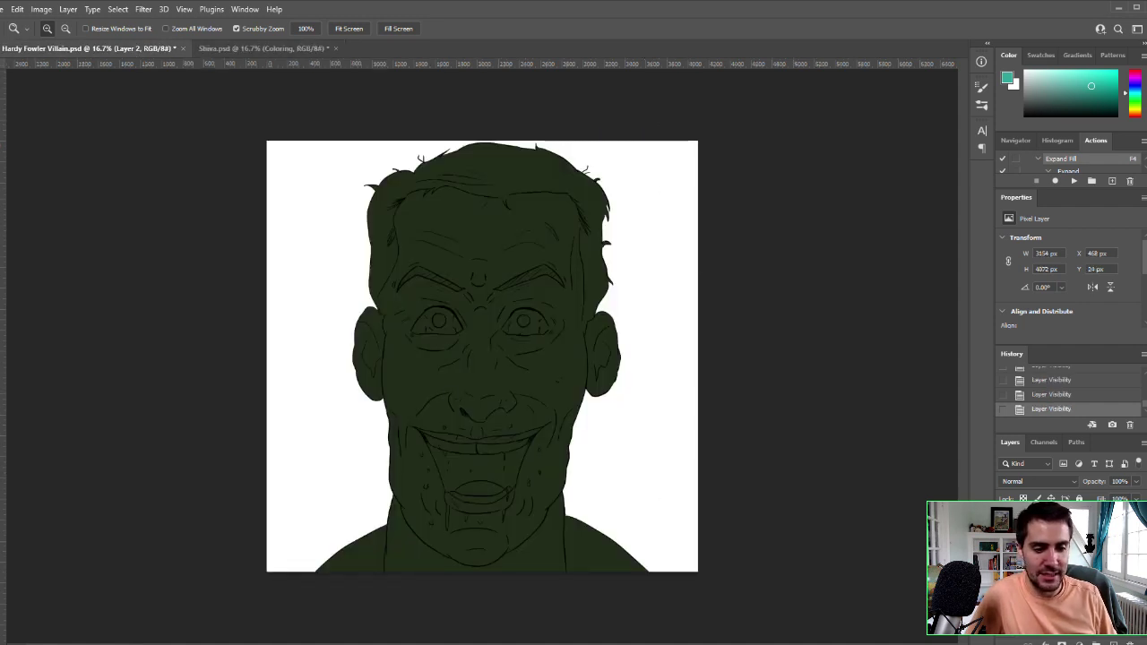
key(ctrl+comma)
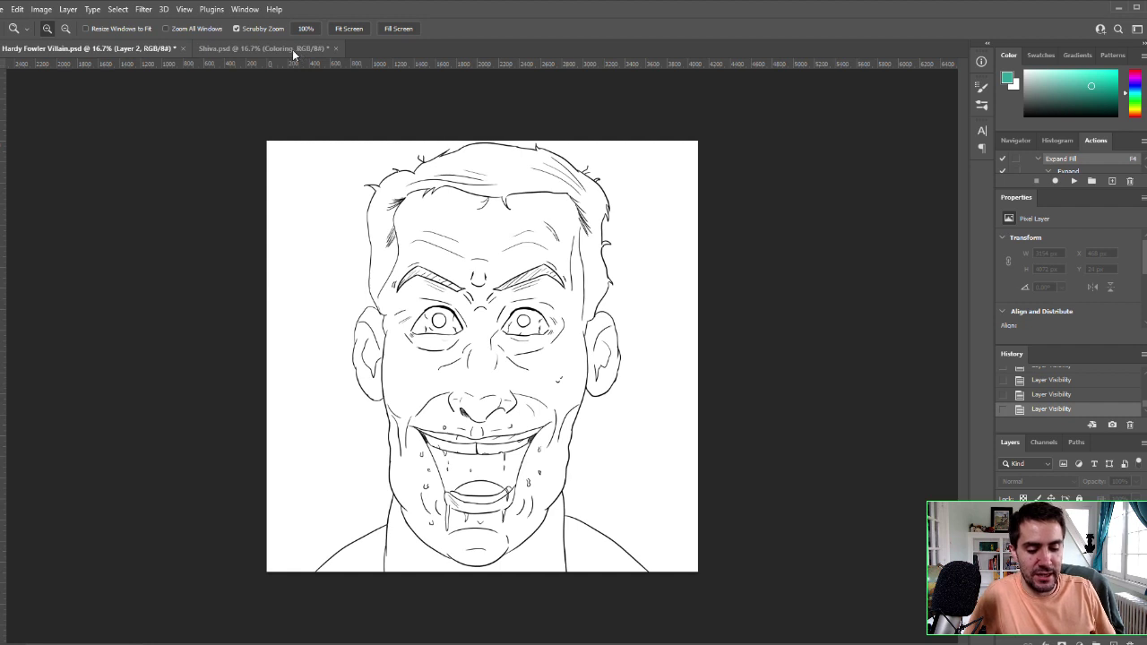
click(245, 46)
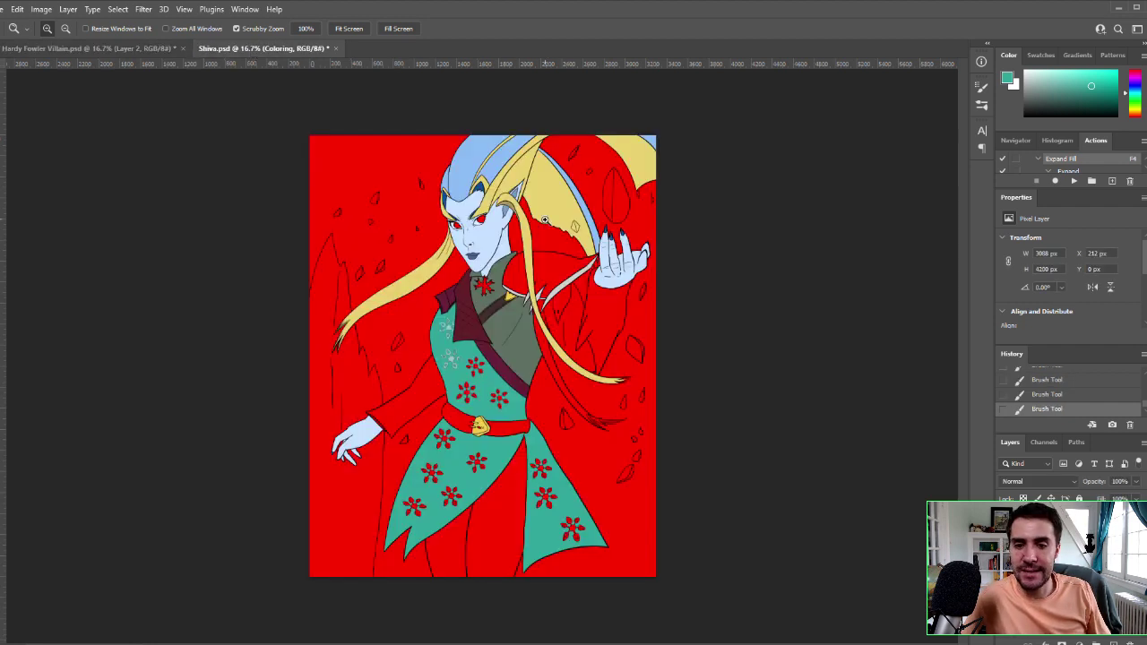